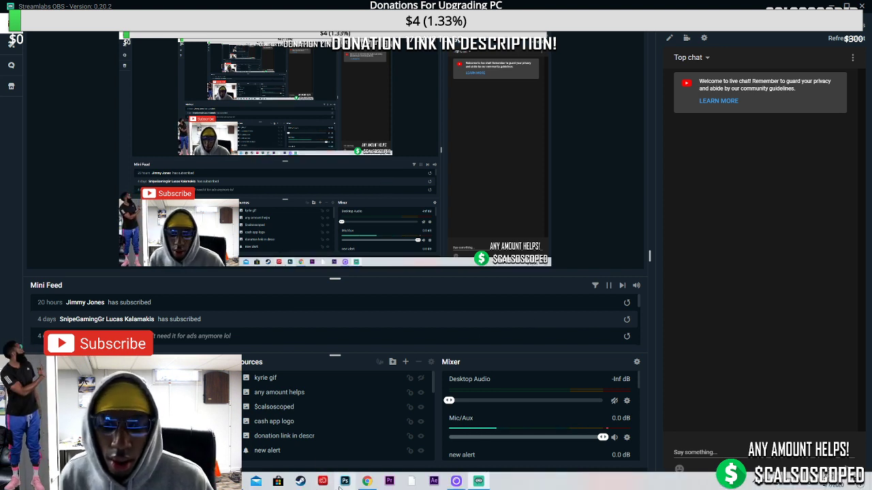
Bring the Chrome window showing the QuickMailExpress page in front of Streamlabs OBS
mouse_move(368, 481)
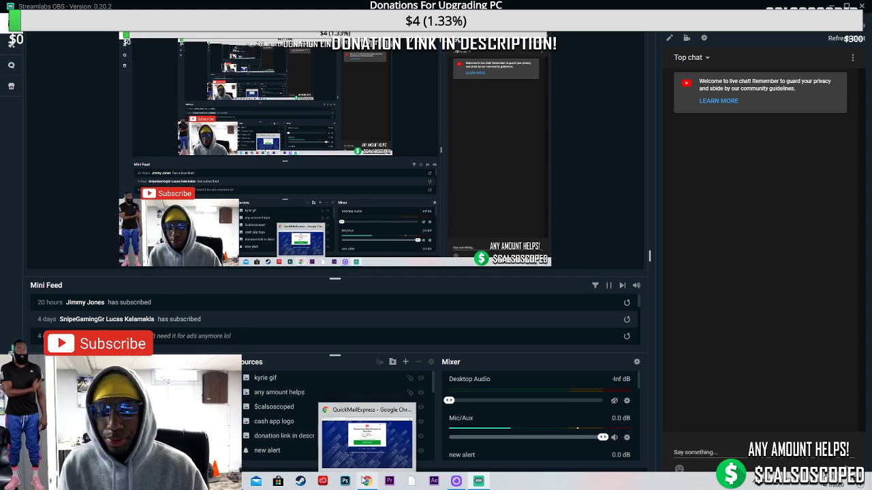
left_click(368, 481)
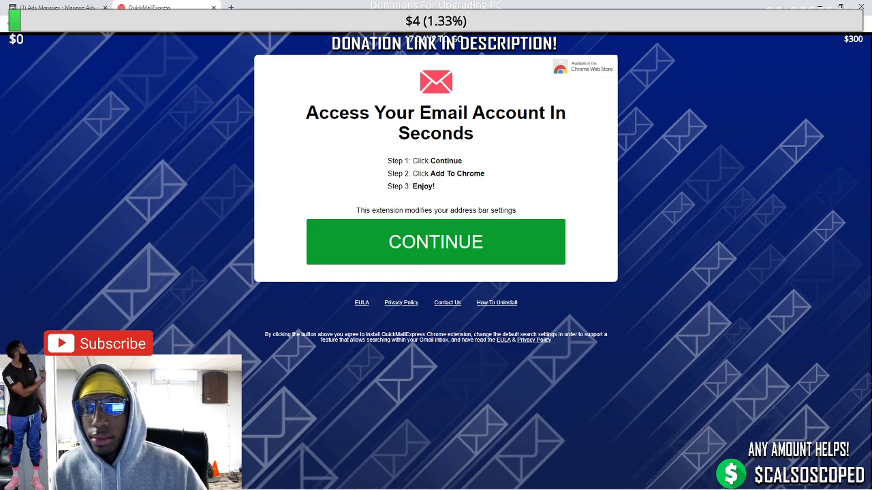
Search for youtube, open youtube.com, and go to the channel's YouTube Studio from the account menu
type("yotuue")
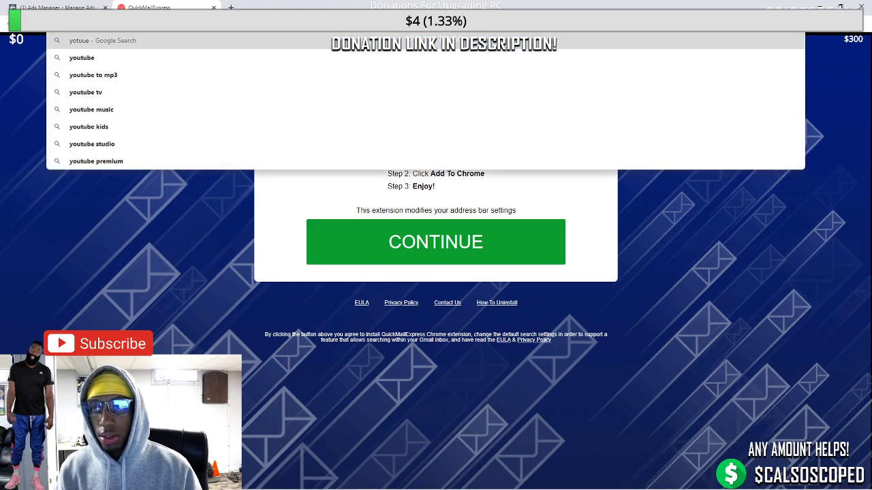
key("BackSpace")
key("BackSpace")
type("be")
key("Return")
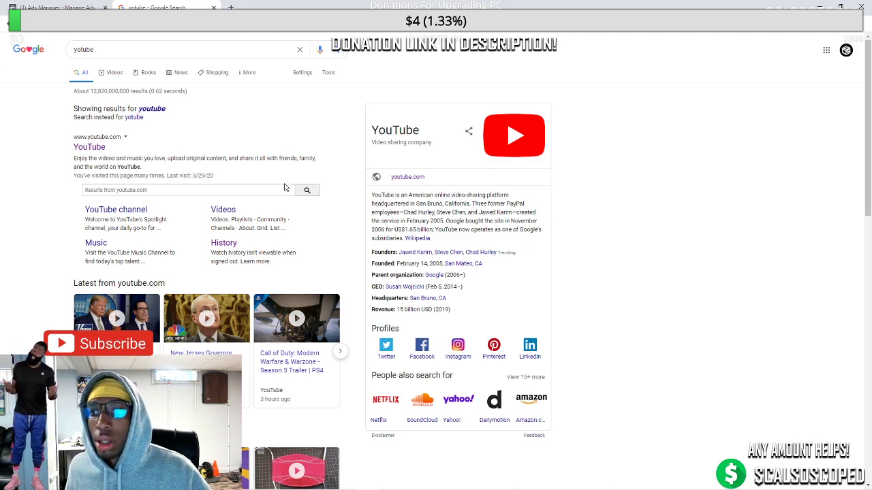
left_click(94, 149)
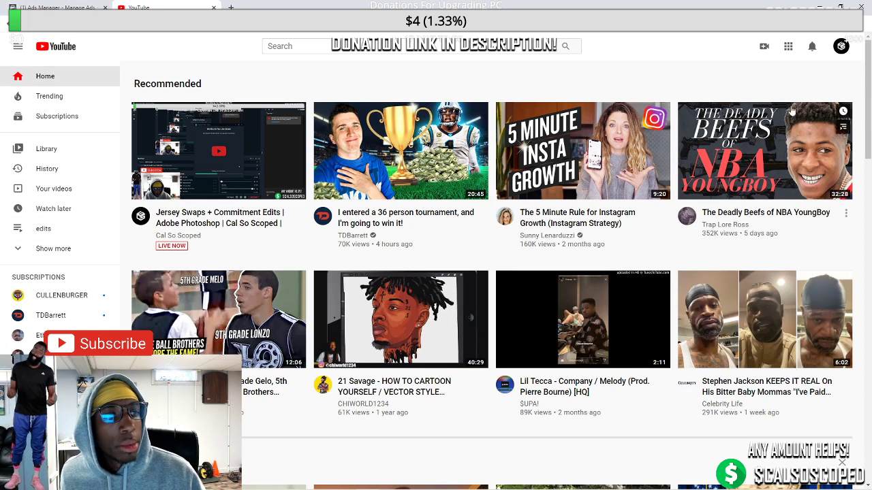
left_click(842, 46)
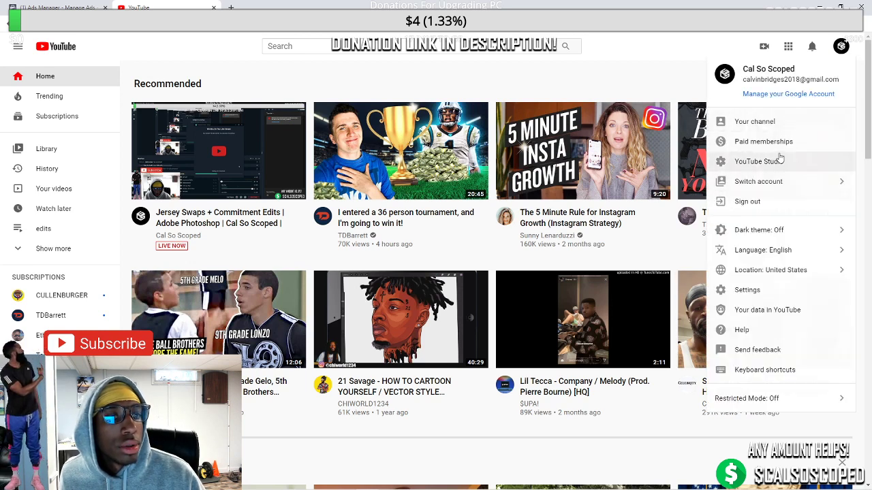
left_click(773, 162)
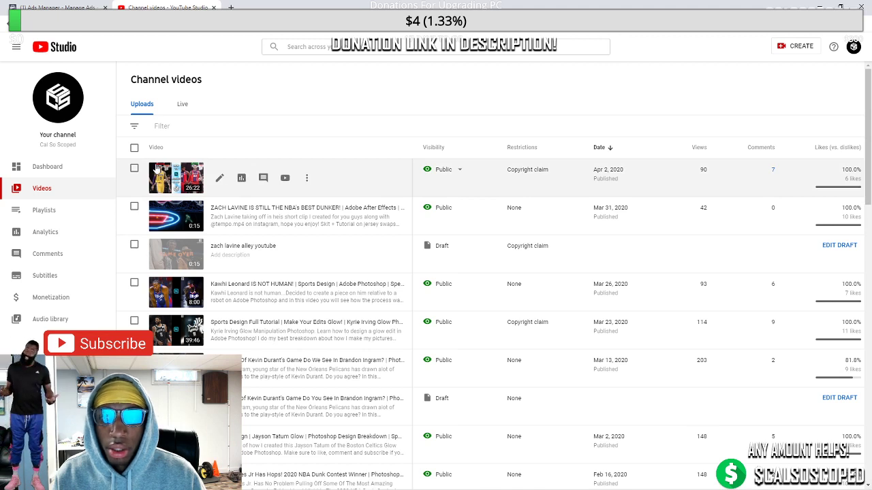
In the Live tab, open the details page of the Jersey Swaps + Commitment Edits stream
left_click(183, 105)
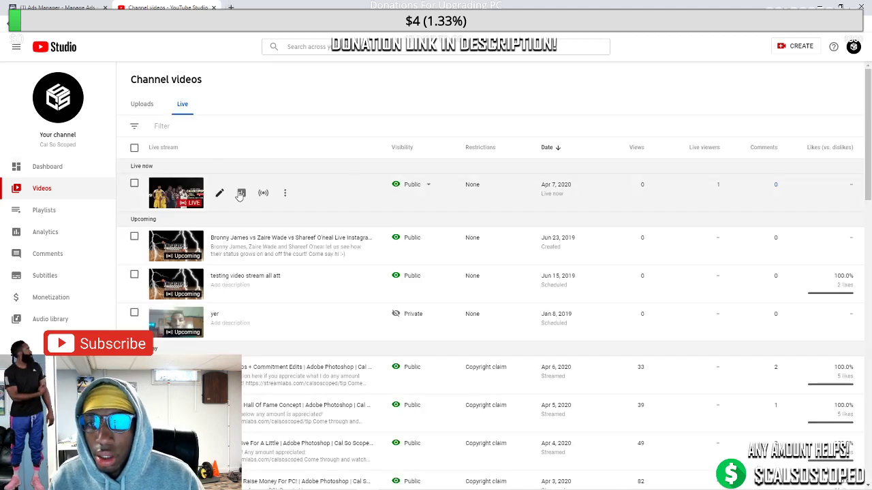
left_click(285, 196)
left_click(269, 195)
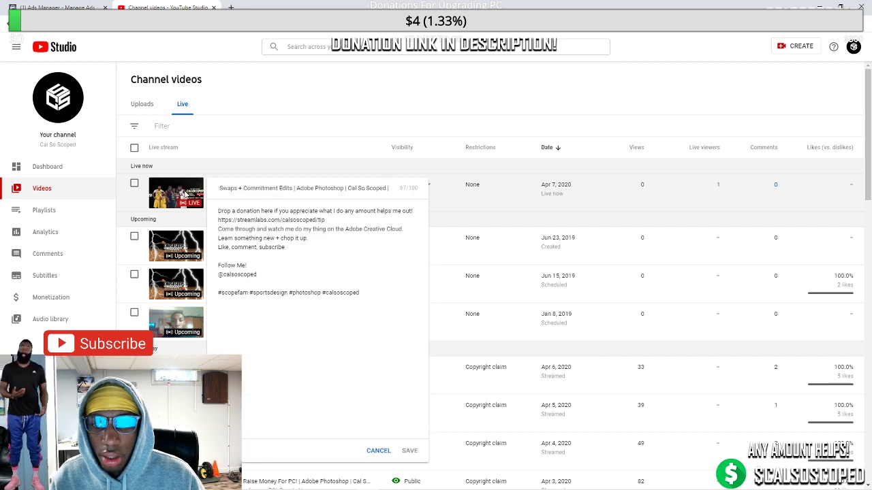
key("Escape")
left_click(285, 195)
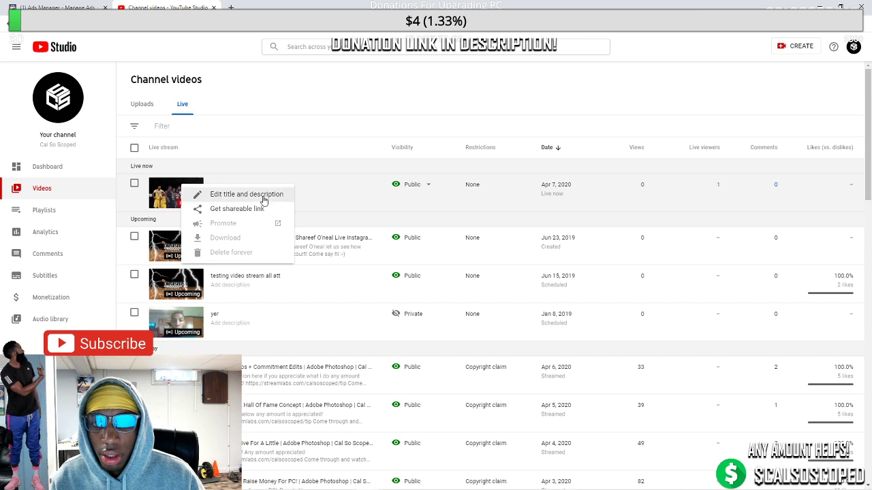
left_click(263, 196)
key("Escape")
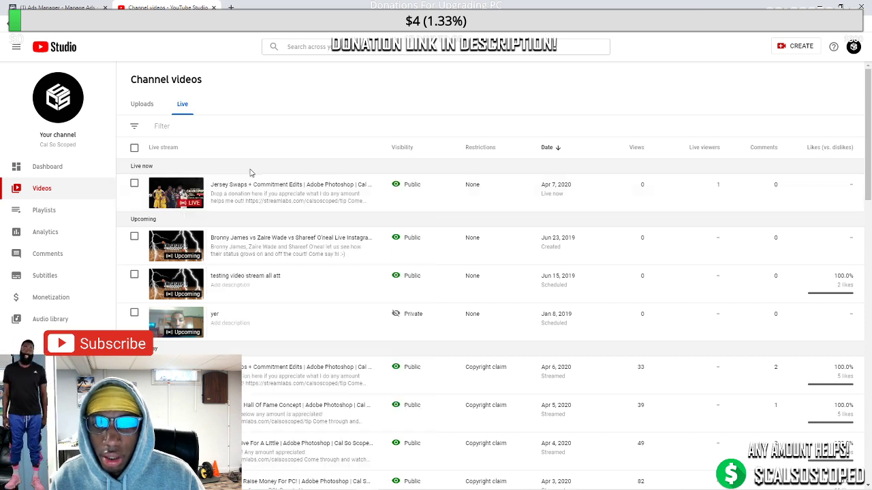
left_click(219, 194)
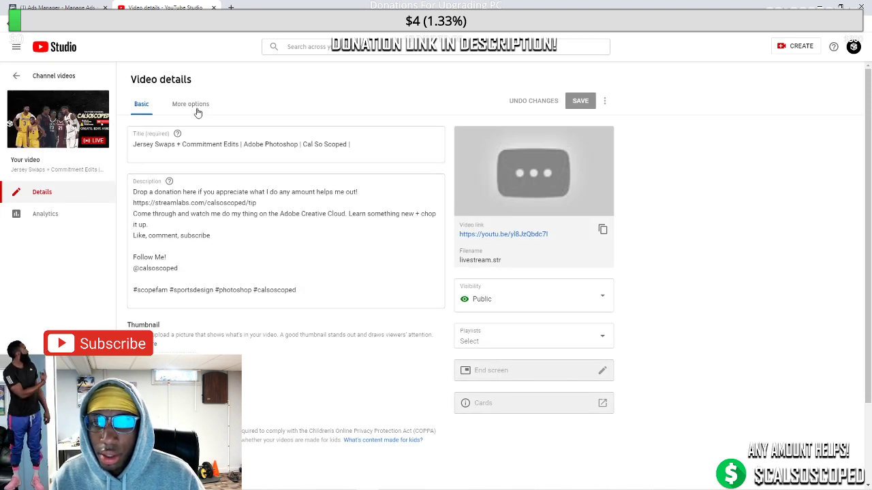
Set and save calsoscoped stream kd.jpg from the edits folder as the stream thumbnail, then return to Streamlabs OBS
left_click(179, 346)
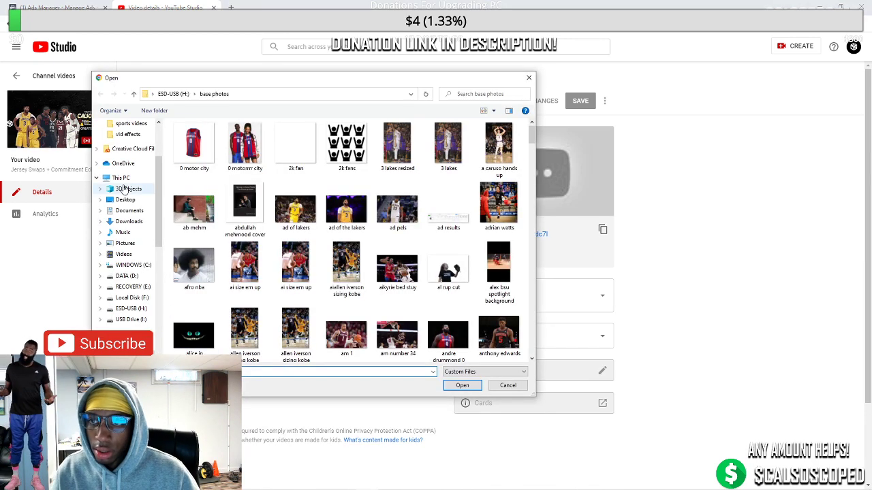
scroll(123, 245, "up", 3)
scroll(123, 272, "down", 6)
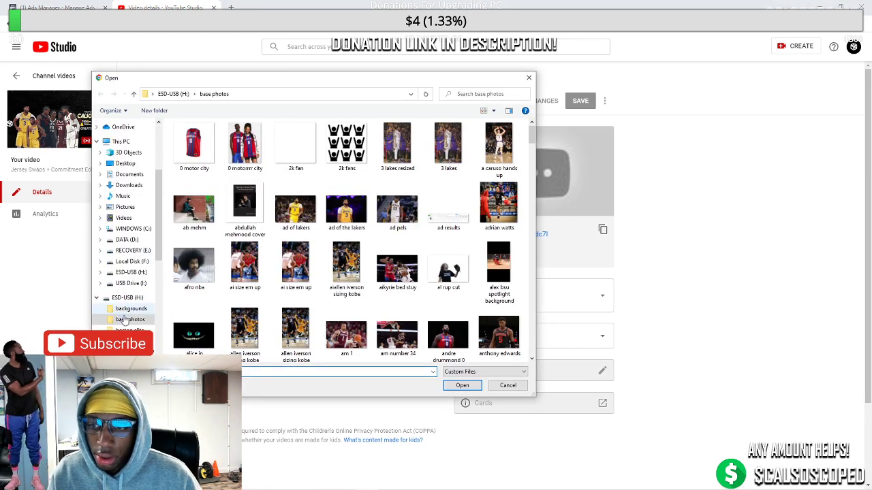
left_click(122, 323)
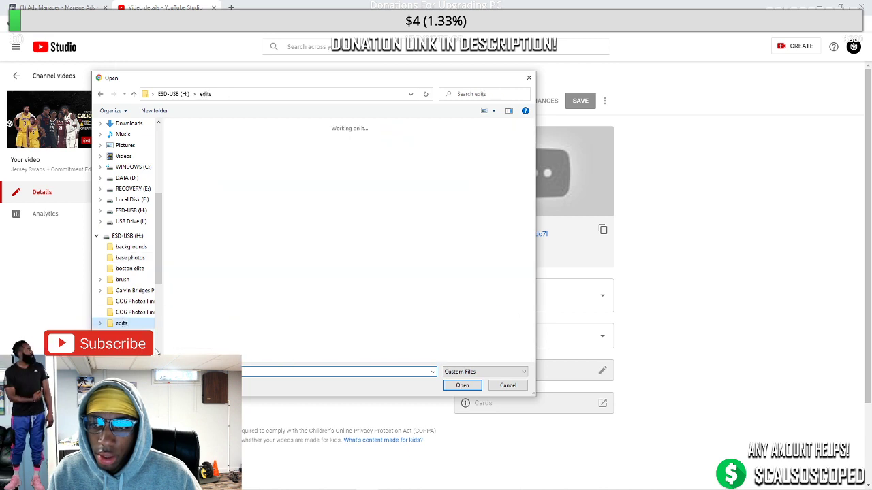
type("a")
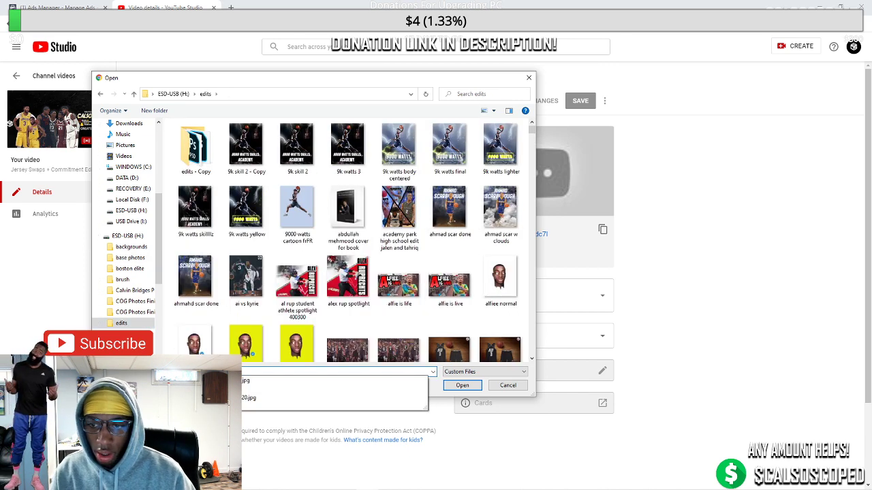
key("BackSpace")
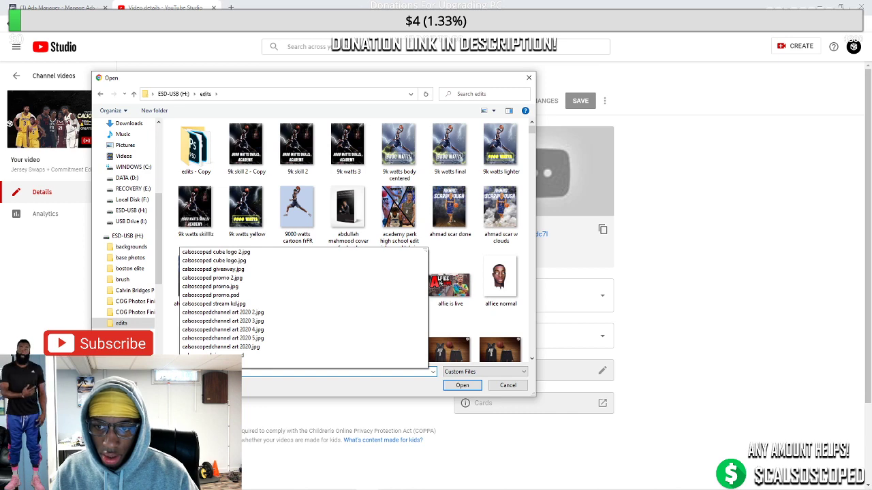
key("Down")
key("Down")
key("Down")
key("Down")
key("Down")
key("Down")
key("Down")
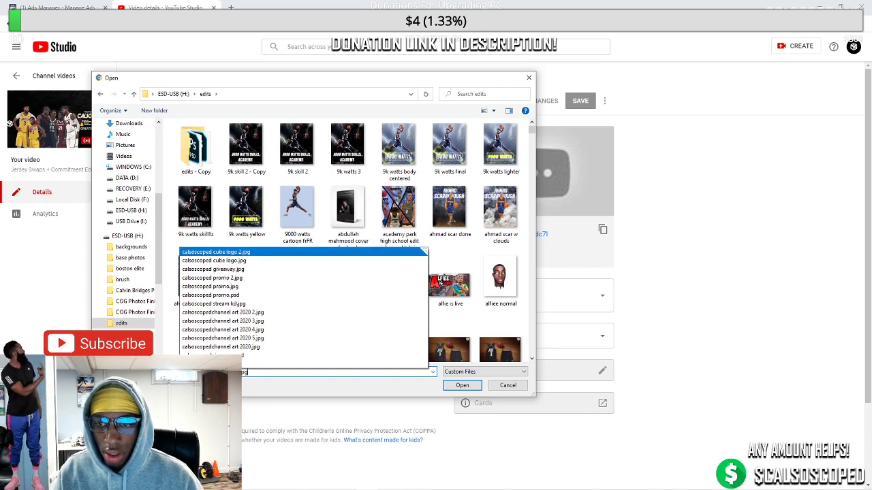
key("Return")
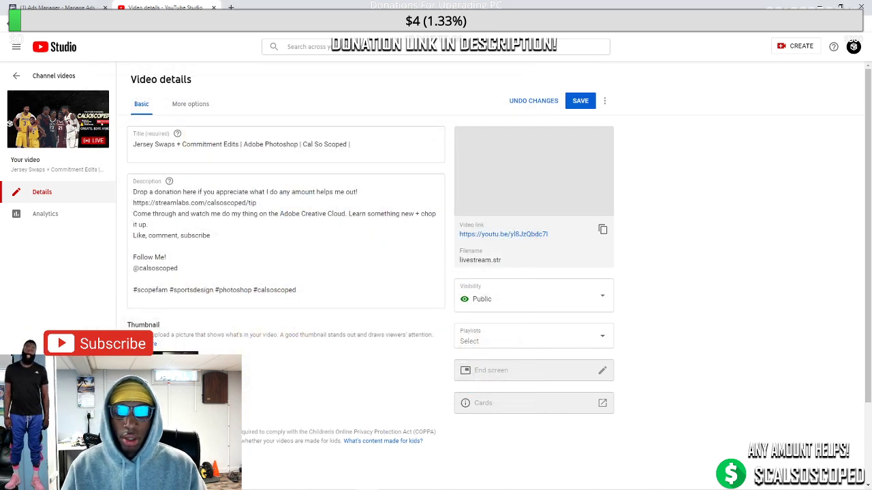
left_click(576, 101)
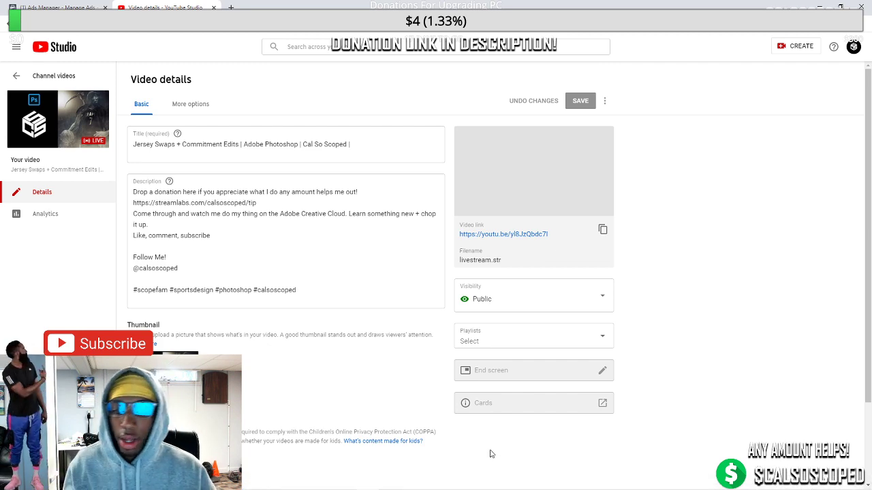
left_click(478, 482)
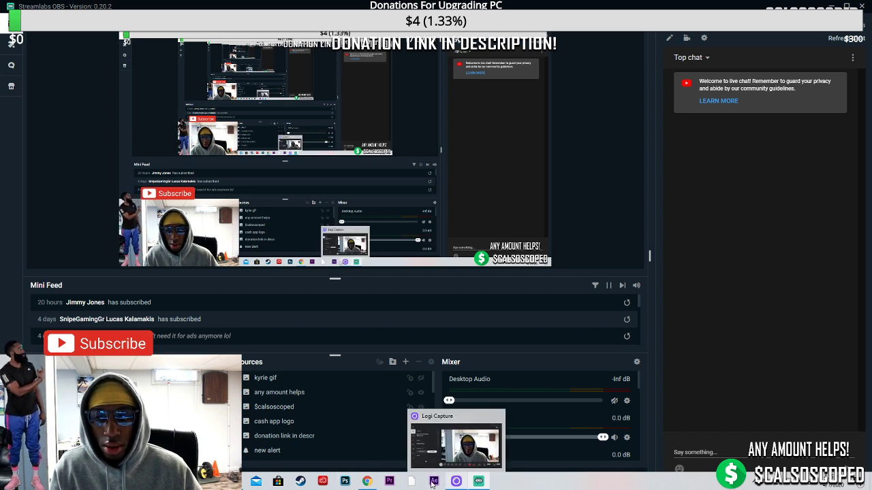
Bring the 'Video details - YouTube Studio' browser window back in front of Streamlabs OBS
mouse_move(368, 482)
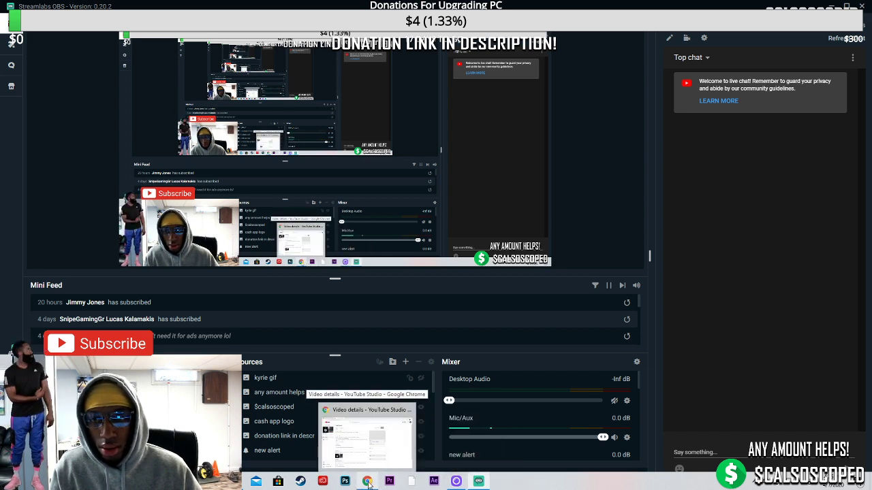
left_click(368, 483)
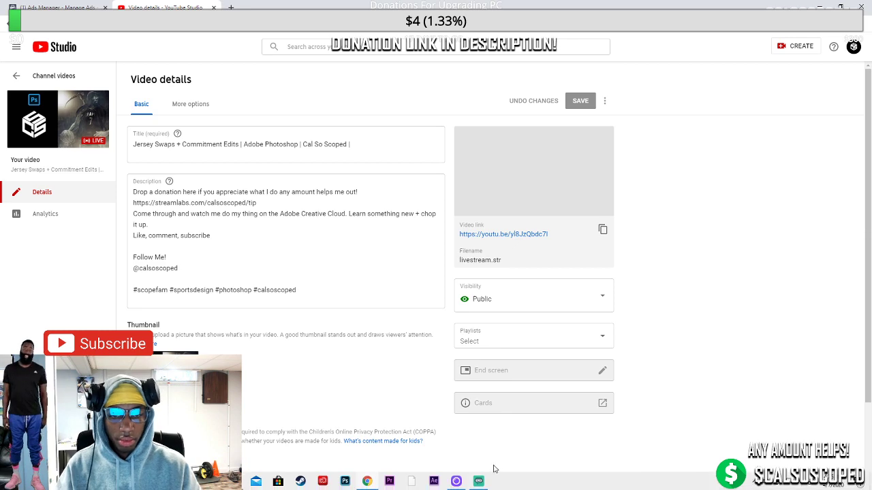
left_click(484, 480)
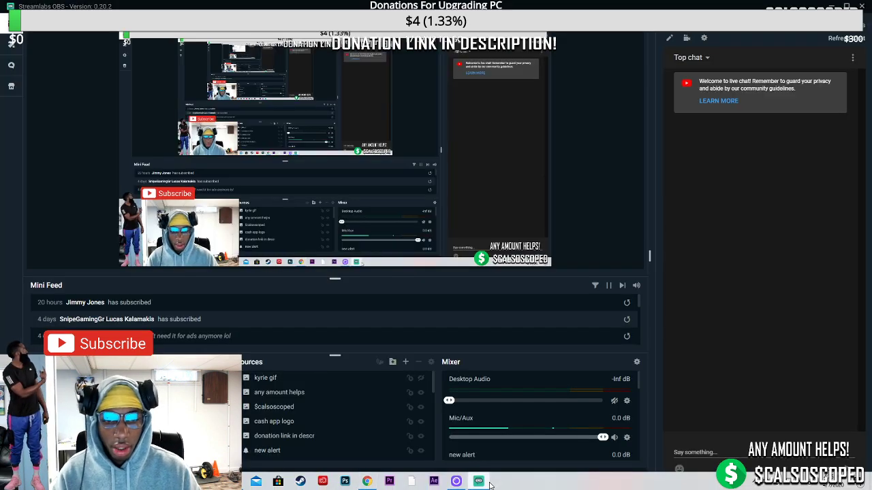
left_click(366, 481)
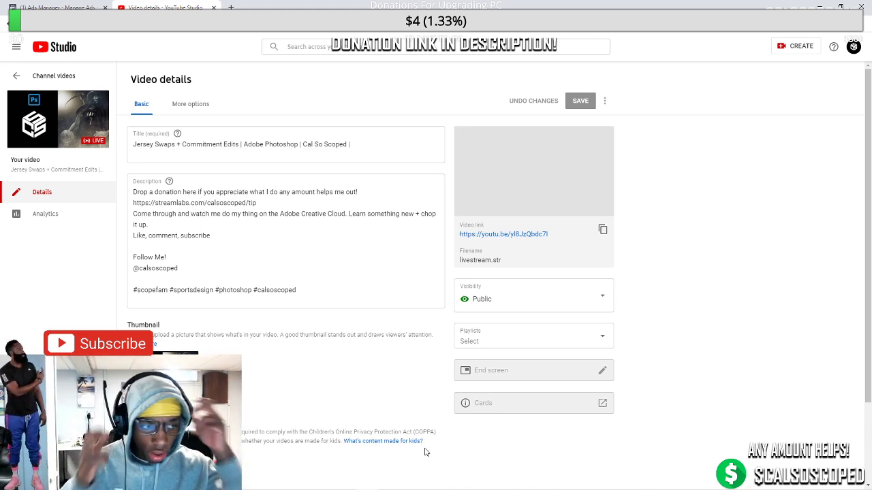
mouse_move(422, 489)
left_click(480, 483)
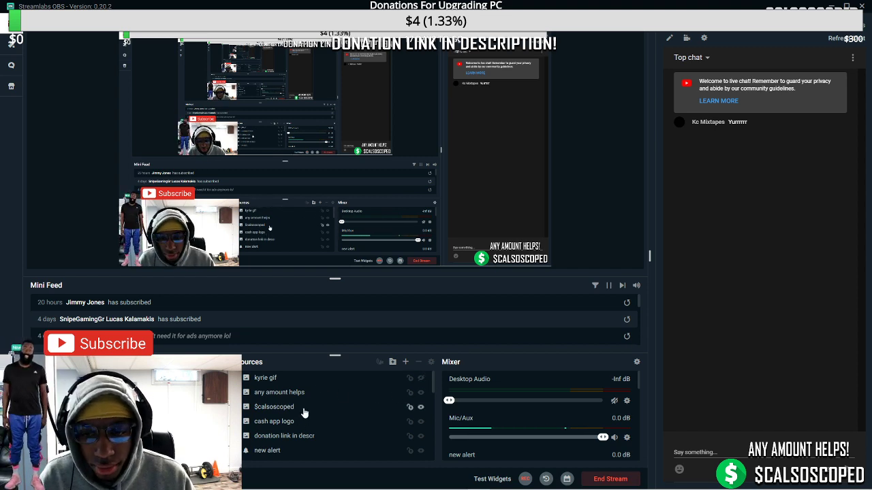
scroll(306, 408, "down", 3)
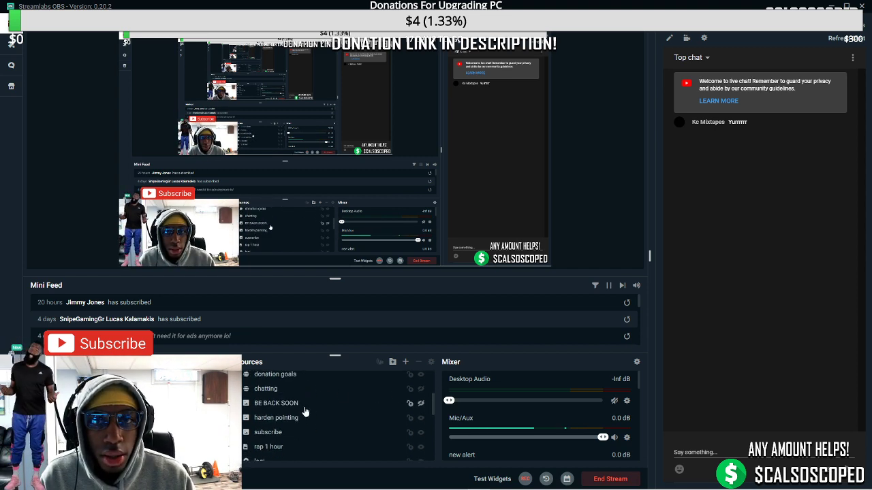
scroll(281, 408, "down", 3)
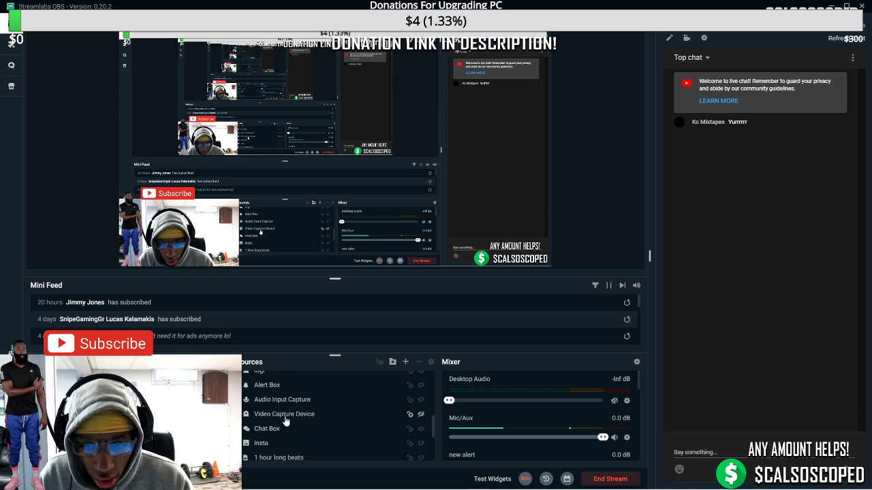
left_click(276, 429)
scroll(341, 425, "up", 3)
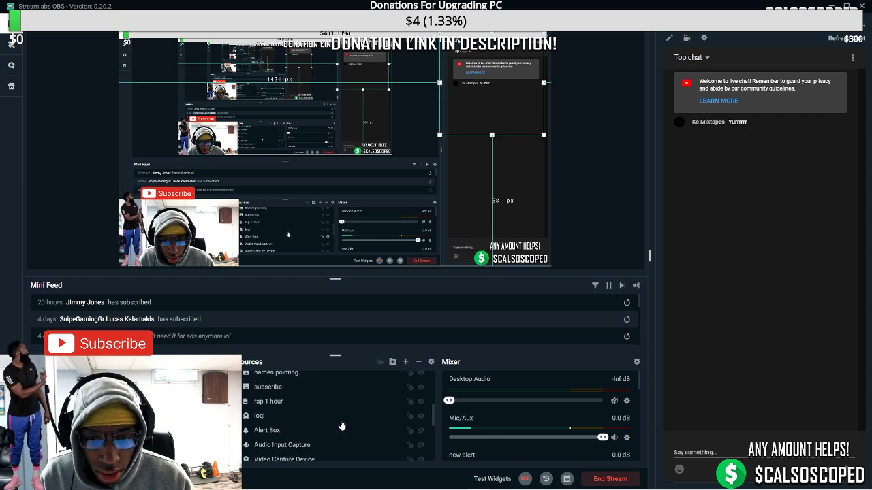
scroll(341, 423, "up", 1)
scroll(343, 424, "up", 1)
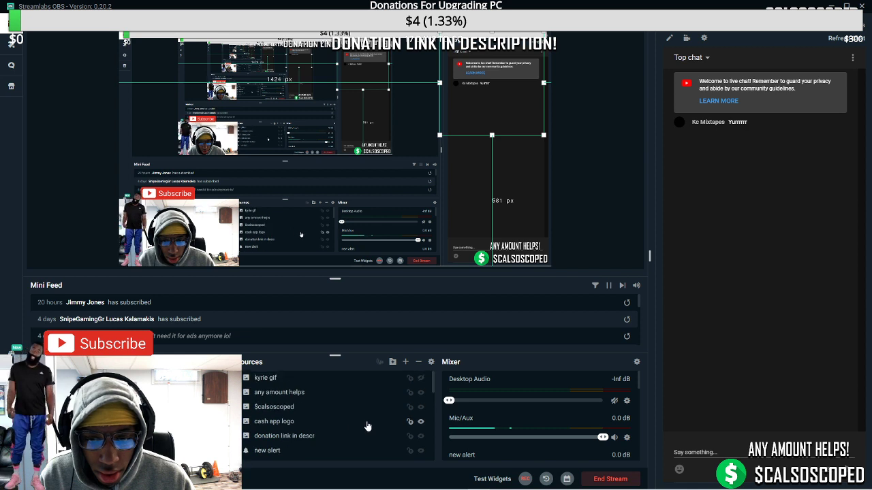
scroll(327, 434, "down", 1)
left_click(267, 434)
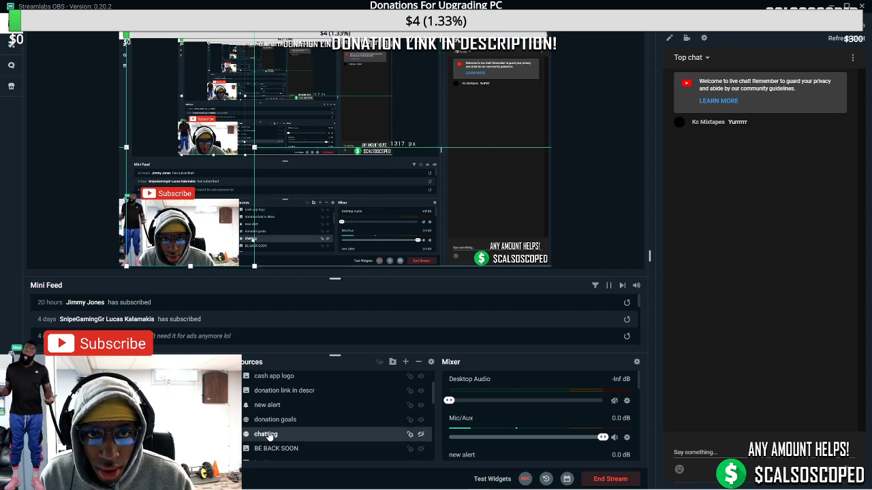
scroll(269, 434, "down", 1)
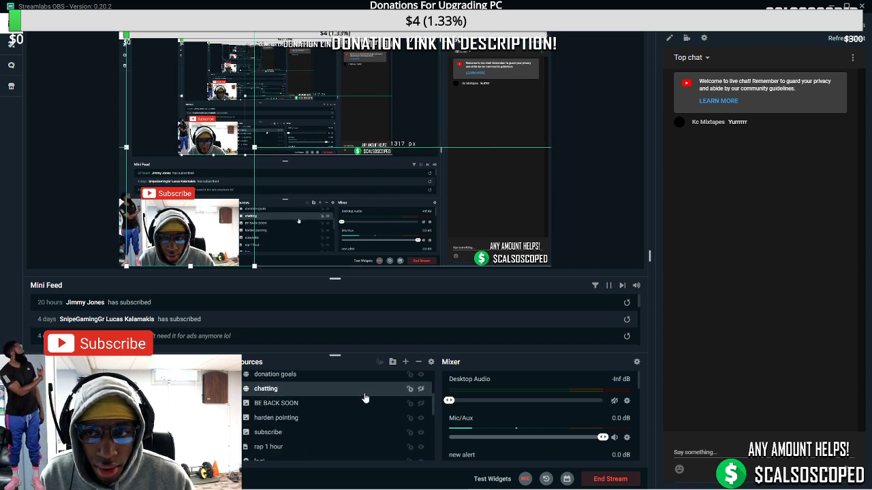
left_click(420, 391)
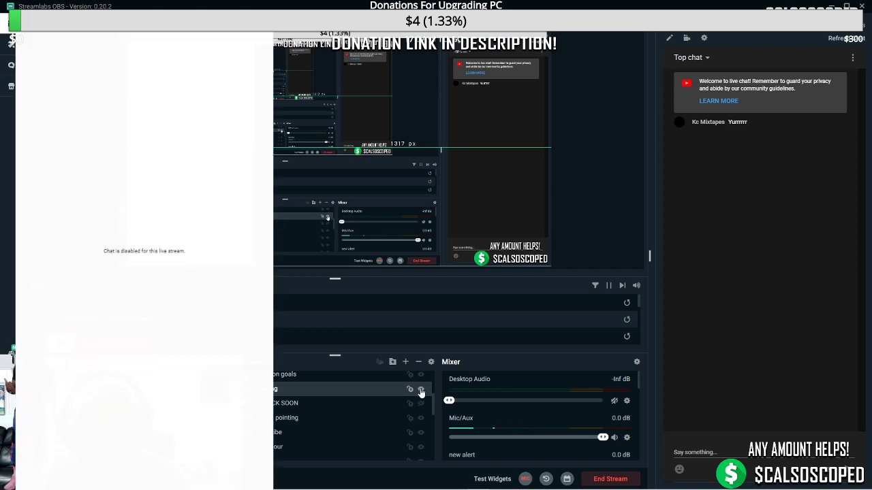
left_click(420, 393)
scroll(285, 413, "down", 1)
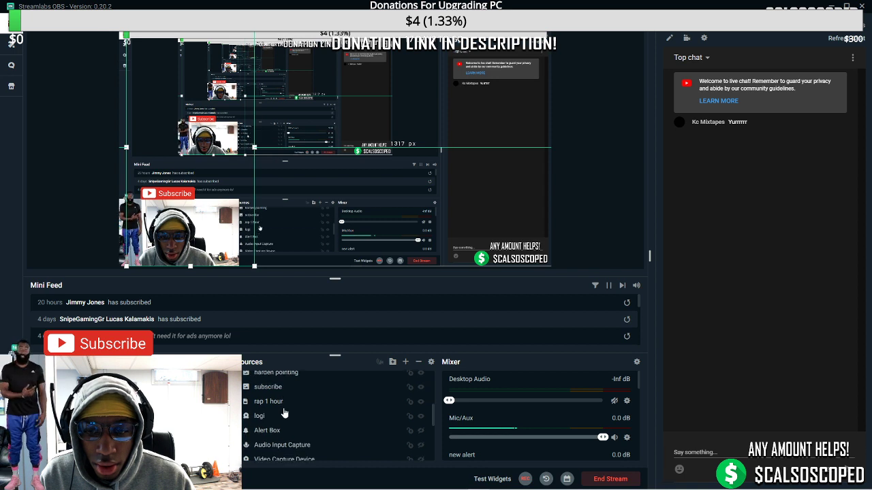
scroll(285, 414, "down", 2)
Select the upper Chat Box source in the Sources list and toggle its visibility on
left_click(303, 441)
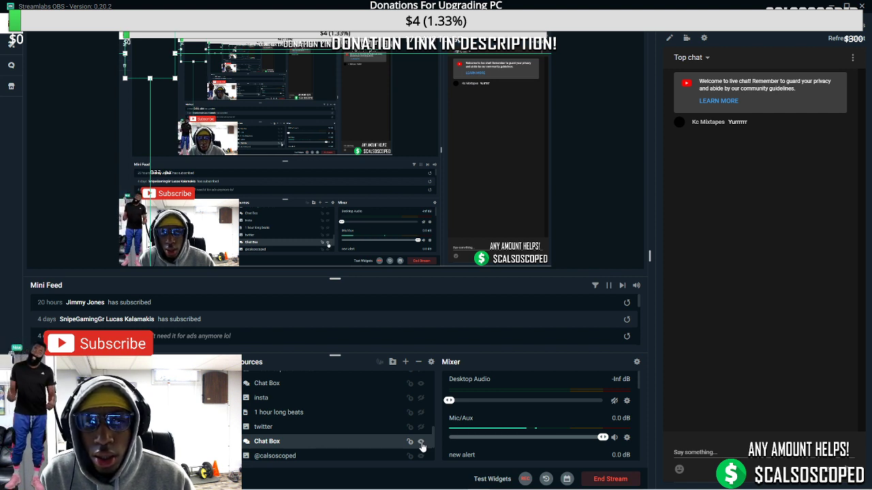
scroll(338, 427, "down", 1)
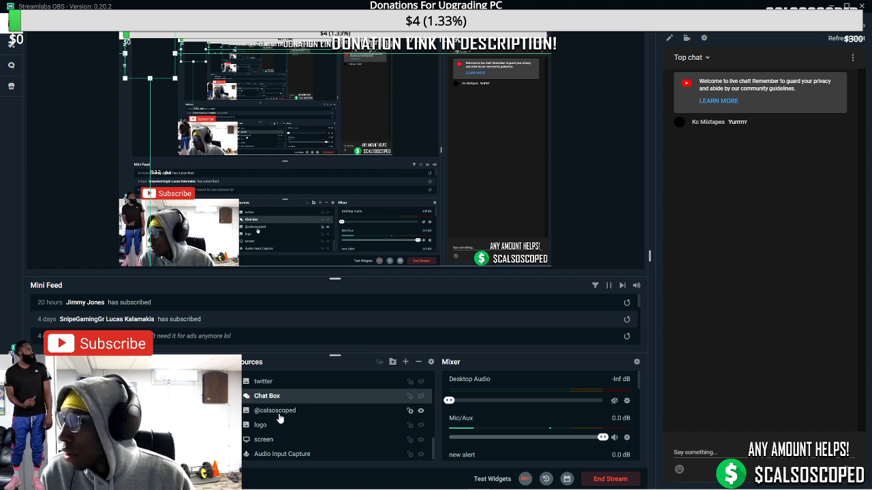
scroll(279, 419, "up", 10)
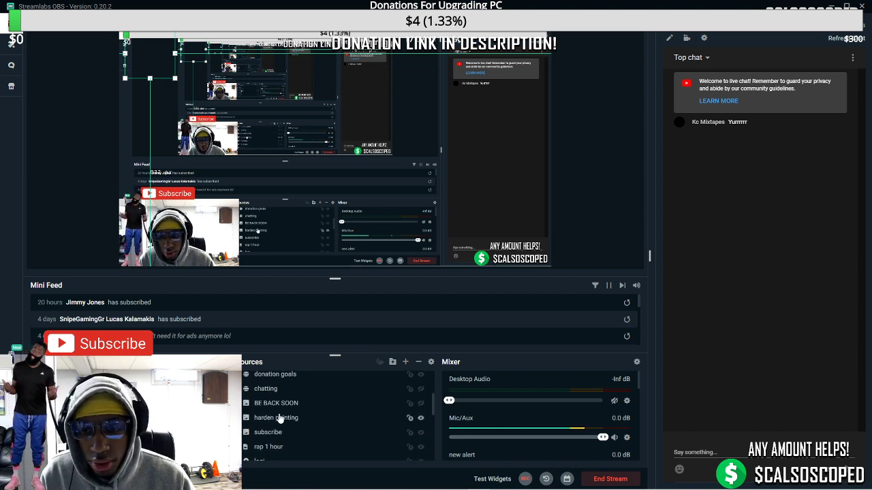
scroll(280, 419, "up", 3)
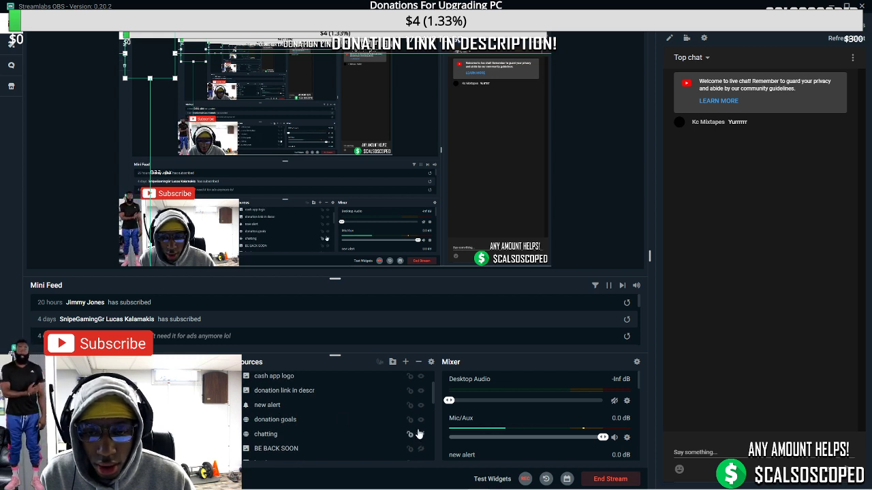
scroll(419, 435, "down", 6)
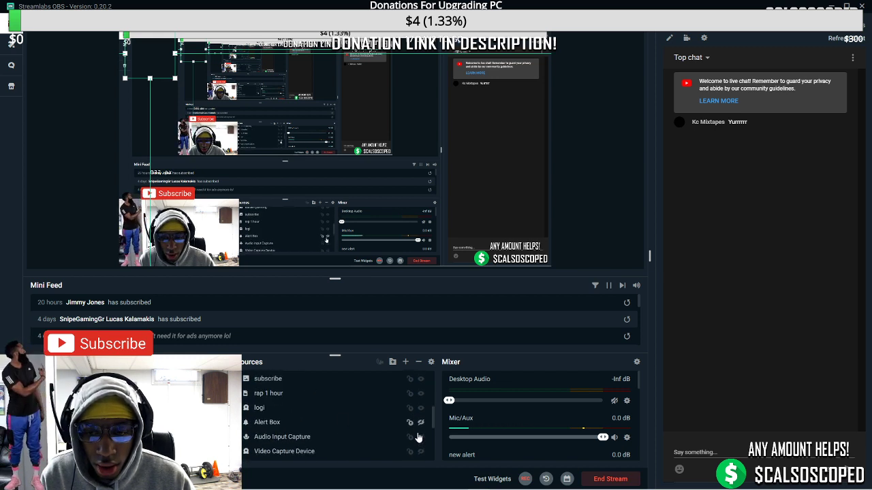
scroll(419, 438, "down", 3)
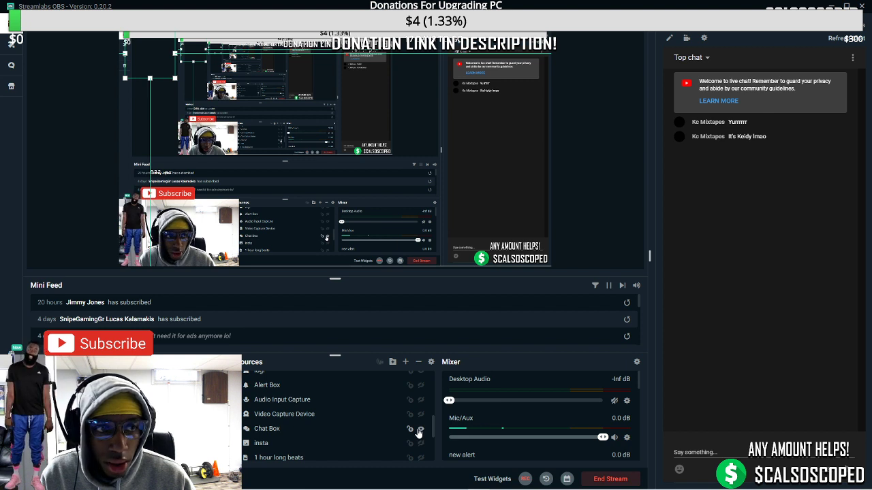
scroll(419, 433, "down", 3)
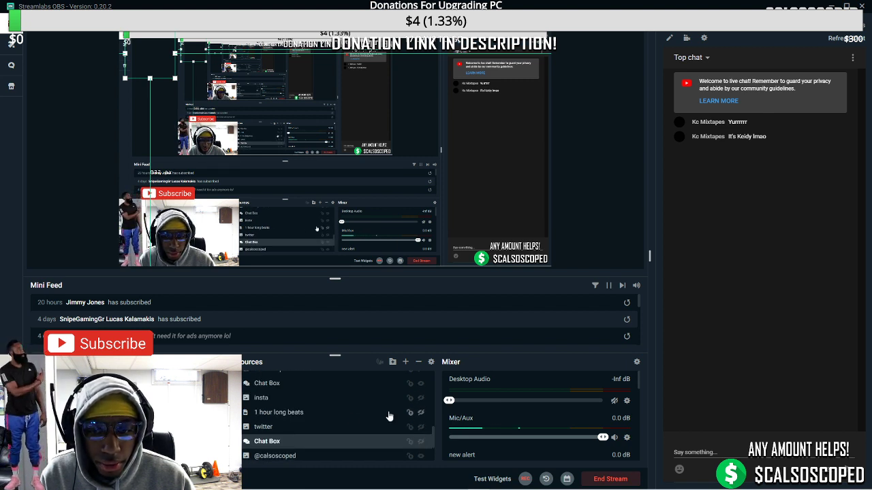
left_click(421, 386)
left_click(421, 386)
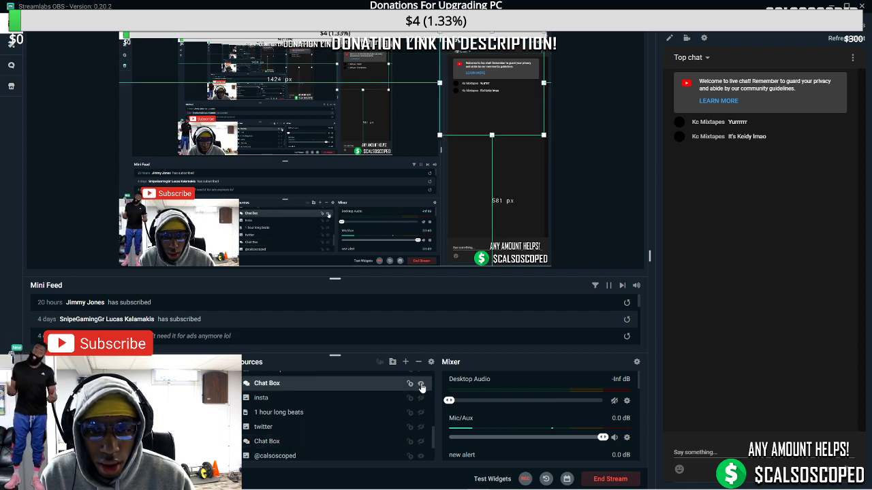
key("Down")
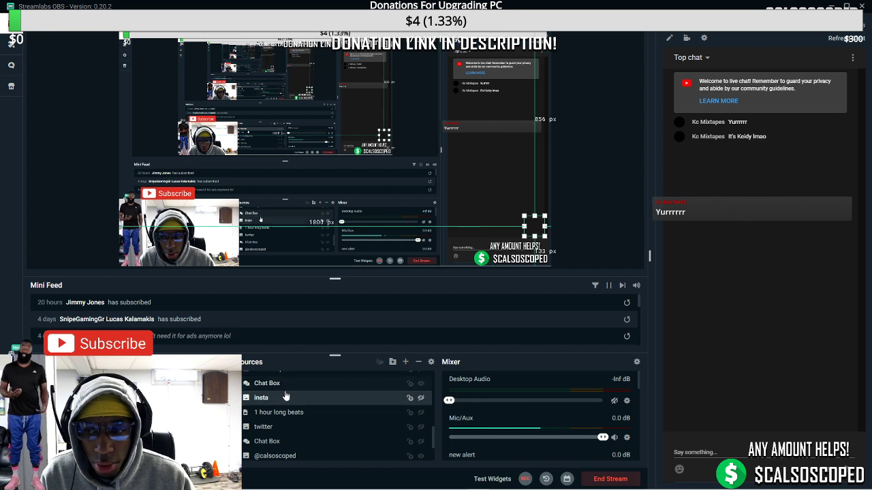
left_click(286, 386)
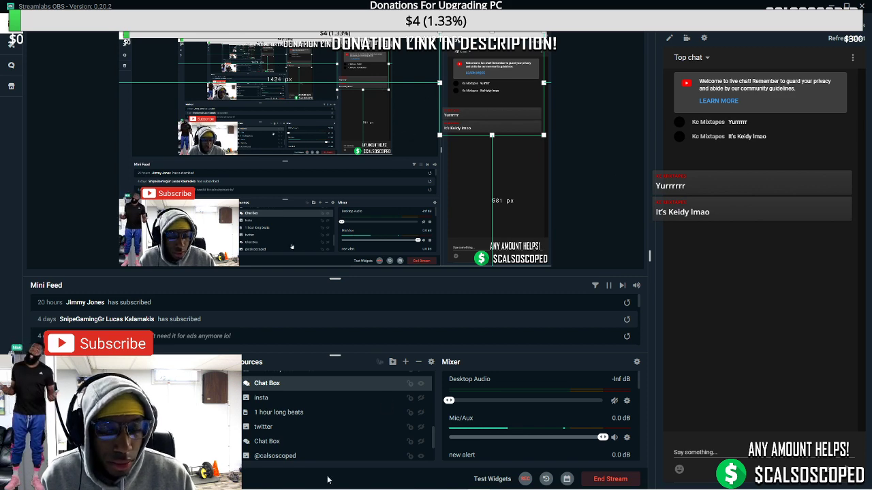
mouse_move(320, 485)
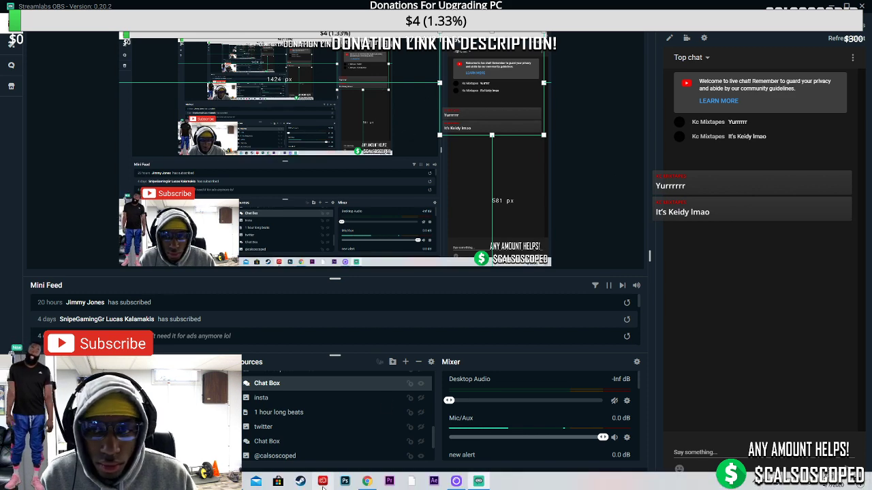
Review the Ads Manager campaigns tab and the YouTube Studio video details tab in Chrome
left_click(368, 482)
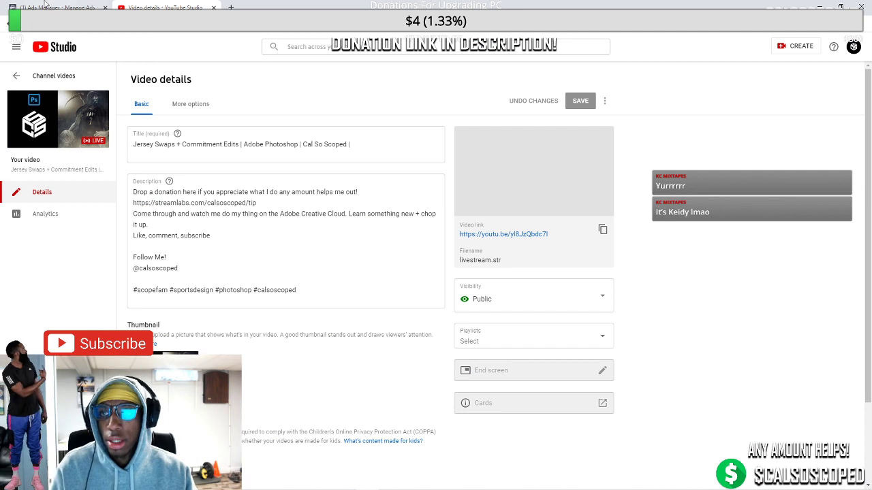
left_click(82, 7)
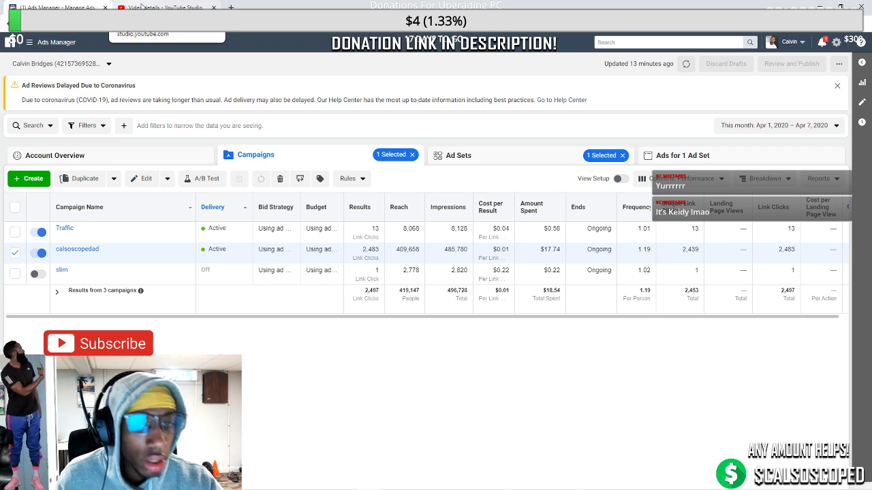
left_click(161, 7)
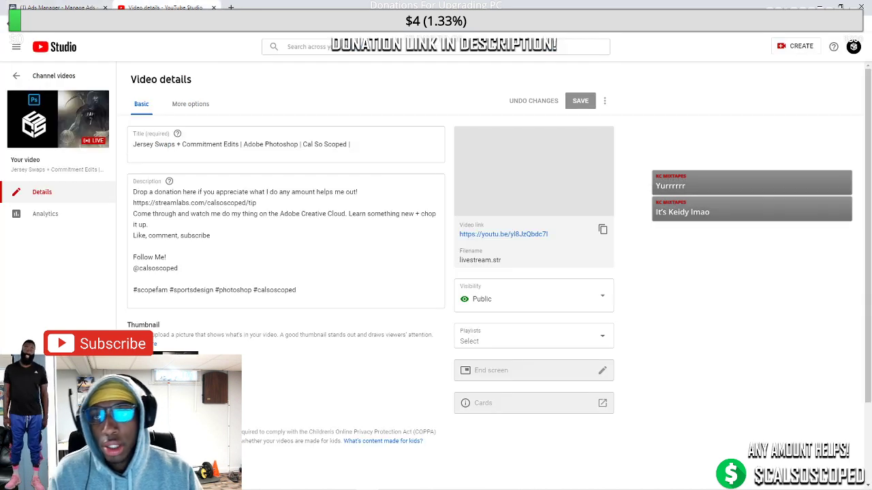
right_click(311, 270)
key("Escape")
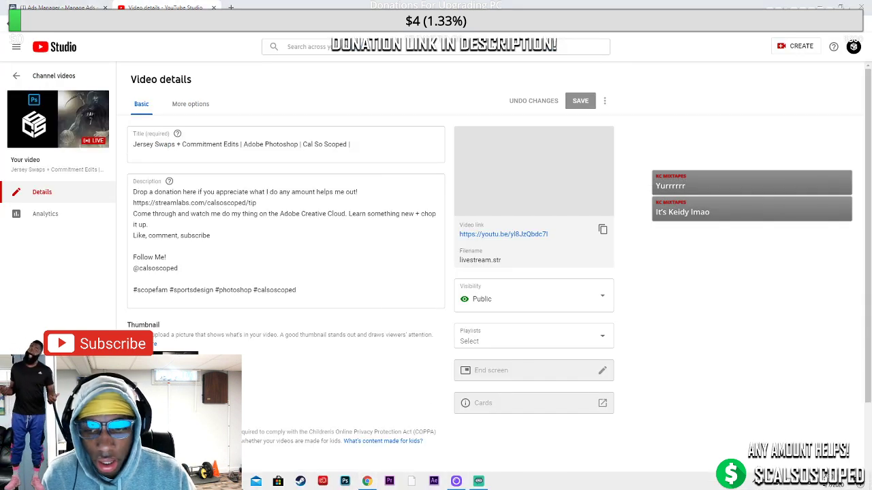
Switch back to Streamlabs OBS, then minimize all windows to show the desktop
key("super")
key("Escape")
key("alt+Tab")
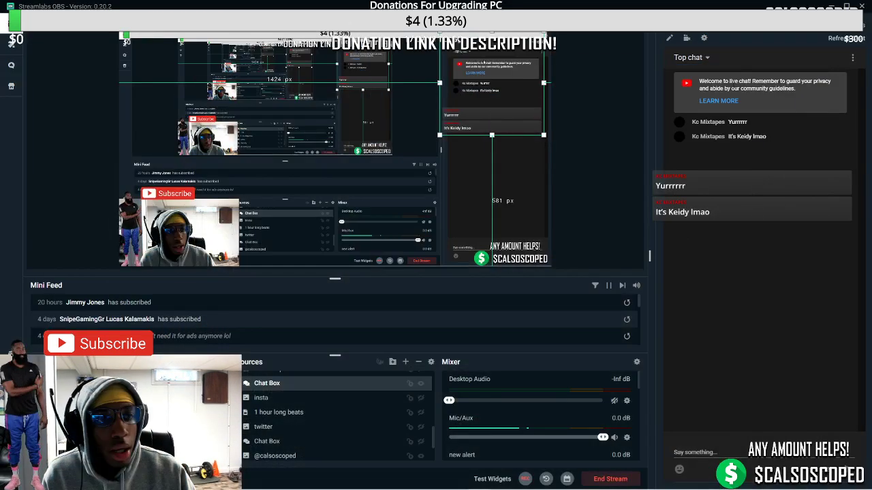
key("super+d")
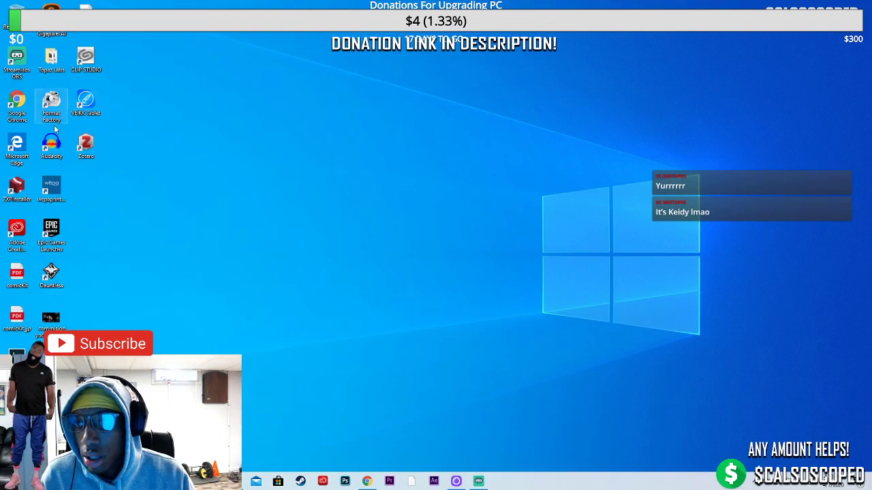
Launch Telegram from the Start search and open the chat containing the player photo
left_click(102, 480)
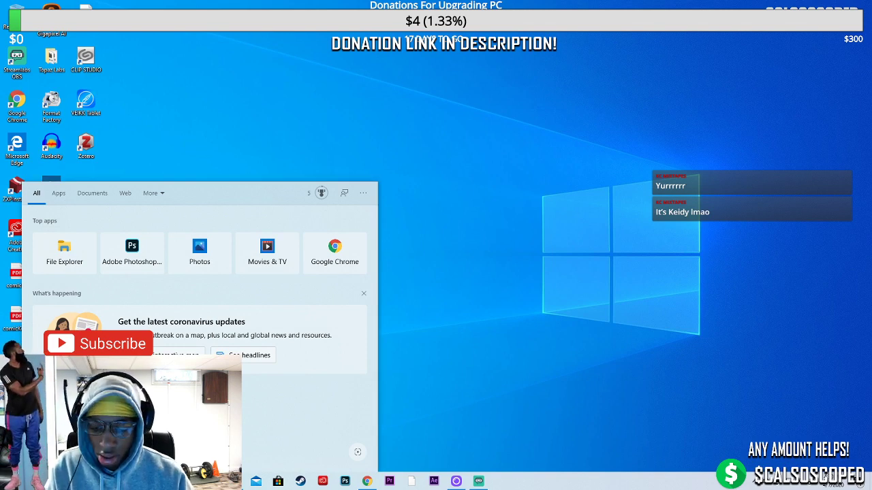
type("t")
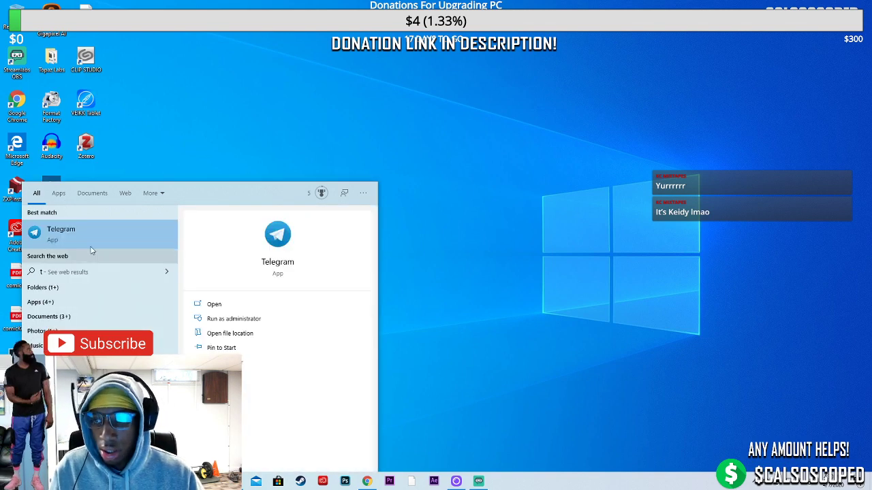
left_click(96, 238)
left_click(294, 157)
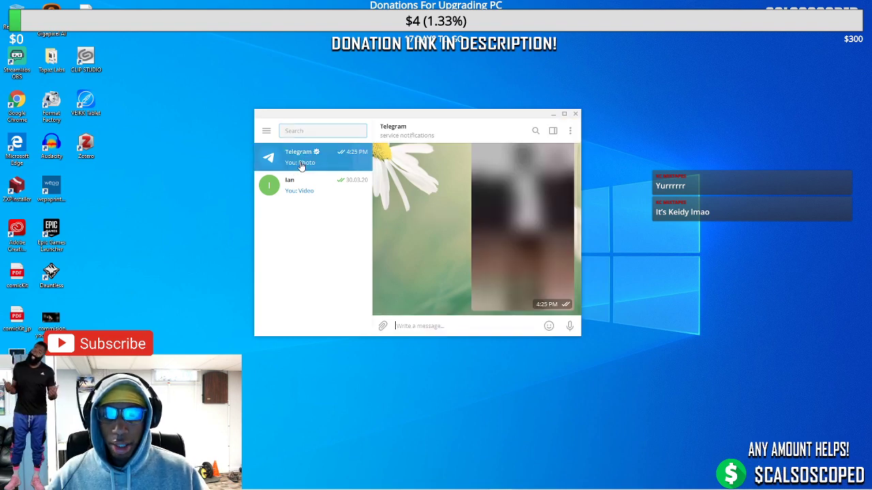
Save the player photo as a JPEG named after the player into base photos, then minimize Telegram
right_click(539, 189)
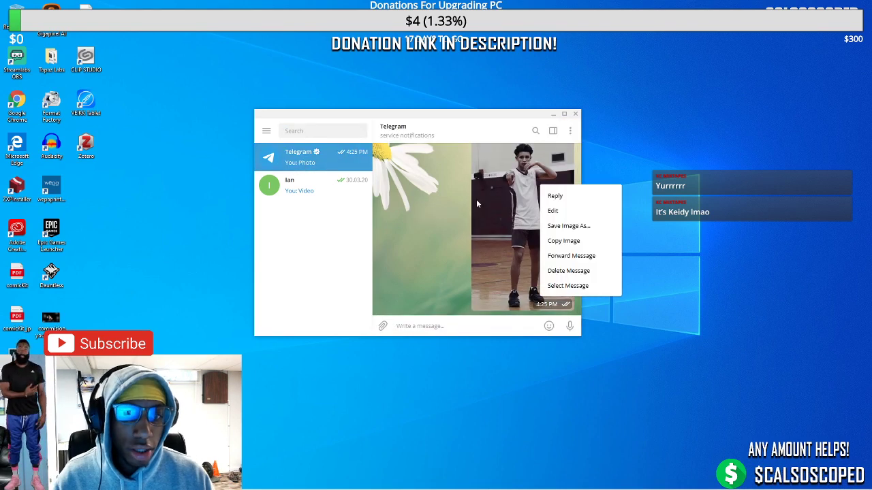
left_click(567, 225)
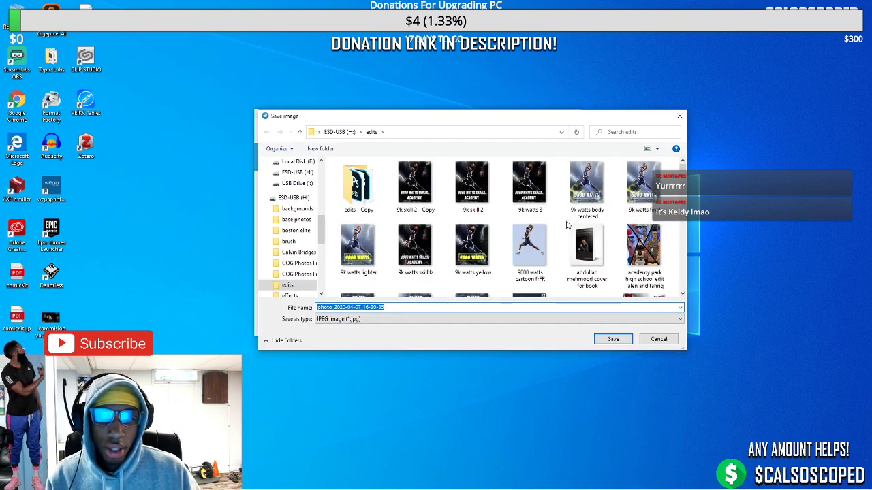
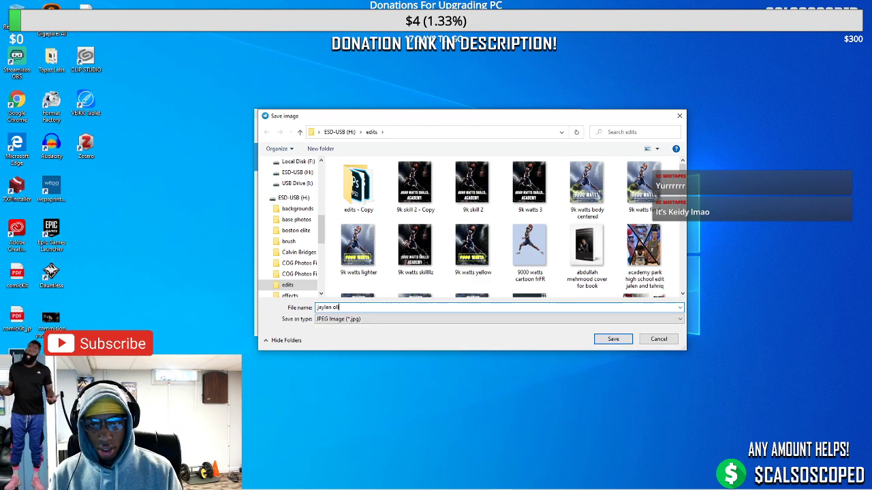
left_click(296, 220)
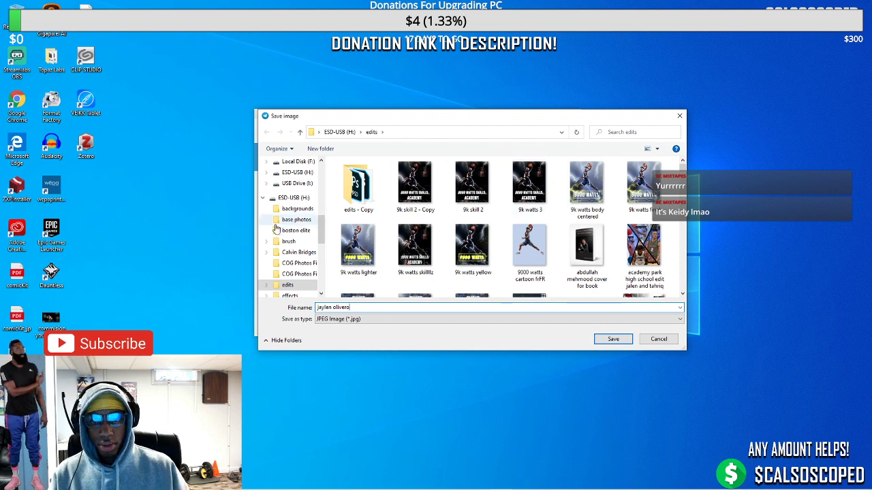
left_click(613, 339)
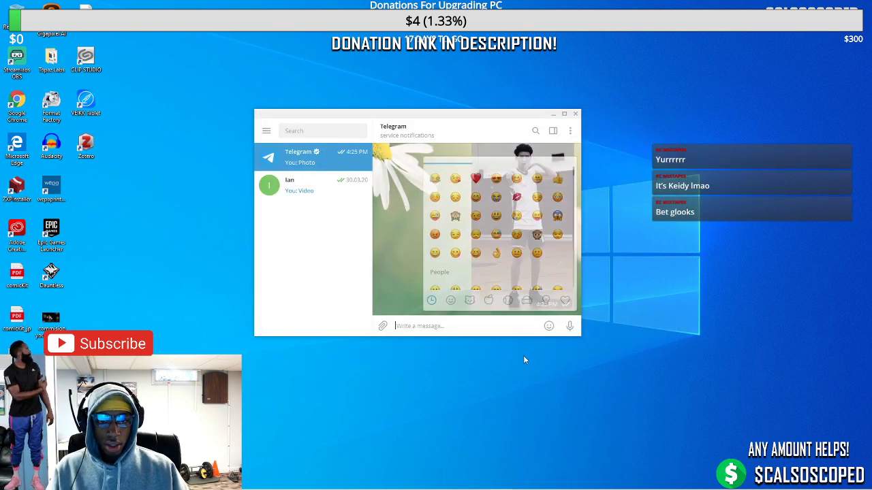
left_click(552, 114)
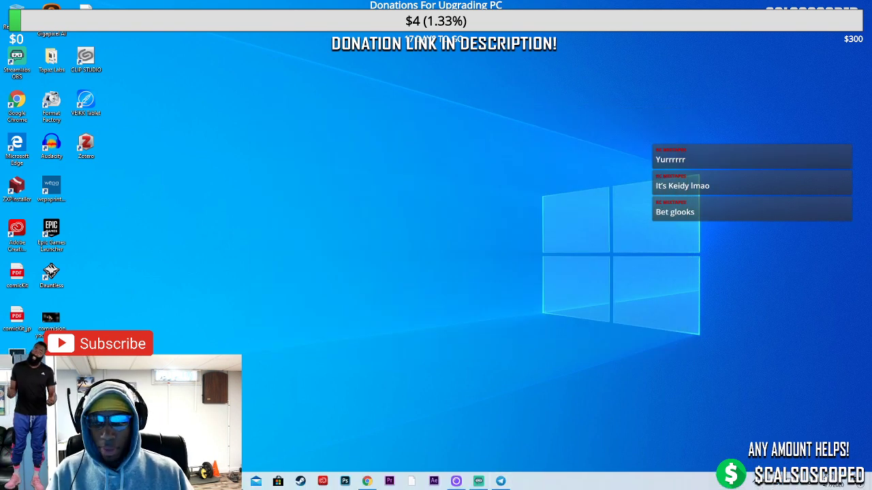
Launch Topaz Gigapixel AI from the Start search using 'giga'
key("super")
type("giga")
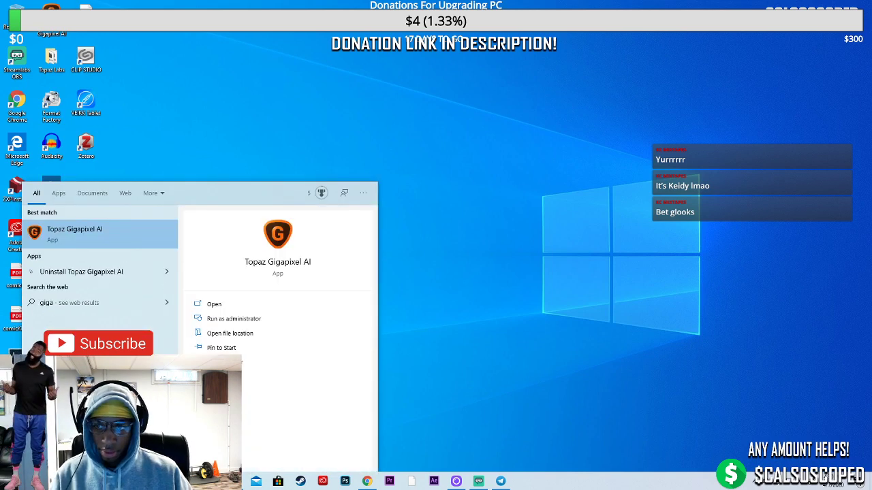
key("Return")
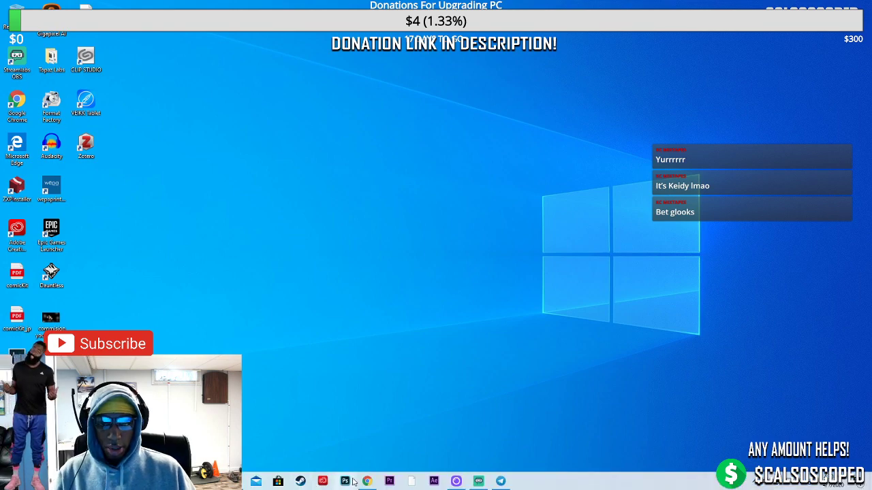
Return to the browser and load the YouTube homepage from the address bar
left_click(367, 485)
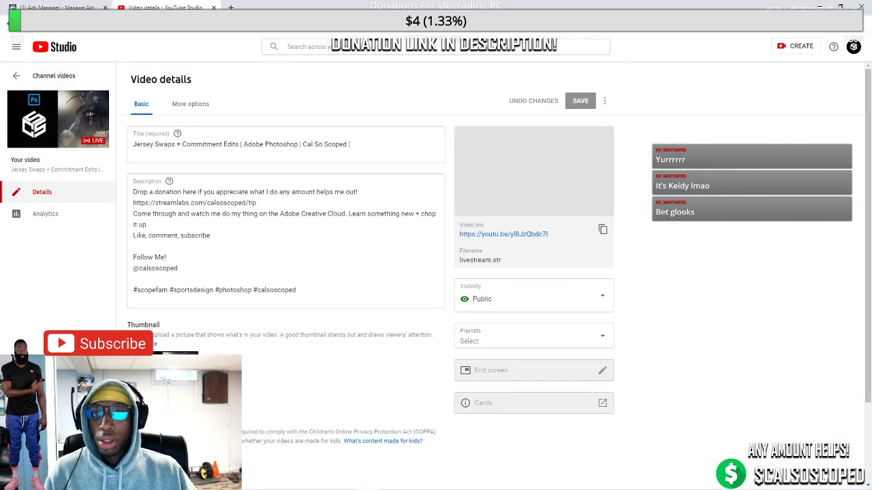
key("ctrl+l")
type("youtube")
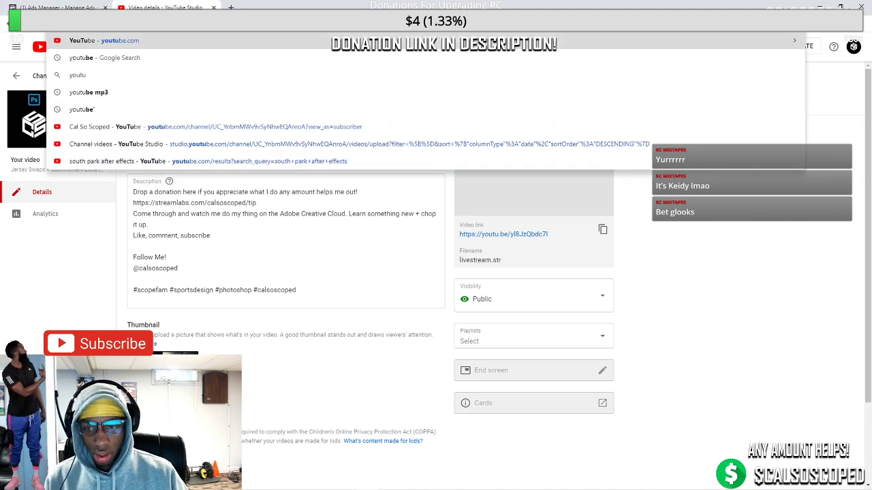
key("Return")
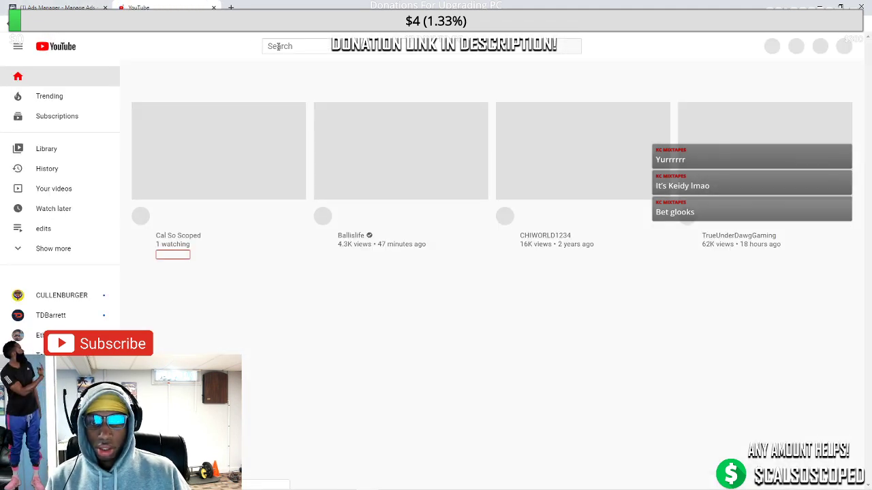
Search YouTube for 'erykah badu' and play the Mix - Erykah Badu playlist
left_click(279, 46)
type("e")
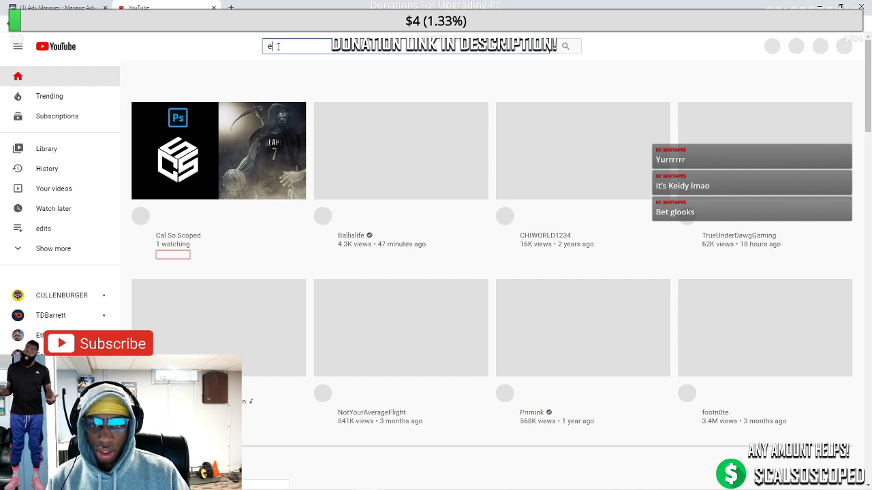
type("rika")
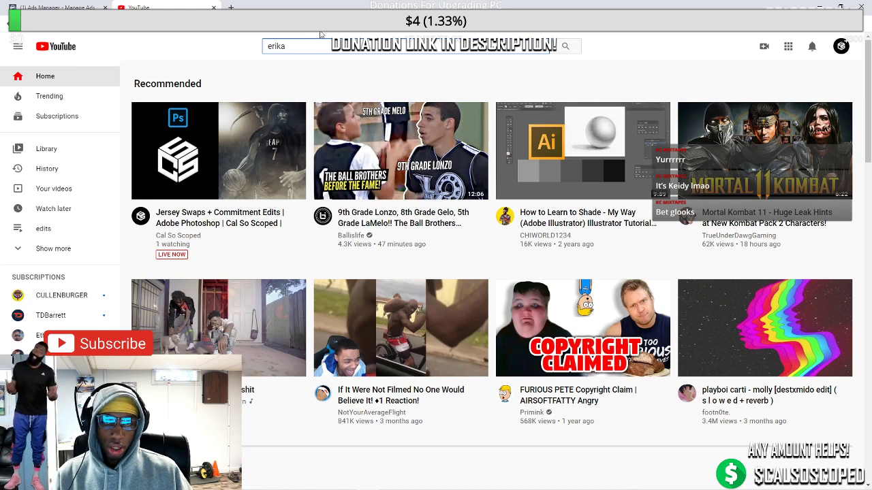
key("BackSpace")
key("BackSpace")
key("BackSpace")
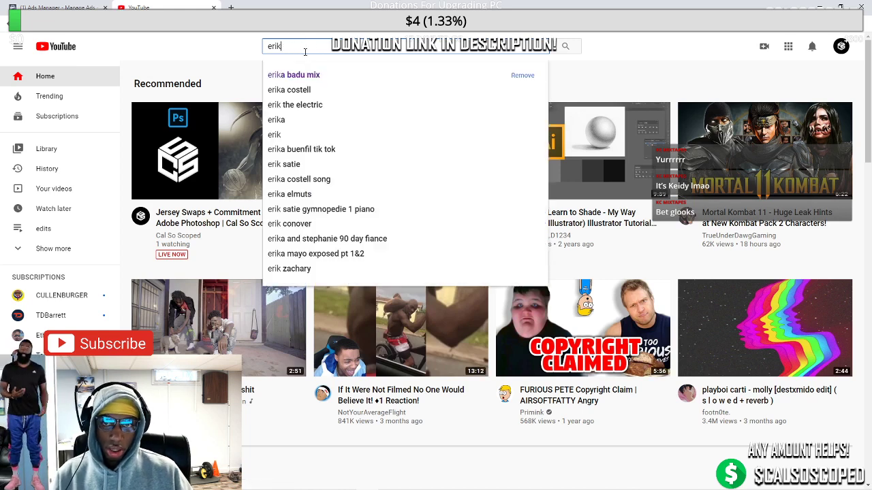
type("yka")
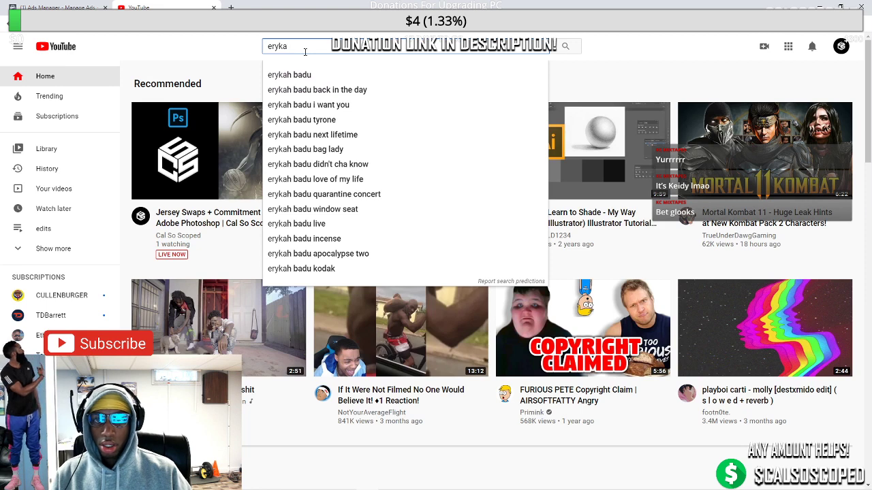
key("Down")
key("Return")
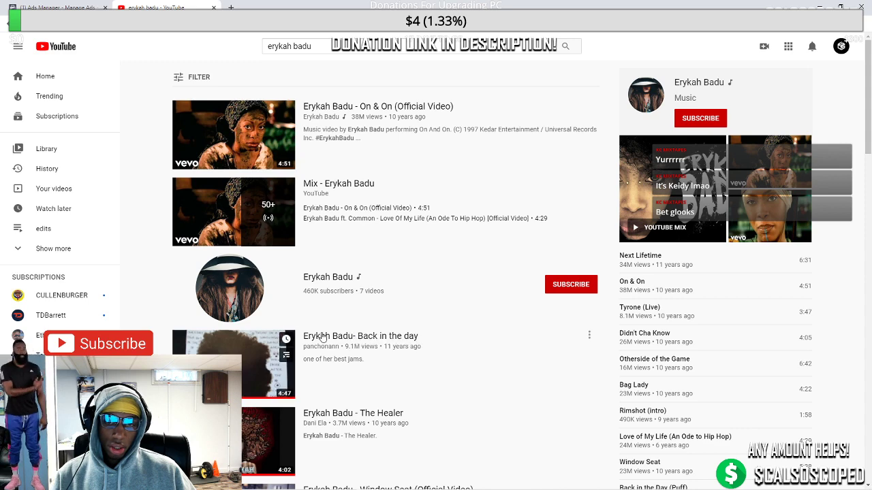
left_click(325, 184)
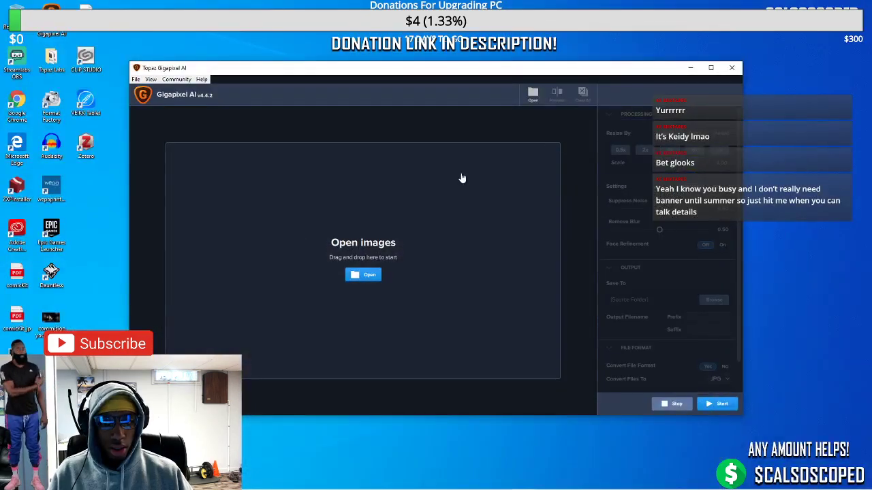
Load the saved player photo JPEG and set Resize By to 2x for a 1258 x 2154 output
left_click(363, 274)
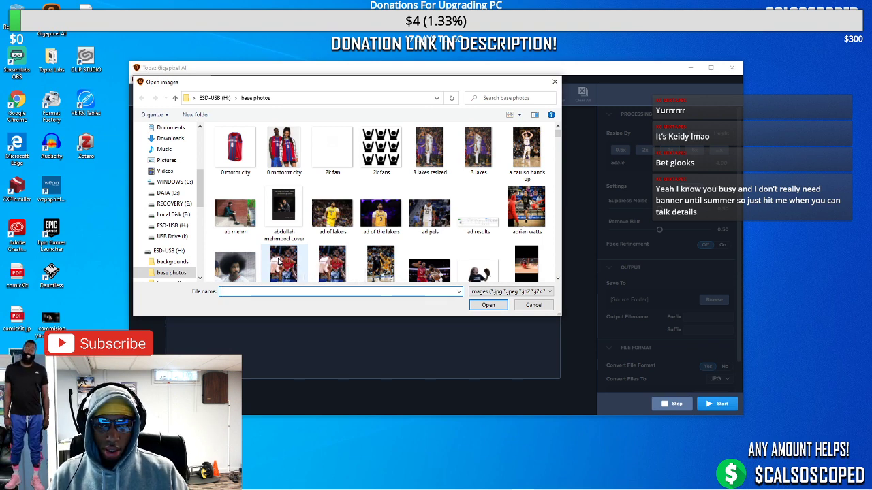
type("jayl")
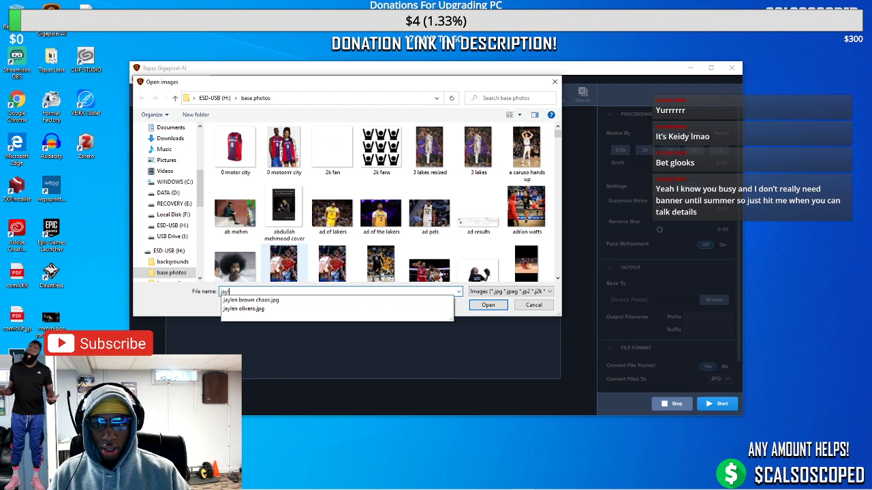
key("Down")
key("Down")
key("Return")
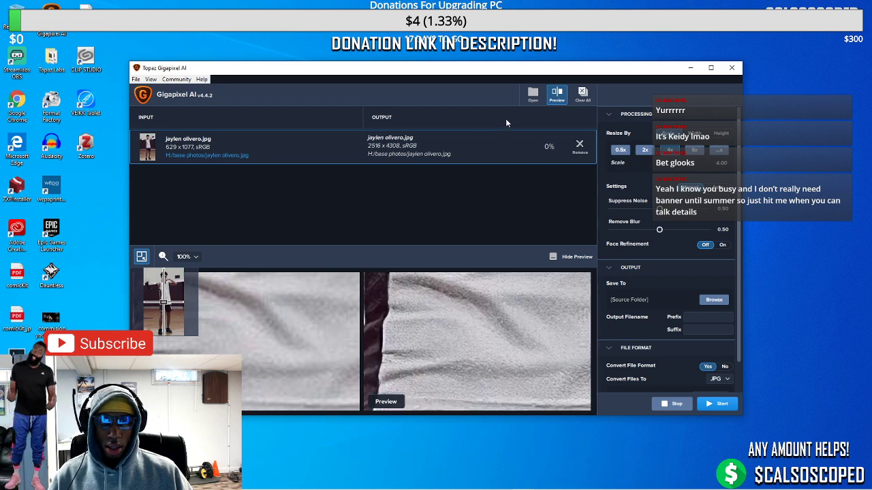
left_click(644, 149)
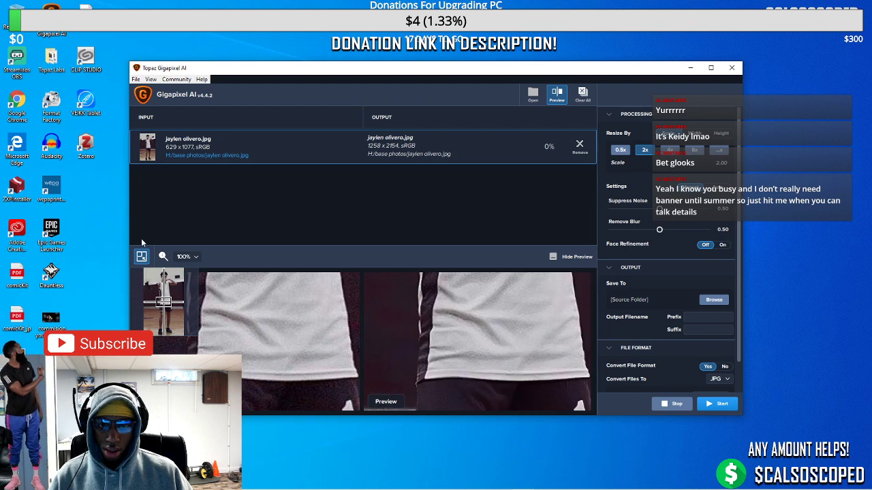
left_click_drag(164, 305, 163, 275)
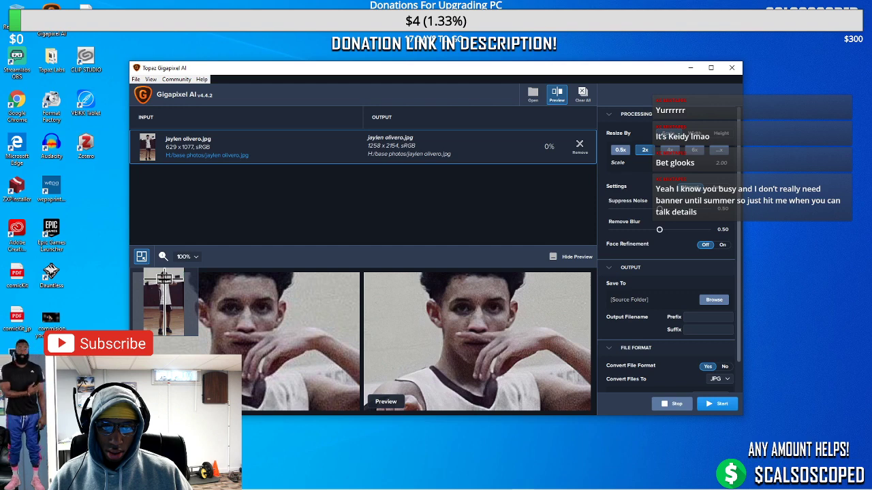
left_click(709, 407)
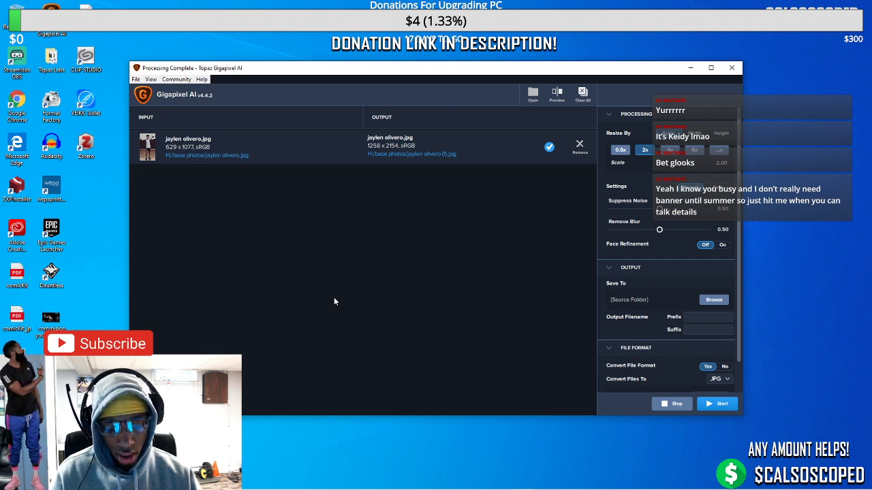
mouse_move(326, 488)
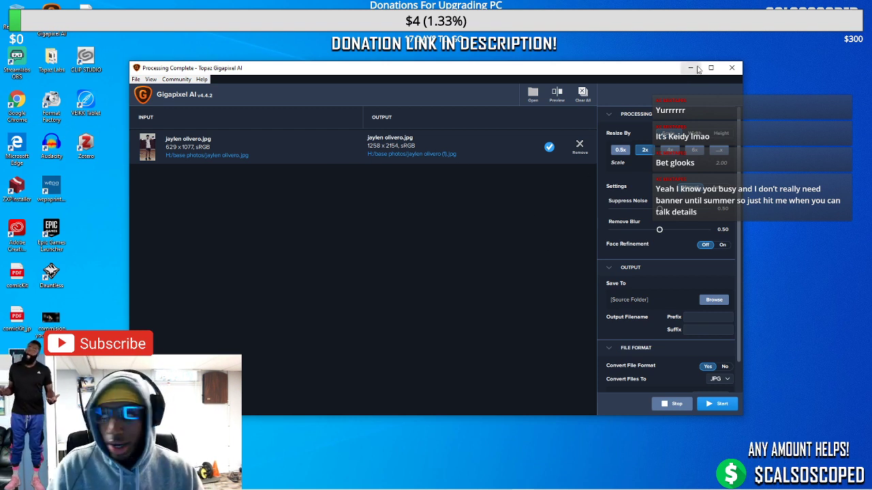
left_click(690, 68)
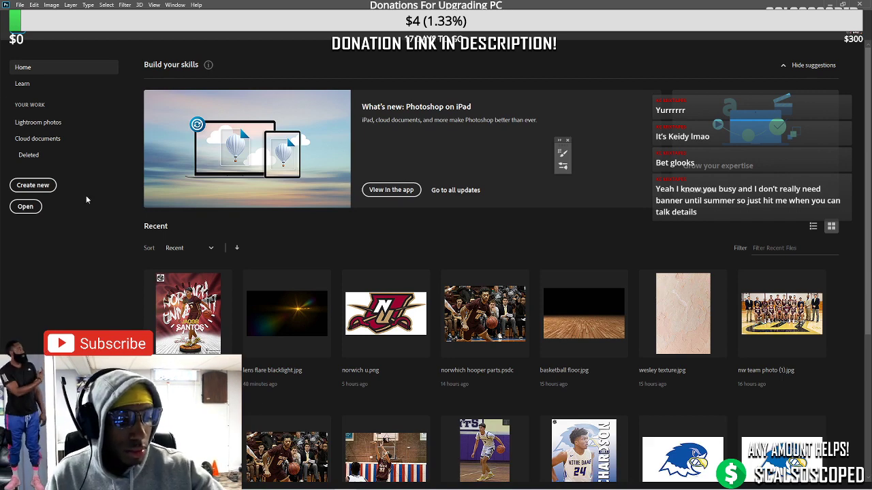
left_click(20, 5)
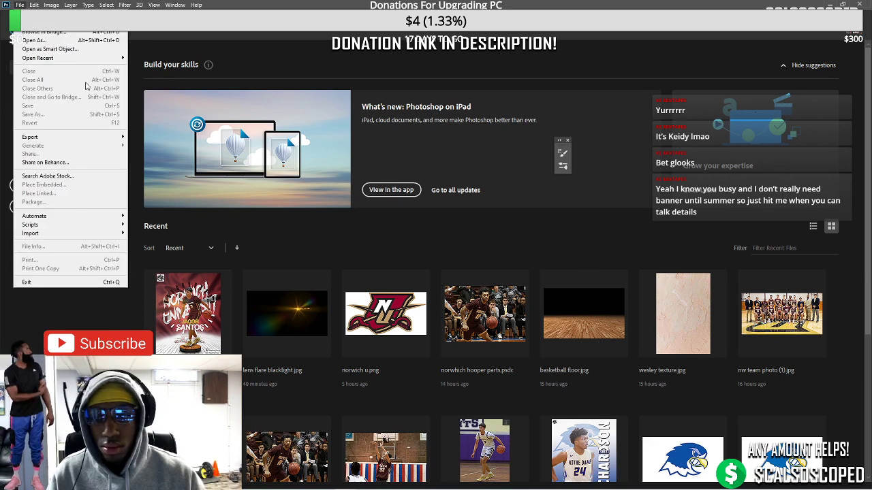
left_click(195, 318)
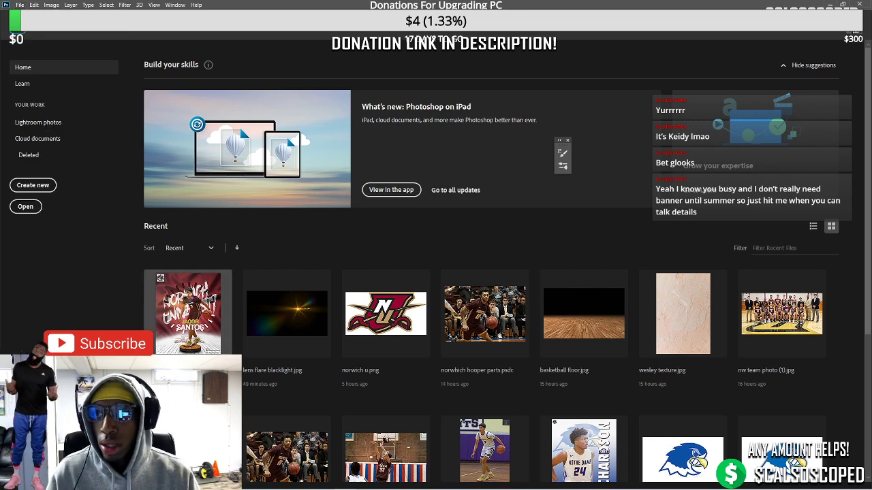
left_click(195, 319)
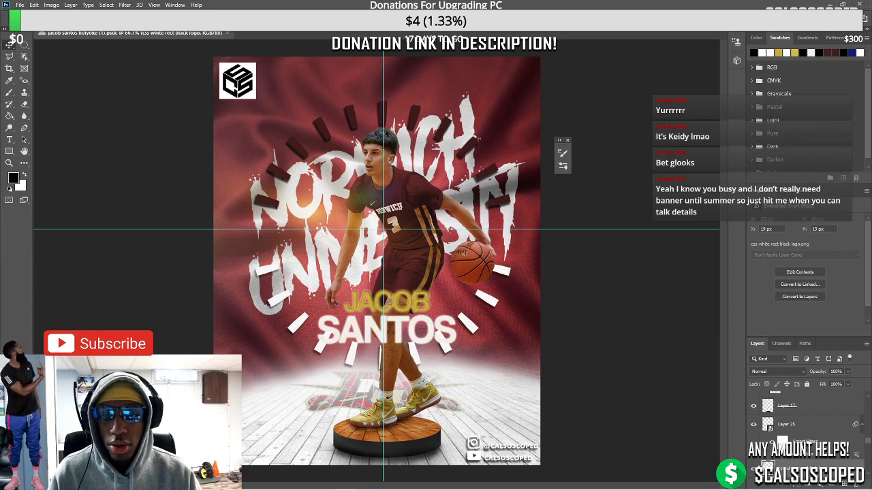
key("ctrl+w")
left_click(19, 5)
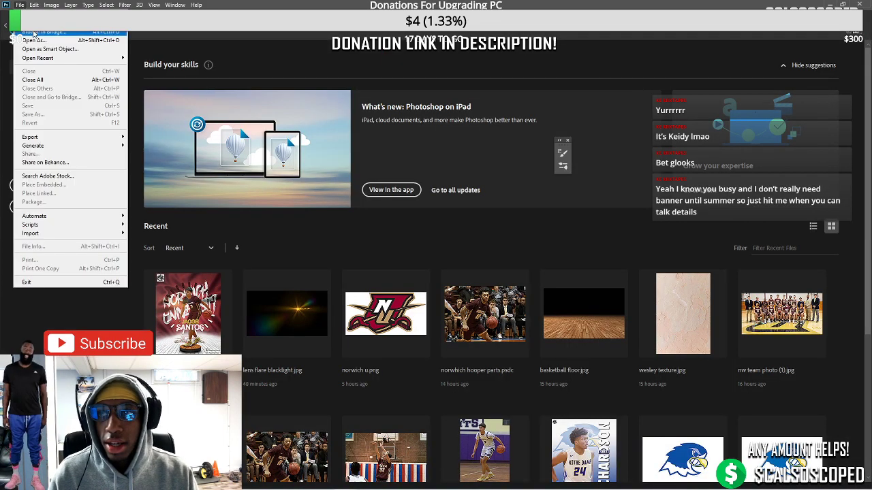
left_click(41, 34)
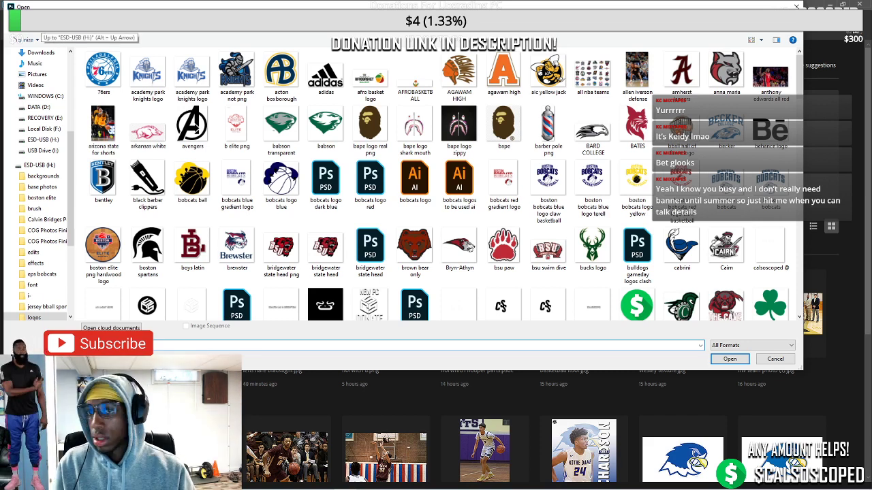
left_click(42, 187)
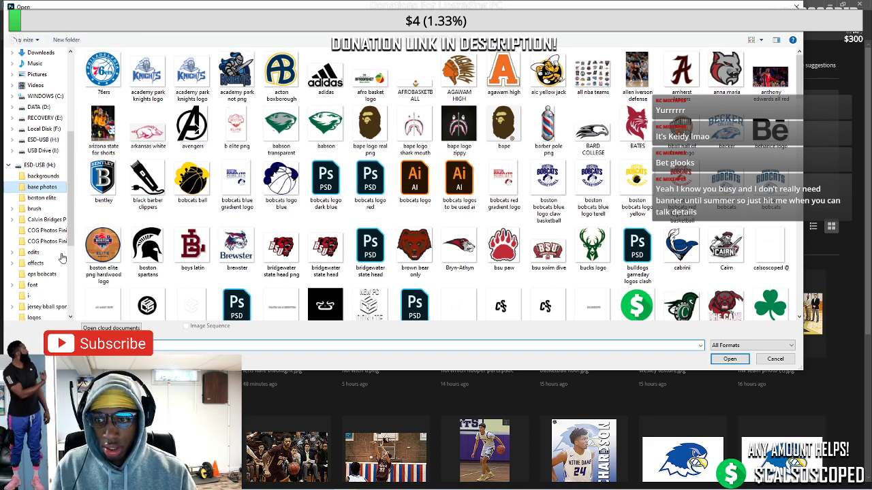
left_click(158, 345)
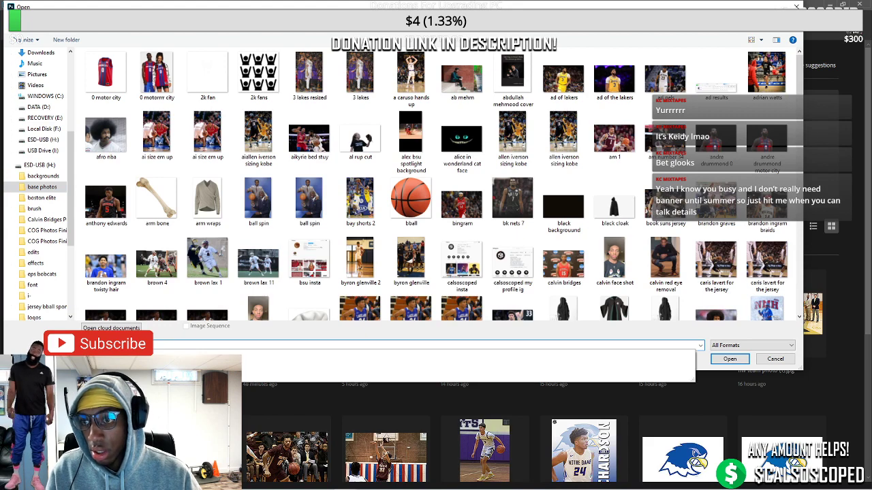
key("Return")
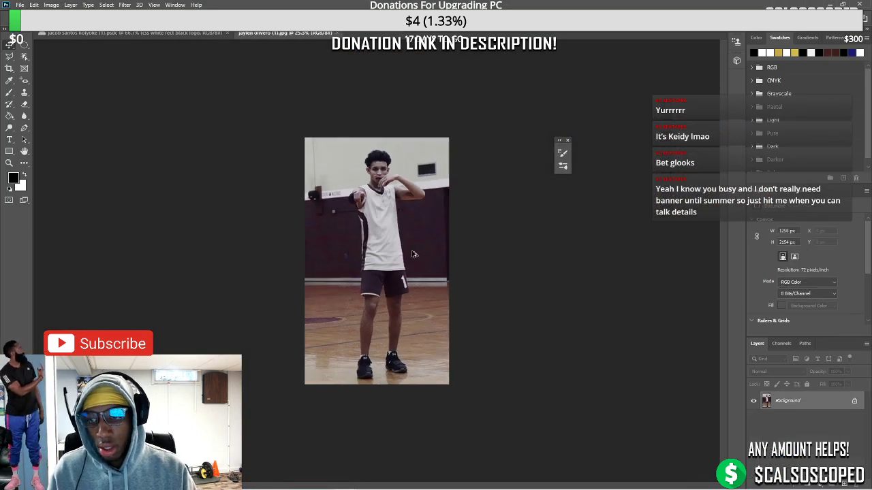
Pick a selection tool from the toolbar flyouts and outline the player from the shorts up the arm
right_click(12, 59)
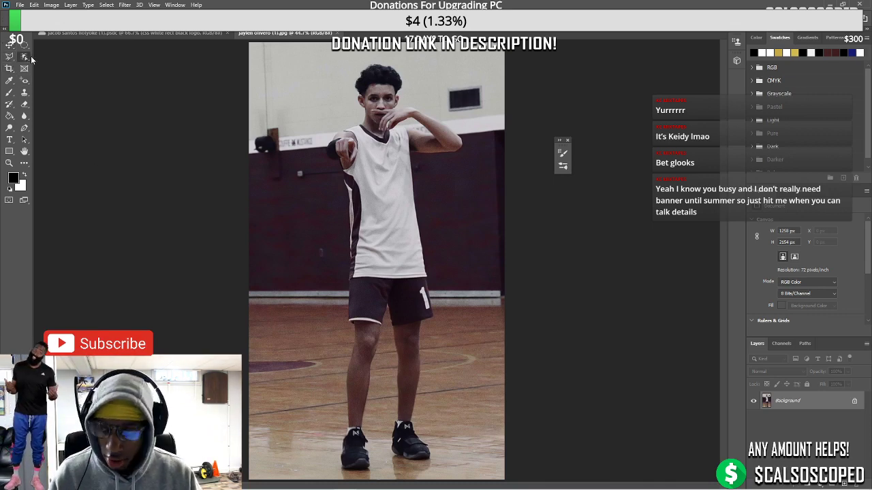
left_click(35, 64)
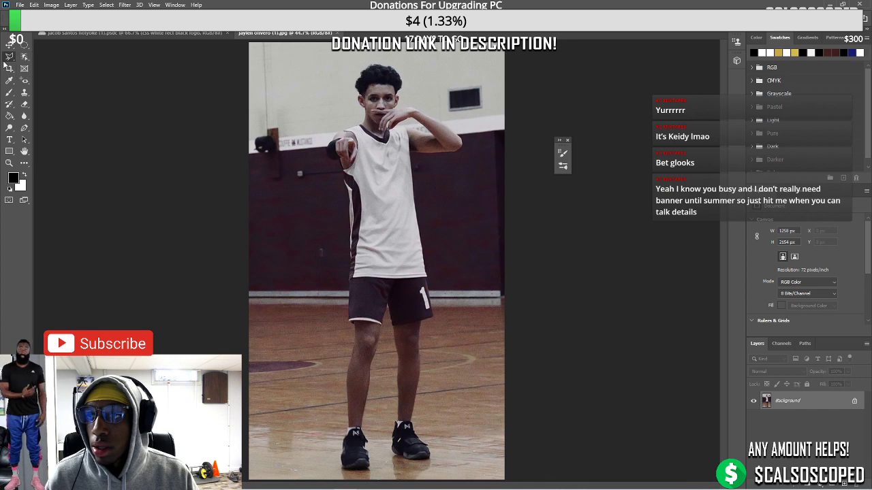
right_click(24, 58)
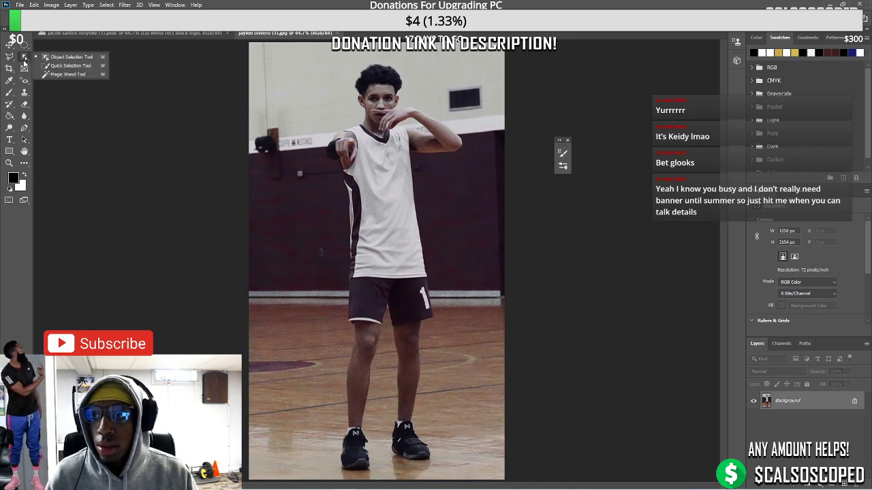
left_click(68, 66)
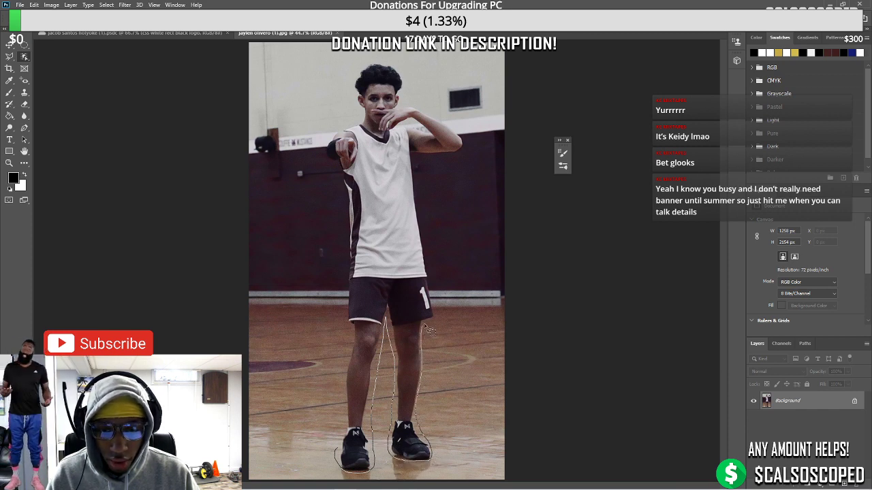
left_click_drag(436, 299, 423, 216)
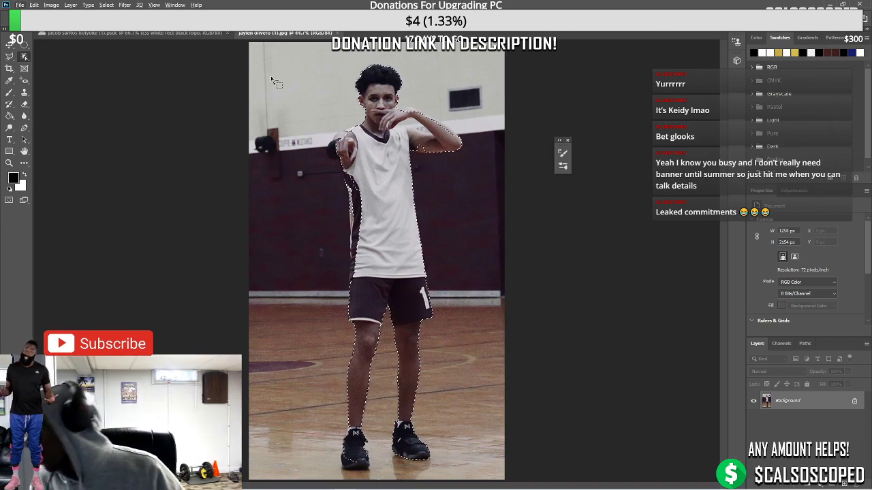
Switch to the Lasso tool and trace the selection down the arm to the jersey hem
scroll(388, 146, "up", 3)
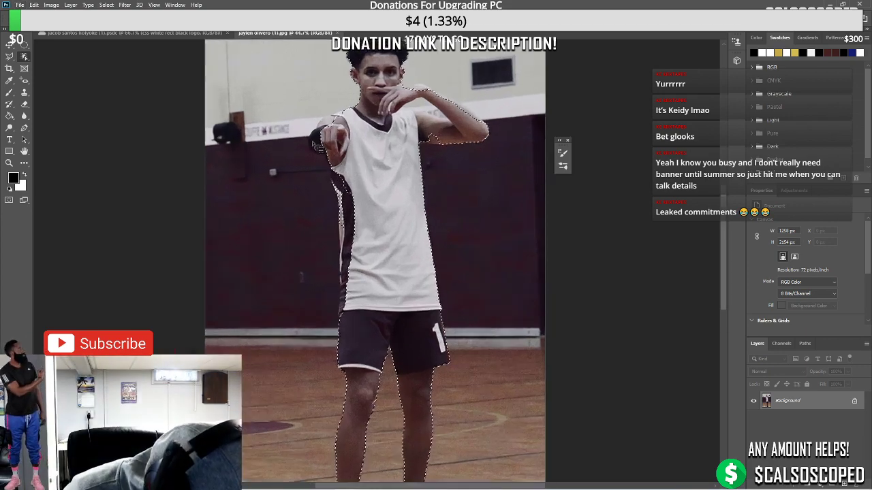
left_click(10, 57)
scroll(330, 239, "up", 2)
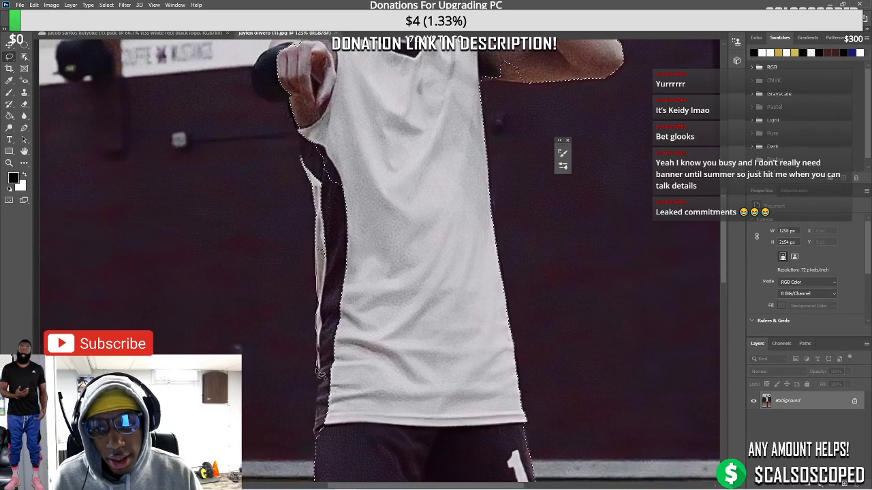
mouse_move(320, 373)
left_mouse_down()
mouse_move(320, 436)
mouse_move(373, 424)
mouse_move(383, 316)
mouse_move(356, 127)
left_mouse_up()
scroll(319, 299, "up", 3)
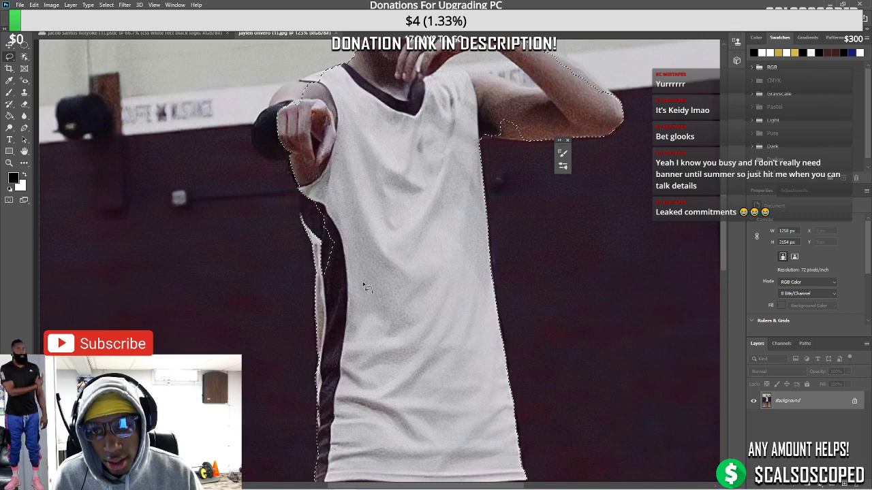
scroll(294, 177, "up", 2)
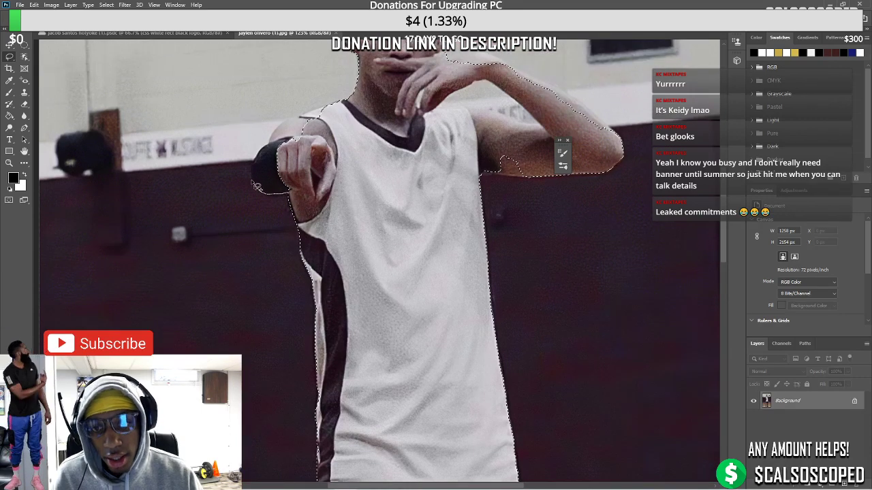
scroll(287, 191, "up", 2)
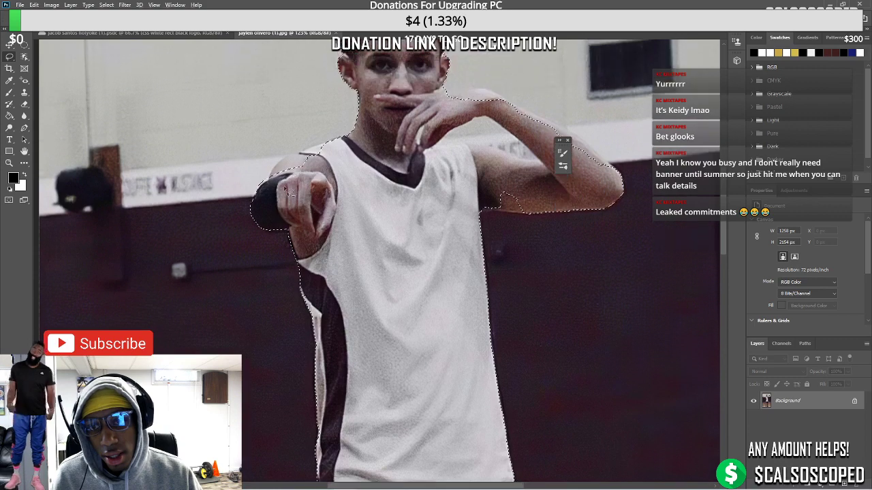
scroll(284, 190, "up", 1)
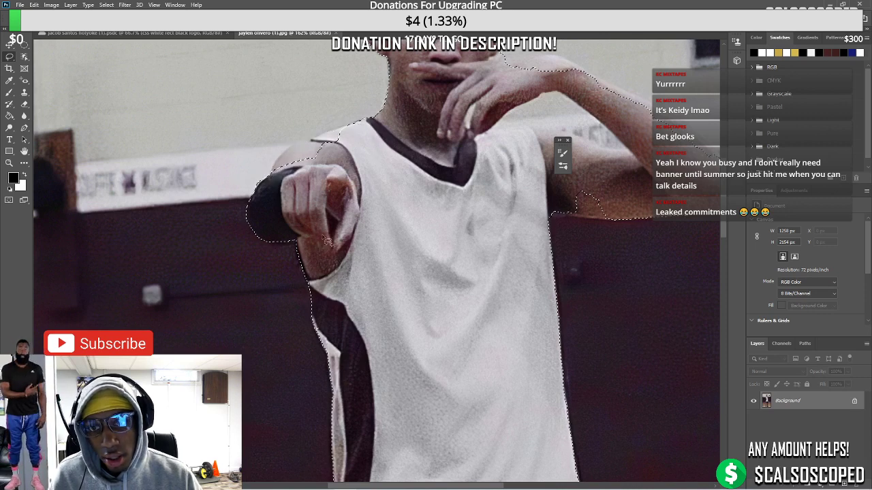
scroll(332, 222, "down", 2)
scroll(332, 222, "down", 4)
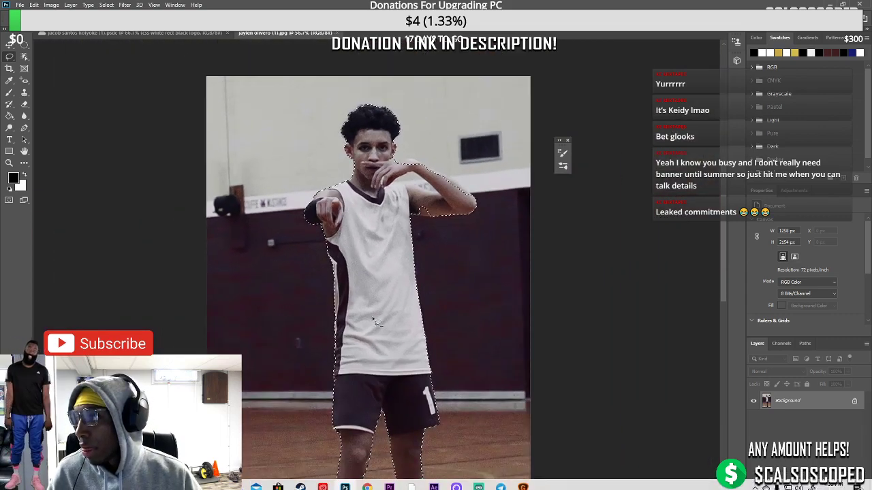
scroll(417, 211, "up", 3)
scroll(421, 274, "up", 2)
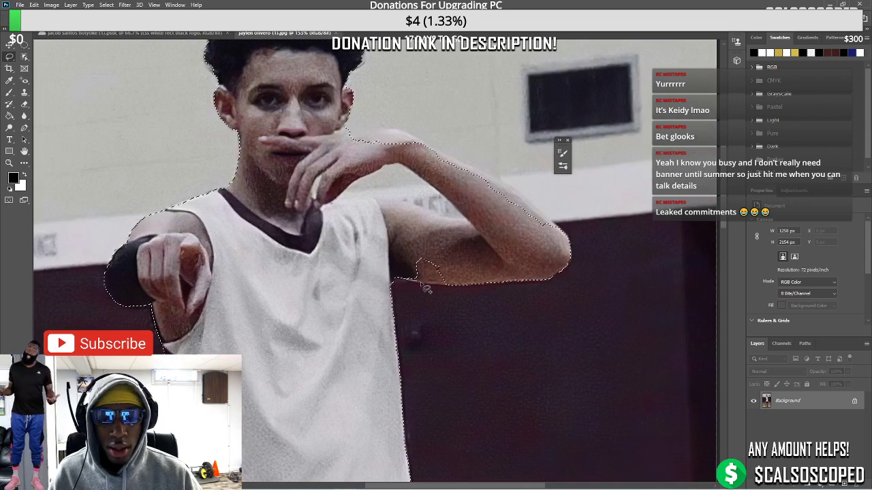
scroll(368, 251, "up", 2)
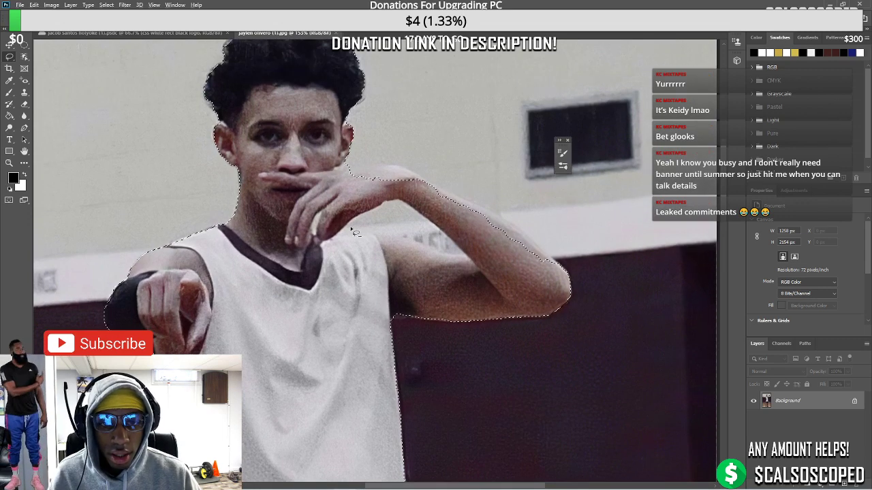
Lasso the raised arm's edge and the top of the hand into the selection
left_click_drag(351, 229, 380, 233)
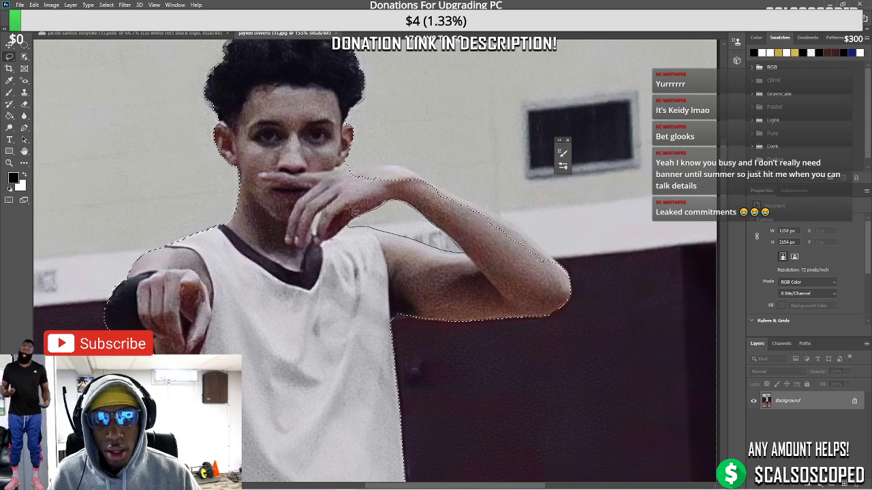
mouse_move(353, 212)
left_mouse_down()
mouse_move(354, 179)
mouse_move(371, 173)
left_mouse_up()
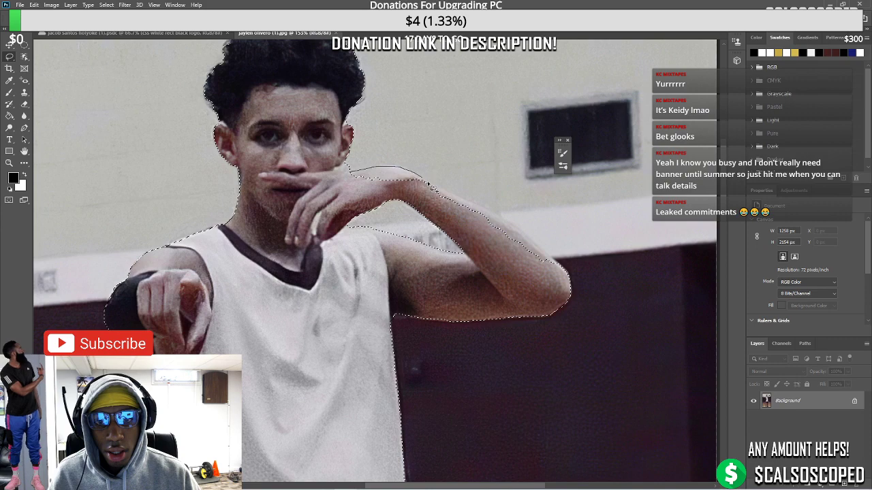
scroll(351, 172, "up", 3)
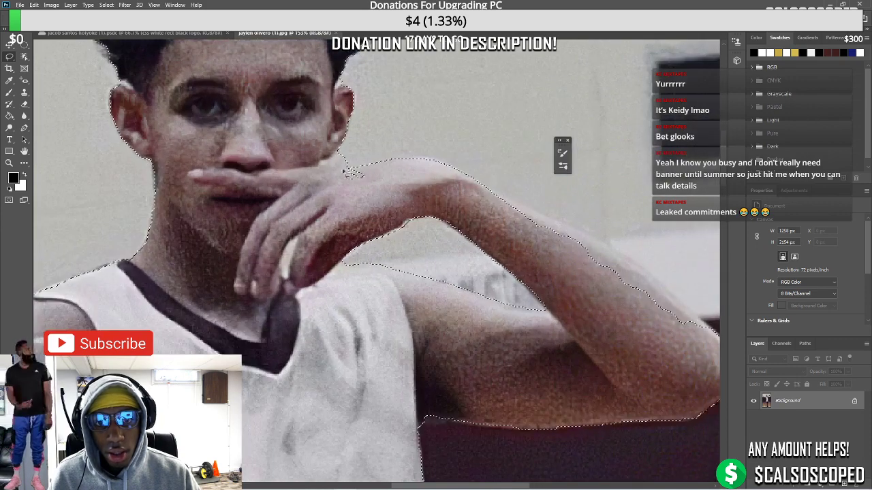
mouse_move(350, 168)
left_mouse_down()
mouse_move(325, 171)
mouse_move(349, 167)
left_mouse_up()
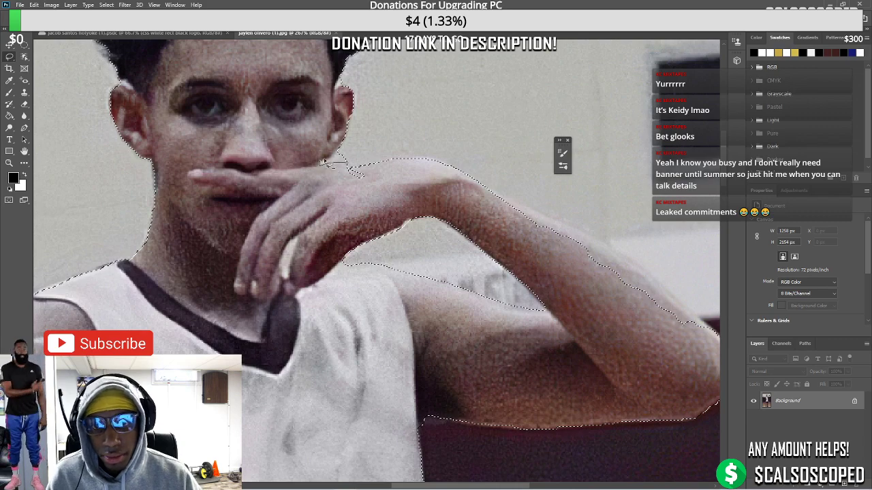
left_click_drag(391, 144, 344, 164)
Refine the upper arm from the elbow and close the outline around the hand
scroll(344, 164, "down", 5)
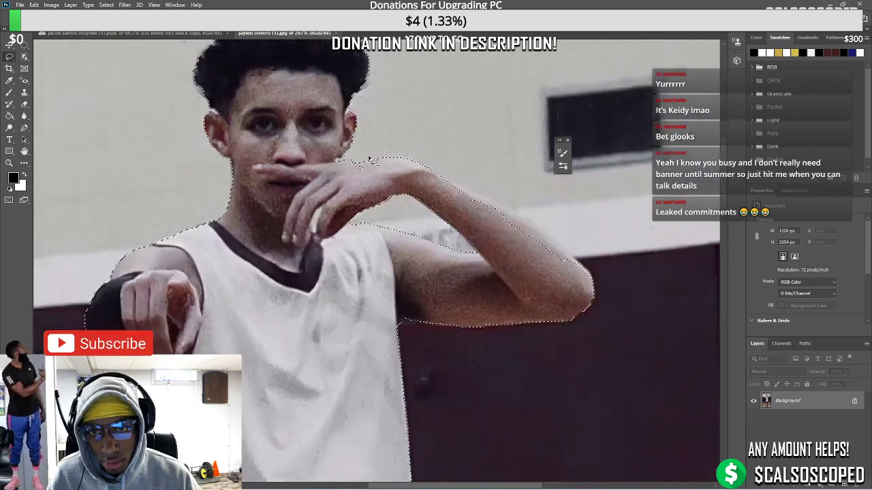
scroll(499, 233, "up", 3)
left_click_drag(480, 225, 441, 193)
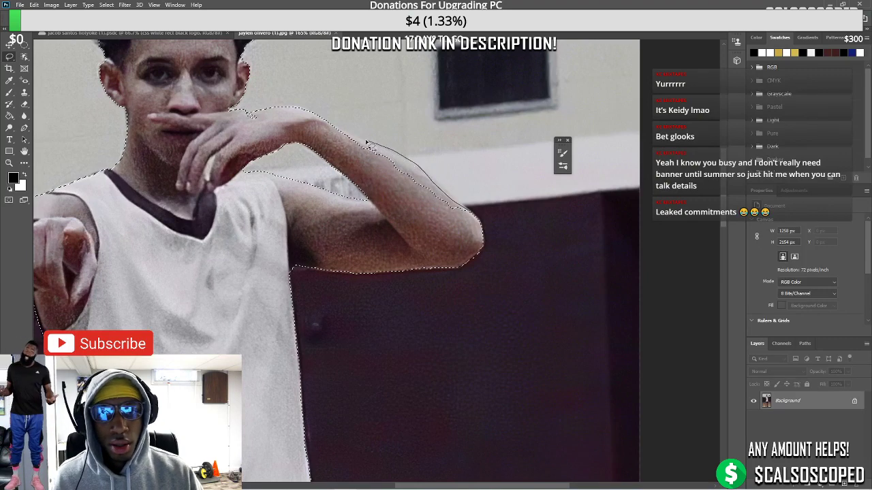
left_click_drag(344, 153, 315, 123)
scroll(241, 232, "down", 2)
scroll(204, 140, "up", 3)
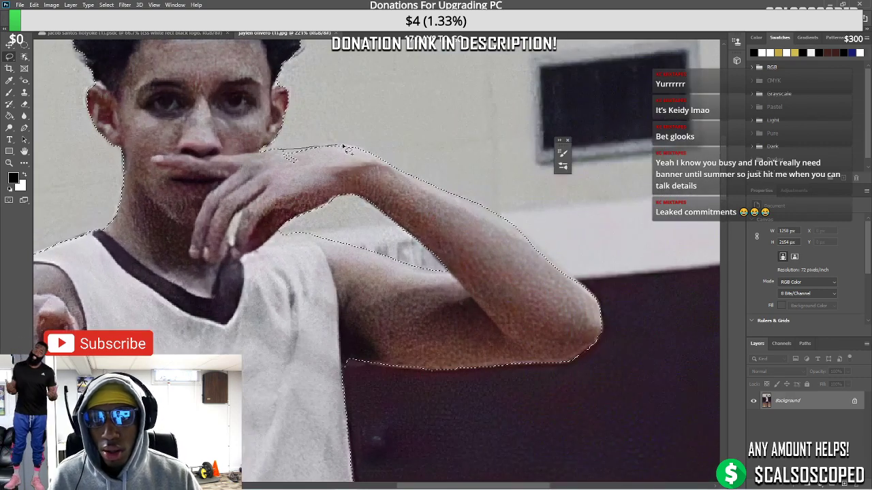
left_click_drag(318, 168, 303, 165)
scroll(318, 170, "down", 6)
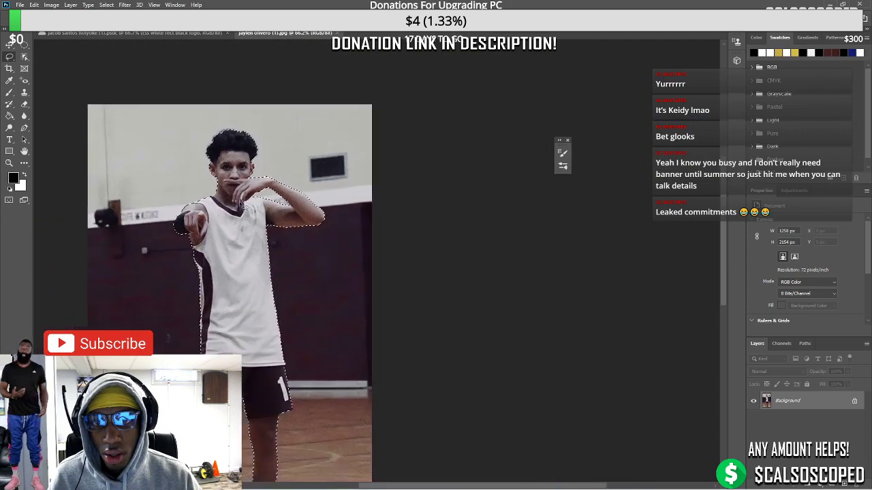
Lasso the bottom of the left shoe into the selection, then bring Chrome's YouTube window forward
scroll(348, 325, "up", 2)
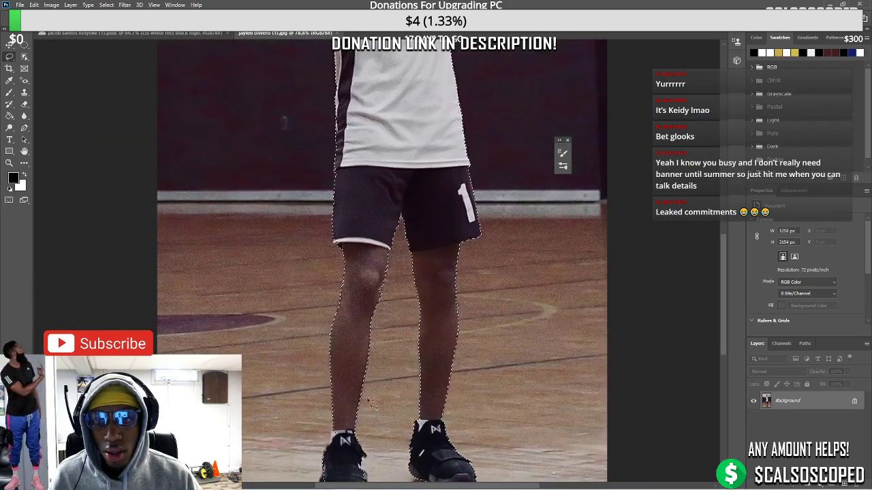
scroll(320, 375, "down", 5)
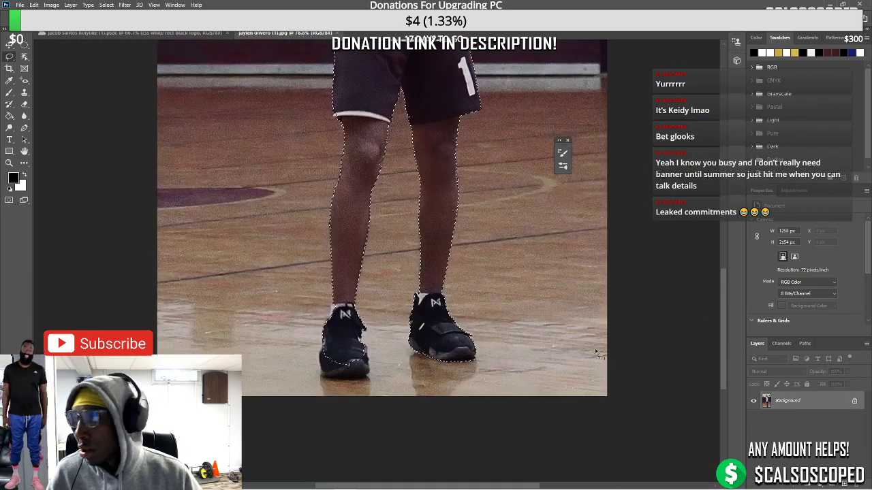
scroll(302, 390, "up", 2)
scroll(302, 389, "up", 1)
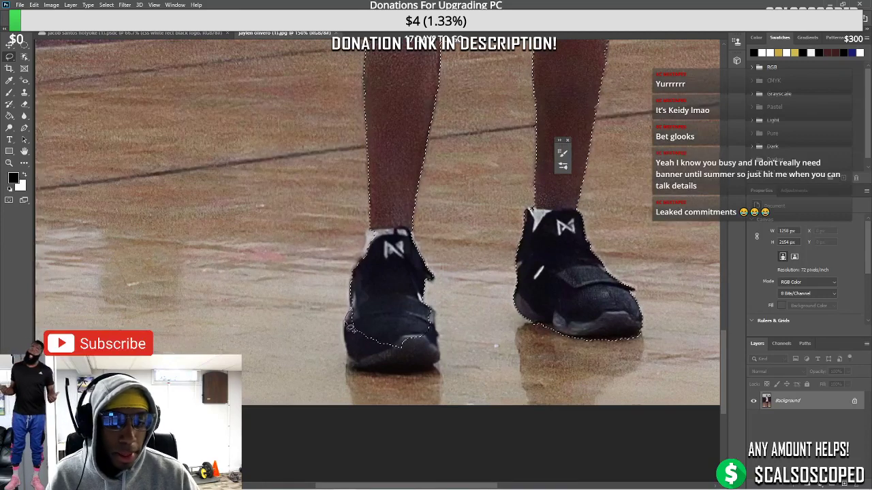
mouse_move(371, 379)
left_mouse_down()
mouse_move(409, 378)
mouse_move(444, 365)
left_mouse_up()
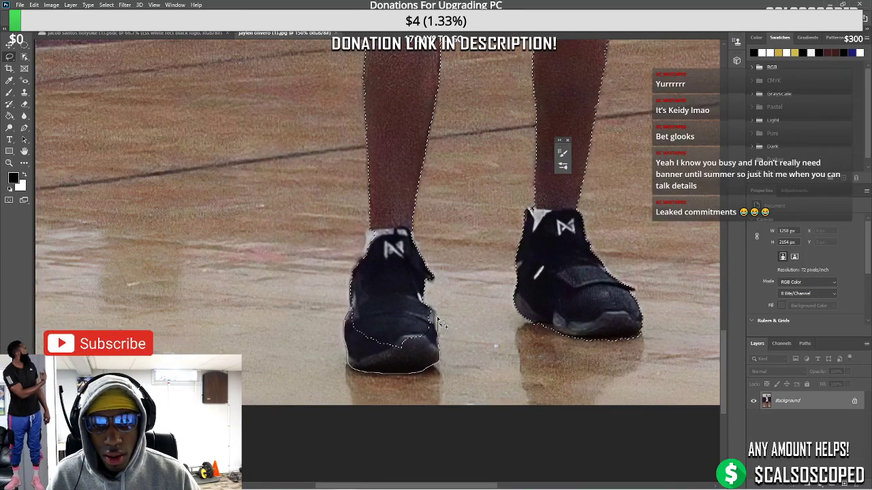
mouse_move(436, 313)
left_mouse_down()
mouse_move(406, 309)
mouse_move(371, 337)
left_mouse_up()
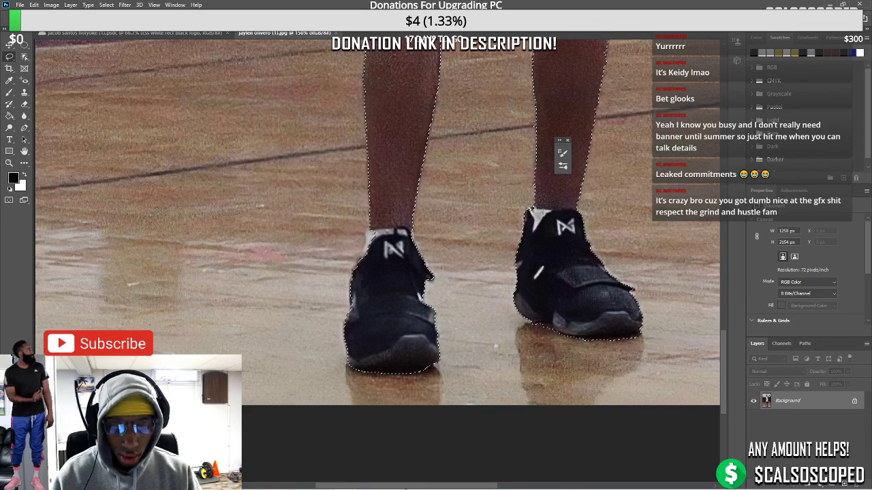
left_click(367, 482)
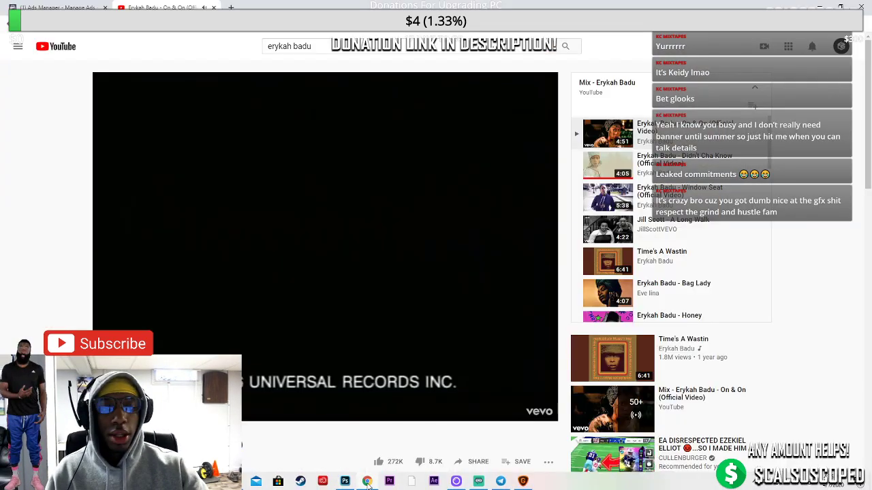
left_click(231, 8)
type("mi")
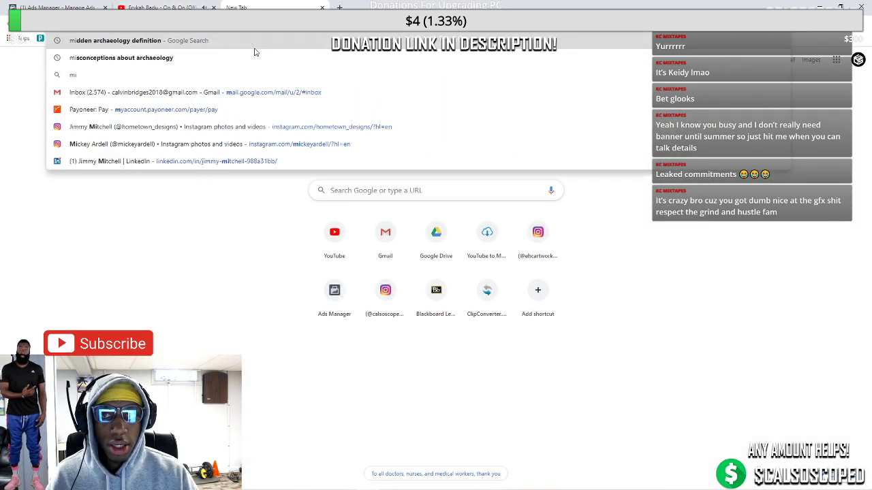
type("d atlan")
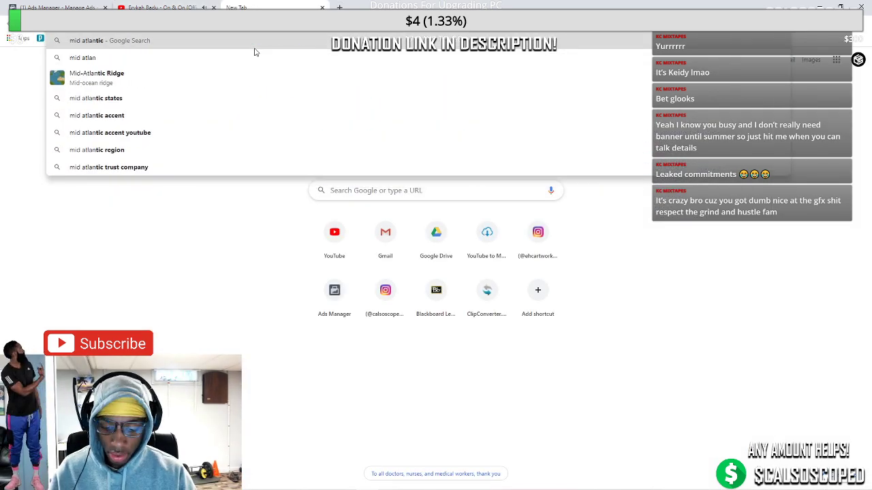
type("tic chris")
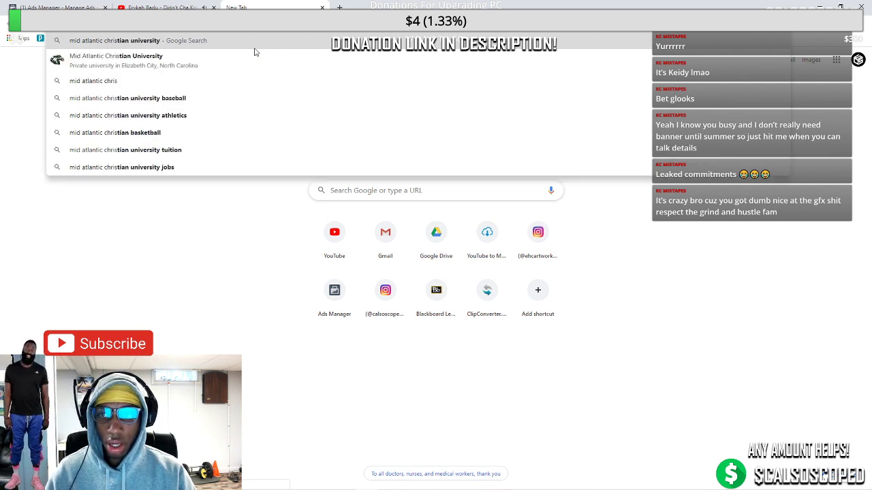
type("tian univers")
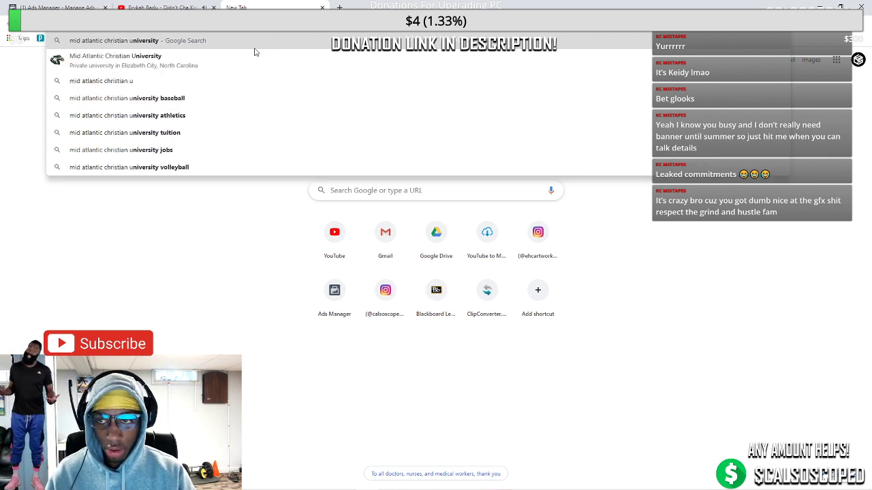
type("ity ba")
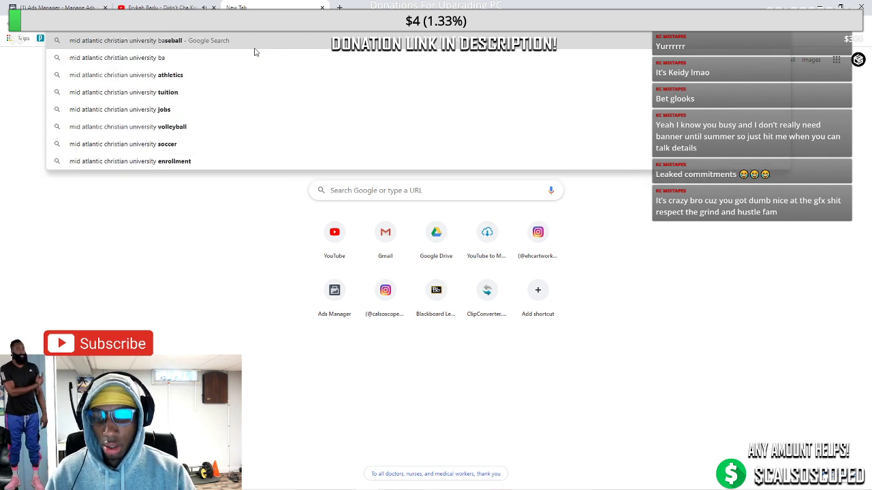
type("sketball")
key("Return")
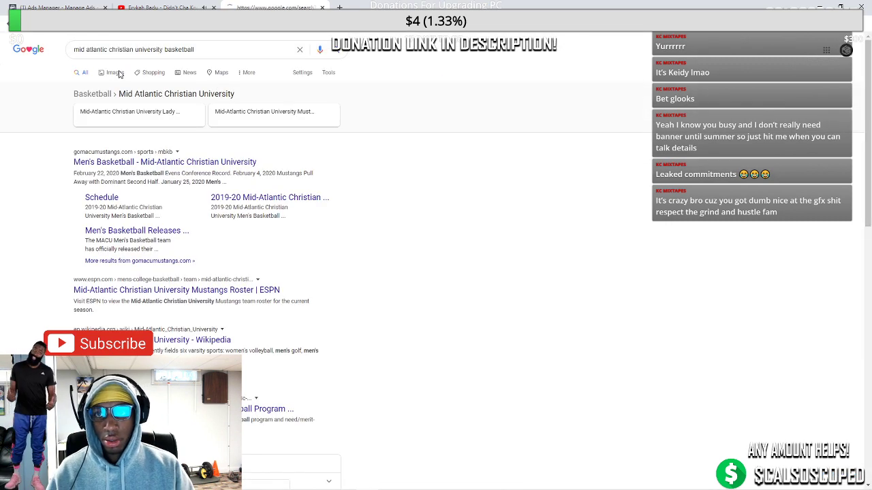
left_click(116, 72)
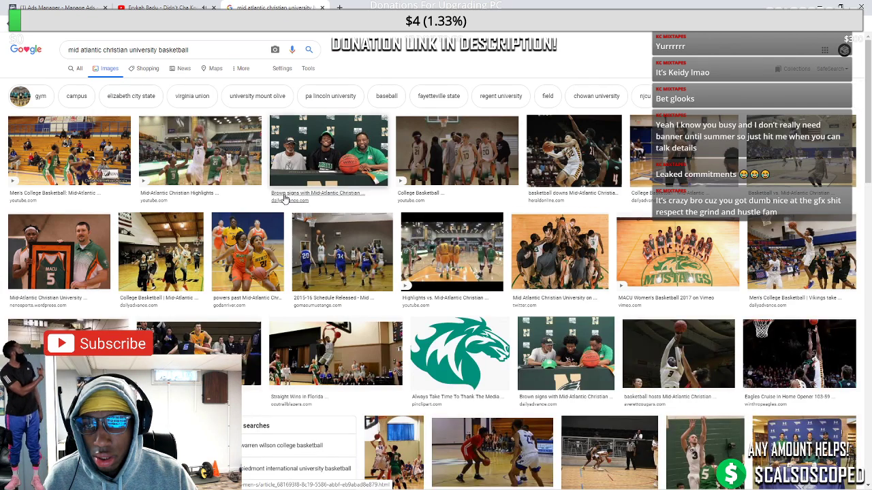
scroll(285, 198, "down", 2)
scroll(272, 198, "up", 2)
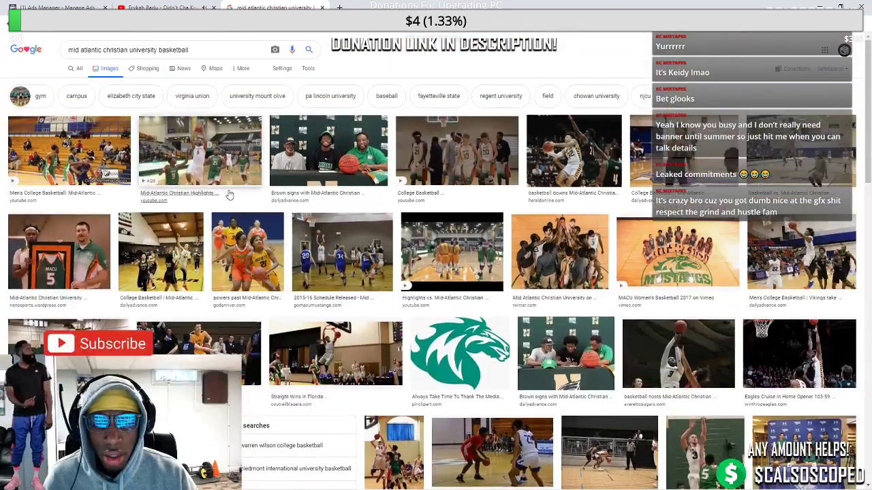
left_click(230, 194)
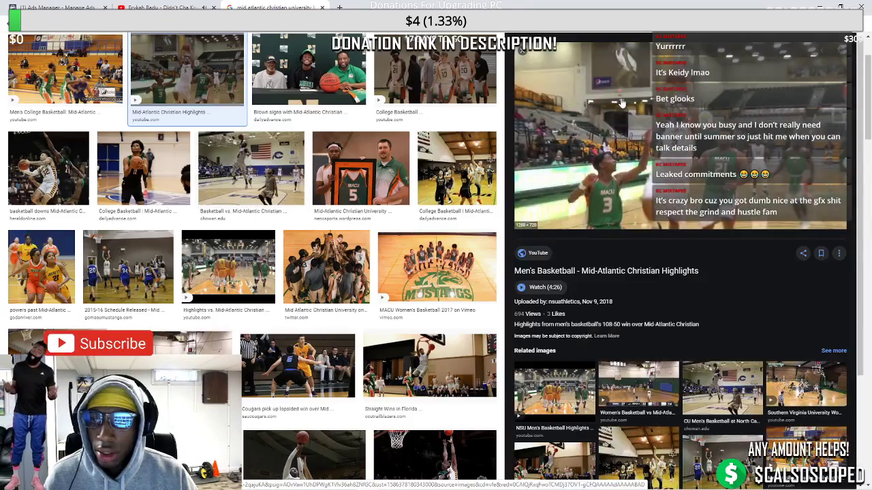
left_click(522, 54)
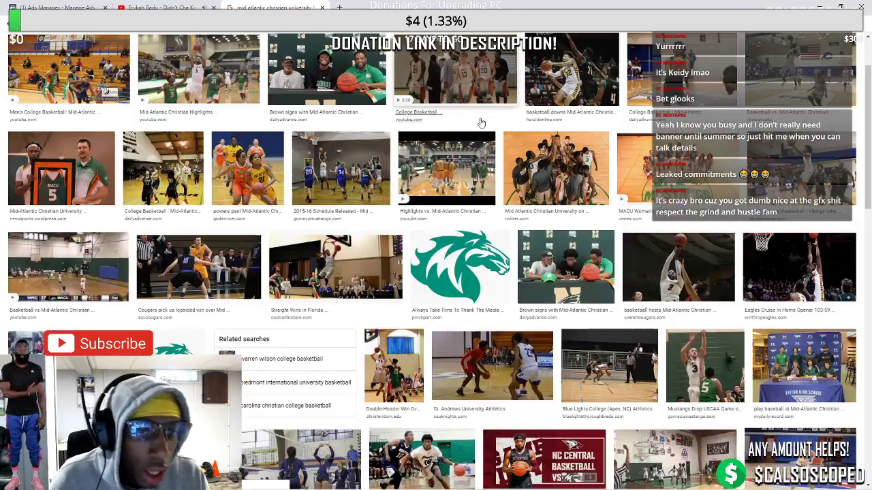
scroll(485, 121, "down", 5)
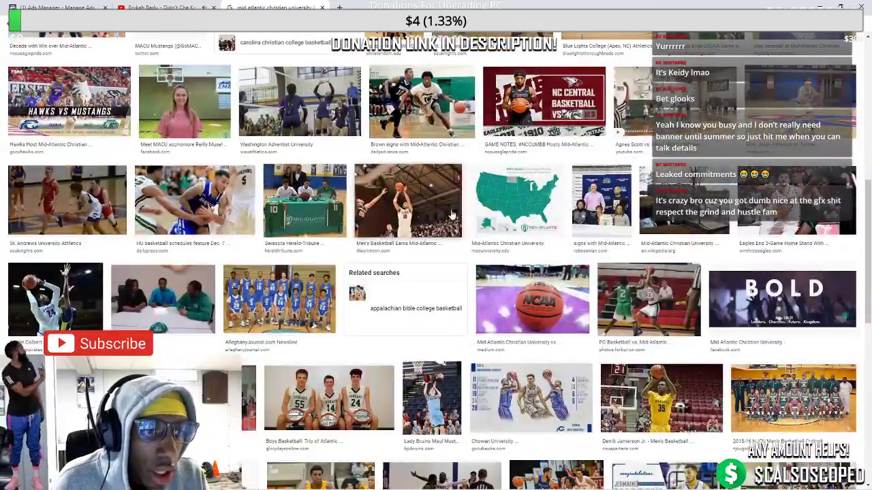
left_click(450, 213)
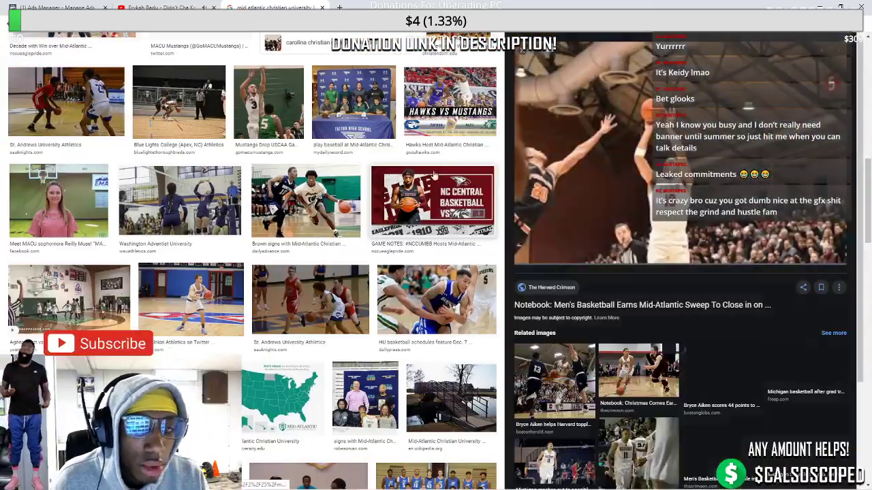
left_click(523, 55)
scroll(455, 140, "down", 5)
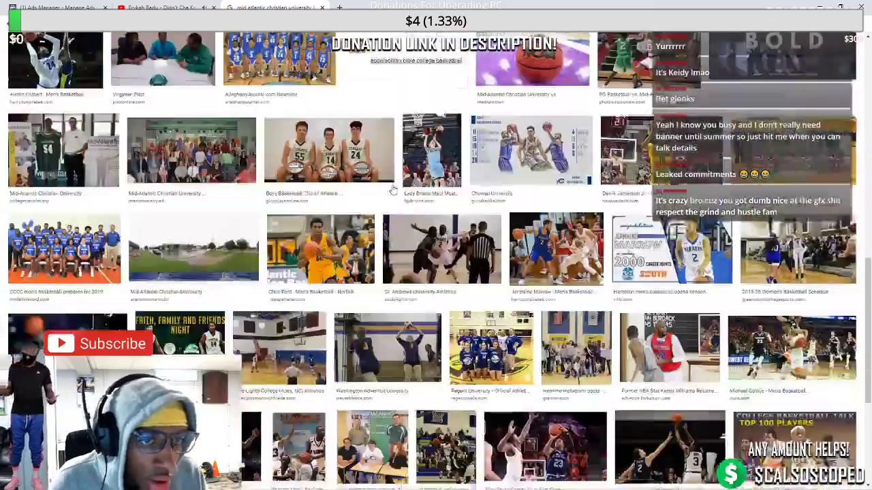
scroll(376, 192, "down", 2)
scroll(237, 243, "down", 1)
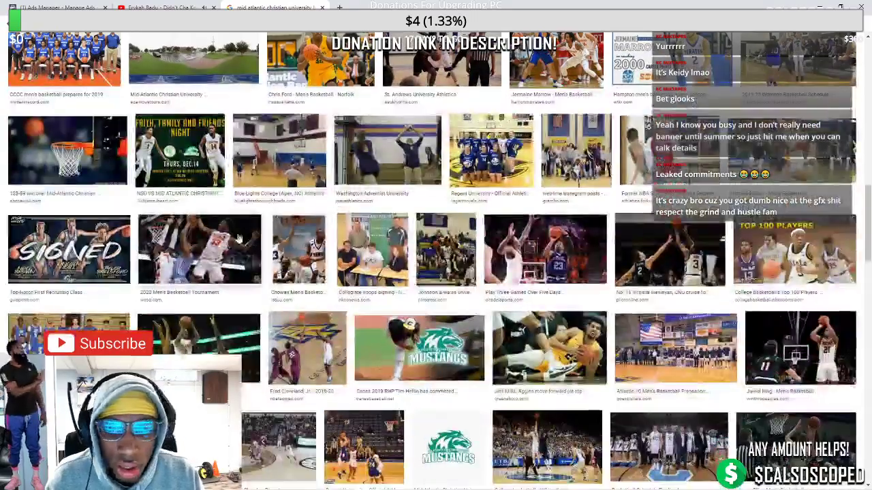
scroll(237, 243, "down", 3)
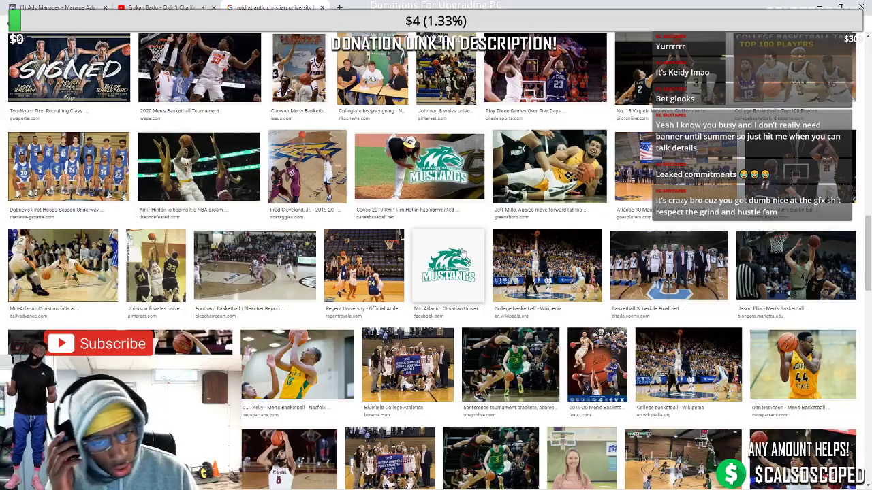
scroll(463, 253, "up", 10)
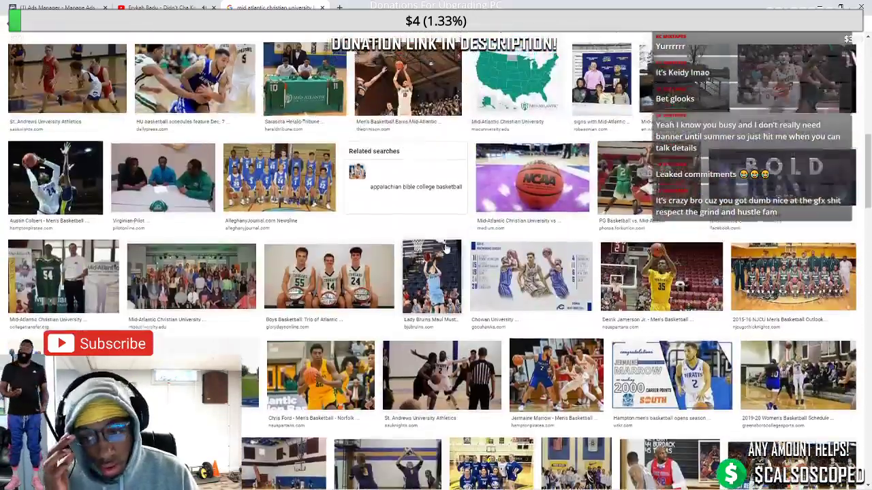
scroll(448, 252, "up", 3)
scroll(521, 235, "up", 7)
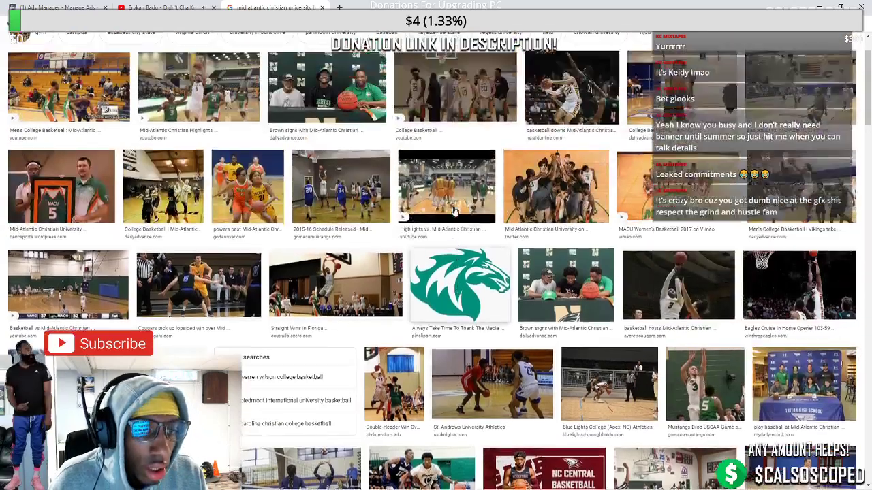
scroll(459, 211, "up", 3)
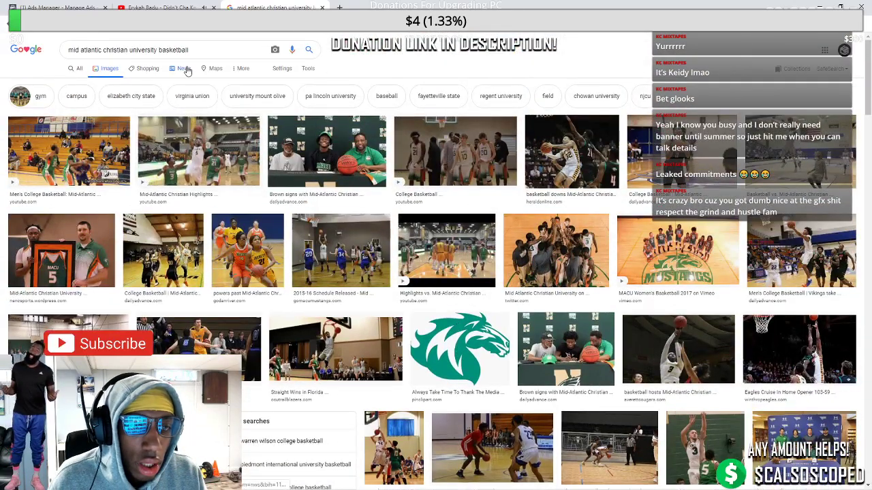
left_click(245, 50)
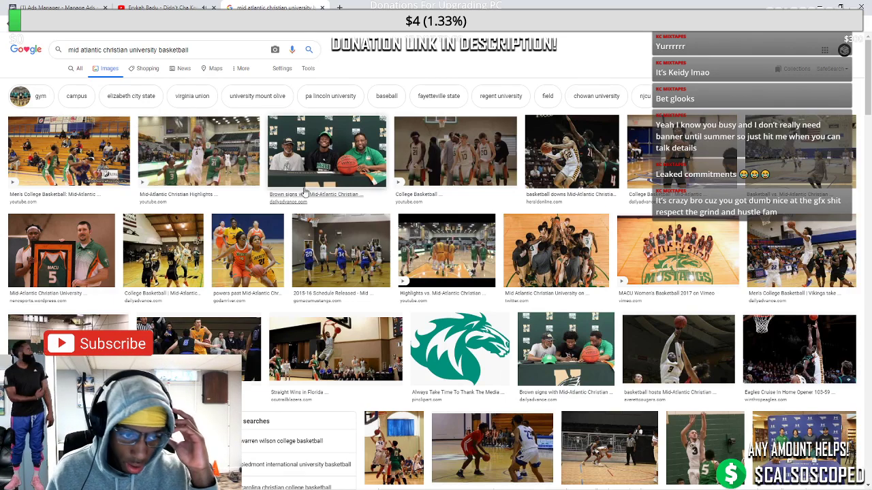
left_click(463, 166)
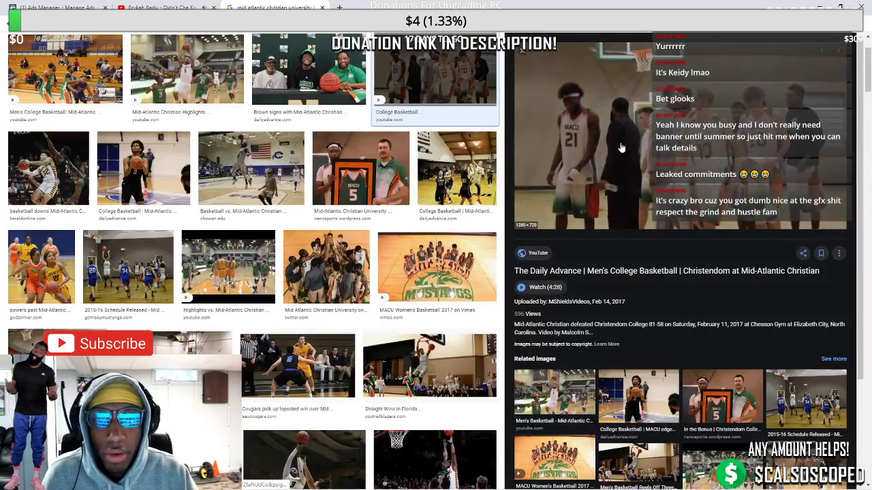
scroll(545, 225, "down", 2)
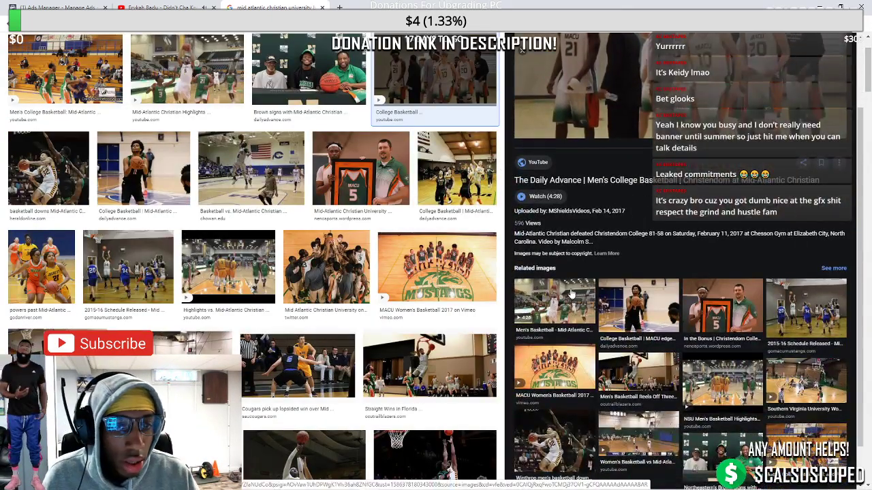
scroll(415, 230, "up", 2)
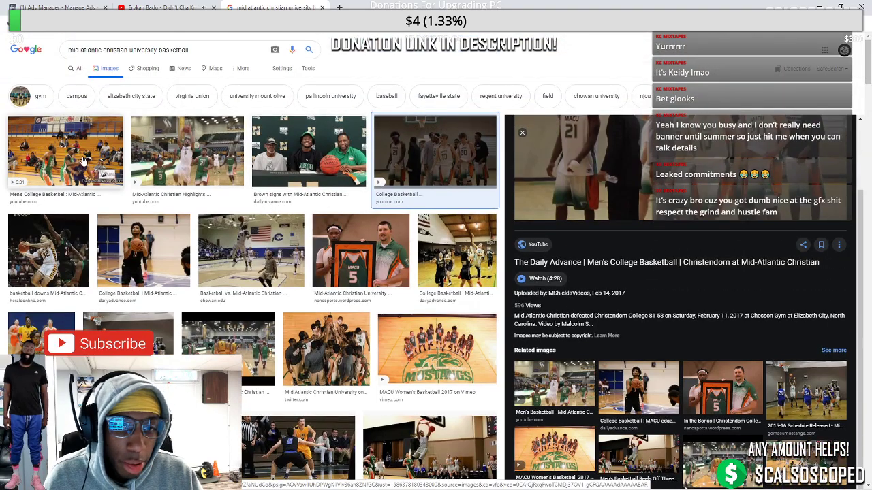
scroll(89, 161, "down", 2)
scroll(107, 166, "up", 2)
scroll(107, 166, "down", 1)
left_click(41, 269)
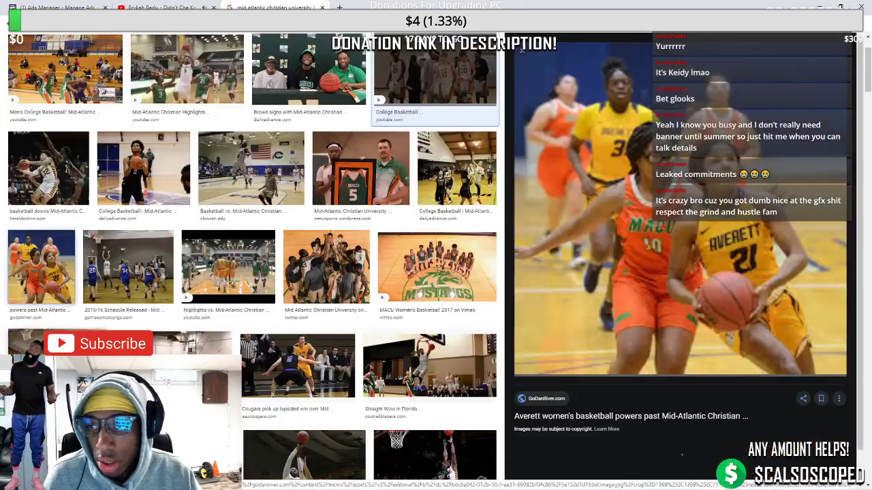
key("Escape")
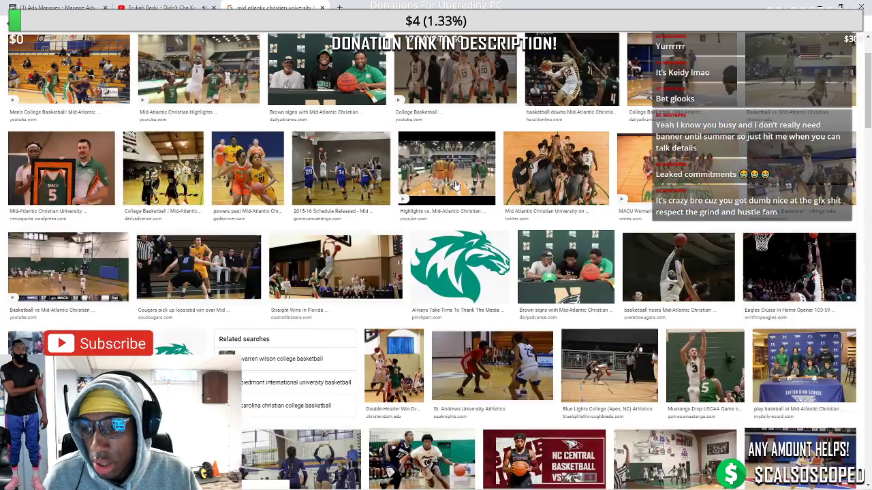
scroll(413, 225, "up", 3)
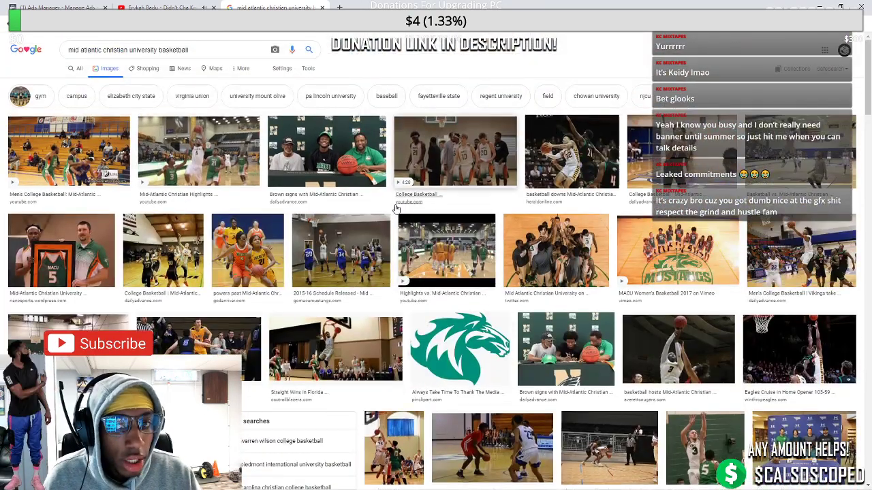
scroll(398, 213, "down", 2)
left_click(394, 312)
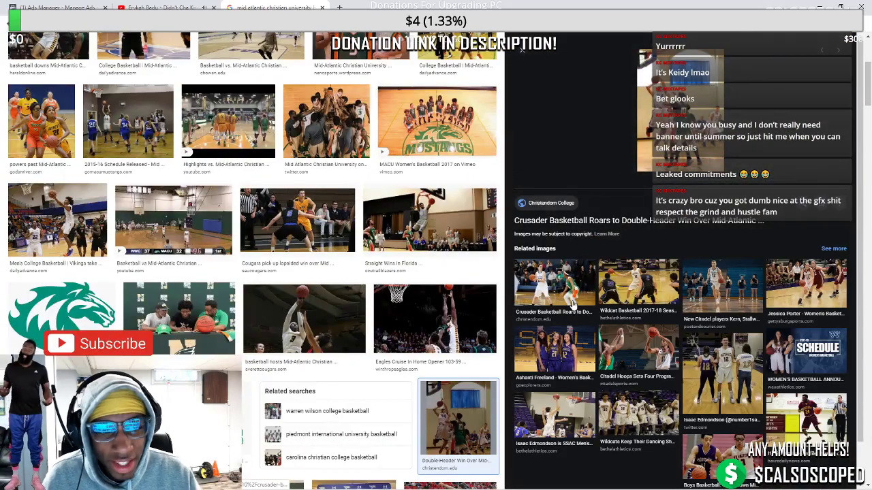
left_click(544, 290)
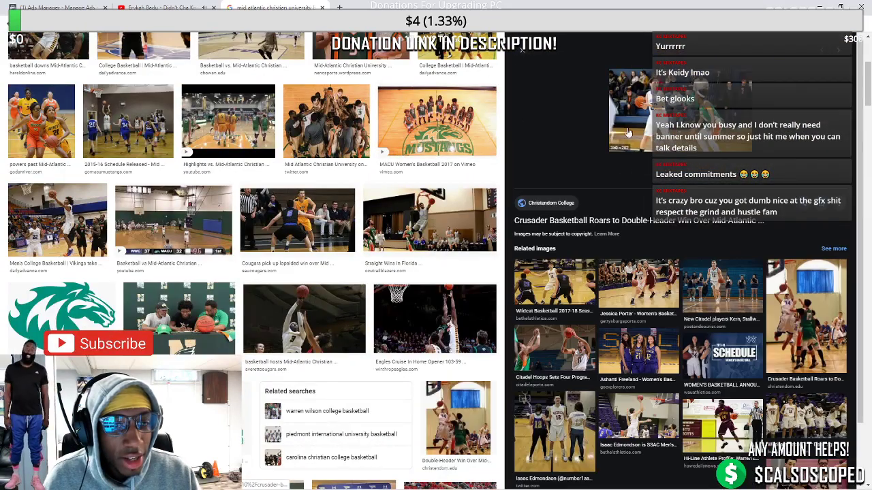
left_click(522, 49)
Re-search 'basketball', switch to All results and open the MACU Men's Basketball page
left_click_drag(190, 50, 156, 60)
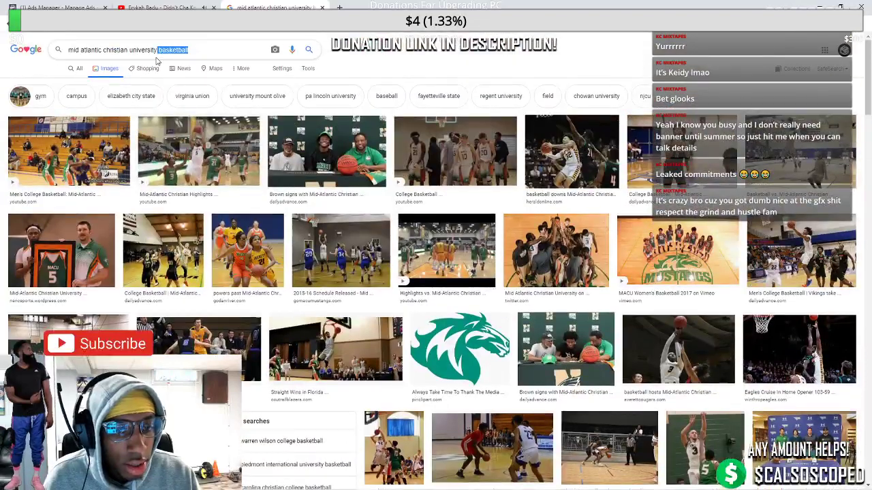
left_click(192, 51)
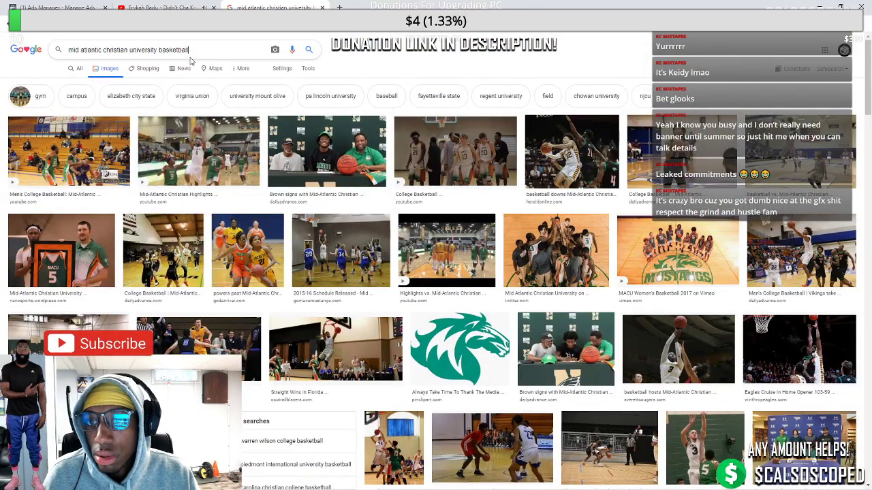
left_click_drag(181, 63, 156, 63)
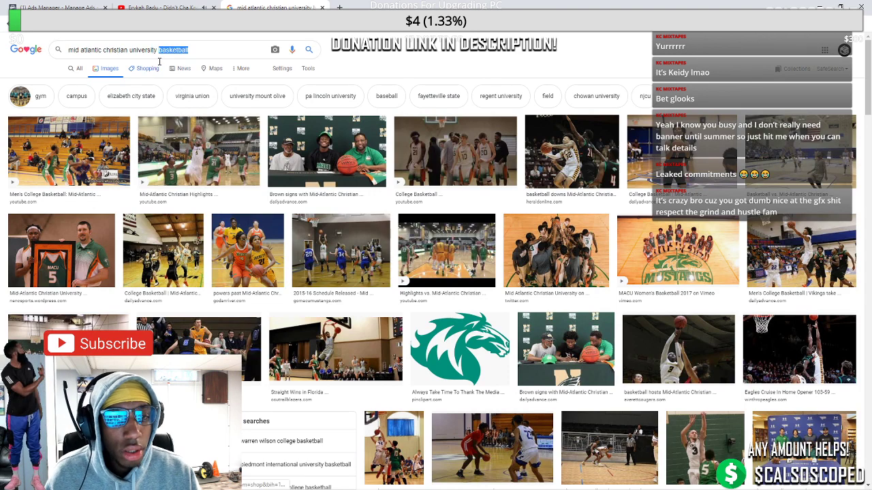
key("BackSpace")
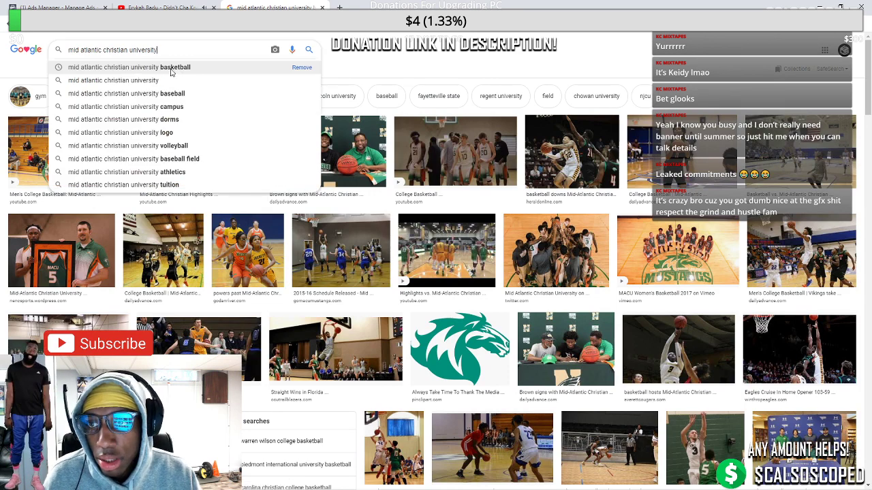
type("ba")
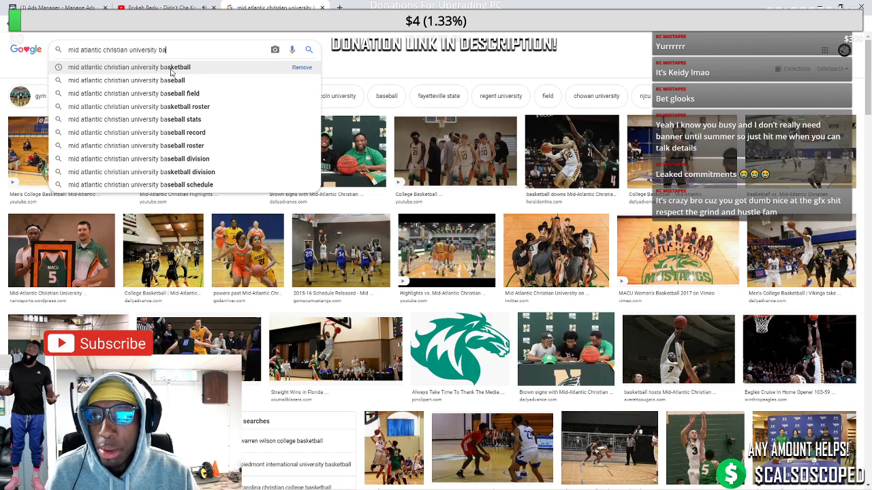
type("sketball")
key("Return")
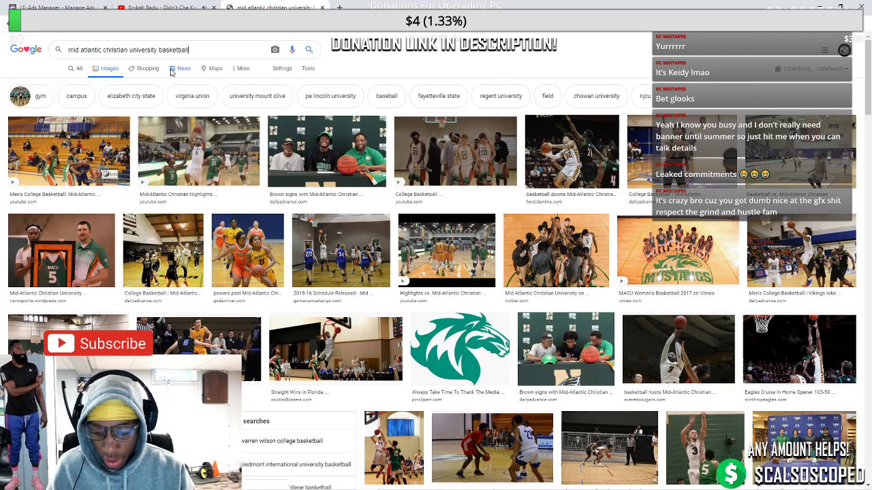
left_click(72, 69)
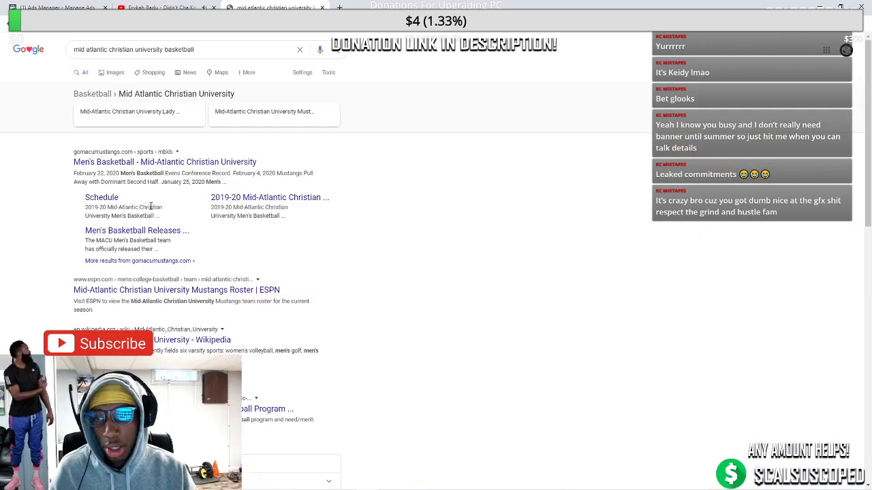
left_click(138, 166)
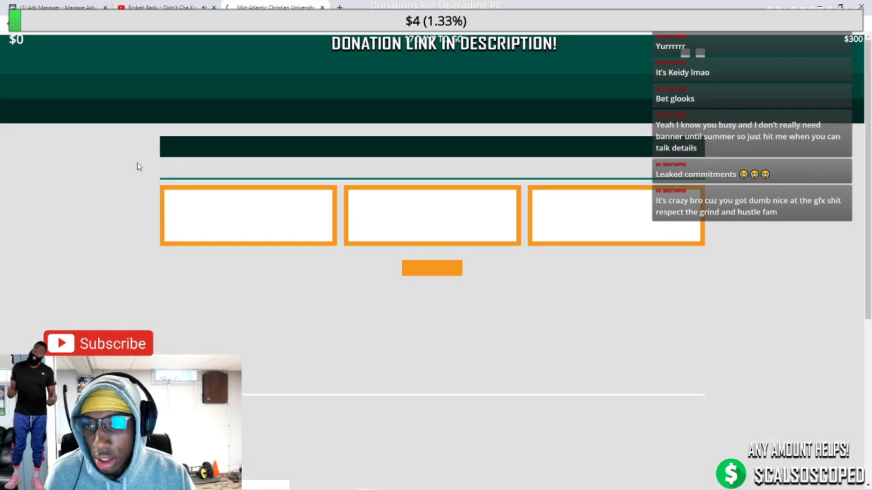
scroll(411, 280, "down", 2)
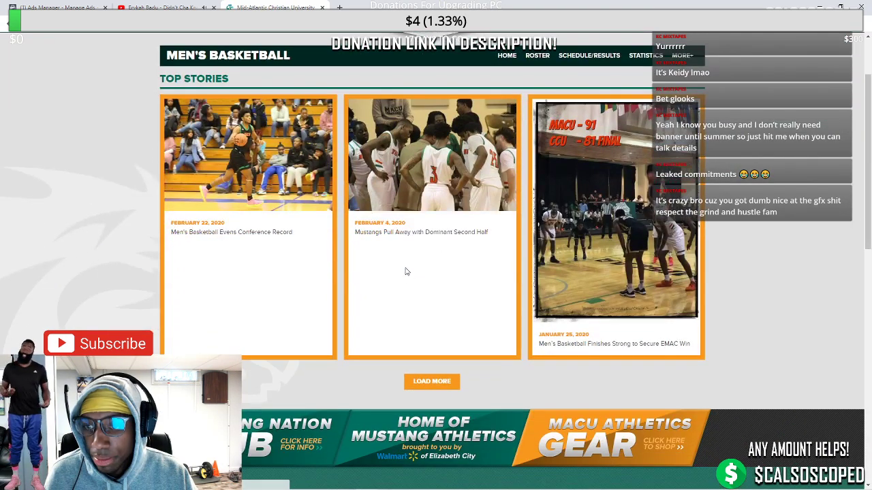
scroll(404, 273, "up", 2)
In a new tab, search the streamer's own handle and open the knowledge-panel listing
left_click(338, 6)
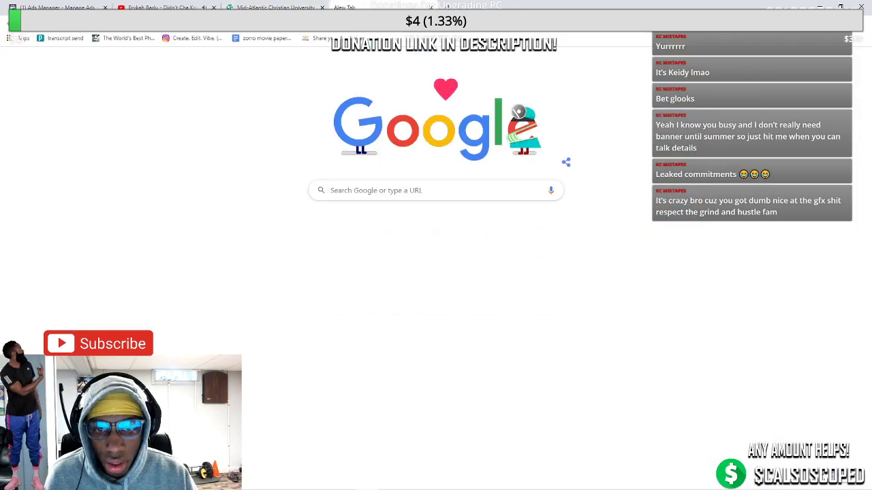
type("calsoscoped")
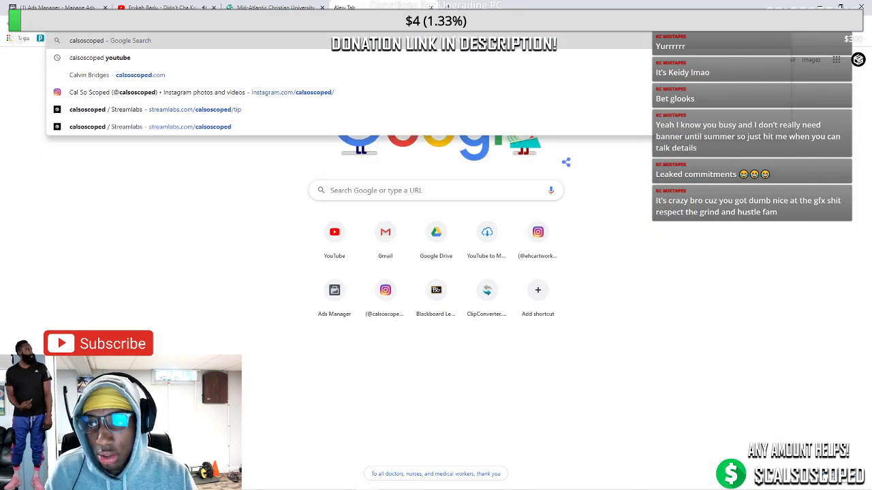
key("Return")
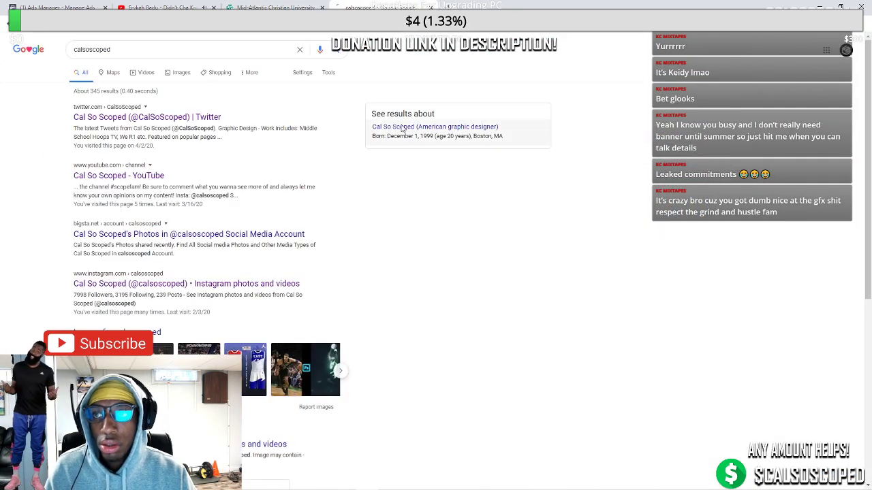
left_click(402, 127)
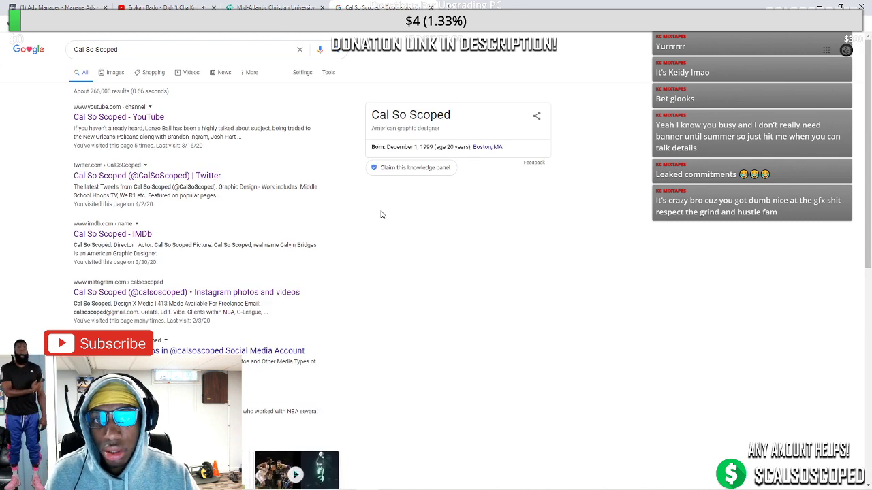
key("ctrl+a")
left_click(312, 202)
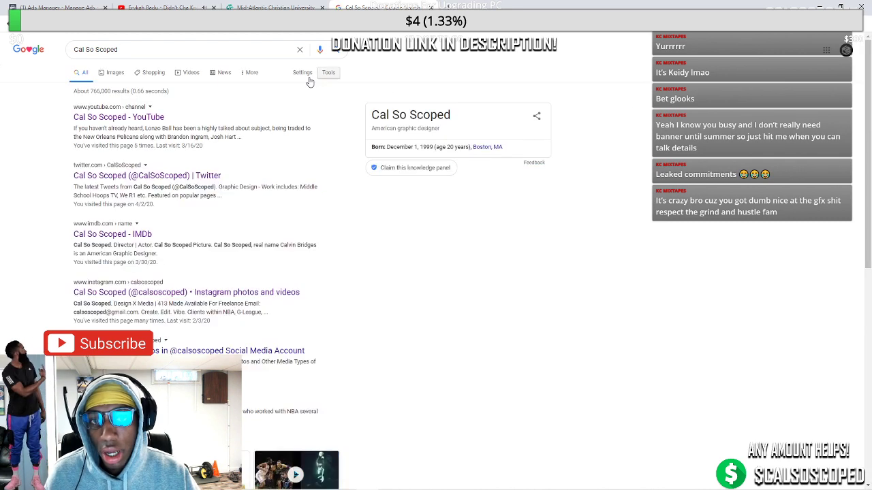
On the MACU tab, view the Dominant Second Half and Evens Conference Record recaps, returning after each
left_click(293, 7)
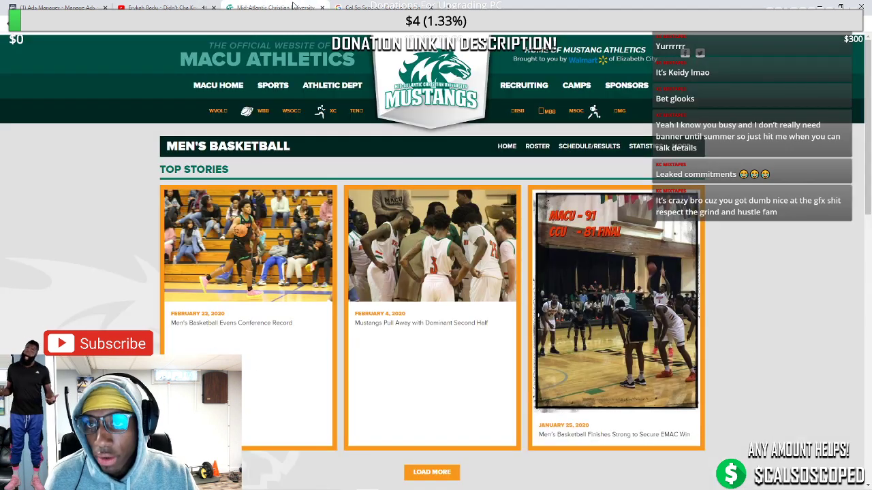
scroll(475, 374, "down", 3)
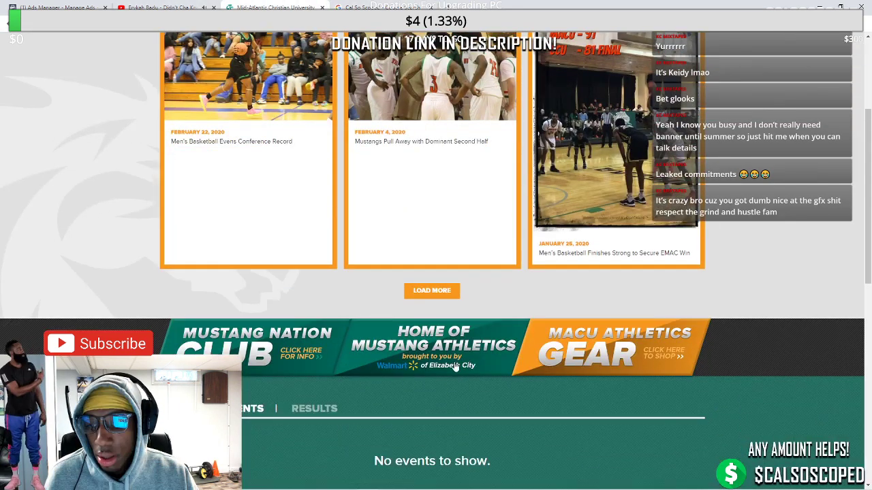
scroll(428, 307, "up", 2)
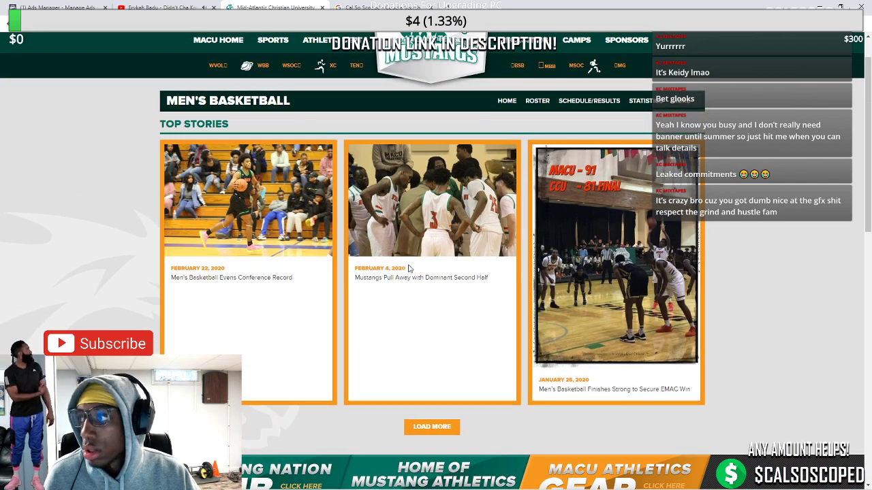
left_click(373, 279)
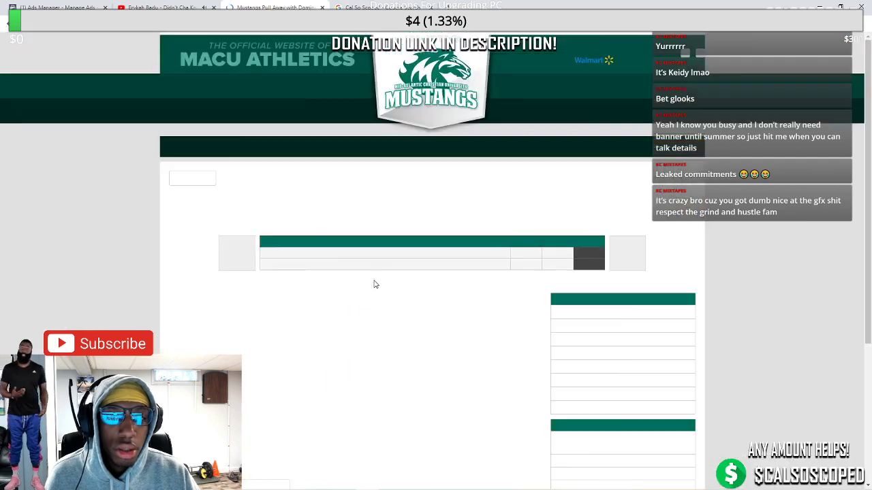
scroll(364, 275, "down", 3)
scroll(486, 227, "up", 3)
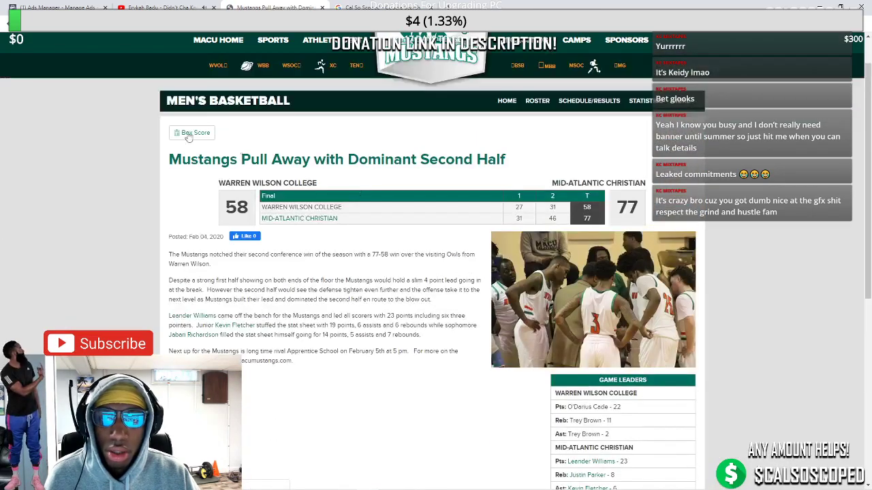
left_click(7, 24)
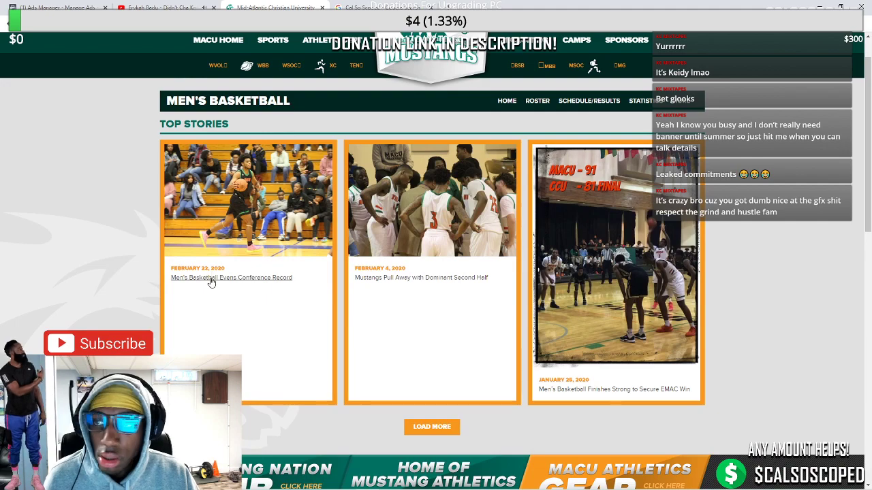
left_click(211, 279)
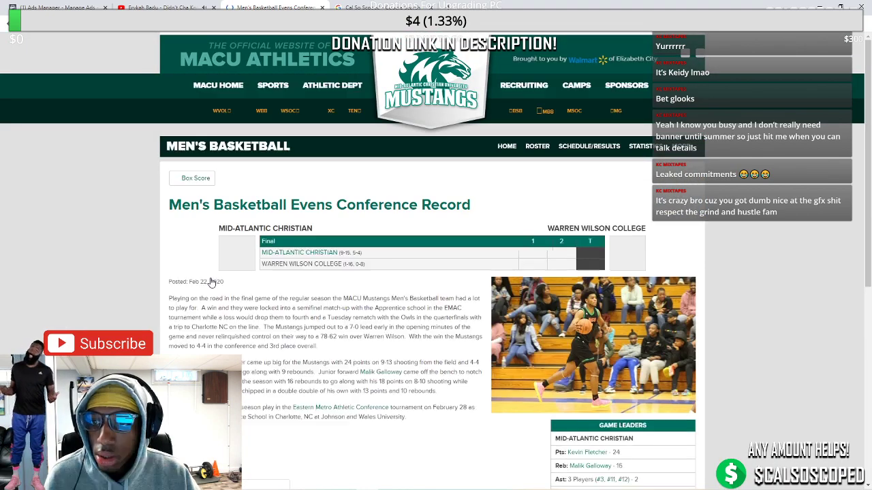
scroll(501, 303, "down", 3)
scroll(500, 303, "down", 5)
scroll(294, 197, "up", 8)
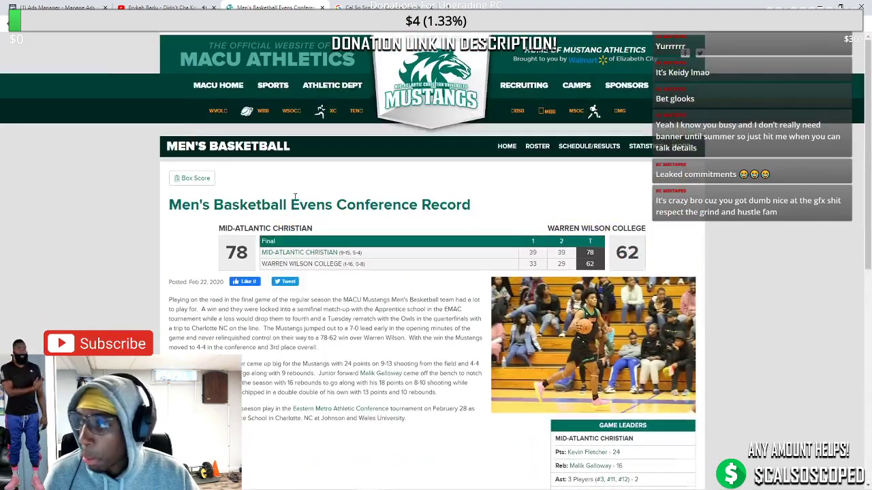
left_click(7, 24)
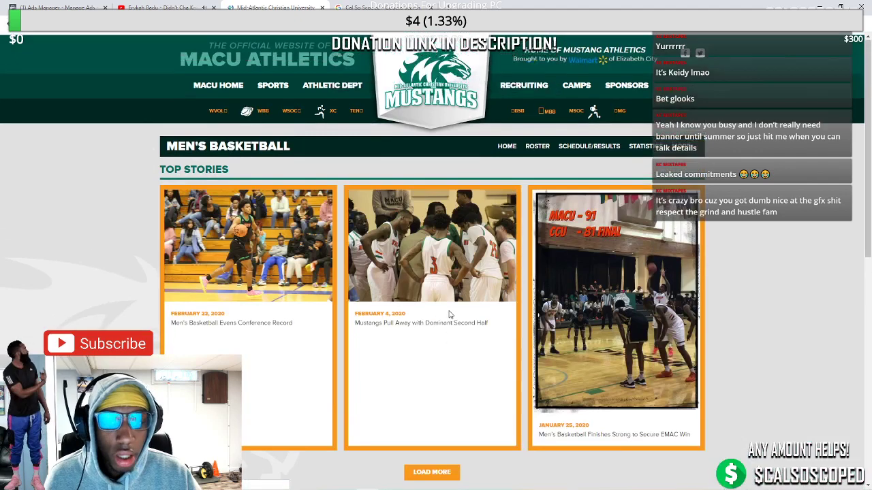
Reload the Men's Basketball page and load more older top stories
left_click(547, 112)
scroll(430, 237, "down", 2)
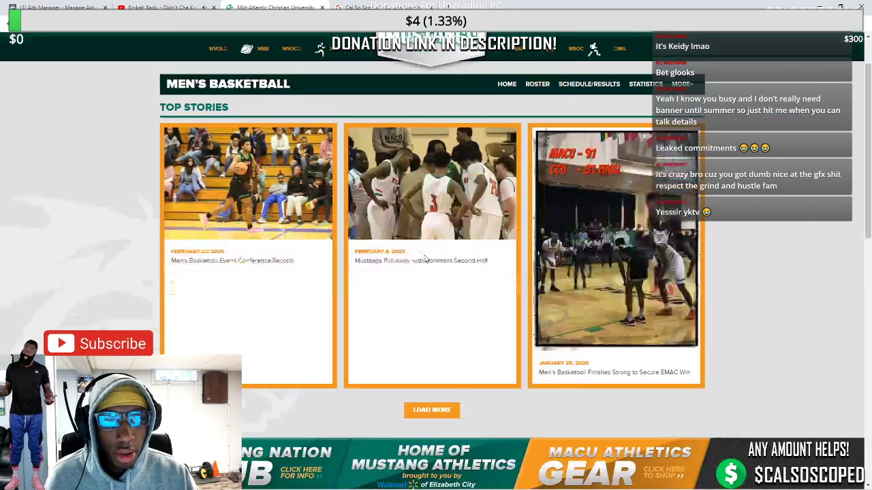
left_click(431, 335)
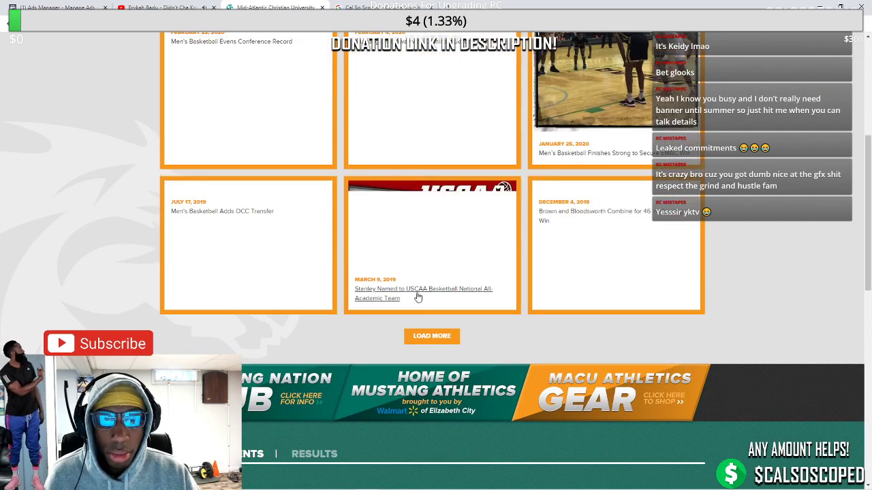
scroll(306, 258, "up", 1)
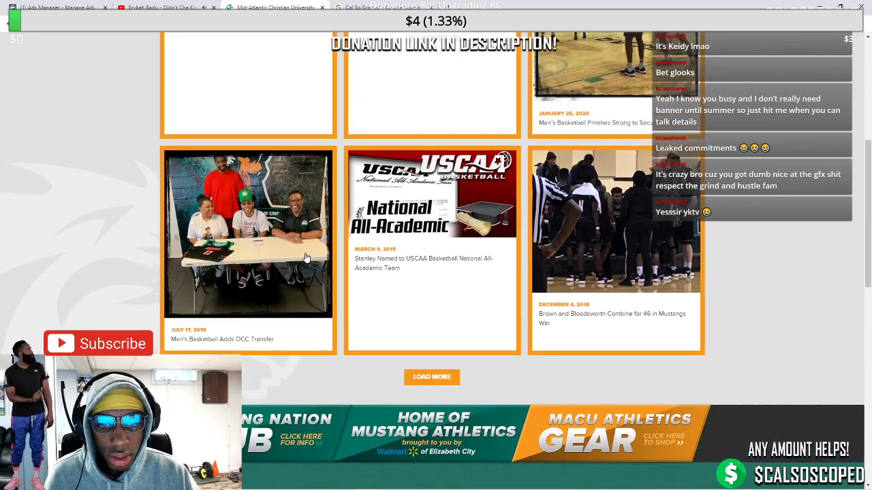
scroll(566, 300, "up", 5)
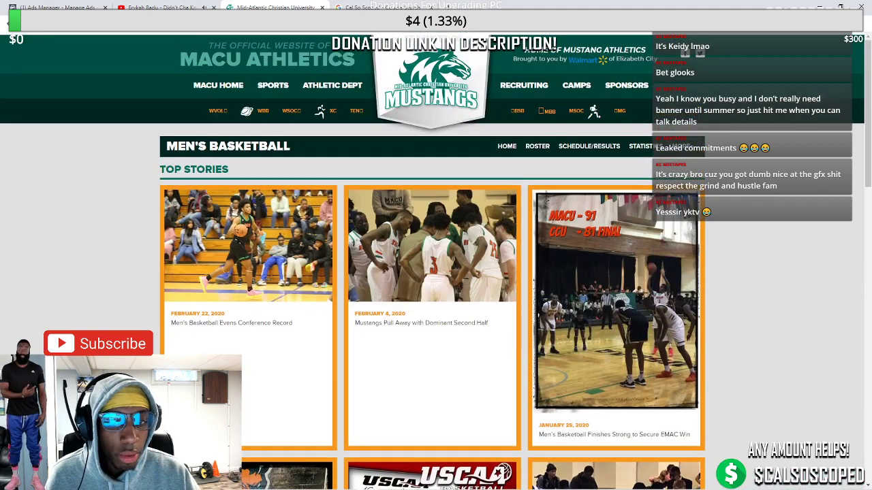
Search 'mid atlantic christian university basketball photos' and open the 2019-20 schedule result
key("ctrl+l")
type("mid")
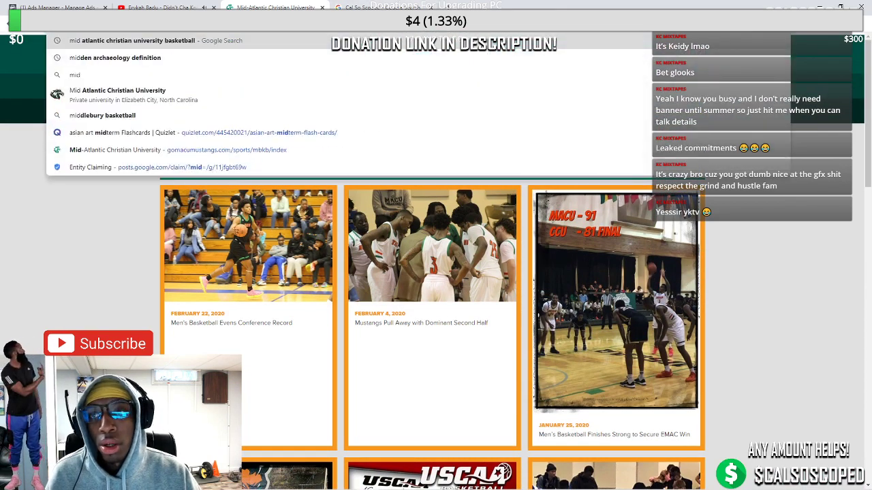
type(" antlo")
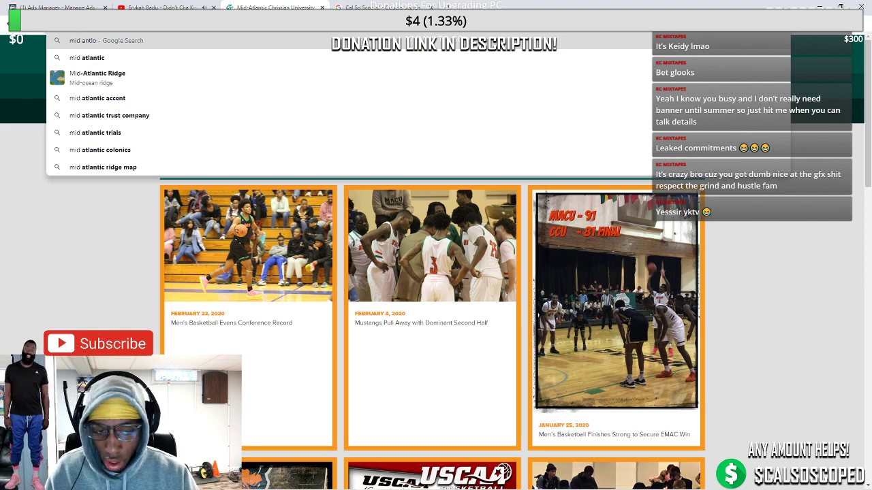
key("BackSpace")
type("anti")
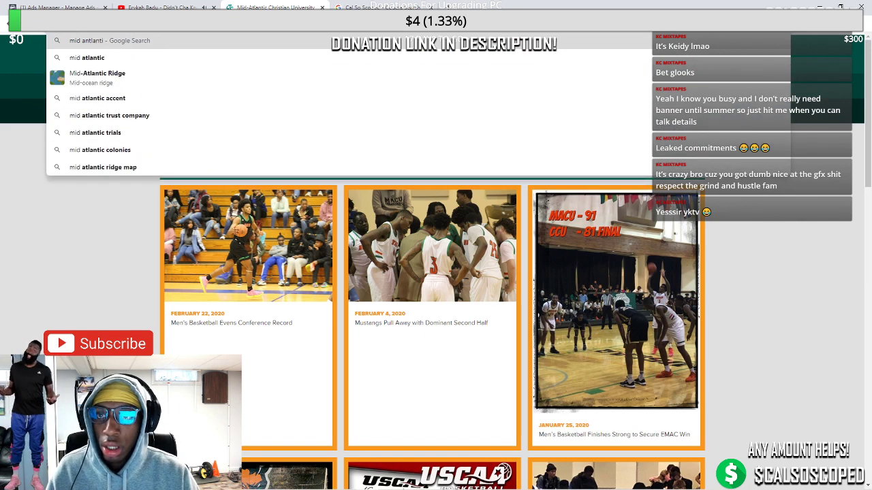
type("c christian u")
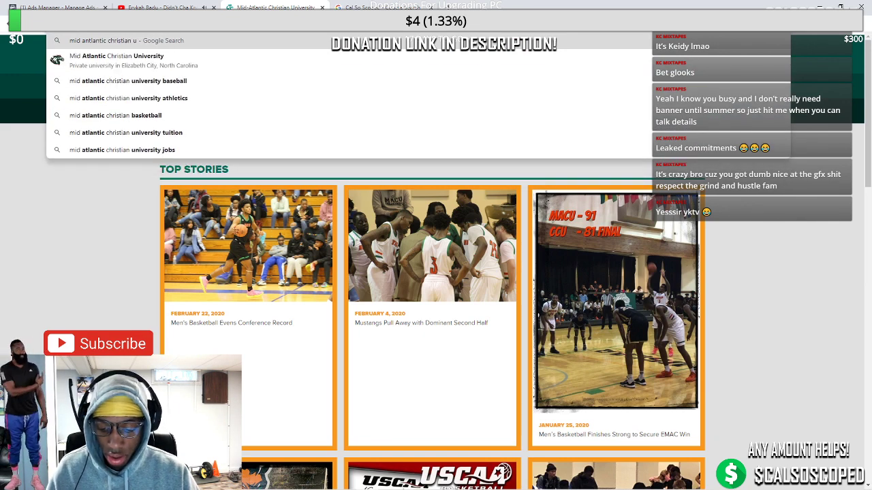
type("niversity")
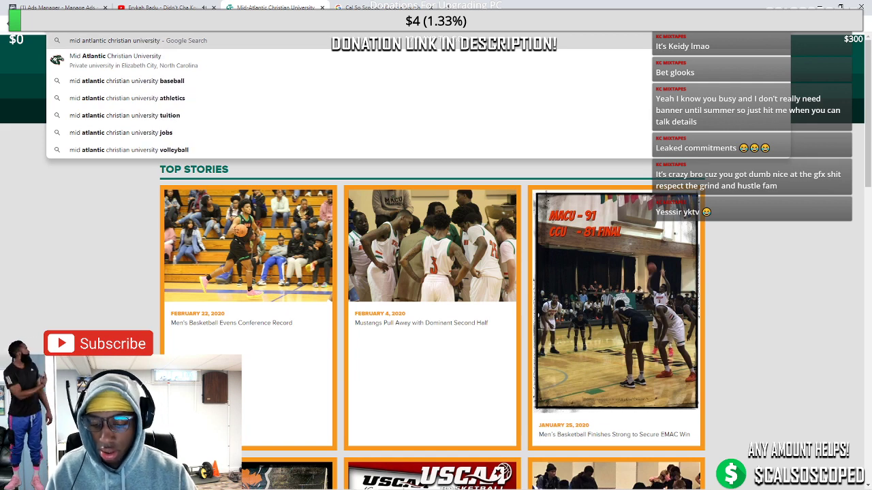
type(" basket")
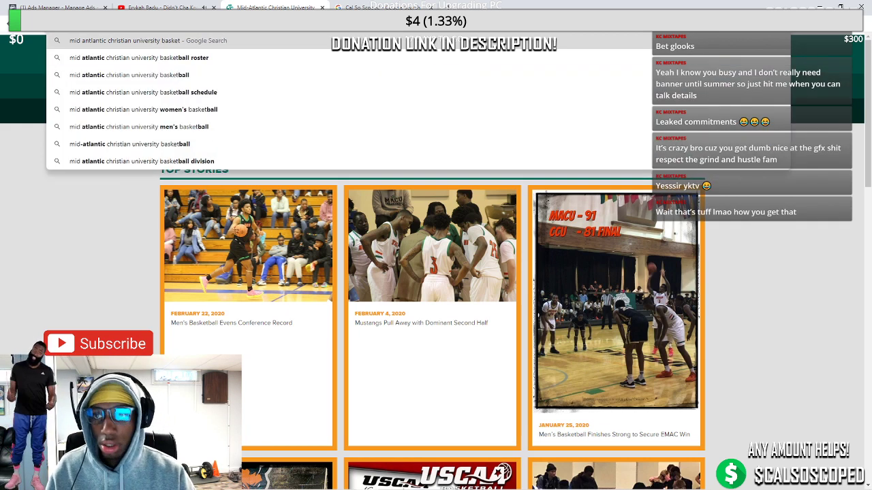
type("ball photos")
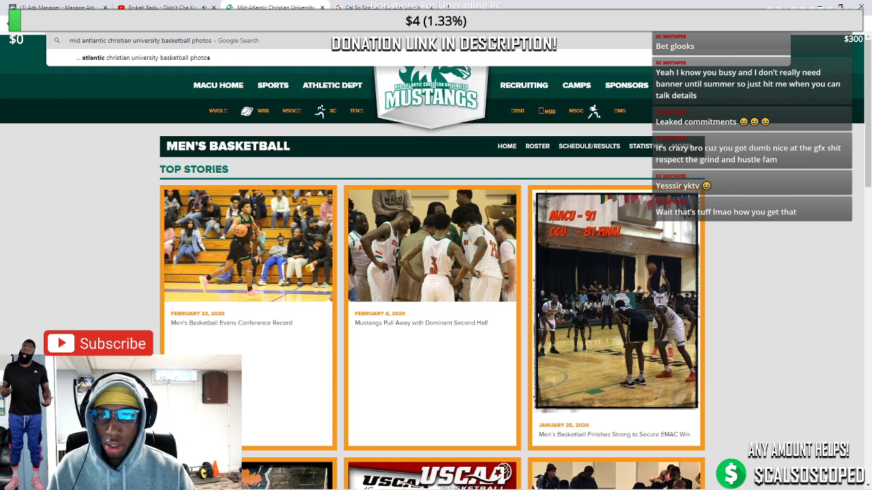
key("Return")
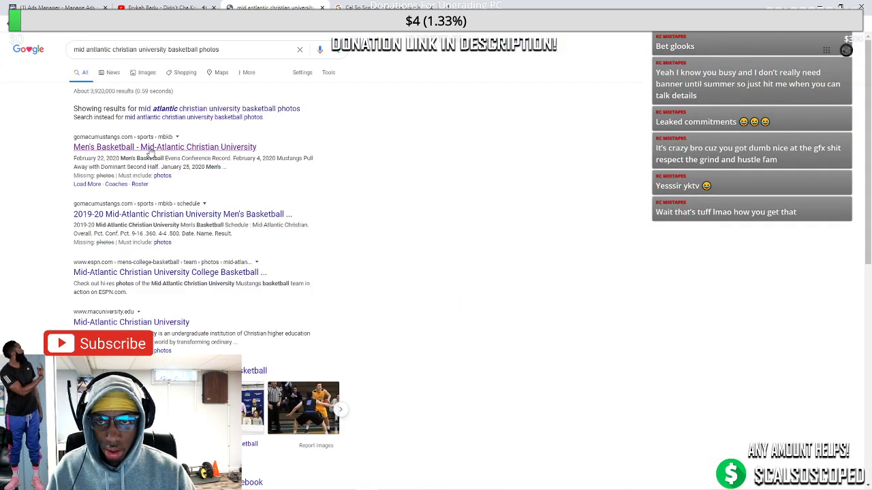
left_click(155, 215)
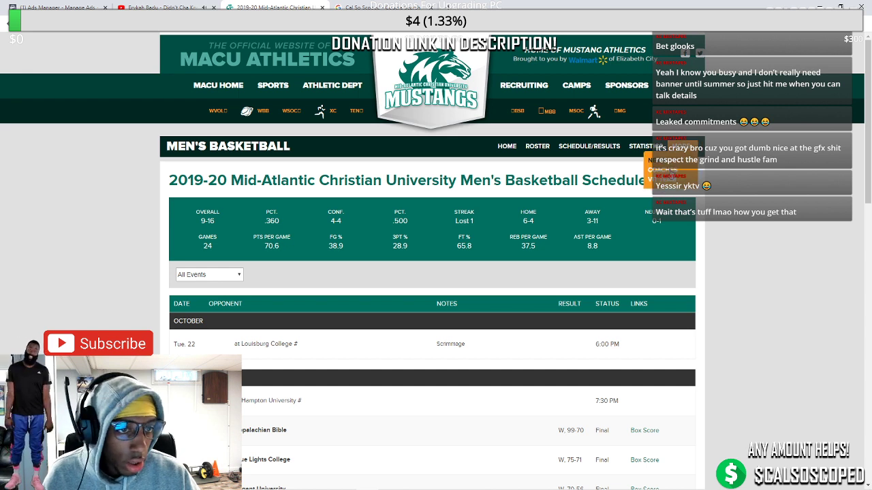
View the team roster and player 00's profile photo, then return to earlier results and select the query
left_click(537, 146)
scroll(273, 224, "down", 1)
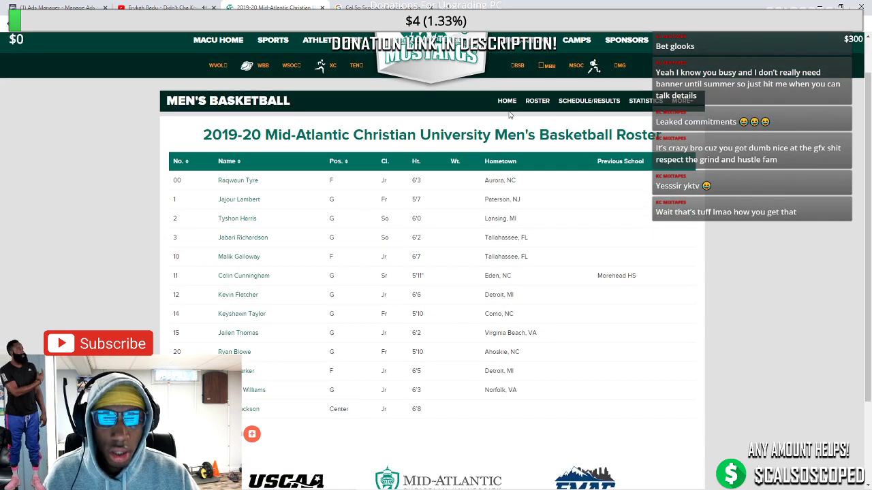
scroll(239, 204, "up", 1)
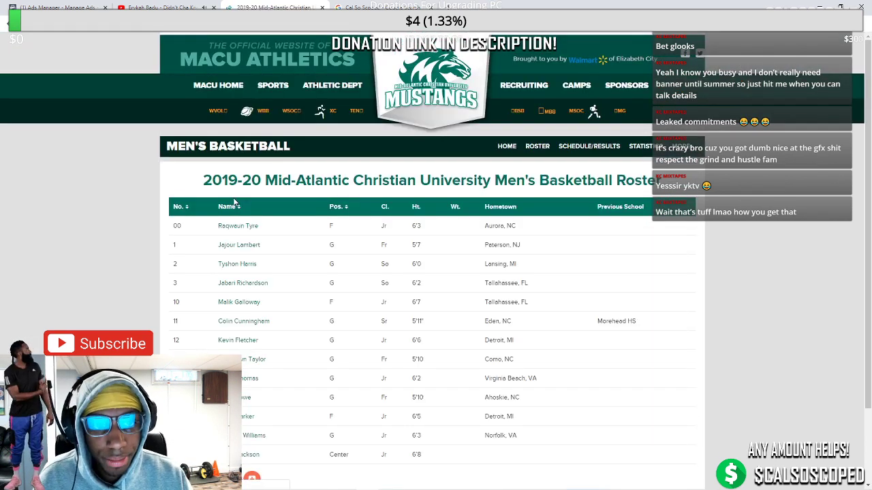
left_click(236, 229)
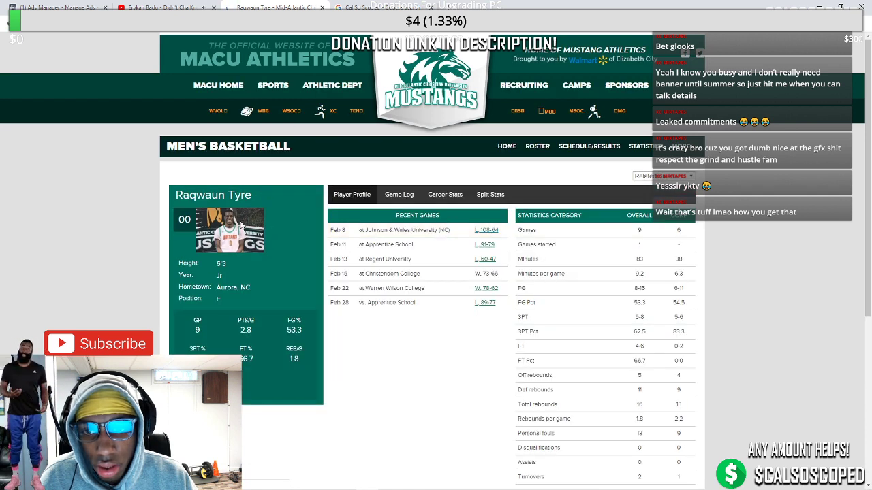
right_click(241, 232)
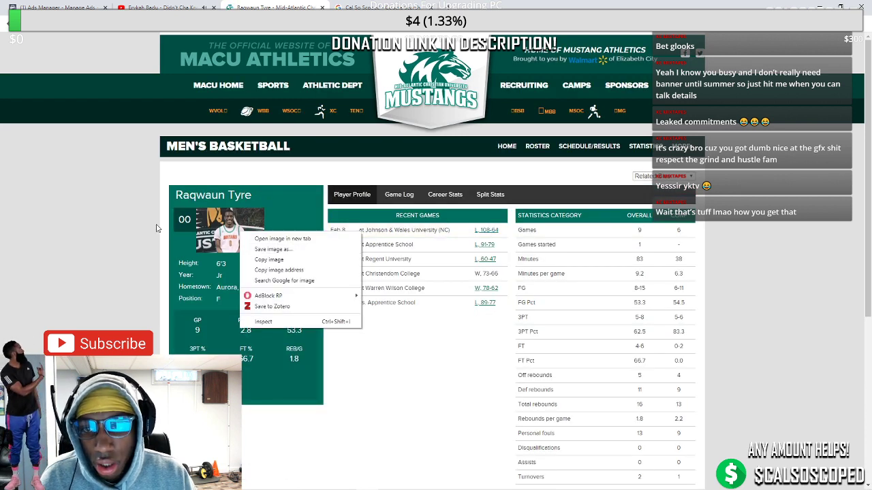
left_click(118, 226)
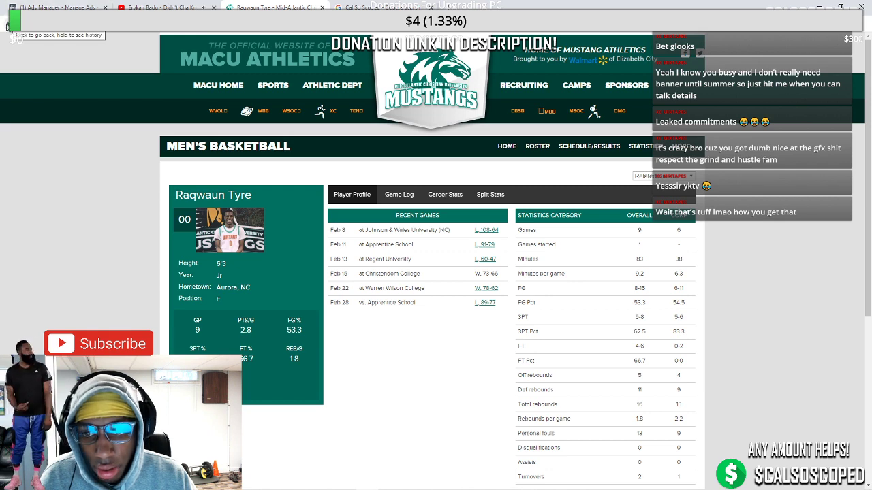
left_click(6, 26)
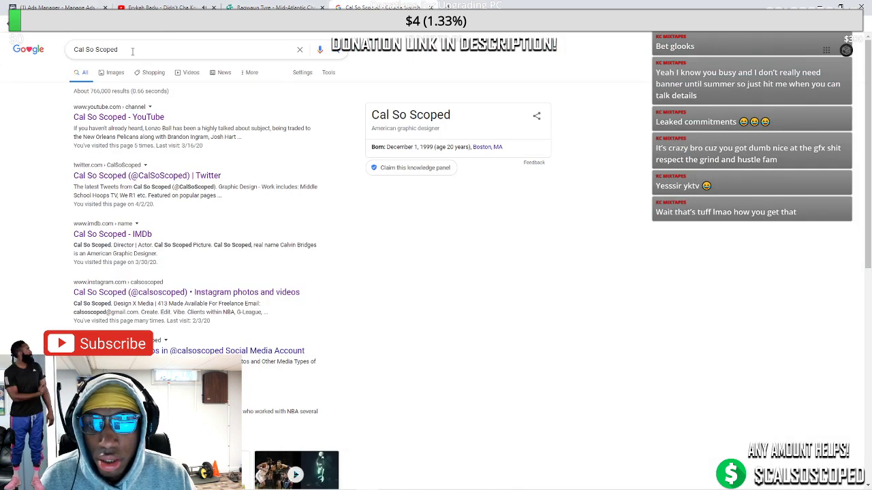
left_click_drag(133, 51, 35, 51)
type("mid a")
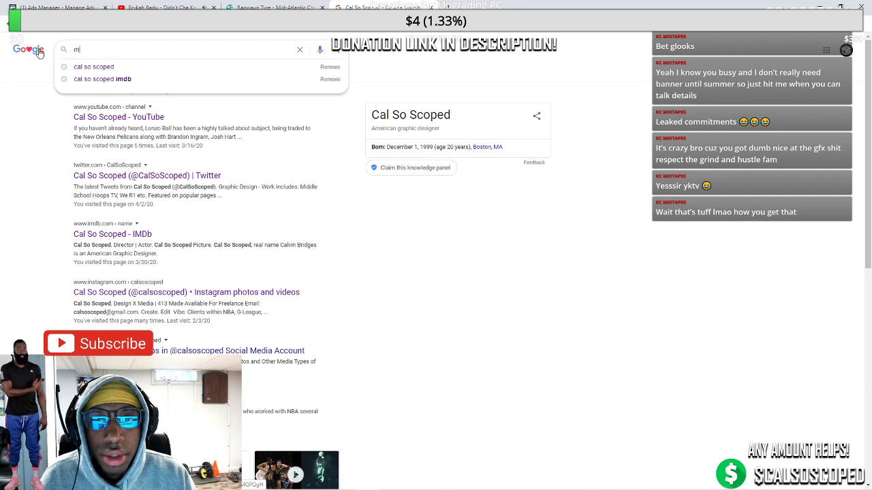
key("Down")
key("Down")
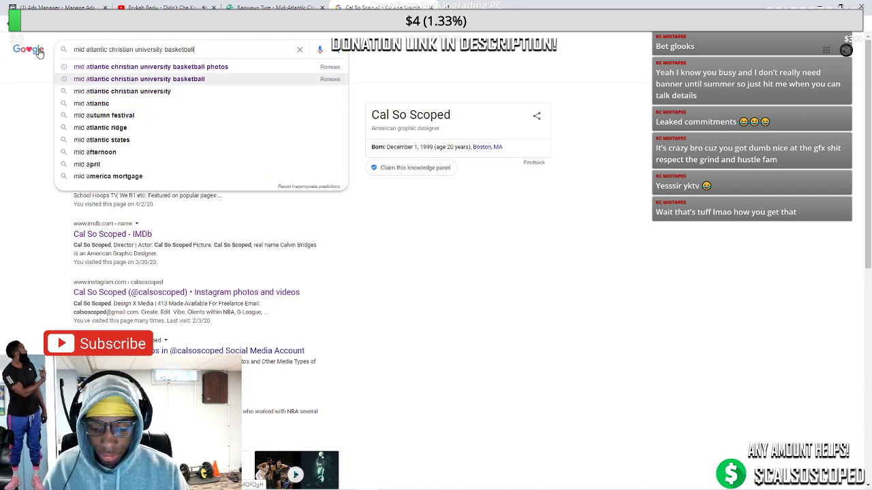
key("Return")
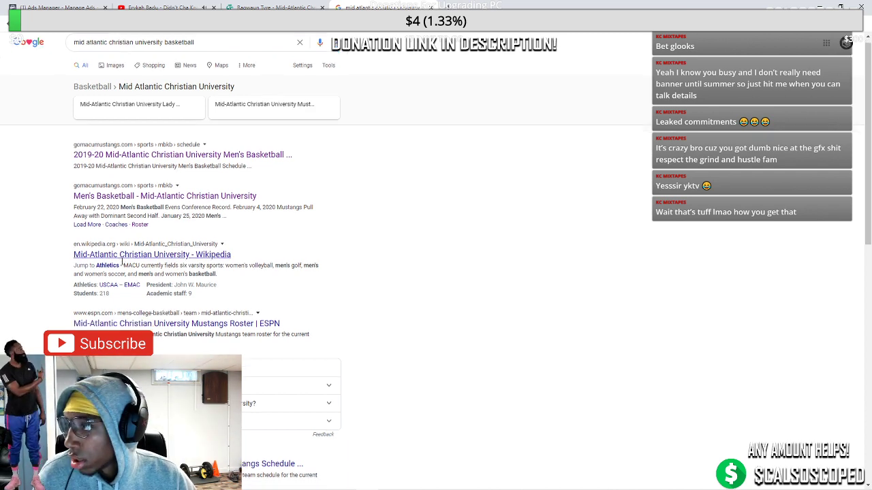
scroll(136, 265, "down", 2)
scroll(135, 266, "up", 2)
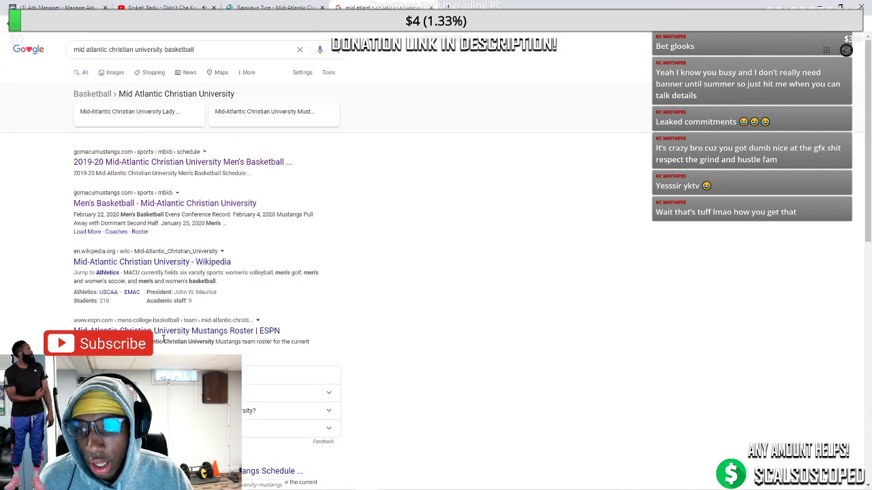
scroll(177, 259, "down", 2)
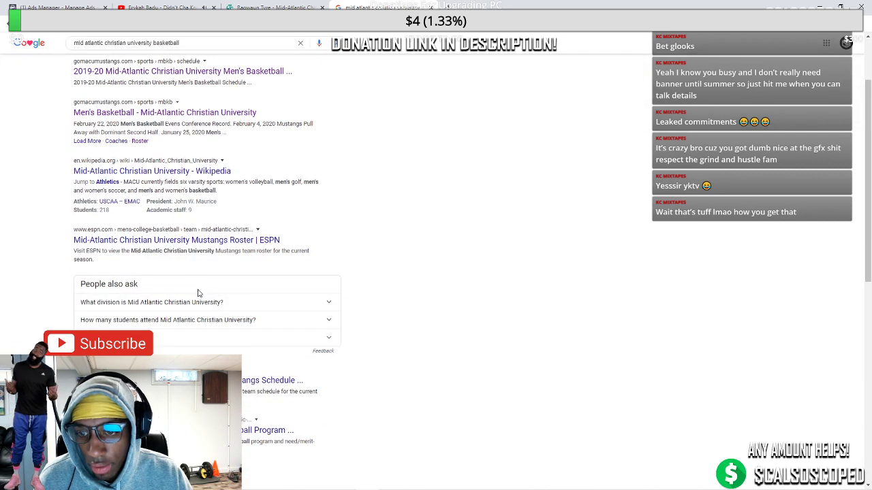
scroll(208, 320, "down", 2)
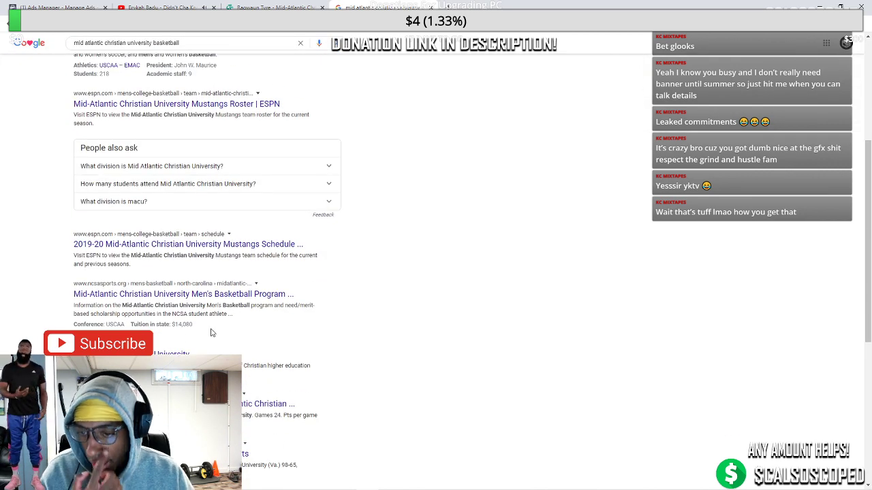
scroll(173, 303, "down", 3)
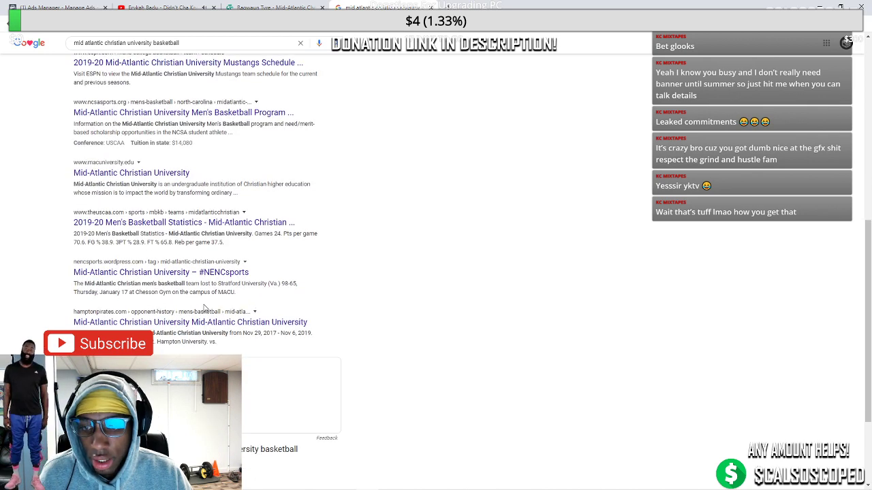
scroll(200, 307, "down", 2)
scroll(183, 329, "up", 3)
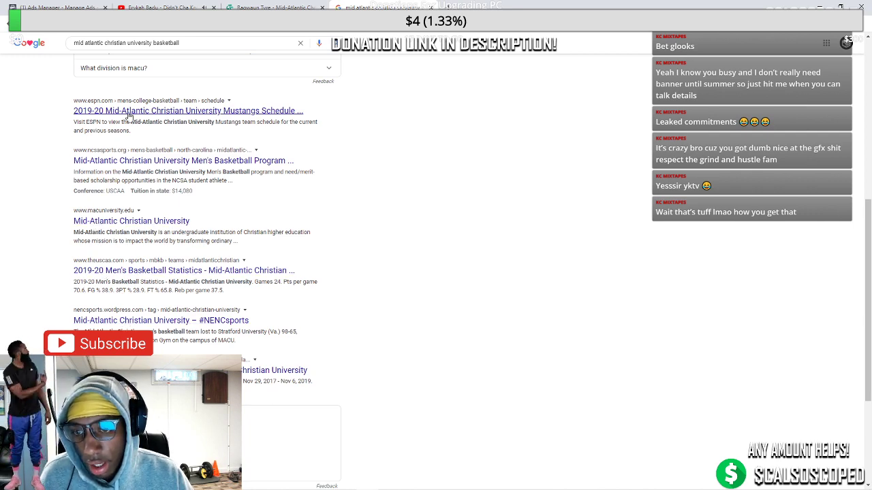
scroll(111, 123, "up", 5)
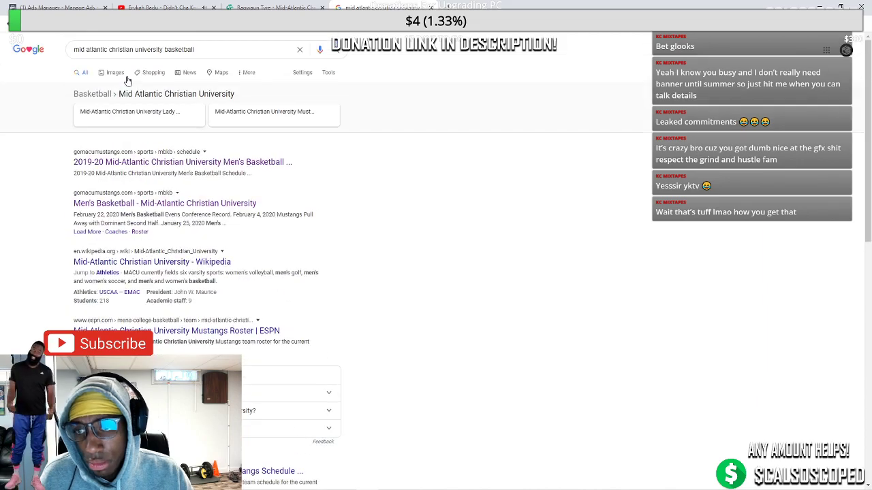
Browse the image results and preview the green-jerseyed player's layup photo
left_click(116, 72)
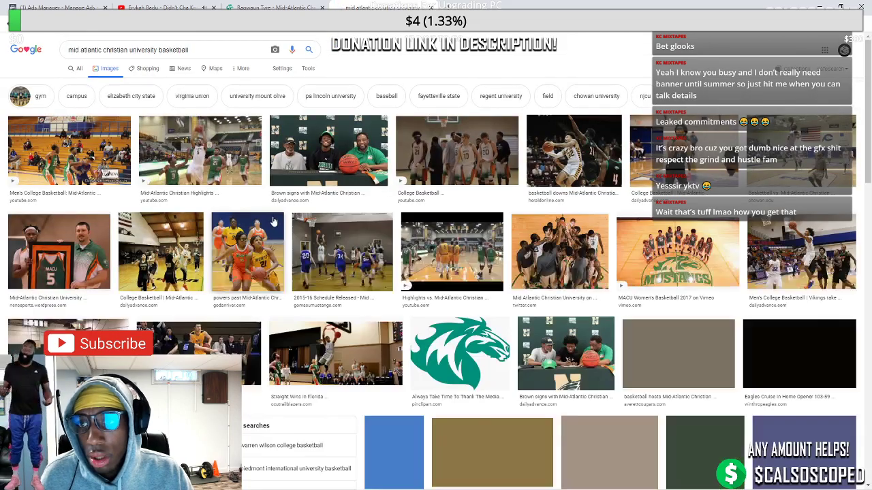
scroll(272, 222, "down", 10)
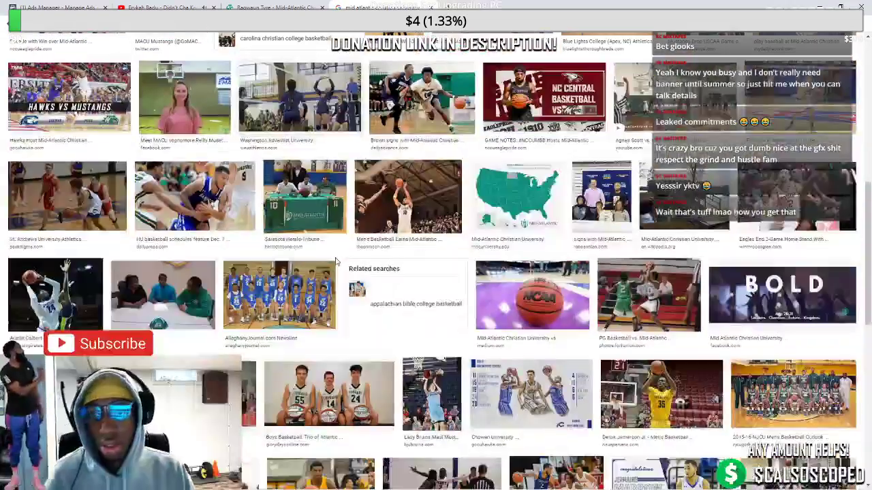
scroll(335, 261, "down", 5)
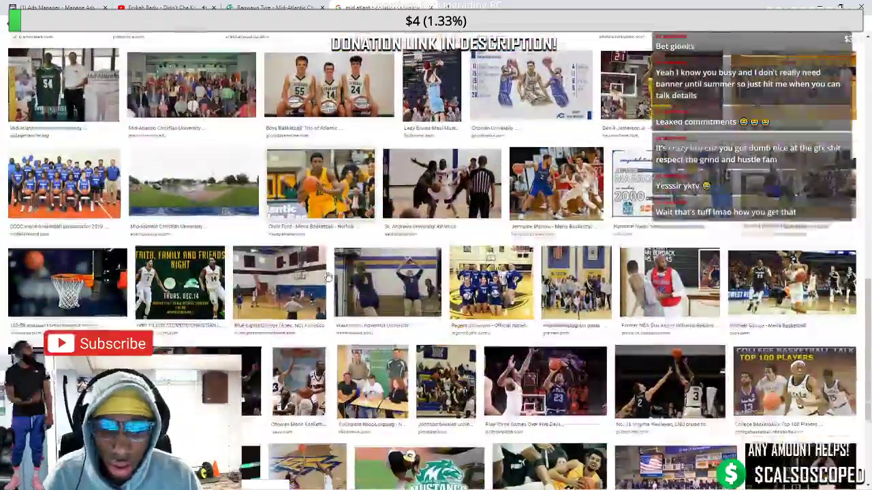
scroll(327, 276, "down", 2)
scroll(324, 276, "down", 3)
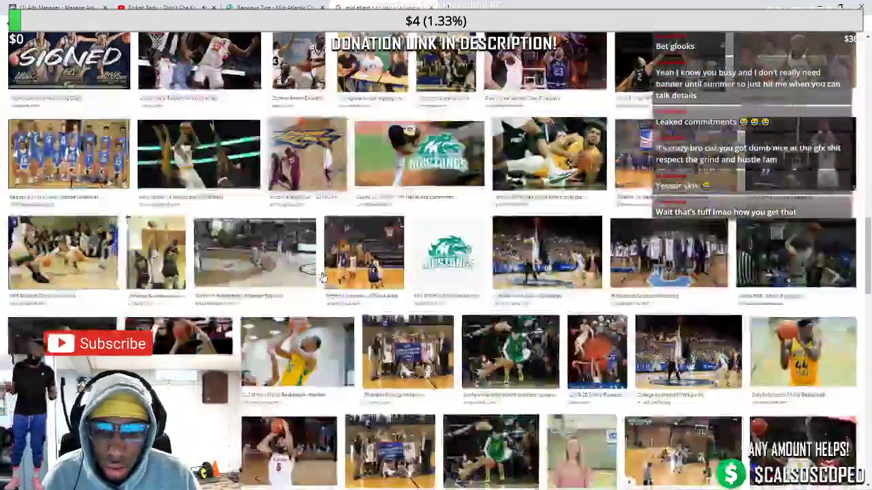
scroll(323, 276, "down", 6)
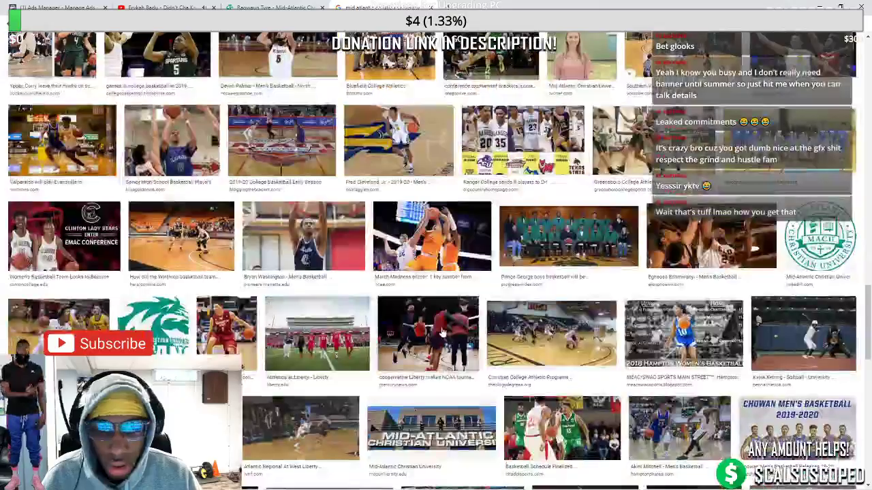
scroll(441, 332, "down", 2)
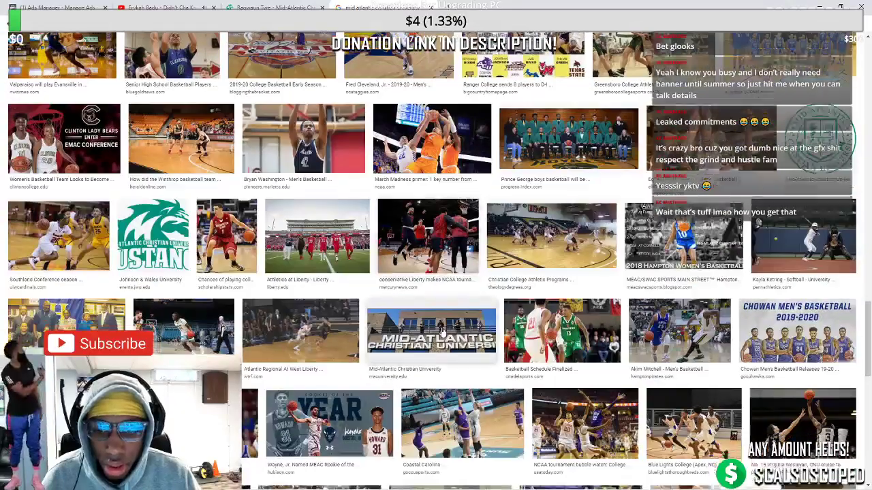
scroll(442, 332, "down", 3)
scroll(442, 331, "down", 2)
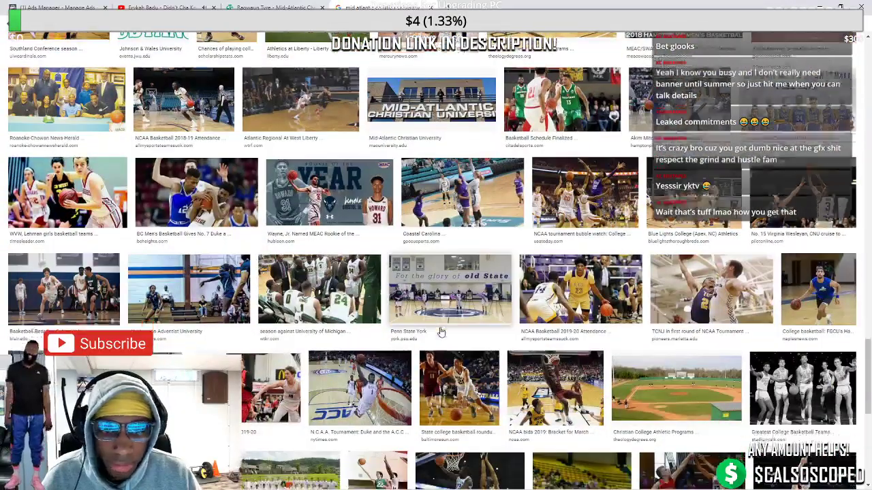
scroll(442, 331, "down", 4)
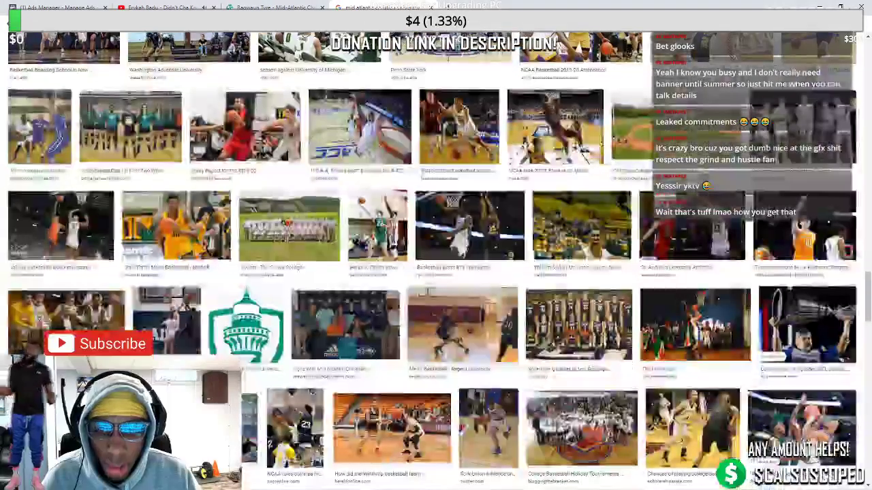
left_click(385, 240)
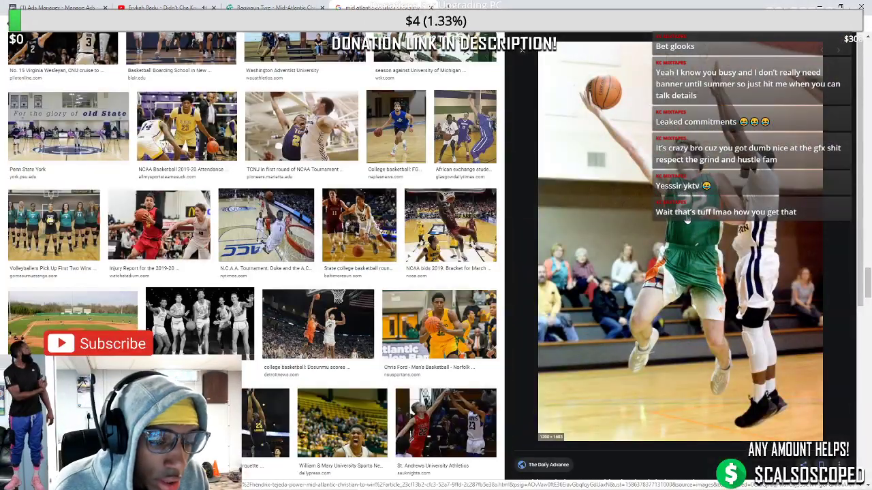
Save the layup photo into the base photos folder
right_click(609, 240)
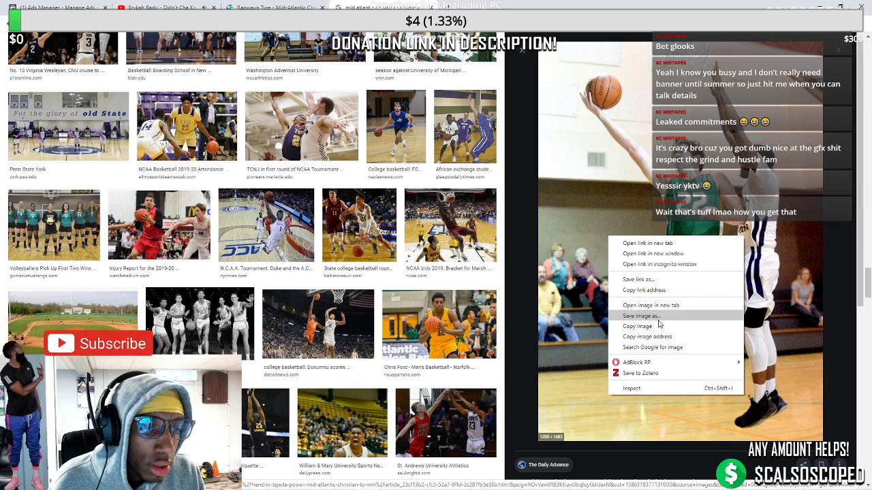
left_click(655, 323)
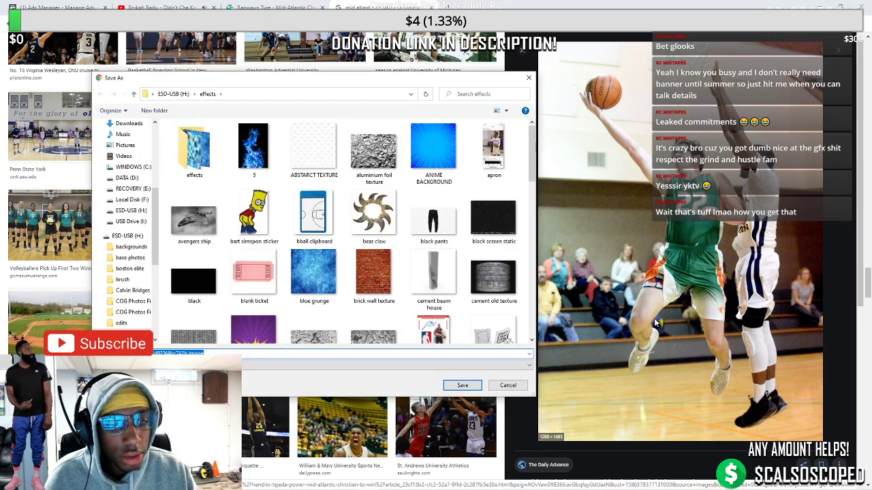
type("acu picture")
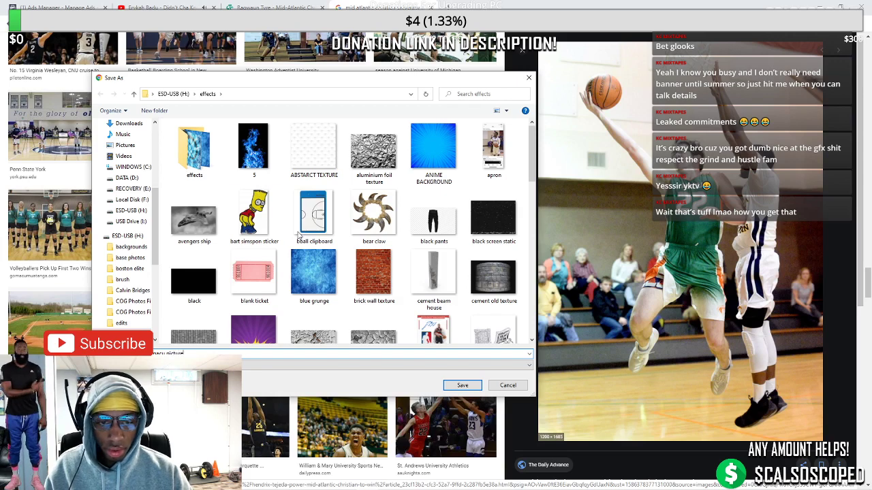
left_click(130, 246)
left_click(130, 257)
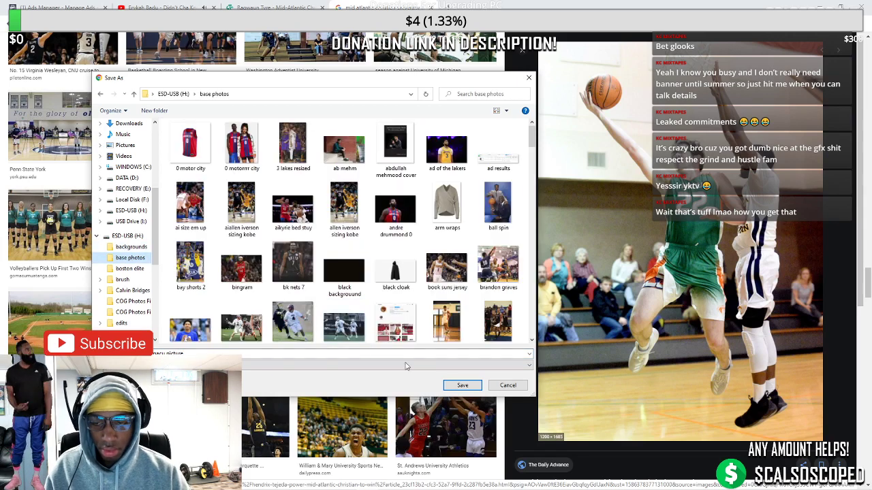
left_click(462, 386)
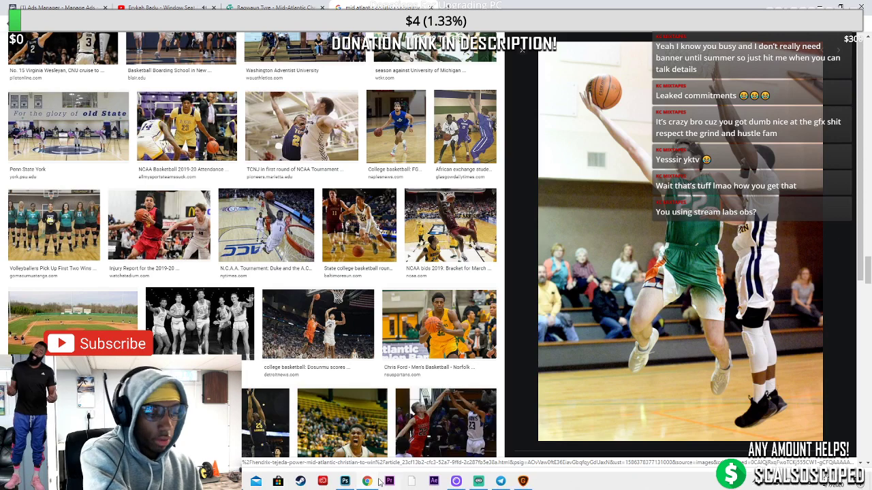
Back in Photoshop, extend the lasso selection around the player's left shoe
left_click(345, 481)
scroll(368, 248, "down", 2)
scroll(368, 248, "up", 2)
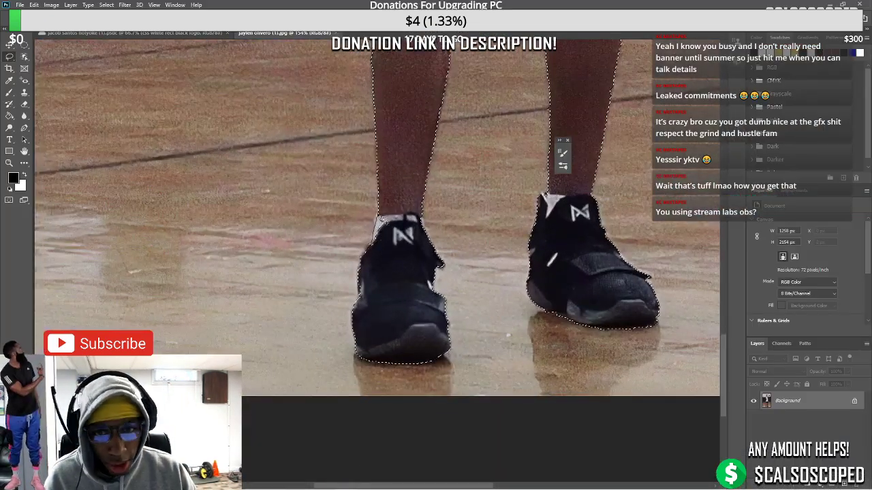
left_click_drag(380, 215, 393, 276)
scroll(476, 235, "down", 3)
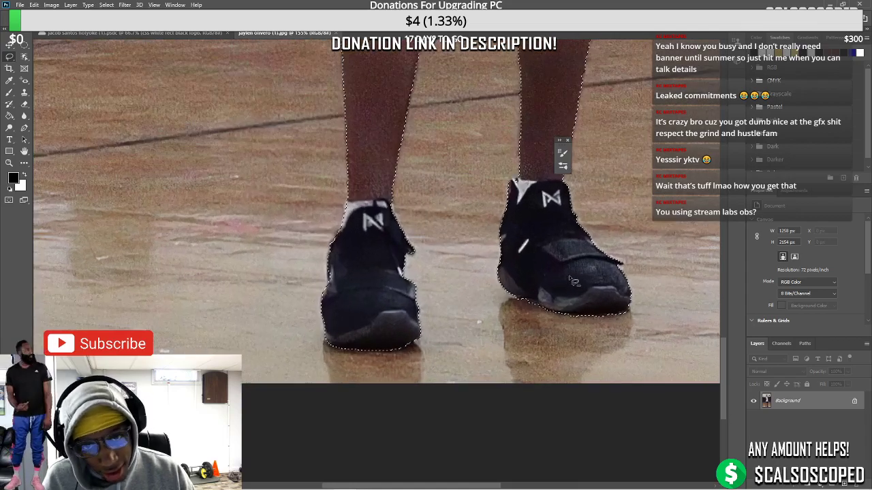
scroll(569, 286, "up", 2)
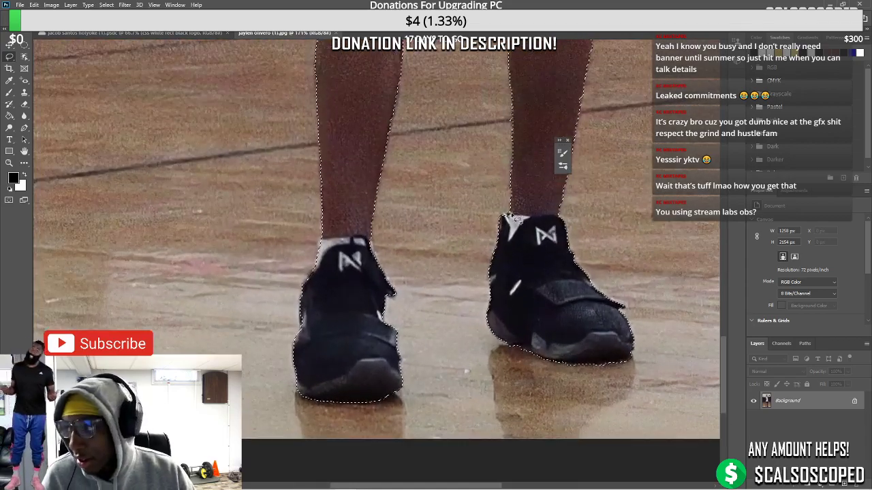
Trace the hair outline into the selection and open Select and Mask
scroll(537, 275, "down", 5)
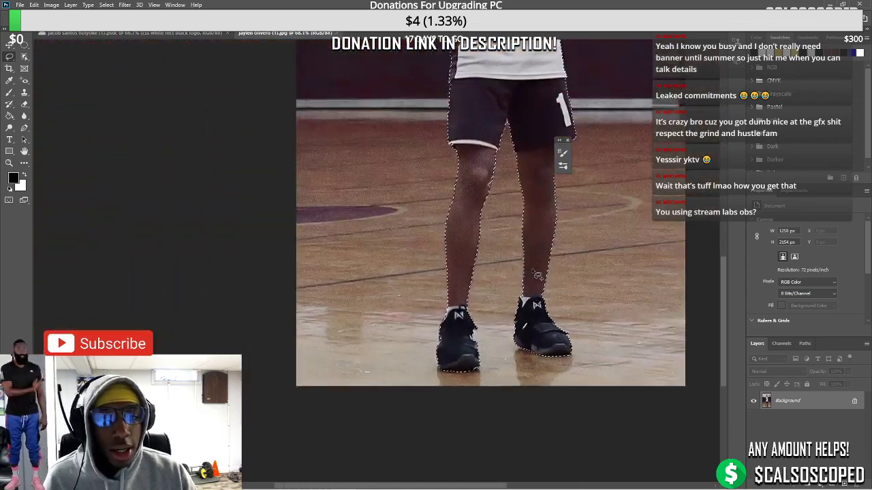
scroll(537, 275, "up", 10)
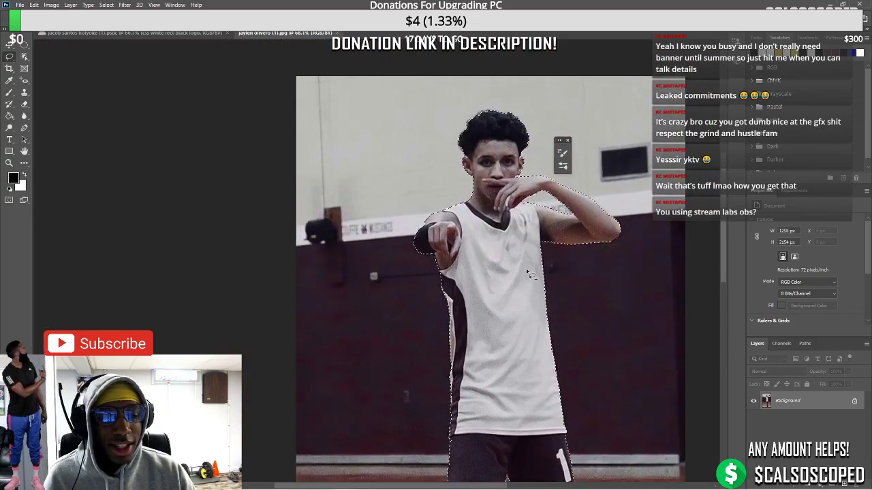
scroll(530, 276, "up", 5)
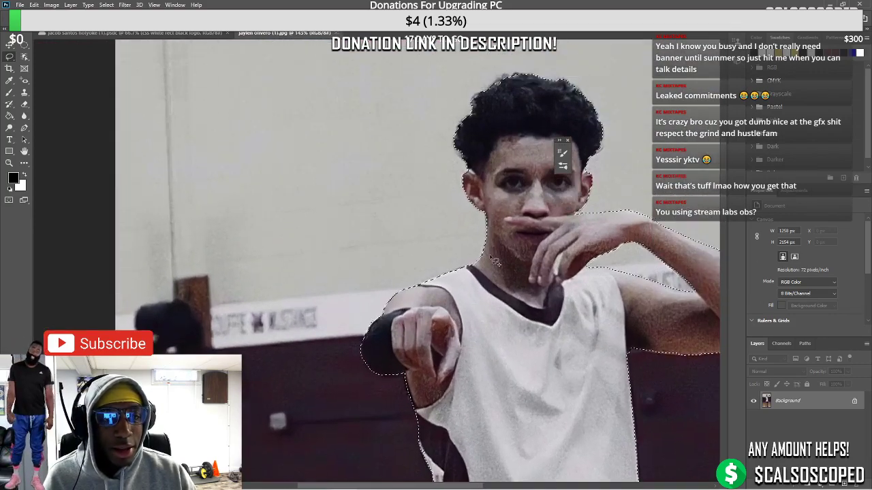
scroll(634, 235, "up", 3)
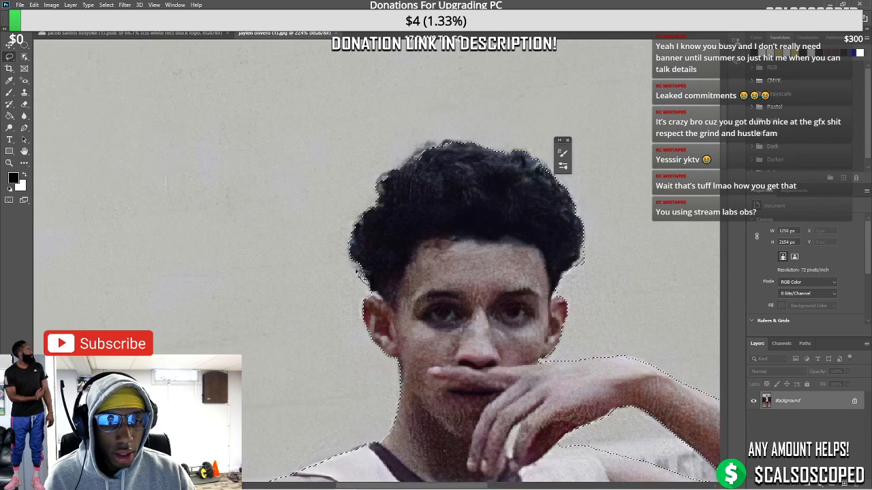
mouse_move(353, 267)
left_mouse_down()
mouse_move(354, 220)
mouse_move(379, 209)
mouse_move(395, 226)
mouse_move(378, 192)
left_mouse_up()
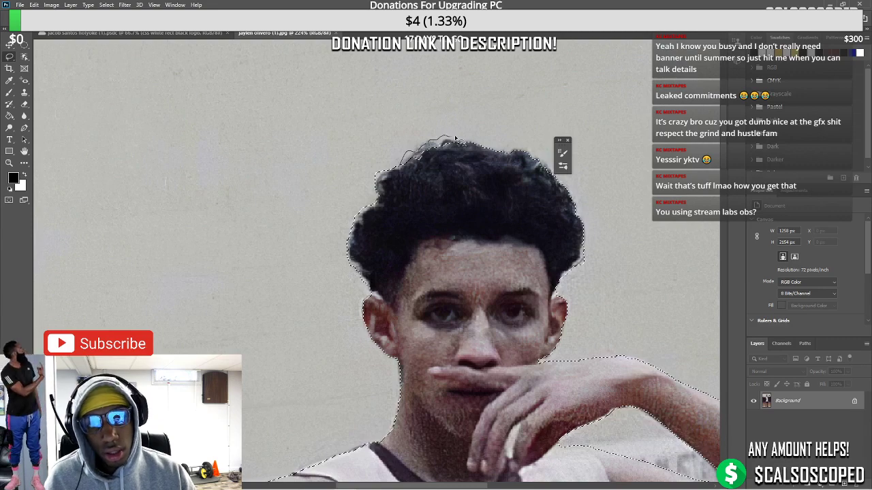
mouse_move(411, 162)
left_mouse_down()
mouse_move(428, 143)
mouse_move(440, 162)
mouse_move(411, 161)
left_mouse_up()
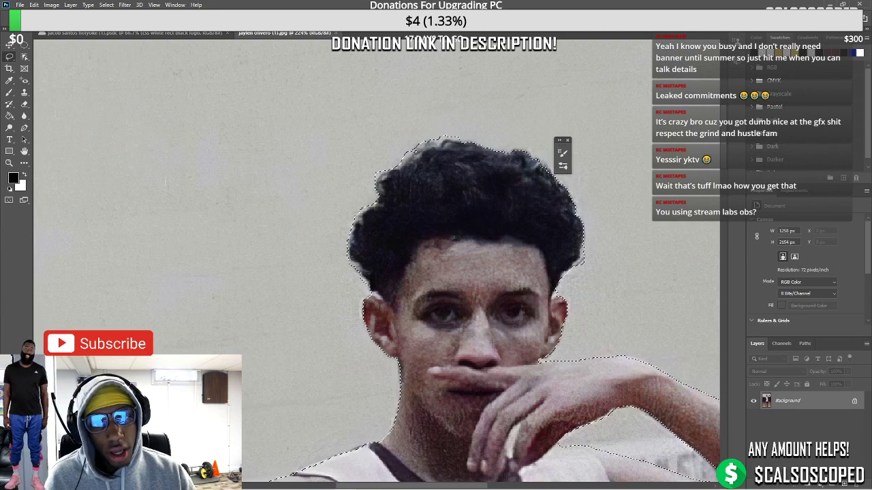
key("alt+ctrl+r")
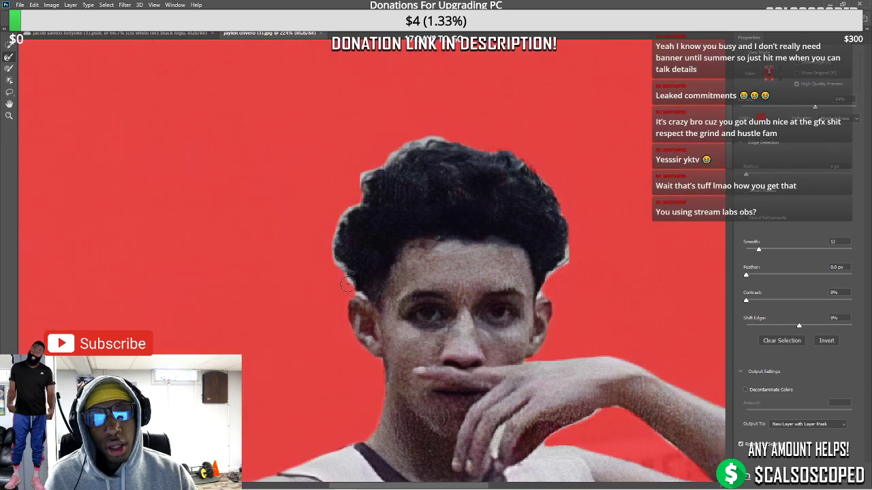
Refine the hair edges along the left side and near the right ear
mouse_move(348, 285)
left_mouse_down()
mouse_move(332, 260)
mouse_move(339, 270)
mouse_move(341, 218)
mouse_move(358, 204)
mouse_move(368, 174)
mouse_move(415, 145)
mouse_move(478, 146)
left_mouse_up()
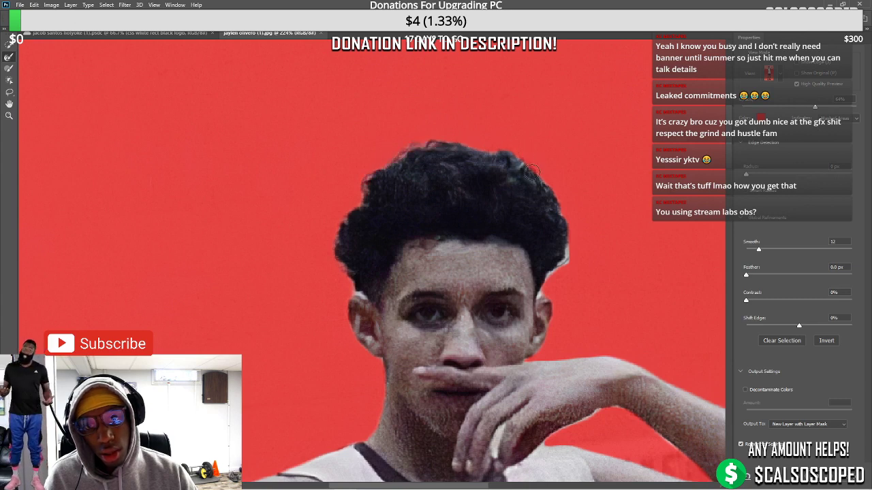
mouse_move(556, 272)
left_mouse_down()
mouse_move(539, 299)
mouse_move(556, 278)
left_mouse_up()
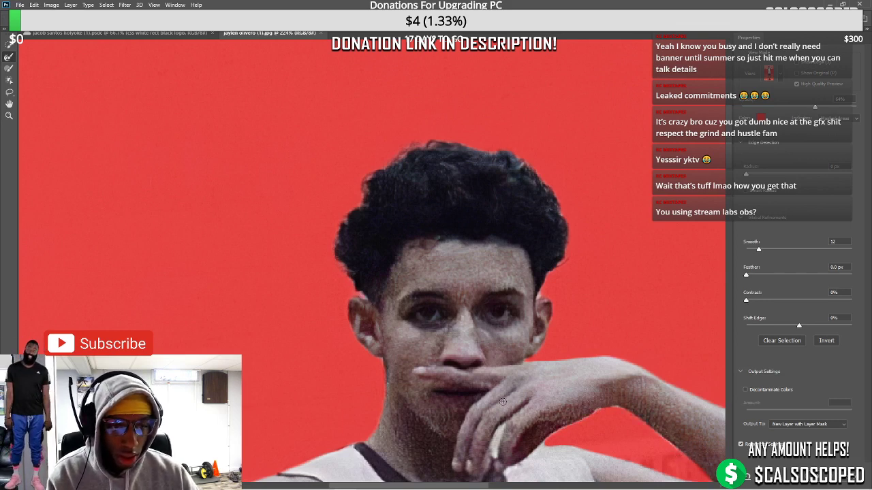
key("ctrl+0")
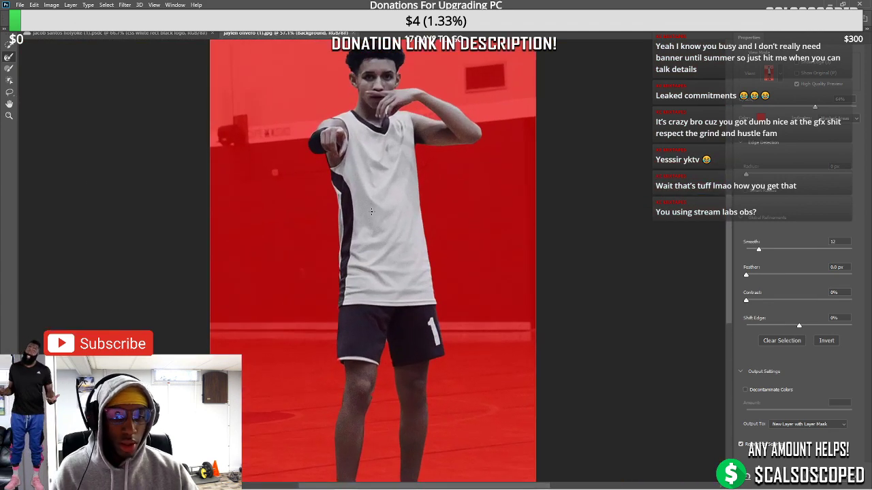
Enable Decontaminate Colors, output as a masked layer, and switch to Streamlabs OBS
left_click(746, 390)
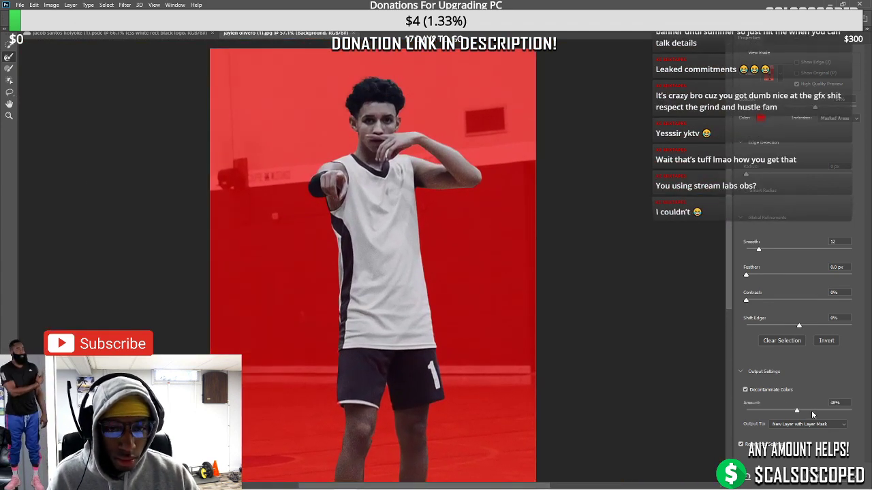
left_click(812, 475)
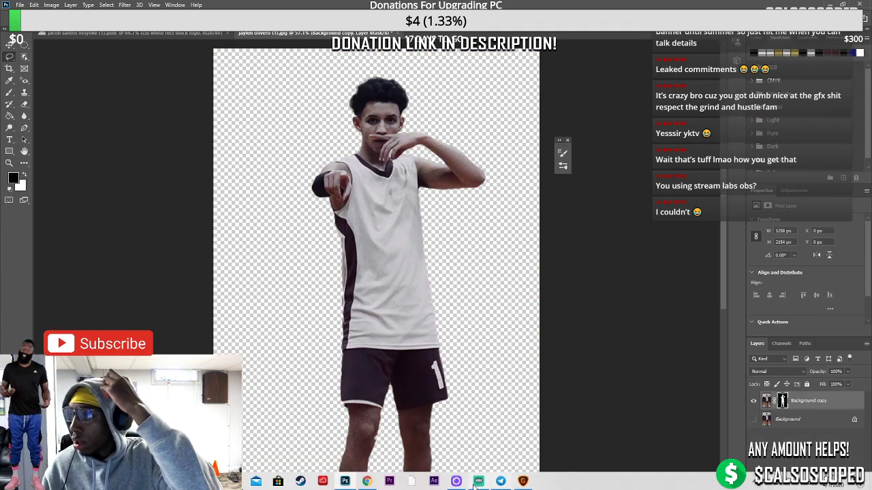
left_click(476, 483)
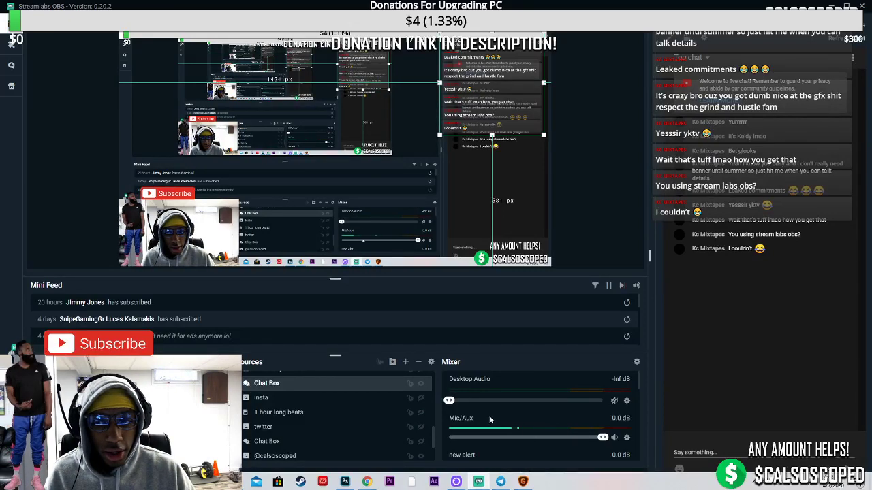
Select the donation goals and BE BACK SOON sources in the Sources list
mouse_move(344, 481)
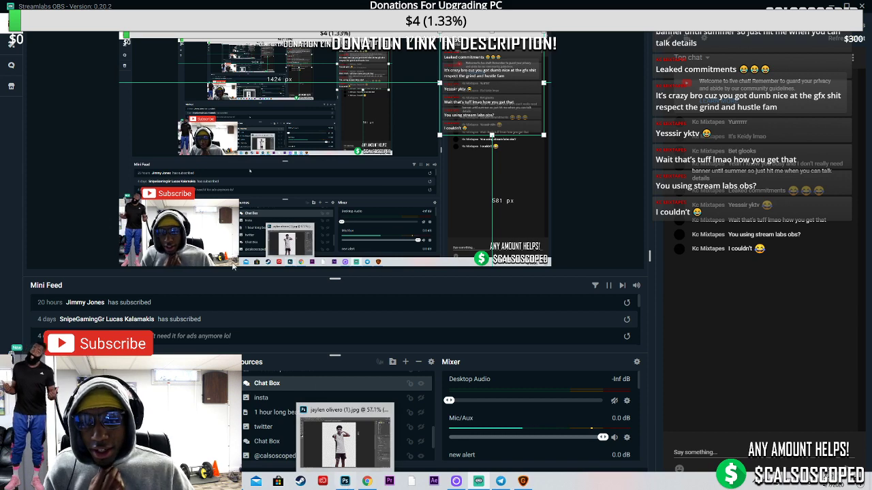
scroll(306, 408, "up", 5)
left_click(272, 378)
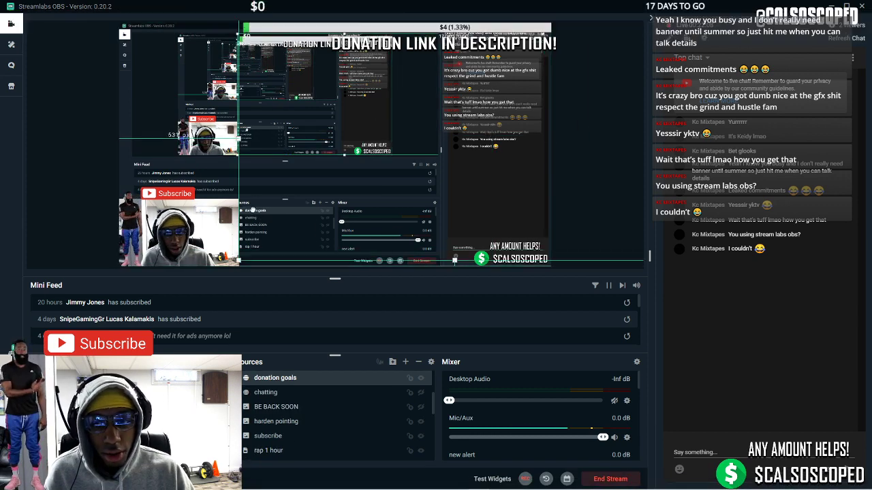
scroll(307, 409, "down", 1)
left_click(276, 377)
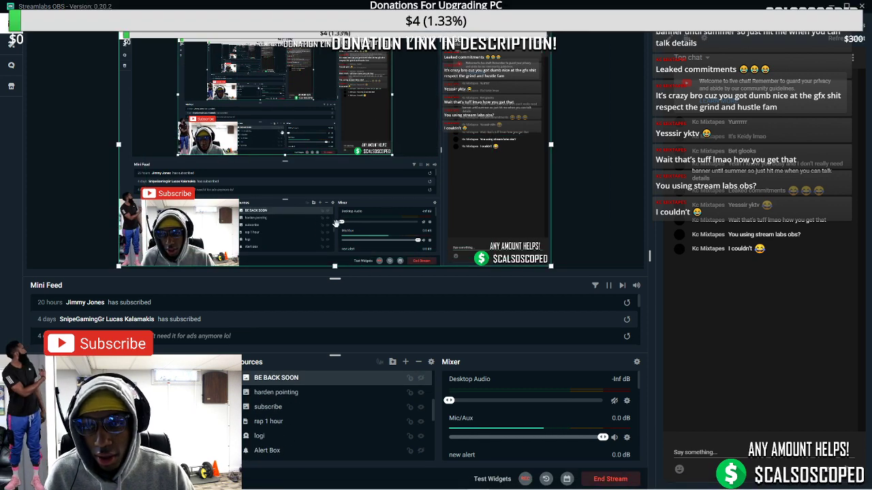
Zoom in and out on the cut-out player, then return to Chrome's image results
left_click(345, 482)
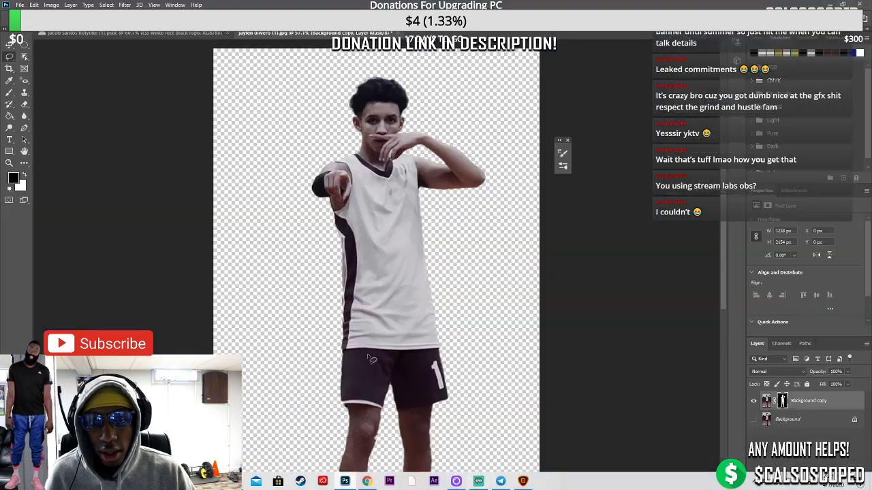
scroll(388, 198, "down", 1)
scroll(389, 194, "up", 3)
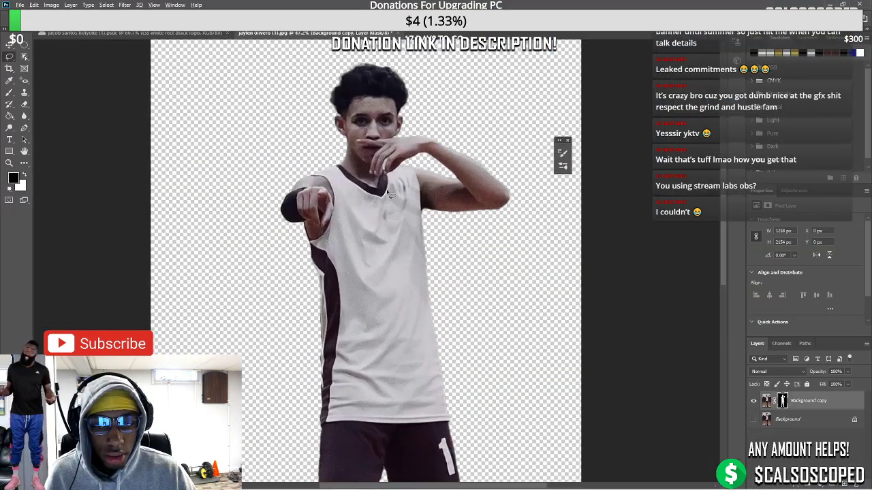
scroll(392, 197, "down", 2)
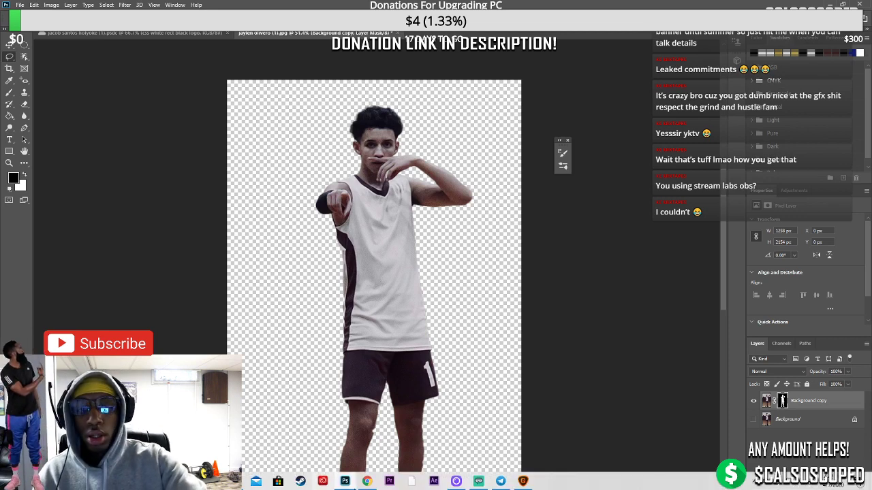
left_click(367, 482)
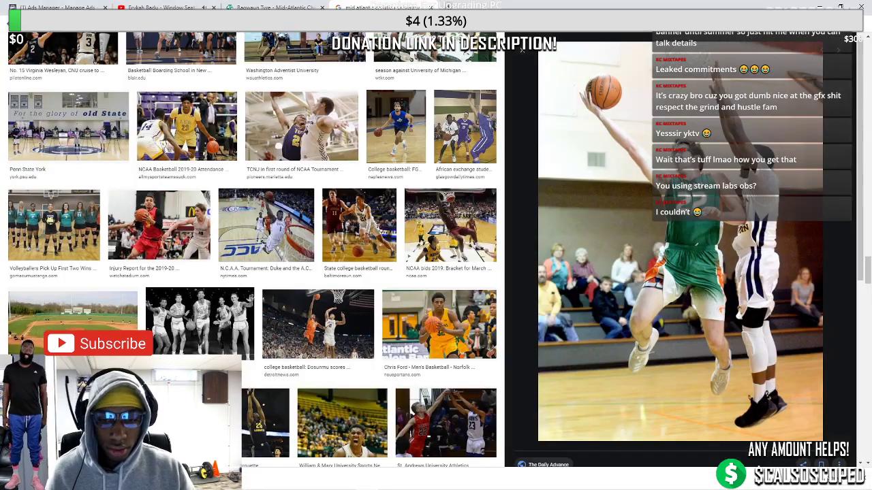
Search Google Images for 'norwich university basketball' in a new tab, then return to Photoshop
left_click(446, 7)
type("norwh")
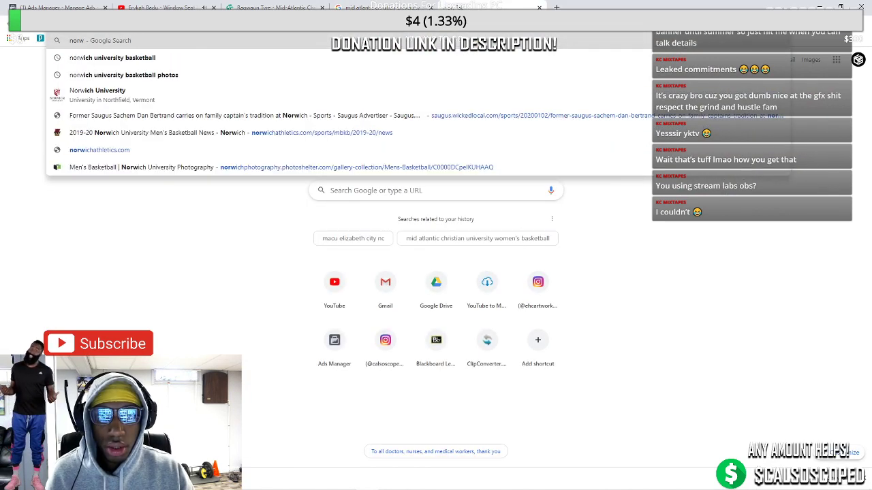
key("Down")
key("Down")
key("Return")
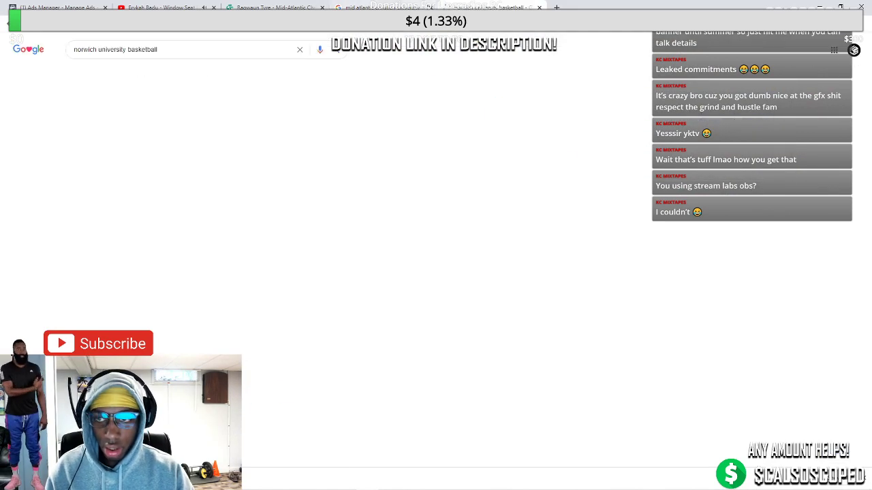
left_click(116, 75)
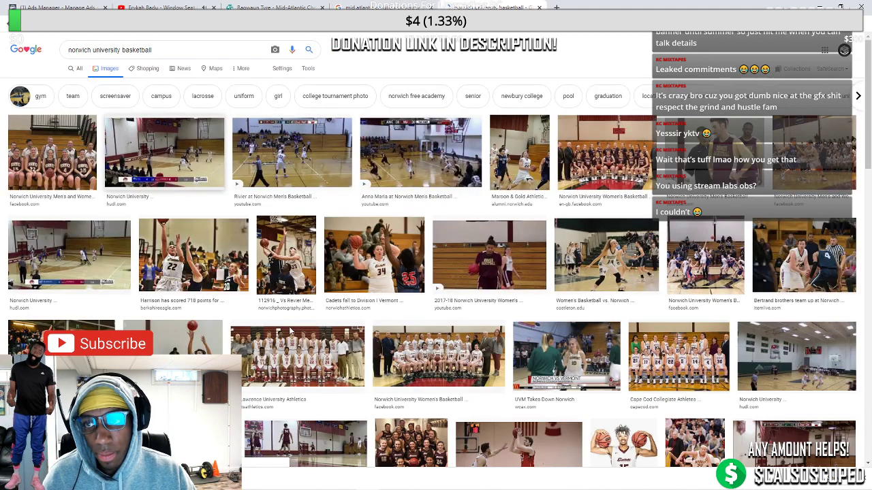
left_click(344, 484)
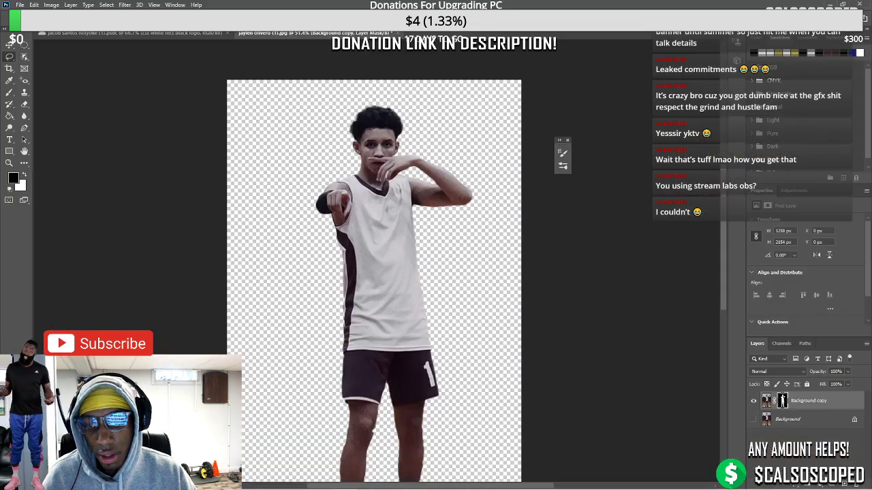
Move the logo layer lower on the Norwich University poster and select the norwich u not tm layer
left_click(136, 33)
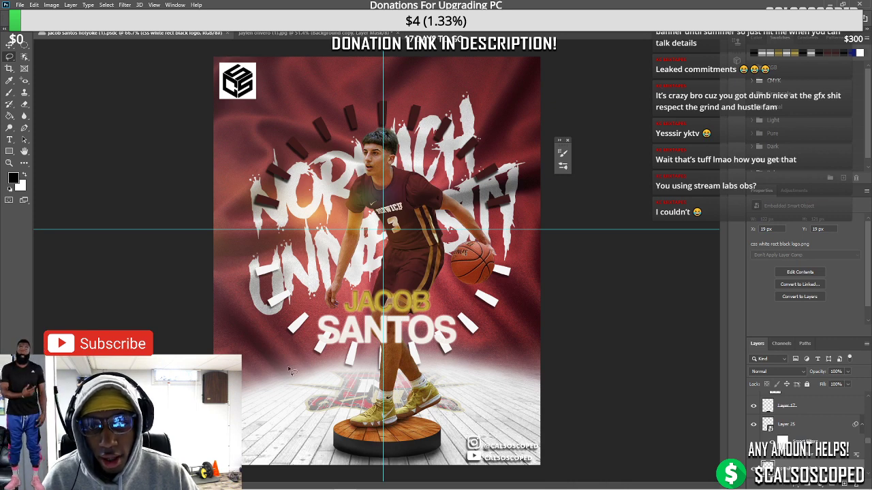
key("v")
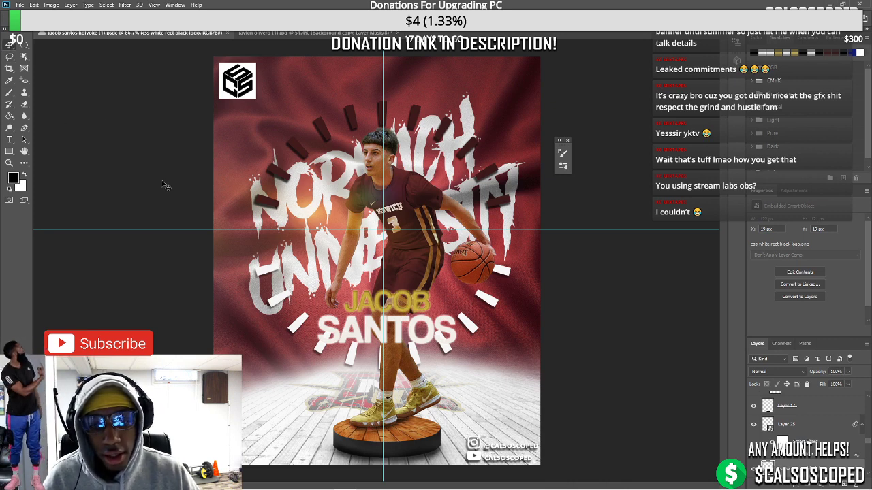
left_click_drag(350, 407, 409, 406)
left_click(334, 412)
mouse_move(392, 484)
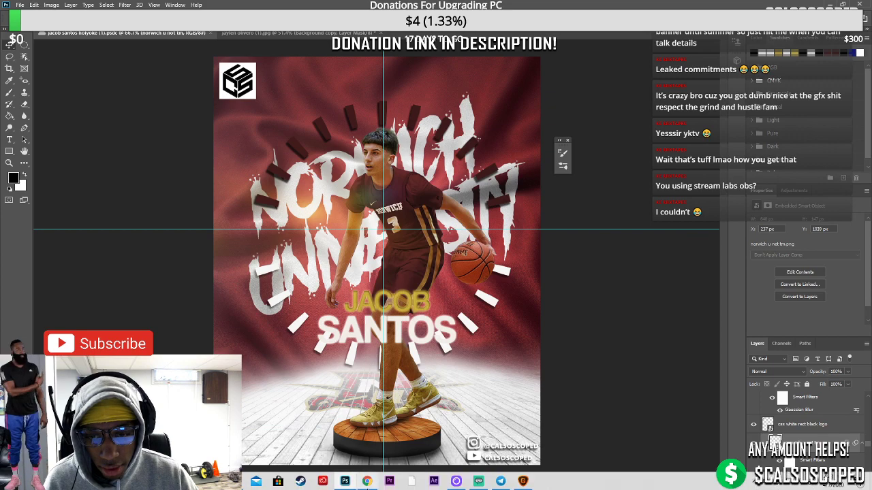
left_click(370, 482)
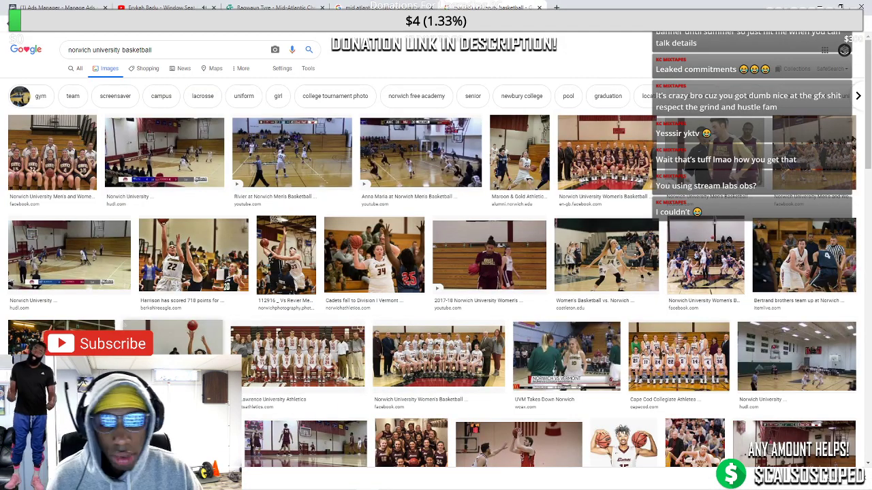
Save the Cadets #15 player photo to base photos as 'norwich cadets hooper'
left_click(190, 334)
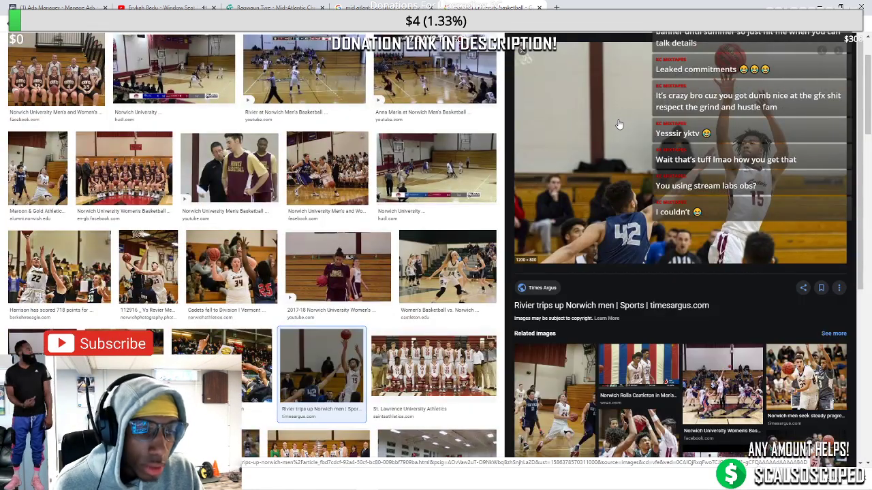
left_click(522, 52)
scroll(448, 156, "up", 2)
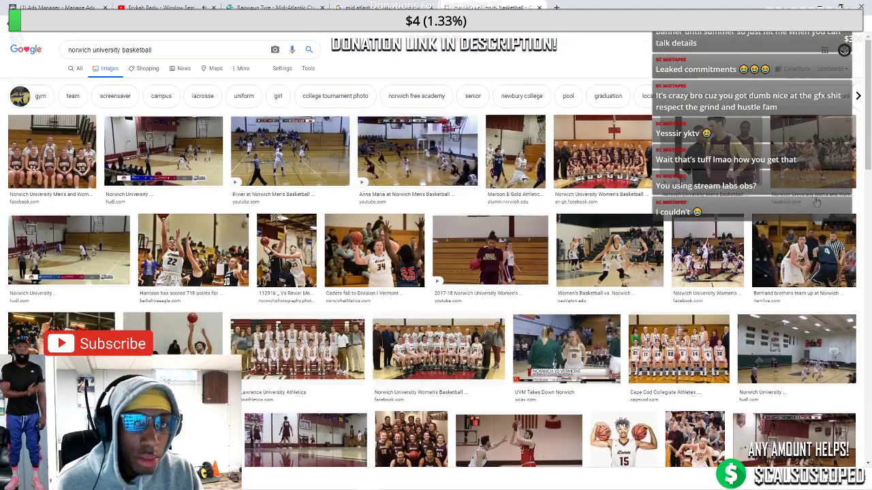
scroll(797, 255, "down", 3)
left_click(630, 298)
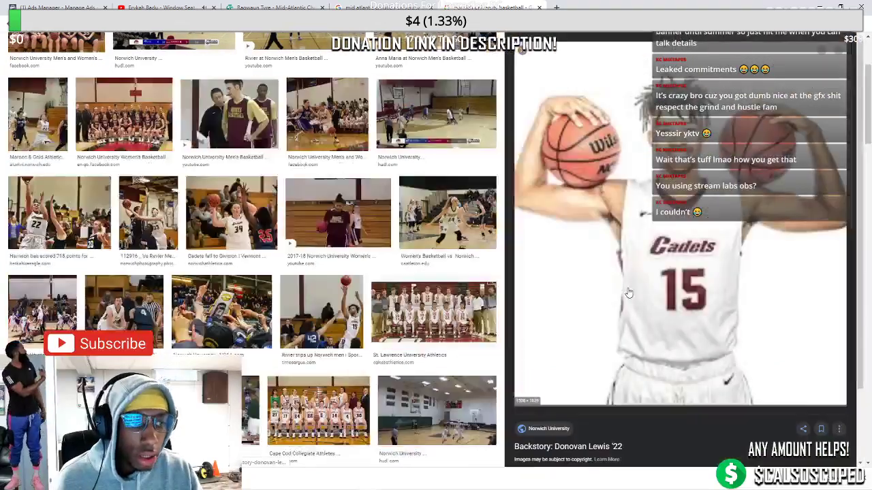
right_click(645, 194)
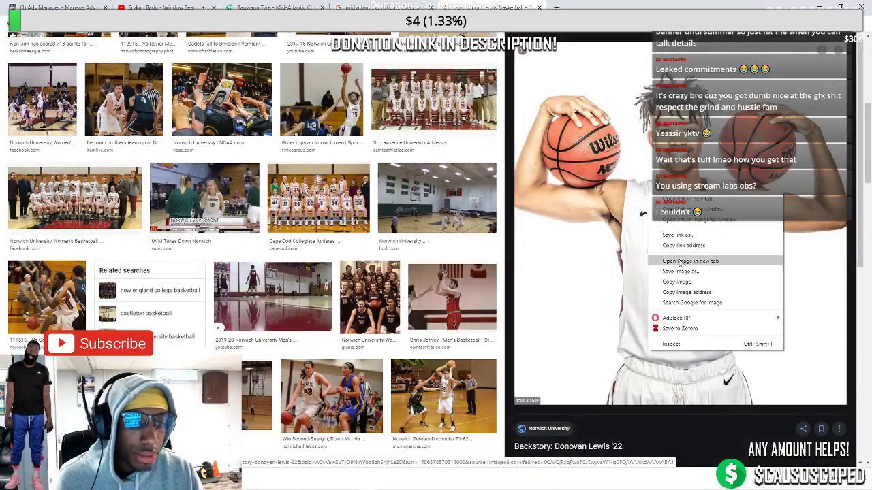
left_click(683, 274)
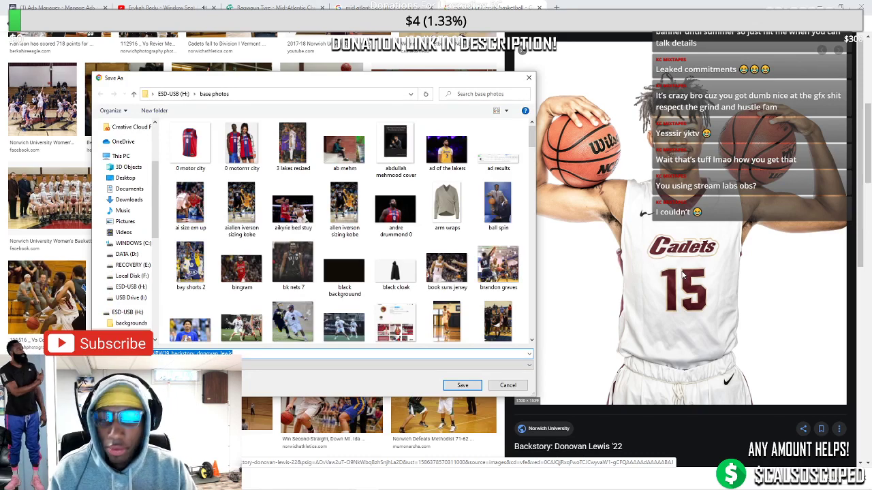
type("norwic")
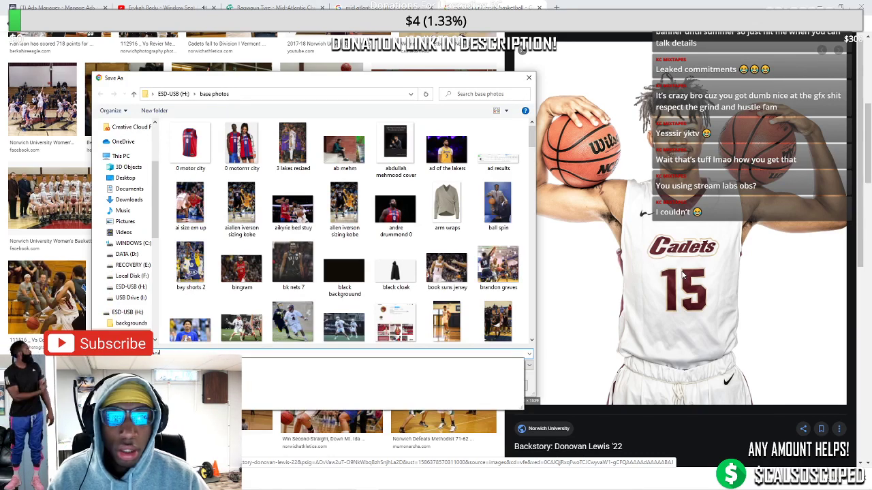
type("h cad")
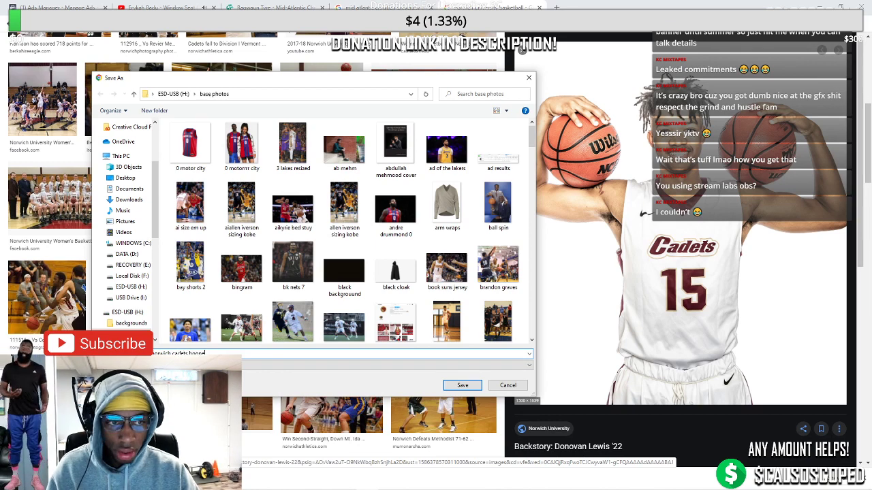
type("ets hoope")
key("Return")
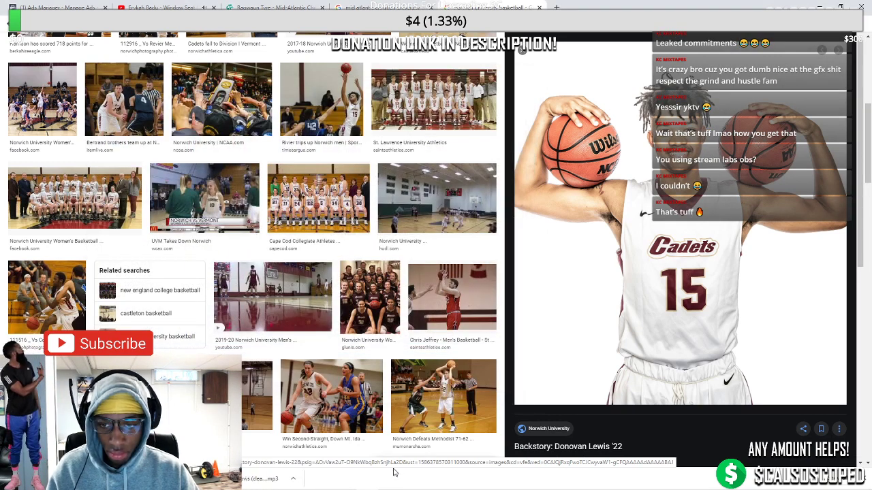
Queue norwich cadets hooper.jpg in Gigapixel, remove the old photo, and lower Suppress Noise to 0.11
mouse_move(341, 485)
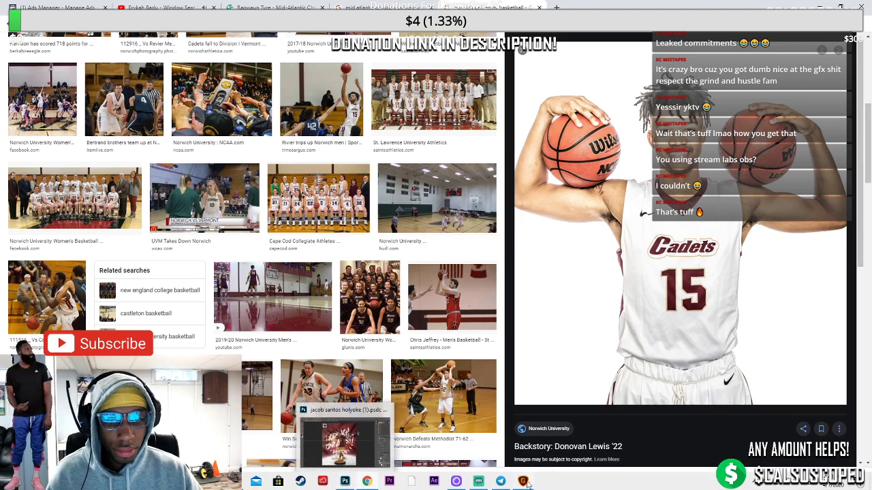
left_click(342, 483)
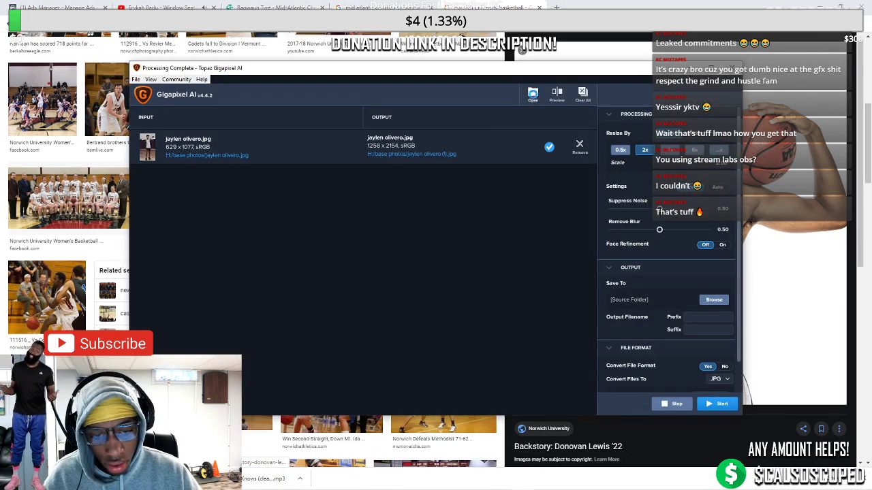
left_click(533, 95)
type("norwi")
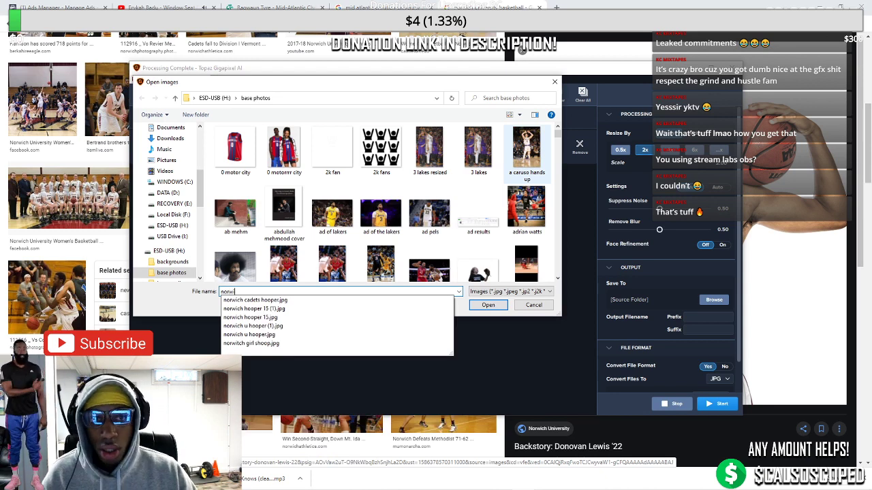
key("Down")
key("Down")
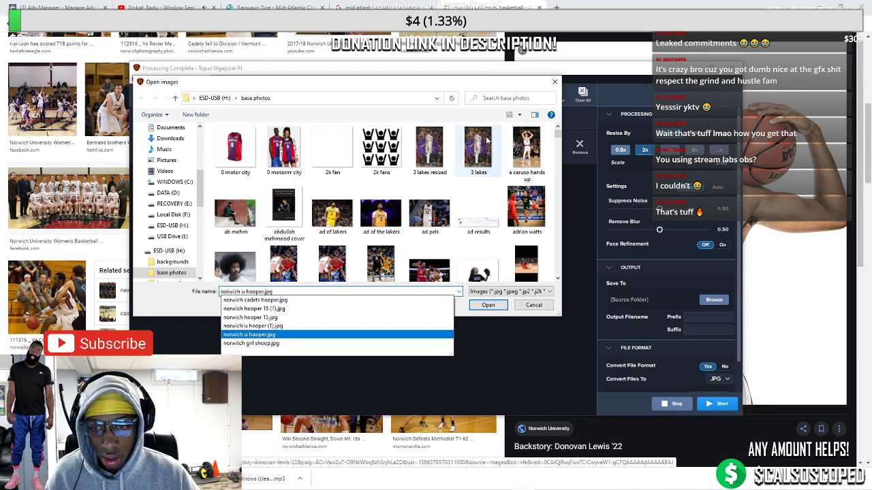
left_click(240, 301)
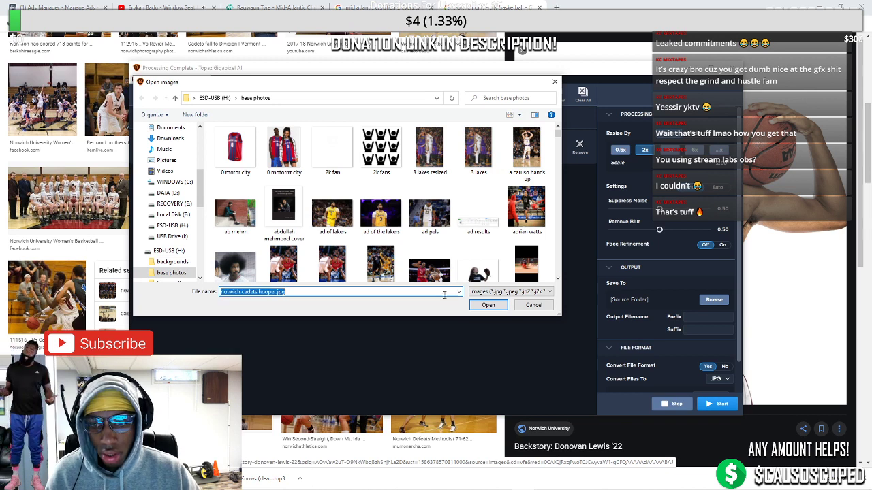
left_click(472, 304)
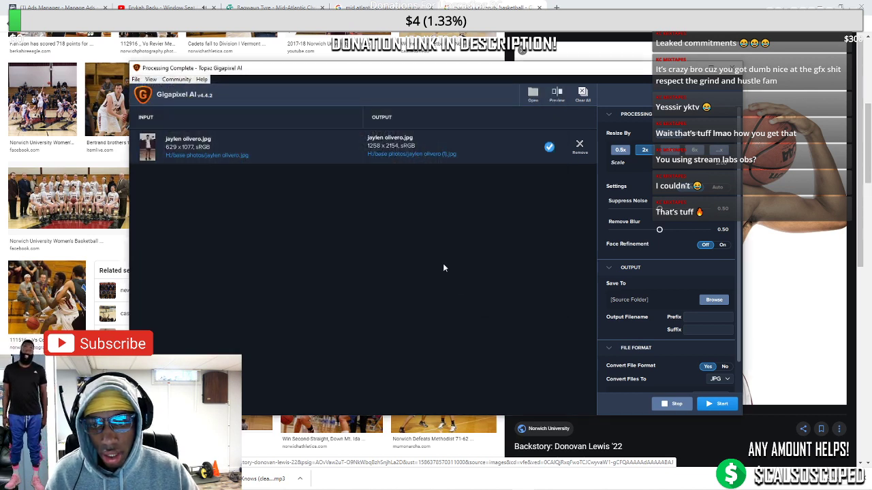
left_click(580, 145)
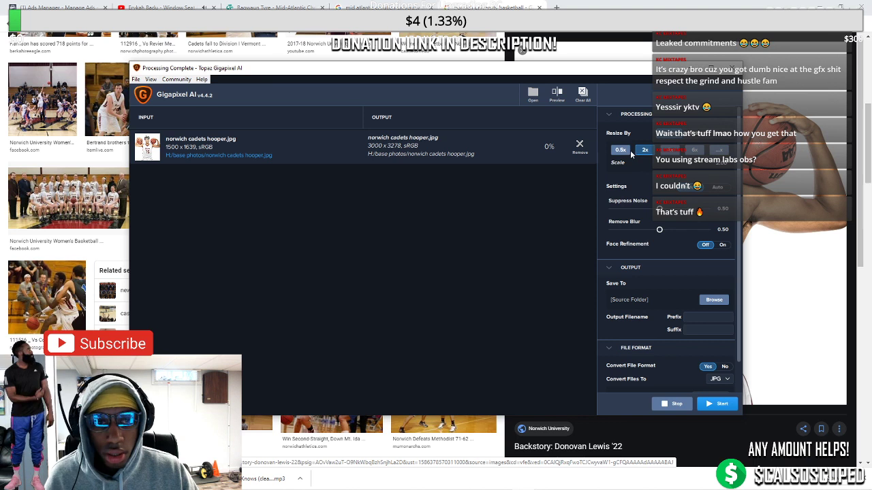
left_click_drag(657, 209, 623, 209)
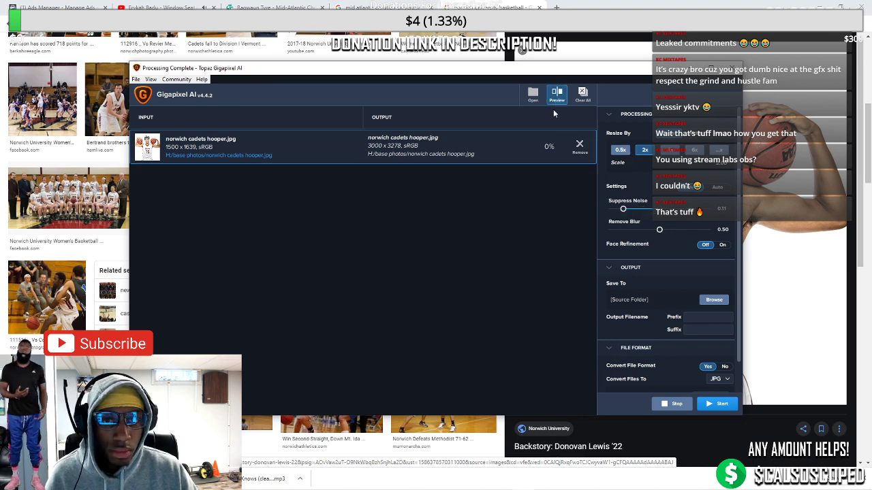
Check the preview over the neck and jersey lettering, then start the 2x 3000 x 3278 upscale
left_click(556, 95)
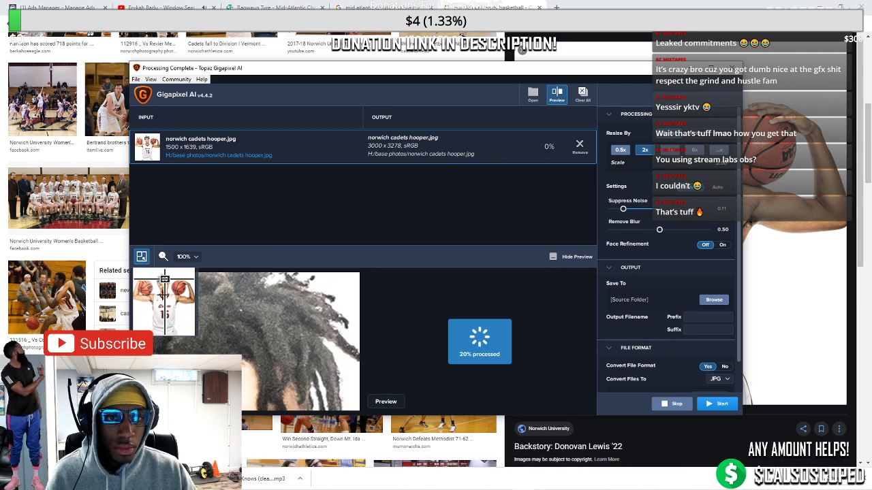
left_click_drag(164, 280, 162, 294)
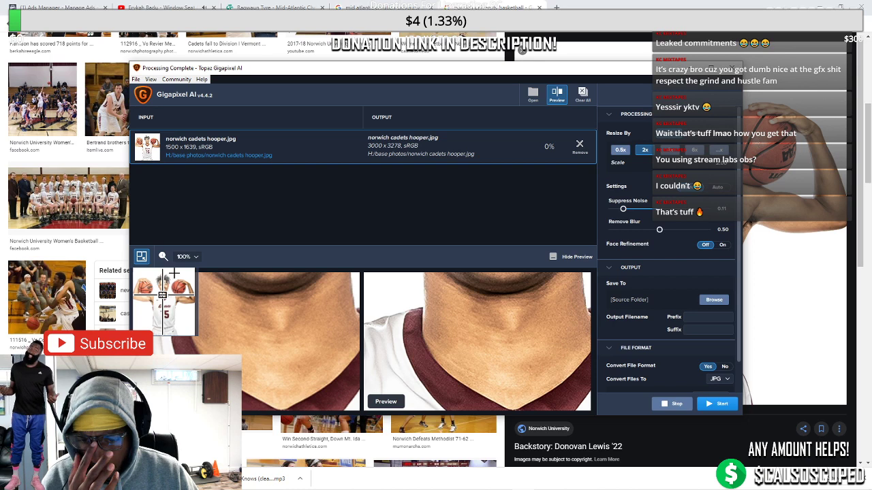
left_click_drag(161, 296, 164, 305)
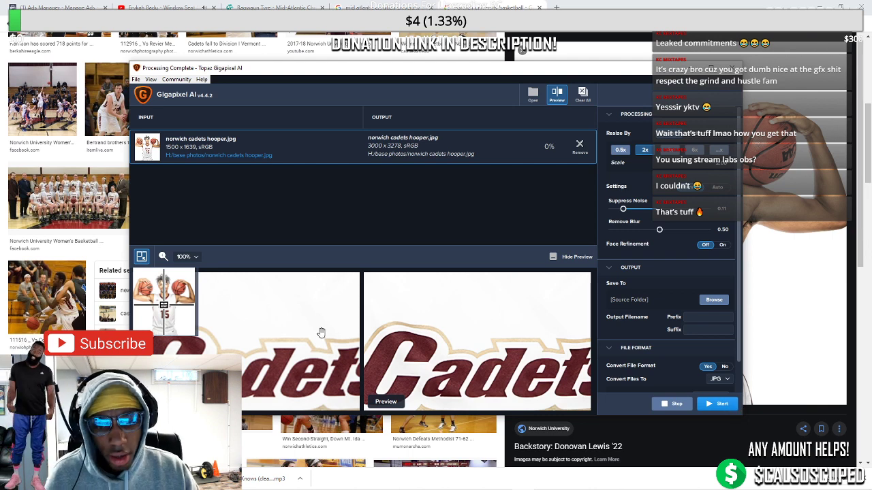
left_click(715, 404)
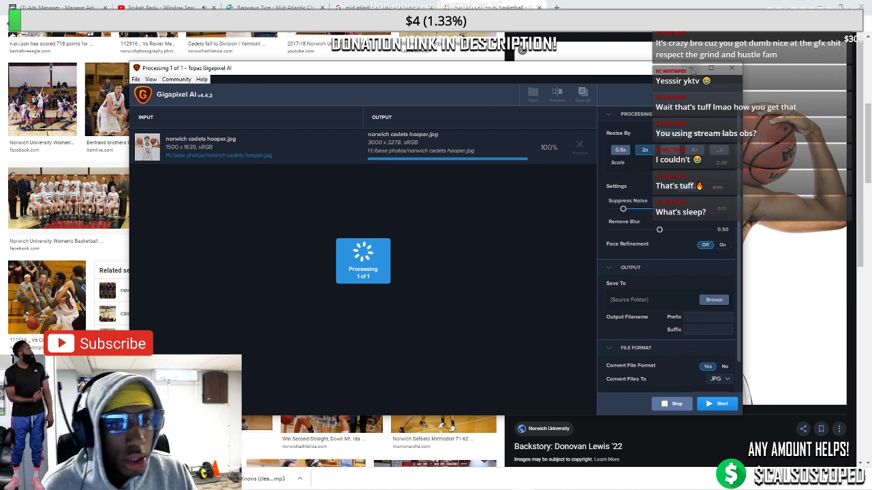
Bring up Photoshop's cut-out player document and fit it on screen
left_click(692, 69)
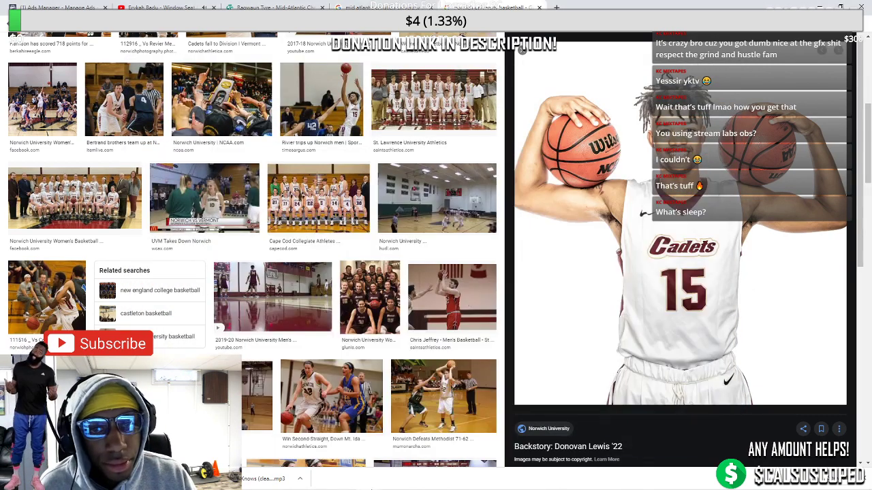
left_click(344, 481)
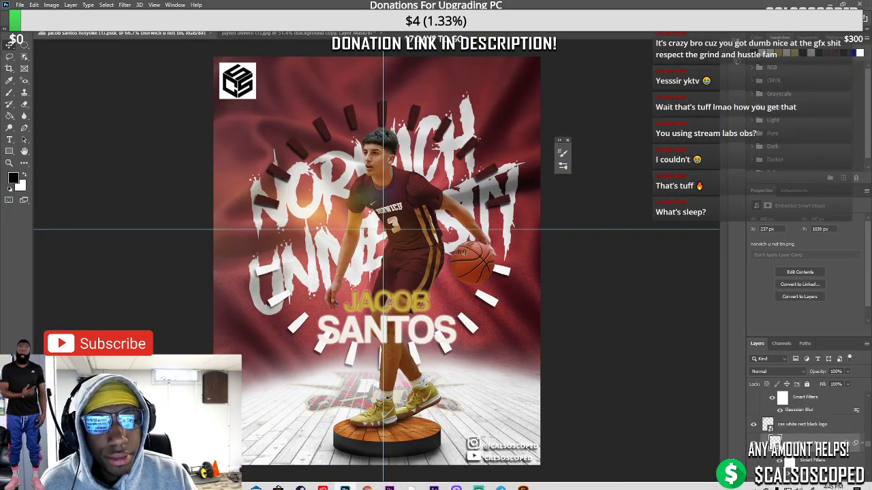
key("ctrl+Tab")
key("ctrl+0")
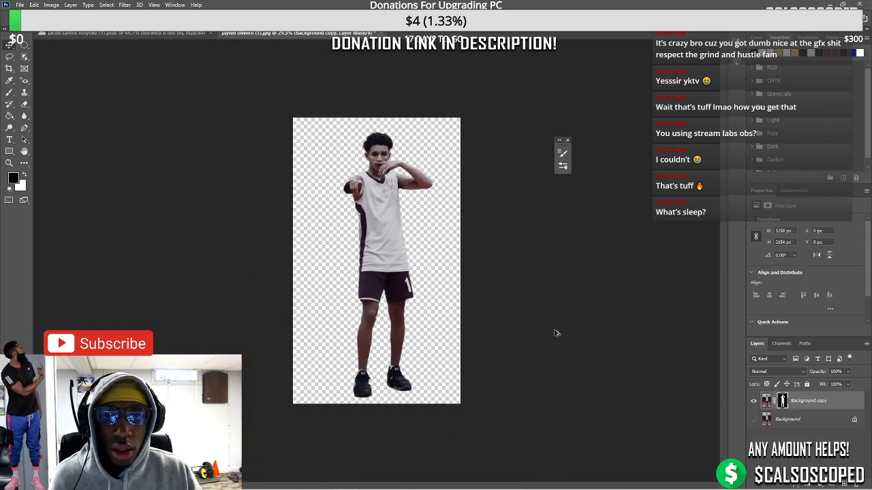
Duplicate the masked cut-out into Background copy 2 and apply its layer mask
key("ctrl+j")
right_click(781, 405)
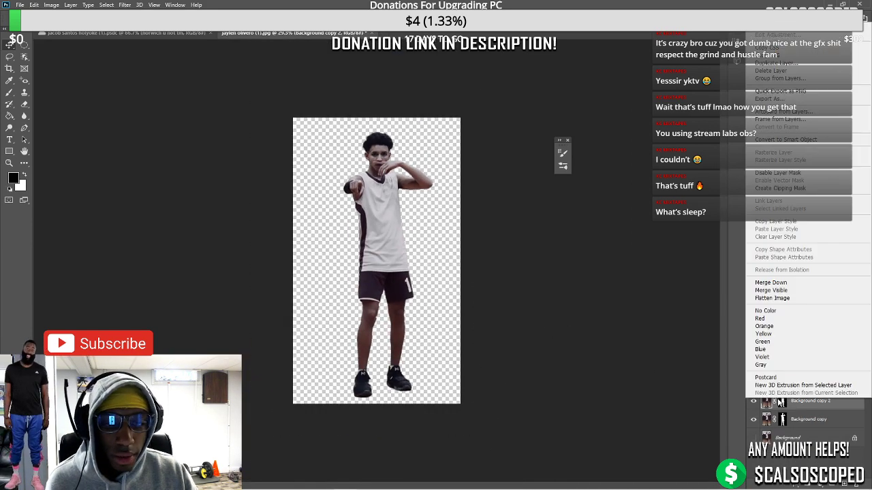
key("Escape")
left_click(782, 402)
right_click(782, 402)
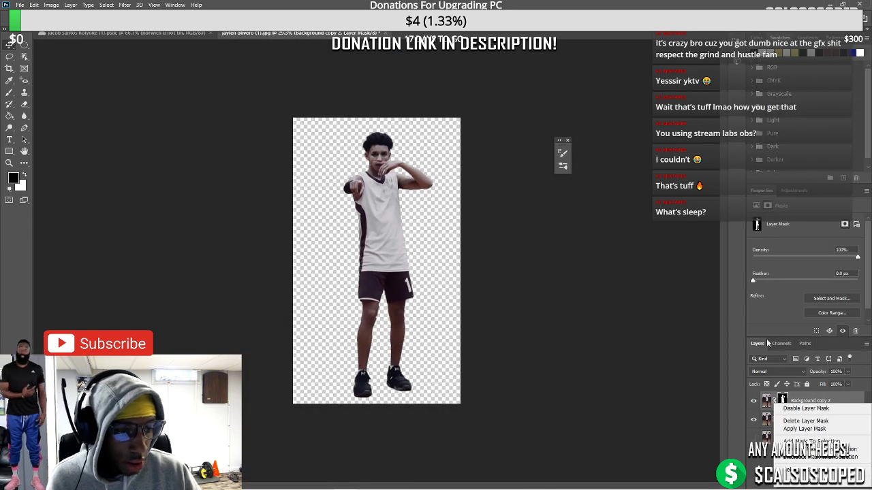
left_click(806, 429)
Cancel the Open dialog without opening a file and return to the Google Images results
left_click(19, 5)
left_click(34, 35)
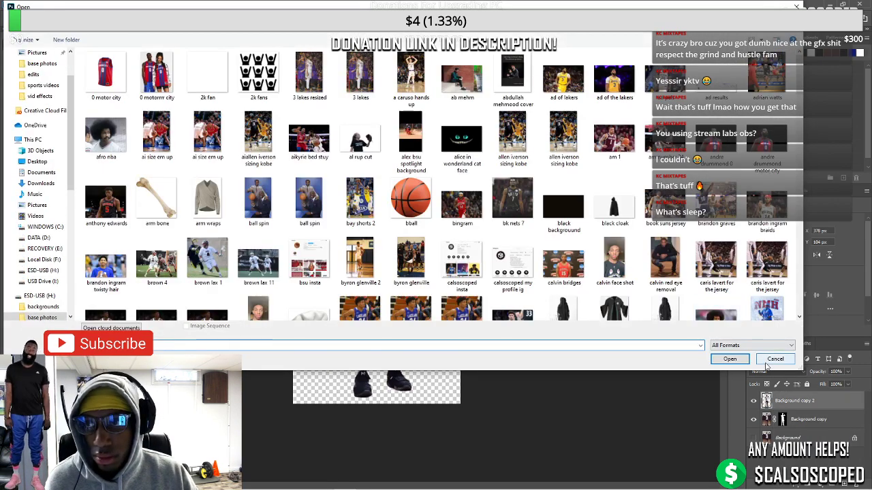
left_click(776, 361)
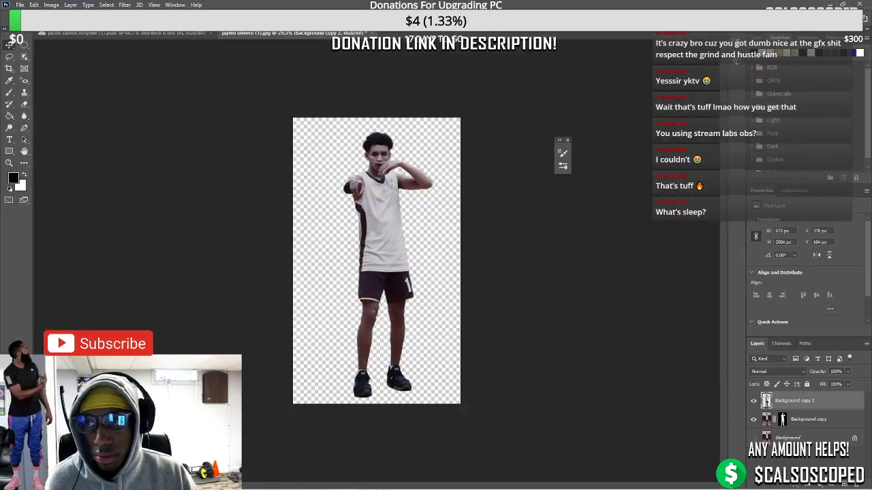
left_click(367, 481)
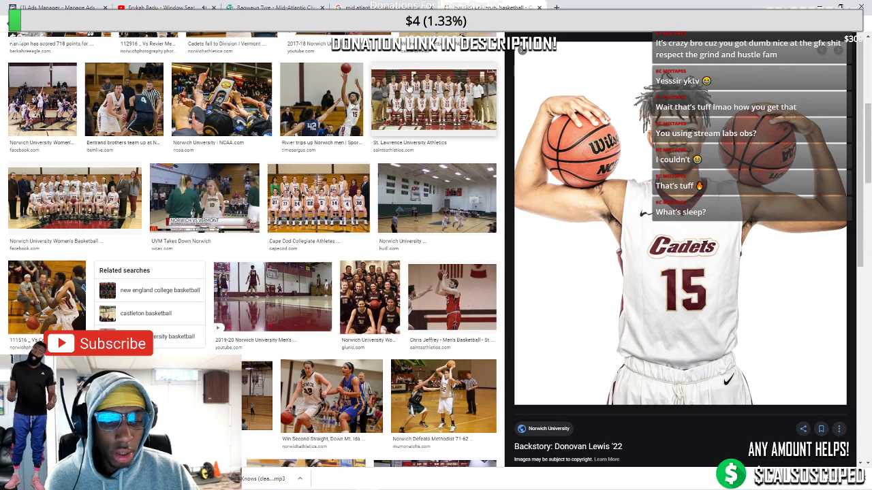
Save the Rivier trips up Norwich men photo as 'norwich cadets hooper 2'
left_click(354, 102)
right_click(747, 229)
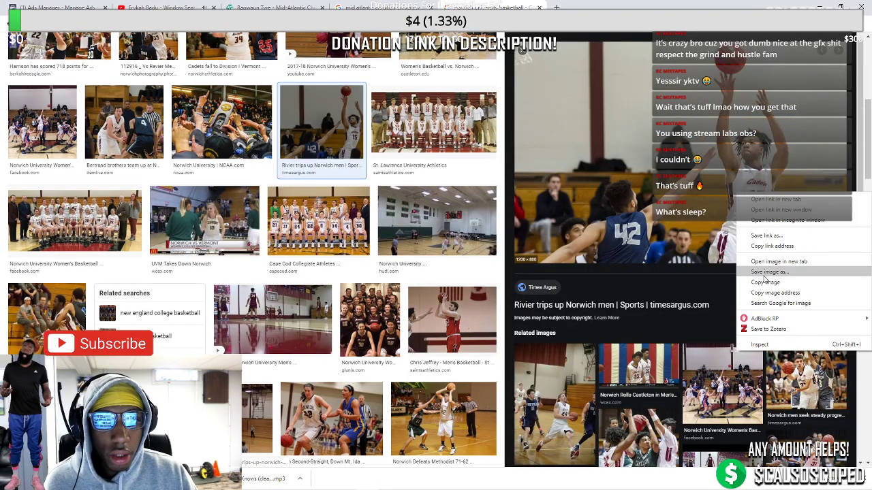
left_click(763, 279)
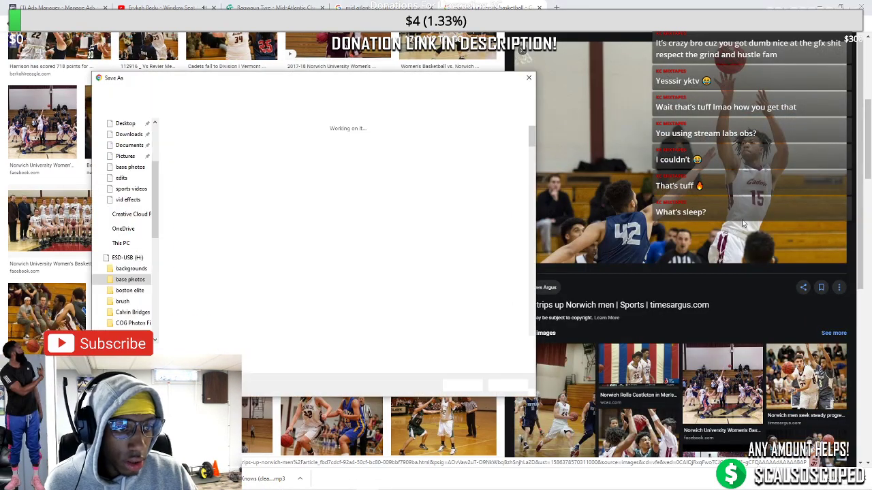
type("norwich cadets hooper 2")
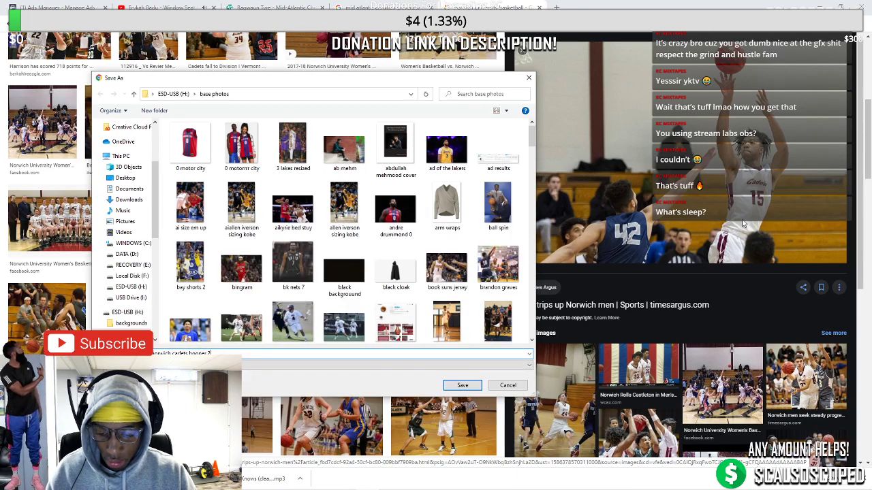
key("Return")
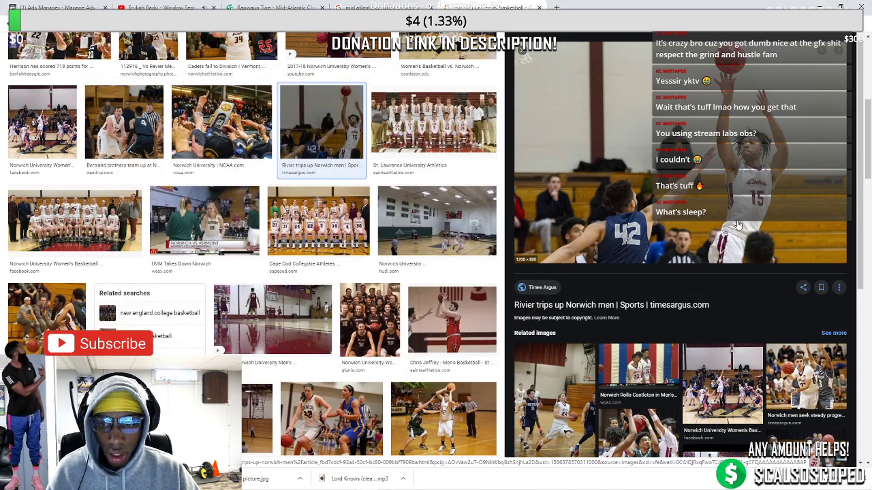
left_click(737, 225)
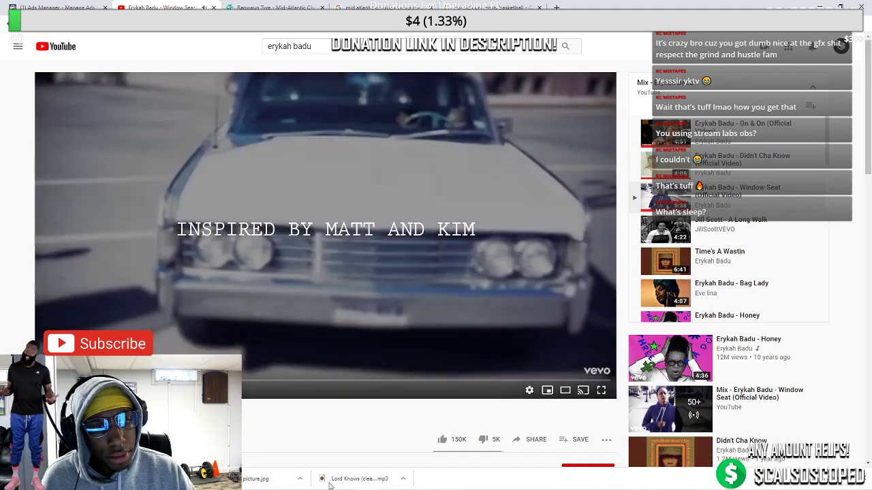
Bring Gigapixel AI forward, showing norwich cadets hooper.jpg finished at 3000 x 3278
mouse_move(336, 486)
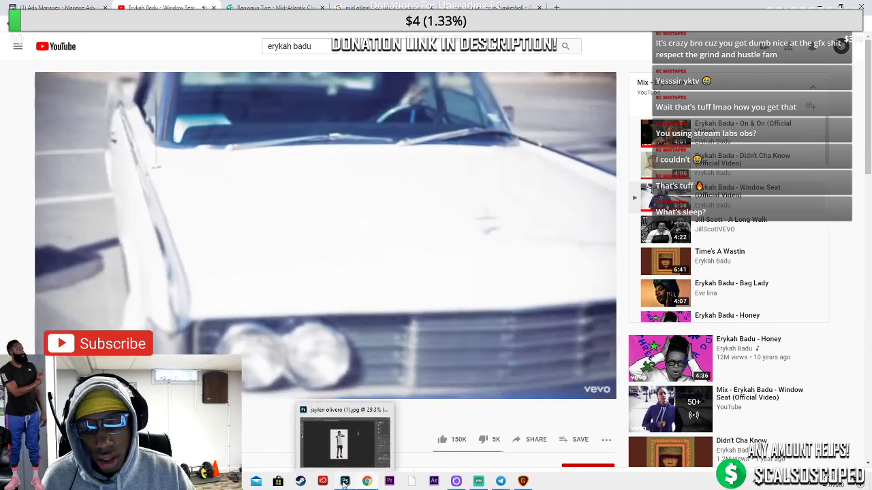
left_click(345, 480)
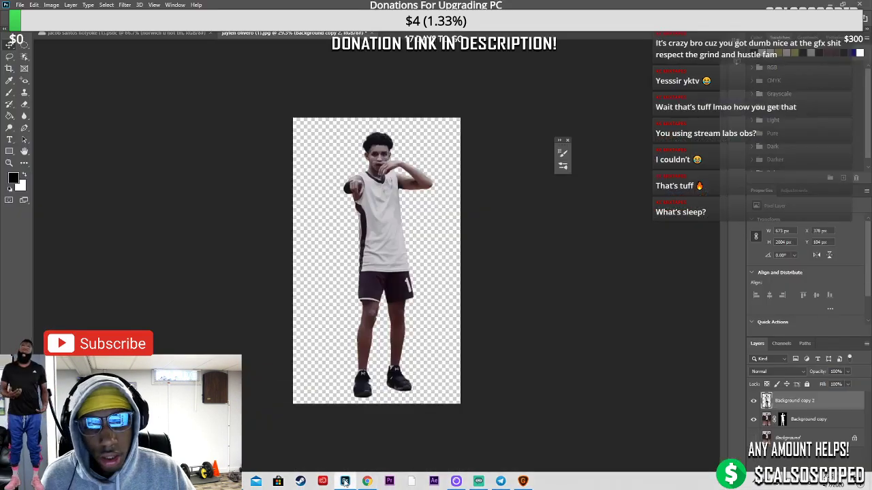
left_click(20, 6)
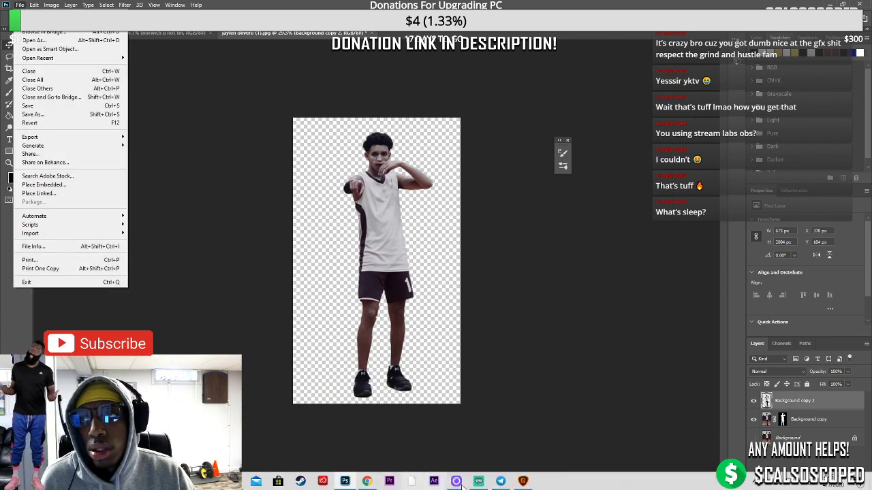
left_click(522, 481)
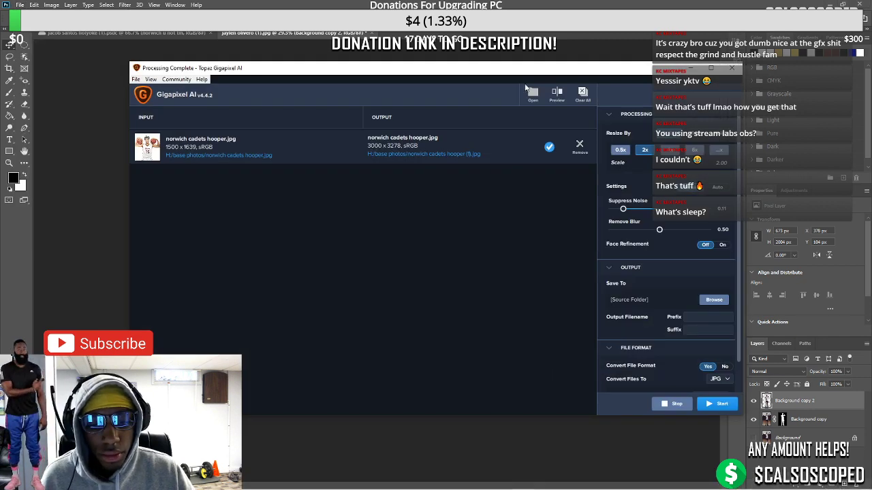
Queue only norwich cadets hooper 2.jpg and start its 2x upscale to 2400 x 1600
left_click(532, 94)
type("no")
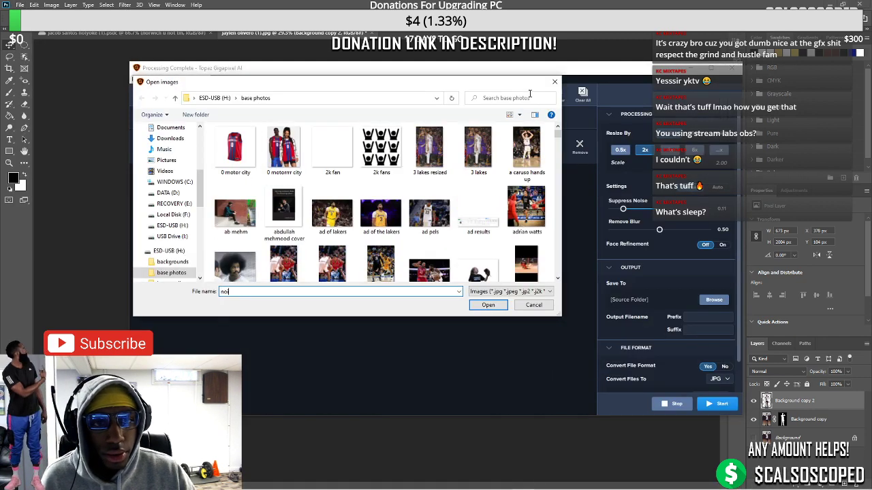
type("rwich")
key("Down")
key("Down")
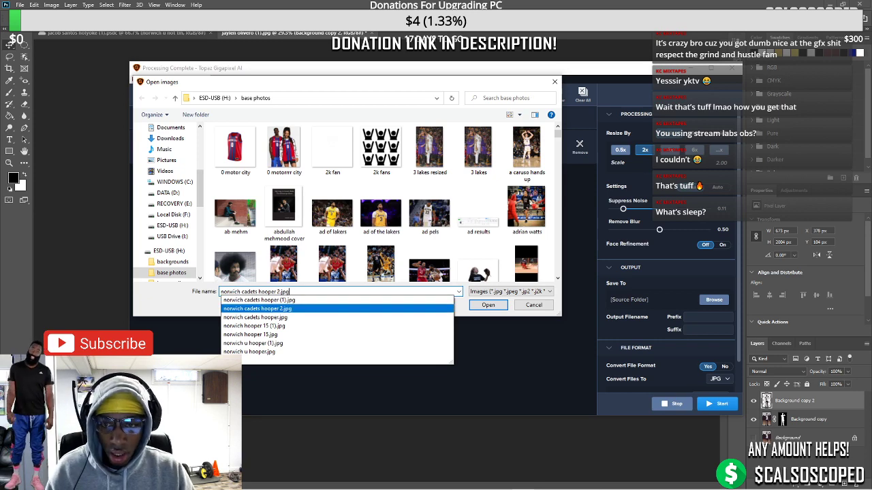
key("Return")
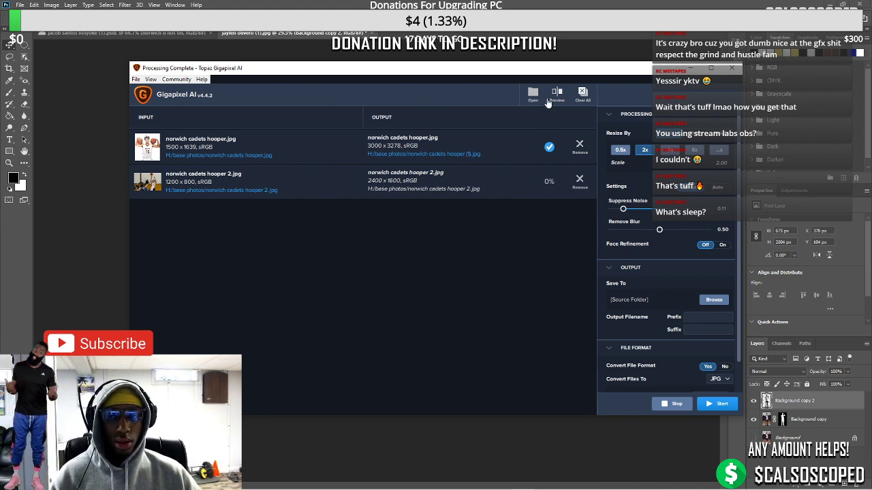
left_click(579, 148)
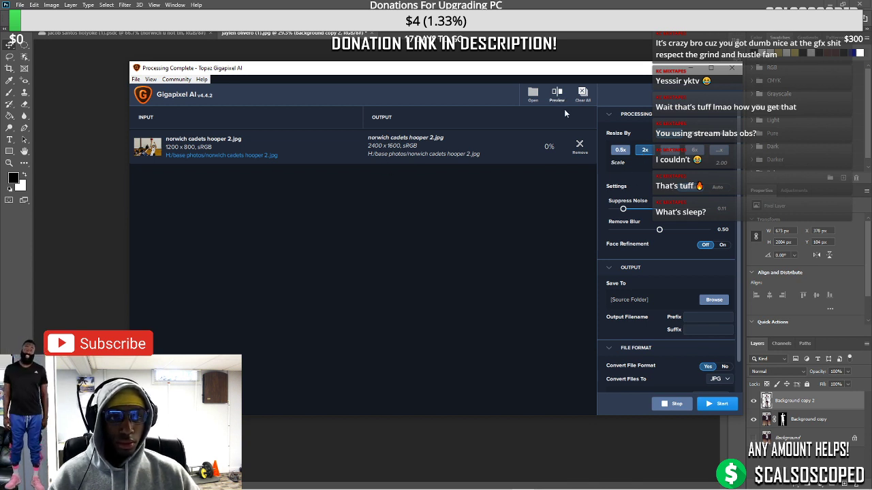
left_click(708, 404)
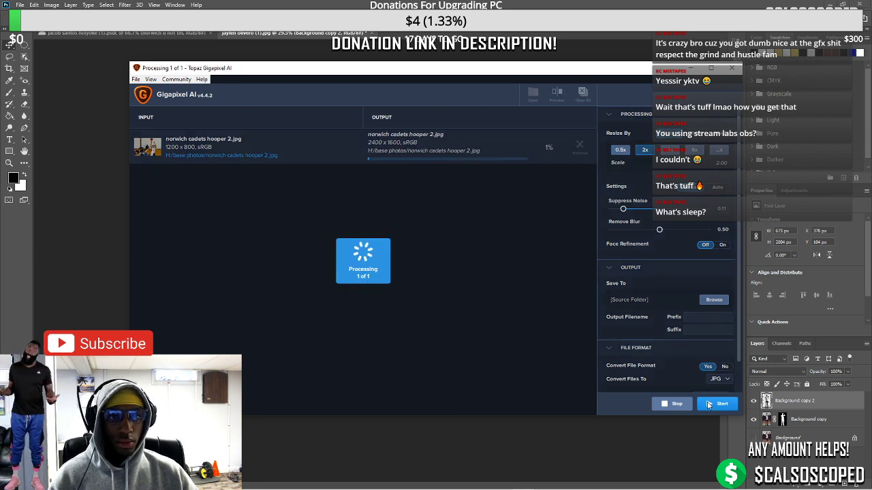
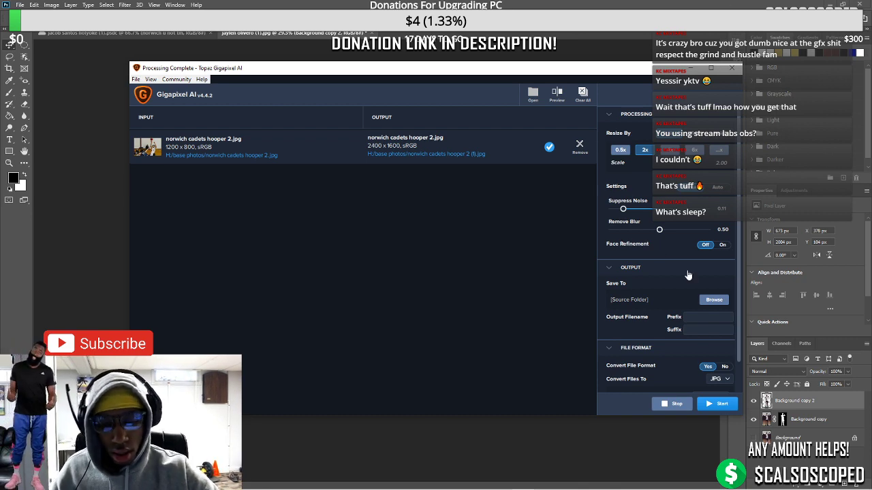
Switch between Gigapixel and Photoshop, opening and then cancelling Photoshop's Open dialog
left_click(690, 68)
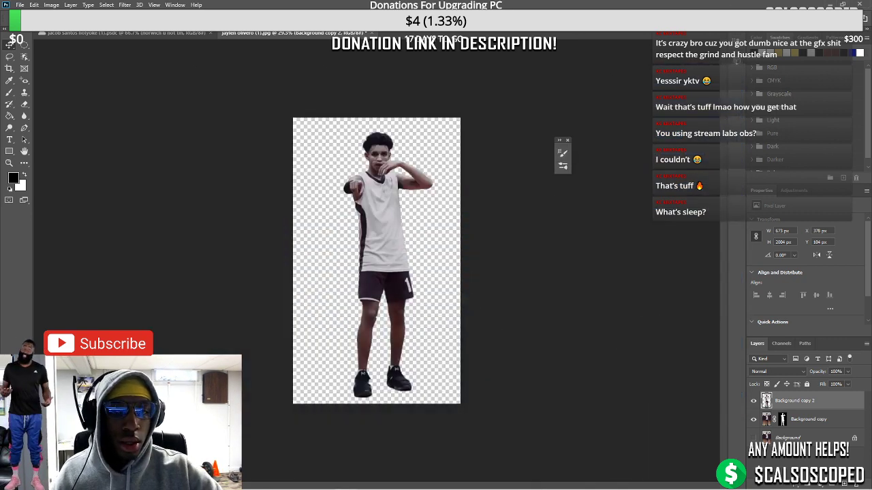
left_click(19, 4)
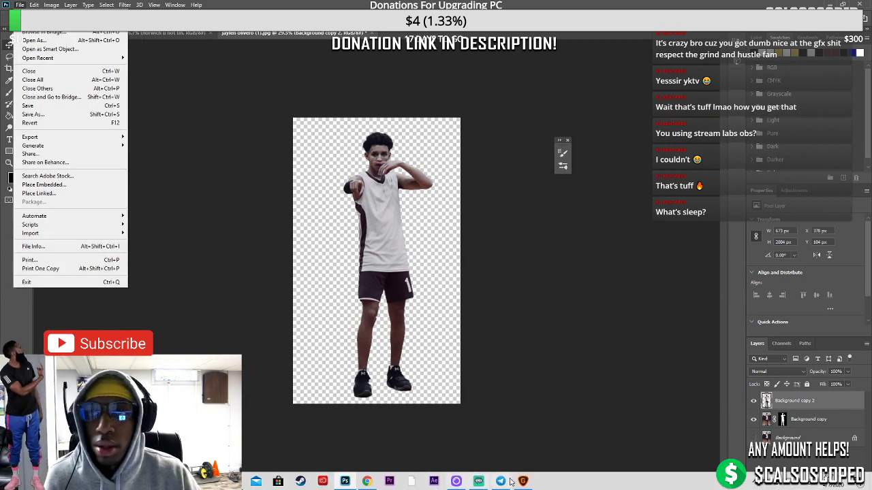
left_click(522, 482)
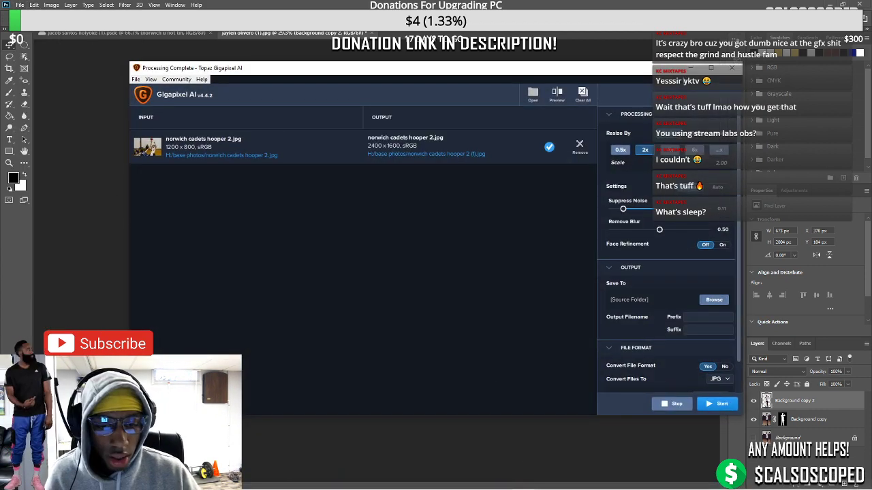
left_click(689, 67)
left_click(20, 5)
left_click(20, 4)
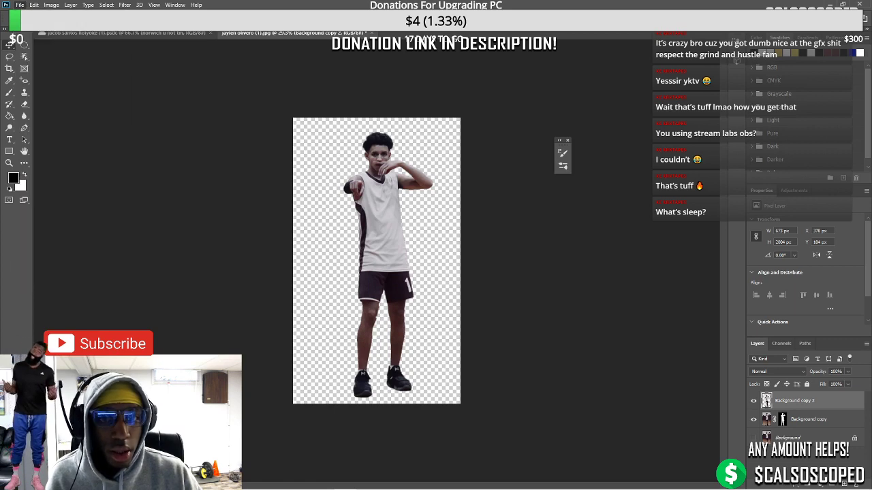
key("ctrl+o")
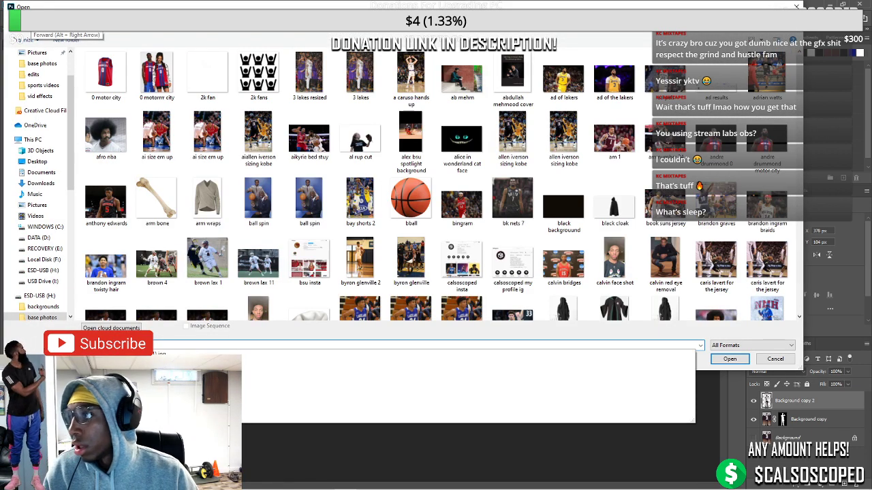
type("ps")
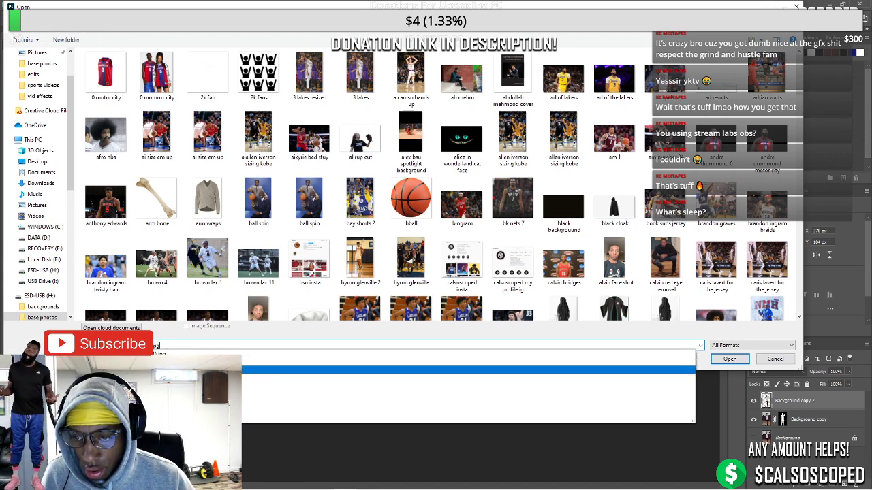
left_click(775, 359)
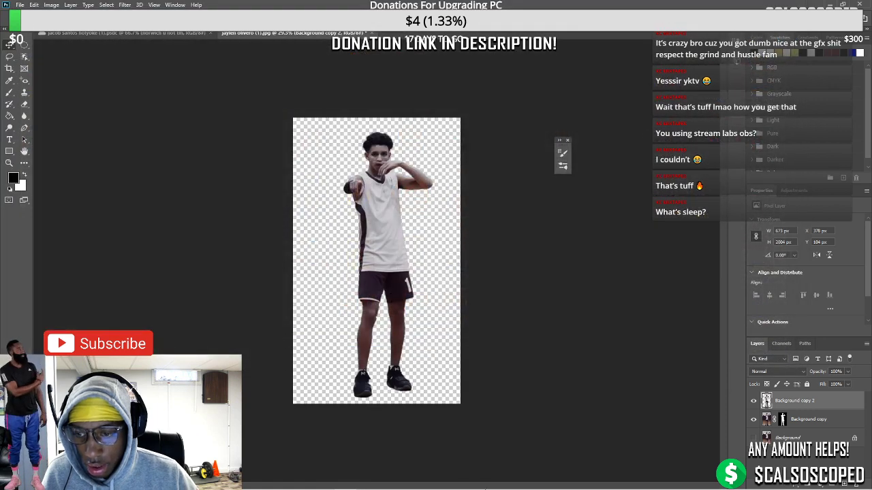
Run Gigapixel's 2x upscale of norwich cadets hooper 2.jpg to 2400 × 1600
left_click(522, 481)
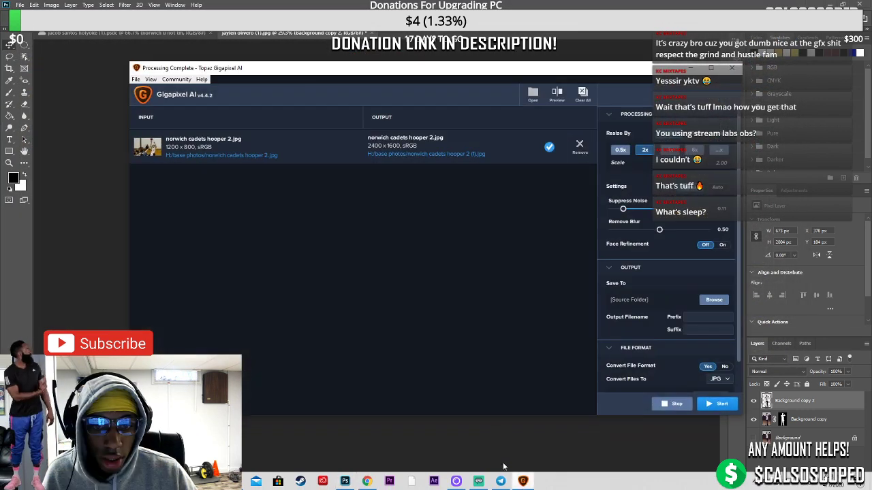
left_click(720, 404)
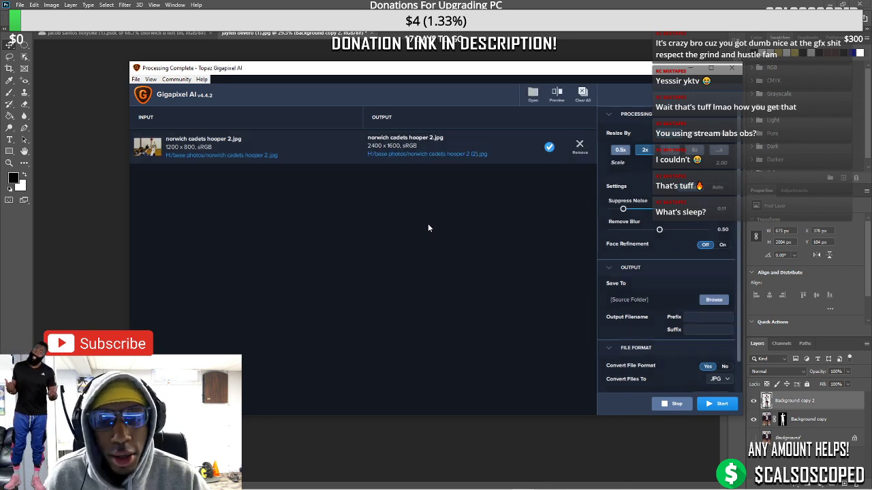
left_click(690, 67)
Open the upscaled Gigapixel JPG of the Cadets #15 player as a new Photoshop document
left_click(20, 5)
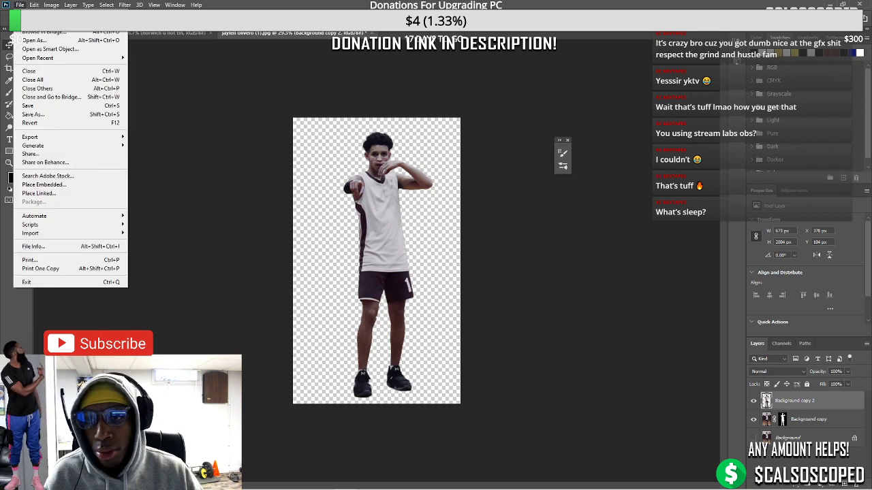
left_click(20, 4)
key("ctrl+o")
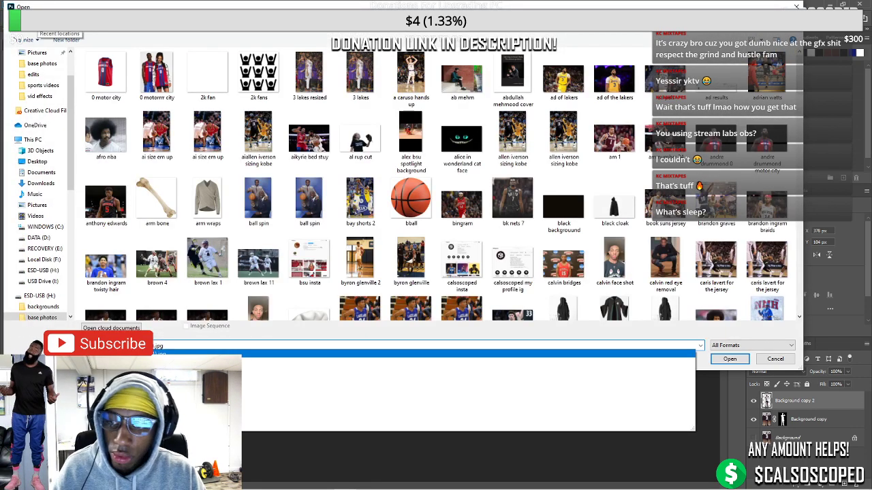
key("Escape")
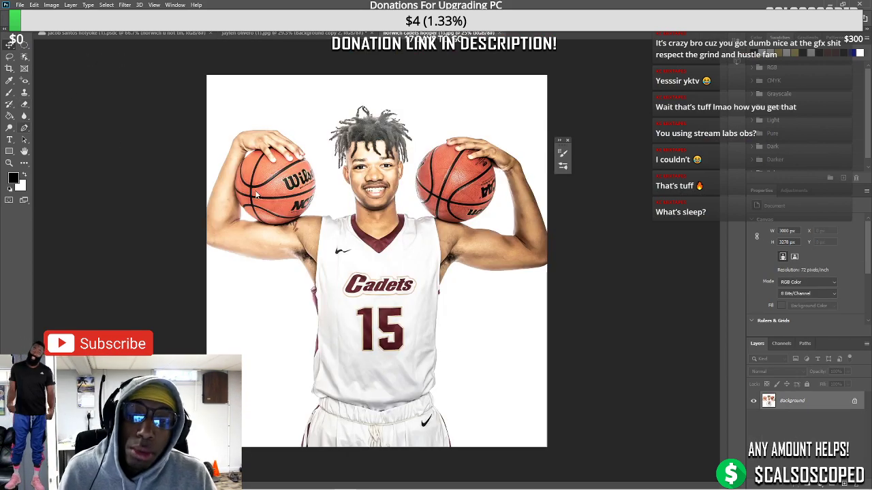
right_click(23, 128)
Start the pen path up the jersey's left edge and along the shoulder top
scroll(299, 269, "up", 3)
left_click(286, 260)
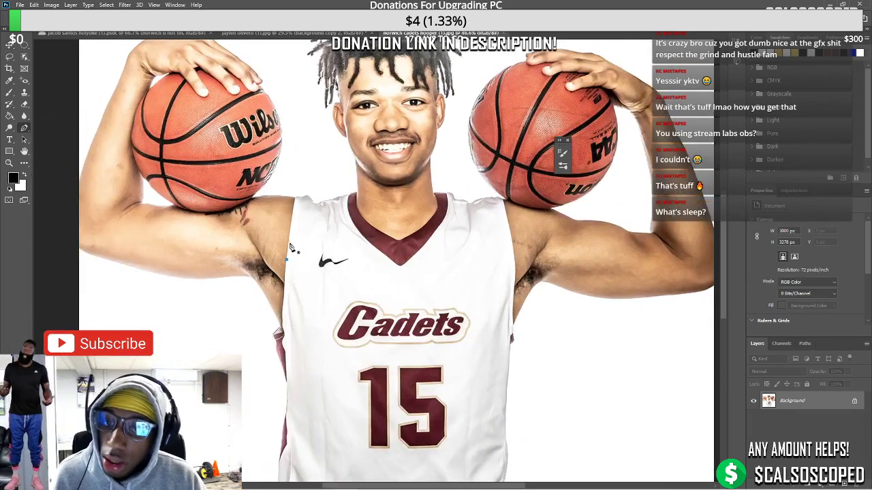
left_click(290, 229)
left_click(294, 208)
scroll(294, 201, "up", 4)
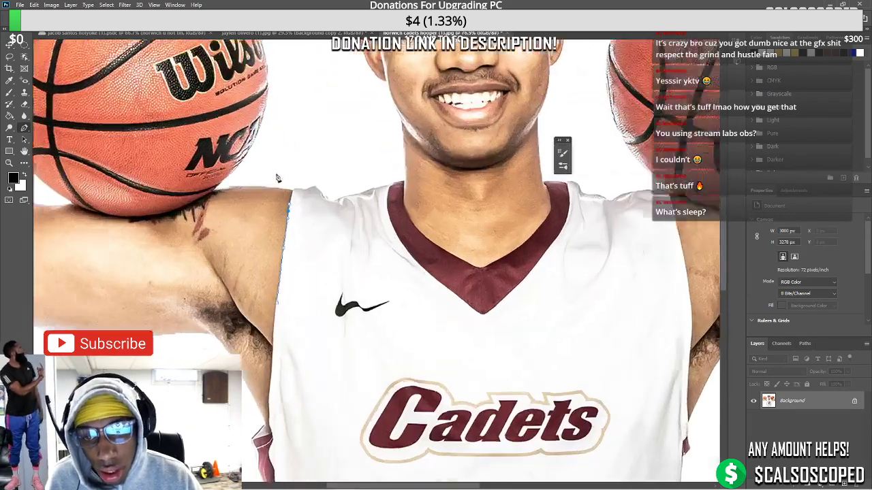
left_click(313, 191)
left_click(323, 187)
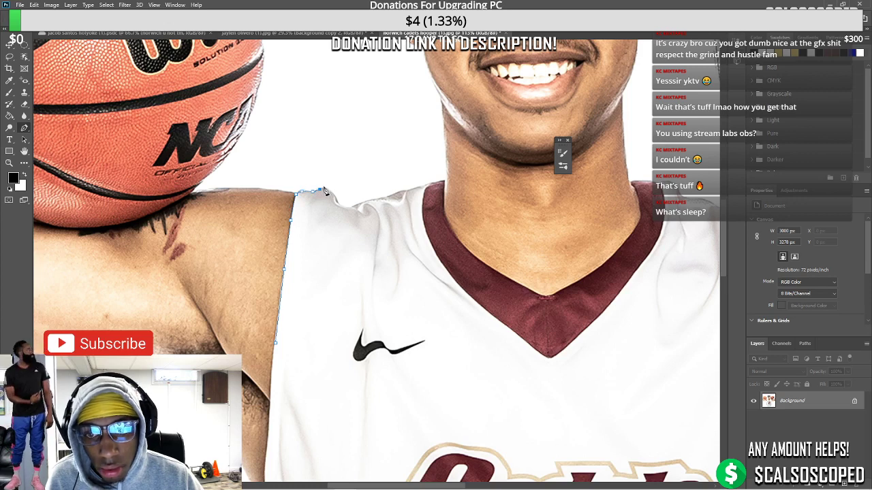
left_click(329, 189)
left_click(333, 194)
left_click(346, 205)
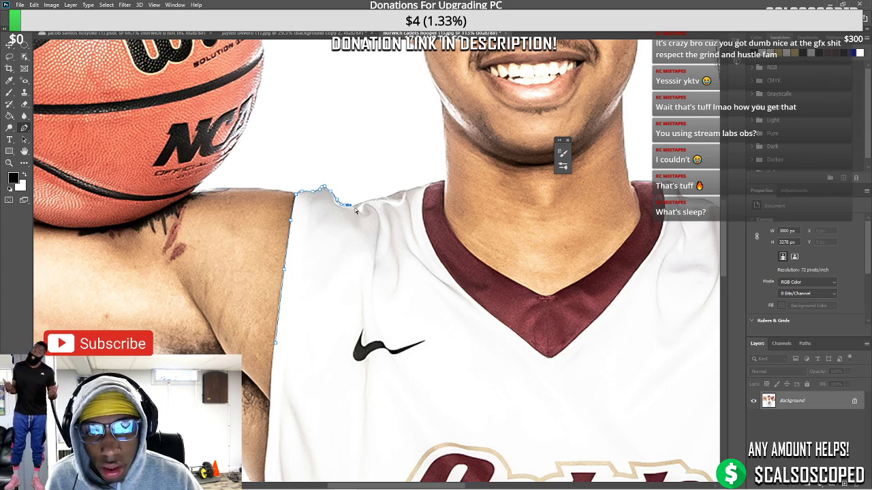
left_click(357, 205)
left_click(365, 204)
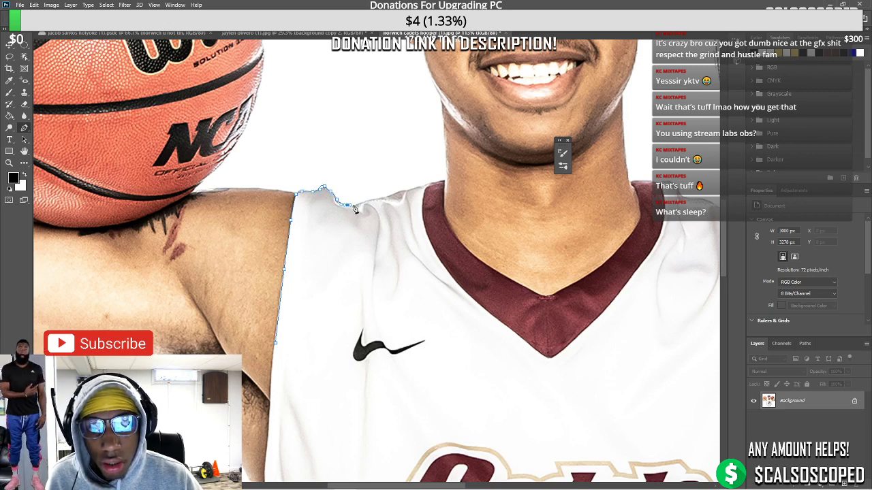
Extend the path along the shoulder to where it meets the collar
left_click(378, 199)
left_click(389, 197)
left_click(398, 194)
left_click(408, 191)
left_click(419, 186)
left_click(429, 184)
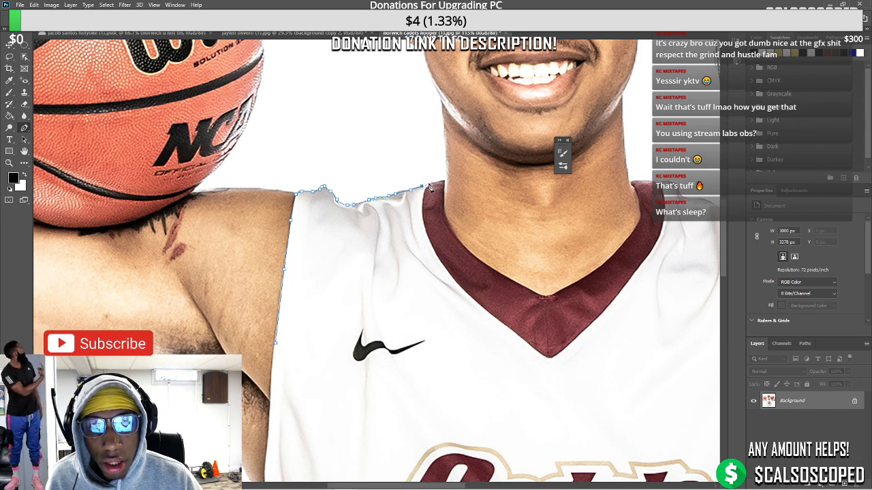
left_click(441, 182)
left_click(445, 182)
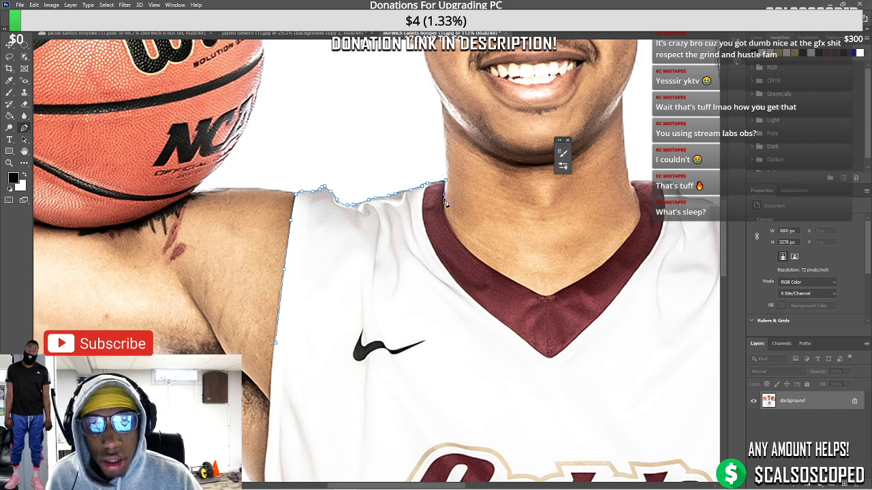
Trace the path down the collar's inner edge to the bottom of the V-neck
left_click(456, 237)
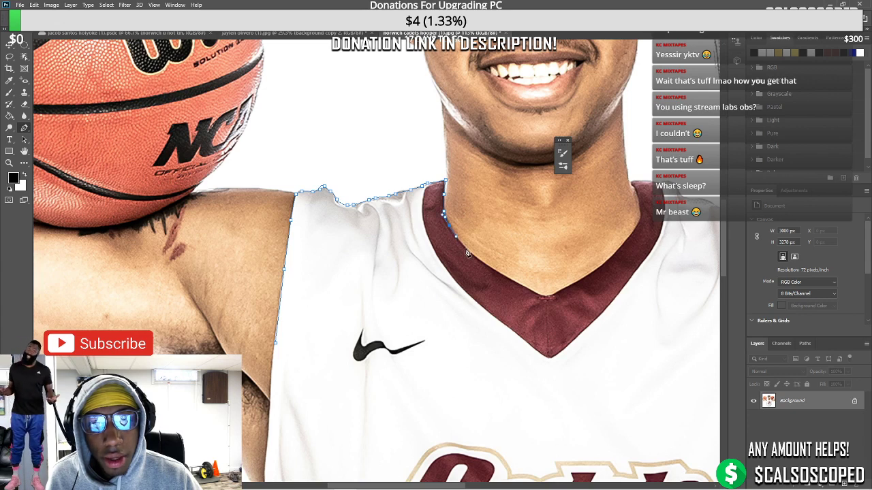
left_click(465, 246)
left_click(473, 256)
left_click(489, 267)
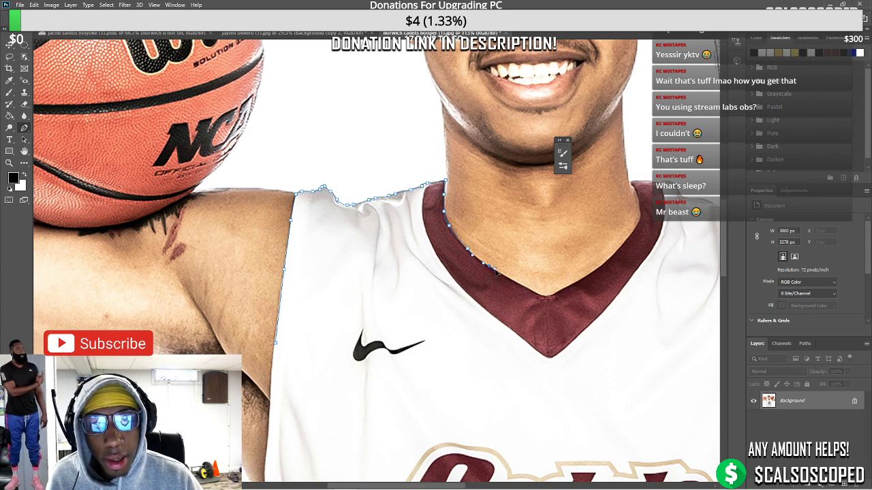
left_click(502, 275)
left_click(522, 288)
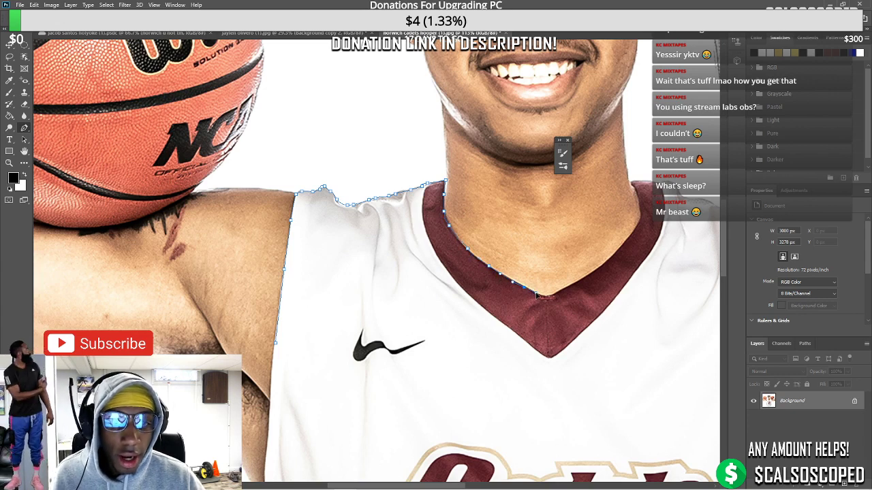
left_click(542, 297)
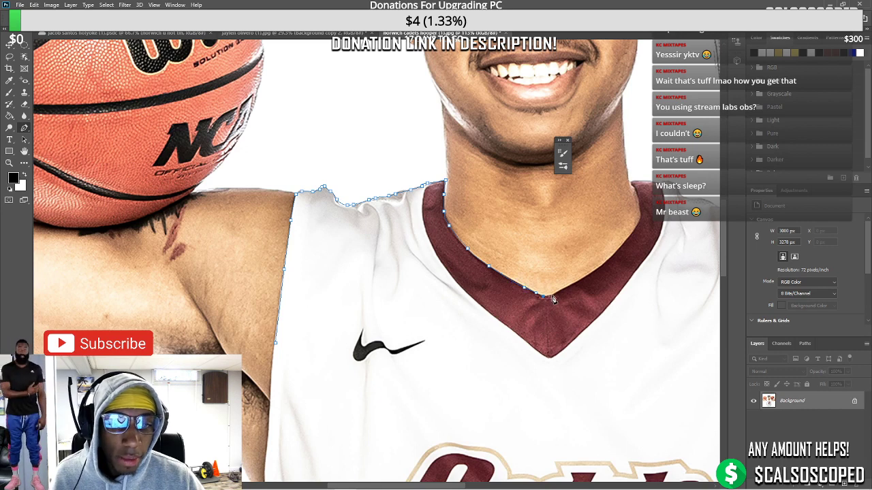
Trace up the collar's right side, ending with a curve at its top
left_click(584, 278)
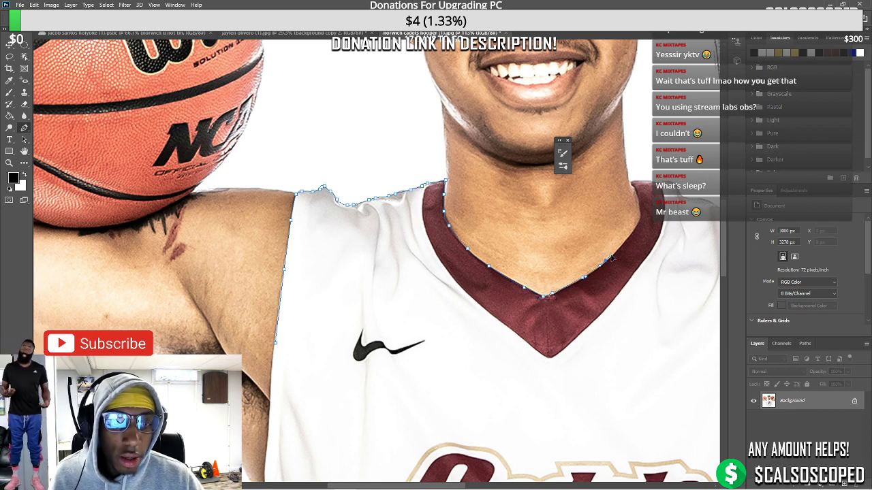
left_click(605, 261)
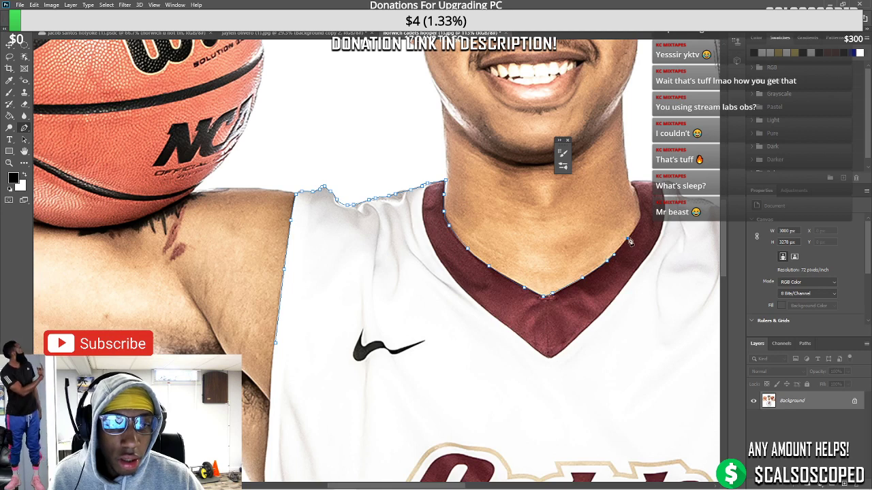
left_click(628, 239)
left_click(642, 216)
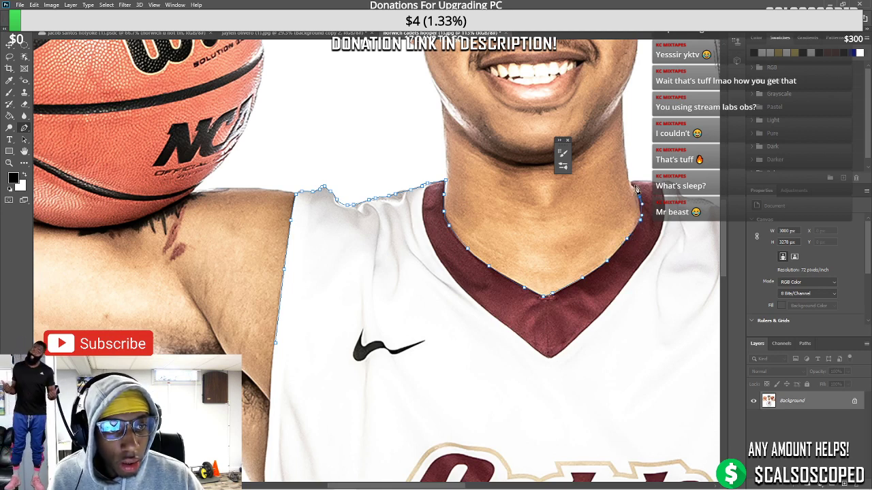
left_click(632, 181)
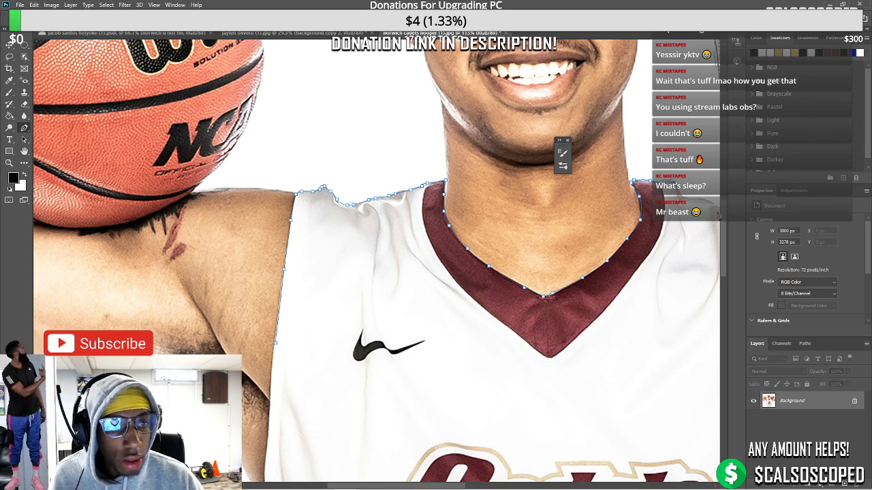
scroll(719, 216, "up", 2)
Extend the outline over the right shoulder and down beside the arm toward the armpit
left_click_drag(447, 485, 494, 486)
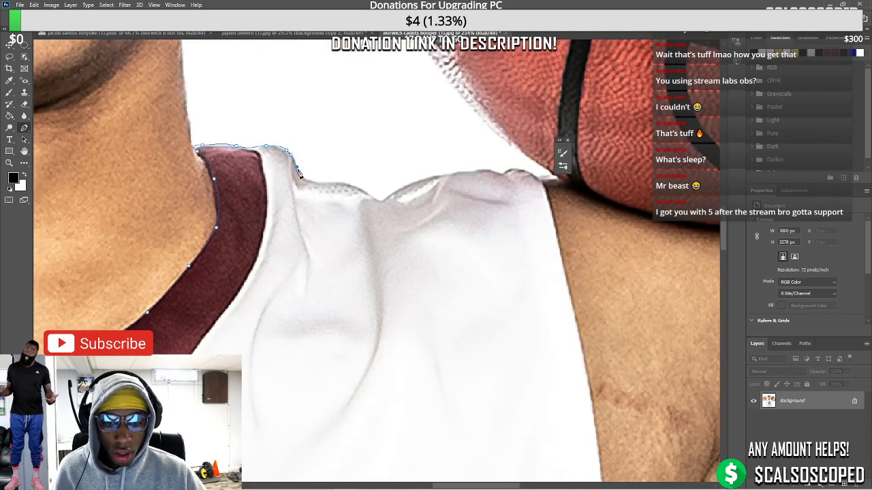
left_click(307, 179)
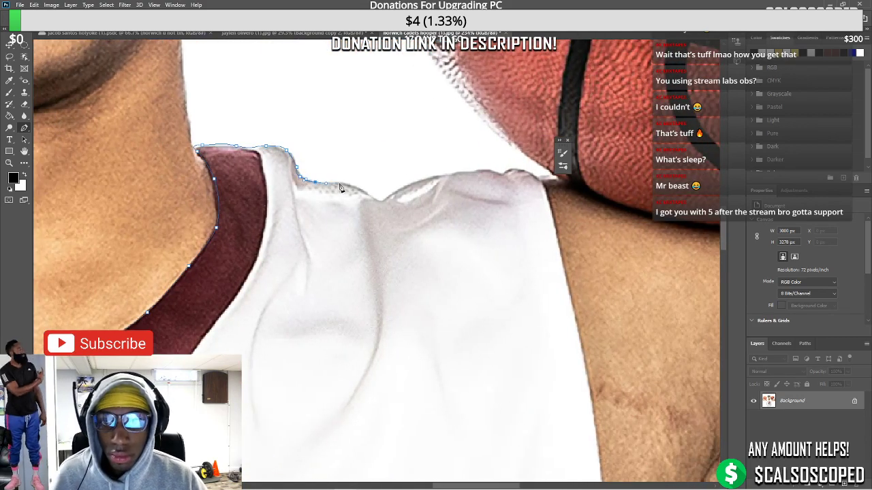
mouse_move(340, 187)
left_mouse_down()
mouse_move(379, 198)
mouse_move(460, 174)
mouse_move(541, 179)
mouse_move(567, 226)
mouse_move(574, 310)
mouse_move(582, 303)
mouse_move(594, 344)
mouse_move(597, 315)
left_mouse_up()
key("ctrl+minus")
scroll(594, 344, "down", 2)
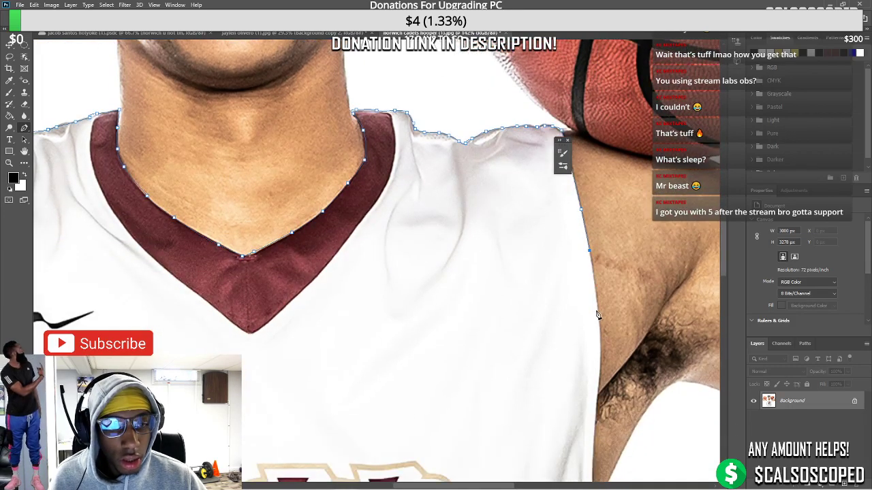
left_click(597, 309)
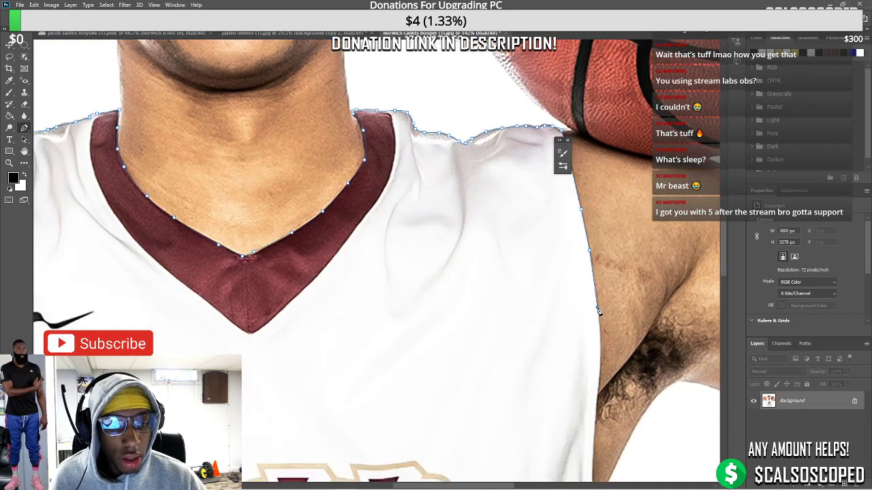
left_click(599, 371)
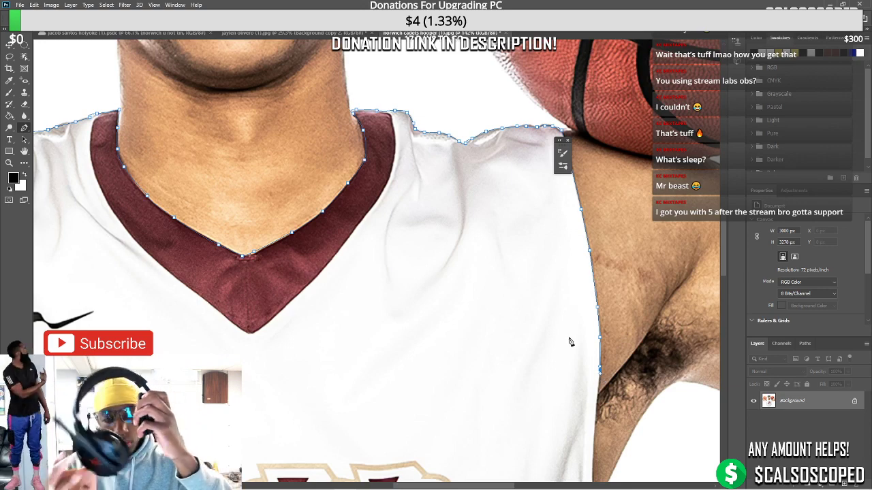
scroll(570, 340, "down", 1)
left_click_drag(725, 245, 723, 280)
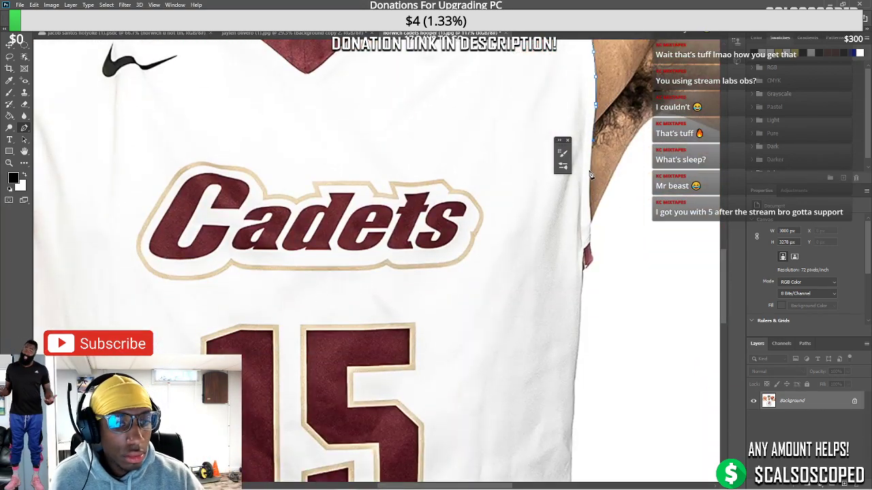
Trace the jersey's right edge past the Cadets lettering and beside the number 15
left_click(590, 173)
left_click(589, 199)
left_click(590, 219)
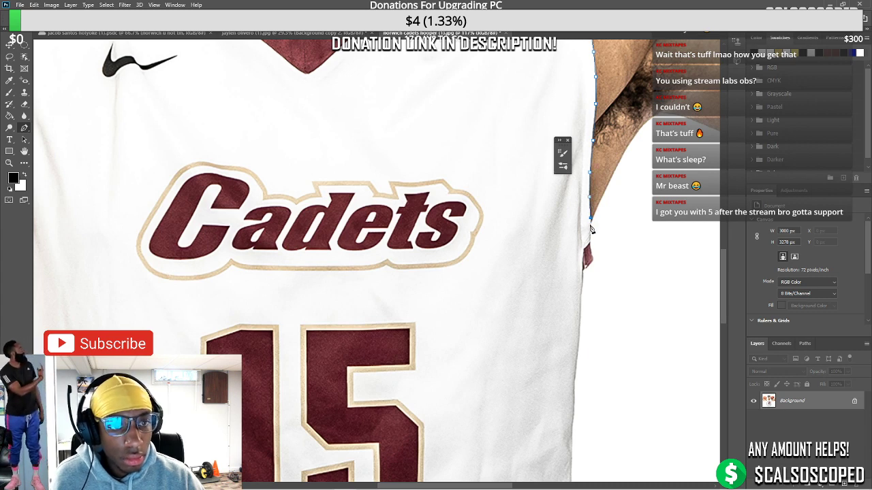
left_click(590, 235)
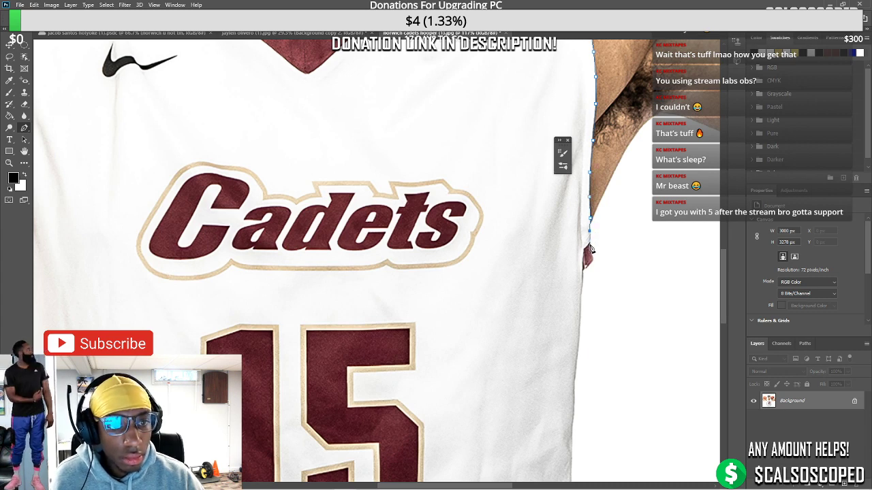
left_click(584, 274)
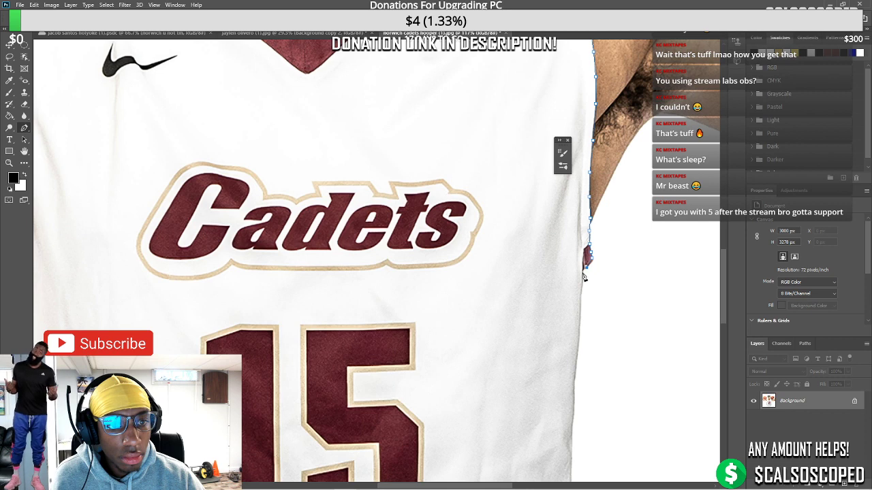
scroll(580, 316, "down", 3)
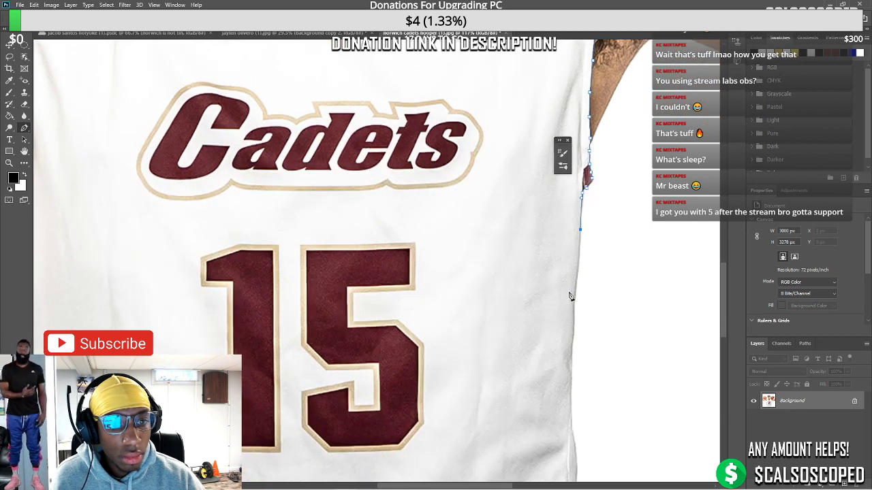
left_click(574, 293)
left_click(574, 323)
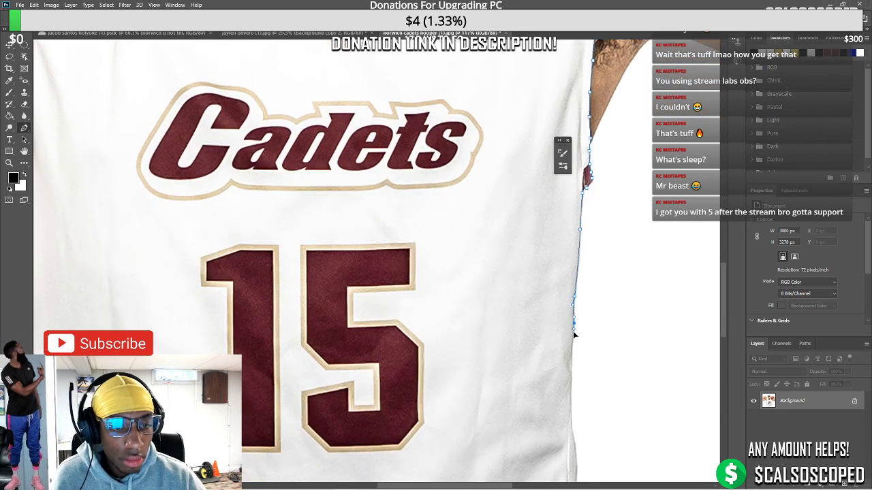
left_click(572, 348)
left_click(571, 358)
Continue the outline below the 15 toward the hem, then switch to the other cutout document
scroll(572, 366, "down", 3)
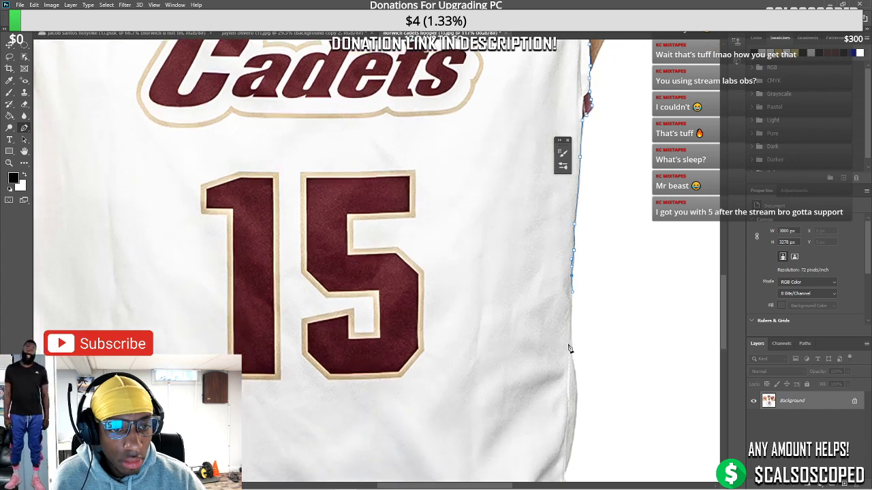
left_click(571, 347)
left_click(575, 373)
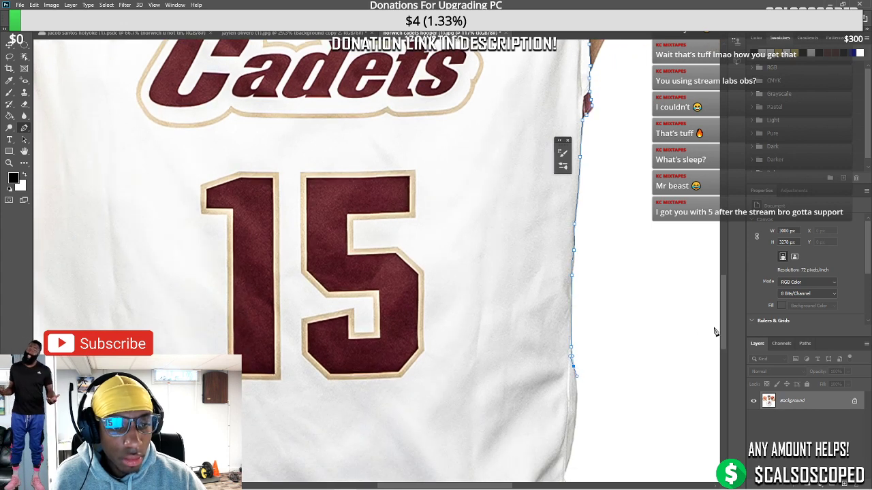
scroll(723, 344, "down", 7)
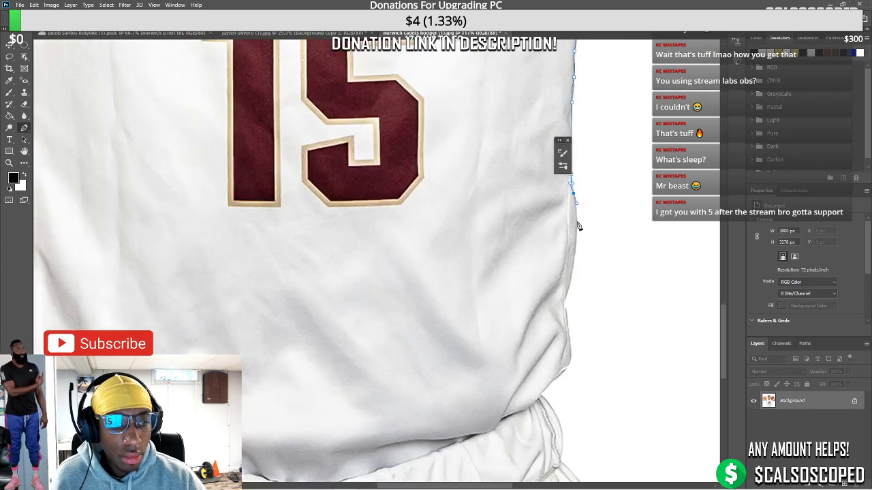
left_click(578, 221)
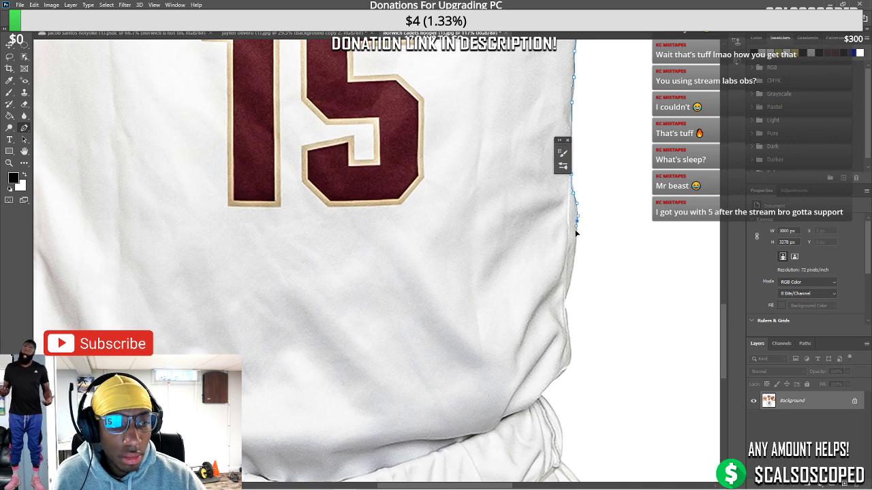
left_click(565, 298)
left_click(565, 317)
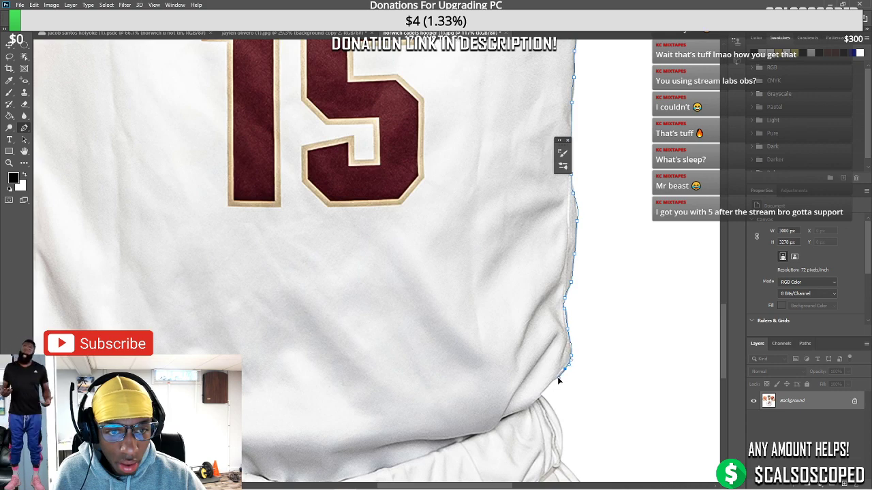
left_click(308, 34)
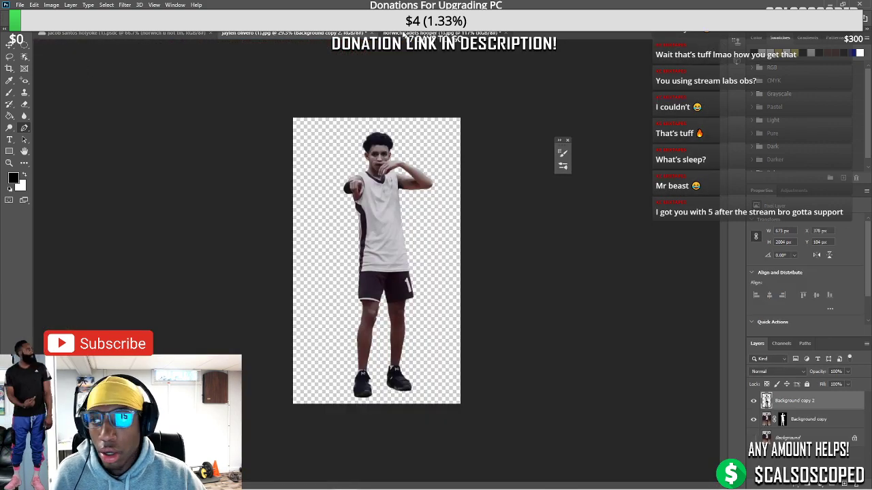
Draw a black Rectangle 1 shape over the cutout figure's head area
left_click(406, 34)
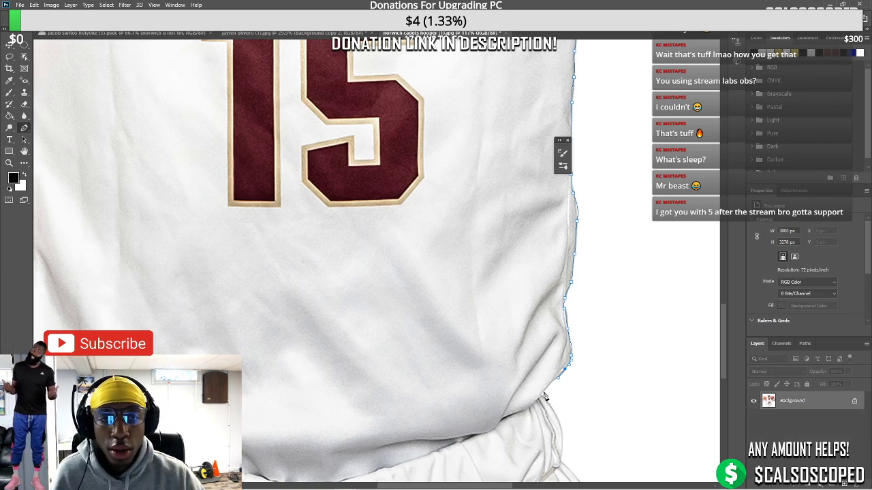
left_click(244, 34)
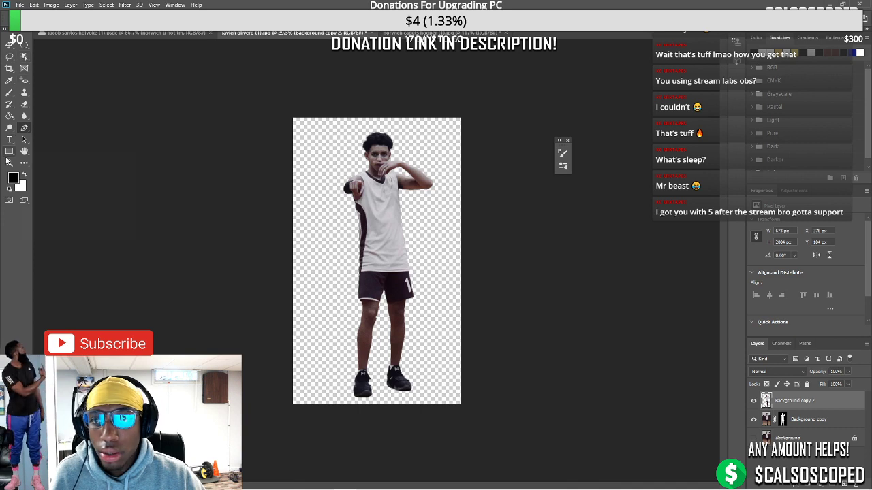
right_click(9, 150)
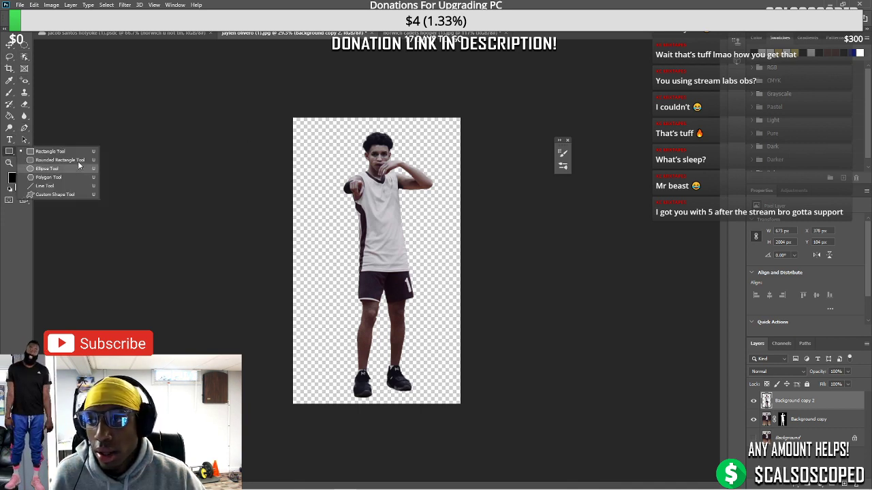
left_click(55, 153)
left_click_drag(300, 119, 426, 177)
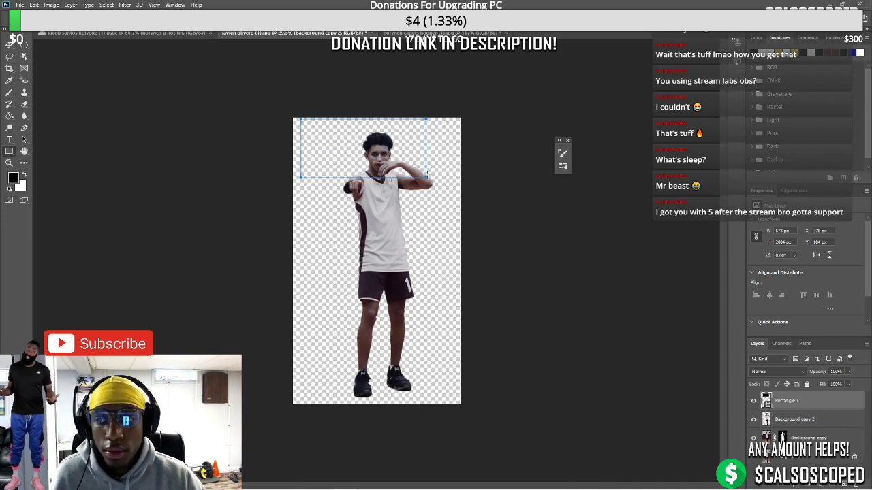
left_click(428, 34)
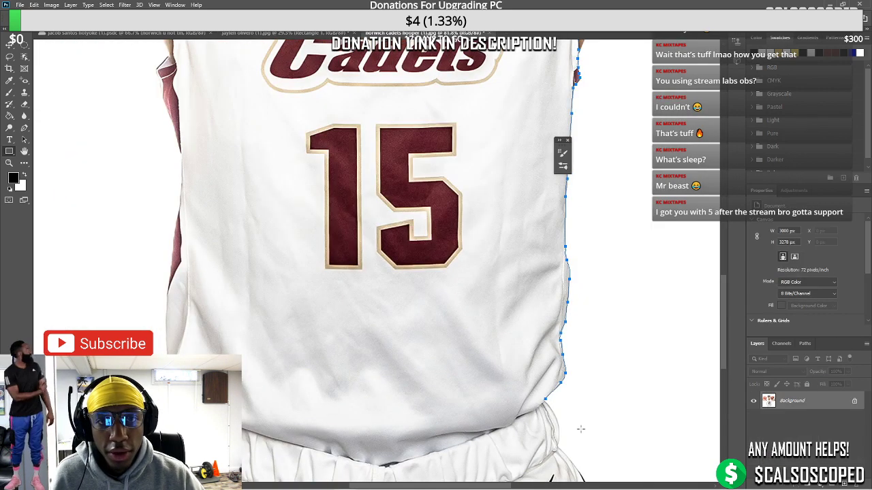
Resume the pen outline past the jersey hem and down the shorts' right side
key("p")
scroll(525, 399, "up", 2)
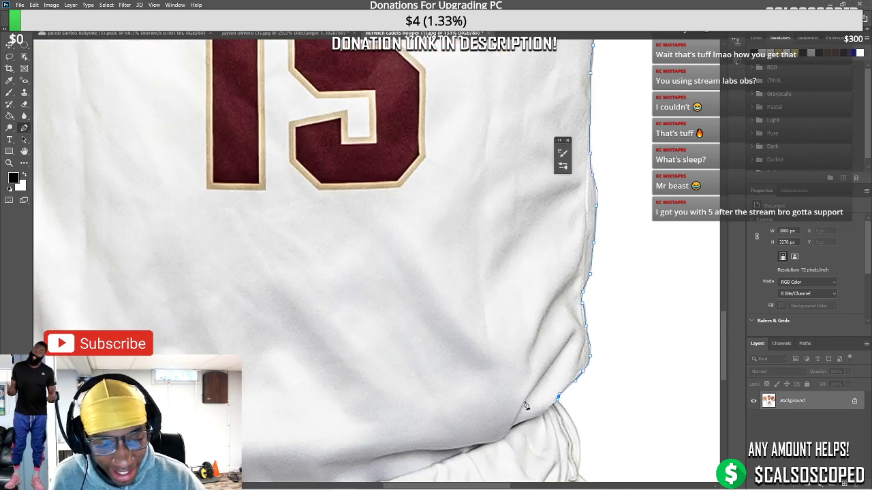
scroll(525, 368, "down", 1)
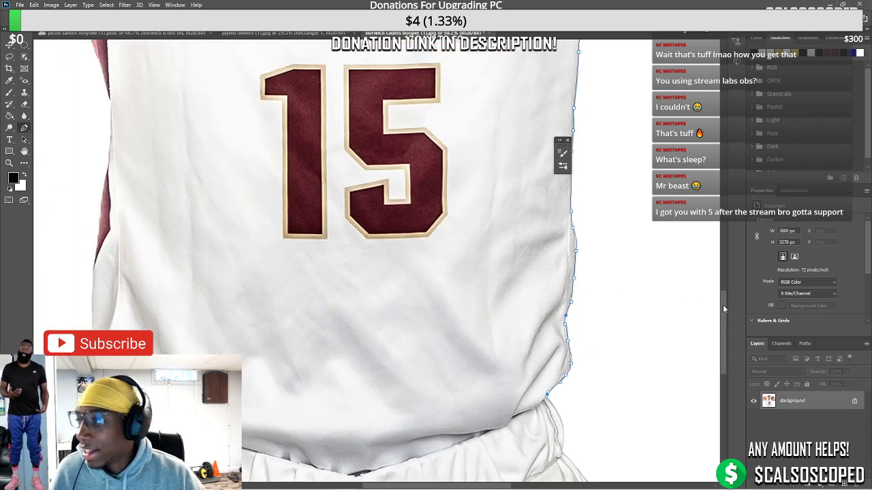
scroll(609, 354, "down", 4)
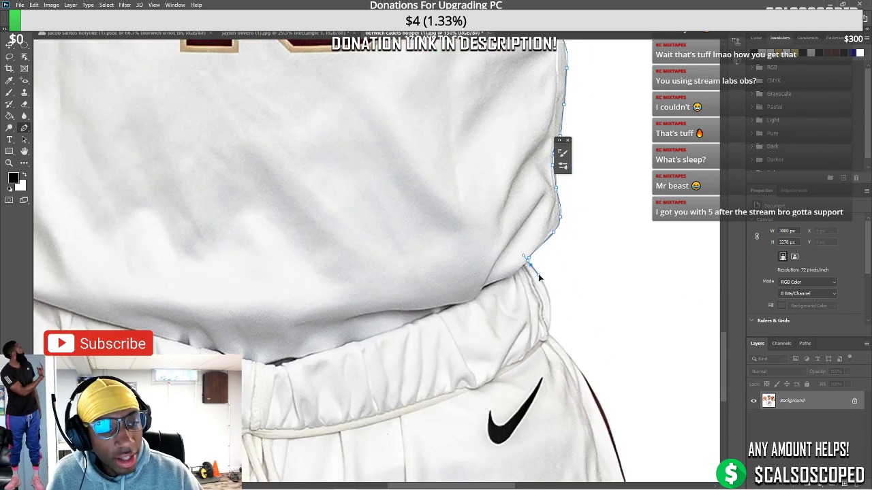
left_click(549, 312)
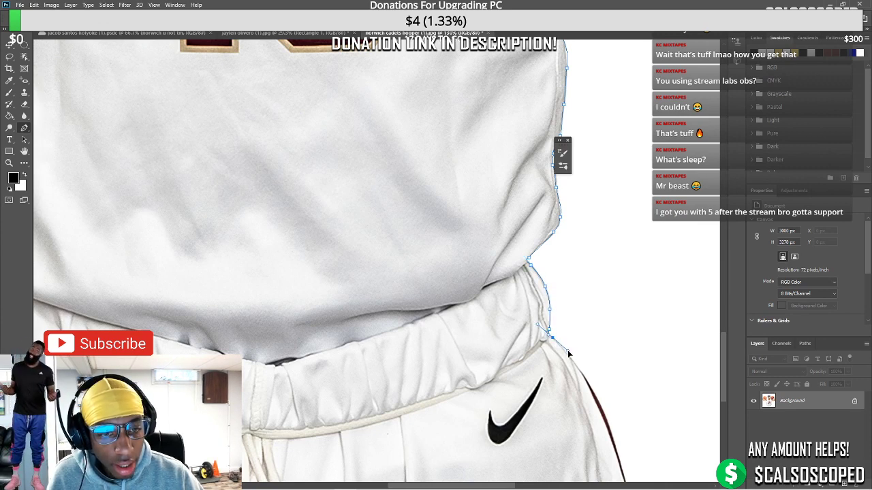
left_click(583, 373)
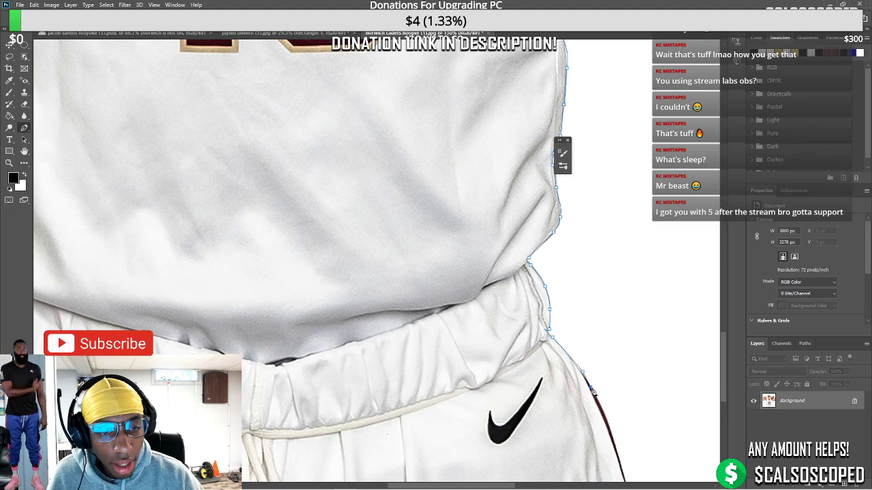
Undo a misplaced curve point and end the outline at the photo's bottom edge
scroll(602, 407, "down", 5)
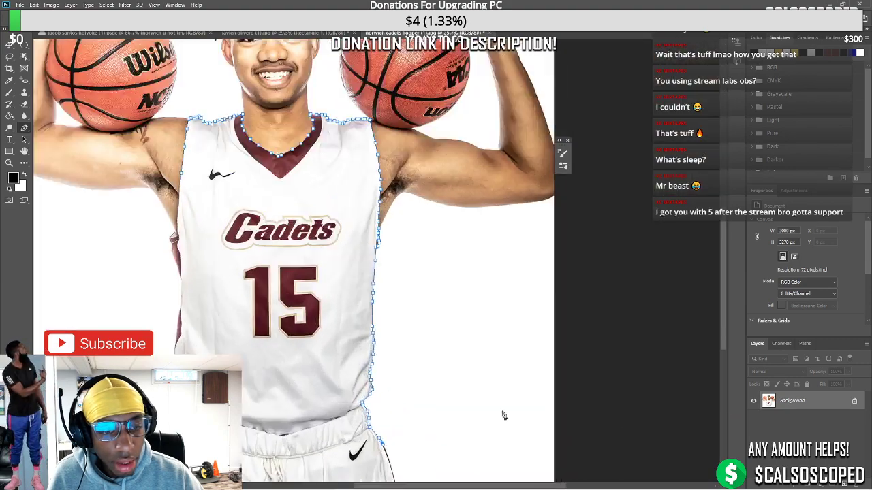
scroll(502, 415, "up", 3)
scroll(402, 398, "down", 3)
scroll(461, 446, "up", 4)
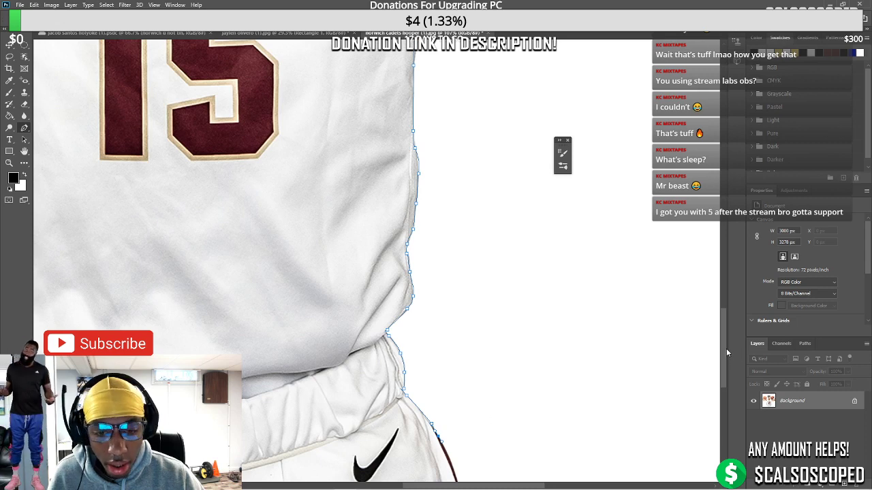
scroll(541, 373, "down", 3)
left_click_drag(480, 368, 479, 407)
key("ctrl+z")
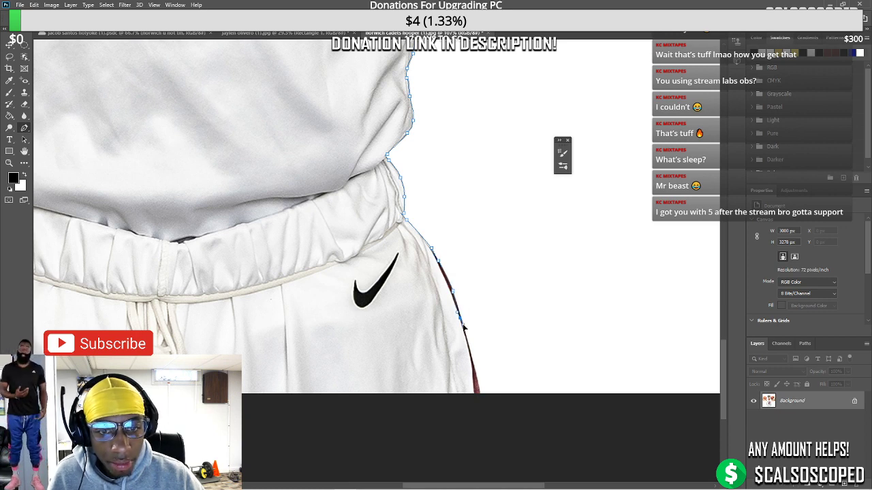
left_click(481, 405)
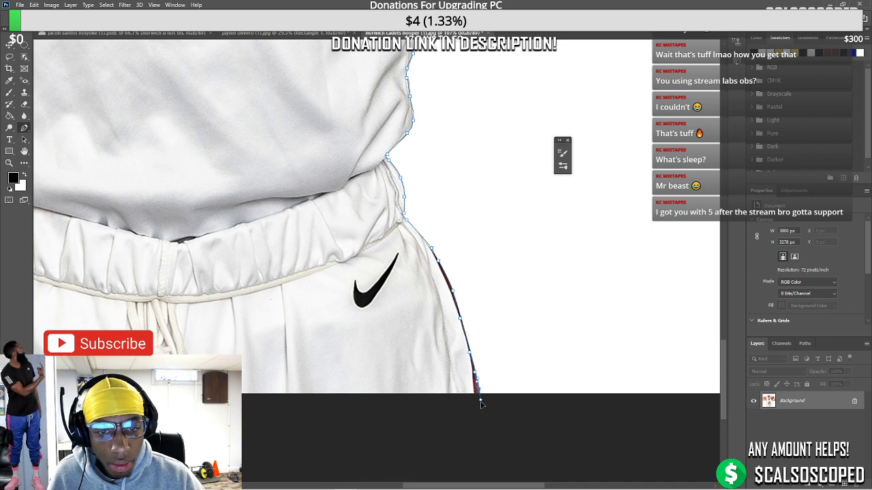
scroll(427, 419, "down", 2)
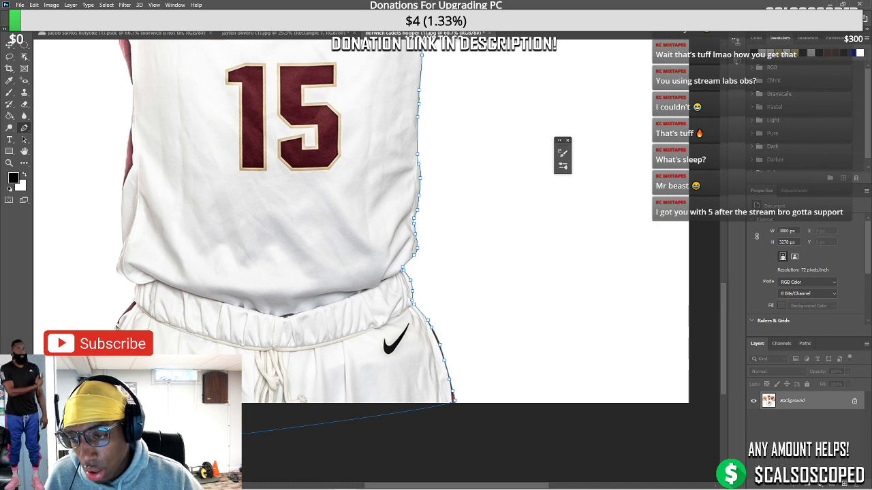
Trace the waistband's left edge and continue the outline up the jersey's left side
left_click(126, 313)
left_click(134, 305)
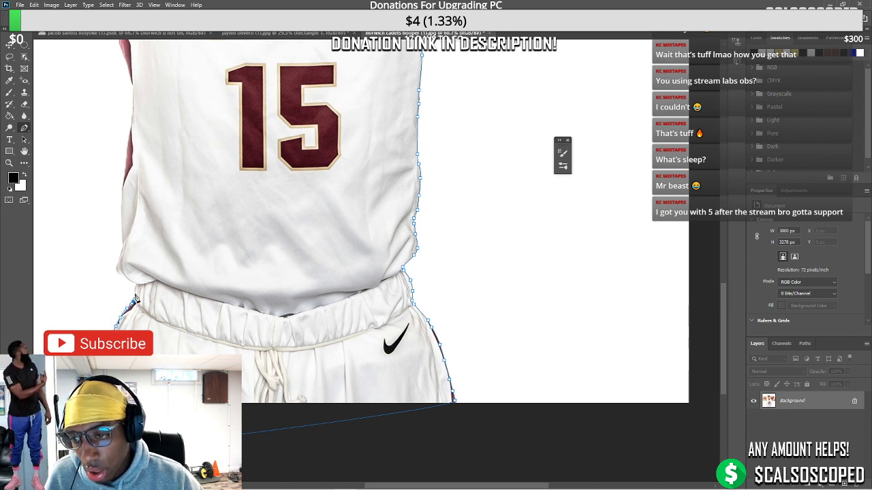
scroll(120, 275, "up", 1)
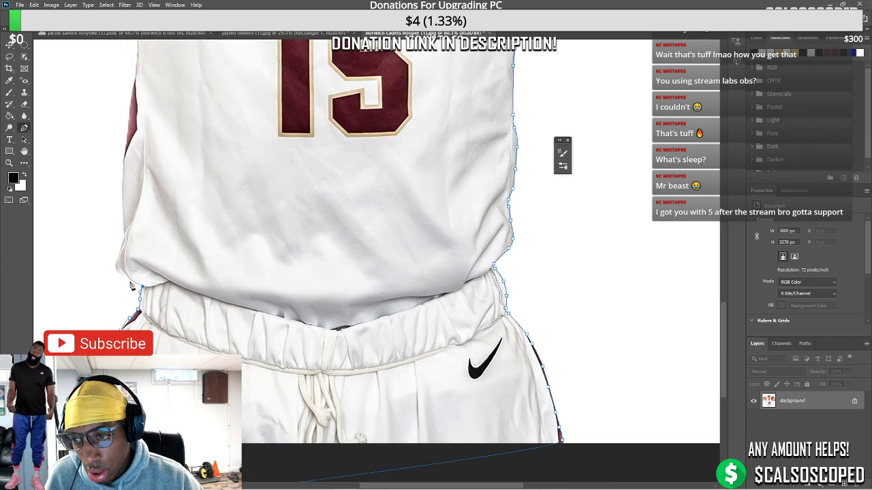
left_click(117, 259)
left_click(121, 244)
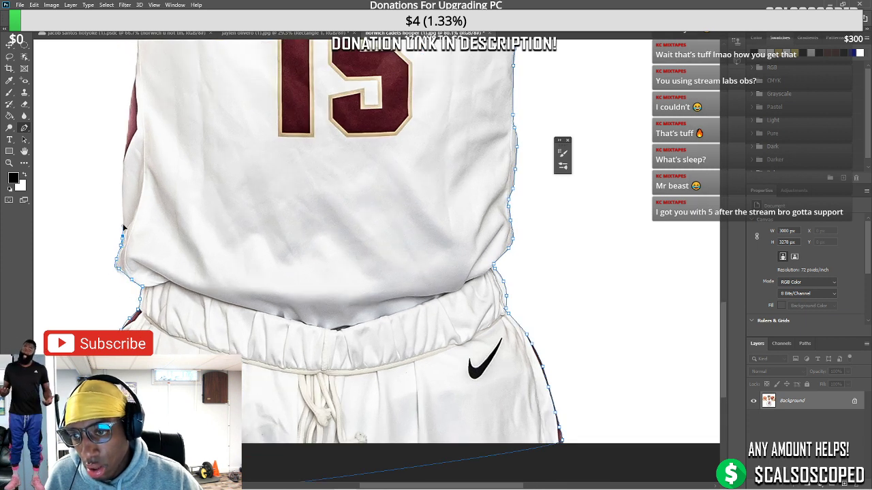
left_click(122, 224)
left_click(124, 214)
left_click(124, 174)
left_click(124, 155)
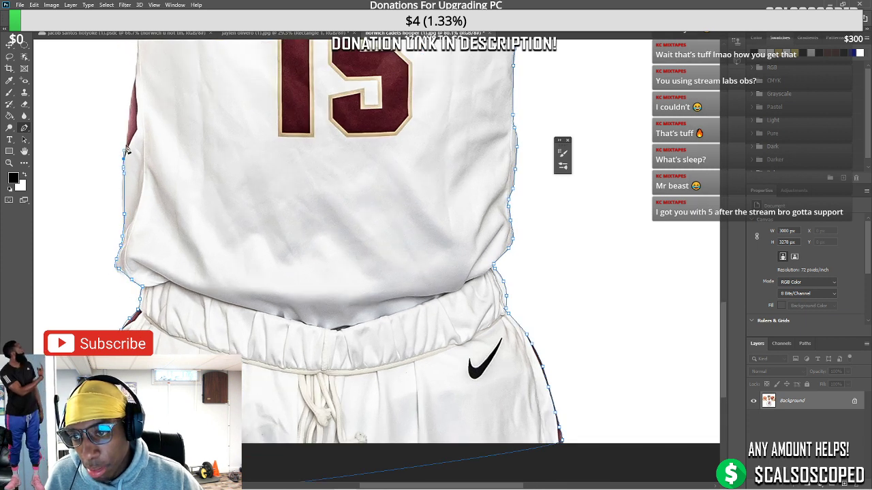
left_click(126, 137)
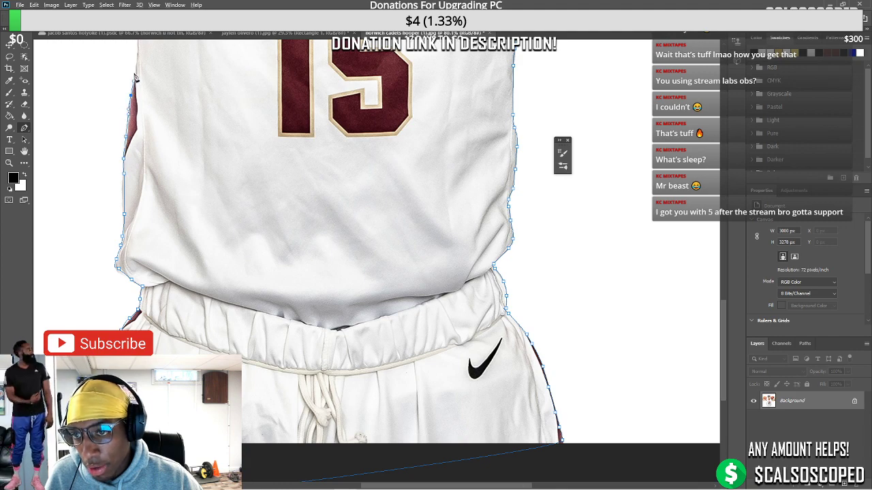
Close the outline up the jersey's left edge to the armhole and arm
scroll(84, 120, "up", 2)
scroll(111, 197, "up", 3)
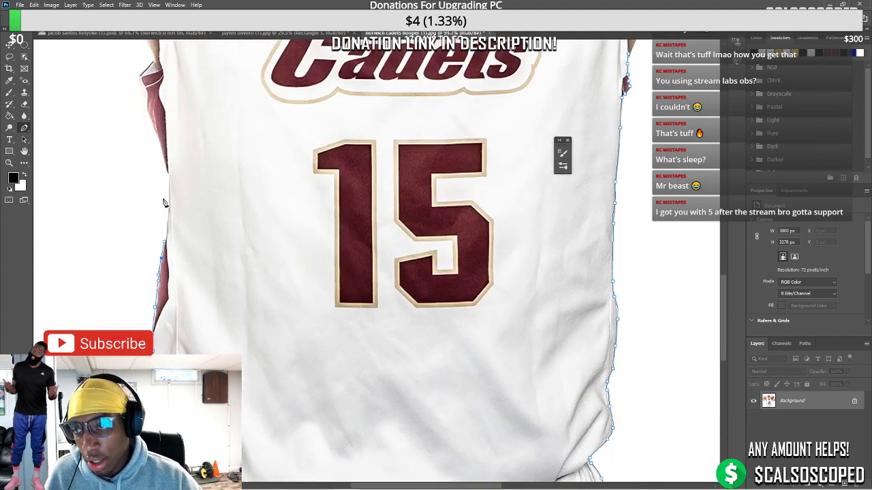
left_click(167, 205)
left_click(168, 175)
left_click(166, 155)
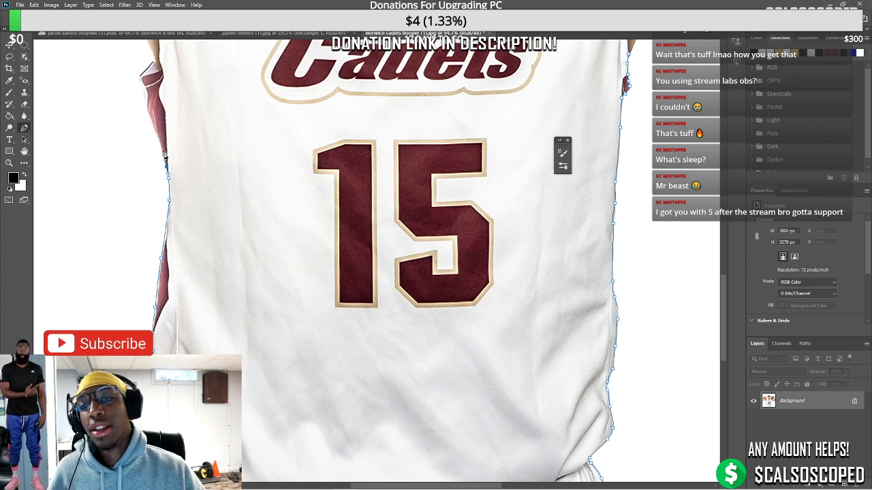
left_click(144, 82)
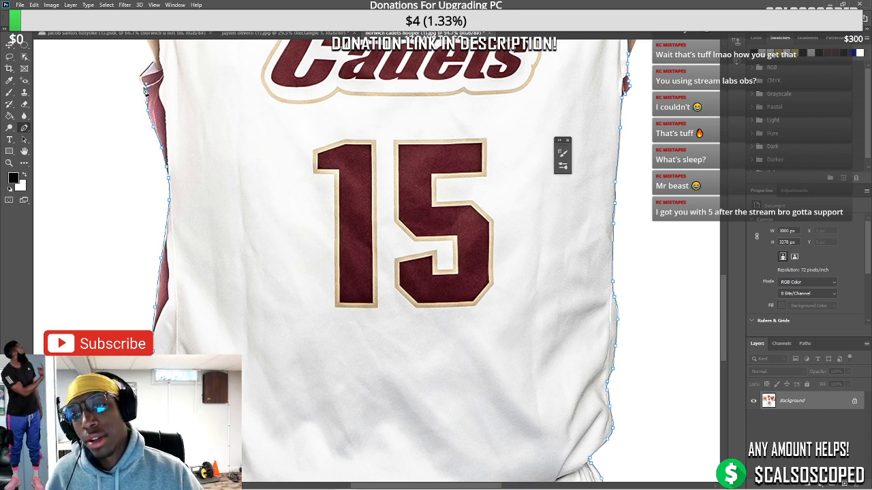
scroll(150, 116, "up", 2)
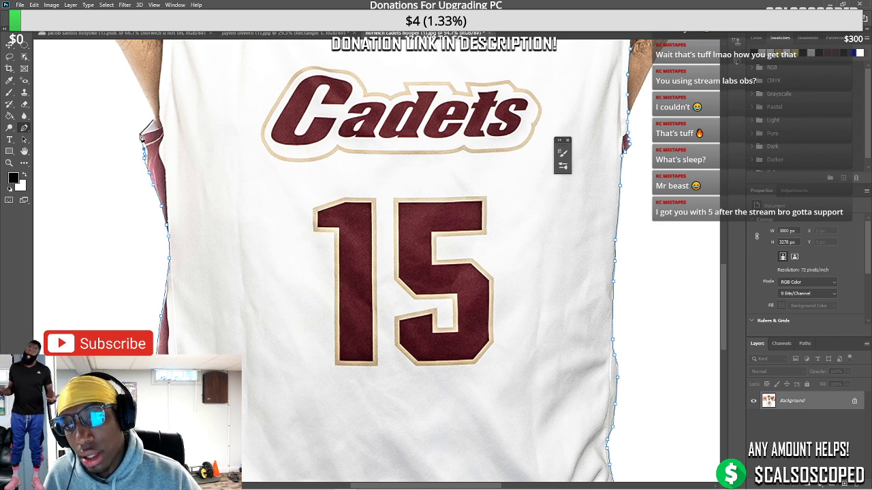
scroll(155, 120, "down", 2)
scroll(136, 136, "up", 3)
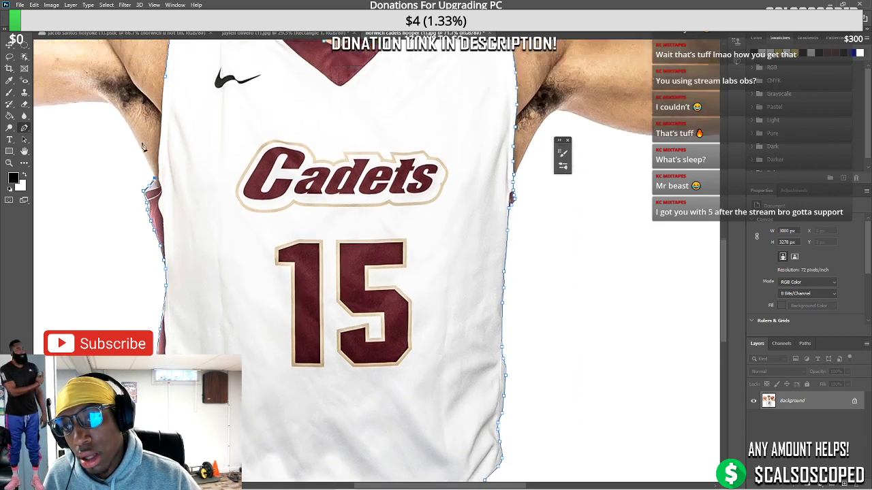
left_click(109, 131)
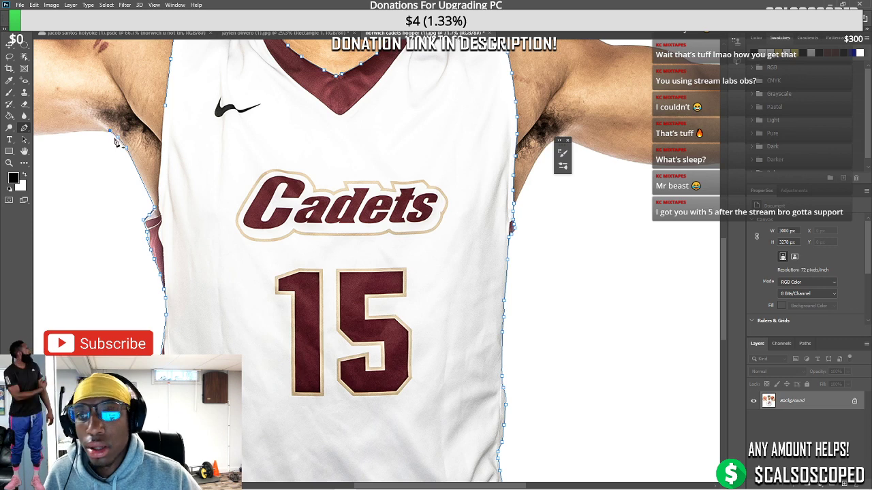
left_click(156, 209)
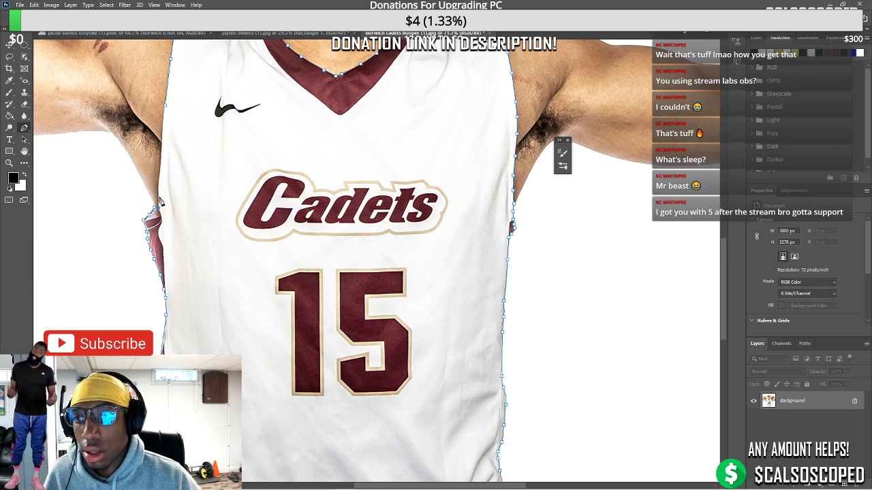
left_click(159, 170)
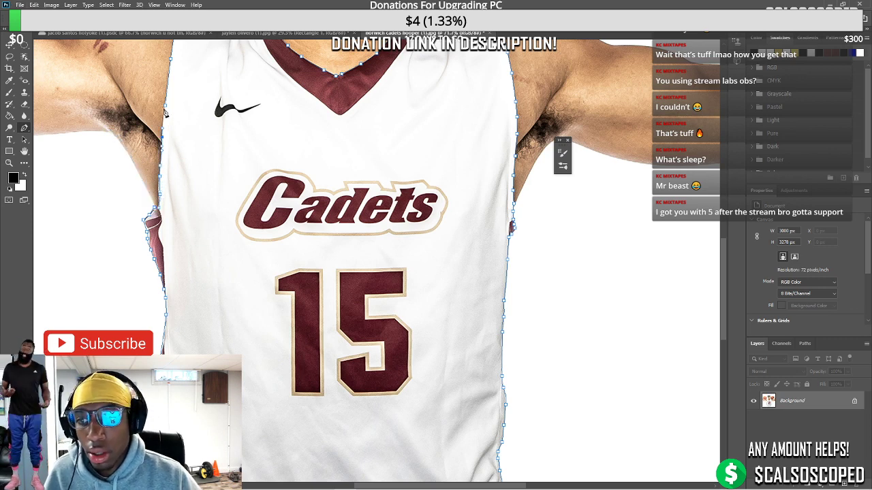
Turn the path into a selection with no feathering and mask out the white background
right_click(263, 138)
left_click(295, 175)
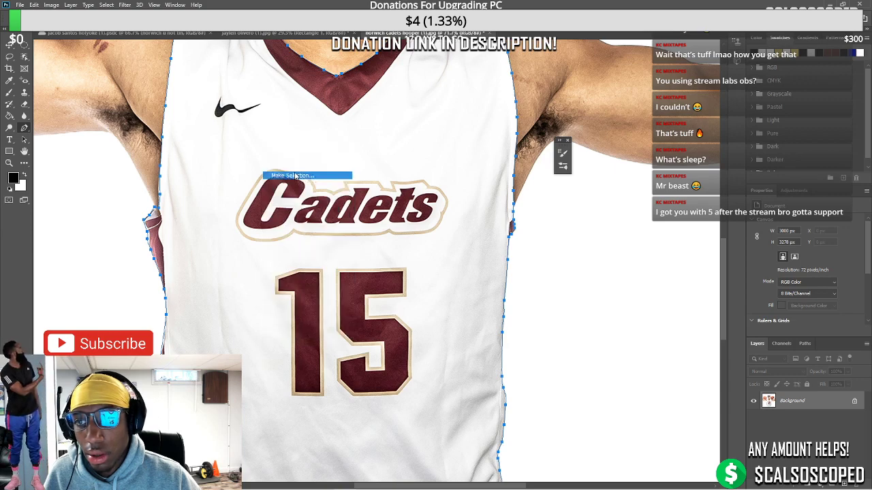
key("Return")
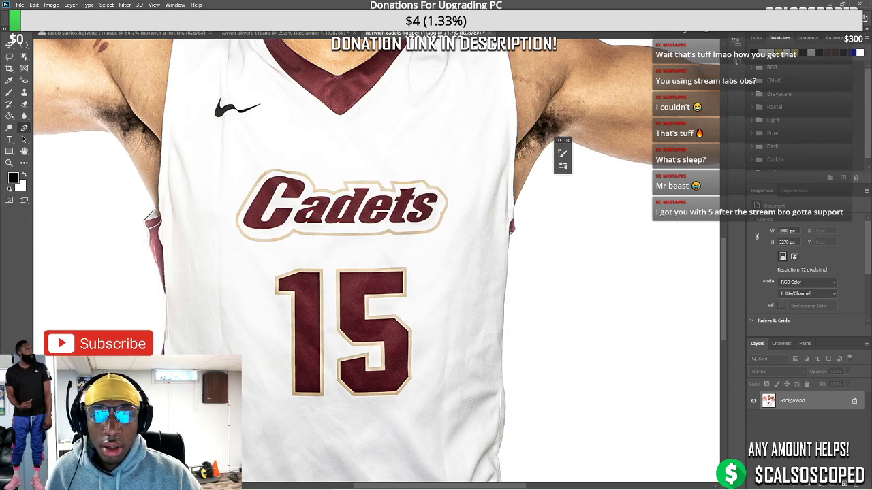
left_click(790, 479)
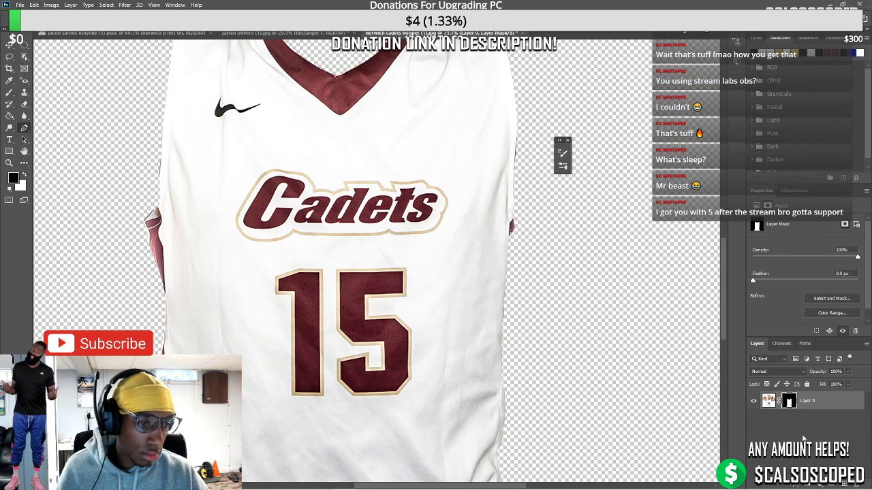
left_click(815, 404)
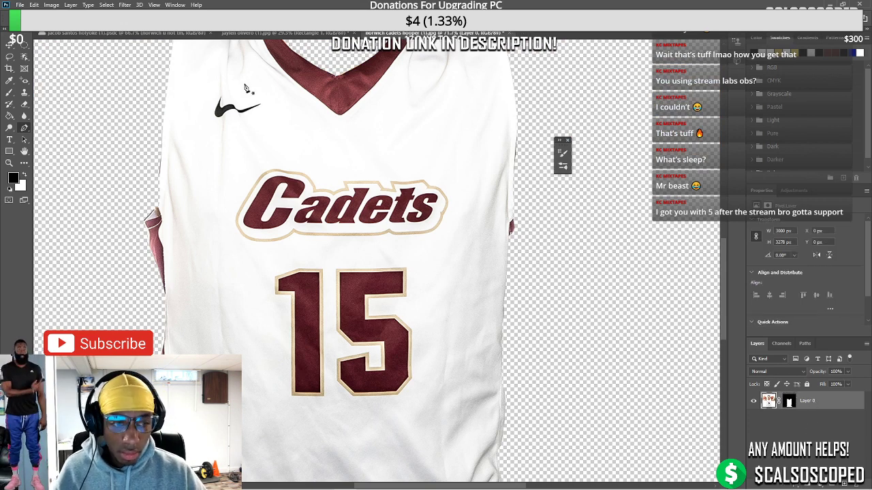
Shift the black rectangle up-right and paste the jersey as a smart-object layer
key("ctrl+shift+Tab")
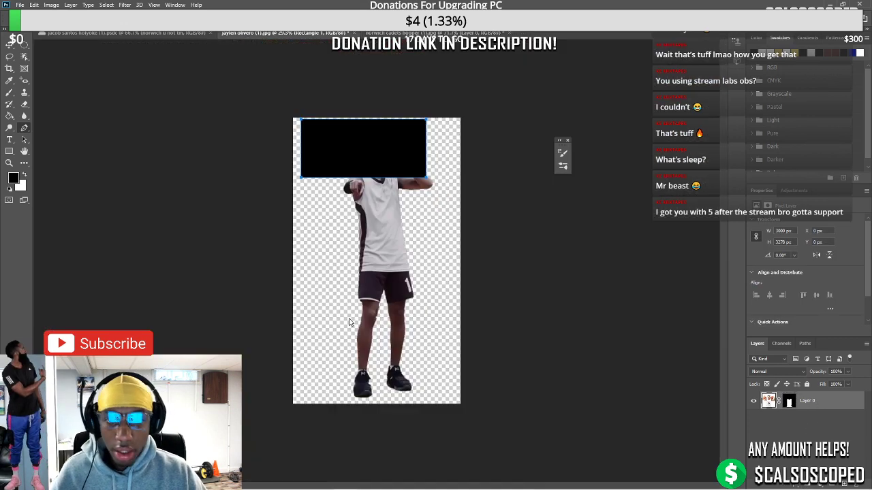
left_click(9, 44)
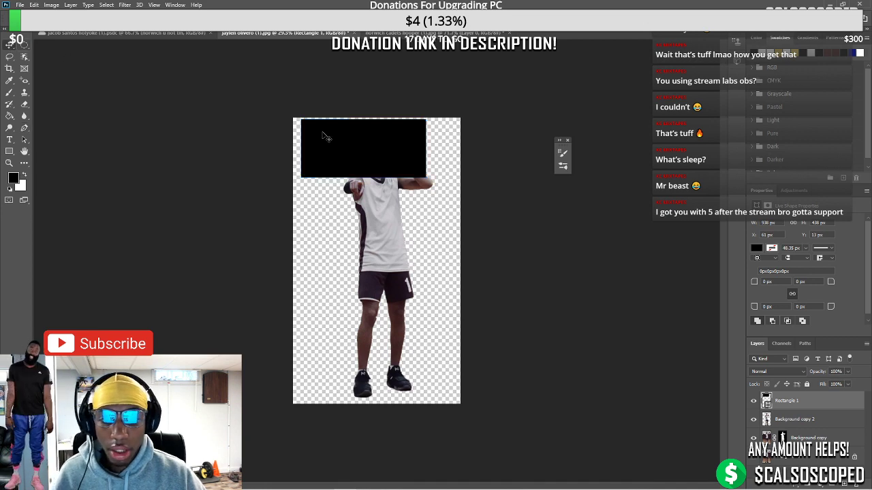
left_click_drag(356, 158, 373, 151)
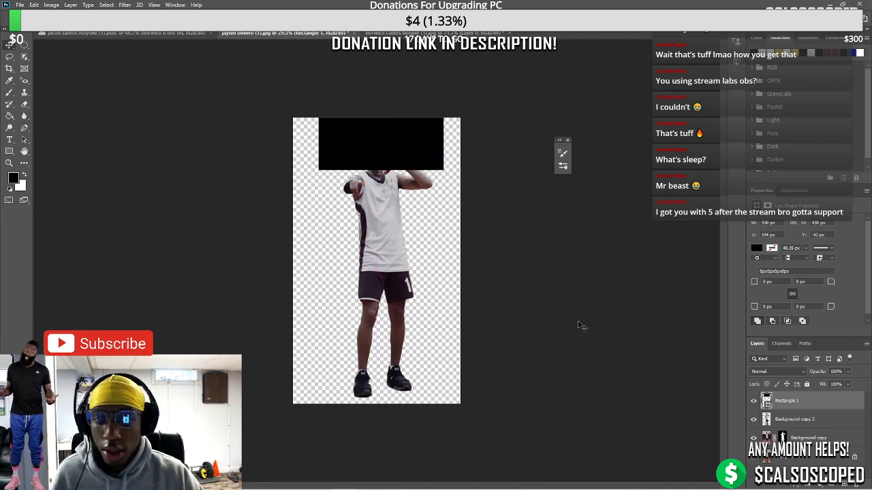
key("ctrl+v")
right_click(813, 400)
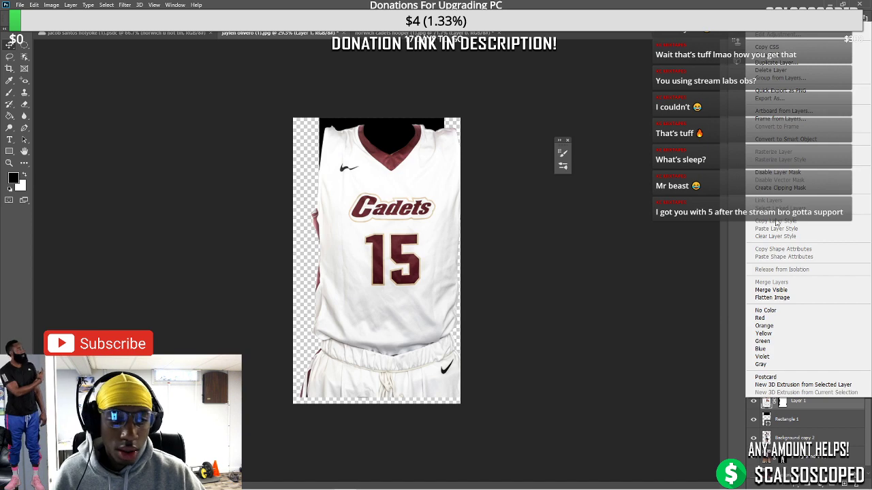
left_click(795, 141)
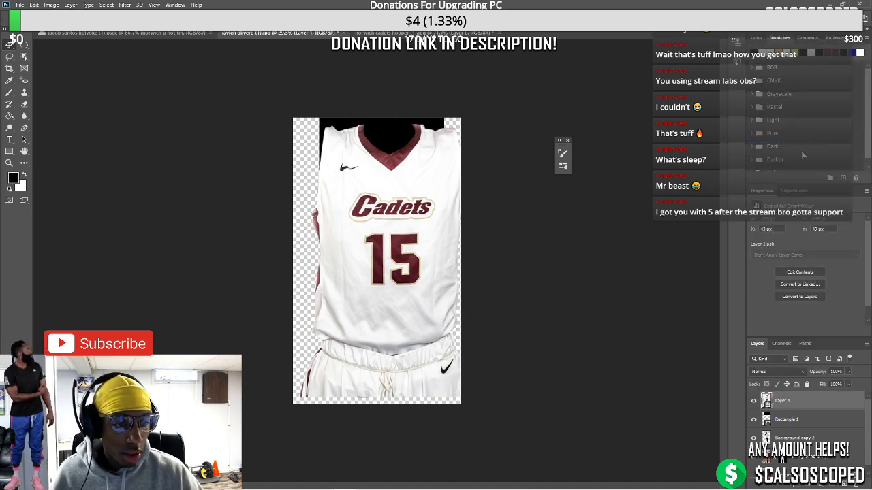
Scale the jersey layer down and position it over the player's torso
key("ctrl+t")
left_click_drag(476, 124, 438, 173)
left_click_drag(388, 232, 415, 187)
scroll(439, 157, "up", 5)
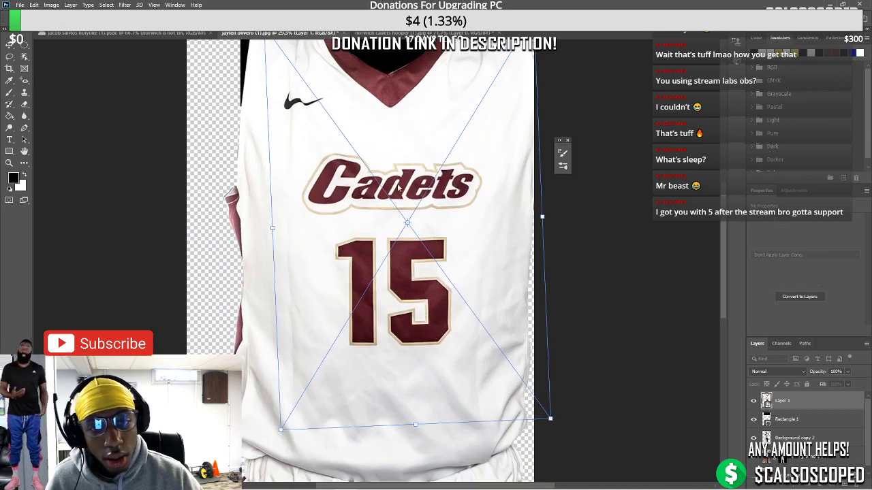
left_click_drag(274, 234, 352, 219)
left_click_drag(436, 194, 434, 231)
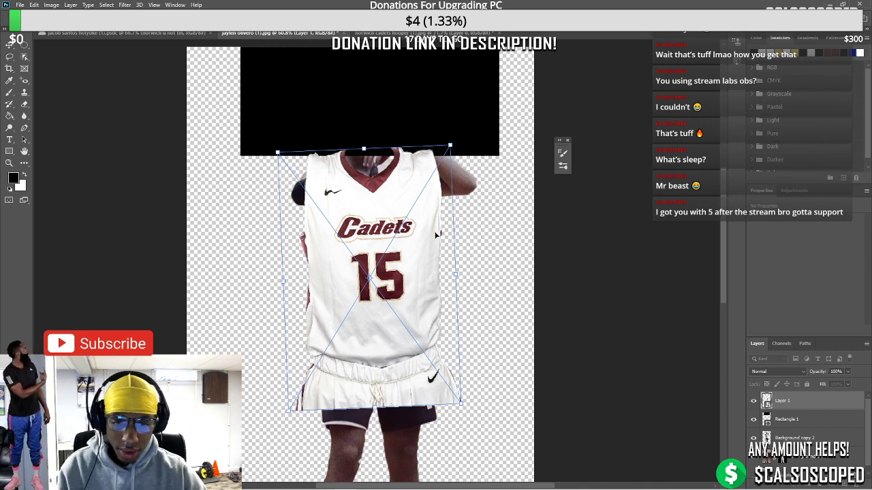
key("Return")
scroll(382, 273, "down", 1)
Lasso the white shorts and put them on their own layer, Layer 2
left_click(9, 57)
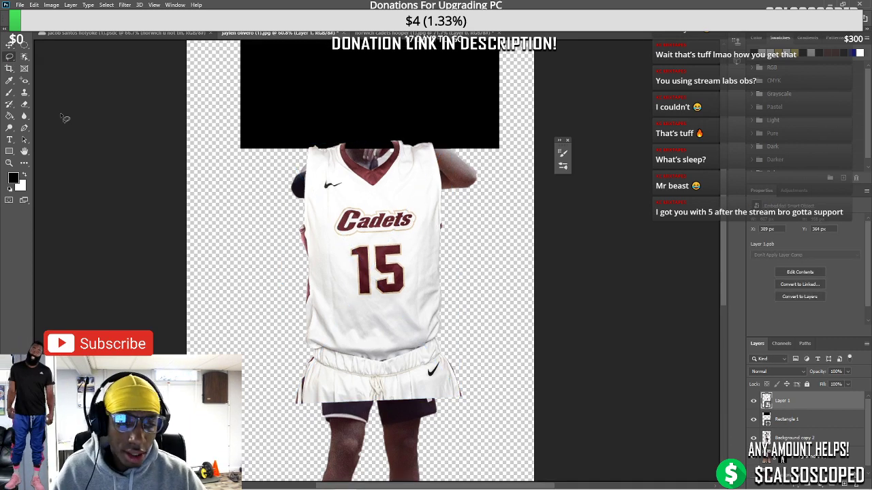
scroll(276, 306, "up", 2)
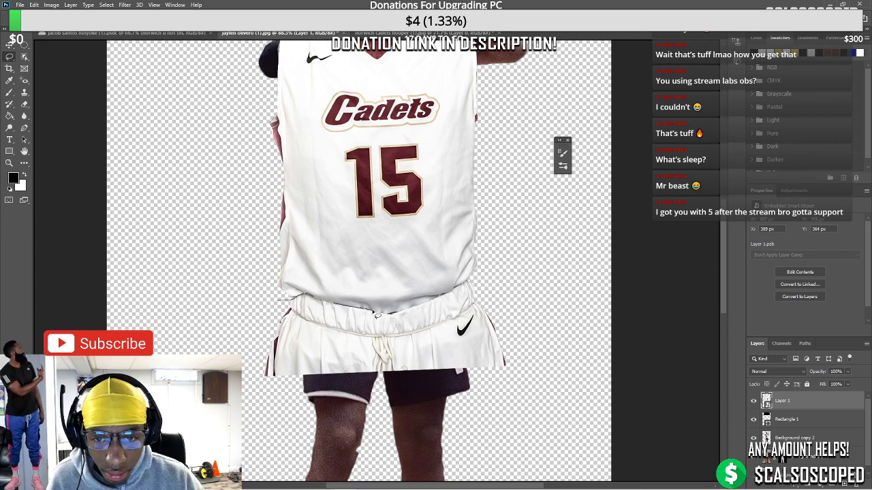
left_click_drag(399, 313, 418, 308)
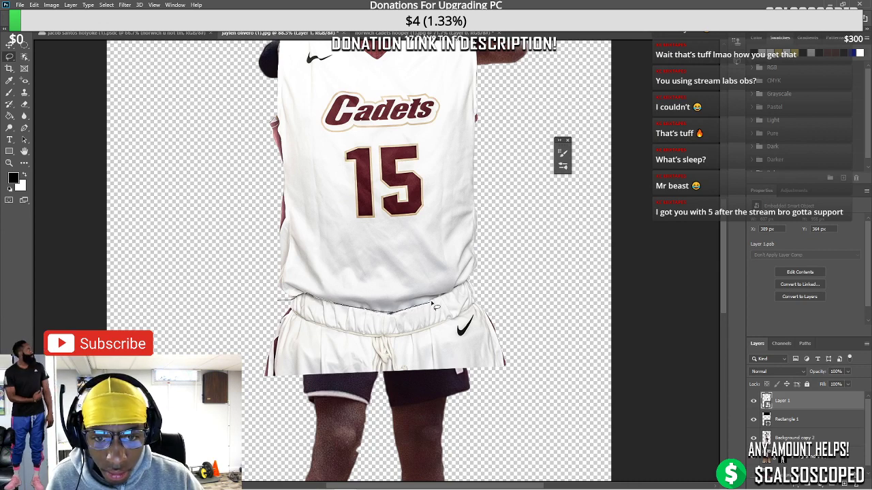
mouse_move(461, 292)
left_mouse_down()
mouse_move(493, 281)
mouse_move(512, 291)
mouse_move(448, 432)
mouse_move(269, 307)
left_mouse_up()
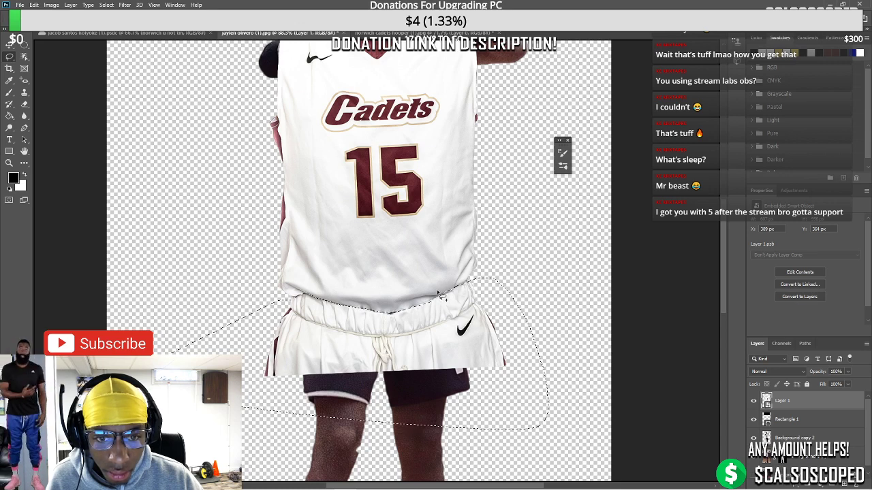
right_click(749, 402)
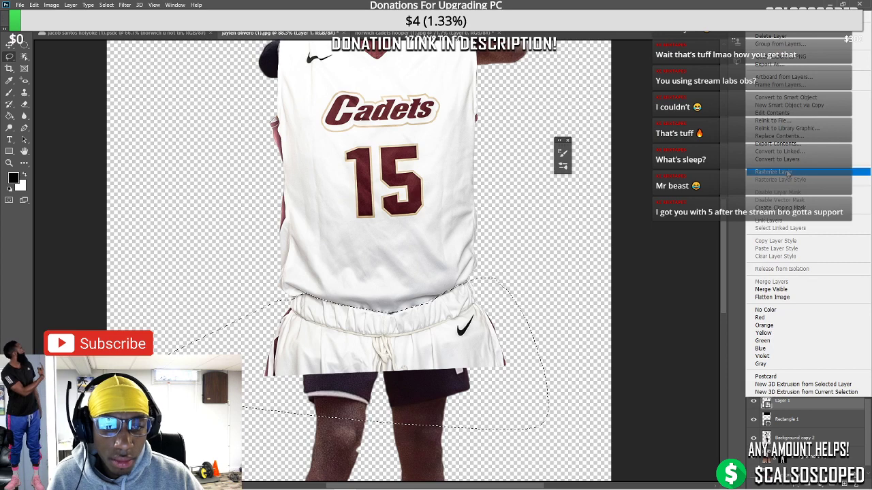
key("Escape")
key("ctrl+shift+j")
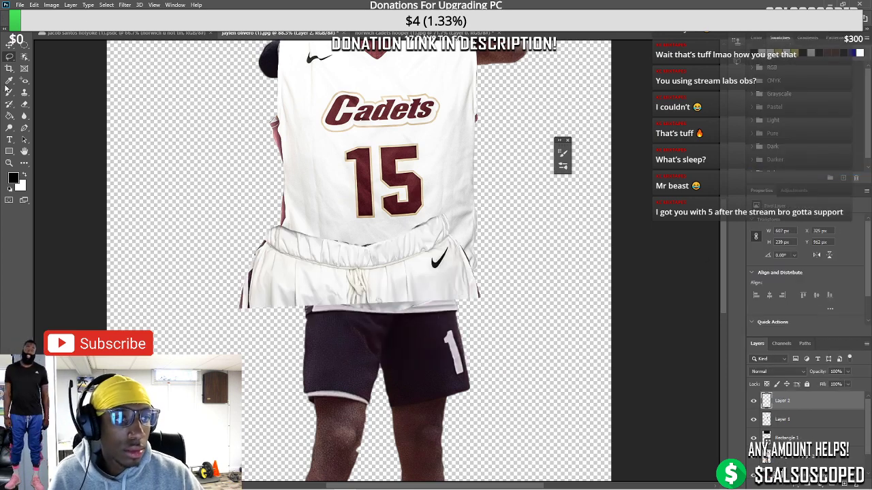
Move the white shorts down over the dark shorts and lower the jersey layer's opacity
left_click(10, 44)
left_click_drag(422, 296, 212, 372)
left_click(831, 417)
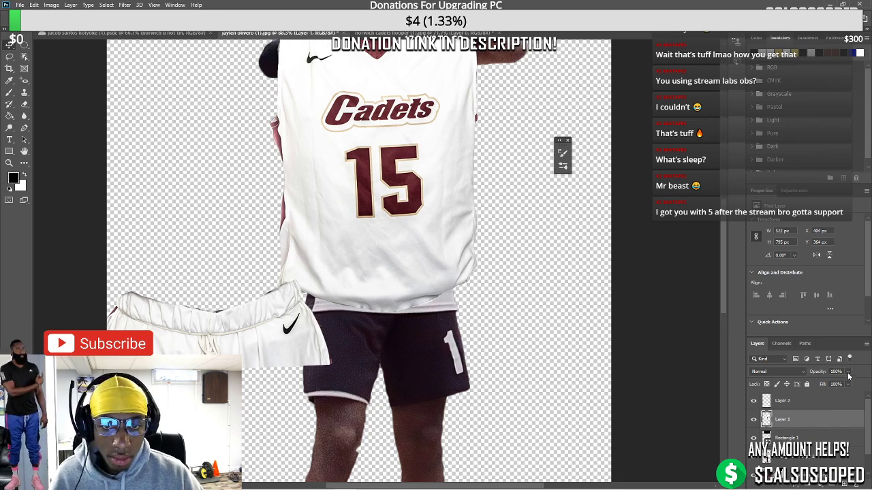
left_click_drag(849, 376, 824, 388)
Convert the jersey layer to a smart object and narrow it onto the torso
right_click(776, 419)
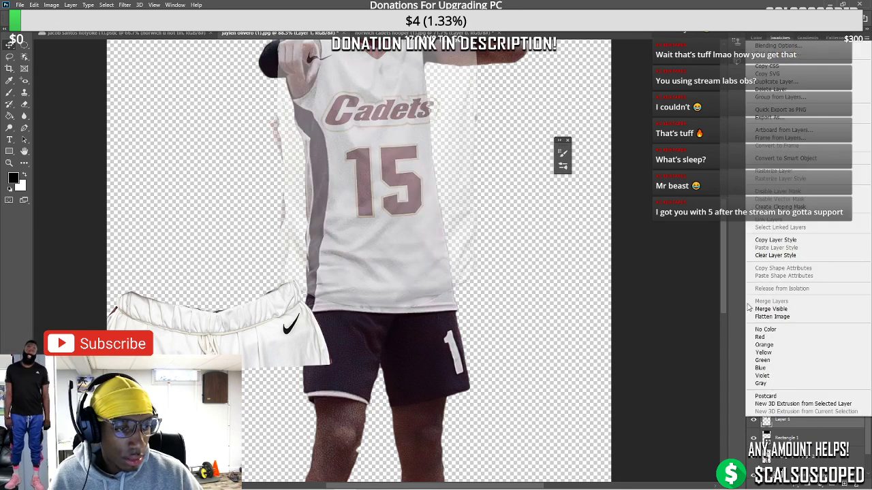
left_click(780, 158)
key("ctrl+t")
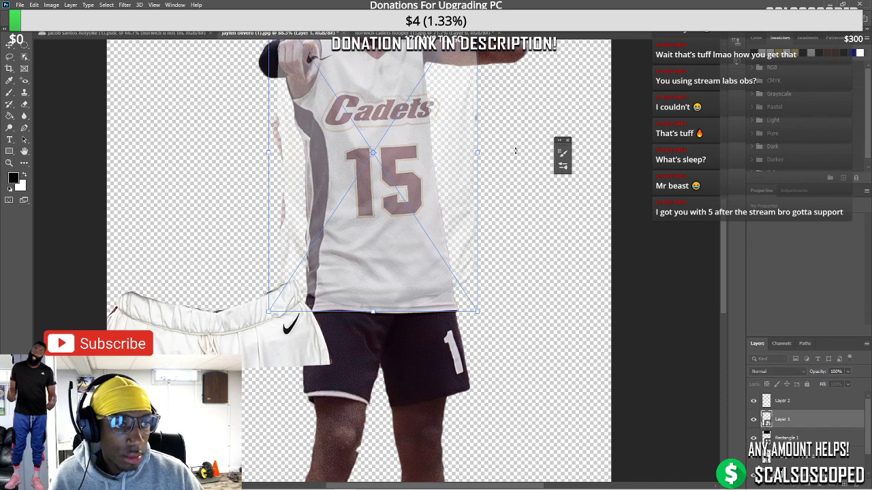
left_click_drag(479, 153, 409, 143)
scroll(426, 181, "up", 2)
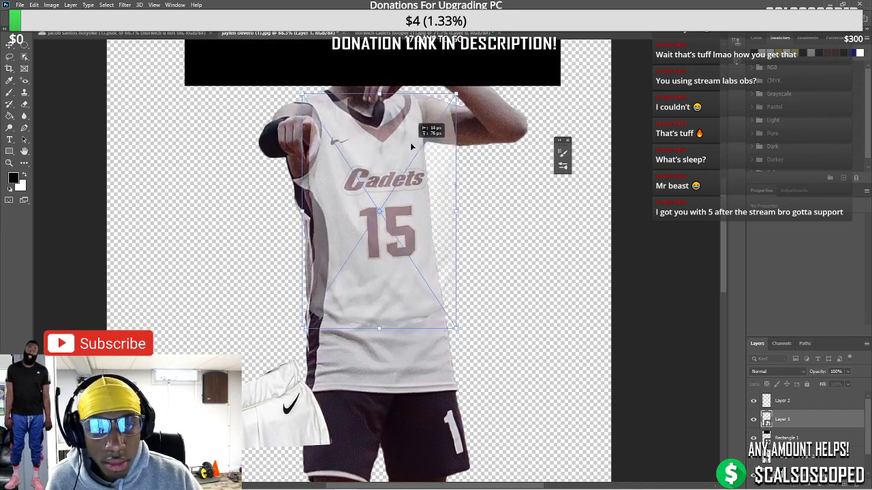
Distort the jersey, pulling its top-right corner inward and shifting it over the chest
right_click(342, 141)
left_click(368, 197)
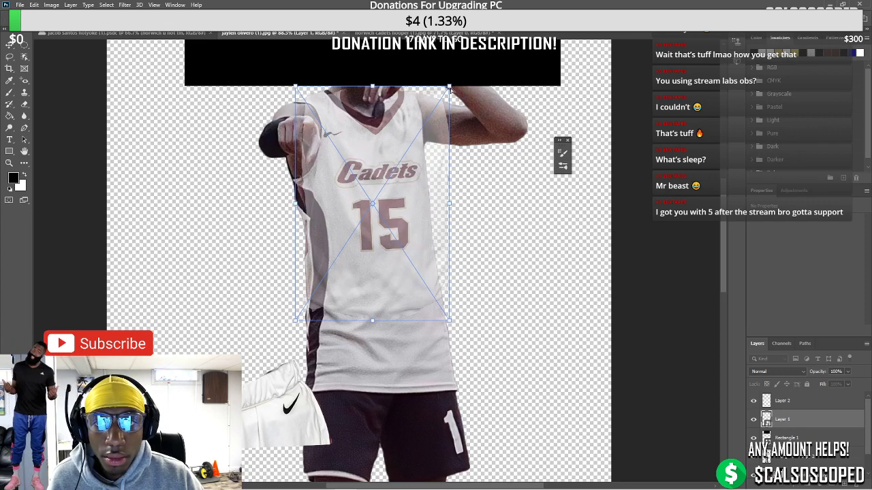
left_click_drag(450, 88, 420, 87)
left_click_drag(381, 162, 395, 163)
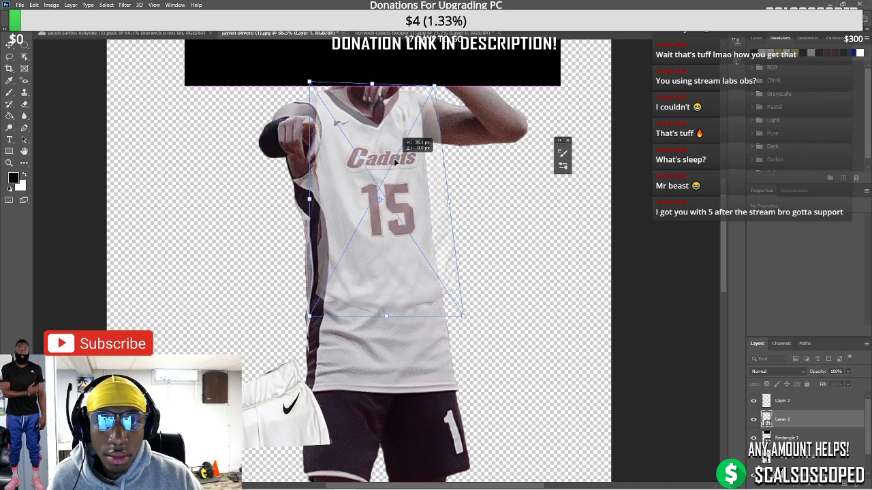
Warp the jersey's collar, left shoulder and bottom hem to the body, then apply
right_click(394, 162)
left_click(412, 254)
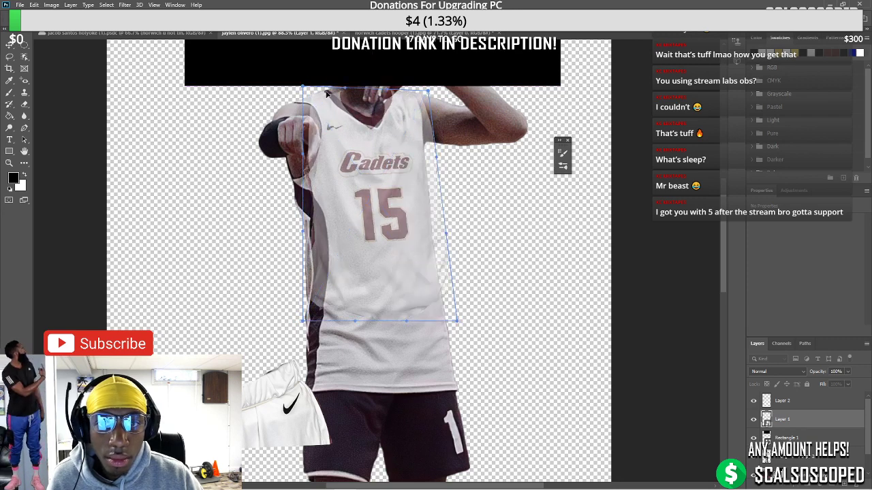
left_click_drag(327, 94, 351, 115)
left_click(376, 128)
left_click_drag(311, 90, 291, 82)
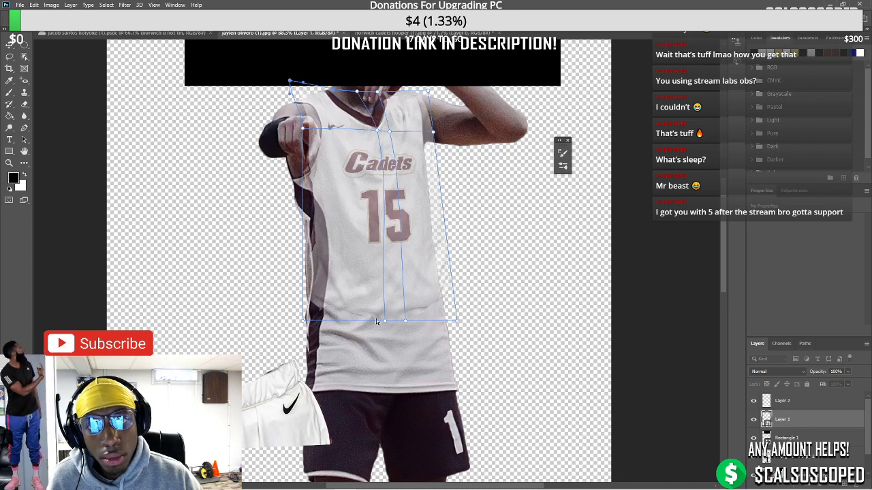
mouse_move(376, 321)
left_mouse_down()
mouse_move(374, 334)
mouse_move(393, 320)
left_mouse_up()
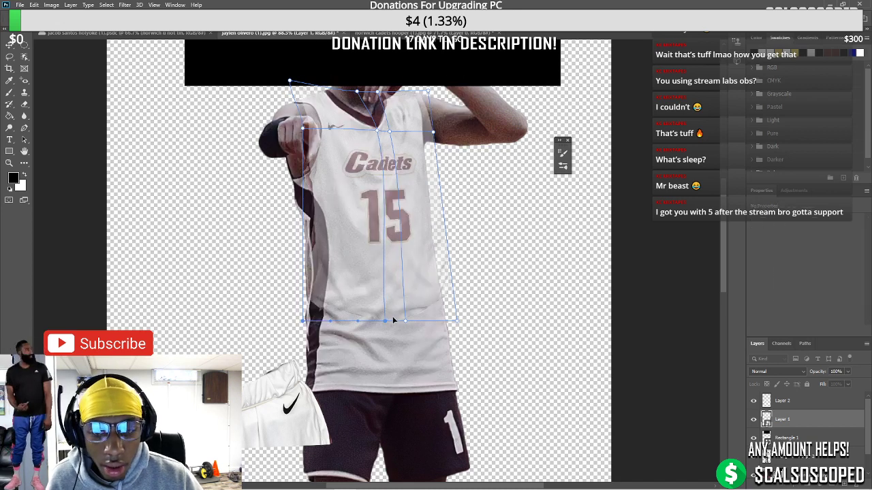
left_click(5, 43)
scroll(395, 264, "down", 2)
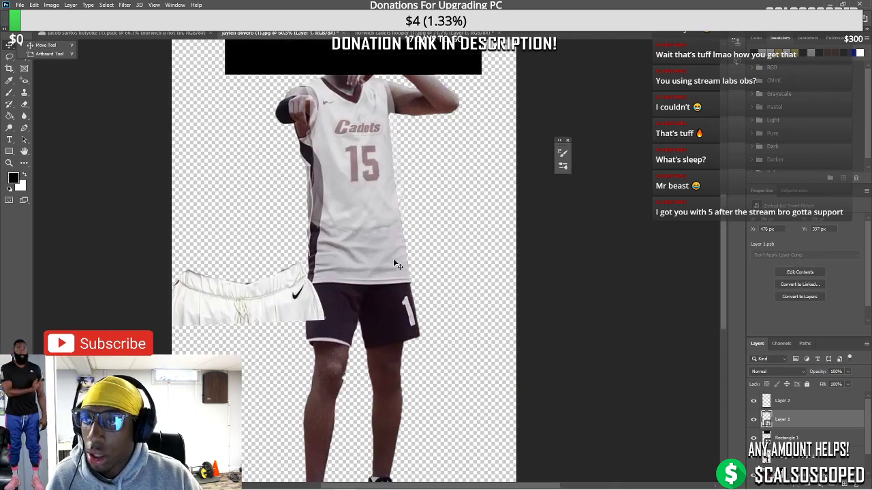
scroll(395, 264, "up", 2)
Stretch the jersey taller toward the shorts and warp the Cadets 15 lettering higher
key("ctrl+t")
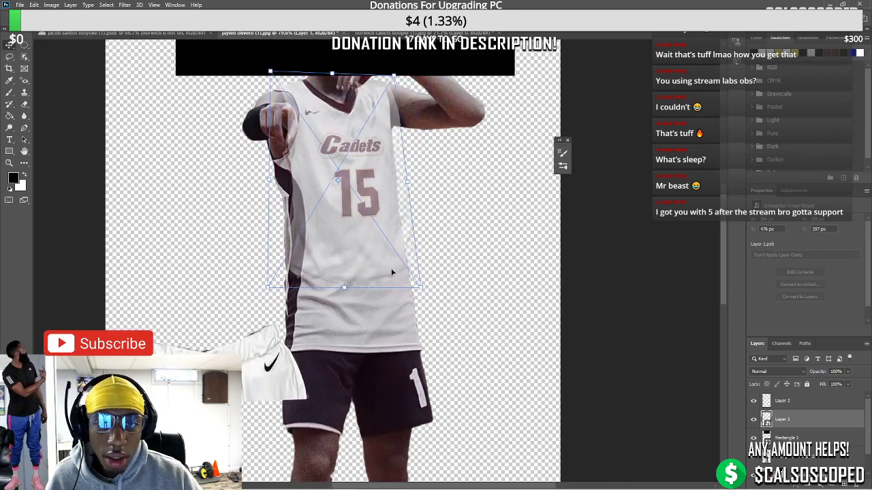
left_click_drag(345, 286, 348, 365)
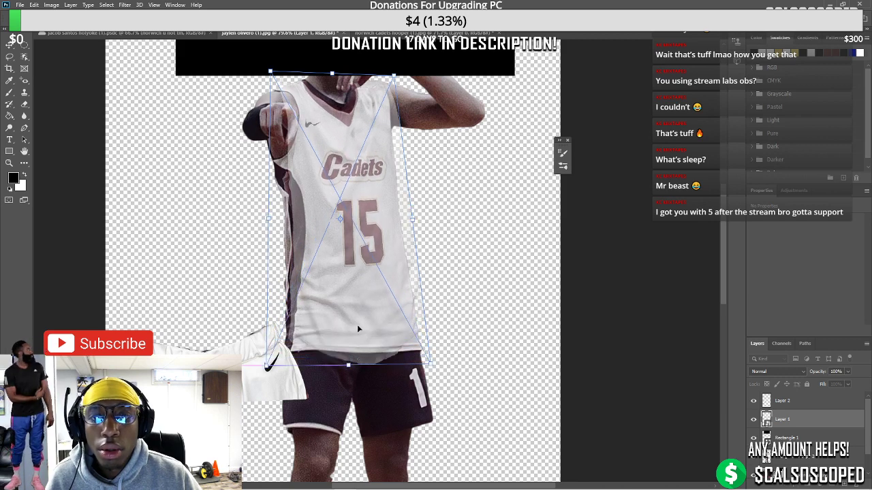
right_click(348, 159)
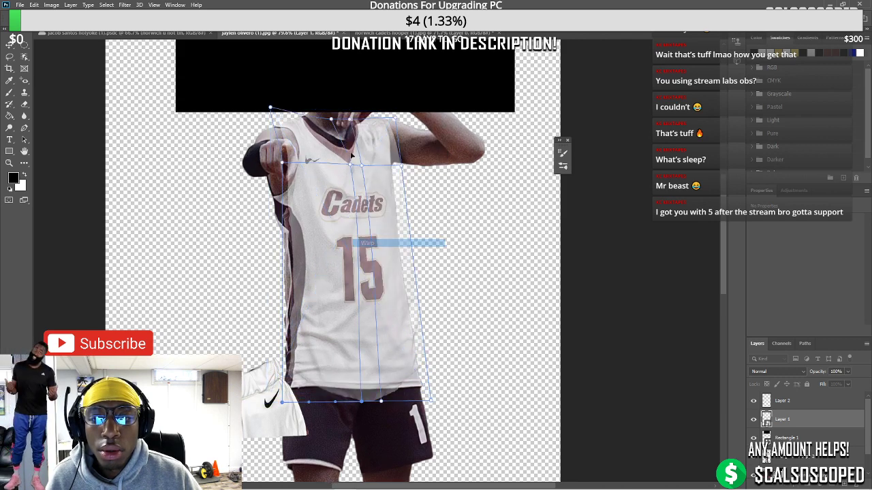
left_click(382, 246)
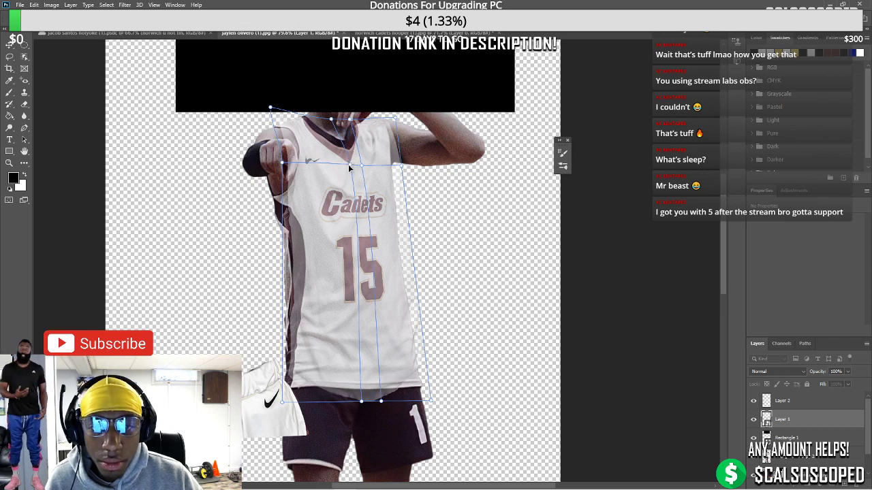
left_click_drag(348, 168, 350, 156)
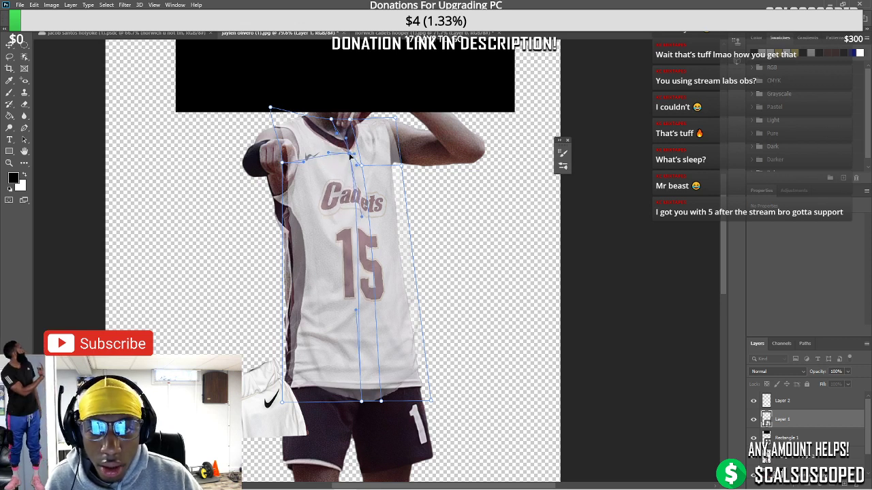
left_click_drag(309, 126, 309, 125)
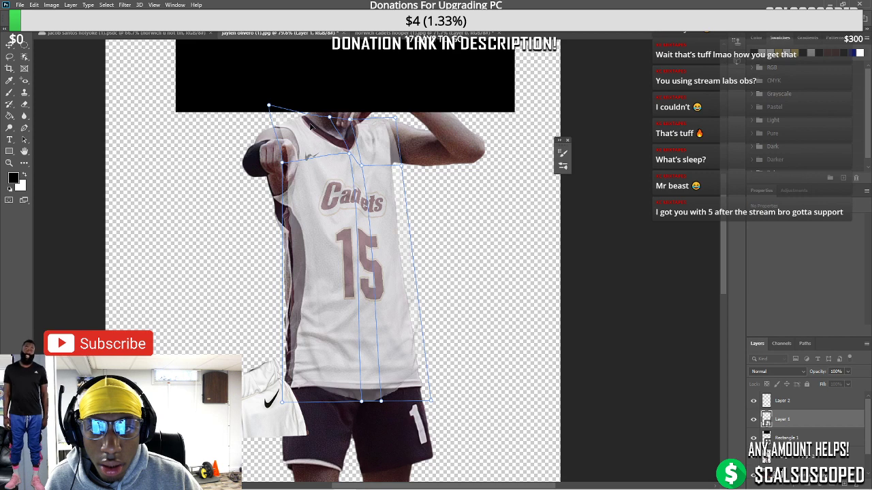
key("Return")
key("ctrl+0")
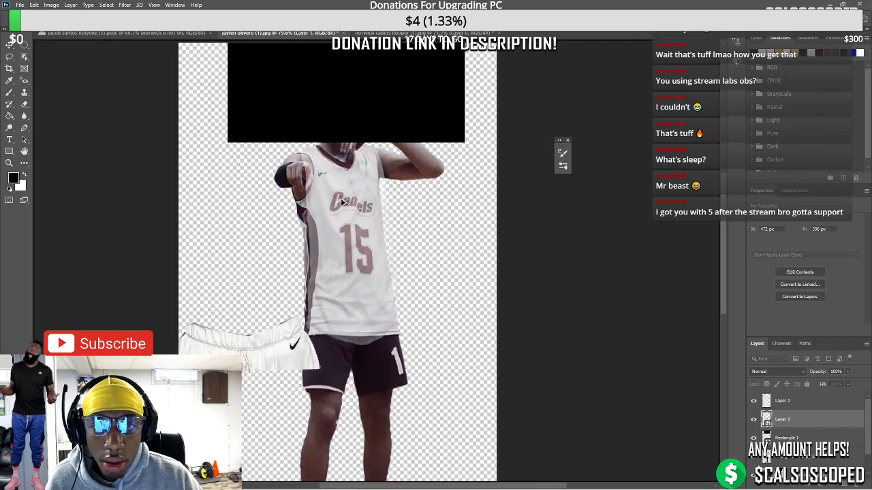
Compare the jersey against the original shirt, trying 41% opacity before returning to 100%
left_click(849, 372)
left_click(812, 424)
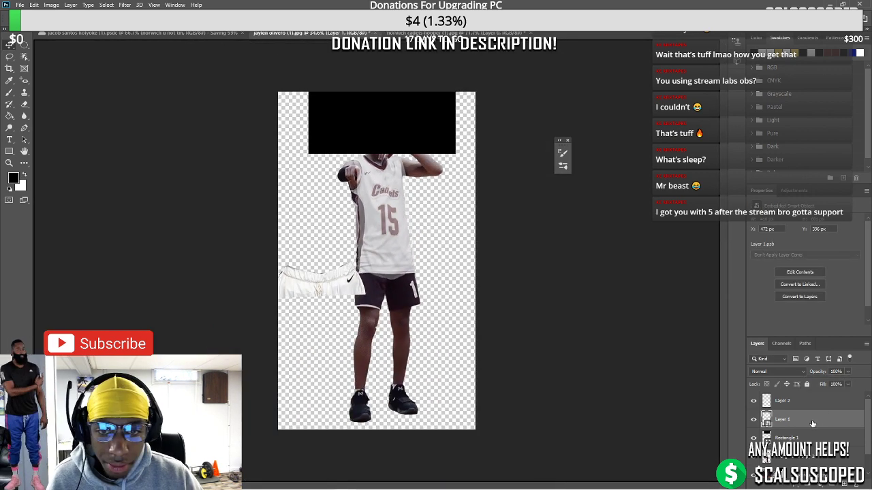
left_click(754, 420)
left_click(753, 421)
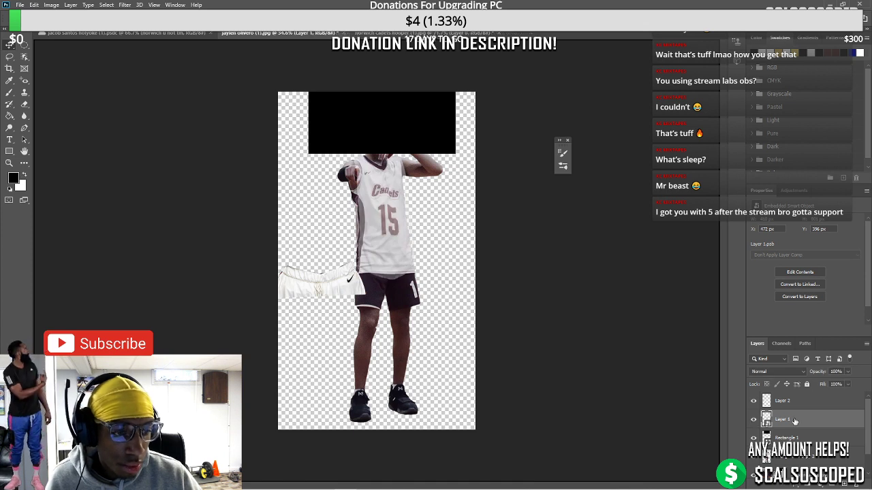
left_click(755, 420)
left_click(755, 420)
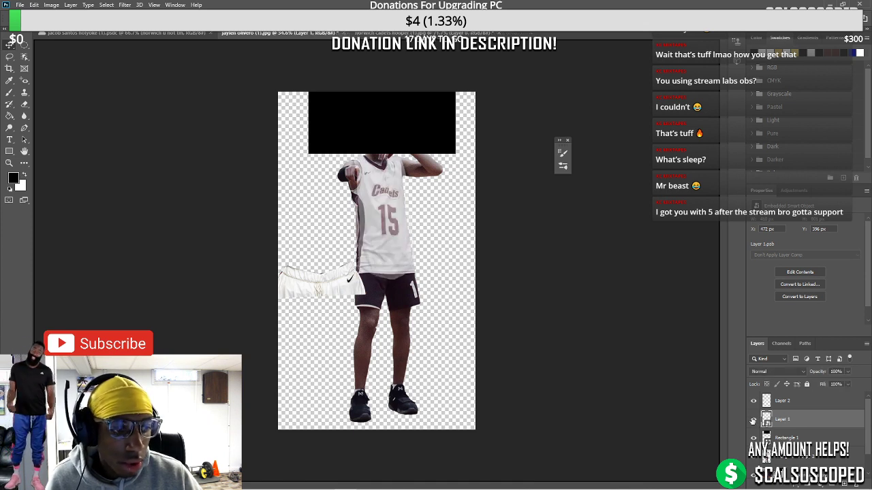
left_click(754, 420)
left_click(754, 421)
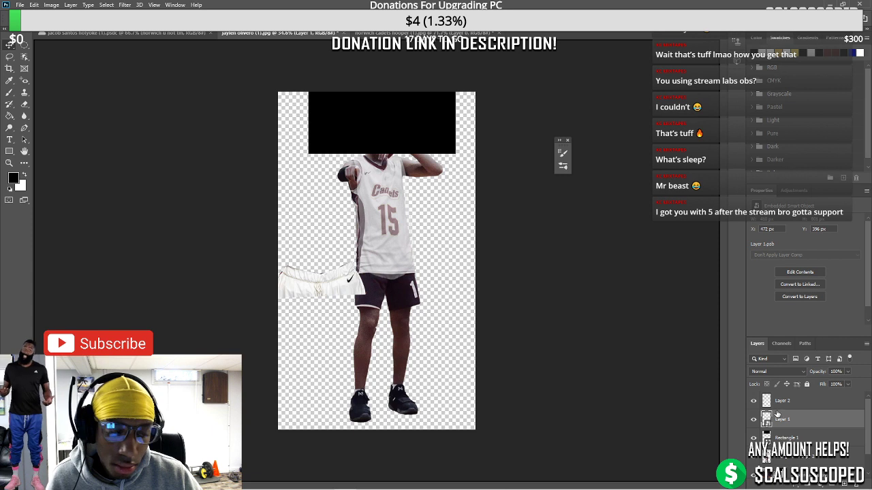
key("4")
key("1")
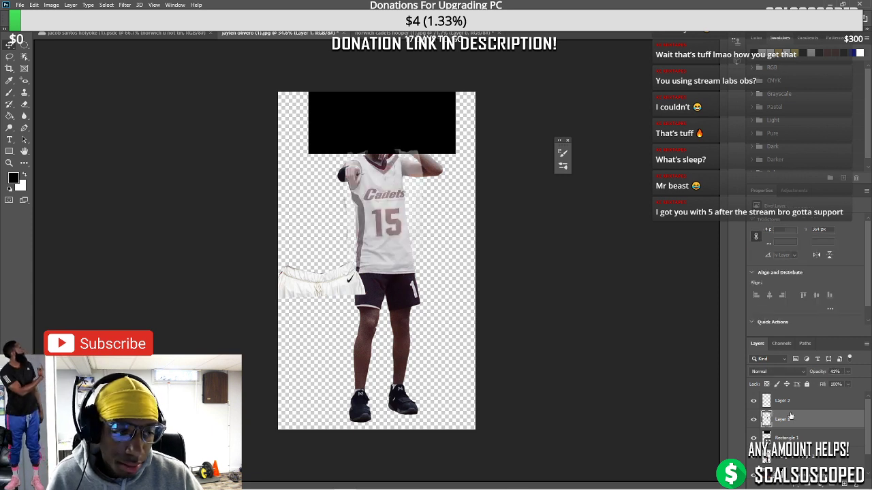
key("0")
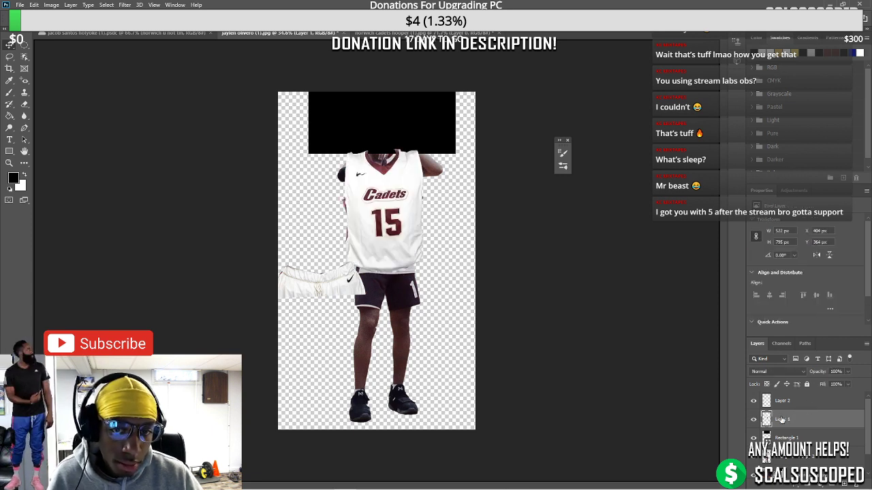
Make the jersey copy a smart object, fade it to 53%, and shrink it to the torso
right_click(797, 424)
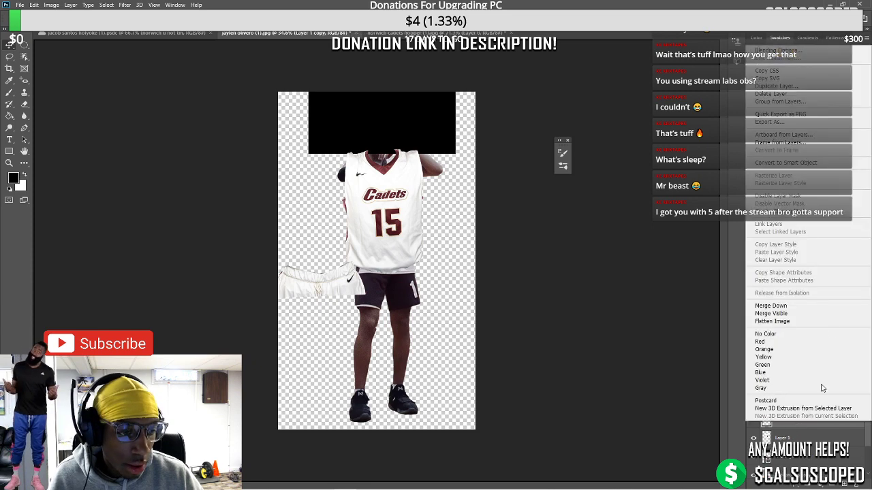
left_click(811, 169)
key("ctrl+0")
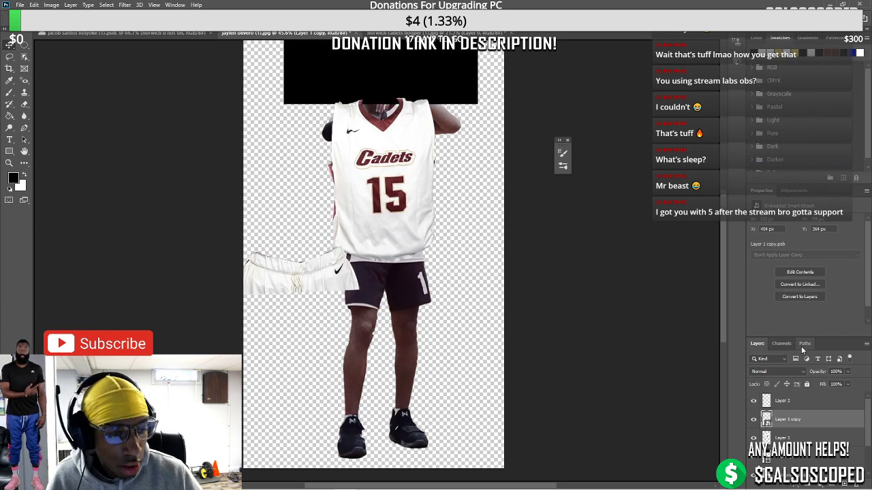
left_click_drag(840, 386, 816, 385)
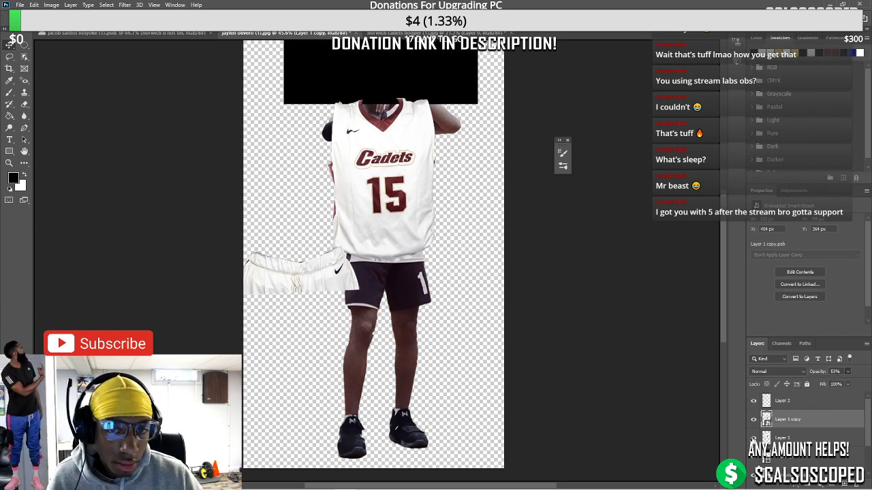
scroll(453, 198, "up", 2)
key("ctrl+t")
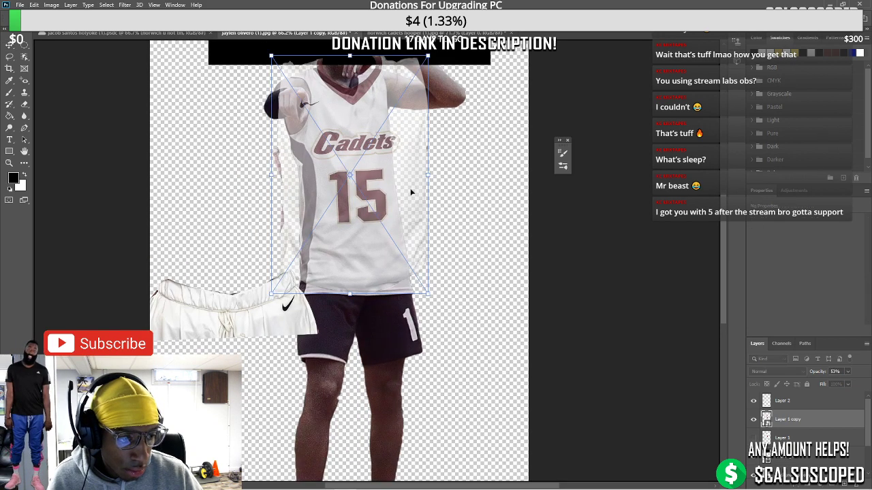
right_click(386, 170)
left_click(288, 194)
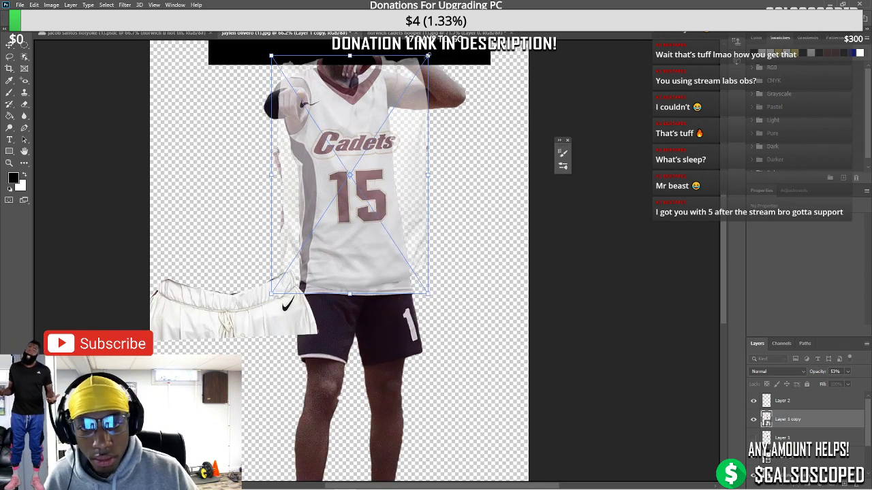
left_click_drag(427, 56, 388, 71)
Warp the jersey copy's top edge to follow the shoulders and neckline
right_click(350, 103)
left_click(360, 142)
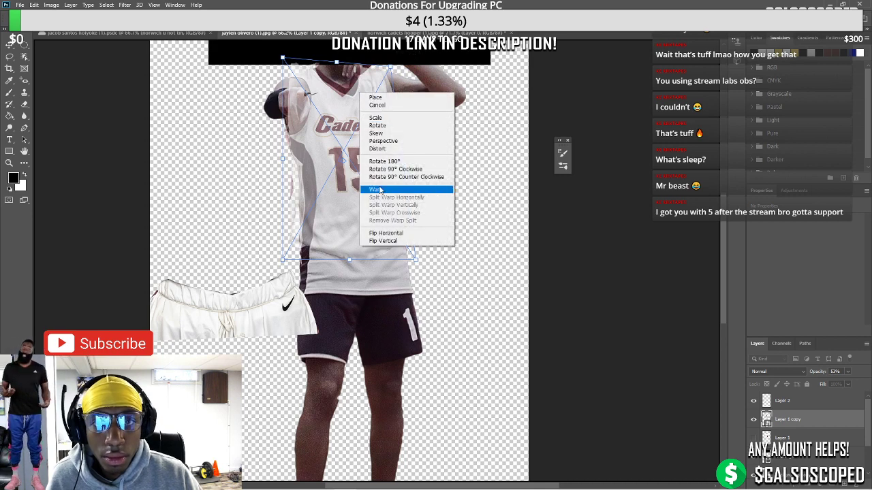
left_click(375, 189)
left_click_drag(338, 96, 356, 100)
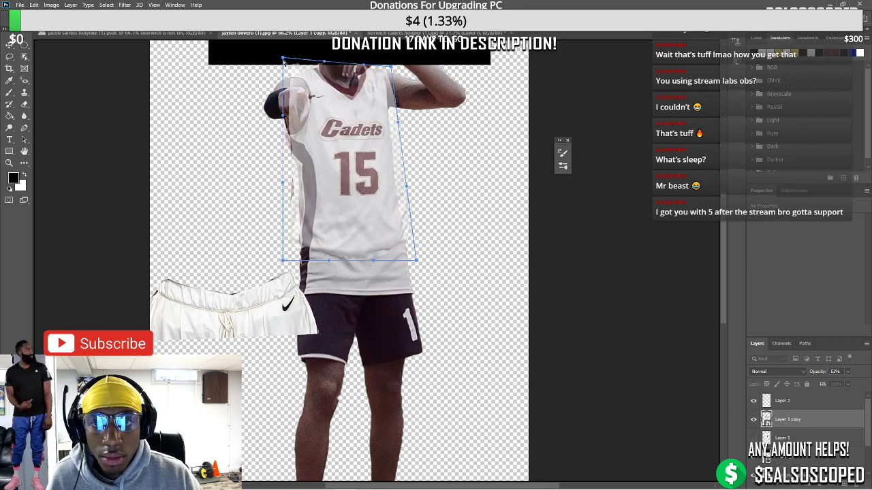
left_click_drag(284, 61, 276, 67)
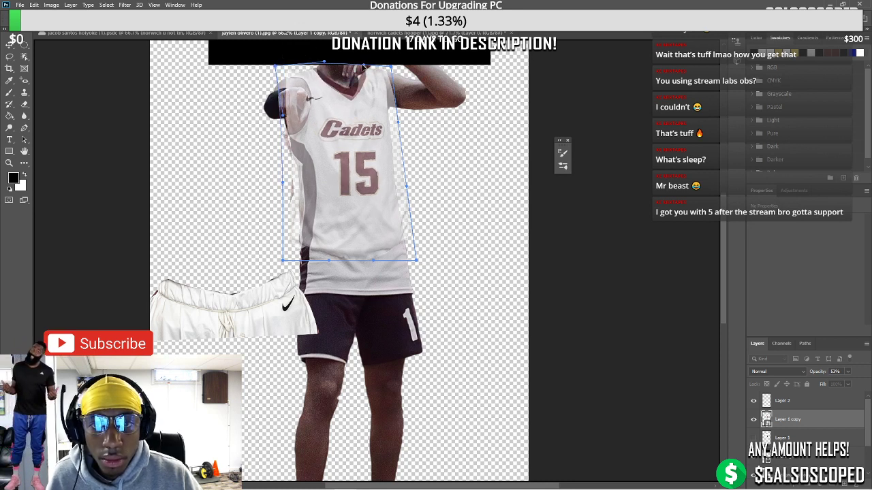
left_click_drag(364, 66, 355, 84)
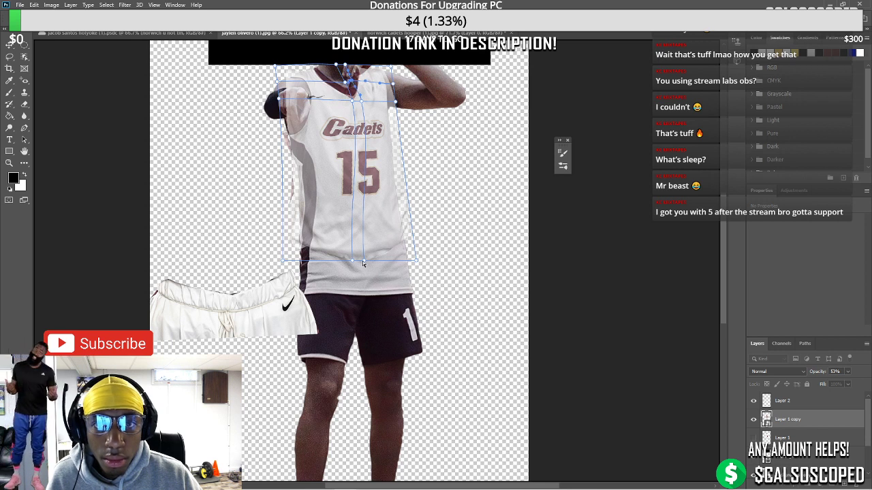
Stretch the jersey's lower edge down over the shorts, taper the left side, and commit
left_click_drag(363, 262, 363, 272)
left_click_drag(413, 263, 419, 314)
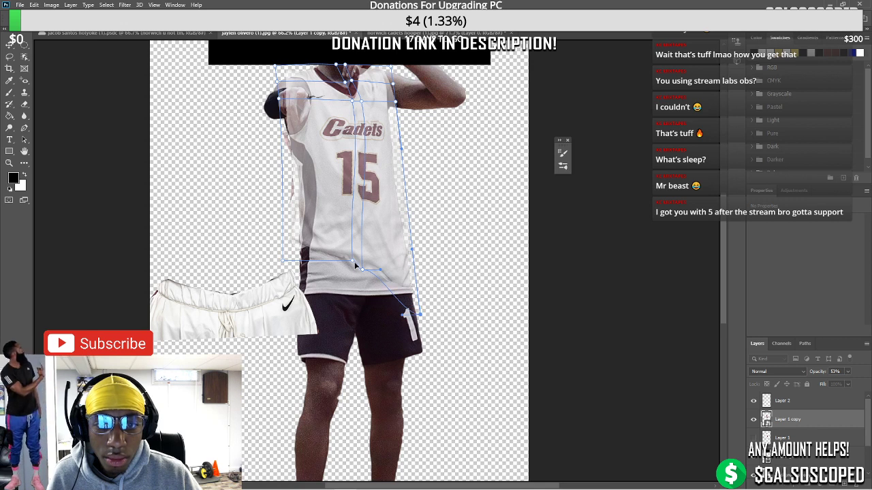
left_click_drag(355, 266, 360, 291)
left_click_drag(284, 263, 291, 322)
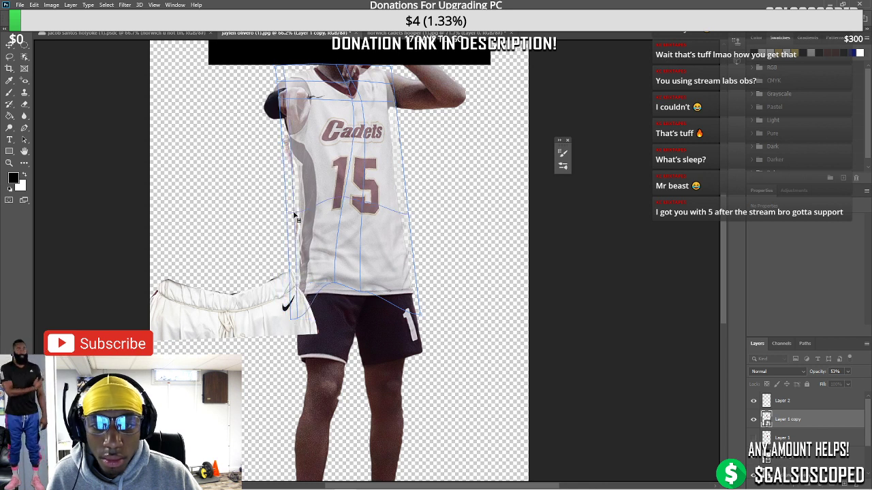
left_click_drag(288, 211, 298, 210)
scroll(301, 171, "down", 2)
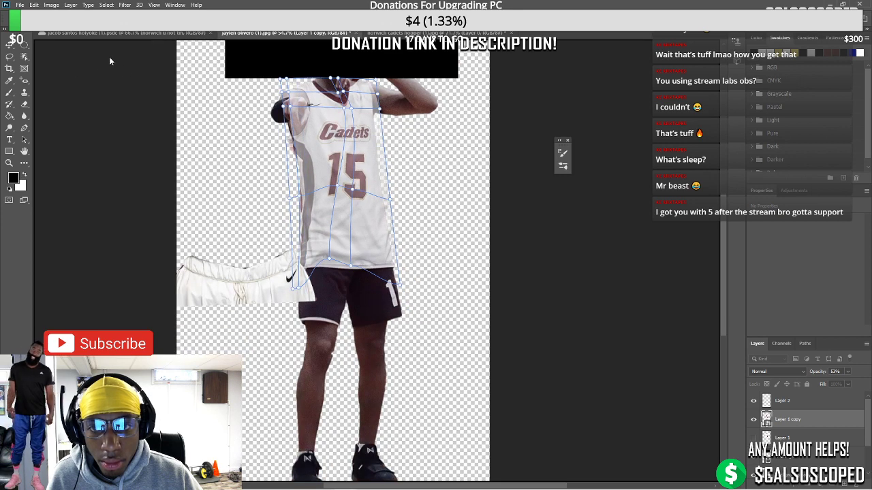
left_click(9, 45)
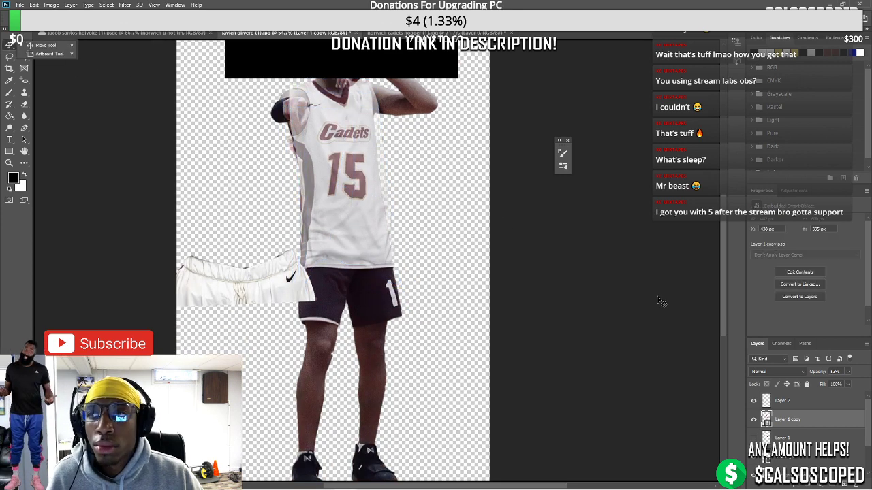
Restore the jersey to full opacity, undo an accidental shift, and readjust opacity
left_click(847, 371)
scroll(317, 180, "up", 3)
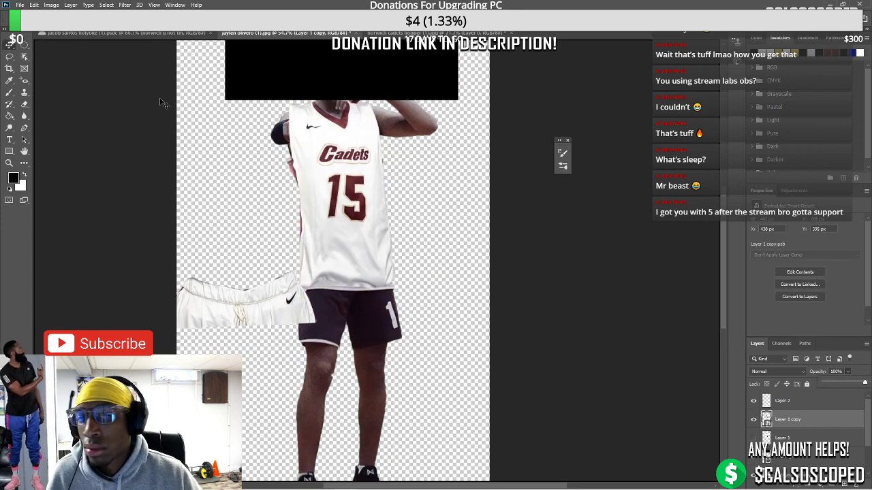
left_click_drag(324, 192, 363, 195)
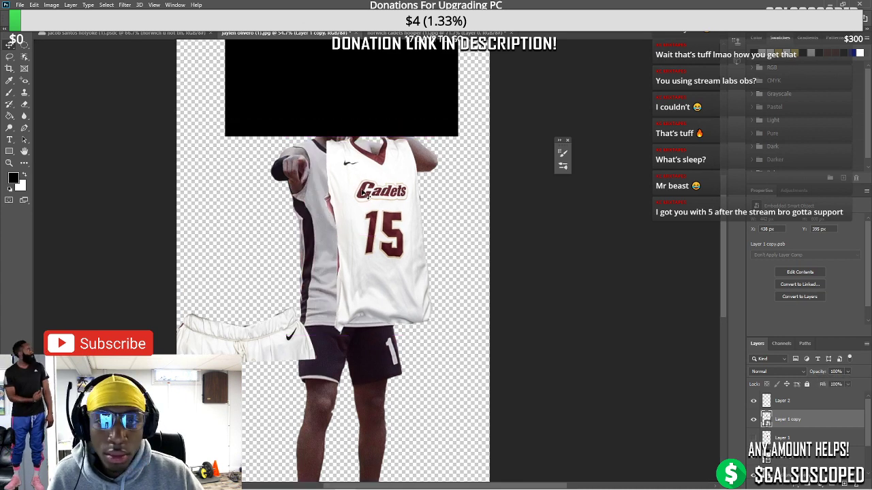
key("ctrl+z")
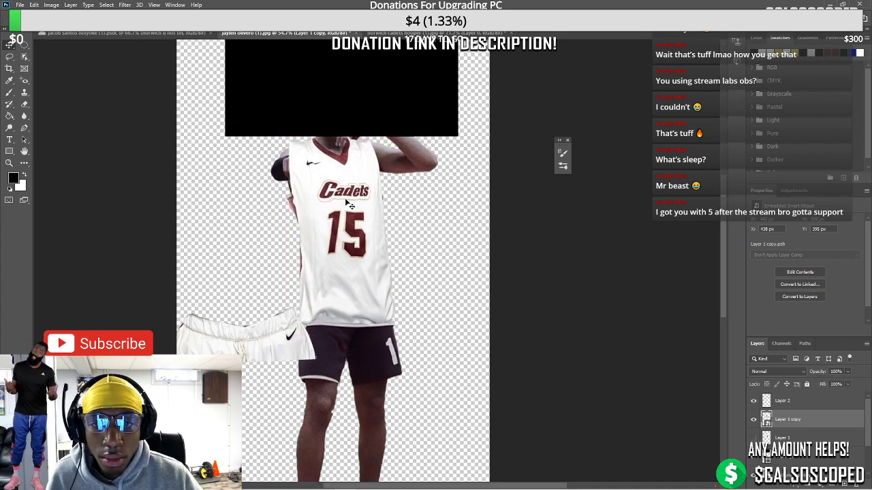
scroll(349, 204, "up", 3)
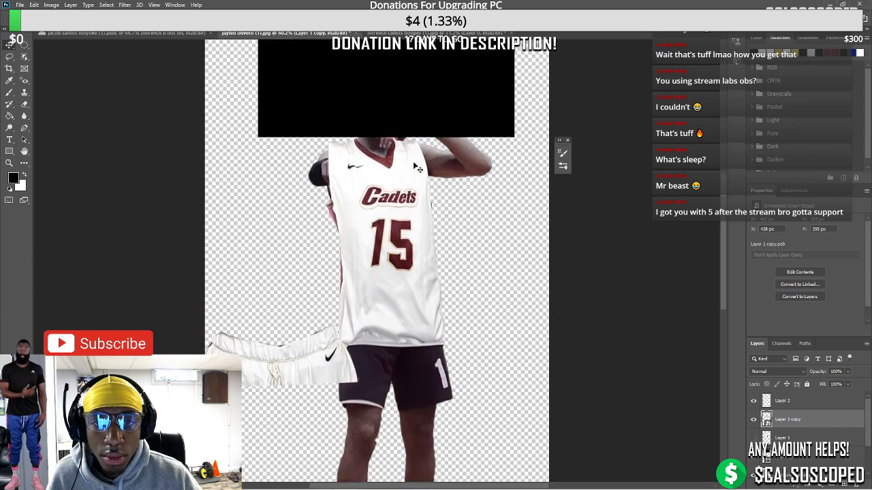
left_click(852, 372)
left_click_drag(849, 383, 838, 385)
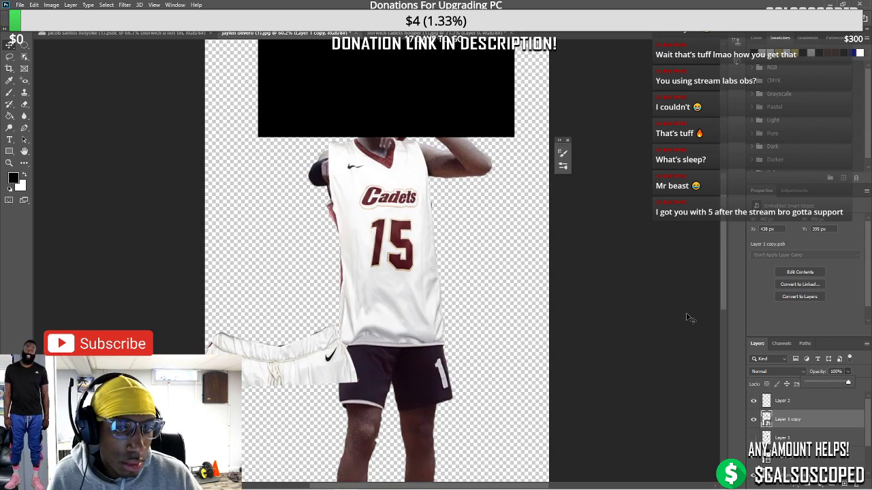
Warp the jersey again to pull the right shoulder and side inward
key("ctrl+t")
right_click(391, 169)
left_click(428, 215)
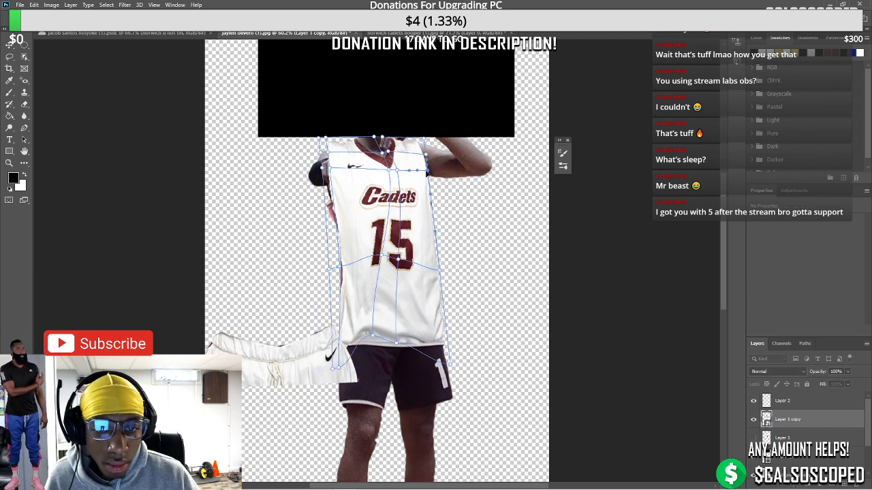
left_click_drag(427, 175, 414, 140)
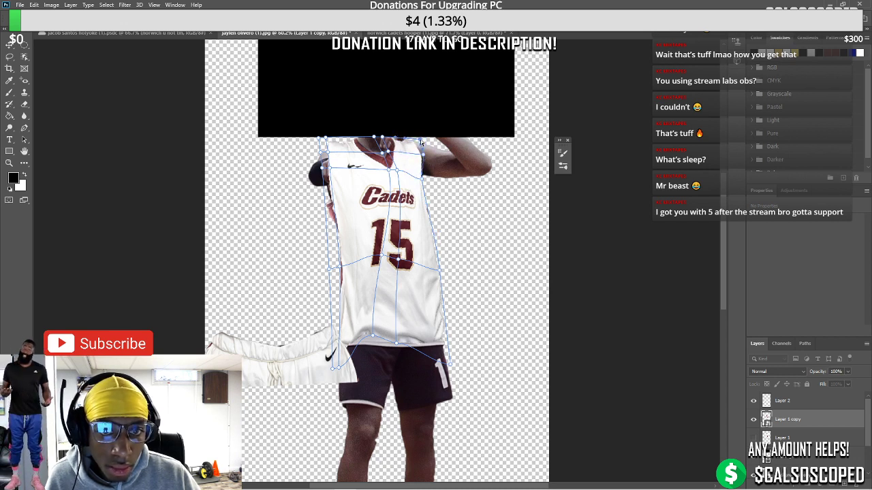
left_click(9, 48)
scroll(353, 242, "down", 2)
scroll(353, 242, "up", 4)
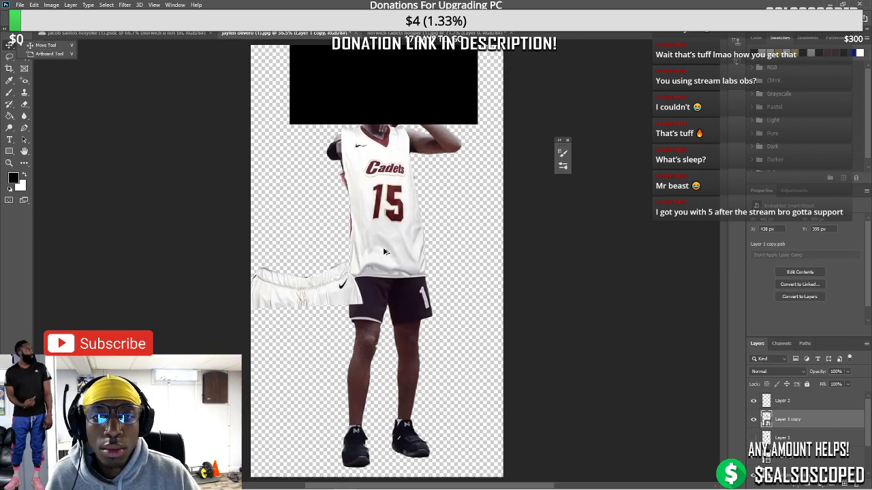
scroll(355, 244, "up", 3)
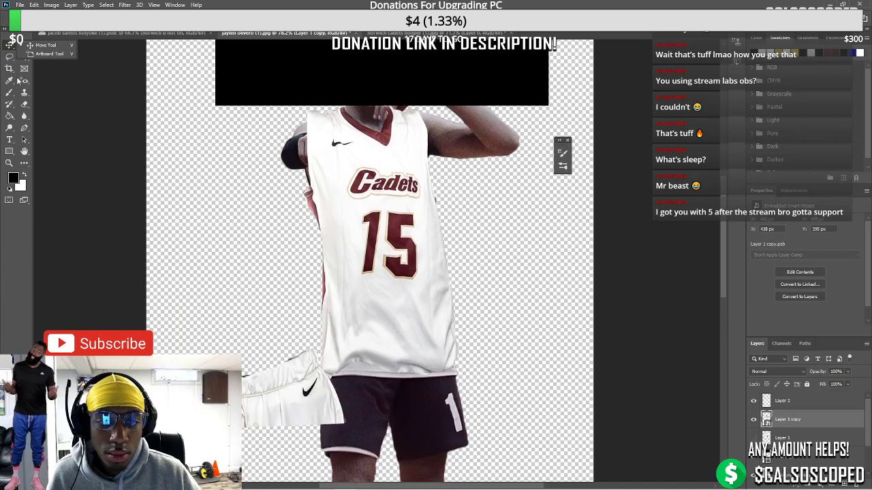
Add a layer mask to the jersey and fade it to 55% opacity
left_click(7, 46)
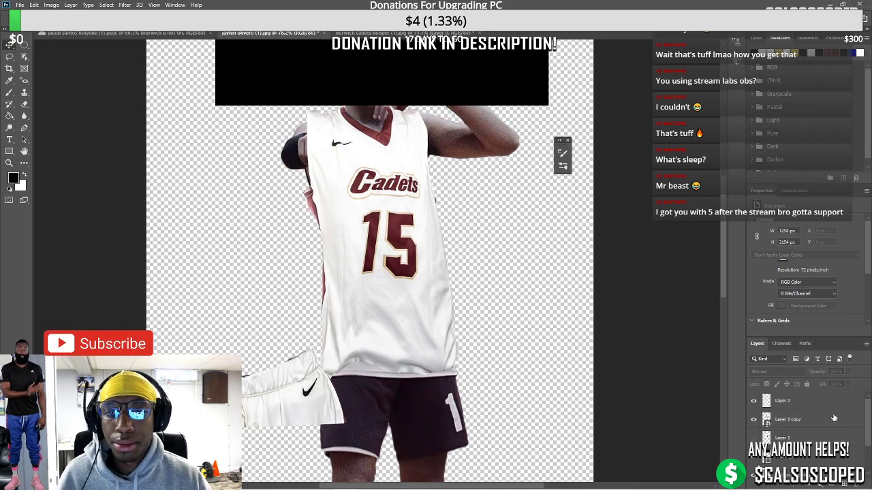
left_click(807, 485)
left_click(847, 371)
left_click_drag(857, 385, 829, 385)
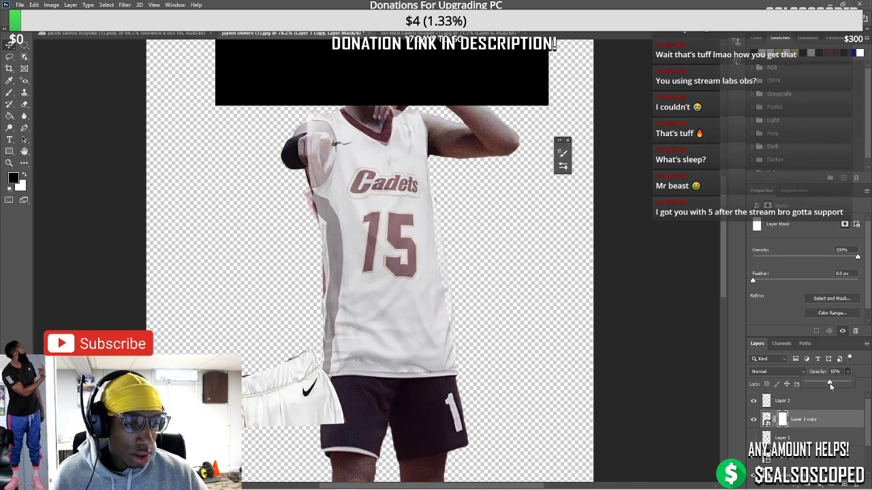
Paint the mask with a small brush to reveal the fist, then restore 100% opacity
key("b")
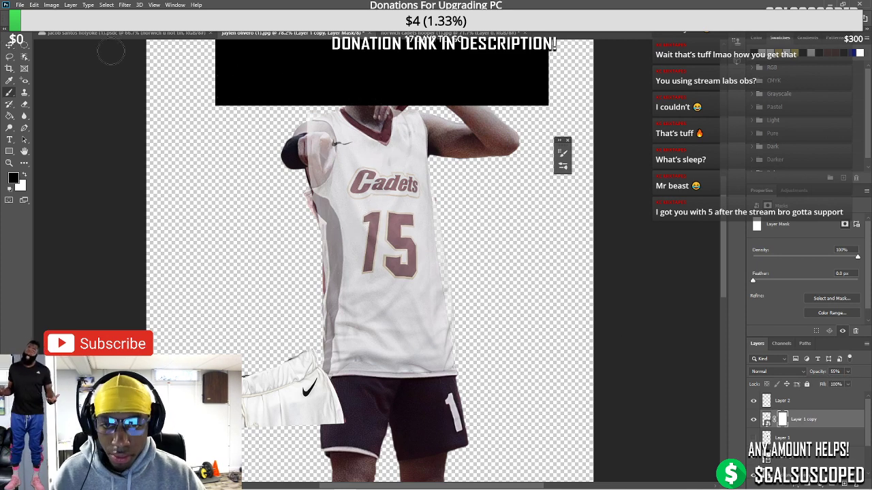
key("F5")
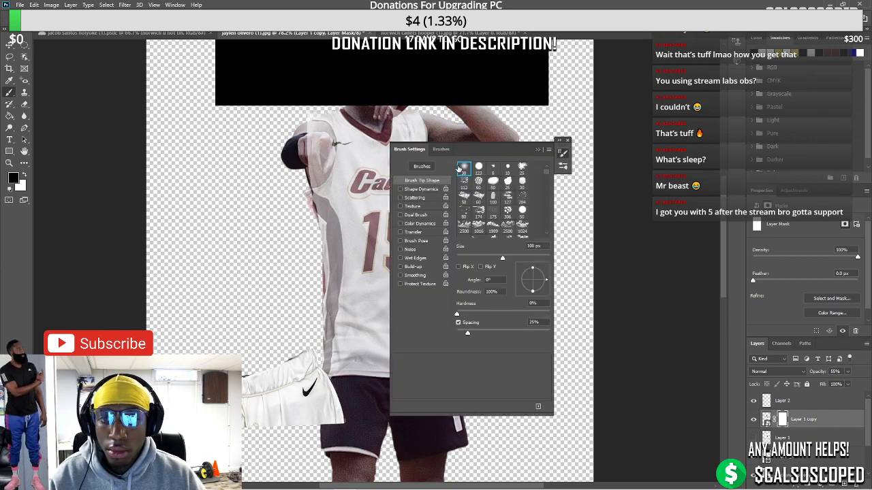
left_click(366, 484)
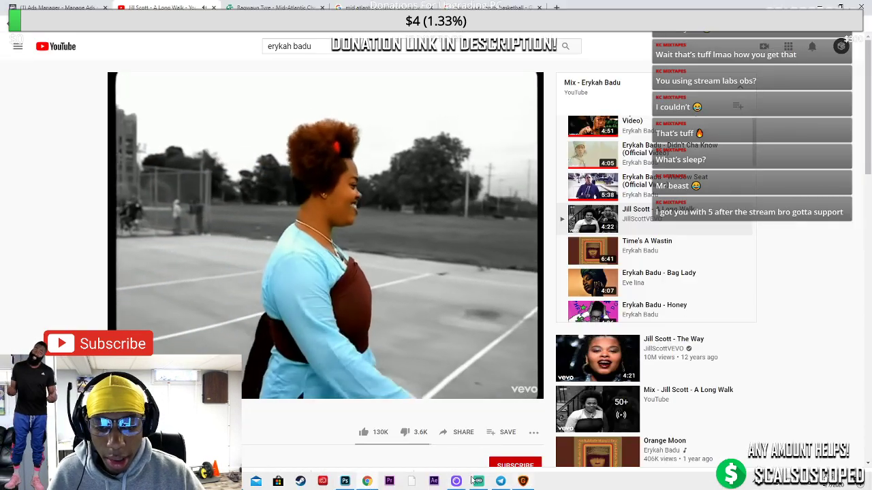
left_click(345, 481)
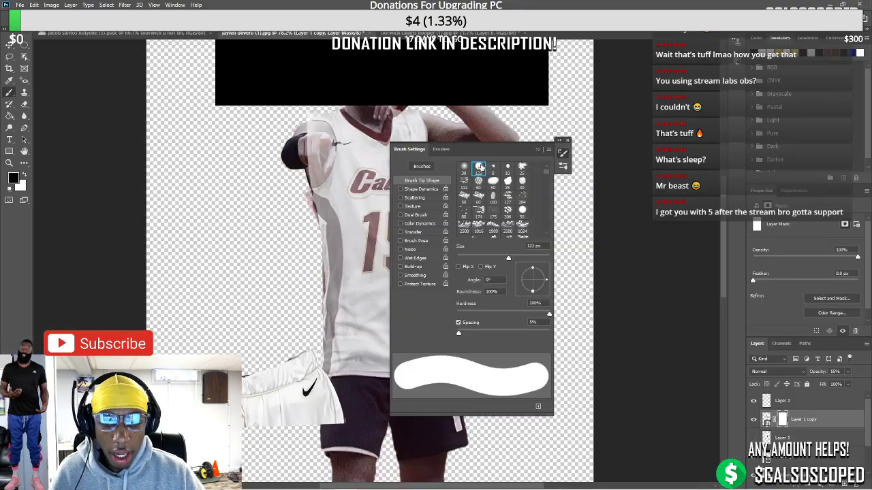
key("F5")
scroll(291, 171, "up", 2)
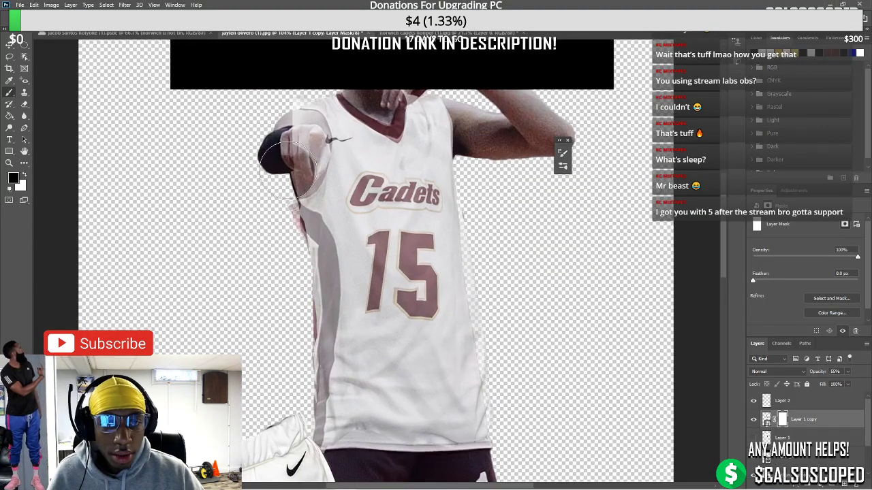
key("[")
key("[")
key("[")
key("[")
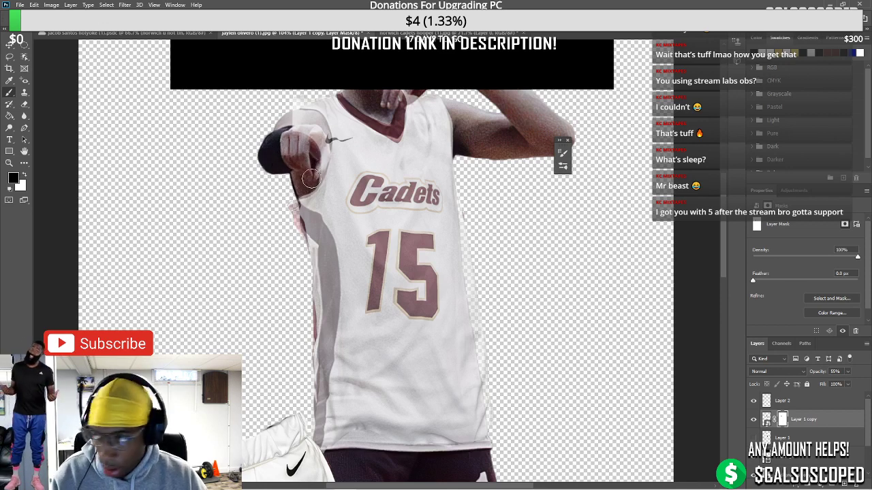
left_click_drag(309, 179, 320, 143)
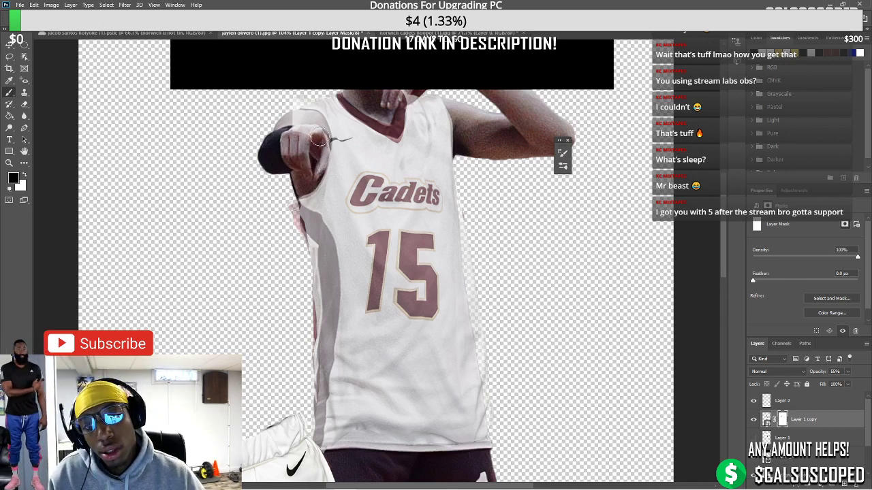
key("ctrl+z")
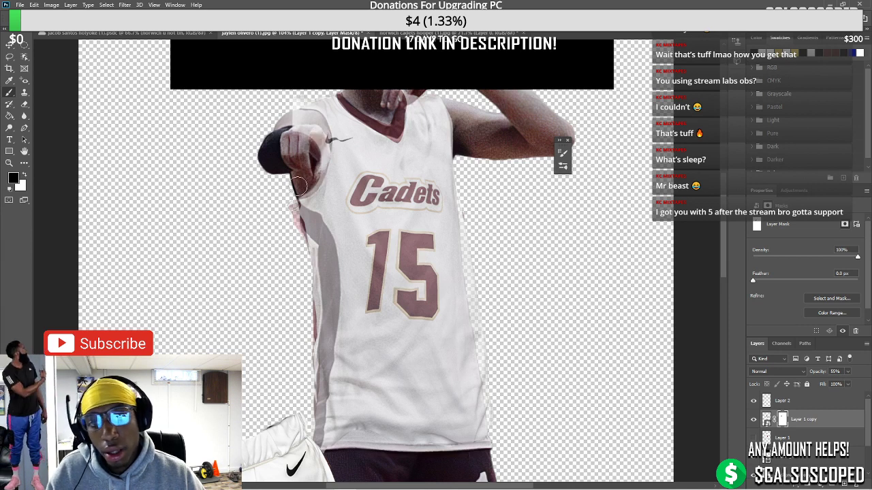
left_click_drag(316, 163, 319, 129)
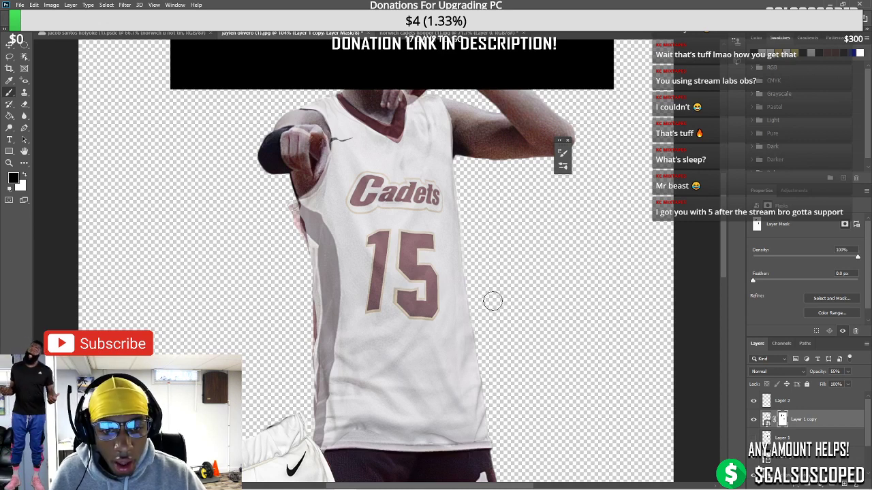
left_click(848, 372)
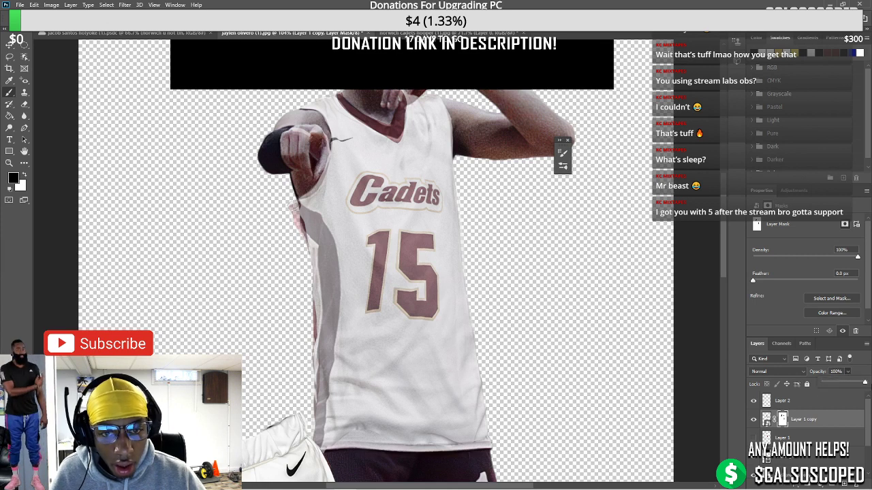
scroll(431, 294, "down", 5)
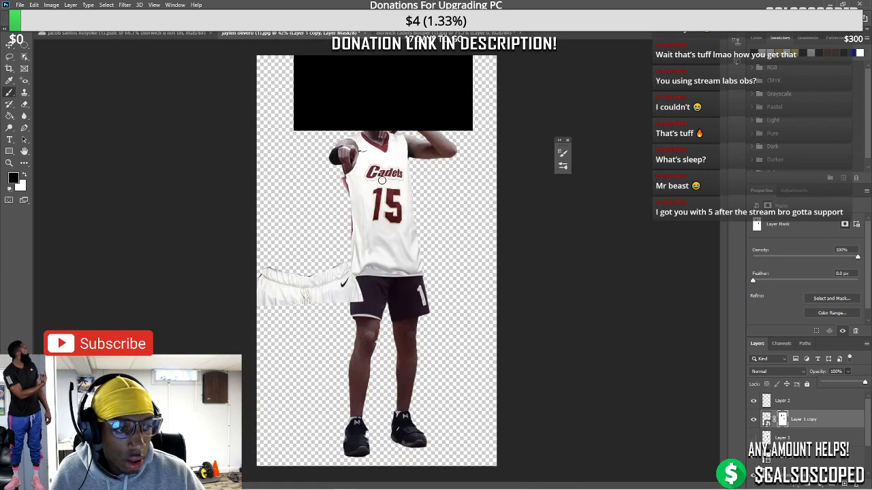
Lasso the 15, rasterize the layer, and erase the number with Content-Aware Fill
scroll(382, 180, "down", 1)
scroll(381, 187, "up", 2)
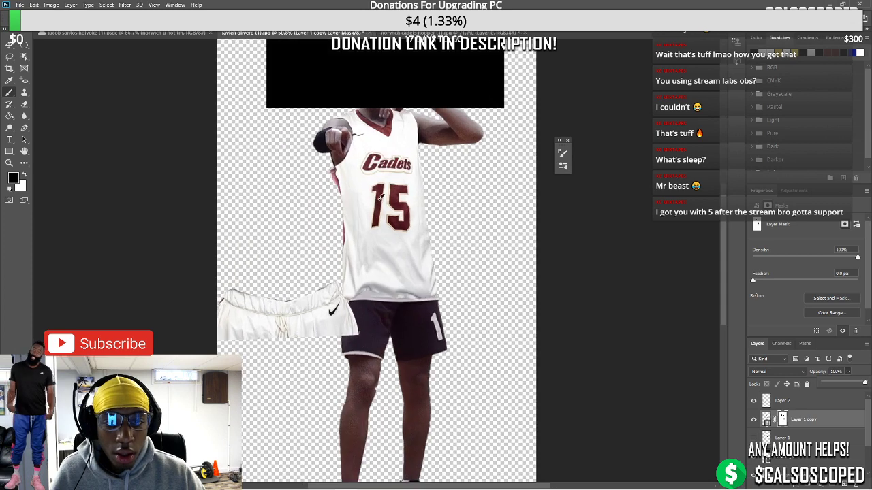
key("l")
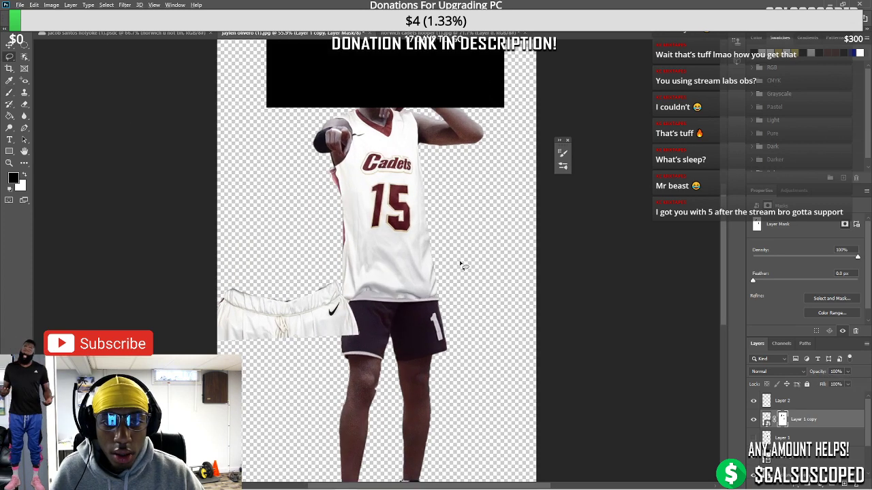
scroll(460, 264, "up", 2)
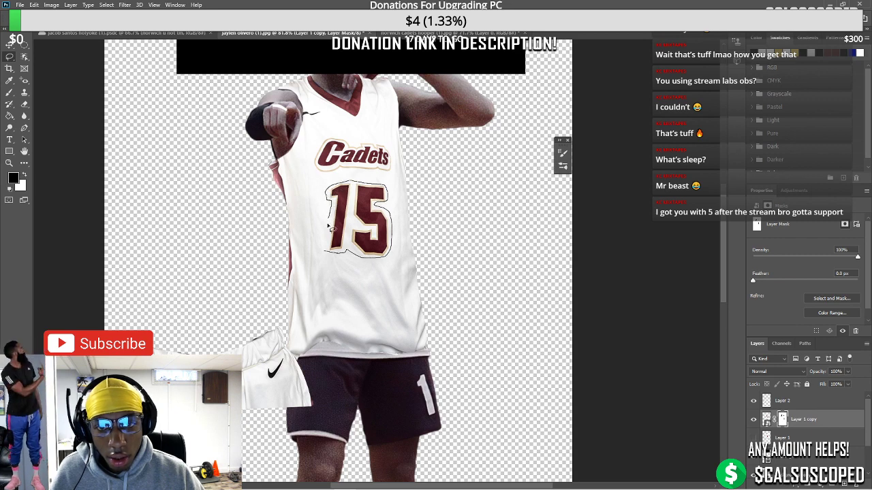
left_click_drag(331, 250, 379, 250)
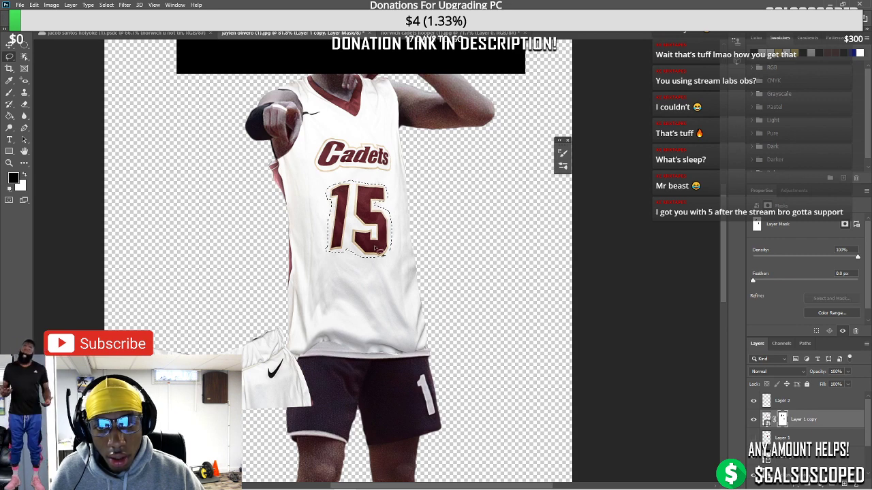
right_click(817, 419)
left_click(764, 198)
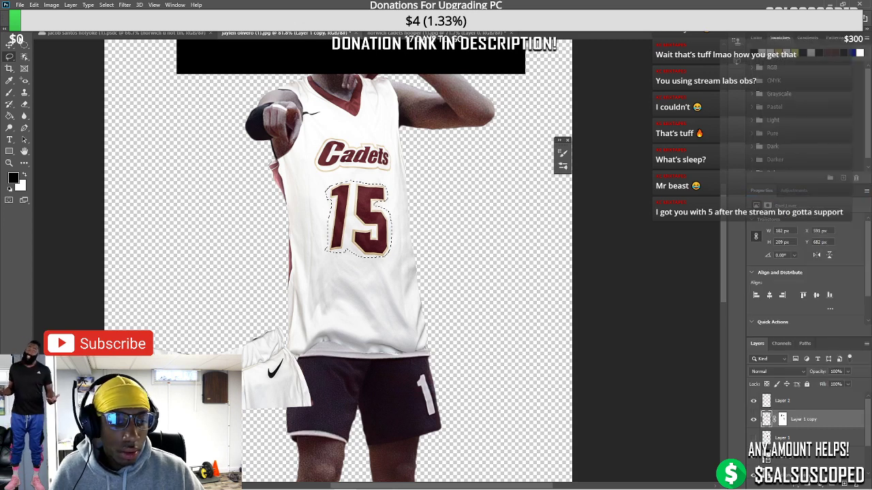
left_click(33, 5)
left_click(40, 148)
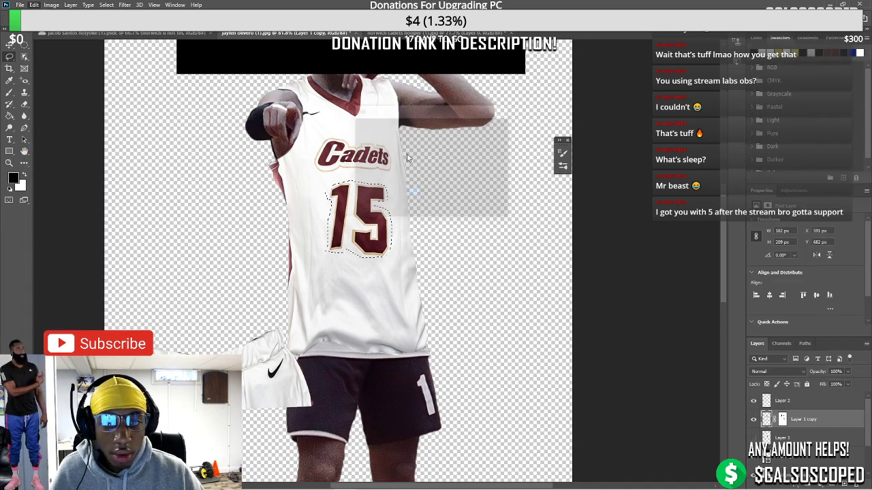
left_click(491, 126)
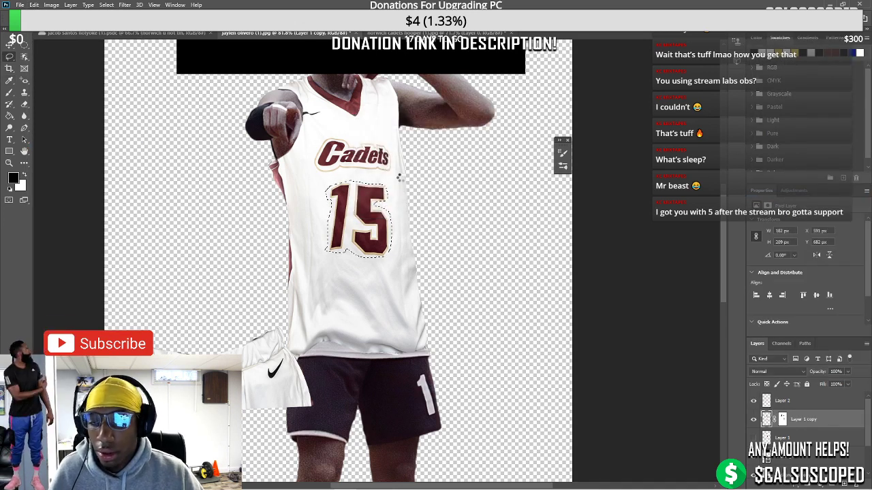
Delete the jersey layer's mask
scroll(357, 199, "down", 2)
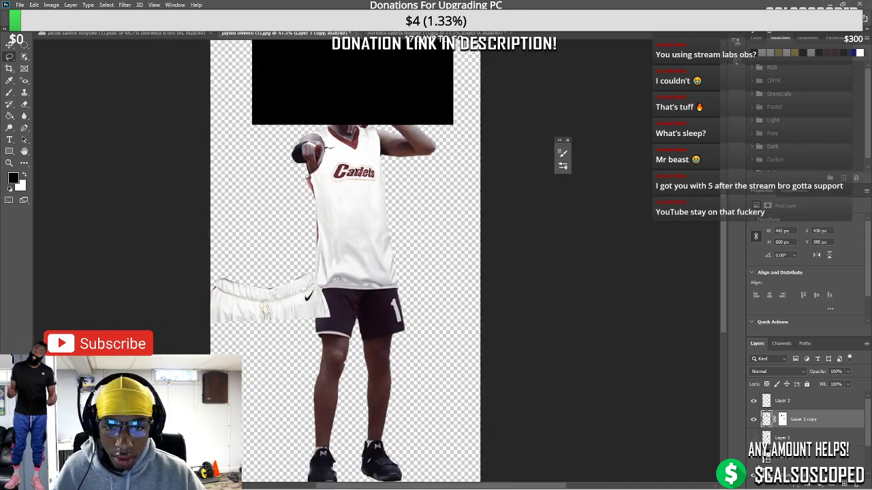
scroll(341, 167, "up", 4)
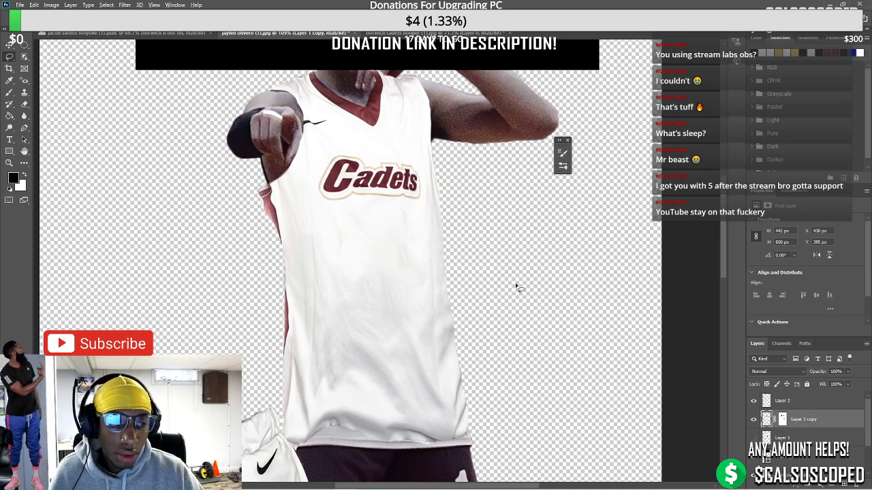
scroll(438, 253, "down", 4)
scroll(411, 199, "up", 2)
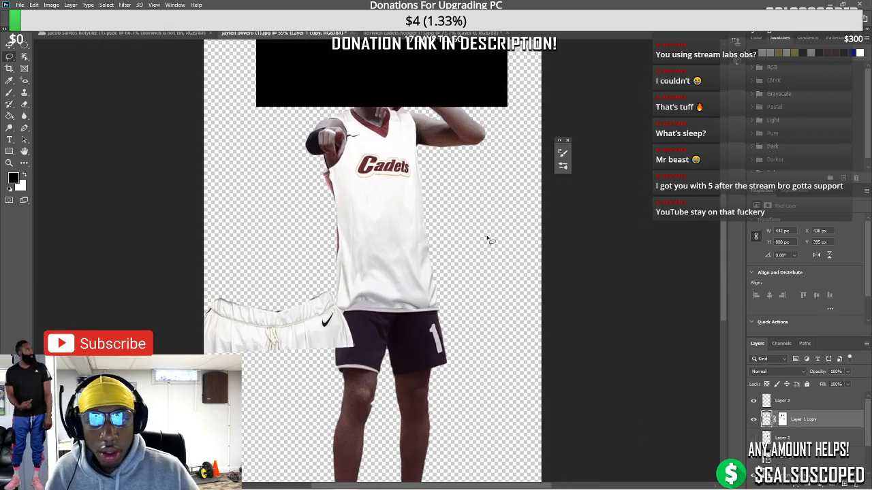
right_click(787, 422)
left_click(785, 359)
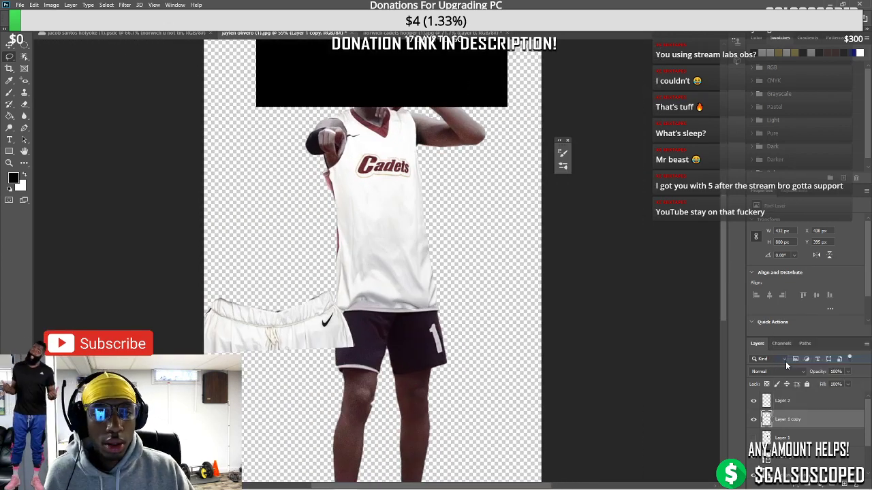
Warp the Cadets lettering slightly upward and commit
key("ctrl+t")
right_click(379, 216)
left_click(409, 274)
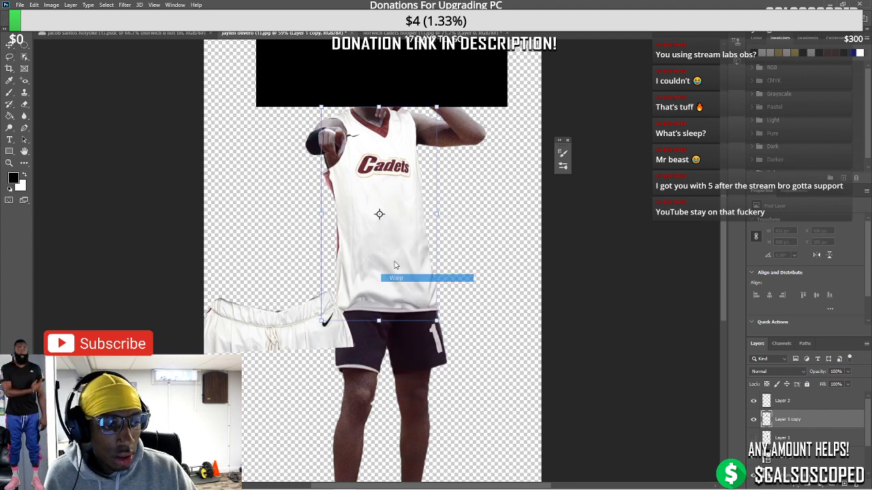
left_click_drag(386, 182, 386, 156)
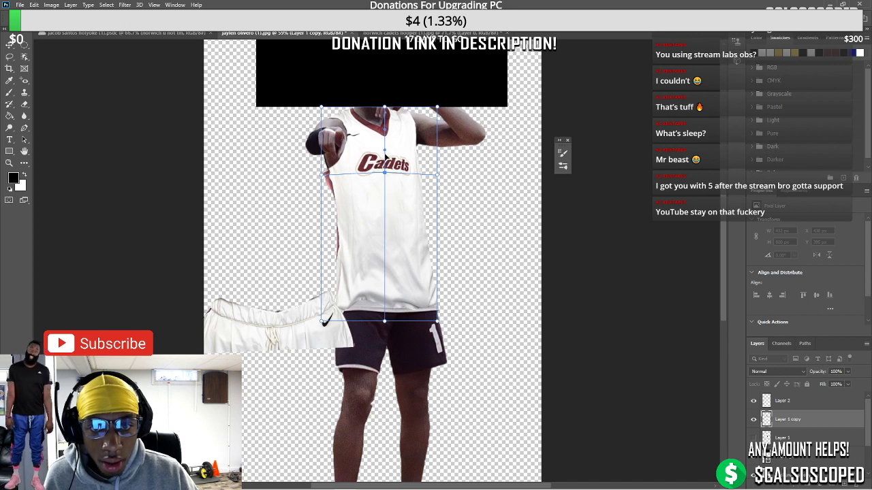
key("Return")
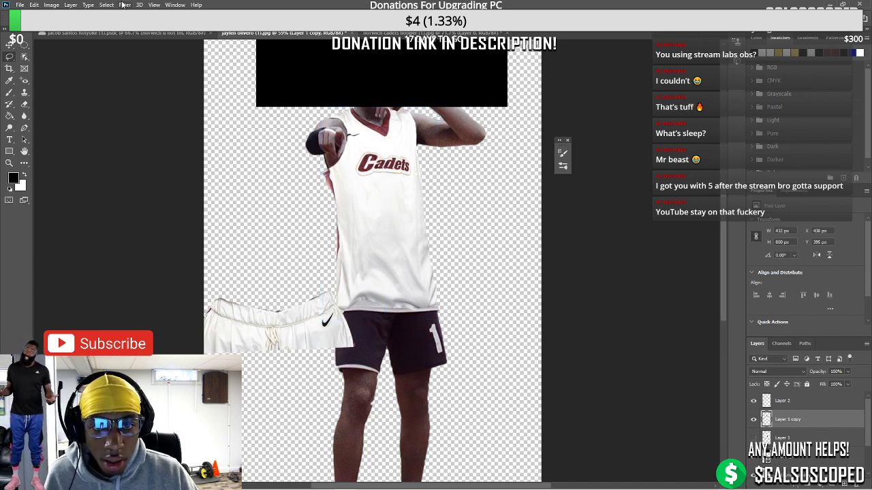
left_click(124, 5)
In Liquify, push the jersey fabric and logo upward, then undo both strokes
left_click(135, 77)
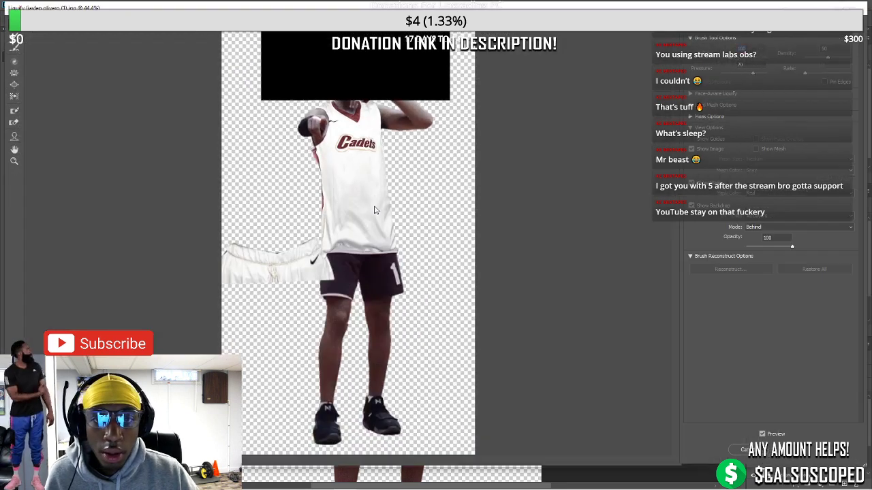
scroll(349, 171, "up", 5)
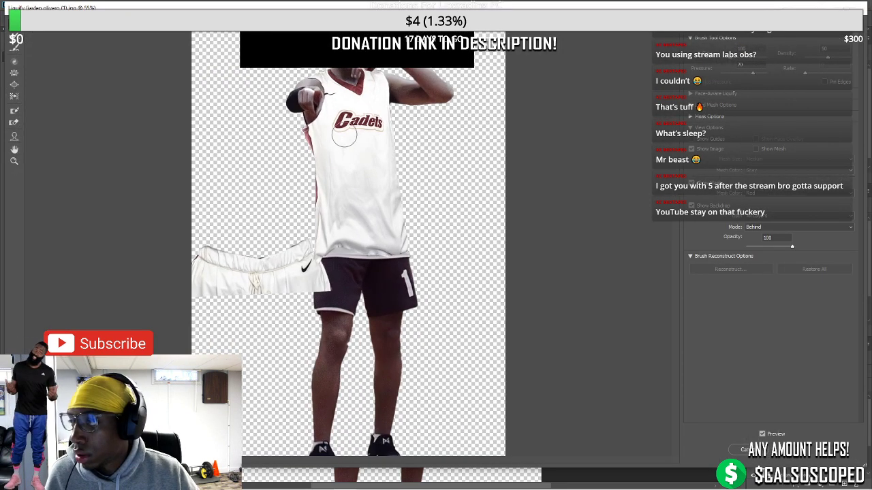
scroll(357, 155, "up", 3)
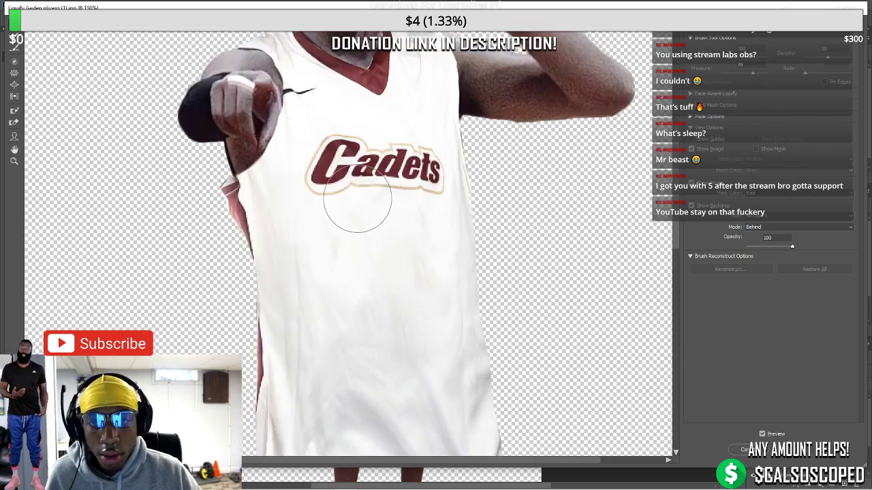
mouse_move(361, 262)
left_mouse_down()
mouse_move(370, 195)
mouse_move(402, 189)
mouse_move(404, 169)
left_mouse_up()
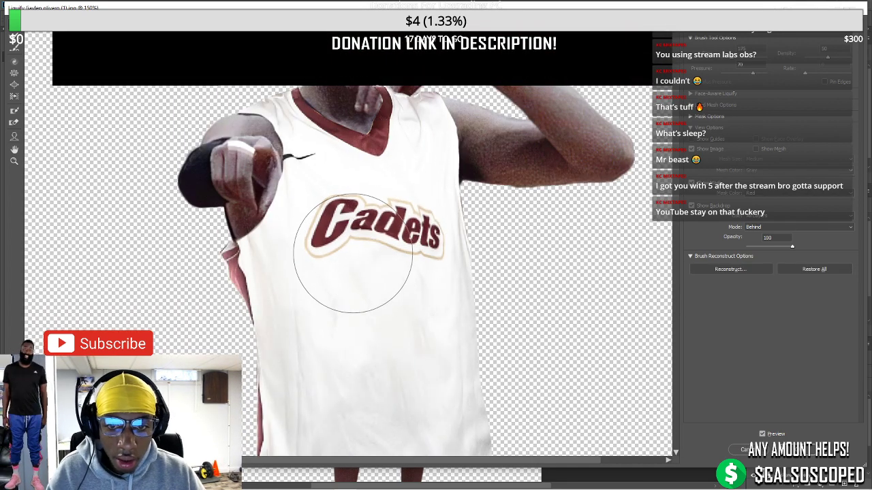
mouse_move(315, 250)
left_mouse_down()
mouse_move(344, 205)
mouse_move(327, 171)
mouse_move(344, 184)
mouse_move(400, 185)
left_mouse_up()
key("ctrl+z")
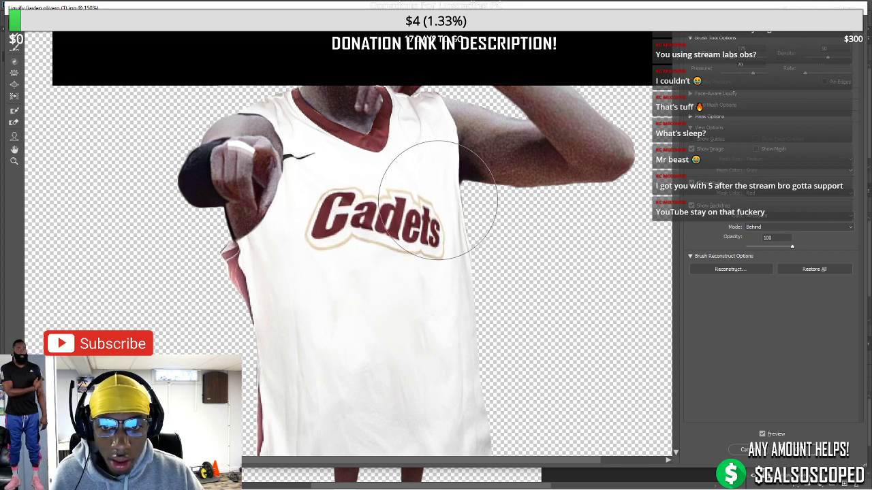
key("ctrl+z")
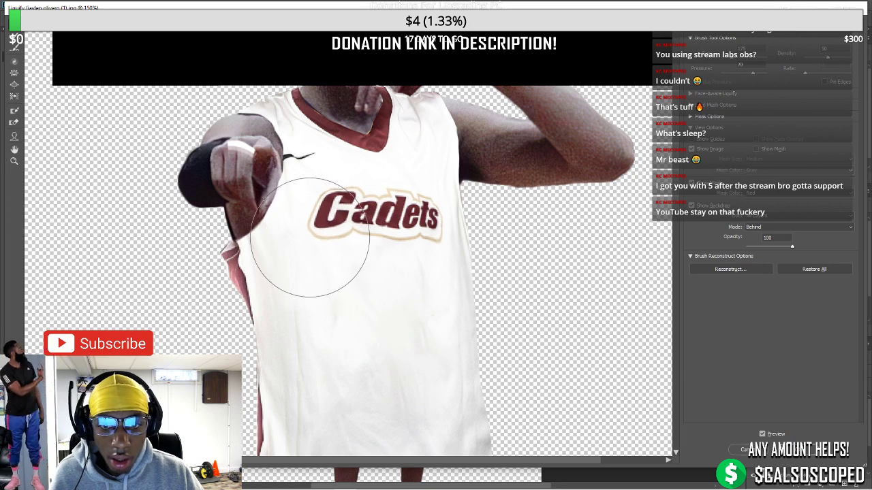
Shrink the Forward Warp brush, refine the jersey, and apply Liquify
key("bracketleft")
key("bracketleft")
key("bracketleft")
key("bracketleft")
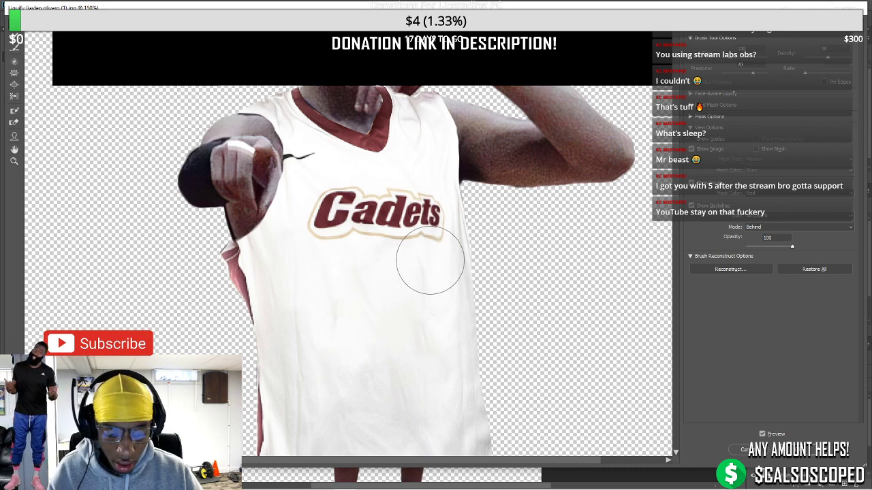
key("bracketleft")
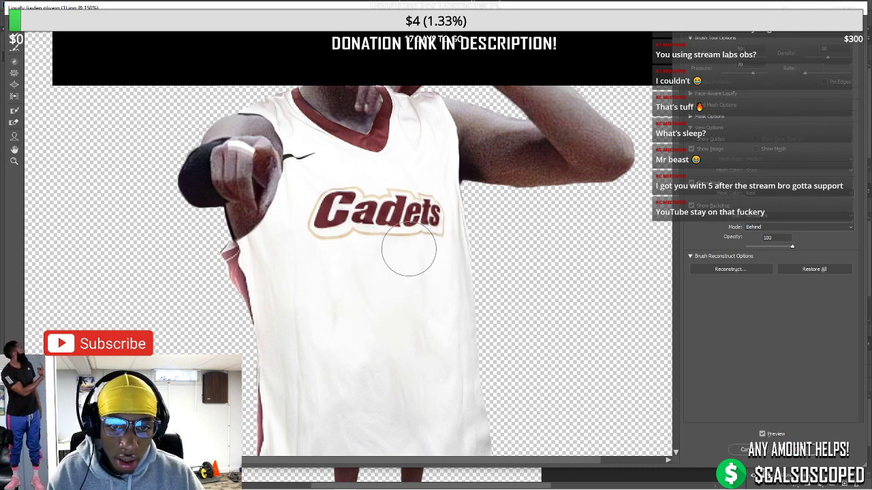
scroll(354, 219, "down", 3)
scroll(354, 220, "down", 4)
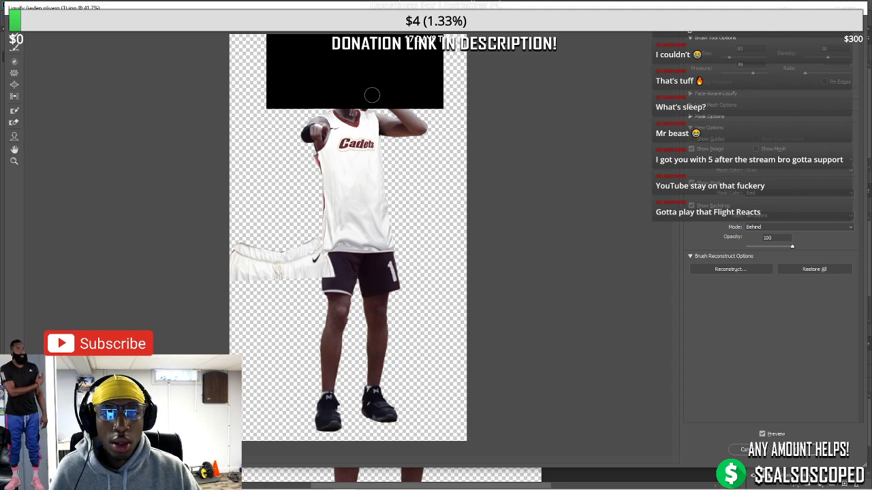
scroll(372, 94, "up", 2)
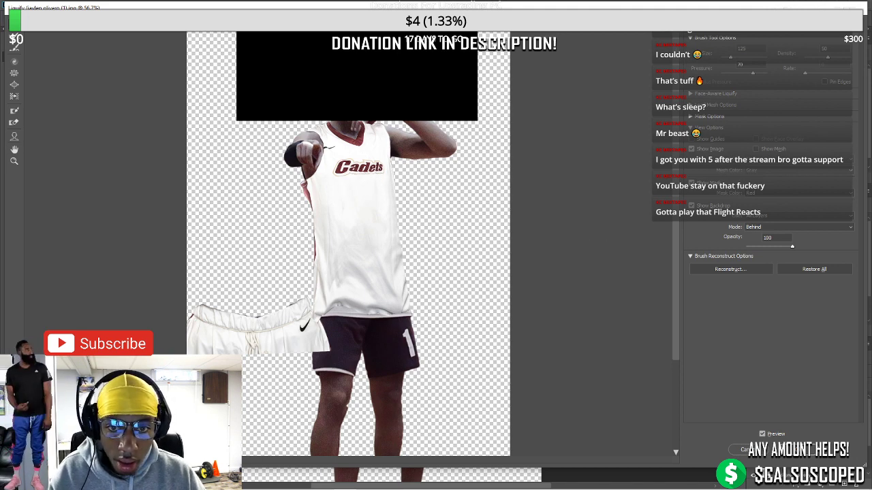
key("Return")
Zoom out and switch to the Cadets 15 jersey document
key("ctrl+minus")
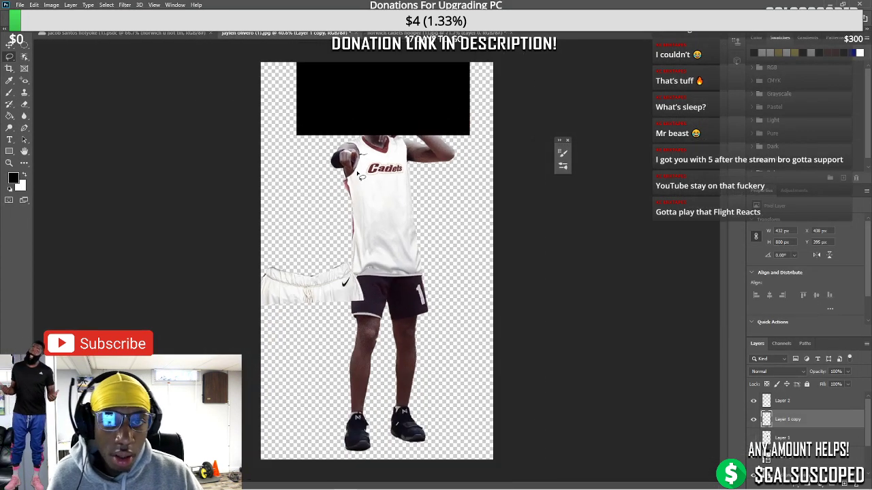
scroll(397, 162, "up", 5)
key("ctrl+Tab")
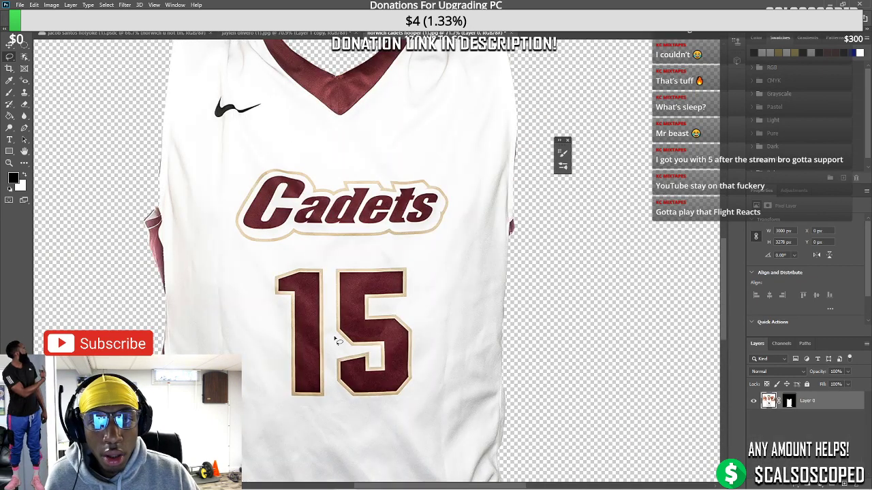
Return to the Google Images results and preview the Norwich timesargus.com photo
left_click(367, 482)
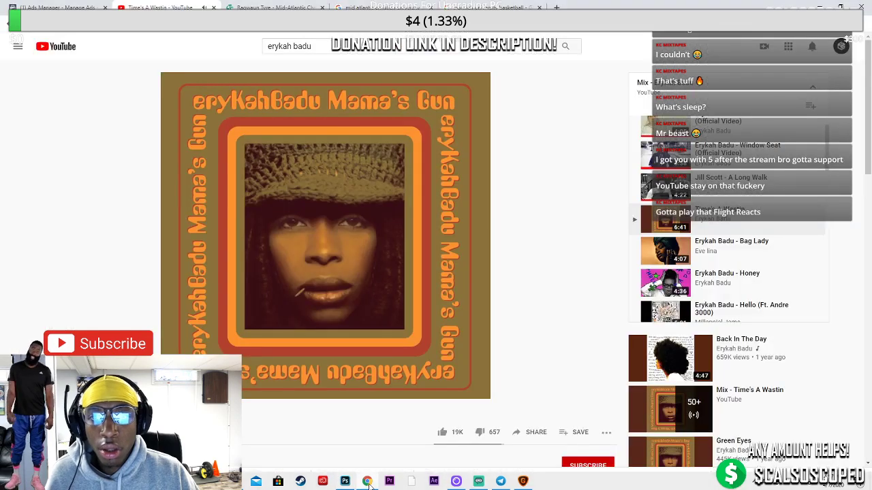
key("ctrl+Tab")
left_click(20, 6)
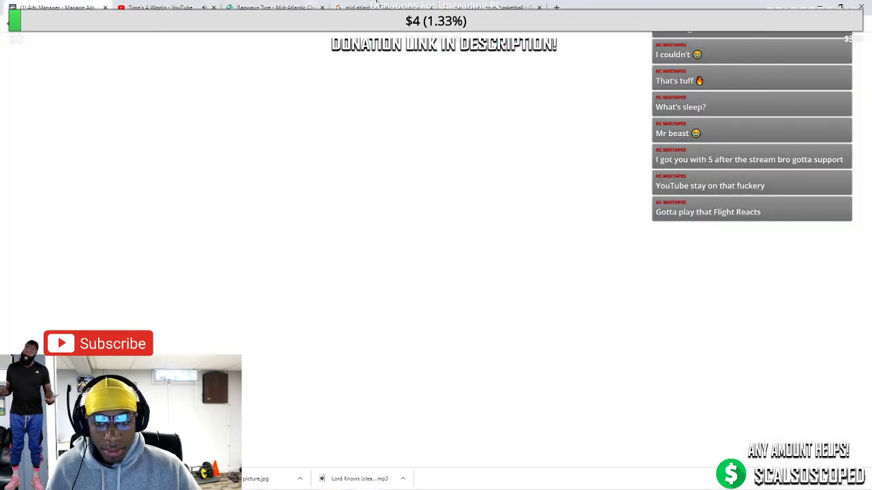
scroll(346, 199, "down", 3)
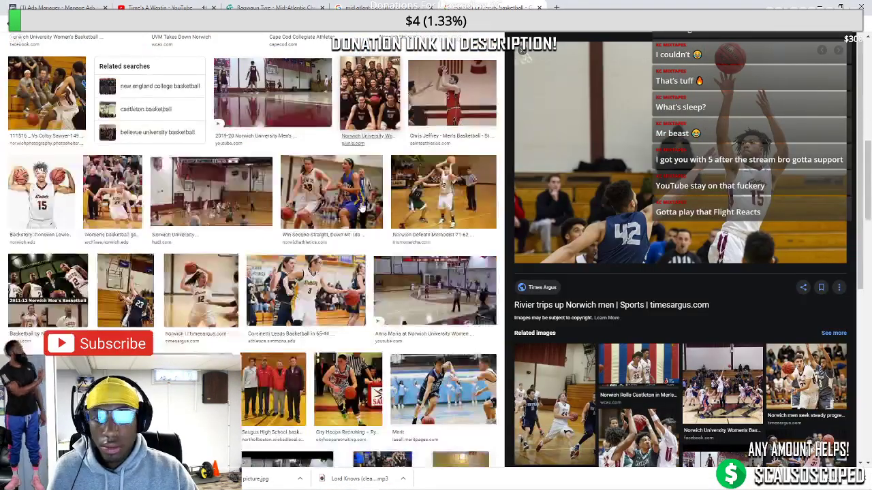
scroll(346, 199, "down", 3)
scroll(346, 199, "up", 3)
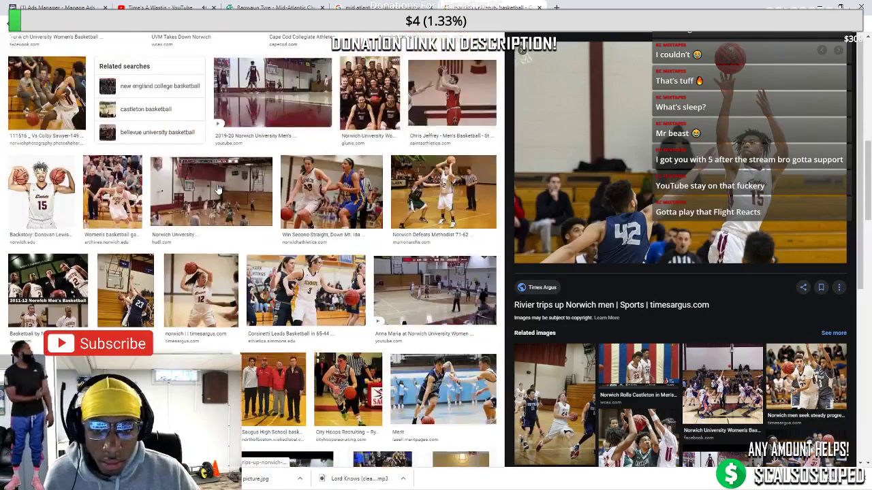
left_click(210, 281)
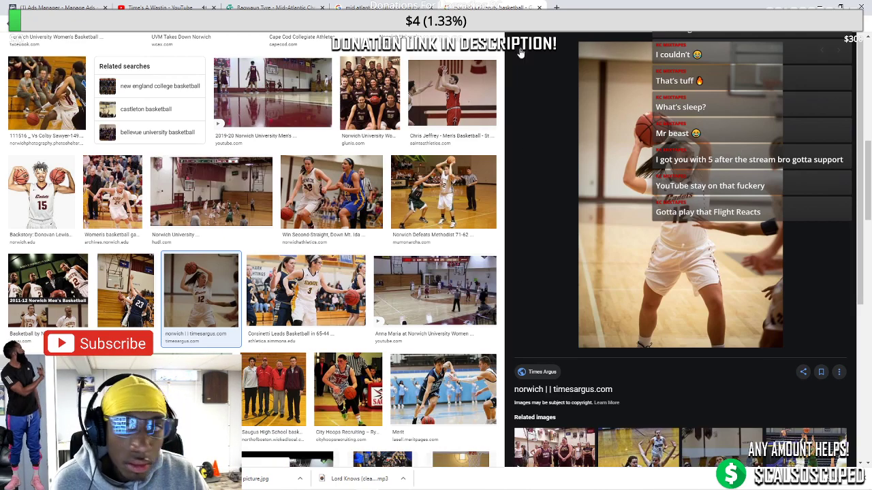
Preview the Harrison #22 photo and the related 'Cadets fall to Vermont' image
left_click(522, 51)
scroll(506, 82, "up", 3)
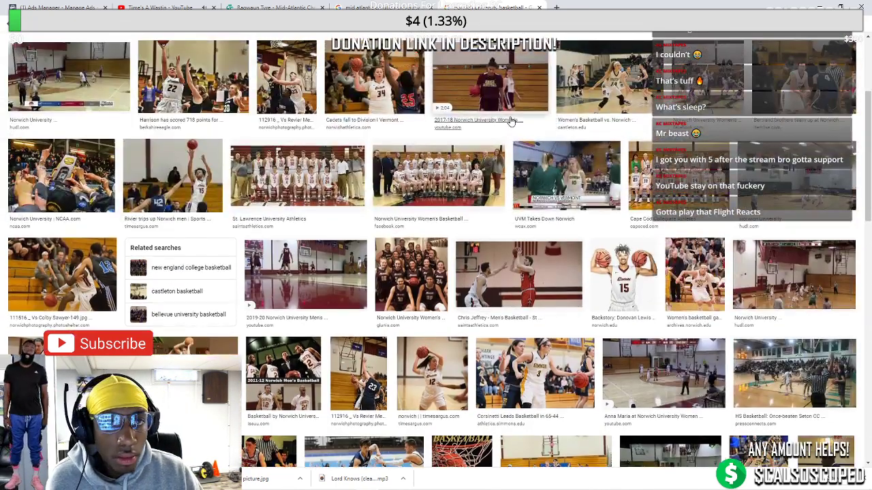
scroll(511, 120, "up", 3)
left_click(175, 181)
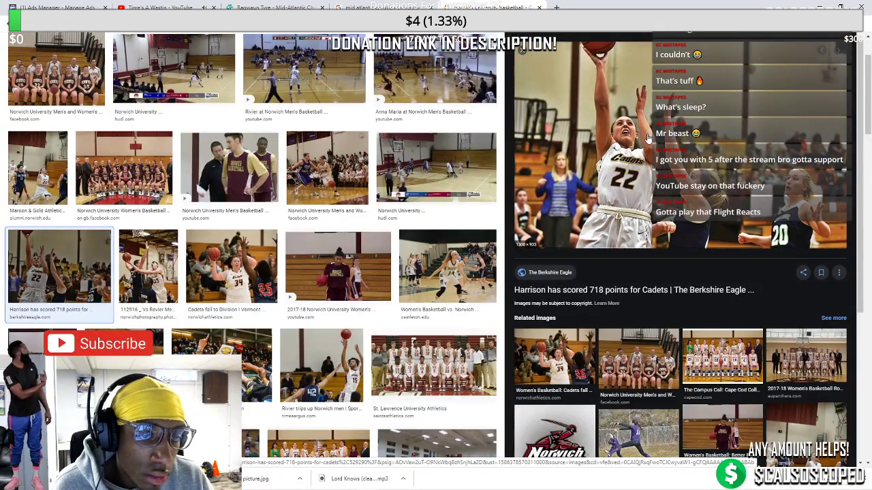
left_click(553, 368)
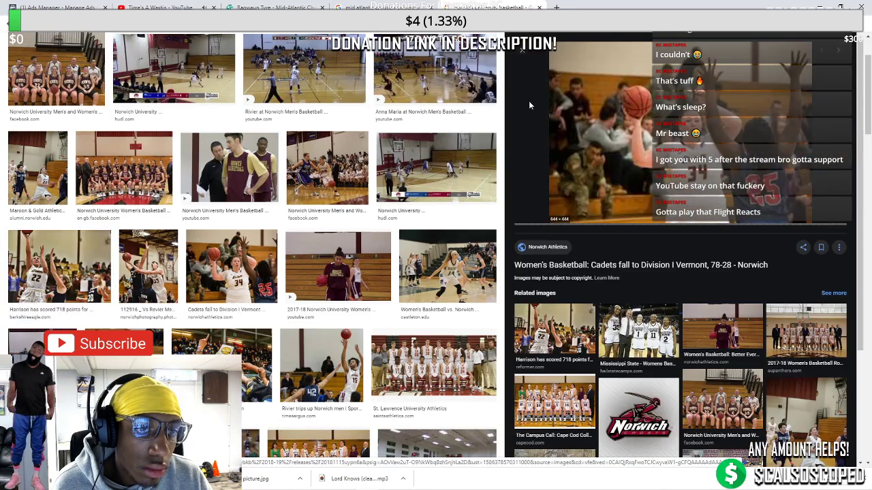
left_click(526, 52)
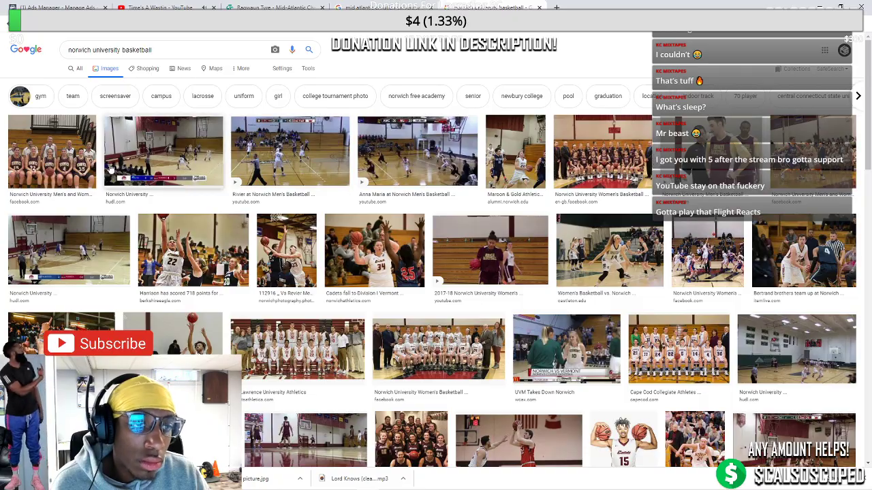
Find and preview the GAMEDAY quarterfinal image from the Norwich WBB Twitter
scroll(121, 189, "down", 2)
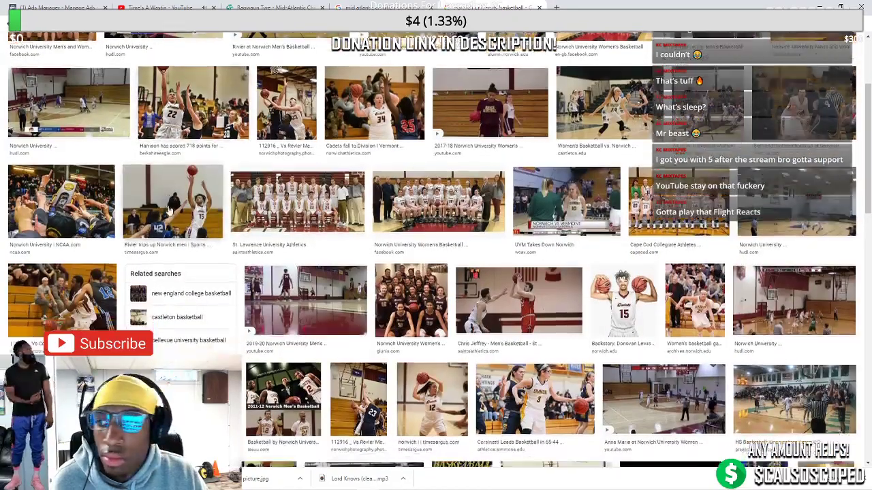
scroll(212, 202, "down", 4)
scroll(211, 202, "down", 1)
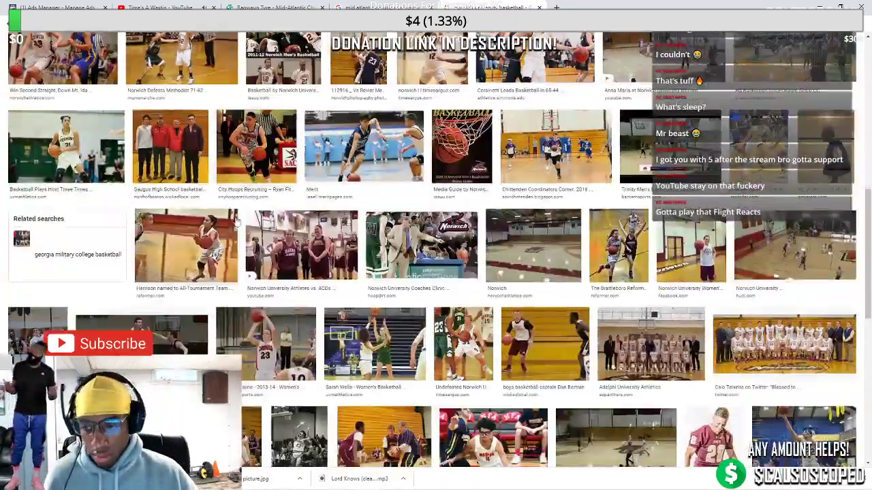
scroll(365, 233, "down", 1)
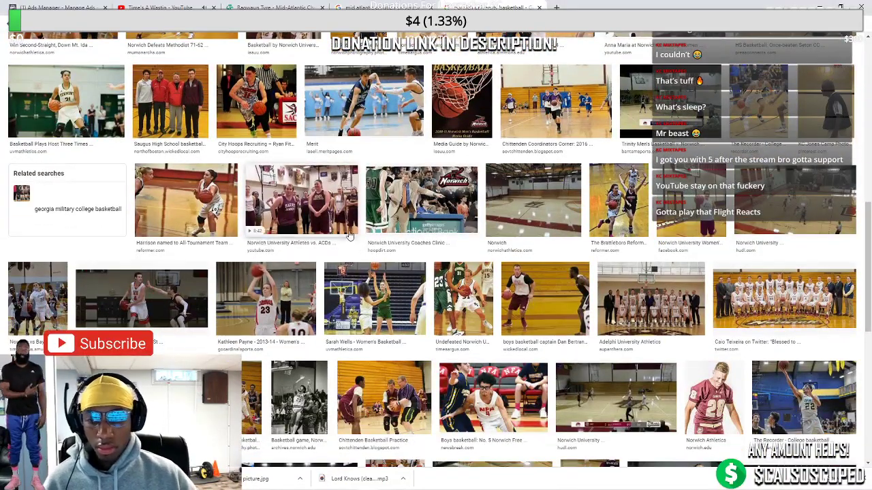
scroll(343, 226, "down", 2)
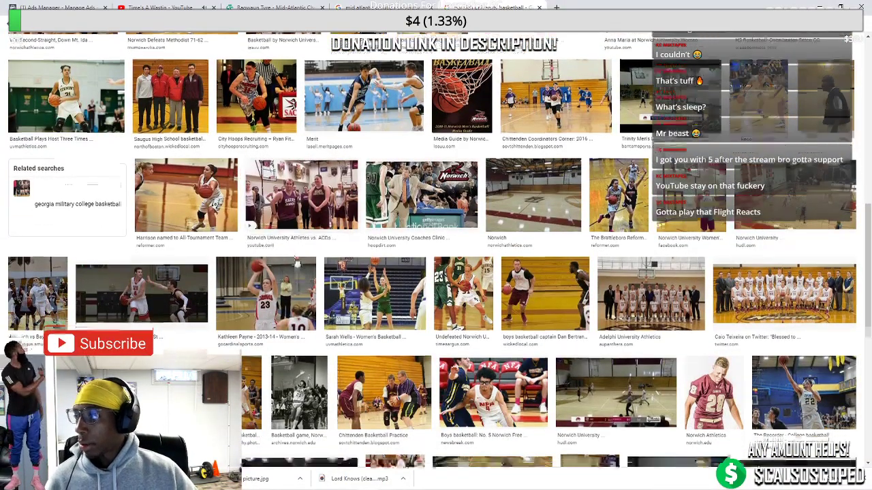
scroll(648, 229, "down", 3)
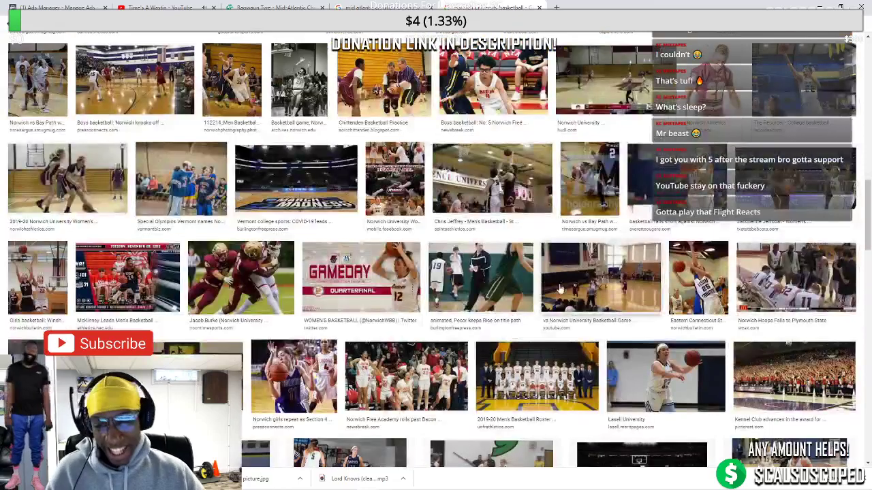
scroll(553, 291, "up", 1)
left_click(361, 348)
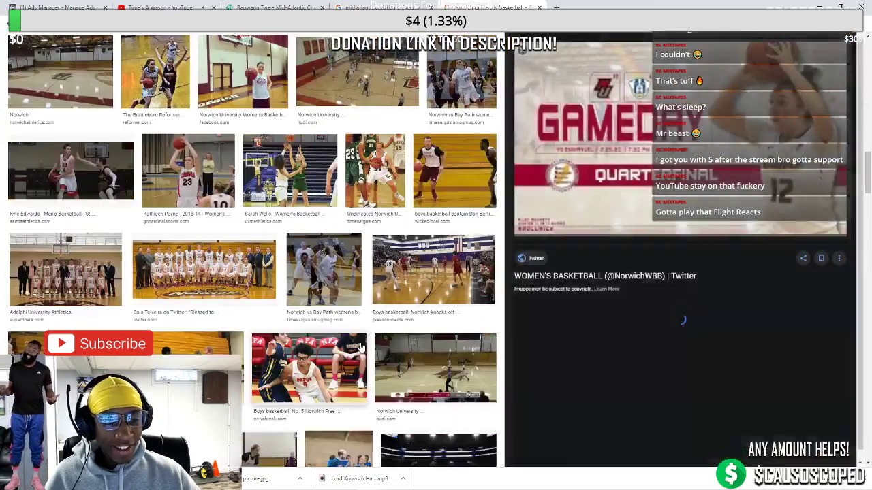
right_click(752, 175)
Save the GAMEDAY preview image into the base photos folder under a new file name
left_click(764, 250)
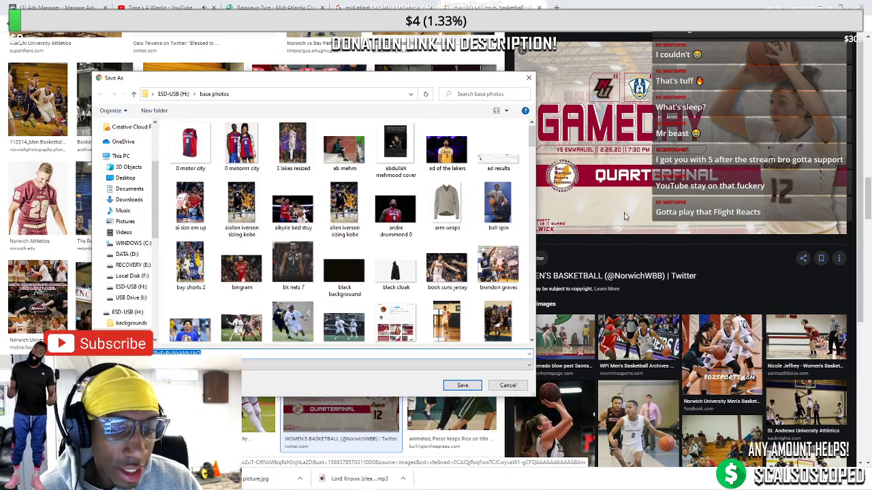
key("BackSpace")
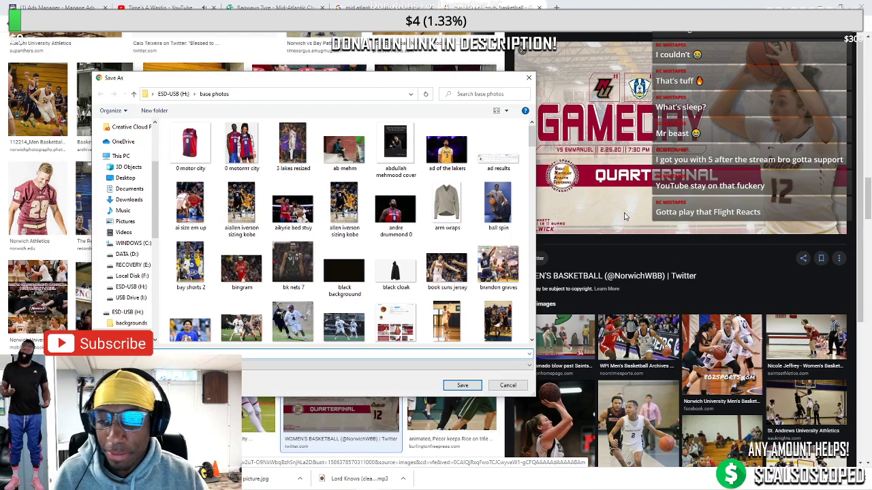
type("dets")
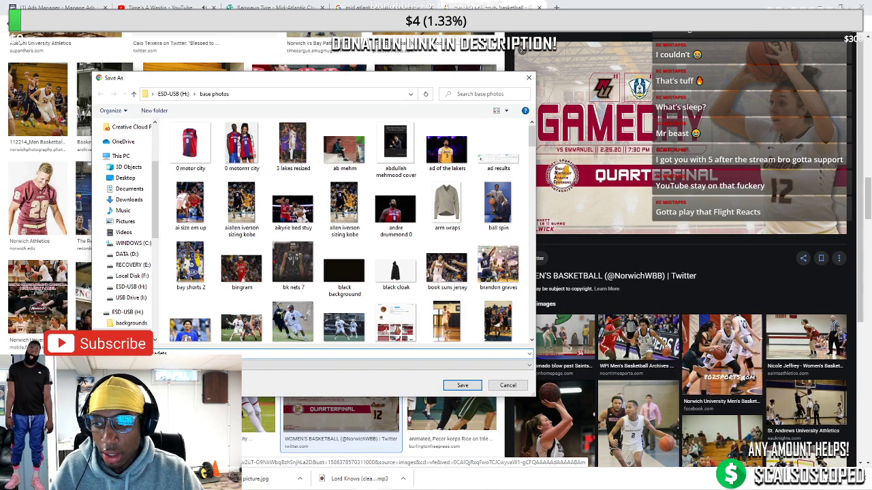
key("Return")
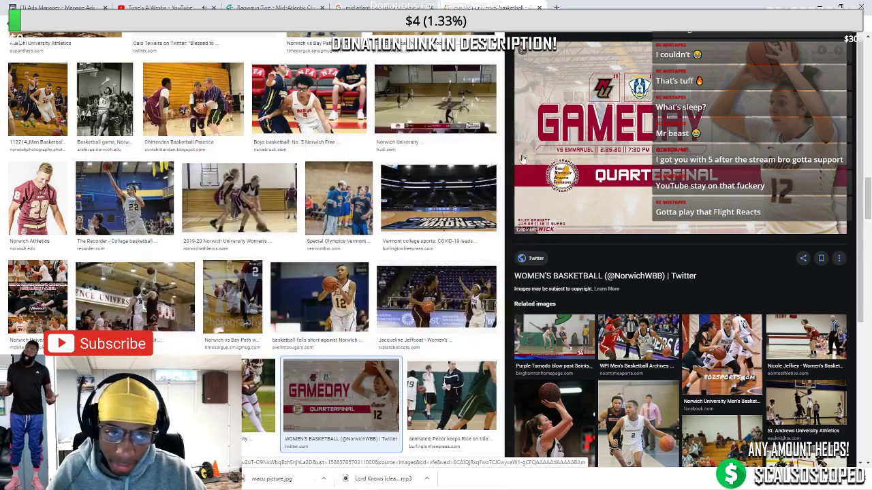
left_click(489, 485)
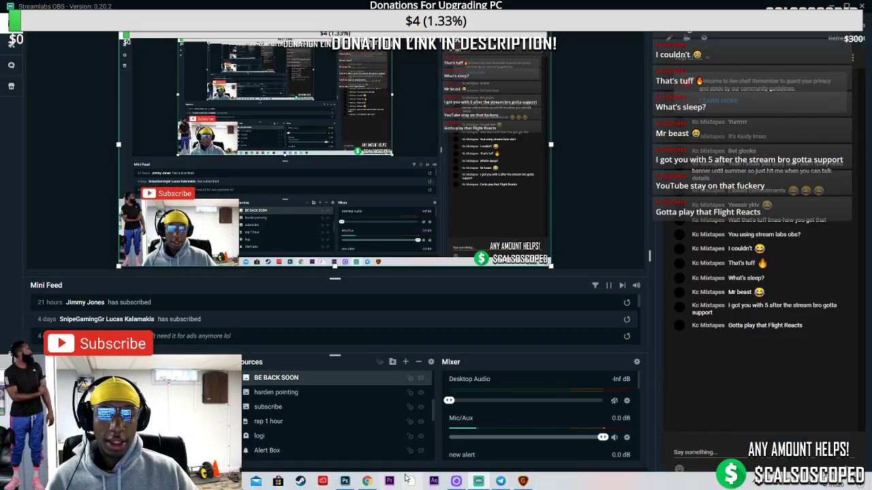
Add cadets 12.jpg to Gigapixel and start its 2x upscale to 2400 × 1390
left_click(522, 481)
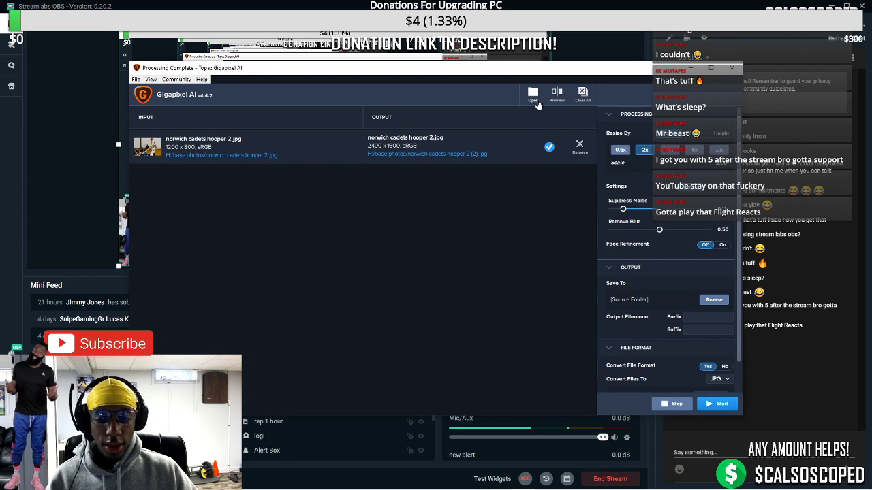
left_click(535, 98)
type("cadets 12.jpg")
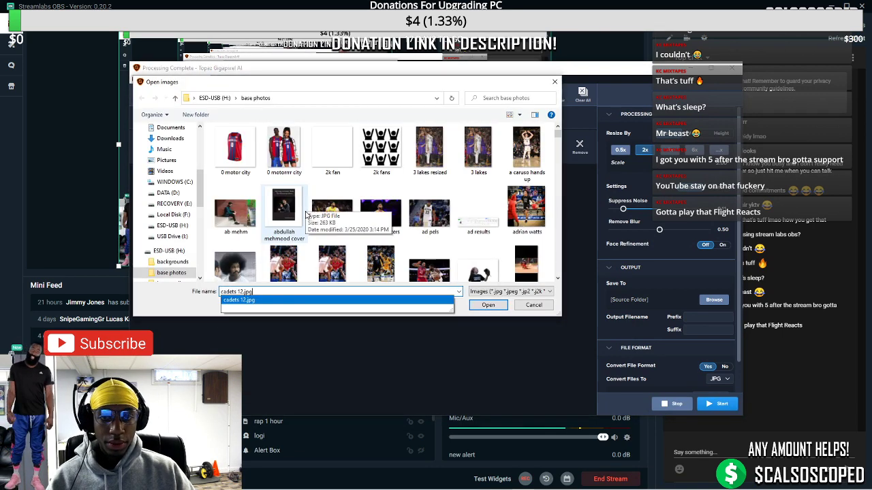
key("Return")
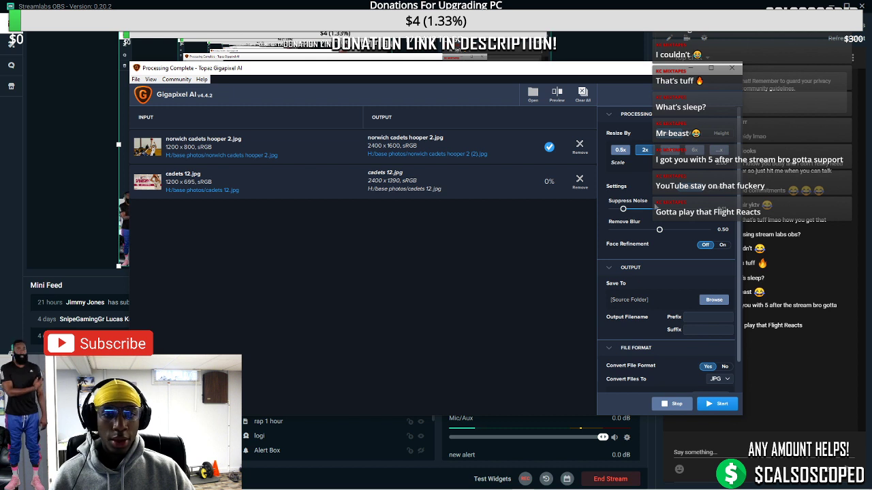
left_click(715, 404)
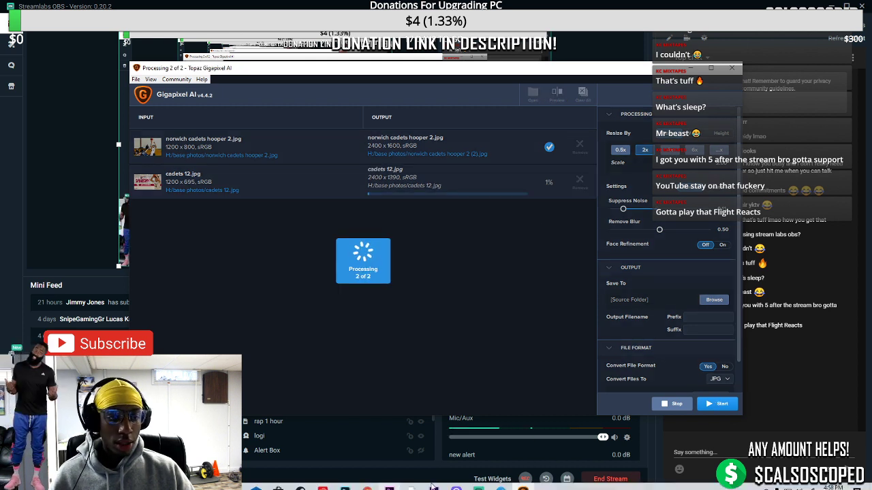
left_click(433, 488)
scroll(345, 220, "down", 3)
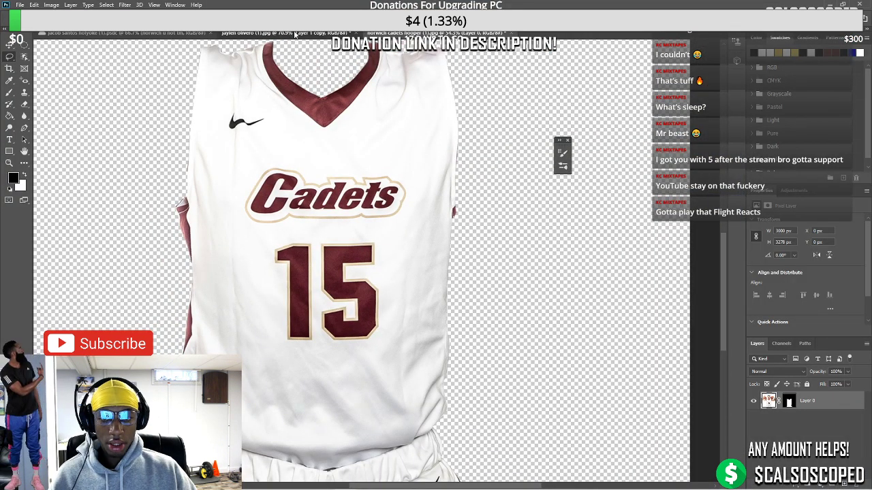
left_click(273, 33)
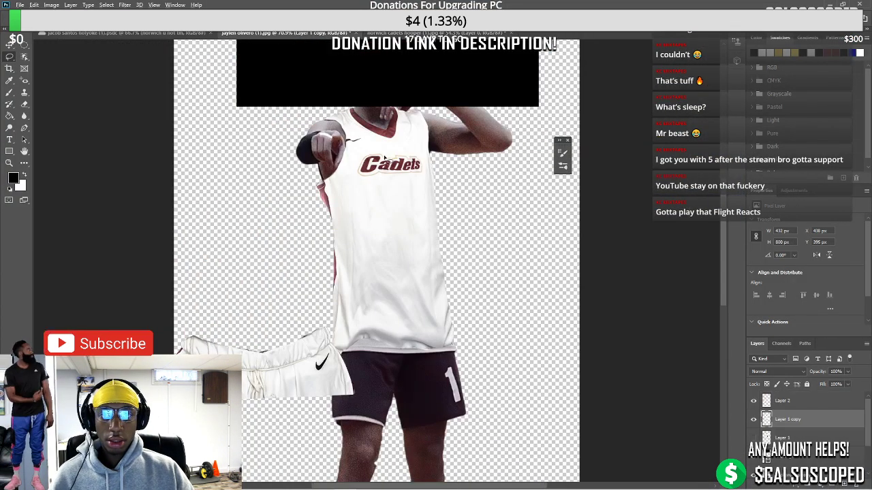
scroll(385, 157, "down", 3)
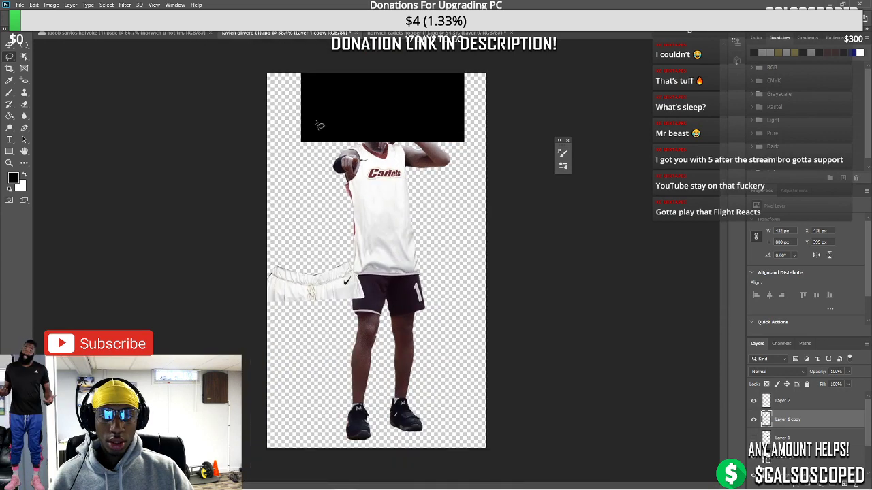
left_click_drag(319, 298, 400, 267)
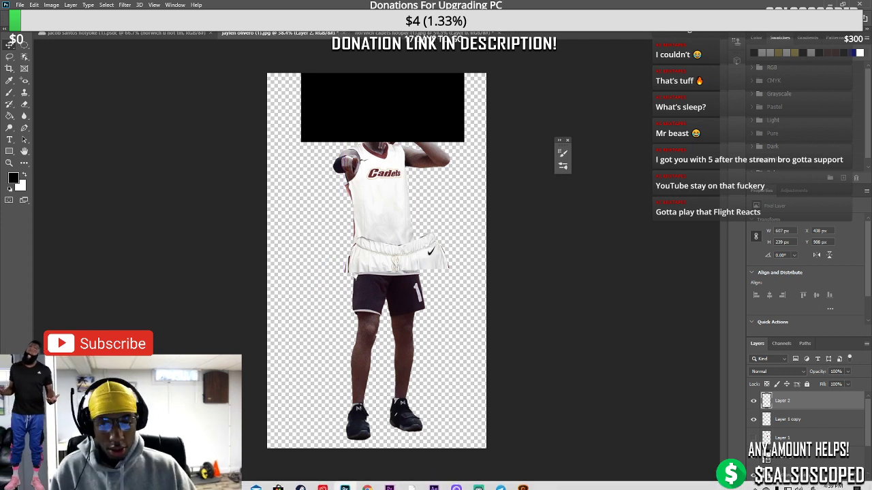
Confirm the Gigapixel upscale has finished and close Gigapixel
left_click(479, 482)
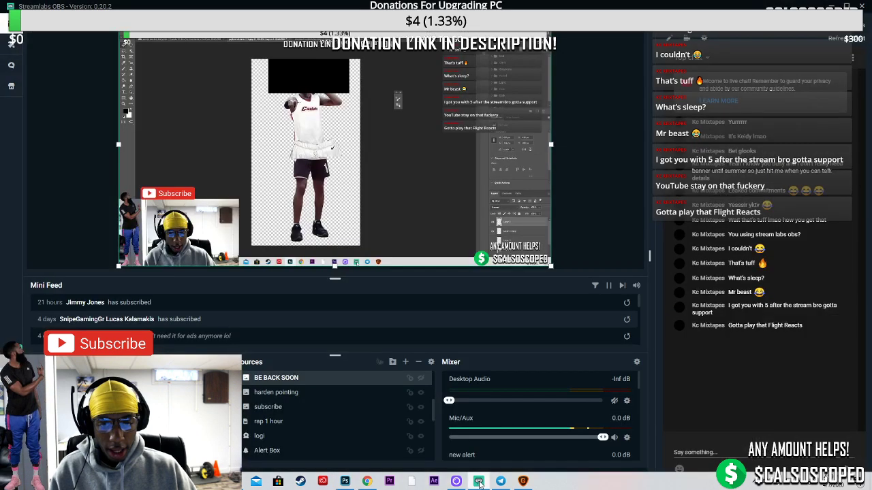
left_click(522, 481)
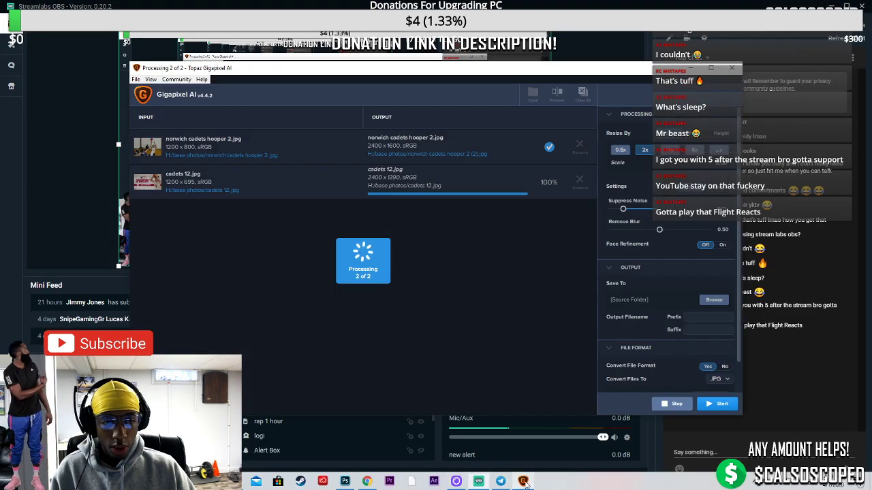
left_click(732, 68)
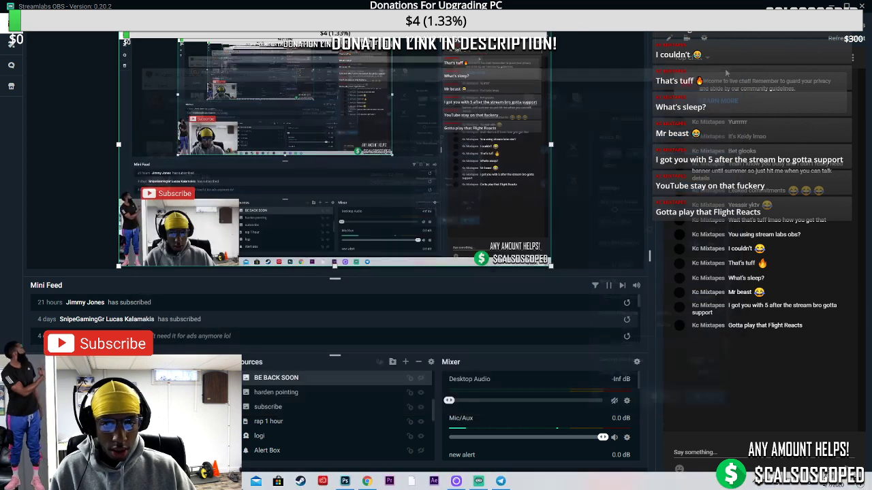
left_click(345, 481)
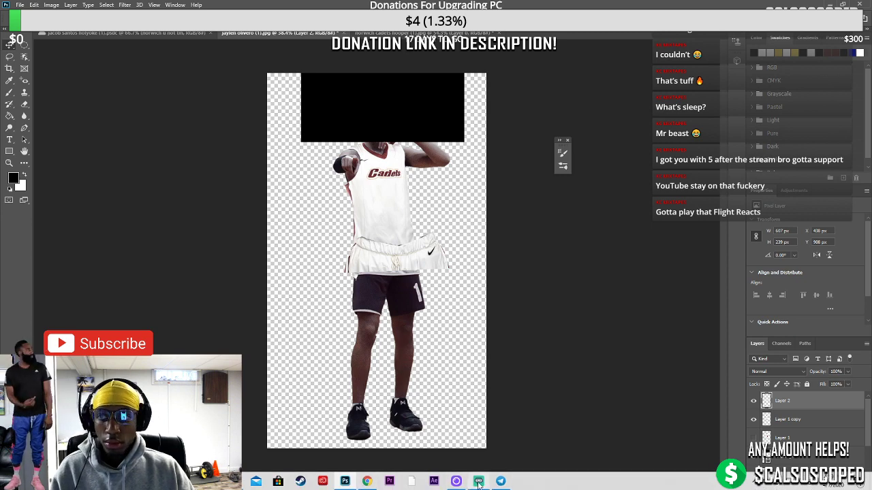
Shrink the kyrie gif into the scene's lower-right and move it below 'donation link in descr'
left_click(478, 483)
scroll(276, 414, "down", 10)
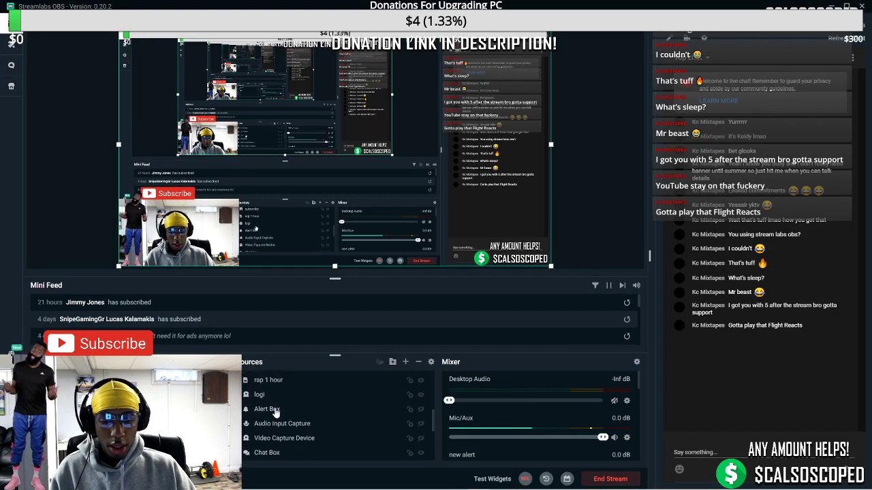
scroll(276, 414, "down", 3)
scroll(276, 414, "up", 10)
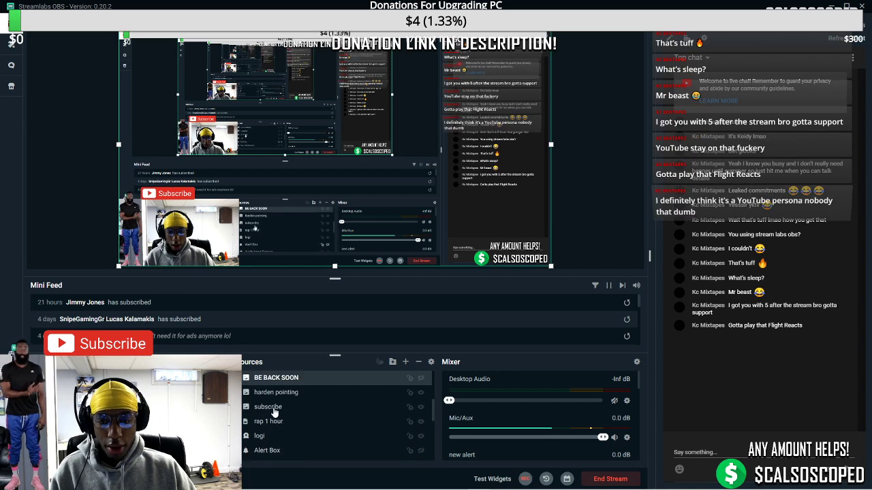
scroll(275, 413, "down", 10)
scroll(272, 413, "up", 6)
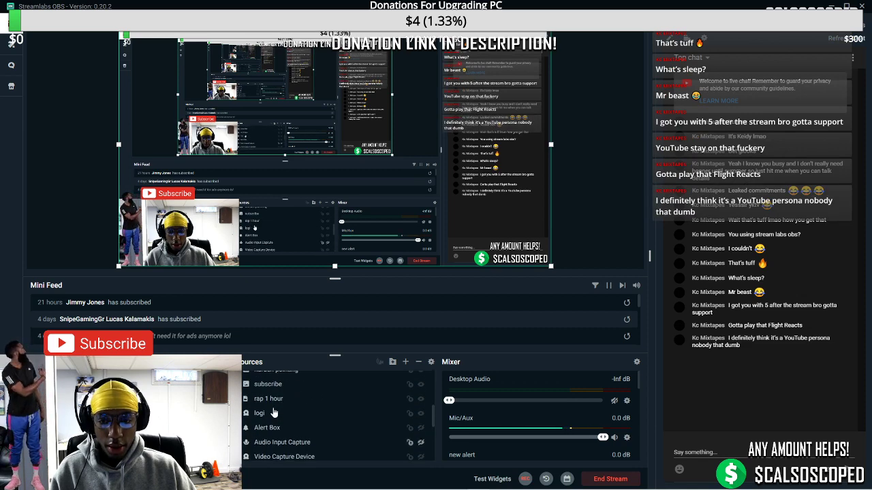
scroll(272, 413, "up", 5)
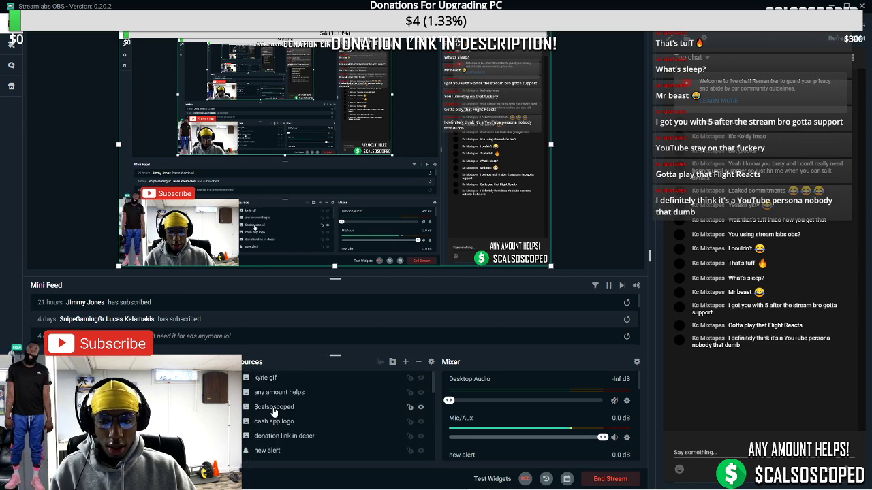
left_click(421, 378)
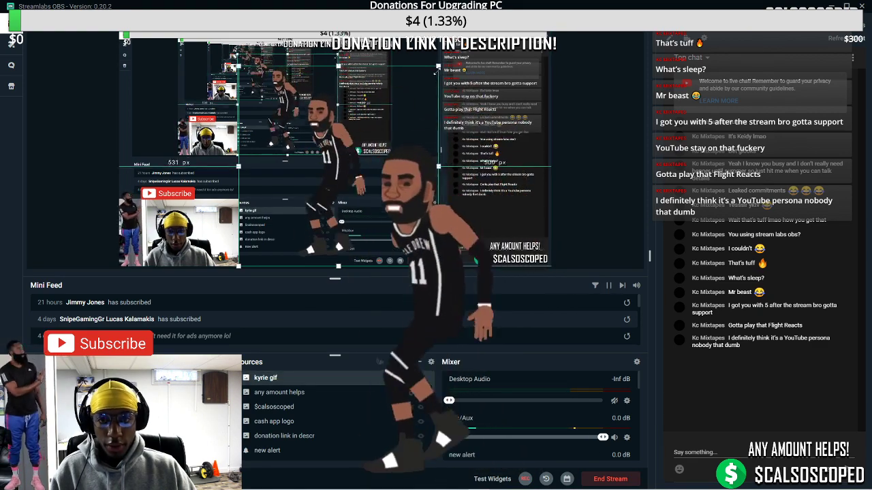
left_click_drag(436, 71, 524, 204)
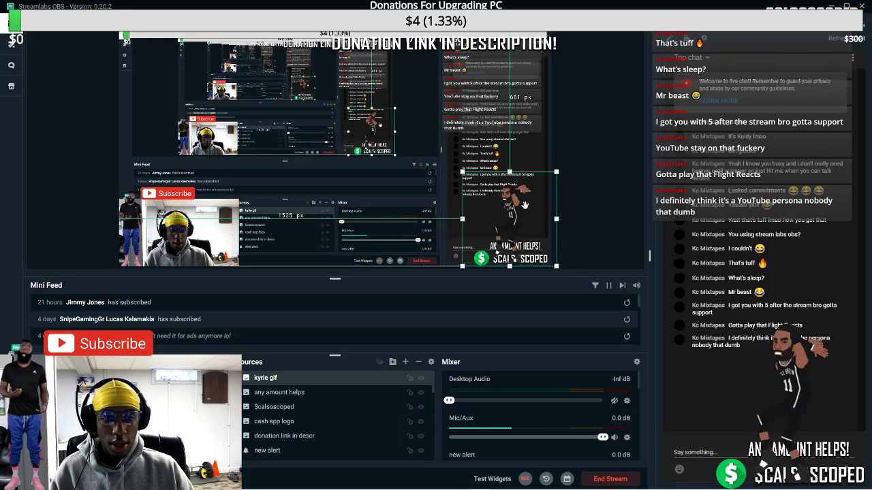
scroll(281, 446, "down", 1)
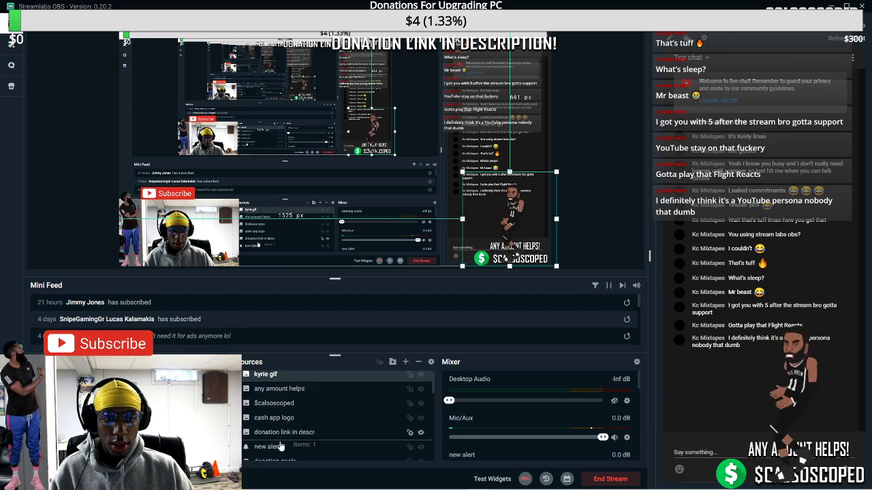
left_click_drag(281, 446, 284, 426)
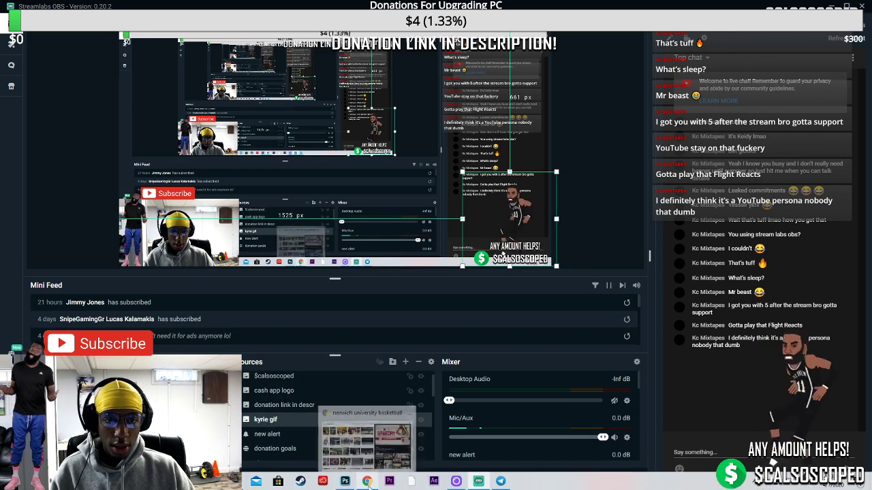
Lasso the Nike swoosh on the norwich cadets hooper reference jersey
left_click(345, 480)
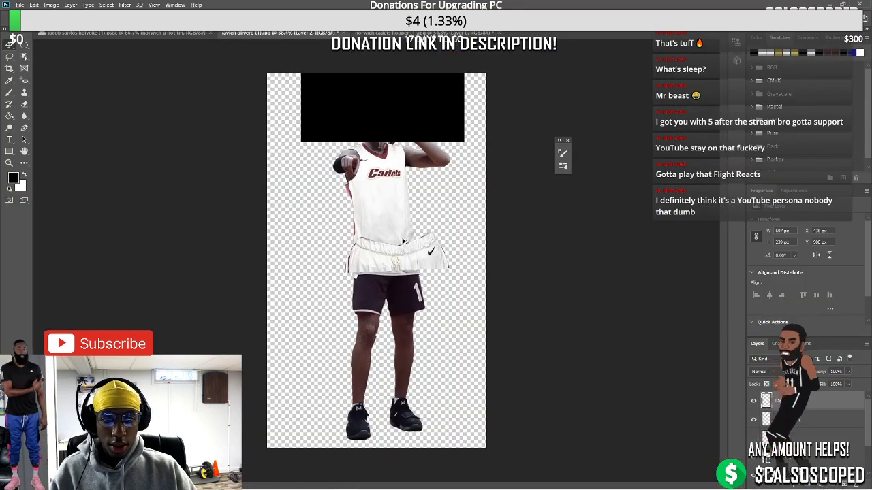
scroll(403, 242, "up", 3)
scroll(381, 170, "up", 2)
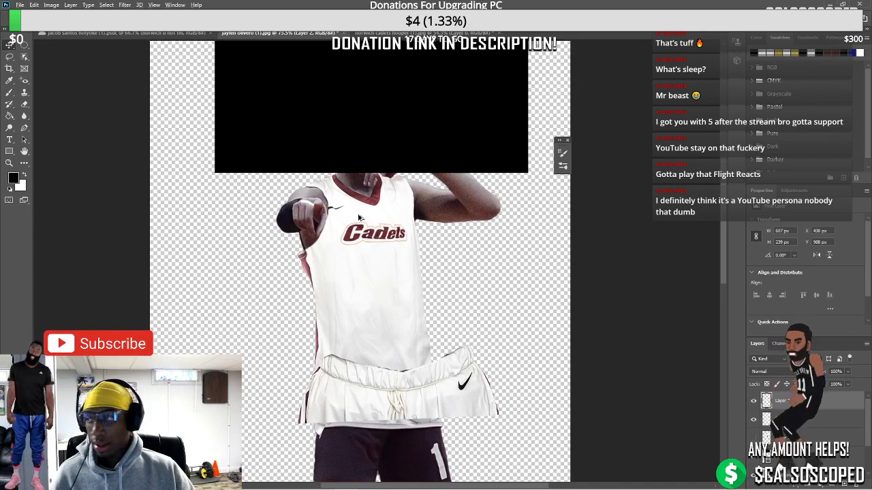
scroll(345, 222, "up", 2)
left_click(423, 33)
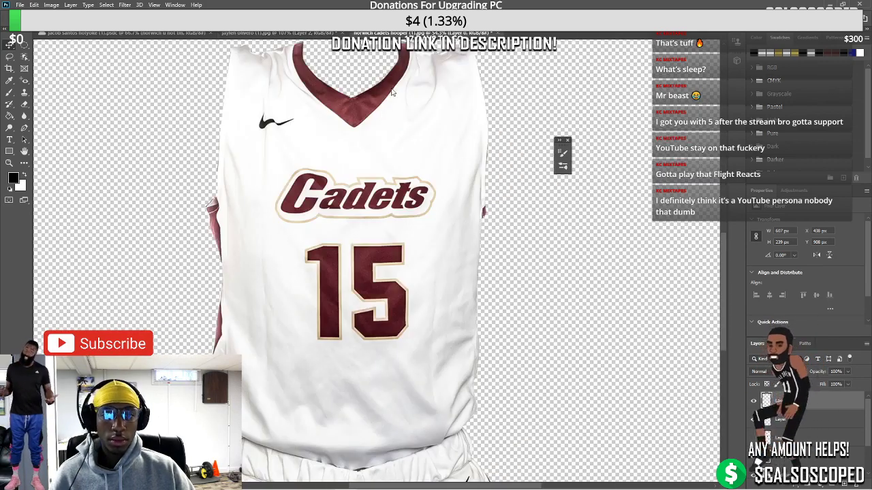
scroll(249, 136, "up", 1)
scroll(249, 137, "up", 2)
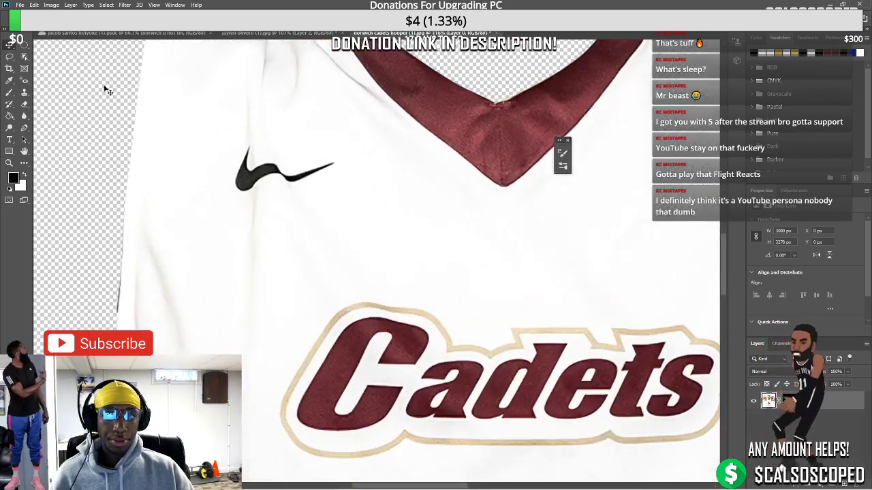
left_click(11, 58)
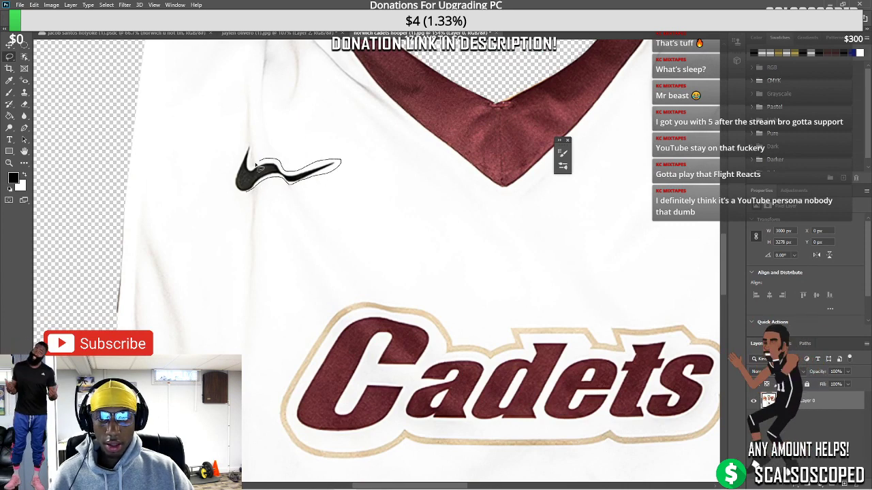
left_click_drag(233, 196, 235, 195)
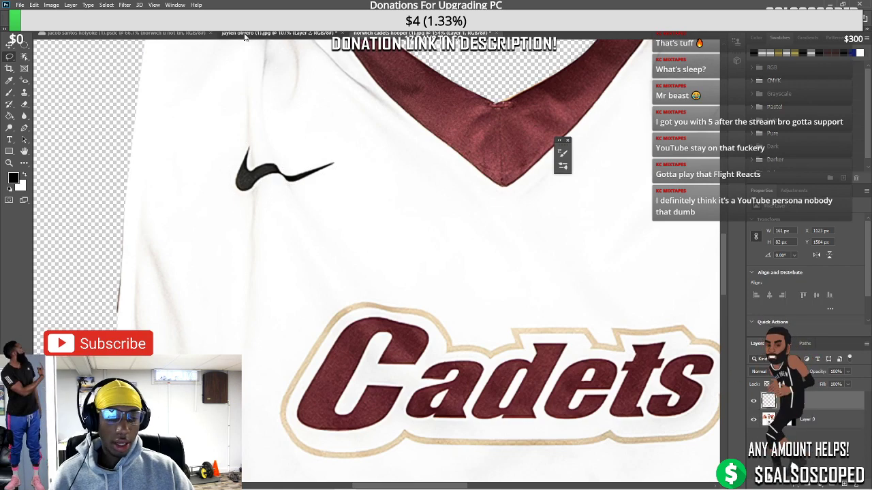
left_click(280, 33)
Paste the swoosh as a Smart Object, scale it onto the chest and warp it to the fold
key("ctrl+v")
scroll(342, 184, "up", 4)
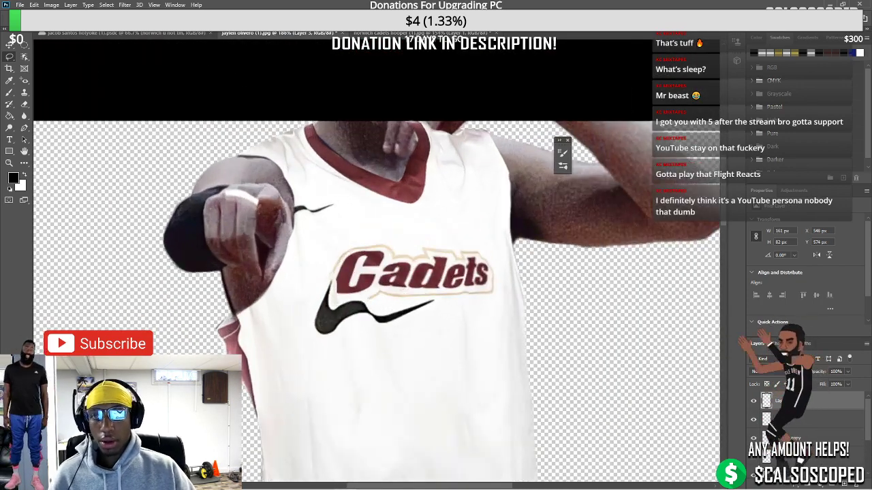
right_click(823, 405)
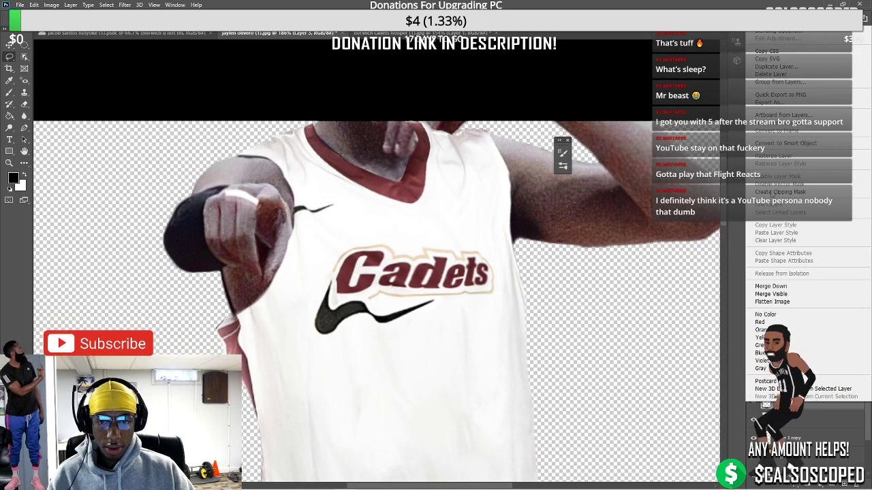
left_click(777, 144)
key("ctrl+t")
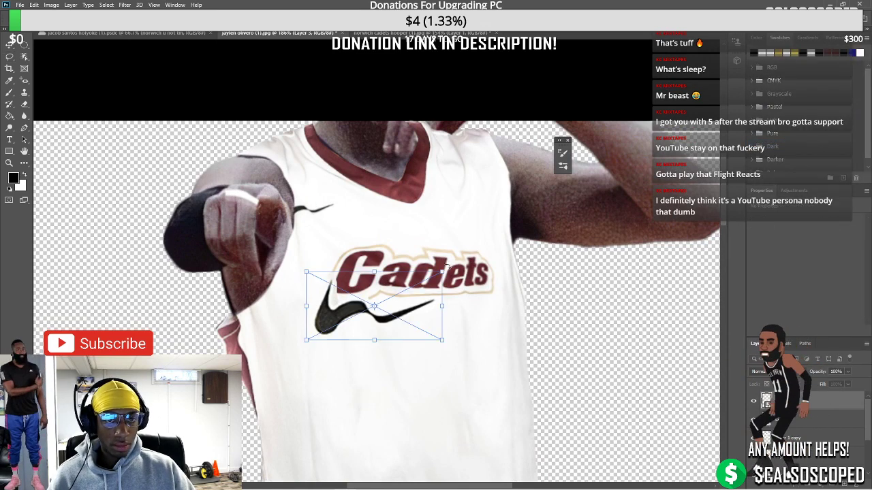
left_click_drag(447, 267, 342, 197)
scroll(342, 197, "up", 5)
right_click(335, 192)
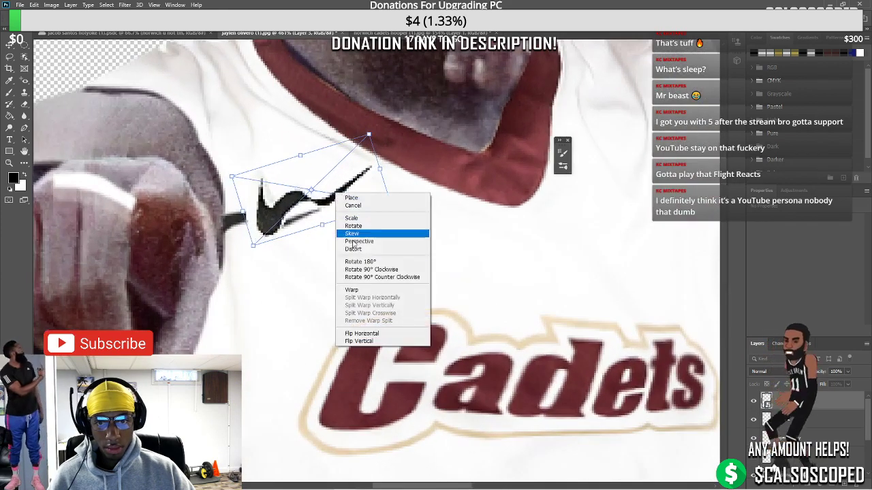
left_click(354, 291)
mouse_move(310, 218)
left_mouse_down()
mouse_move(311, 203)
mouse_move(308, 213)
left_mouse_up()
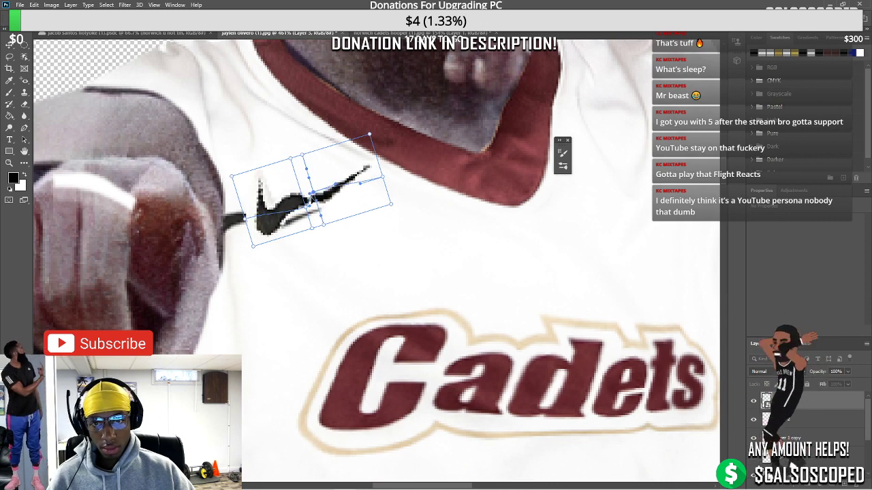
key("Return")
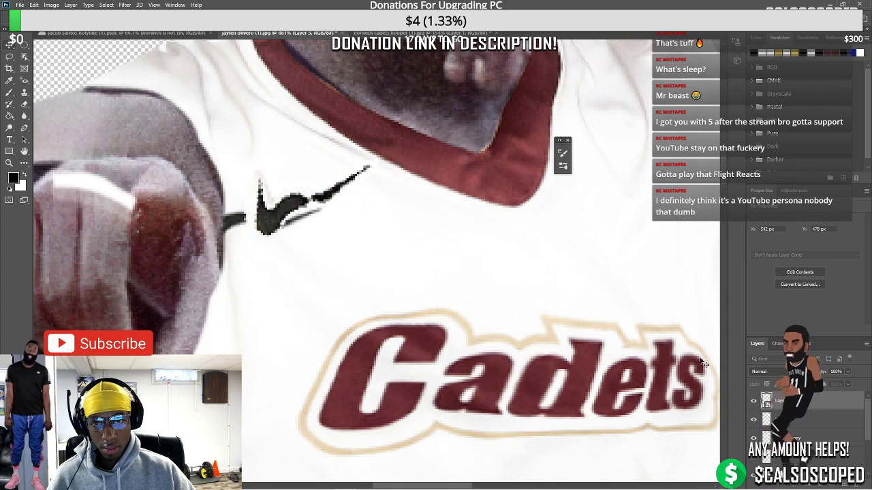
Lower the Blend If This Layer white slider to drop the swoosh's light pixels
right_click(772, 406)
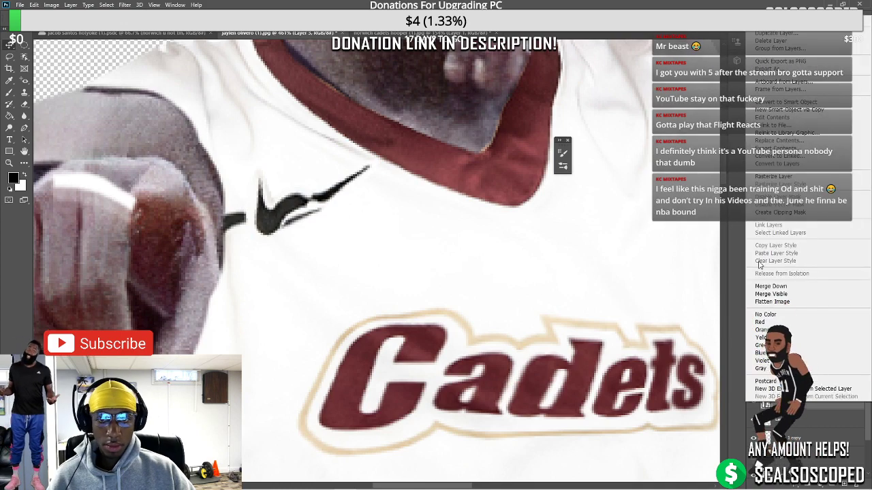
key("Escape")
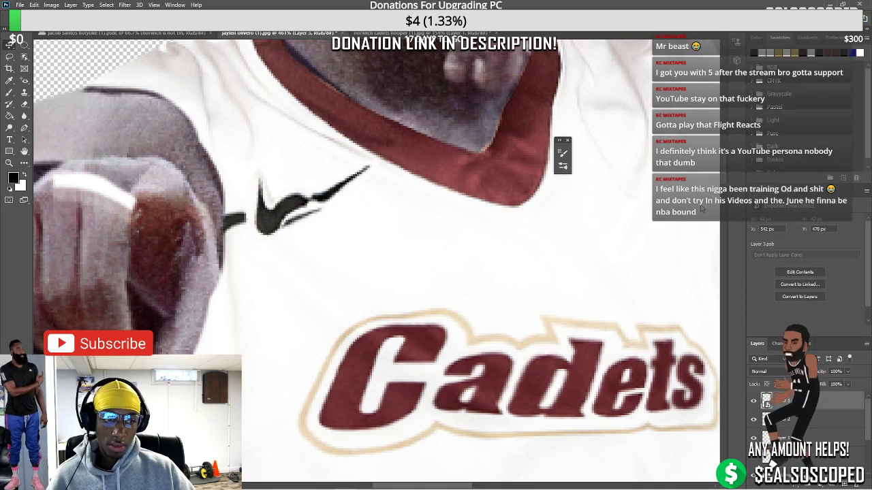
double_click(777, 401)
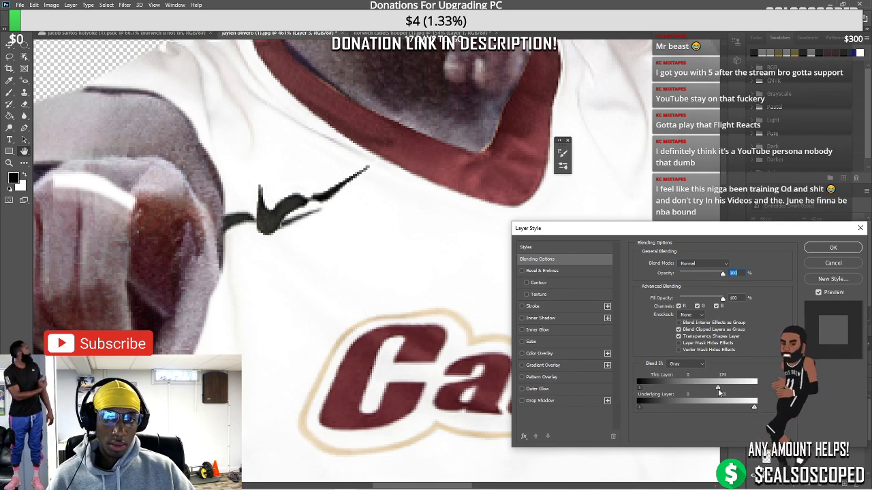
left_click_drag(719, 392, 714, 389)
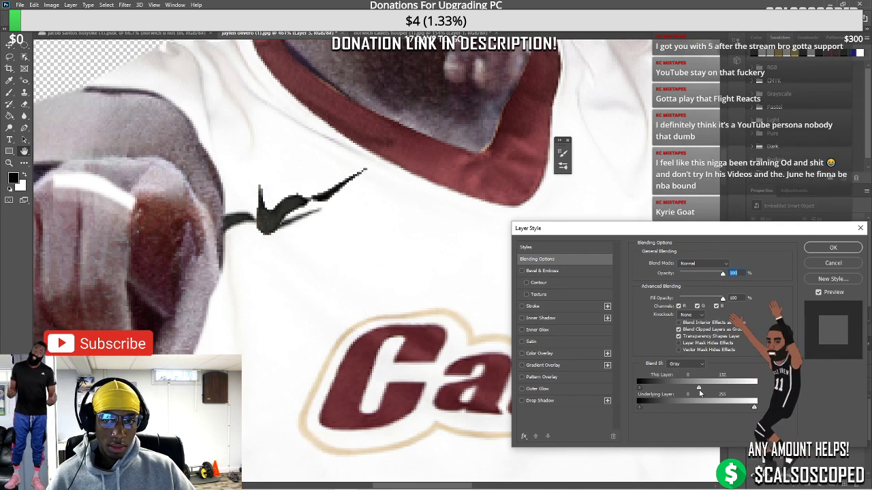
left_click(835, 247)
right_click(751, 401)
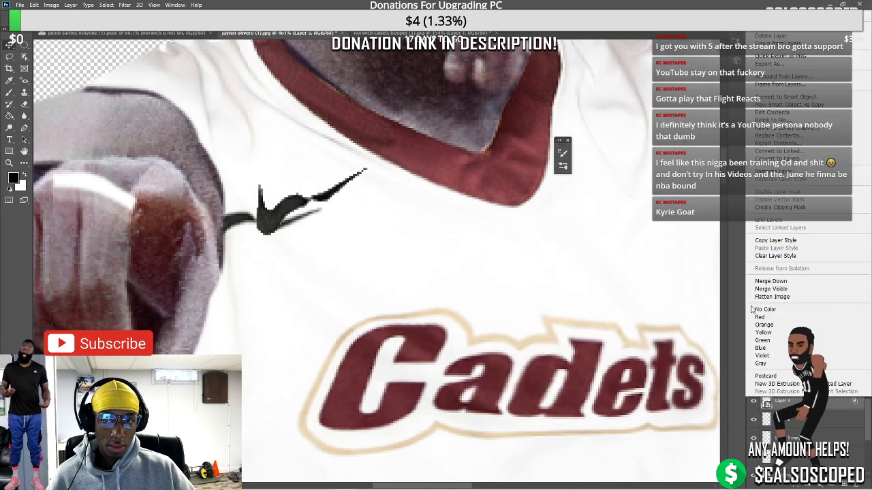
Fine-tune the swoosh's rotation so it sits nearly horizontal on the chest
left_click(837, 171)
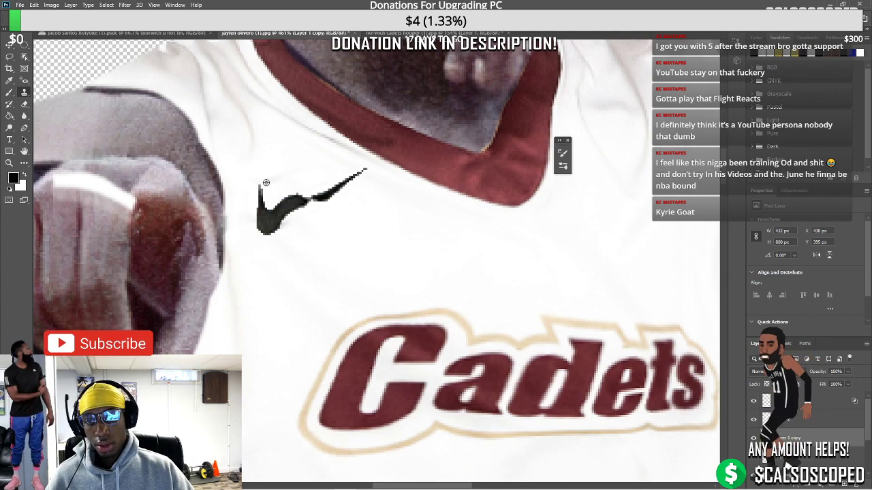
scroll(282, 175, "down", 3)
scroll(276, 200, "up", 2)
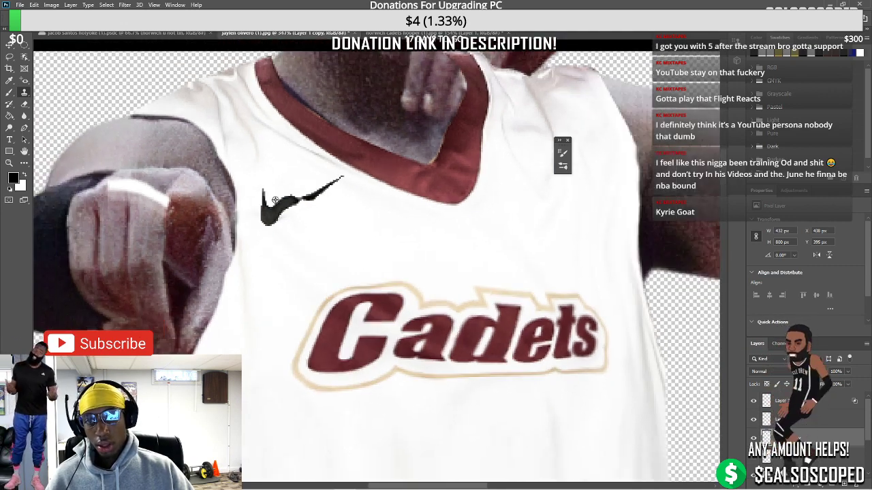
scroll(279, 197, "down", 3)
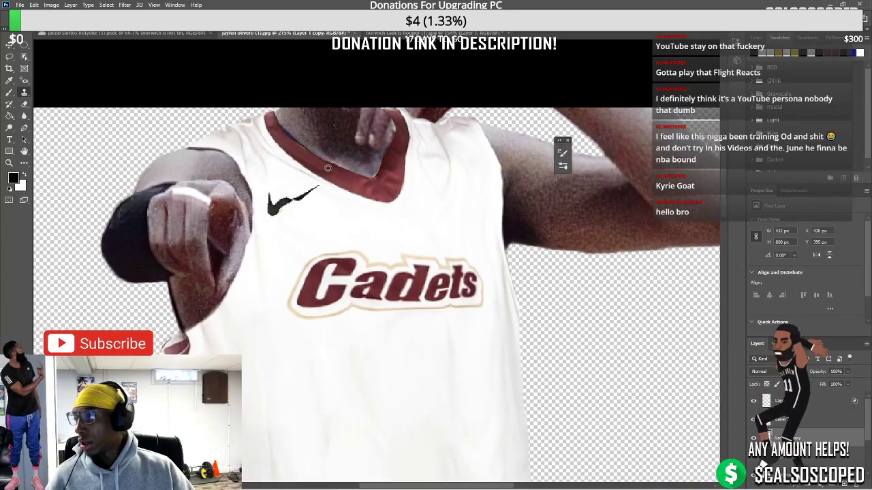
scroll(305, 194, "up", 3)
scroll(261, 181, "down", 6)
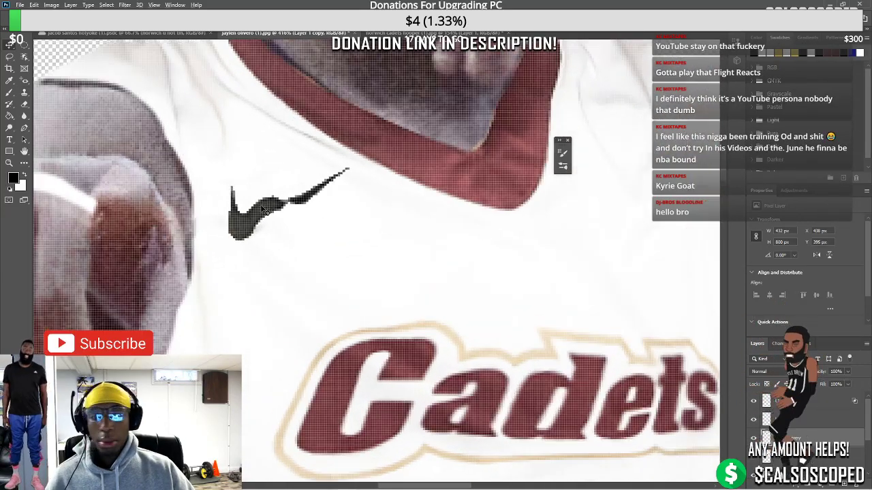
scroll(285, 210, "up", 4)
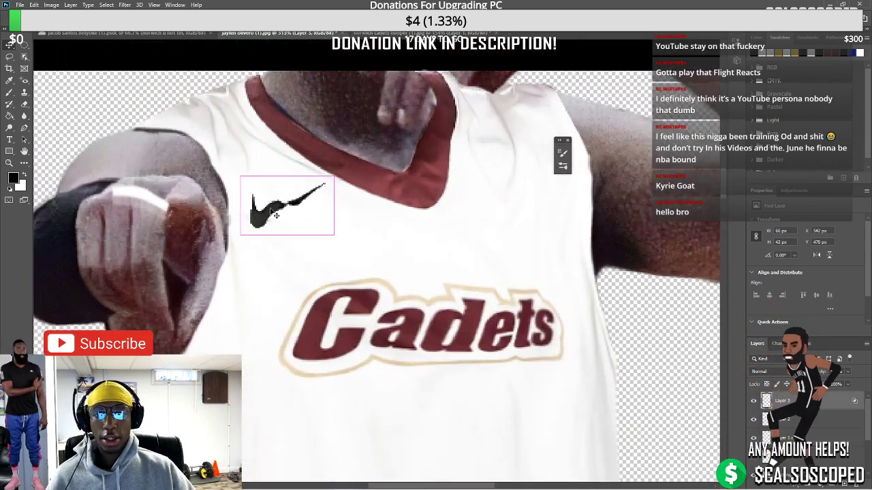
left_click_drag(240, 178, 242, 173)
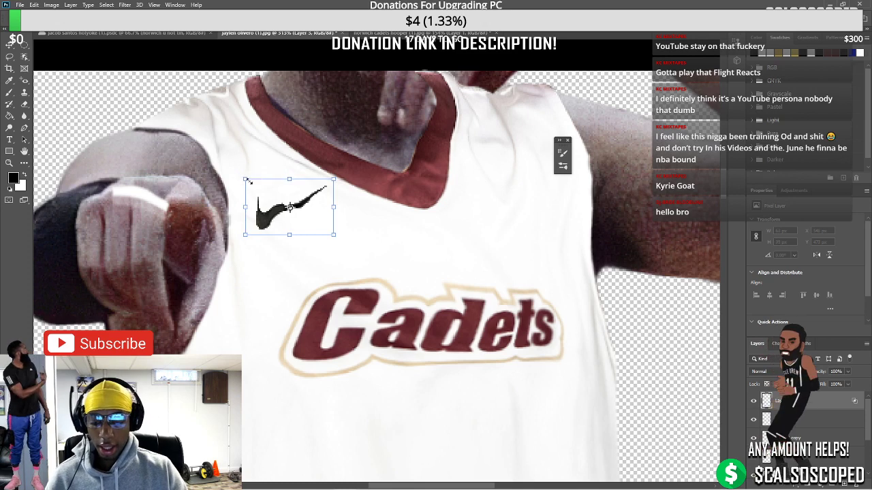
left_click_drag(335, 183, 325, 199)
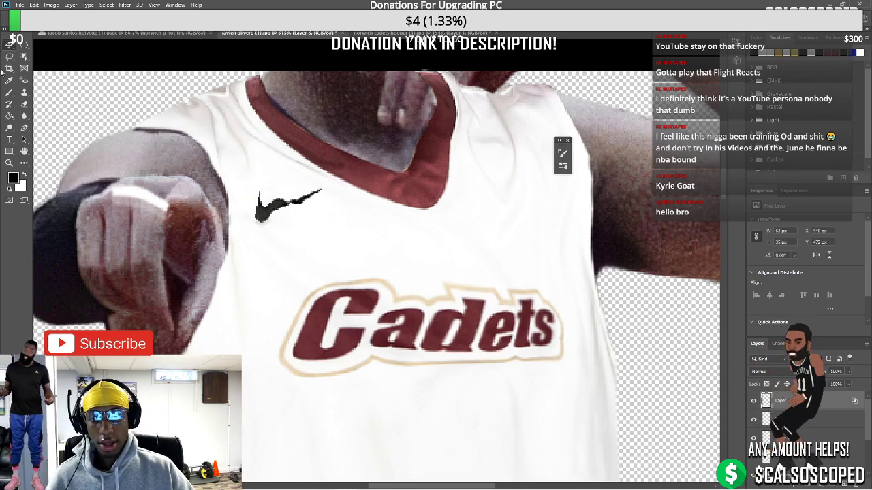
Content-aware fill the current selection via Edit > Fill
scroll(291, 218, "up", 2)
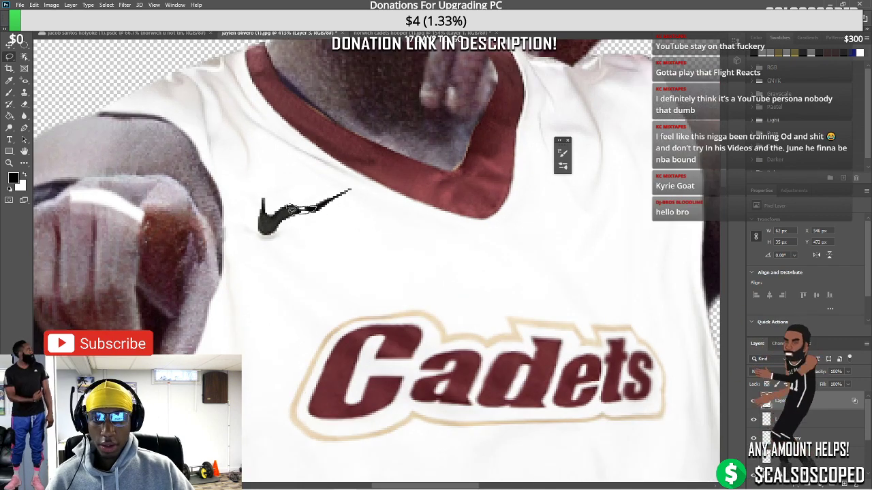
left_click(34, 5)
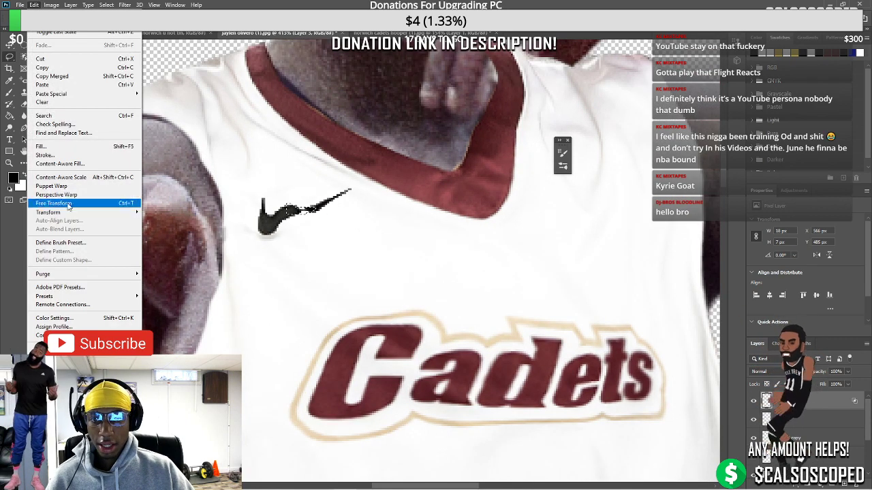
left_click(48, 150)
left_click(495, 128)
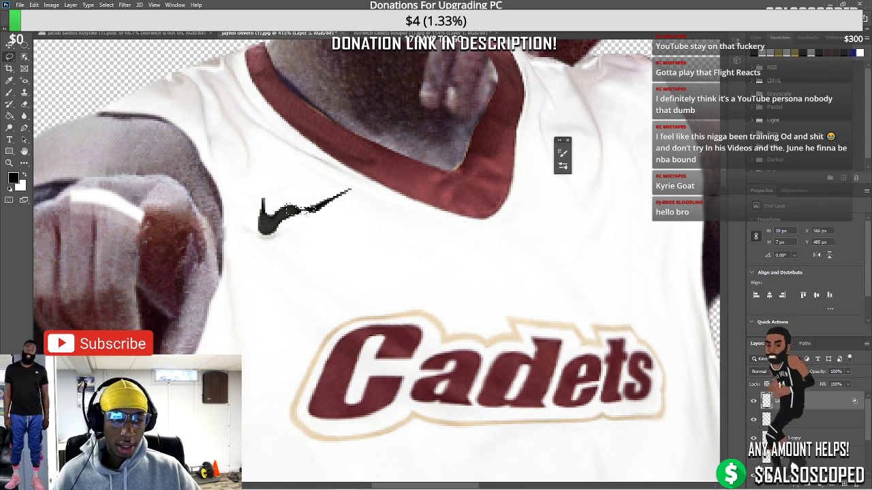
Switch to the Mixer Brush Tool with a smaller brush size
right_click(10, 92)
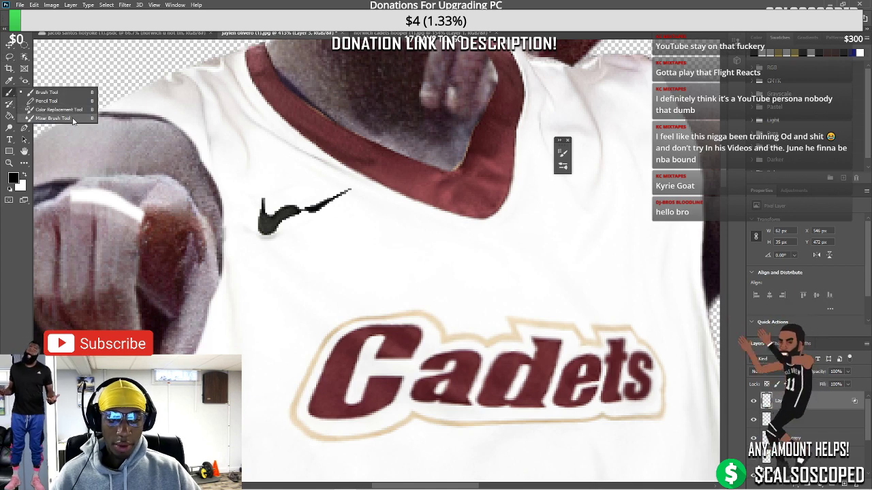
left_click(55, 109)
key("bracketleft")
key("bracketleft")
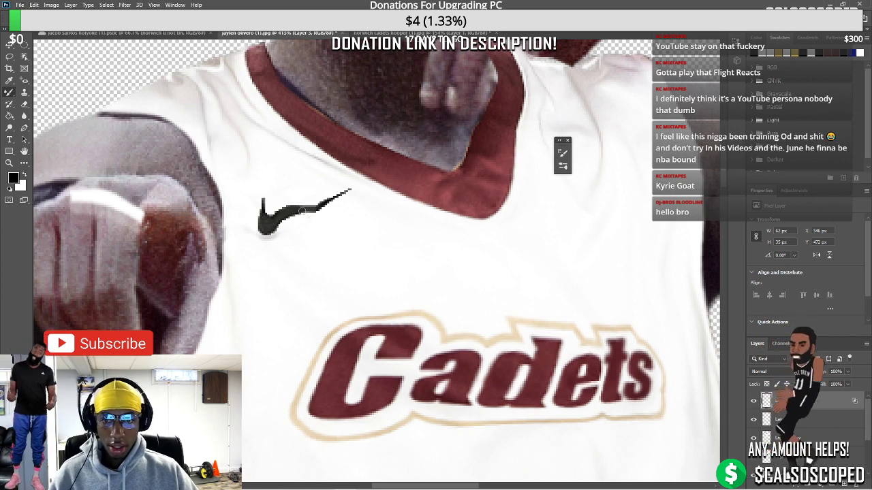
scroll(317, 233, "down", 8)
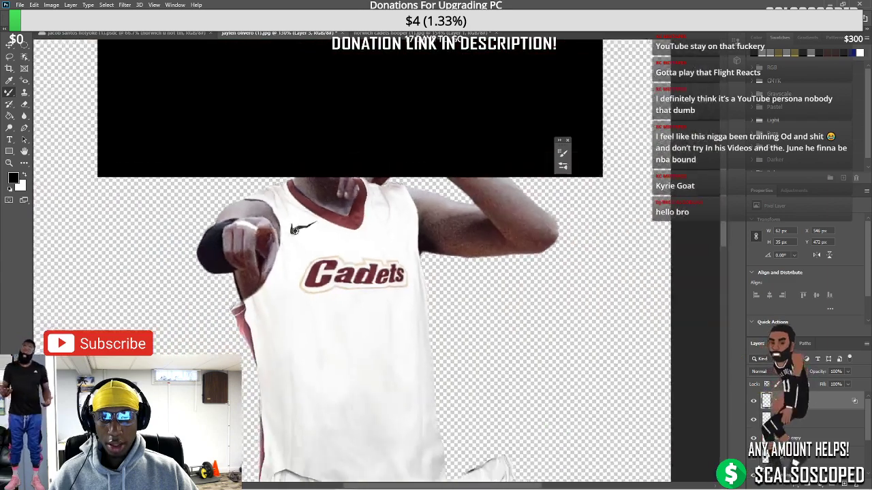
scroll(318, 241, "up", 3)
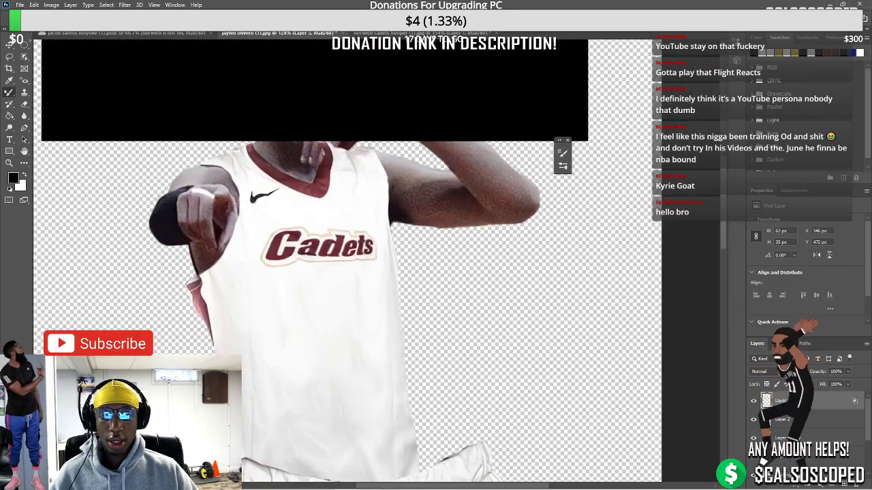
scroll(293, 205, "down", 4)
scroll(282, 198, "up", 5)
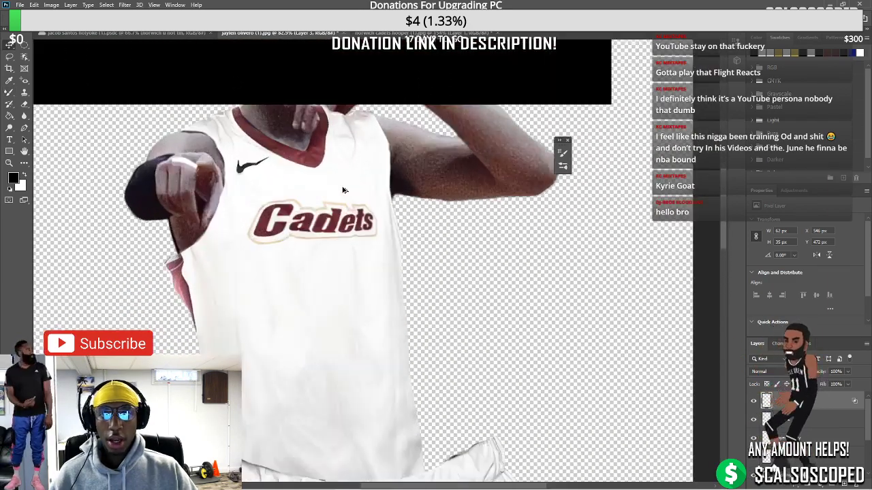
Open Liquify on Layer 1 copy and push the fabric below the Cadets logo
left_click(281, 197)
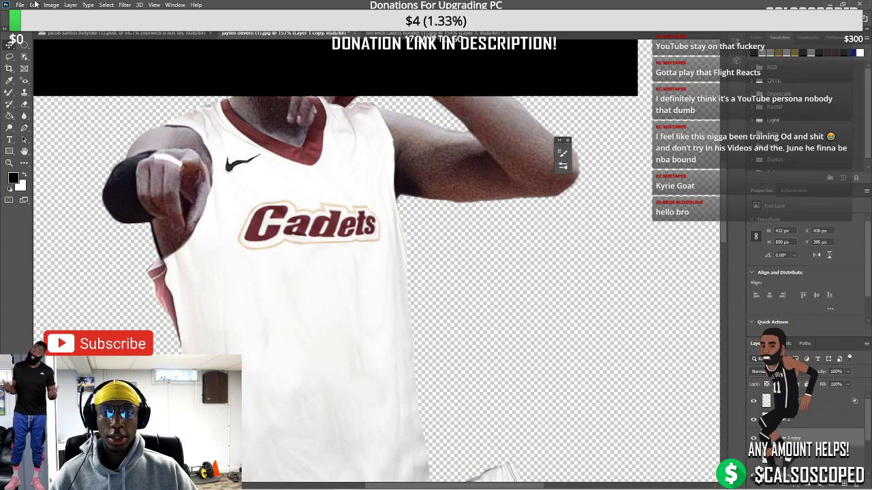
left_click(124, 5)
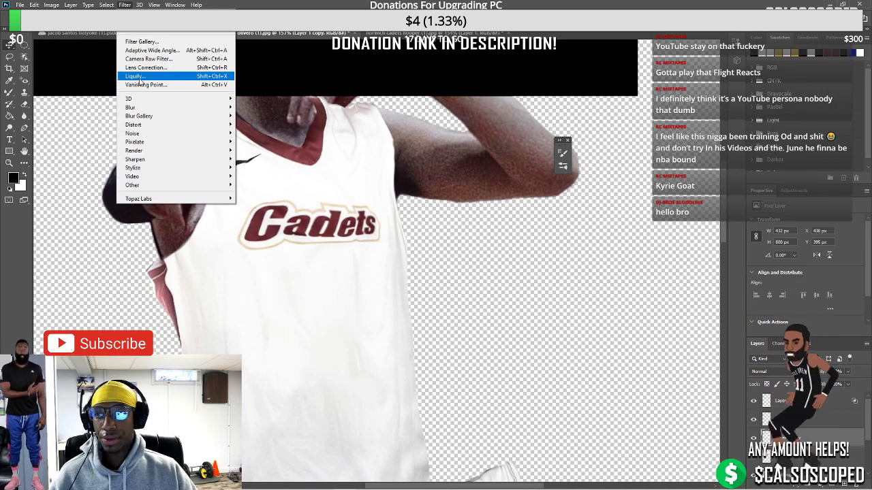
left_click(139, 79)
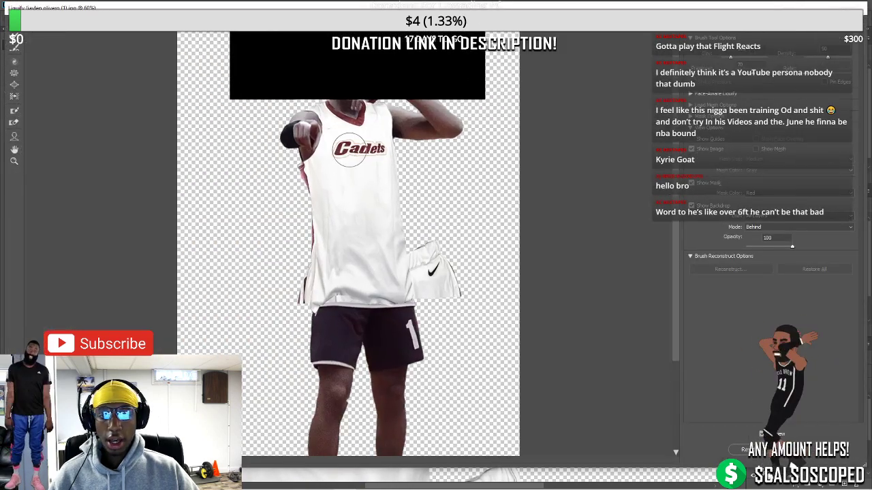
scroll(349, 148, "up", 5)
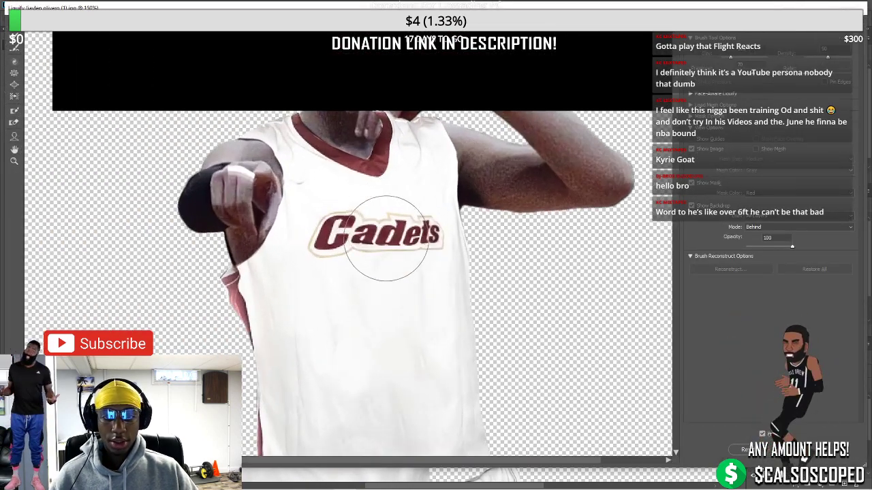
scroll(386, 239, "up", 1)
mouse_move(434, 263)
left_mouse_down()
mouse_move(427, 252)
mouse_move(443, 272)
mouse_move(455, 256)
left_mouse_up()
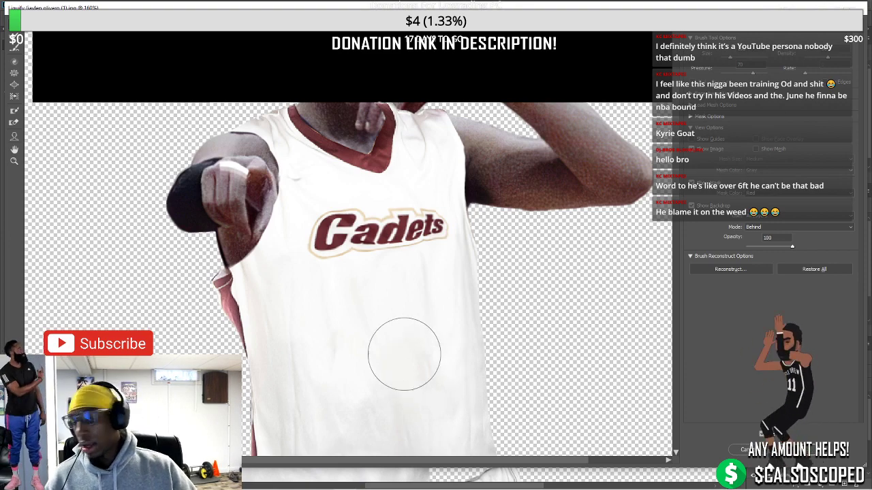
left_click(478, 481)
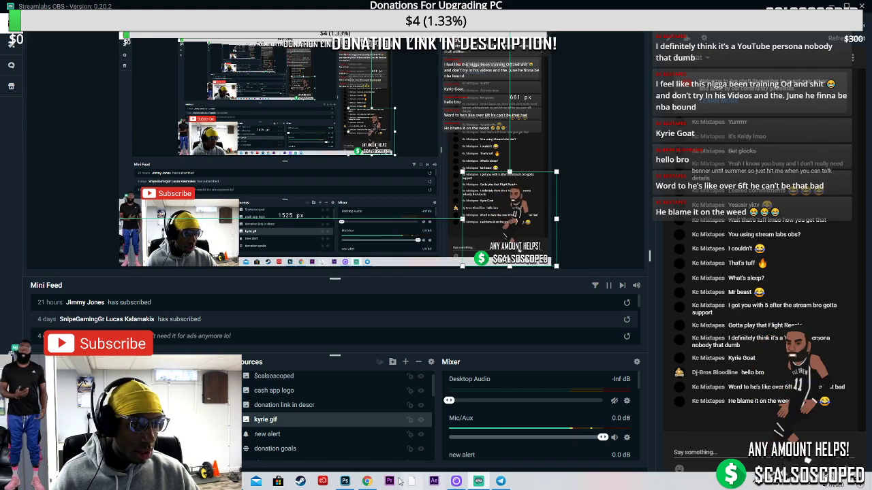
left_click(345, 481)
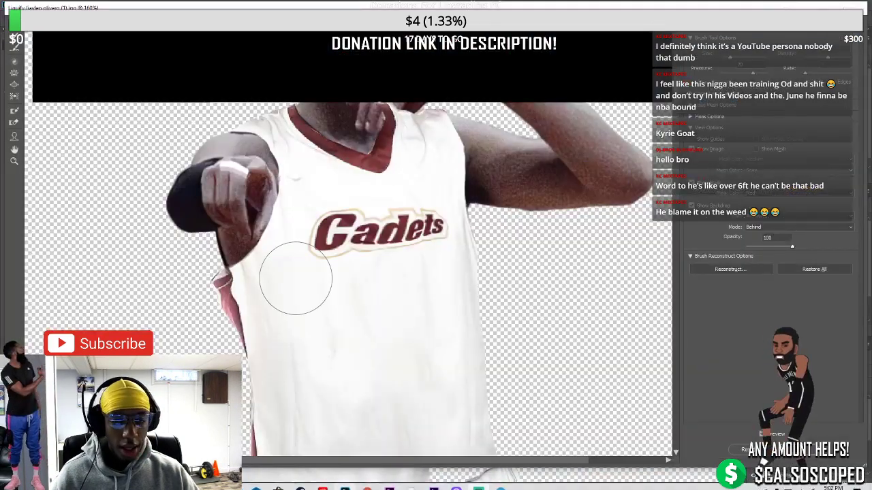
Apply the Liquify warp and move the Nike swoosh slightly higher on the chest
key("Return")
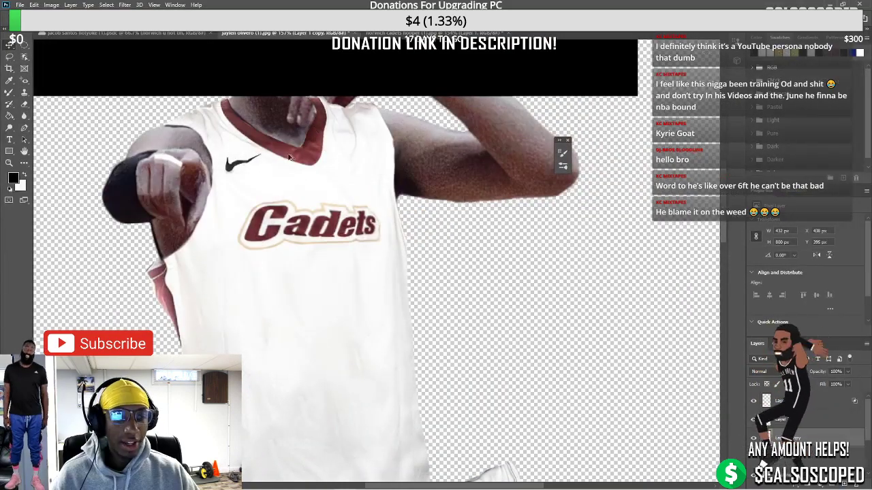
scroll(259, 157, "up", 3)
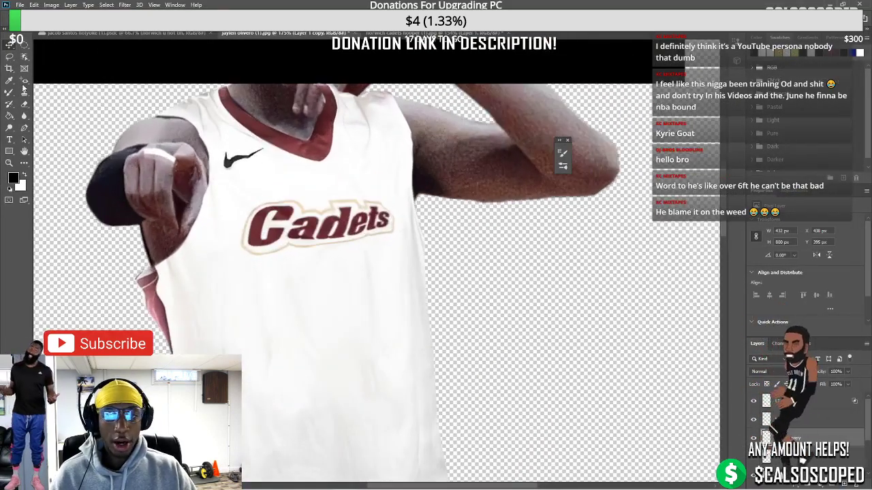
scroll(204, 147, "up", 3)
left_click_drag(263, 170, 265, 175)
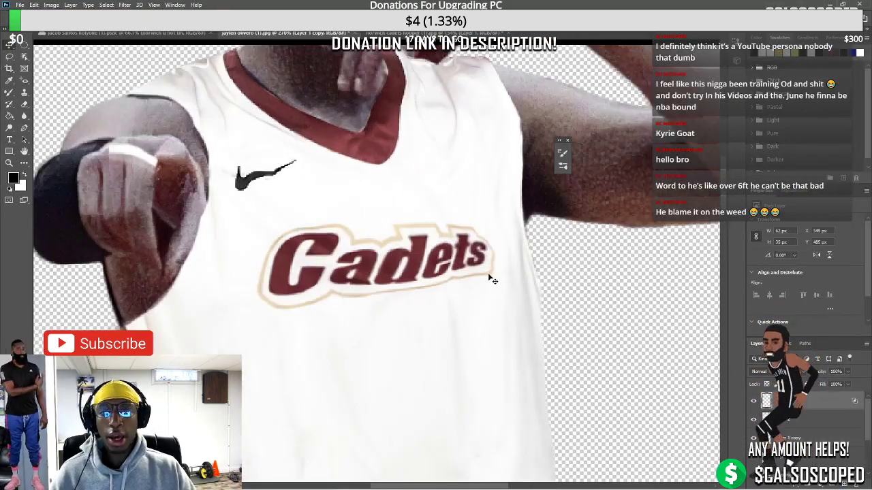
left_click_drag(211, 181, 208, 167)
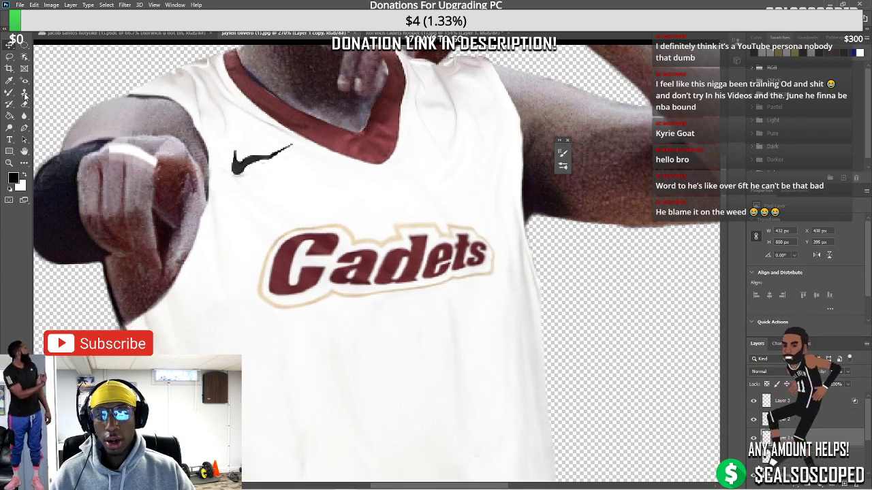
key("s")
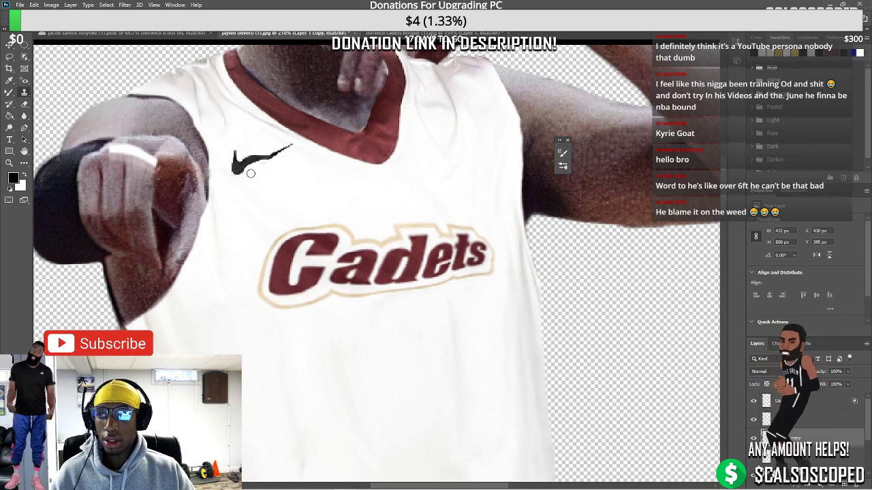
scroll(271, 165, "down", 8)
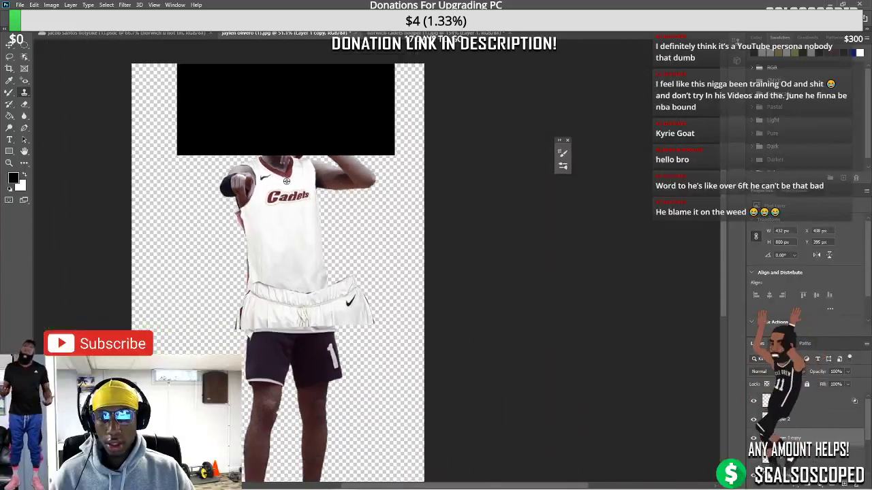
Move the white waistband piece down and left onto the dark shorts
scroll(281, 254, "up", 1)
key("v")
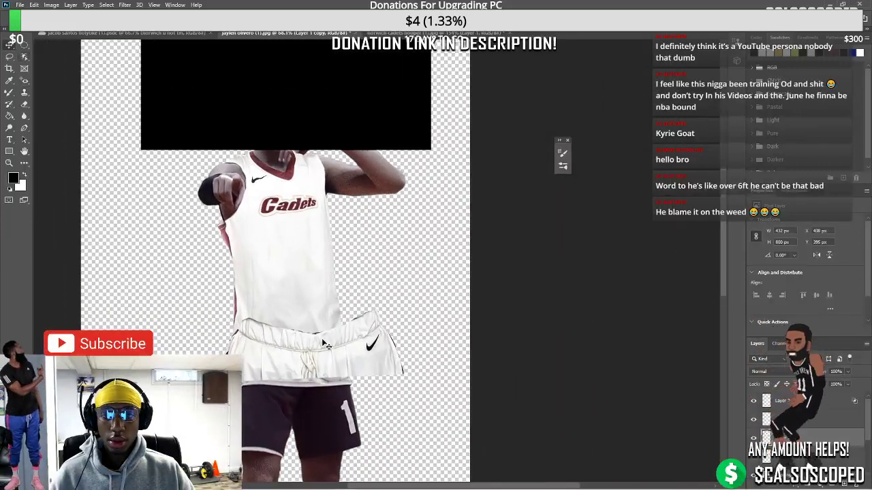
left_click_drag(317, 355, 307, 389)
scroll(286, 272, "up", 1)
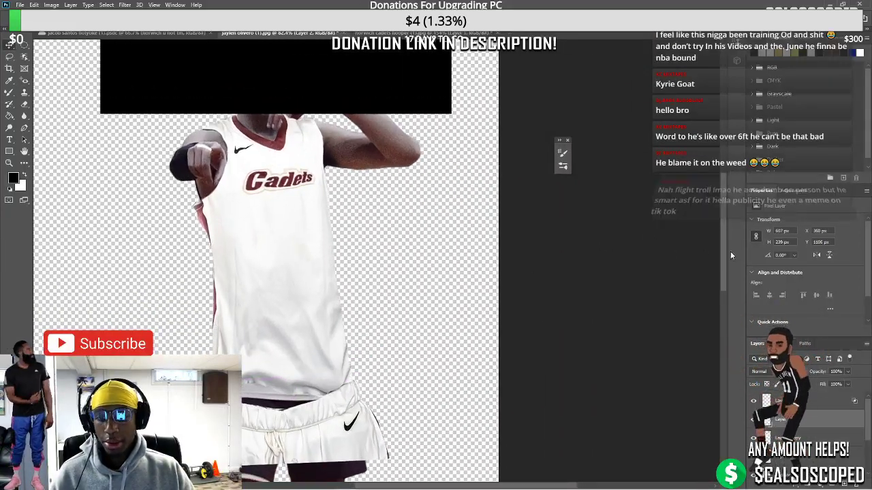
scroll(266, 272, "down", 2)
scroll(263, 286, "up", 1)
left_click_drag(263, 286, 180, 293)
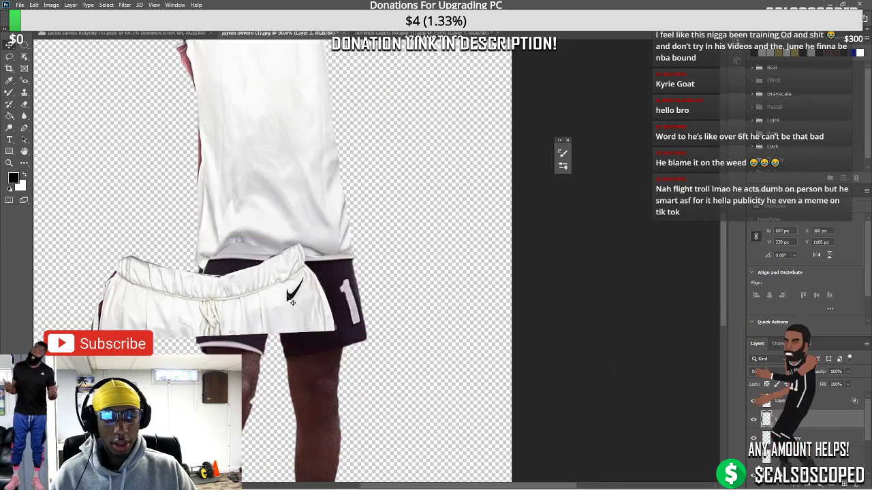
Convert the waistband to a smart object, then shrink it and place it atop the shorts
right_click(804, 426)
left_click(788, 165)
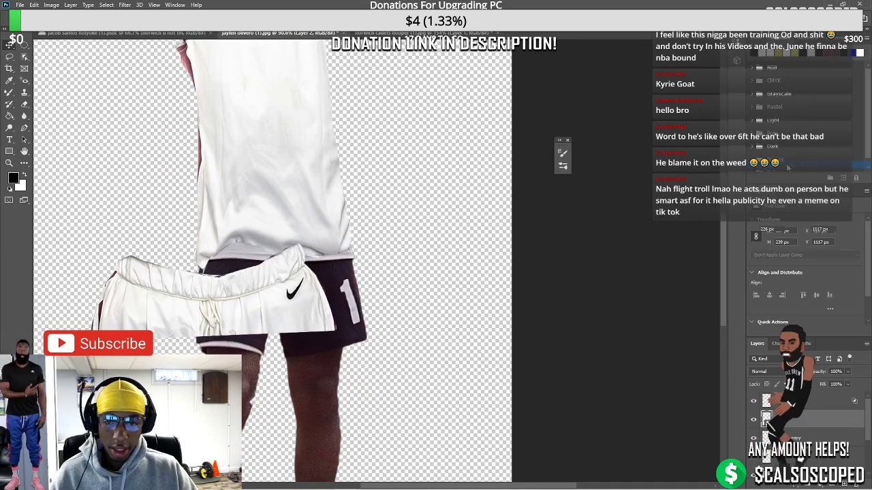
key("ctrl+t")
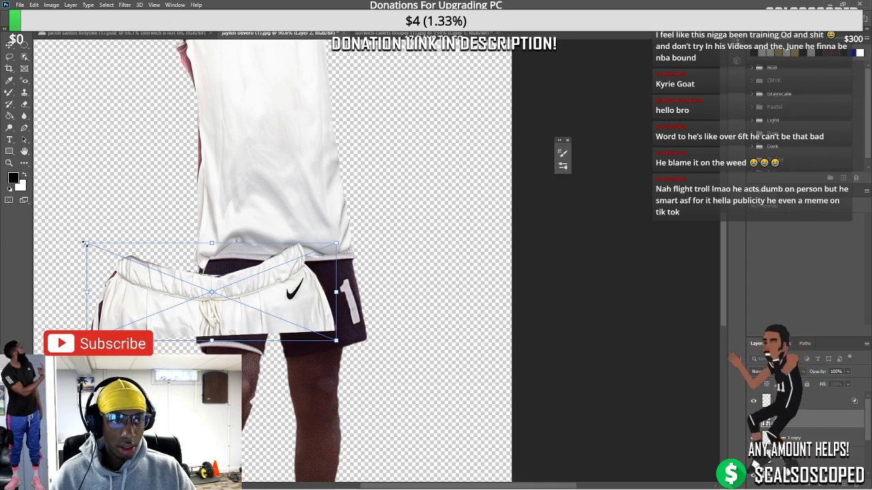
left_click_drag(88, 261, 156, 259)
left_click_drag(218, 279, 252, 252)
Warp the waistband, reshaping its top edge and left side, and commit
right_click(276, 267)
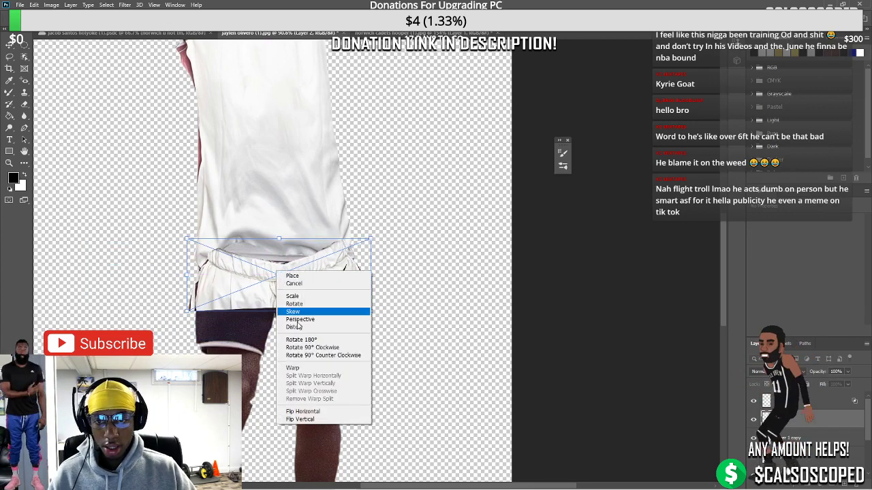
left_click(294, 368)
left_click_drag(303, 269, 389, 249)
left_click_drag(221, 254, 204, 267)
left_click_drag(268, 259, 249, 249)
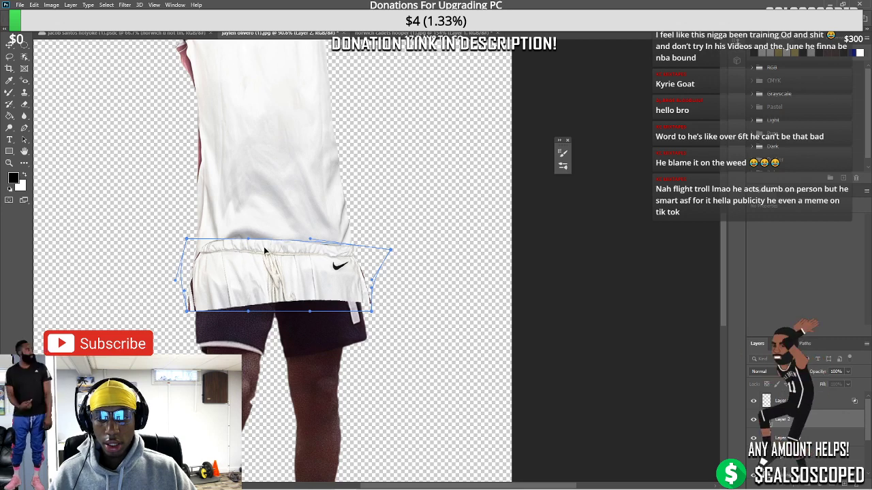
key("Return")
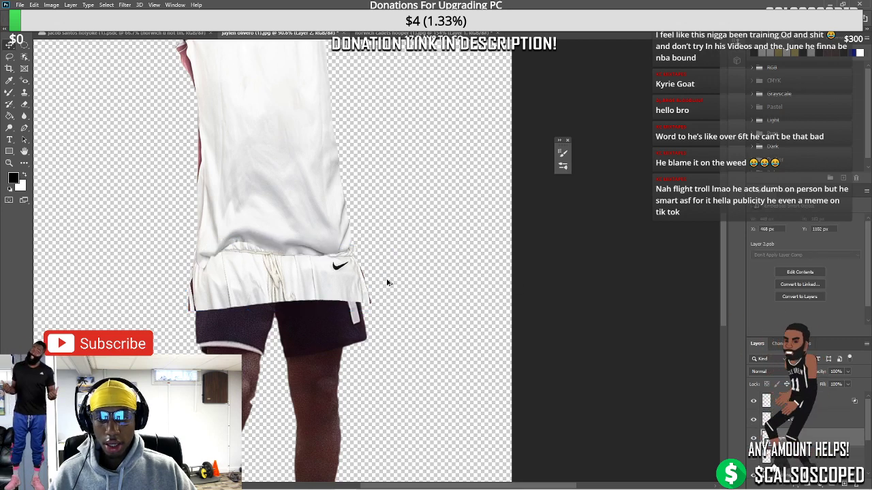
Nudge the waistband a few pixels down with Free Transform
scroll(266, 269, "down", 2)
scroll(266, 269, "up", 2)
key("ctrl+t")
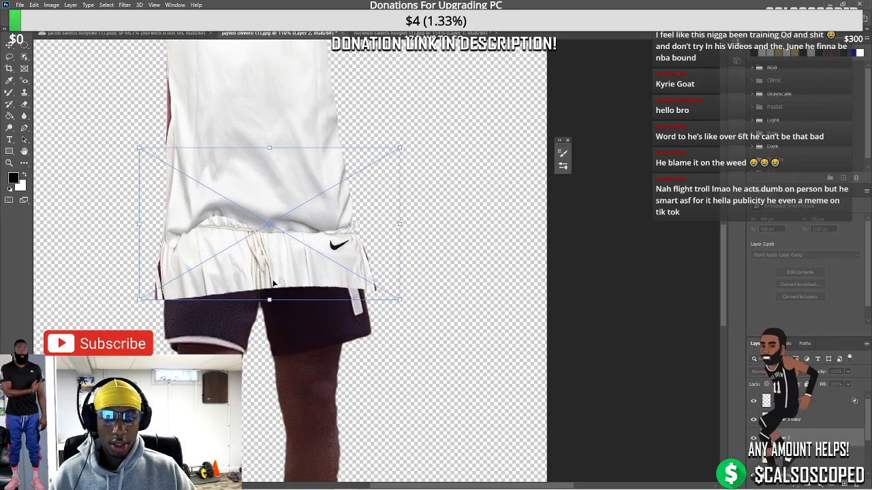
left_click_drag(286, 265, 287, 267)
key("Down")
key("Down")
key("Down")
key("Down")
key("Down")
key("Down")
key("Down")
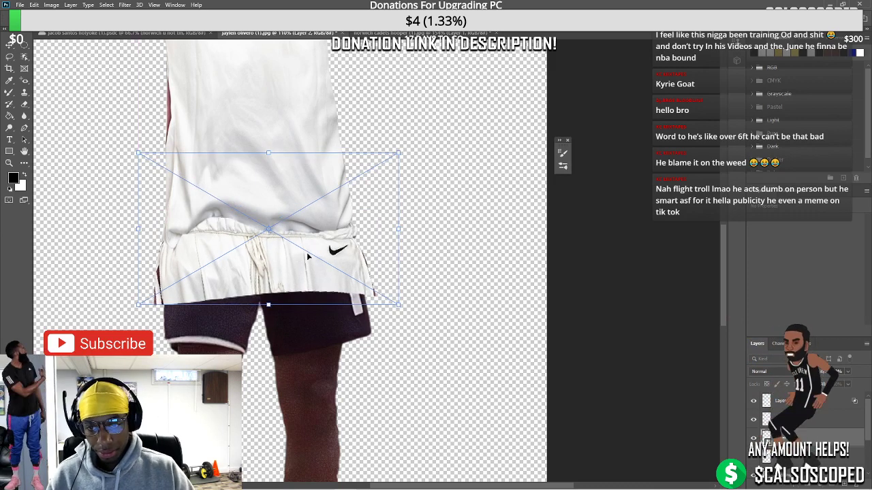
Warp the overlay, pulling its right side and lower-right corner inward, then fit the image on screen
right_click(340, 249)
left_click(357, 309)
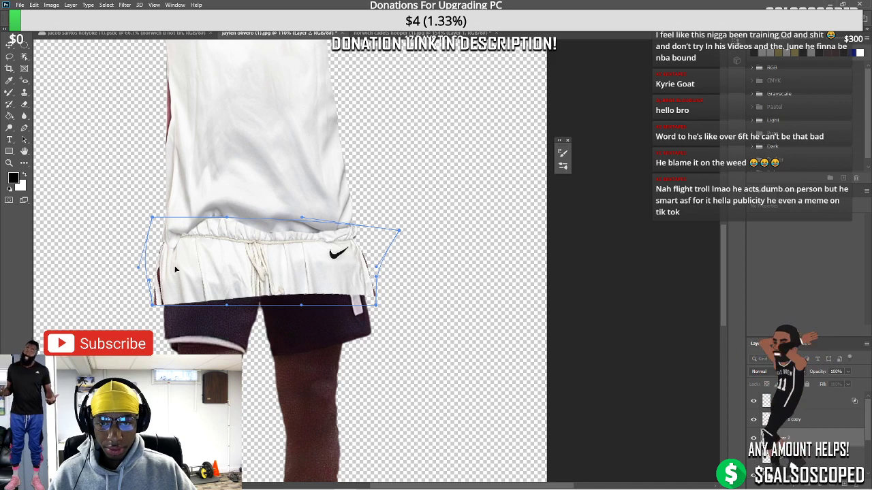
left_click_drag(153, 305, 159, 305)
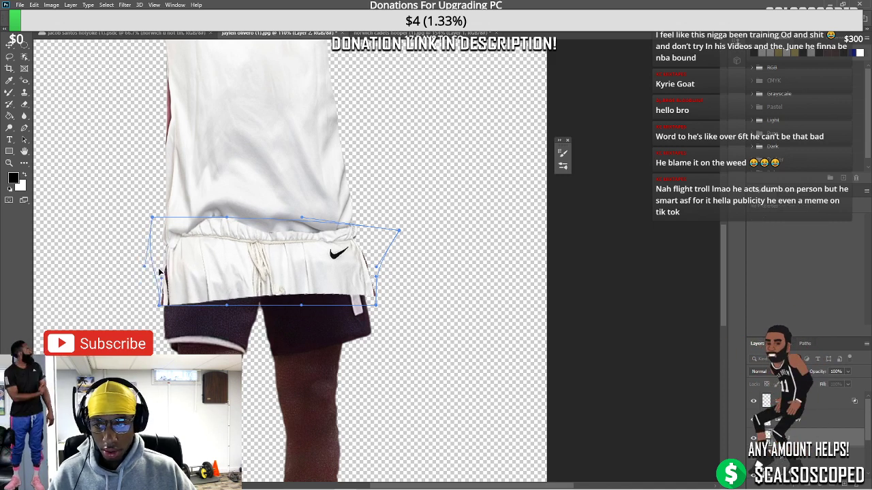
left_click_drag(370, 270, 348, 235)
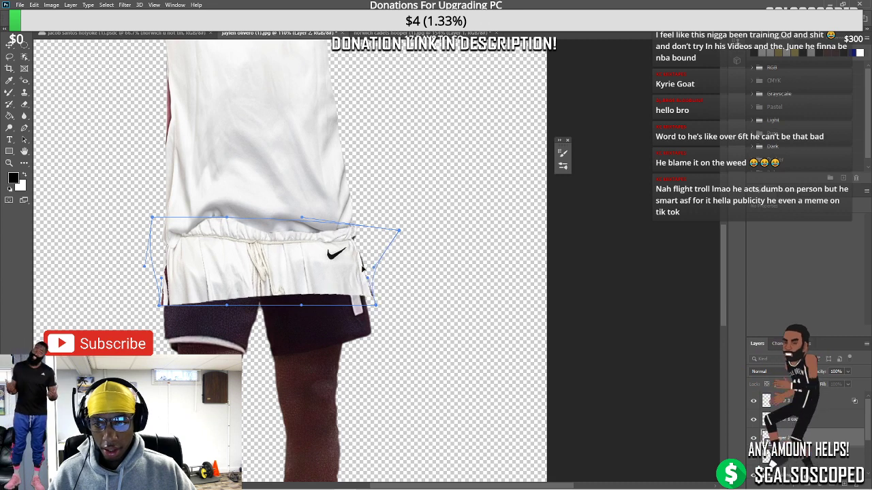
left_click_drag(375, 310, 367, 311)
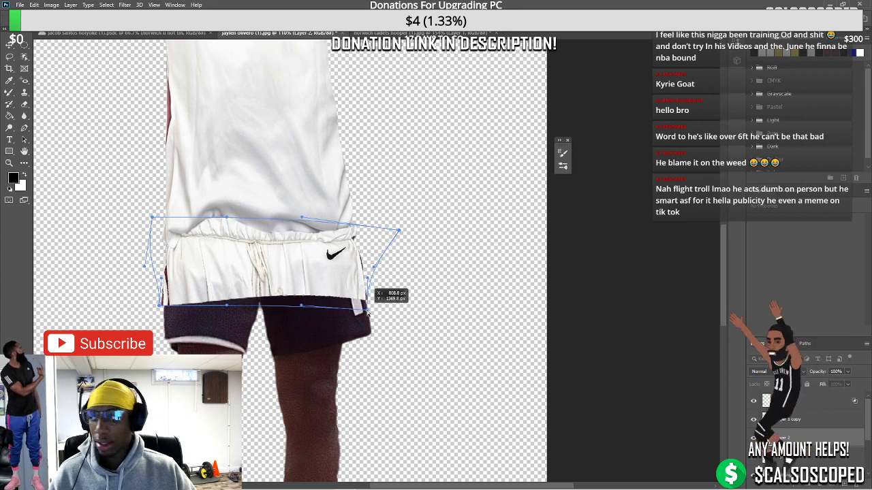
left_click_drag(367, 312, 368, 310)
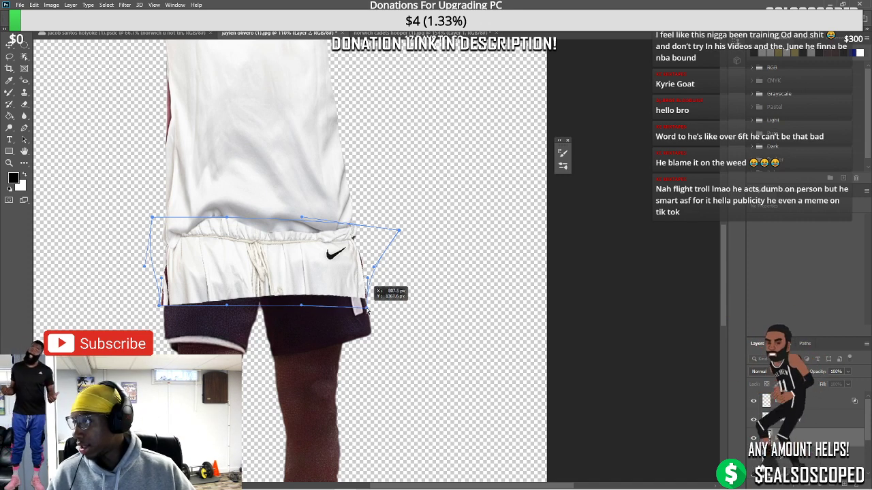
left_click_drag(367, 310, 369, 308)
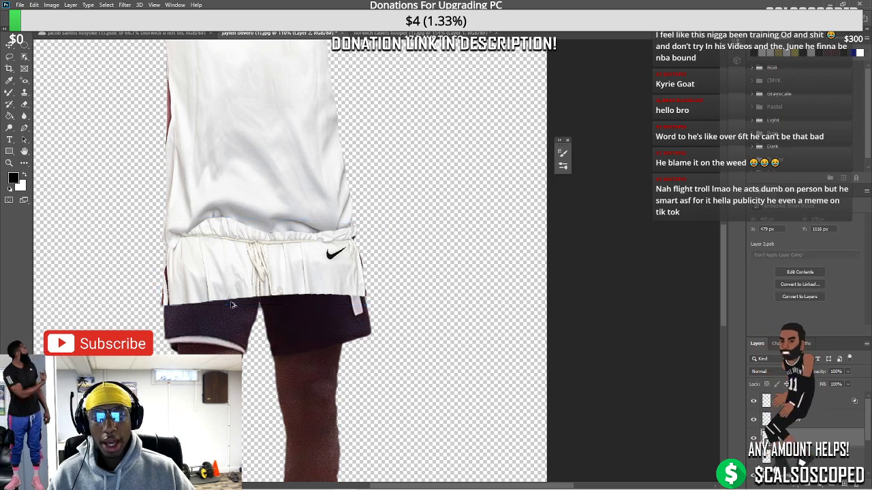
key("ctrl+0")
scroll(373, 263, "down", 1)
scroll(391, 205, "up", 4)
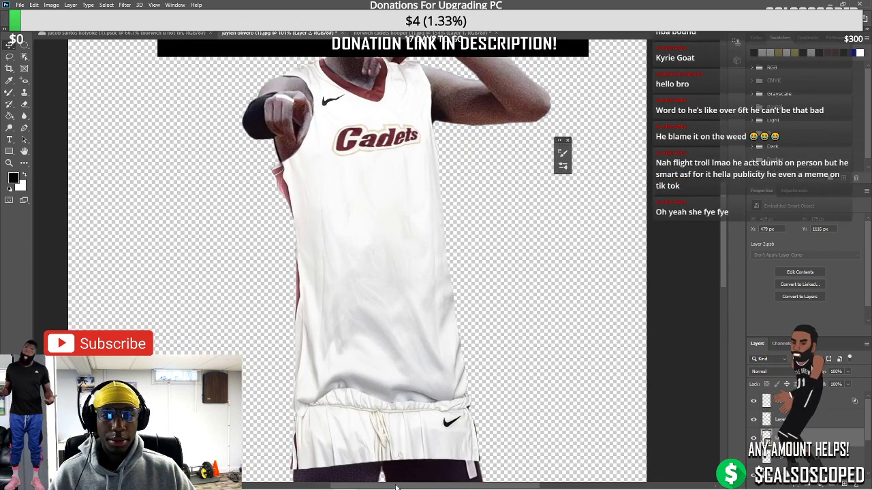
Launch Topaz Gigapixel AI by searching 'giga' in Windows Search
mouse_move(396, 487)
left_click(480, 482)
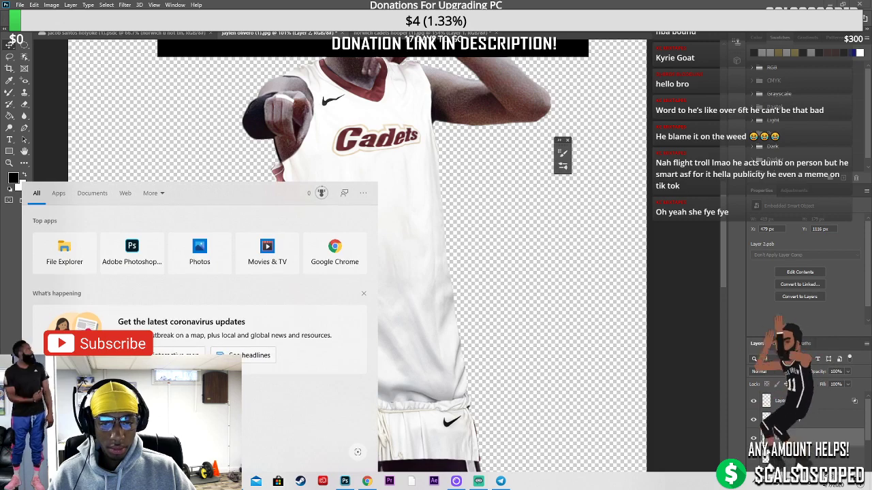
type("giga")
key("Return")
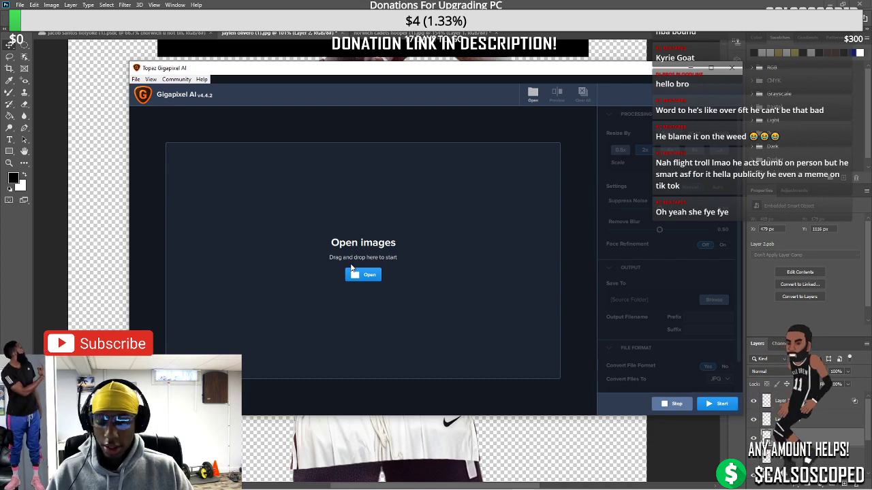
Browse for an image to upscale, then cancel the file dialog without opening one
left_click(372, 273)
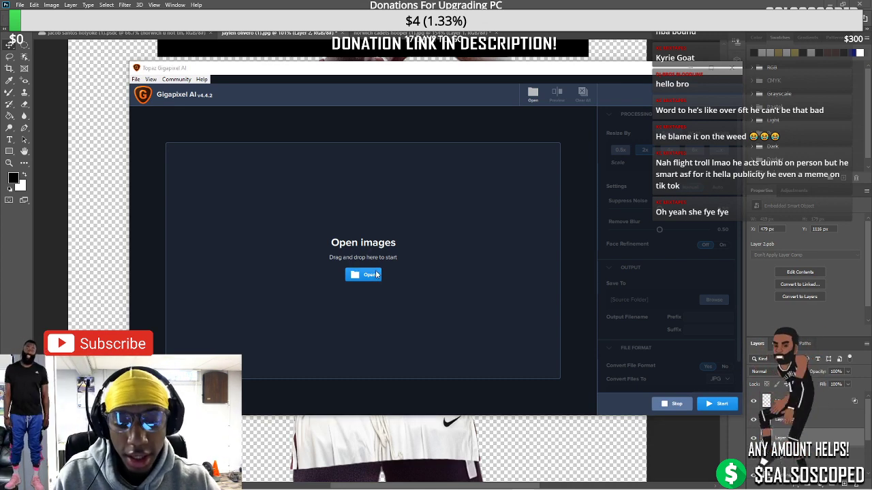
type("nor")
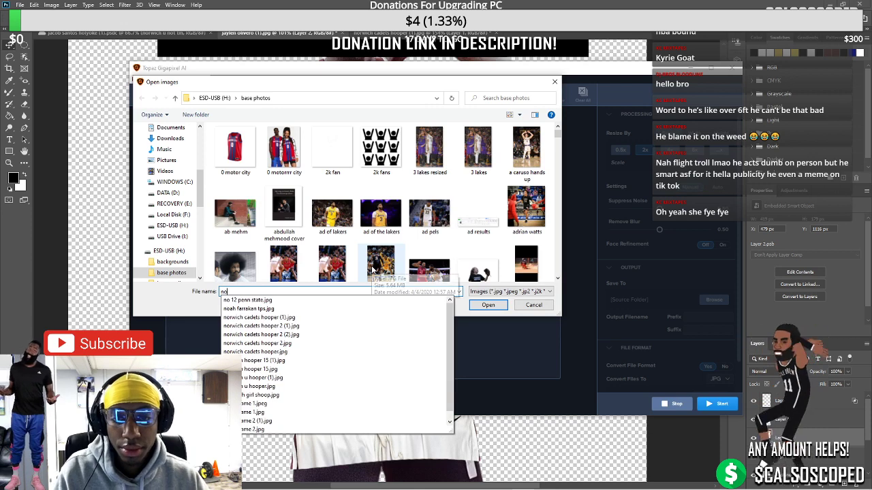
key("Down")
key("Down")
key("Down")
key("Down")
key("Down")
key("Down")
key("Down")
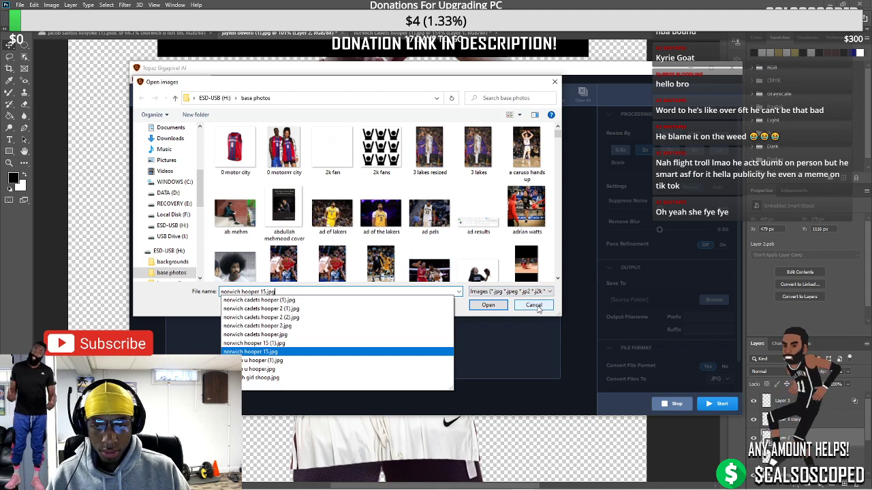
key("BackSpace")
key("BackSpace")
key("BackSpace")
key("BackSpace")
key("BackSpace")
key("BackSpace")
key("BackSpace")
key("BackSpace")
key("BackSpace")
key("BackSpace")
key("BackSpace")
key("BackSpace")
key("BackSpace")
key("BackSpace")
key("BackSpace")
key("BackSpace")
key("BackSpace")
key("BackSpace")
key("BackSpace")
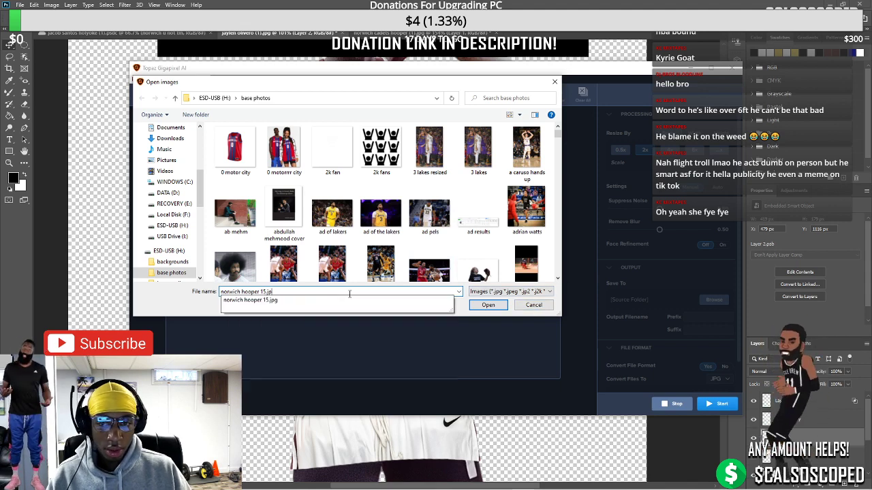
key("BackSpace")
key("BackSpace")
type("1")
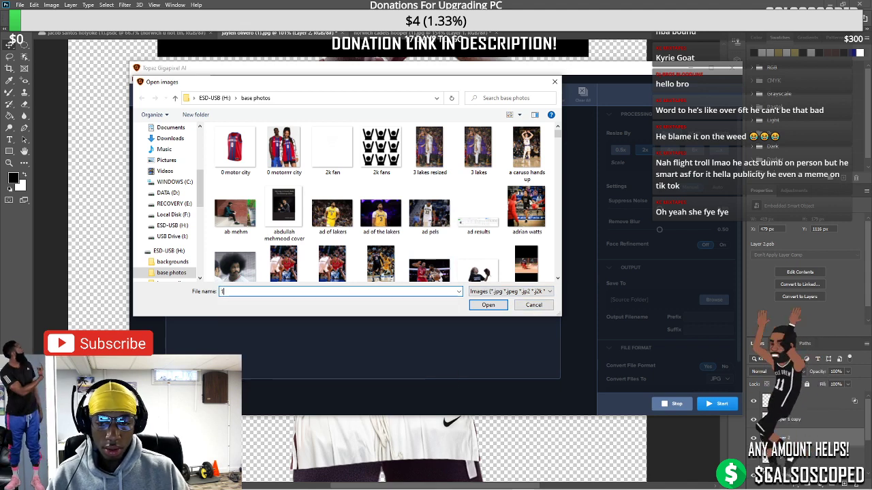
type("n")
key("BackSpace")
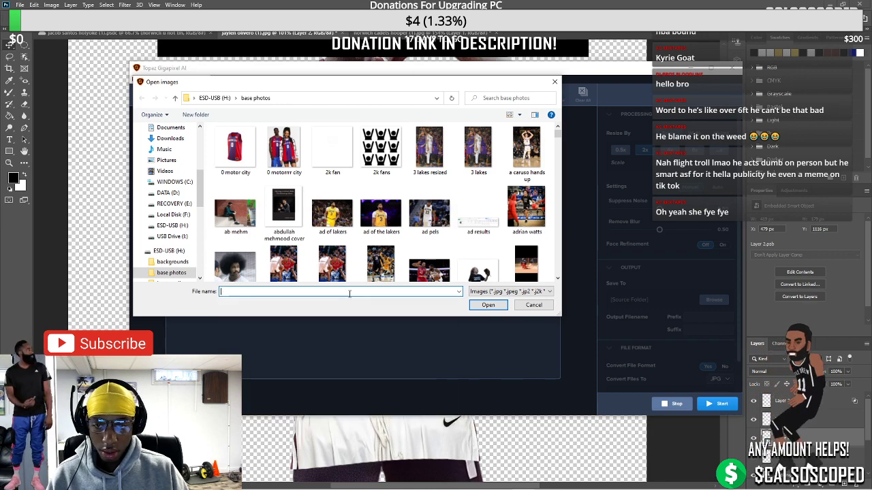
left_click(534, 305)
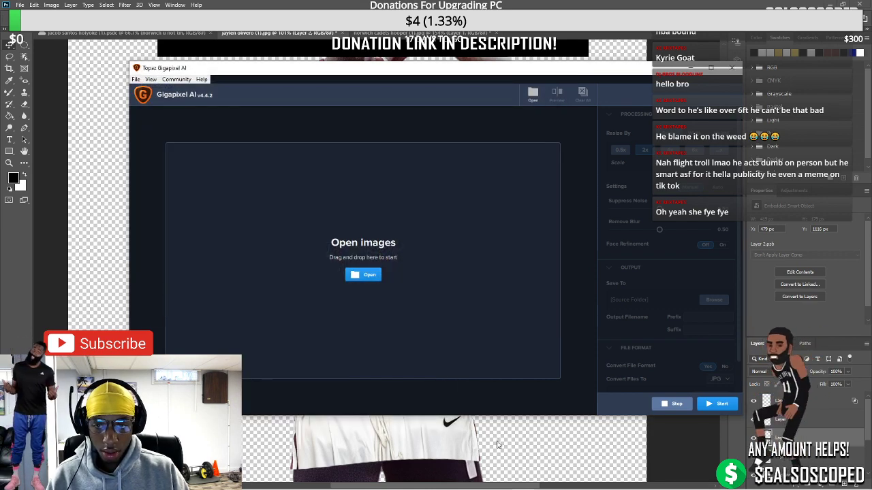
Check the Chrome image results, then return to Gigapixel AI
left_click(367, 481)
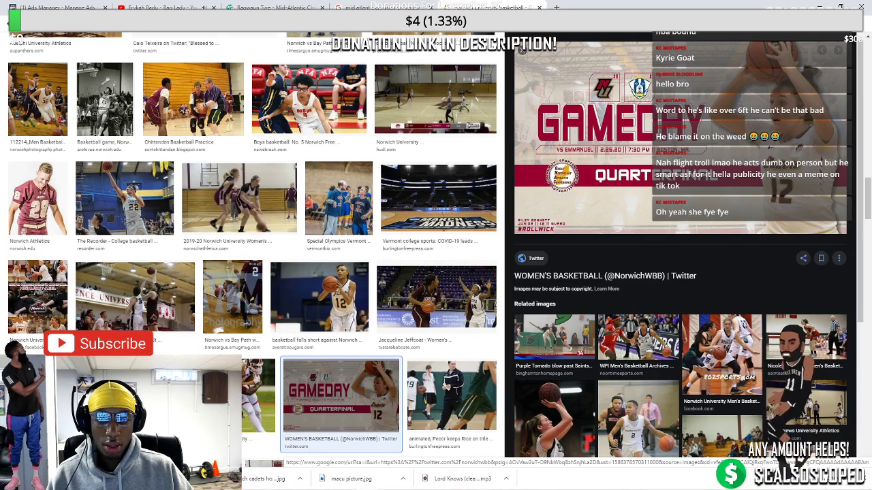
mouse_move(371, 477)
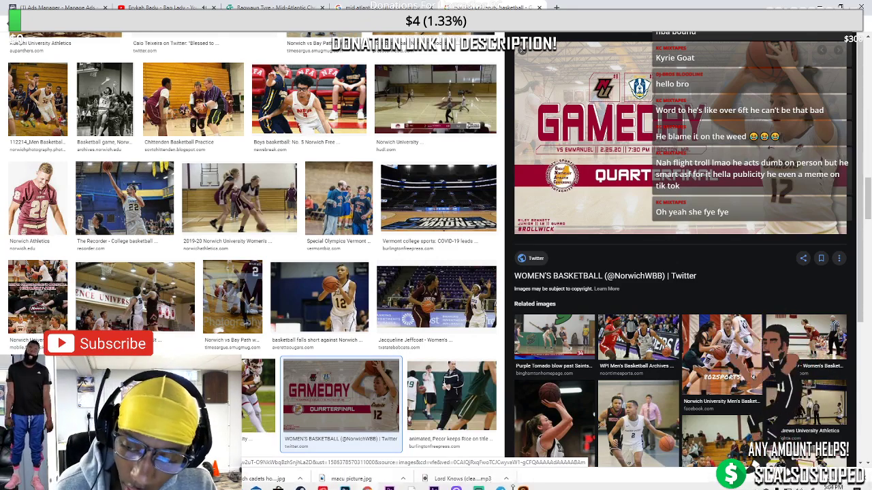
left_click(522, 481)
Open cadets 12 (1).jpg in Gigapixel AI
left_click(364, 275)
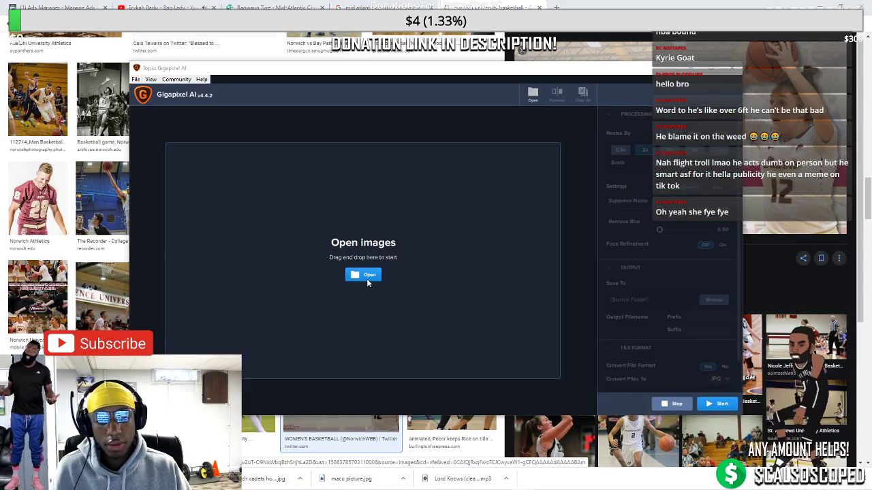
type("cade")
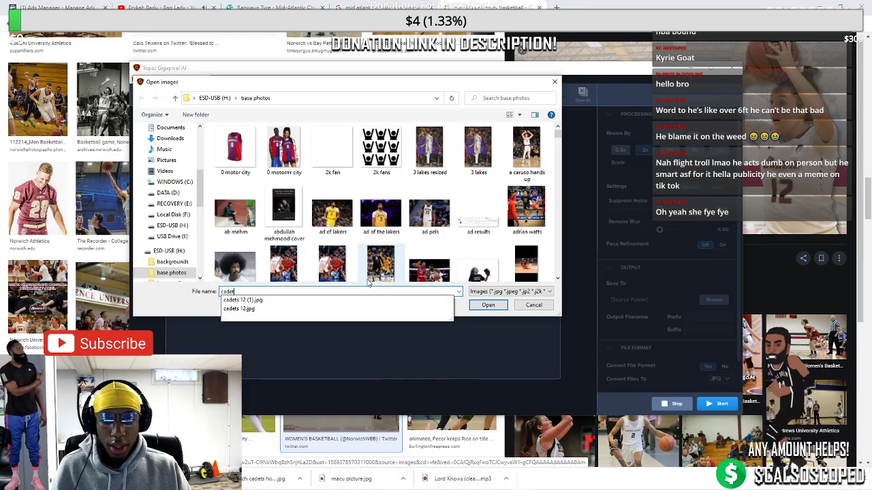
type("t")
key("Down")
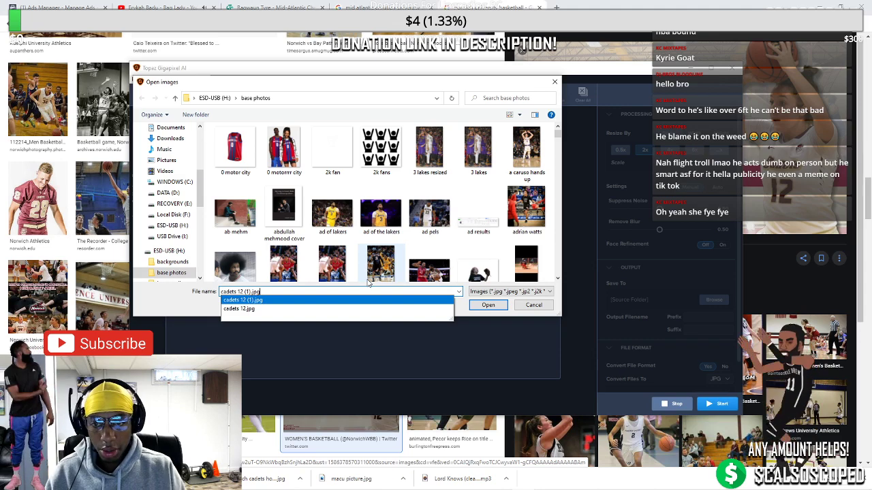
key("Return")
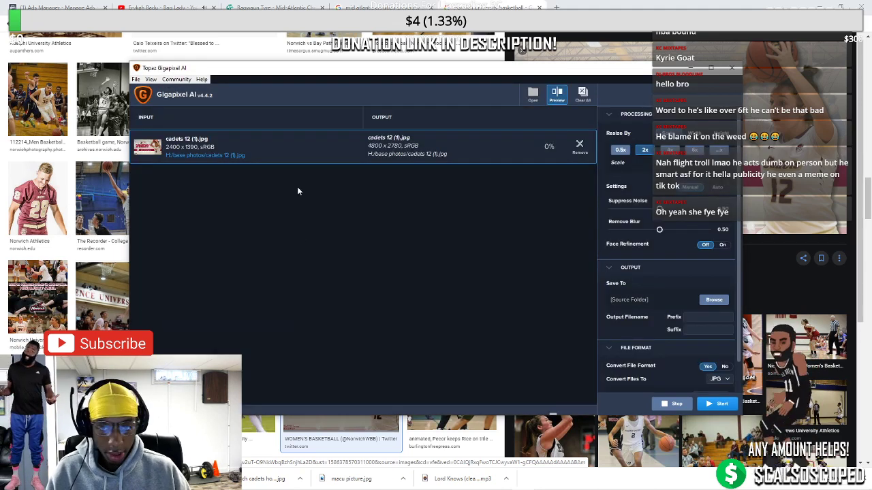
Preview the upscale, lower Suppress Noise, and start the 2x upscale to 4800 × 2780
left_click(556, 95)
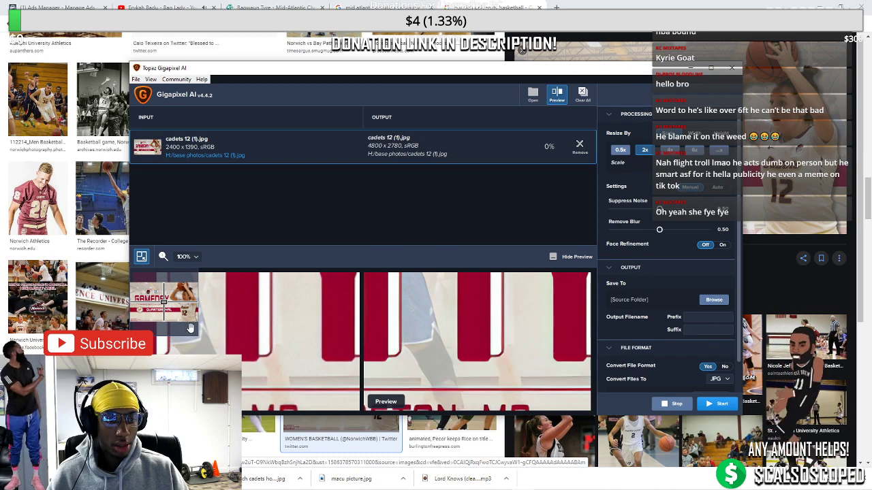
left_click_drag(170, 315, 185, 310)
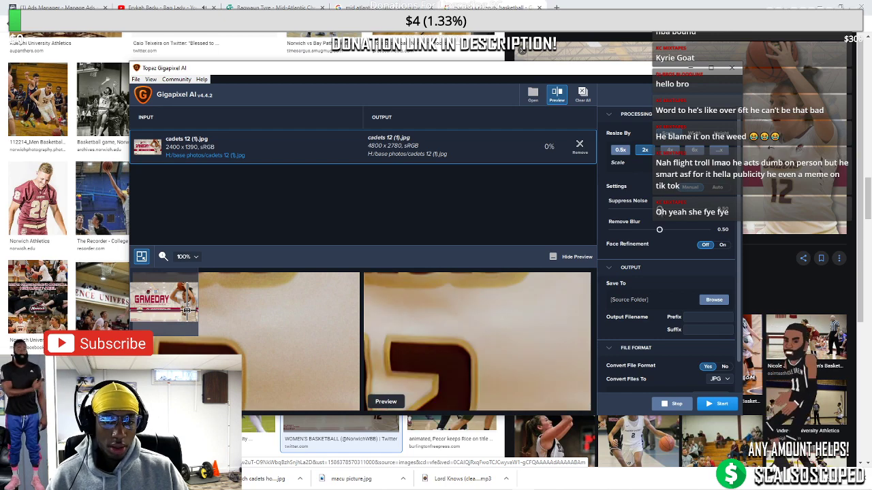
left_click_drag(652, 211, 624, 210)
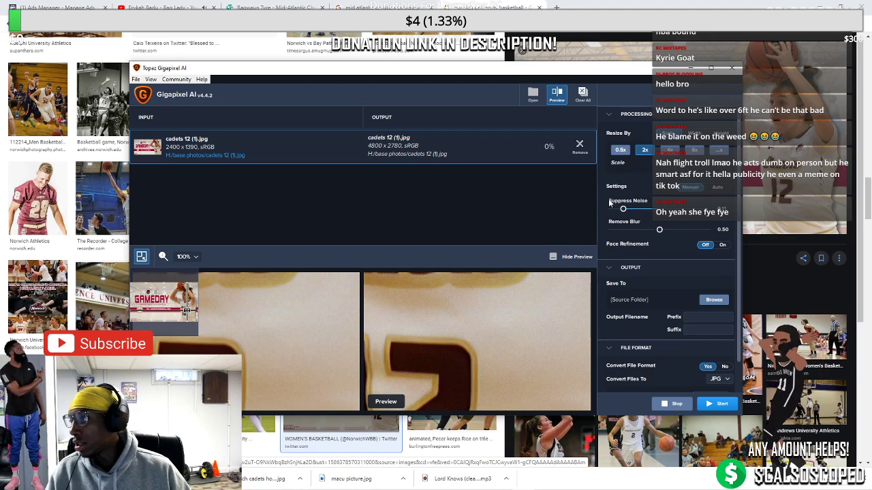
left_click(715, 405)
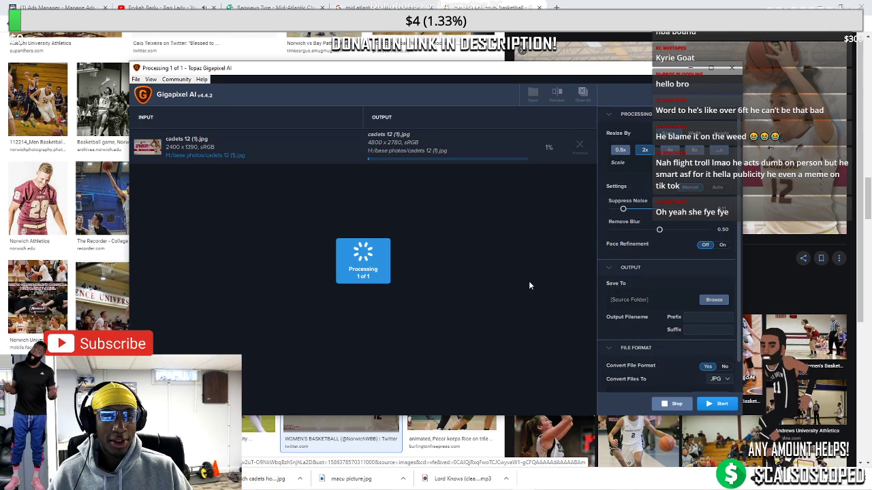
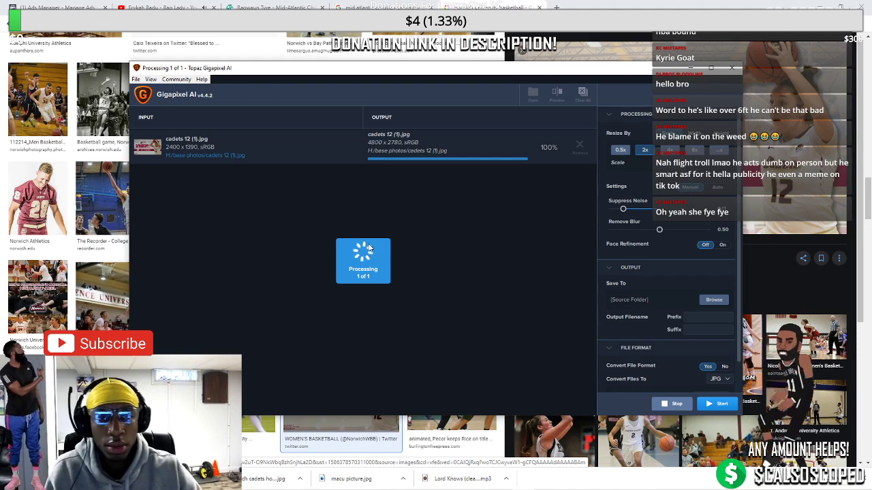
Close Topaz Gigapixel AI after the 4800 × 2780 upscale finishes and return to Photoshop
left_click(729, 68)
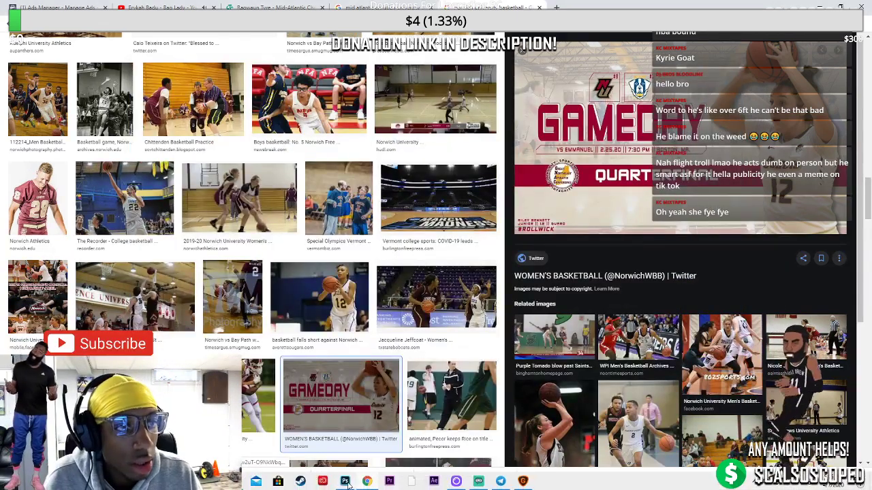
left_click(345, 482)
Open the upscaled cadets 12 (1).jpg through File > Open
left_click(33, 4)
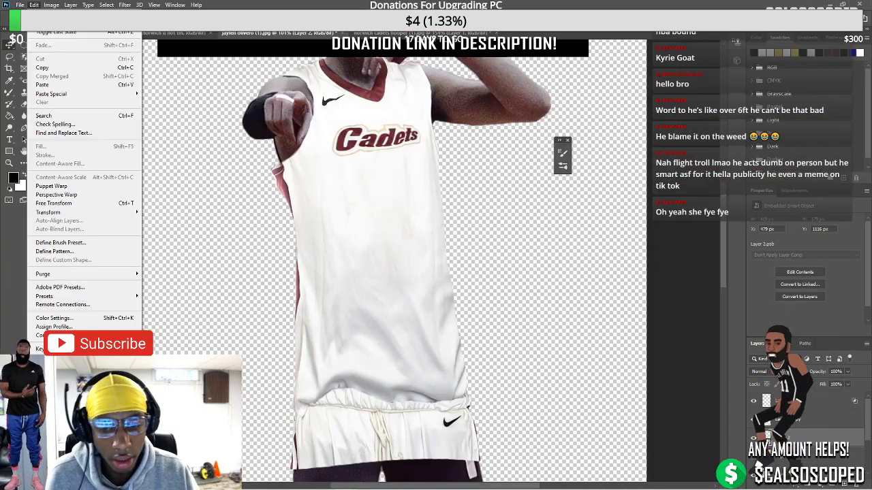
mouse_move(20, 4)
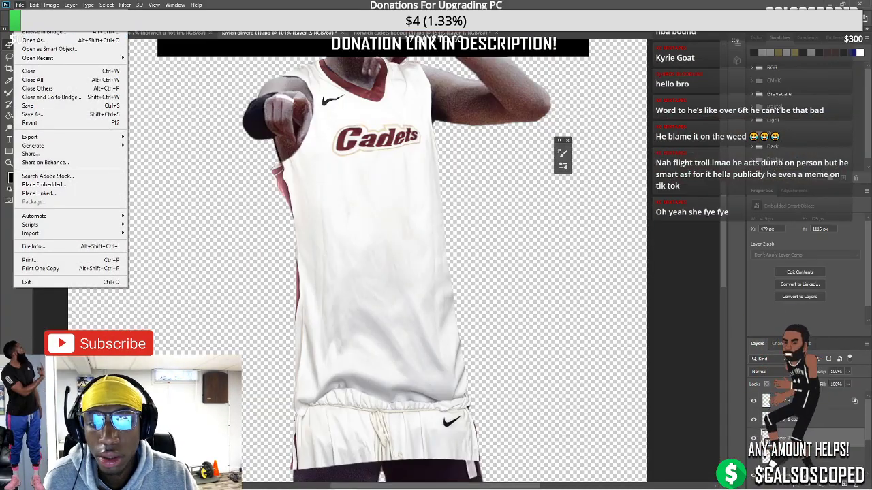
left_click(32, 22)
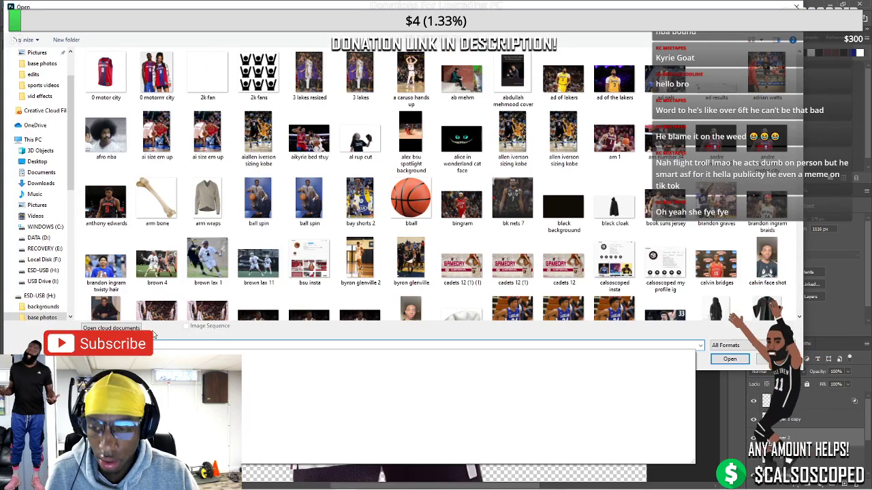
key("Escape")
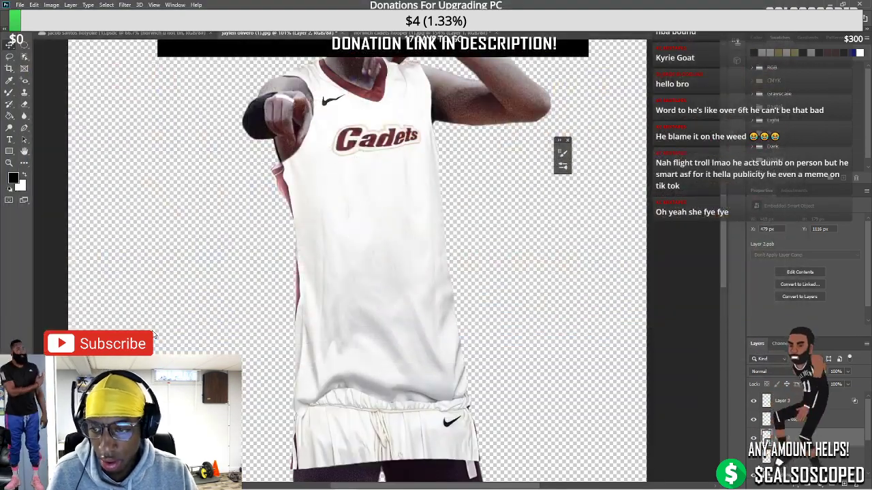
scroll(617, 364, "up", 4)
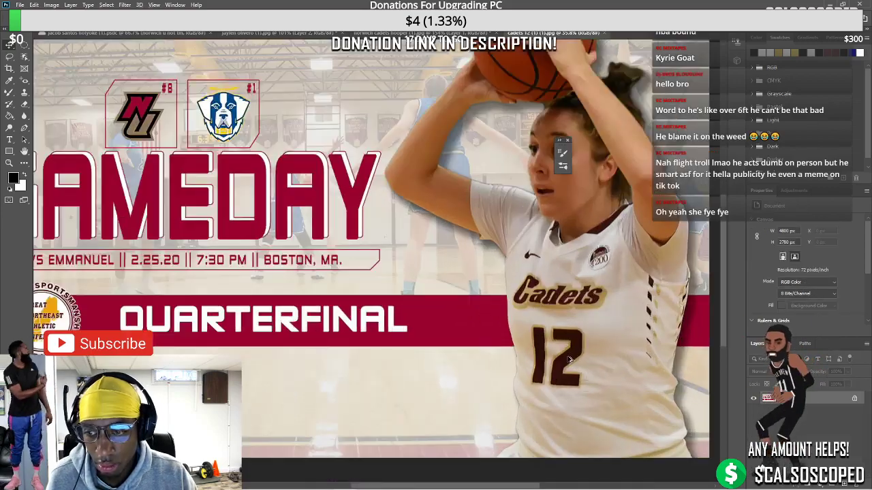
scroll(617, 363, "up", 1)
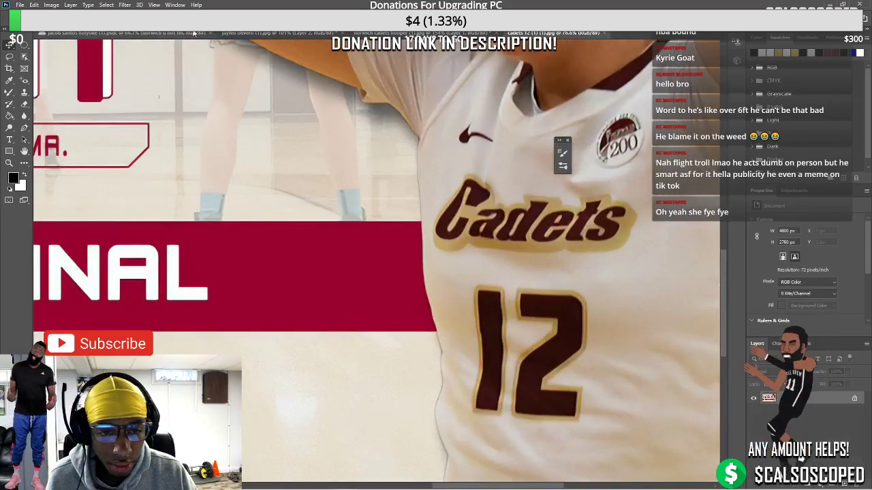
left_click(272, 33)
scroll(282, 145, "down", 4)
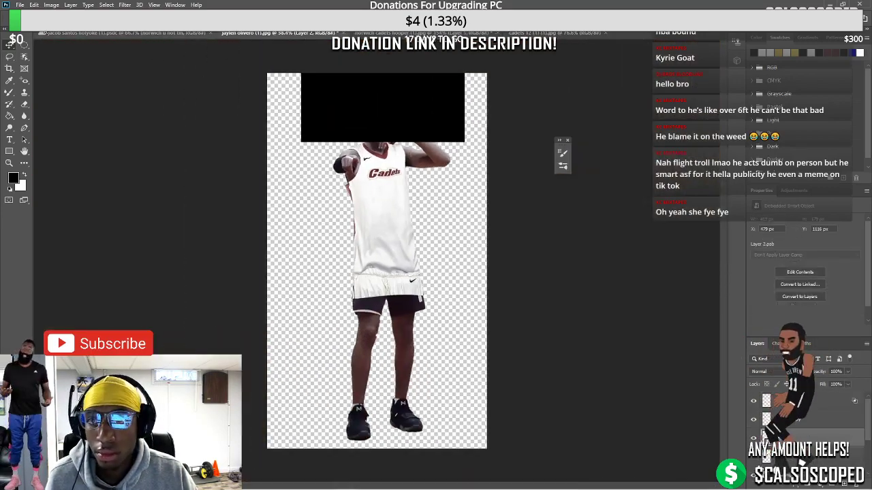
left_click(51, 5)
left_click(213, 128)
key("ctrl+t")
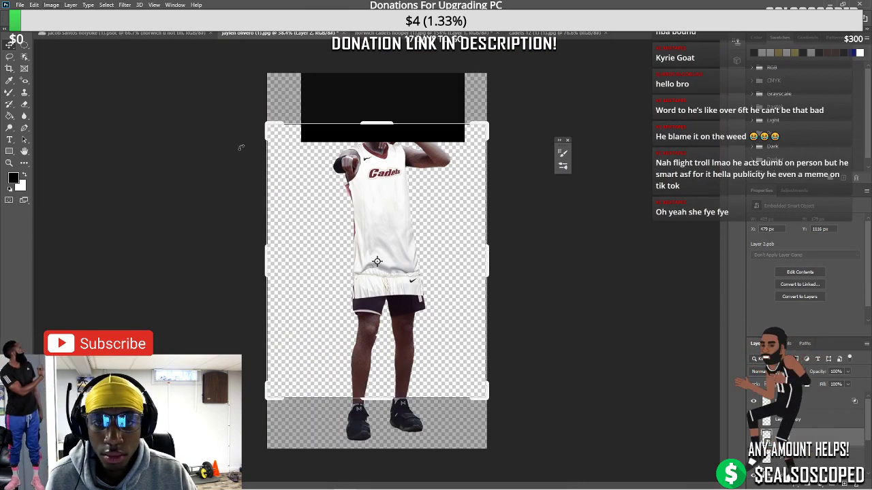
key("c")
left_click_drag(380, 185, 413, 217)
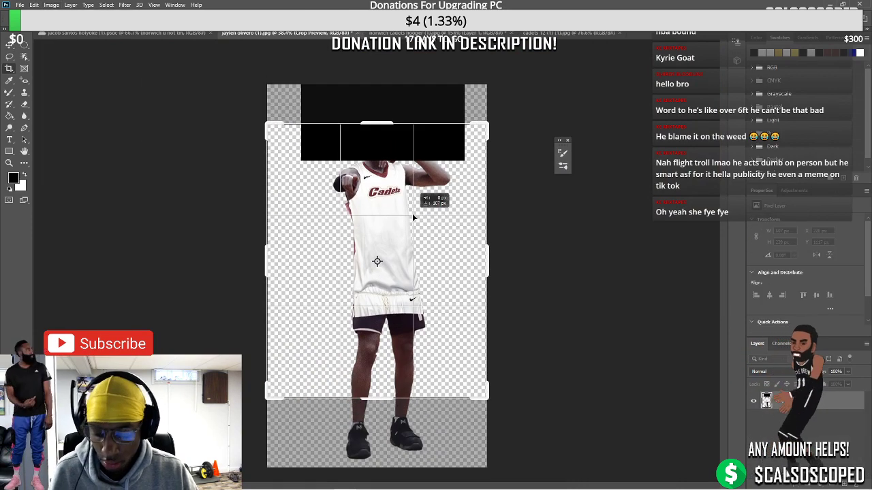
key("Return")
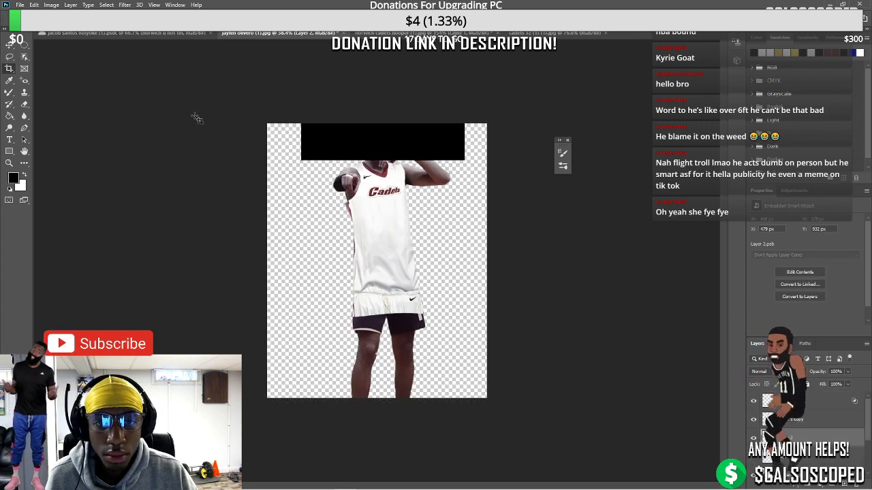
key("ctrl+z")
Check the cutout's Image Size without changes, then zoom in on the cadets 12 (1).jpg document
left_click(51, 5)
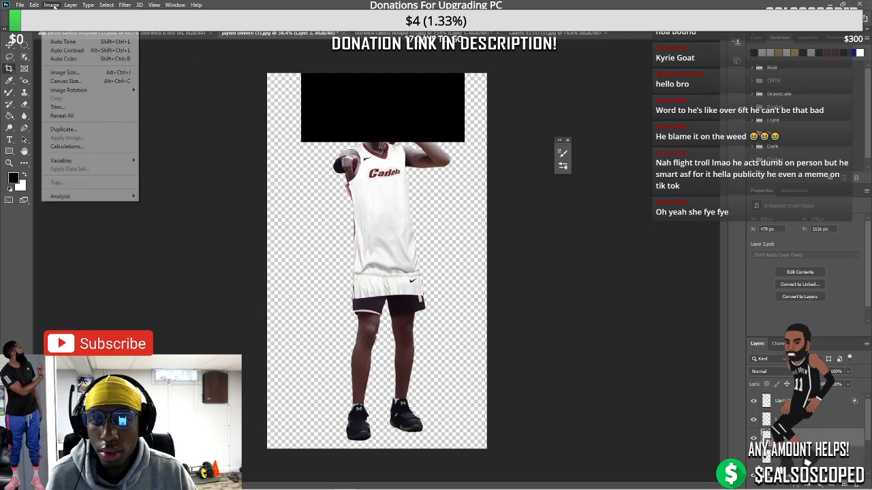
left_click(77, 72)
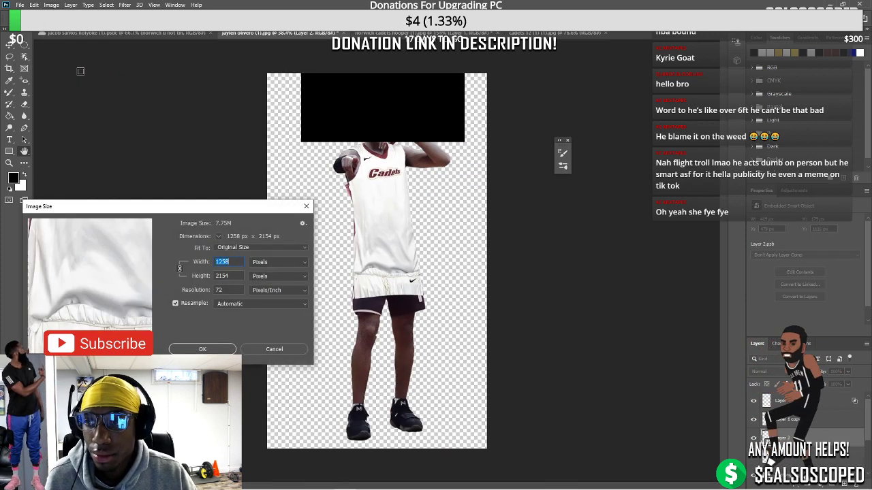
left_click(274, 349)
scroll(370, 279, "up", 1)
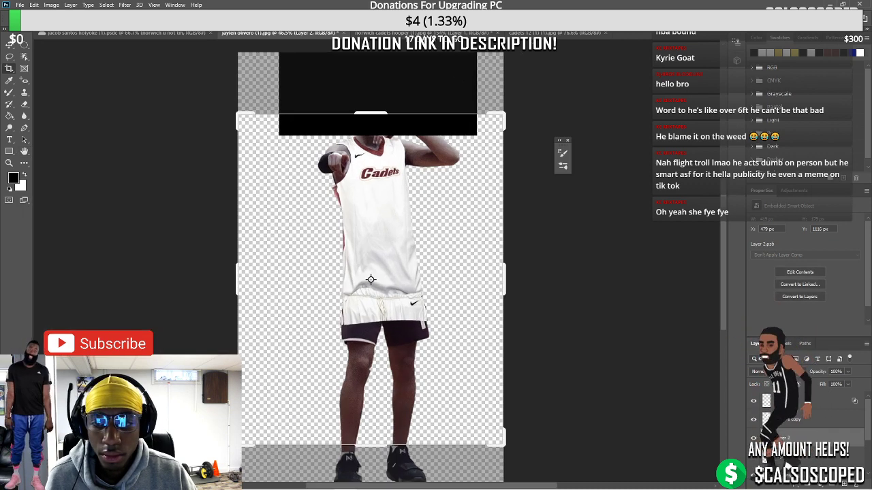
left_click(10, 43)
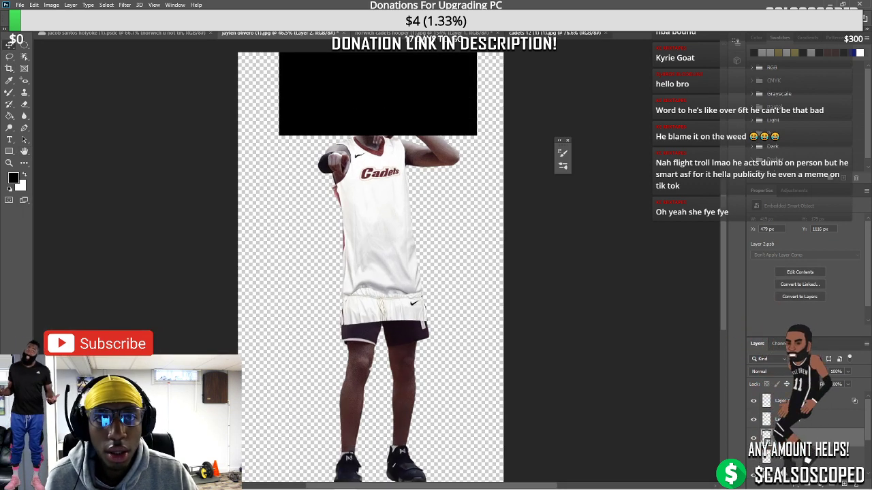
left_click(558, 33)
scroll(495, 176, "up", 2)
Lasso the 2 on the Cadets 12 jersey and copy it onto its own layer
key("l")
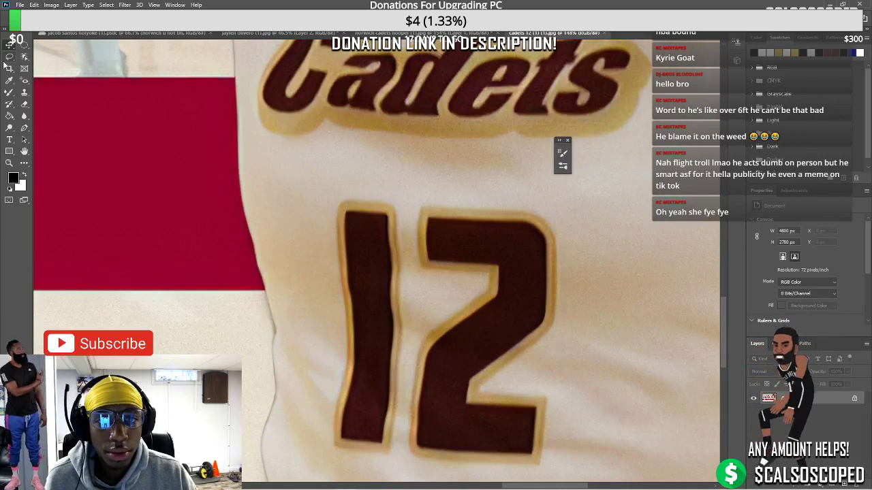
left_click_drag(407, 413, 422, 334)
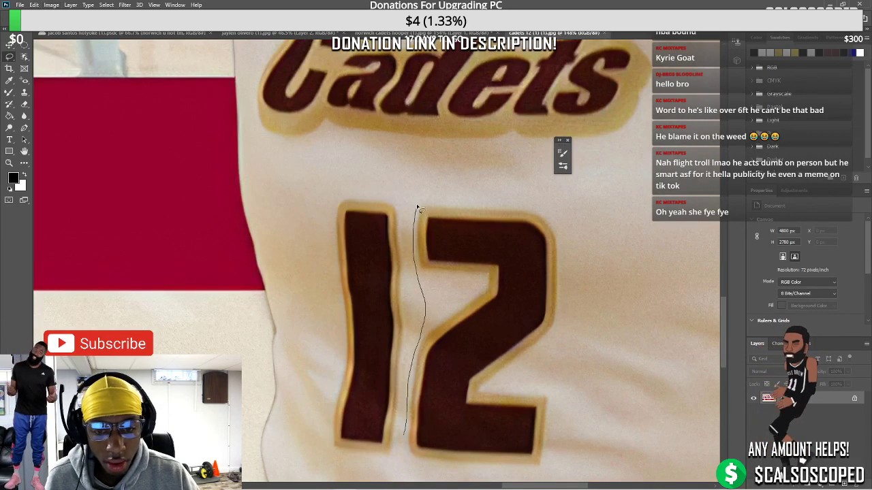
mouse_move(491, 203)
left_mouse_down()
mouse_move(583, 265)
mouse_move(566, 464)
mouse_move(549, 479)
mouse_move(476, 482)
mouse_move(413, 469)
mouse_move(433, 451)
left_mouse_up()
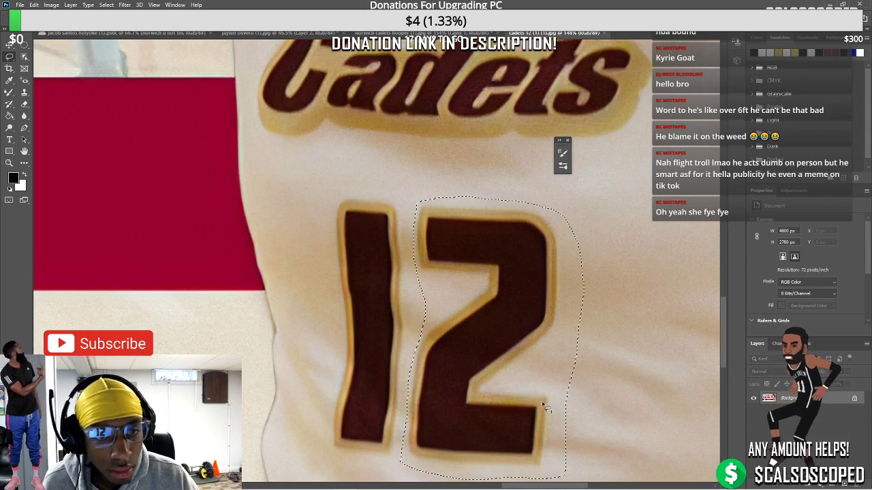
key("ctrl+j")
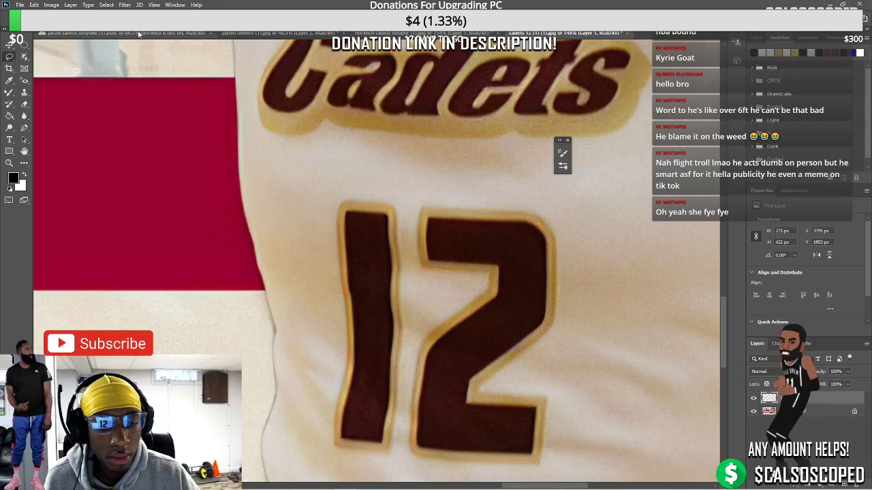
left_click(141, 34)
left_click(268, 33)
left_click_drag(270, 35, 409, 250)
scroll(409, 263, "up", 1)
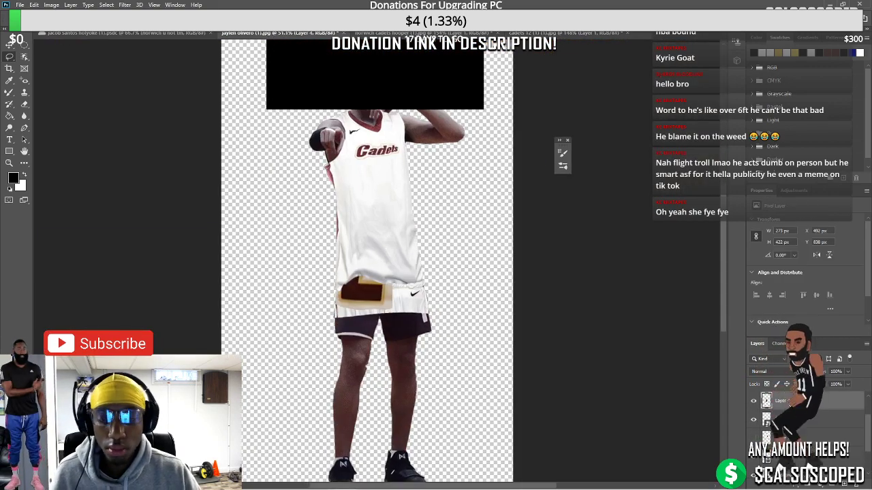
key("ctrl+z")
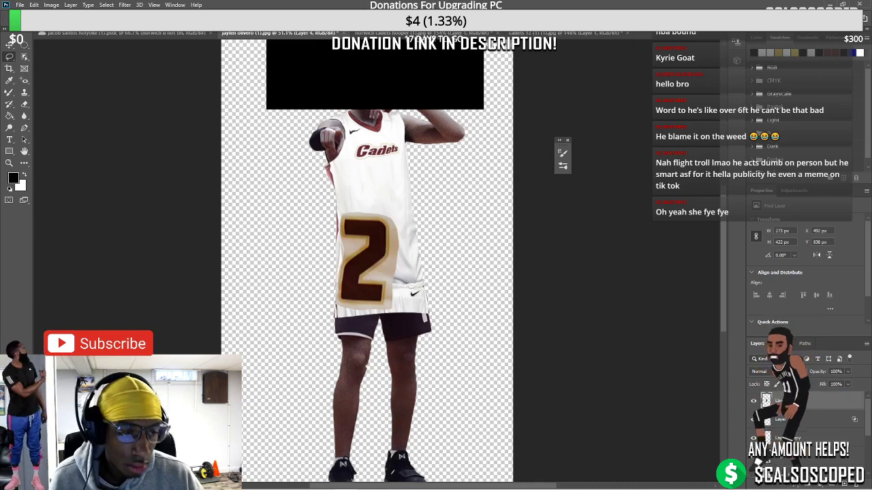
key("ctrl+t")
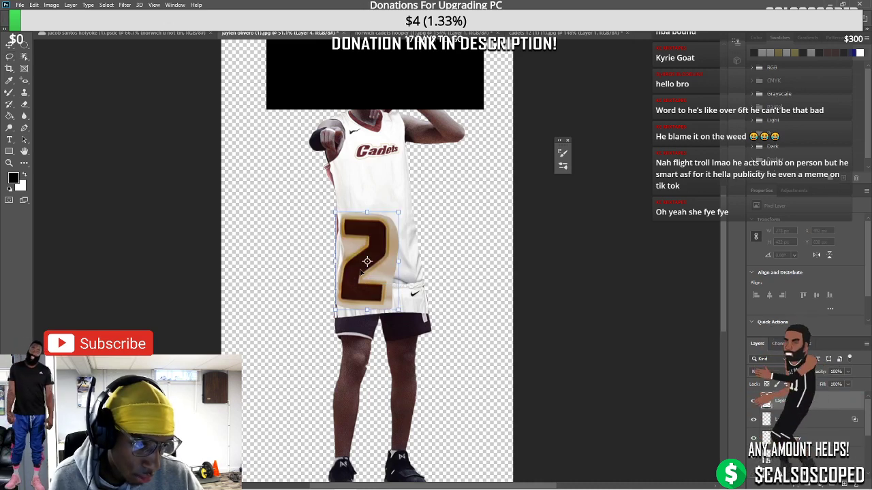
left_click_drag(361, 271, 392, 201)
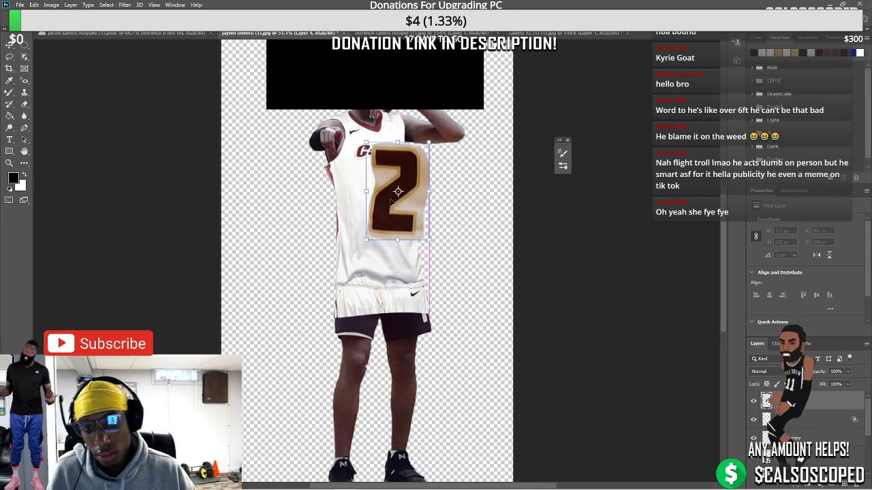
scroll(392, 201, "up", 1)
Taper the 2 with a Perspective transform so it fits the chest
right_click(424, 157)
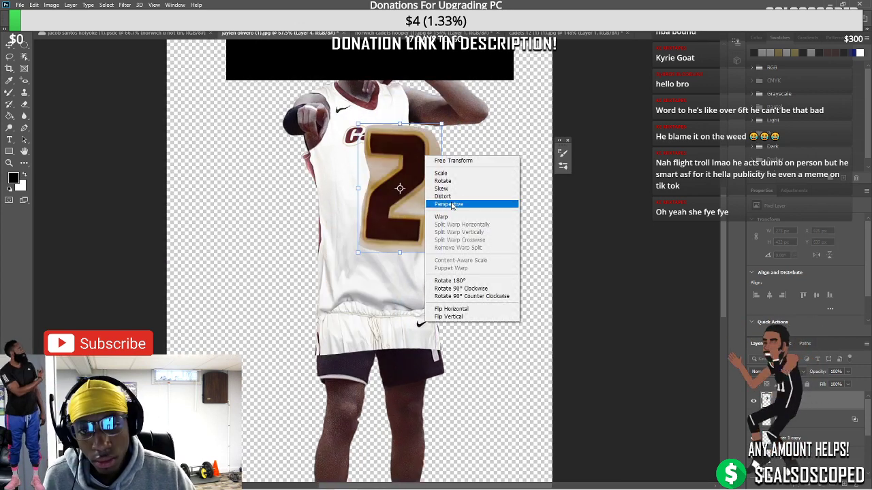
left_click(451, 205)
left_click_drag(441, 125, 426, 147)
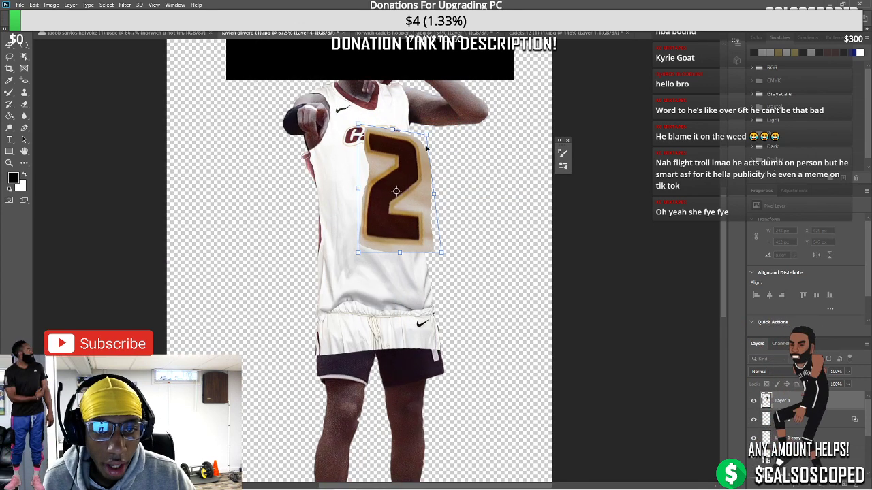
left_click_drag(445, 257, 444, 228)
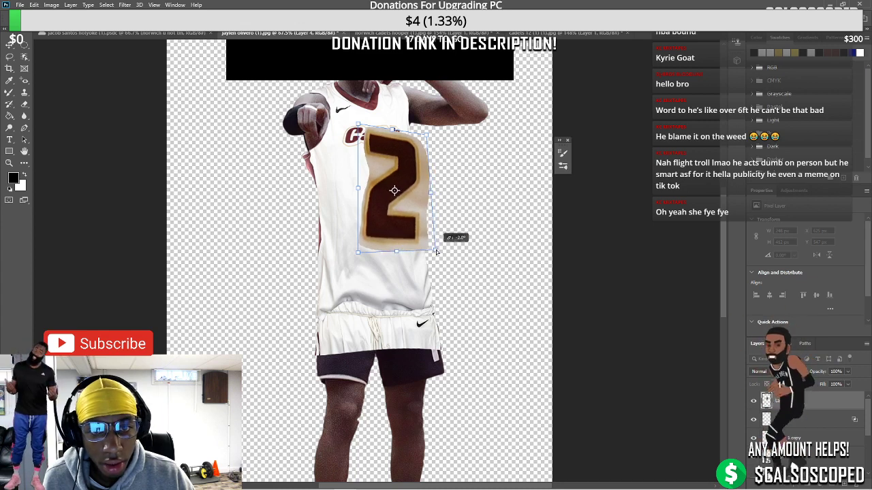
left_click_drag(395, 219, 384, 230)
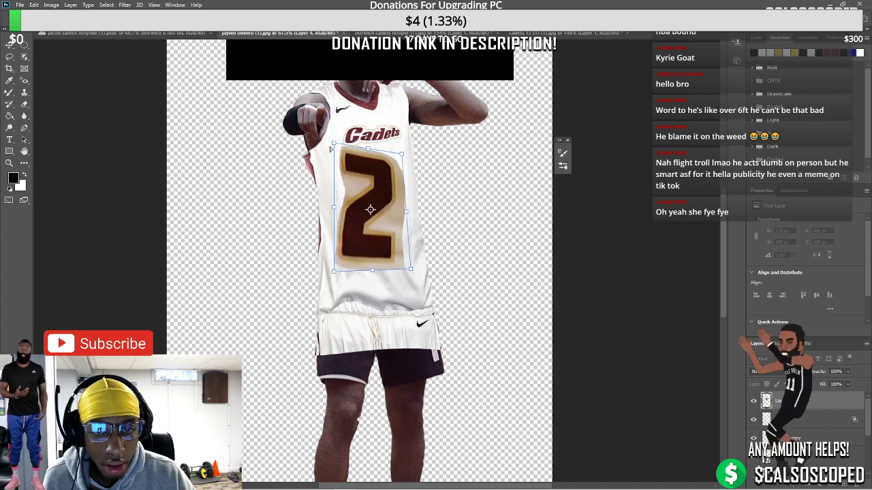
key("Return")
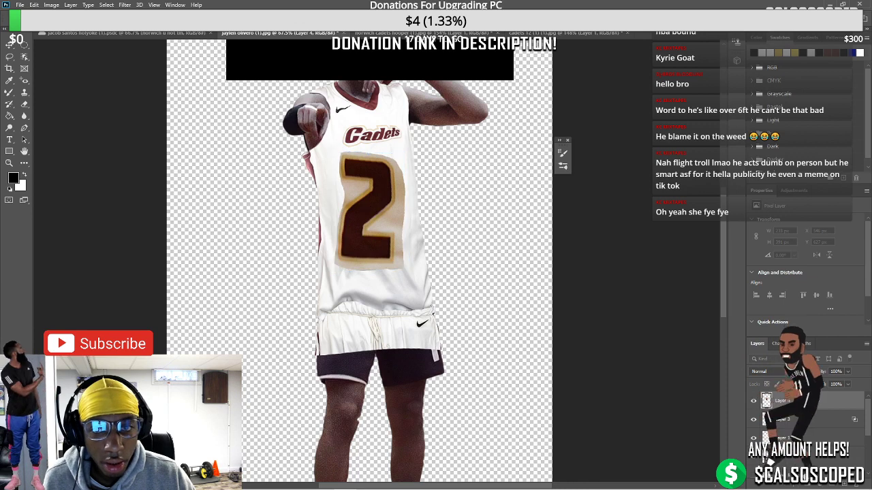
Convert the 2 to a smart object and rotate it about 15.8° counter-clockwise into place
right_click(749, 402)
left_click(783, 147)
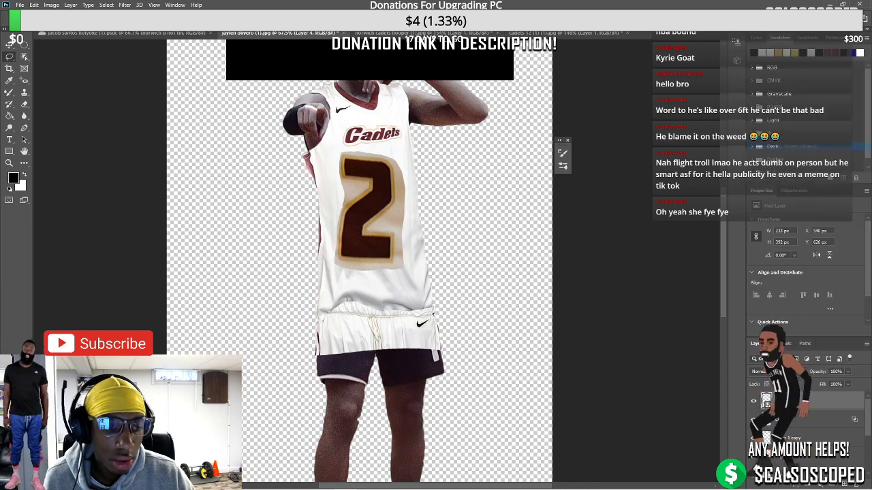
key("ctrl+t")
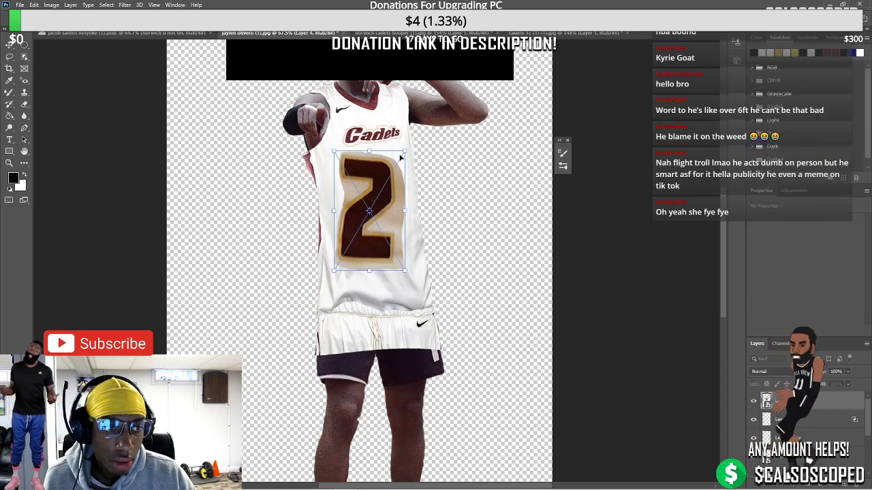
left_click_drag(401, 158, 383, 156)
left_click_drag(404, 172, 387, 180)
key("Return")
Adjust the Blend If sliders in Layer Style to blend the 2 into the jersey's light tones
right_click(769, 401)
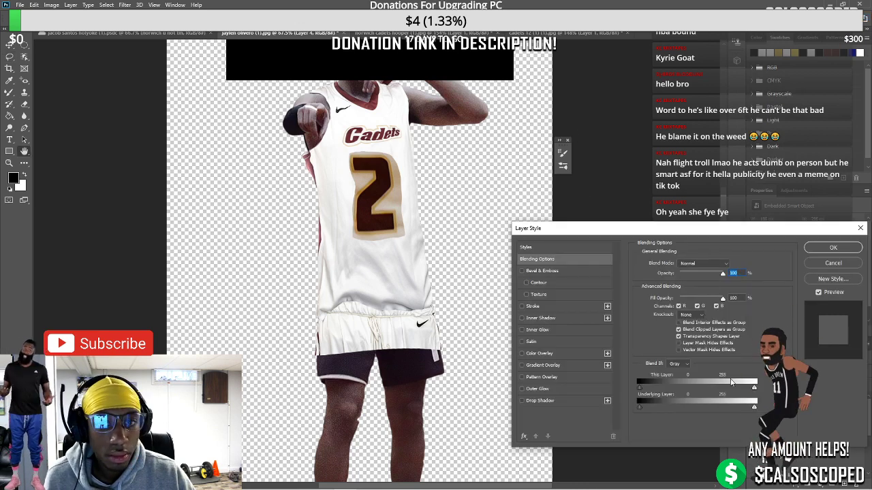
left_click_drag(754, 389, 706, 391)
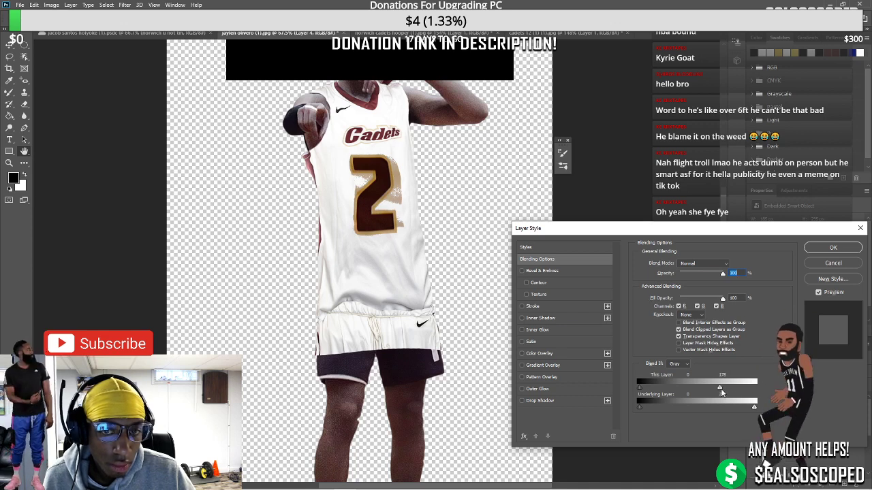
left_click_drag(734, 391, 731, 392)
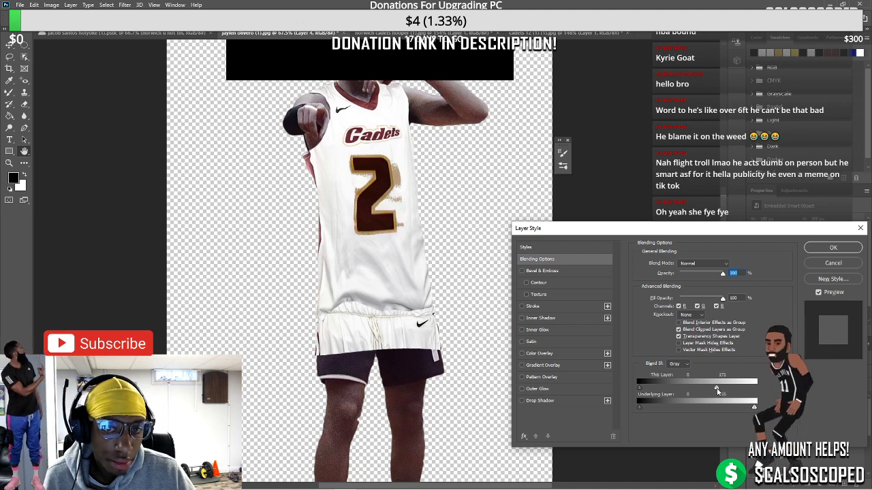
left_click(833, 247)
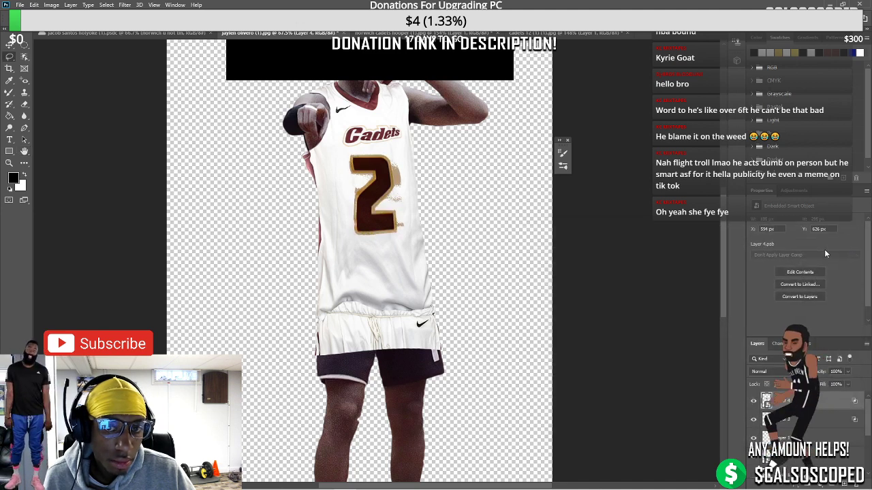
Magic Wand the 2's dark fill, add a layer mask and invert it
right_click(24, 58)
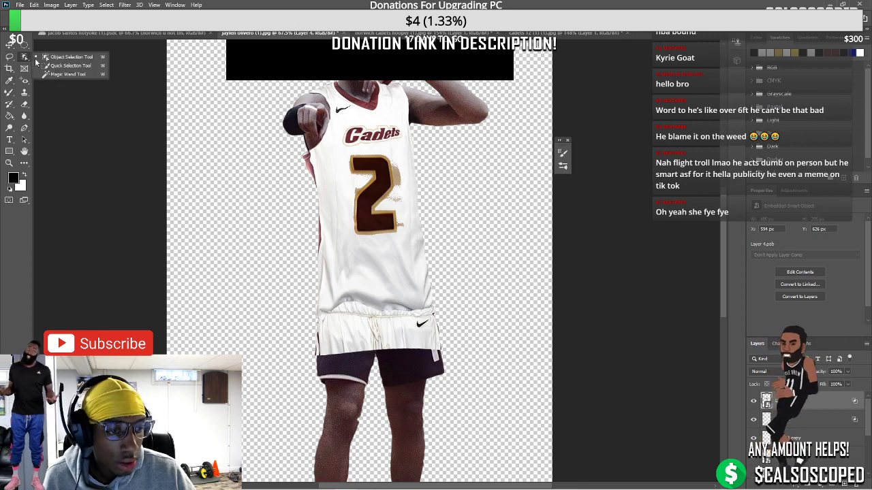
left_click(61, 75)
left_click(395, 179)
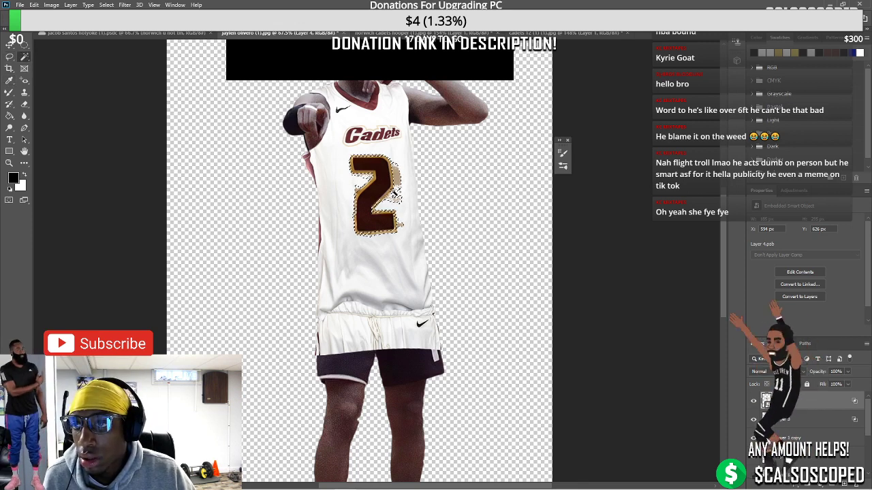
left_click(806, 486)
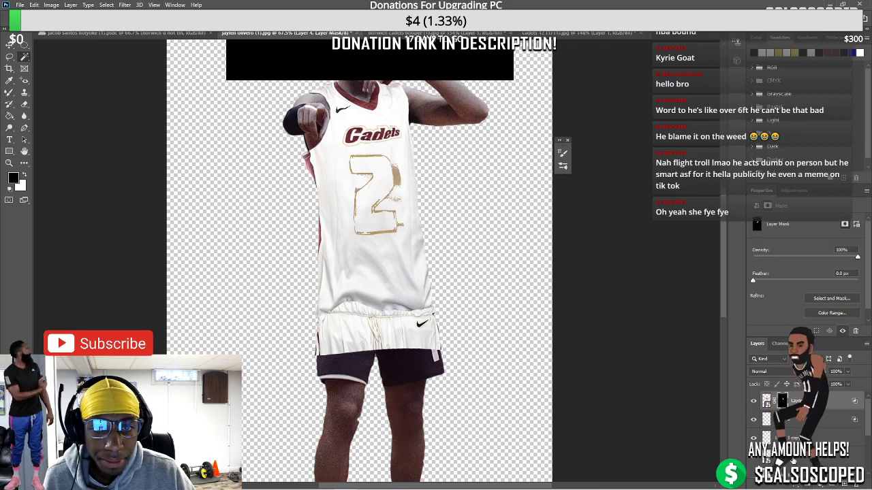
key("ctrl+i")
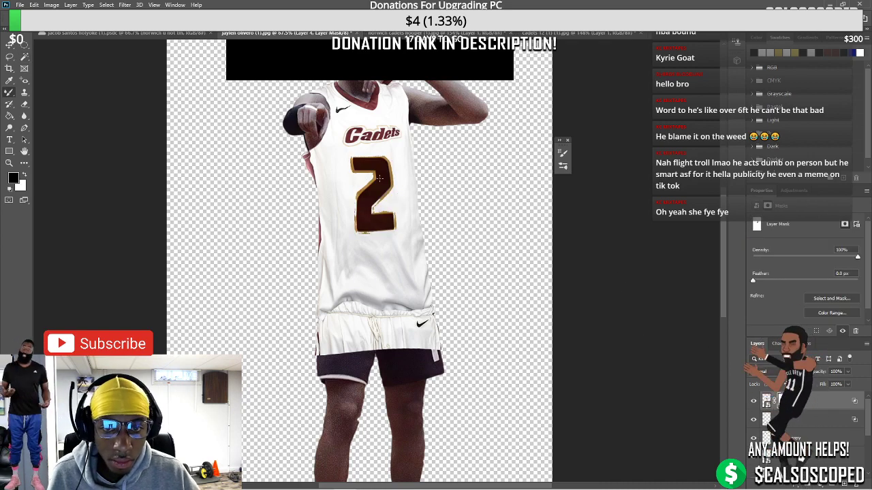
Set up the Brush with white, then return to the layer and temporarily disable its mask
scroll(380, 178, "up", 5)
right_click(6, 95)
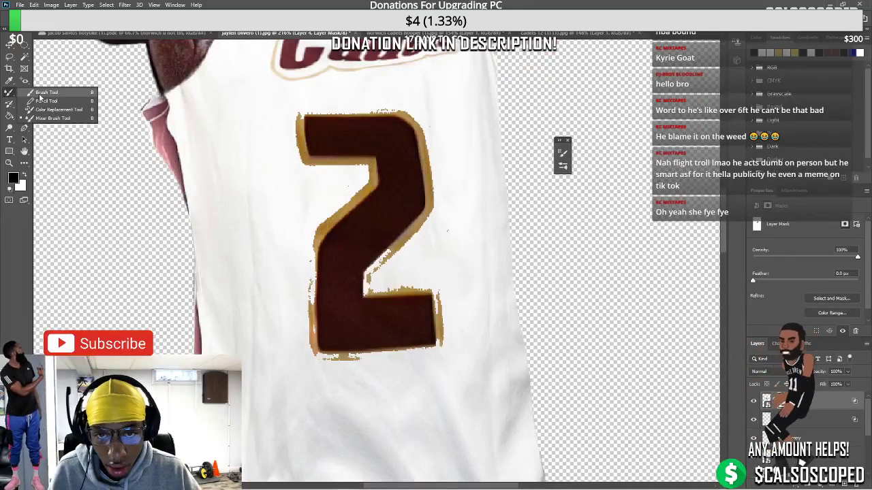
left_click(53, 94)
key("x")
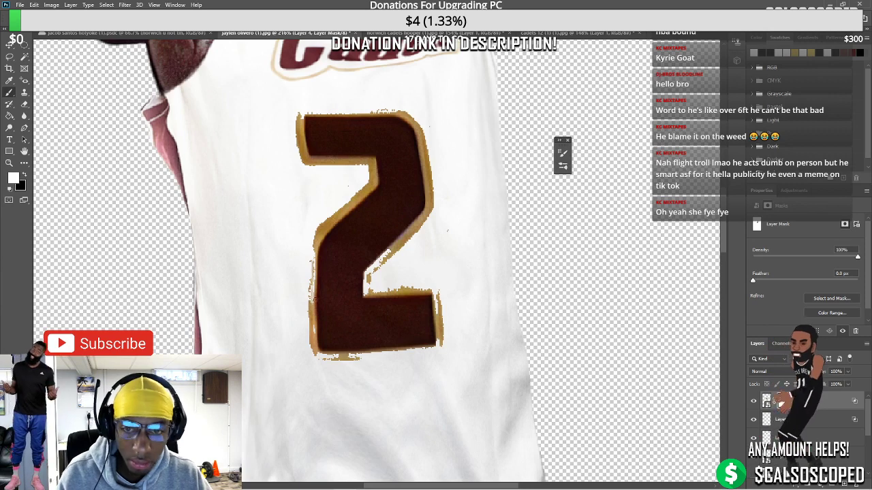
left_click(766, 401)
key("x")
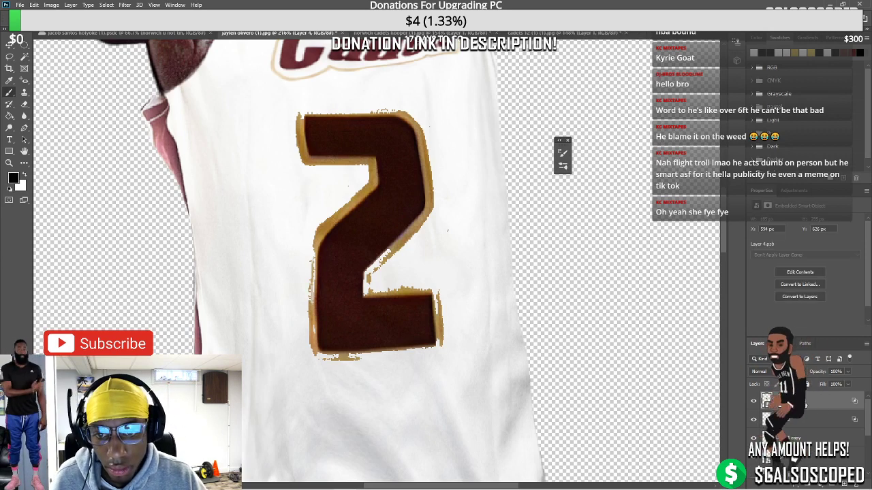
left_click(783, 400, "shift")
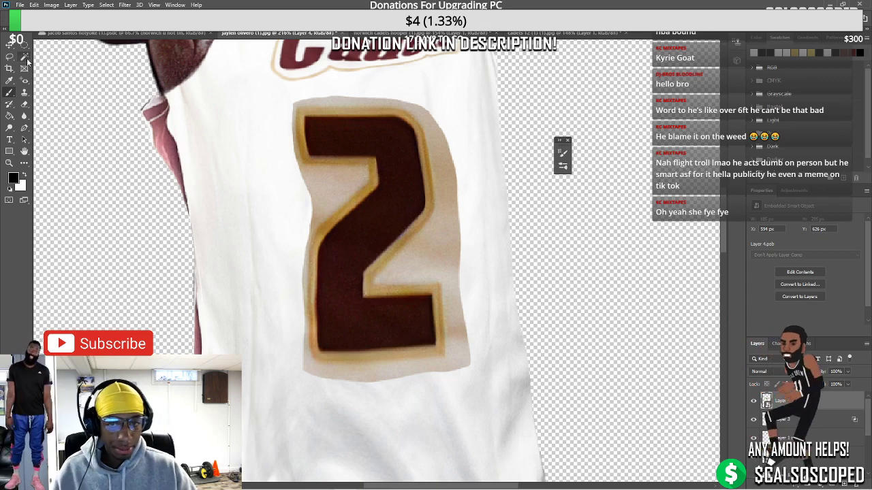
Lasso the beige backing around the 2 and hide it with a new layer mask
left_click(427, 255)
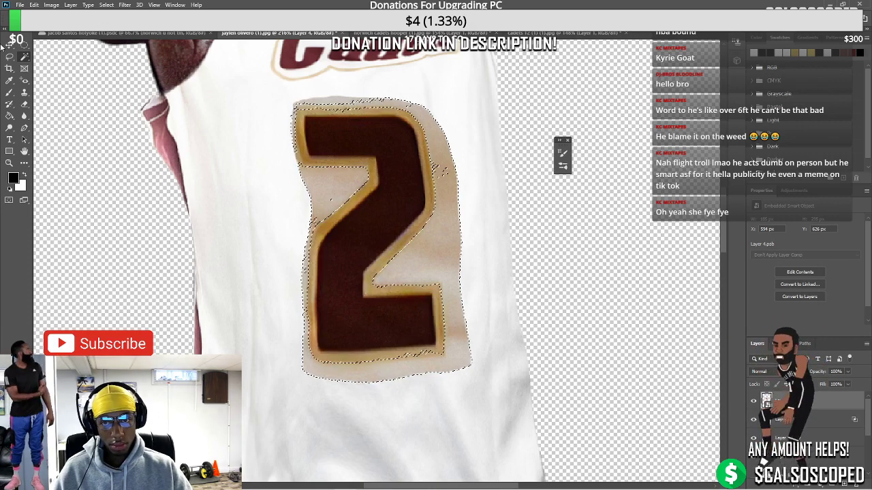
left_click(9, 57)
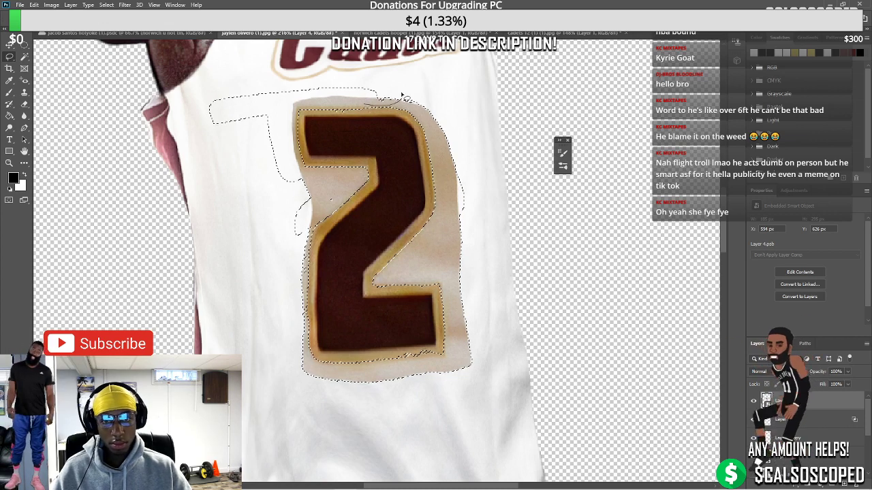
scroll(325, 183, "down", 1)
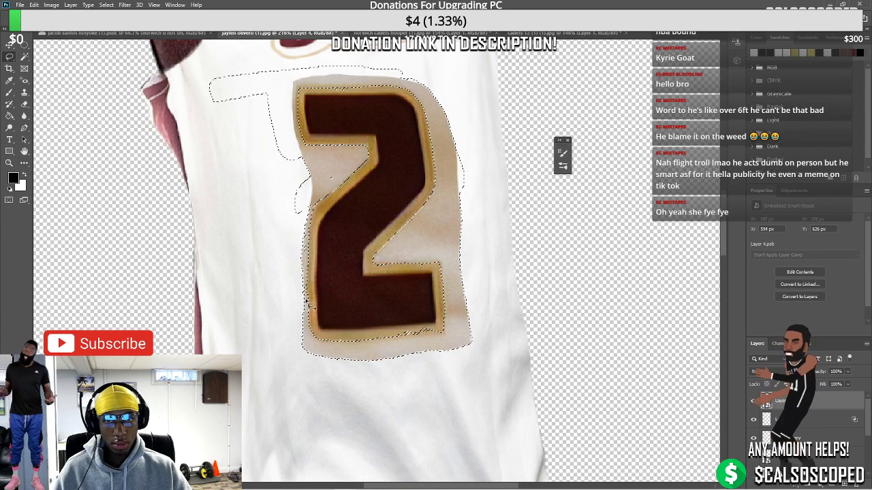
mouse_move(309, 281)
left_mouse_down()
mouse_move(293, 197)
mouse_move(282, 288)
mouse_move(291, 331)
mouse_move(392, 346)
mouse_move(444, 336)
mouse_move(364, 325)
left_mouse_up()
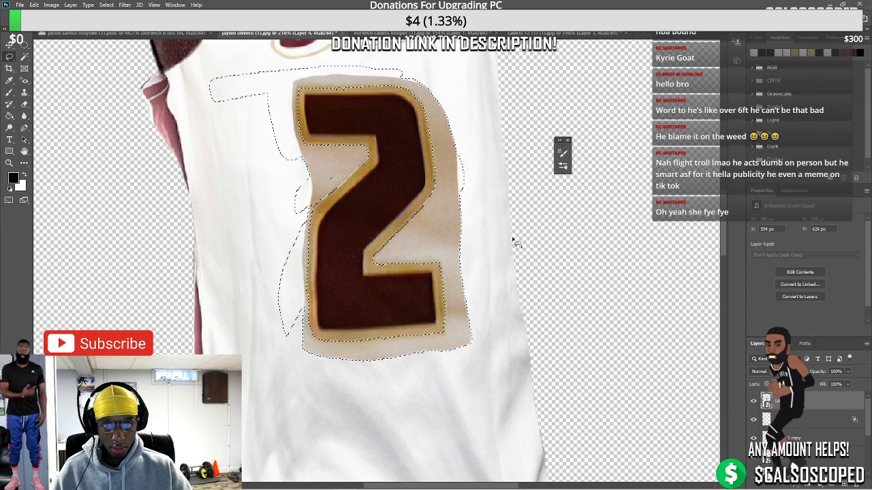
key("ctrl+d")
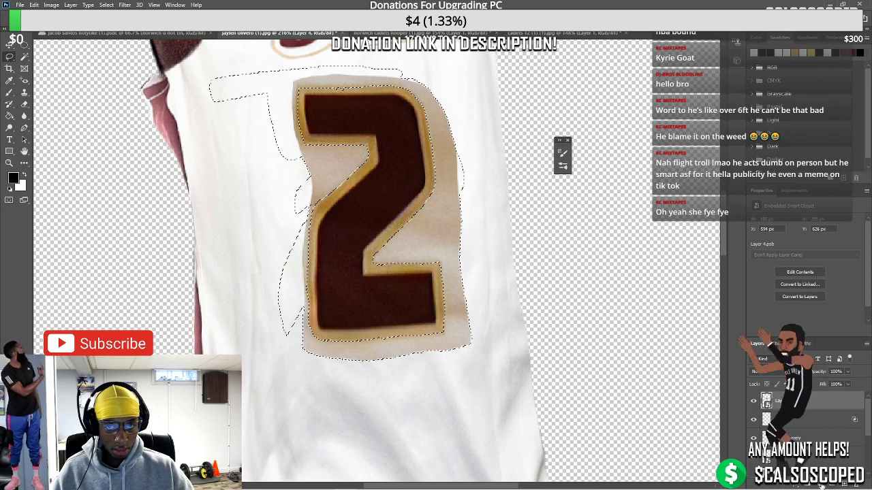
left_click(809, 482)
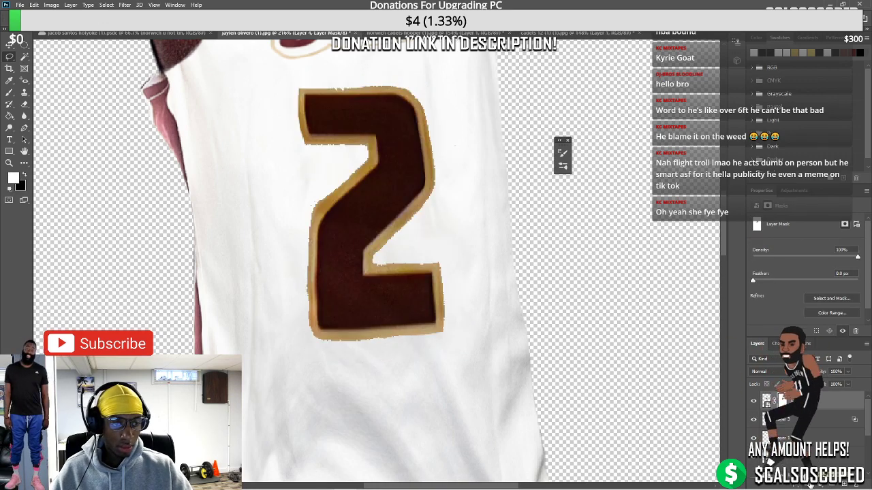
scroll(365, 284, "down", 1)
Add a Hue/Saturation adjustment layer above the number 2 with Saturation at -18, then reselect Layer 4
scroll(366, 284, "down", 3)
left_click(765, 401)
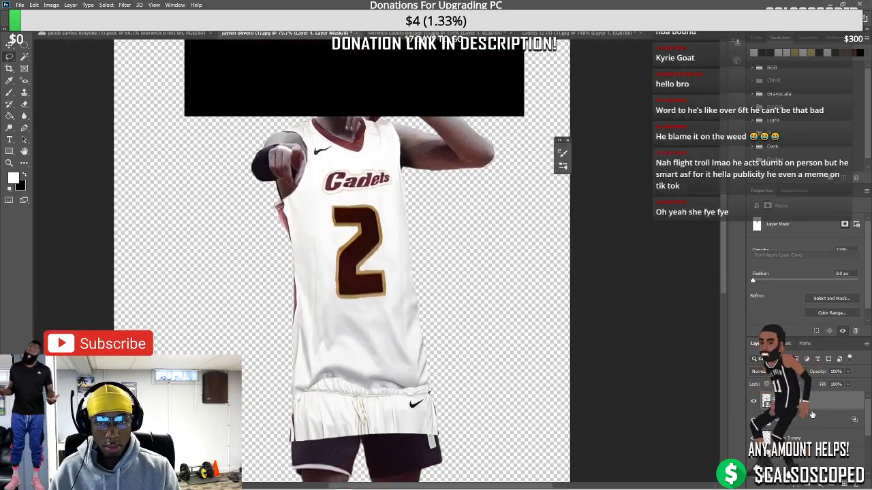
left_click(821, 482)
left_click(809, 406)
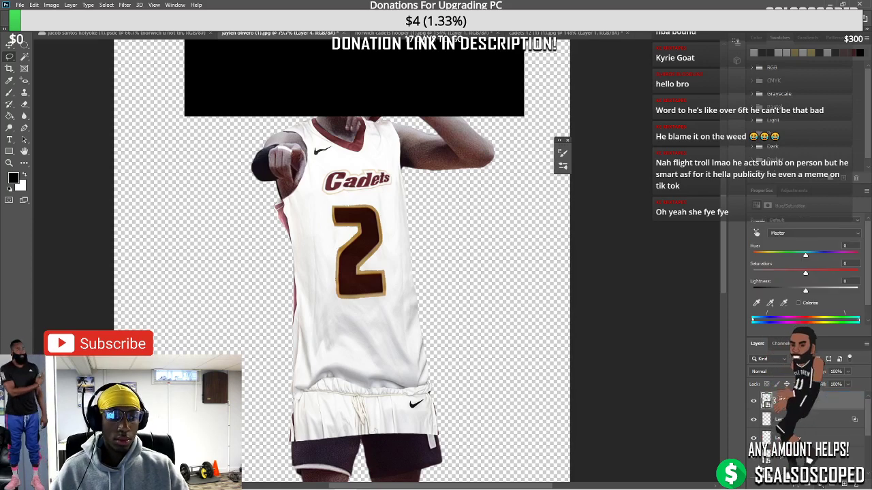
left_click_drag(805, 254, 796, 254)
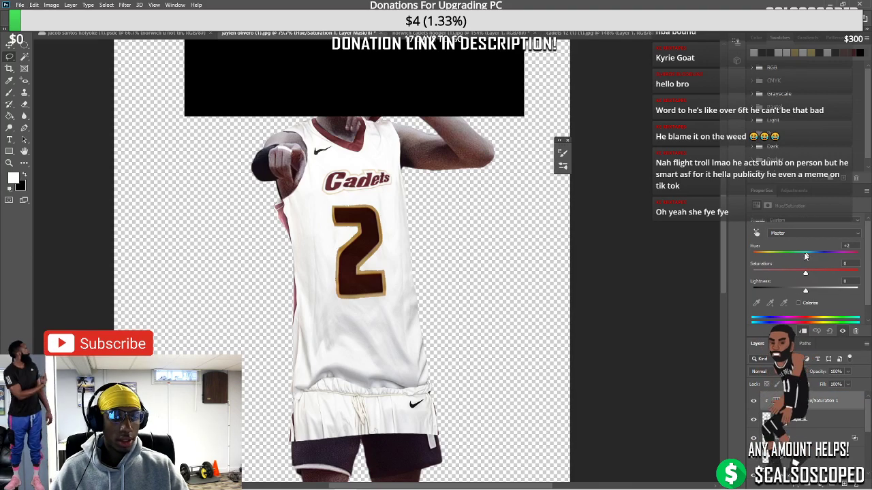
key("ctrl+z")
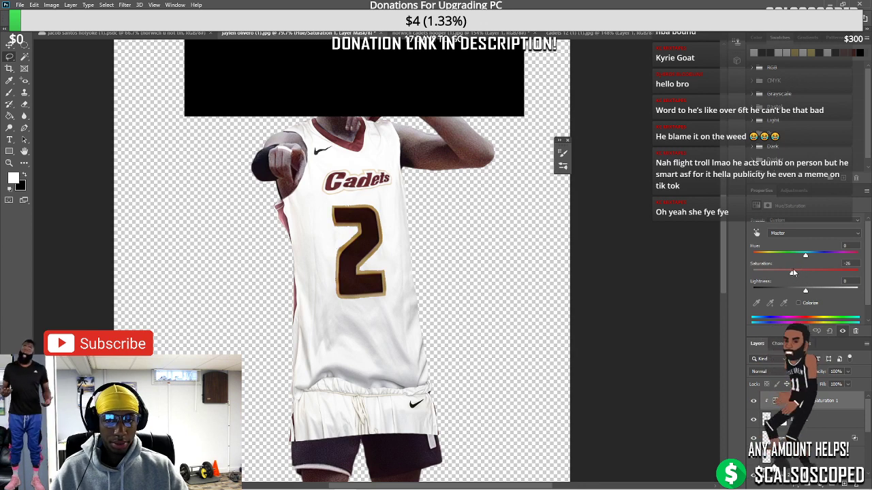
left_click_drag(804, 273, 812, 272)
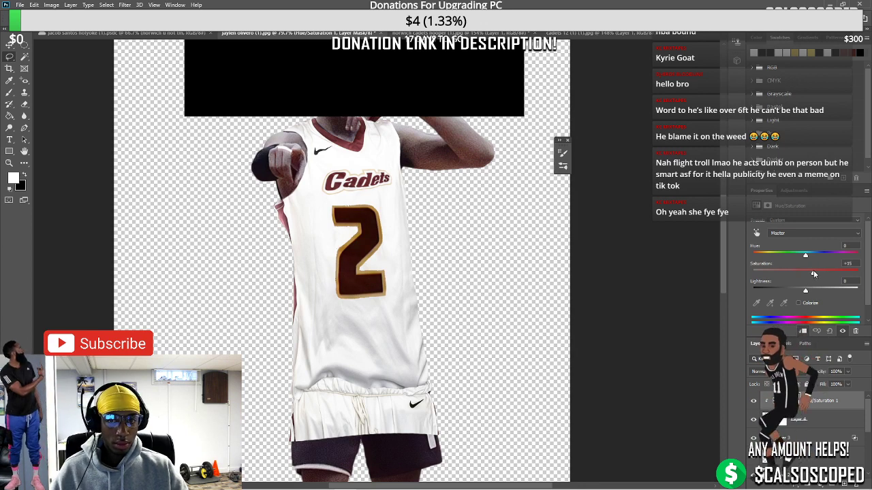
scroll(328, 204, "up", 2)
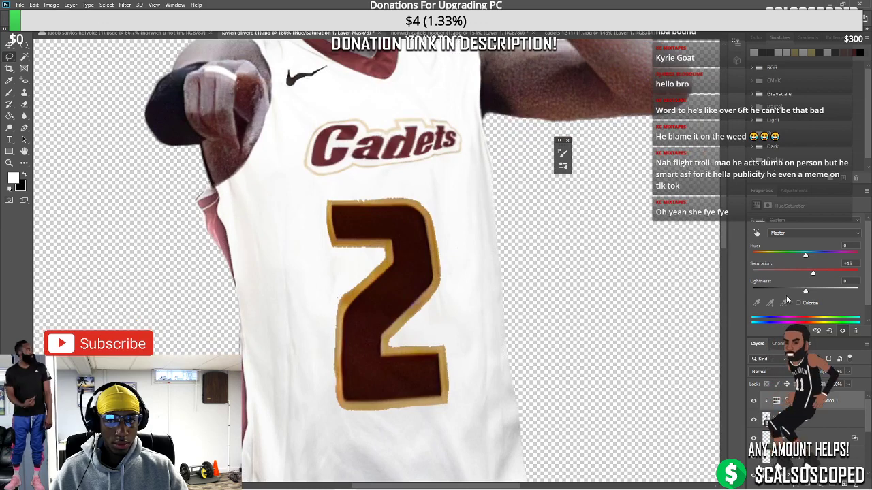
left_click_drag(814, 273, 796, 273)
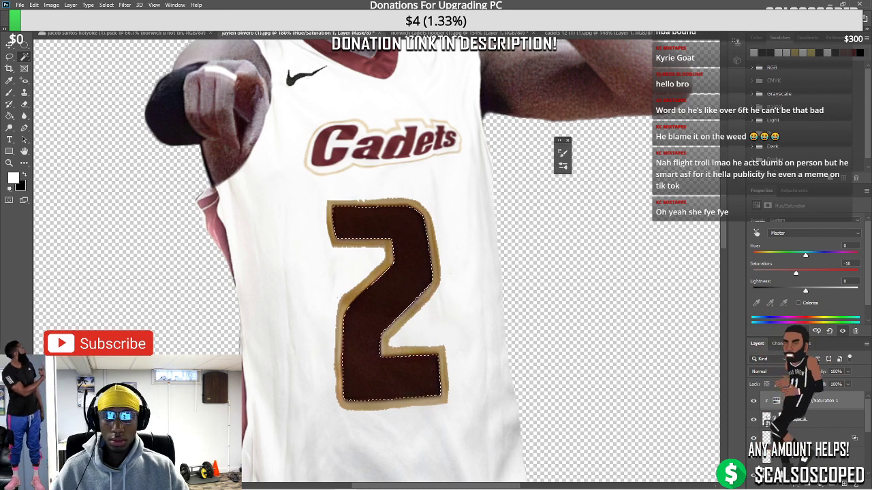
mouse_move(805, 292)
left_mouse_down()
mouse_move(817, 288)
mouse_move(805, 291)
left_mouse_up()
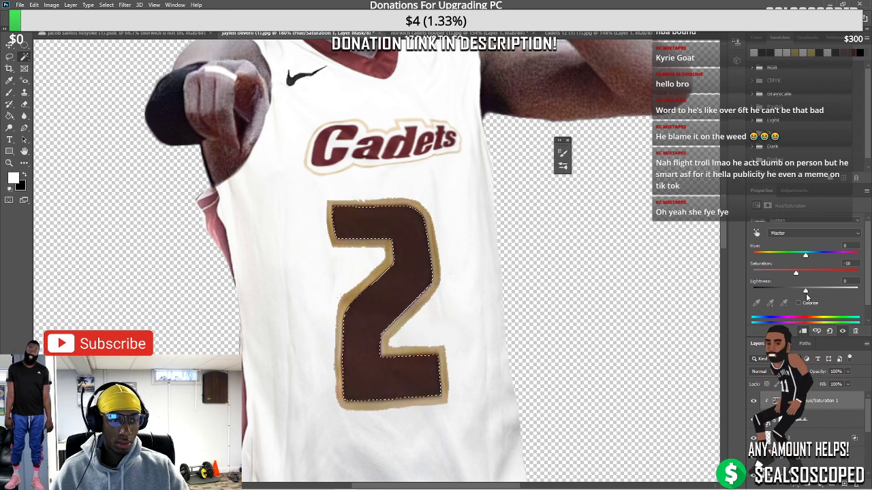
left_click(822, 423)
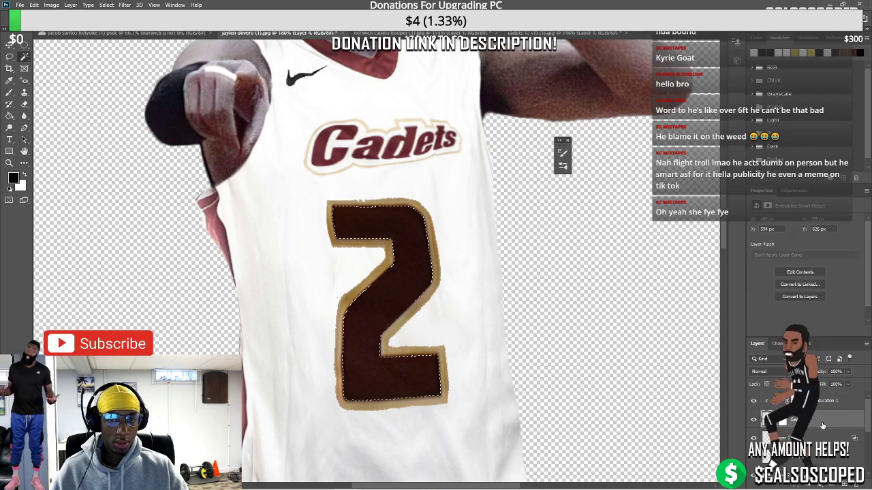
left_click(51, 5)
Colorize Layer 4 maroon with Hue 0, Saturation 47, Lightness +18, then deselect
mouse_move(68, 43)
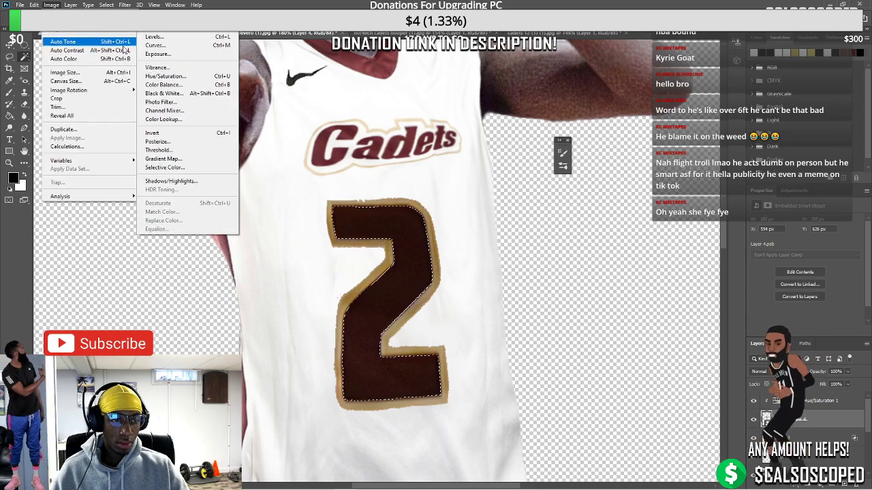
left_click(188, 77)
left_click(510, 219)
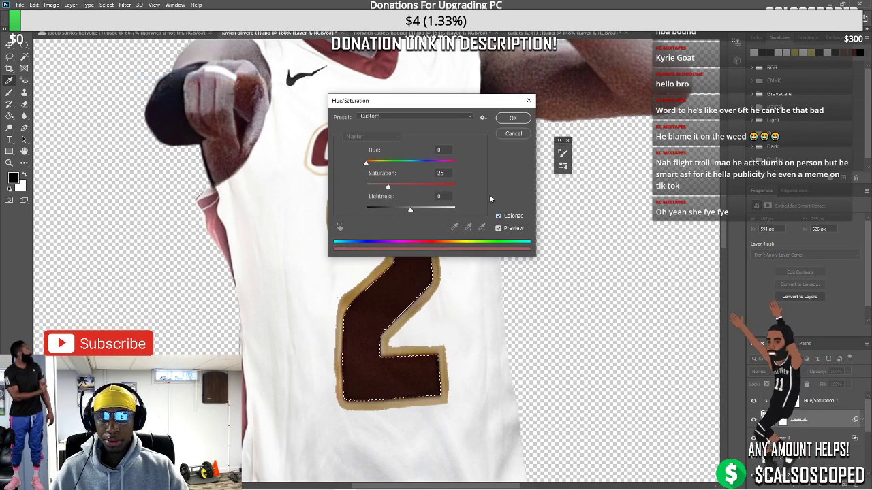
left_click_drag(476, 104, 218, 125)
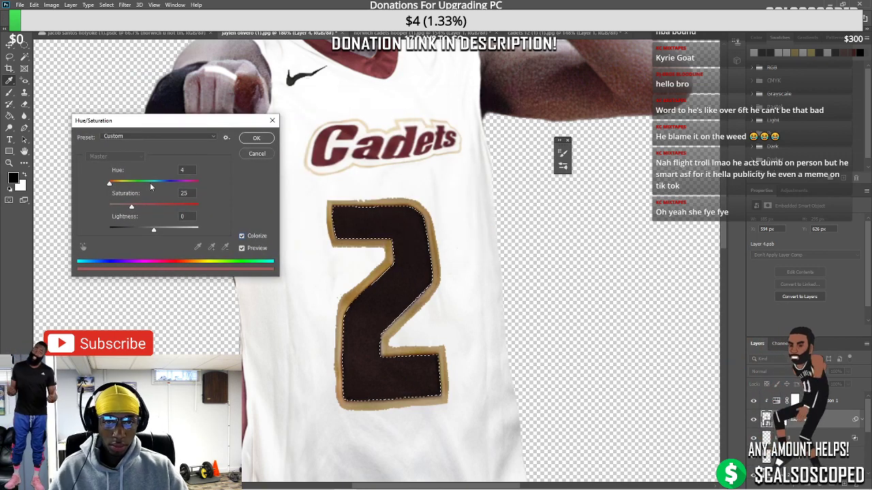
left_click_drag(151, 186, 168, 208)
left_click_drag(133, 230, 148, 230)
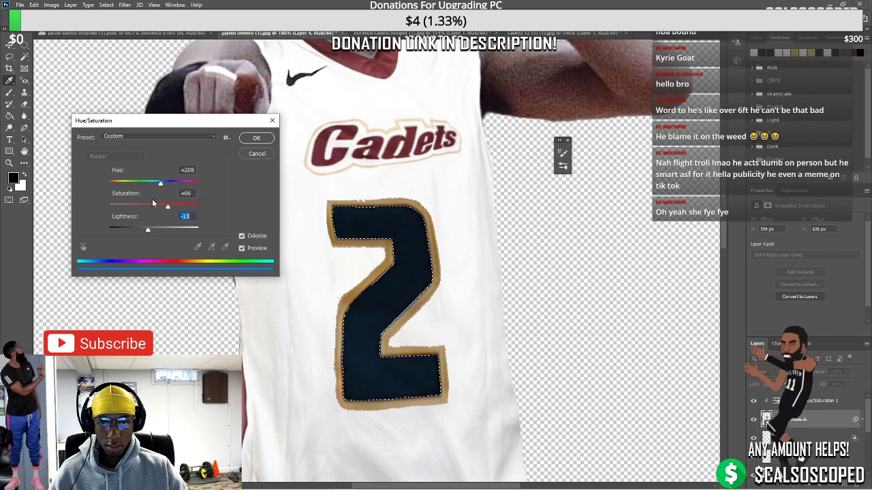
left_click_drag(161, 184, 126, 184)
mouse_move(149, 231)
left_mouse_down()
mouse_move(175, 230)
mouse_move(166, 233)
left_mouse_up()
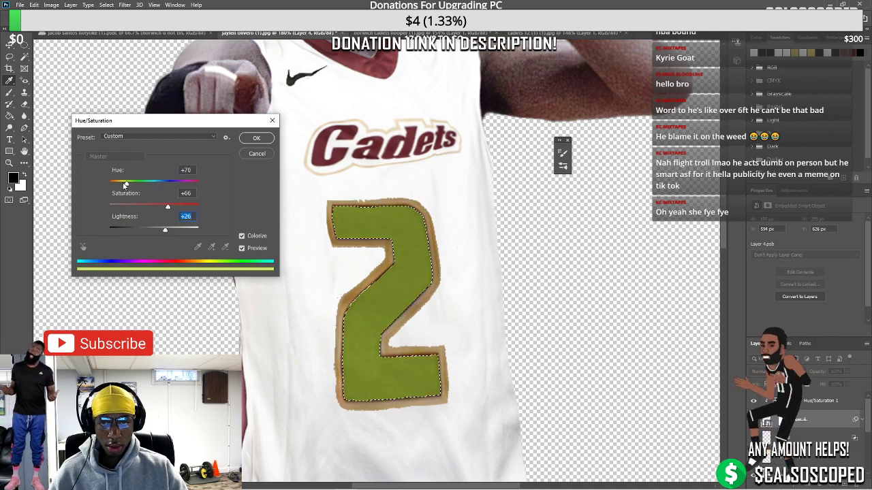
left_click_drag(125, 184, 97, 182)
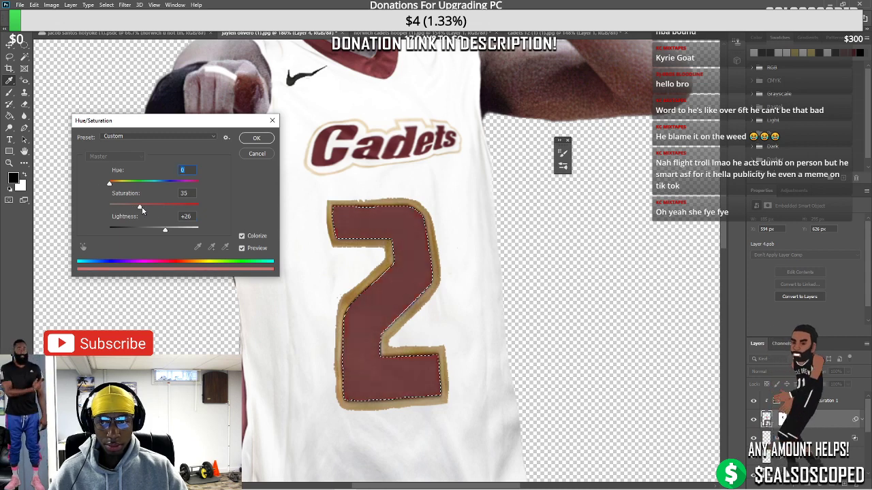
mouse_move(139, 207)
left_mouse_down()
mouse_move(158, 233)
mouse_move(152, 208)
left_mouse_up()
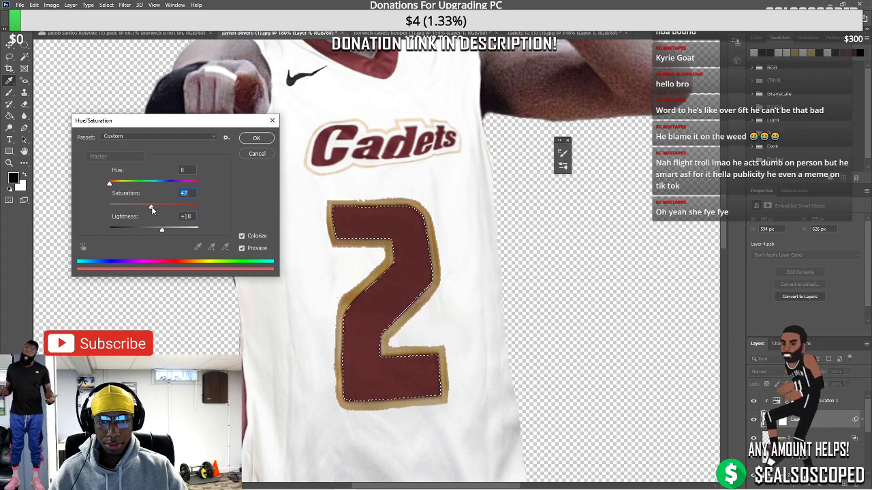
left_click(257, 138)
key("ctrl+d")
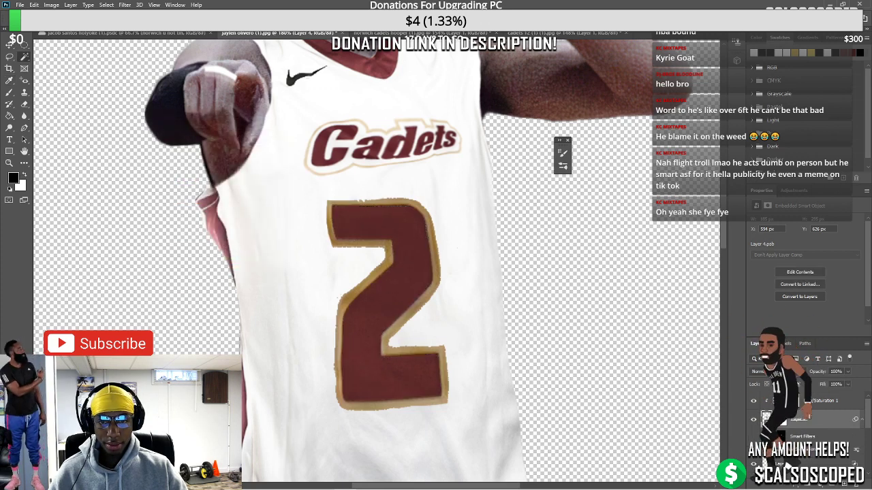
Try and undo a tilt, then merge the colour adjustment layer into the number layer
key("ctrl+t")
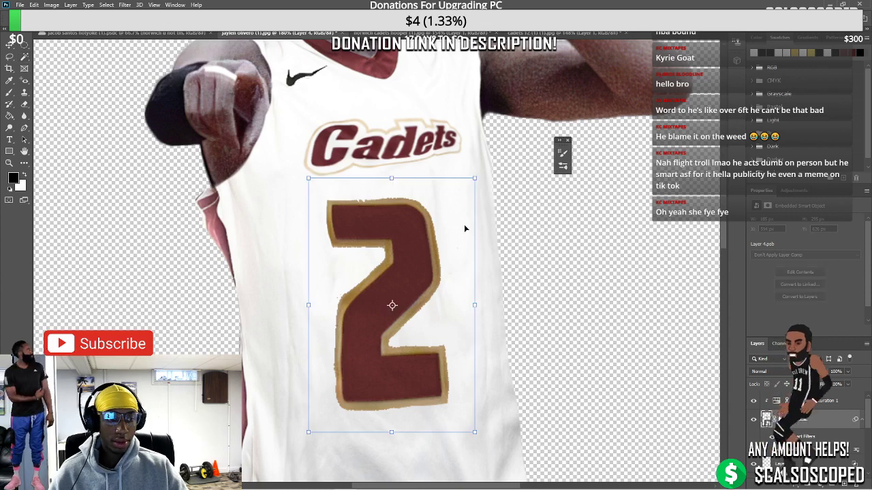
left_click_drag(465, 229, 446, 192)
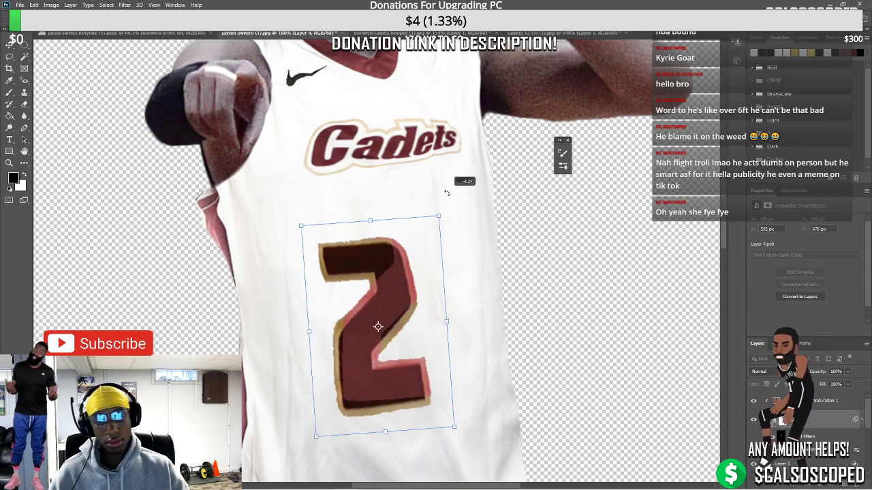
key("ctrl+z")
key("ctrl+z")
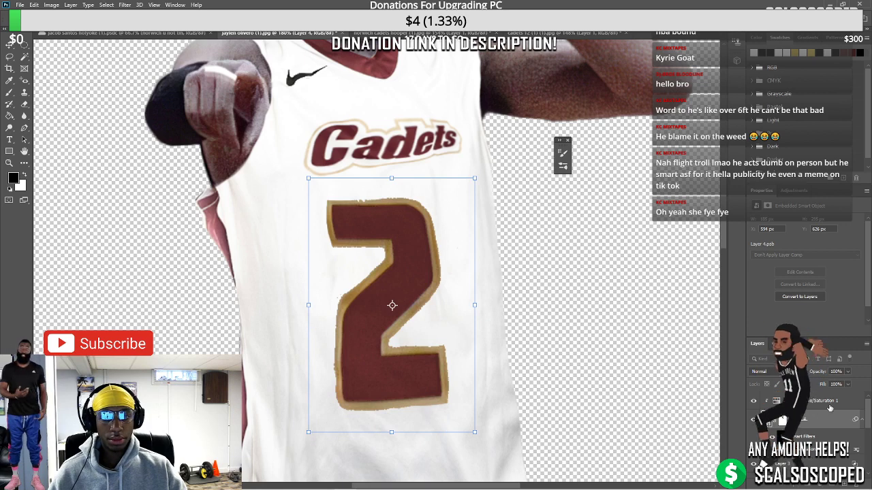
left_click(830, 408)
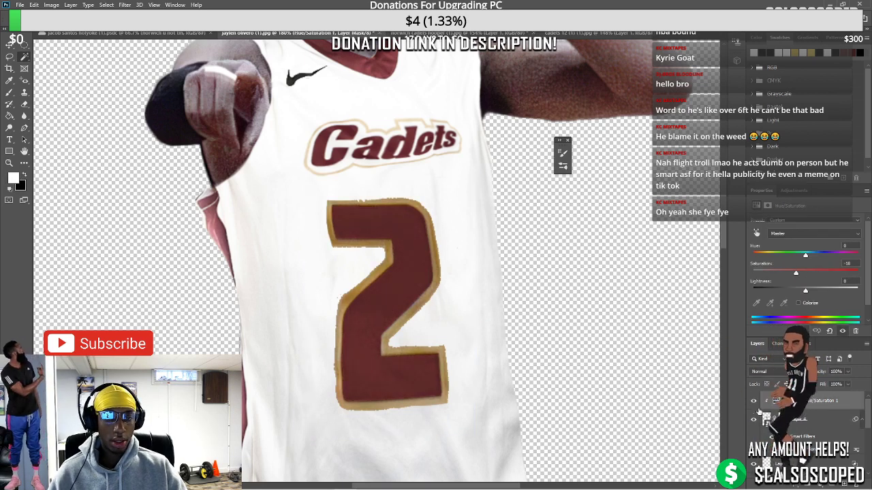
left_click(826, 427)
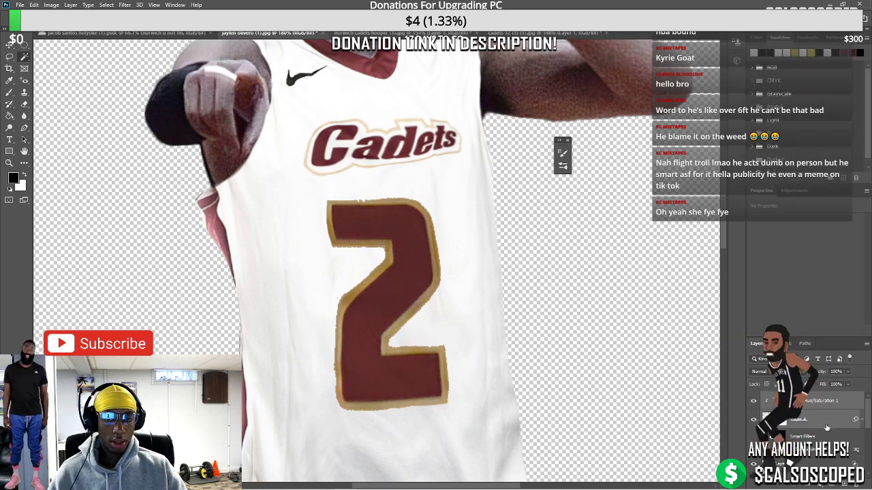
left_click(783, 401)
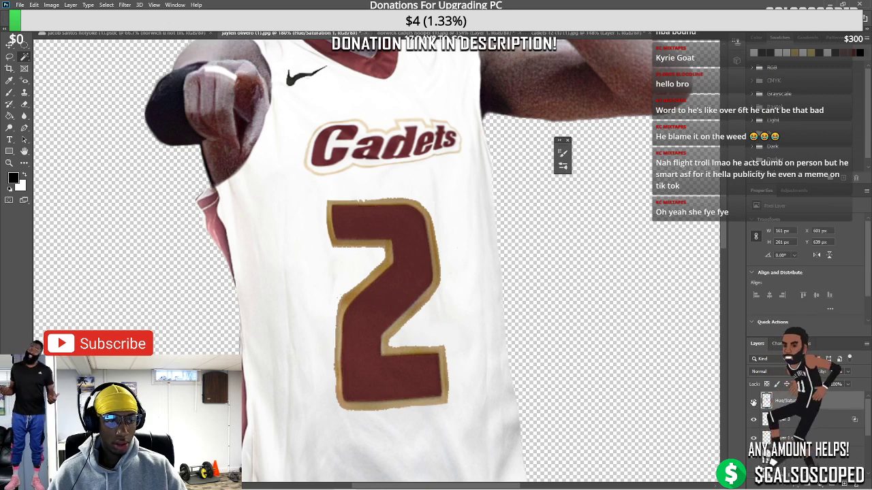
Convert the merged 2 to a smart object, shrink it up and right, and taper its right corners
right_click(783, 401)
left_click(790, 143)
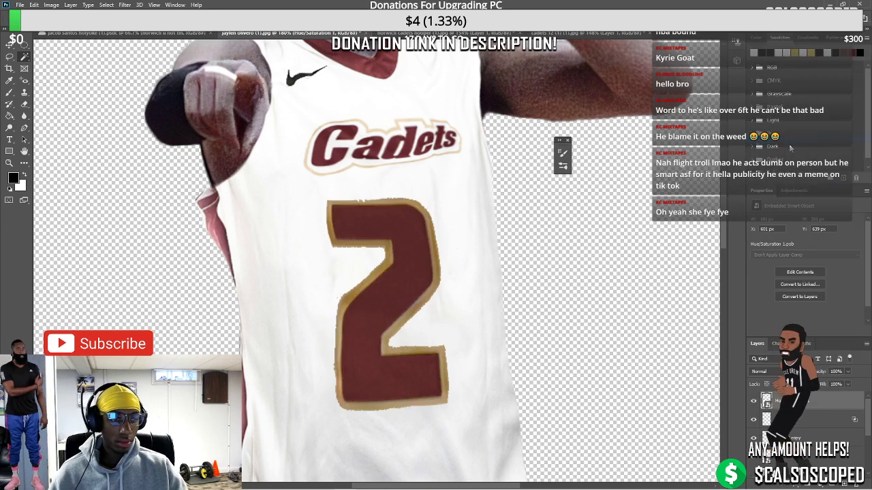
key("ctrl+t")
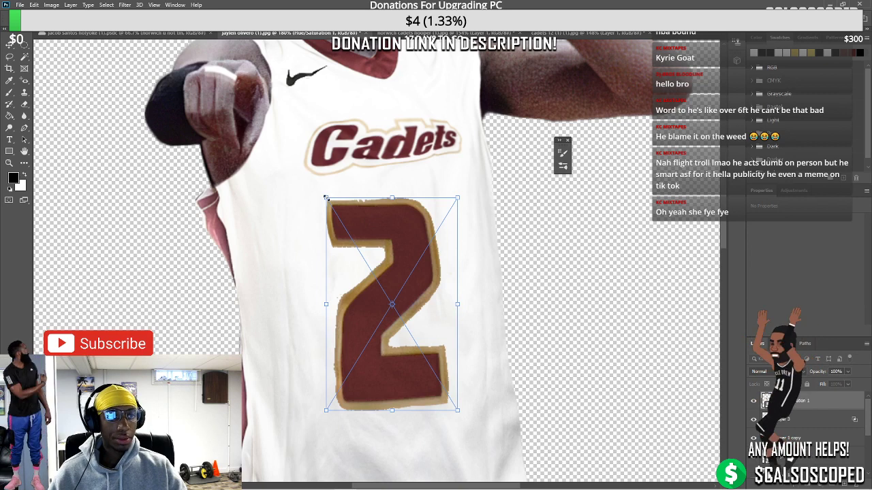
left_click_drag(326, 197, 460, 184)
right_click(443, 228)
left_click(450, 280)
left_click_drag(469, 356, 466, 354)
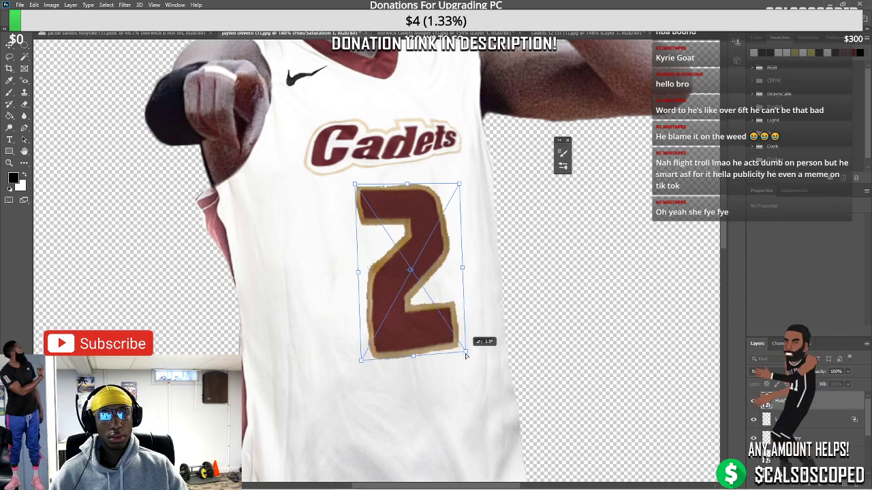
double_click(409, 266)
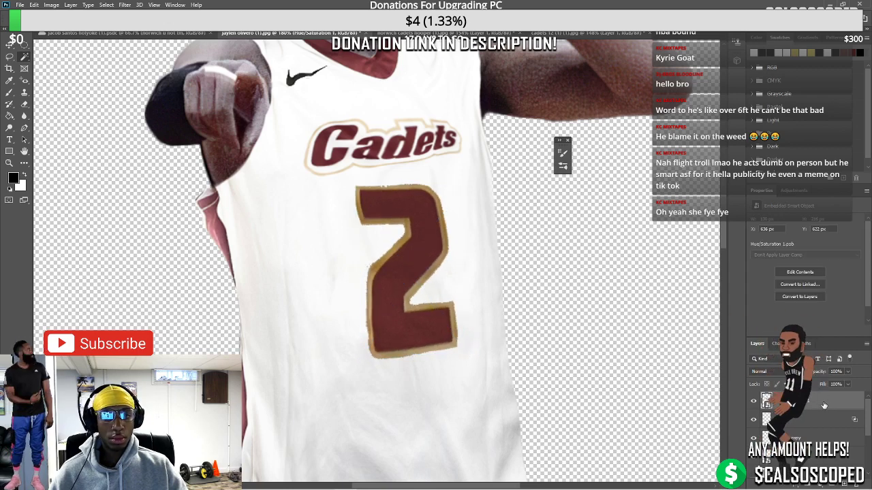
Shrink and skew the 2 from its corner, then compare it with the cadets 12 reference jersey
key("ctrl+t")
left_click_drag(459, 183, 438, 212)
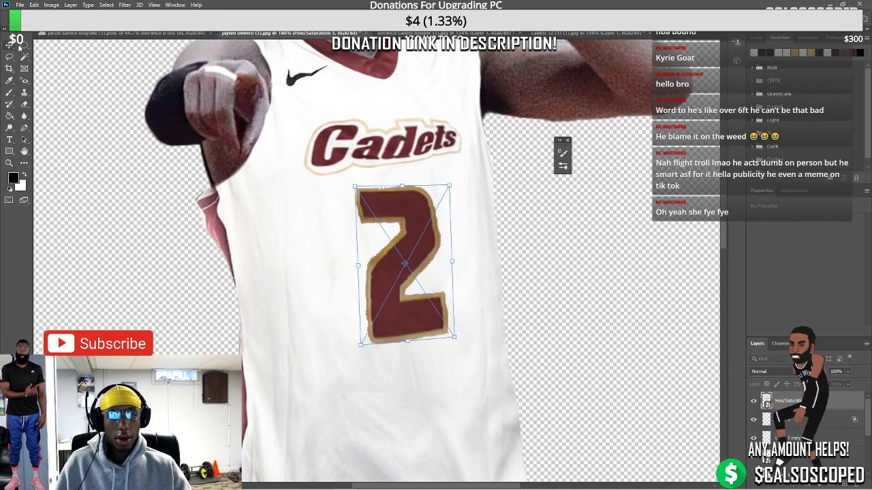
key("Return")
left_click(586, 33)
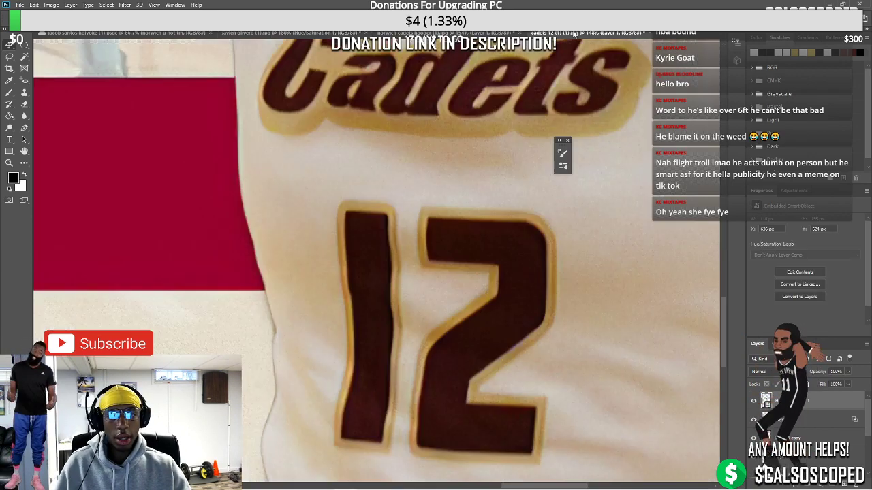
left_click(242, 32)
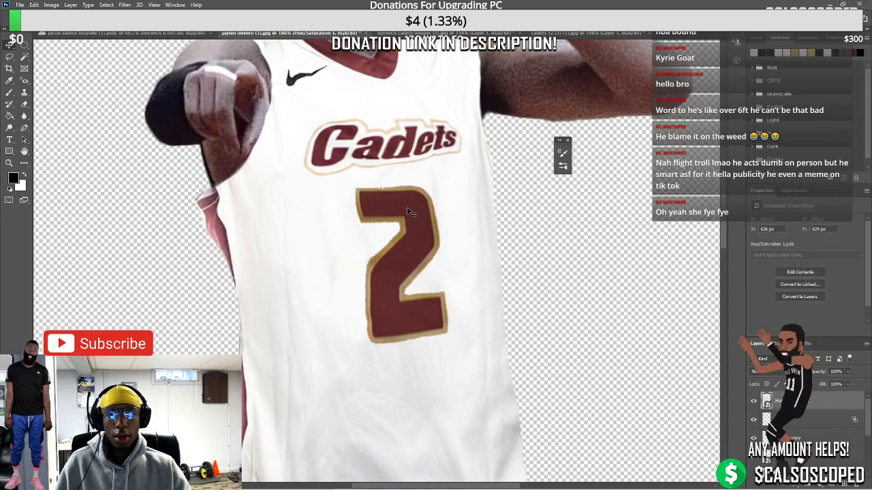
Tilt and shorten the 2 to about 103 × 166 px, and move the black box up slightly left
key("ctrl+t")
left_click_drag(468, 267, 468, 257)
left_click_drag(408, 342, 407, 330)
scroll(407, 249, "down", 6)
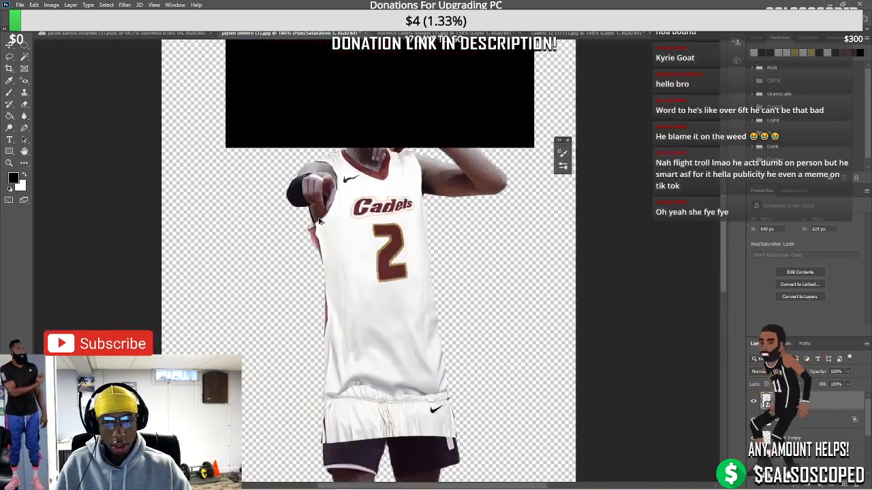
scroll(396, 206, "up", 6)
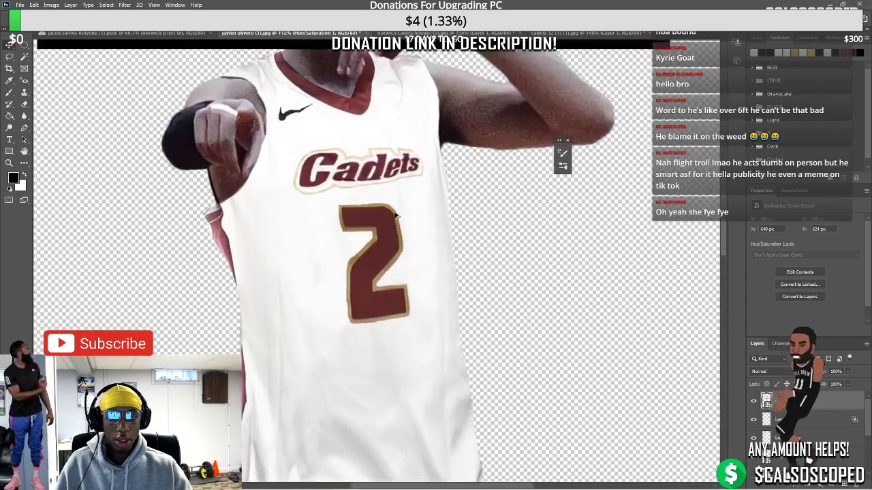
key("ctrl+t")
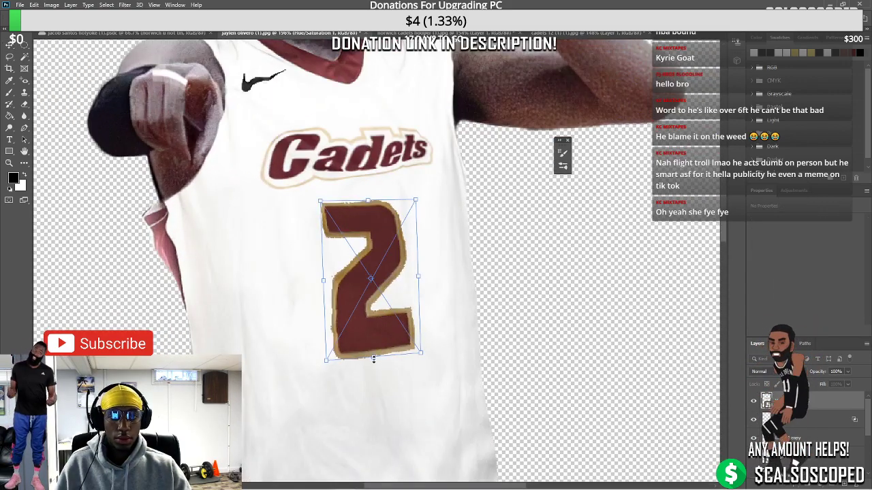
left_click_drag(374, 359, 372, 345)
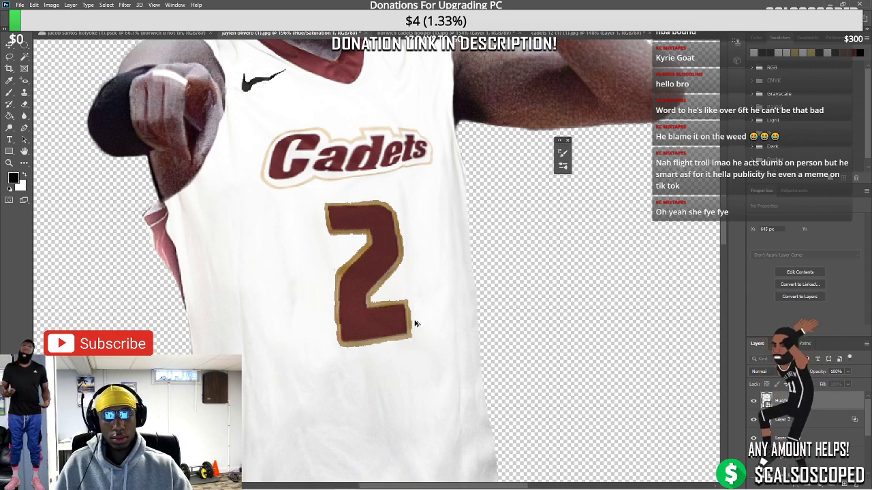
scroll(416, 324, "down", 6)
scroll(375, 278, "up", 1)
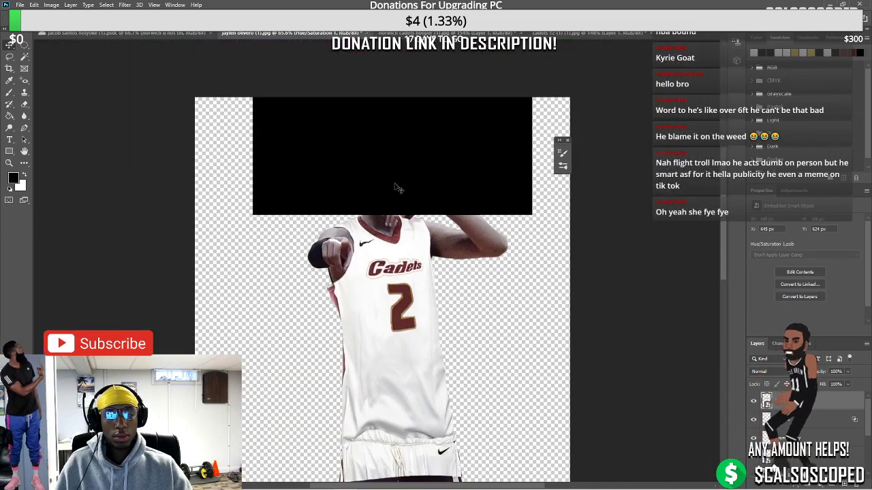
left_click_drag(398, 189, 391, 165)
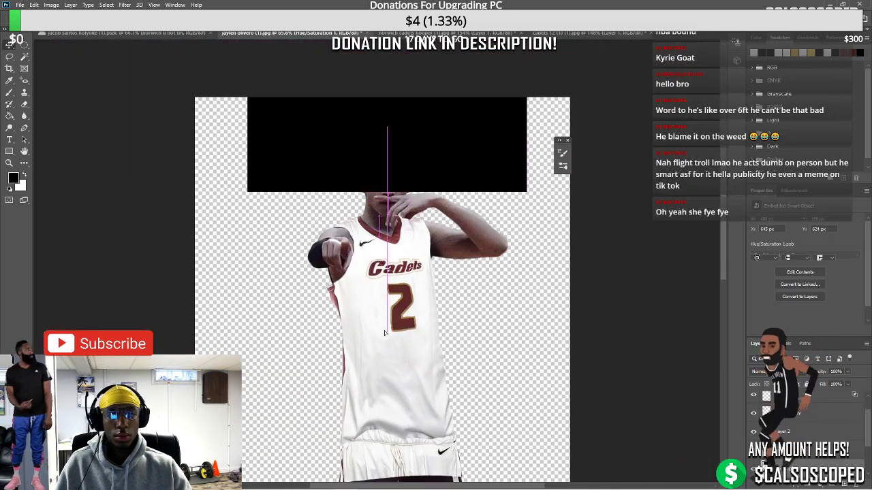
Move the white shorts piece to the left and make the background copy 2 layer active
scroll(384, 333, "down", 2)
scroll(389, 331, "up", 1)
scroll(374, 299, "up", 2)
left_click_drag(374, 282, 142, 252)
left_click(368, 249)
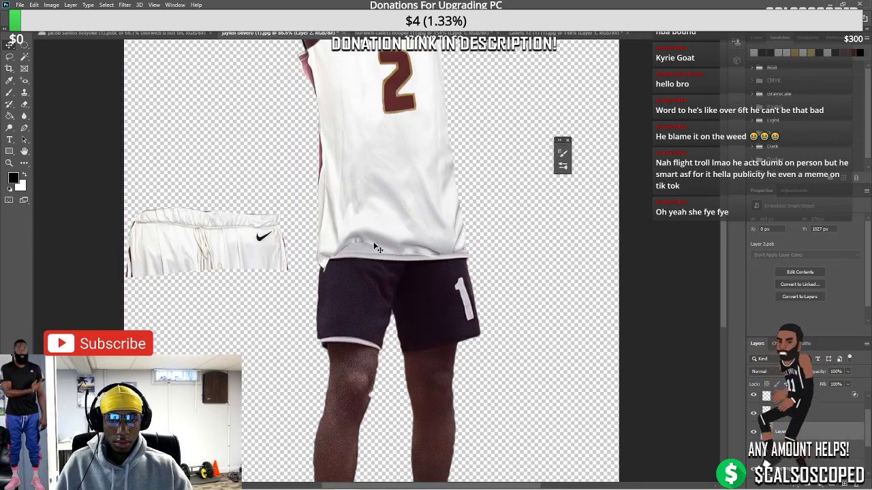
left_click(352, 291)
scroll(352, 292, "up", 3)
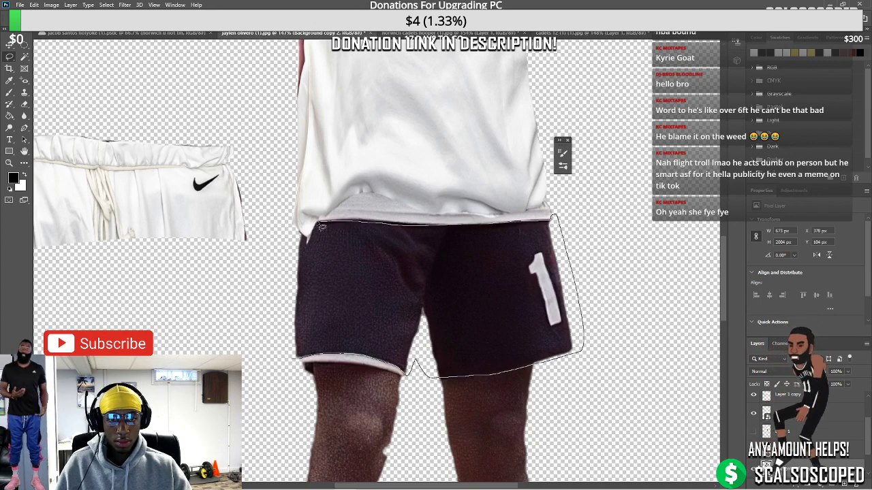
Check the Google Images reference, then zoom in around the dark shorts and shirt hem to outline them
left_click(367, 481)
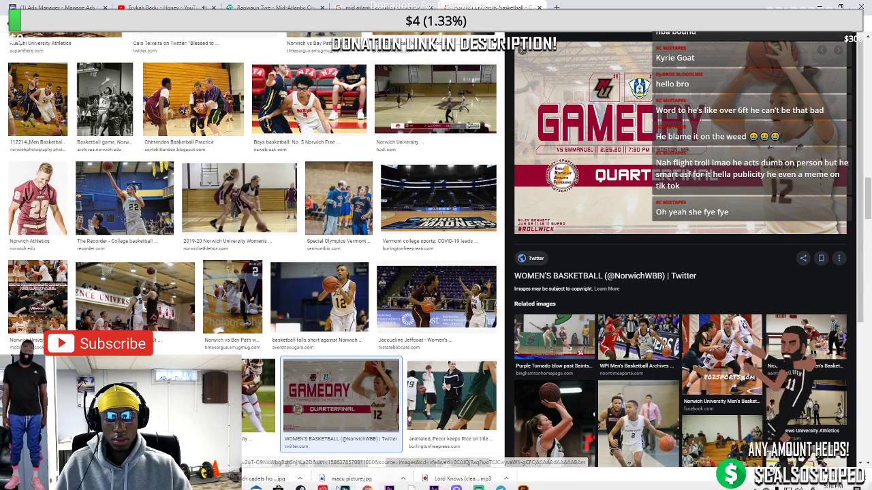
left_click(345, 483)
scroll(235, 189, "up", 3)
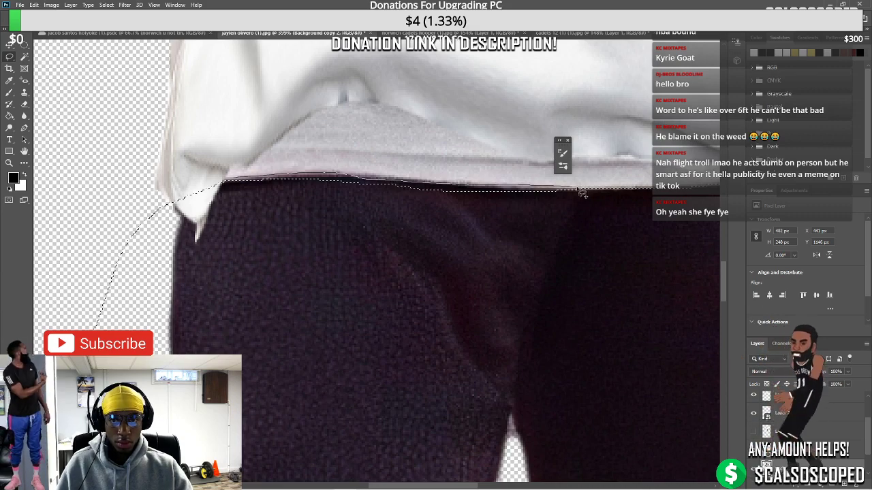
scroll(352, 300, "down", 3)
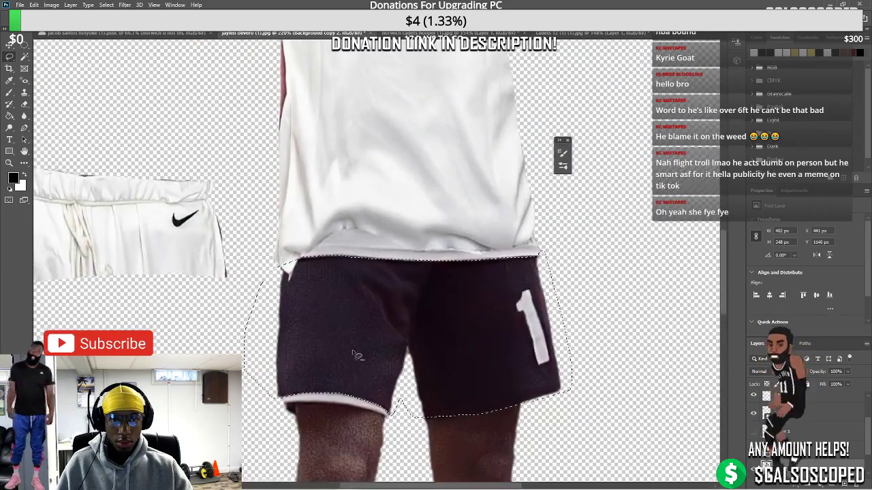
scroll(320, 395, "up", 5)
scroll(340, 387, "down", 3)
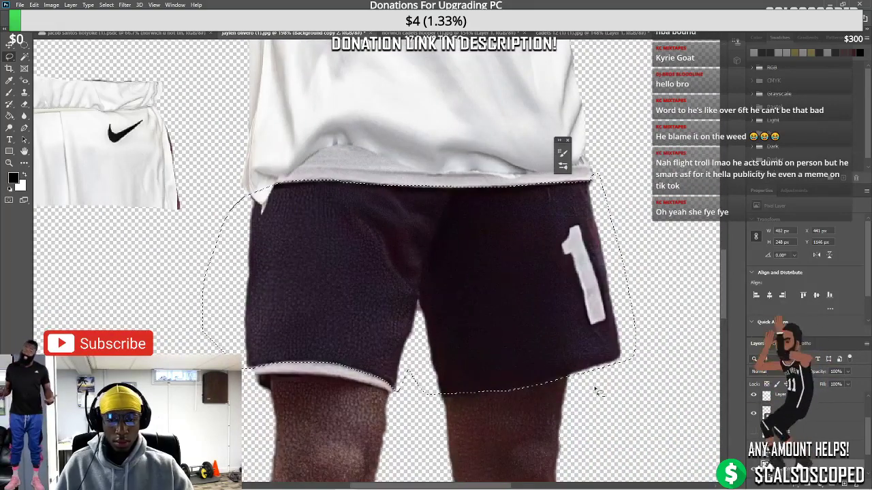
scroll(393, 401, "up", 4)
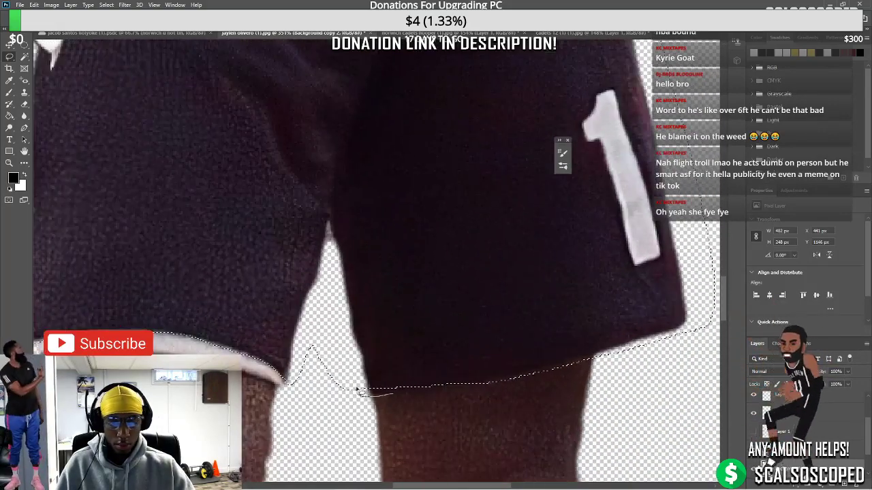
scroll(359, 393, "down", 3)
scroll(522, 382, "up", 4)
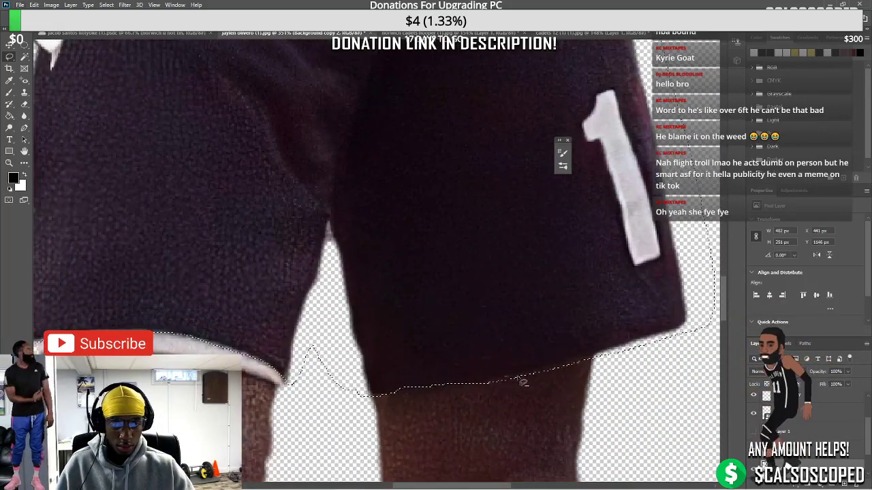
scroll(579, 393, "down", 3)
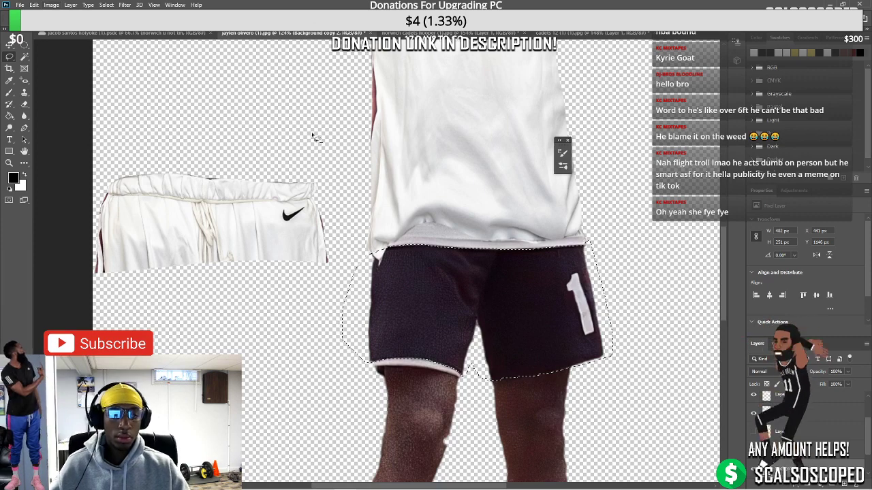
scroll(481, 225, "up", 3)
scroll(481, 225, "up", 2)
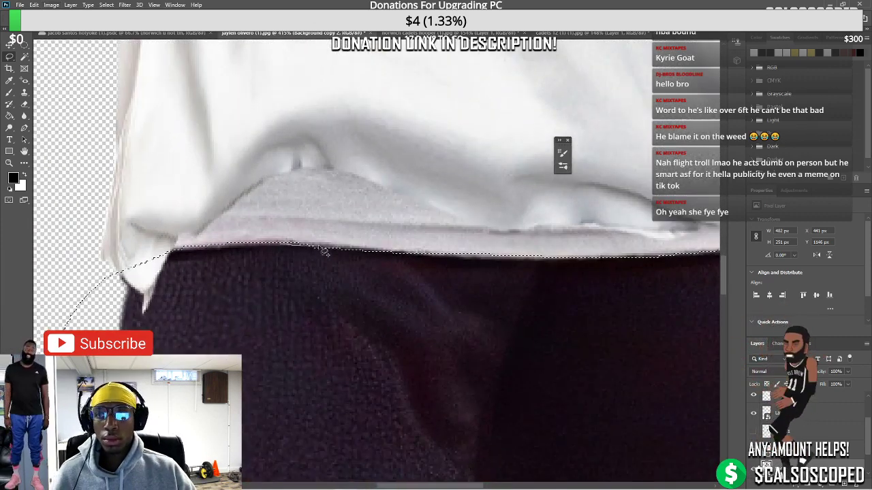
scroll(382, 260, "down", 4)
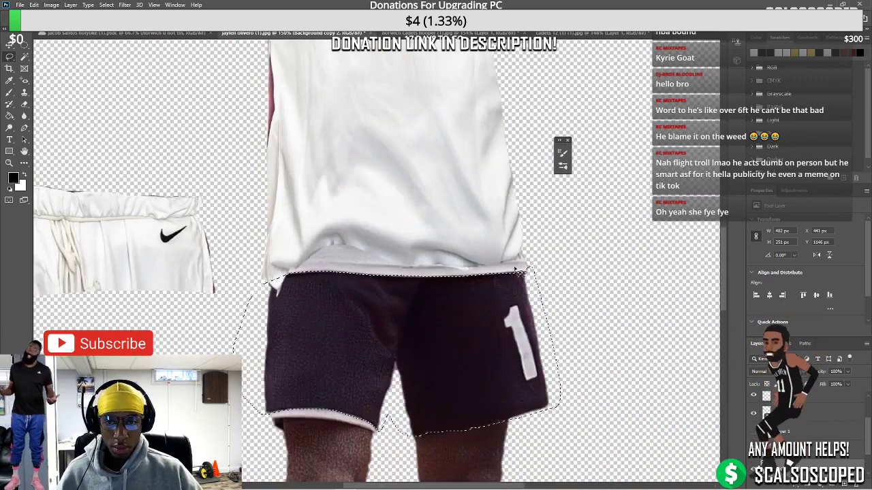
Lower the shorts' saturation with a Hue/Saturation adjustment
left_click(51, 5)
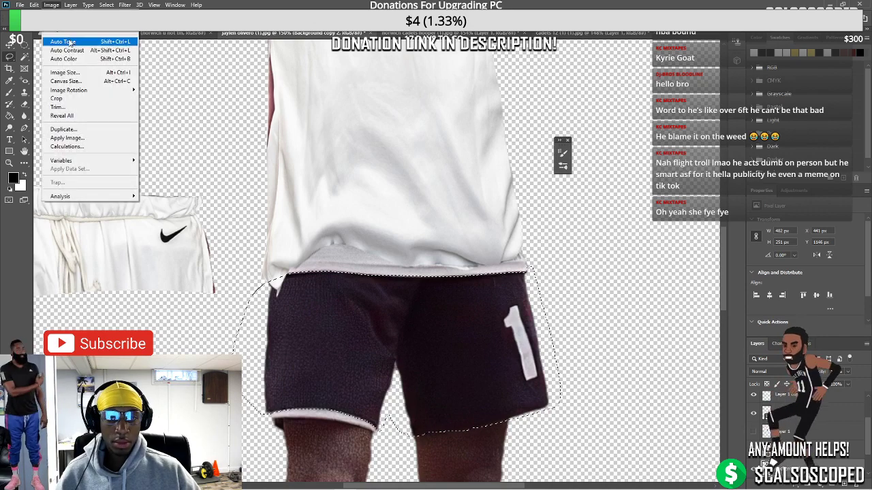
mouse_move(68, 36)
left_click(190, 82)
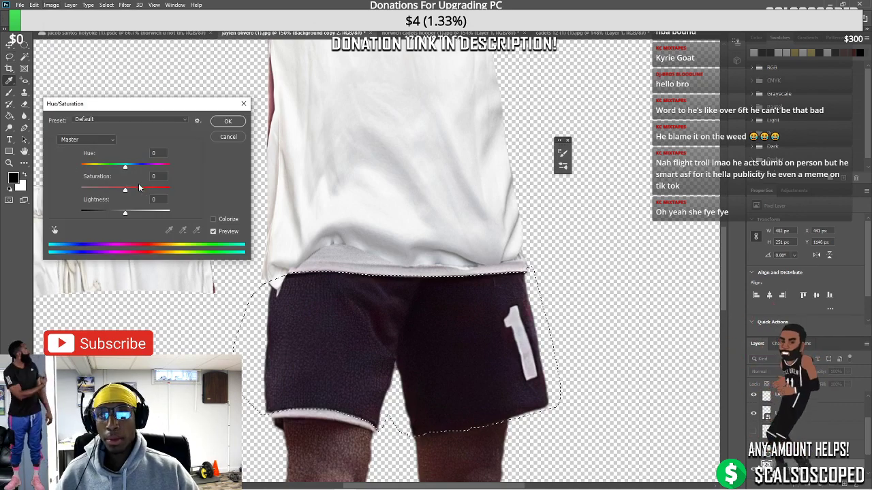
key("shift+Down")
key("shift+Down")
key("shift+Down")
key("Return")
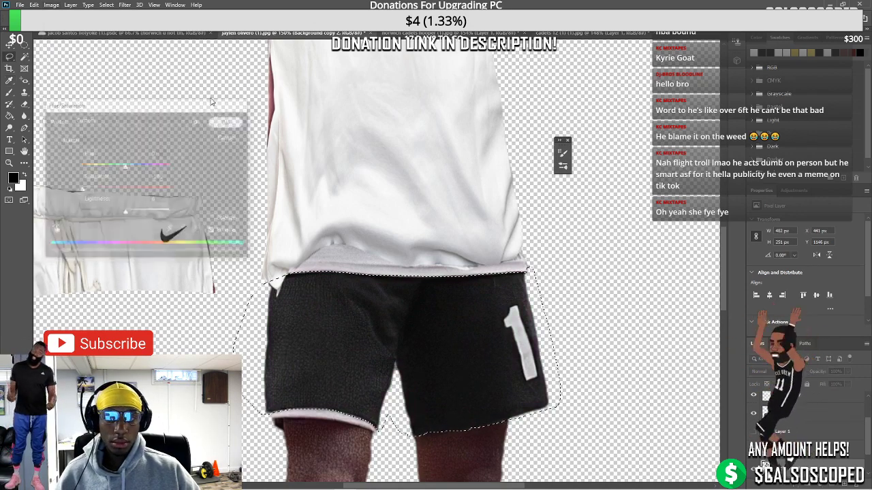
Apply a Black & White conversion to the shorts, then a default Channel Mixer pass
left_click(51, 5)
mouse_move(68, 36)
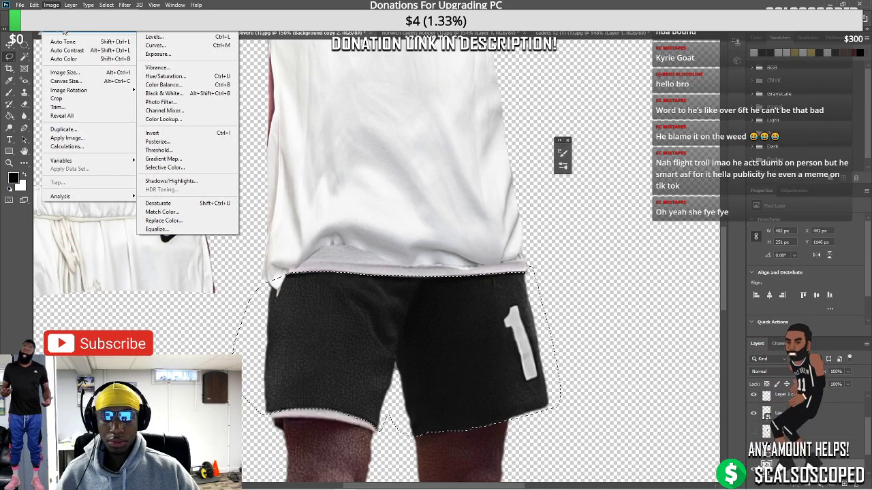
left_click(191, 94)
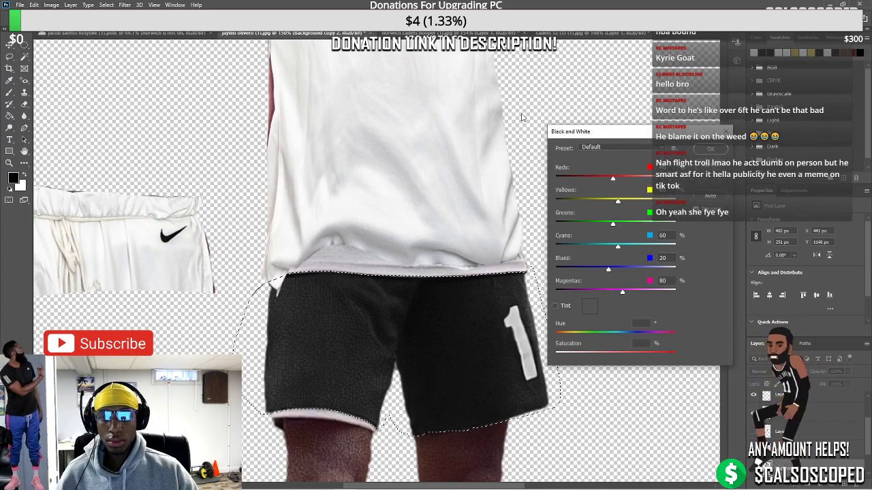
key("Return")
left_click(51, 5)
mouse_move(75, 33)
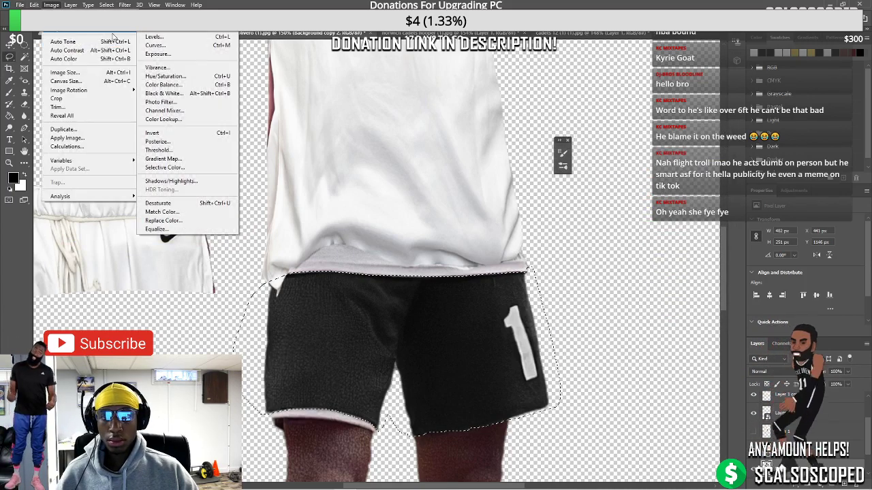
left_click(179, 113)
left_click(722, 145)
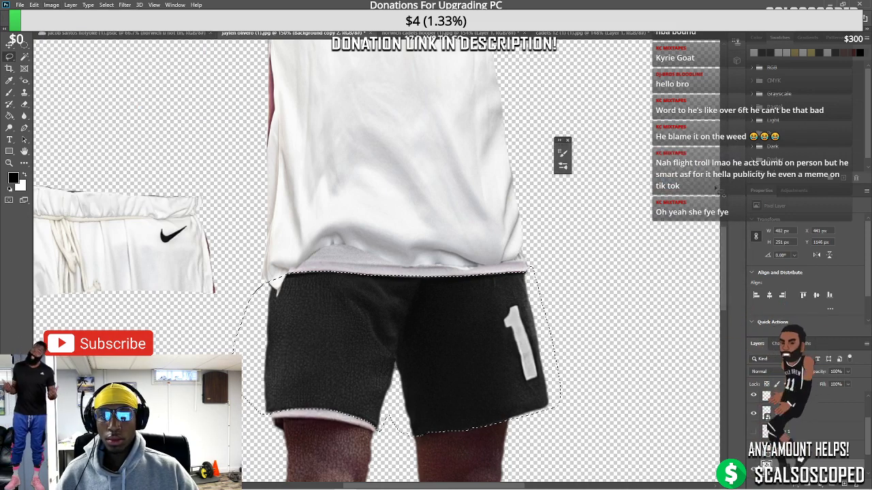
Copy the shorts to a new layer and lighten them with a monochrome Channel Mixer, Constant +62
key("ctrl+j")
left_click(52, 5)
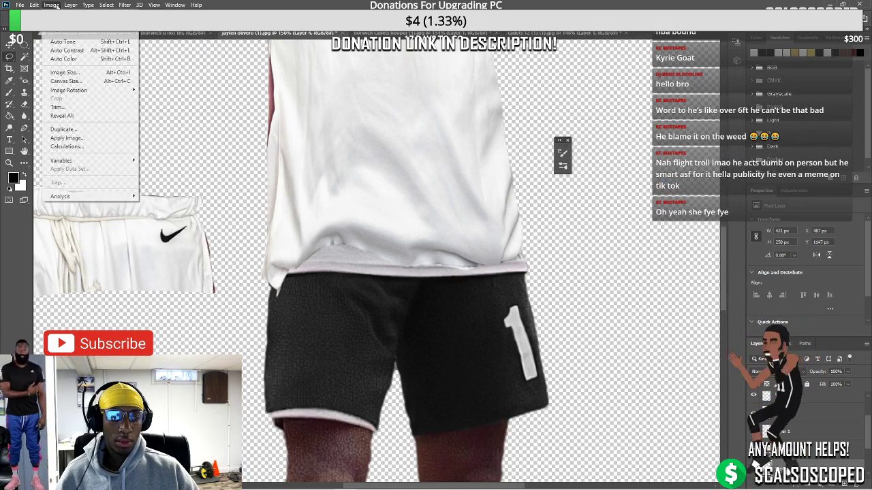
mouse_move(75, 33)
left_click(182, 113)
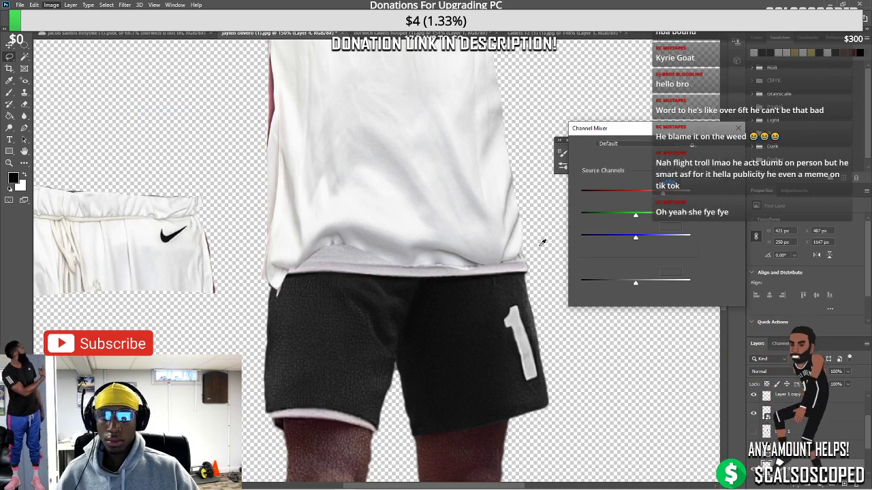
left_click(576, 297)
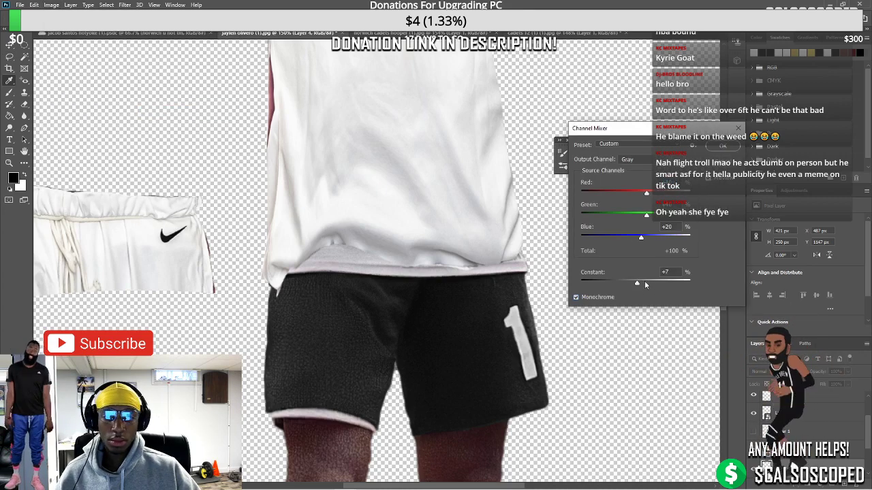
left_click_drag(644, 285, 652, 284)
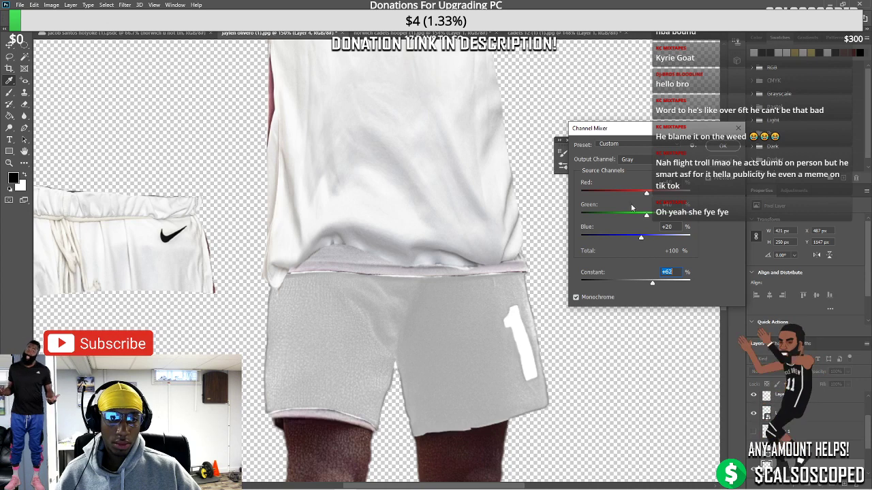
left_click_drag(652, 194, 671, 196)
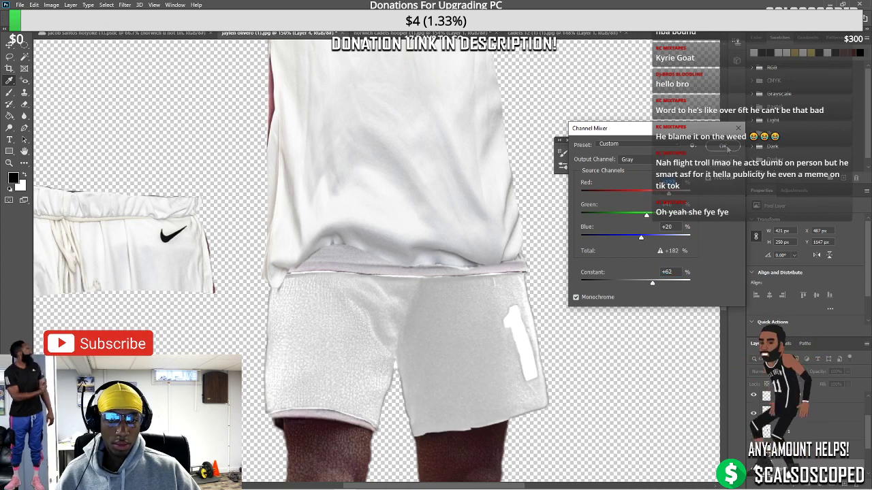
left_click(727, 147)
left_click(23, 91)
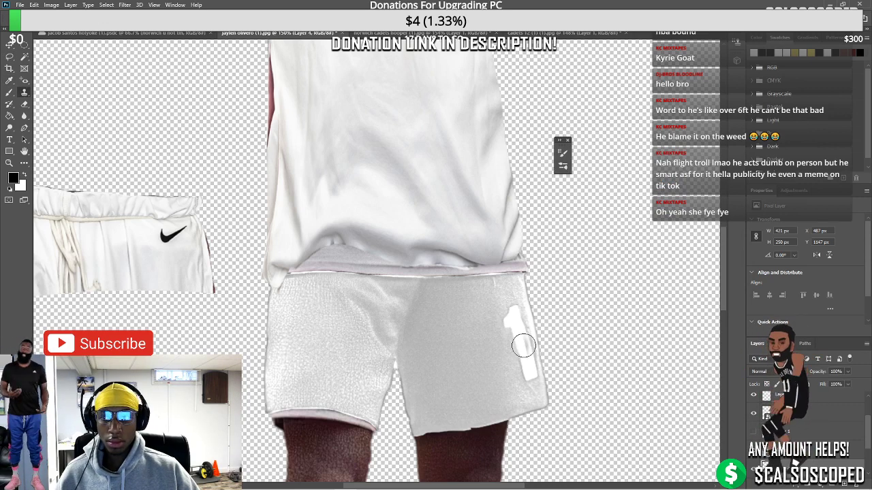
Within the shorts selection, clone fabric texture over the number 1, then deselect
key("ctrl+h")
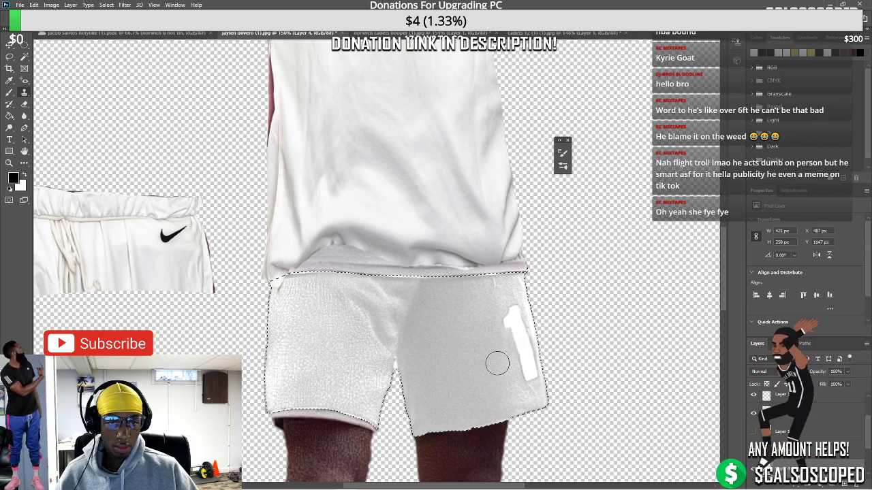
mouse_move(495, 310)
left_mouse_down()
mouse_move(536, 402)
mouse_move(520, 375)
mouse_move(537, 402)
mouse_move(542, 379)
mouse_move(535, 397)
mouse_move(522, 273)
left_mouse_up()
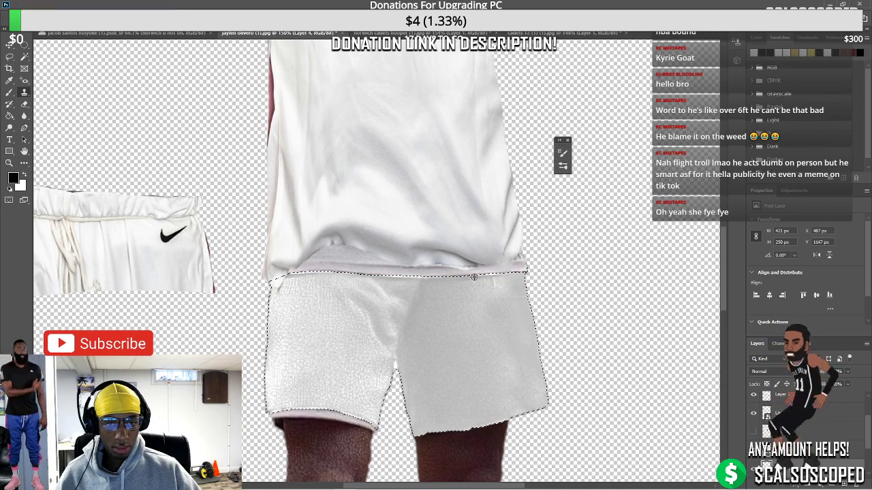
scroll(454, 304, "down", 3)
scroll(452, 306, "down", 2)
scroll(402, 290, "up", 3)
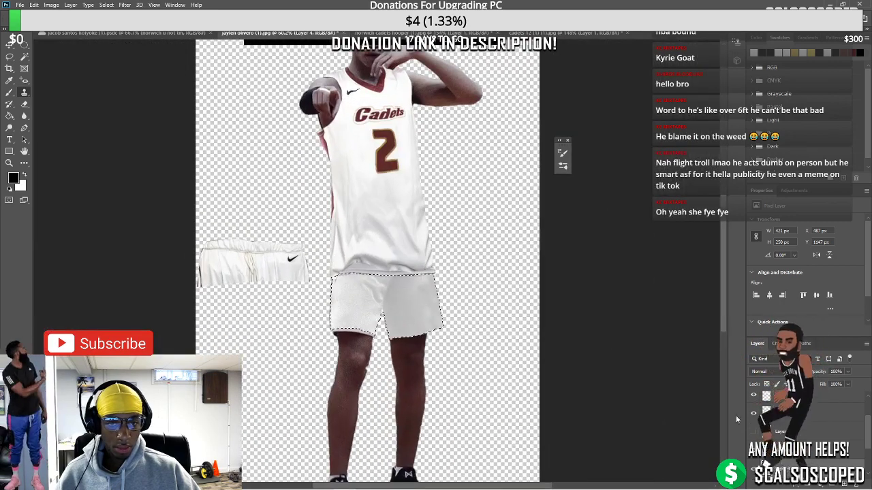
key("ctrl+d")
mouse_move(413, 483)
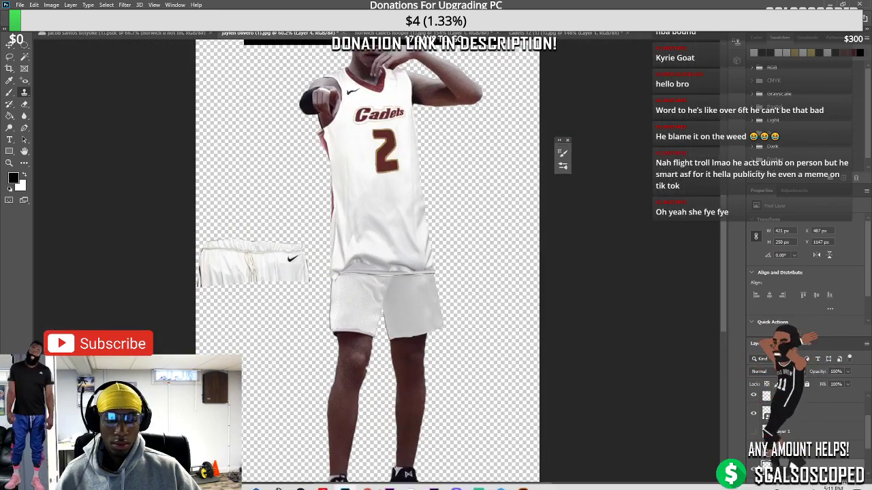
left_click(367, 481)
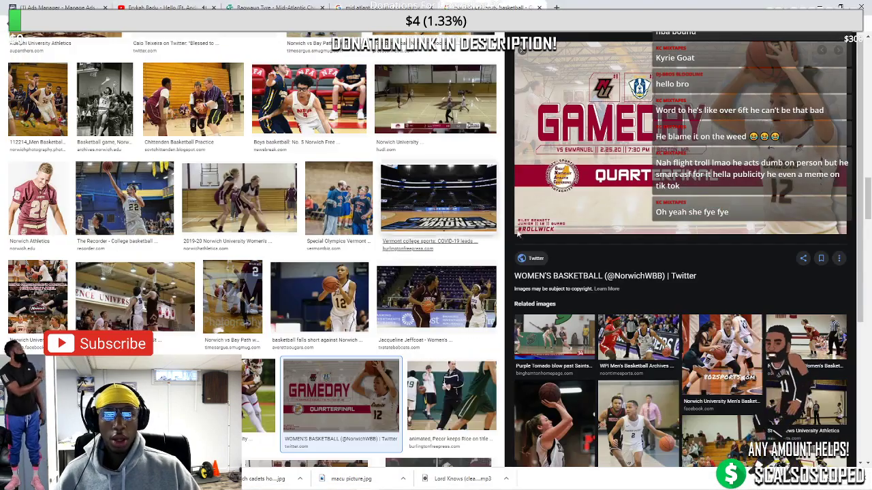
Browse the Norwich basketball image results and preview the #15 player photo
key("Escape")
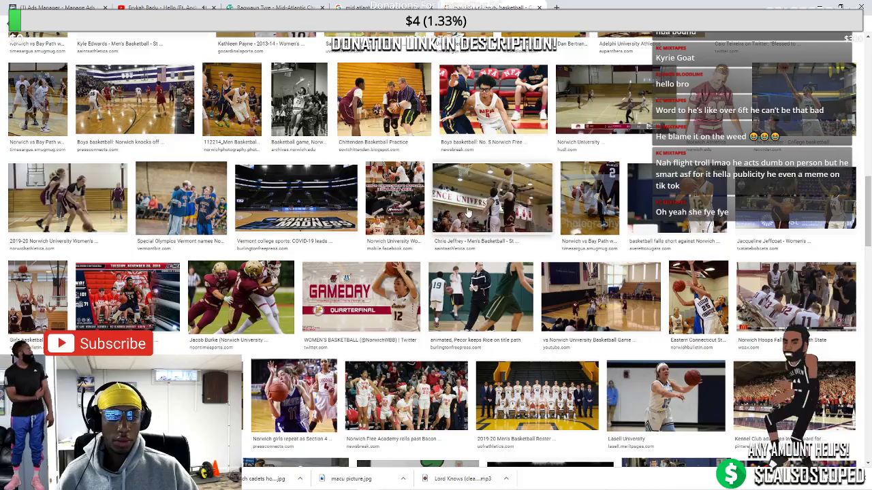
scroll(489, 213, "down", 4)
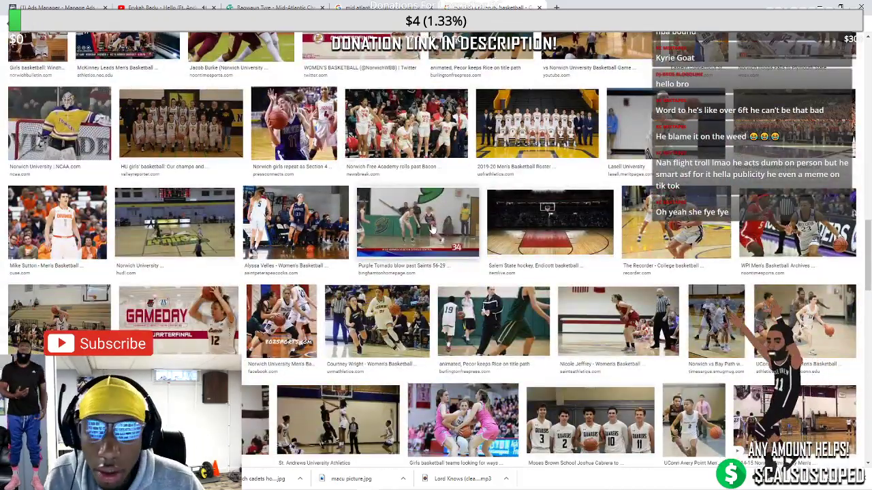
scroll(434, 227, "down", 3)
scroll(431, 230, "down", 2)
scroll(429, 229, "down", 8)
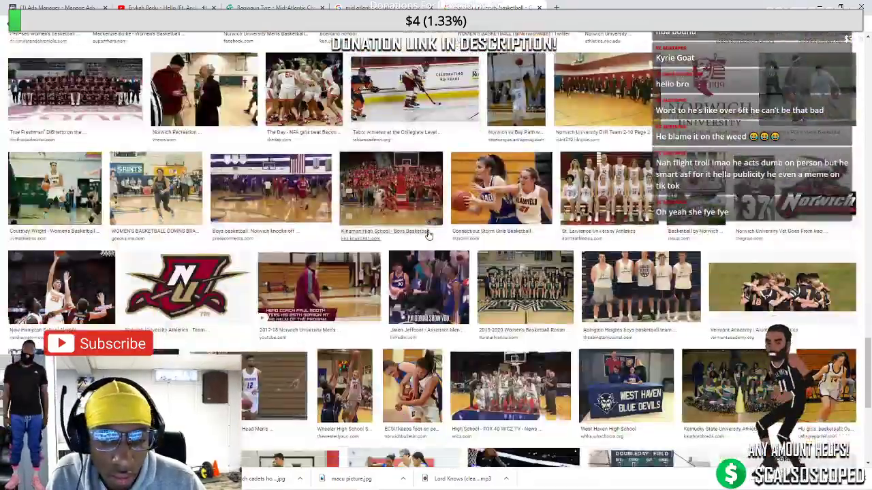
scroll(428, 234, "up", 10)
scroll(429, 231, "up", 6)
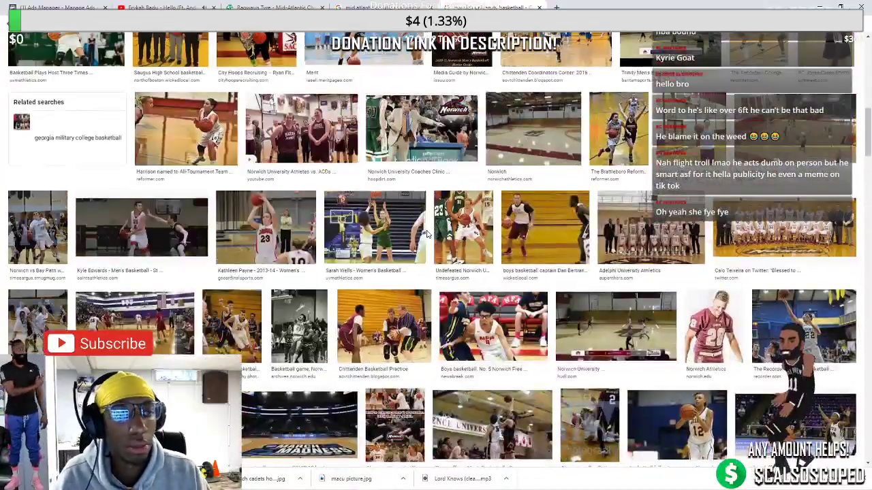
scroll(427, 234, "up", 4)
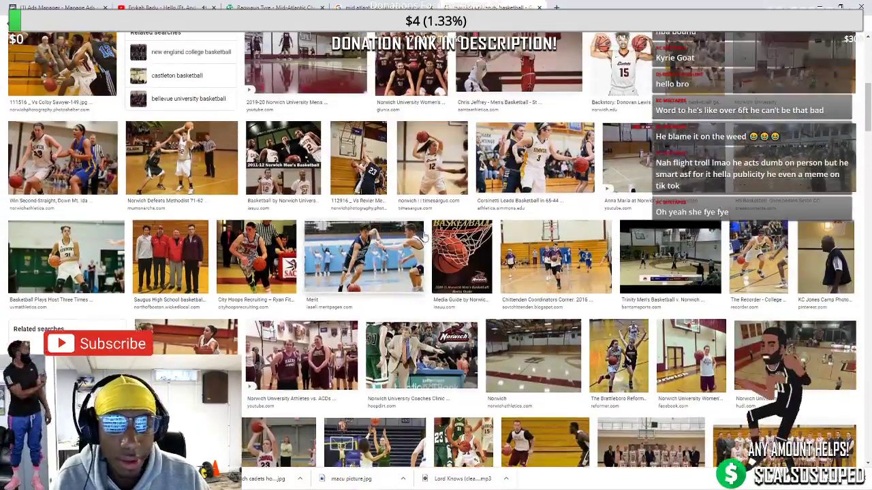
scroll(423, 235, "up", 8)
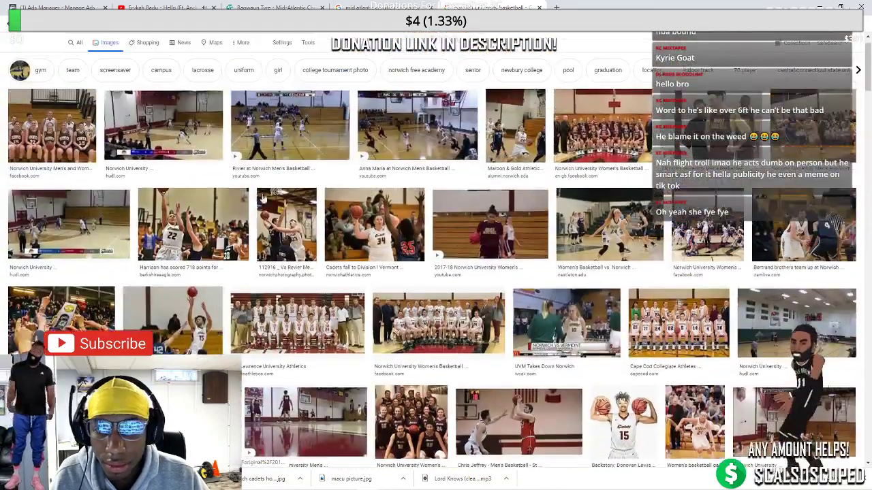
left_click(194, 327)
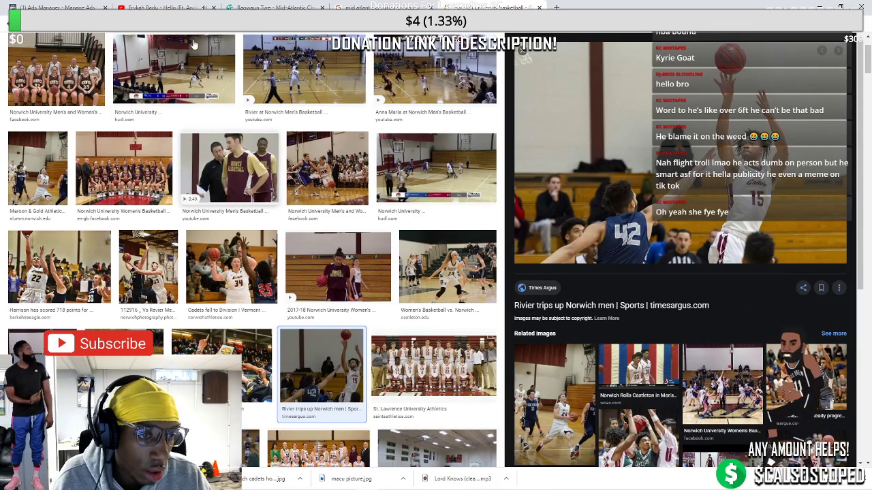
Open a new browser tab and type 'getty images' in the address bar
left_click(354, 6)
left_click(508, 6)
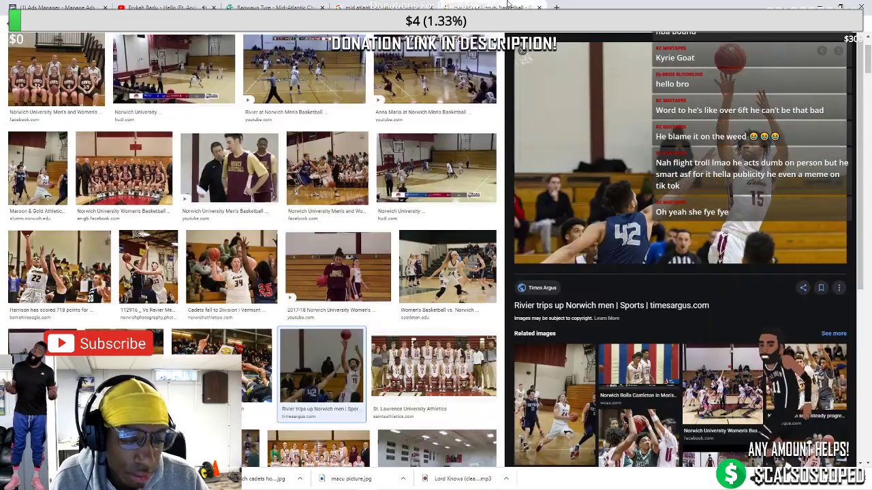
left_click(556, 7)
type("get")
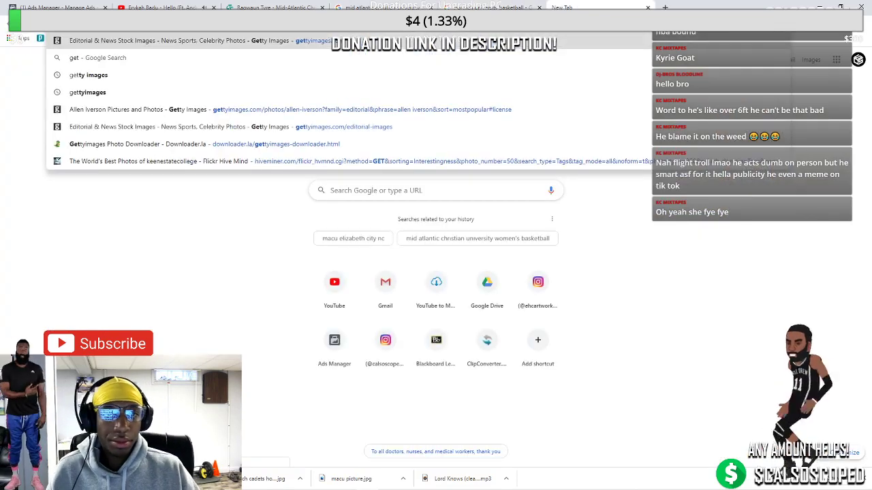
type("ty images")
Search Google for Getty Images and open the Getty Images website
key("Return")
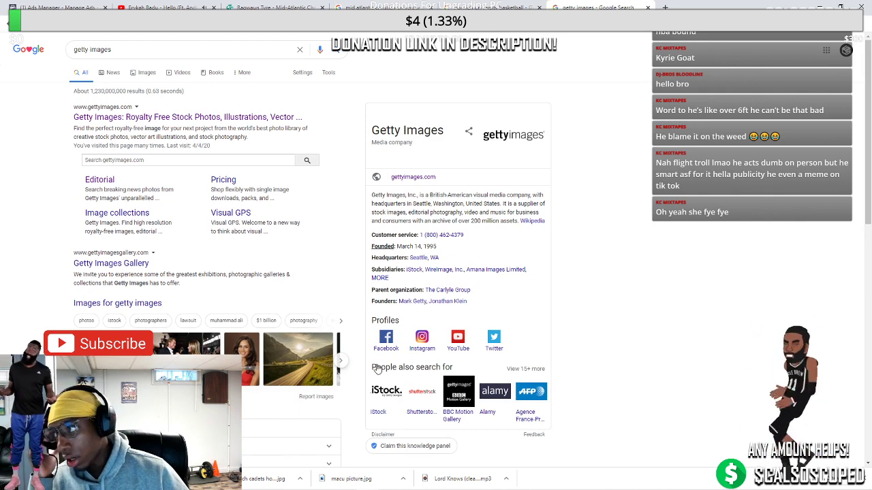
left_click(456, 482)
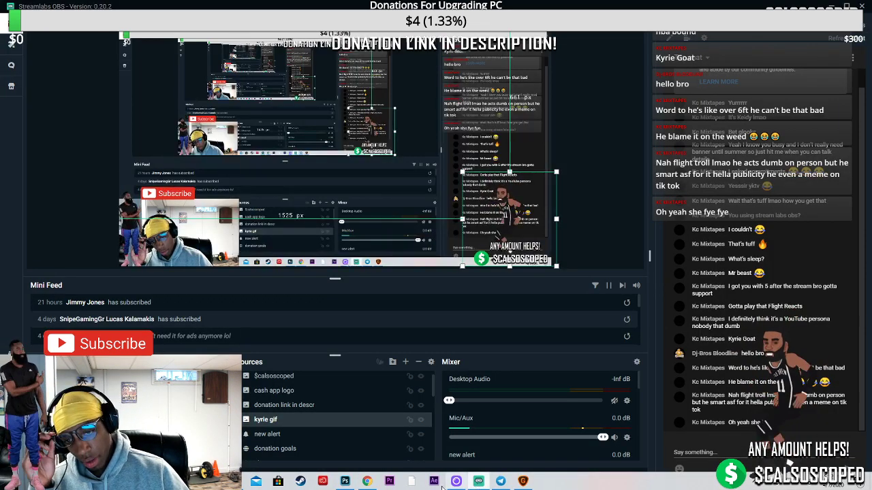
left_click(367, 481)
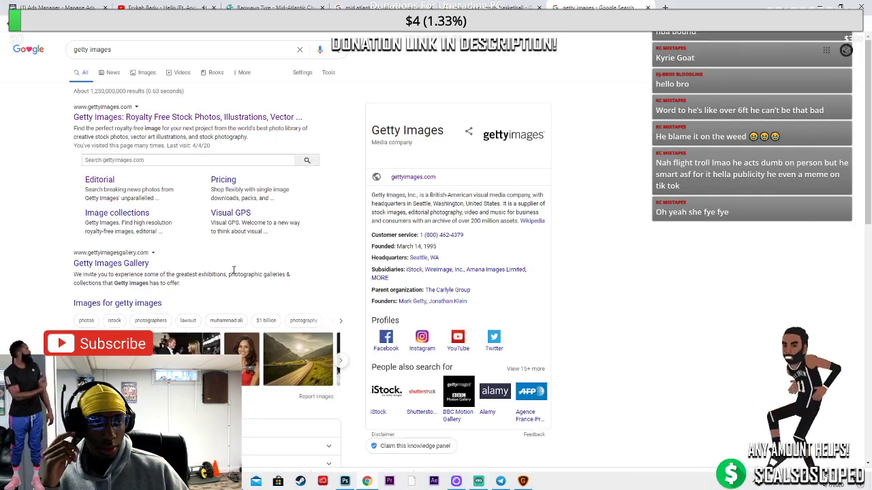
left_click(116, 118)
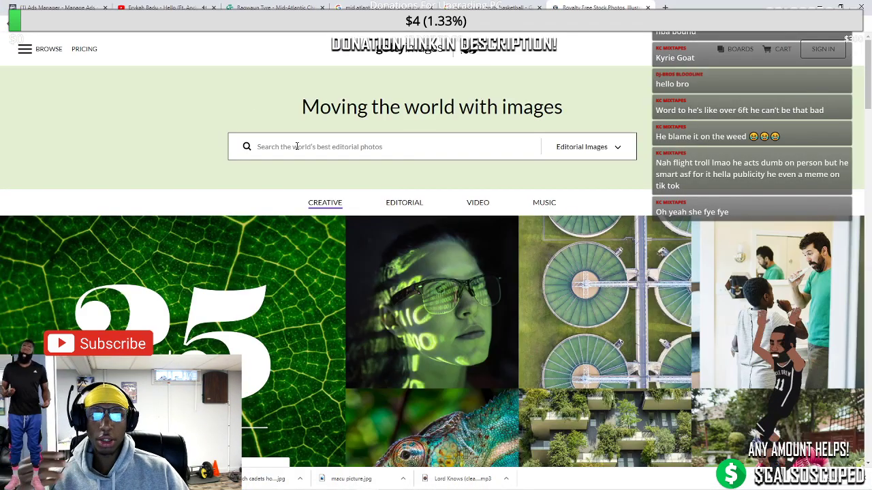
Search Getty Images for 'james harden' and scroll through the editorial results
left_click(296, 146)
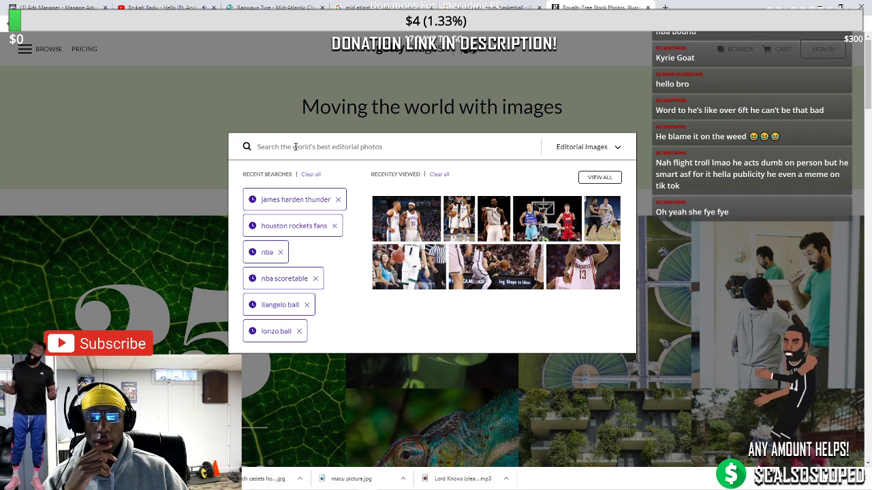
type("james har")
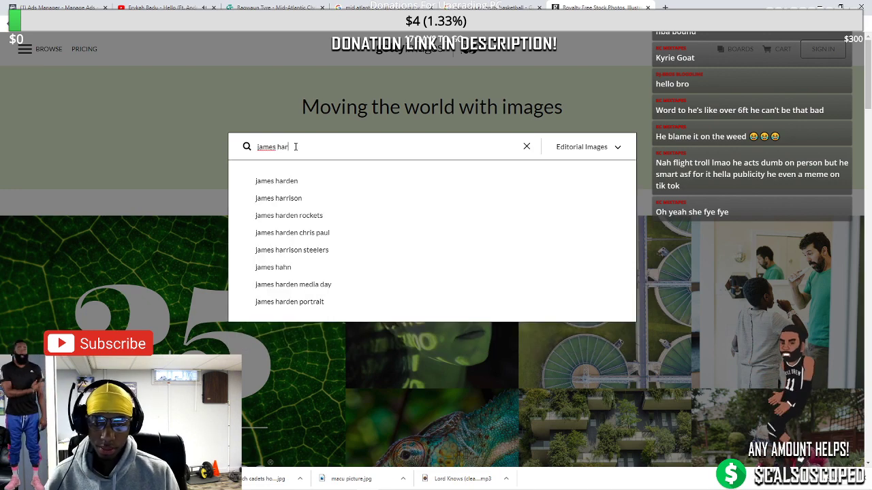
type("den")
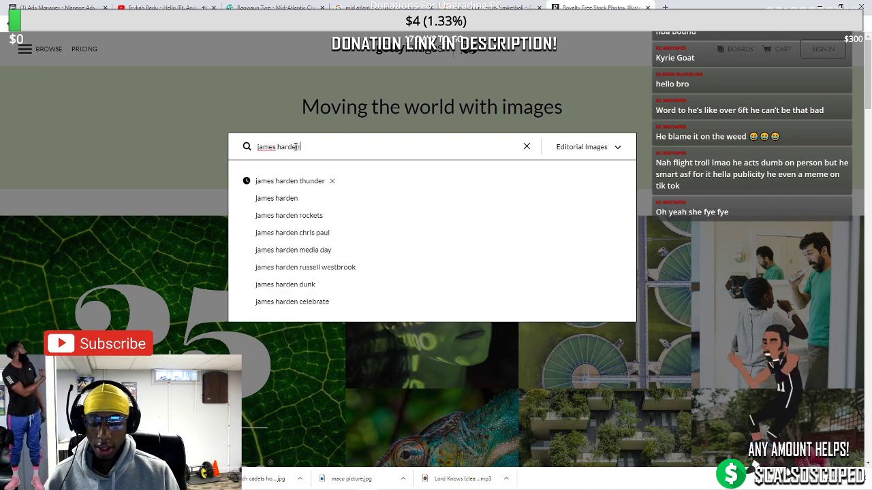
key("Return")
scroll(363, 215, "down", 4)
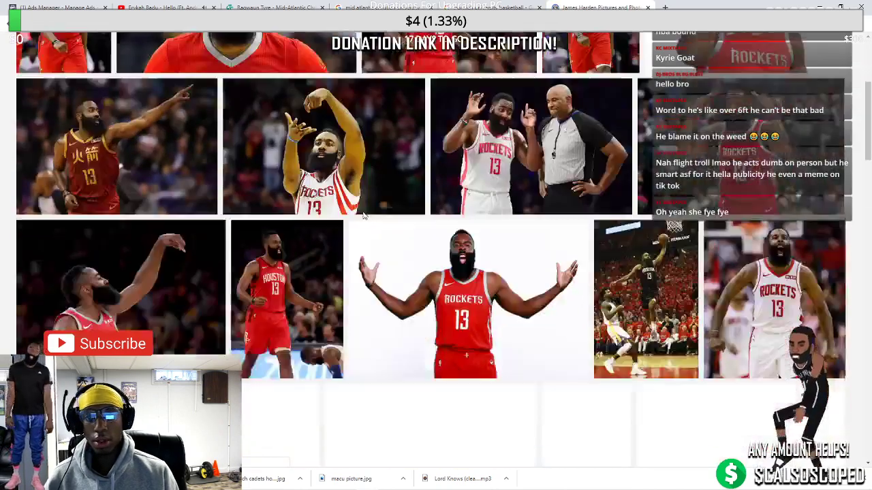
scroll(363, 215, "down", 3)
scroll(288, 172, "down", 2)
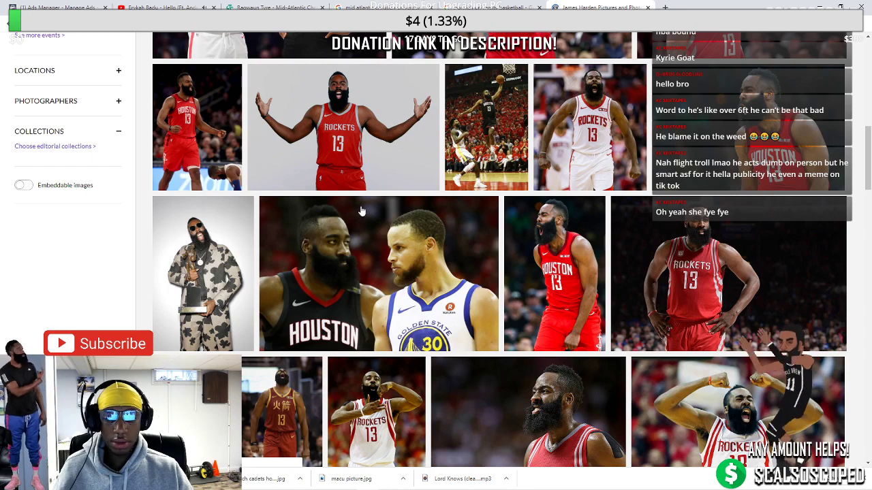
scroll(574, 186, "down", 1)
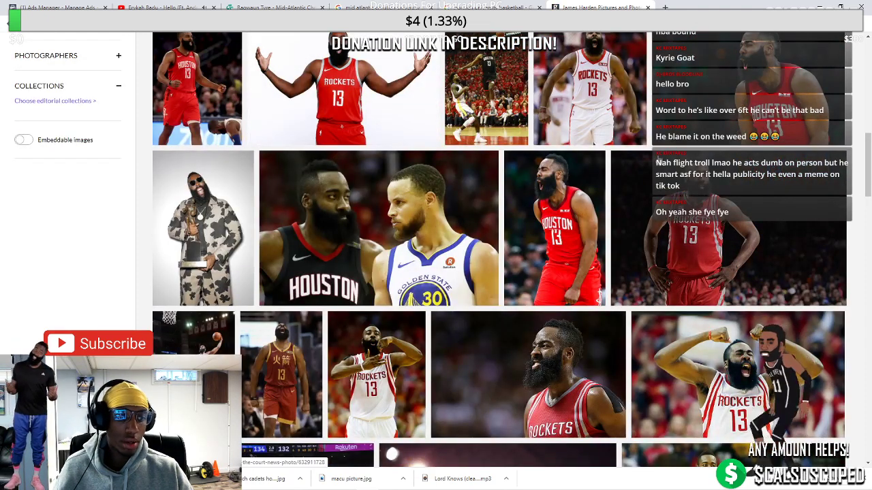
scroll(868, 161, "down", 3)
scroll(867, 162, "up", 3)
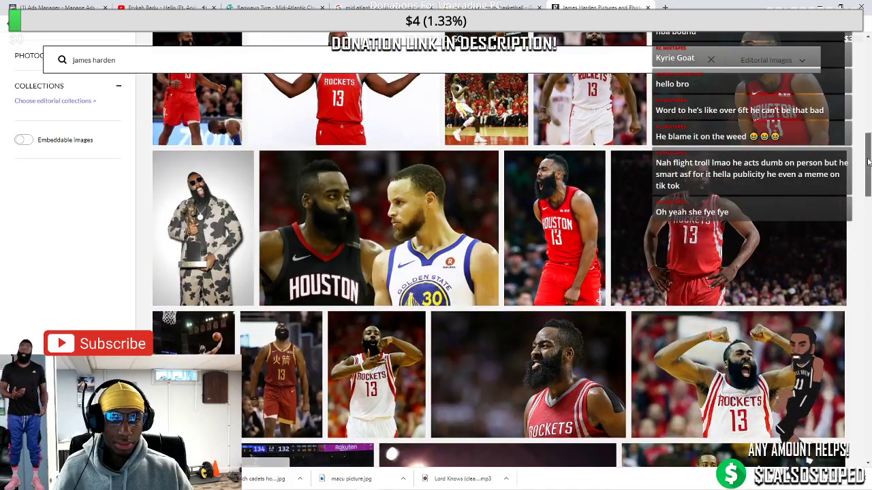
scroll(868, 162, "up", 5)
left_click(28, 96)
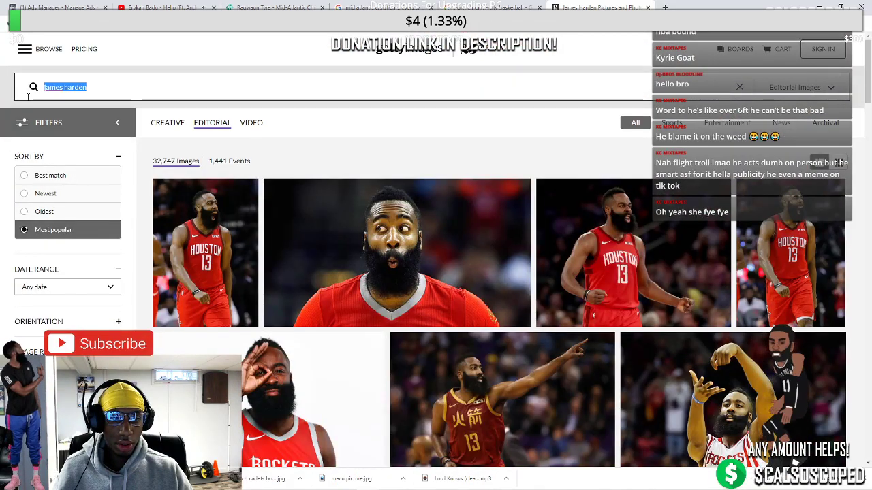
Search Getty Images for 'brooklyn nets' and scroll through the first results page
type("brooklyn nets")
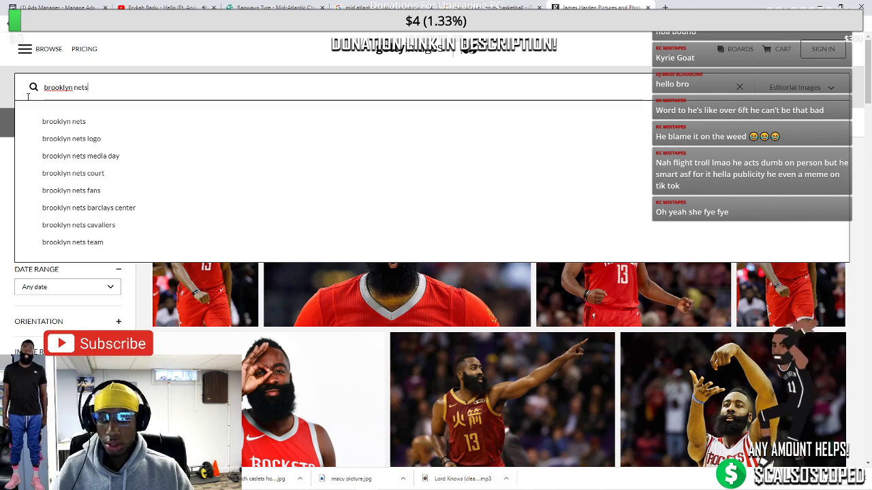
key("Return")
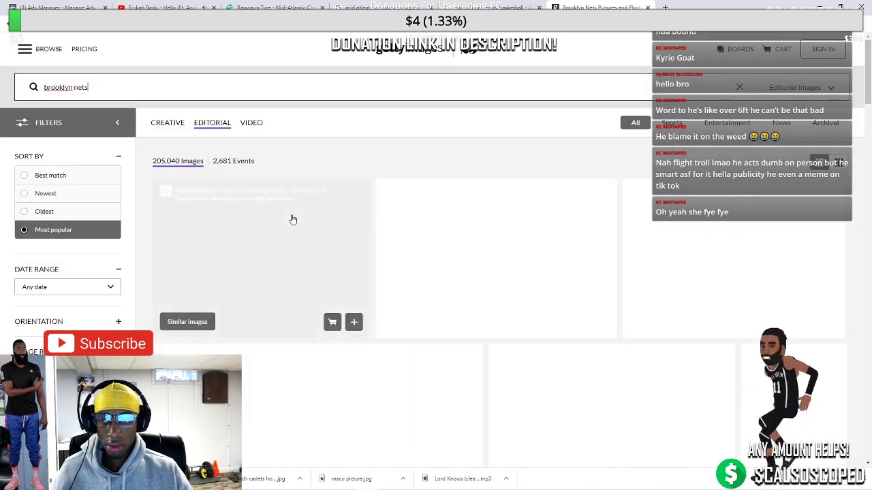
scroll(371, 223, "down", 1)
scroll(371, 223, "down", 6)
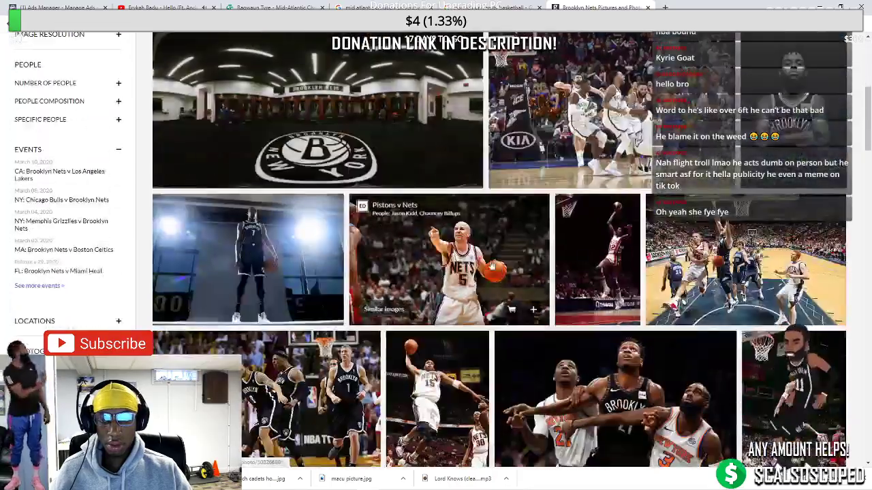
scroll(503, 257, "down", 1)
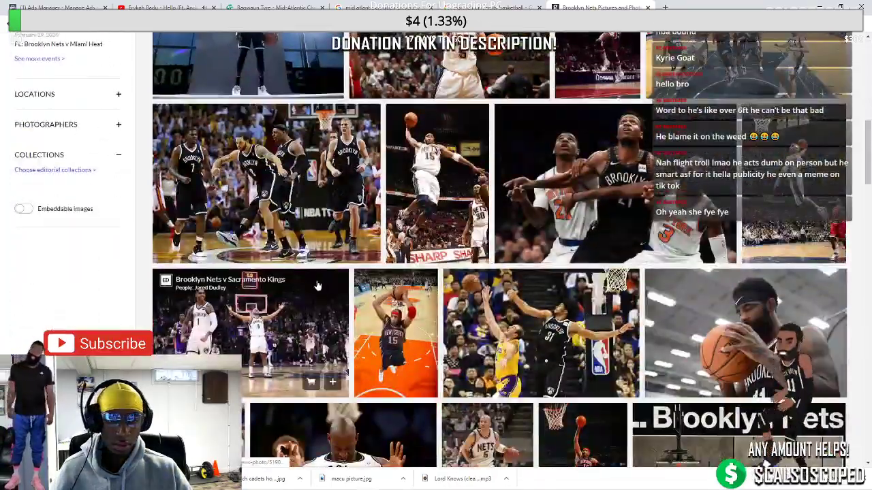
scroll(317, 286, "down", 2)
scroll(316, 286, "down", 5)
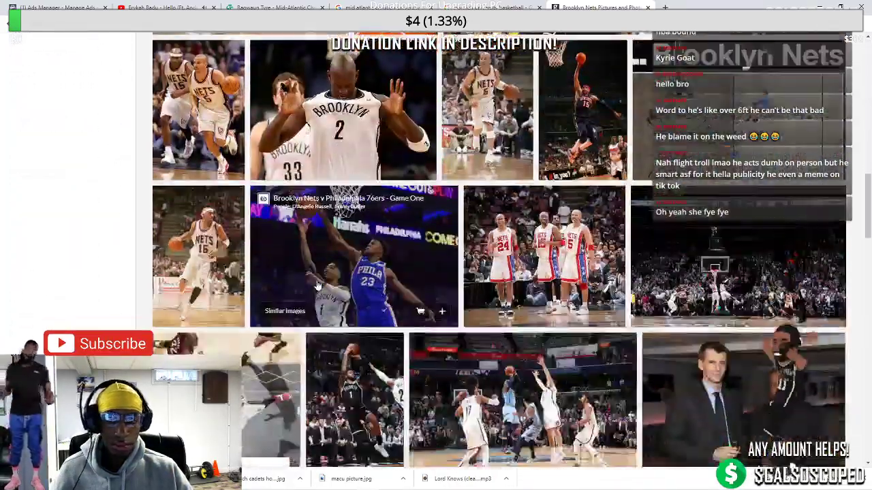
scroll(317, 286, "down", 7)
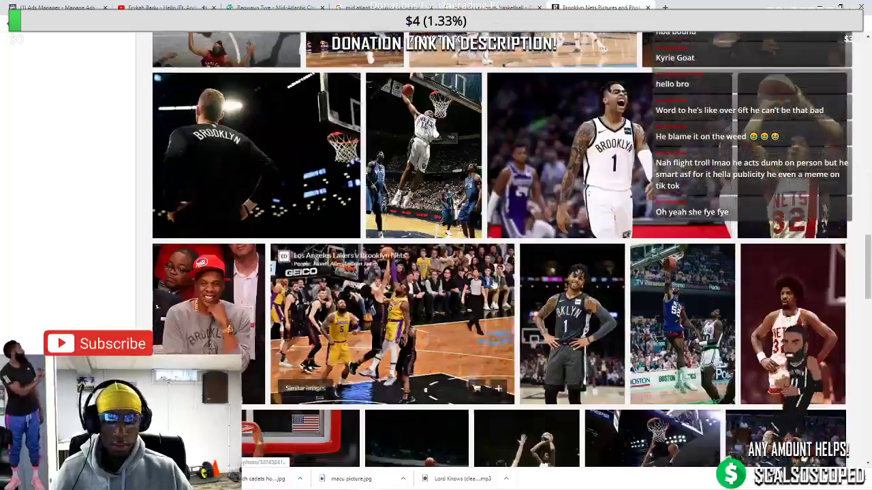
scroll(495, 285, "down", 5)
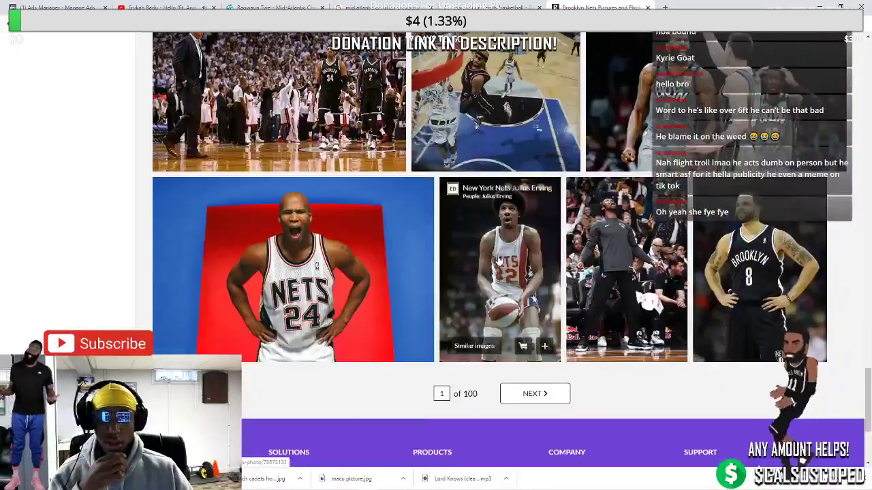
scroll(507, 266, "down", 2)
Page through the next Brooklyn Nets result pages looking for white Nets shorts
left_click(518, 264)
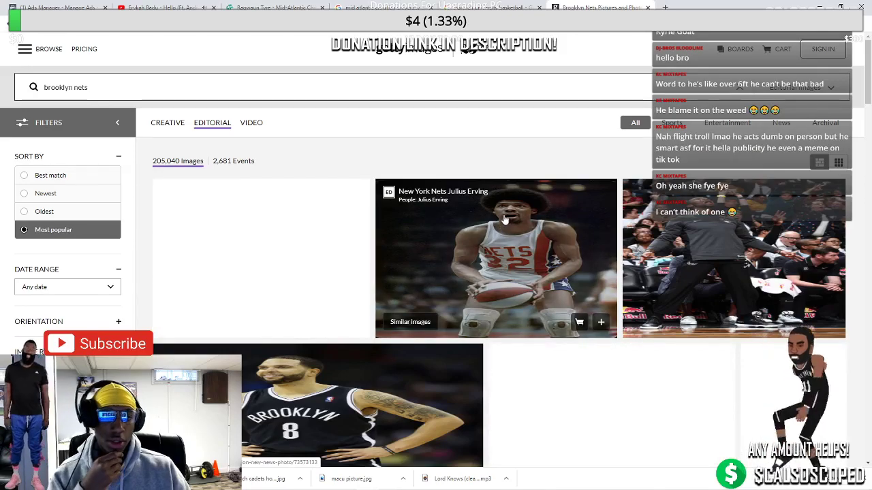
scroll(480, 229, "down", 4)
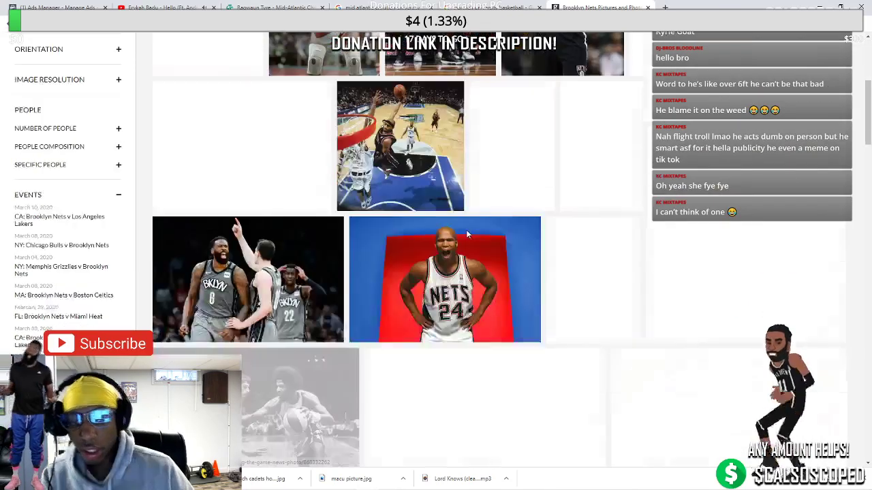
scroll(466, 235, "down", 8)
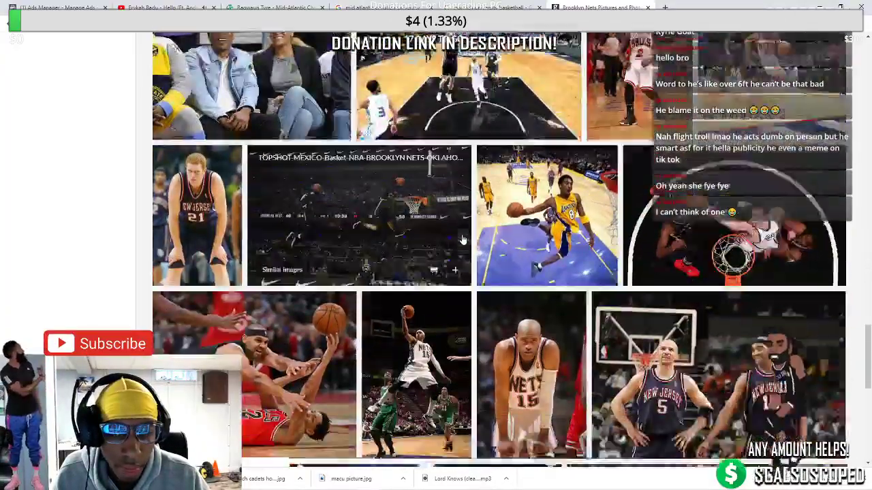
scroll(461, 240, "down", 3)
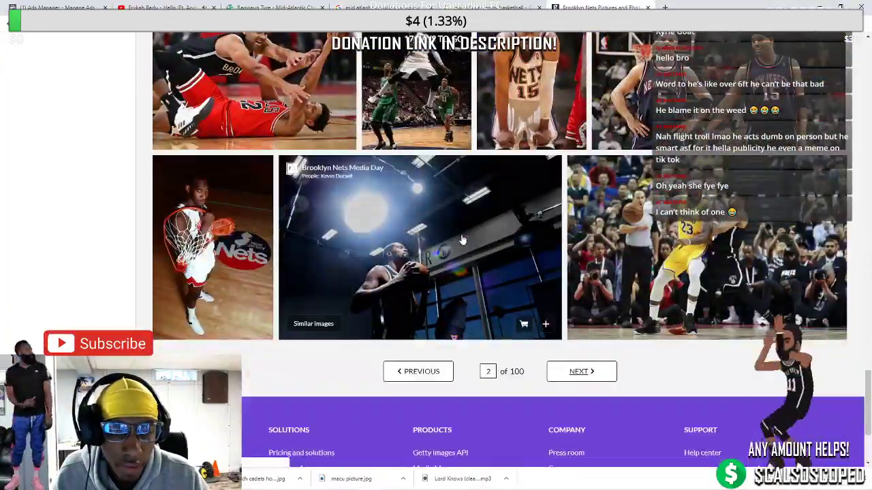
scroll(462, 240, "down", 3)
left_click(600, 213)
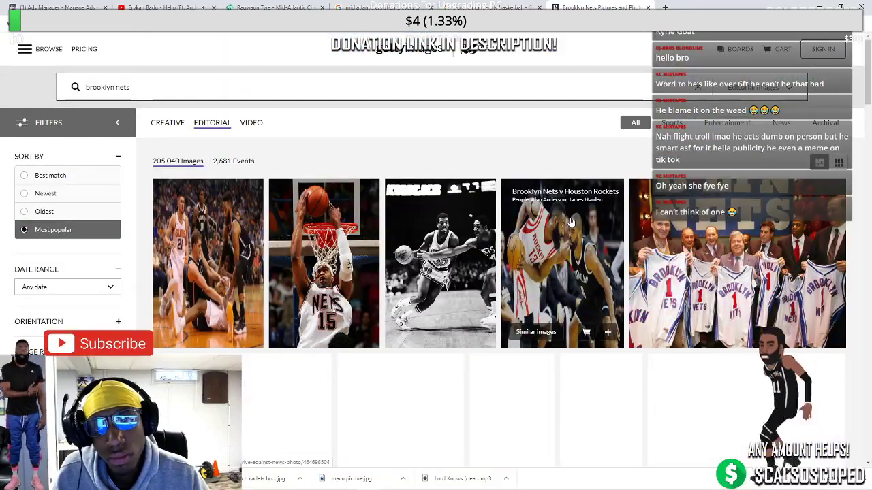
scroll(570, 224, "down", 9)
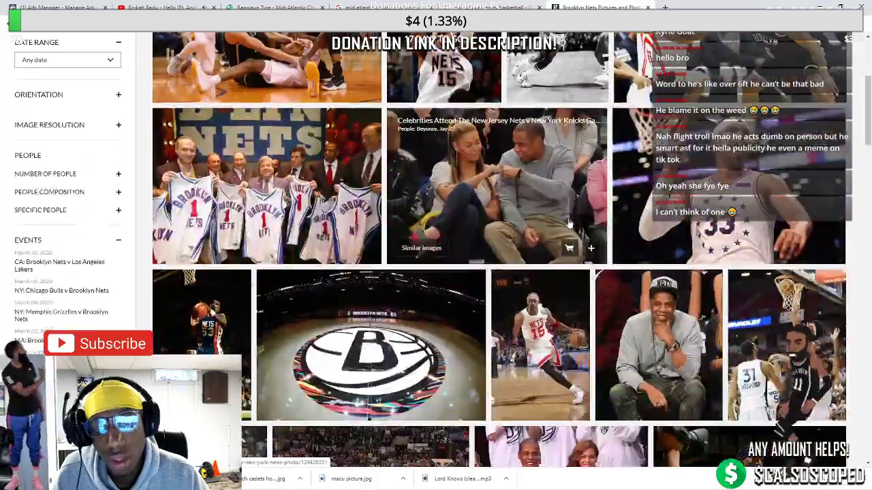
scroll(570, 224, "down", 4)
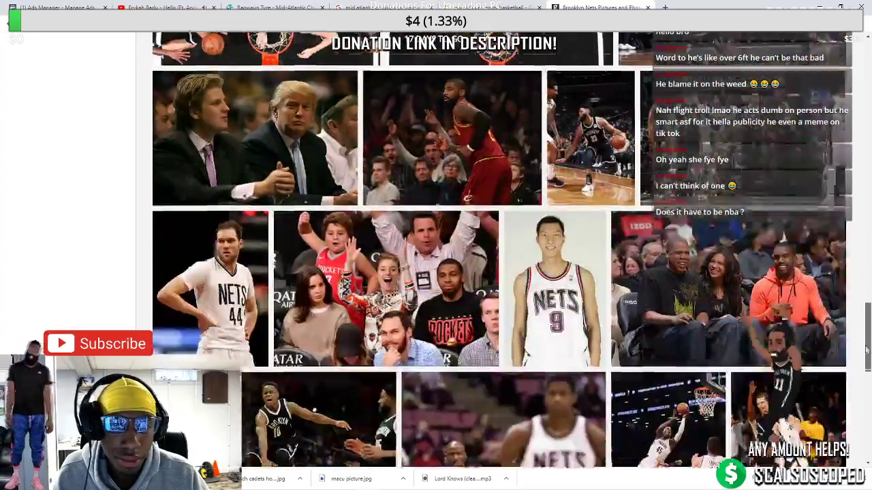
left_click_drag(866, 349, 866, 416)
scroll(610, 374, "up", 1)
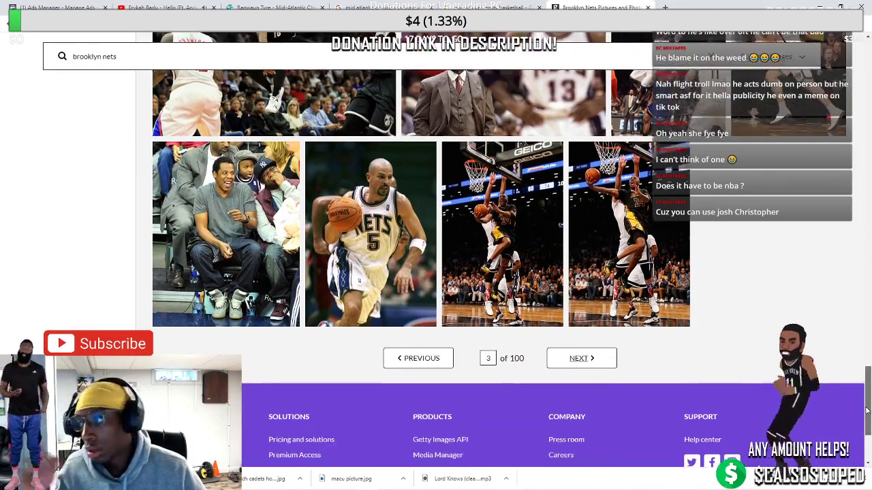
Scan a further results page to find the Clippers v Nets shot of #11
left_click(597, 367)
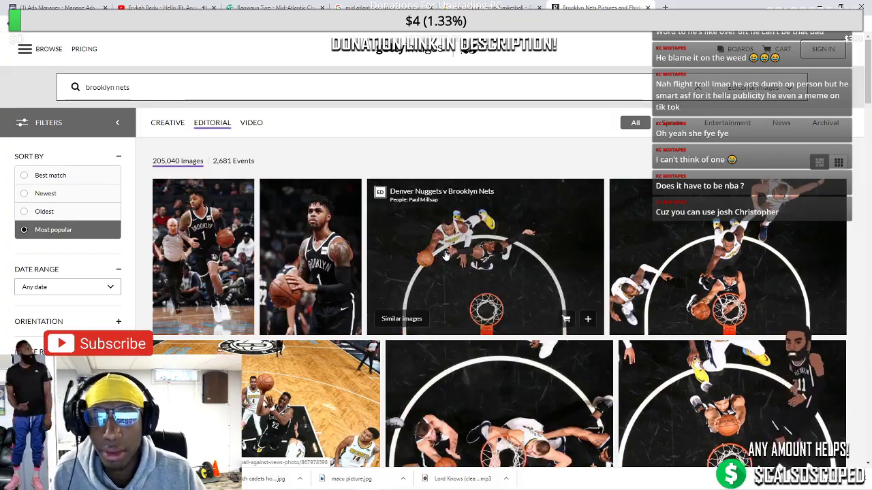
scroll(447, 255, "down", 10)
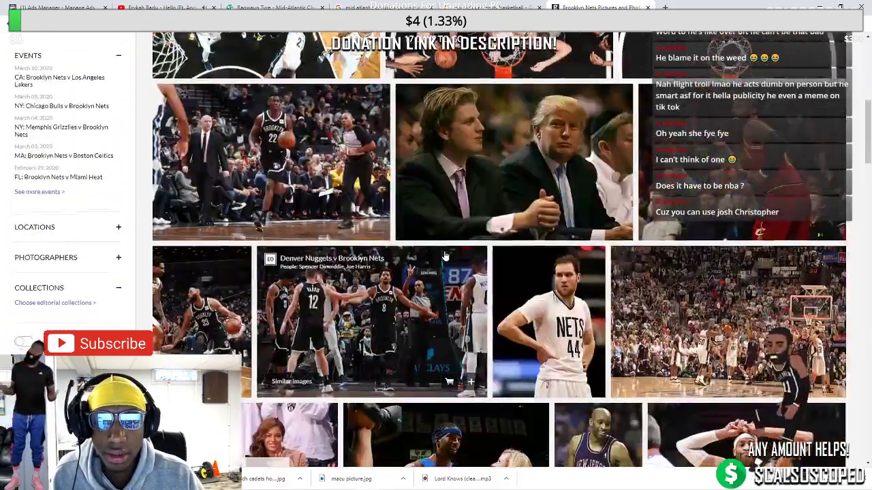
scroll(445, 255, "down", 1)
scroll(408, 258, "up", 1)
scroll(350, 259, "down", 2)
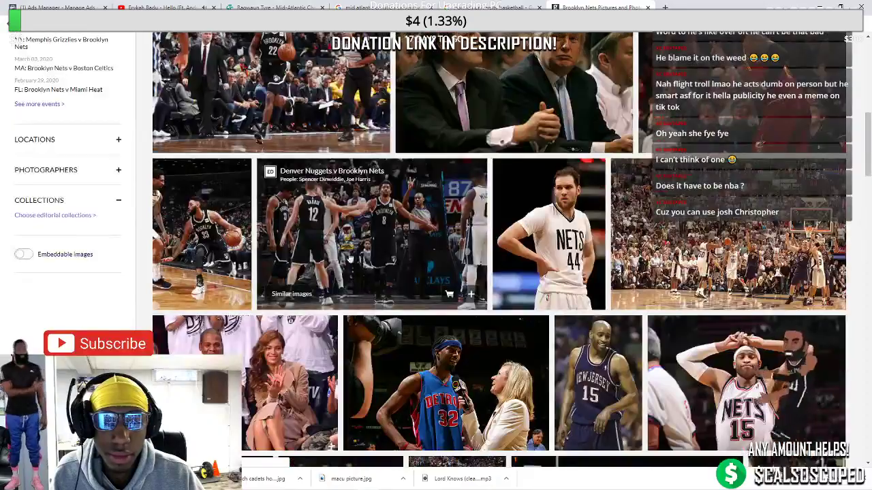
scroll(349, 259, "down", 3)
scroll(569, 252, "down", 1)
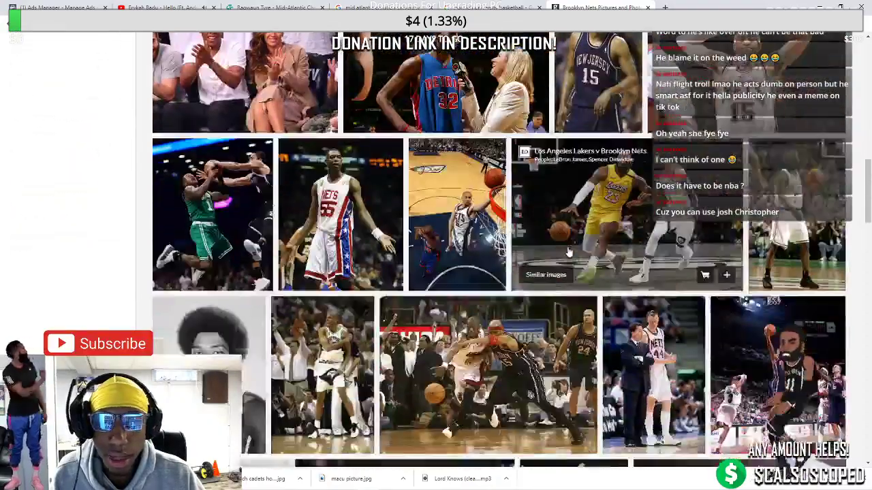
scroll(568, 252, "down", 1)
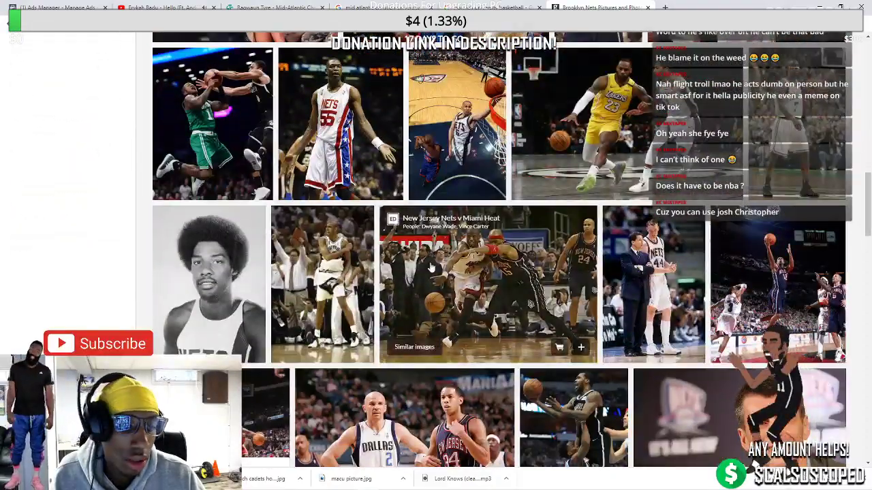
scroll(430, 268, "down", 4)
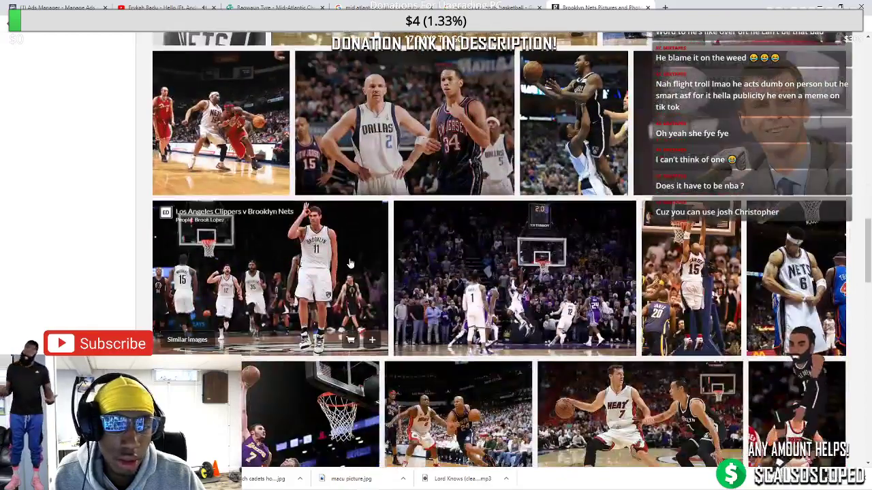
Open the Clippers v Nets #11 photo page and copy its web address
left_click(290, 264)
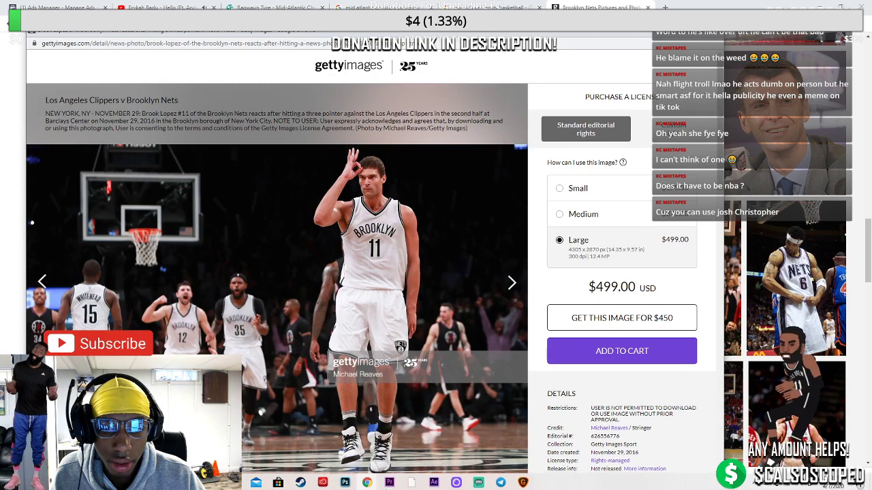
left_click(345, 481)
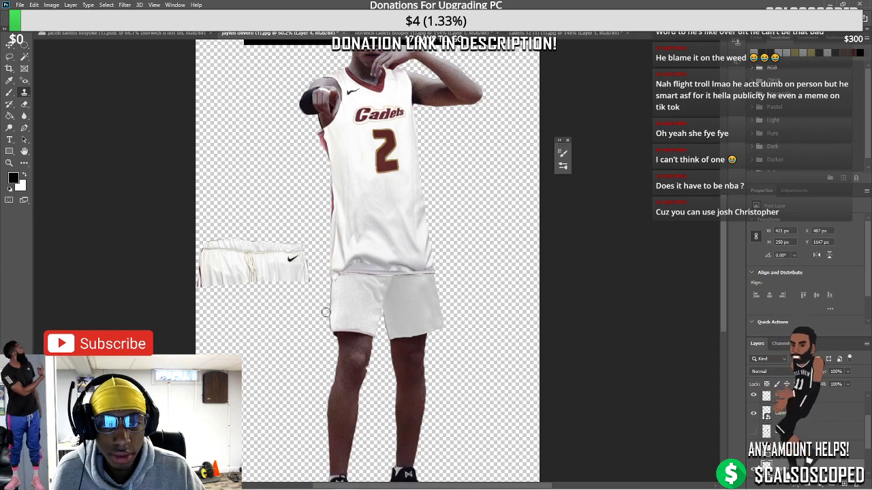
mouse_move(367, 480)
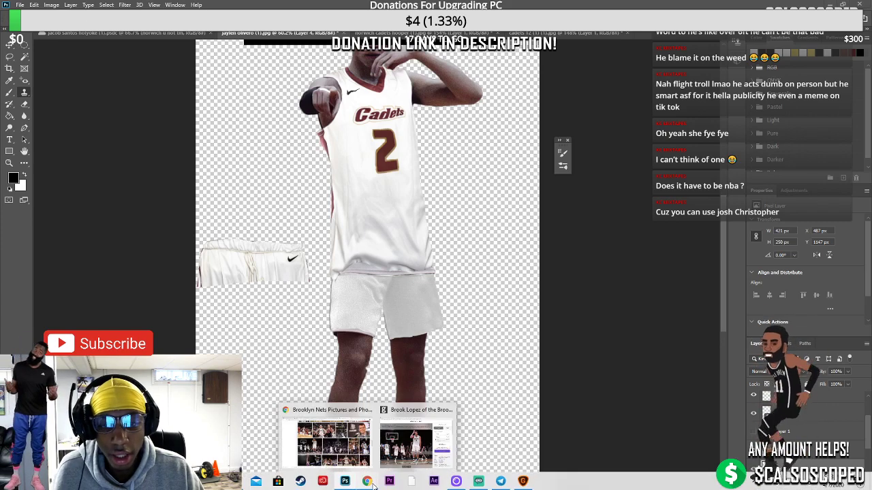
left_click(434, 451)
left_click(145, 45)
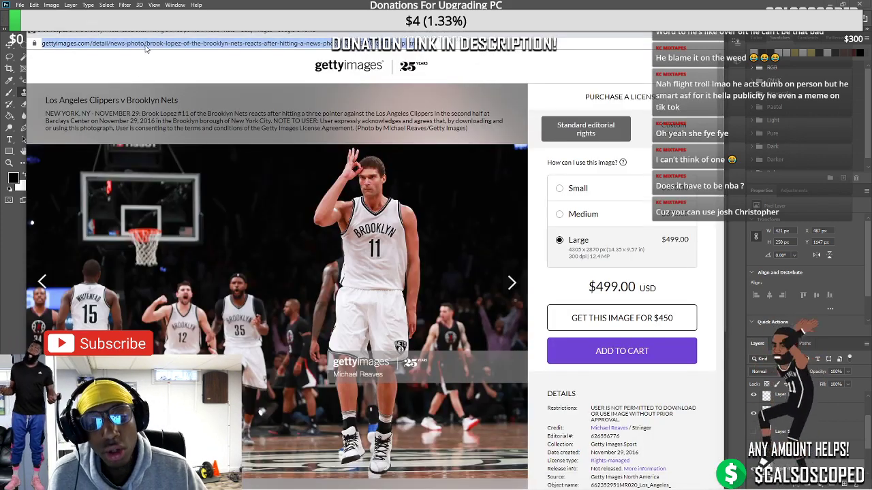
right_click(145, 45)
left_click(175, 77)
key("alt+Tab")
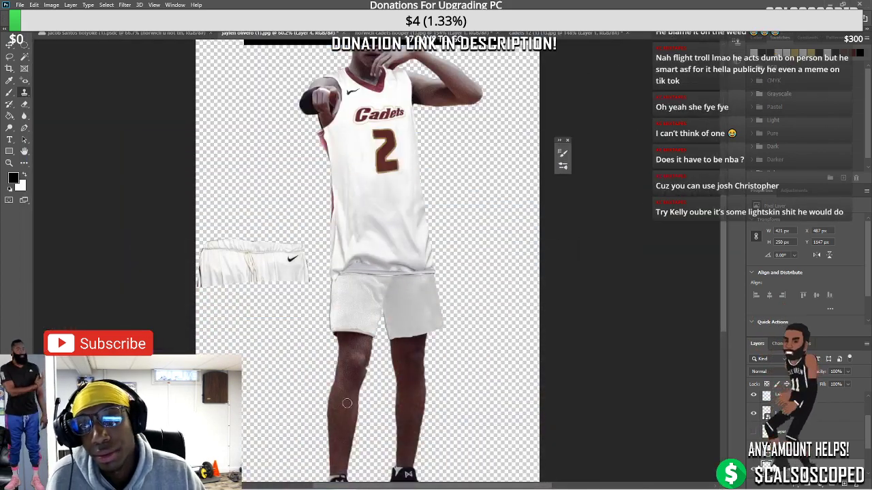
Go to the Downloader.la site from the browser address bar
mouse_move(368, 481)
left_click(417, 450)
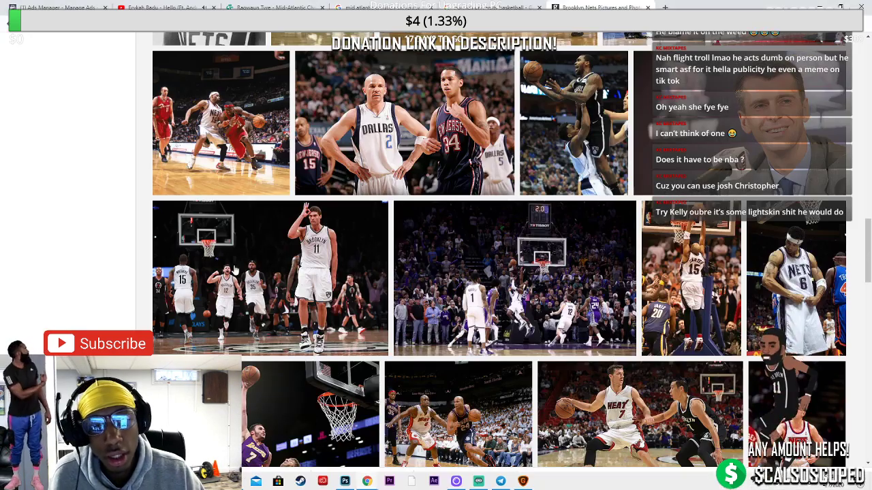
left_click(302, 36)
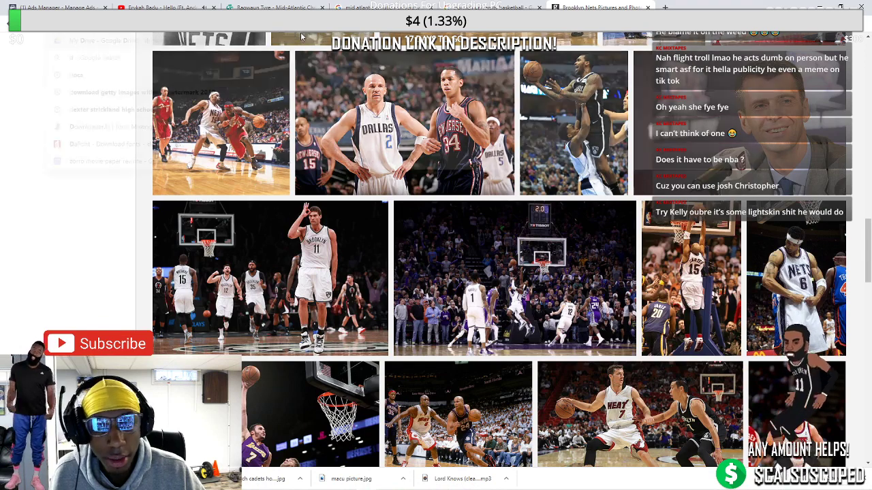
type("diwbn")
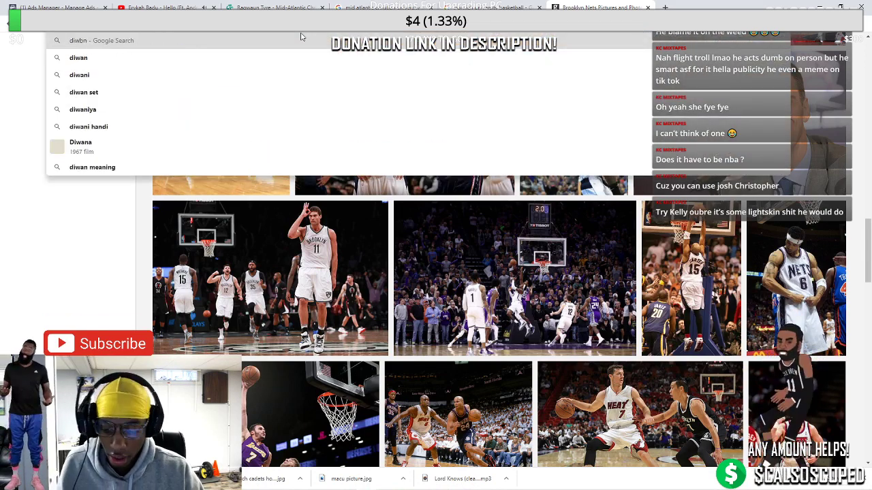
key("BackSpace")
key("BackSpace")
key("BackSpace")
key("BackSpace")
type("own")
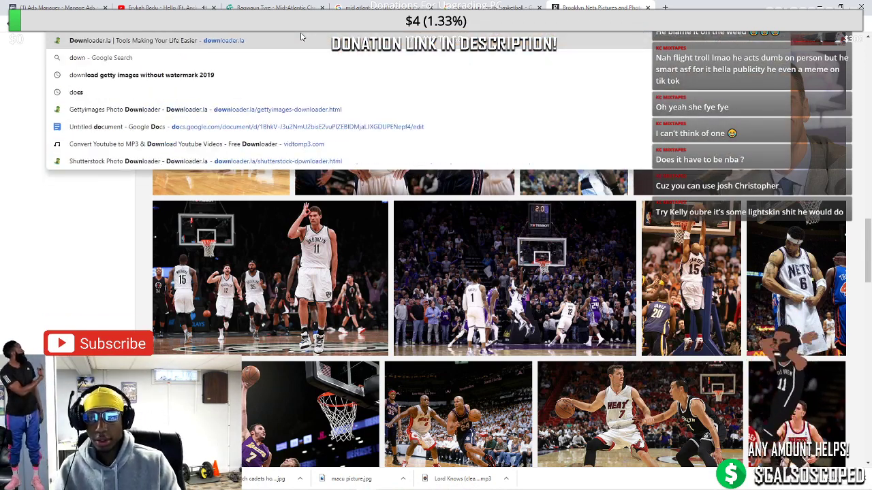
left_click(301, 38)
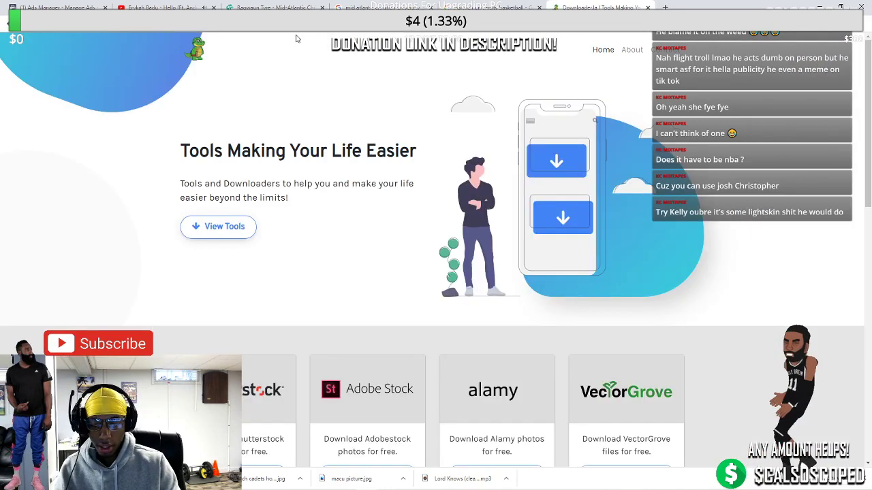
scroll(272, 289, "down", 1)
scroll(272, 289, "down", 3)
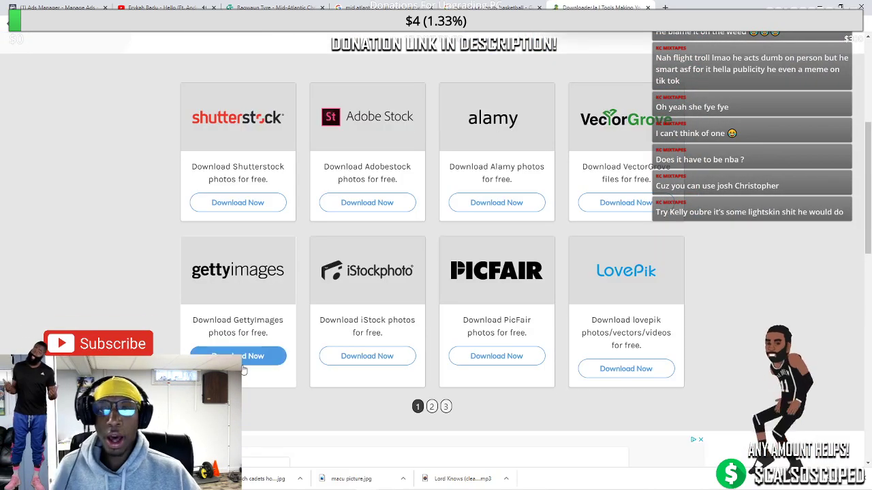
Paste the Getty photo link into the Gettyimages downloader and fetch the photo
left_click(237, 356)
left_click(301, 224)
key("ctrl+v")
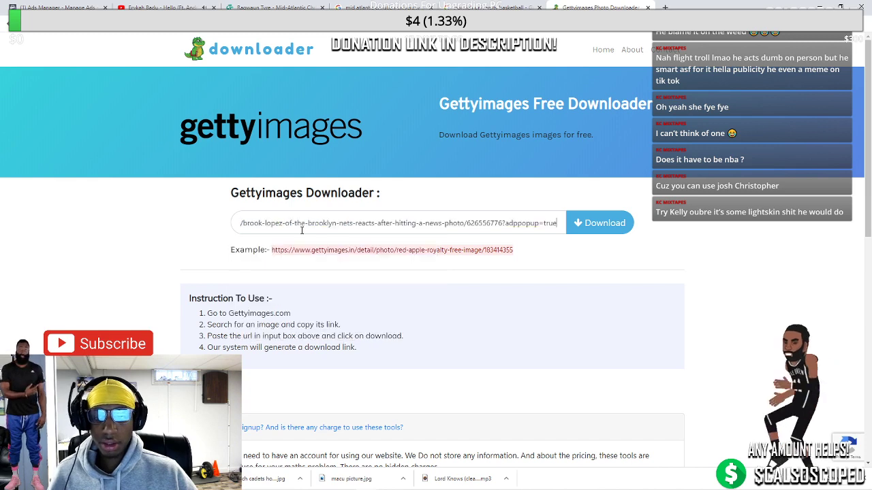
left_click(590, 223)
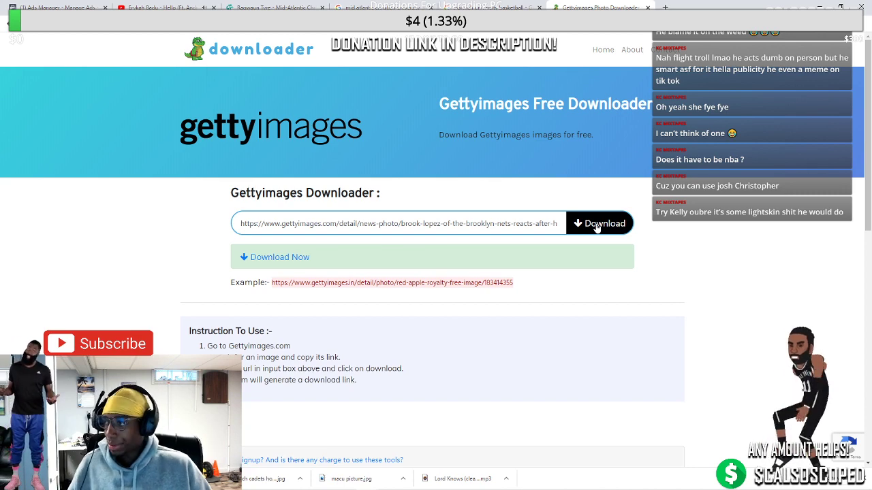
Save the full-size Nets #11 photo into the base photos folder and close the viewer tab
left_click(258, 258)
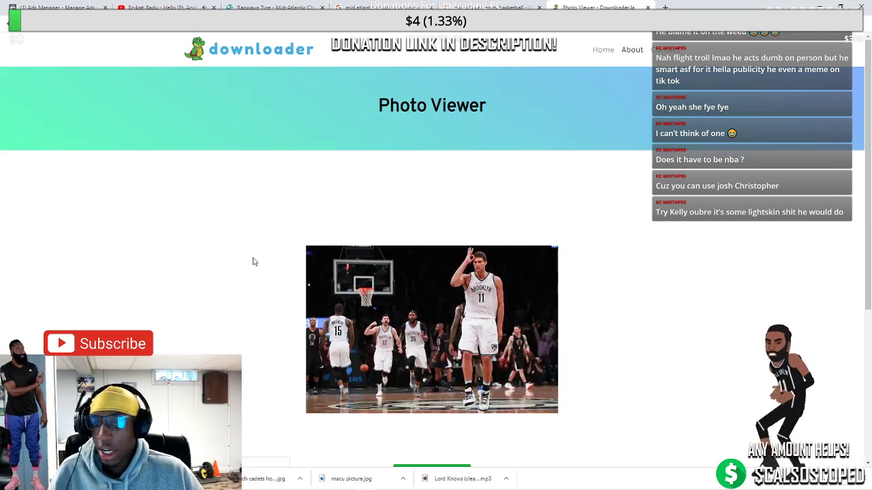
scroll(432, 239, "down", 3)
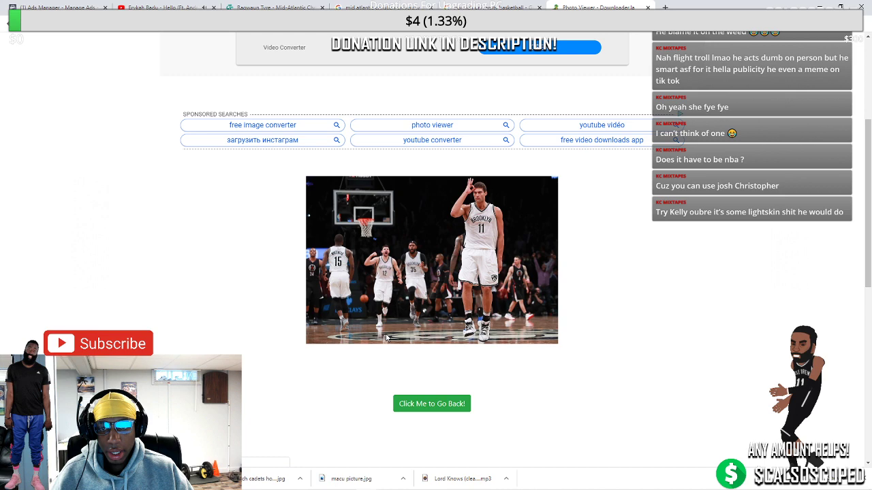
right_click(374, 229)
left_click(408, 249)
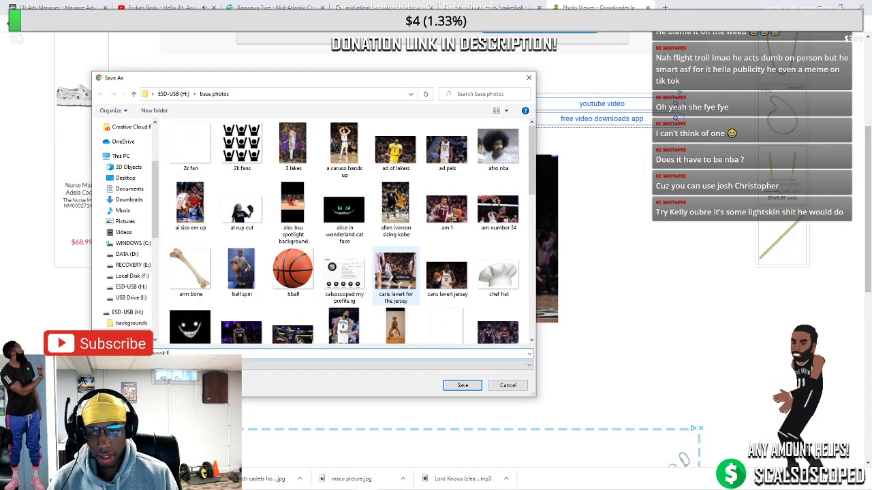
key("Return")
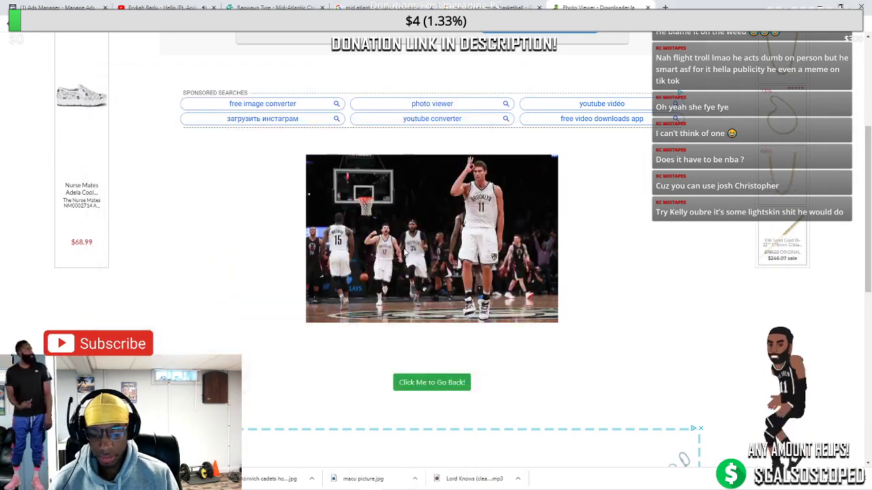
scroll(157, 291, "up", 2)
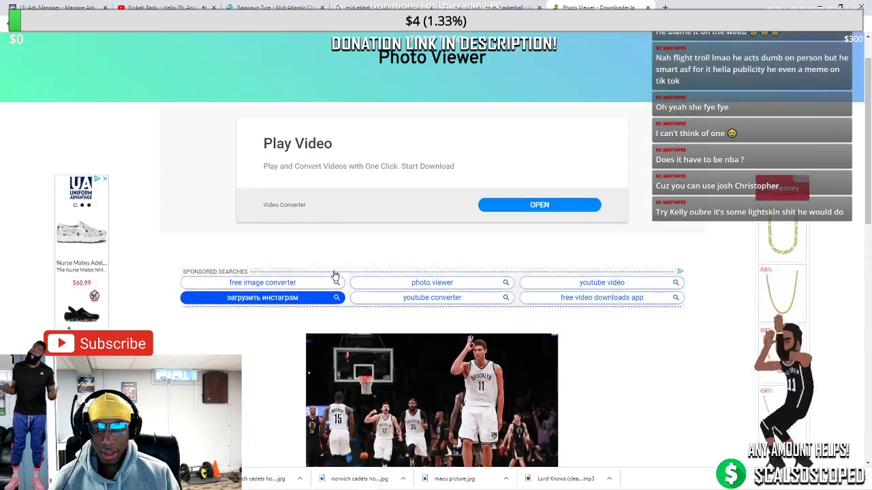
scroll(150, 265, "down", 3)
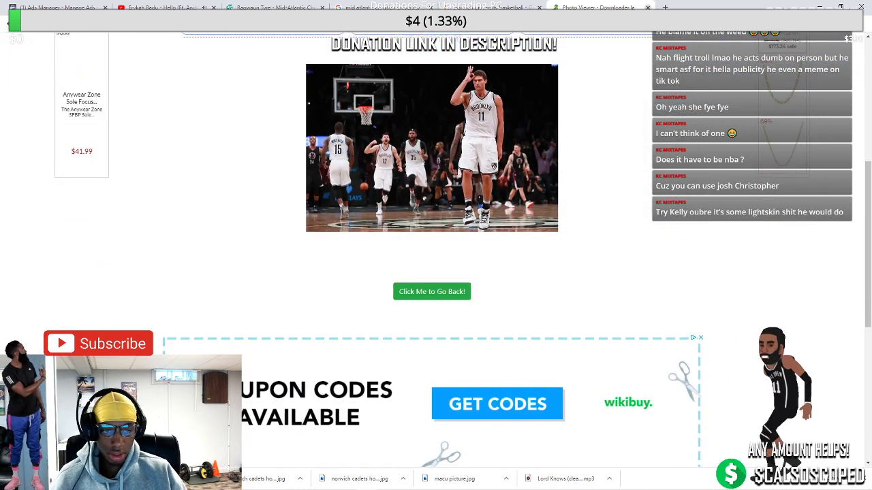
left_click(648, 6)
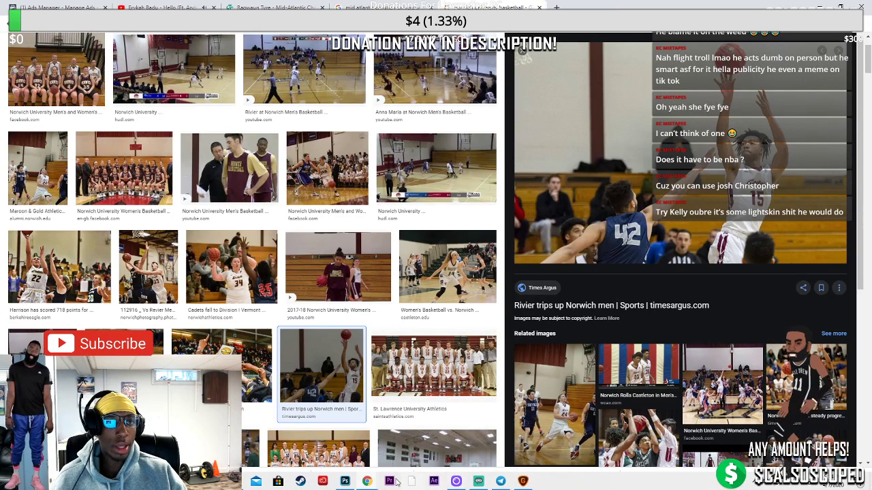
Load the saved Brooklyn Nets photo into Topaz Gigapixel AI
left_click(345, 482)
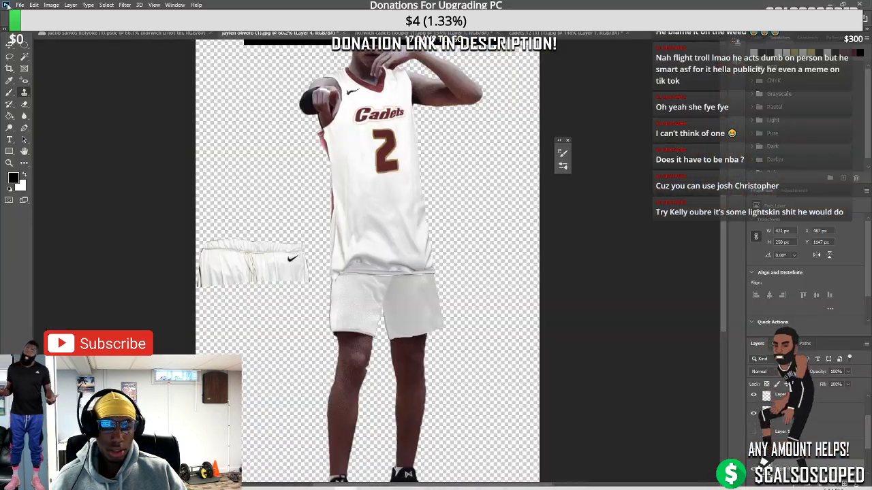
left_click(457, 482)
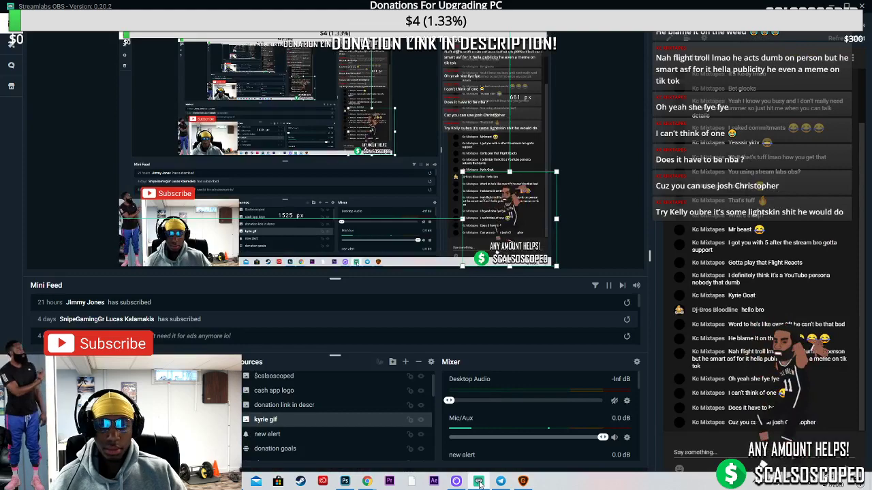
left_click(456, 482)
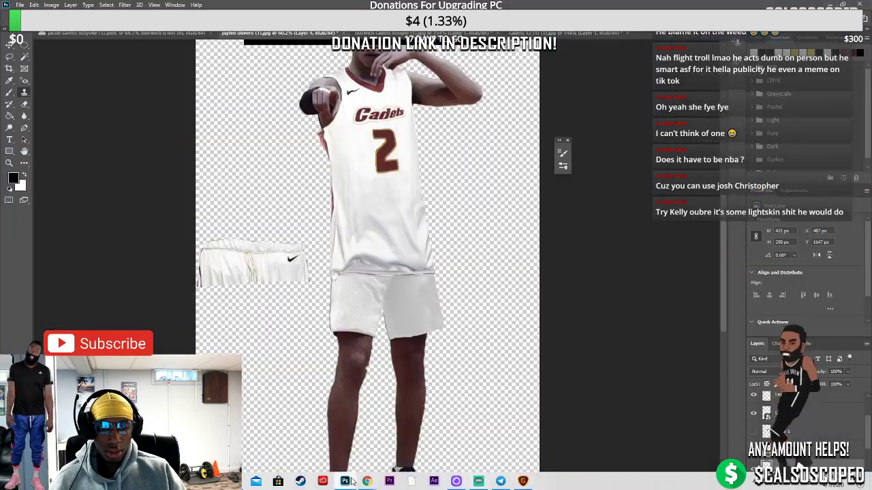
left_click(523, 482)
left_click(532, 94)
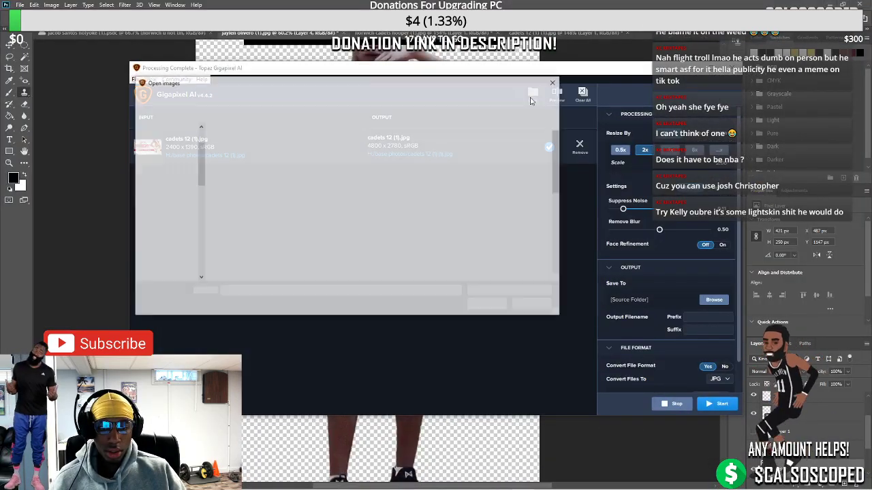
type("broo")
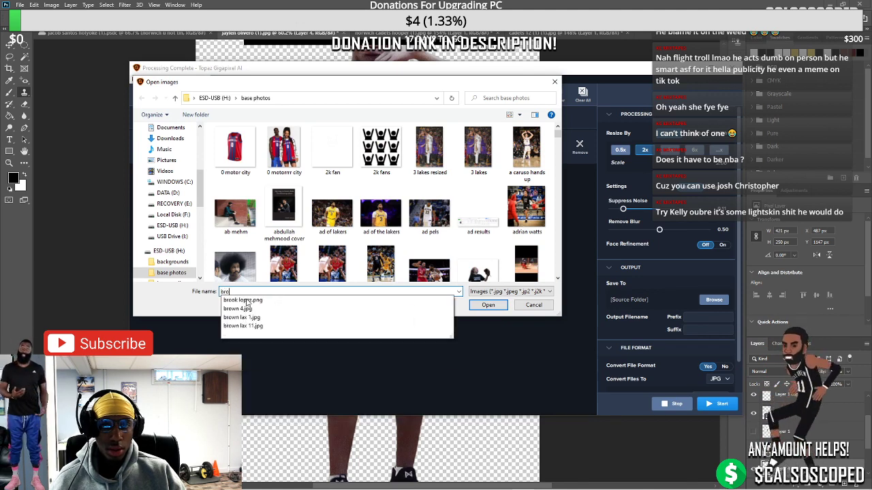
left_click(247, 301)
key("Return")
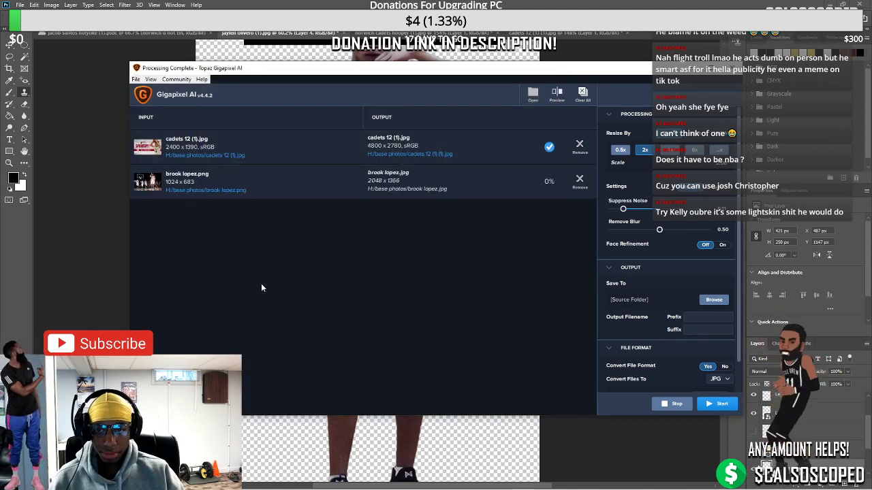
Remove the old cadets 12 (1).jpg job, raise Suppress Noise slightly, and start the 2x upscale
left_click(578, 145)
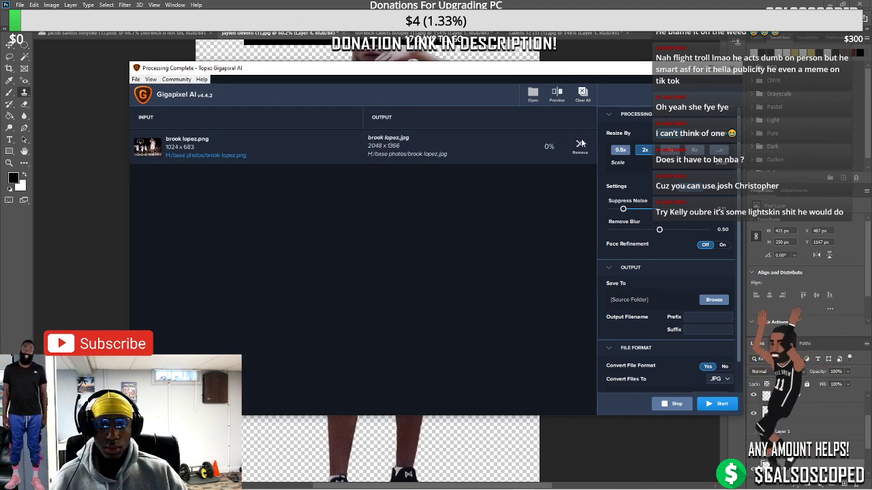
left_click_drag(622, 208, 628, 209)
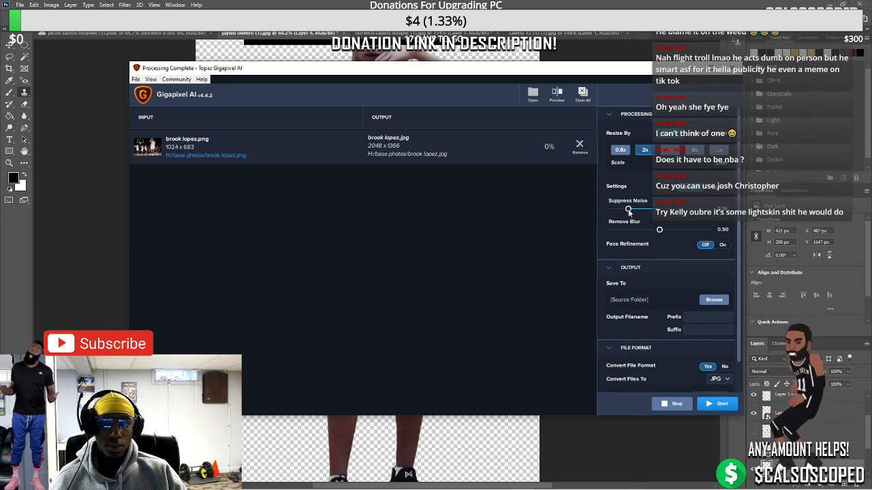
left_click(708, 406)
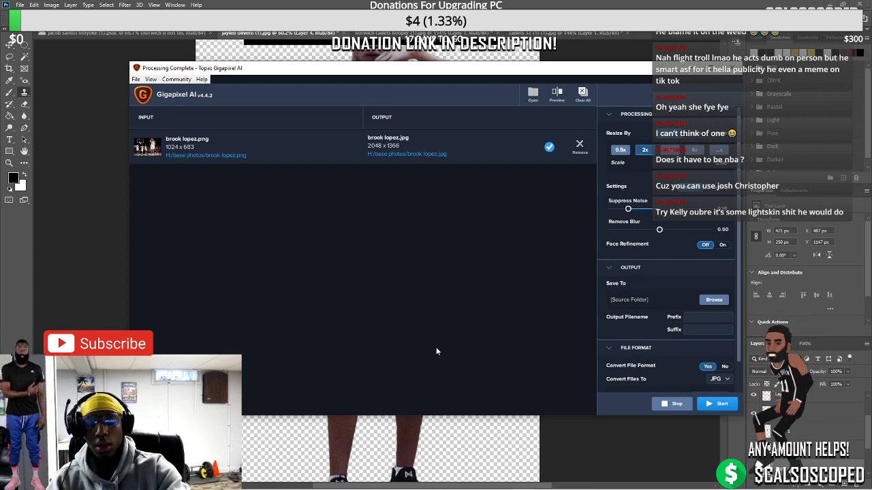
Open the upscaled Brooklyn Nets #11 photo, zoom into the shorts, and list the pen tools
left_click(687, 66)
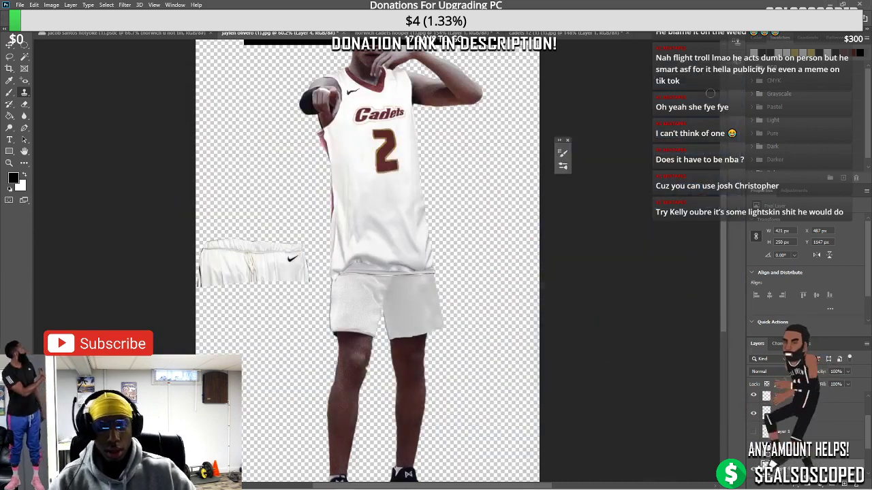
left_click(20, 5)
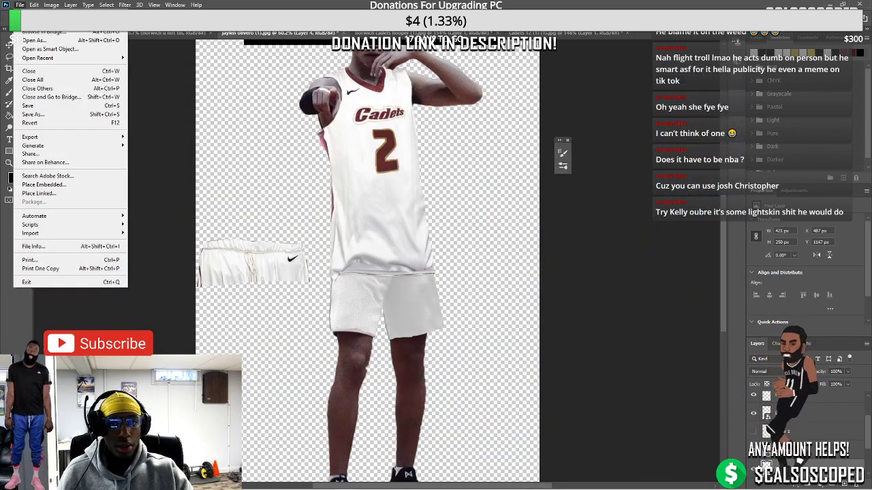
left_click(30, 23)
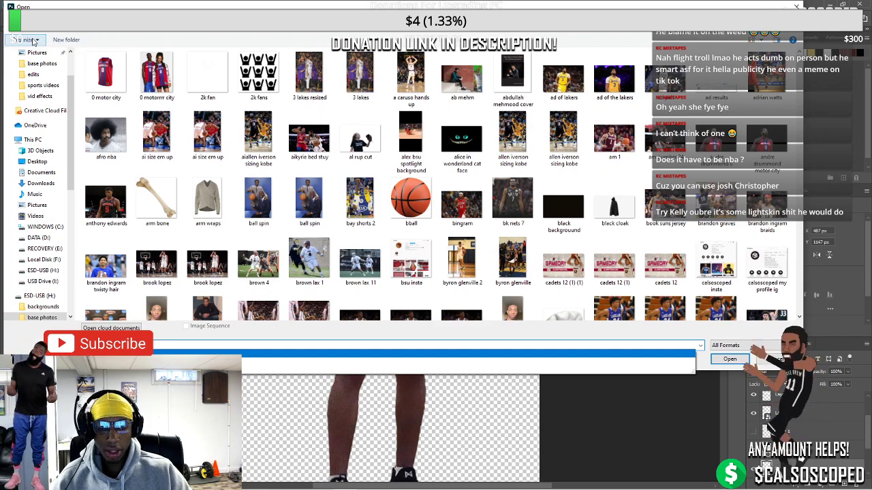
double_click(207, 266)
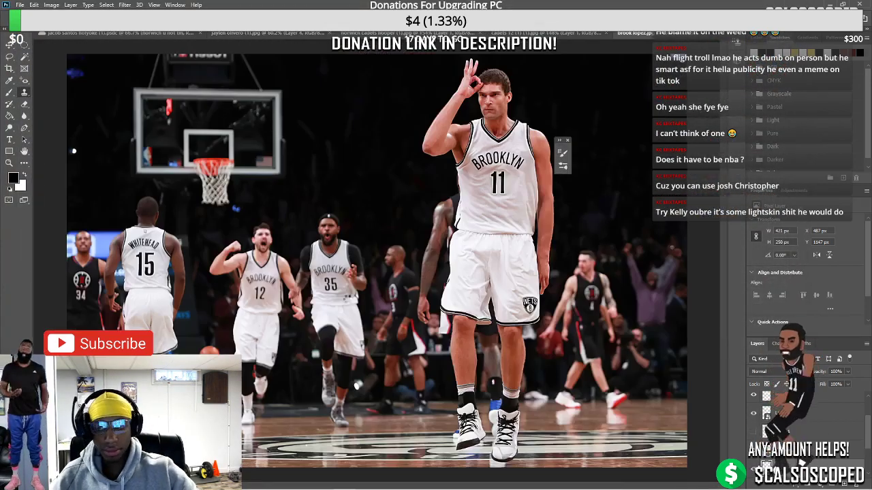
scroll(517, 350, "up", 3)
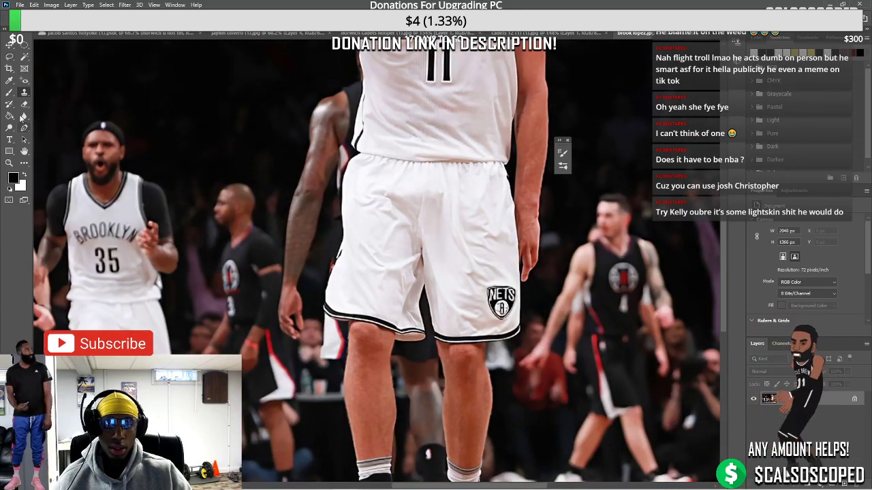
right_click(24, 128)
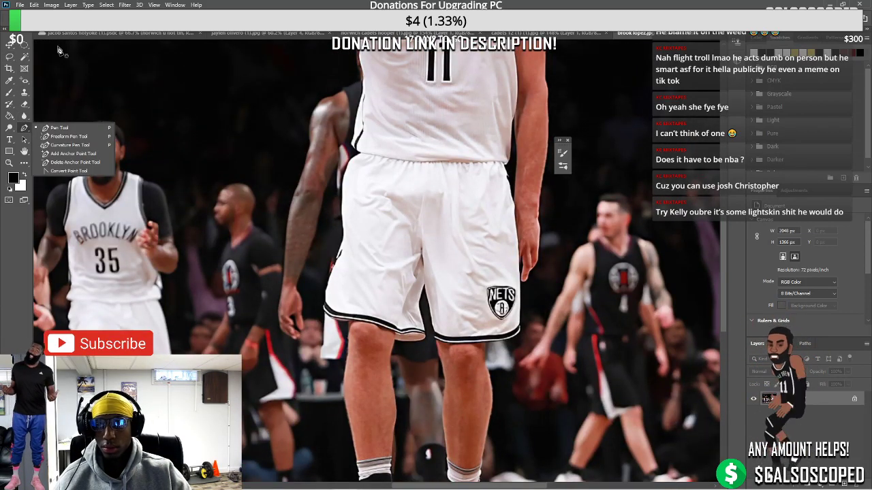
scroll(344, 242, "up", 2)
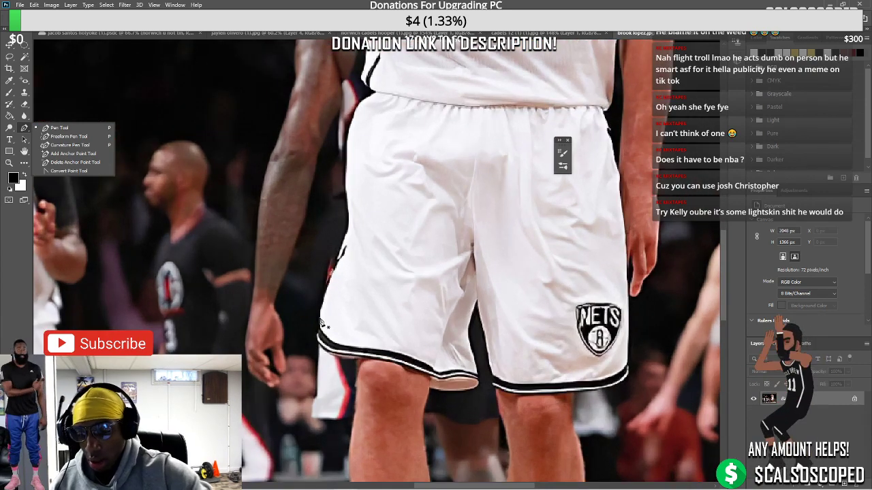
Trace around the white Nets shorts with the Freeform Pen, waistband to hem
left_click(320, 317)
left_click_drag(324, 305, 347, 226)
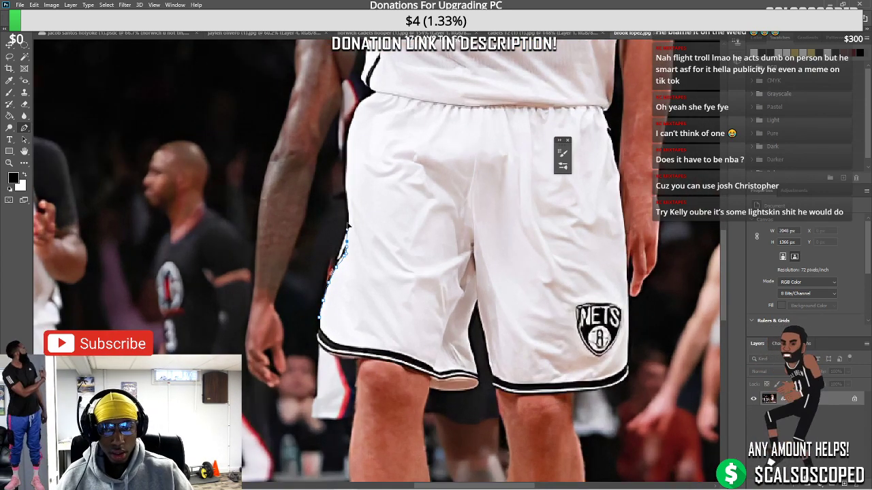
left_click_drag(345, 167, 354, 113)
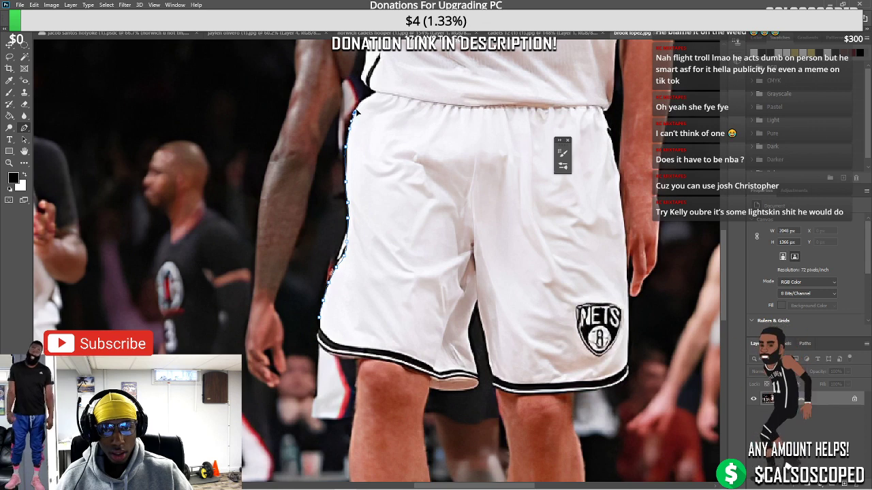
left_click_drag(409, 100, 571, 110)
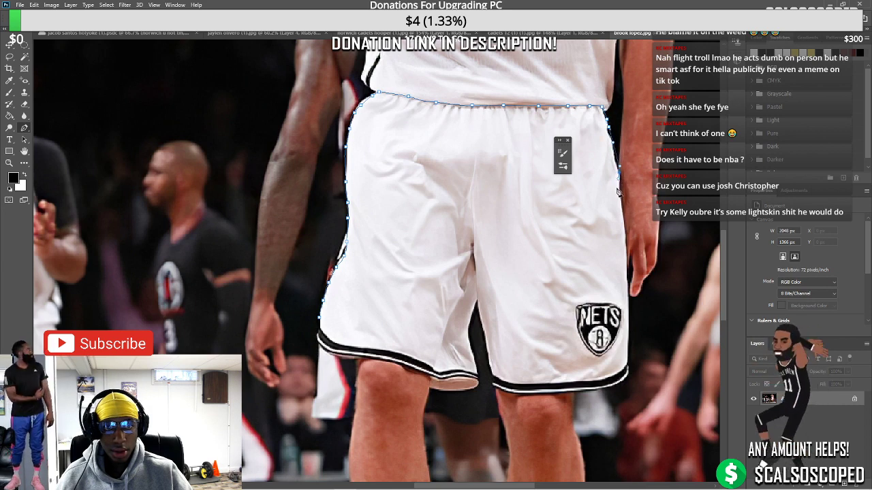
left_click_drag(617, 193, 622, 222)
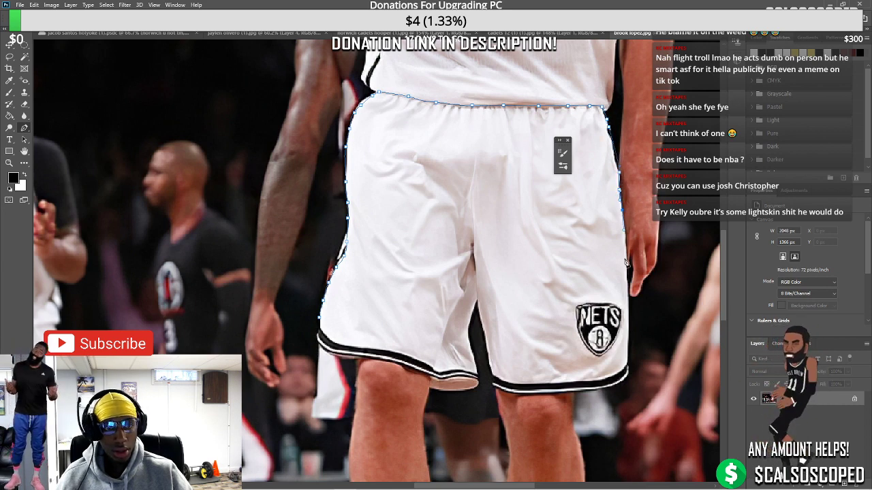
left_click_drag(626, 263, 628, 265)
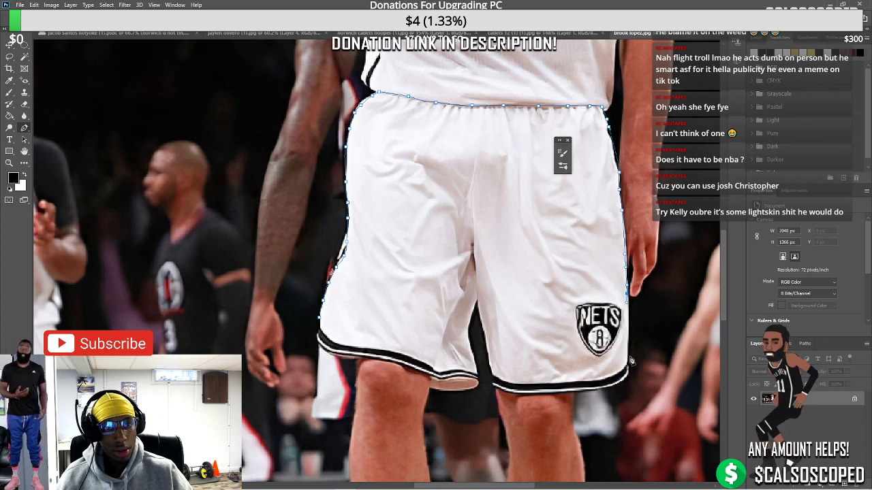
left_click_drag(631, 361, 630, 366)
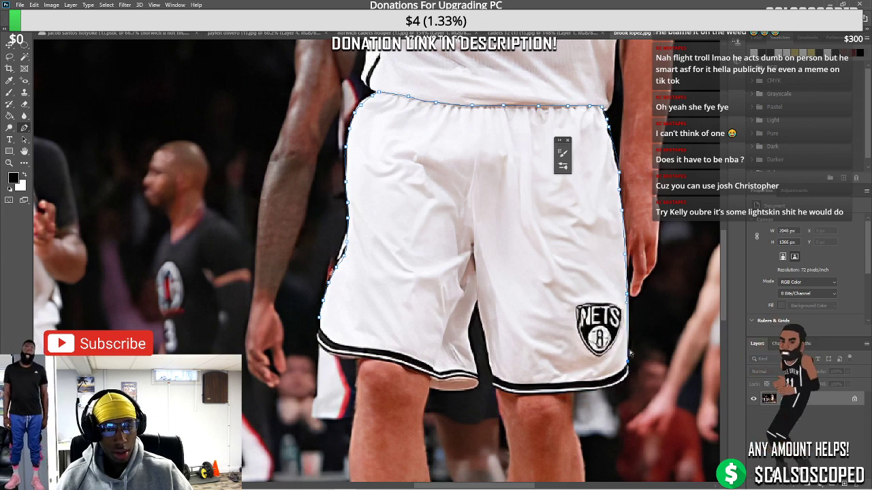
mouse_move(628, 366)
left_mouse_down()
mouse_move(504, 382)
mouse_move(489, 370)
mouse_move(476, 300)
mouse_move(469, 344)
left_mouse_up()
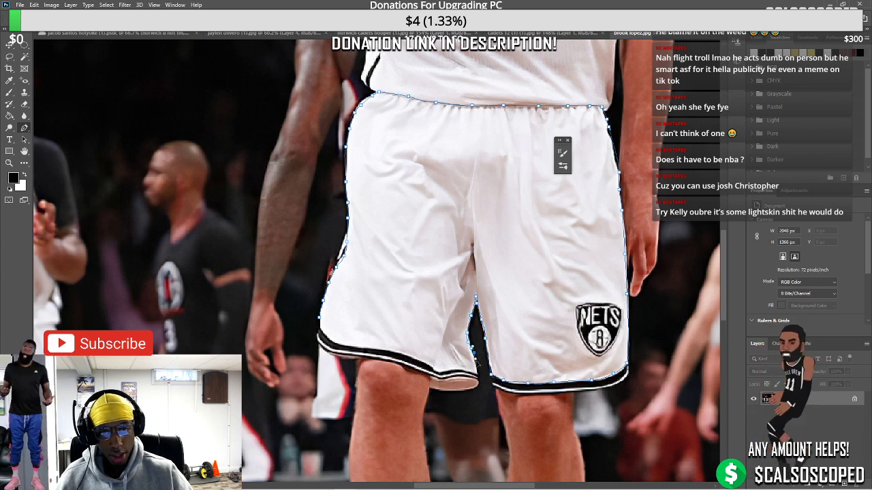
mouse_move(481, 380)
left_mouse_down()
mouse_move(389, 351)
mouse_move(341, 348)
mouse_move(319, 321)
left_mouse_up()
Turn the shorts path into a selection and copy it to a new layer
right_click(390, 293)
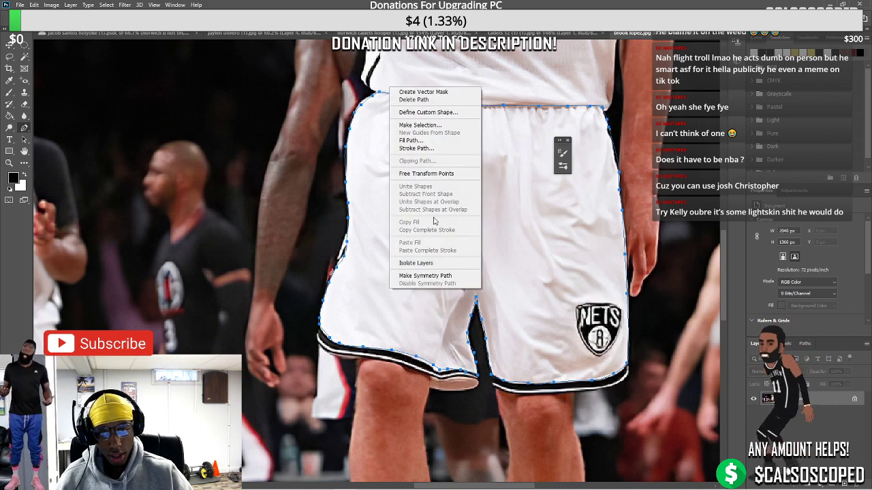
left_click(416, 125)
left_click(483, 128)
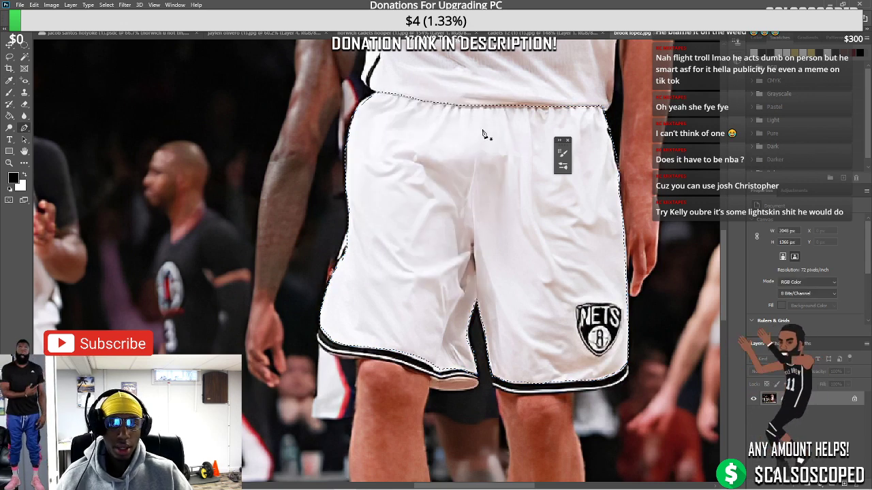
key("ctrl+j")
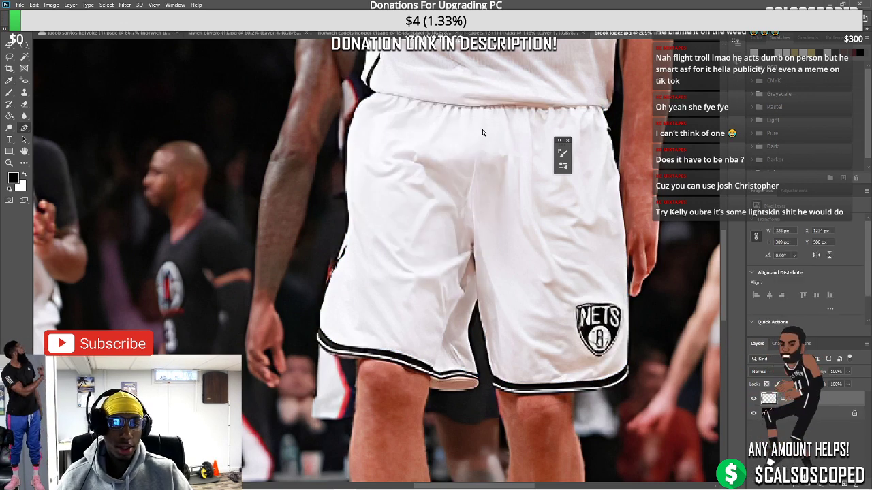
Paste the Nets shorts into the Cadets cutout and move them down onto the player's hips
left_click(75, 32)
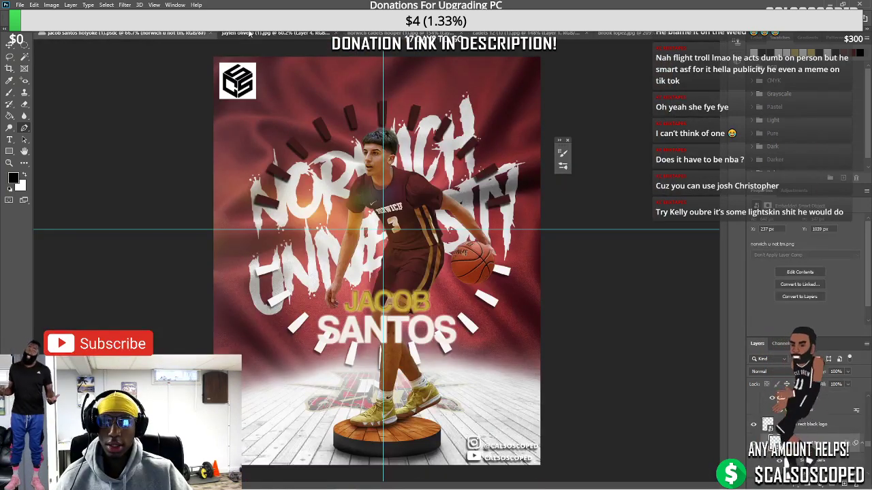
left_click(228, 33)
key("ctrl+v")
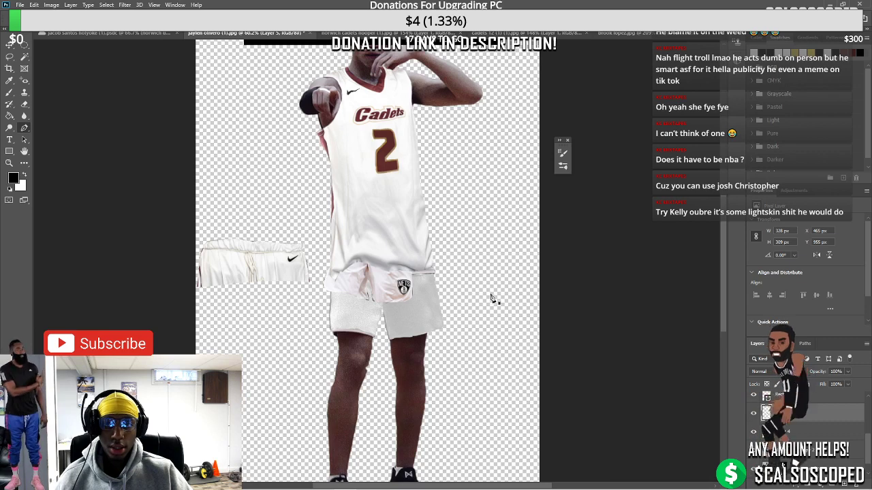
key("ctrl+t")
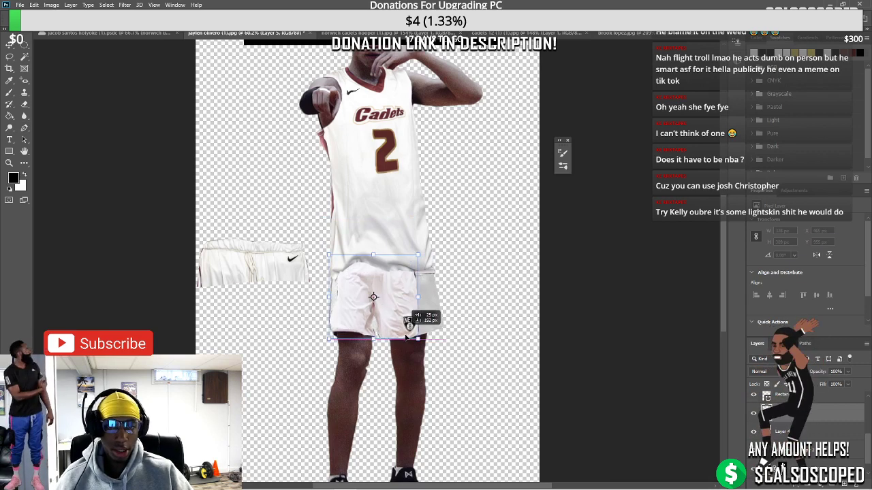
left_click_drag(399, 282, 429, 289)
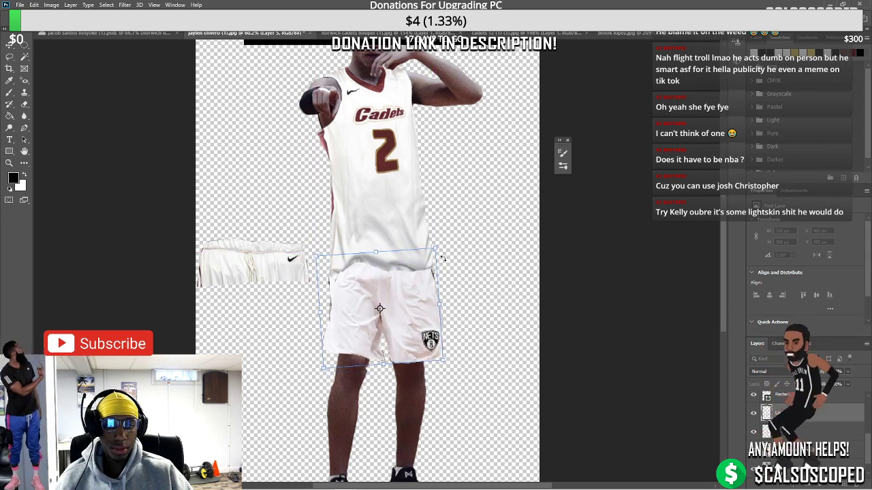
scroll(429, 288, "up", 2)
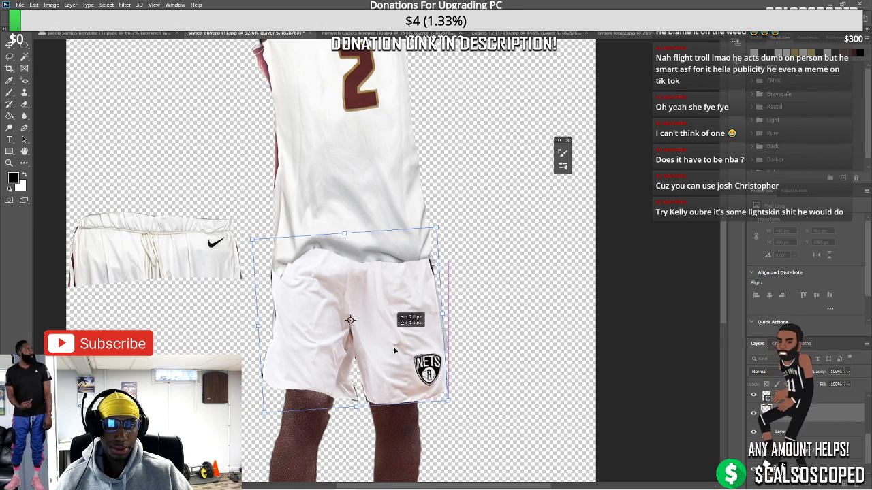
left_click_drag(393, 346, 391, 294)
Warp the shorts' waistband, hem and sides to curve around the player's waist and legs
right_click(393, 293)
left_click(428, 336)
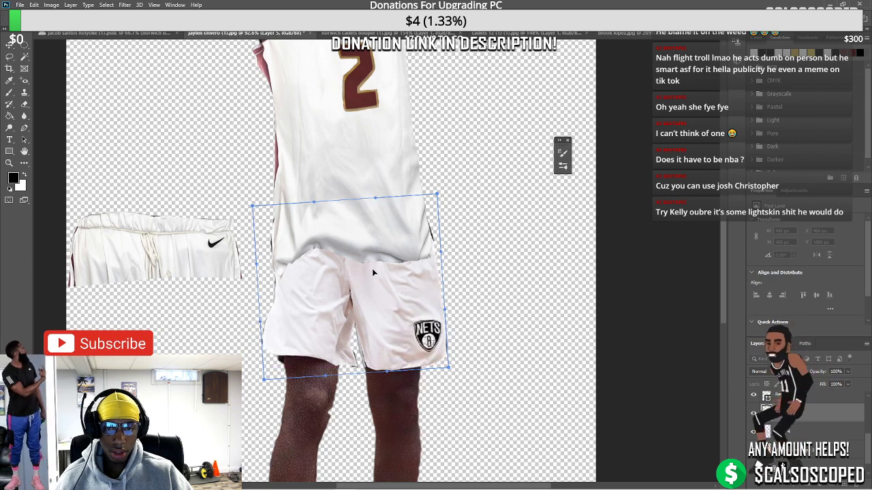
left_click_drag(356, 245, 286, 248)
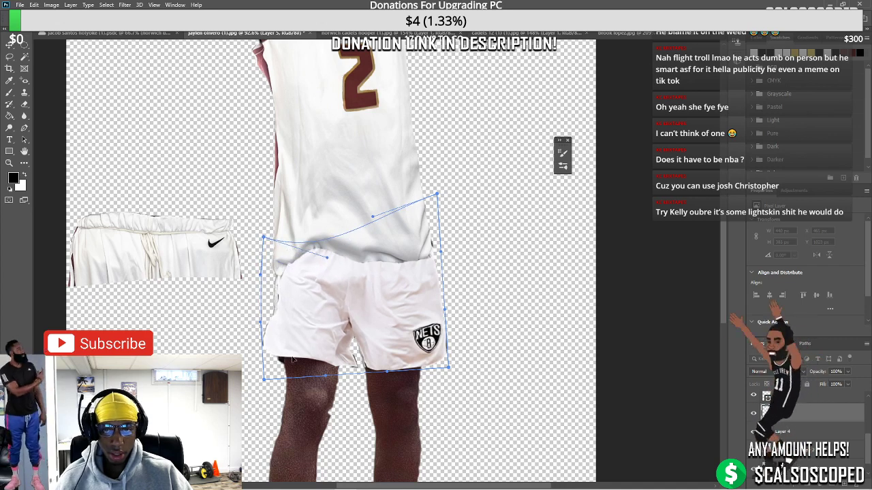
left_click_drag(265, 384, 305, 385)
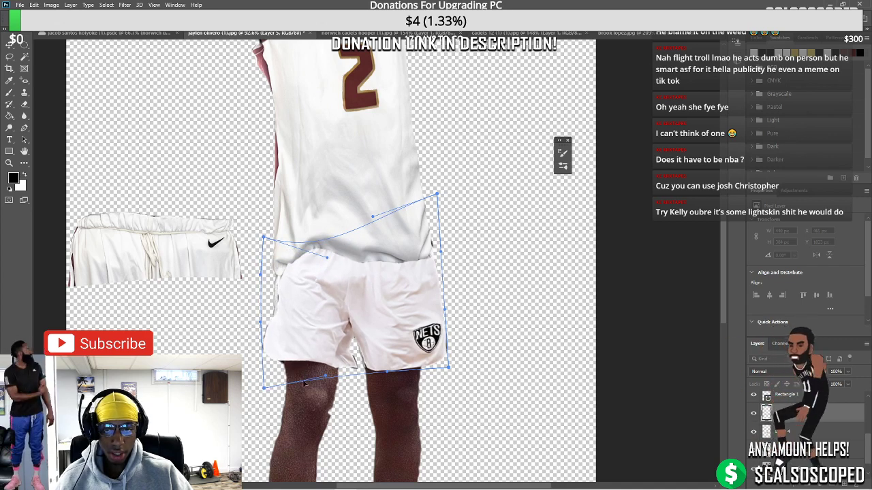
left_click_drag(365, 373, 359, 373)
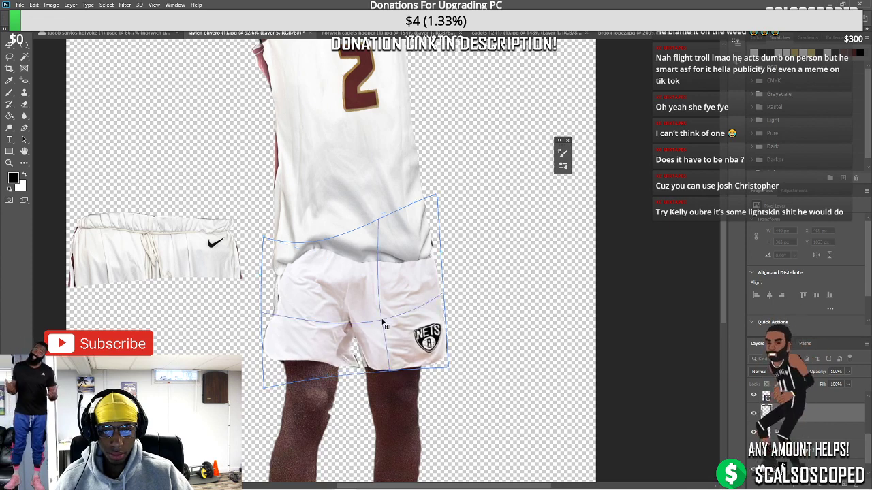
scroll(364, 373, "down", 3)
scroll(384, 307, "up", 3)
scroll(385, 308, "up", 1)
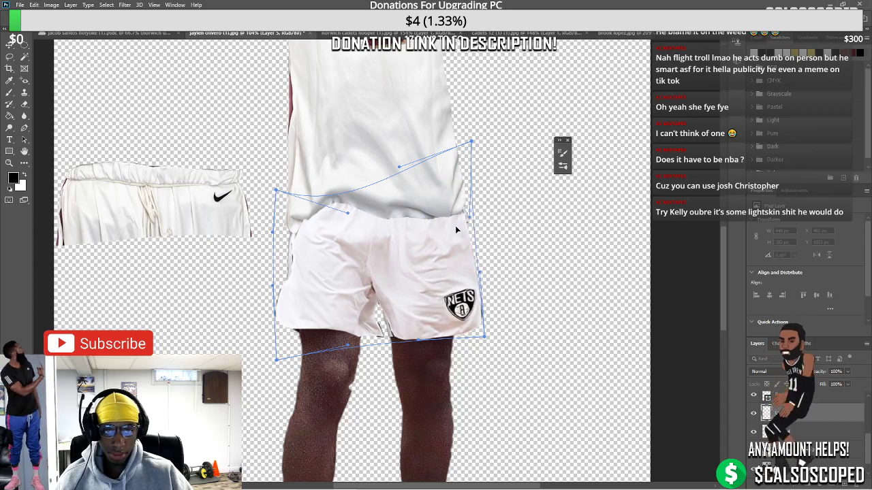
left_click_drag(299, 233, 303, 230)
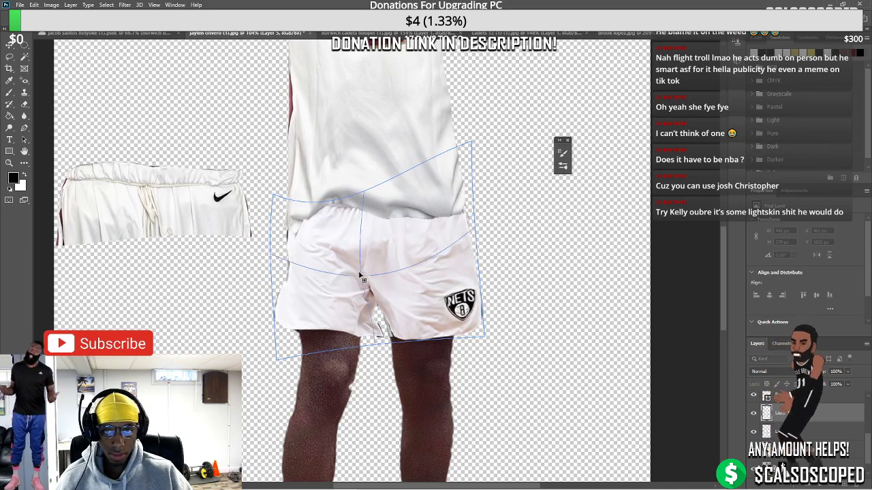
left_click(366, 266)
left_click_drag(365, 267, 378, 262)
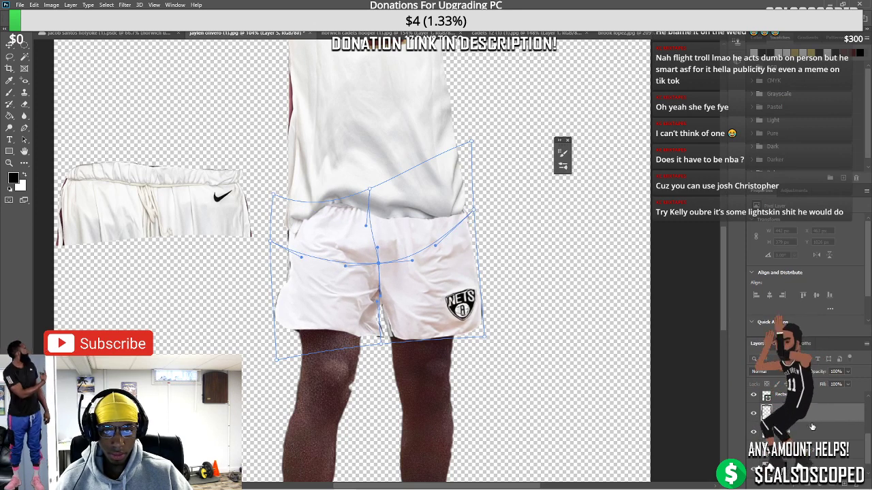
key("Return")
key("ctrl+minus")
key("ctrl+minus")
key("ctrl+minus")
key("ctrl+minus")
key("ctrl+plus")
key("ctrl+plus")
key("ctrl+plus")
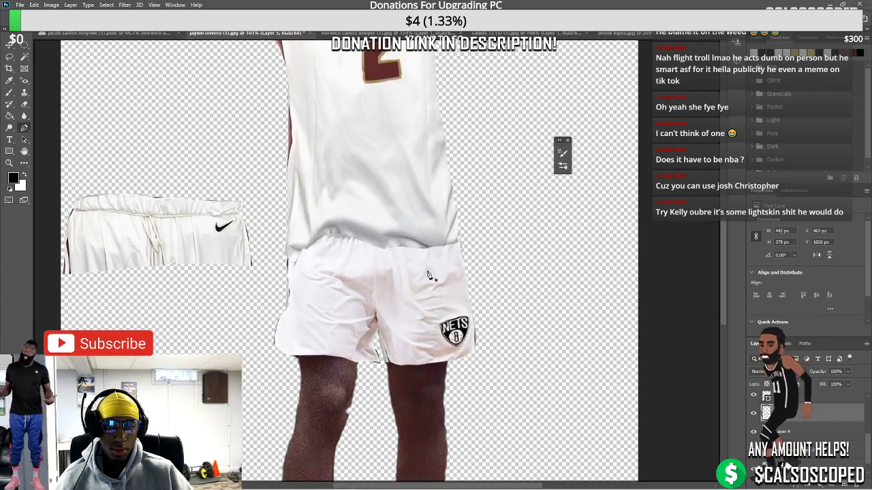
left_click(423, 273)
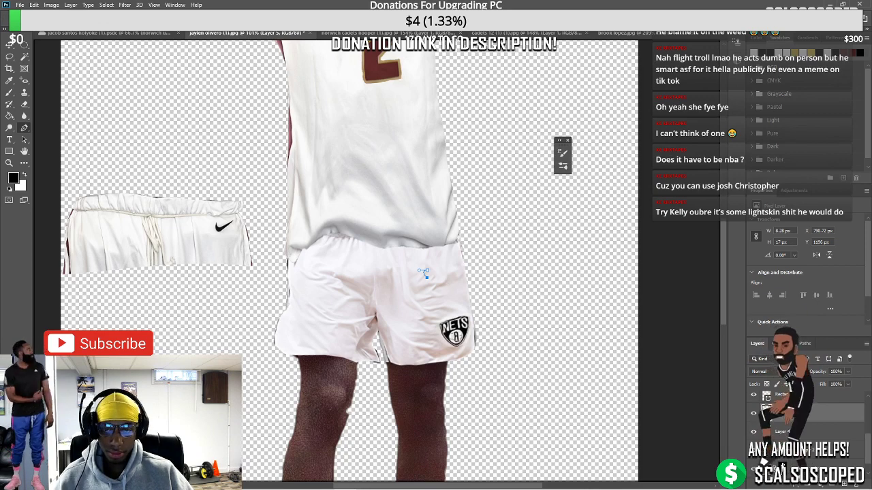
scroll(436, 324, "down", 2)
scroll(436, 324, "up", 3)
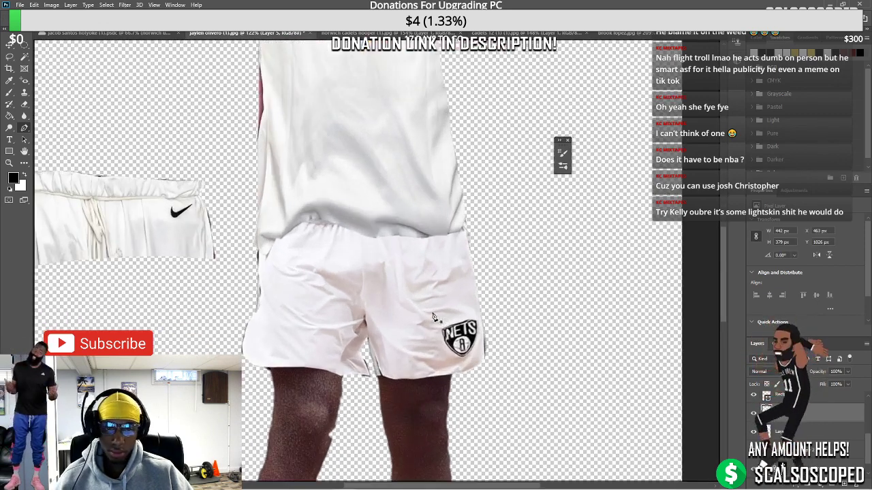
left_click(9, 45)
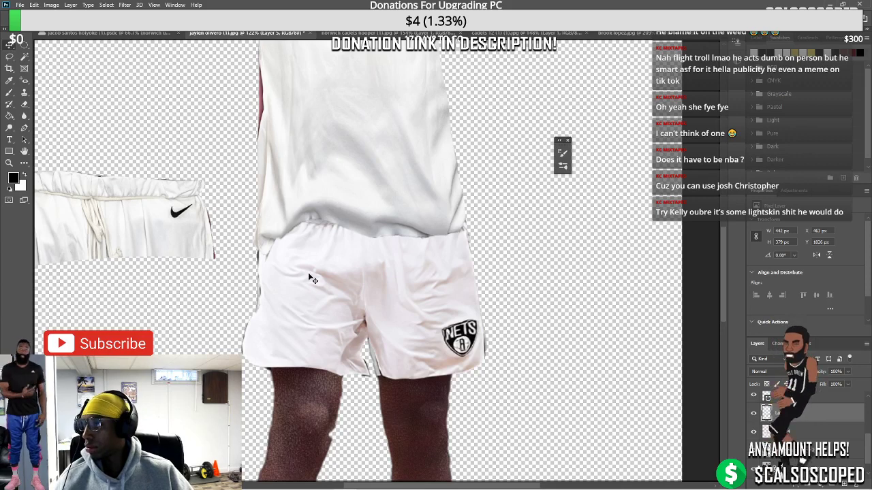
left_click_drag(308, 273, 293, 272)
key("ctrl+z")
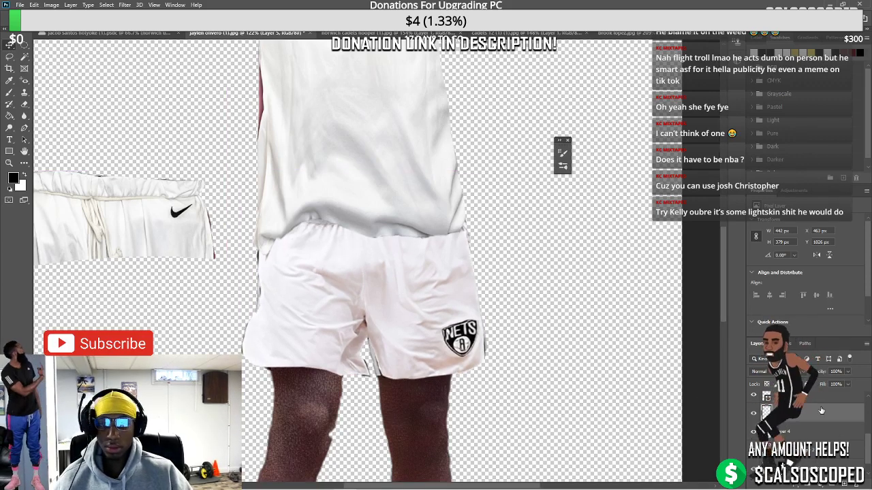
Add a Hue/Saturation adjustment layer with Saturation at -100 over the shorts
left_click(830, 481)
left_click(844, 382)
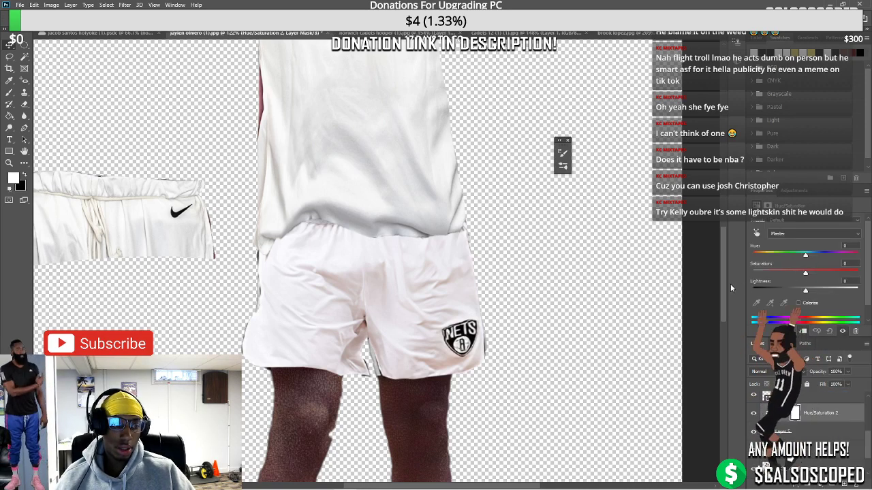
left_click_drag(806, 273, 751, 283)
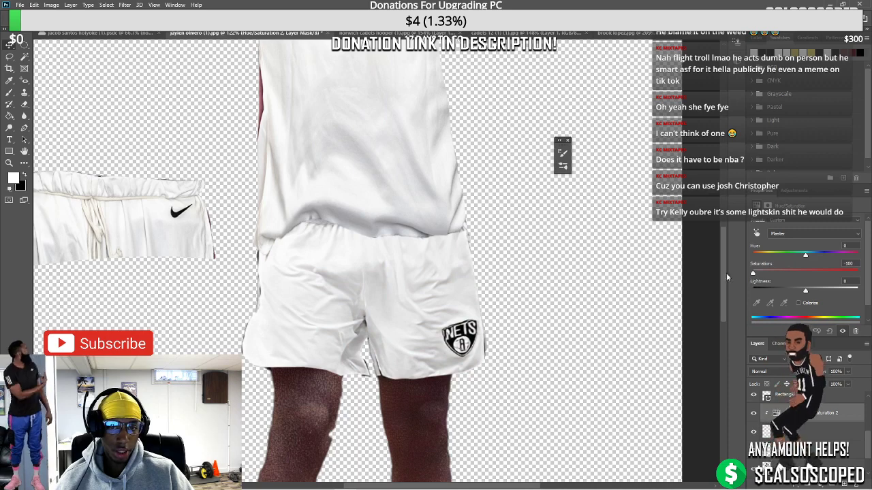
key("ctrl+0")
scroll(391, 300, "up", 5)
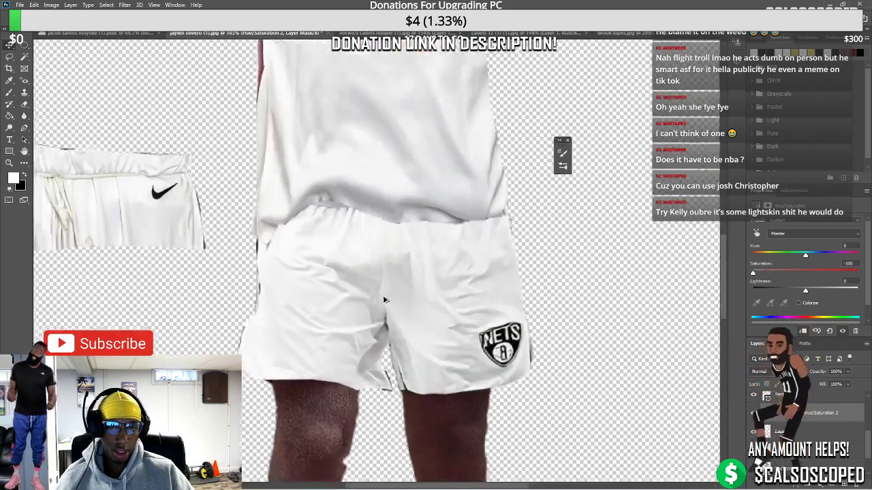
Dismiss the transform error and make the Nets shorts layer active
key("ctrl+t")
left_click(425, 185)
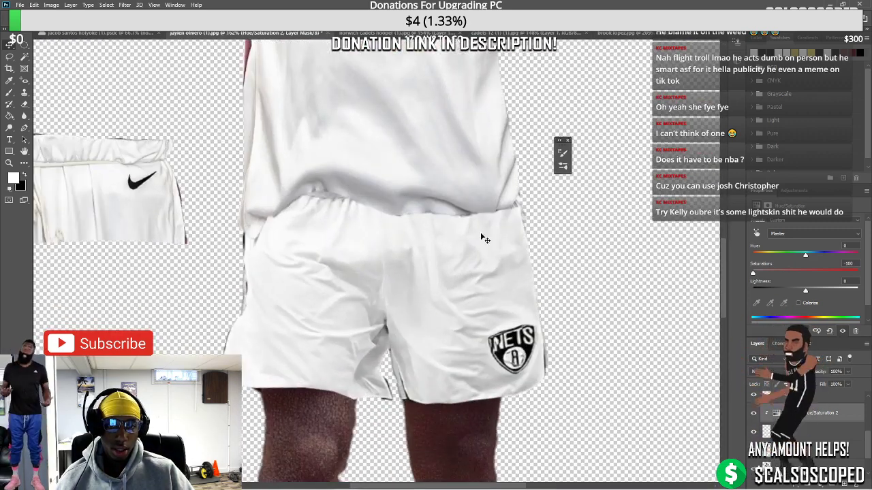
left_click(767, 431)
Distort the shorts, pulling the top-left corner outward and the top-right corner inward and down
key("ctrl+t")
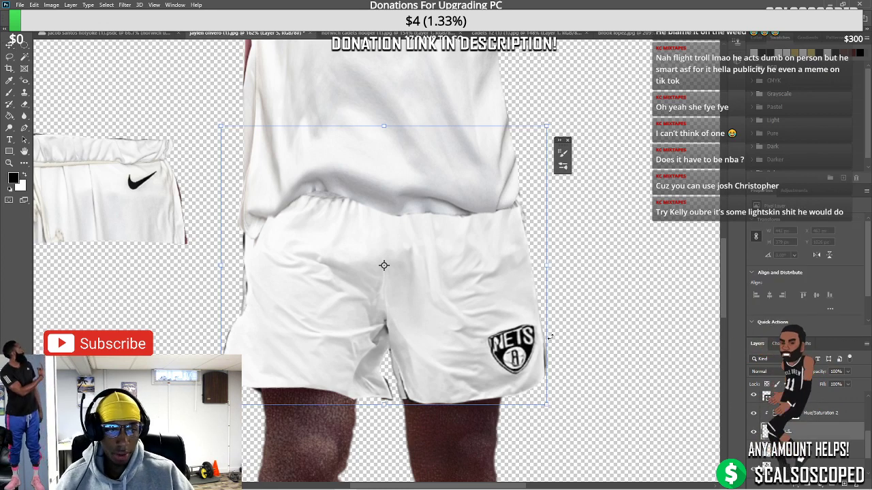
right_click(528, 274)
left_click(569, 361)
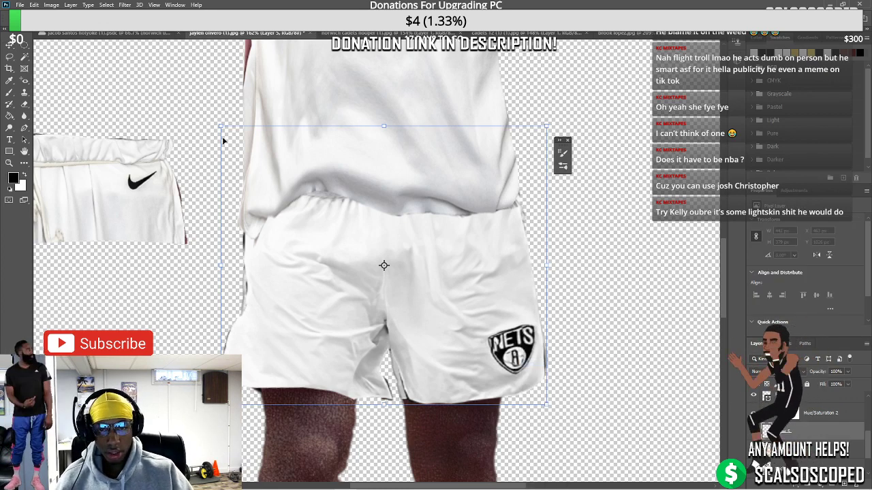
left_click_drag(220, 126, 203, 132)
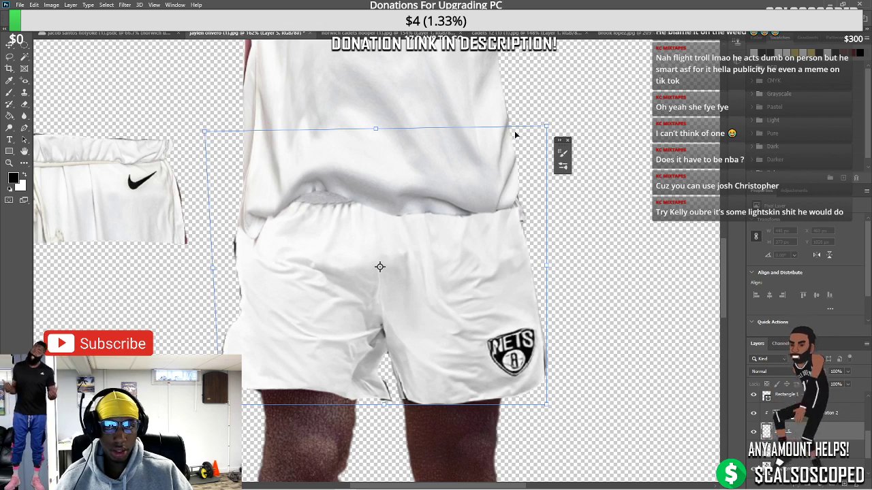
left_click_drag(546, 126, 535, 136)
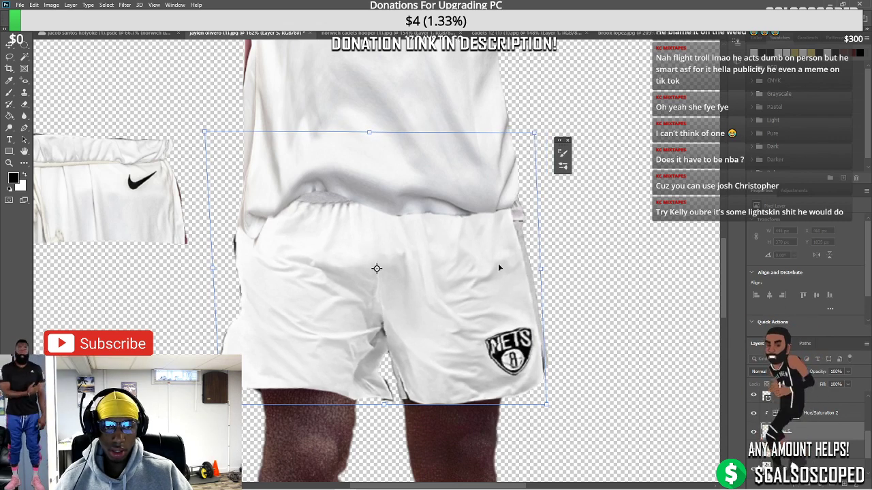
left_click_drag(502, 273, 505, 276)
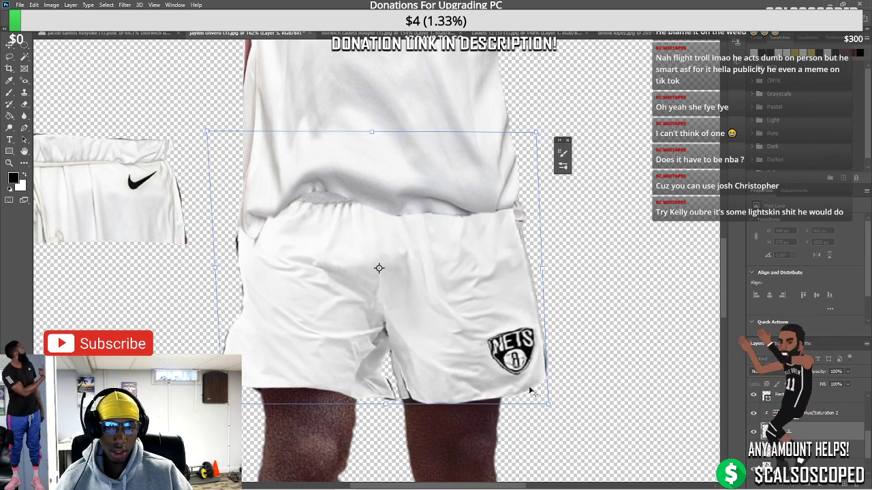
key("Return")
key("ctrl+0")
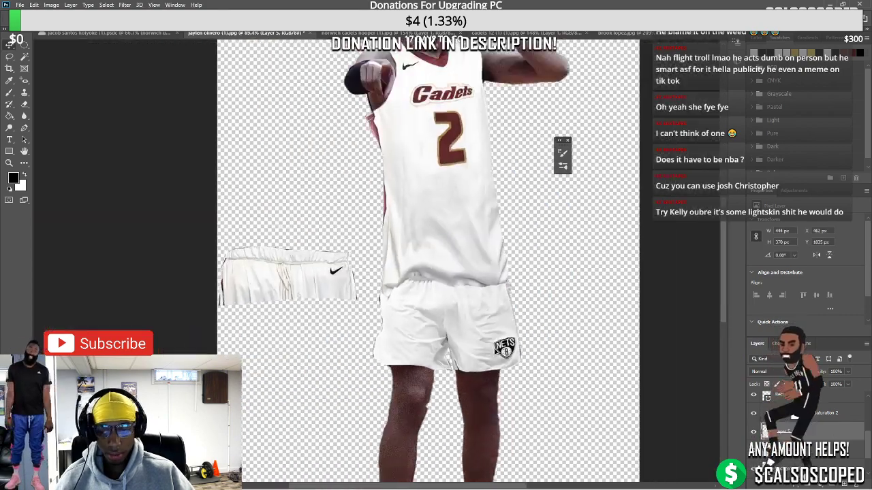
scroll(393, 294, "up", 5)
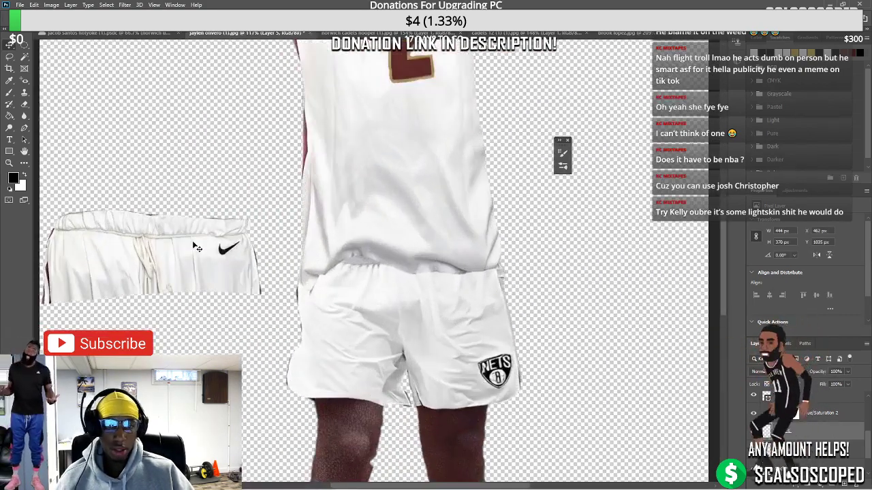
Enlarge the Nike shorts piece over the Nets shorts and lasso its waistband strip
left_click_drag(205, 265, 224, 300)
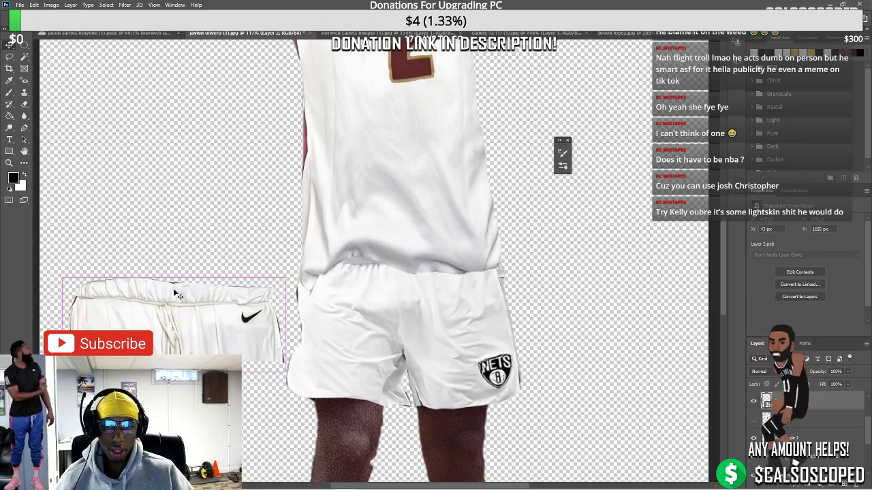
key("ctrl+t")
left_click_drag(323, 209, 442, 177)
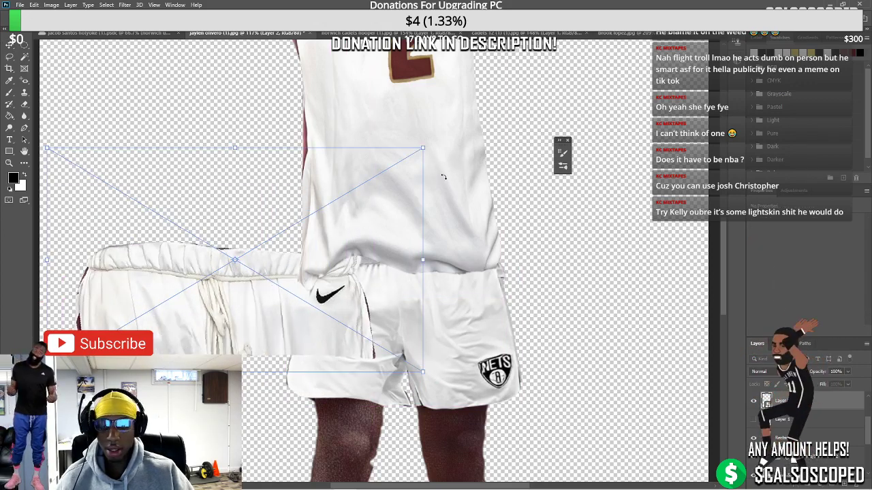
left_click_drag(381, 204, 394, 293)
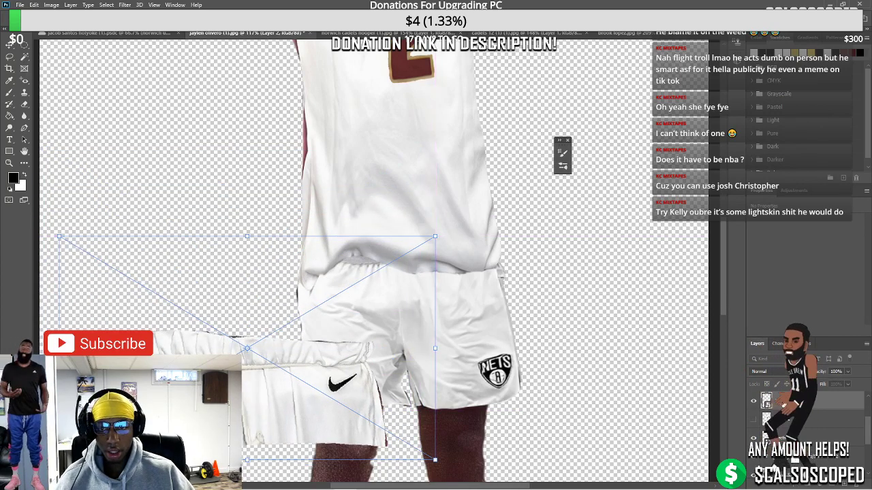
key("Return")
scroll(382, 272, "up", 2)
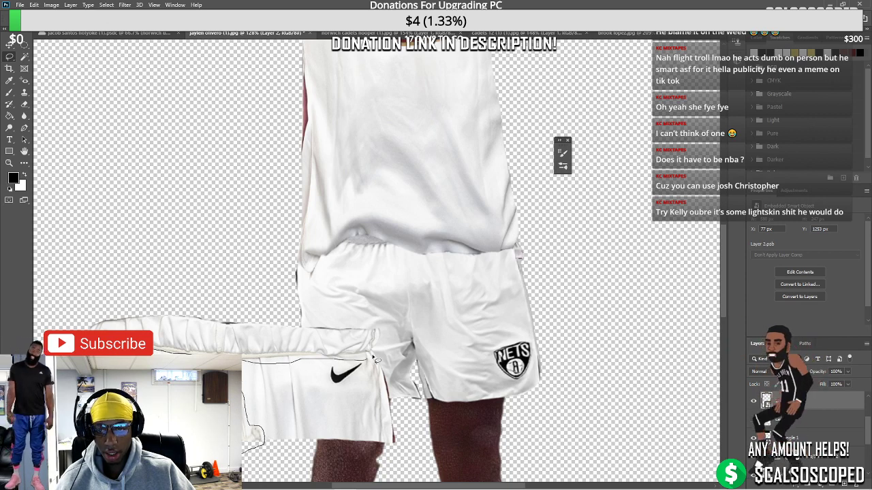
left_click_drag(294, 310, 58, 286)
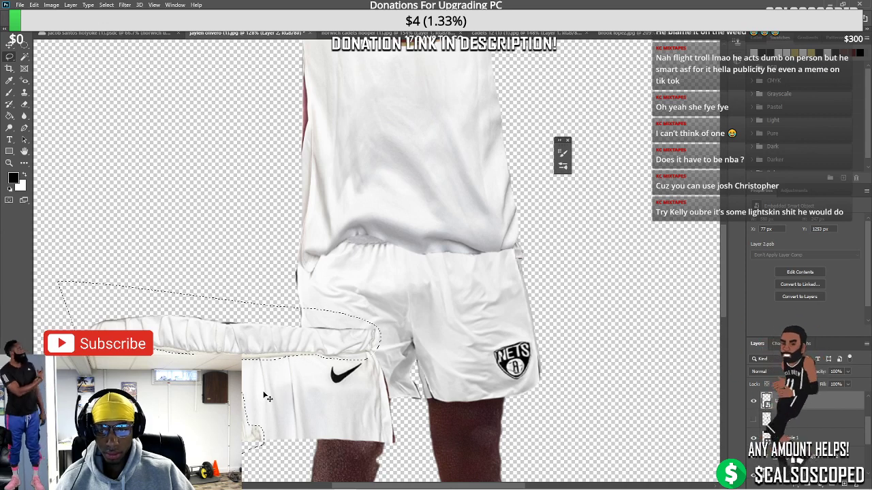
Copy the lassoed waistband to its own layer, place it atop the shorts, and narrow it
key("ctrl+j")
left_click_drag(266, 344, 464, 270)
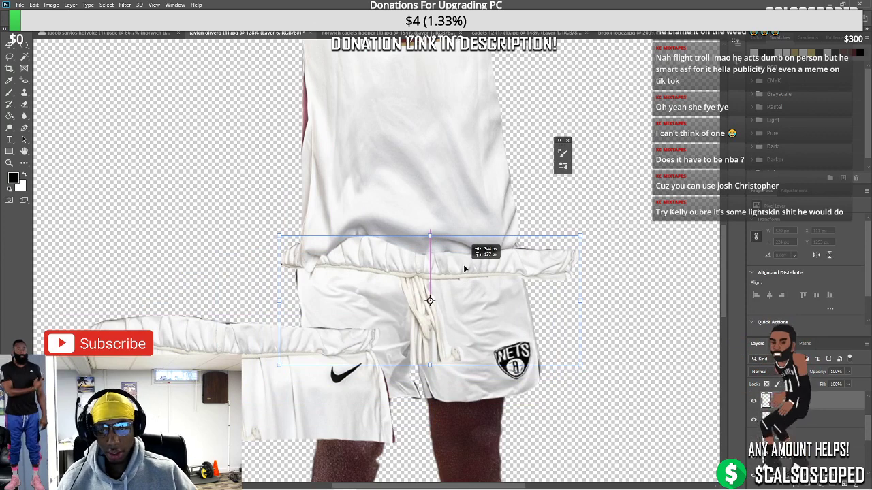
left_click(10, 43)
left_click_drag(204, 337, 149, 420)
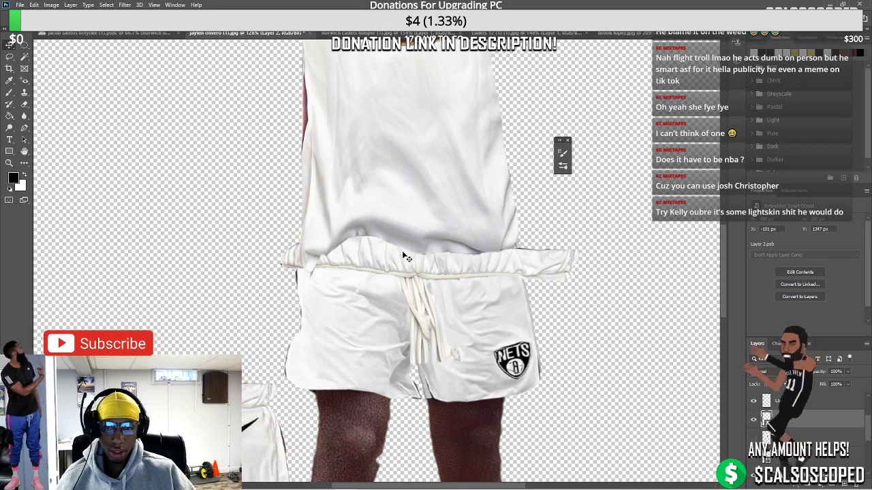
left_click(409, 279)
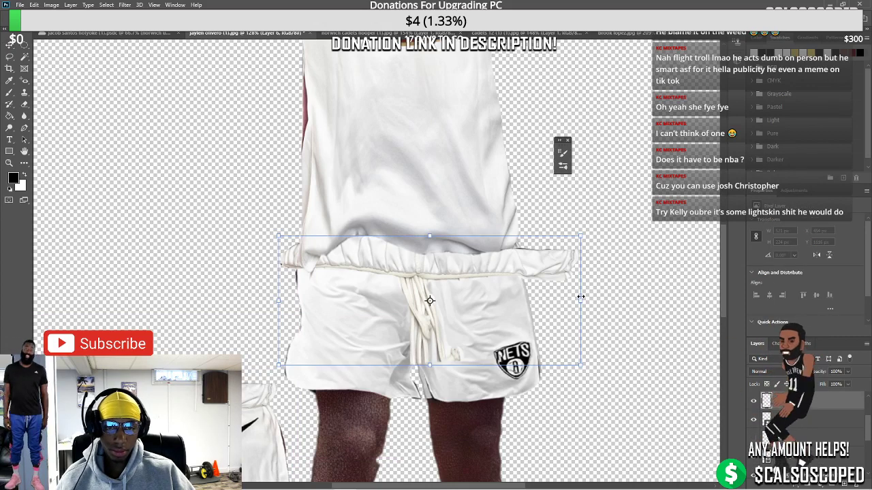
left_click_drag(581, 297, 486, 287)
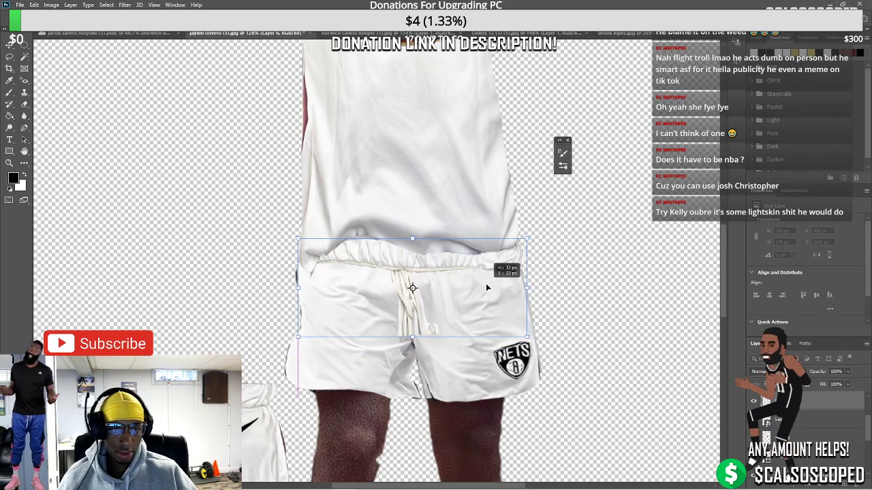
scroll(461, 248, "up", 3)
Warp the waistband's top and right edges to follow the waist, then add a layer mask
right_click(451, 273)
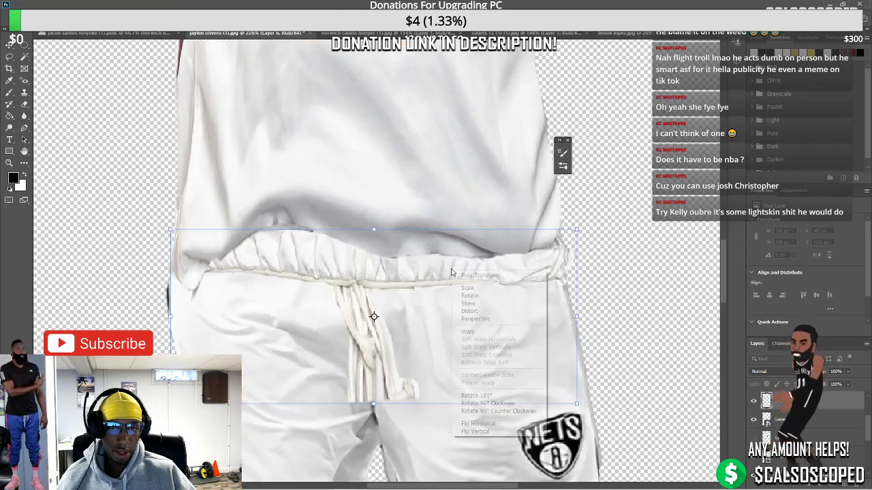
left_click(467, 332)
left_click_drag(303, 241, 289, 230)
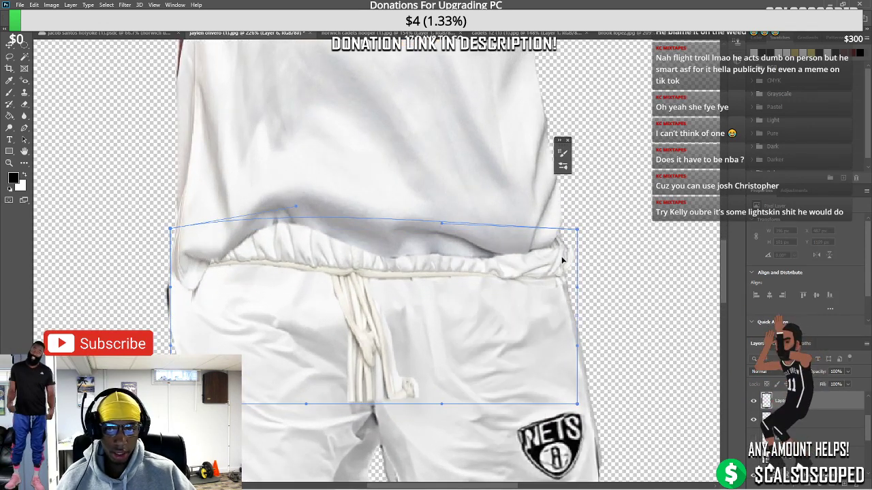
left_click_drag(577, 229, 565, 225)
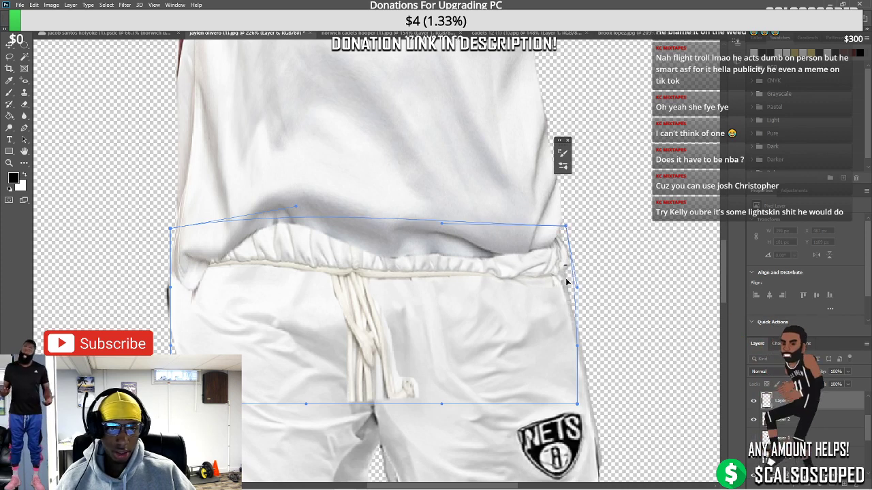
key("Return")
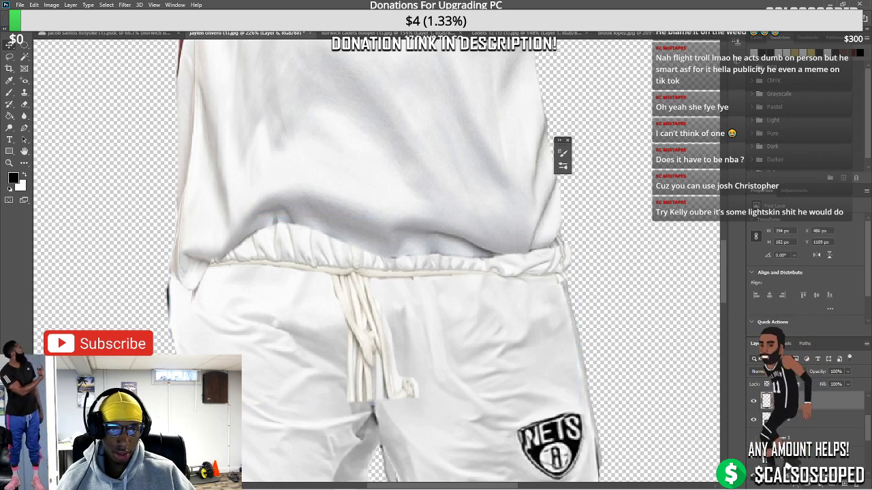
left_click(792, 481)
key("b")
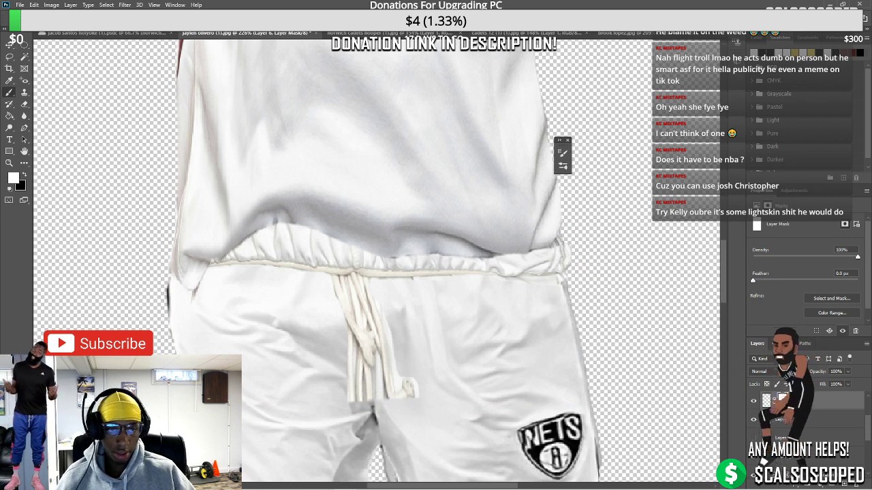
Set black as the brush colour and fit the whole player image in view
key("x")
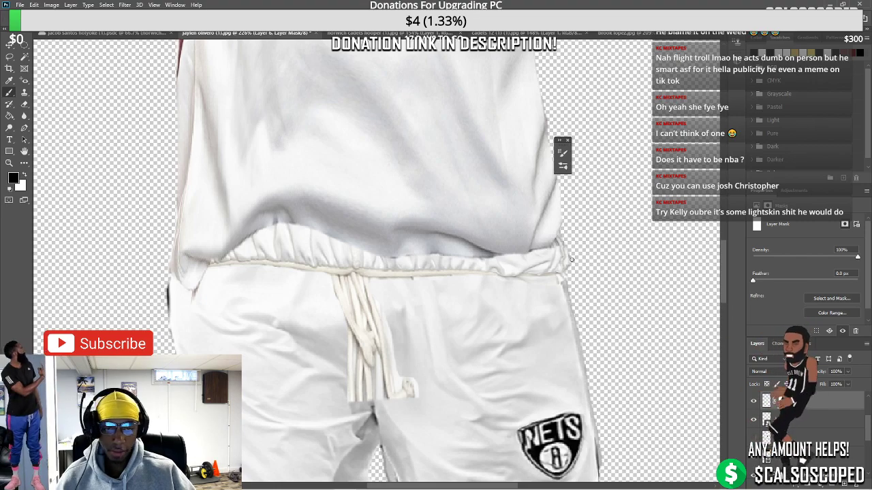
key("ctrl+0")
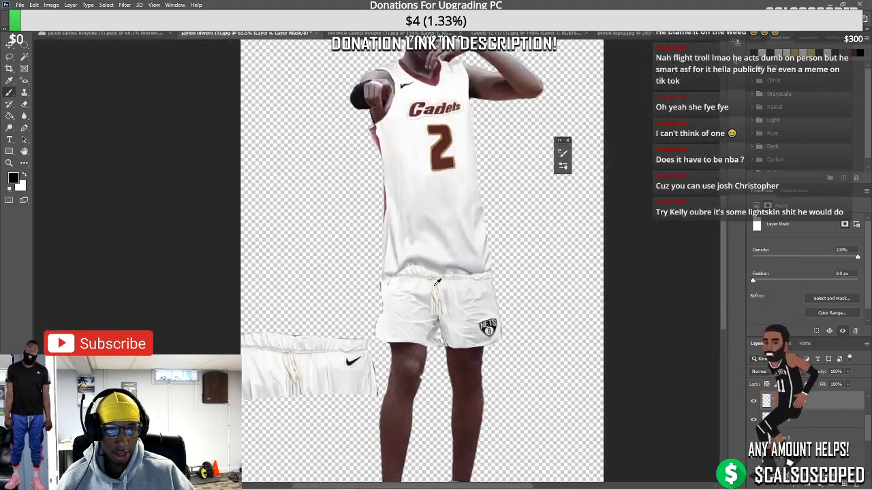
scroll(437, 281, "up", 5)
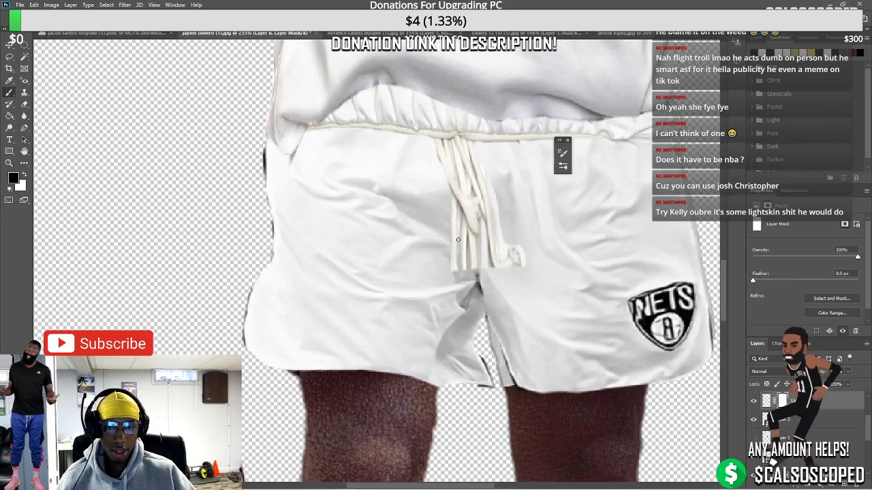
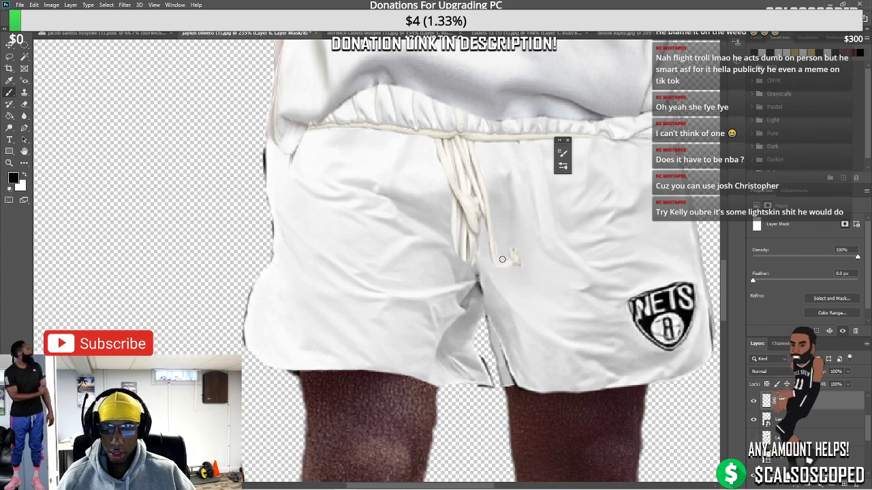
Nudge the shorts layer sideways into place with the Move tool
scroll(523, 265, "down", 4)
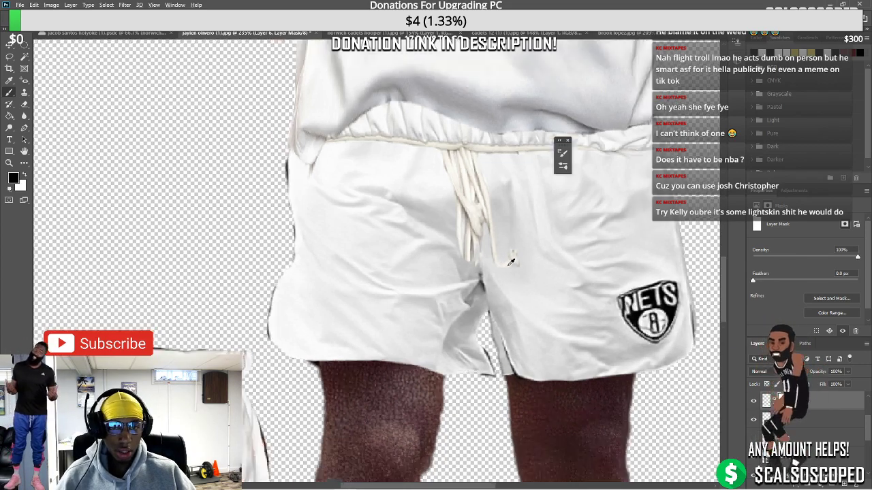
scroll(507, 254, "up", 5)
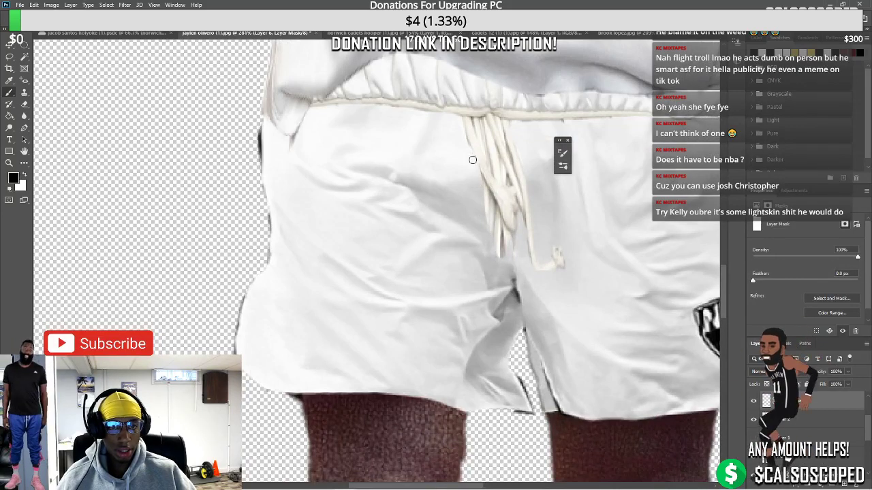
scroll(453, 143, "down", 6)
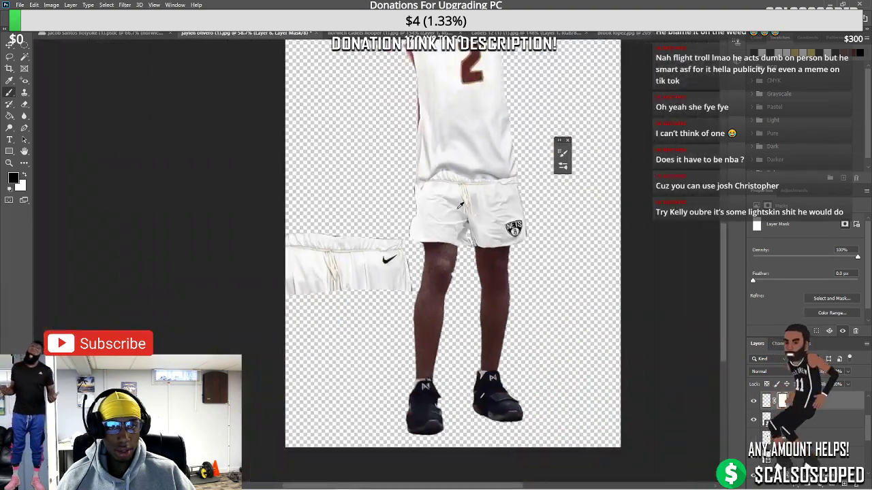
scroll(414, 292, "up", 2)
scroll(412, 282, "up", 3)
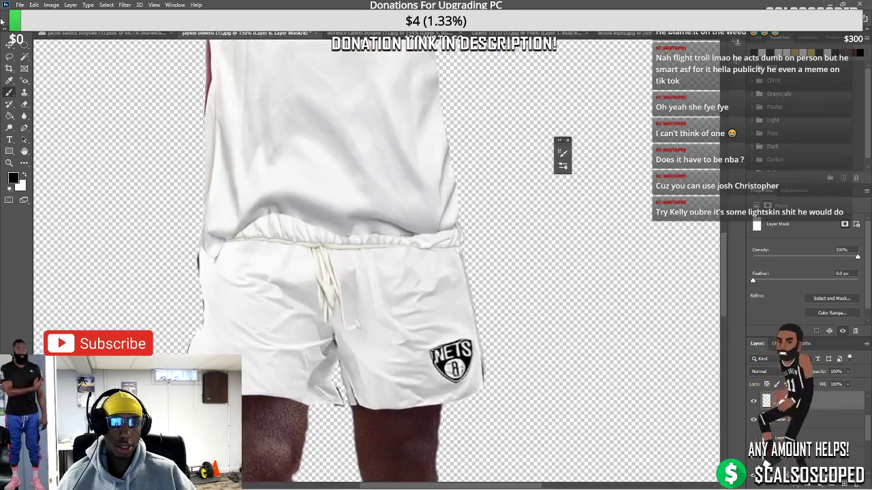
scroll(429, 211, "up", 1)
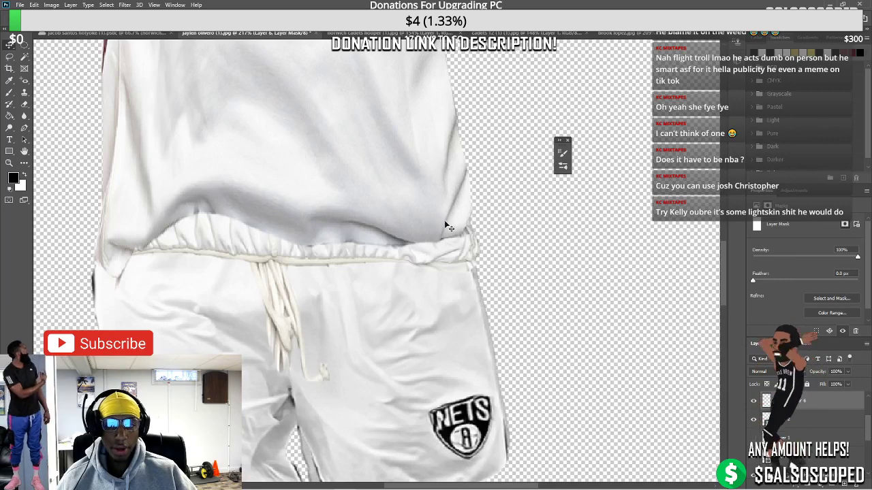
left_click_drag(446, 225, 512, 254)
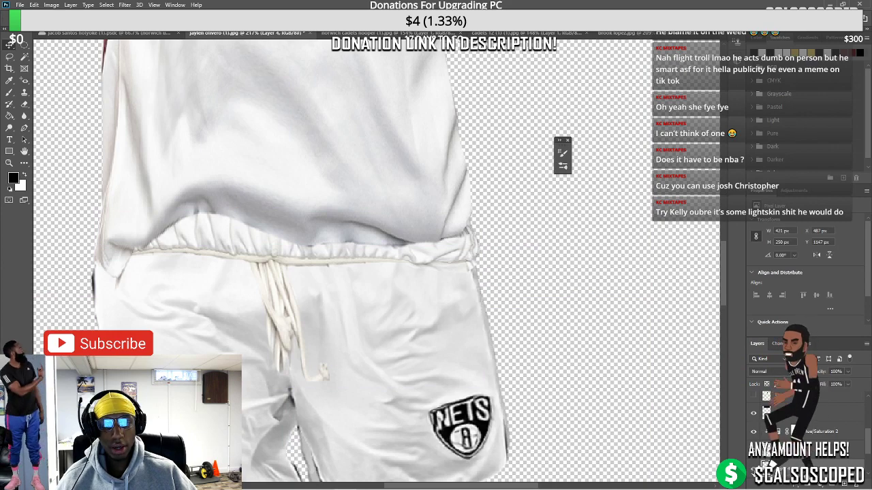
Undo the stray grey patch move and target the layer's mask for editing
scroll(502, 250, "up", 3)
left_click_drag(480, 288, 536, 291)
key("ctrl+z")
scroll(470, 286, "down", 5)
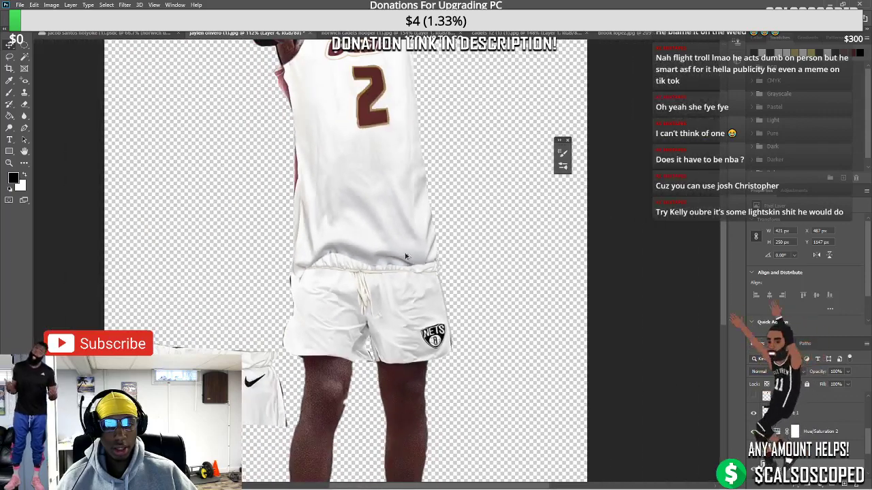
scroll(299, 358, "up", 2)
scroll(304, 354, "up", 2)
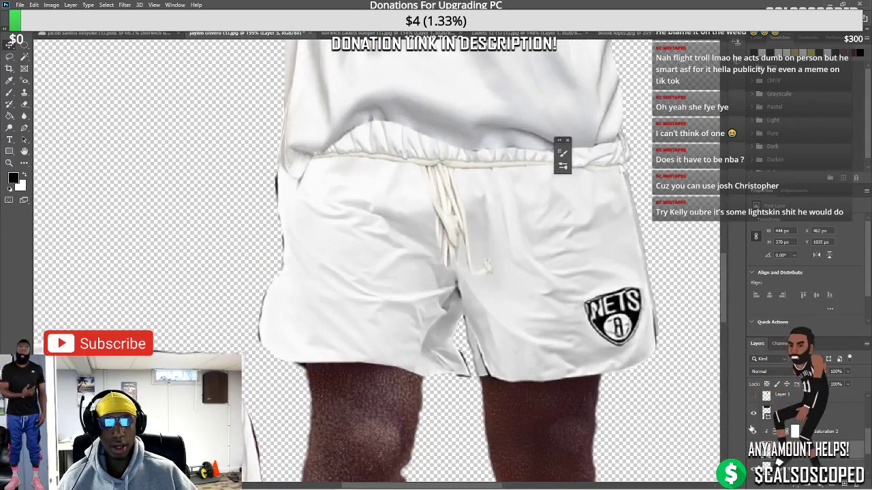
key("ctrl+backslash")
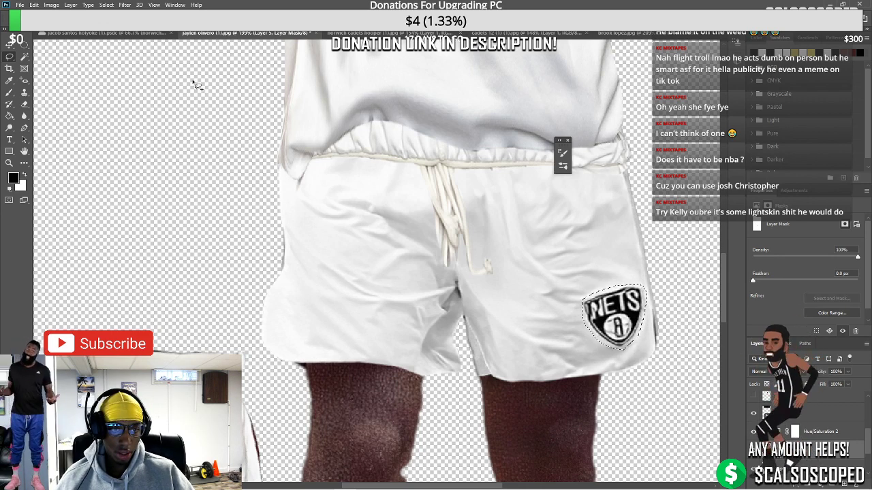
Apply two Content-Aware Fill passes over the Nets logo selection
left_click(34, 4)
left_click(106, 149)
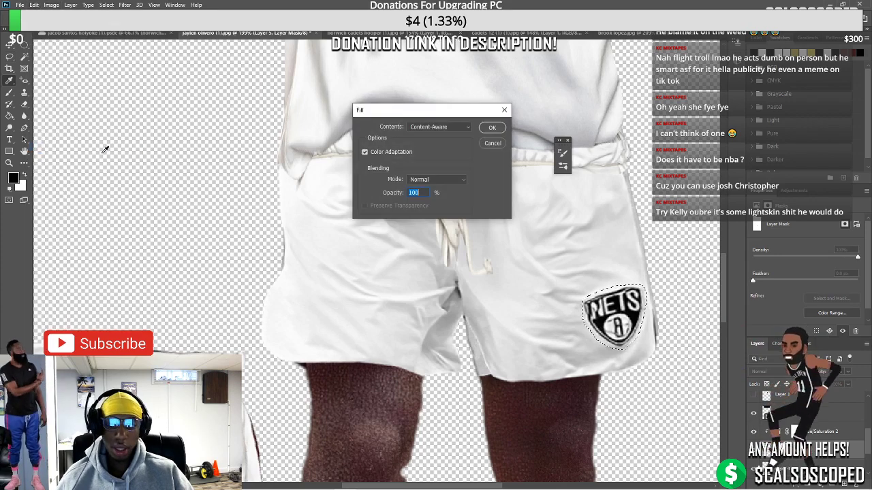
left_click(491, 128)
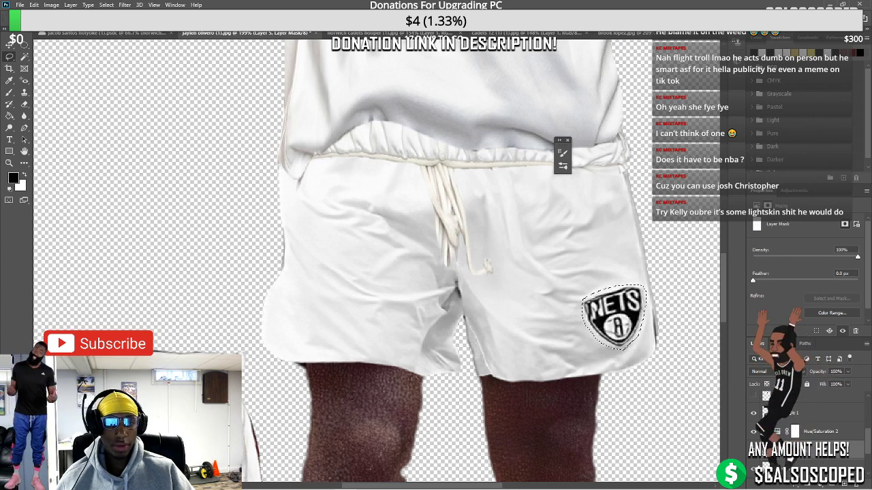
left_click(34, 5)
left_click(106, 149)
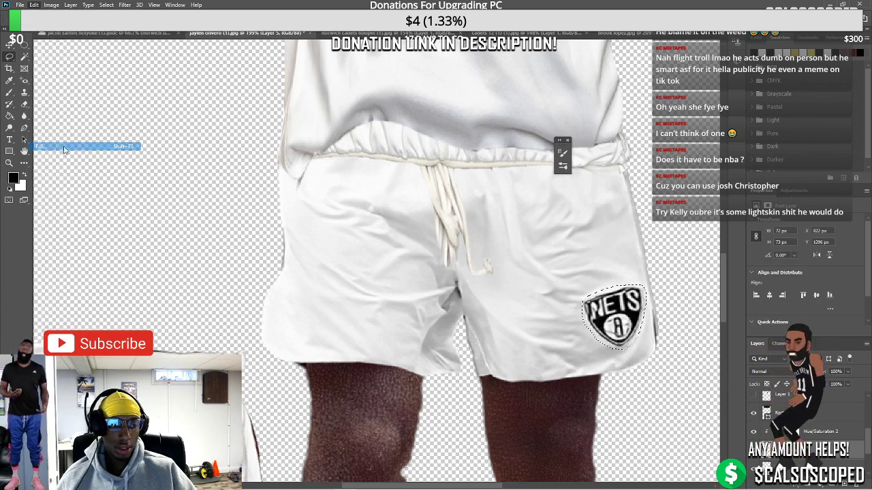
left_click(488, 128)
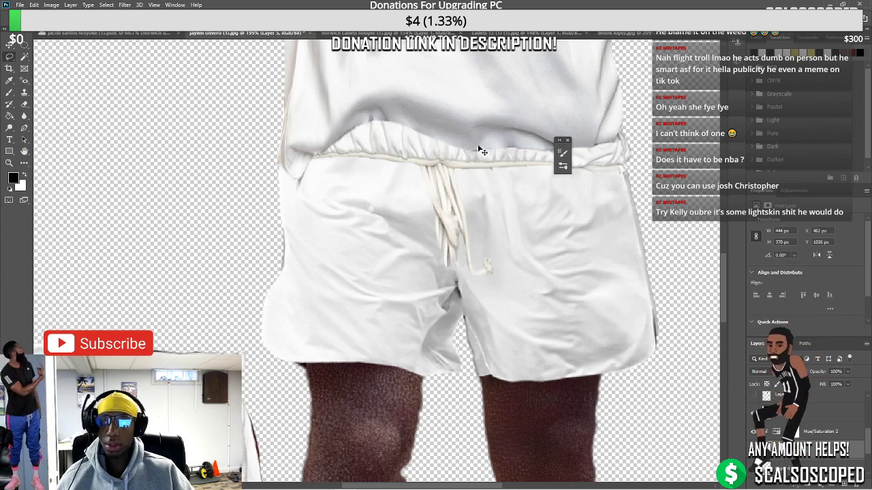
scroll(479, 149, "down", 5)
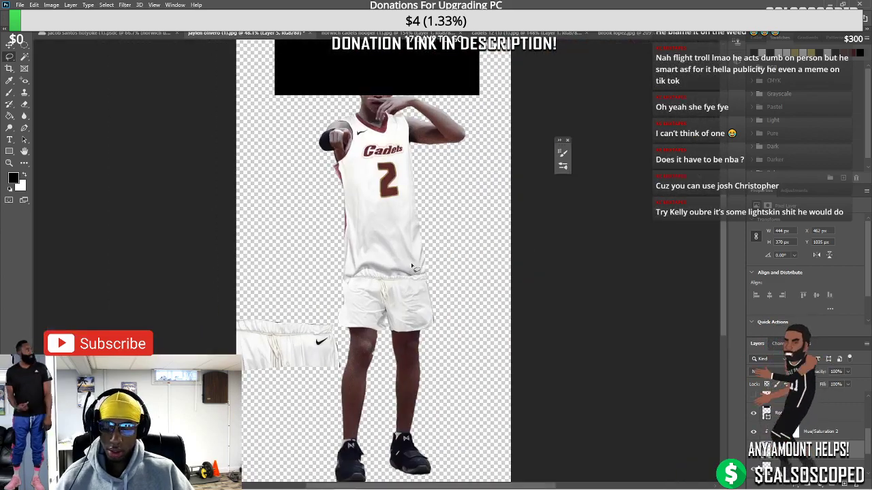
Test-shift the shorts, then undo the accidental move
scroll(436, 266, "up", 3)
scroll(440, 252, "down", 3)
scroll(435, 303, "up", 1)
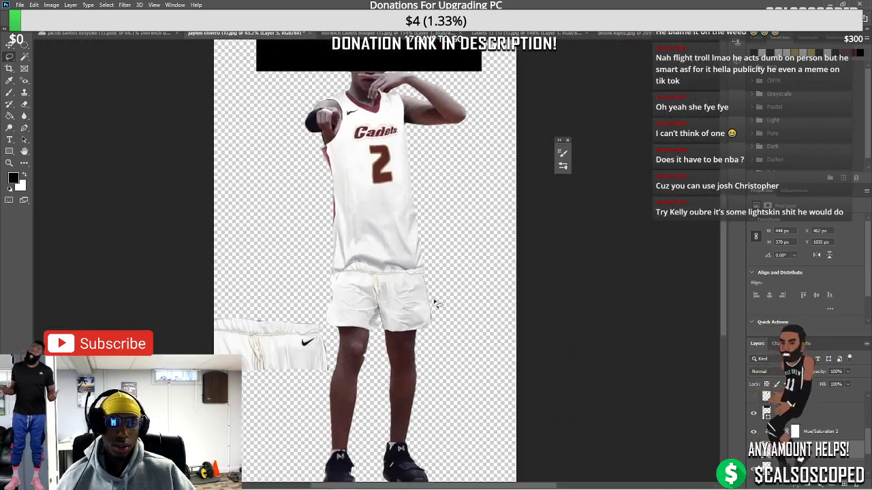
scroll(435, 303, "up", 4)
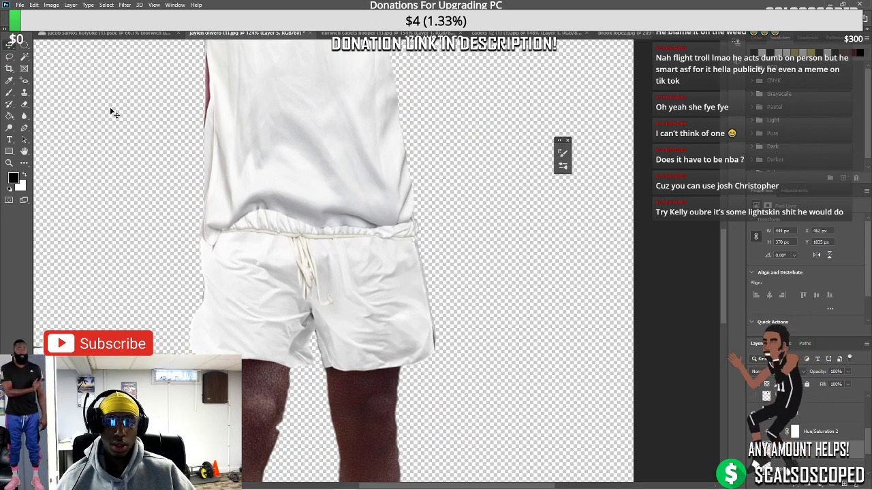
left_click_drag(446, 307, 496, 289)
key("ctrl+z")
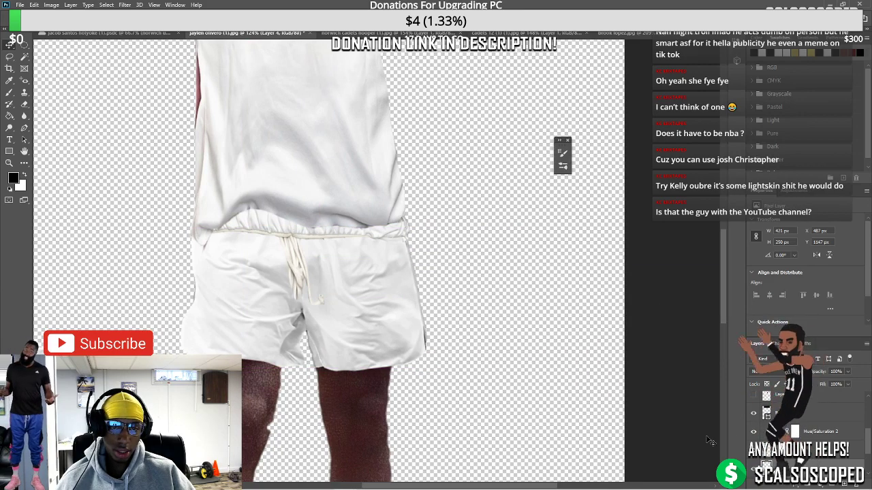
scroll(427, 347, "up", 4)
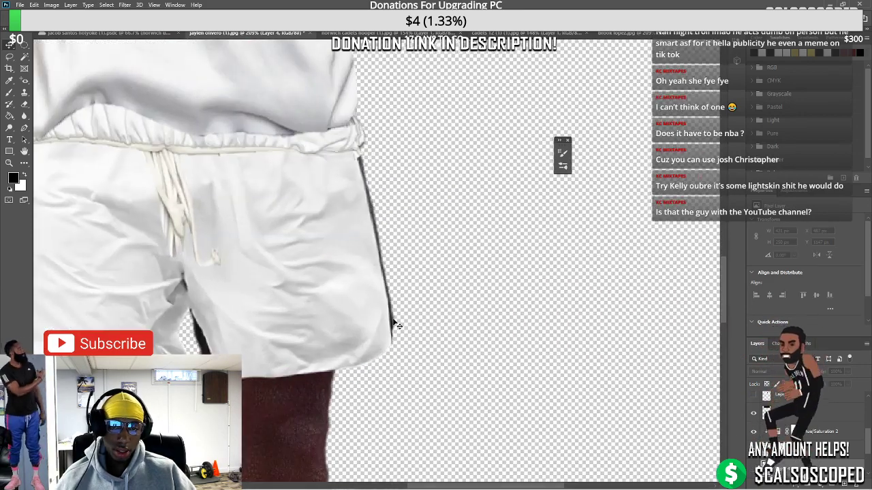
Warp Layer 5's shorts upward so the waistband sits under the jersey hem
left_click(263, 307)
key("ctrl+t")
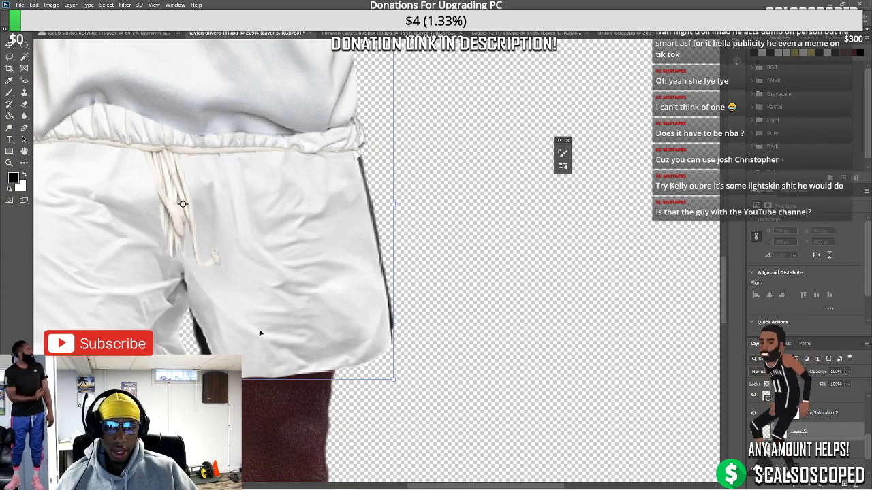
right_click(249, 329)
left_click(266, 222)
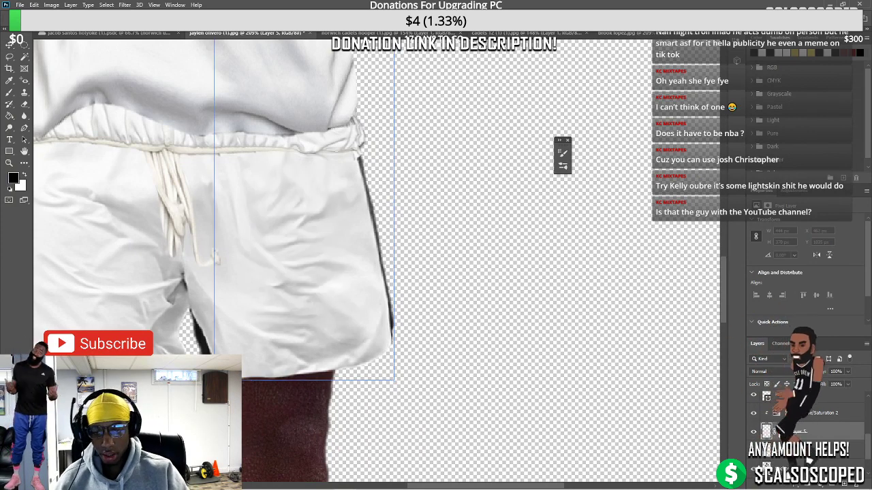
left_click_drag(212, 258, 205, 218)
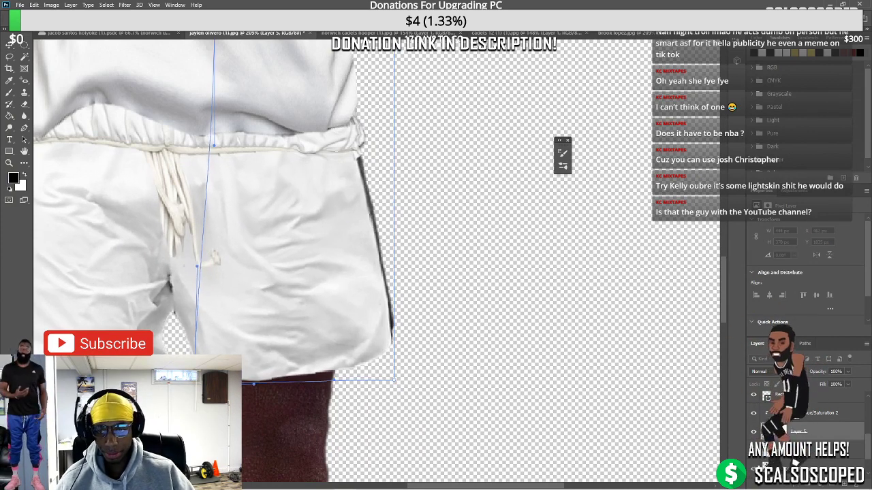
scroll(172, 341, "down", 3)
scroll(172, 340, "down", 2)
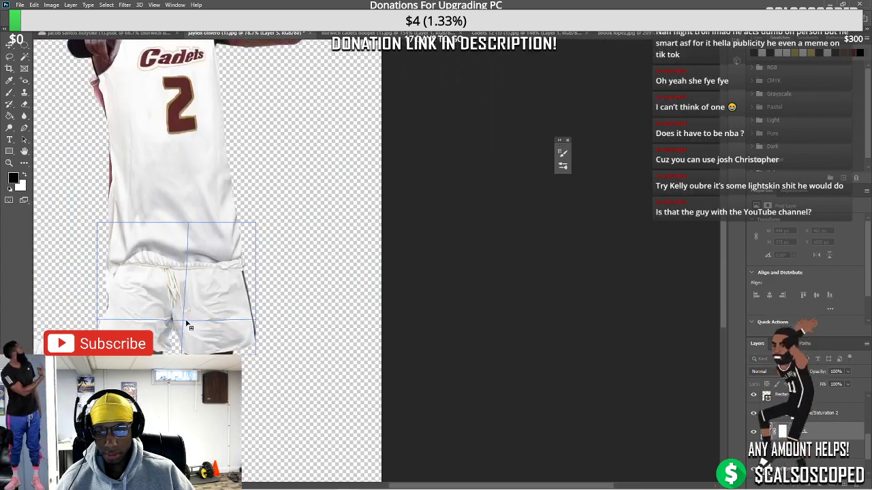
left_click(8, 42)
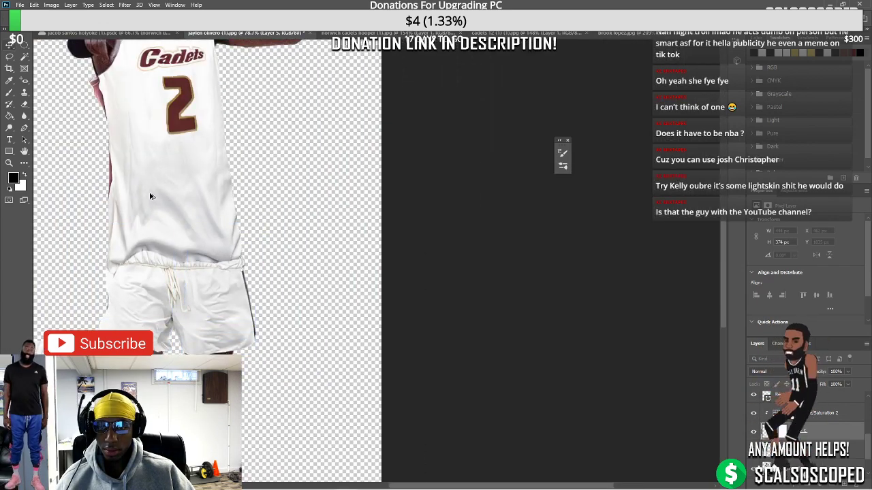
Target the layer mask of Background copy 2
key("ctrl+0")
scroll(404, 314, "up", 5)
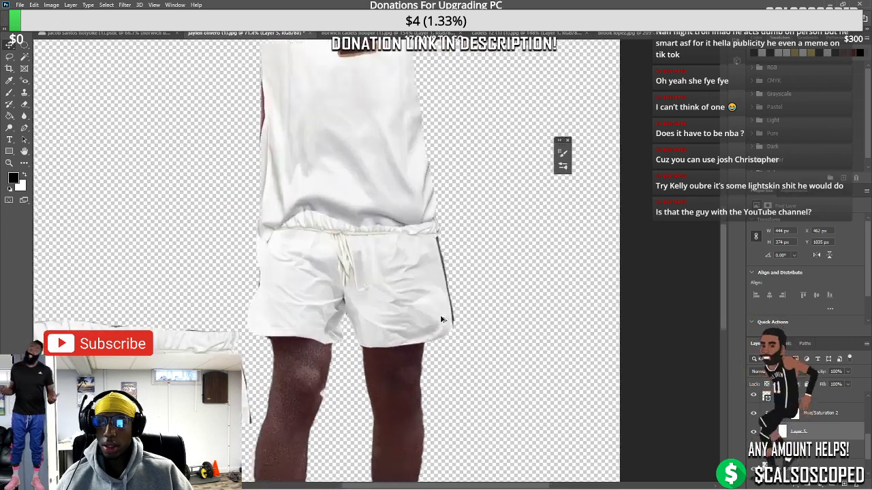
left_click(449, 240)
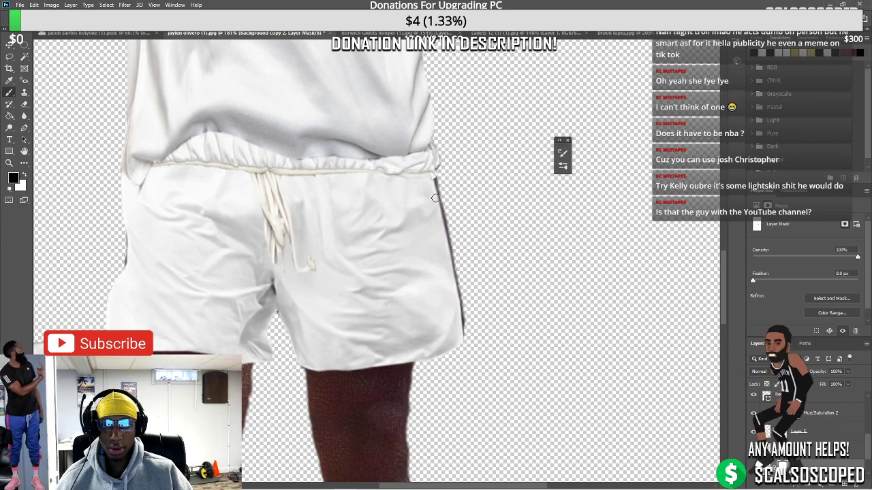
Switch between the Background copy 2 and Layer 5 masks with the Brush, then fit the cutout on screen
left_click(783, 413)
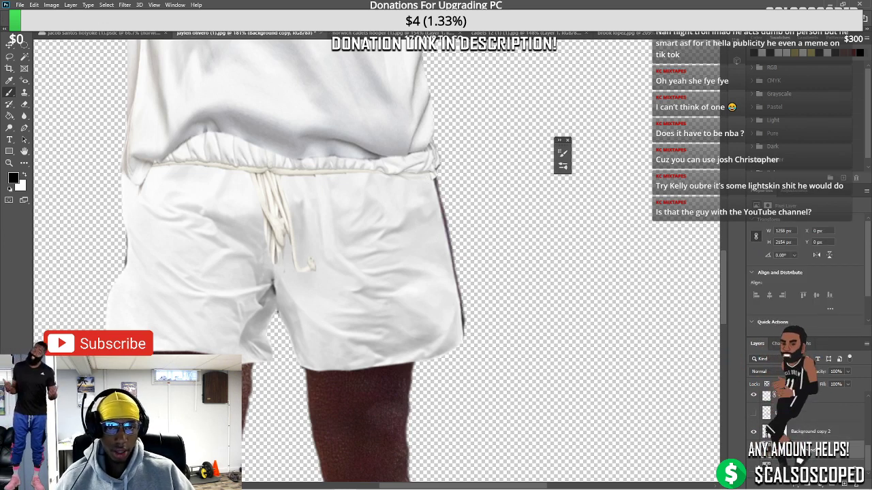
key("ctrl+backslash")
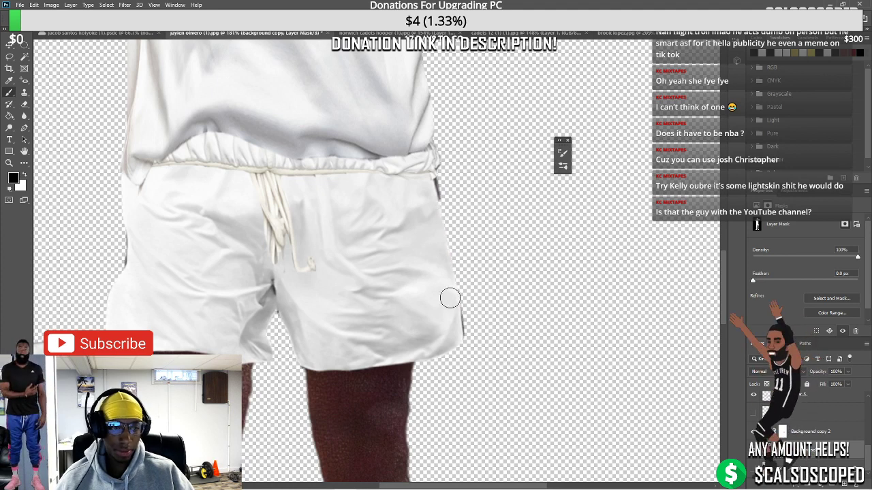
key("alt+bracketleft")
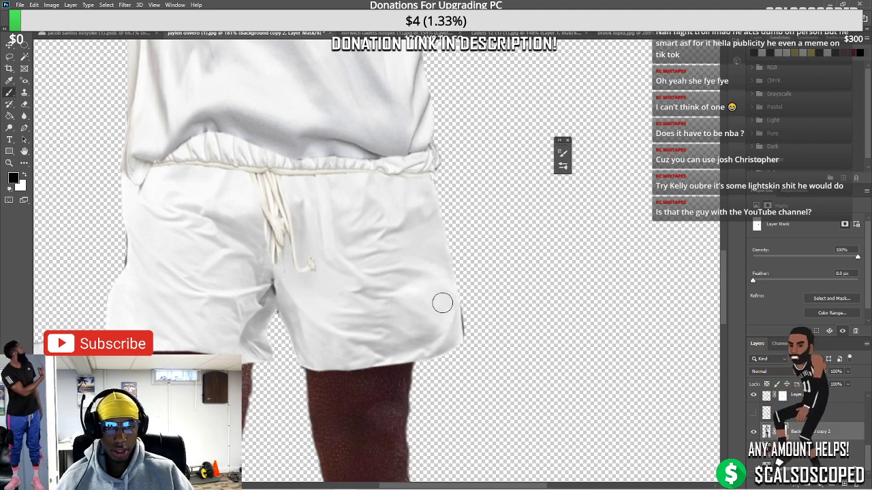
key("v")
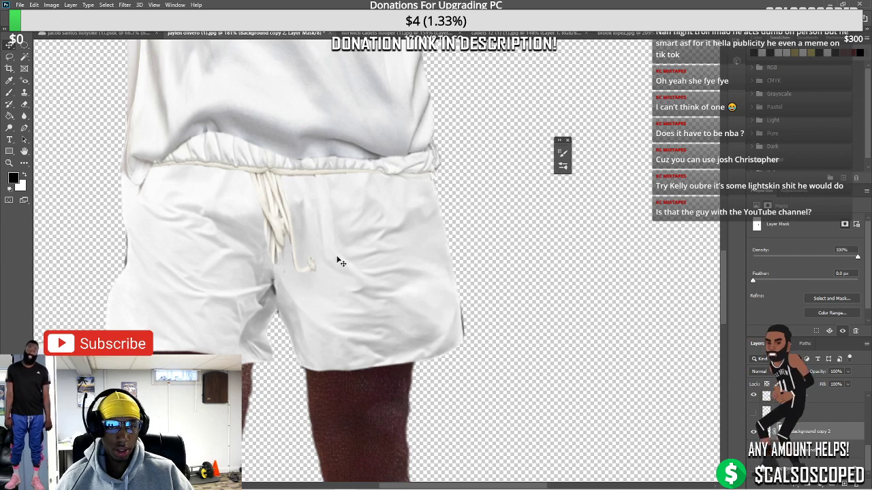
key("alt+bracketright")
key("alt+bracketright")
key("b")
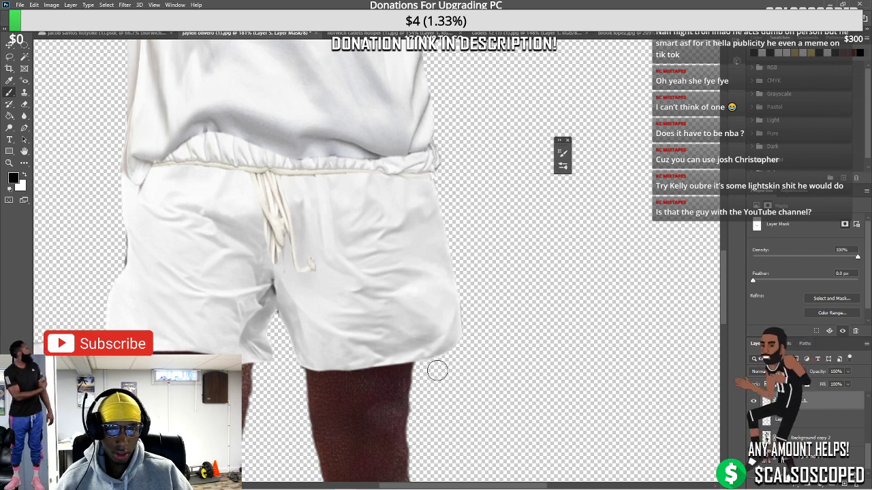
key("ctrl+0")
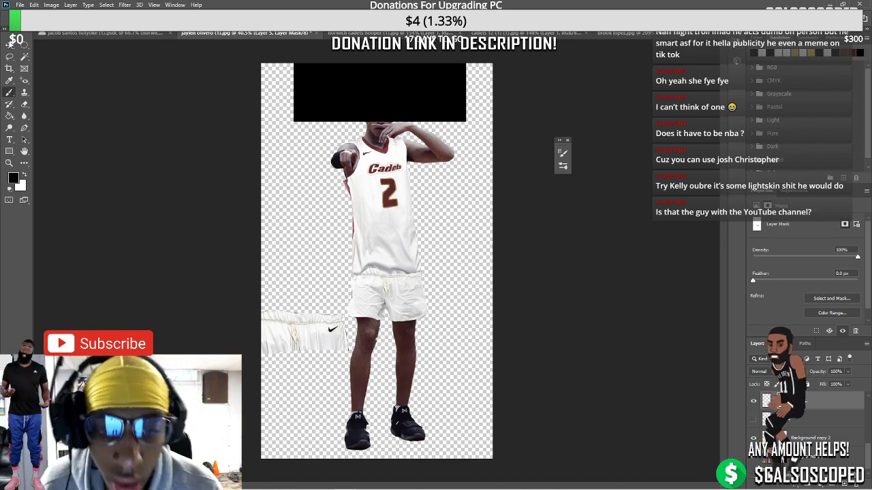
Move the spare shorts piece to the right
left_click(9, 43)
left_click_drag(333, 330, 365, 330)
scroll(366, 329, "up", 2)
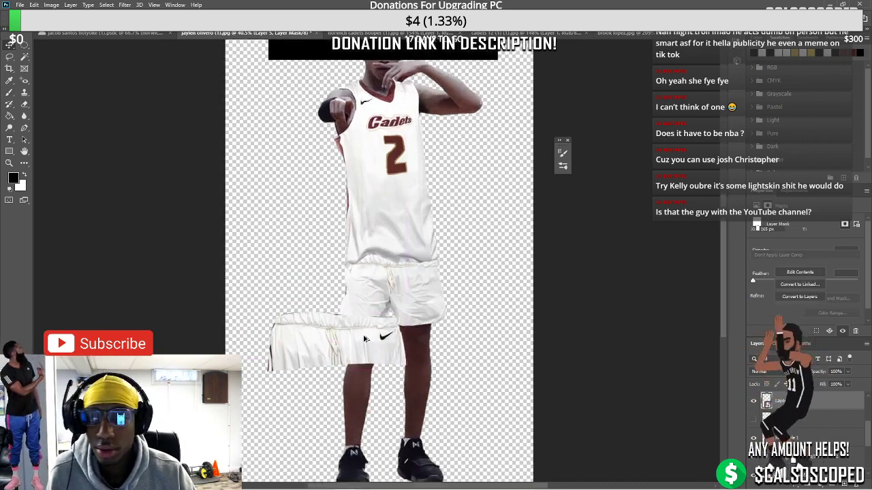
scroll(364, 338, "up", 5)
Lasso the swoosh on the spare shorts, copy it to a new layer, and place it on the worn shorts
key("l")
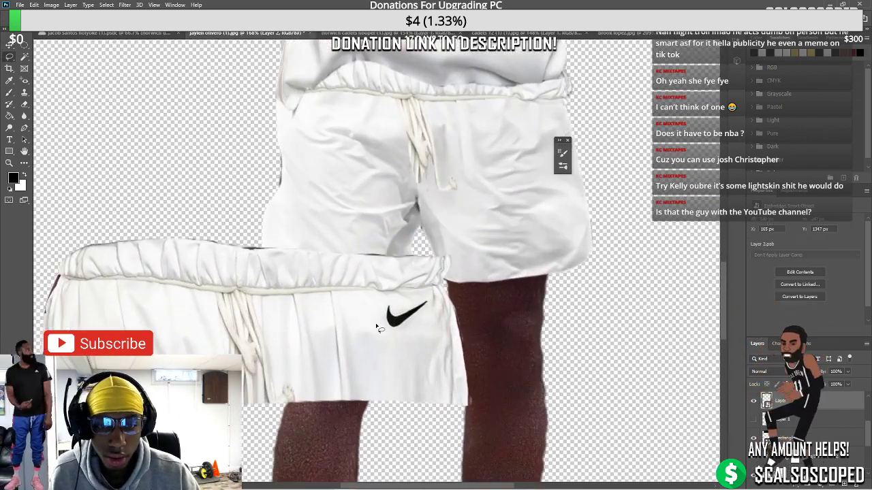
mouse_move(379, 329)
left_mouse_down()
mouse_move(412, 329)
mouse_move(426, 315)
mouse_move(427, 299)
mouse_move(397, 309)
mouse_move(391, 300)
mouse_move(384, 309)
mouse_move(387, 331)
mouse_move(427, 301)
mouse_move(549, 123)
left_mouse_up()
key("ctrl+j")
key("ctrl+t")
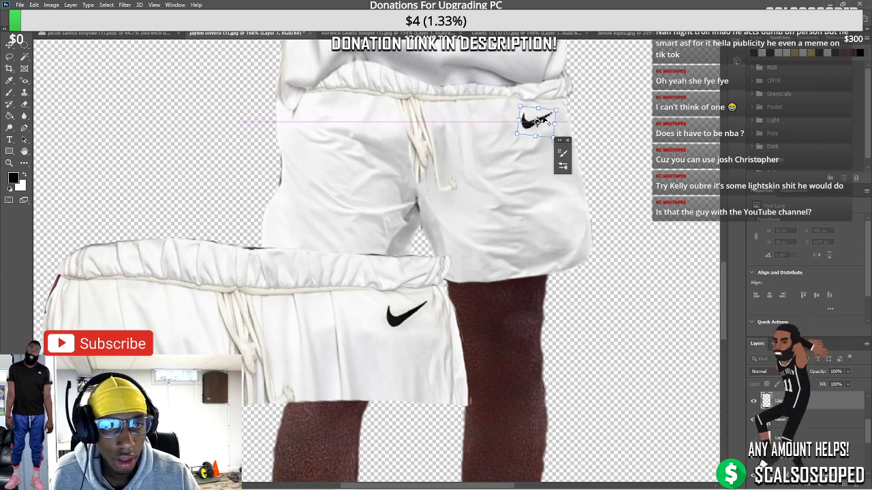
scroll(538, 126, "up", 5)
key("Return")
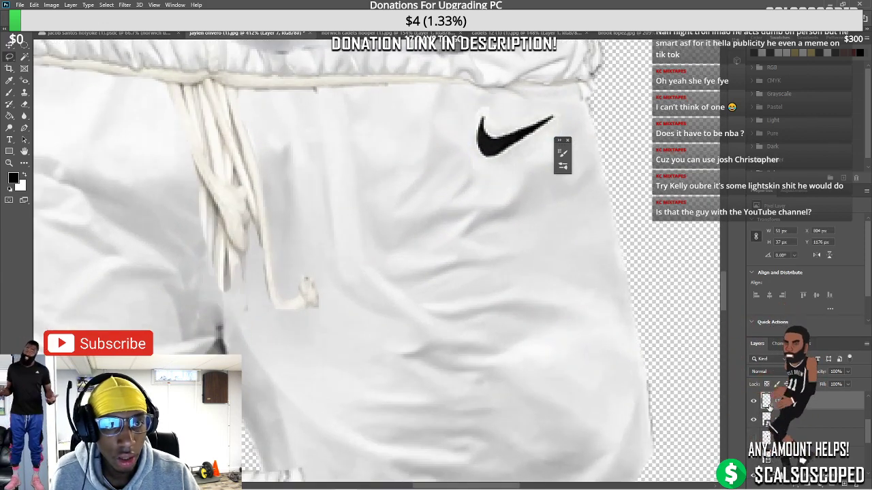
Try blending options on the swoosh layer, then discard the changes
double_click(755, 407)
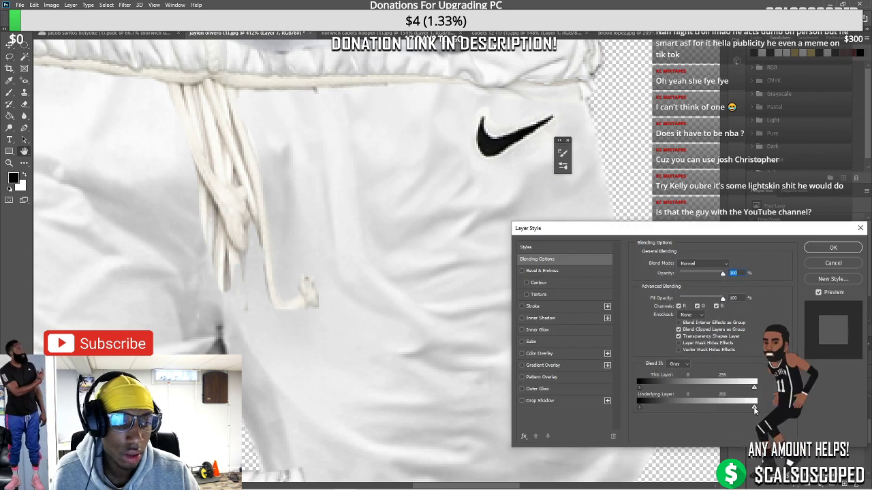
left_click_drag(754, 409, 727, 388)
left_click(825, 262)
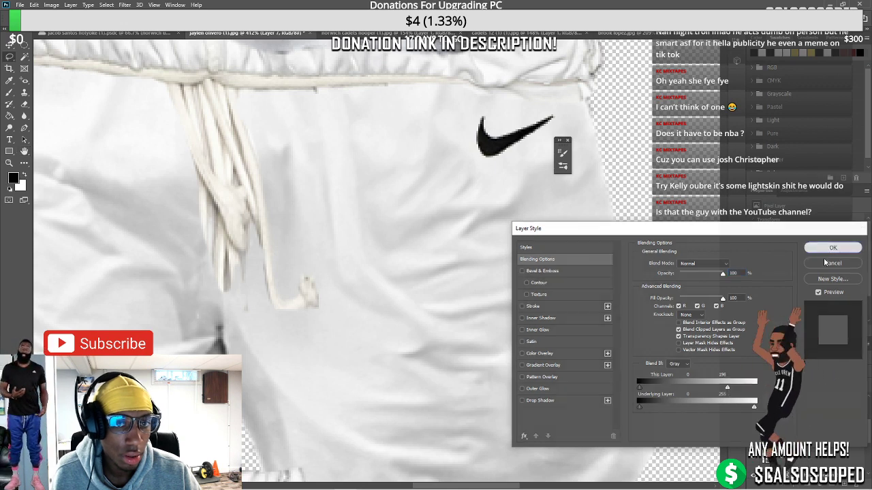
Warp the swoosh with added split lines to bend it onto the shorts
key("ctrl+t")
scroll(525, 146, "up", 3)
right_click(501, 106)
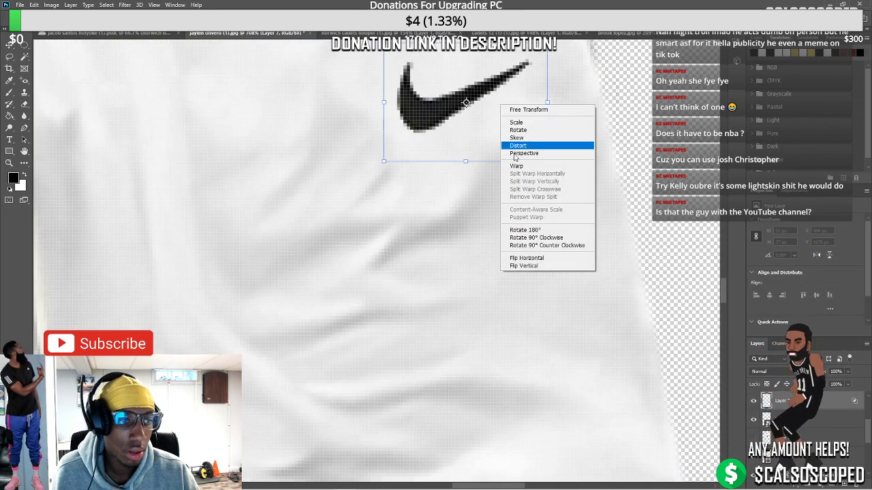
left_click(516, 166)
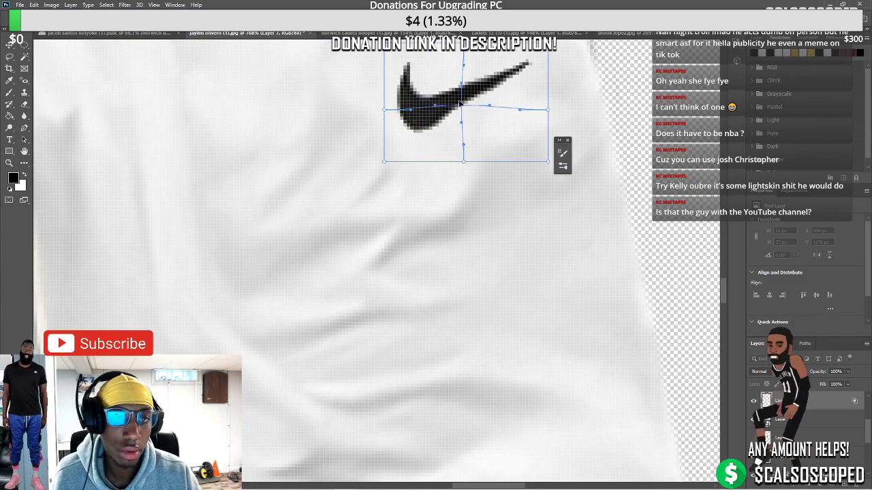
left_click(460, 104)
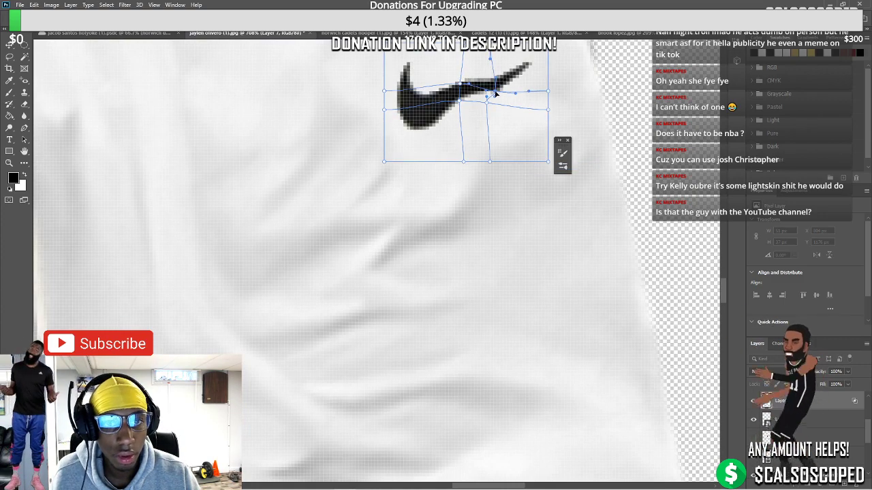
key("Return")
Move the pasted shorts up and over the body's shorts
scroll(598, 342, "down", 5)
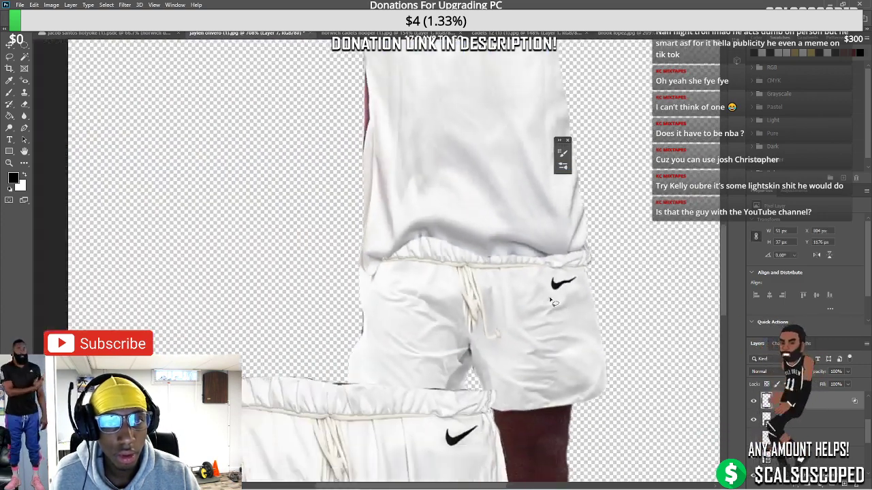
scroll(550, 300, "down", 10)
scroll(401, 334, "up", 1)
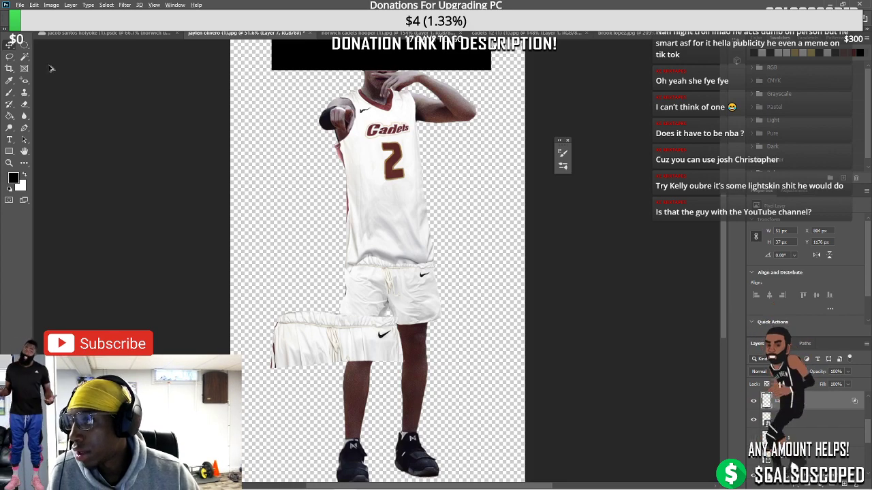
scroll(368, 351, "down", 1)
scroll(354, 361, "up", 1)
scroll(322, 361, "up", 2)
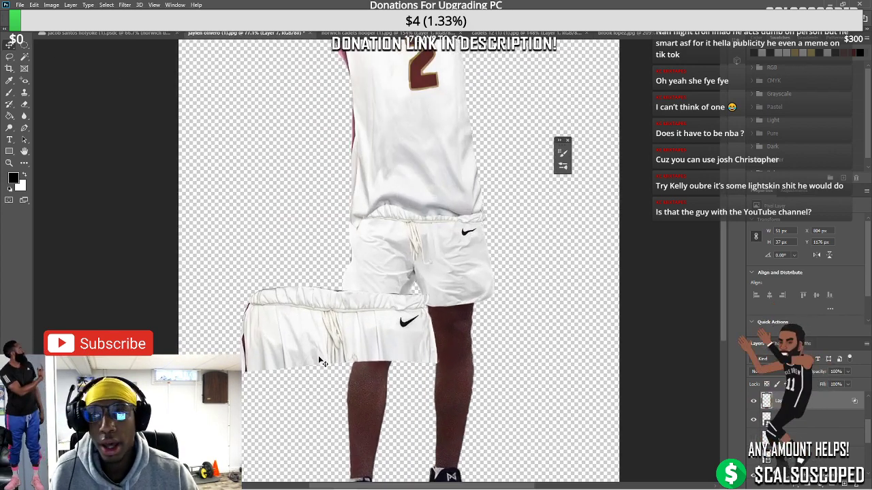
left_click_drag(322, 361, 355, 208)
scroll(331, 304, "up", 2)
scroll(374, 188, "up", 3)
left_click_drag(368, 240, 427, 277)
left_click_drag(368, 268, 343, 265)
key("ctrl+z")
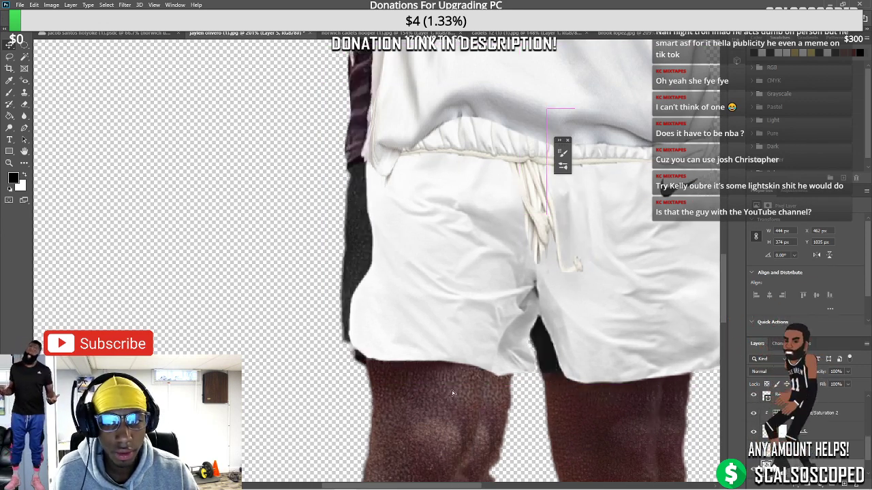
On Background copy 2's mask, paint black along the shorts' ragged left edge
left_click(783, 466)
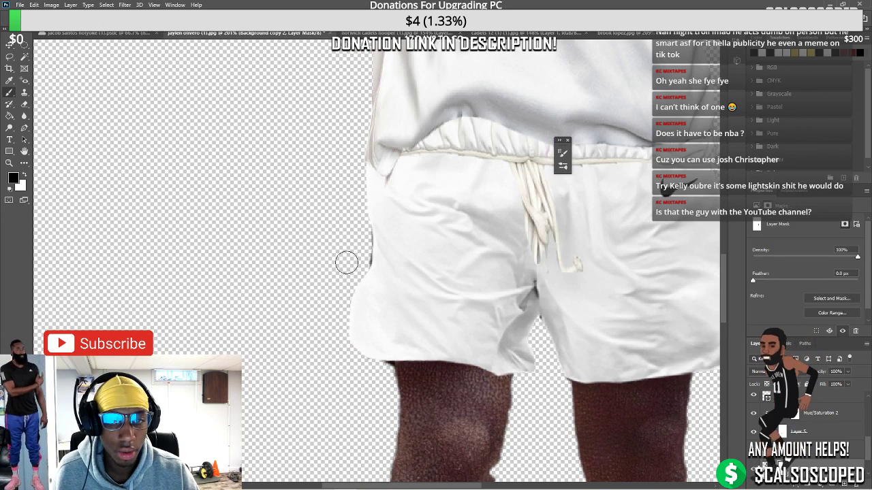
left_click(780, 432)
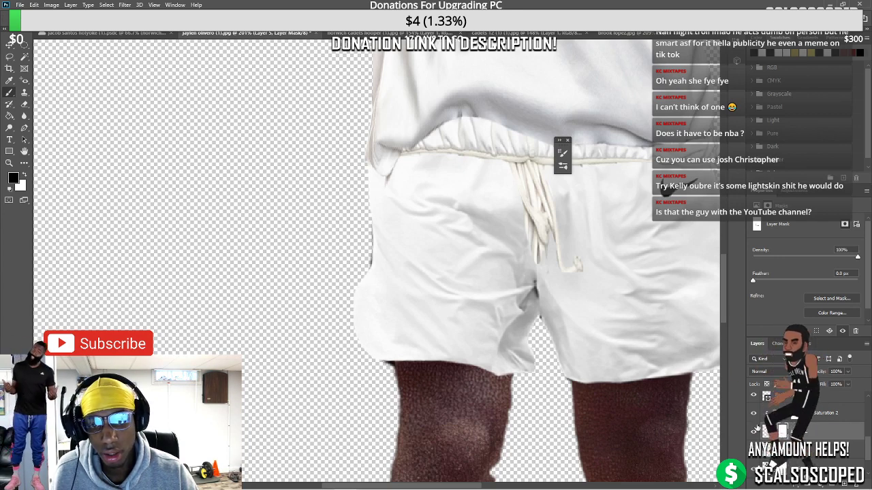
left_click(783, 449)
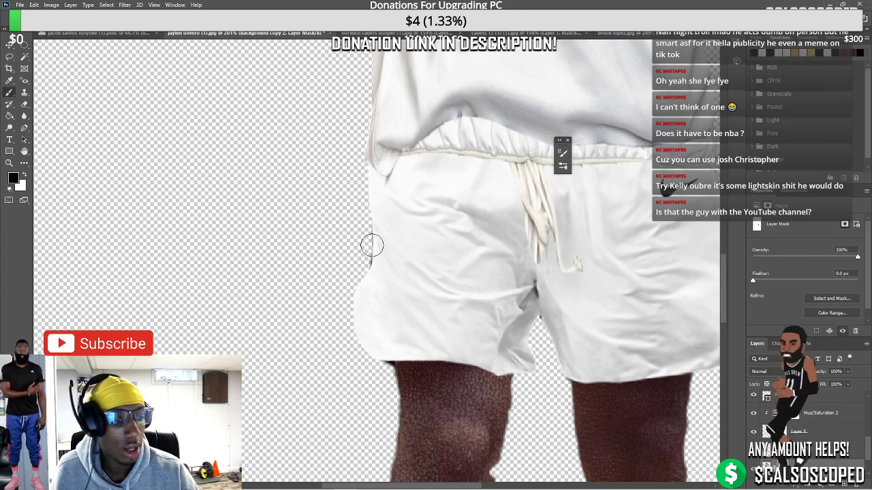
scroll(538, 261, "down", 1)
left_click_drag(373, 209, 371, 232)
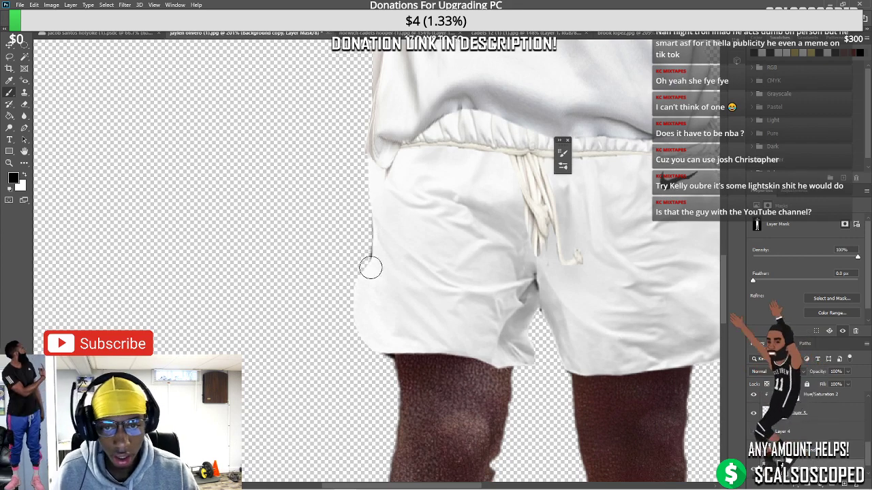
scroll(379, 229, "down", 5)
scroll(382, 300, "up", 2)
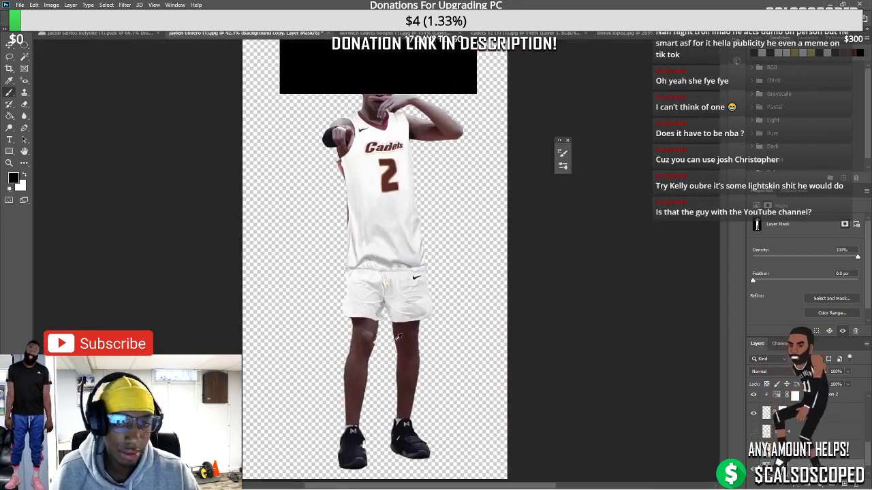
scroll(420, 258, "up", 3)
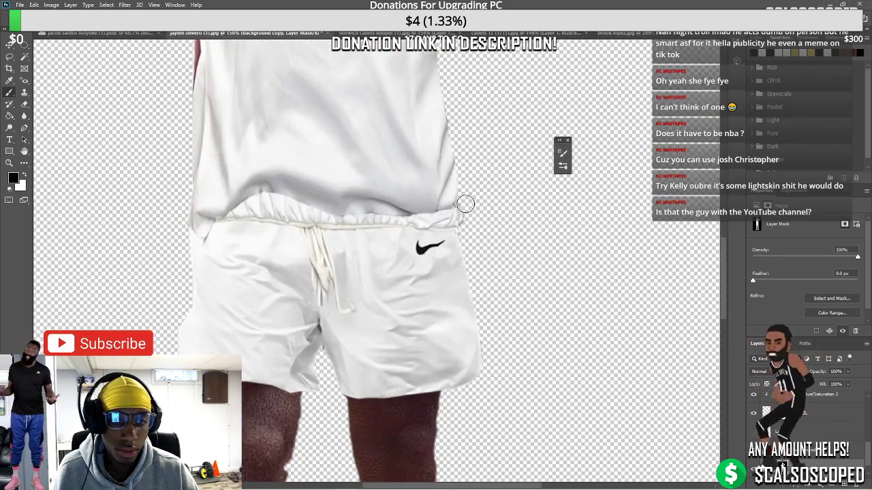
scroll(429, 202, "down", 4)
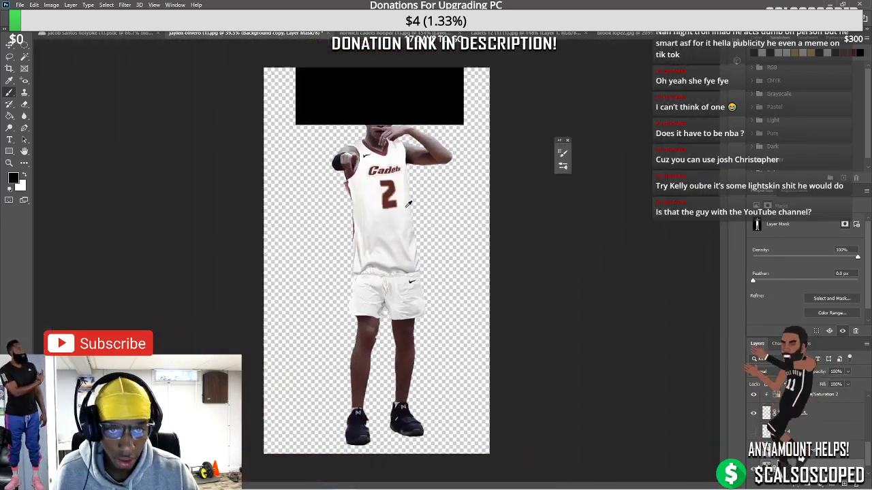
scroll(377, 261, "down", 3)
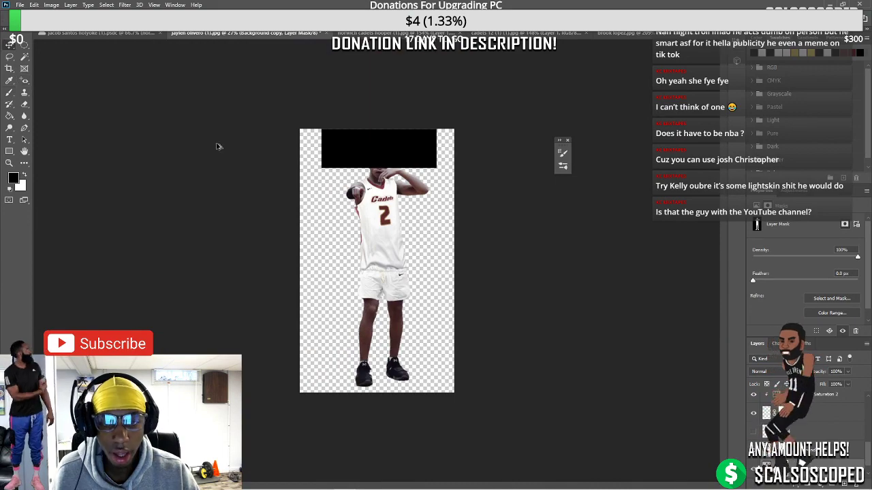
scroll(361, 232, "up", 5)
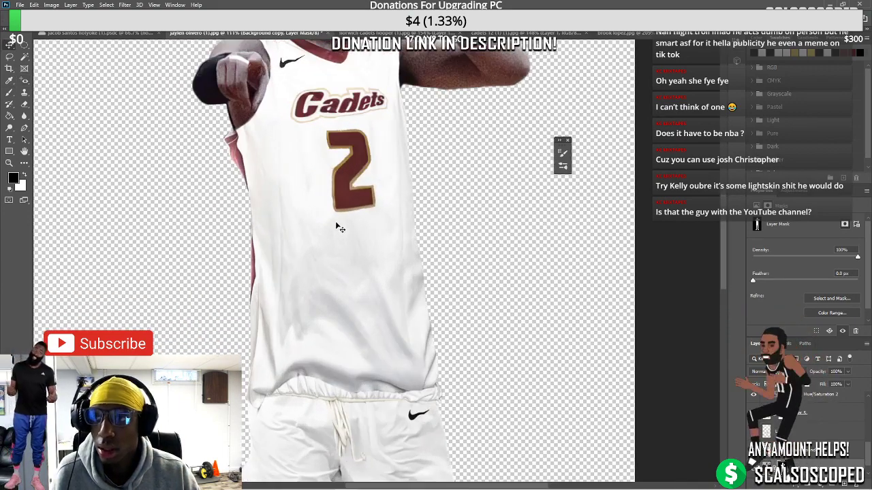
scroll(338, 227, "down", 3)
scroll(349, 208, "up", 4)
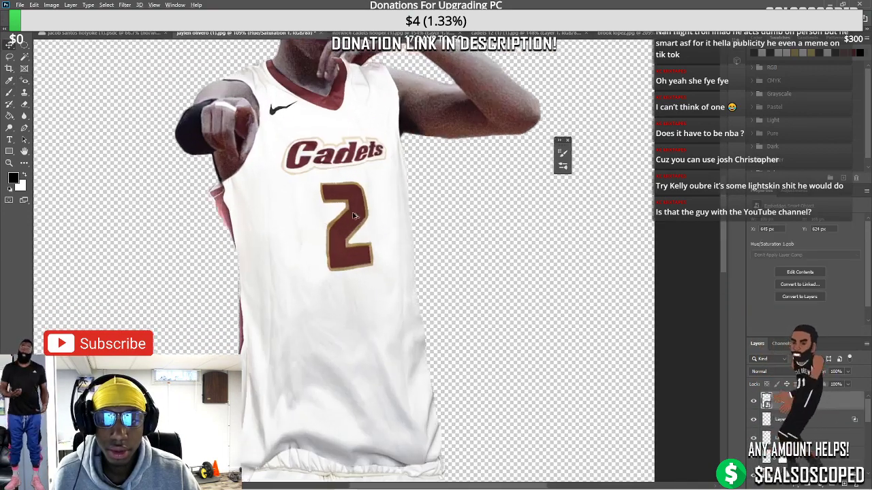
Shift the jersey's hue to +5 with a Hue/Saturation adjustment
scroll(353, 216, "up", 3)
left_click(51, 5)
mouse_move(68, 34)
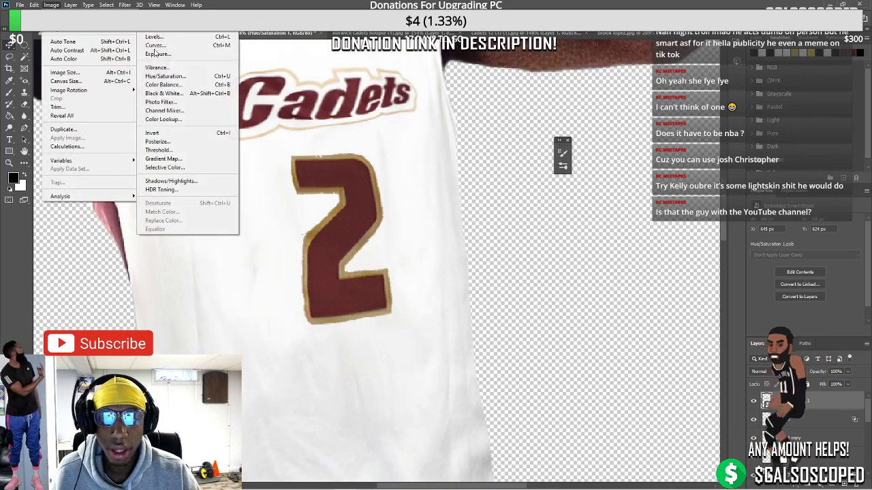
left_click(164, 77)
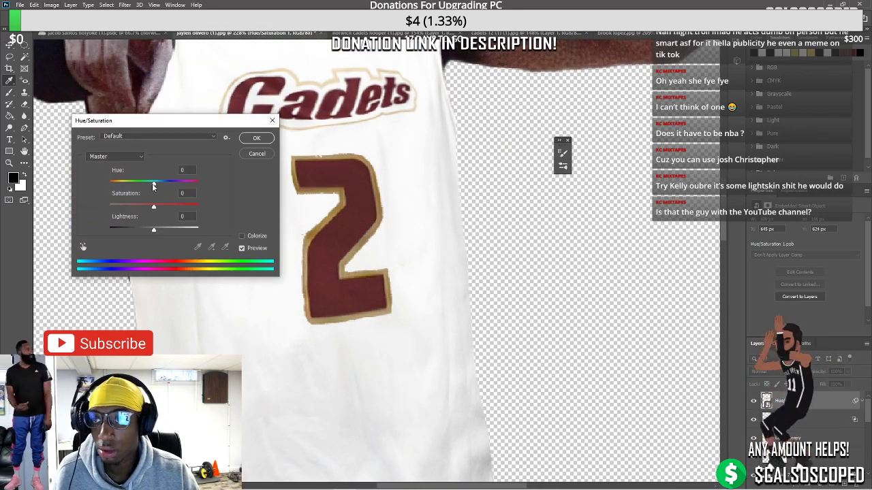
left_click_drag(155, 186, 157, 186)
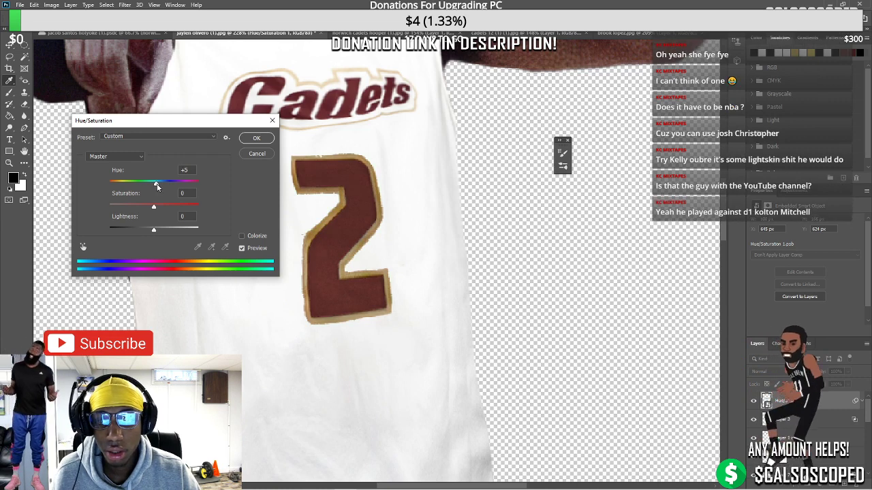
left_click(256, 139)
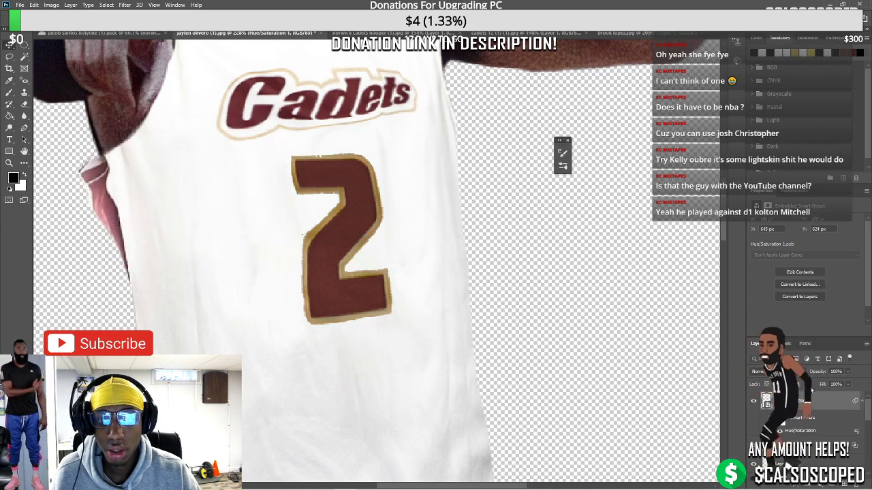
Touch up the Hue/Saturation mask around the number 2 and fit the image in view
left_click(755, 430)
scroll(310, 158, "up", 2)
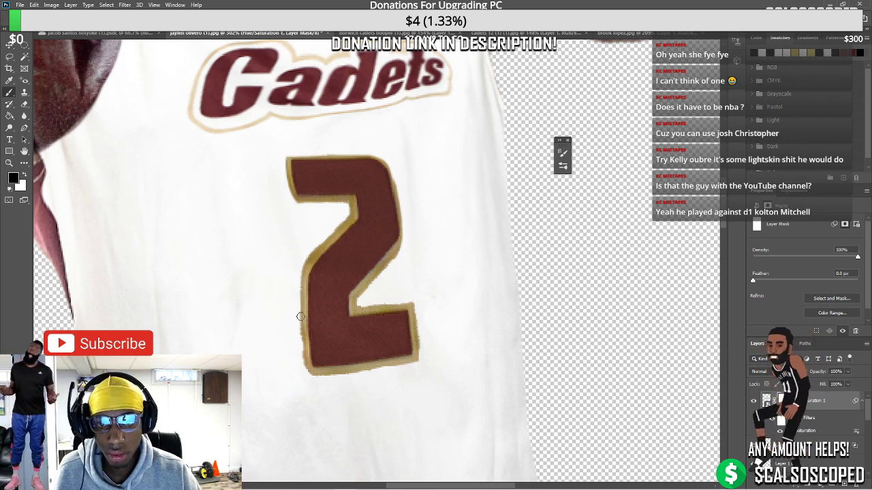
scroll(301, 317, "down", 2)
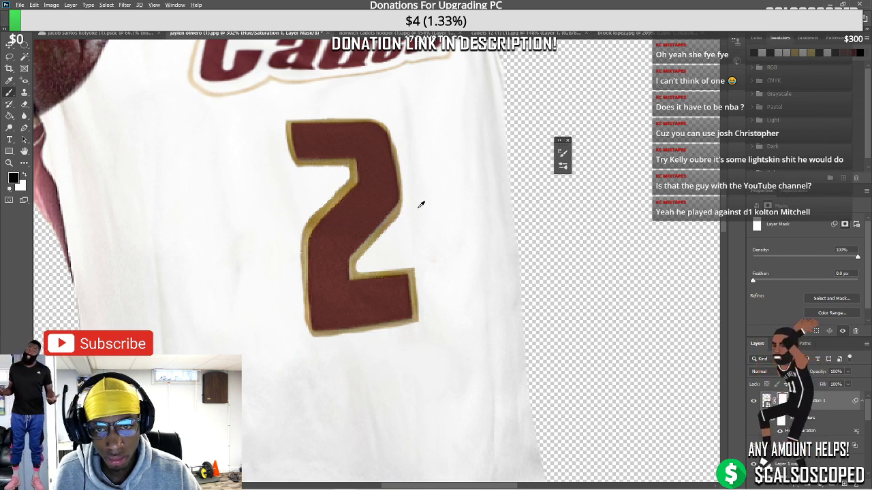
key("ctrl+0")
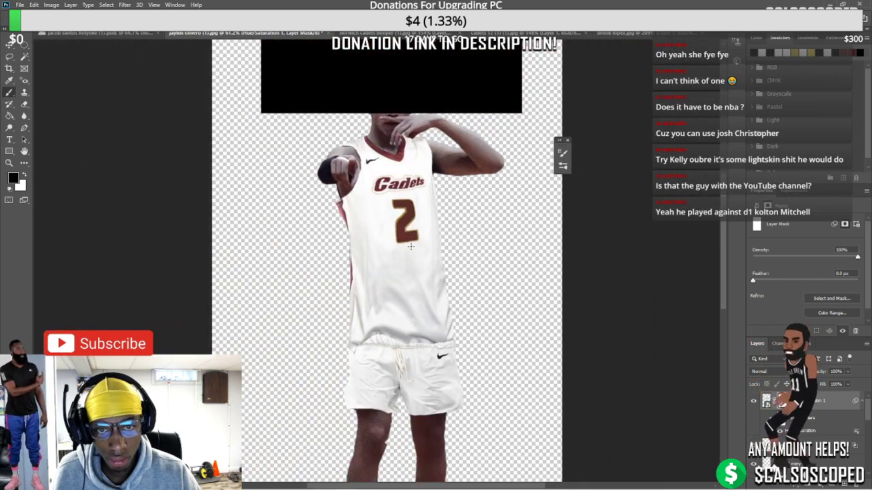
Lower the shorts layer a few pixels with the Move tool
scroll(417, 355, "up", 2)
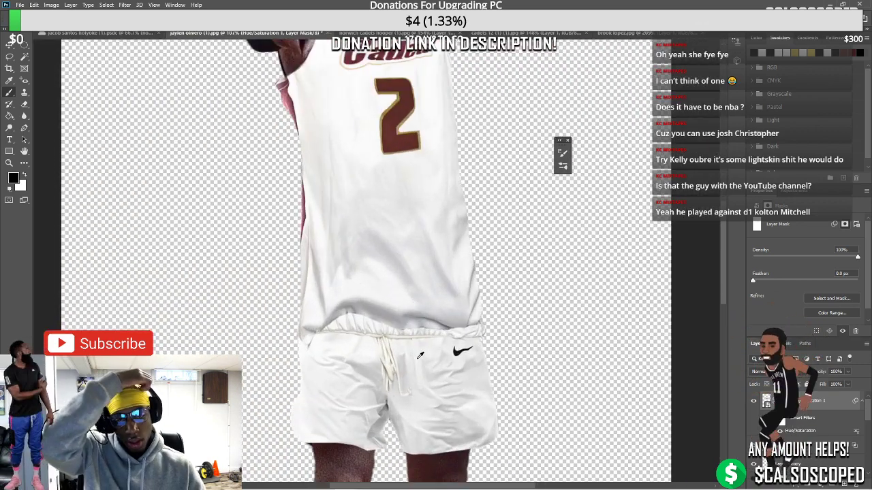
scroll(489, 353, "down", 3)
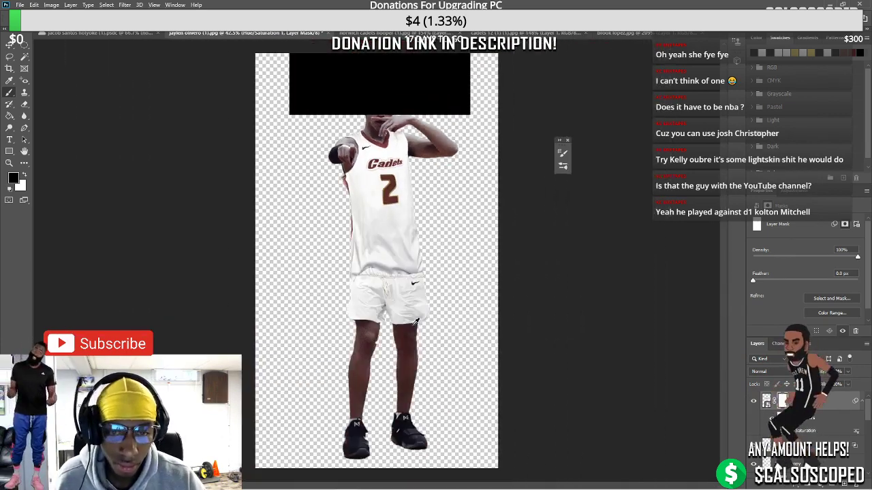
scroll(410, 306, "up", 3)
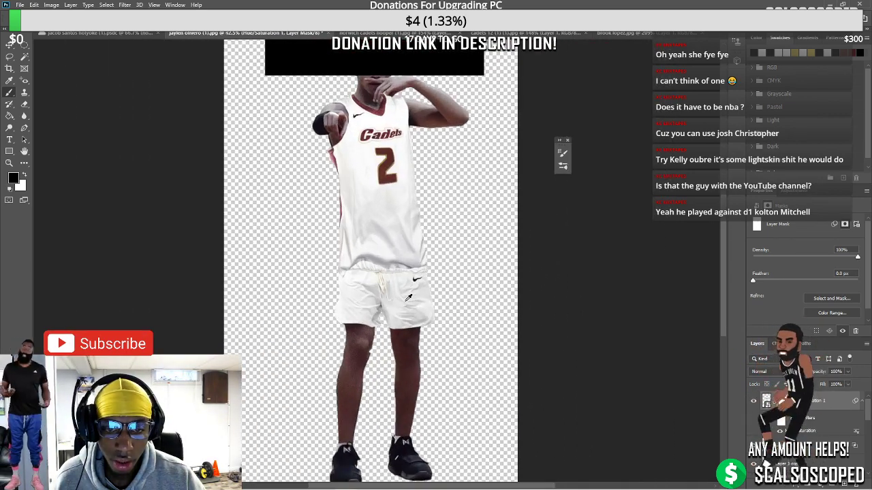
scroll(408, 297, "up", 1)
left_click(7, 45)
scroll(341, 232, "up", 2)
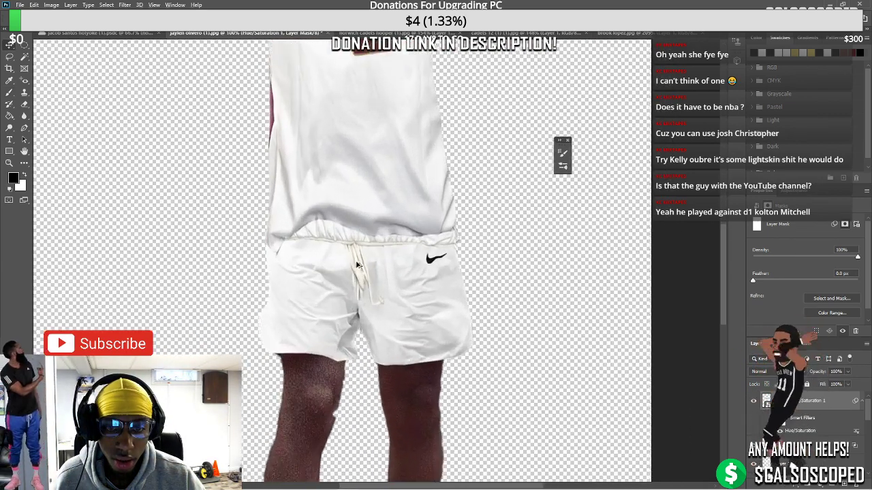
left_click_drag(336, 228, 334, 213)
left_click_drag(333, 213, 334, 215)
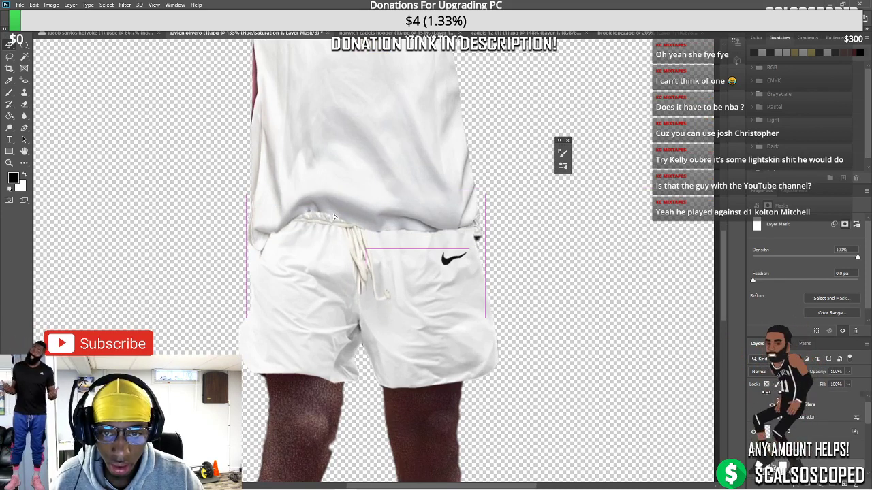
left_click_drag(335, 268, 335, 274)
scroll(327, 218, "down", 5)
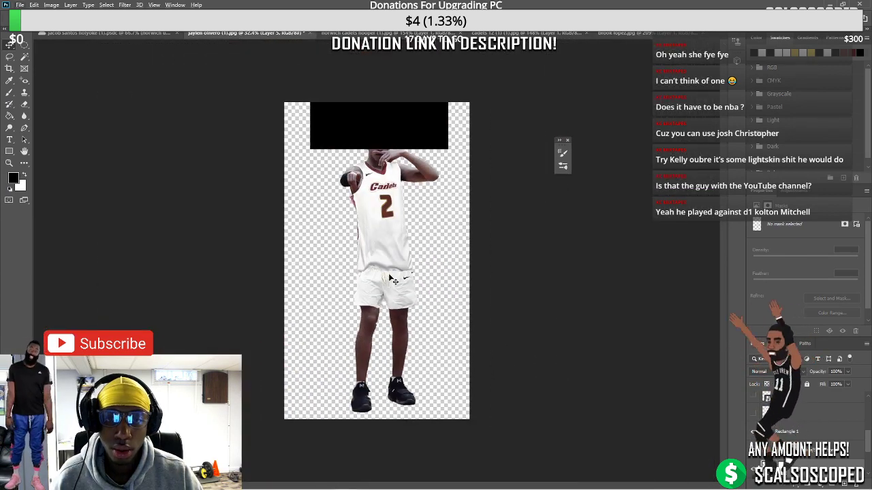
Duplicate the jersey, raise the shorts slightly, and place the jersey copy over the torso
left_click_drag(383, 244, 420, 242)
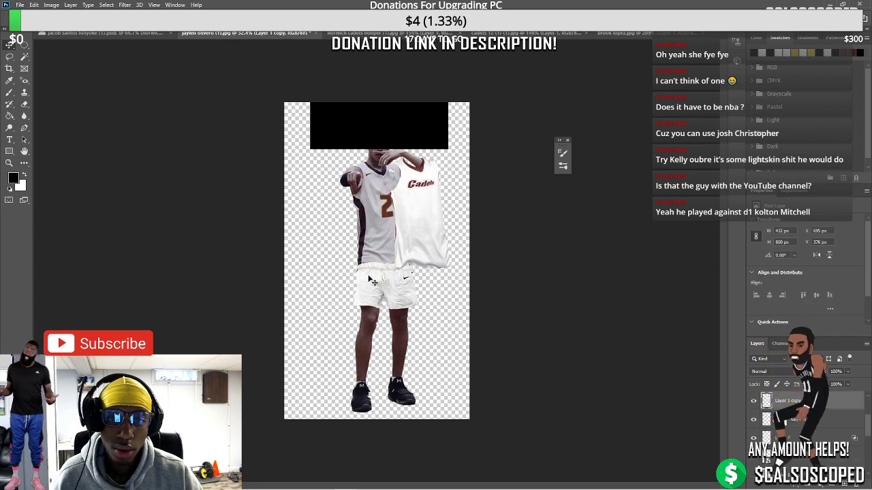
left_click_drag(376, 273, 375, 260)
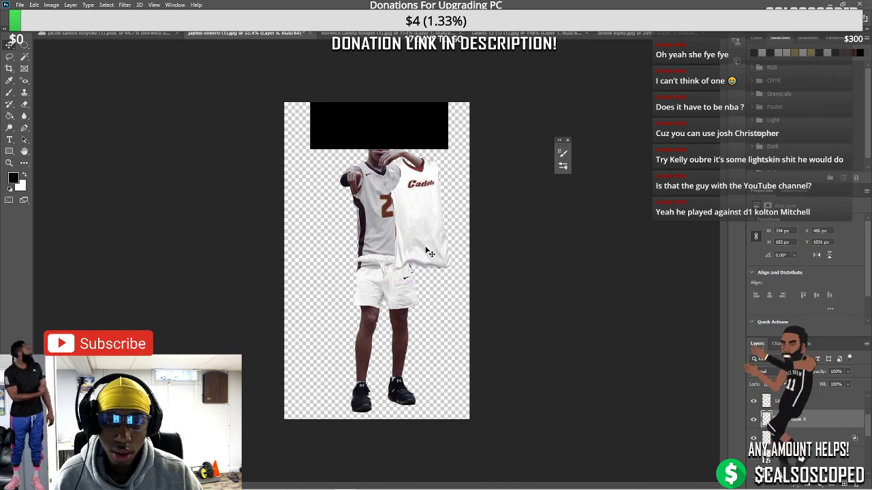
left_click_drag(428, 252, 348, 233)
scroll(378, 273, "up", 5)
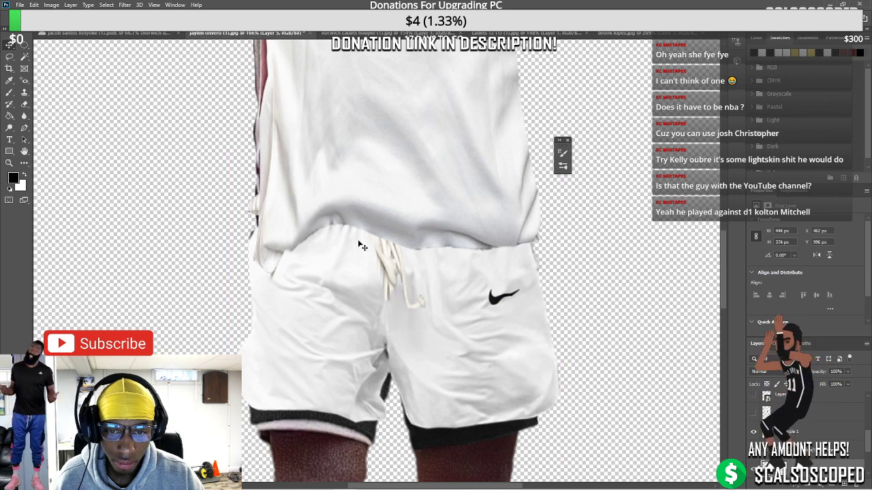
Warp the shorts, adding splits and lifting the waistband up toward the jersey hem
key("ctrl+t")
right_click(359, 241)
left_click(379, 229)
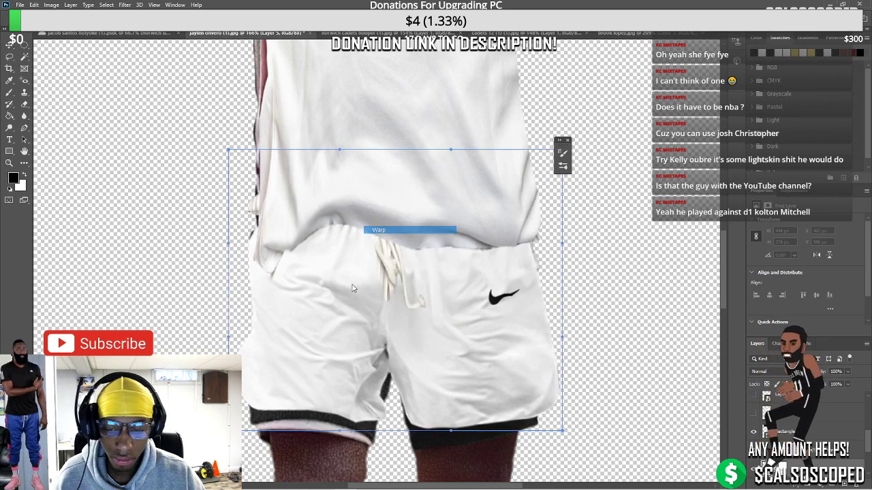
left_click_drag(257, 406, 255, 424)
left_click_drag(361, 417, 416, 440)
mouse_move(562, 430)
left_mouse_down()
mouse_move(551, 417)
mouse_move(565, 417)
left_mouse_up()
left_click(538, 279)
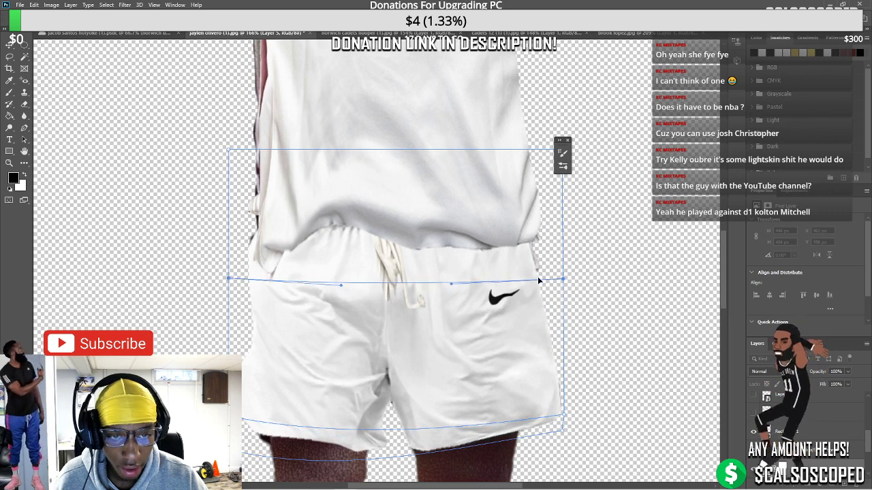
left_click(538, 280)
left_click_drag(538, 280, 545, 275)
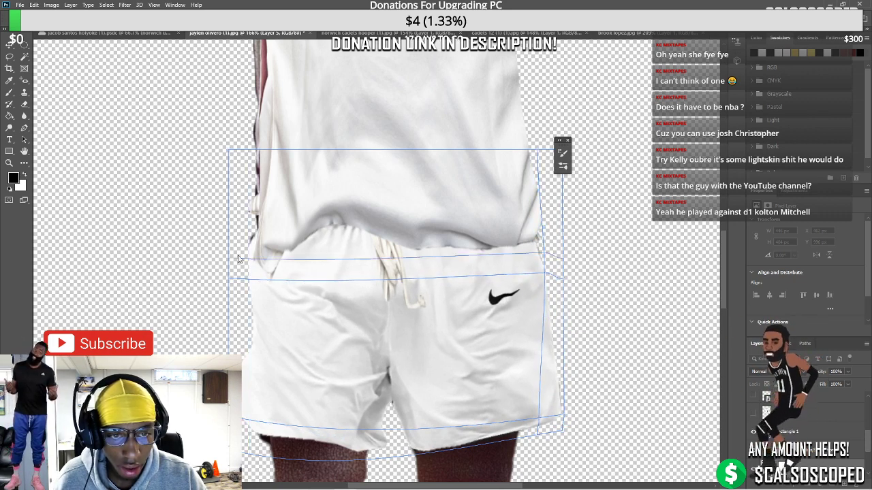
left_click(13, 46)
Shift the player layer down on the canvas
scroll(355, 272, "down", 5)
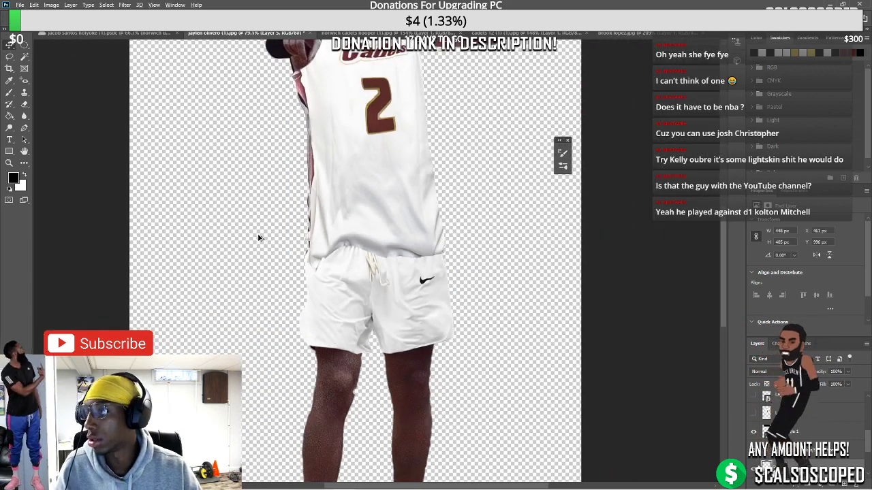
scroll(259, 238, "down", 1)
left_click_drag(368, 251, 368, 273)
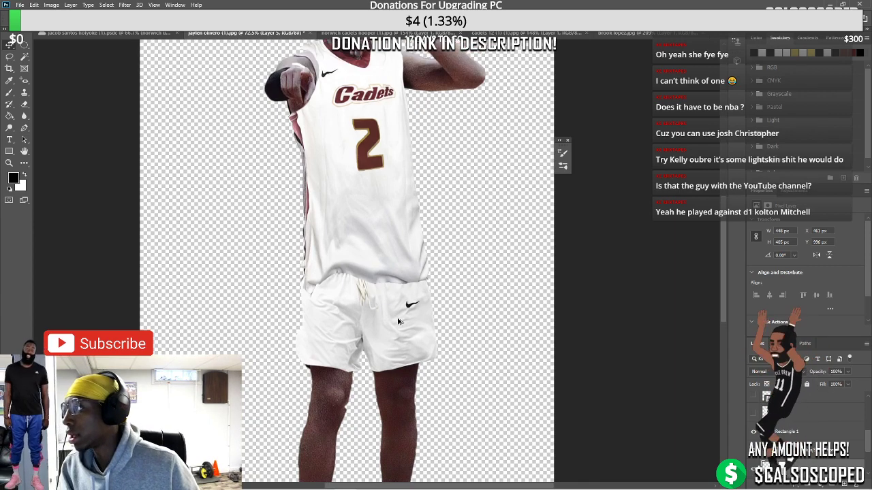
scroll(354, 307, "up", 2)
scroll(323, 418, "down", 3)
scroll(323, 418, "up", 4)
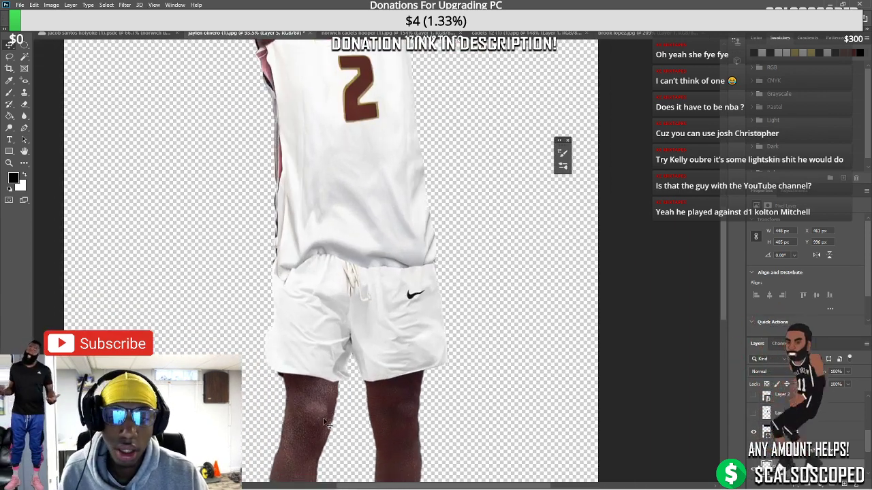
Target the Background copy layer mask for painting with the brush
left_click(315, 390)
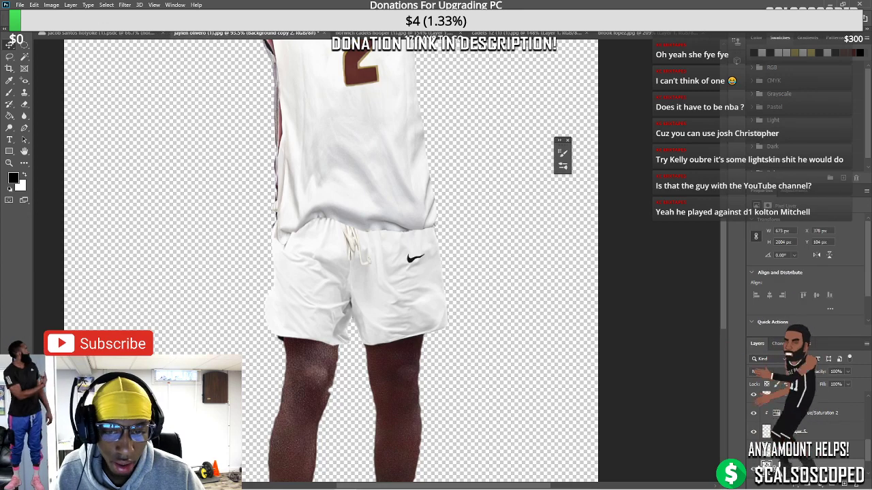
scroll(363, 217, "down", 10)
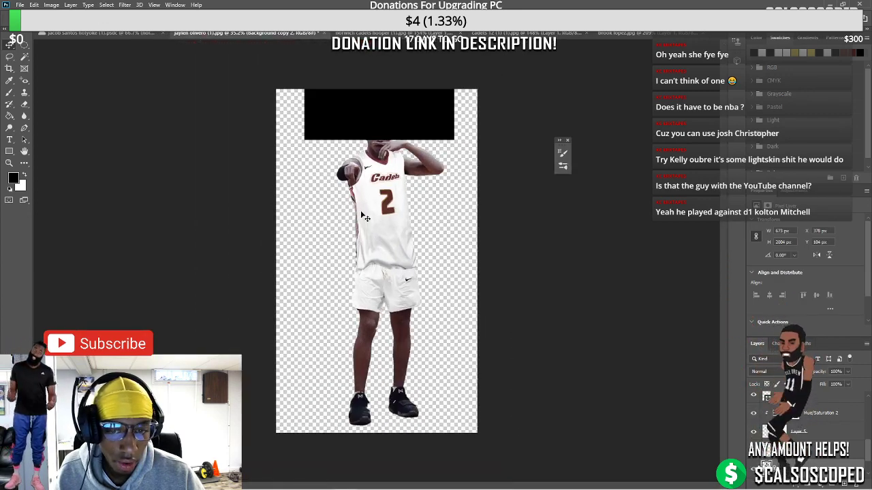
scroll(391, 286, "up", 8)
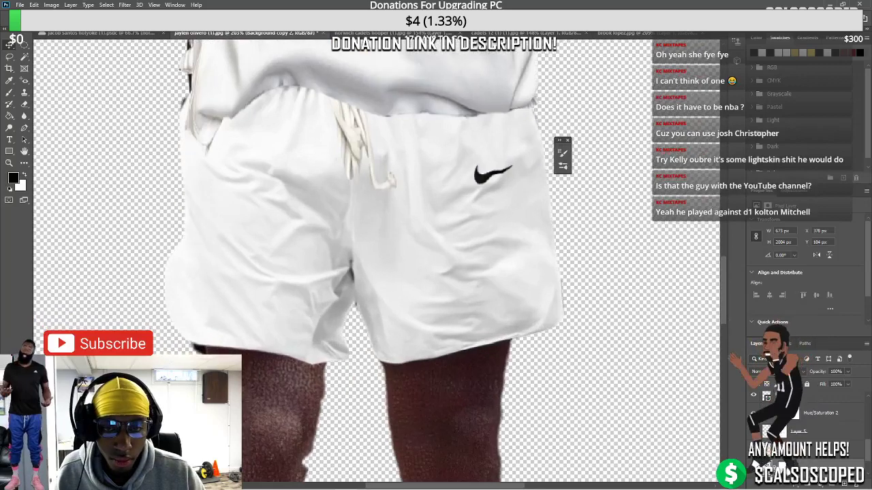
key("ctrl+backslash")
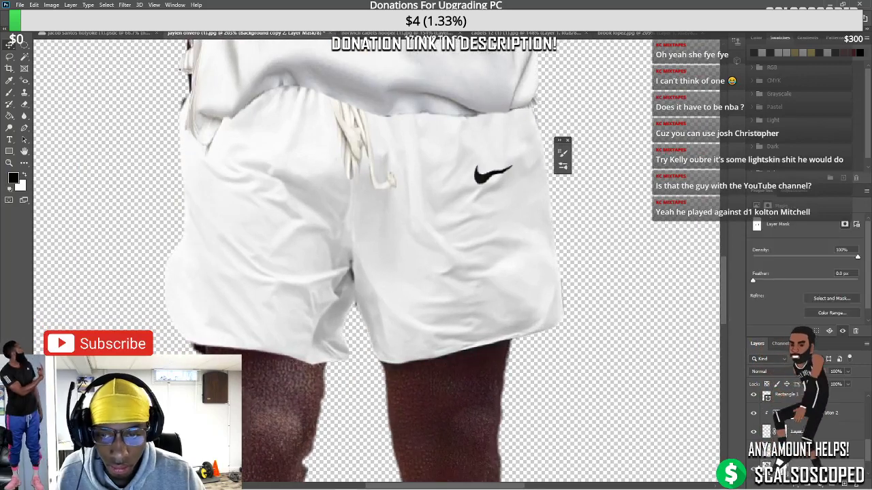
key("b")
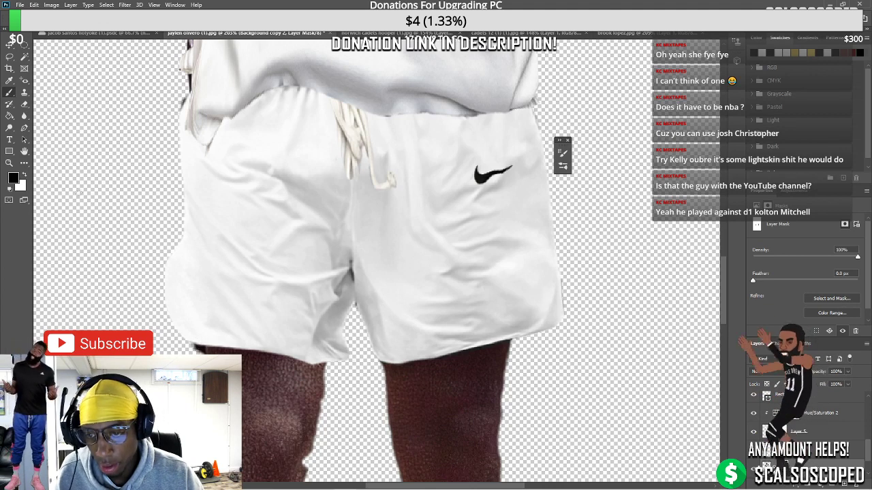
left_click(9, 44)
left_click(790, 413)
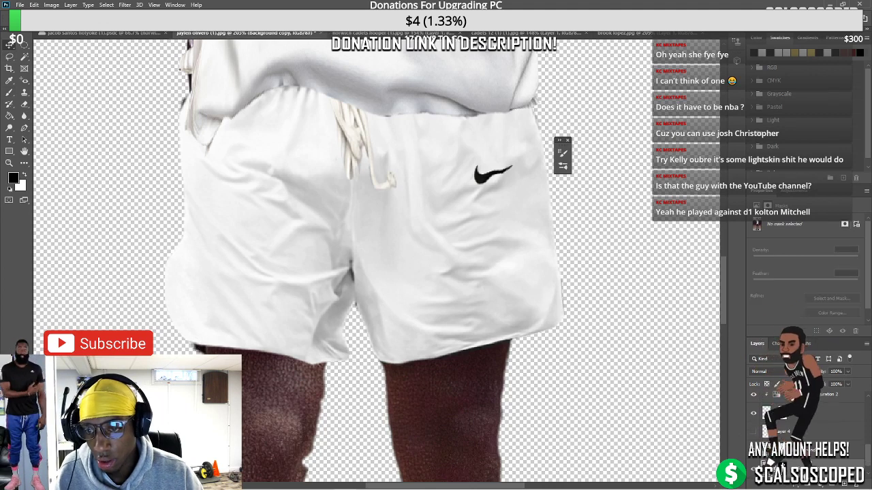
left_click(782, 413)
key("b")
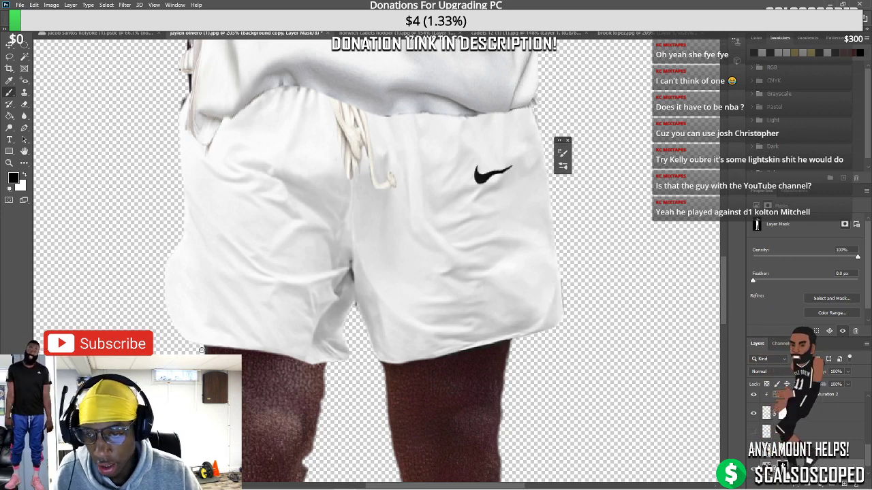
Fit the player in view and add a layer mask to the Layer 1 copy jersey layer
key("ctrl+0")
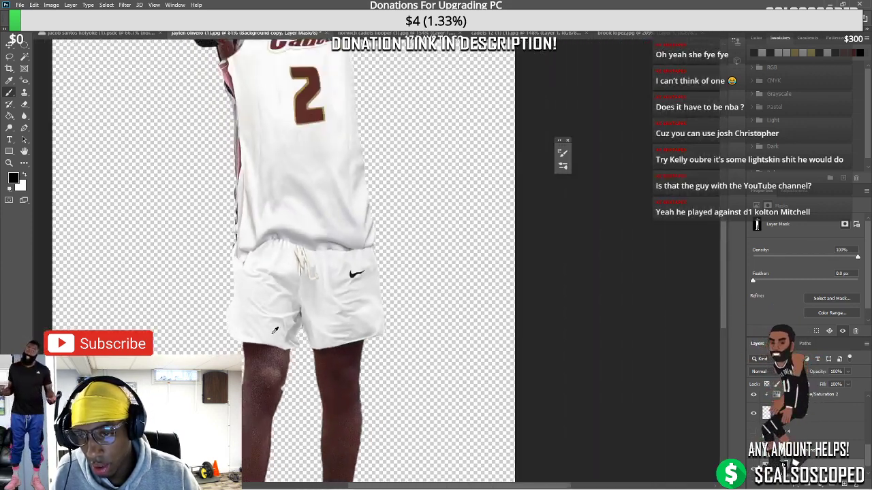
scroll(393, 158, "up", 2)
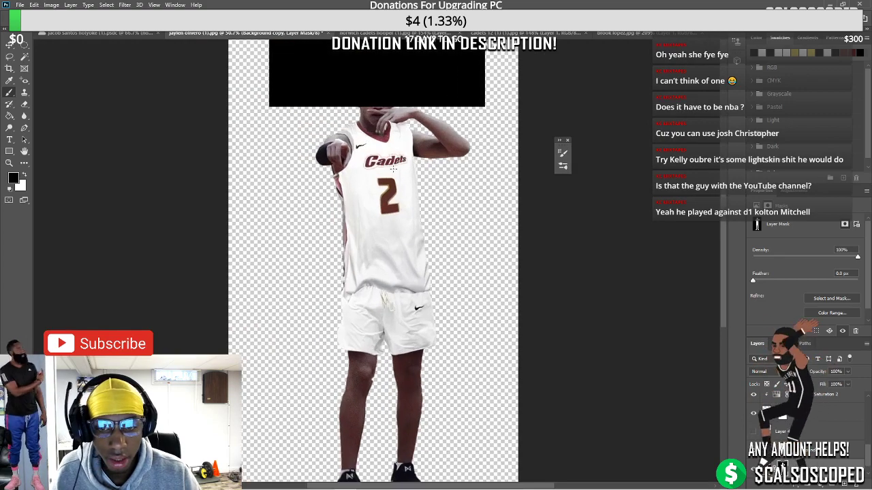
scroll(400, 255, "up", 4)
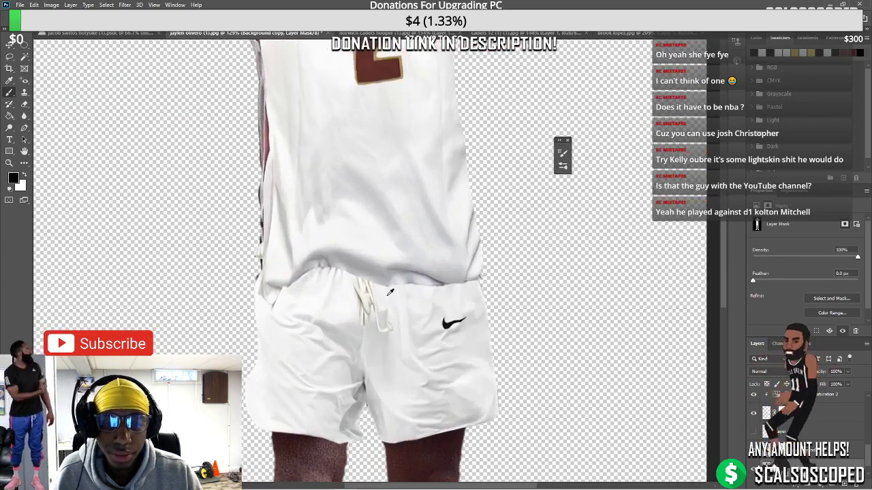
left_click(11, 45)
scroll(390, 265, "up", 2)
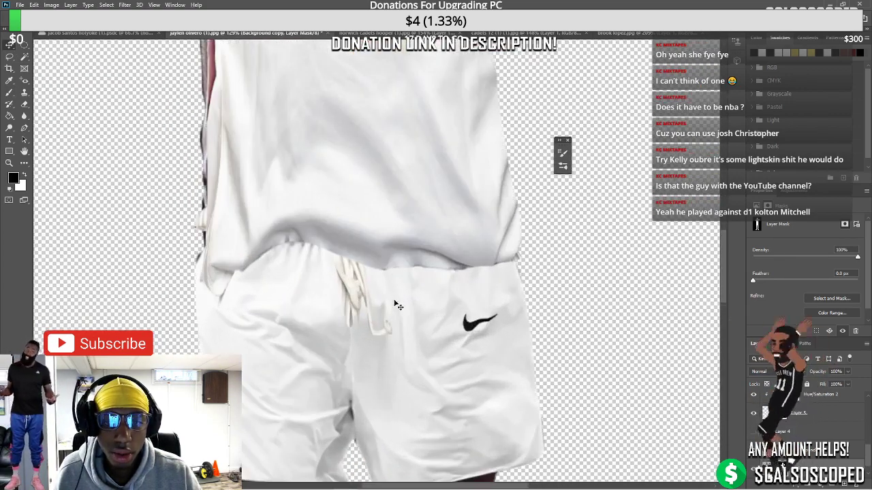
left_click(389, 259)
left_click(809, 484)
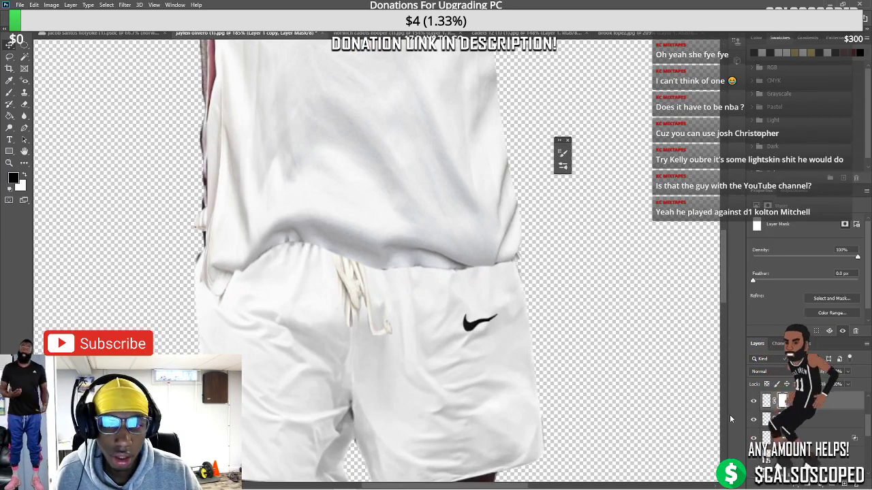
key("b")
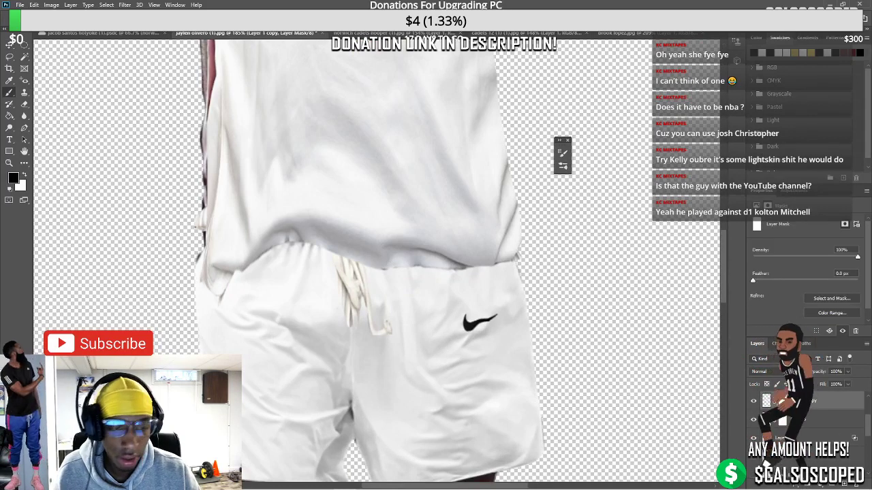
Paint over the hem's grey shadow band with an enlarged soft round brush
left_click(563, 153)
left_click(464, 166)
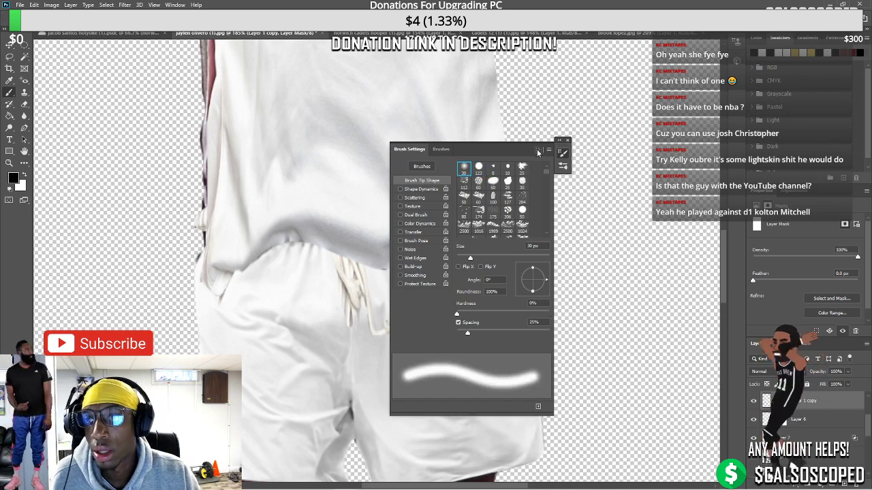
left_click(538, 149)
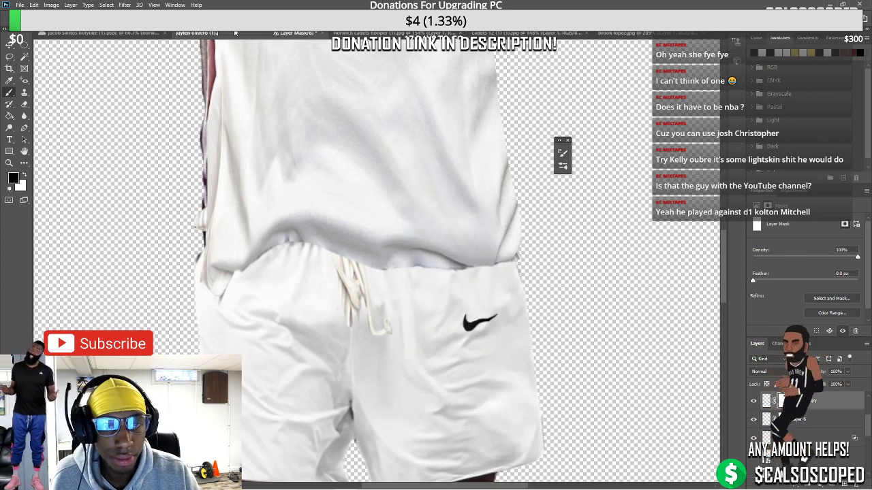
key("bracketright")
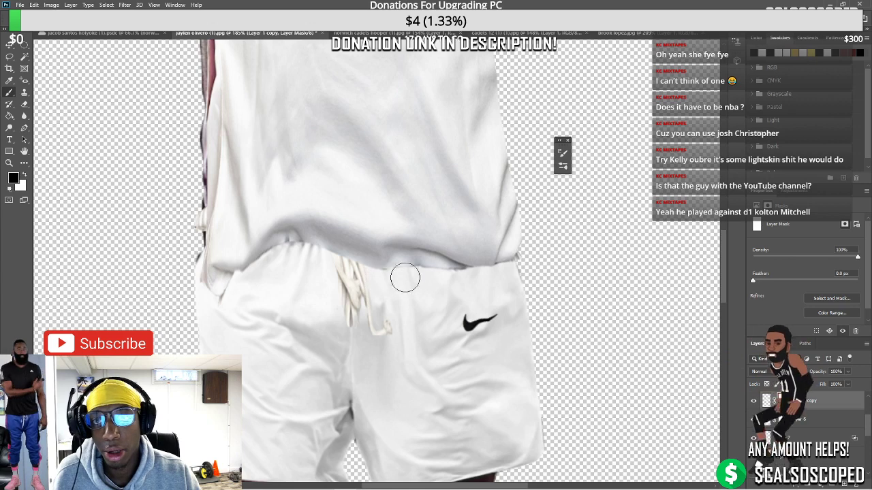
left_click_drag(398, 275, 513, 274)
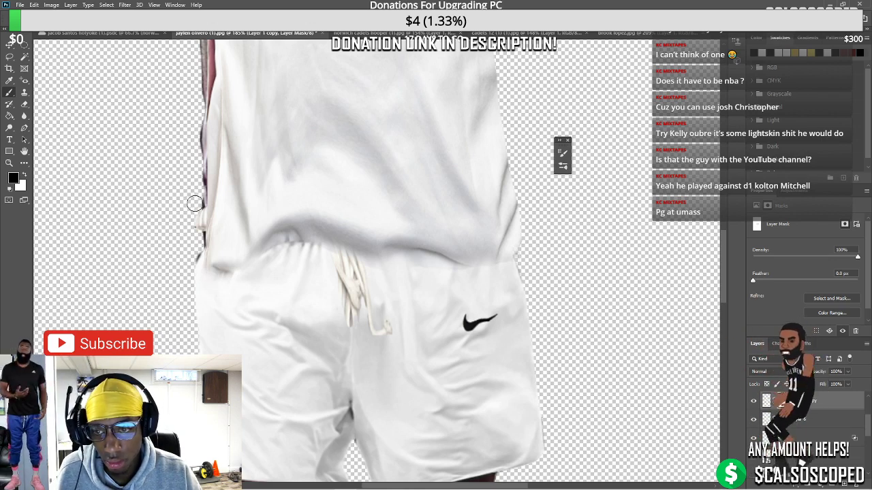
scroll(194, 213, "down", 3)
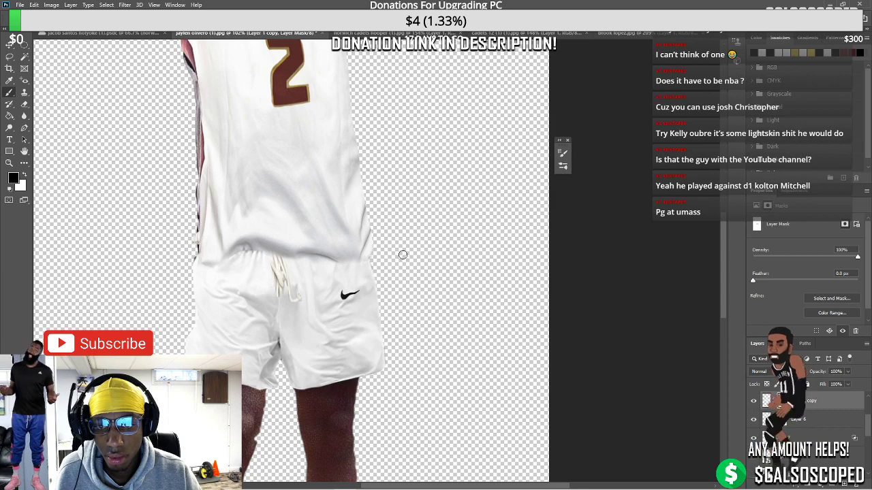
scroll(403, 255, "down", 5)
scroll(369, 274, "up", 6)
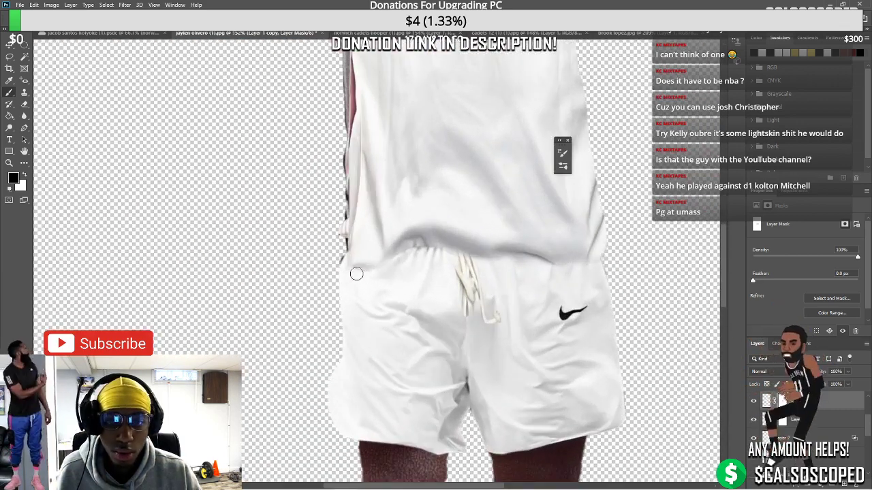
scroll(356, 274, "down", 1)
scroll(320, 262, "up", 2)
Undo an accidental move of the waistband and drawstring piece, then return to the brush
key("v")
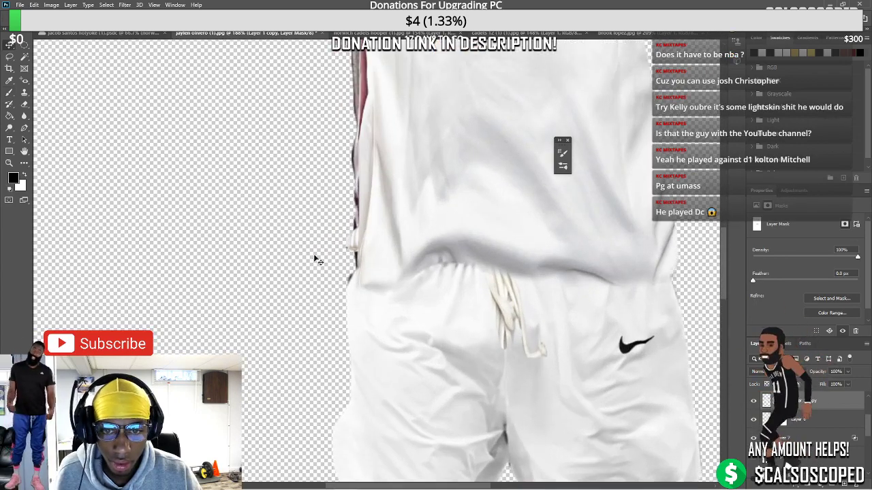
left_click_drag(355, 248, 155, 252)
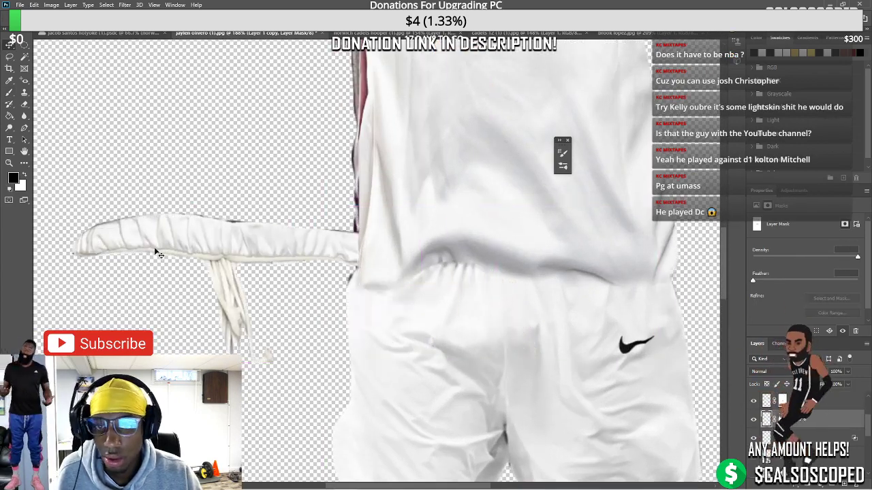
key("ctrl+z")
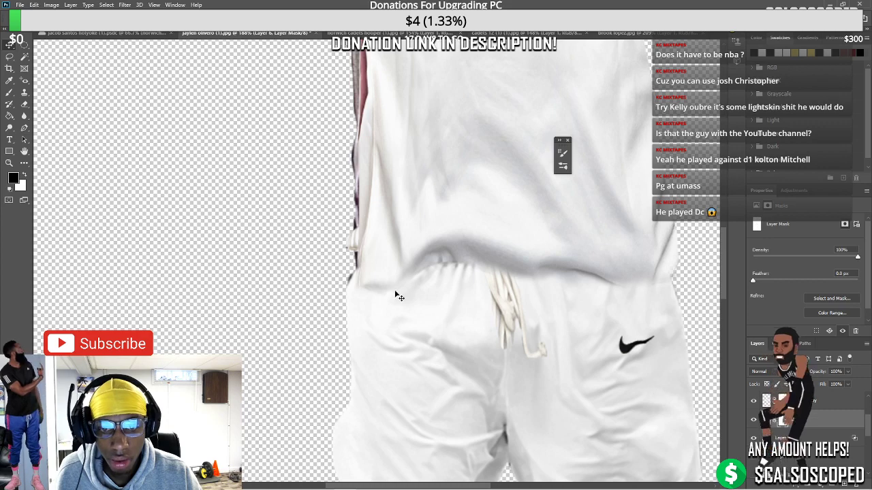
key("b")
scroll(365, 202, "down", 5)
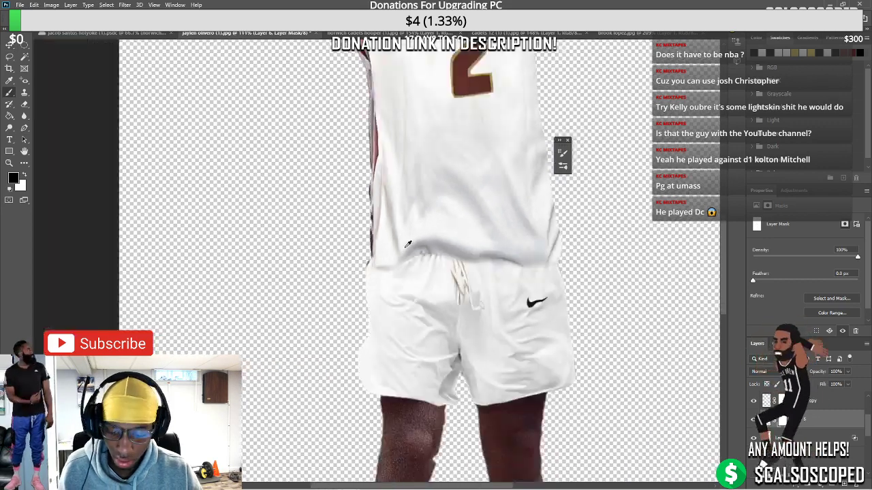
scroll(397, 191, "up", 1)
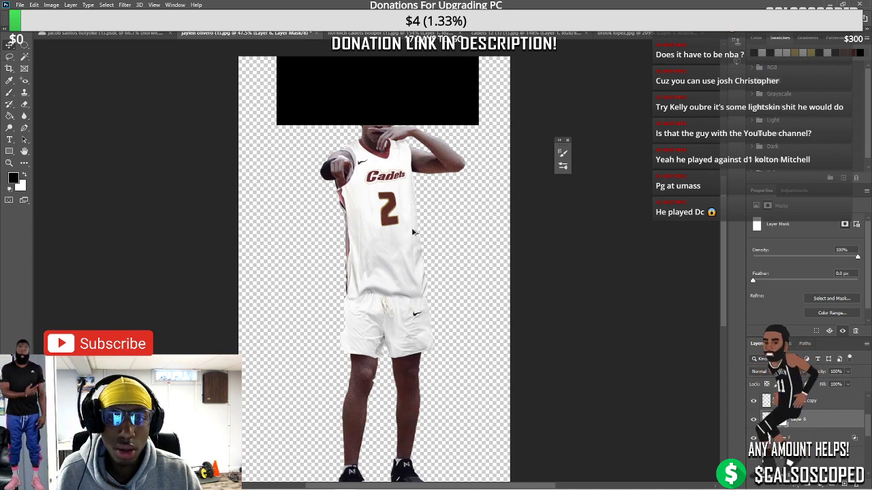
Move the Rectangle 1 black bar higher over the player's head
scroll(412, 232, "up", 1)
left_click_drag(380, 84, 402, 118)
scroll(386, 211, "down", 5)
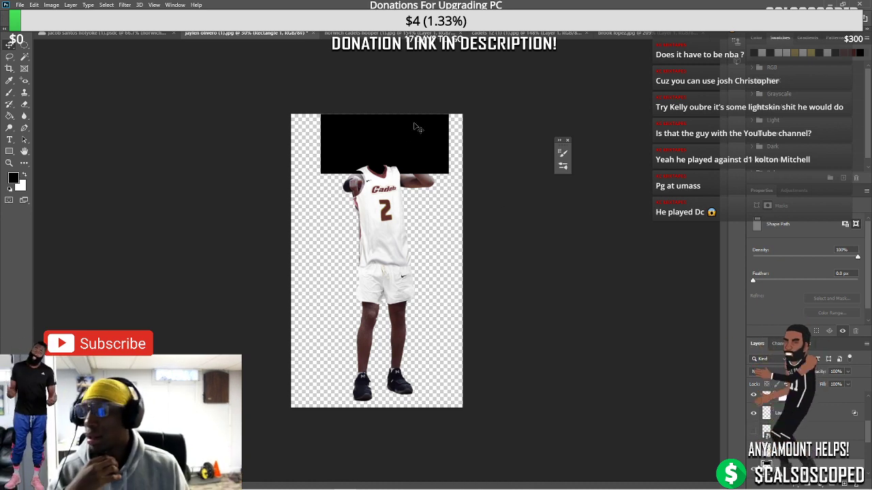
key("ctrl+plus")
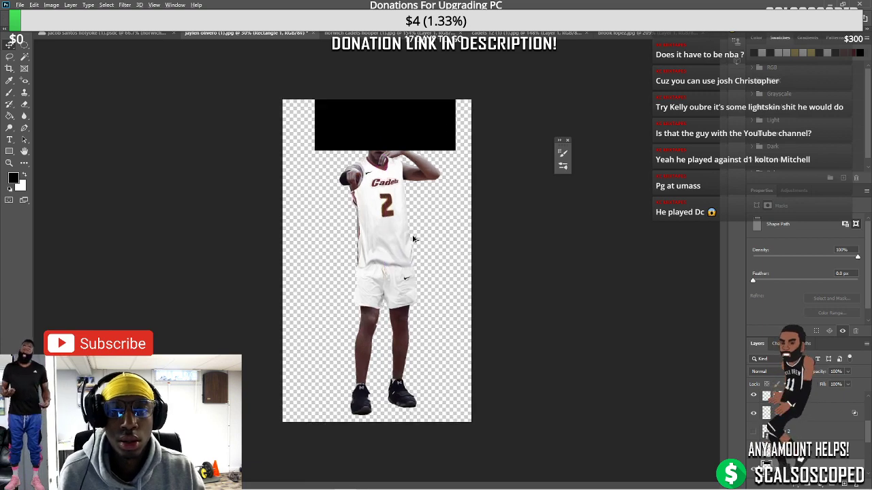
scroll(408, 191, "up", 10)
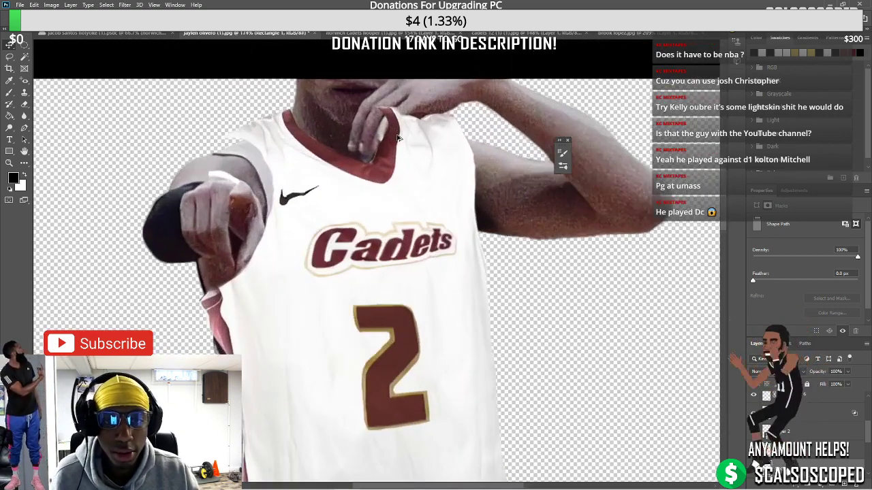
scroll(398, 138, "up", 2)
Mask the collar near the hand on a new Layer 1 copy mask and compare visibility
left_click(399, 138)
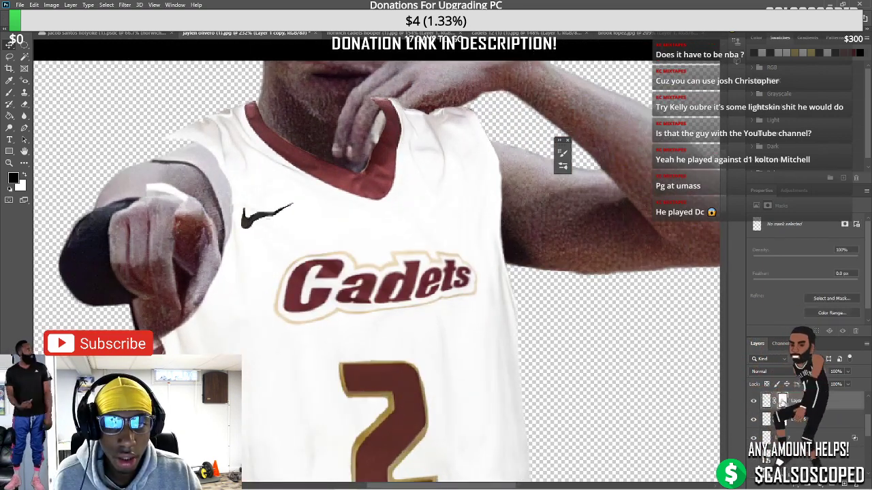
left_click(808, 439)
key("b")
mouse_move(388, 119)
left_mouse_down()
mouse_move(401, 89)
mouse_move(379, 116)
mouse_move(407, 95)
mouse_move(366, 131)
mouse_move(402, 95)
mouse_move(382, 98)
mouse_move(376, 107)
mouse_move(413, 100)
mouse_move(385, 121)
left_mouse_up()
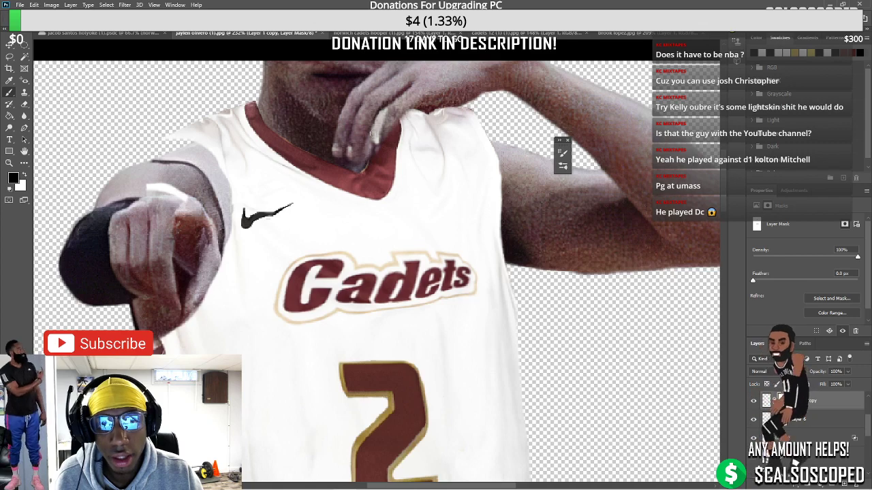
left_click(754, 402)
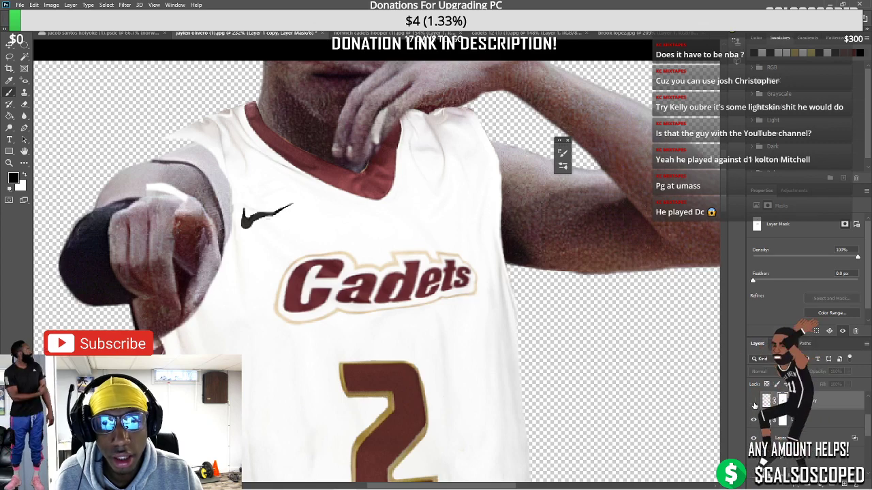
left_click(753, 402)
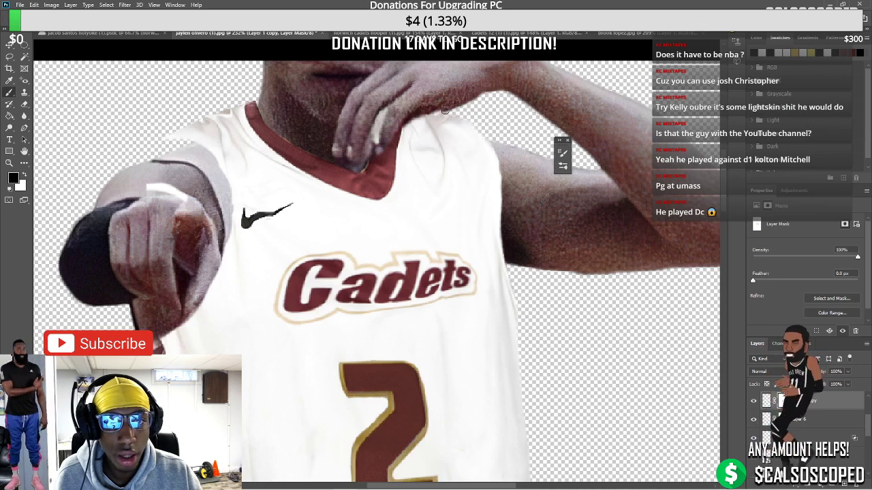
scroll(417, 113, "down", 6)
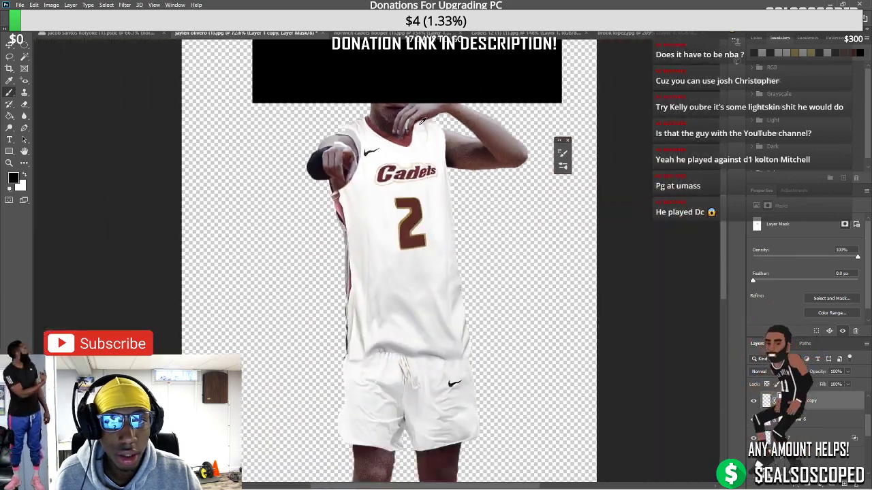
Brush away the maroon side trim along the jersey's left edge on the Background copy mask
scroll(387, 120, "up", 2)
scroll(387, 120, "up", 1)
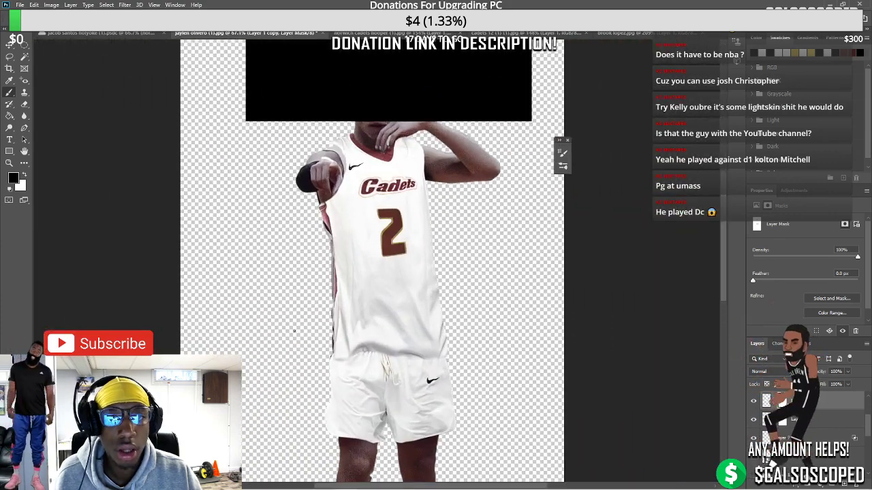
scroll(307, 325, "up", 5)
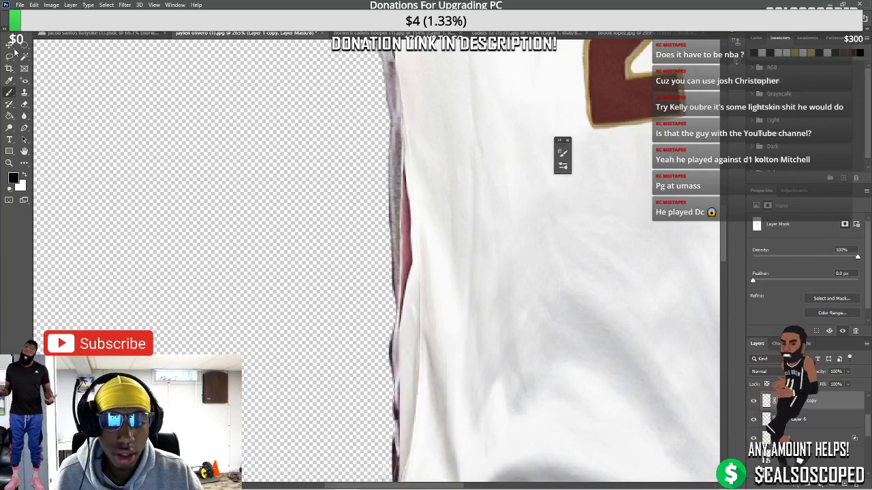
left_click(13, 46)
mouse_move(395, 195)
left_mouse_down()
mouse_move(385, 170)
mouse_move(395, 195)
left_mouse_up()
key("b")
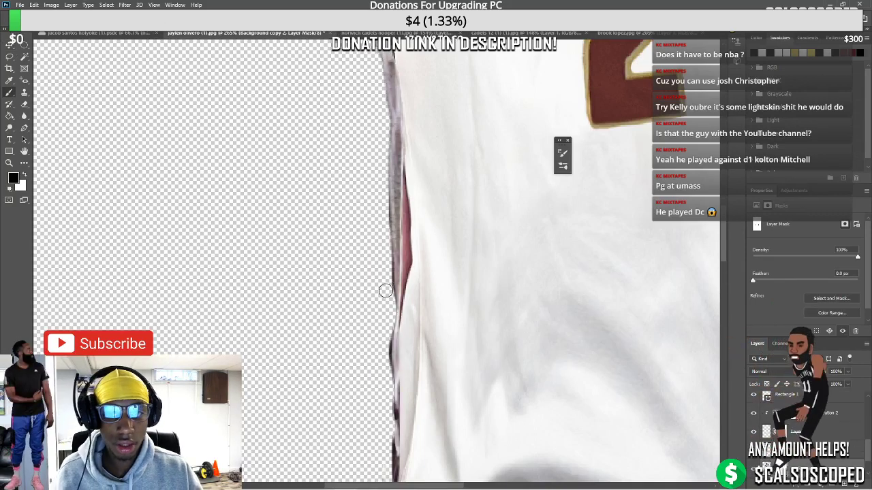
key("bracketright")
key("bracketright")
key("bracketright")
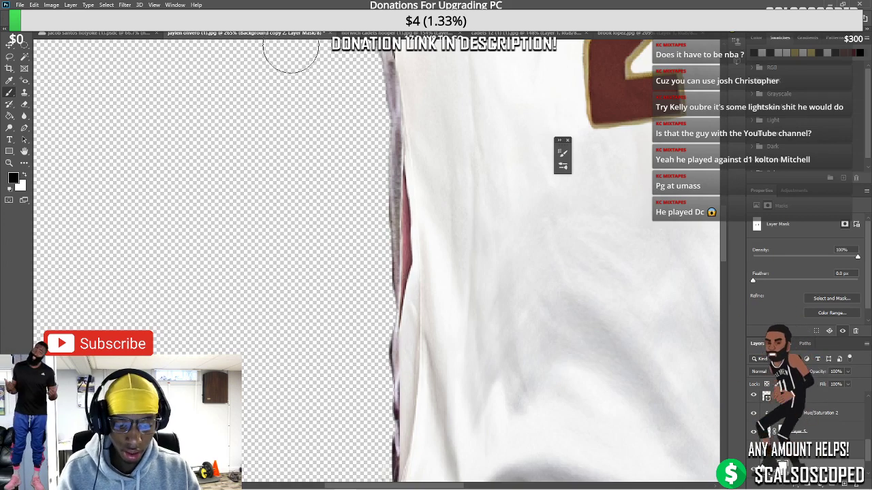
scroll(432, 240, "down", 2)
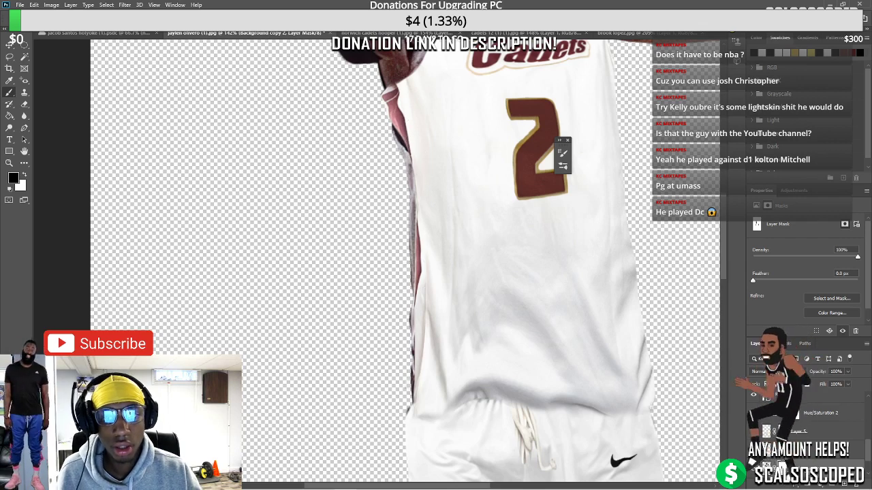
key("alt+bracketleft")
left_click_drag(412, 303, 403, 188)
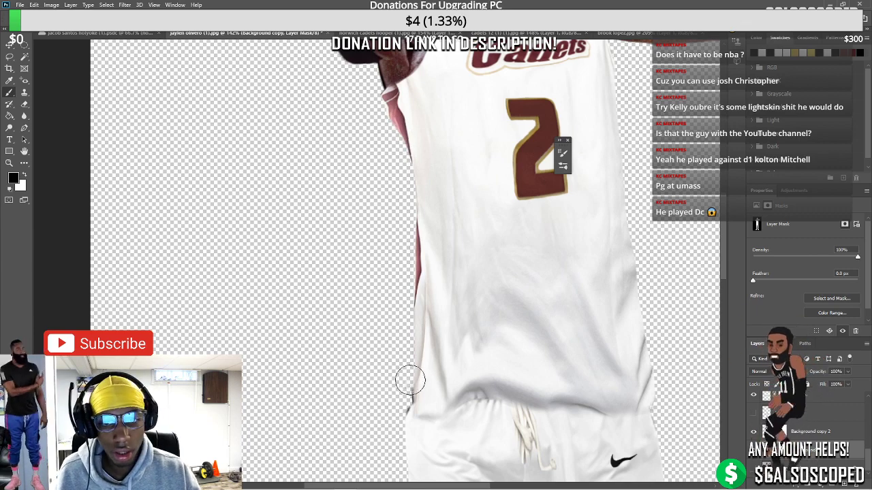
scroll(361, 357, "down", 4)
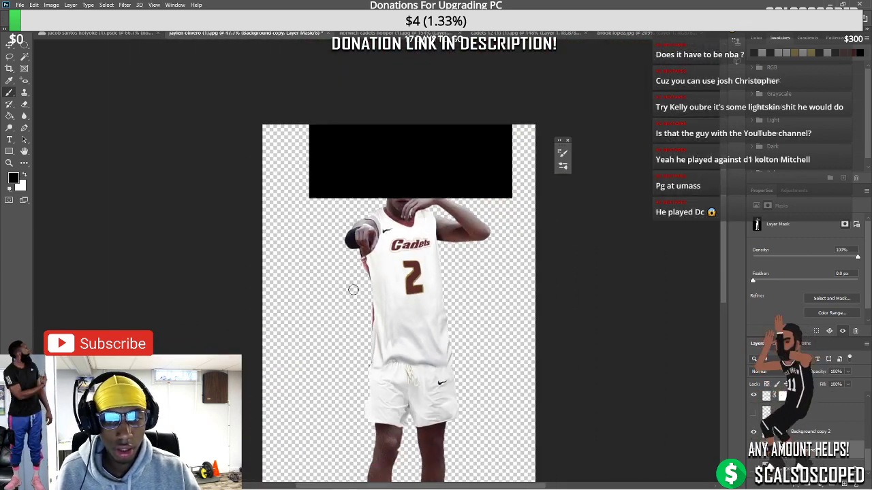
scroll(353, 290, "down", 3)
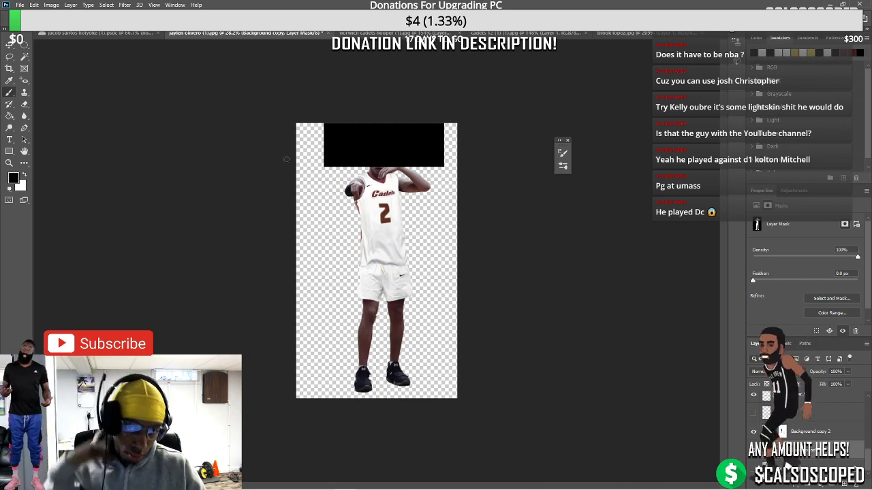
Check the Norwich hooper, Cadets 12 and shorts cutout tabs, then return to the poster document
left_click(371, 33)
scroll(328, 202, "down", 2)
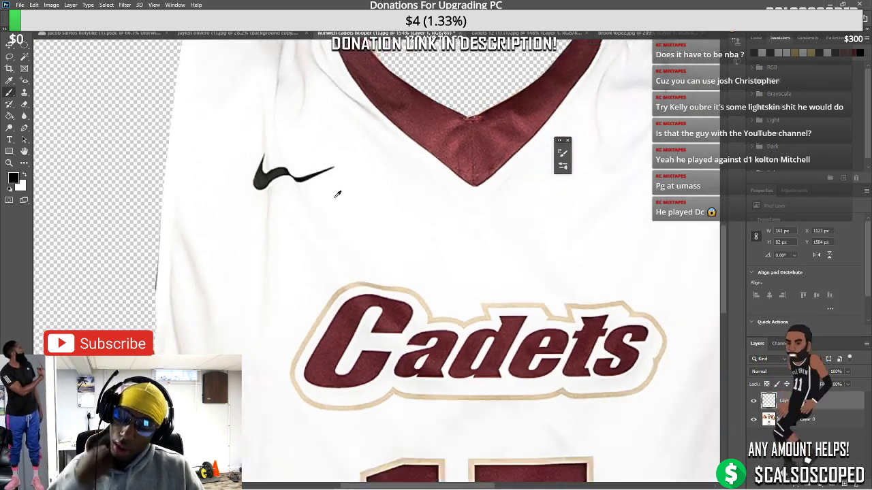
scroll(328, 201, "down", 3)
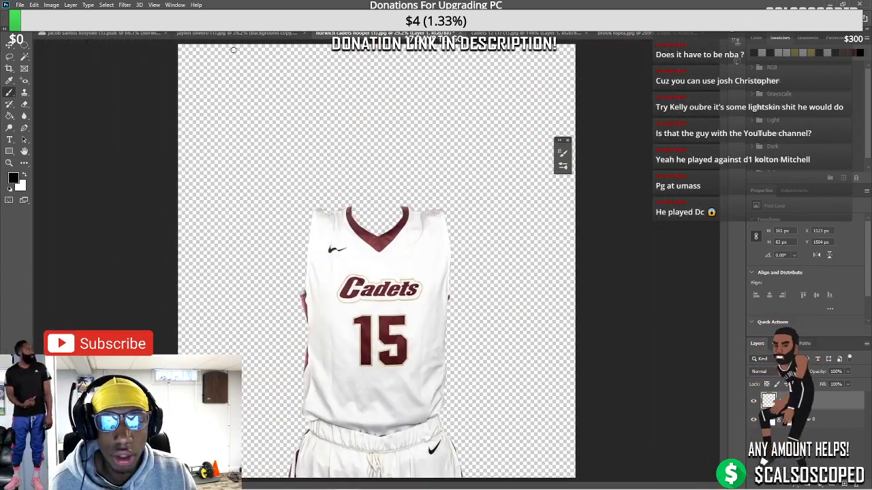
left_click(233, 33)
scroll(355, 300, "up", 5)
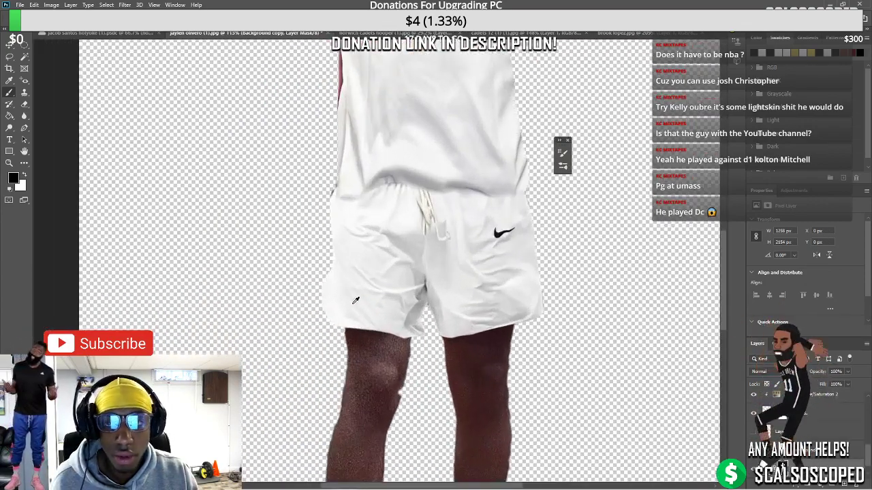
left_click(476, 32)
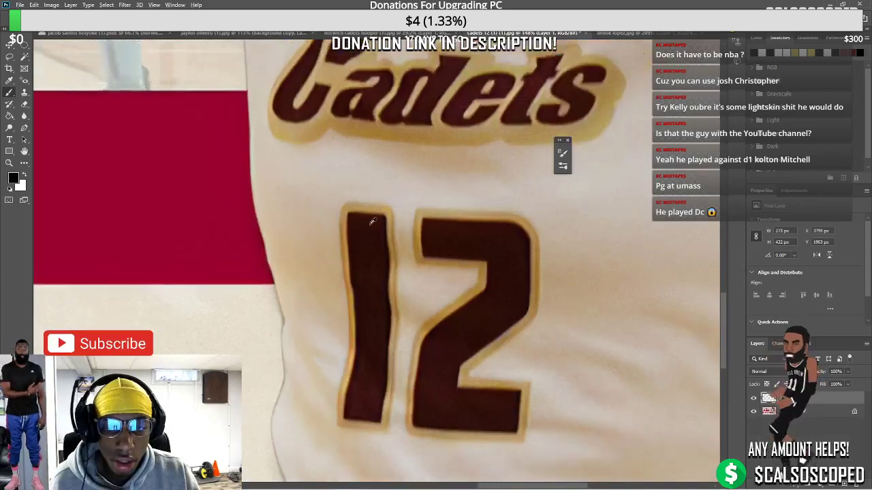
scroll(458, 39, "down", 2)
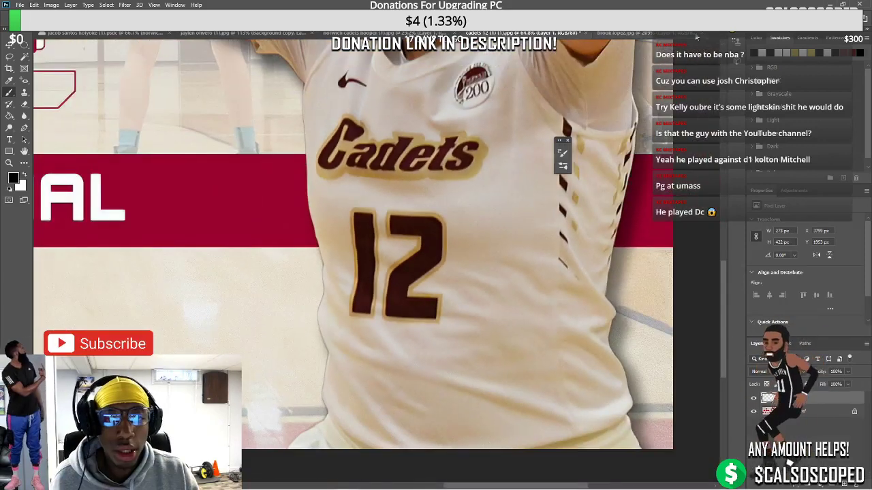
left_click(367, 33)
left_click(92, 34)
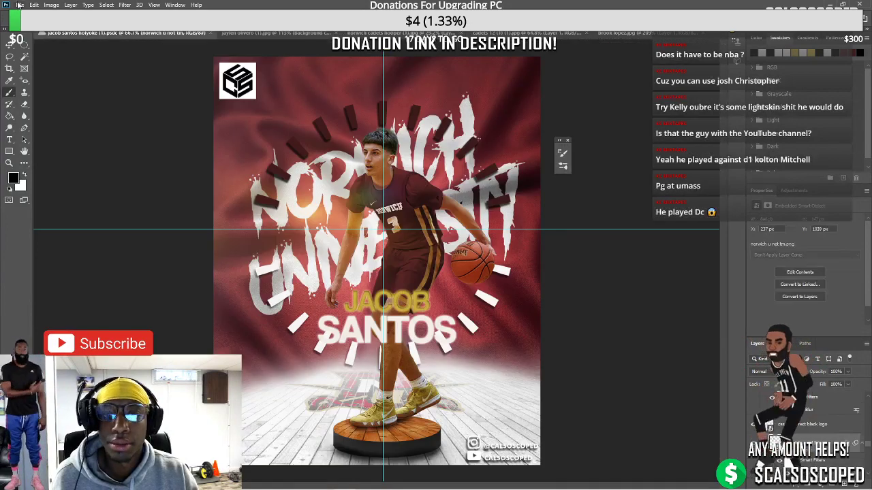
Browse the Downloads folder for images, then dismiss the file browser
left_click(20, 5)
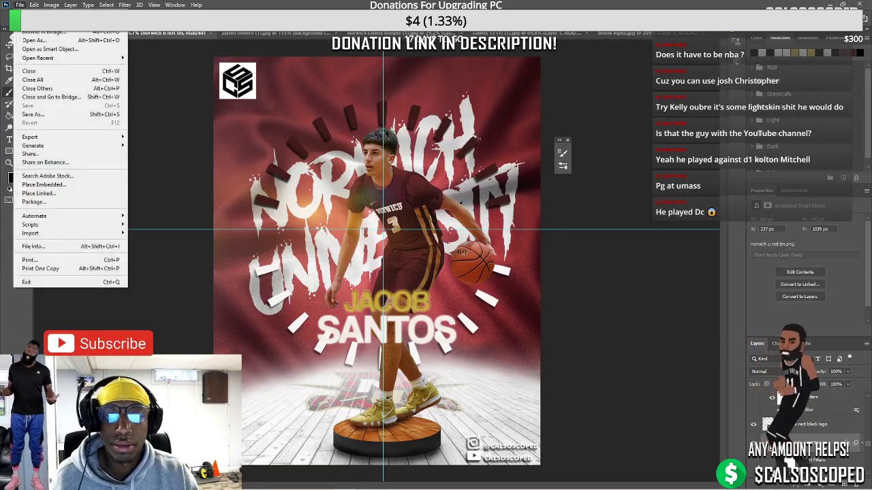
left_click(255, 480)
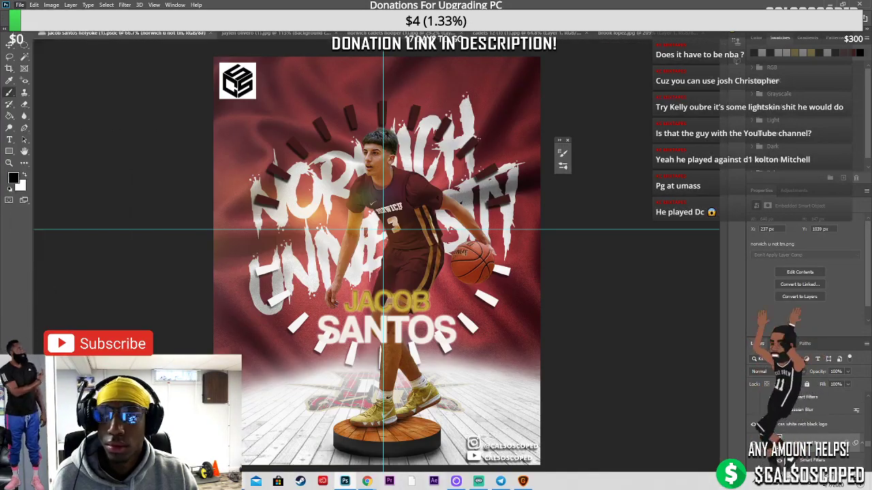
scroll(351, 264, "up", 2)
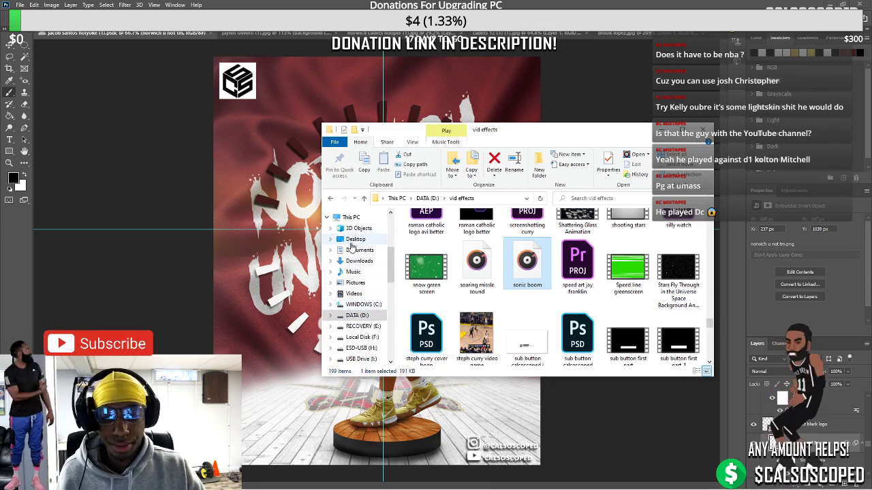
left_click(355, 262)
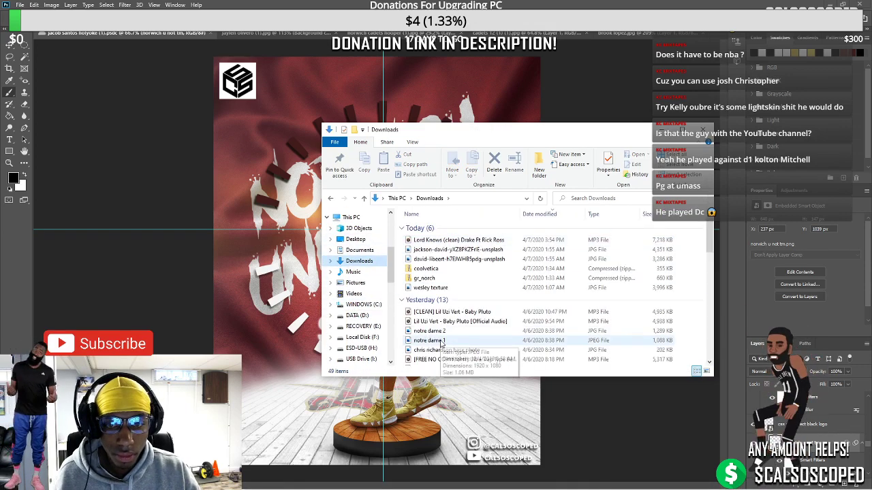
scroll(425, 271, "down", 3)
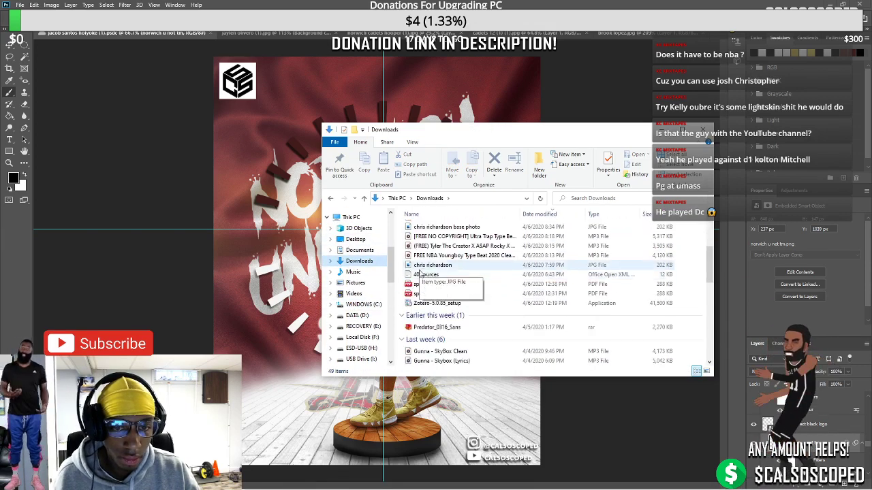
scroll(426, 271, "up", 3)
left_click(656, 130)
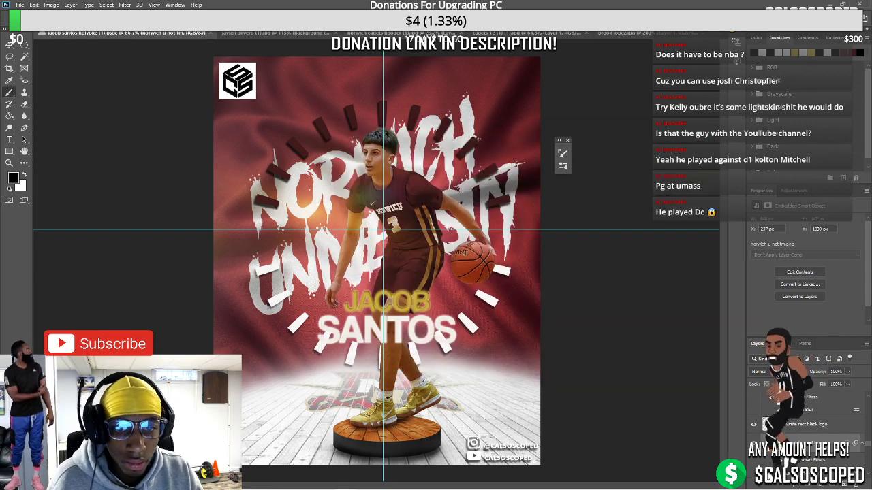
Open and close the Norwich hooper image, then open norwich cadets hooper 2
left_click(17, 5)
left_click(30, 30)
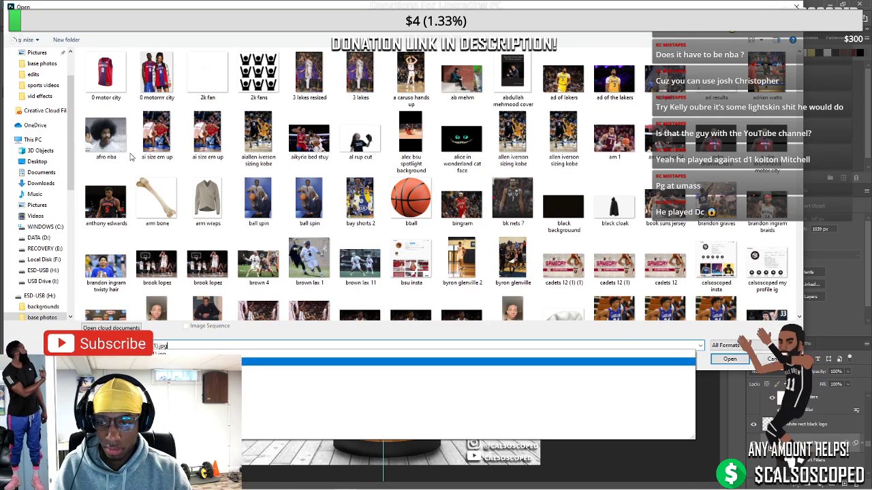
key("Down")
key("Return")
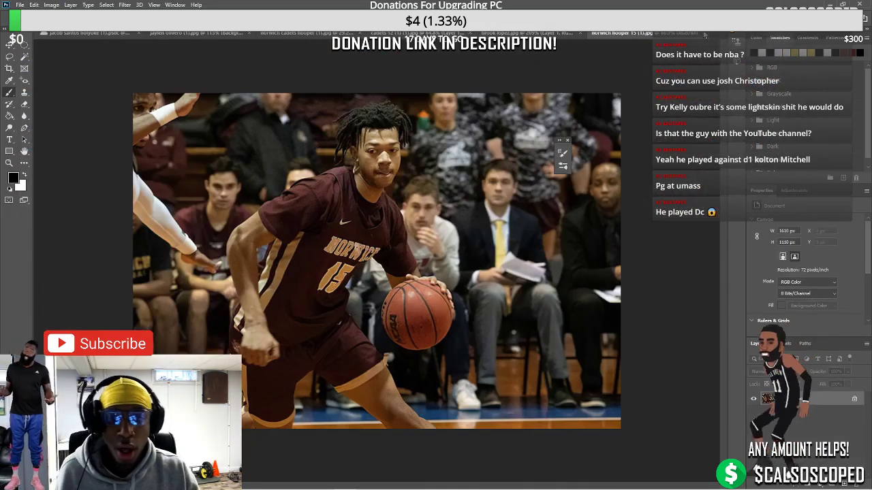
left_click(708, 34)
left_click(19, 5)
left_click(30, 22)
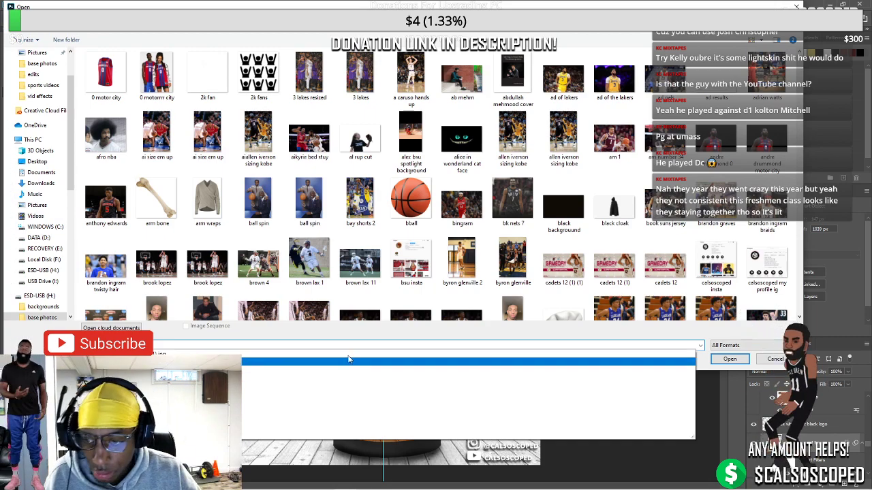
key("Return")
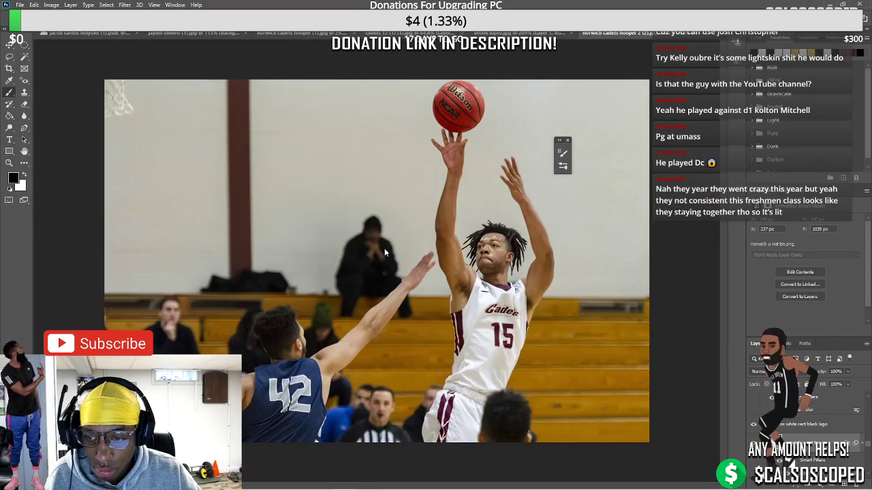
Trace the first maroon stripe section on the shorts with the Polygonal Lasso
scroll(520, 359, "up", 5)
scroll(511, 357, "down", 5)
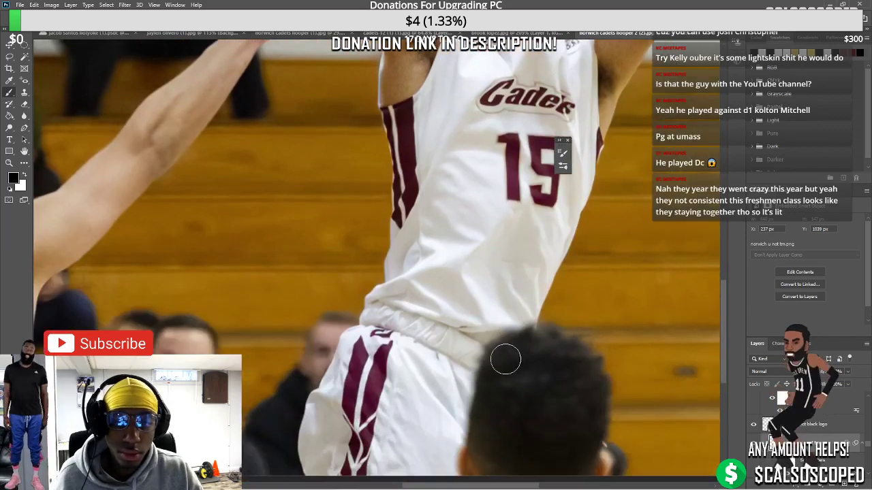
scroll(408, 331, "up", 2)
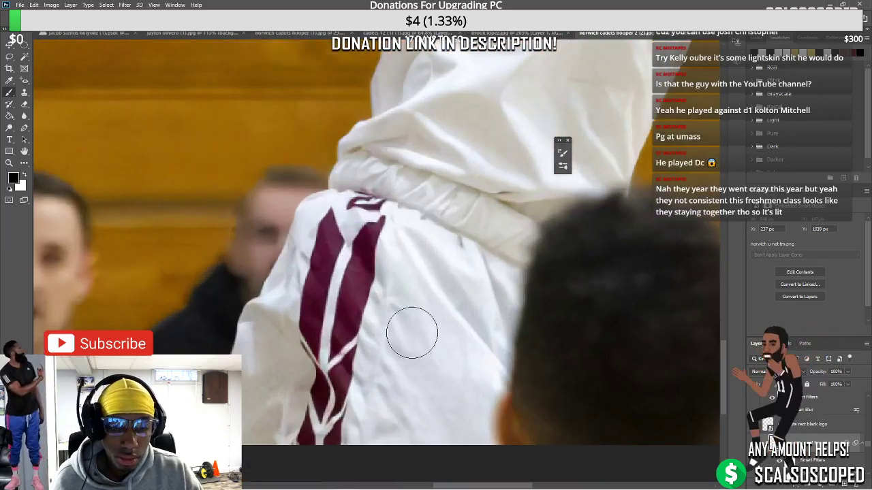
left_click(10, 57)
left_click(51, 68)
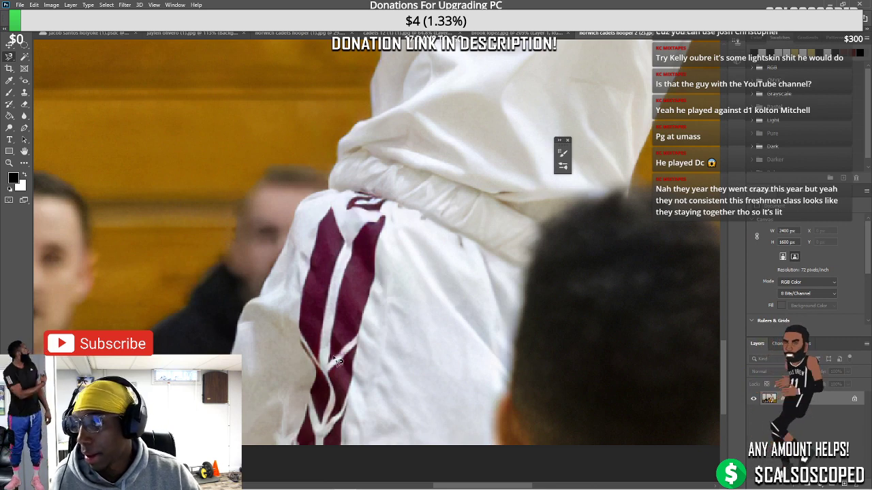
mouse_move(330, 352)
left_mouse_down()
mouse_move(354, 248)
mouse_move(385, 217)
mouse_move(379, 285)
left_mouse_up()
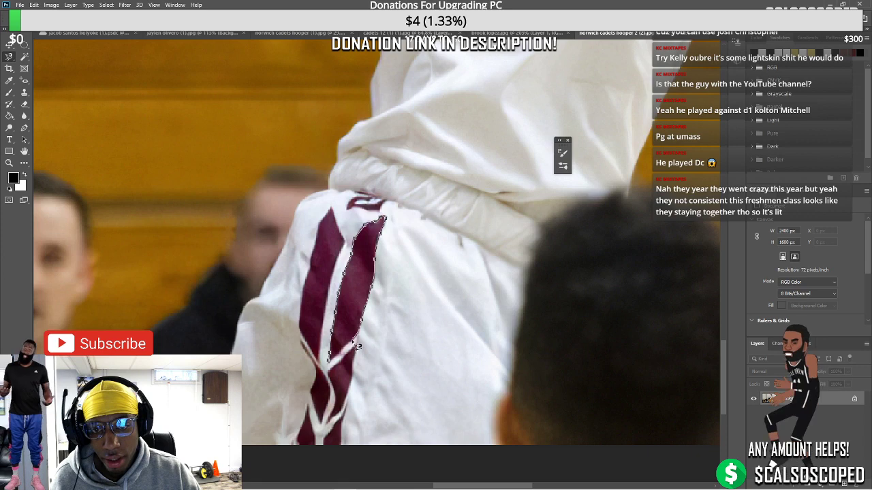
left_click_drag(357, 346, 330, 364)
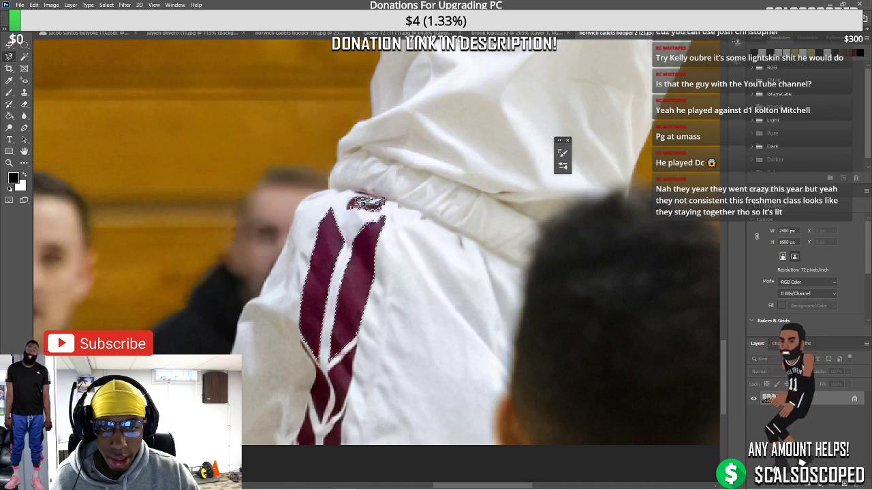
scroll(334, 351, "down", 3)
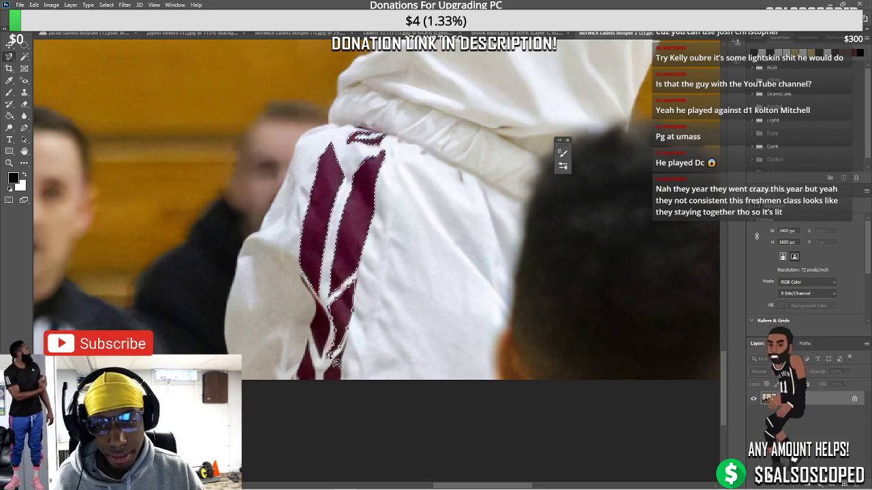
Add the remaining stripe section to the selection and copy it to a new layer
mouse_move(334, 361)
left_mouse_down()
mouse_move(320, 349)
mouse_move(330, 332)
left_mouse_up()
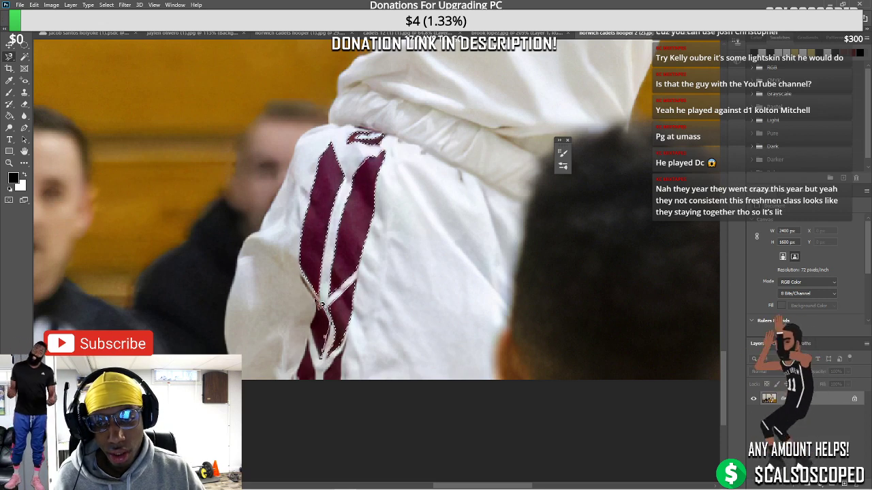
left_click_drag(306, 279, 323, 310)
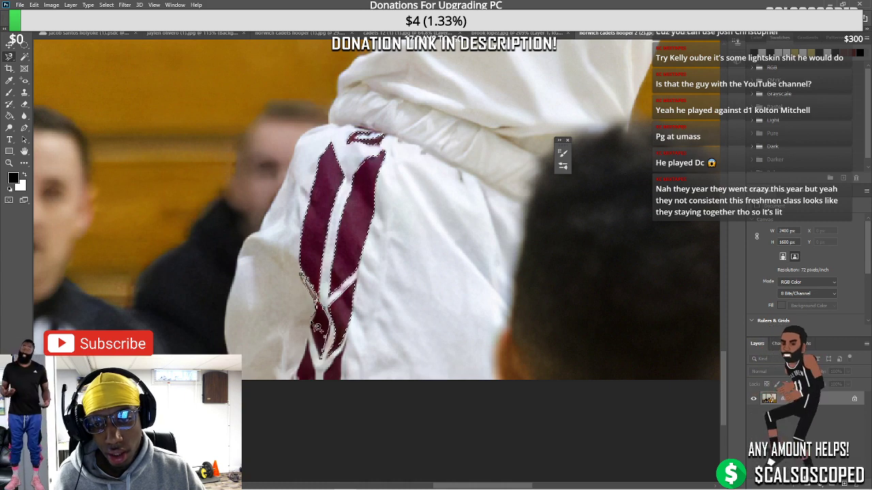
left_click_drag(321, 361, 324, 357)
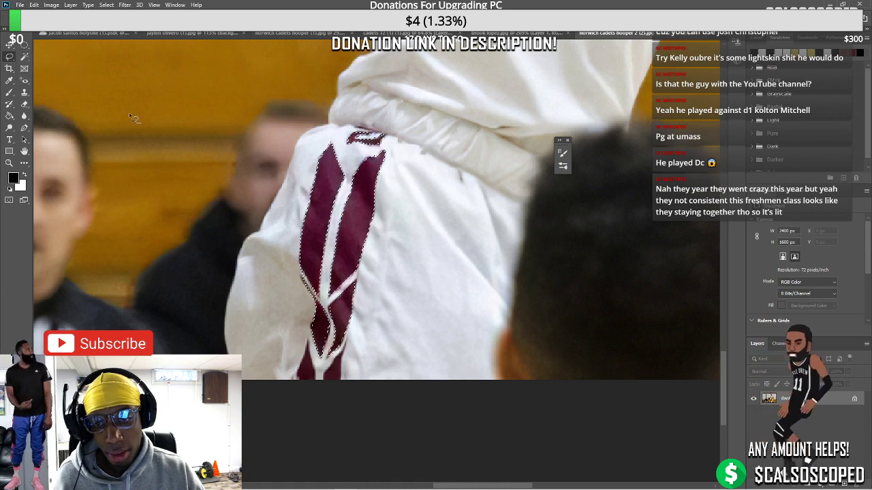
scroll(292, 229, "up", 2)
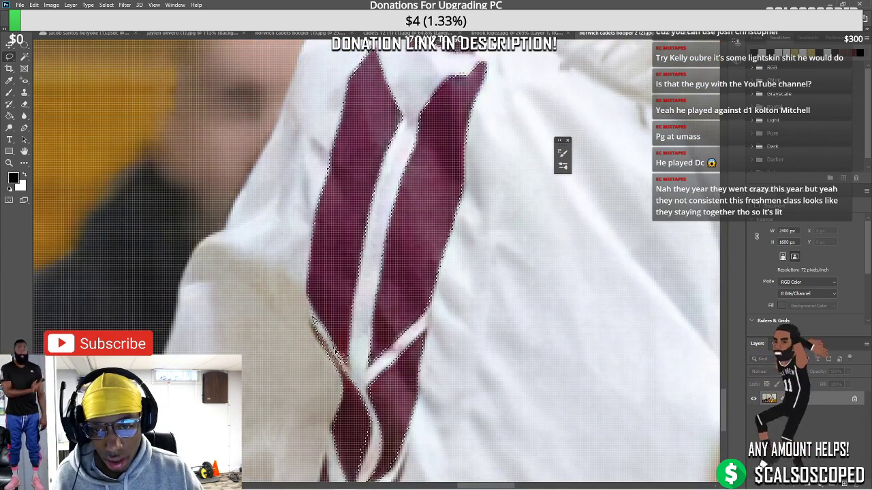
scroll(362, 382, "down", 3)
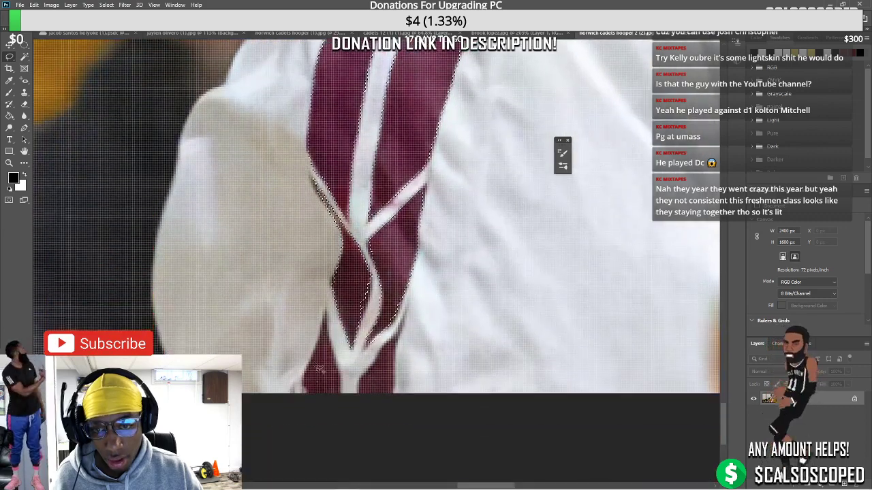
scroll(344, 385, "down", 4)
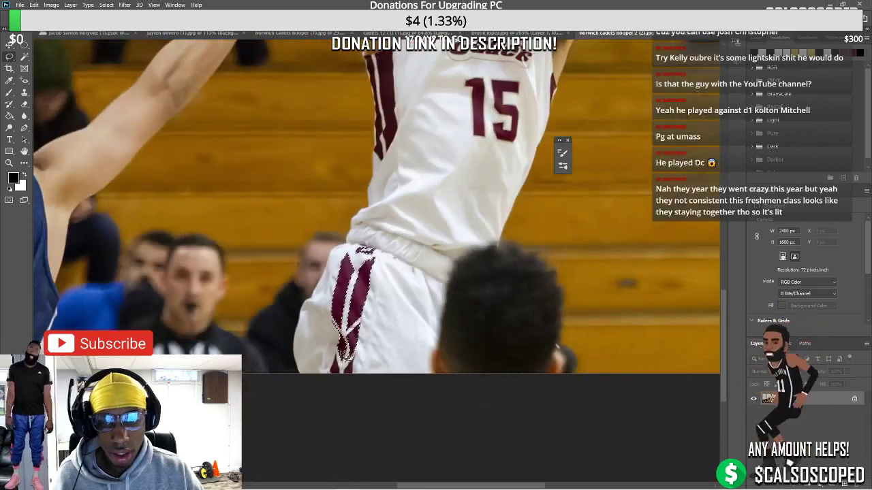
key("ctrl+j")
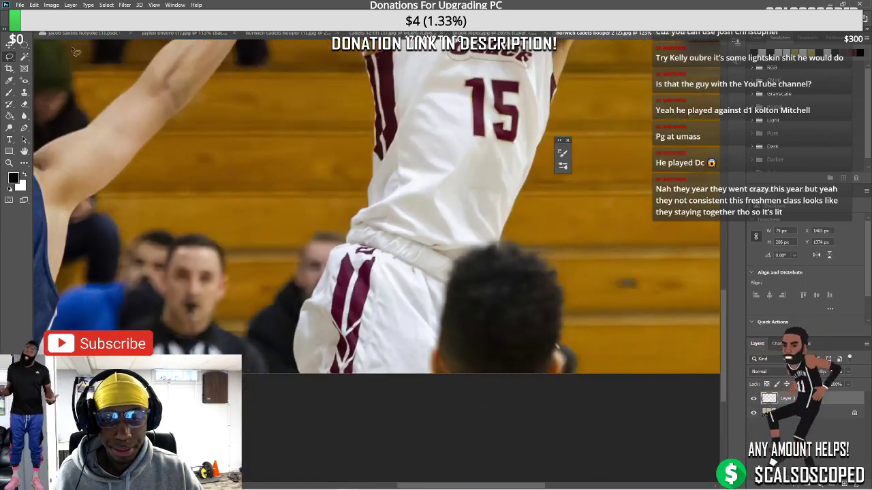
Paste the maroon stripes into the shorts cutout document above the player layer
left_click(194, 33)
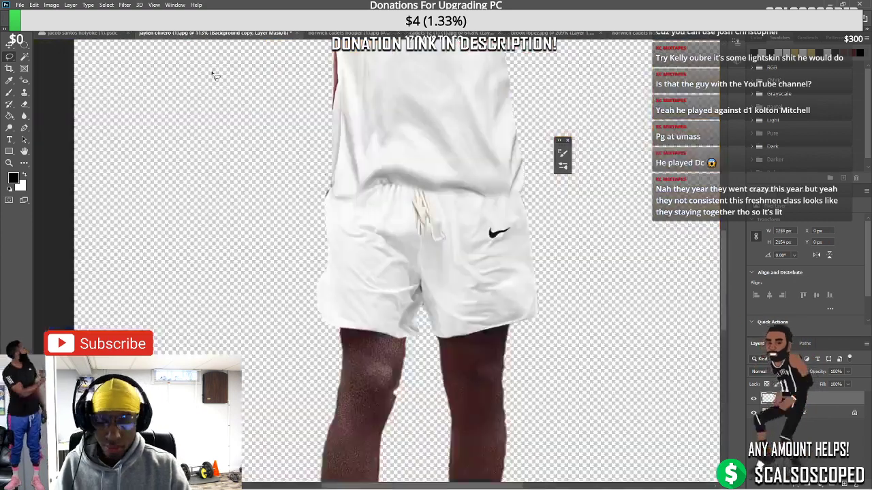
left_click(368, 284, "ctrl")
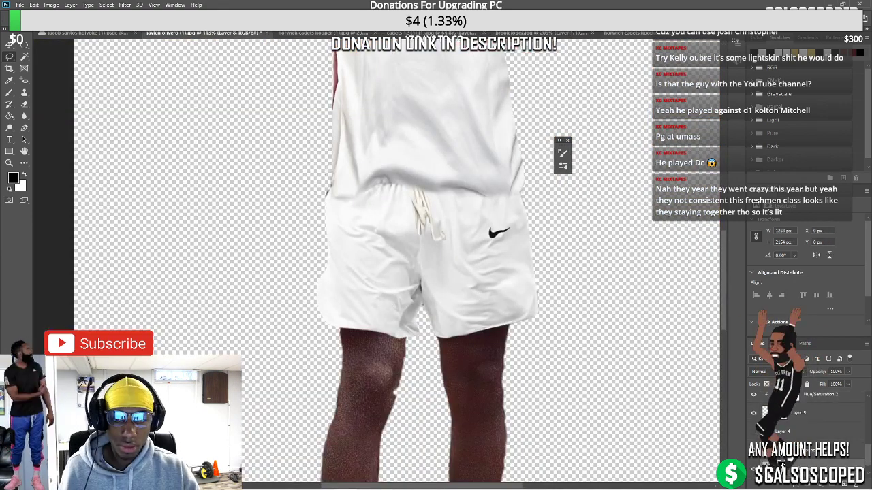
left_click(782, 464)
scroll(868, 411, "down", 2)
left_click(815, 406)
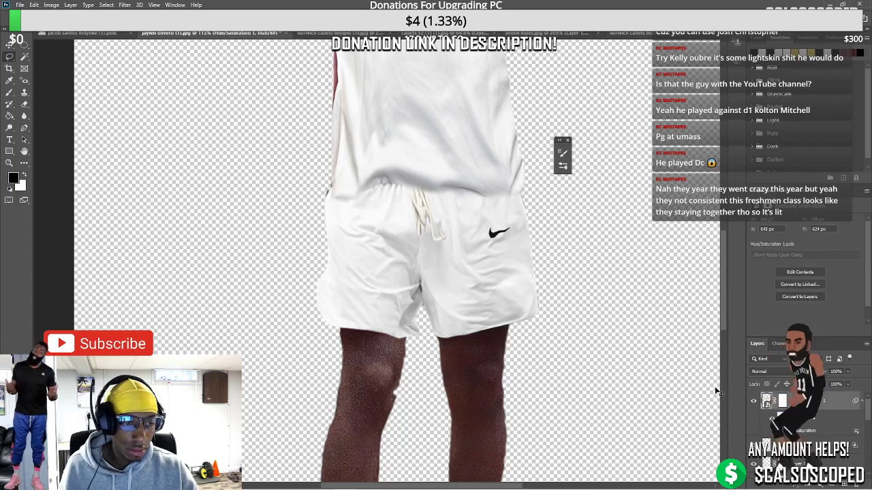
key("ctrl+v")
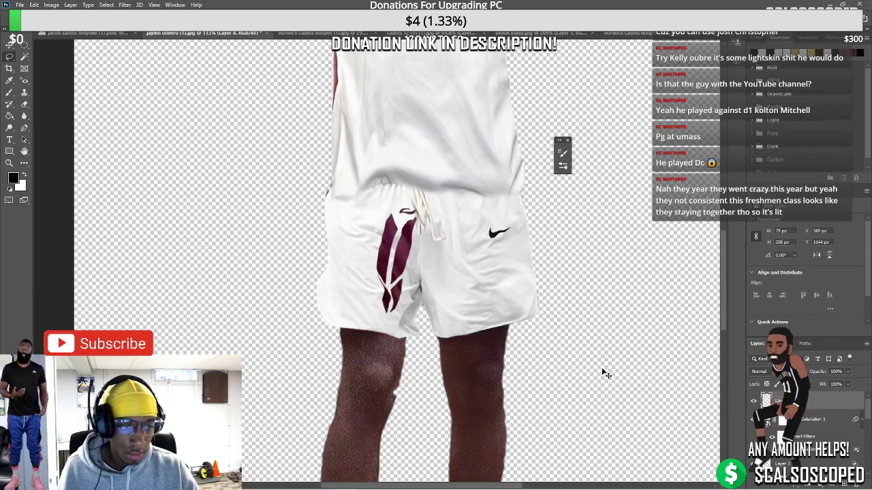
Move, tilt and warp the stripes to follow the left edge of the shorts
key("ctrl+t")
left_click_drag(395, 232, 344, 229)
left_click_drag(361, 183, 355, 184)
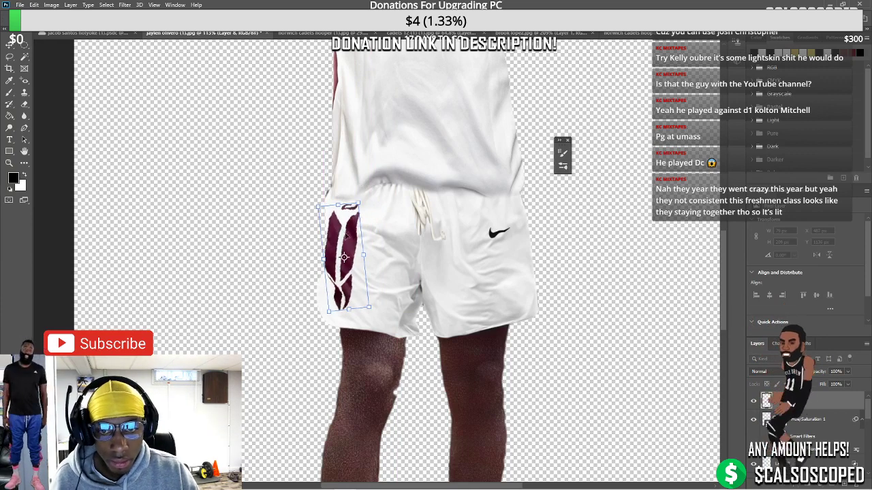
mouse_move(346, 236)
left_mouse_down()
mouse_move(350, 230)
mouse_move(341, 234)
left_mouse_up()
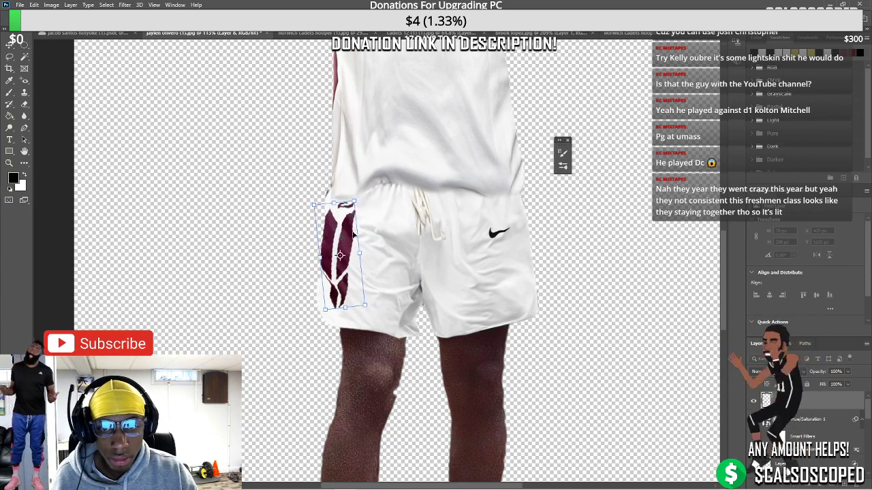
right_click(353, 235)
left_click(367, 298)
left_click_drag(354, 271, 333, 243)
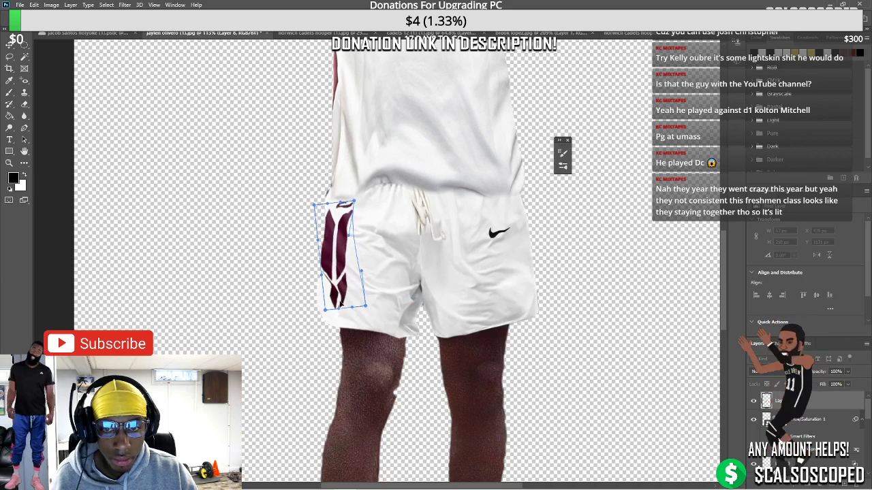
key("Return")
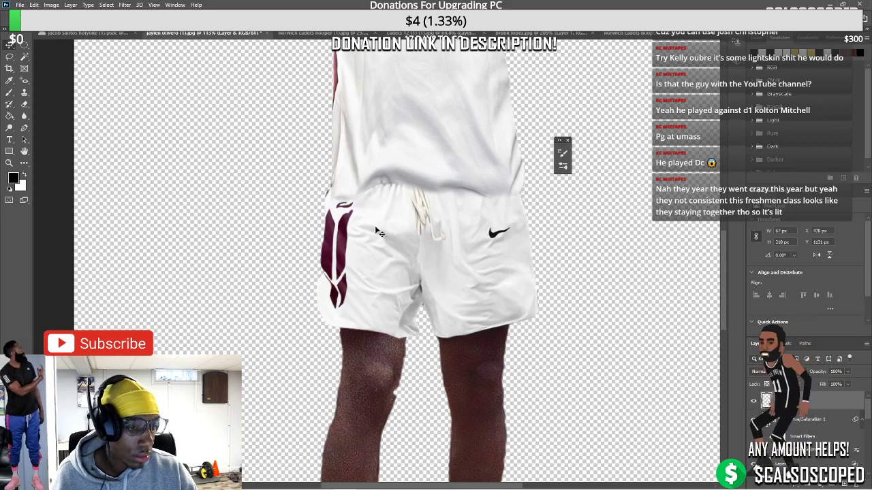
Reselect the maroon logo layer, then bring up the Cadets #15 jersey document
left_click(403, 251)
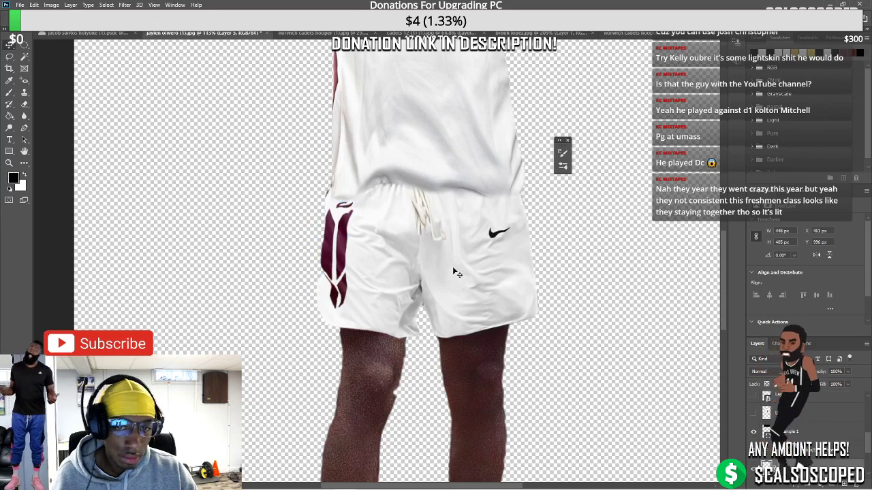
left_click(325, 238)
mouse_move(801, 487)
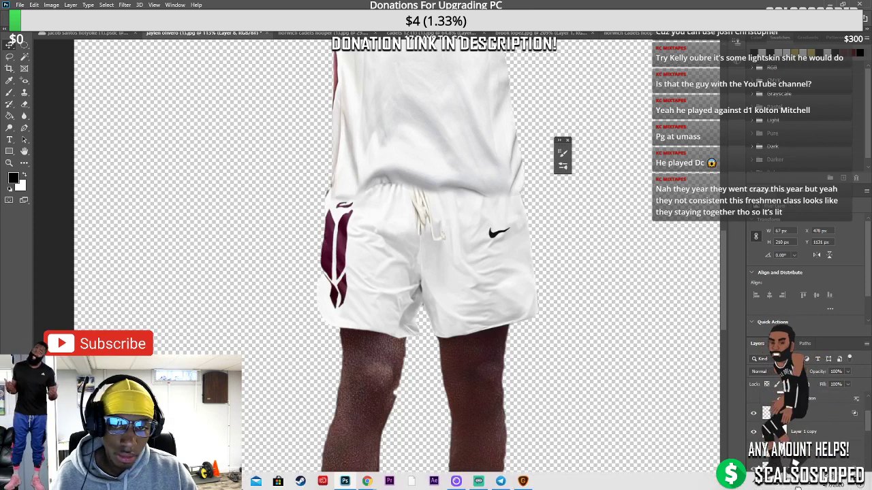
scroll(804, 422, "down", 2)
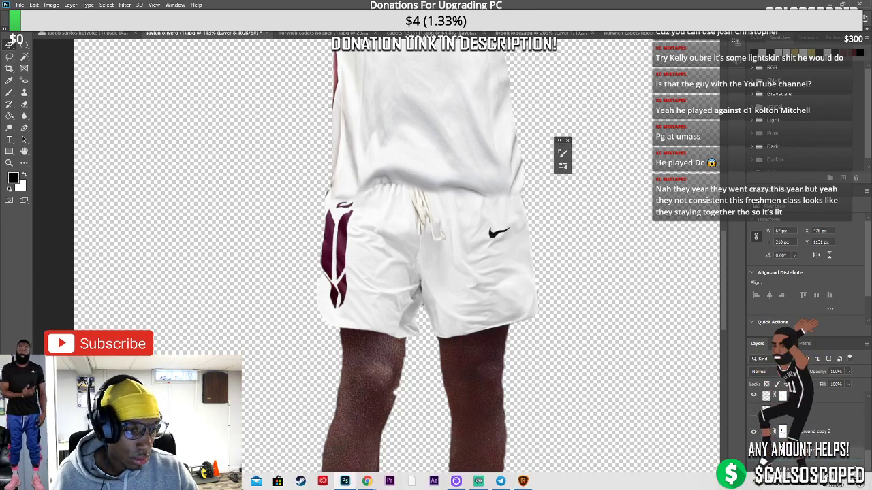
scroll(804, 423, "up", 2)
scroll(804, 422, "down", 2)
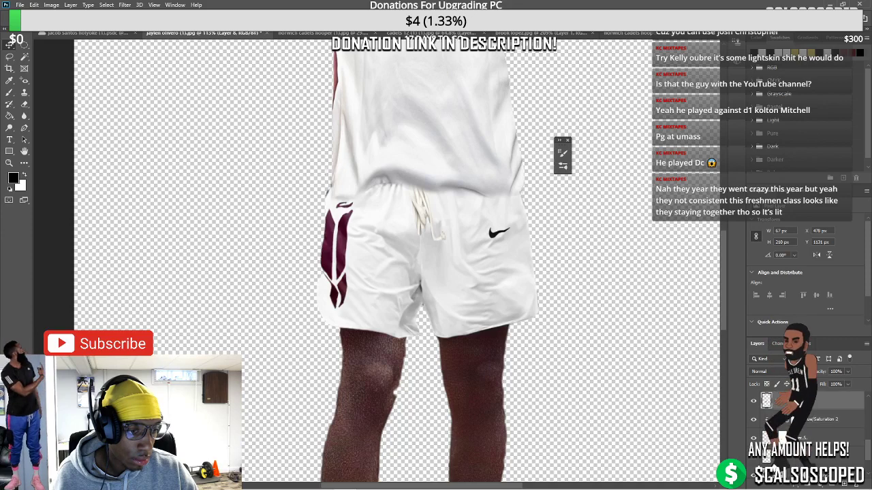
scroll(363, 314, "down", 4)
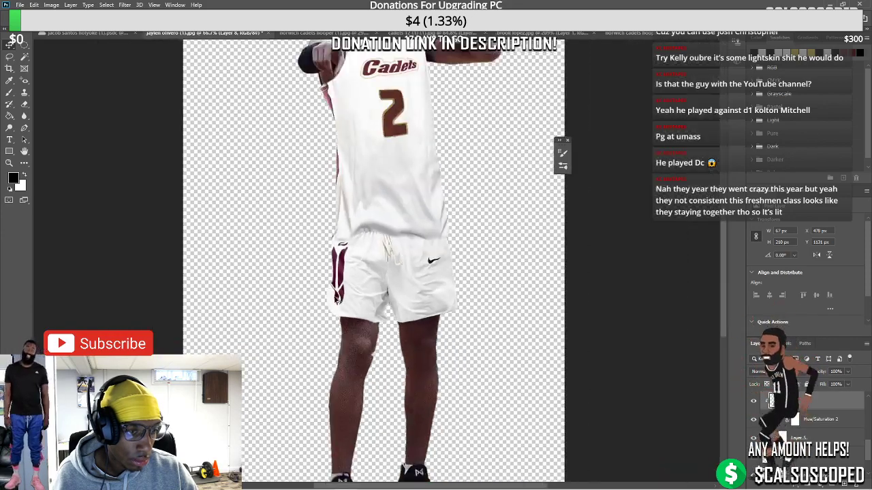
scroll(347, 296, "up", 3)
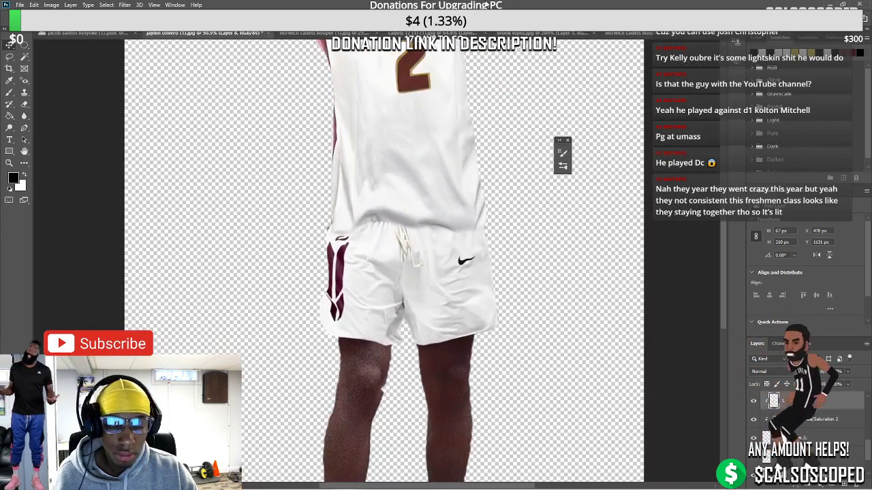
left_click(639, 36)
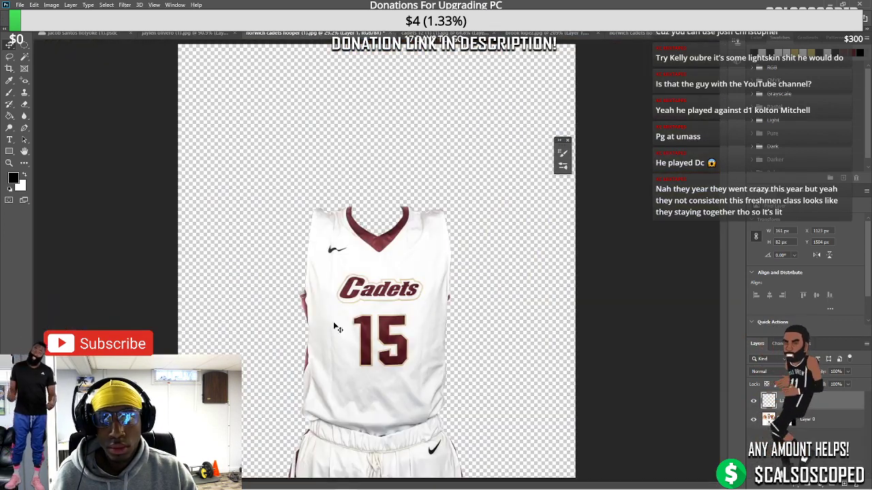
Back on the player photo, skew the maroon logo's top-right corner up to the waistband
left_click(178, 32)
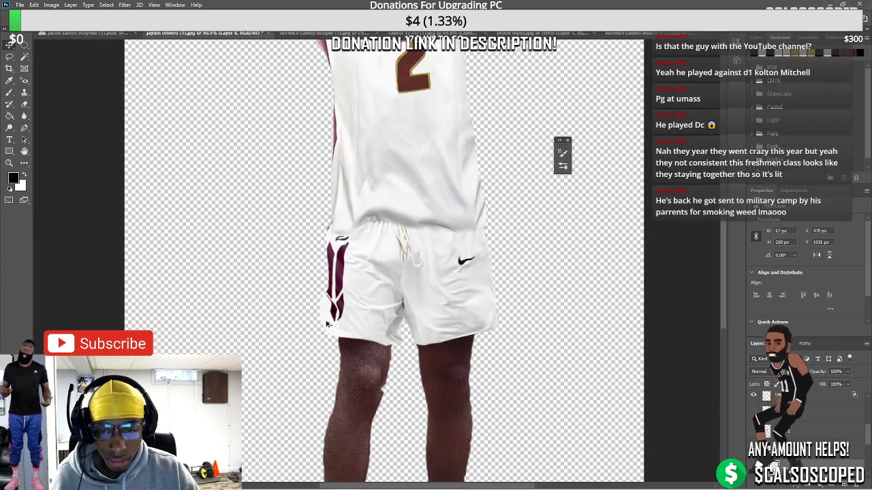
scroll(318, 252, "up", 2)
scroll(318, 252, "up", 2)
left_click(386, 207)
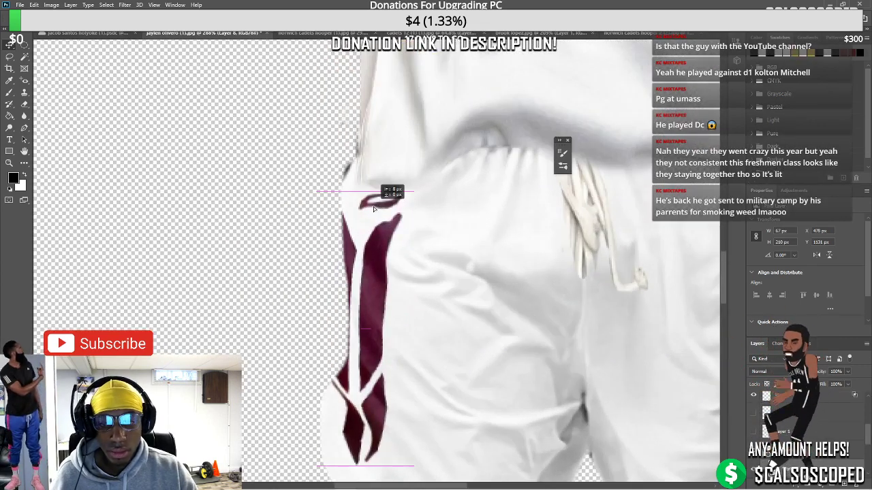
key("t")
right_click(388, 202)
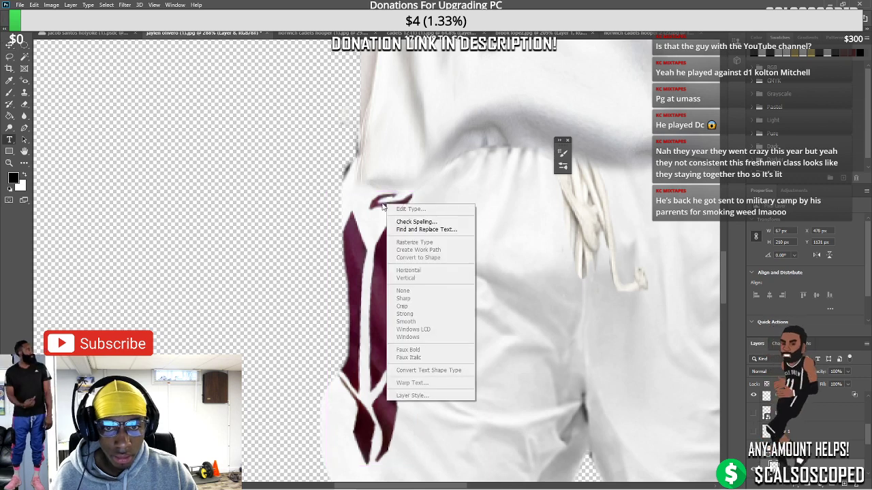
key("Escape")
key("ctrl+t")
right_click(375, 207)
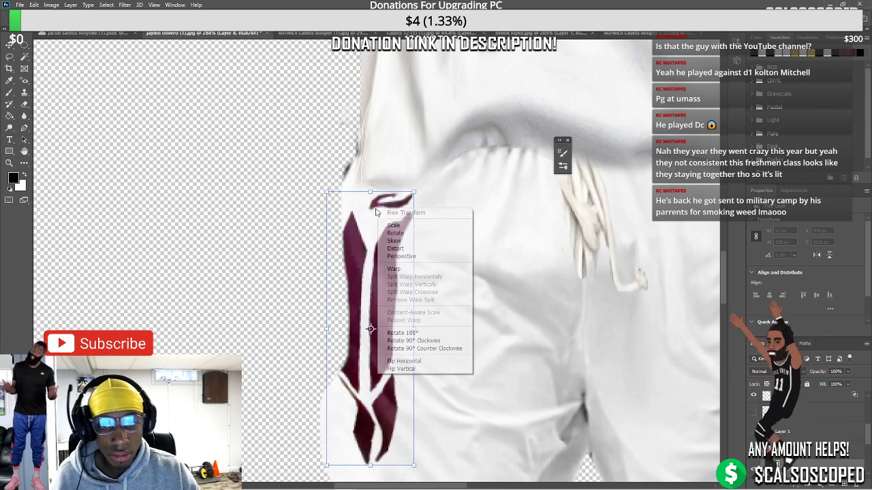
left_click(393, 198)
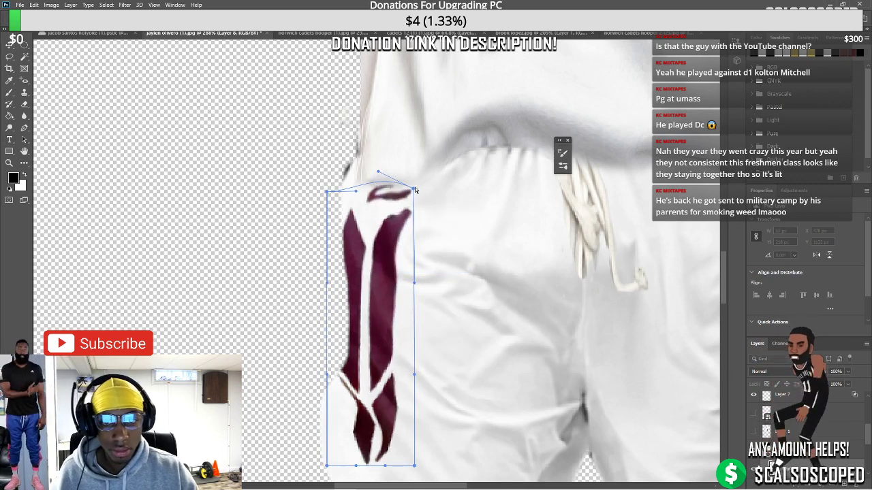
left_click_drag(414, 192, 409, 172)
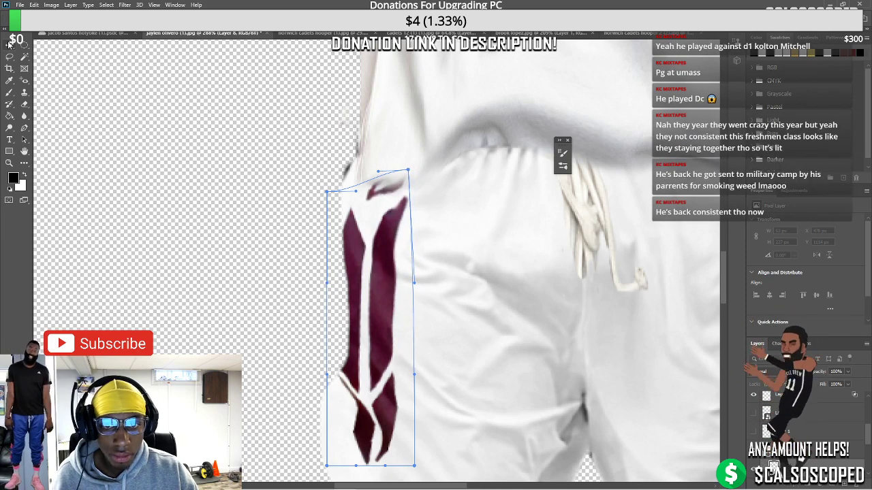
key("Return")
Add a layer mask to the maroon logo layer
scroll(425, 262, "down", 6)
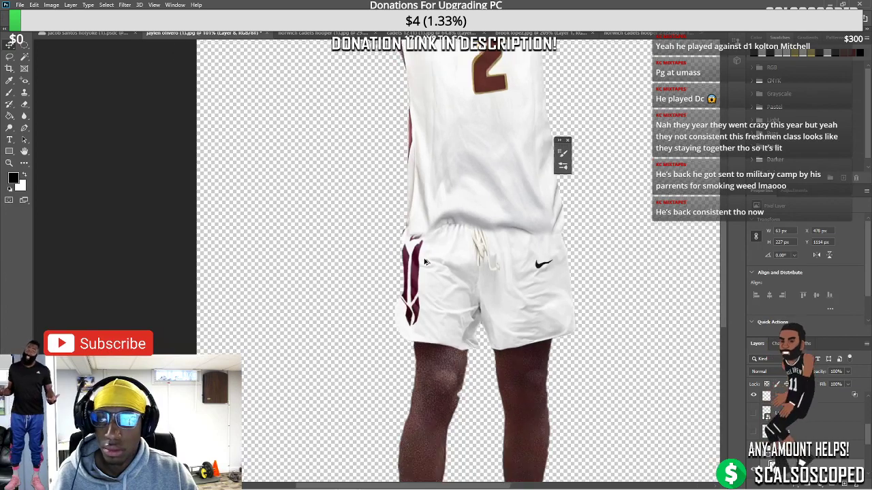
scroll(424, 262, "up", 4)
key("ctrl+backslash")
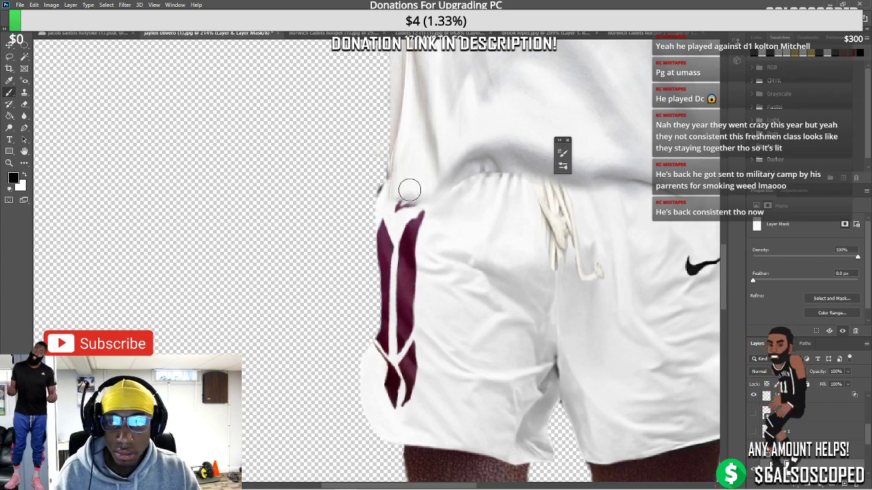
scroll(409, 190, "down", 4)
scroll(406, 276, "up", 4)
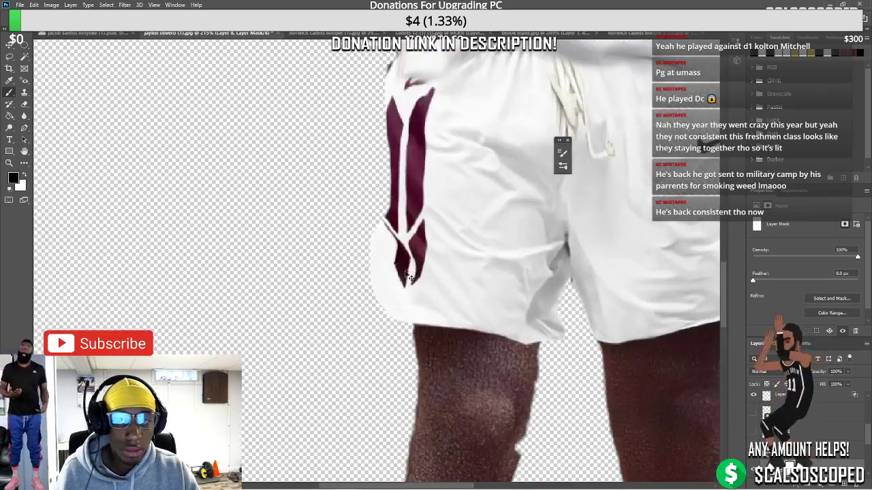
Split Warp the maroon stripe's bottom so it follows the shorts' hem
key("ctrl+t")
right_click(423, 250)
left_click(449, 312)
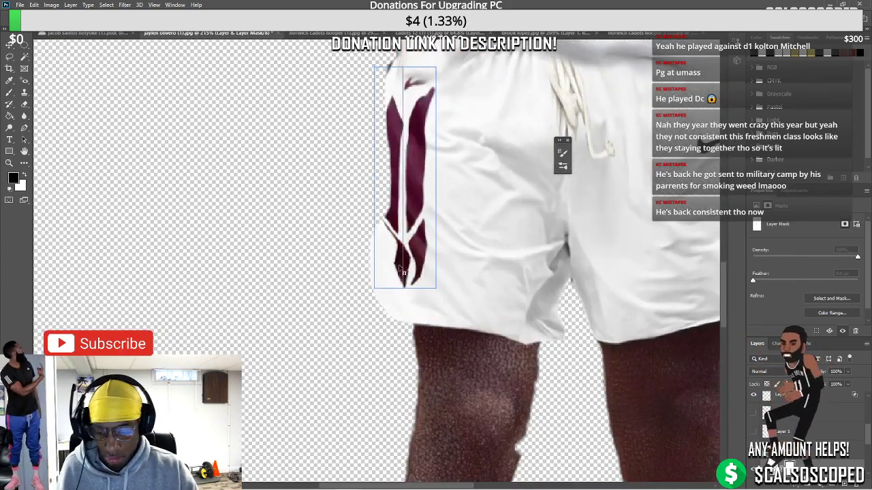
left_click_drag(402, 272, 427, 280)
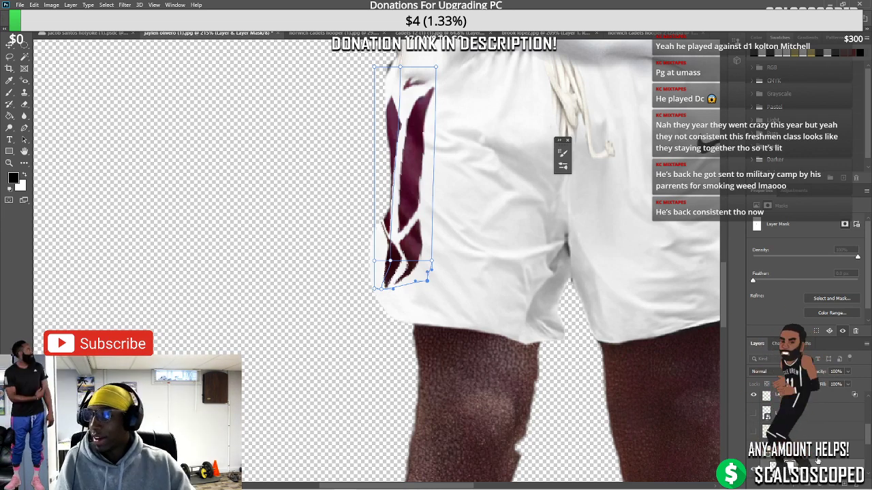
key("Return")
Nudge Layer 6 slightly left over the shorts
scroll(394, 288, "down", 3)
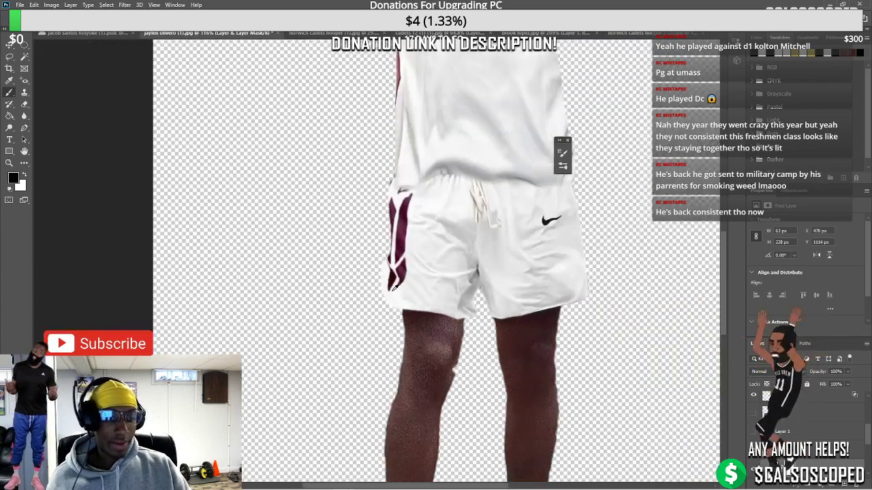
scroll(395, 287, "down", 3)
scroll(344, 296, "up", 4)
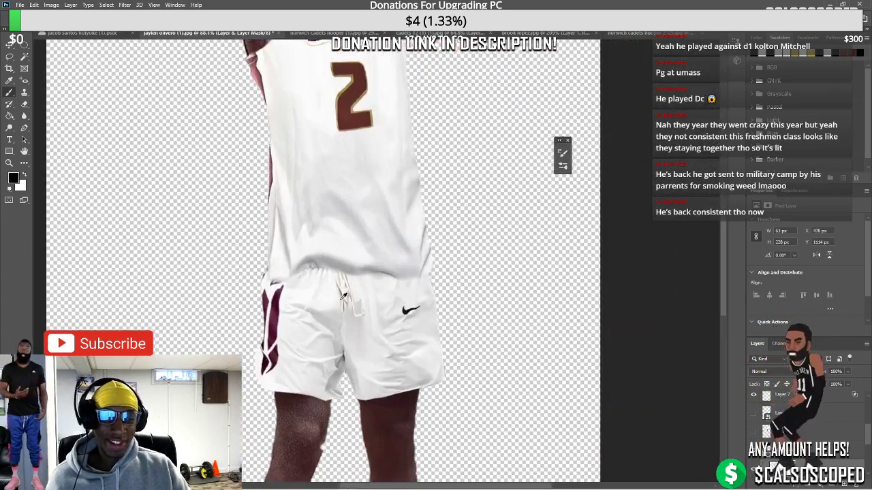
scroll(344, 296, "up", 2)
scroll(366, 259, "up", 2)
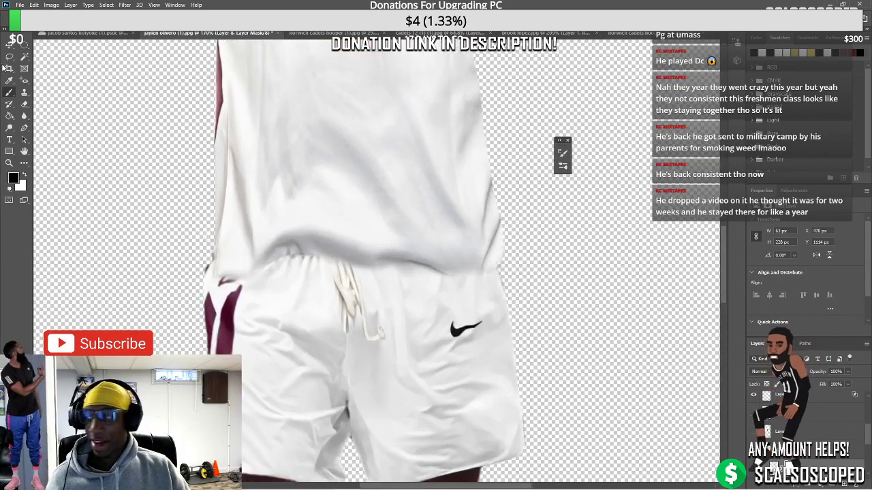
scroll(313, 282, "up", 2)
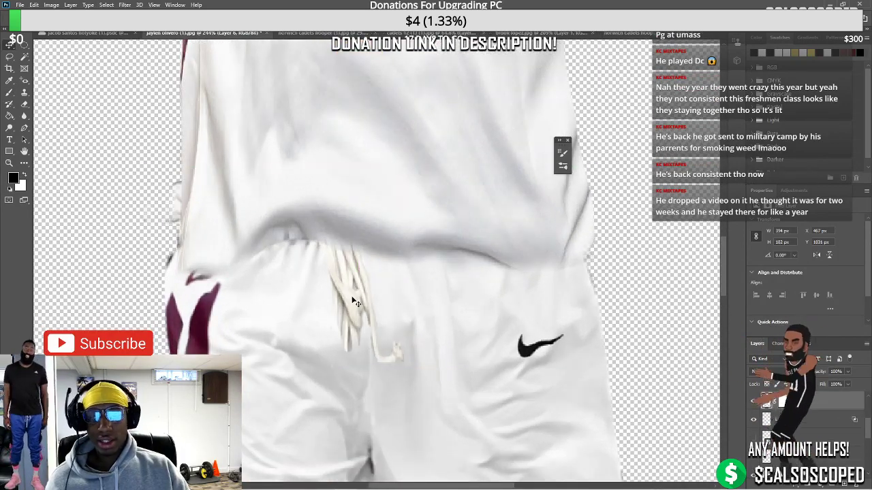
left_click_drag(372, 300, 365, 297)
left_click_drag(344, 206, 343, 205)
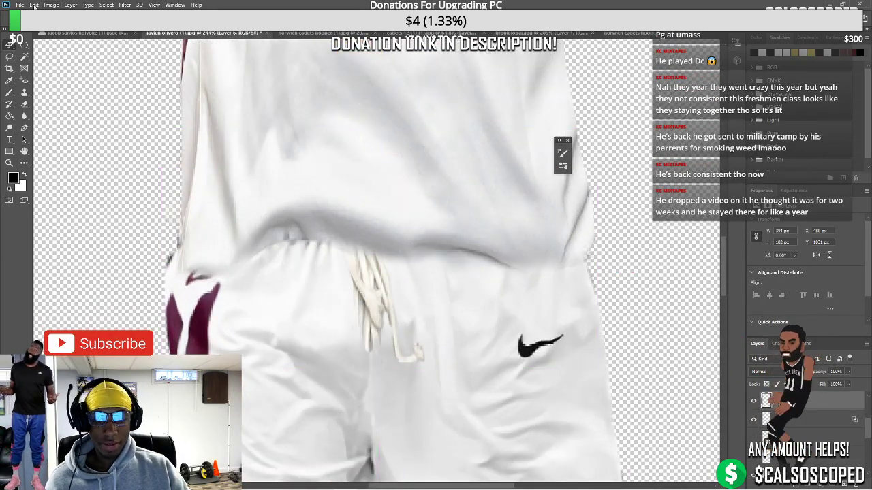
Apply a Channel Mixer image adjustment with its constant lowered slightly
key("alt+i")
mouse_move(88, 32)
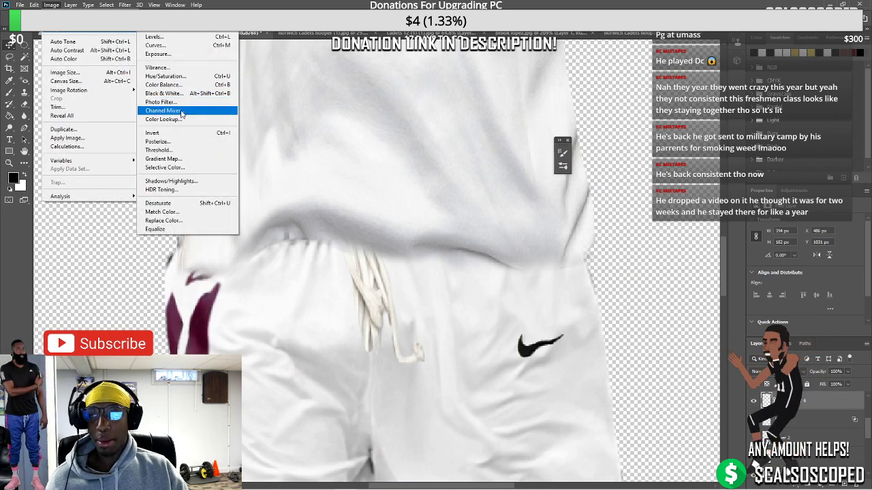
left_click(184, 111)
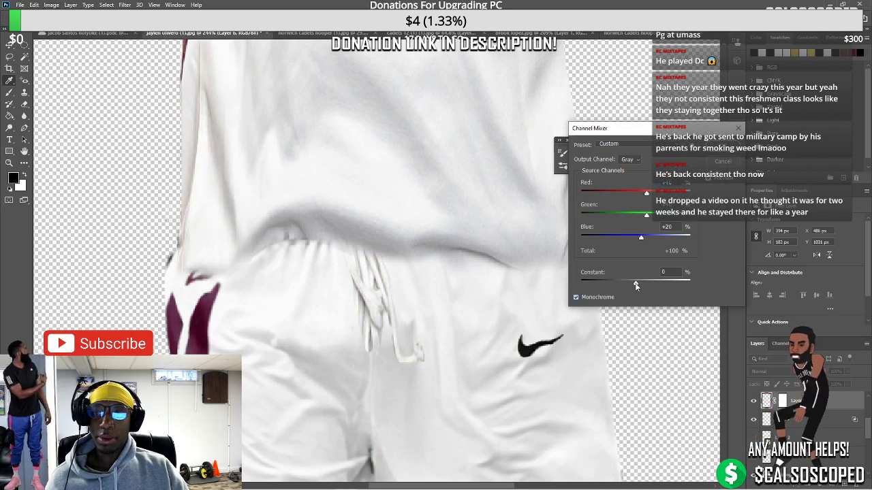
mouse_move(635, 286)
left_mouse_down()
mouse_move(645, 285)
mouse_move(634, 288)
left_mouse_up()
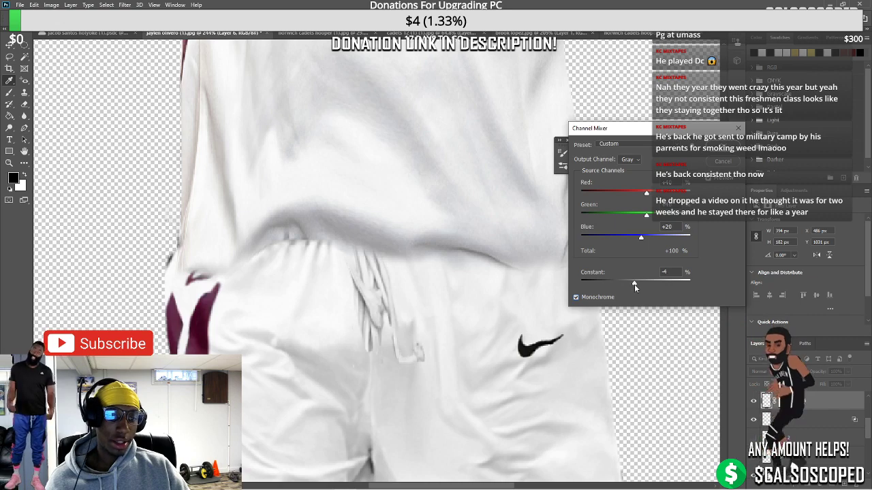
left_click(723, 145)
scroll(470, 280, "down", 5)
scroll(385, 294, "up", 3)
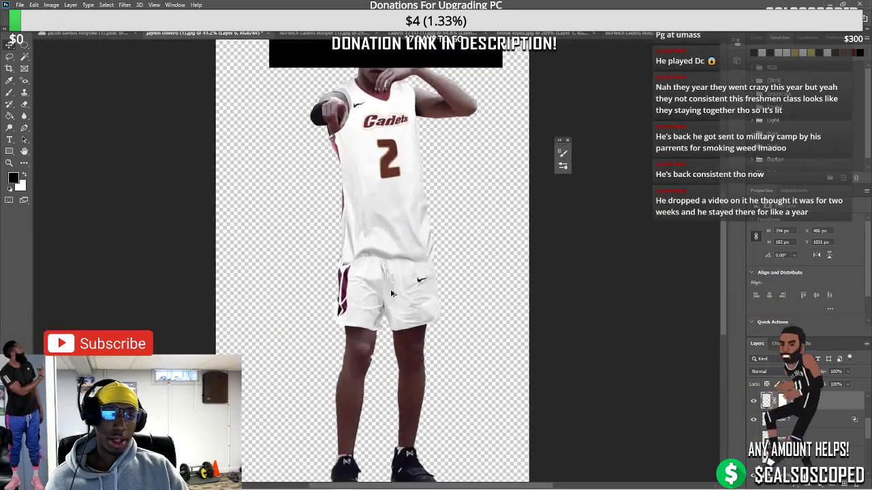
scroll(386, 293, "up", 1)
scroll(383, 320, "down", 3)
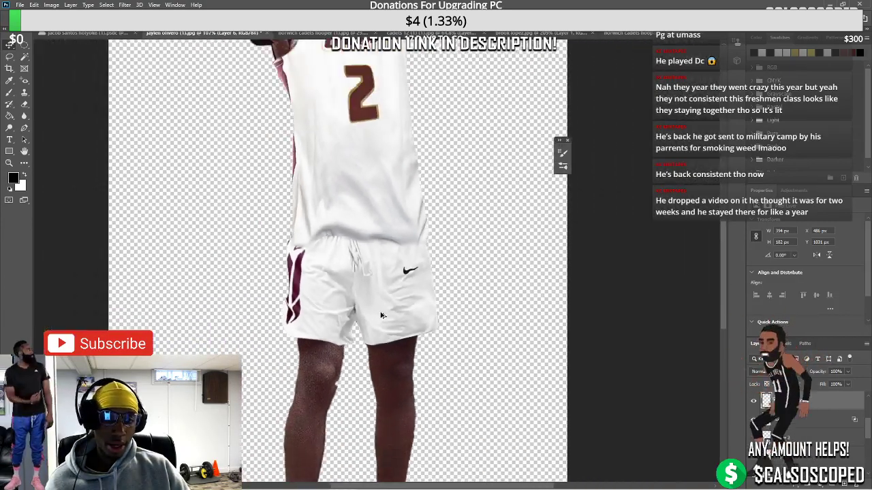
scroll(382, 340, "down", 2)
scroll(378, 269, "up", 1)
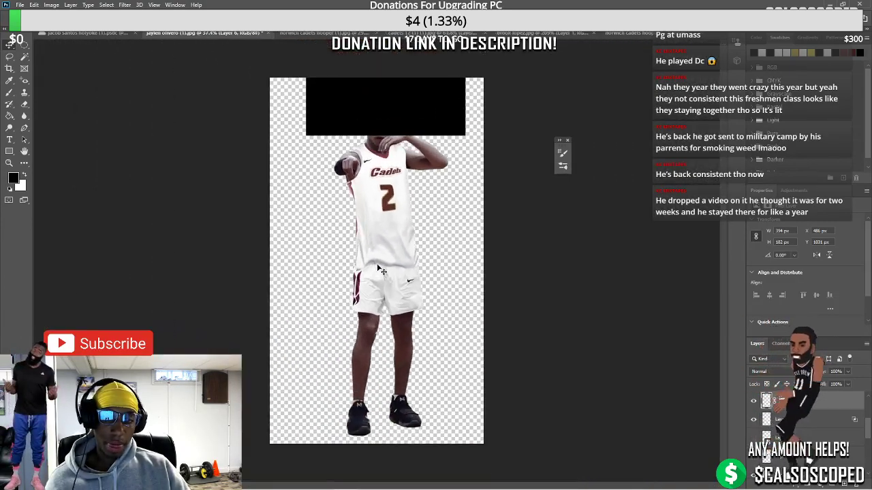
scroll(380, 269, "up", 2)
scroll(343, 338, "up", 2)
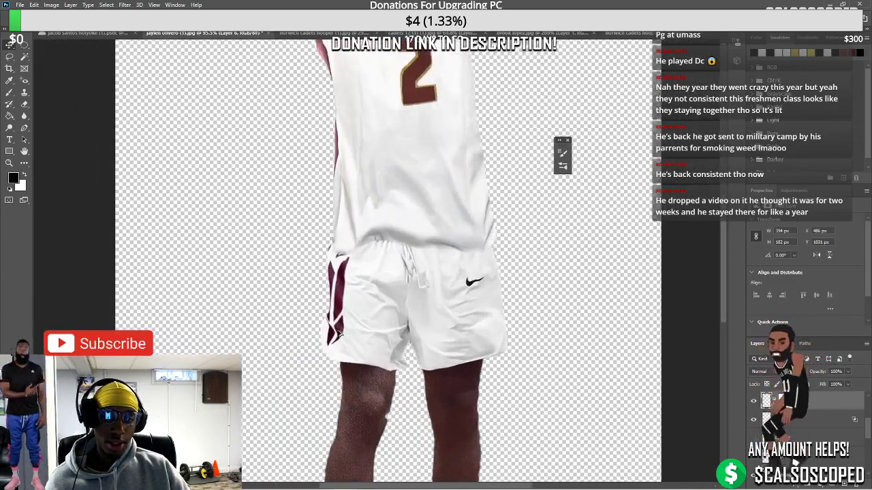
Move the maroon shorts stripe slightly to the left
left_click(344, 334)
left_click_drag(343, 334, 336, 334)
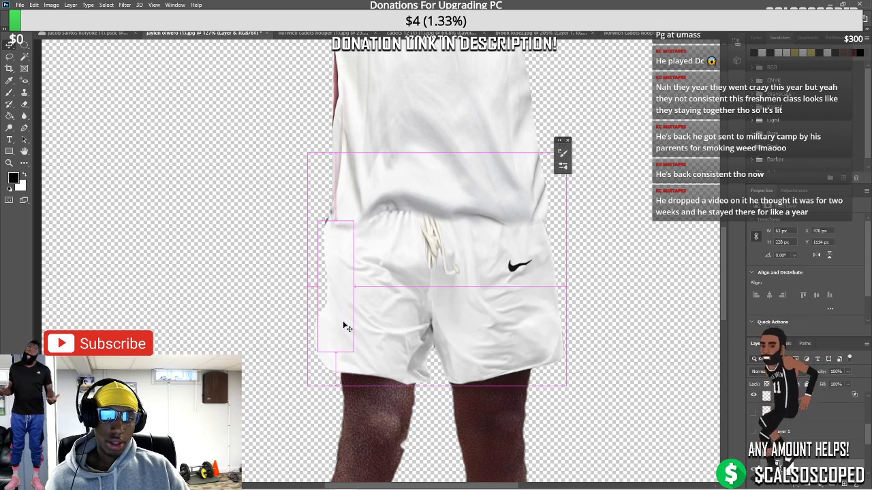
left_click(337, 289)
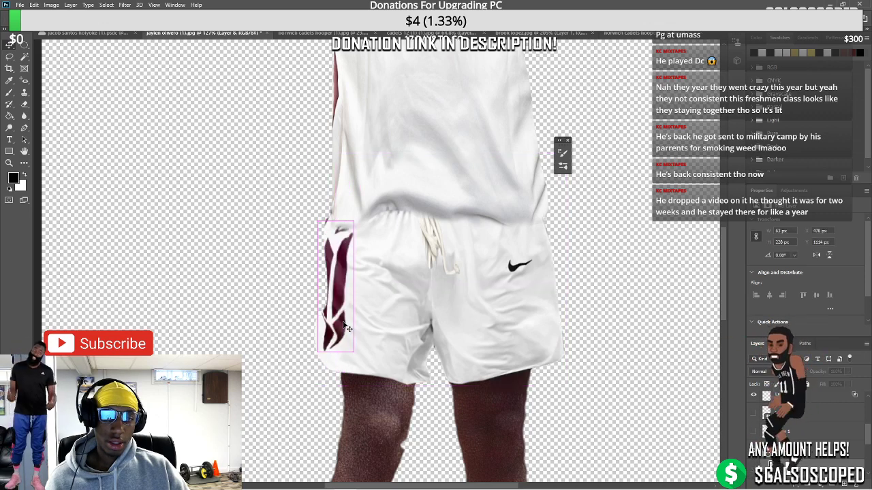
left_click(433, 255)
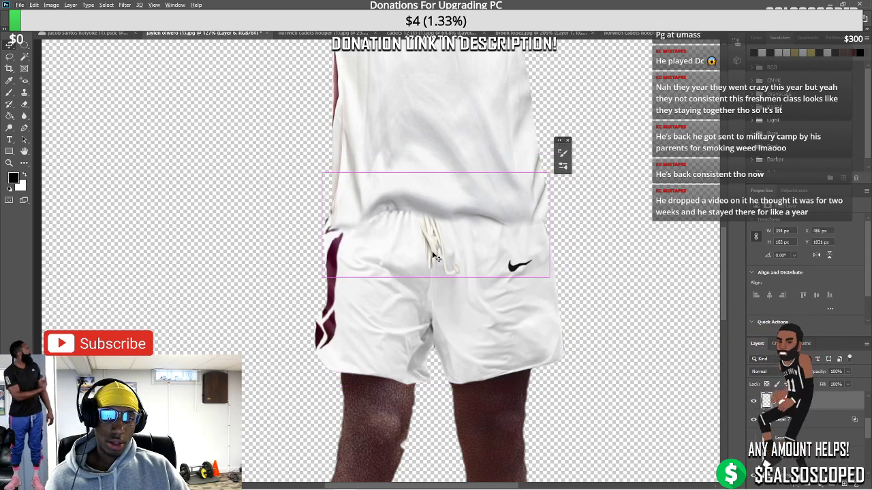
Add a Channel Mixer adjustment layer set to Monochrome
mouse_move(558, 489)
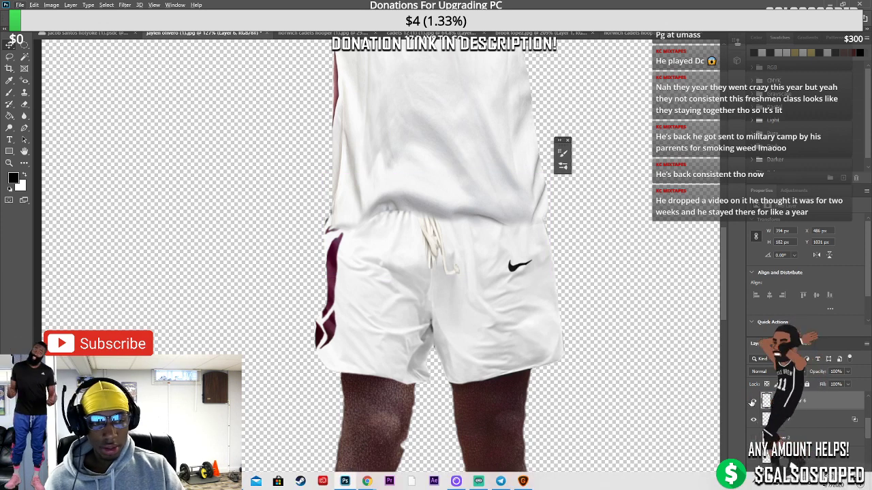
left_click(819, 482)
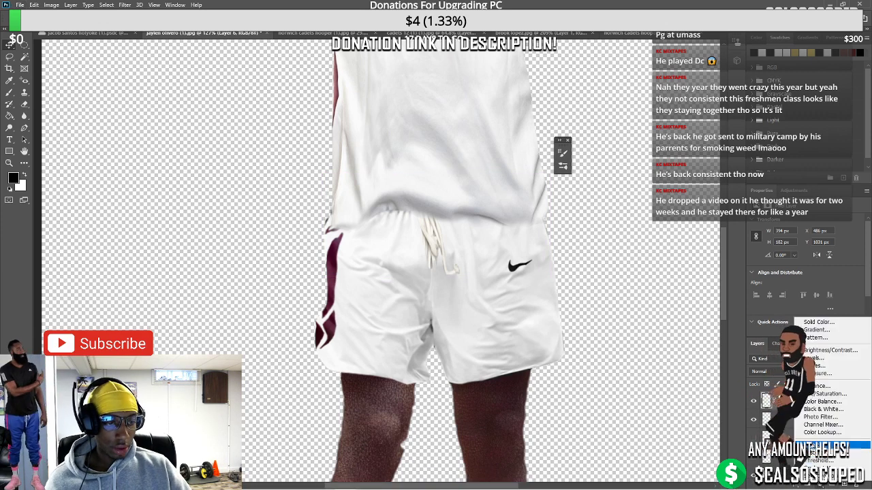
left_click(818, 425)
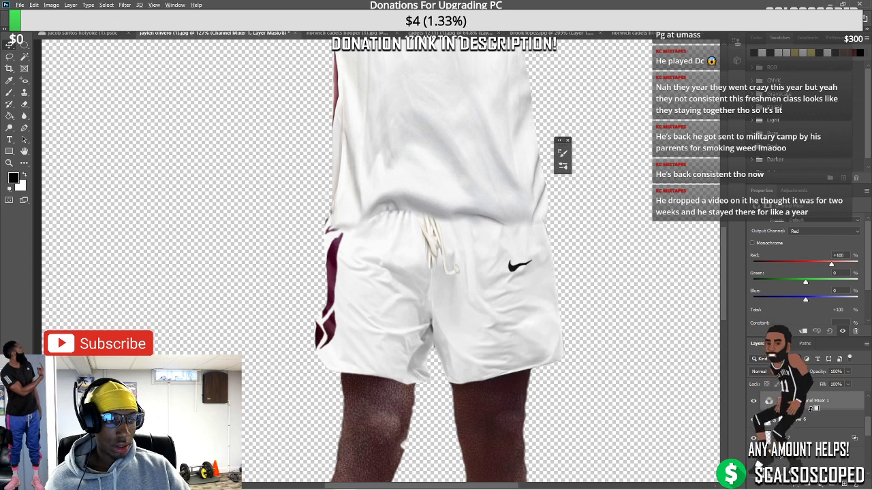
left_click(752, 244)
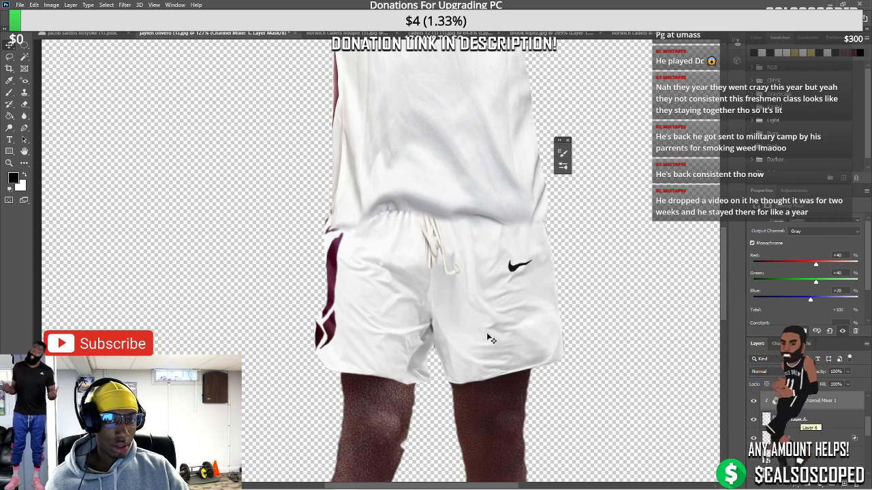
Switch to the Brush with white as the painting colour
key("b")
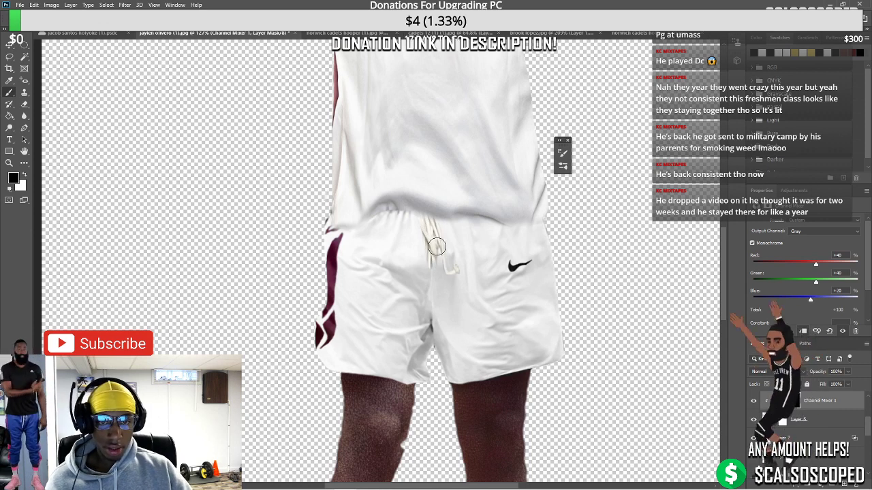
key("x")
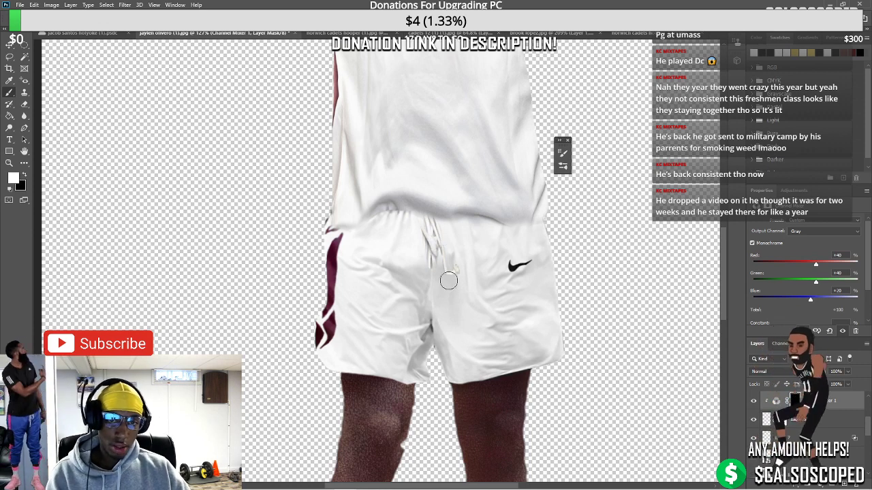
scroll(528, 309, "down", 5)
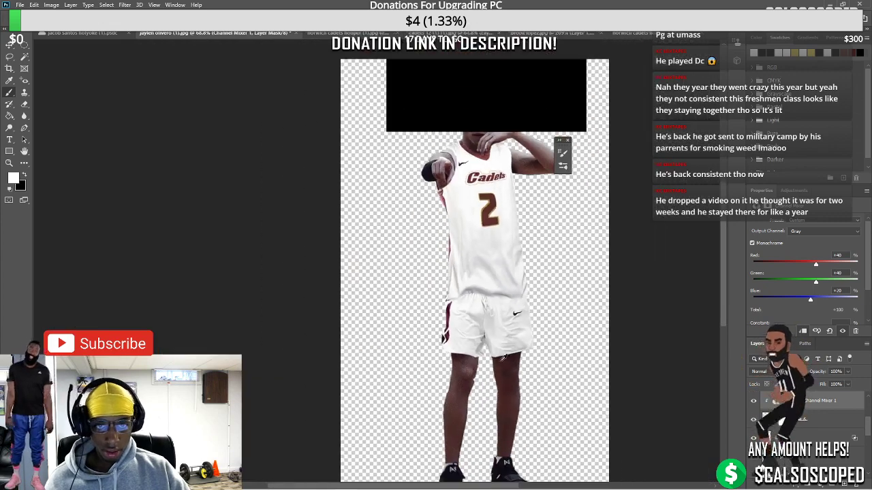
scroll(521, 296, "up", 4)
scroll(529, 307, "down", 3)
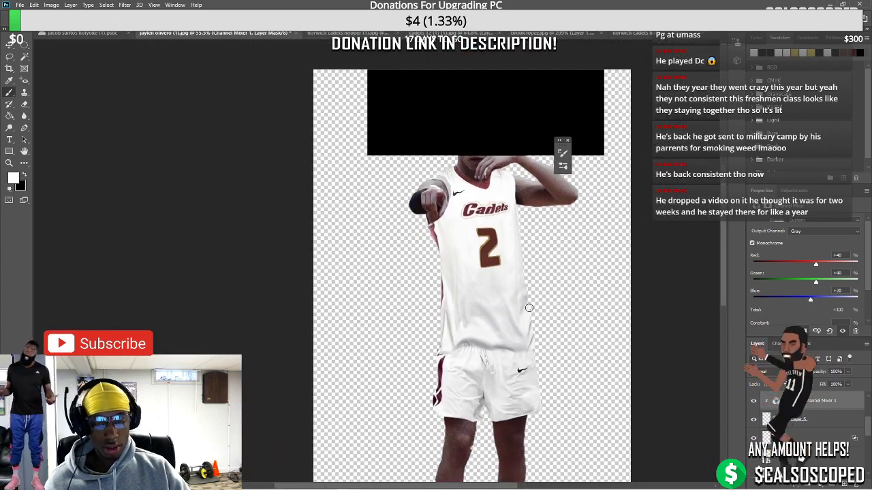
scroll(501, 258, "up", 2)
scroll(551, 278, "up", 2)
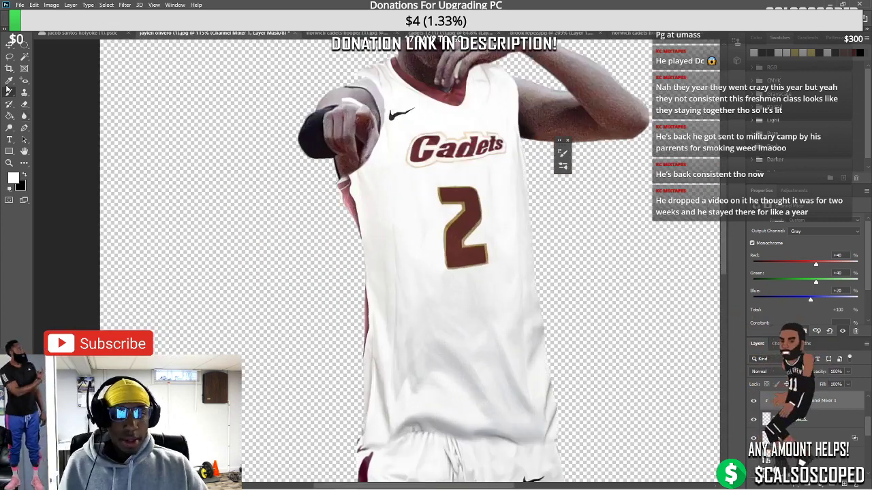
scroll(448, 231, "up", 2)
Undo the last change and widen the black rectangle over the head
key("ctrl+z")
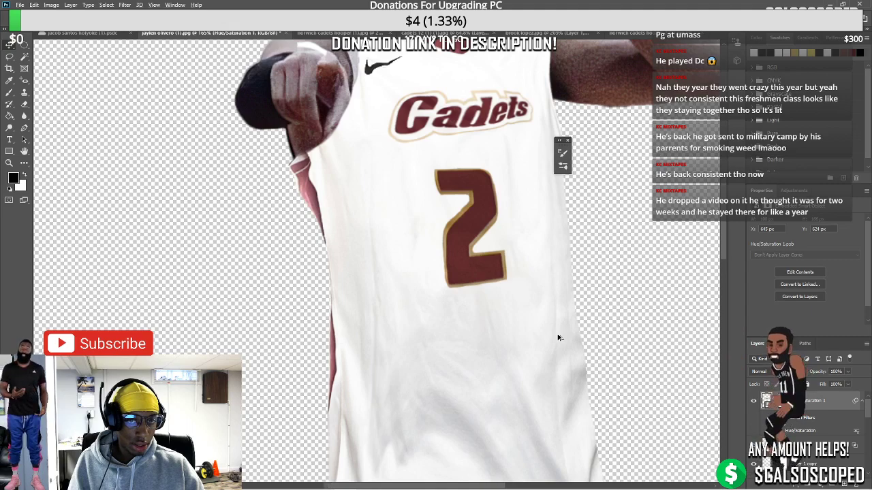
scroll(559, 337, "down", 4)
scroll(534, 341, "down", 3)
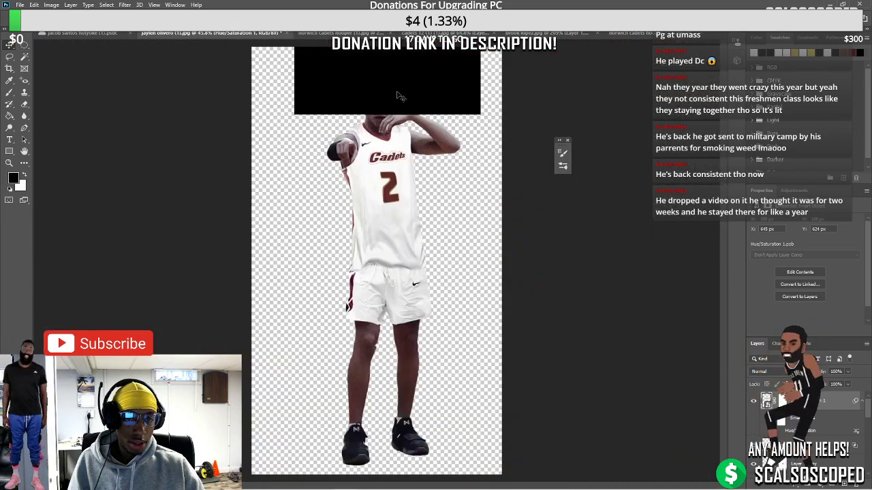
scroll(401, 96, "up", 2)
left_click_drag(522, 43, 429, 85)
scroll(400, 314, "up", 2)
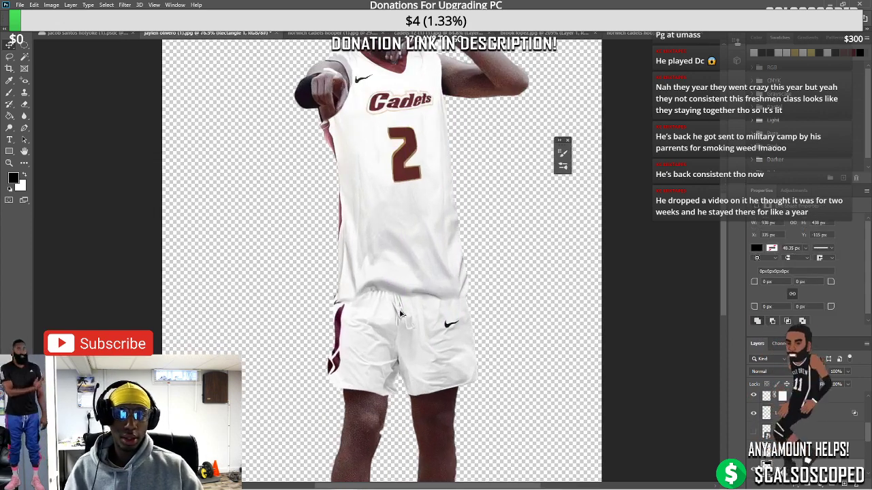
Reposition Layer 1 copy over the shorts and add a new empty layer beneath it
scroll(401, 313, "up", 4)
left_click_drag(470, 253, 473, 260)
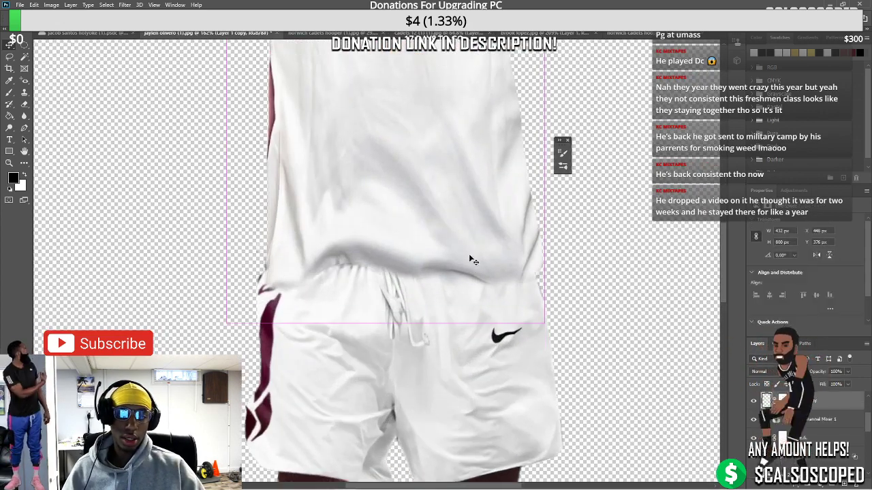
left_click_drag(486, 303, 488, 304)
left_click(840, 484, "ctrl")
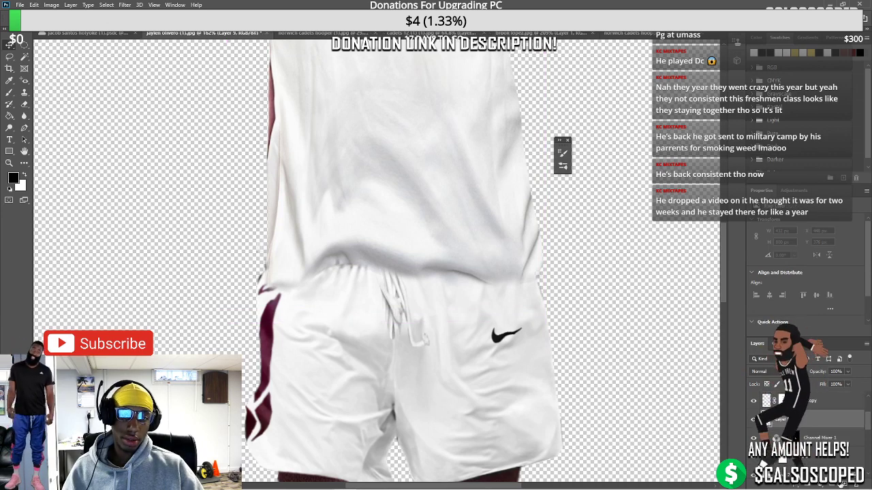
Paint a dark brush shadow along the jersey hem and set the layer opacity to 50%
key("b")
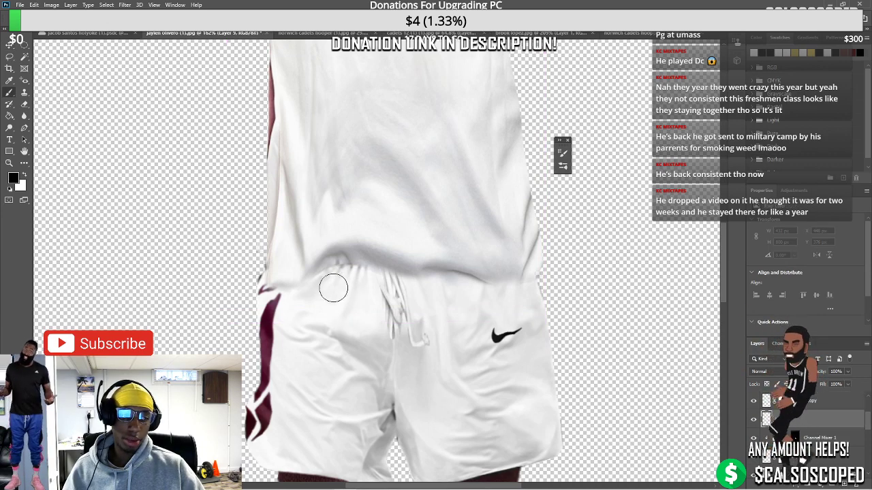
left_click_drag(283, 290, 332, 269)
left_click_drag(280, 292, 328, 262)
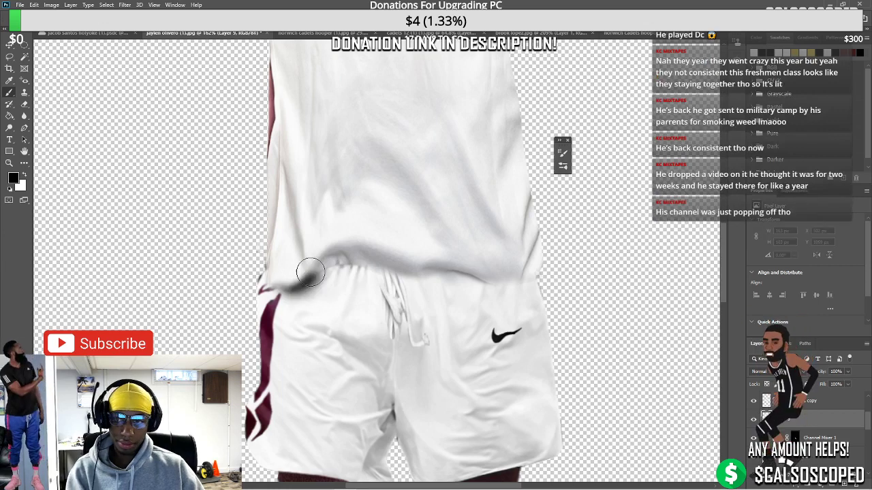
key("v")
key("ctrl+z")
key("b")
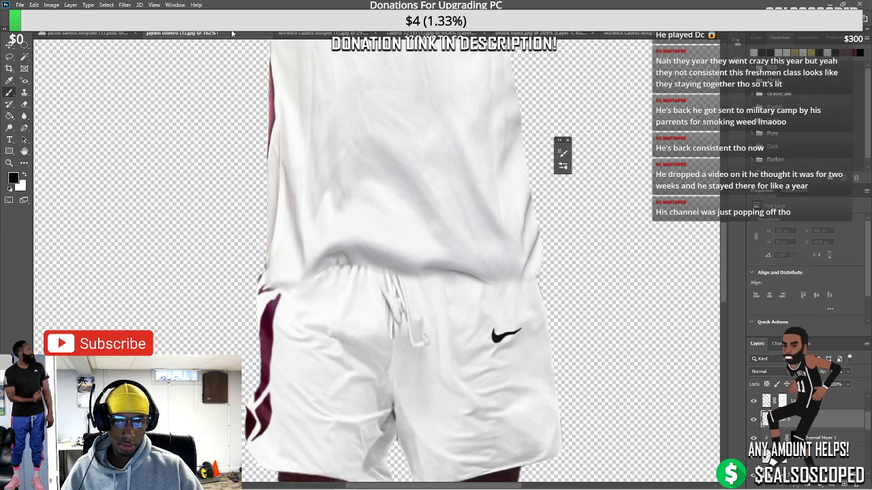
mouse_move(292, 282)
left_mouse_down()
mouse_move(324, 269)
mouse_move(524, 274)
mouse_move(538, 266)
left_mouse_up()
key("ctrl+z")
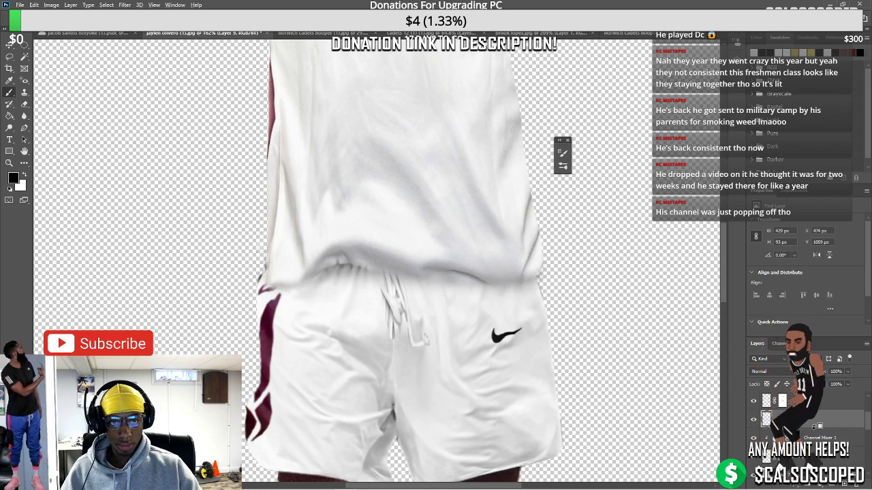
key("3")
key("5")
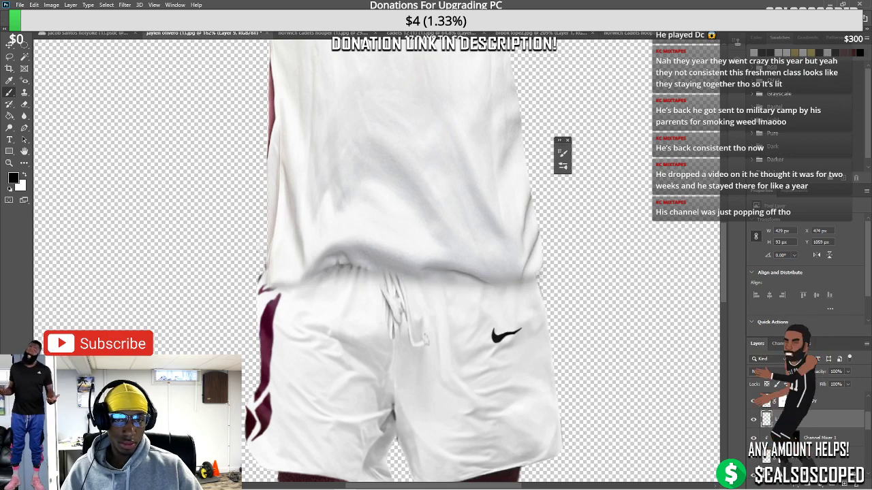
Soften the hem shadow with a 4.0-pixel Gaussian Blur
right_click(809, 413)
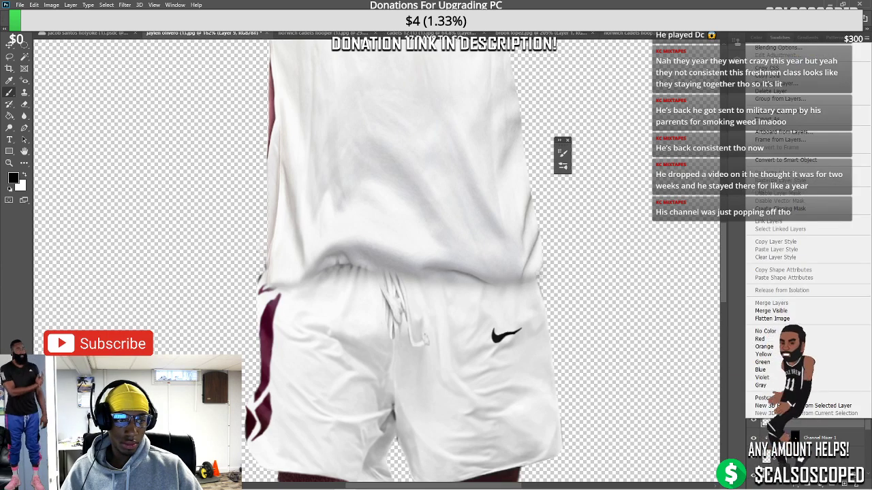
key("Escape")
left_click(124, 5)
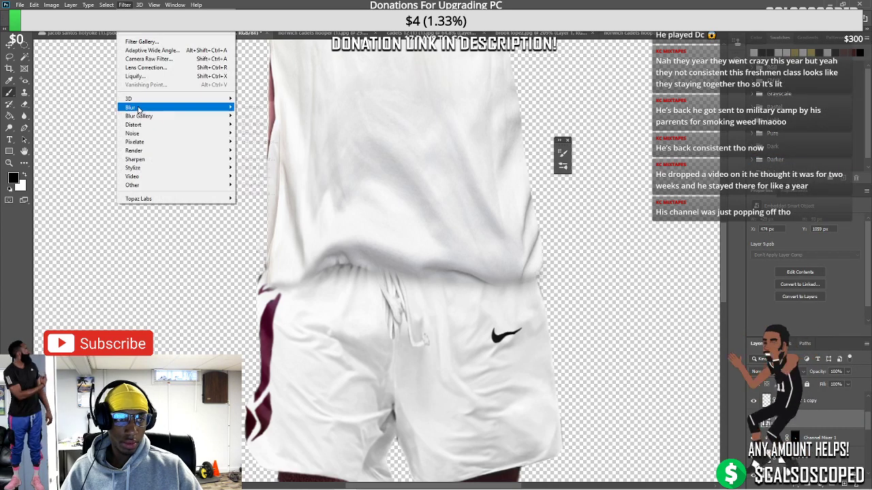
mouse_move(138, 110)
left_click(257, 142)
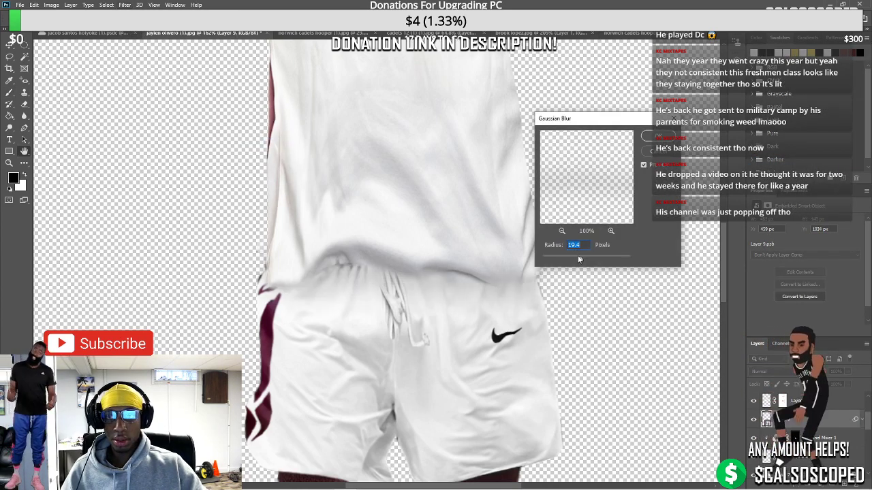
left_click_drag(564, 262, 561, 262)
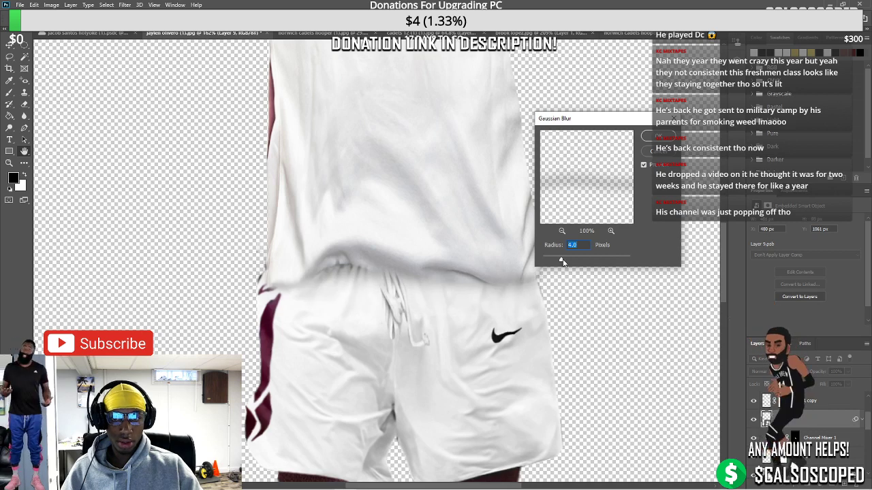
left_click(653, 136)
Take the Brush with black as the painting colour for masking the shorts edge
key("b")
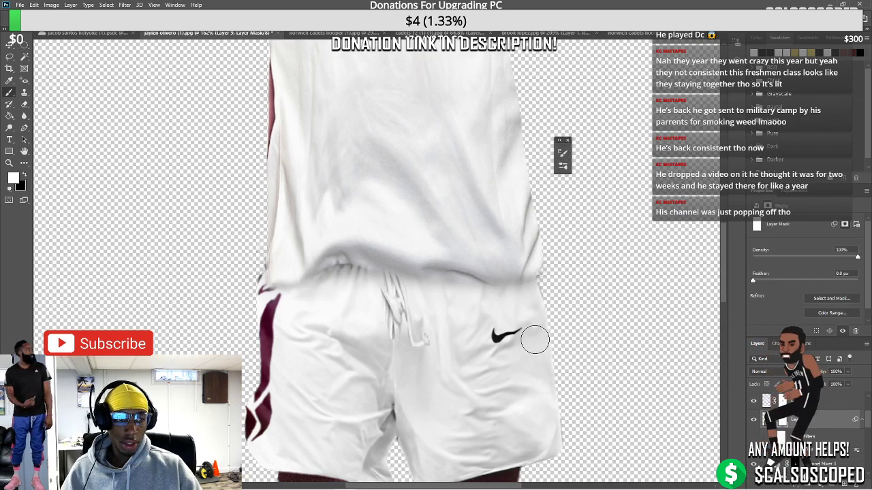
key("x")
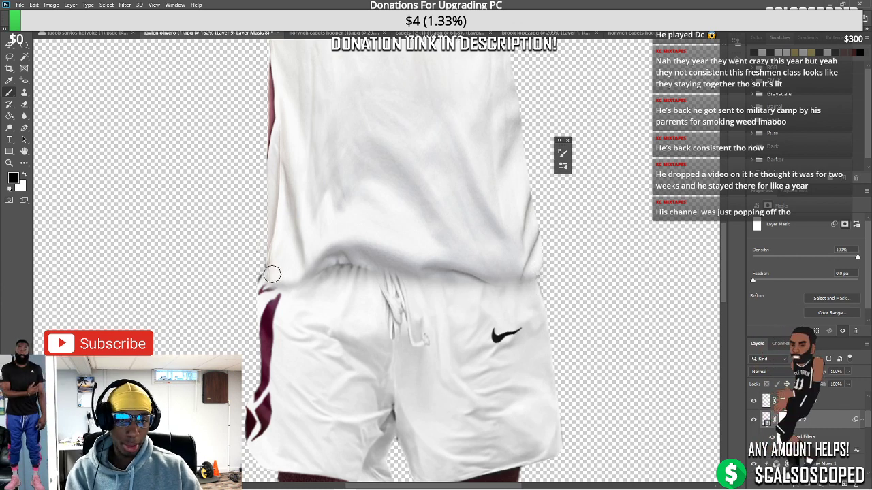
scroll(262, 257, "down", 2)
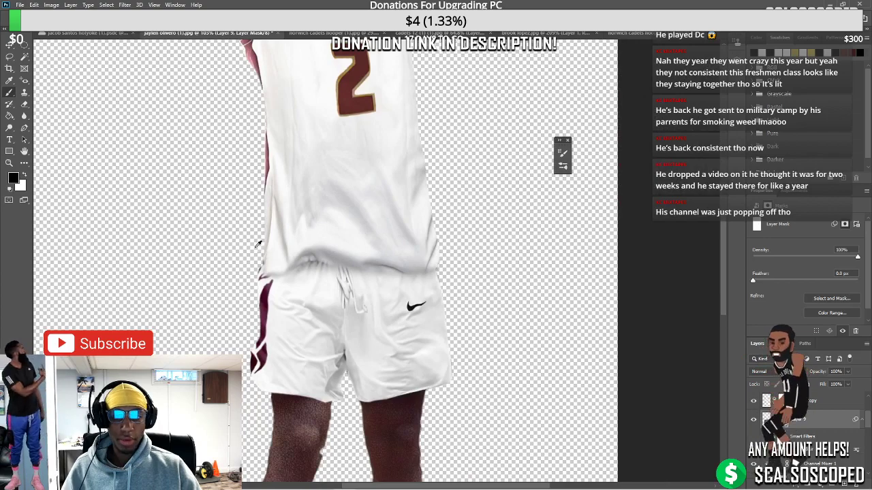
scroll(259, 244, "down", 1)
scroll(307, 261, "up", 2)
scroll(360, 237, "down", 5)
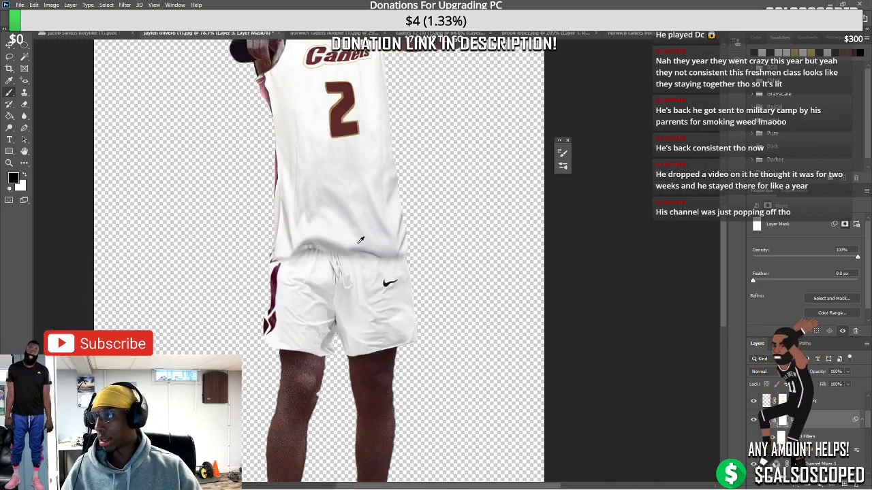
scroll(386, 224, "up", 2)
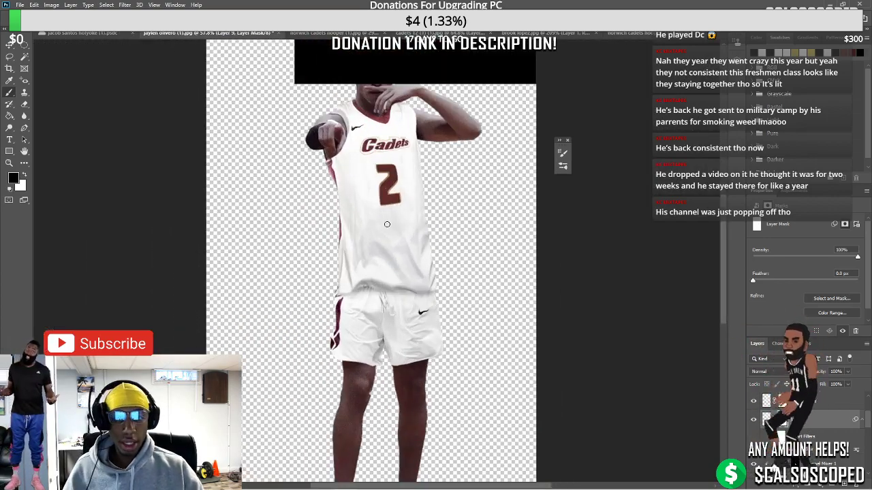
scroll(390, 299, "down", 1)
scroll(394, 380, "up", 1)
On Background copy 2, lasso the notch near the left knee and Content-Aware Fill it, then deselect
scroll(392, 365, "up", 2)
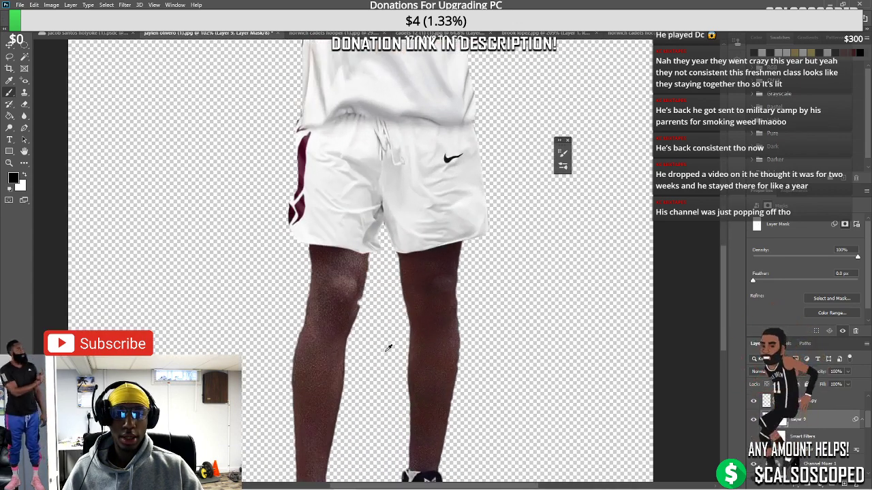
left_click(9, 44)
scroll(429, 382, "up", 2)
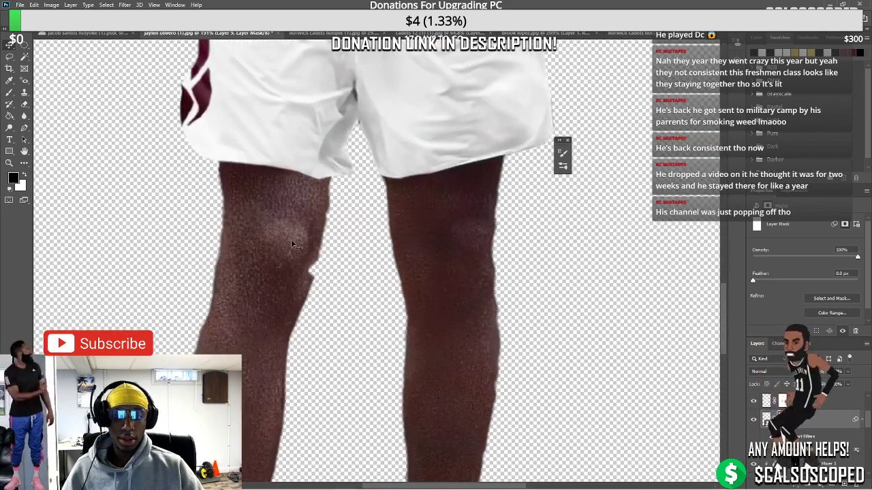
left_click(291, 239)
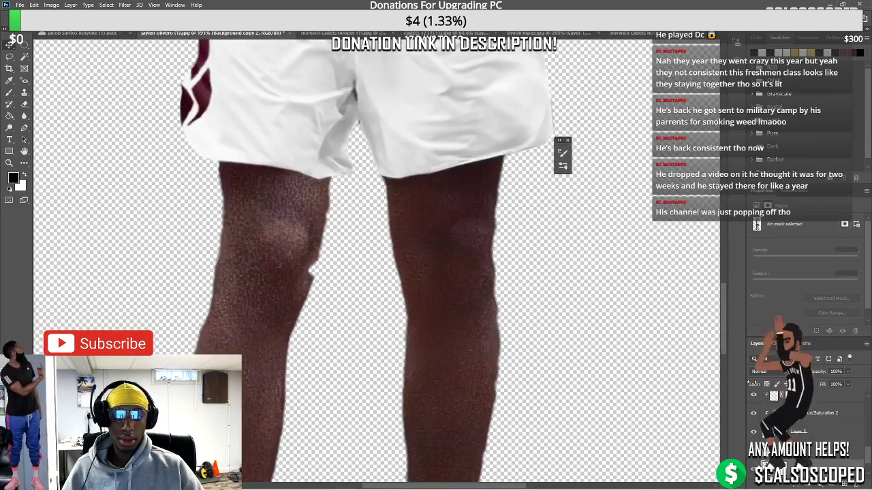
left_click(10, 56)
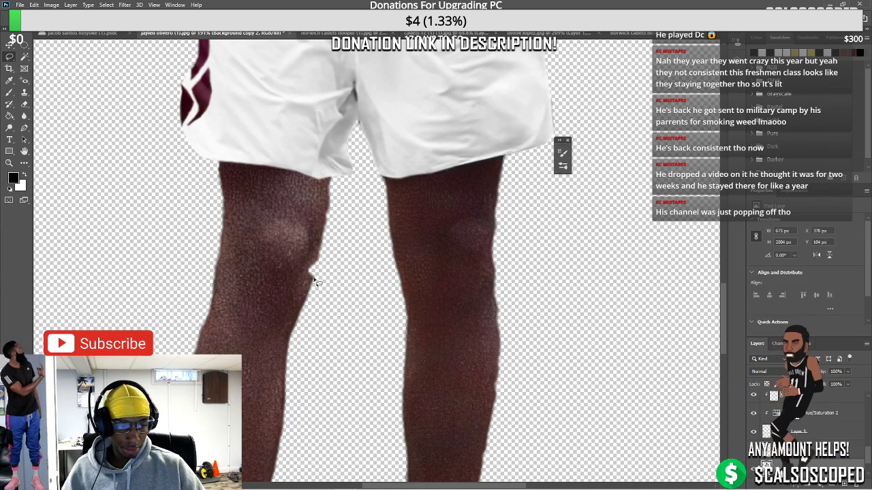
mouse_move(317, 265)
left_mouse_down()
mouse_move(308, 287)
mouse_move(314, 262)
left_mouse_up()
left_click(34, 5)
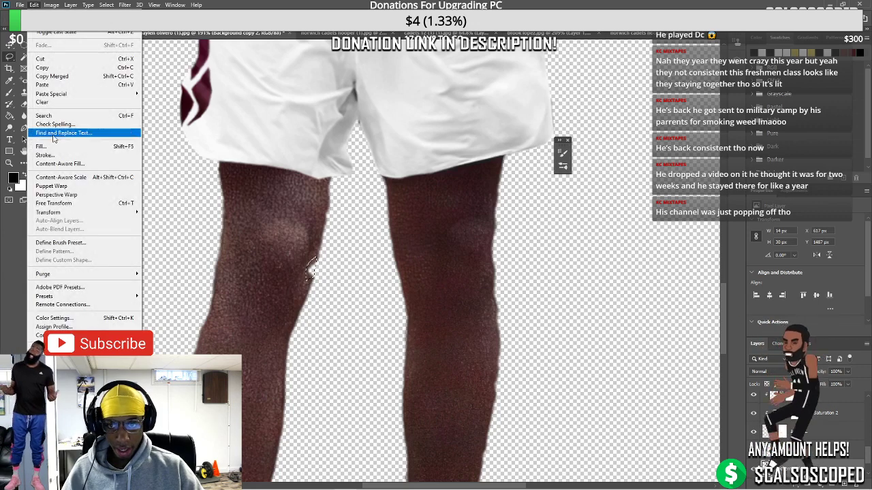
left_click(68, 146)
left_click(491, 127)
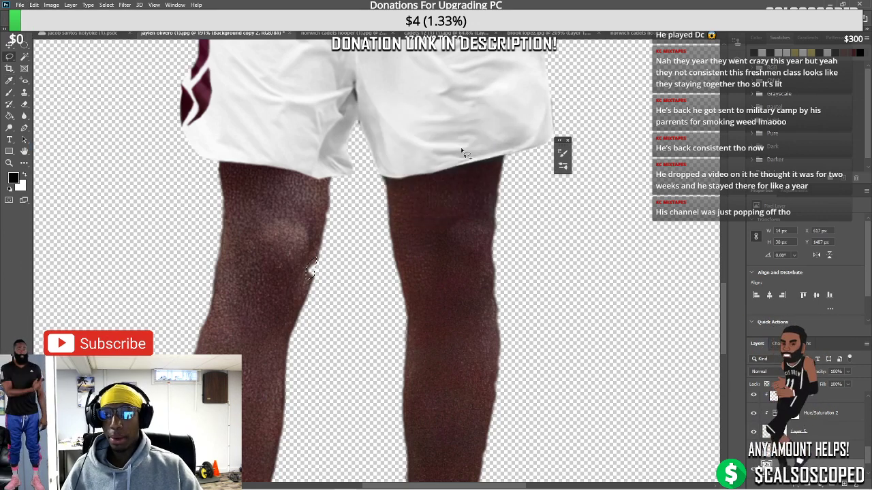
key("ctrl+d")
scroll(293, 224, "down", 2)
Draw a black rectangle across the top and shift the Layer 1 copy jersey piece left and down
scroll(293, 246, "down", 3)
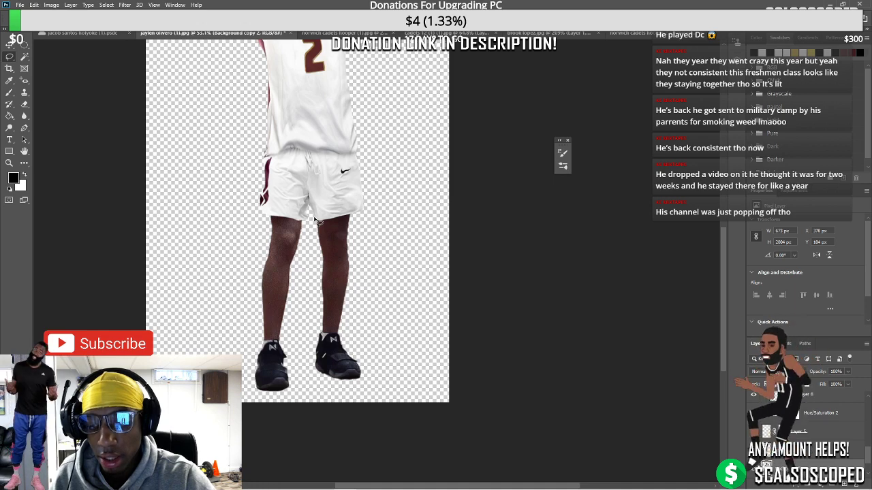
left_click_drag(201, 249, 409, 226)
scroll(410, 226, "up", 5)
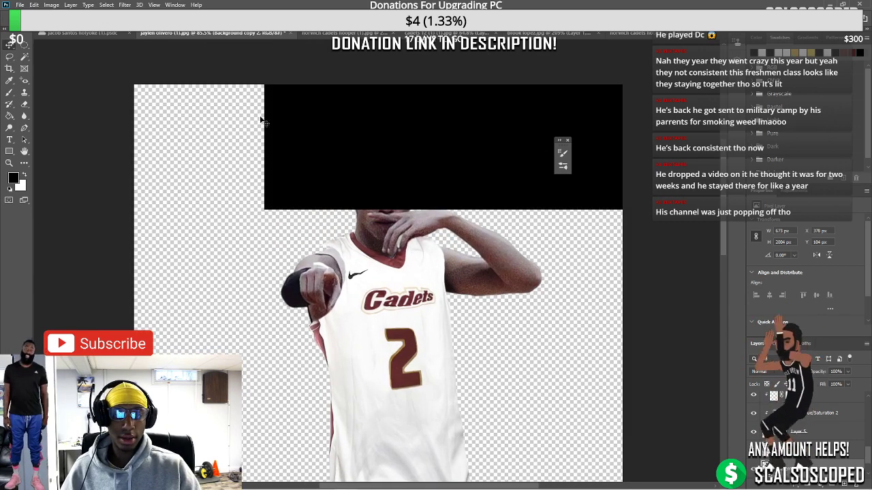
left_click_drag(261, 120, 312, 181)
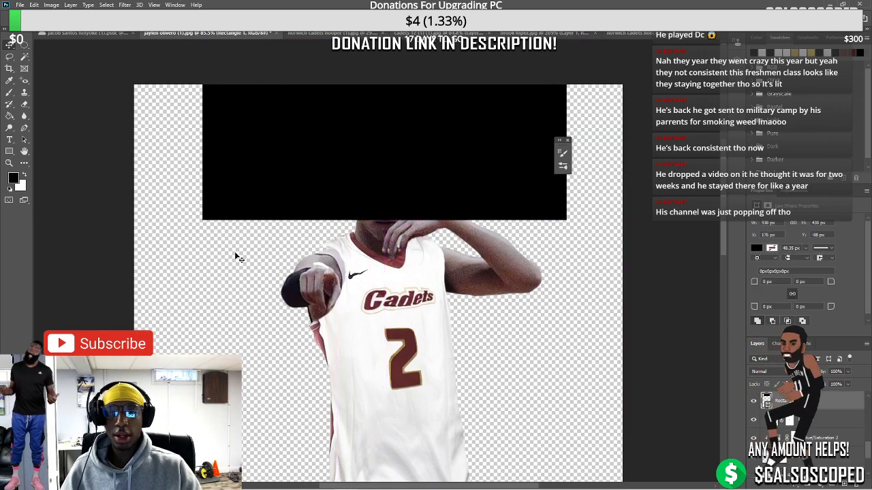
scroll(329, 279, "up", 5)
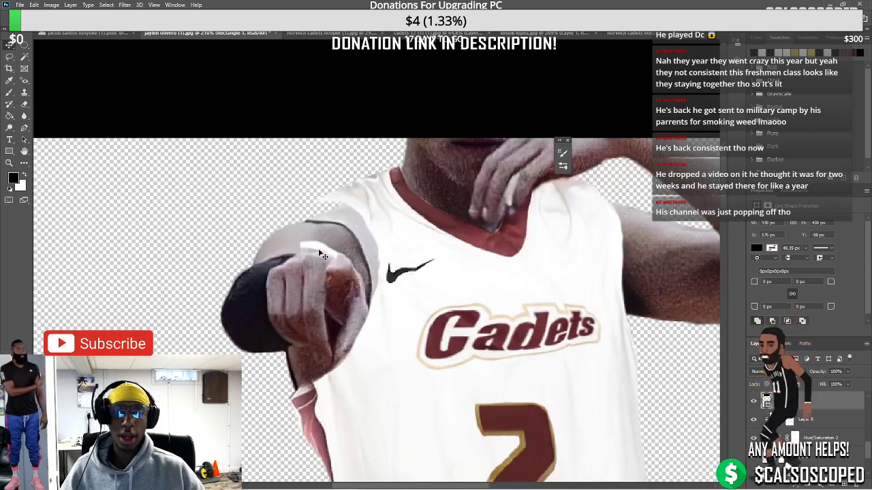
left_click_drag(346, 239, 360, 231)
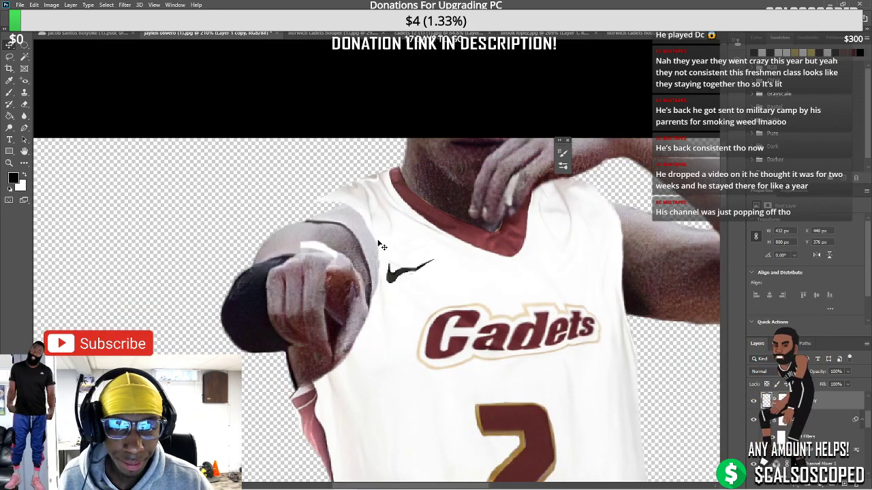
Warp the jersey piece, adding a vertical split and pulling the shoulder beside the pointing arm inward
right_click(380, 182)
left_click(408, 302)
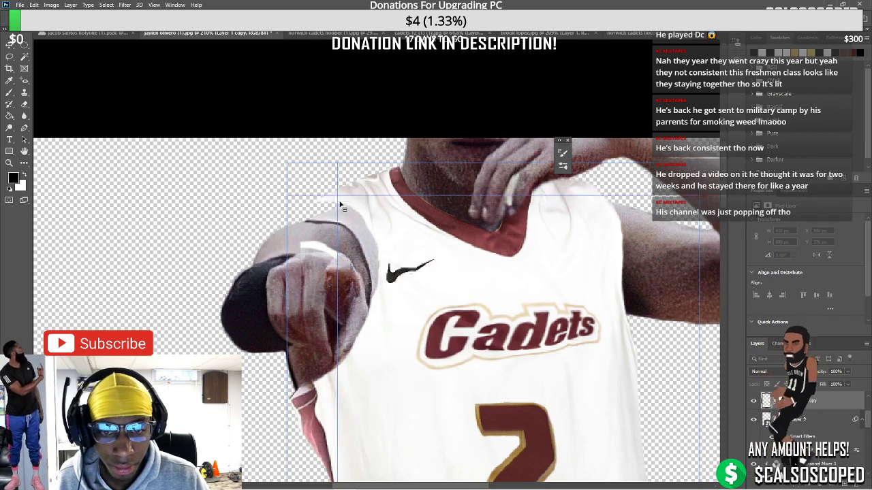
left_click_drag(340, 204, 327, 223)
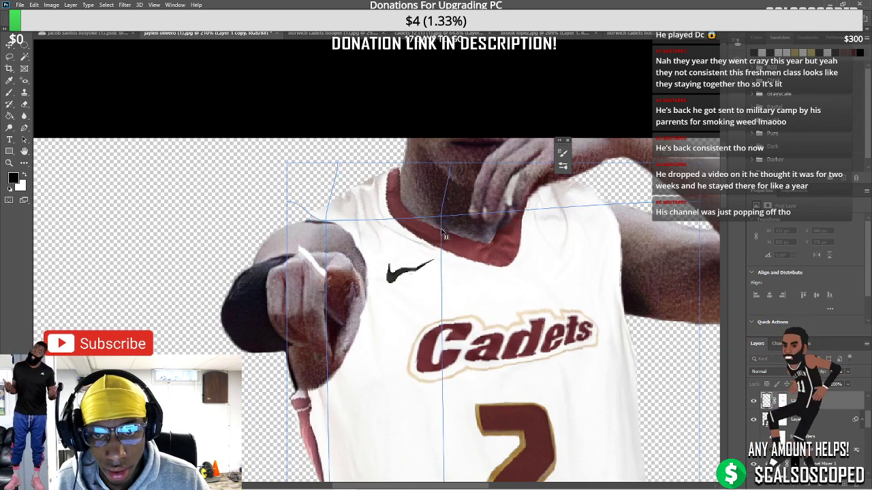
key("ctrl+z")
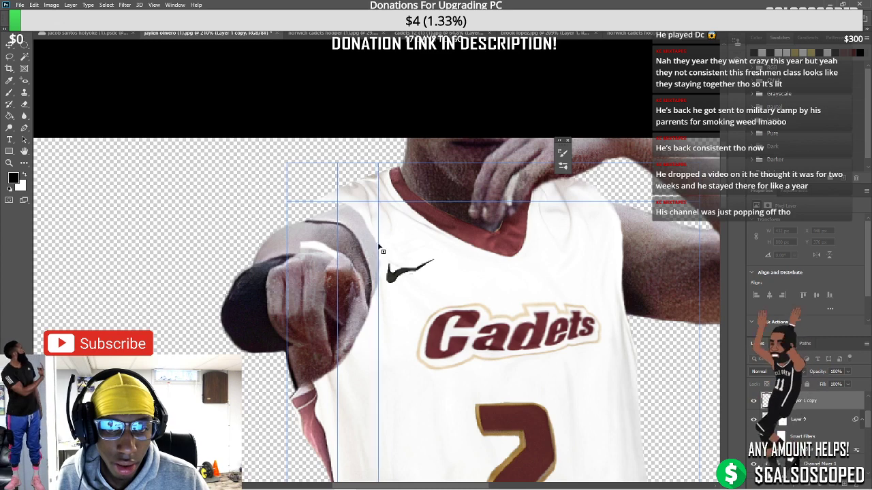
left_click(355, 202)
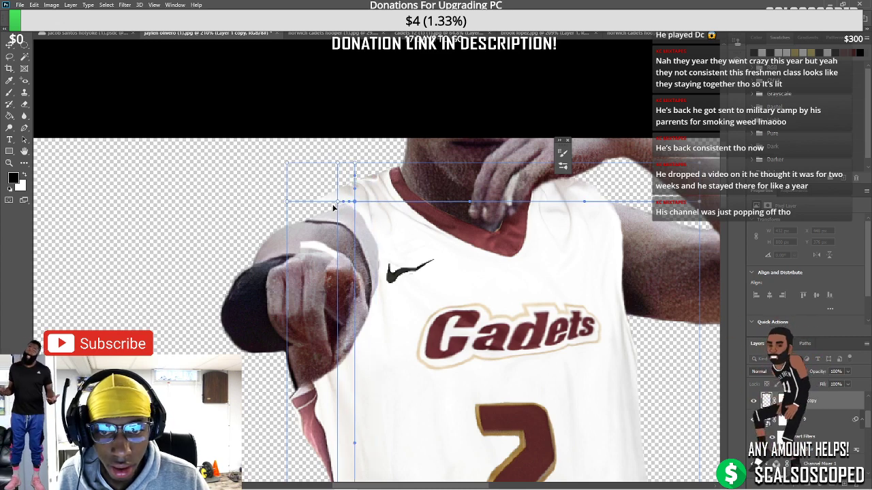
left_click_drag(334, 207, 350, 224)
key("ctrl+z")
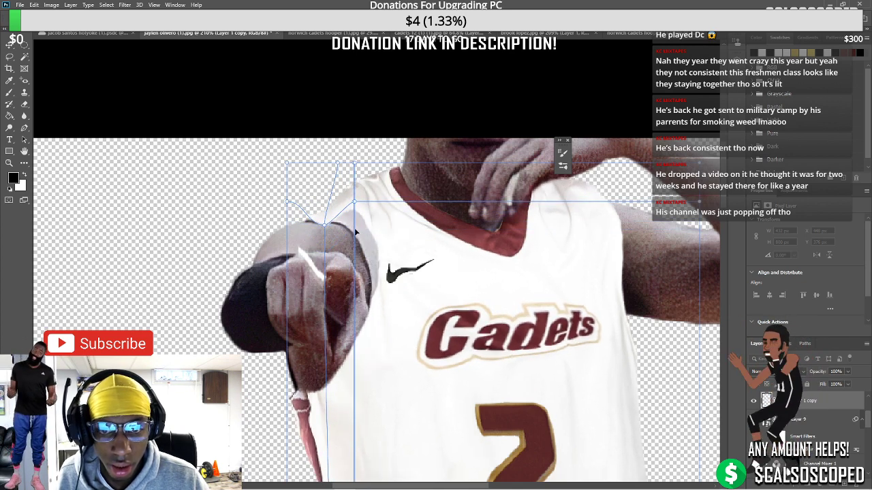
key("ctrl+z")
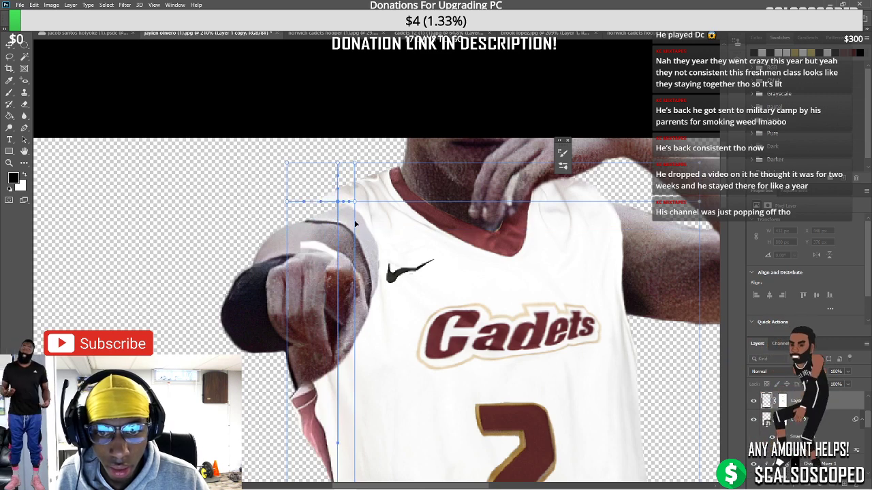
key("ctrl+shift+z")
Add a horizontal split near the shoulder and toggle undo/redo to compare the warp
left_click_drag(353, 220, 358, 227)
left_click(358, 226)
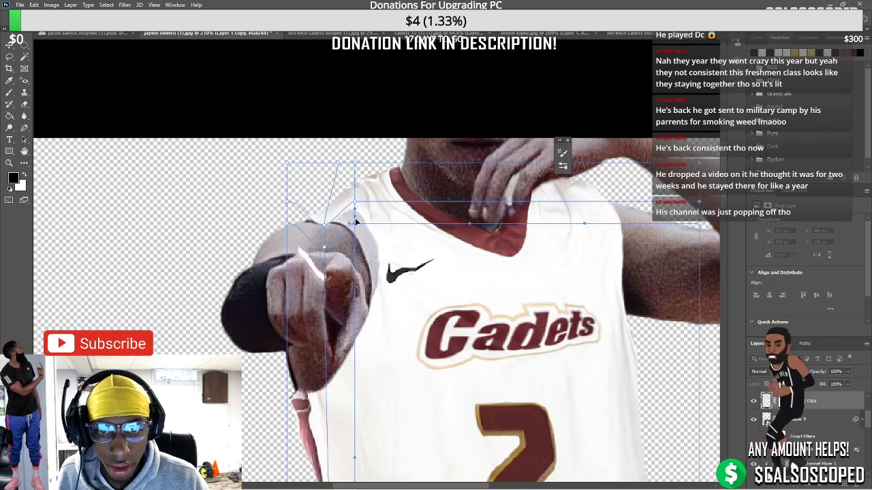
key("ctrl+z")
key("ctrl+shift+z")
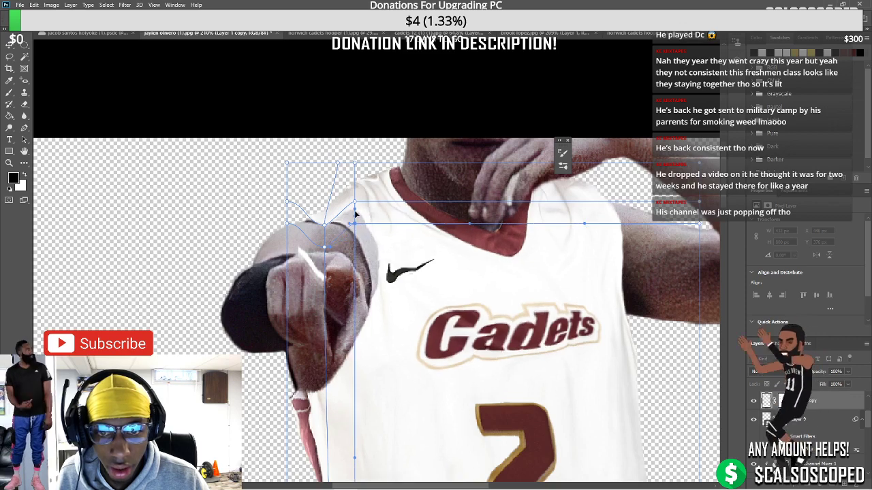
key("ctrl+z")
key("ctrl+shift+z")
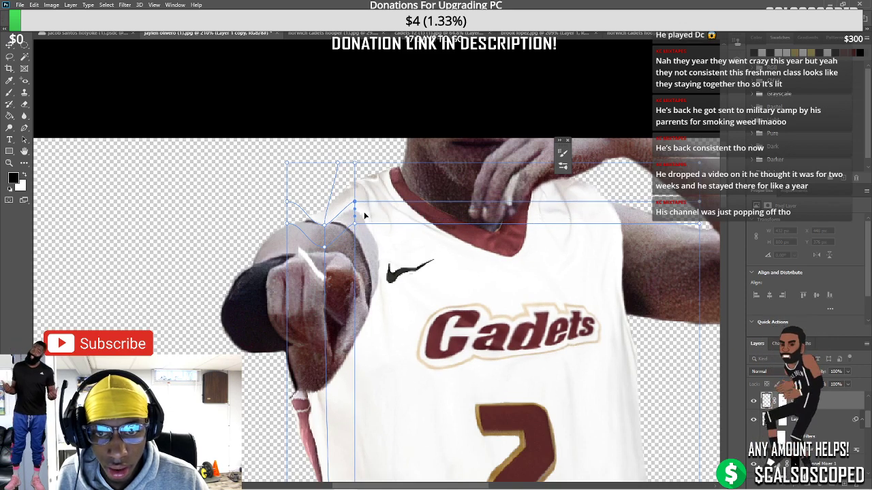
key("ctrl+z")
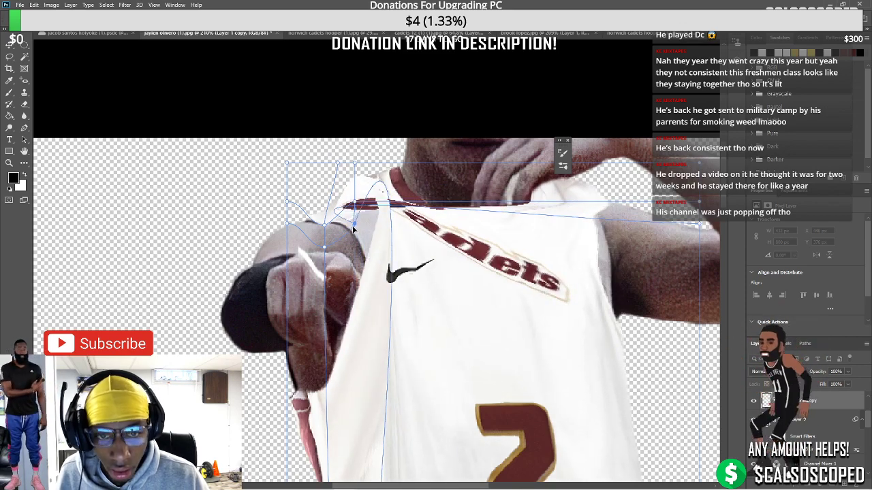
key("ctrl+shift+z")
key("ctrl+z")
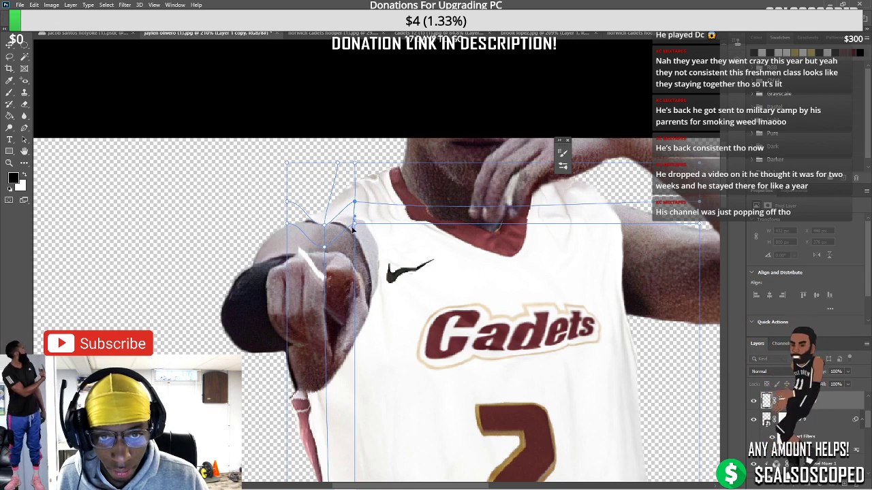
key("ctrl+shift+z")
key("ctrl+z")
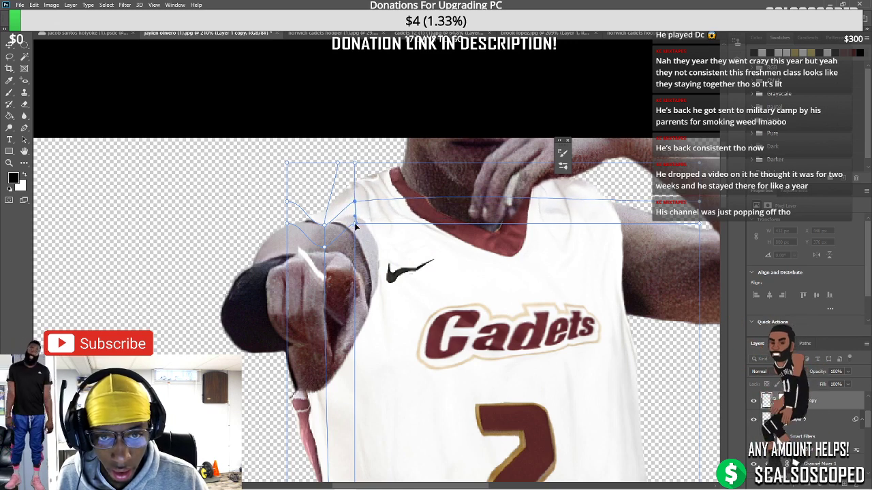
key("ctrl+shift+z")
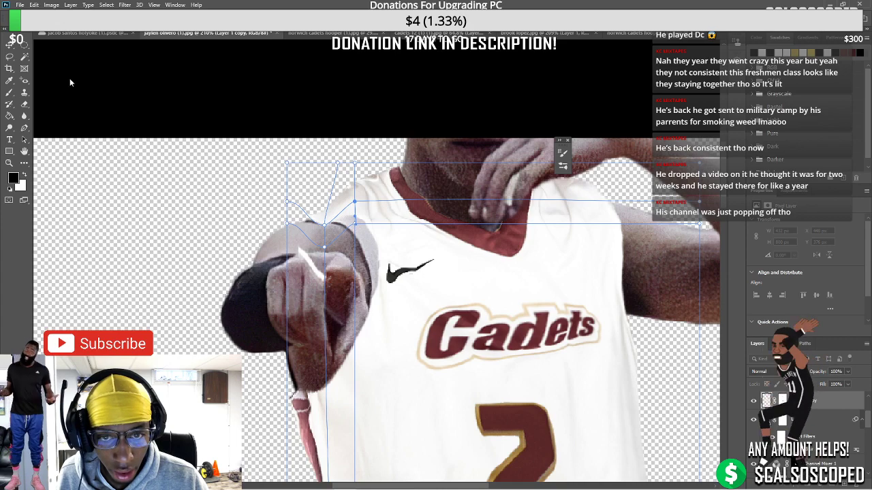
Commit the jersey warp and apply the cutout's layer mask
left_click(10, 44)
scroll(387, 293, "down", 3)
scroll(387, 292, "up", 2)
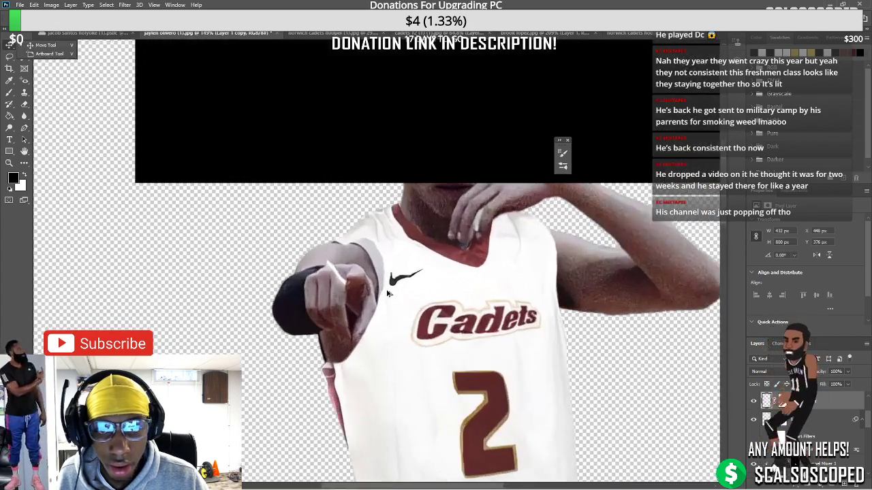
scroll(387, 293, "up", 3)
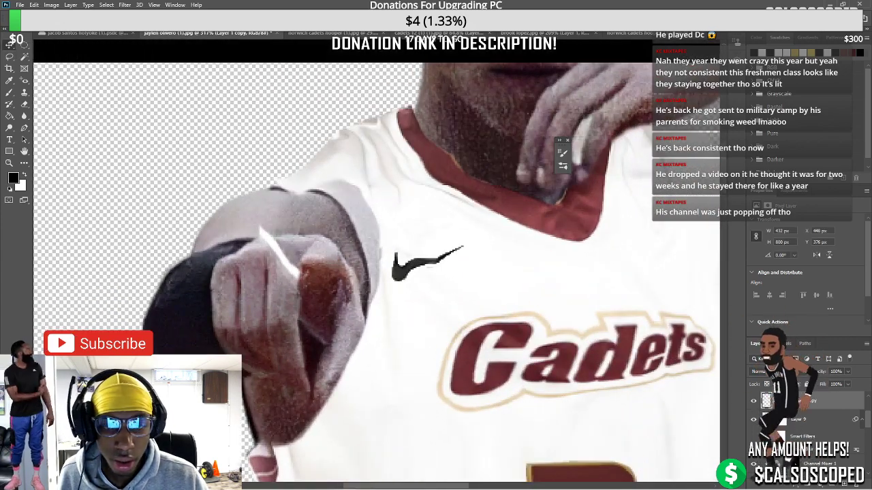
right_click(780, 401)
left_click(807, 423)
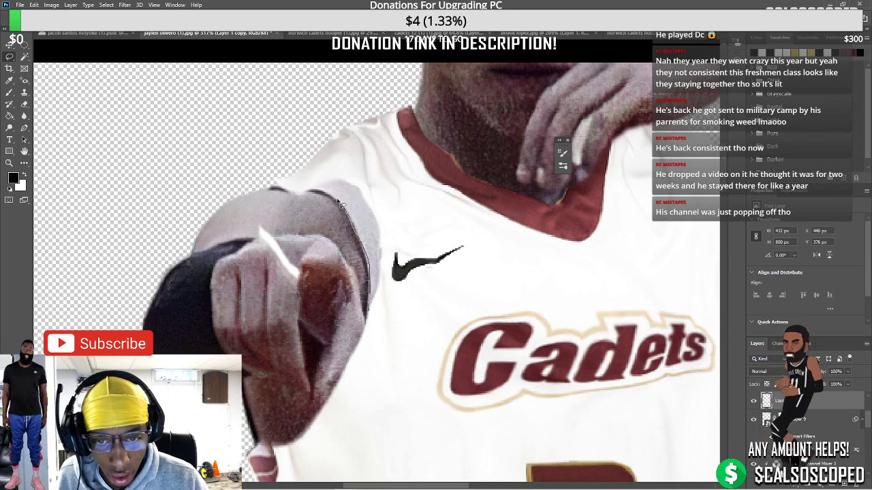
Lasso the ragged sliver along the pointing arm and content-aware fill it
left_click_drag(306, 190, 353, 181)
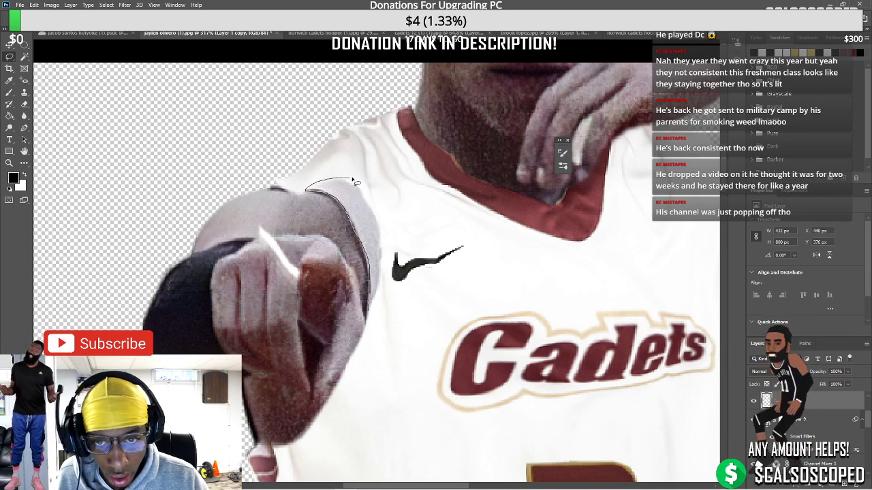
left_click_drag(387, 293, 371, 319)
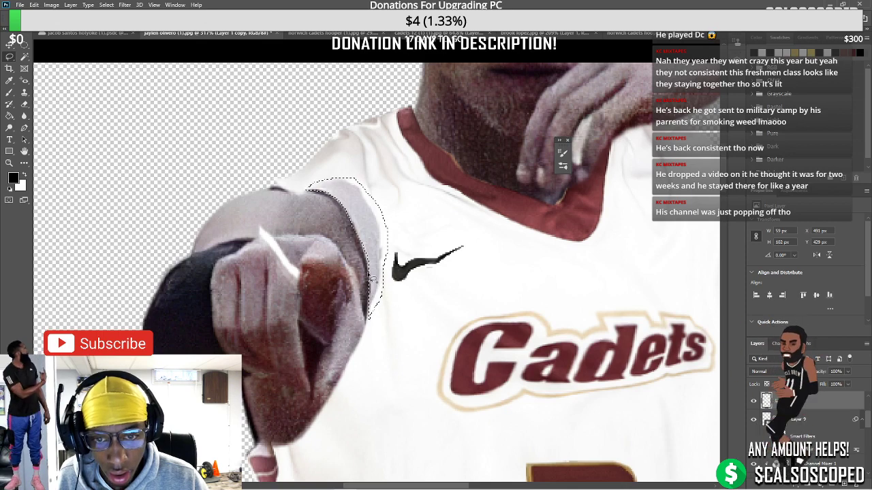
scroll(378, 254, "down", 5)
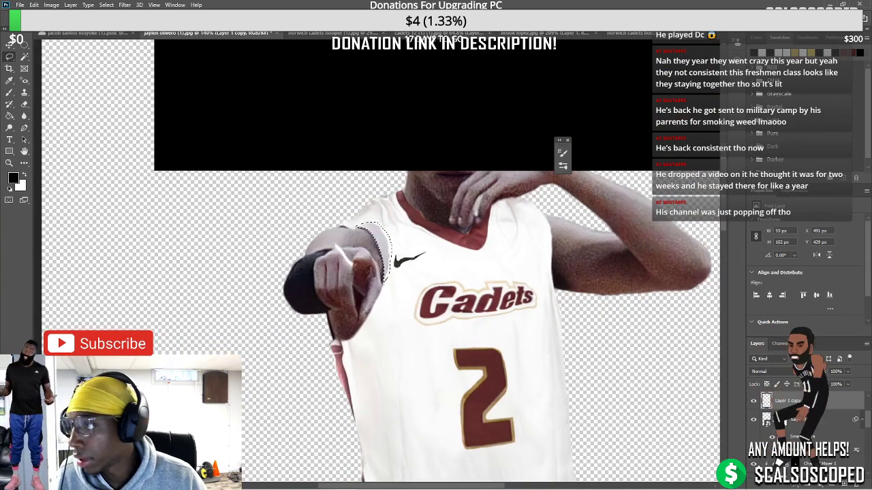
left_click(33, 5)
left_click(41, 149)
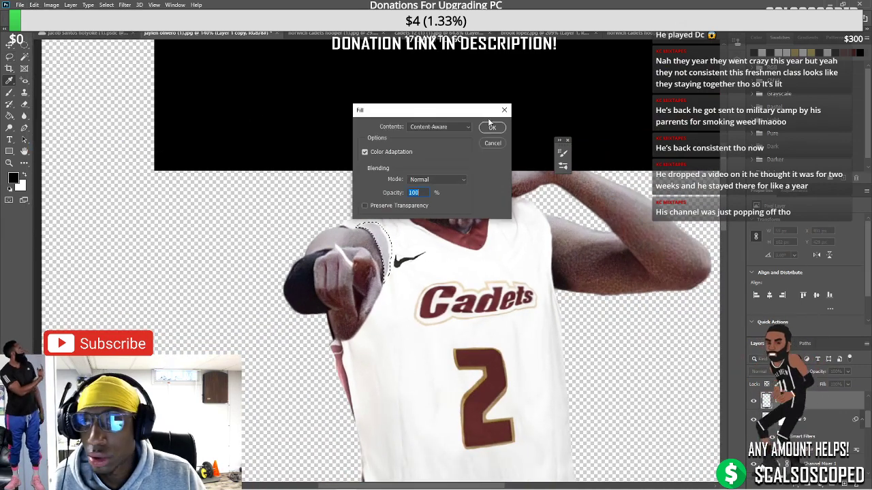
left_click(491, 128)
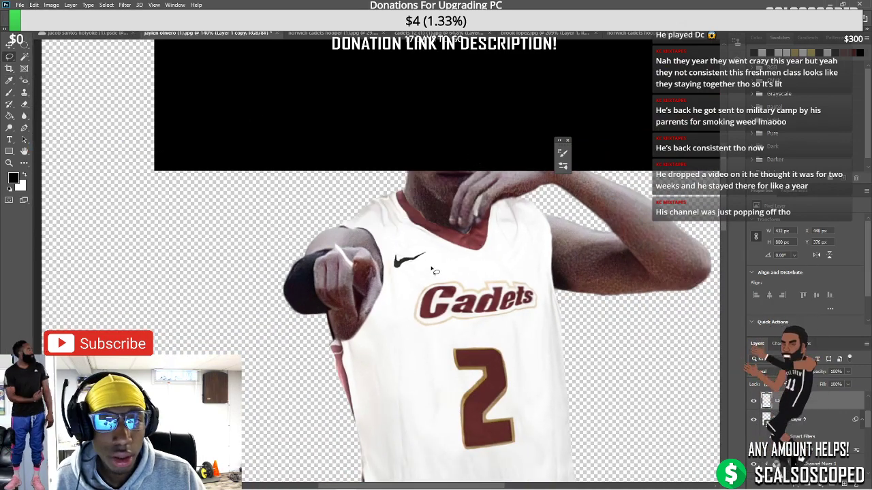
scroll(430, 271, "down", 5)
Move the black Rectangle 1 off the face and resize it into a thin bar above the head
scroll(428, 193, "up", 1)
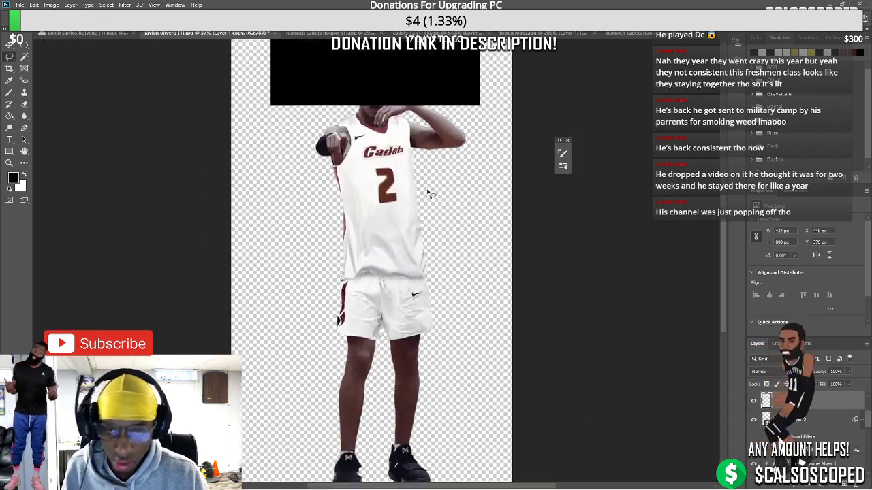
scroll(428, 193, "up", 1)
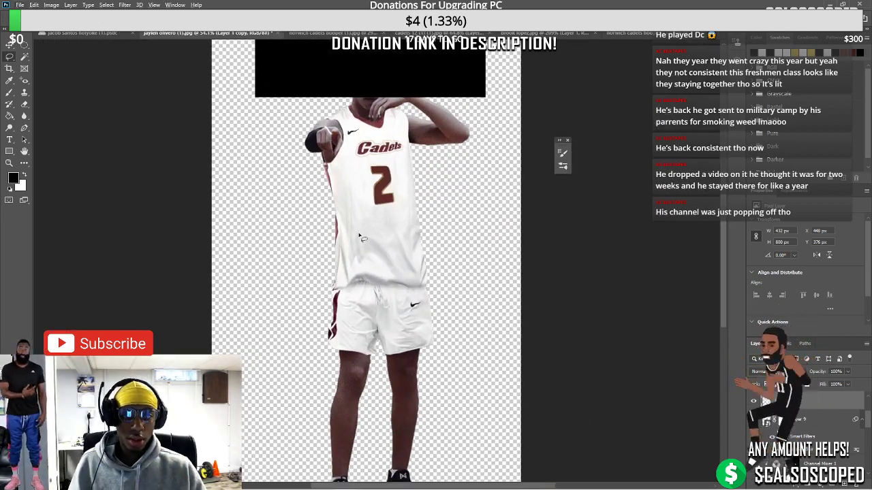
scroll(394, 208, "down", 2)
scroll(412, 261, "up", 1)
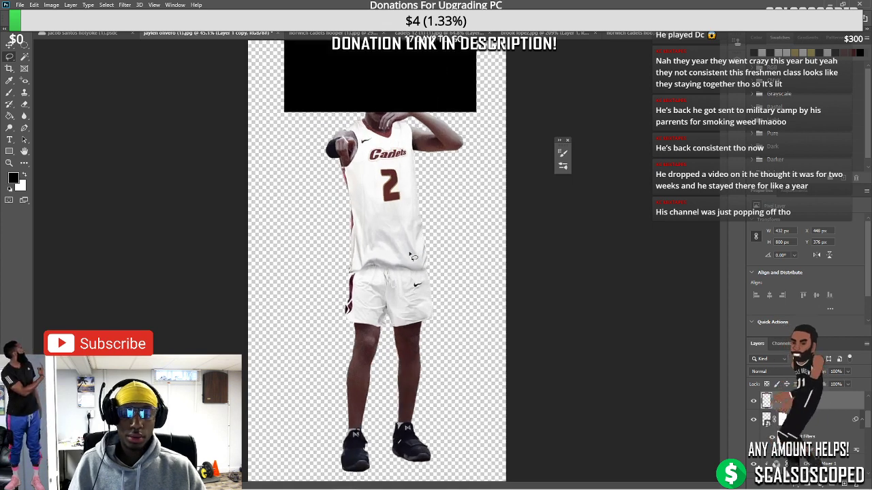
scroll(409, 258, "up", 3)
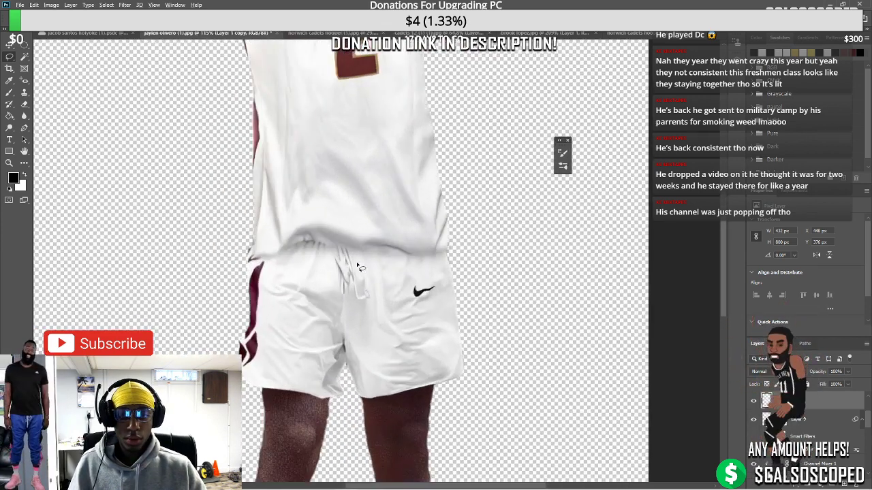
scroll(356, 265, "up", 5)
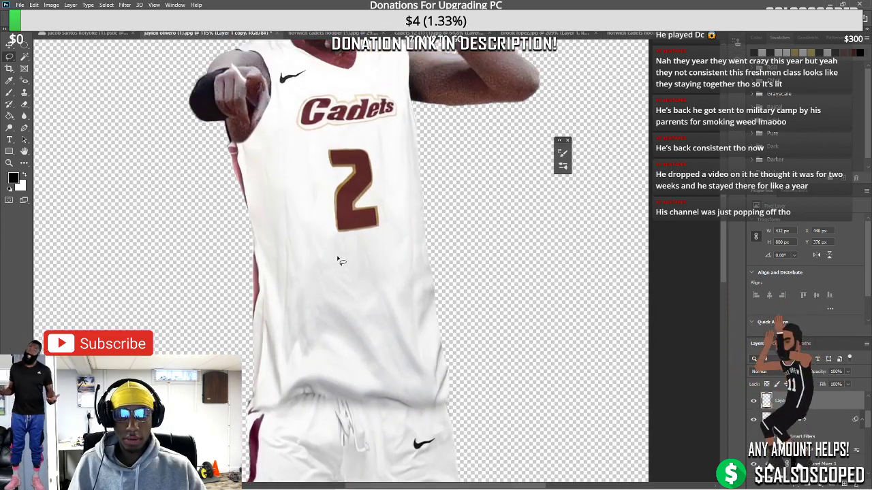
scroll(337, 260, "down", 4)
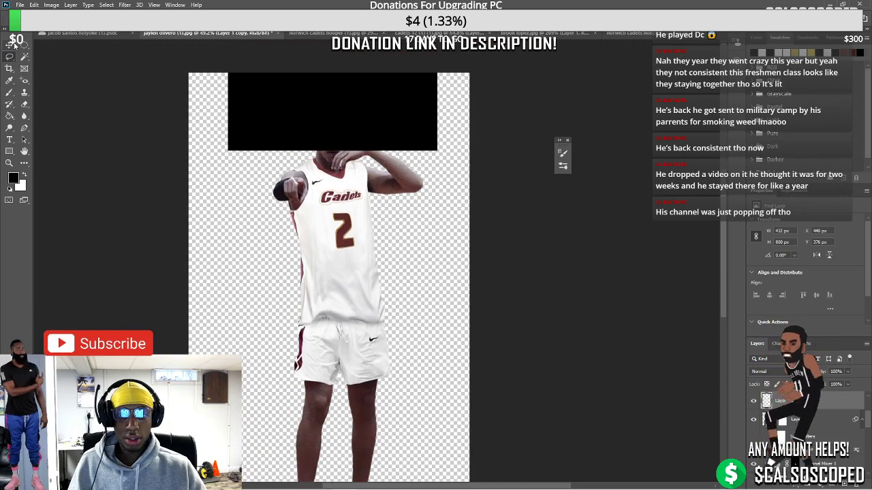
left_click(10, 45)
left_click_drag(343, 100, 342, 109)
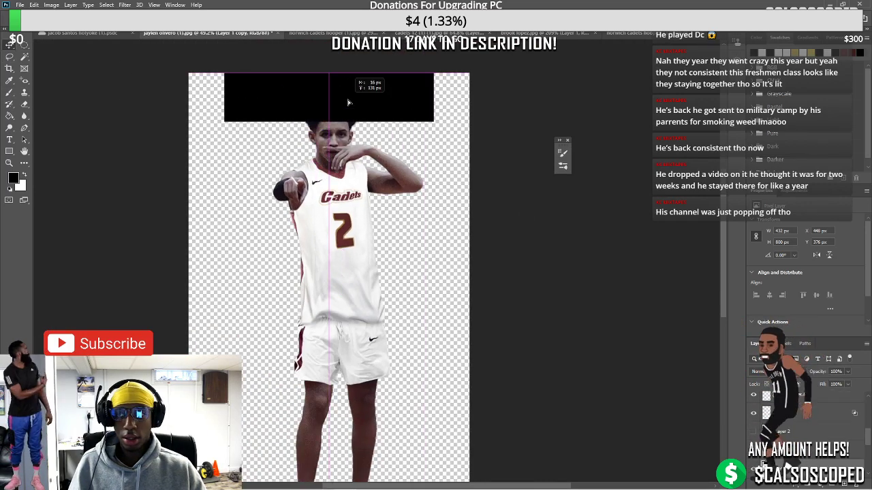
scroll(367, 204, "down", 1)
left_click_drag(389, 72, 390, 77)
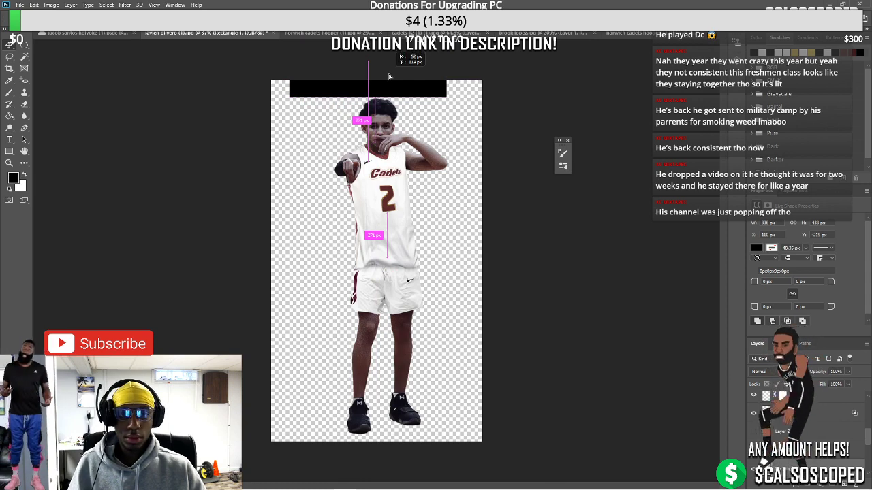
left_click_drag(389, 77, 388, 76)
Reselect the Layer 1 copy cutout and fit the whole image on screen
scroll(384, 272, "up", 5)
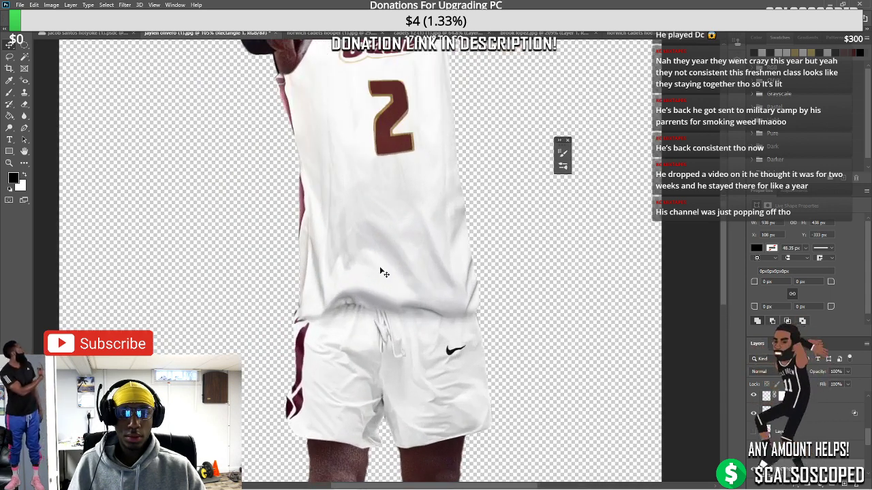
left_click(331, 322)
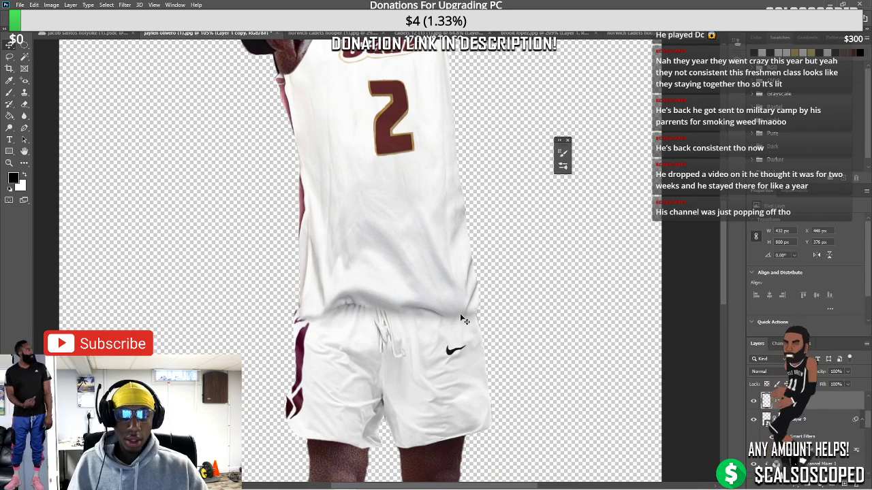
key("ctrl+0")
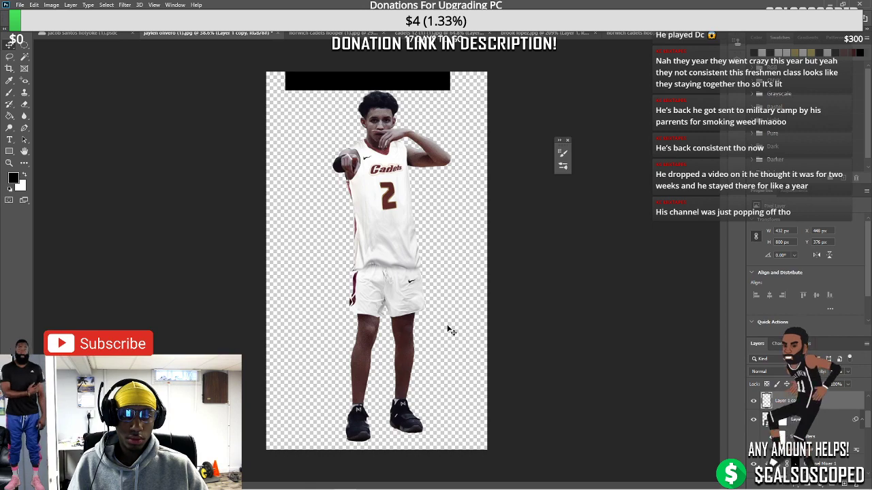
scroll(359, 266, "up", 6)
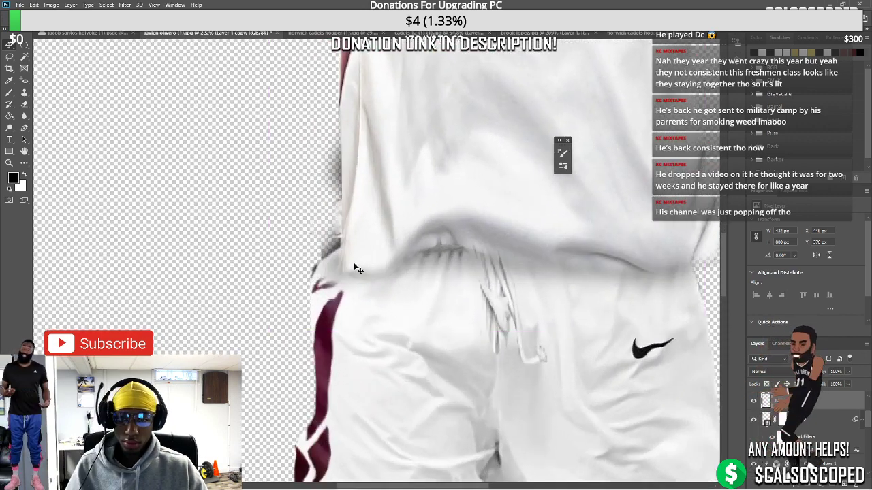
left_click_drag(355, 268, 332, 308)
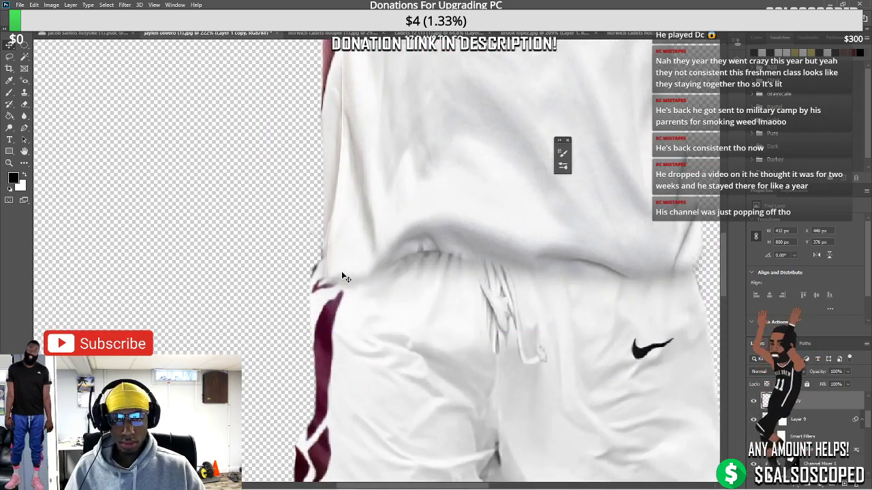
scroll(341, 271, "down", 6)
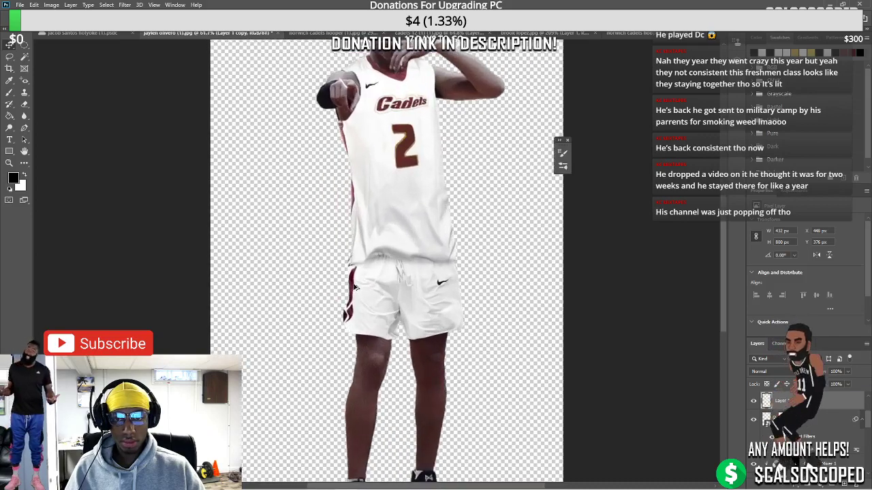
scroll(354, 288, "up", 4)
left_click_drag(389, 257, 392, 254)
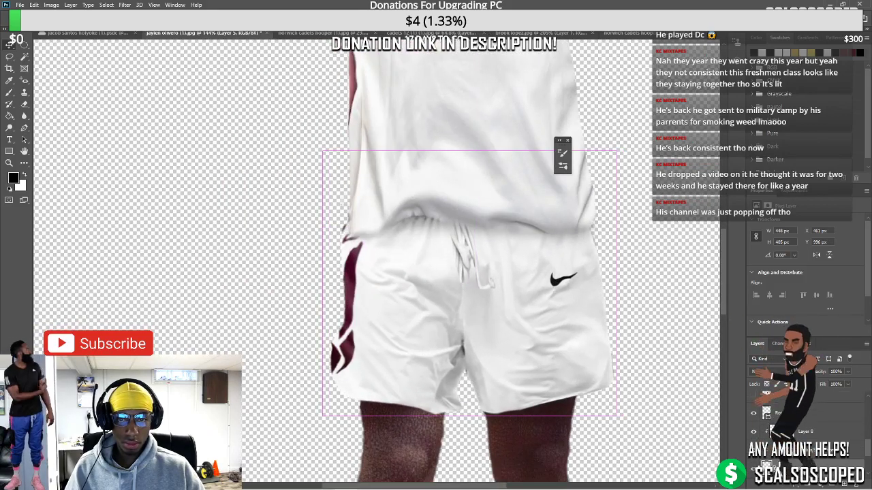
left_click(795, 481)
key("b")
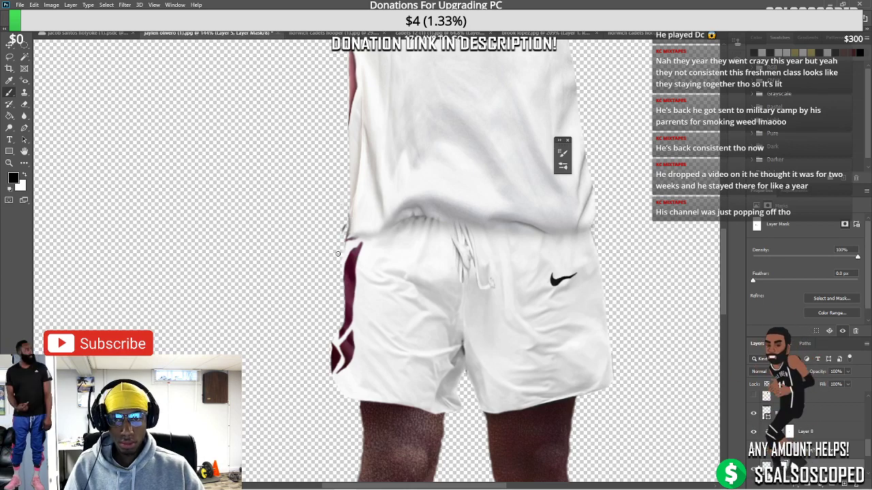
key("ctrl+0")
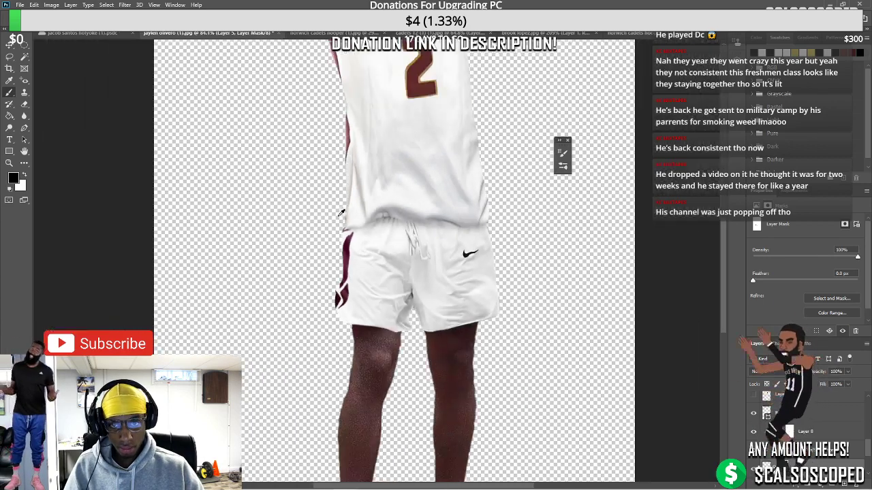
scroll(426, 288, "up", 2)
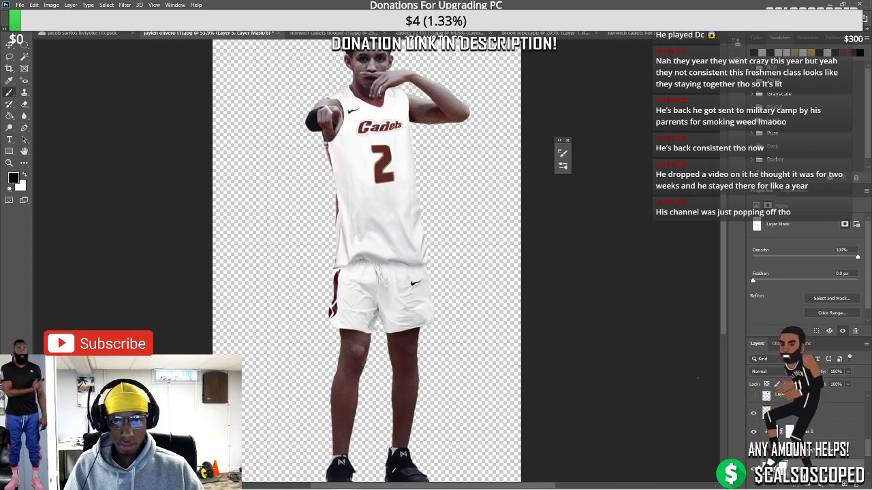
left_click_drag(868, 446, 867, 403)
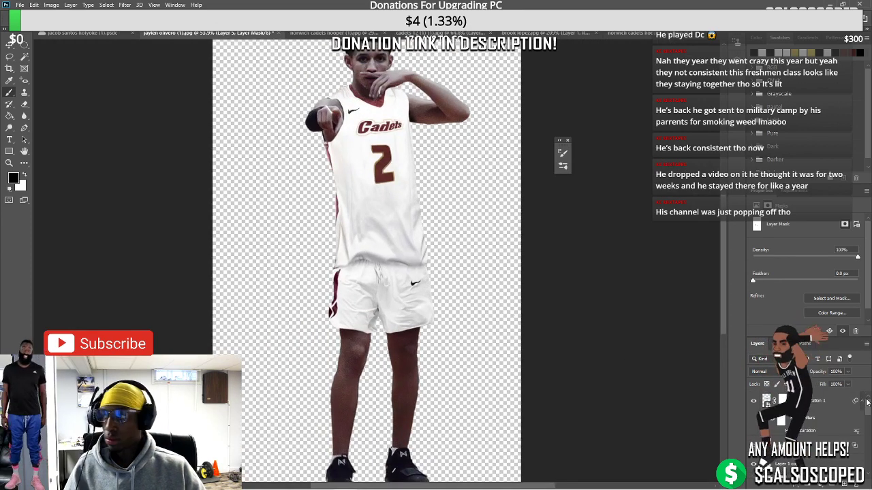
left_click(822, 407)
scroll(402, 265, "down", 2)
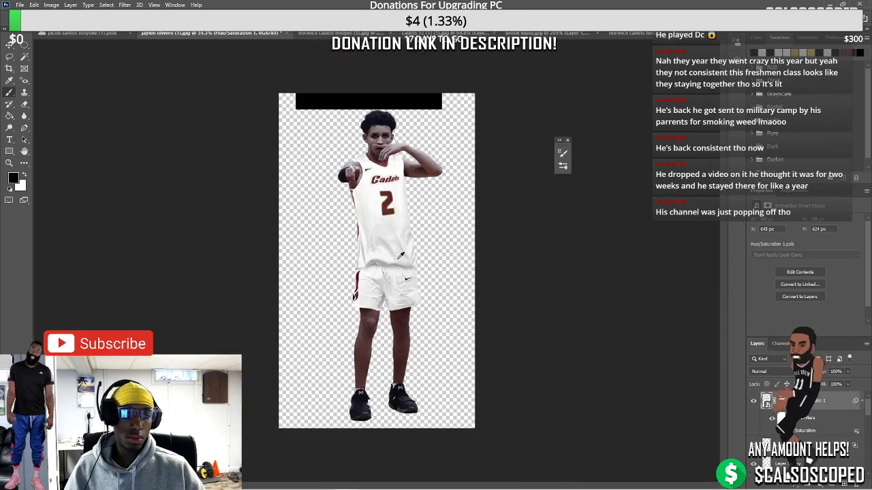
scroll(401, 255, "up", 1)
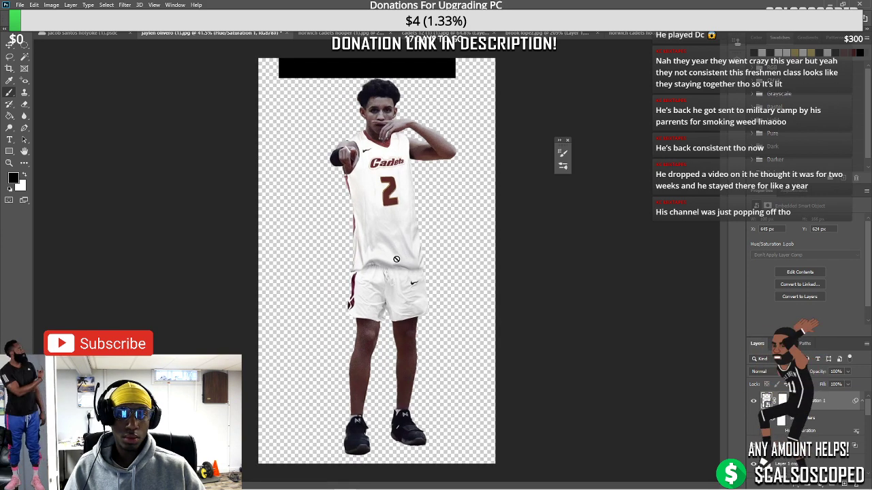
scroll(354, 272, "up", 5)
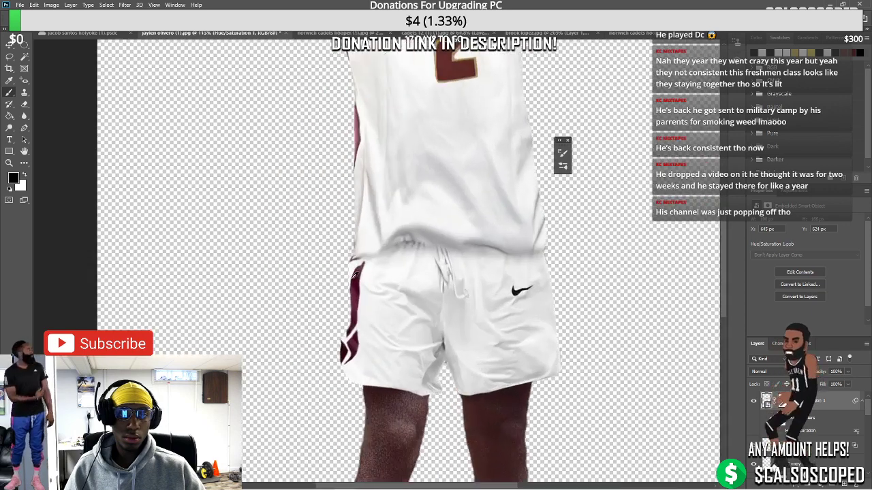
scroll(354, 269, "down", 3)
scroll(359, 263, "down", 2)
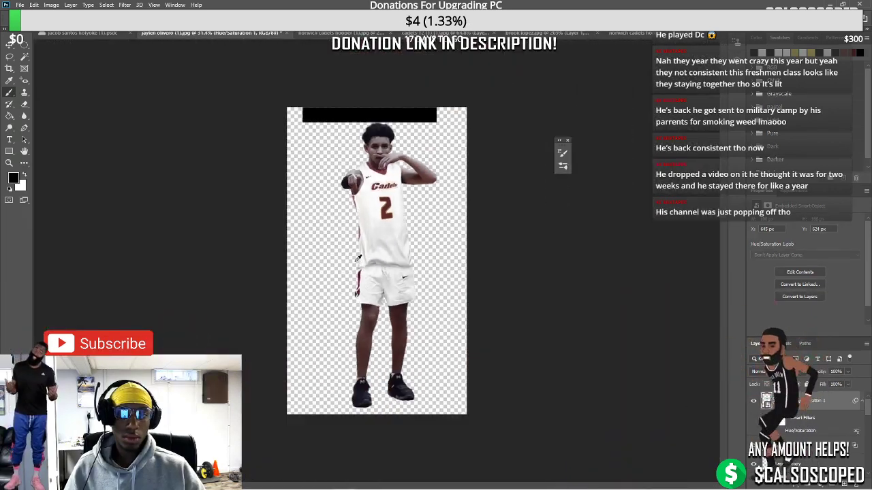
scroll(379, 212, "up", 1)
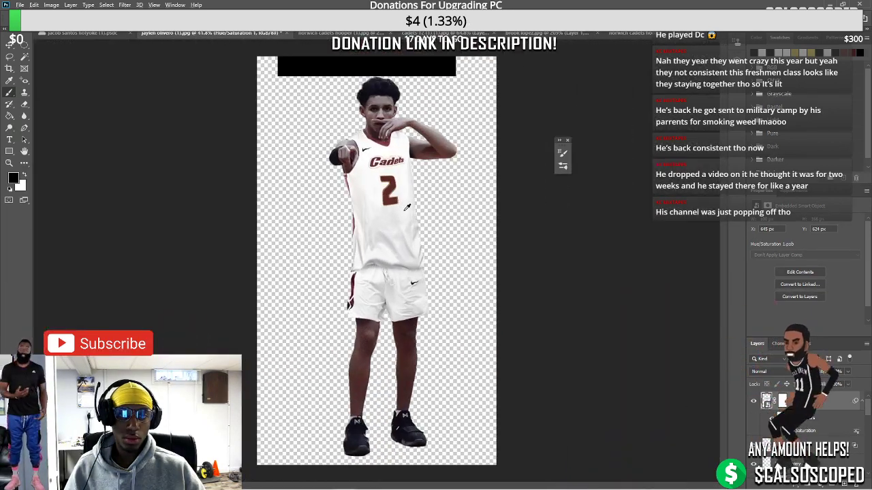
scroll(406, 207, "up", 1)
left_click(10, 46)
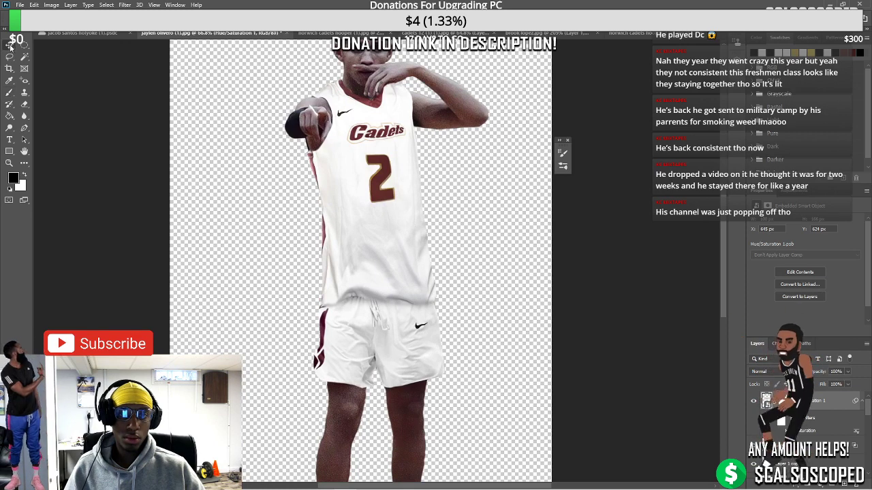
left_click_drag(372, 215, 481, 195)
Undo the jersey move, add a layer mask to the jersey, and enlarge the brush
key("ctrl+z")
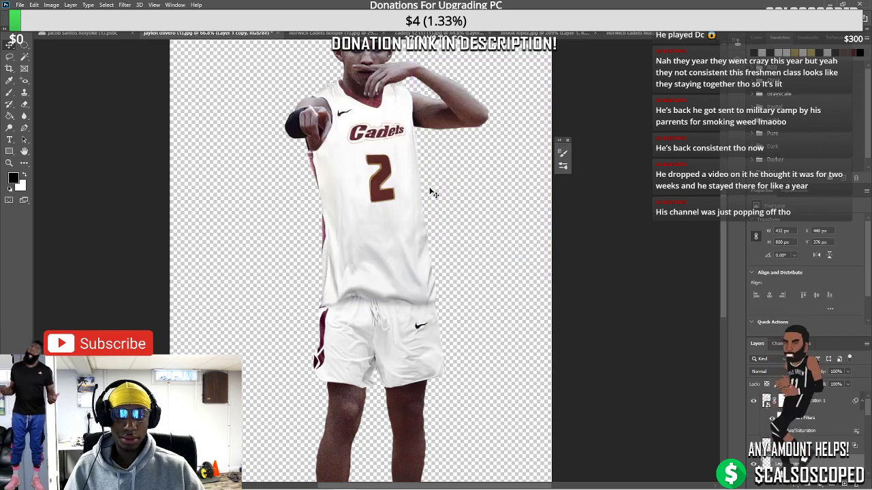
left_click(809, 485)
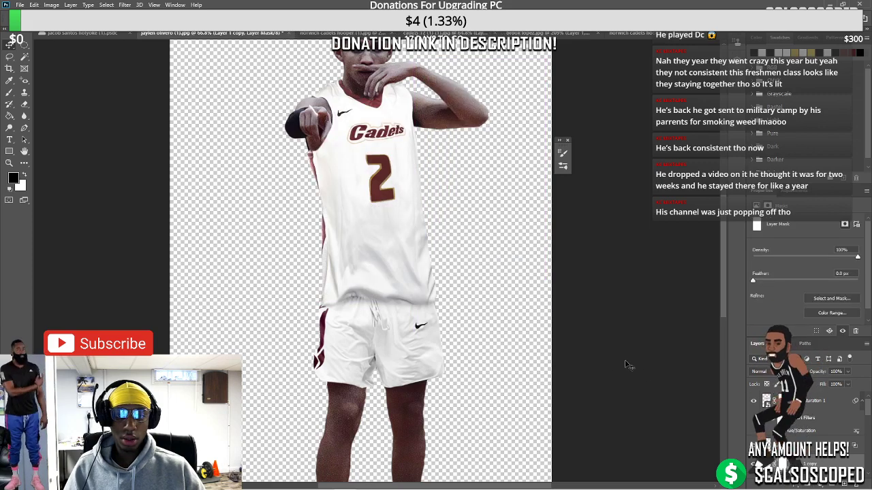
key("b")
scroll(331, 303, "up", 4)
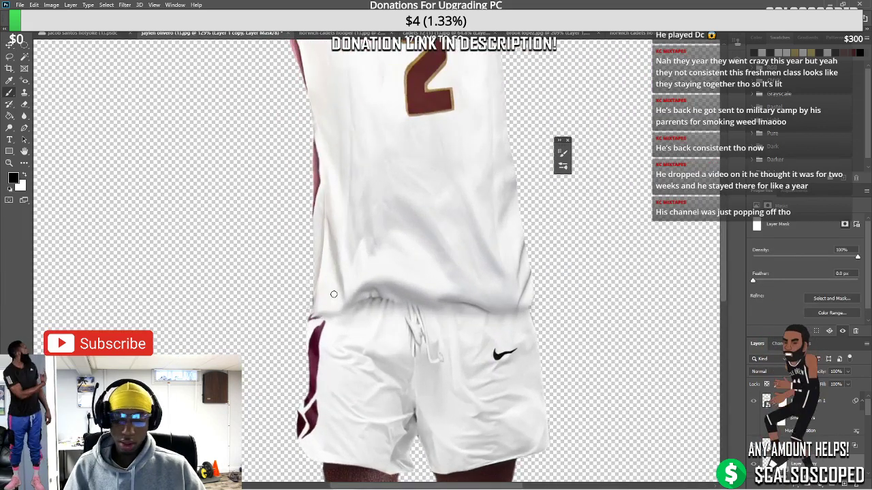
key("bracketright")
key("bracketright")
key("bracketright")
key("bracketright")
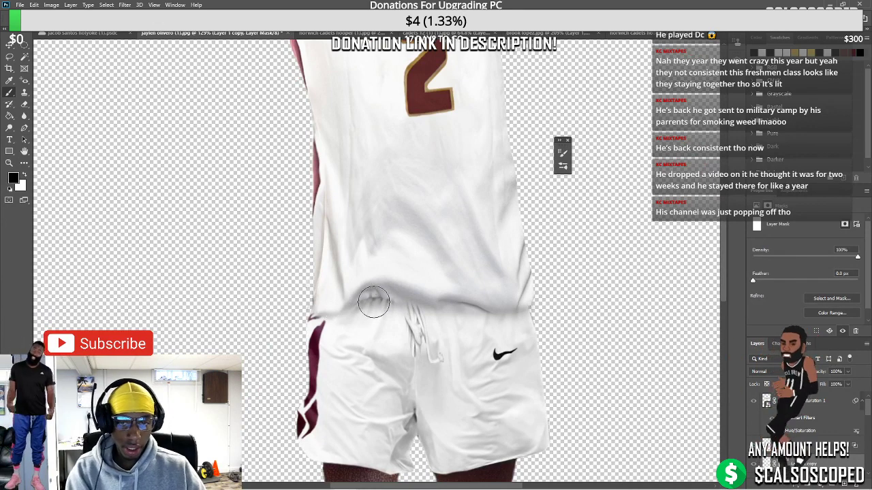
Try and undo strokes along the waistband, then retarget the jersey mask with black in front
left_click_drag(301, 318, 390, 305)
key("ctrl+z")
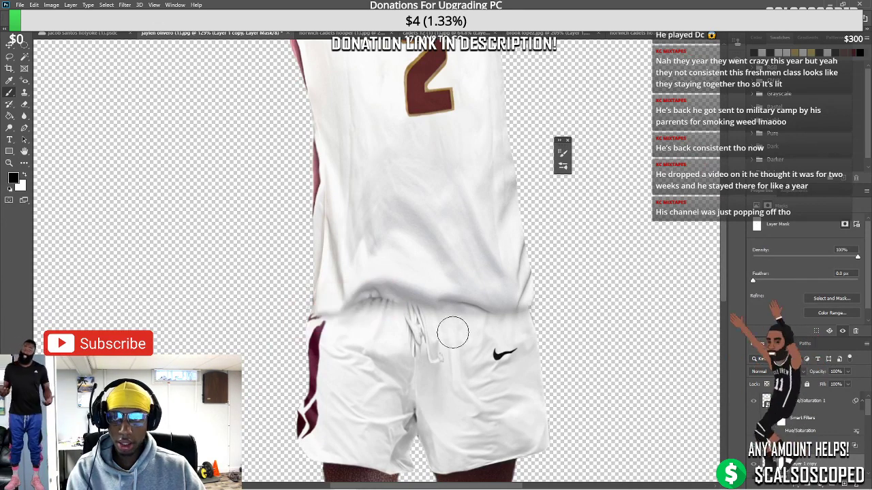
mouse_move(299, 304)
left_mouse_down()
mouse_move(340, 297)
mouse_move(351, 305)
left_mouse_up()
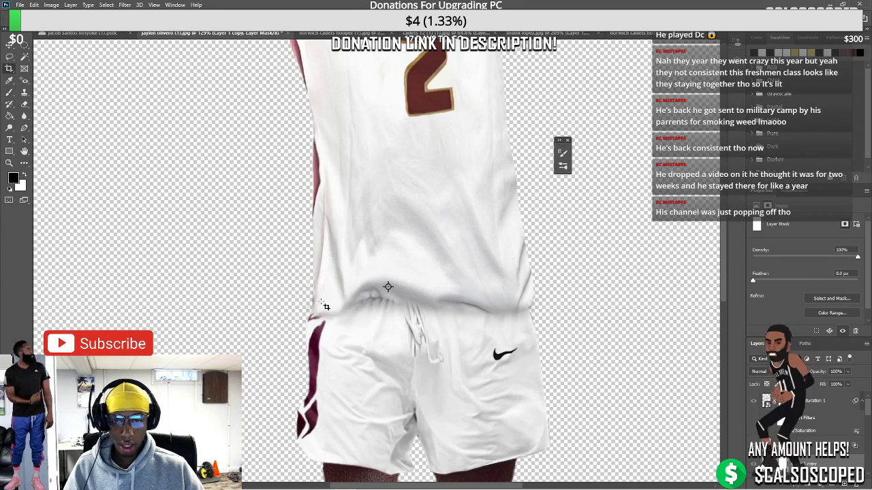
key("x")
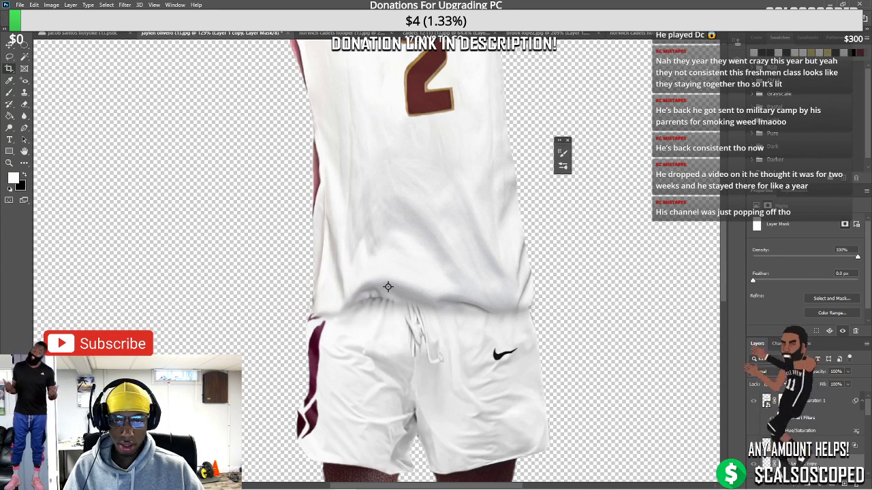
key("ctrl+2")
key("x")
key("b")
left_click_drag(310, 307, 371, 286)
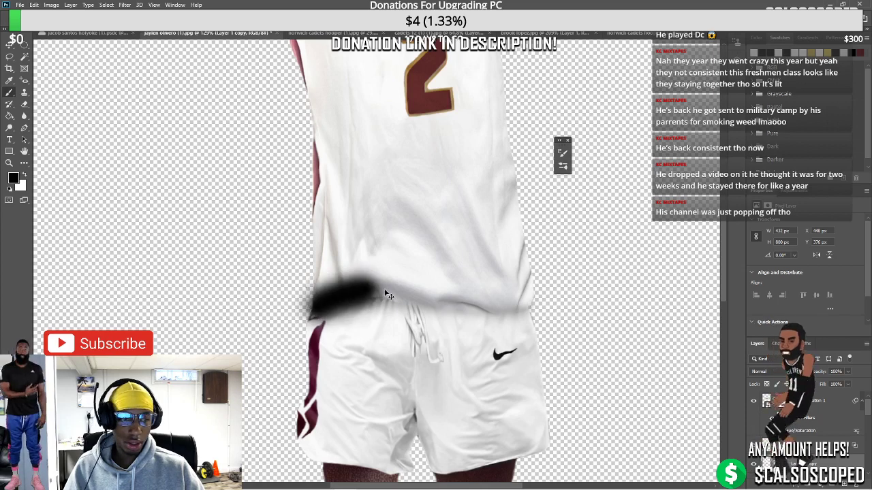
key("ctrl+z")
key("ctrl+backslash")
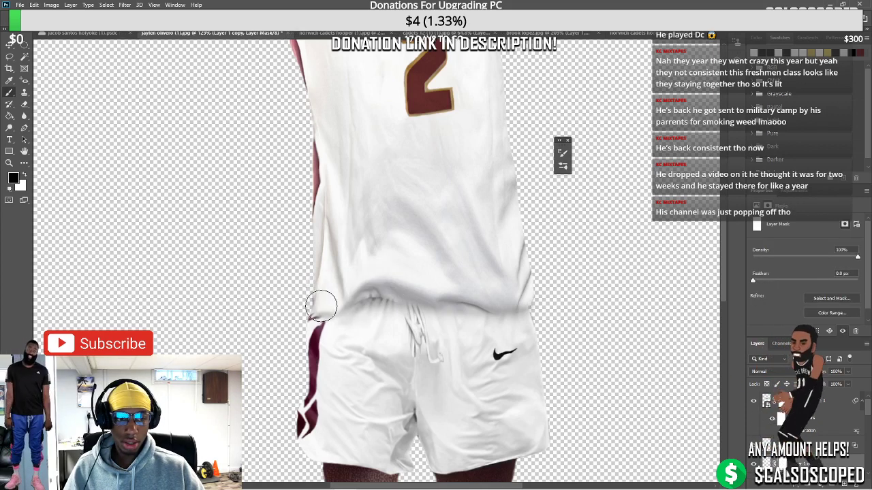
Paint black on the jersey mask along the waistband, hiding the hem's lower edge
mouse_move(321, 306)
left_mouse_down()
mouse_move(430, 274)
mouse_move(514, 273)
mouse_move(527, 281)
left_mouse_up()
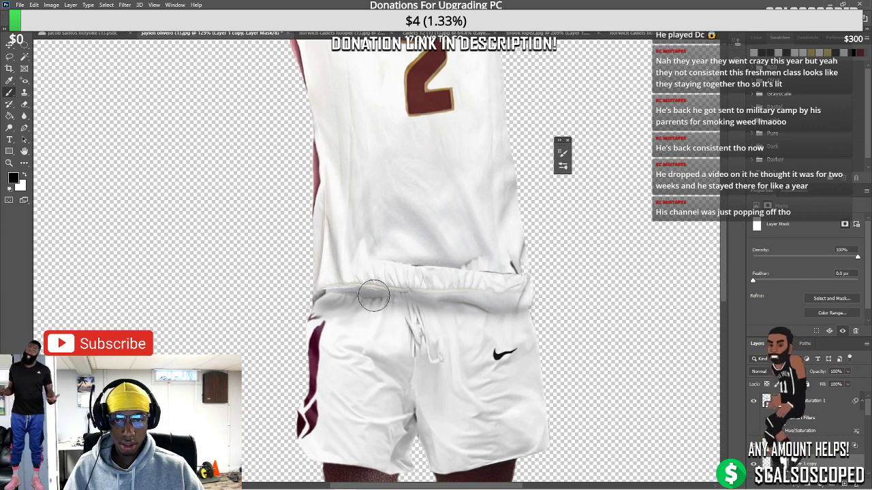
mouse_move(333, 308)
left_mouse_down()
mouse_move(373, 294)
mouse_move(313, 308)
mouse_move(408, 294)
mouse_move(531, 303)
left_mouse_up()
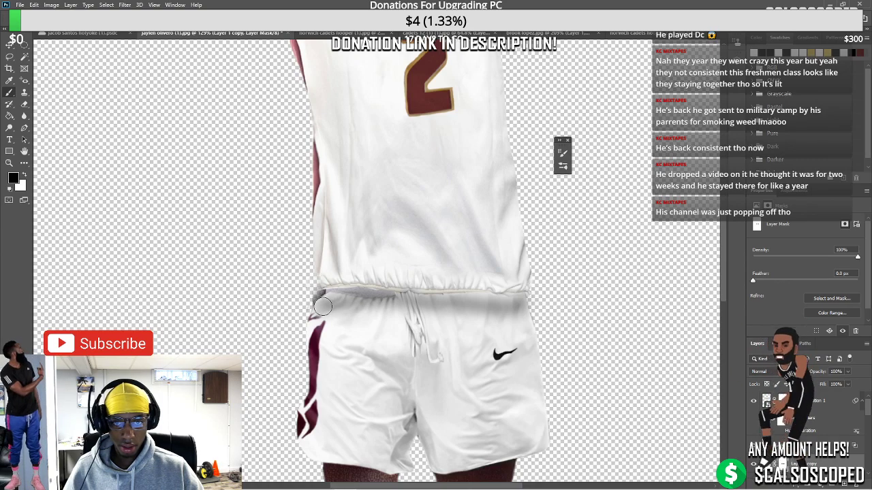
scroll(334, 303, "down", 3)
scroll(336, 303, "down", 1)
scroll(344, 301, "up", 4)
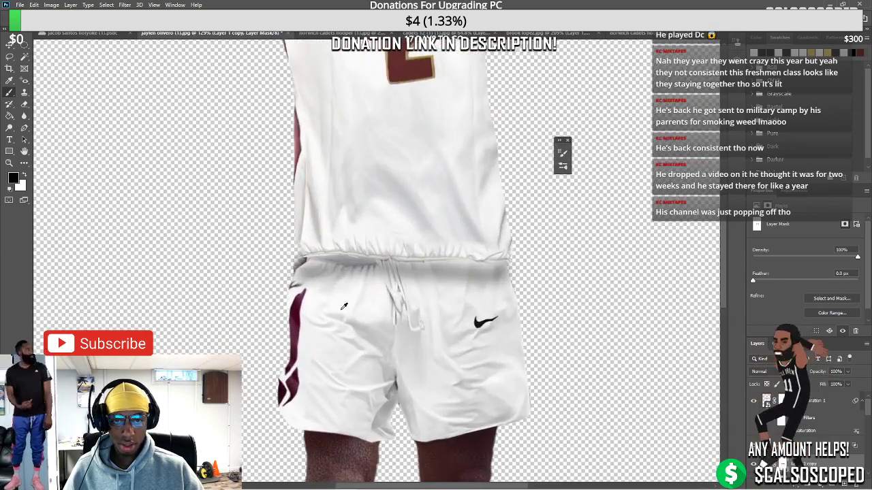
scroll(346, 299, "down", 4)
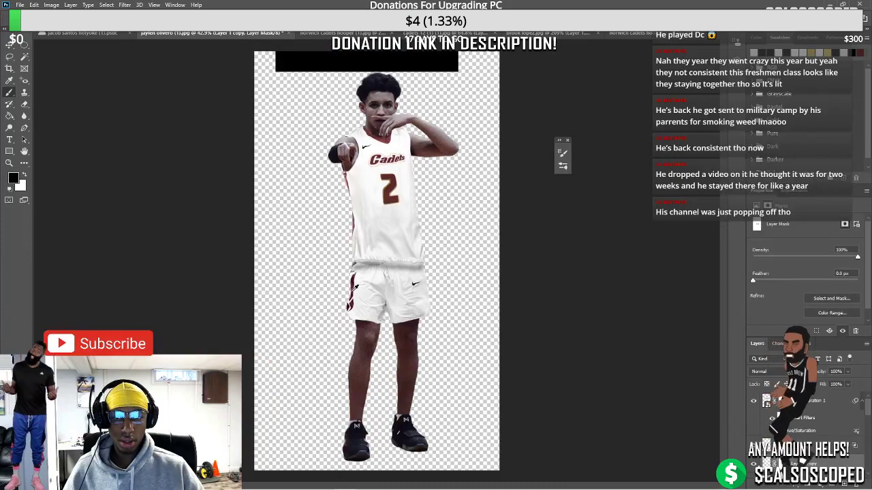
scroll(356, 289, "up", 3)
Warp Layer 5 so the top of the shorts bows upward under the jersey hem
left_click(9, 43)
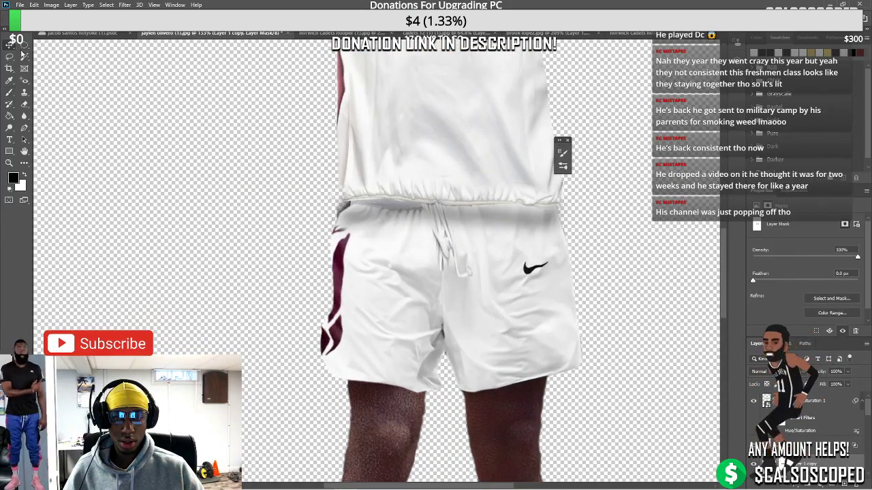
scroll(338, 246, "up", 1)
left_click(401, 284)
key("ctrl+t")
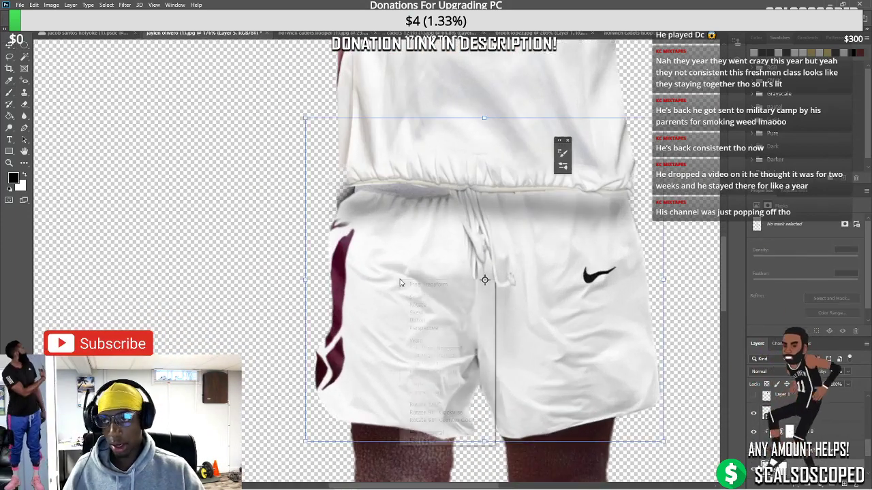
right_click(402, 279)
left_click(419, 342)
left_click_drag(390, 199, 386, 189)
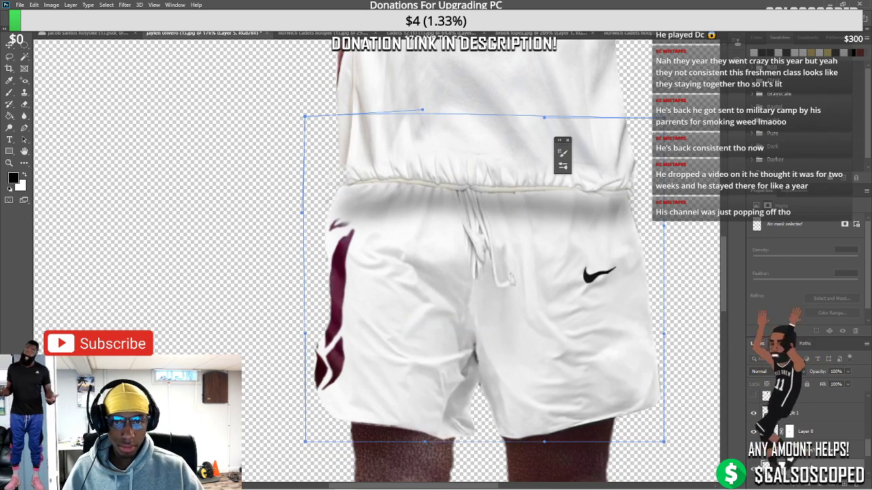
key("Return")
scroll(498, 246, "down", 4)
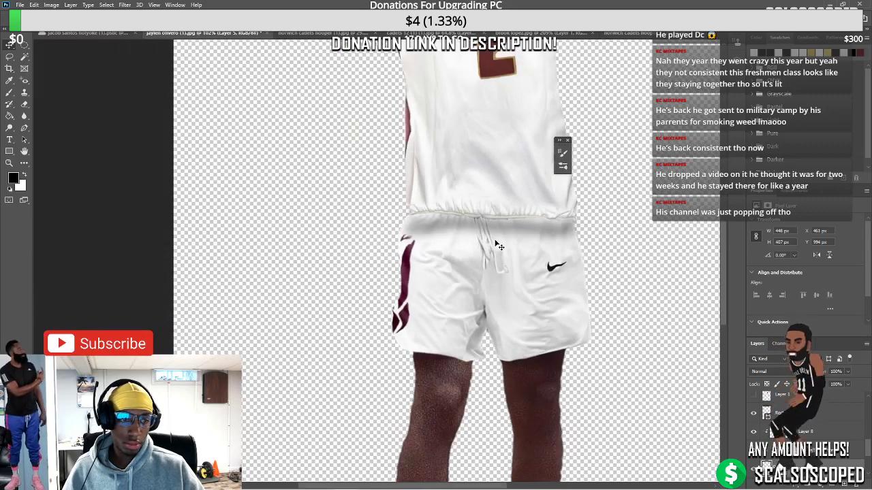
scroll(499, 246, "up", 3)
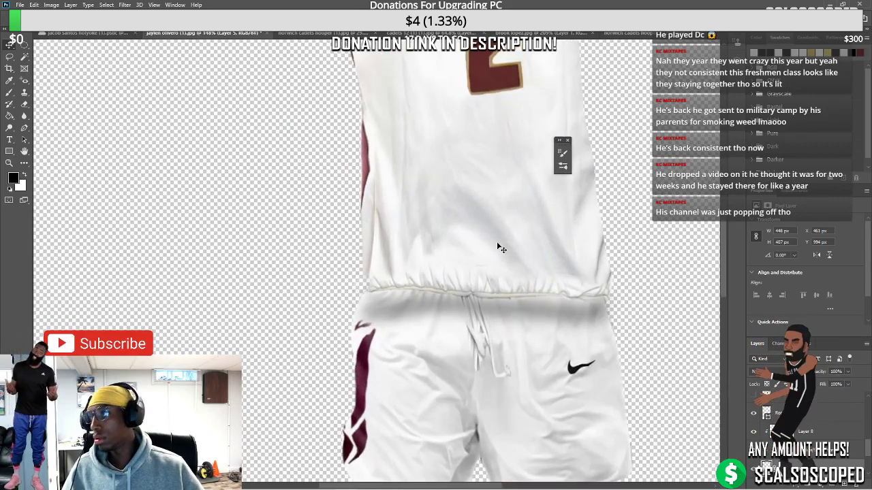
Add a mask to Layer 1 copy and paint black just above the hem near the drawstrings
left_click(500, 175)
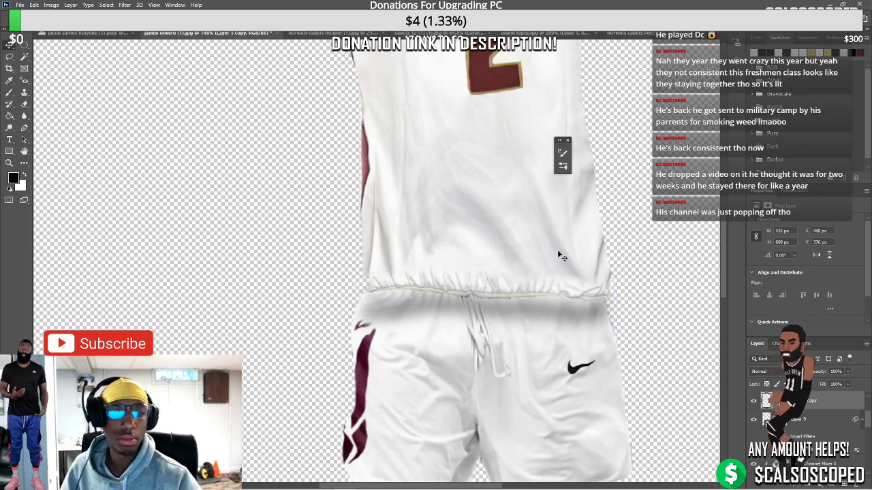
left_click(809, 480)
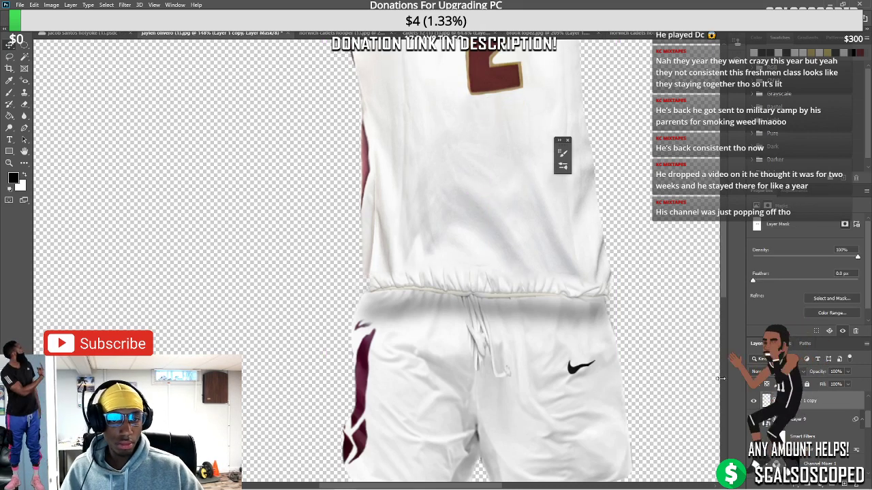
key("b")
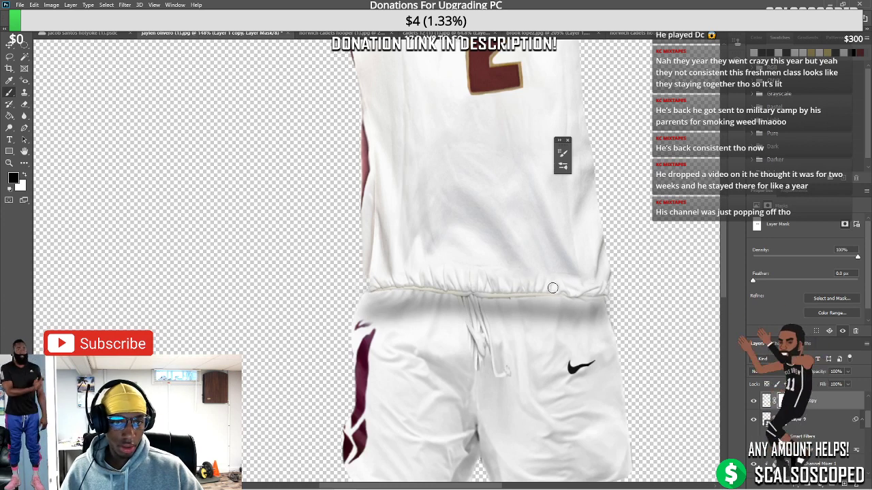
key("x")
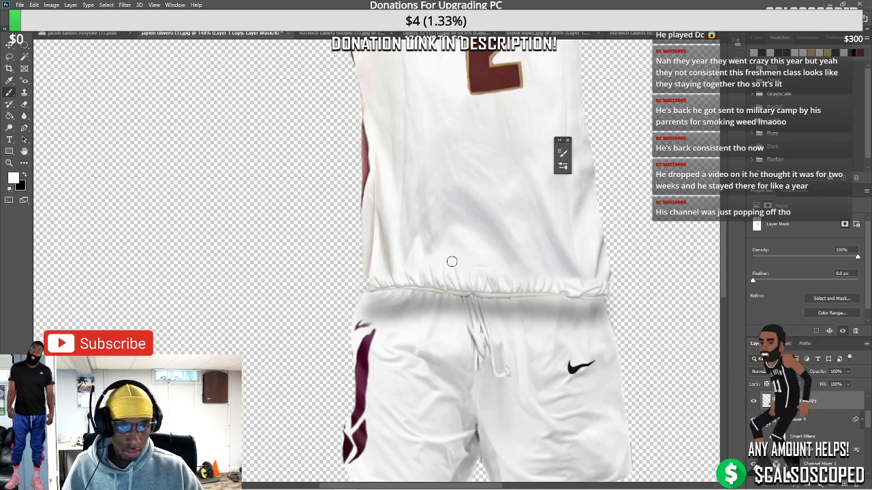
scroll(502, 261, "down", 4)
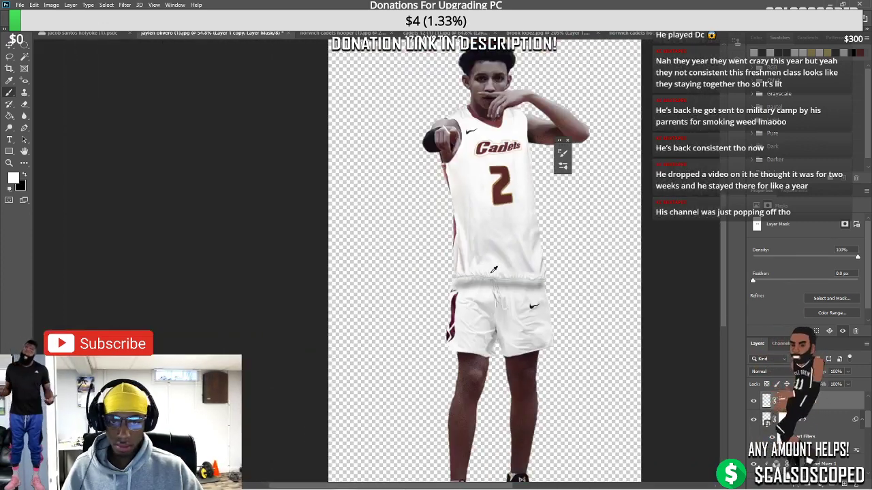
scroll(495, 270, "up", 2)
scroll(493, 271, "up", 3)
key("x")
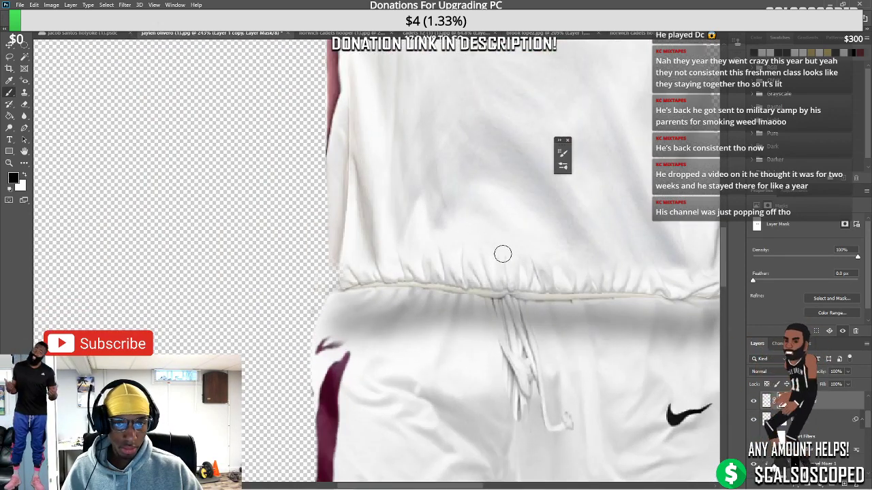
left_click_drag(515, 252, 578, 259)
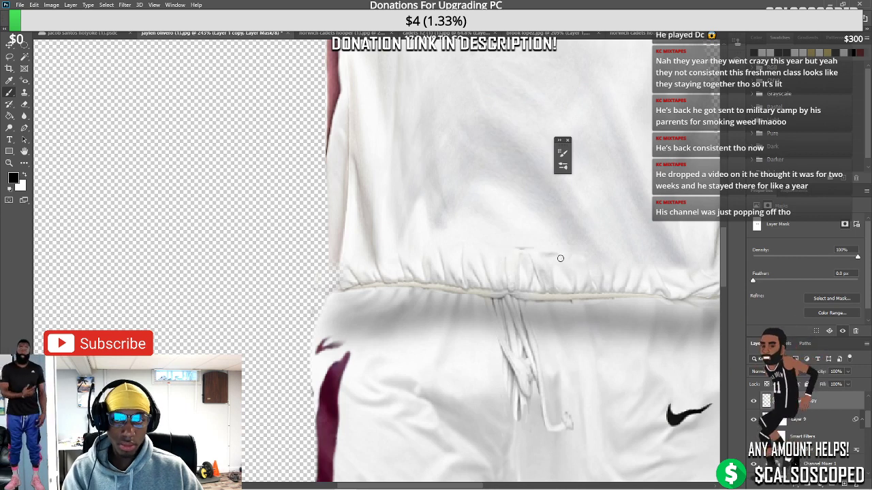
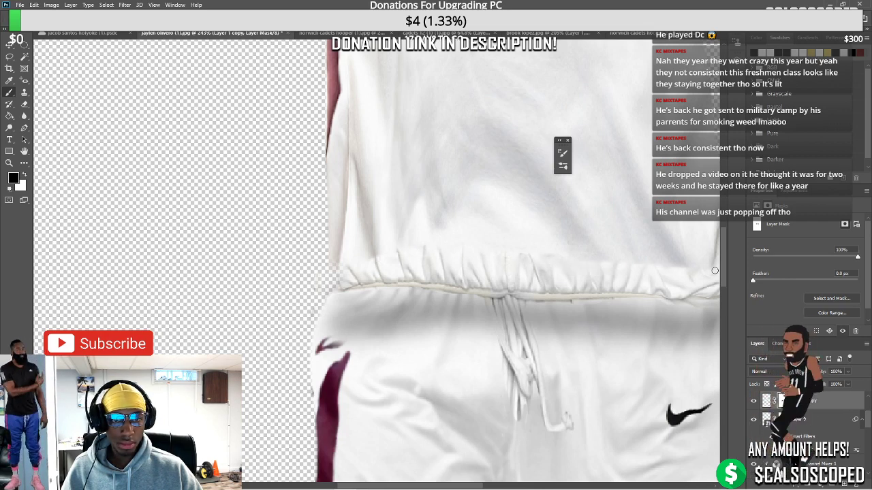
Move the upper jersey piece up and to the right, exposing a grey band above the shorts
scroll(558, 301, "down", 5)
scroll(570, 287, "up", 4)
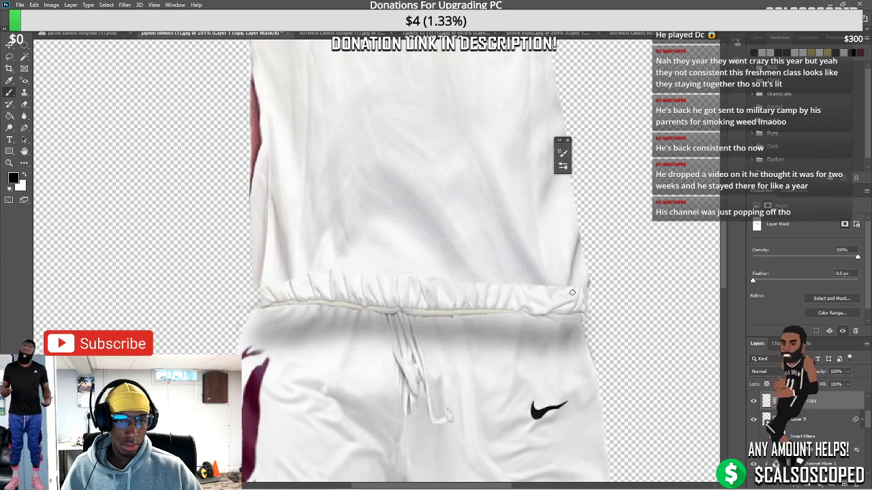
scroll(538, 281, "down", 5)
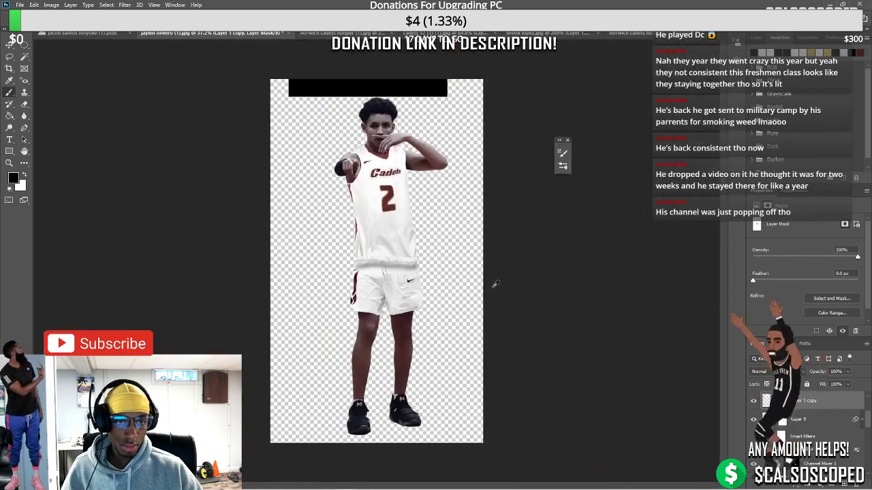
scroll(417, 246, "up", 3)
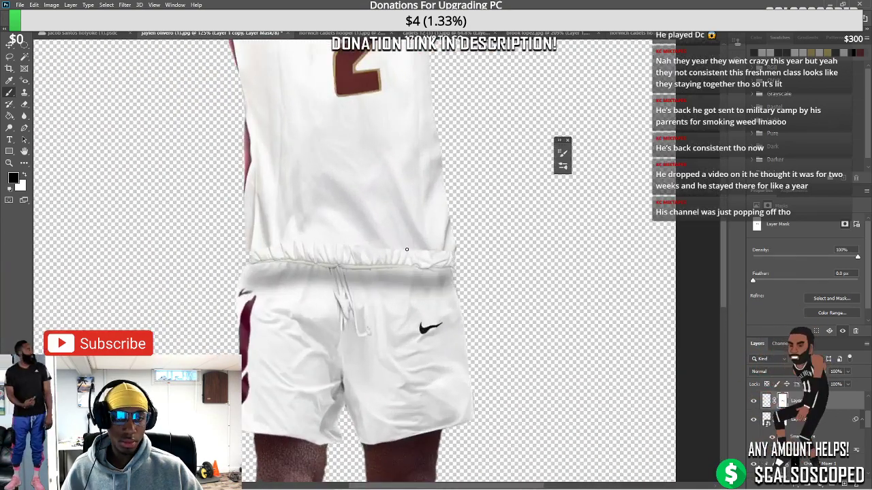
scroll(408, 245, "down", 2)
scroll(392, 241, "down", 1)
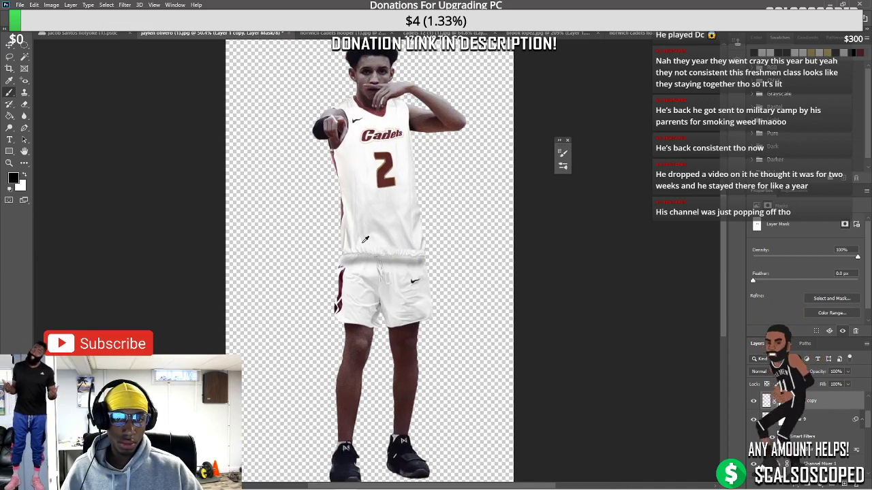
scroll(362, 242, "down", 1)
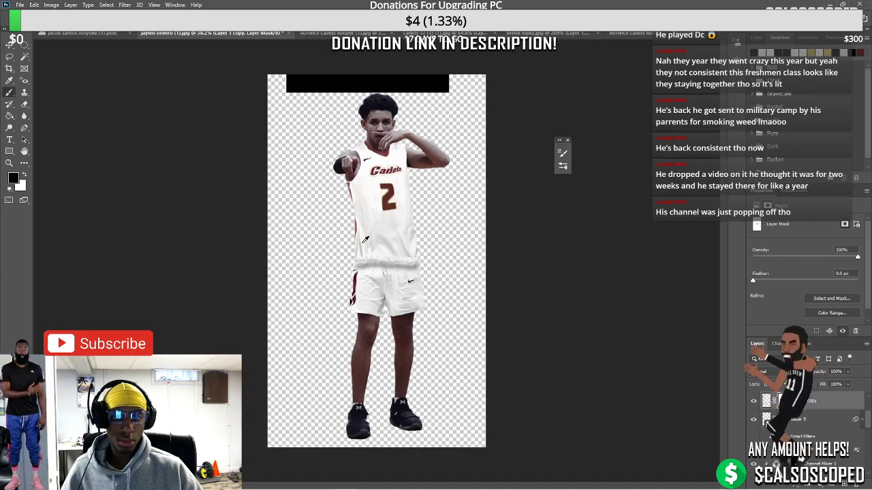
scroll(365, 239, "down", 1)
scroll(367, 241, "up", 2)
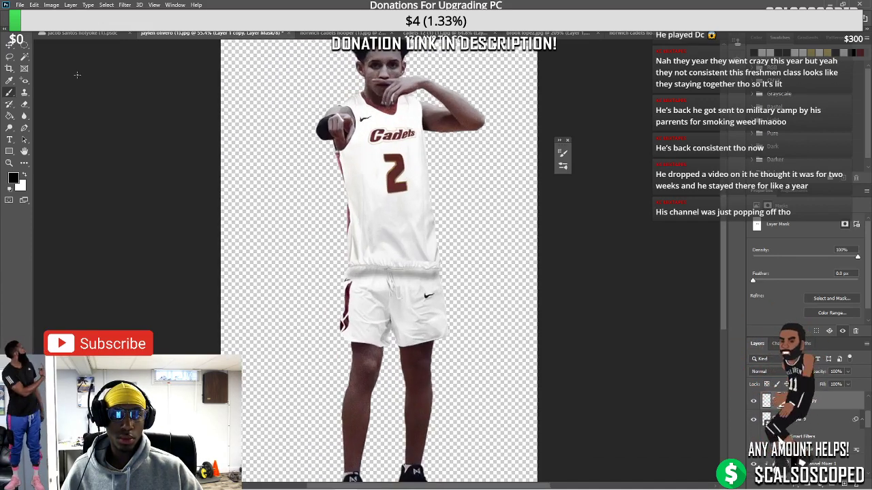
key("v")
mouse_move(371, 239)
left_mouse_down()
mouse_move(395, 201)
mouse_move(421, 267)
mouse_move(427, 271)
mouse_move(425, 254)
mouse_move(426, 273)
mouse_move(463, 297)
mouse_move(520, 379)
left_mouse_up()
Warp the shorts so the waistband bends upward and its right end stretches outward
left_click(429, 295)
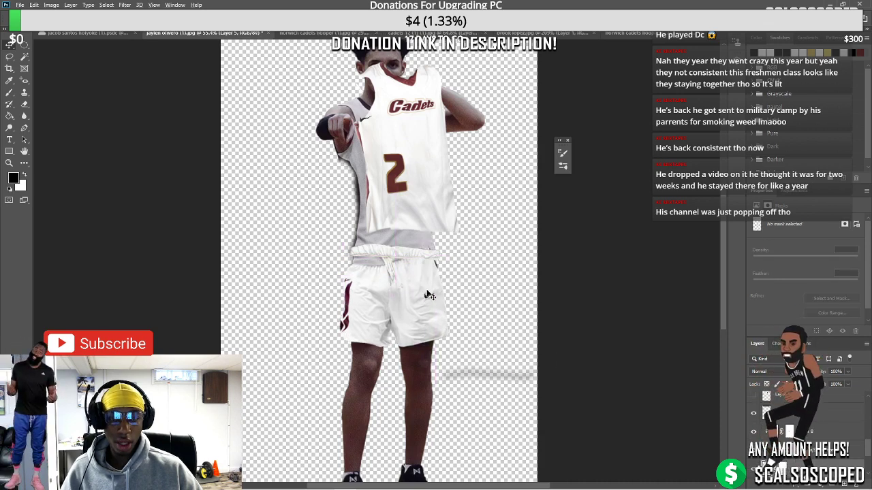
scroll(429, 294, "up", 5)
key("ctrl+t")
right_click(426, 289)
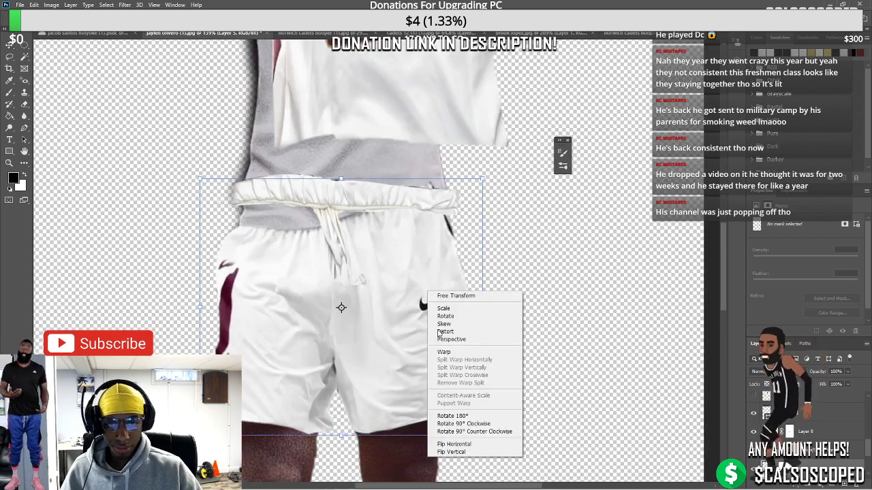
left_click(446, 350)
left_click_drag(247, 228, 252, 204)
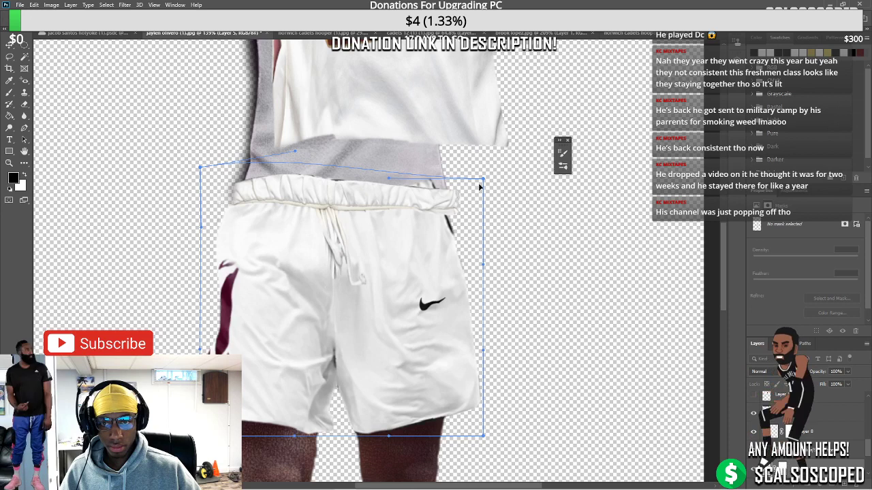
left_click(394, 275, "alt")
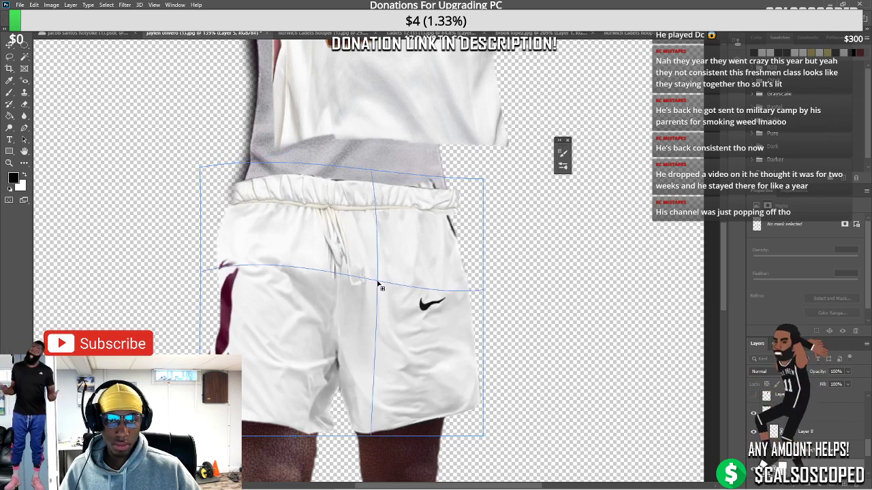
left_click_drag(393, 275, 386, 291)
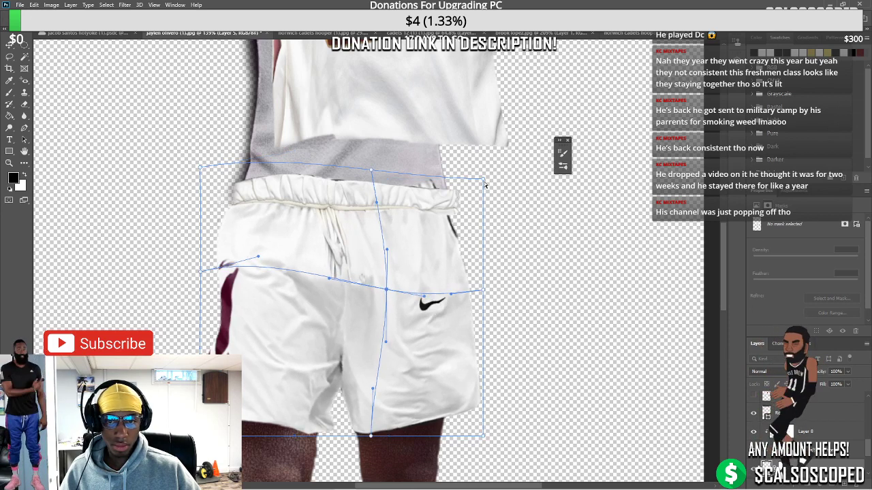
left_click_drag(485, 184, 486, 188)
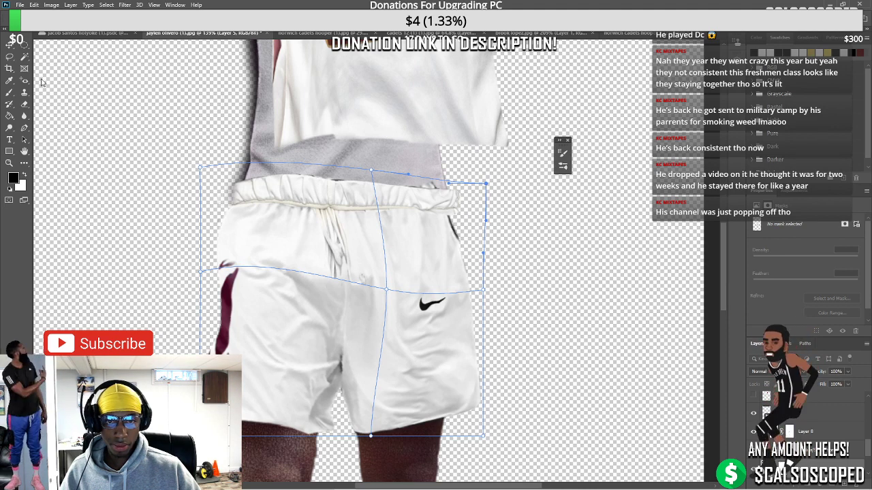
key("Return")
Move the jersey piece back down over the shorts and make Layer 1 copy active
left_click_drag(371, 75, 323, 125)
key("alt+bracketleft")
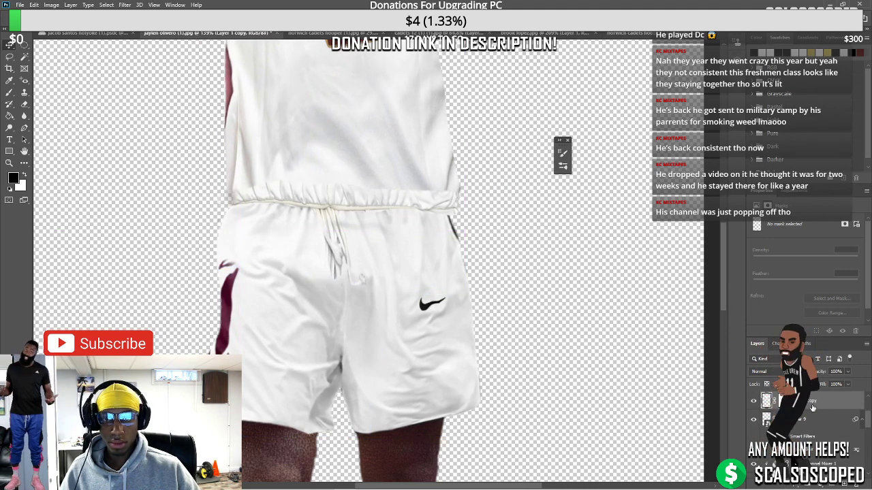
scroll(376, 239, "down", 3)
Undo the jersey move, nudge it right and up over the shorts, and target its mask for brushing
scroll(356, 200, "down", 5)
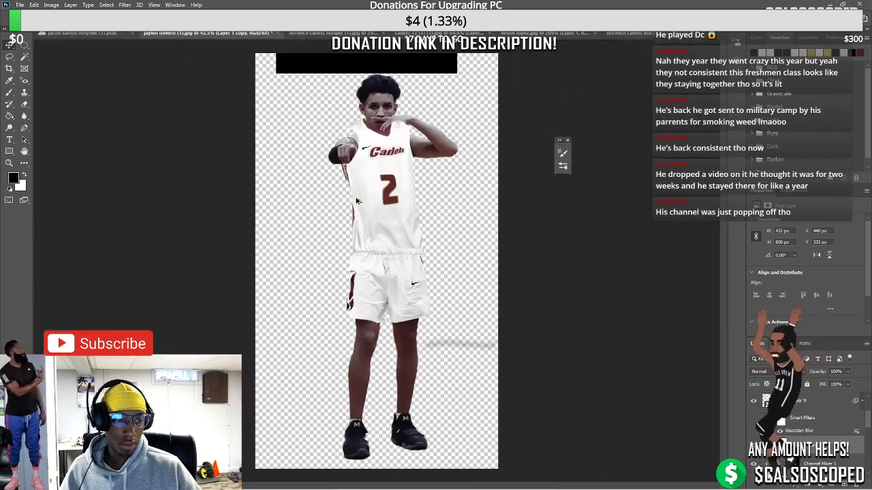
key("ctrl+z")
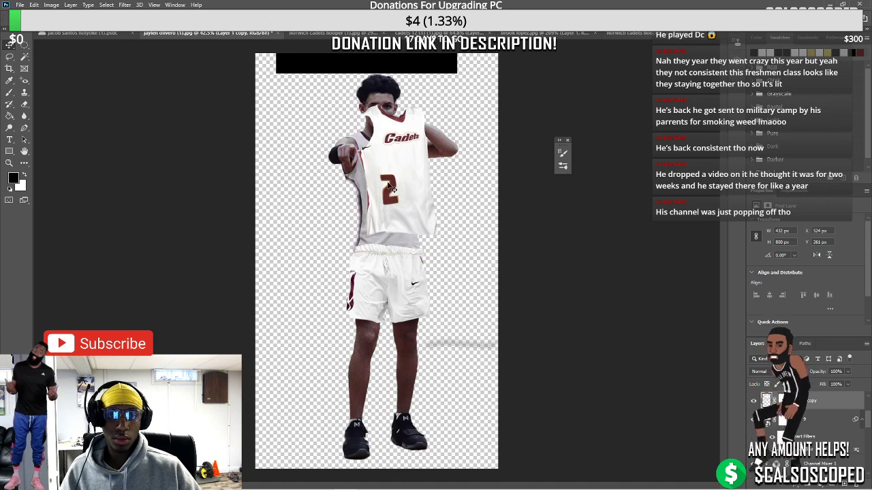
scroll(407, 189, "up", 6)
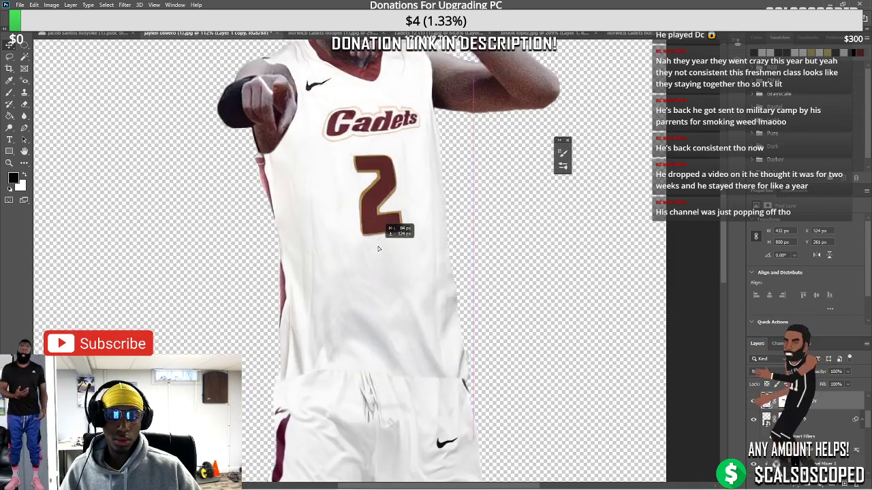
scroll(377, 246, "down", 3)
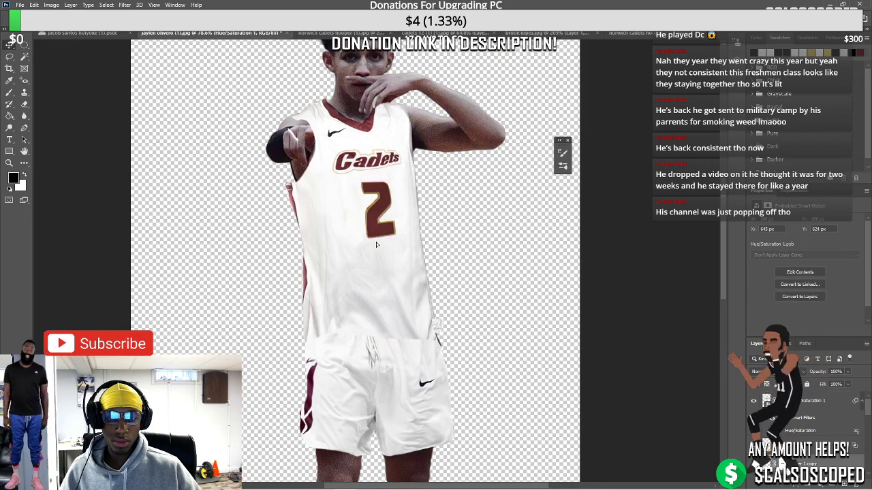
left_click_drag(376, 242, 376, 242)
left_click(376, 241)
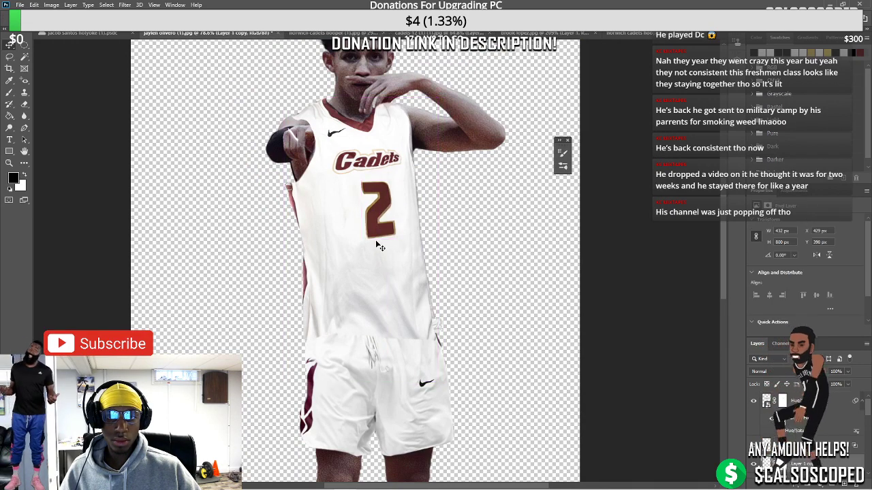
key("Right")
key("Right")
key("Right")
key("Right")
key("Right")
key("Up")
key("Up")
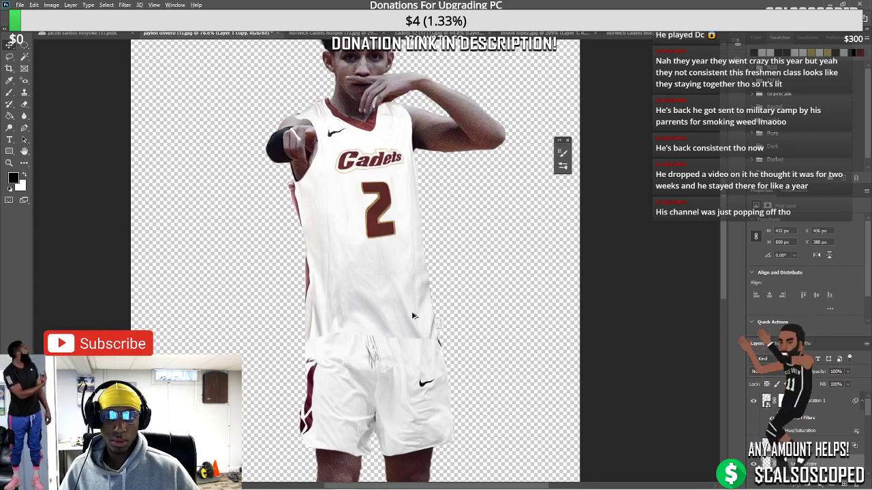
scroll(412, 315, "up", 2)
left_click(815, 484)
key("b")
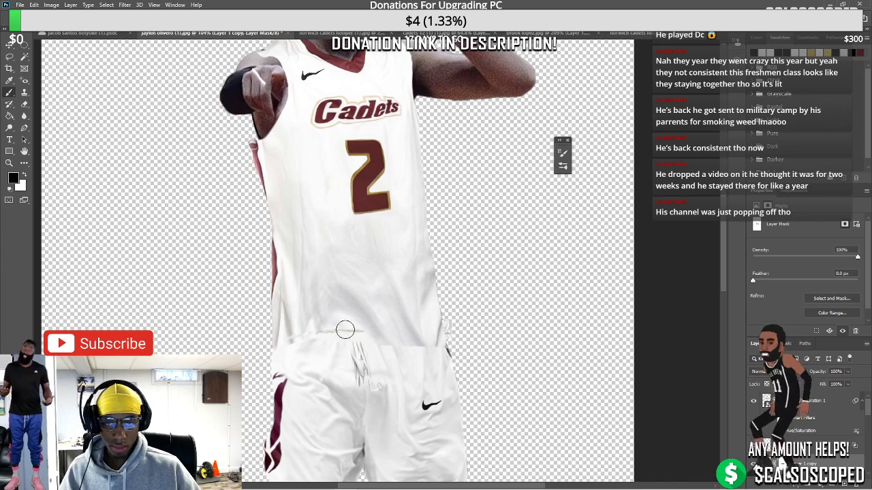
Mask the jersey hem along the waistband and switch to a 30 px hard round brush
left_click_drag(264, 344, 439, 331)
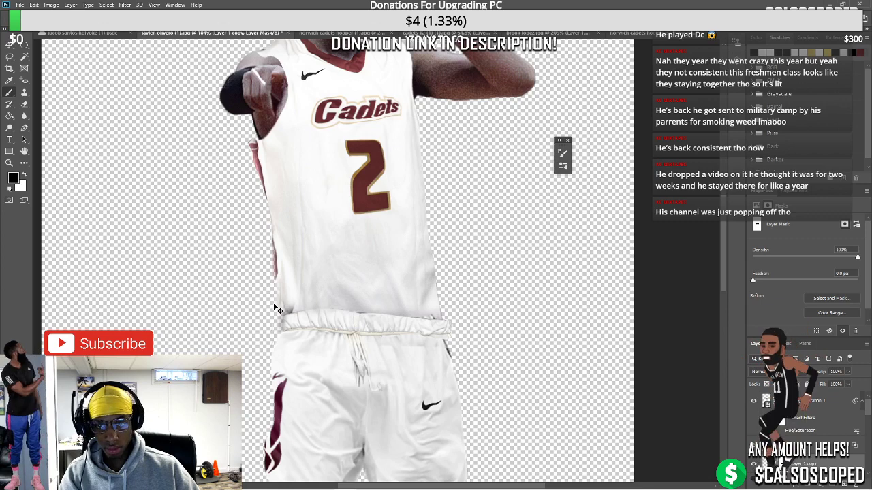
left_click(562, 153)
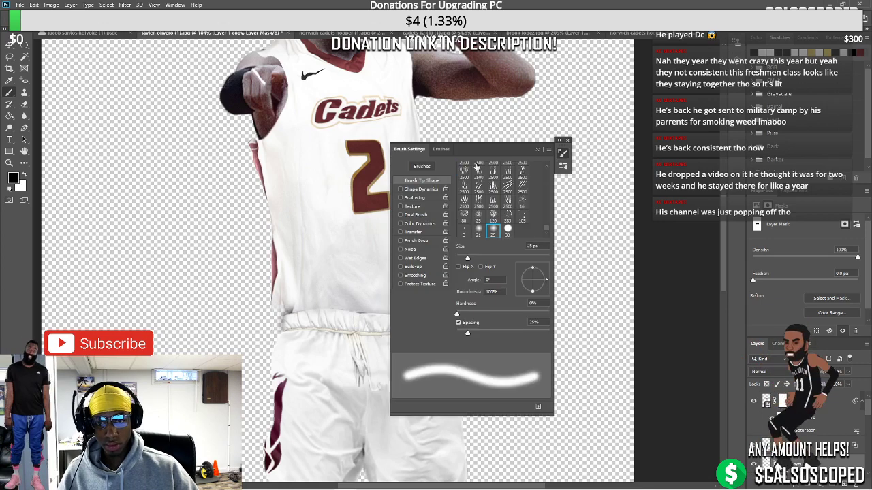
left_click(508, 230)
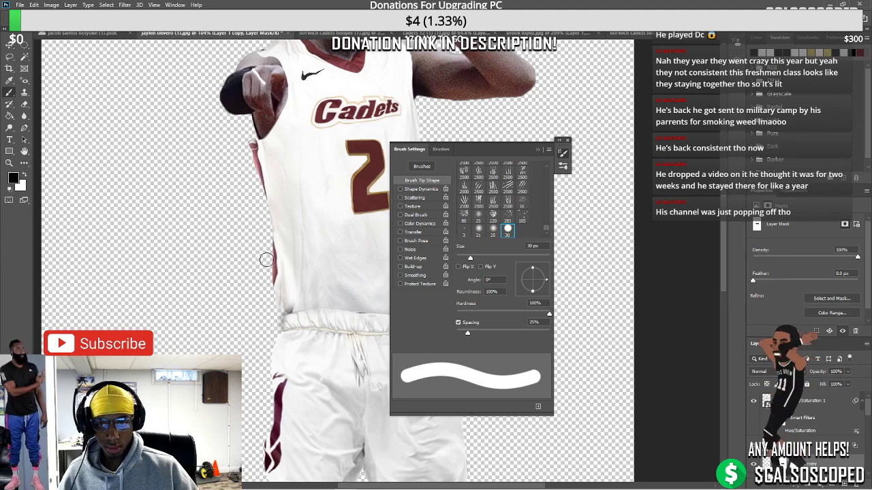
left_click(537, 149)
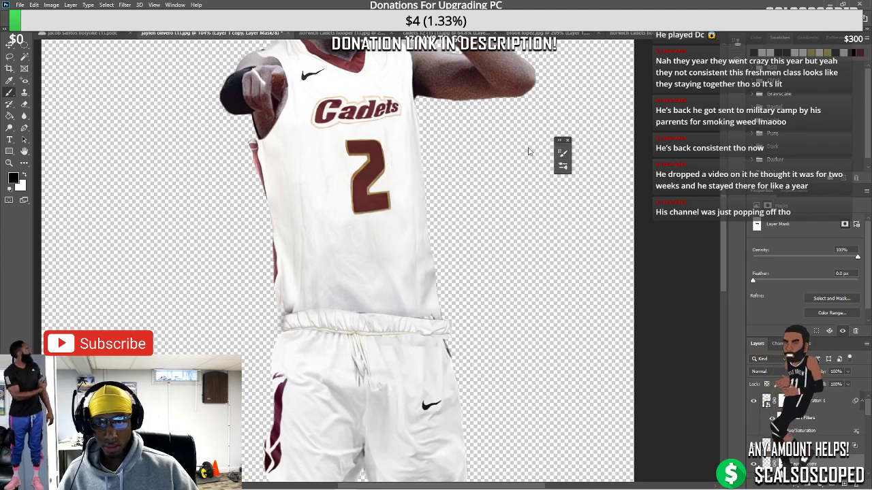
Select Layer 6 and target its layer mask for painting
scroll(381, 271, "down", 3)
scroll(382, 271, "up", 5)
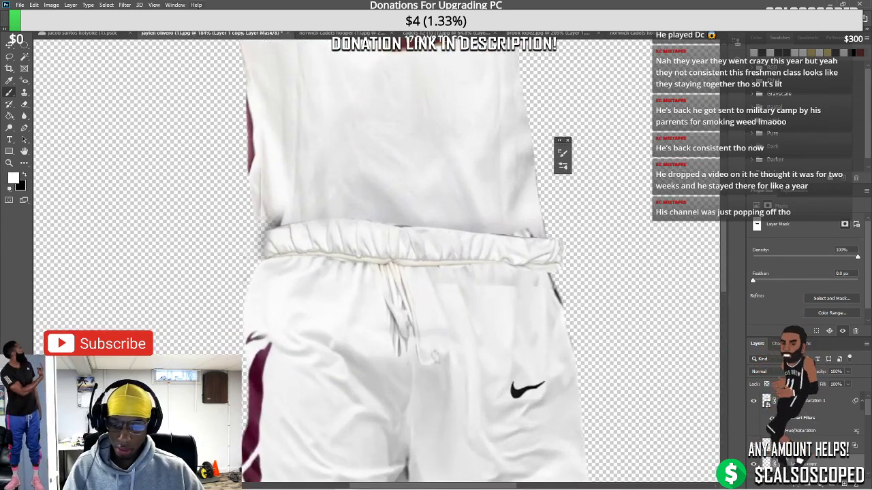
scroll(194, 134, "down", 4)
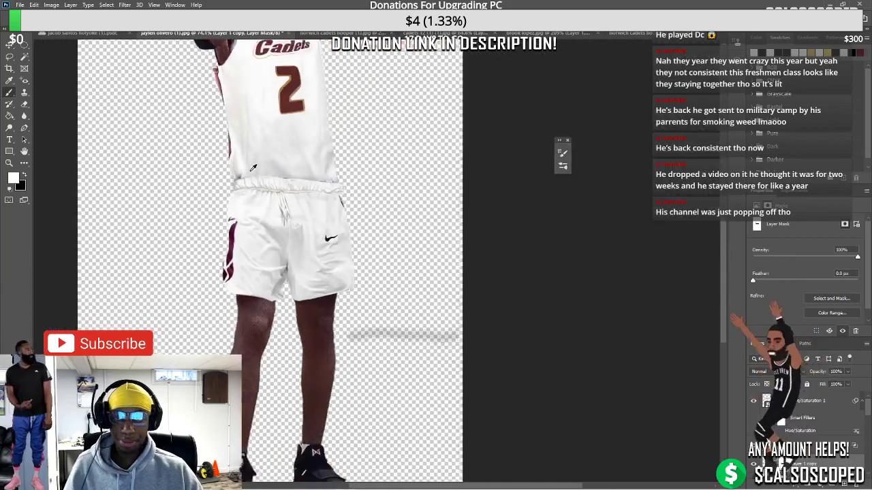
scroll(245, 154, "up", 3)
scroll(242, 153, "up", 2)
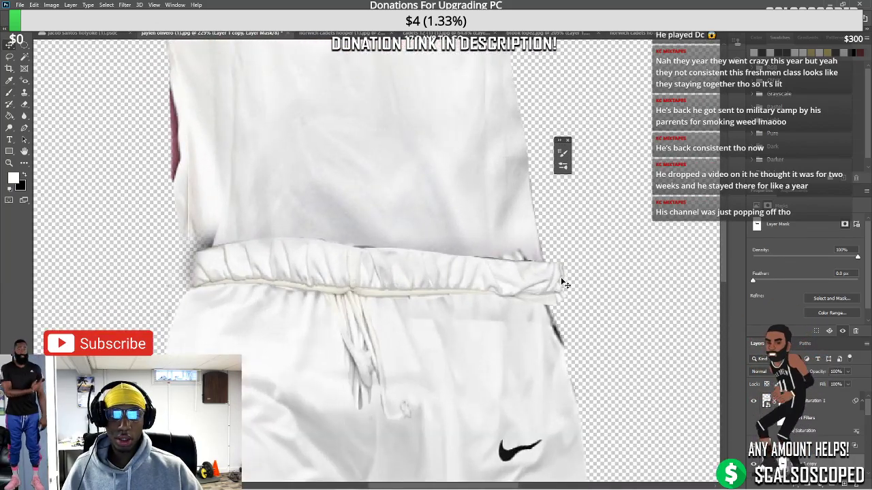
left_click(626, 315)
key("ctrl+backslash")
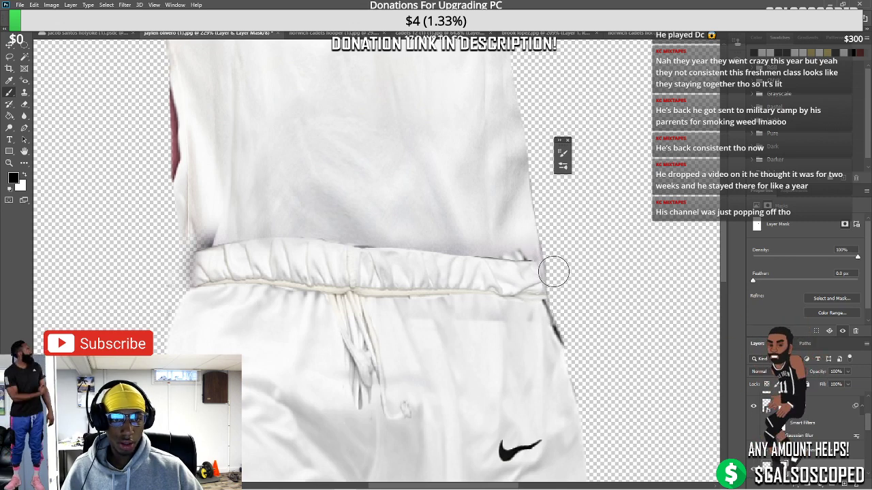
Paint black on the mask to hide the rough edge along the jersey's left side
key("ctrl+0")
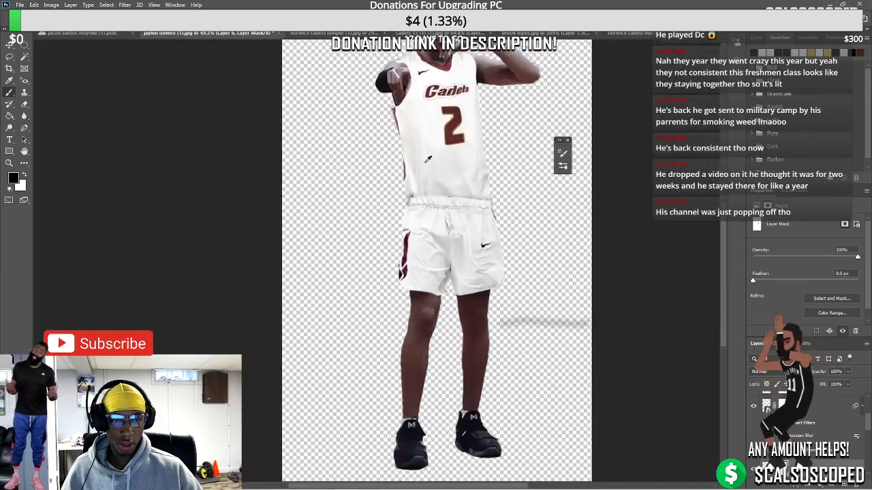
scroll(422, 163, "up", 2)
scroll(442, 207, "up", 1)
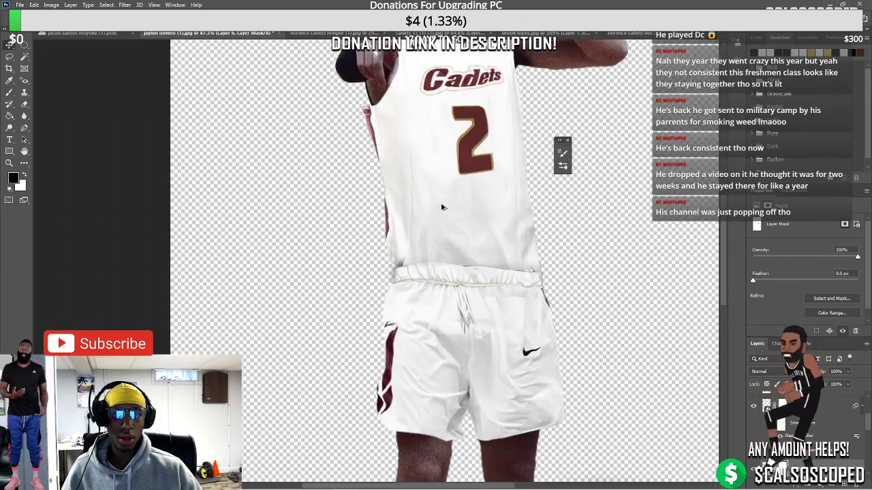
scroll(441, 207, "up", 1)
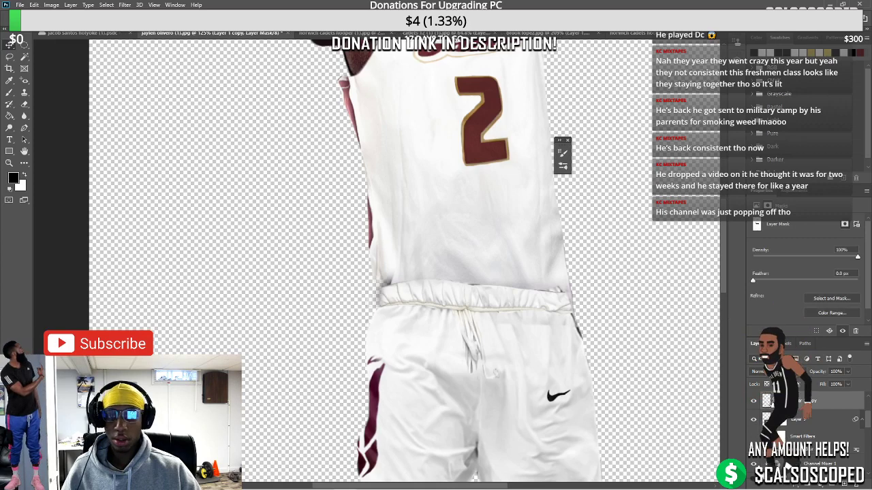
key("b")
key("x")
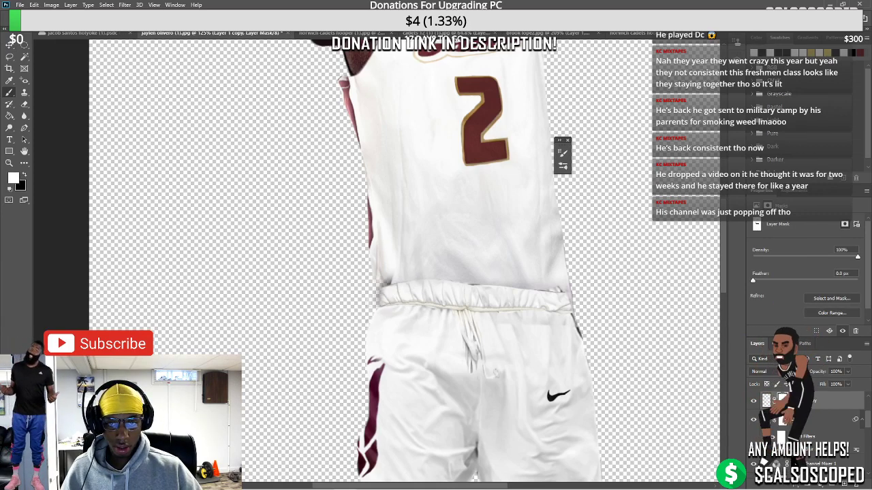
key("F5")
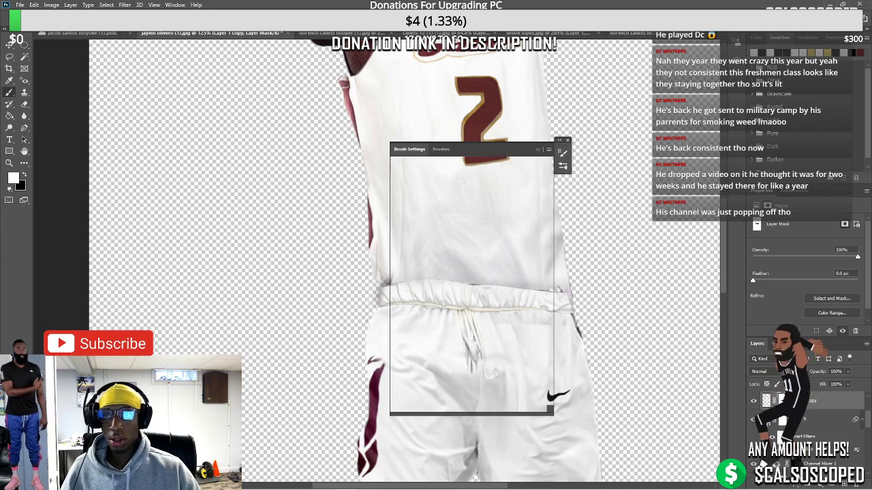
left_click(535, 152)
scroll(397, 254, "up", 3)
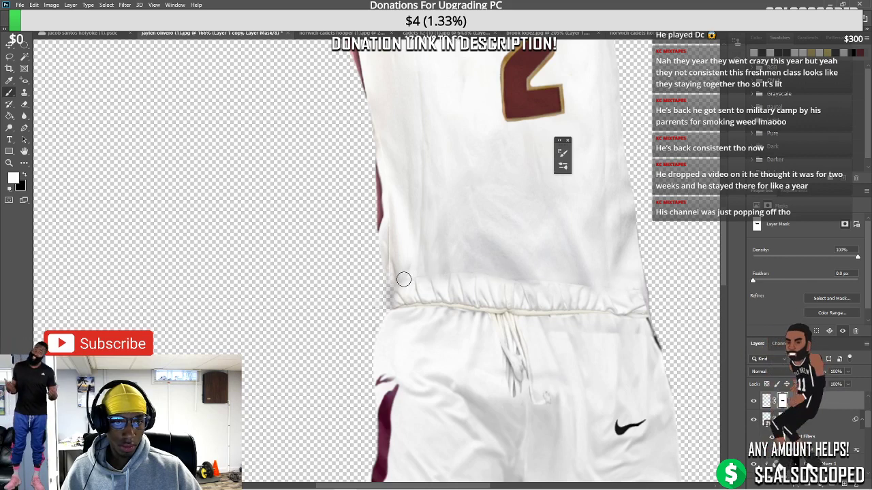
key("x")
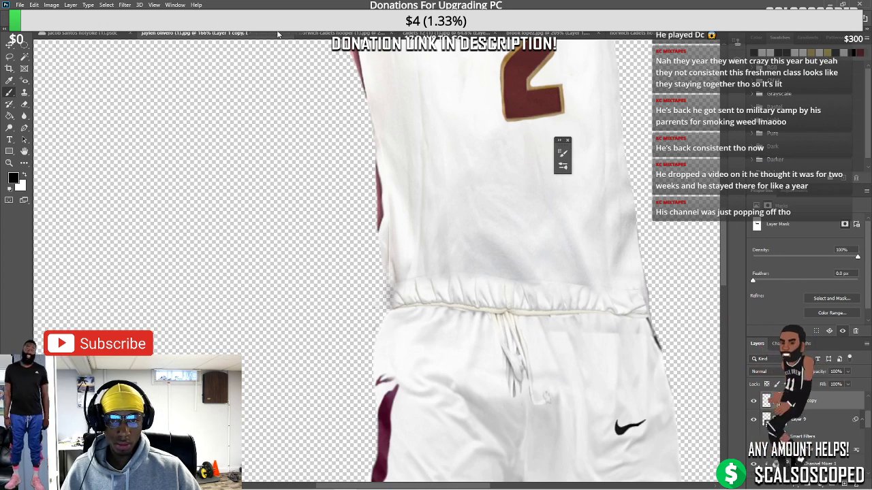
left_click_drag(375, 288, 370, 220)
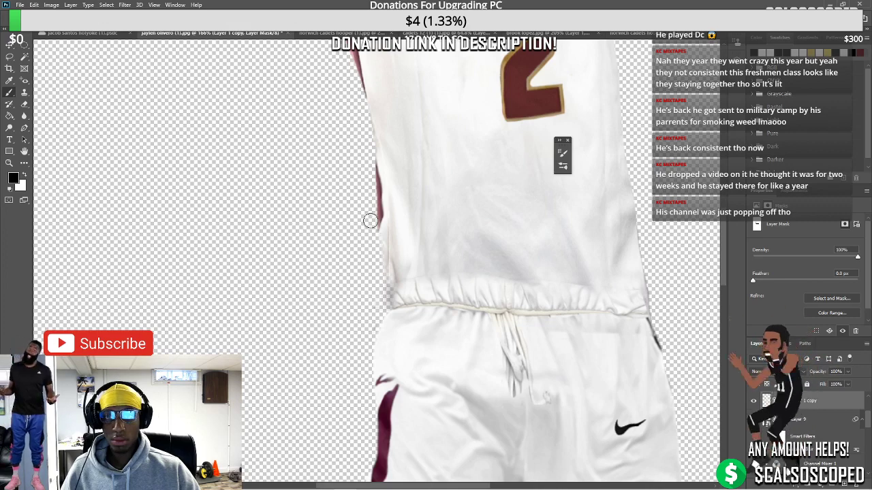
Move the Nike swoosh higher on the shorts, just below the waistband
key("ctrl+0")
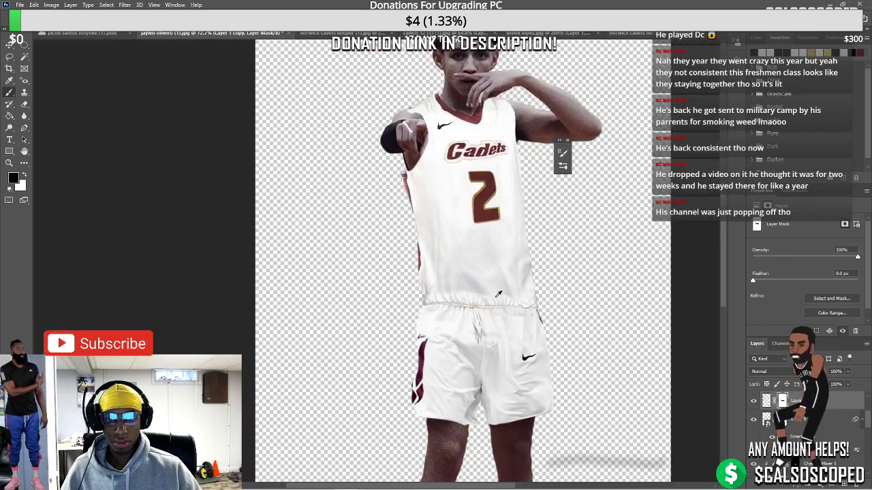
scroll(498, 294, "down", 2)
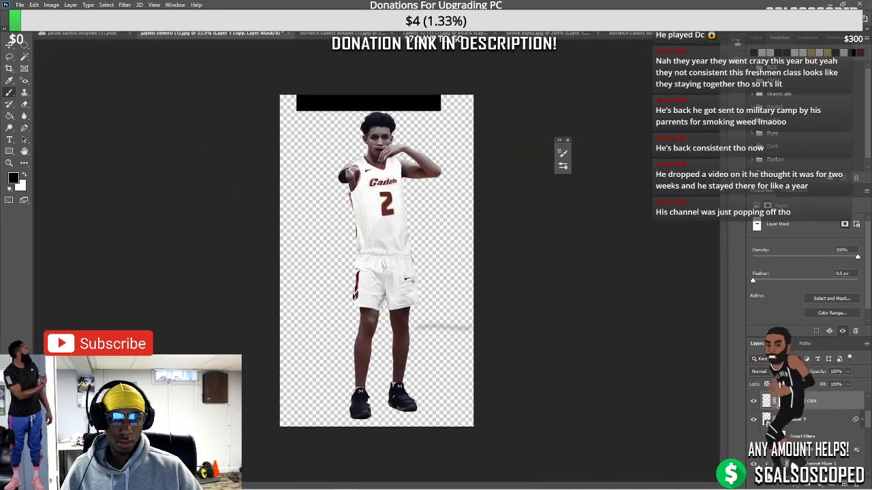
scroll(417, 282, "up", 1)
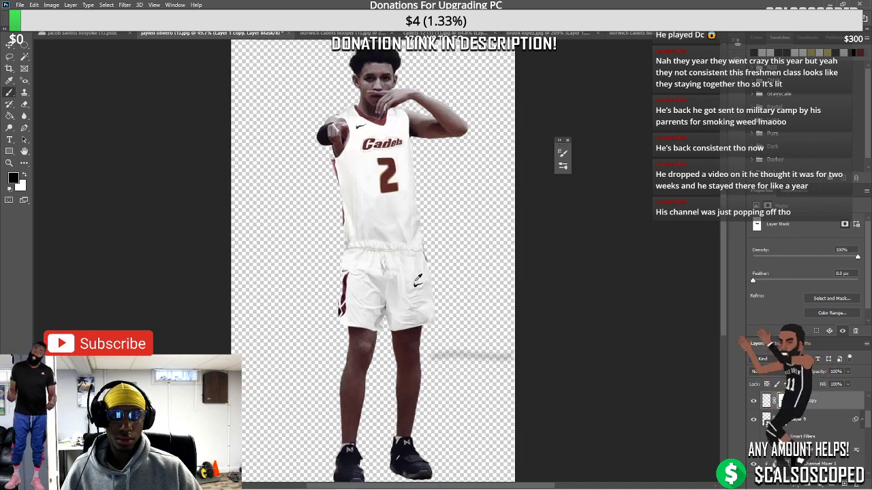
scroll(418, 279, "up", 1)
key("v")
scroll(446, 290, "up", 1)
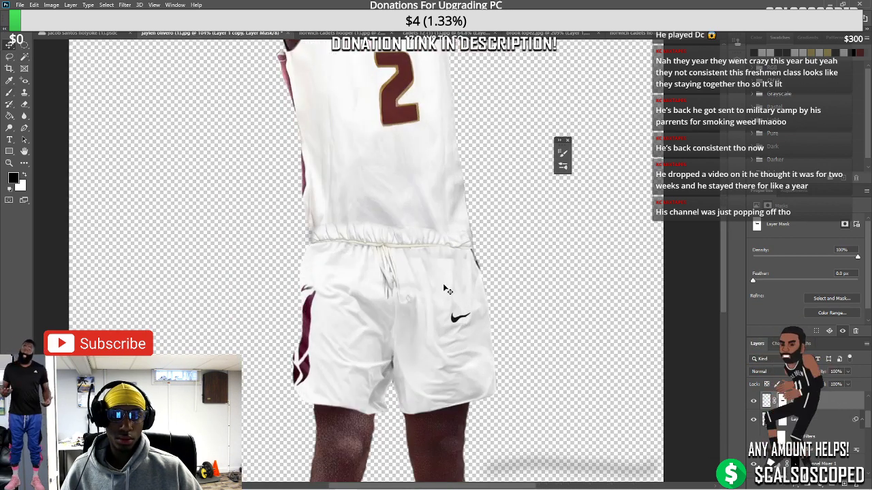
left_click_drag(459, 317, 457, 284)
key("ctrl+t")
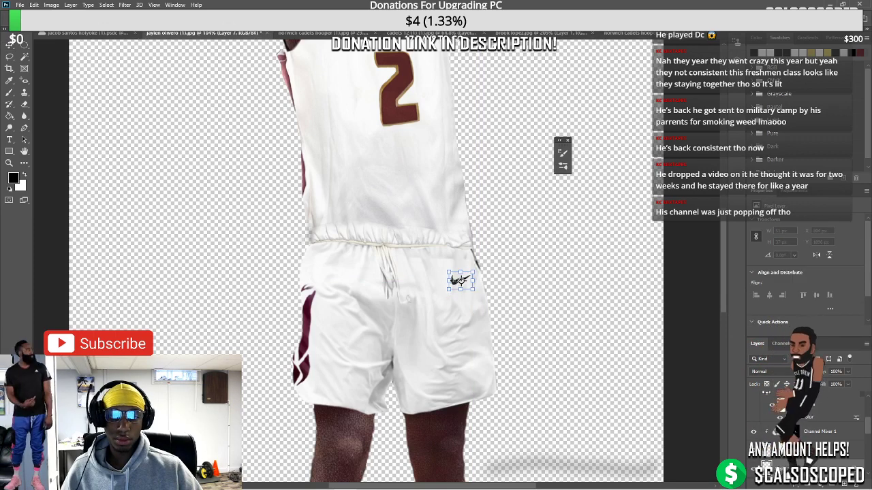
Distort the Nike swoosh to fit the shorts' surface
scroll(458, 280, "up", 2)
right_click(459, 279)
left_click(500, 315)
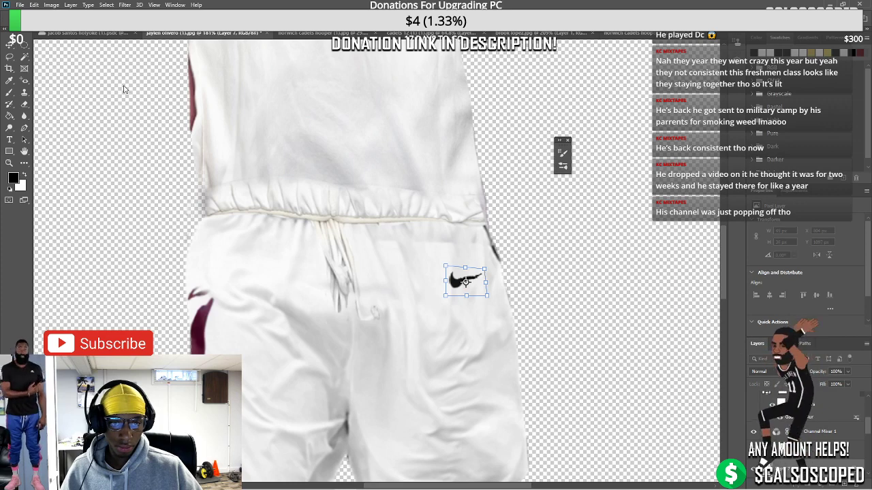
key("Return")
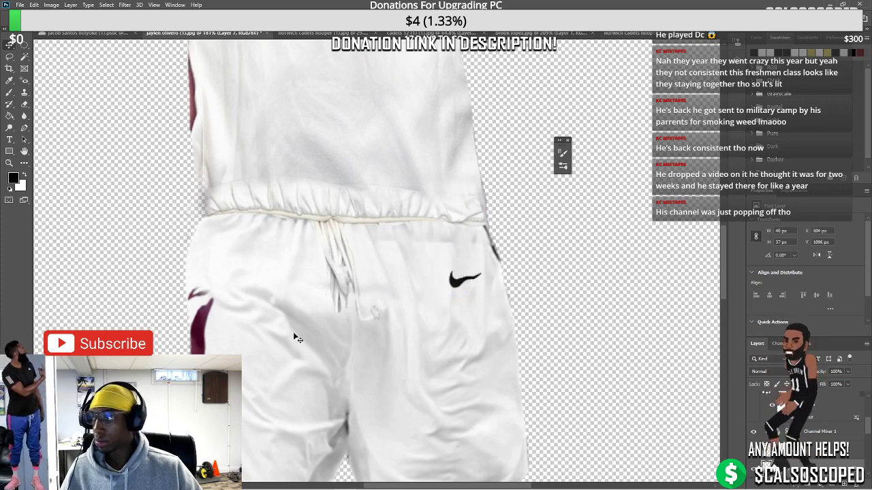
Distort the shorts, pulling their top-right corner slightly inward
key("ctrl+t")
right_click(288, 331)
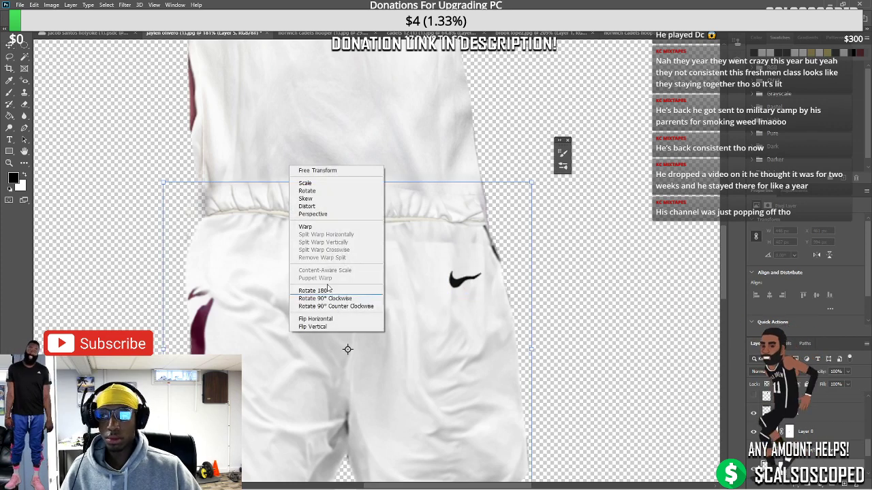
left_click(307, 206)
left_click_drag(532, 182, 507, 219)
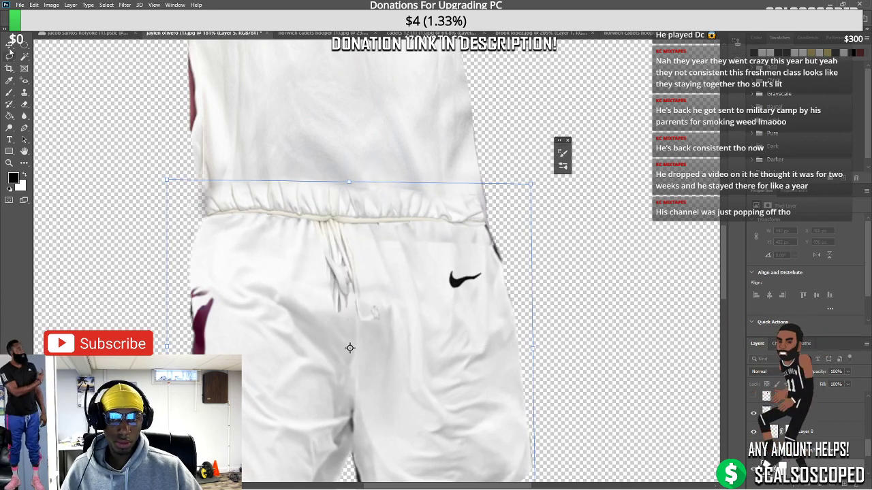
key("Return")
scroll(353, 343, "down", 4)
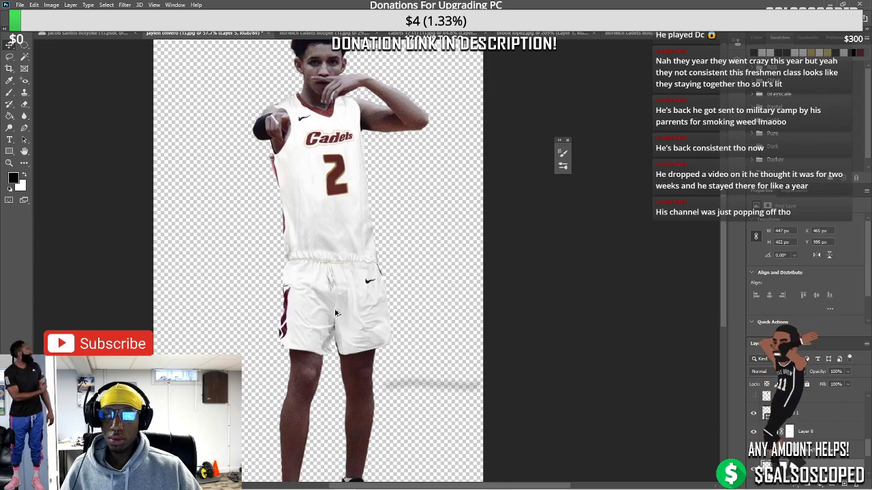
Rotate the jersey's number 2 about 2°, shift it slightly right, and zoom out
scroll(335, 313, "down", 2)
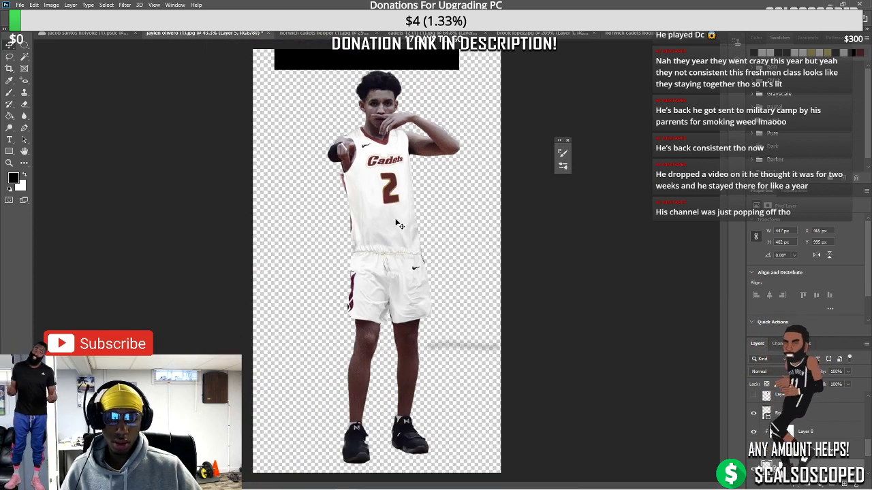
scroll(391, 184, "up", 3)
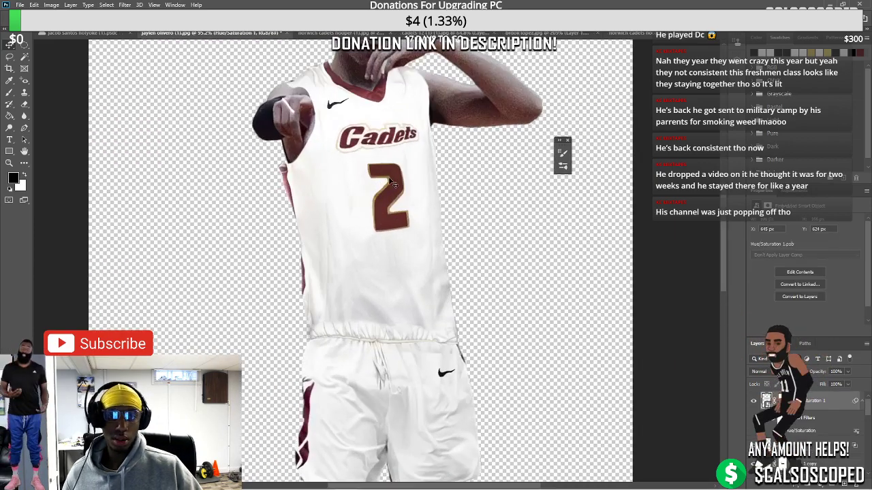
key("ctrl+t")
left_click_drag(430, 152, 427, 150)
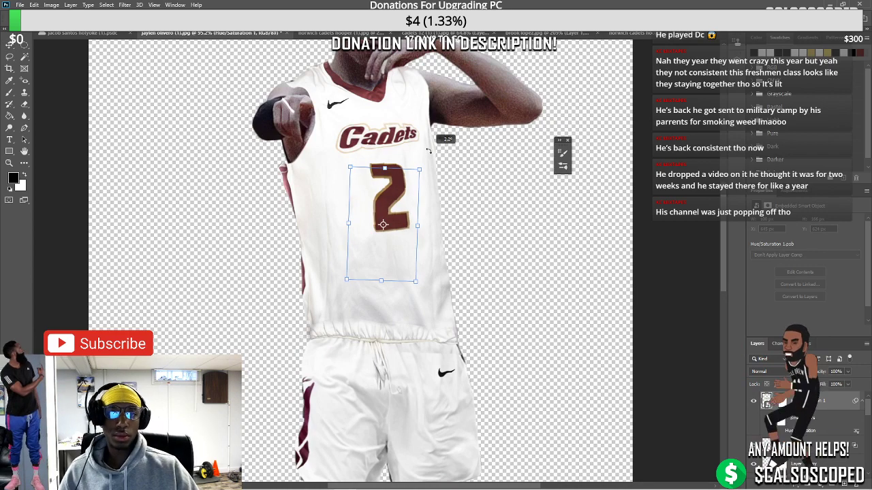
left_click_drag(399, 182, 396, 183)
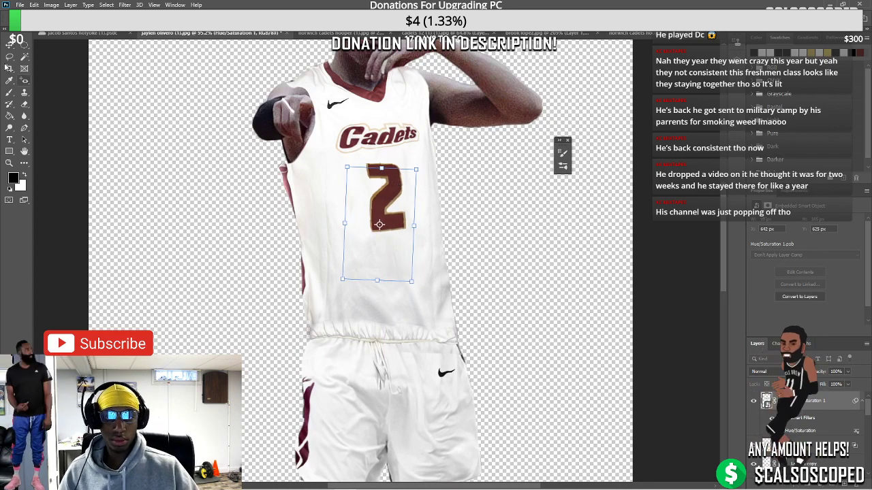
key("ctrl+minus")
key("ctrl+minus")
key("ctrl+minus")
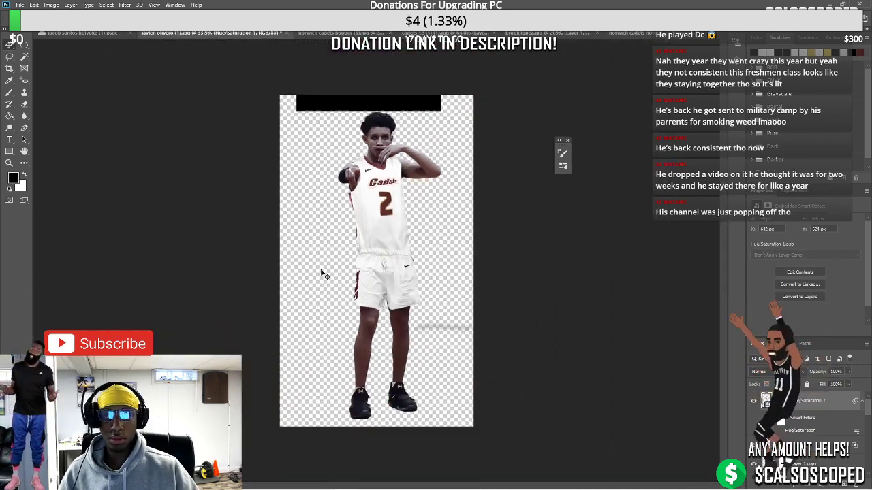
Resume the paused YouTube music video in the browser, then return to Photoshop
mouse_move(366, 486)
left_click(345, 450)
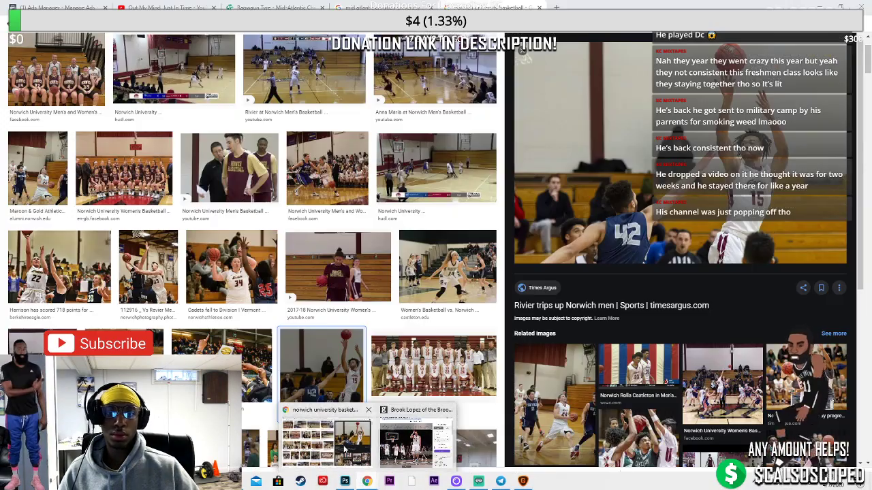
left_click(163, 7)
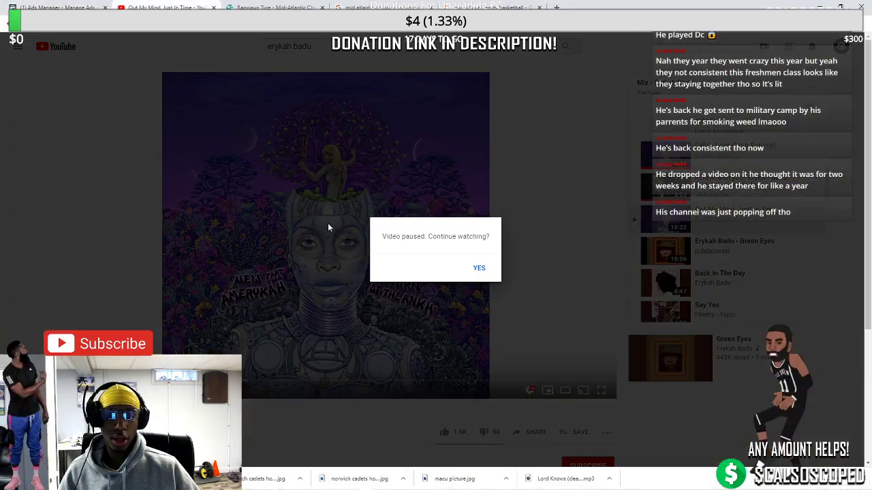
left_click(478, 269)
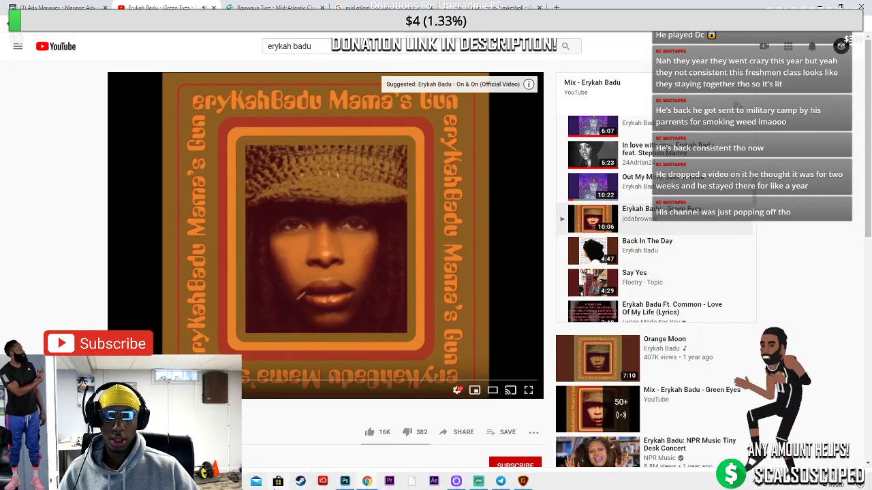
left_click(346, 481)
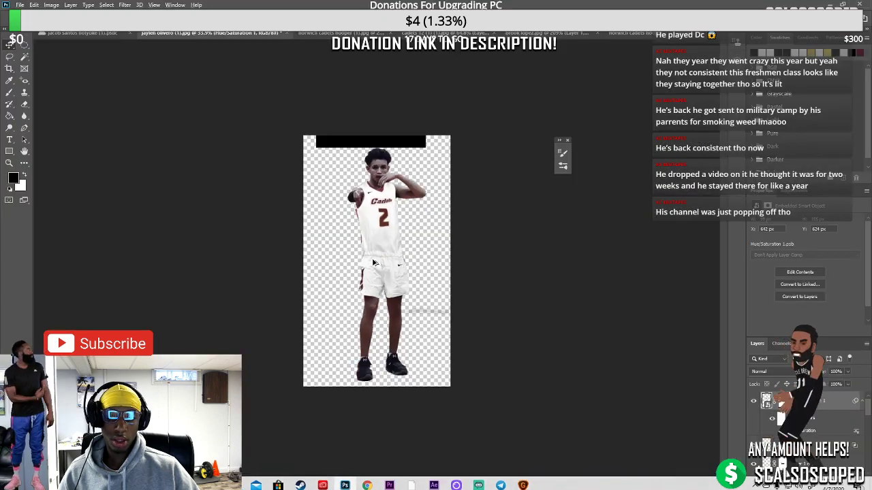
Glance at the Streamlabs OBS window and come back to Photoshop
scroll(389, 236, "up", 2)
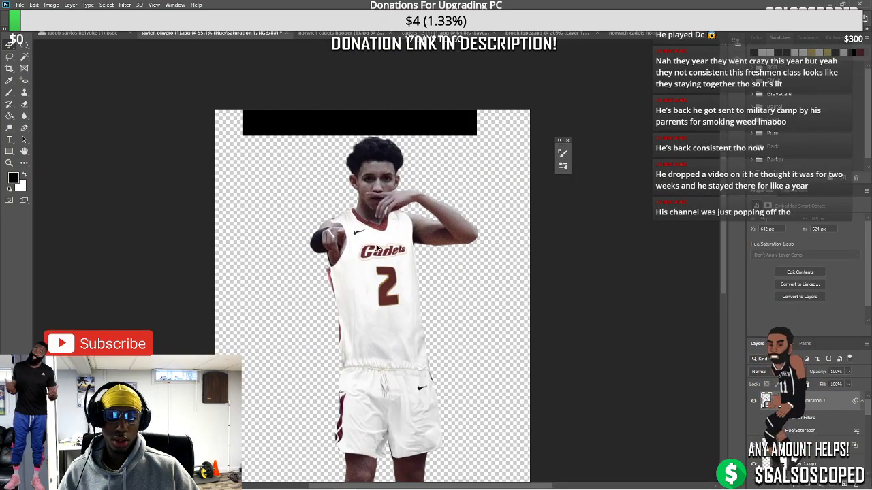
scroll(371, 247, "up", 3)
mouse_move(368, 489)
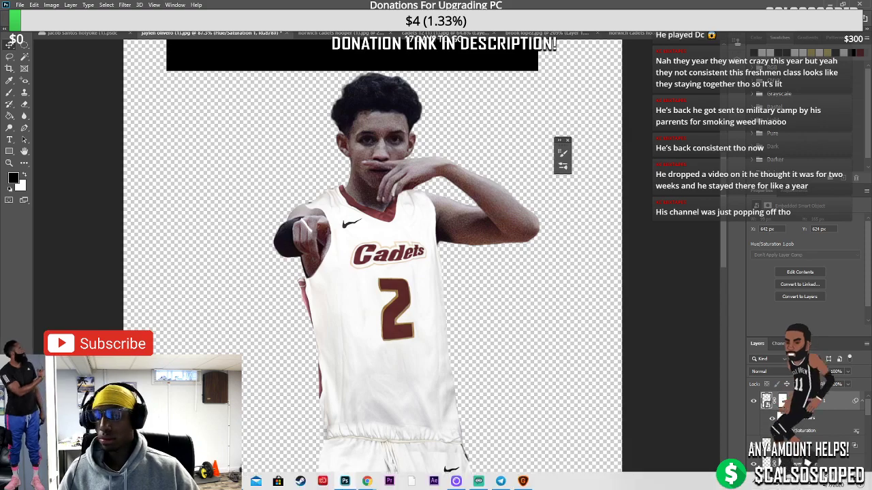
left_click(470, 485)
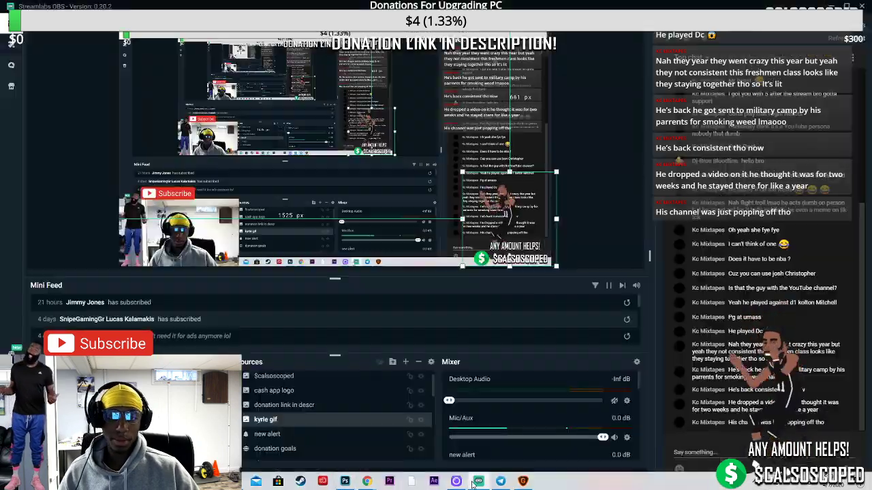
left_click(345, 481)
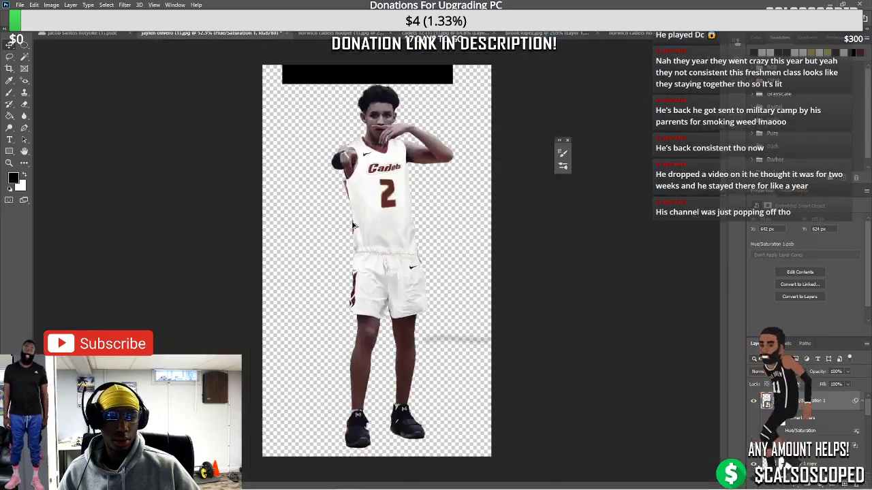
Inspect the layer masks of the shorts layer and Layer 1 copy with the full player in view
scroll(354, 226, "up", 5)
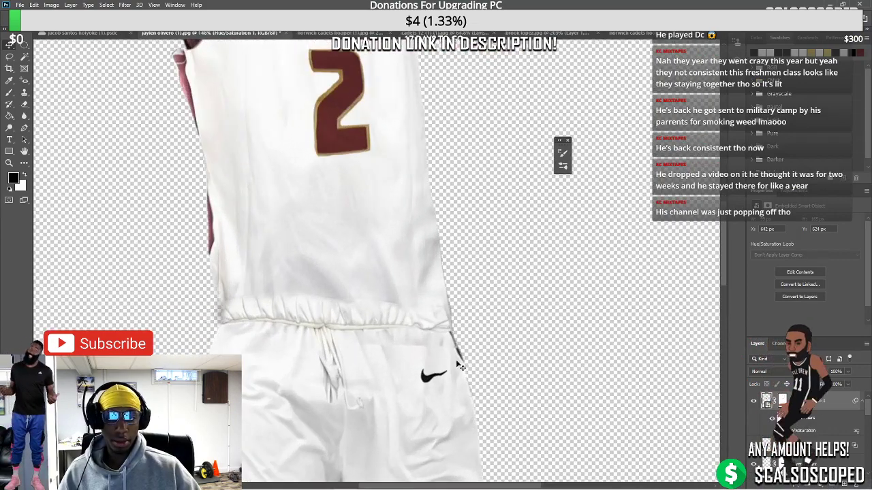
left_click(449, 361)
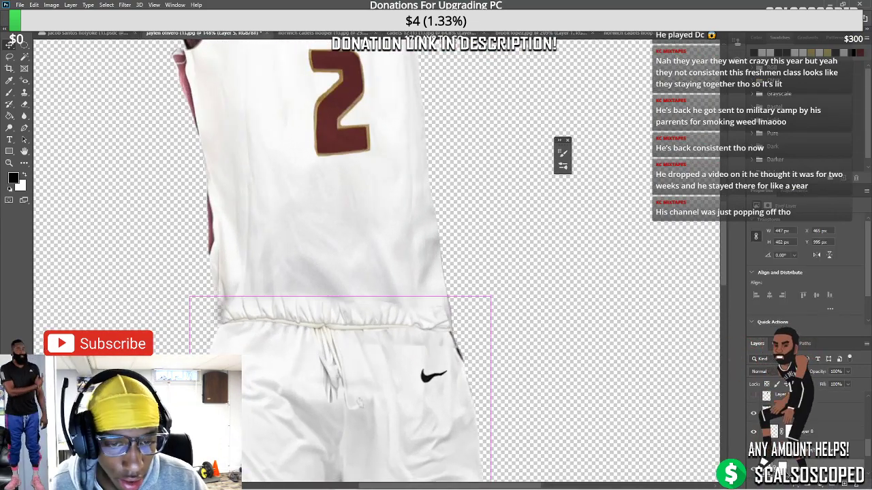
left_click(775, 413)
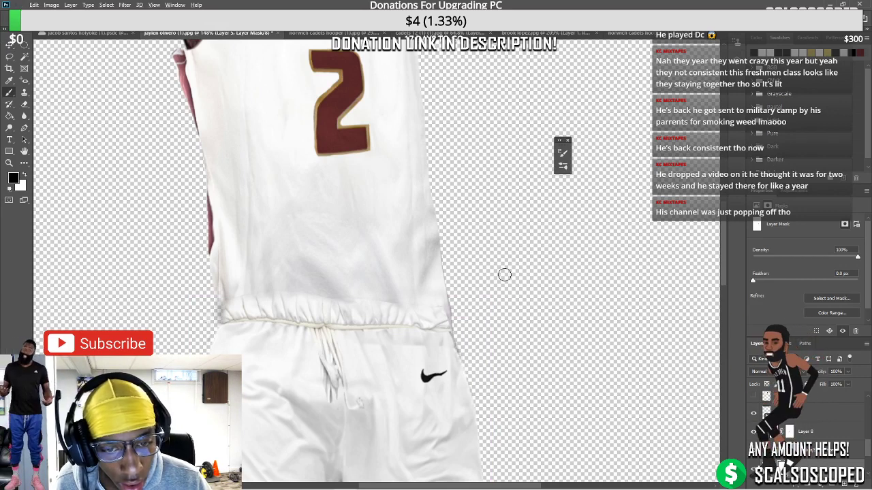
left_click(409, 348)
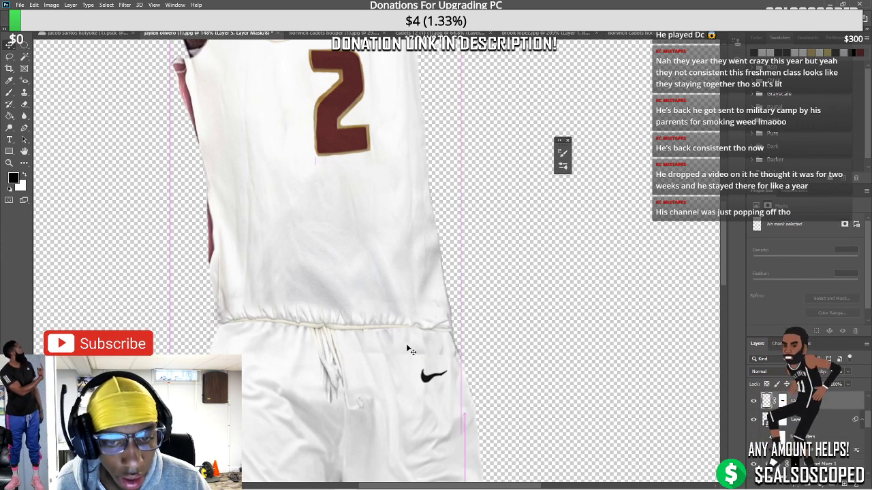
left_click(782, 401)
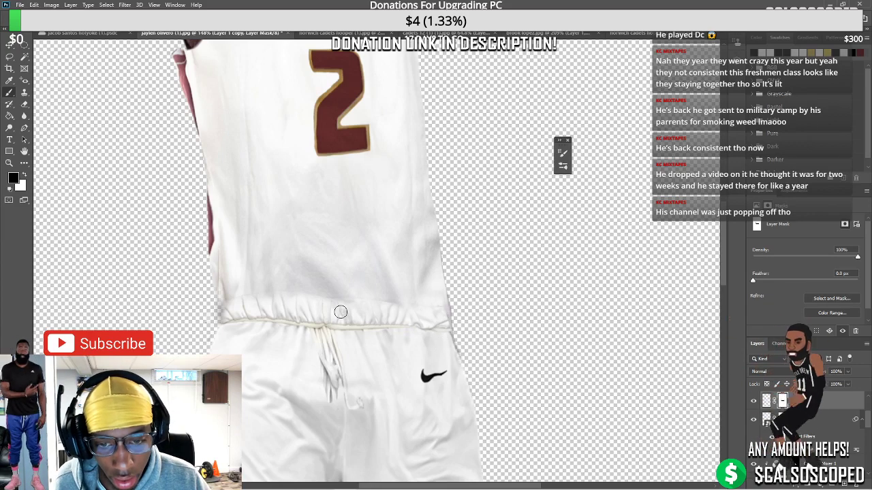
key("ctrl+0")
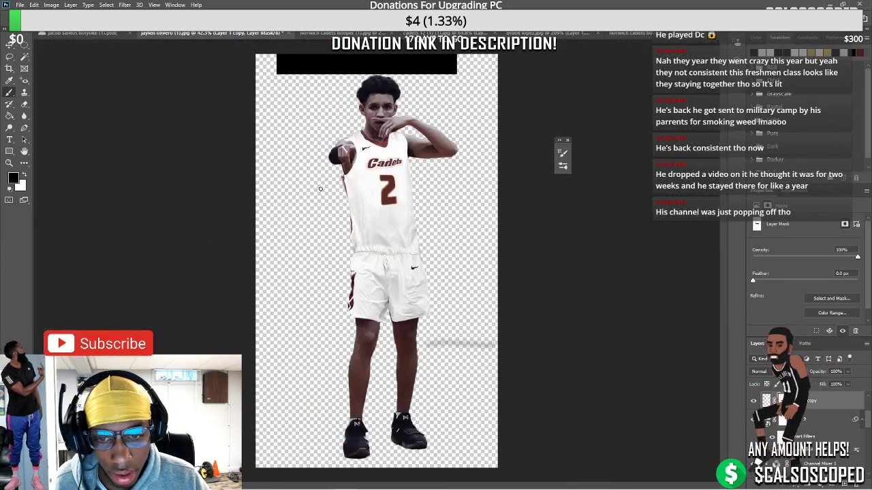
scroll(394, 295, "up", 5)
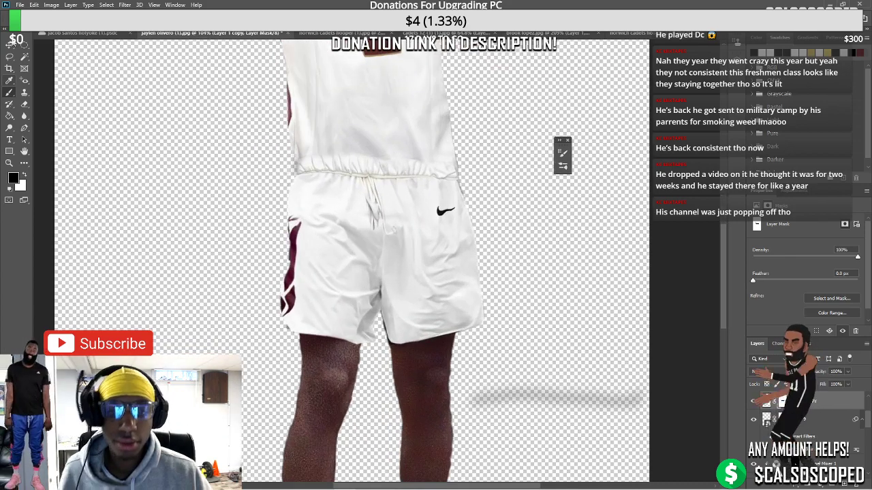
scroll(411, 357, "up", 4)
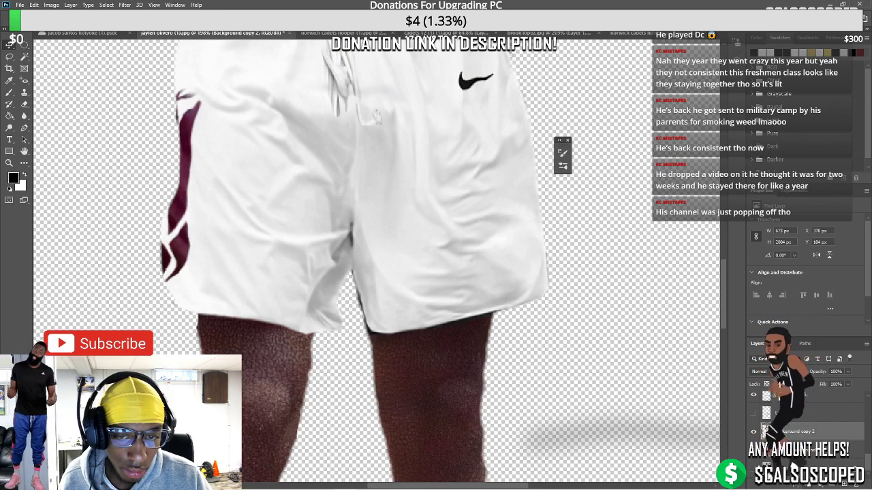
Check Background copy 2's mask and shift the shorts swoosh slightly sideways
left_click(766, 431)
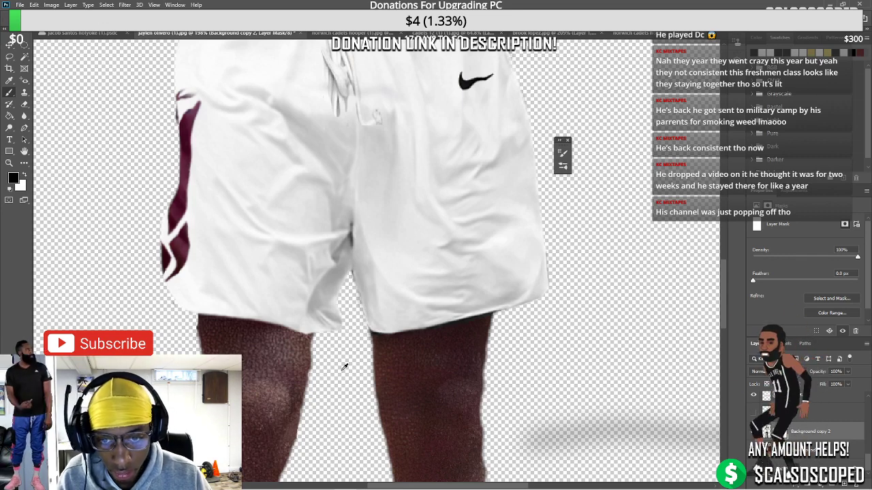
key("ctrl+0")
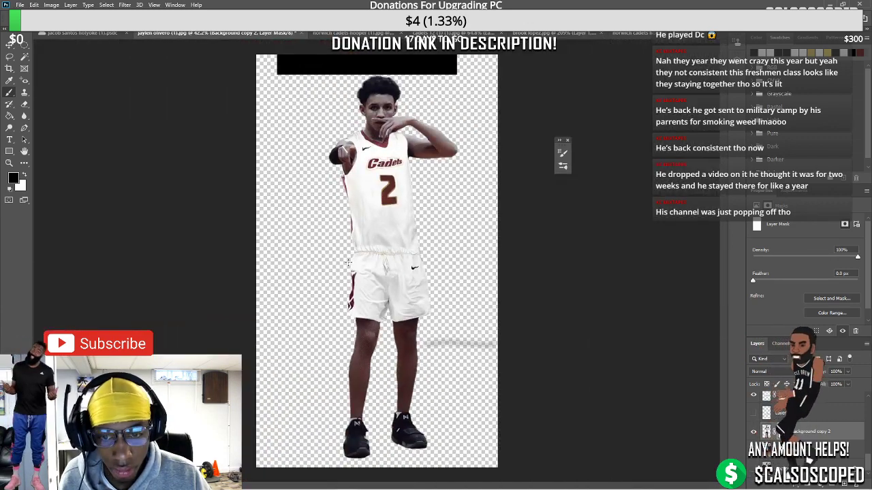
scroll(349, 269, "up", 5)
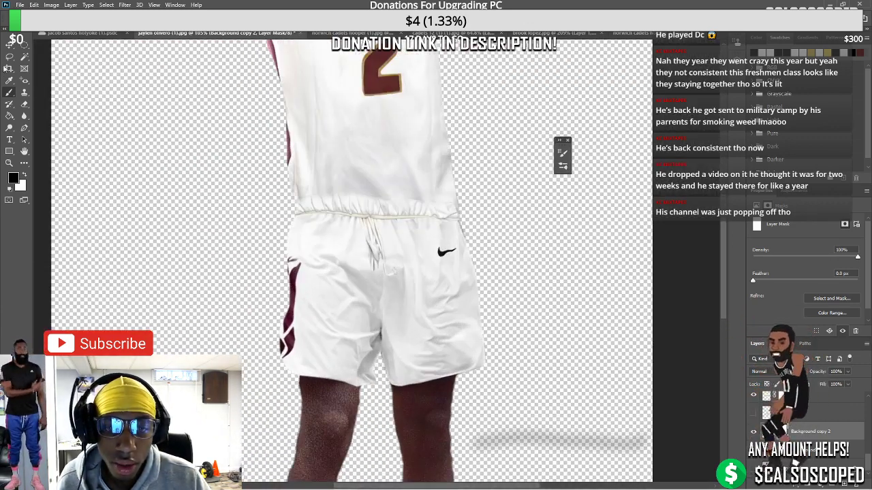
scroll(449, 253, "up", 2)
left_click_drag(448, 256, 455, 255)
Resize the shorts swoosh to 46 × 36 px, nudge it 3 px, and select Layer 1 copy
key("ctrl+t")
scroll(455, 248, "up", 3)
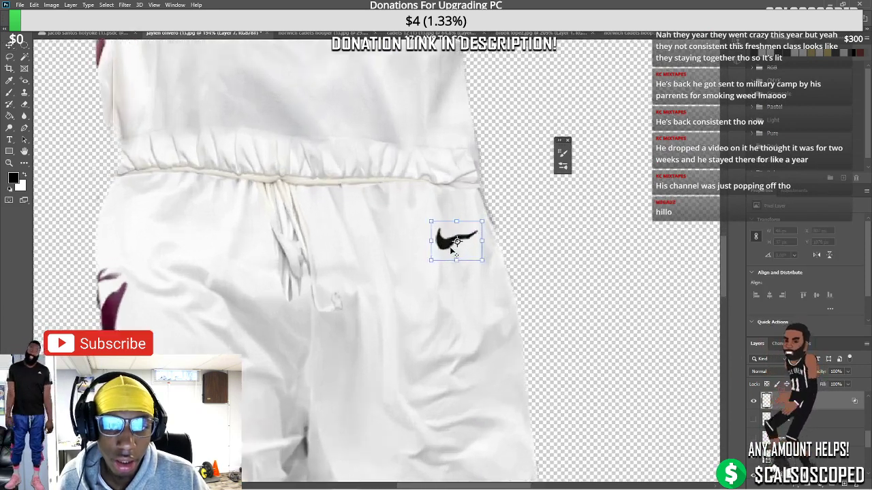
right_click(477, 218)
left_click(497, 220)
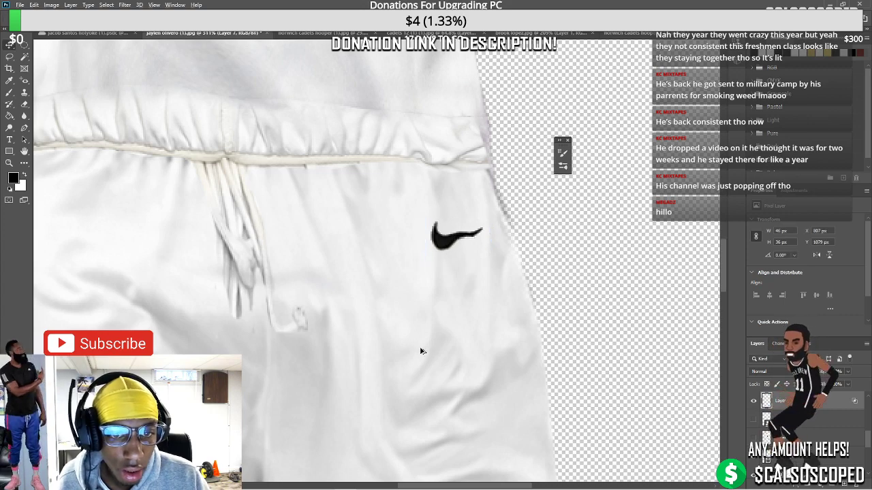
scroll(421, 350, "down", 6)
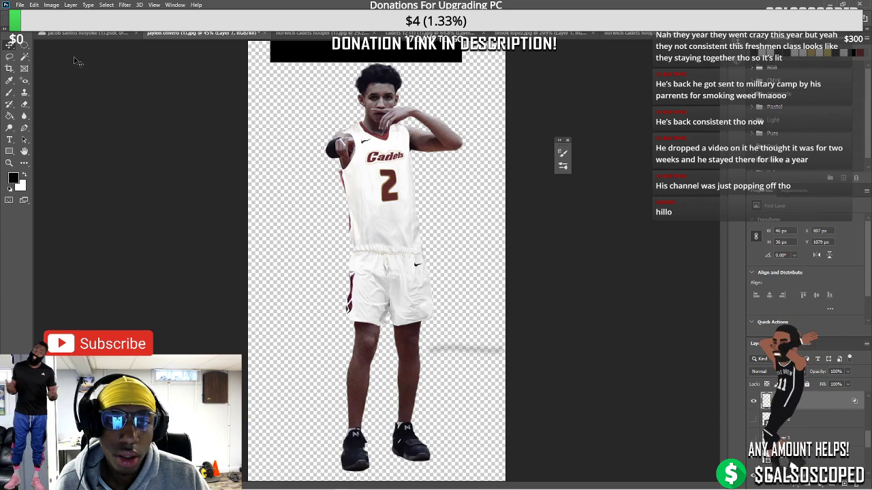
scroll(329, 129, "up", 5)
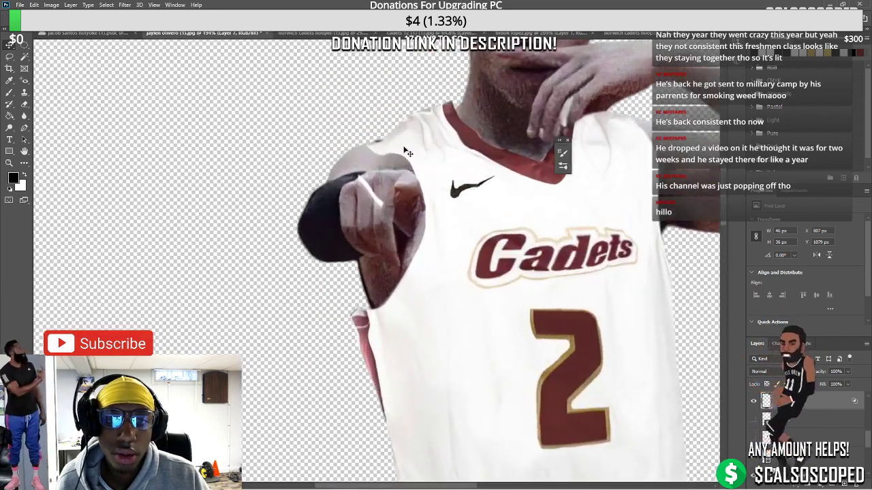
left_click_drag(407, 148, 403, 135)
left_click(403, 135)
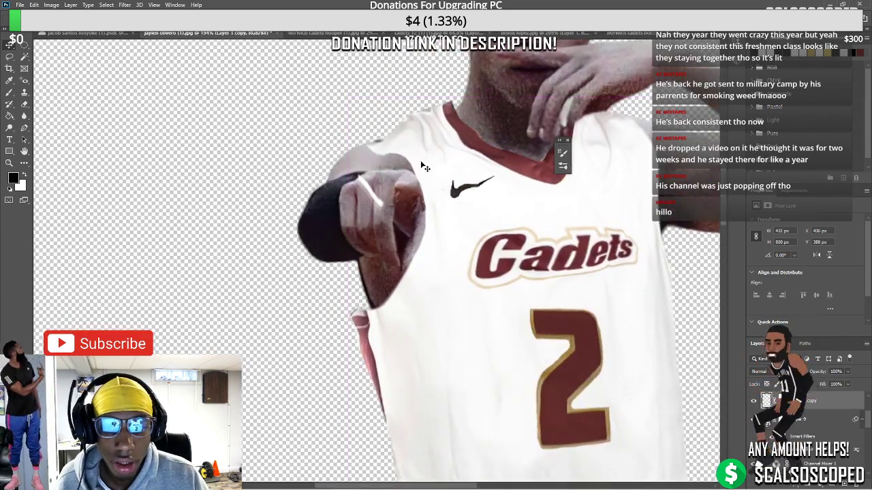
right_click(384, 300)
Warp the upper jersey piece, pulling its lower-left corner and right edge outward
left_click(405, 360)
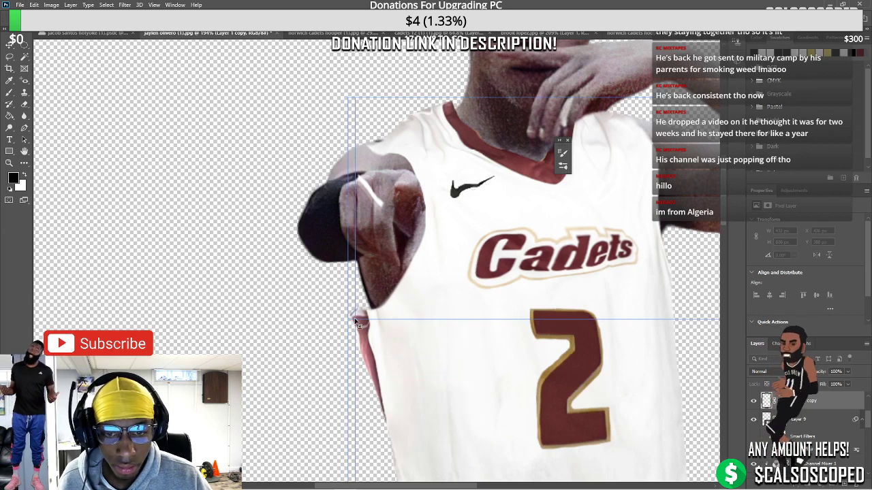
left_click_drag(353, 318, 359, 314)
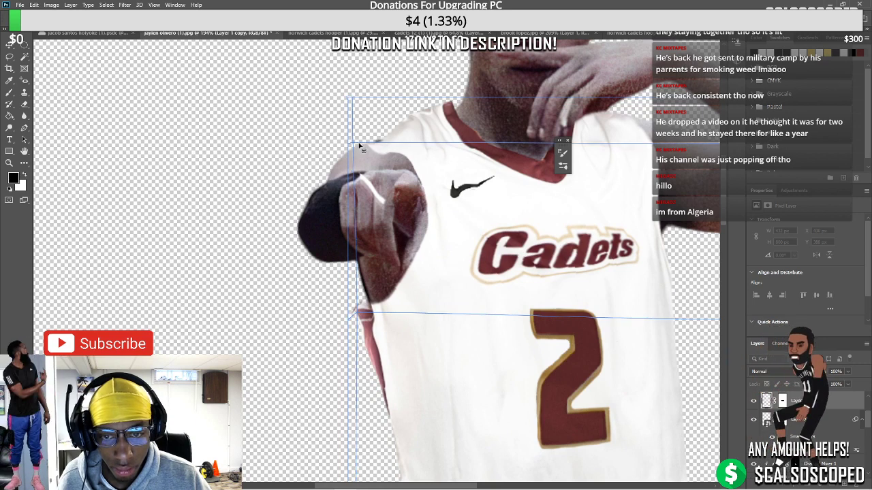
mouse_move(366, 146)
left_mouse_down()
mouse_move(375, 147)
mouse_move(372, 138)
left_mouse_up()
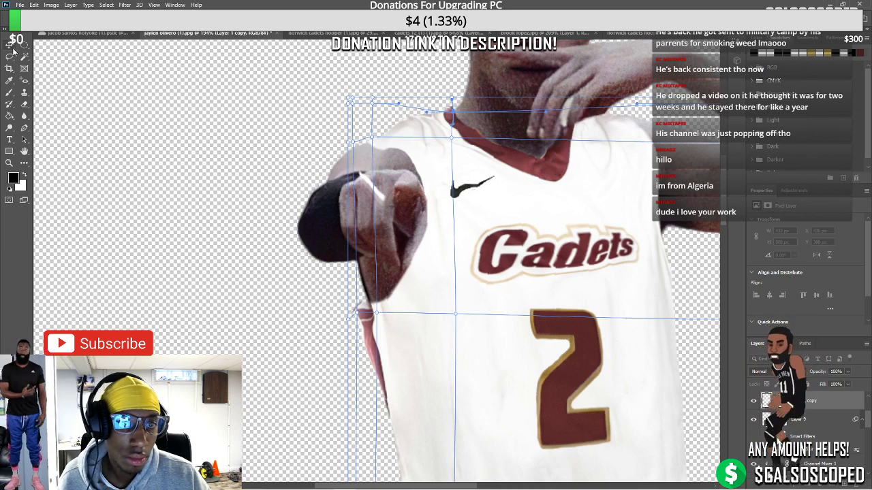
key("Return")
Paint black on the jersey's layer mask to clean its neck edges, then add a Channel Mixer layer
key("ctrl+0")
scroll(501, 323, "down", 1)
scroll(504, 273, "up", 5)
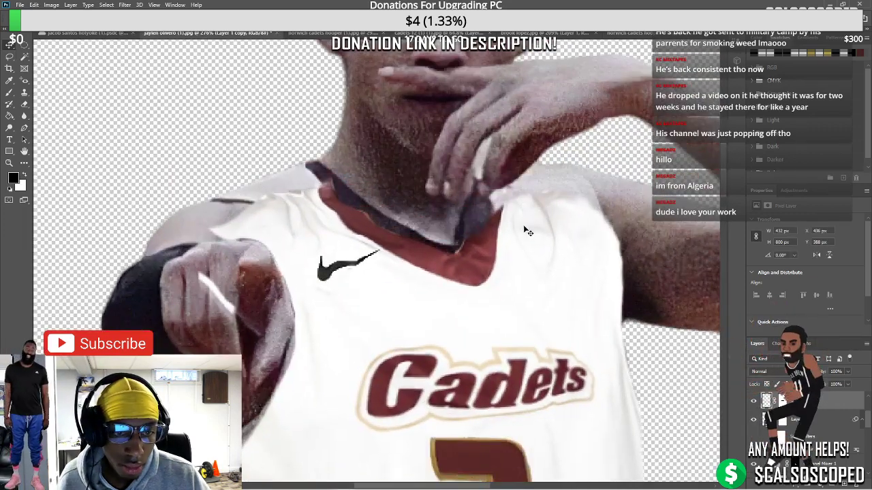
left_click(782, 401)
key("b")
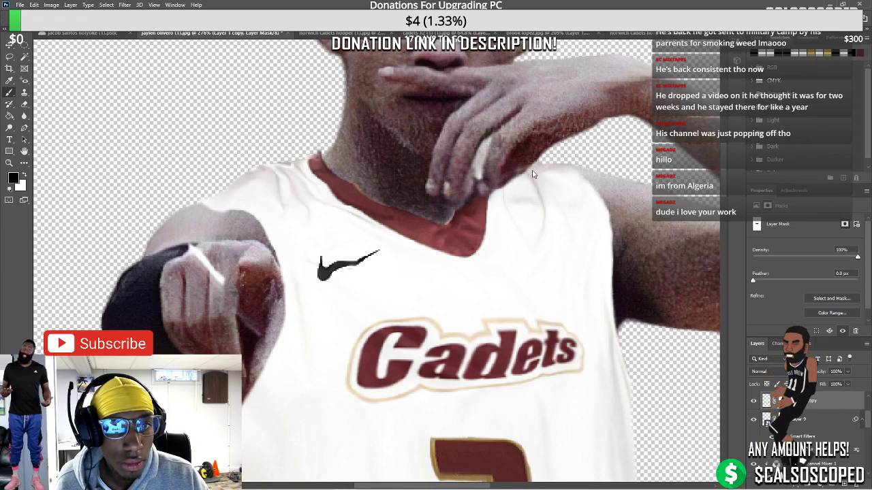
scroll(572, 166, "down", 5)
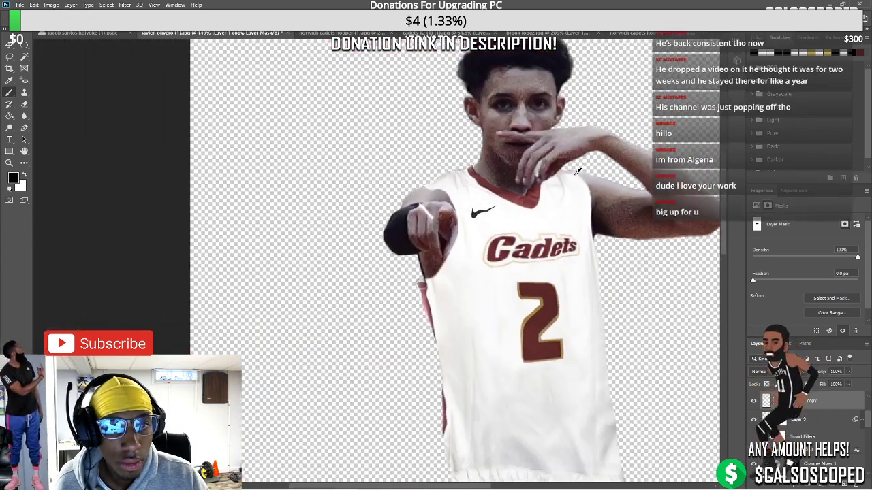
scroll(572, 170, "up", 4)
scroll(561, 183, "up", 2)
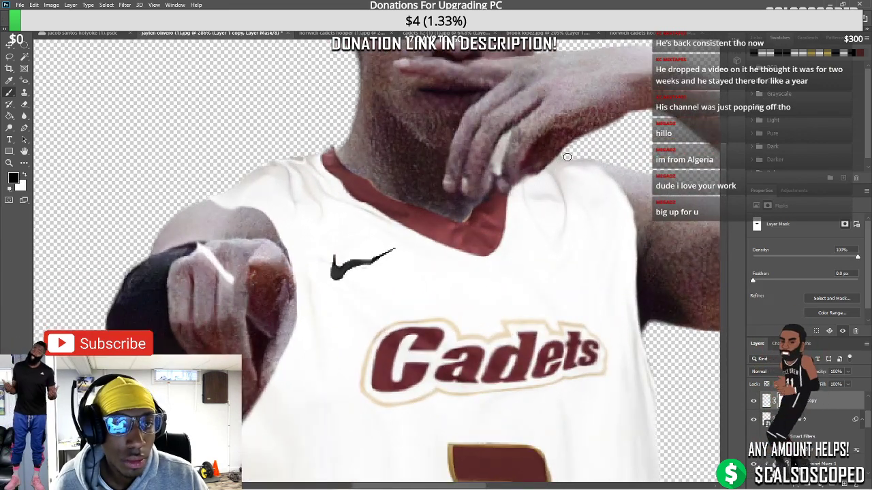
key("x")
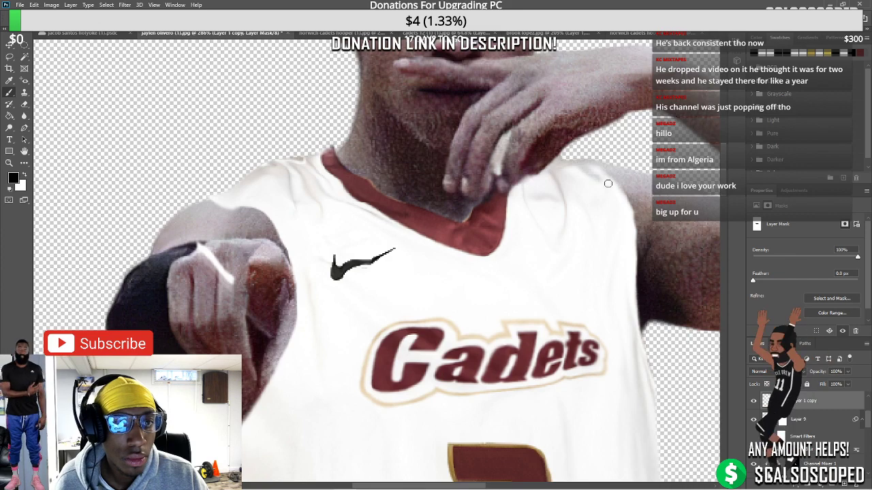
scroll(588, 191, "down", 4)
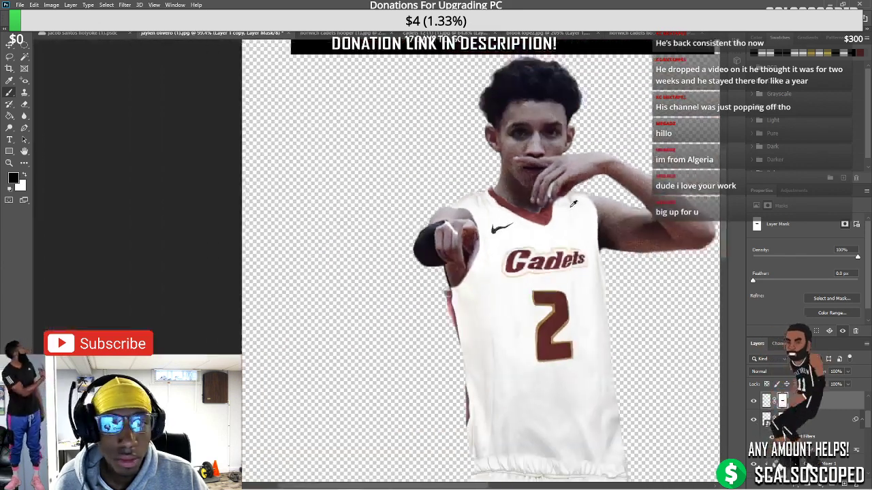
scroll(429, 327, "up", 1)
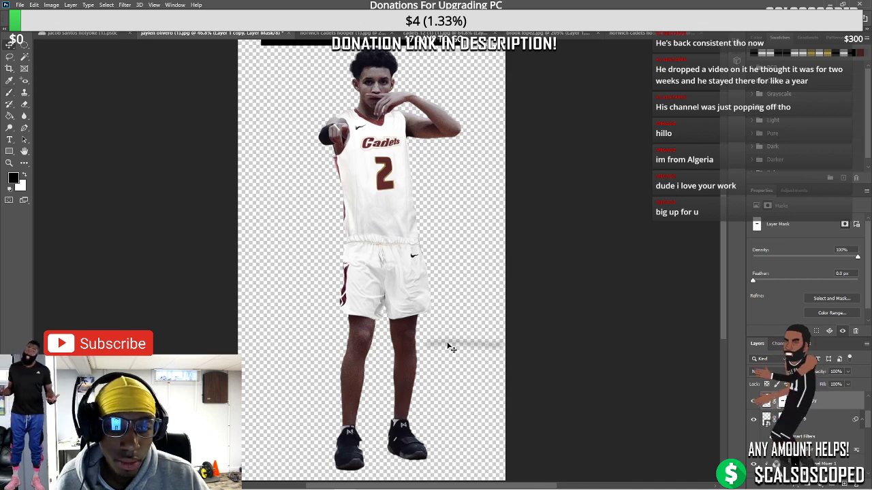
key("F2")
scroll(448, 309, "down", 2)
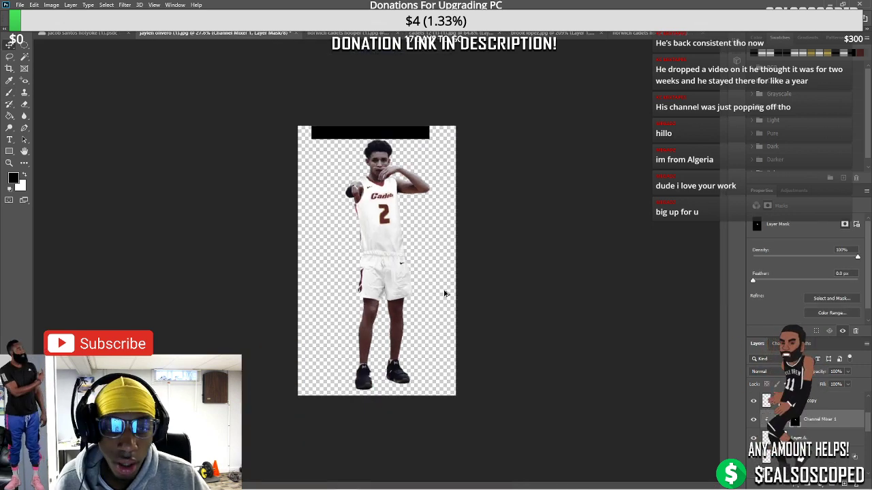
scroll(383, 351, "up", 1)
scroll(354, 187, "up", 1)
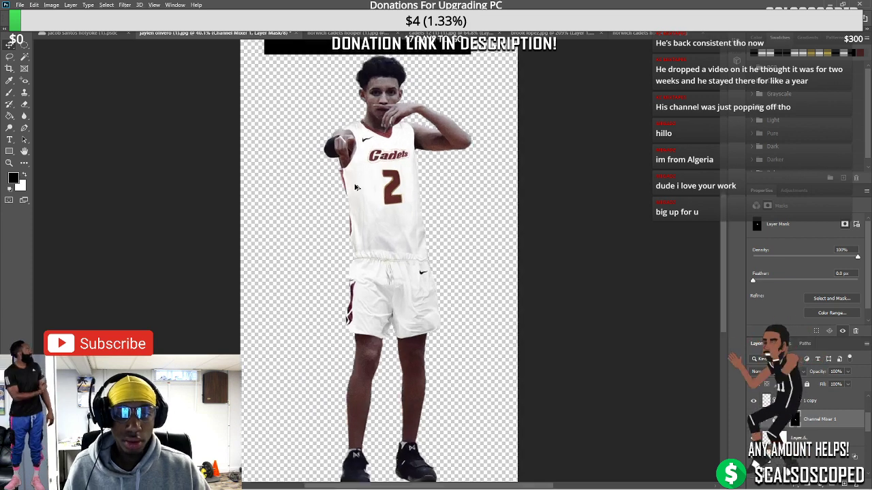
scroll(373, 193, "down", 2)
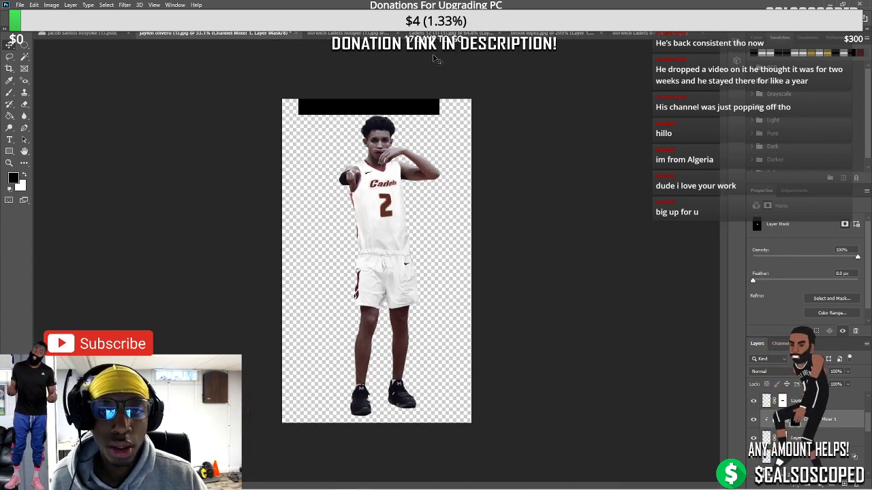
left_click(412, 33)
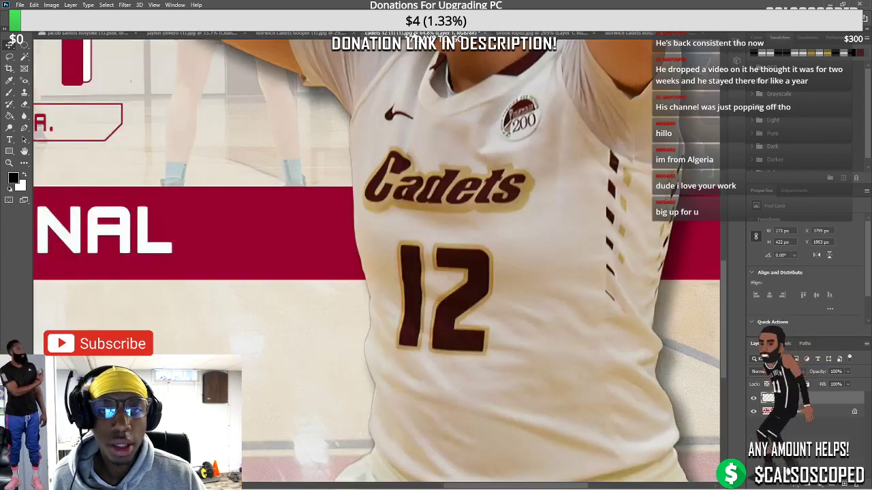
left_click(305, 33)
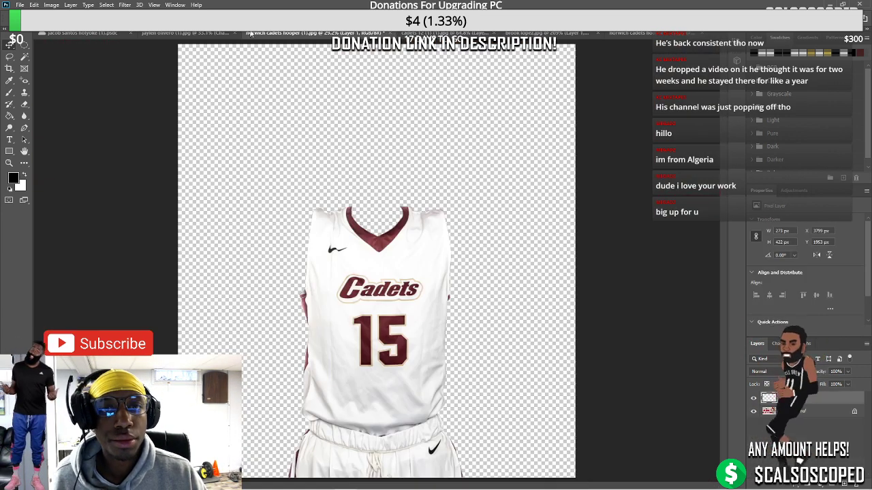
left_click(177, 34)
scroll(378, 199, "up", 3)
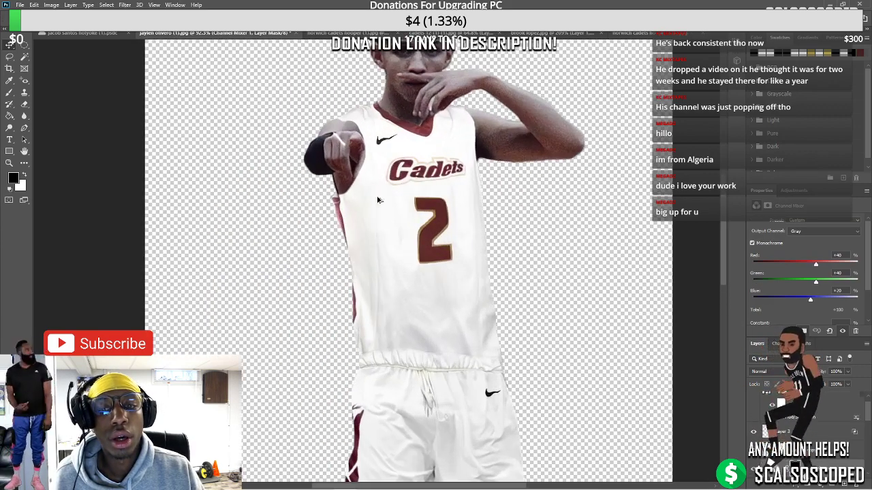
left_click(434, 227)
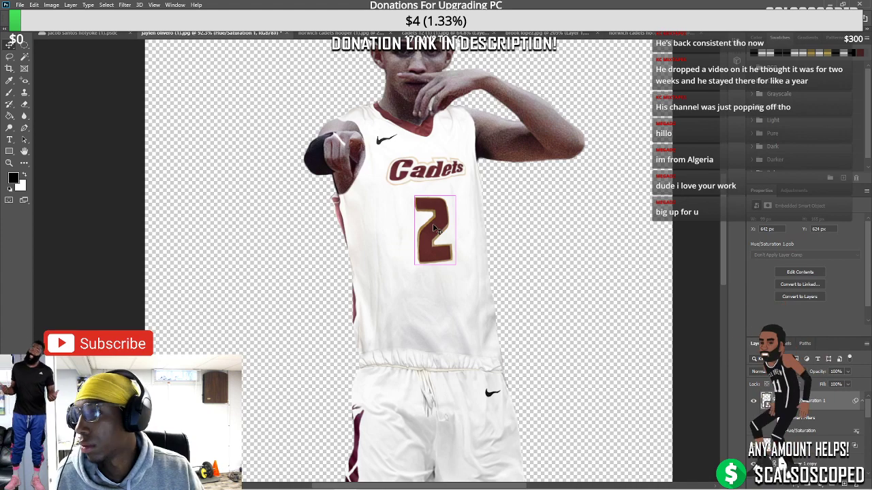
left_click_drag(452, 260, 450, 255)
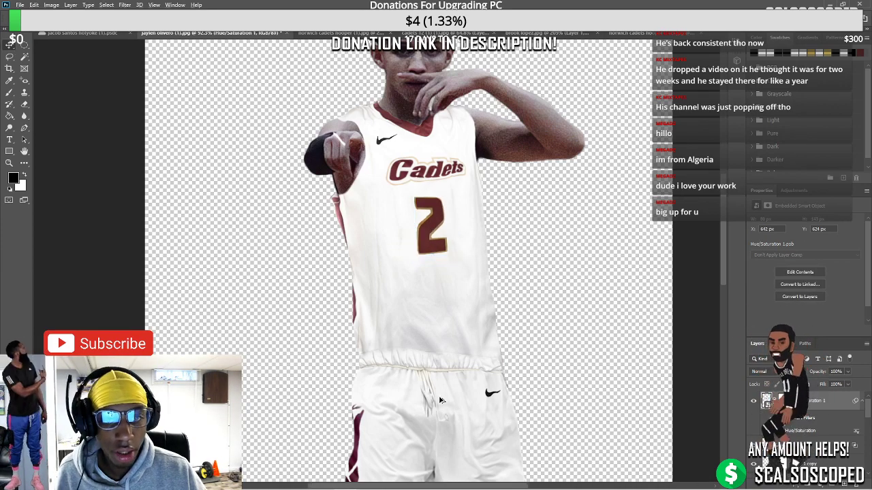
scroll(436, 401, "down", 3)
scroll(422, 395, "up", 2)
scroll(395, 443, "up", 3)
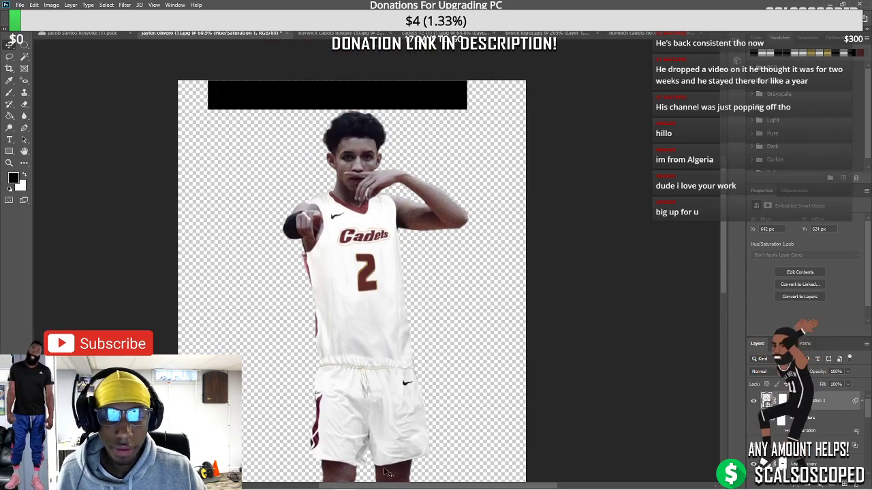
scroll(344, 313, "up", 2)
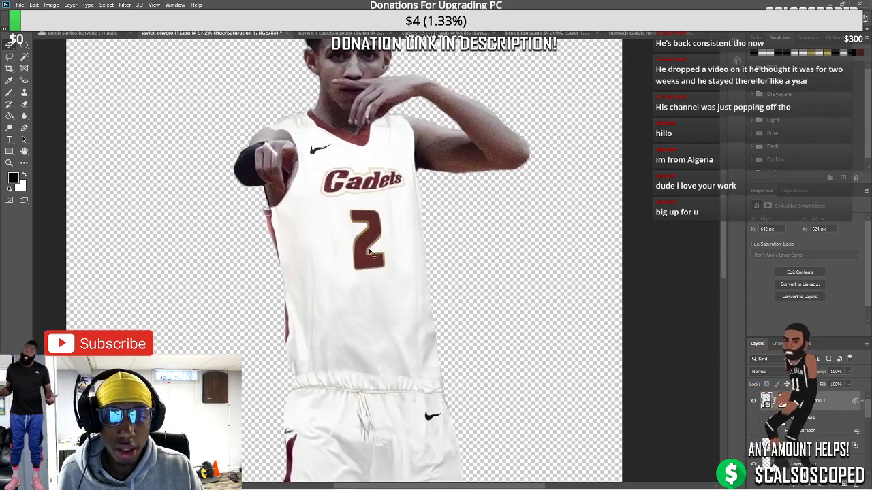
scroll(368, 252, "down", 3)
scroll(402, 239, "up", 3)
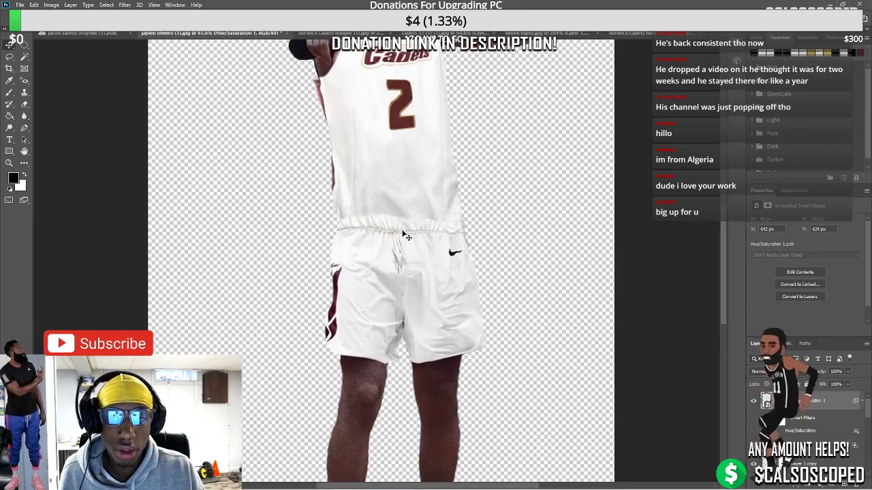
left_click(406, 228)
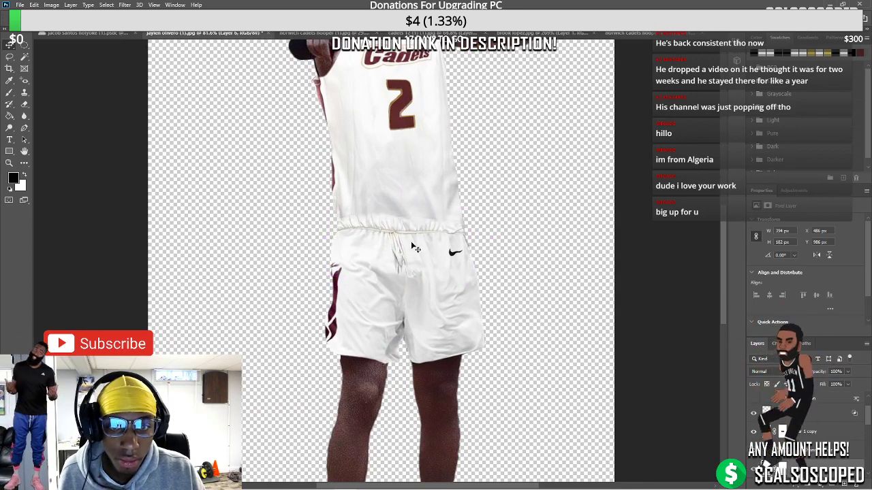
left_click_drag(414, 183, 553, 187)
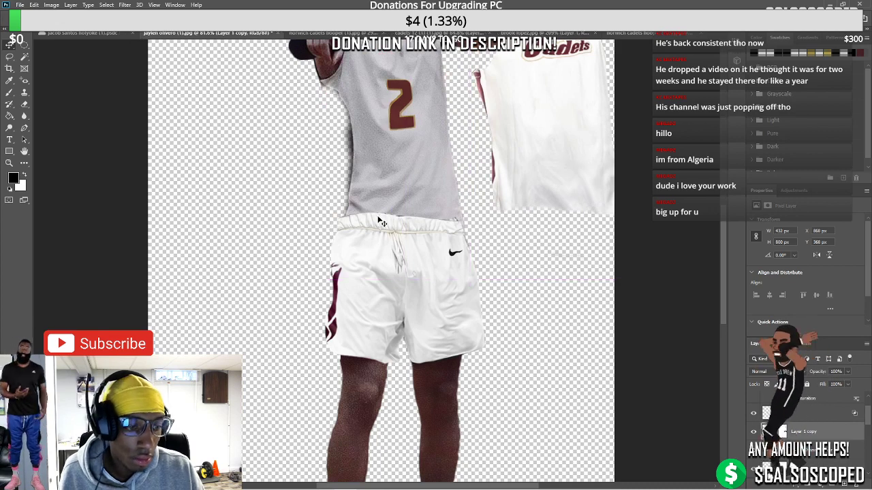
left_click_drag(381, 222, 521, 235)
left_click_drag(398, 251, 230, 286)
key("ctrl+z")
key("ctrl+z")
key("ctrl+z")
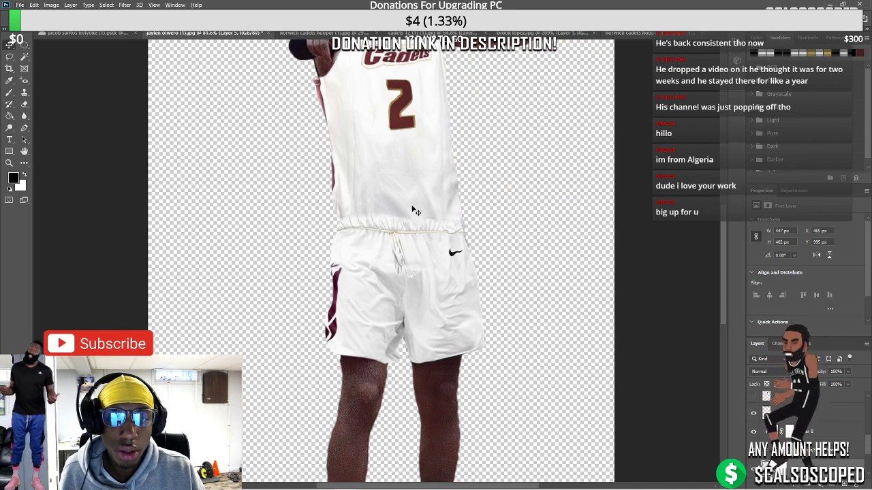
left_click_drag(416, 210, 415, 189)
key("ctrl+z")
left_click(774, 401)
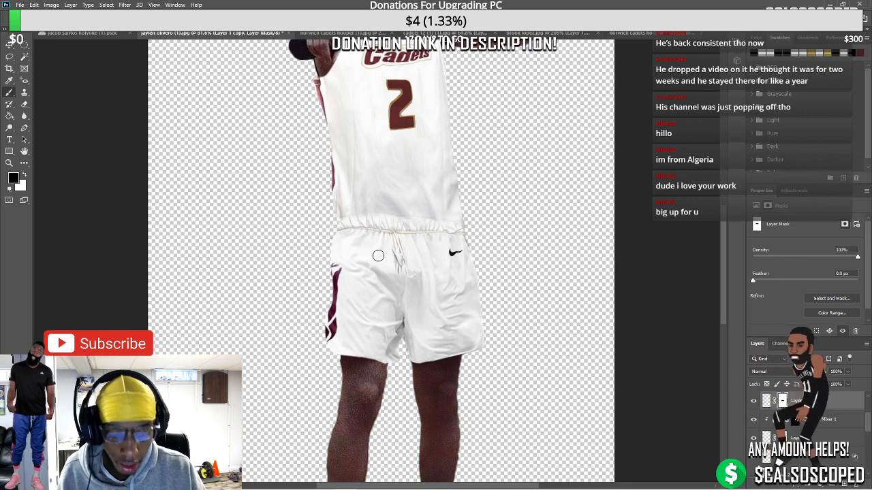
Nudge the current layer slightly down and to the right
scroll(378, 255, "down", 3)
scroll(287, 204, "up", 2)
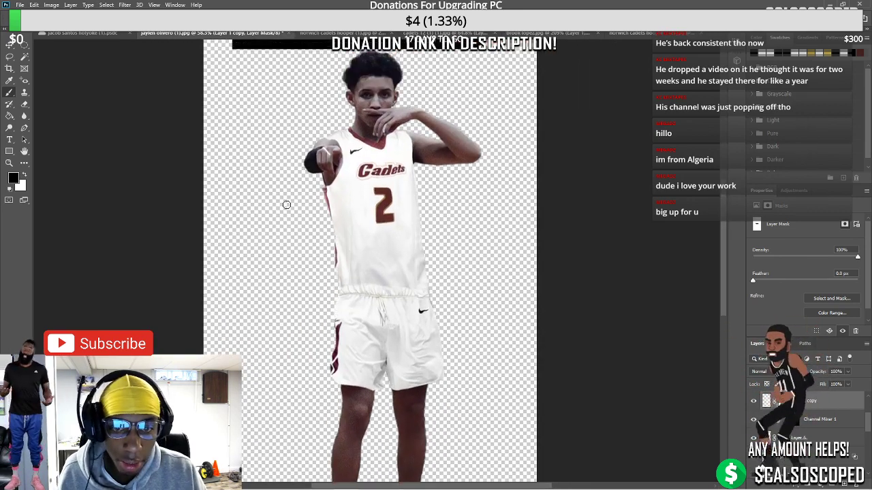
scroll(287, 204, "up", 1)
scroll(279, 201, "down", 2)
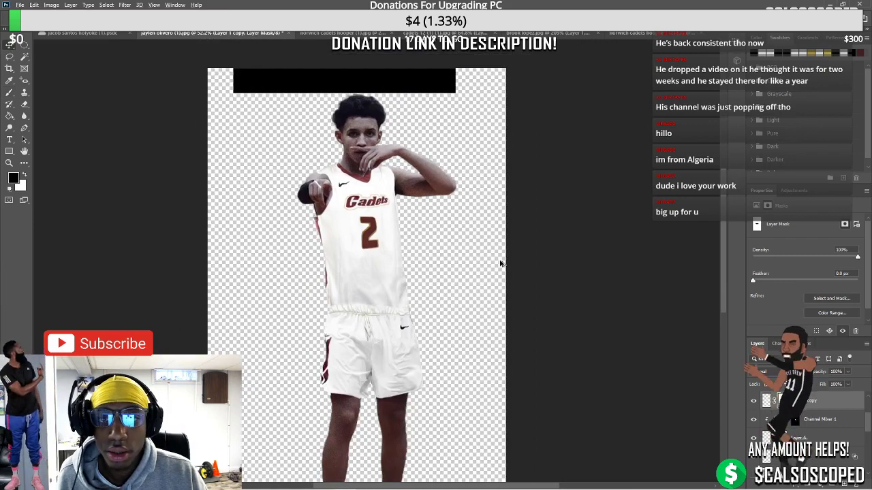
scroll(321, 149, "up", 3)
scroll(320, 193, "down", 3)
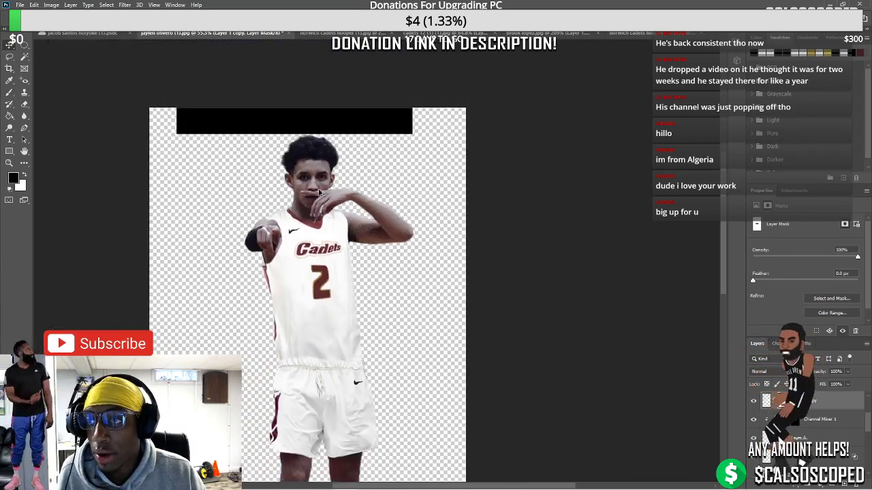
scroll(321, 194, "up", 4)
left_click_drag(308, 196, 375, 210)
Drag the black Rectangle 1 down until it covers the top of the player's head
left_click(380, 217, "ctrl")
scroll(315, 225, "down", 2)
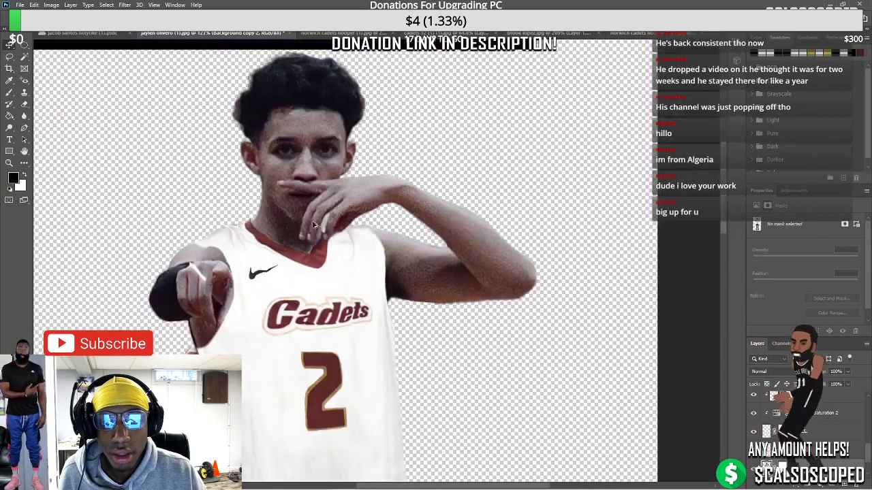
scroll(314, 225, "down", 2)
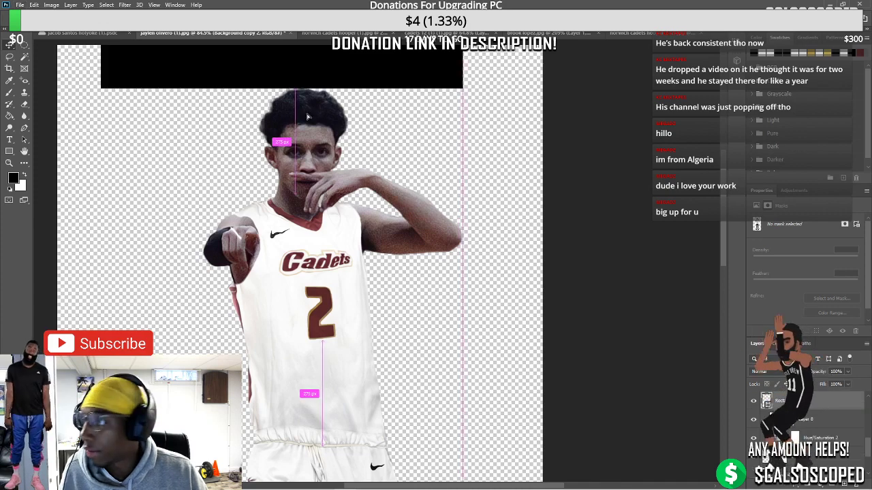
left_click_drag(265, 85, 318, 161)
scroll(289, 230, "down", 1)
scroll(289, 230, "down", 2)
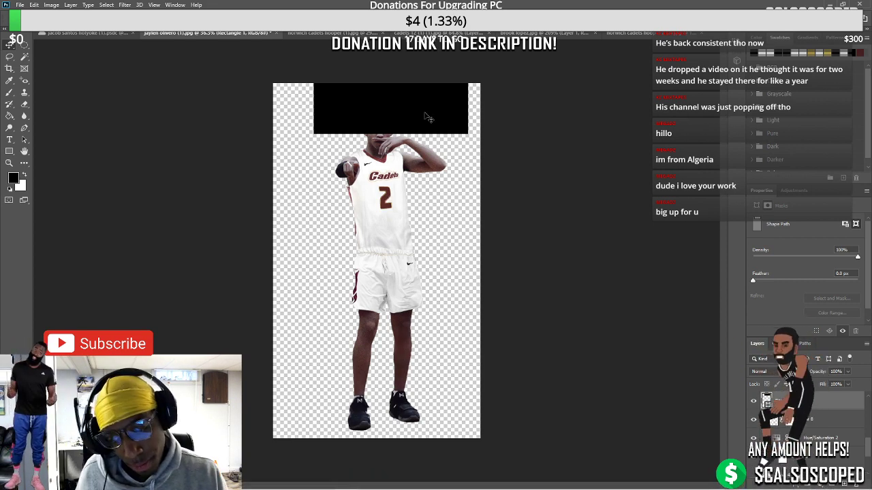
Hide Rectangle 1 and select the Layer 8 player cutout
left_click(754, 402)
left_click(805, 421)
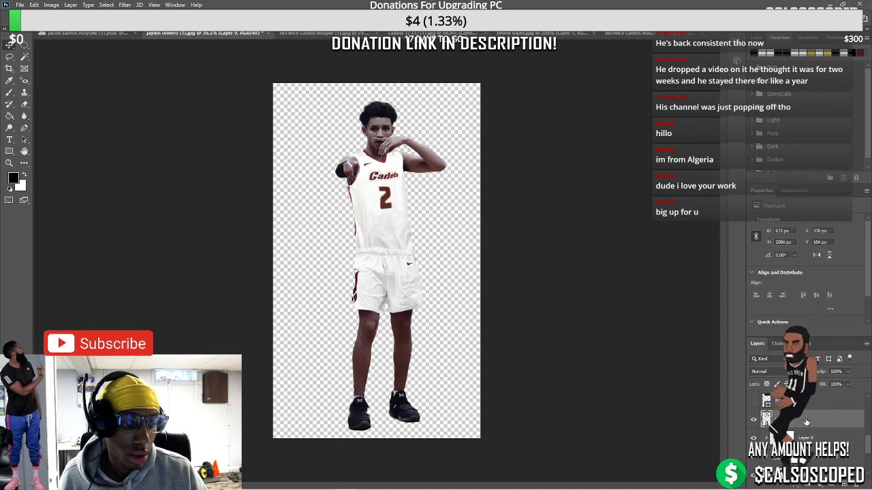
left_click(105, 33)
left_click(252, 34)
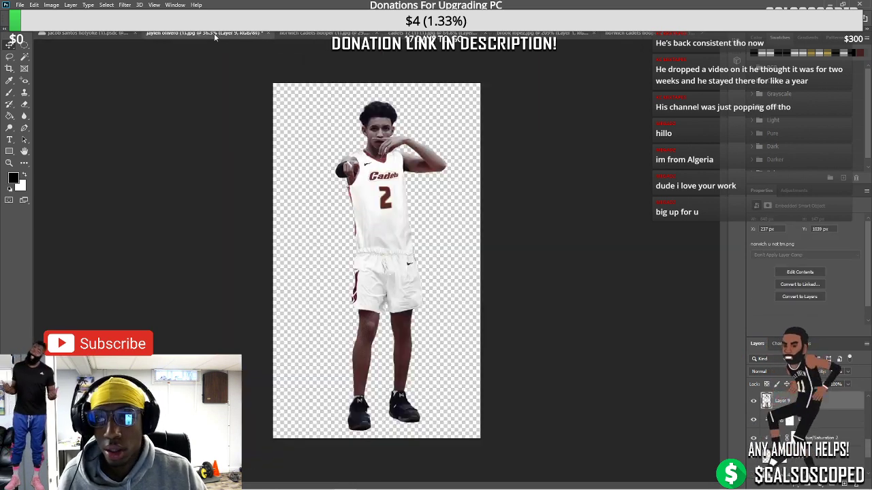
left_click(19, 5)
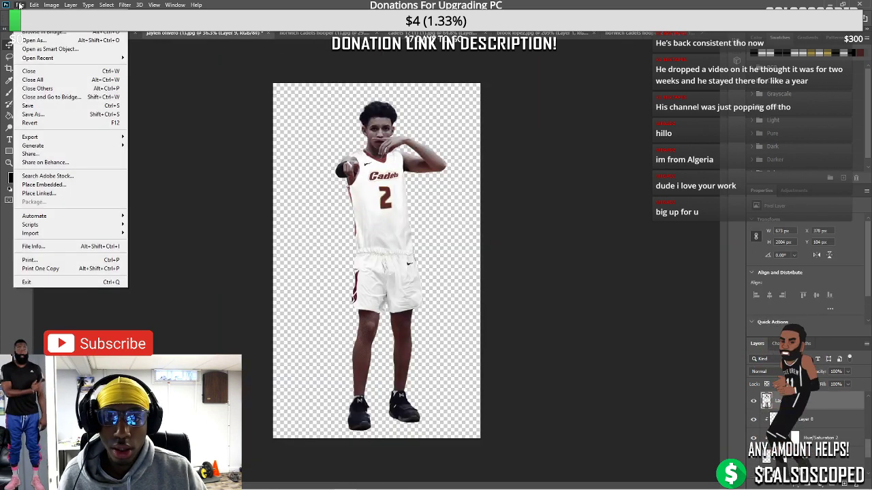
left_click(20, 4)
left_click(20, 5)
left_click(19, 4)
Create a new 1080×1350 document and paste the player cutout into it
key("ctrl+n")
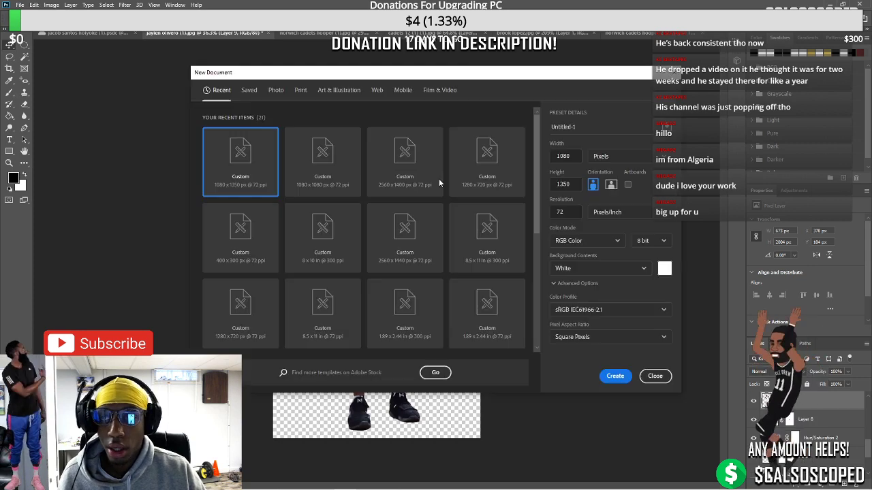
double_click(328, 157)
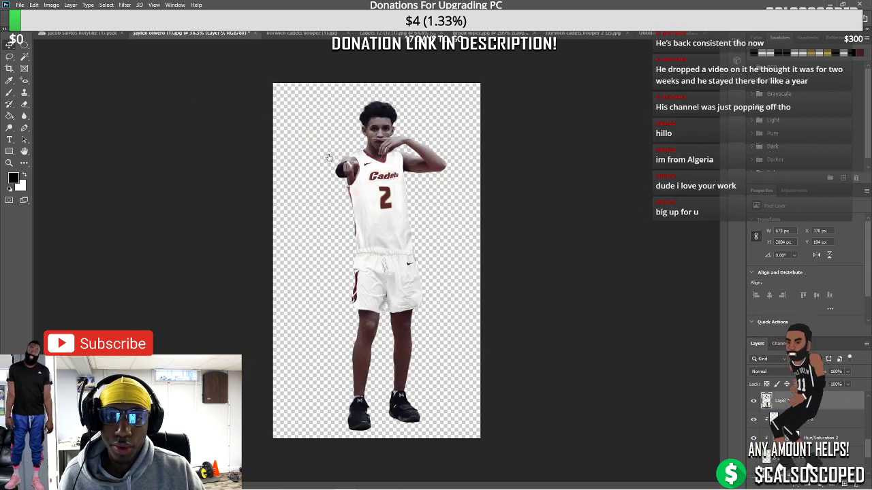
key("ctrl+v")
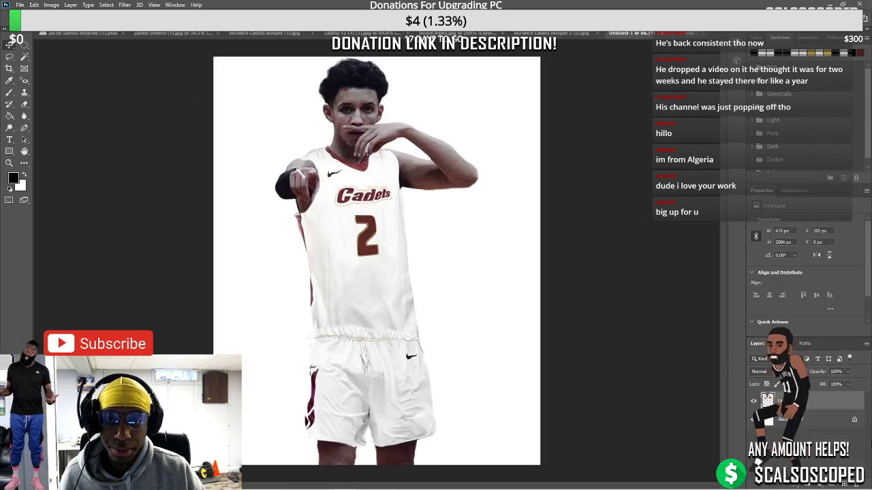
Convert the pasted player to a smart object and scale him down, centred on the canvas
right_click(776, 402)
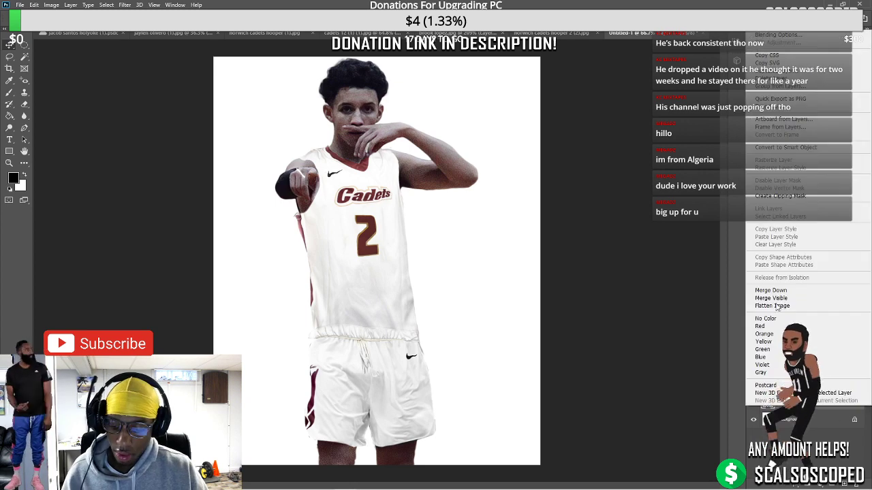
left_click(779, 148)
key("ctrl+t")
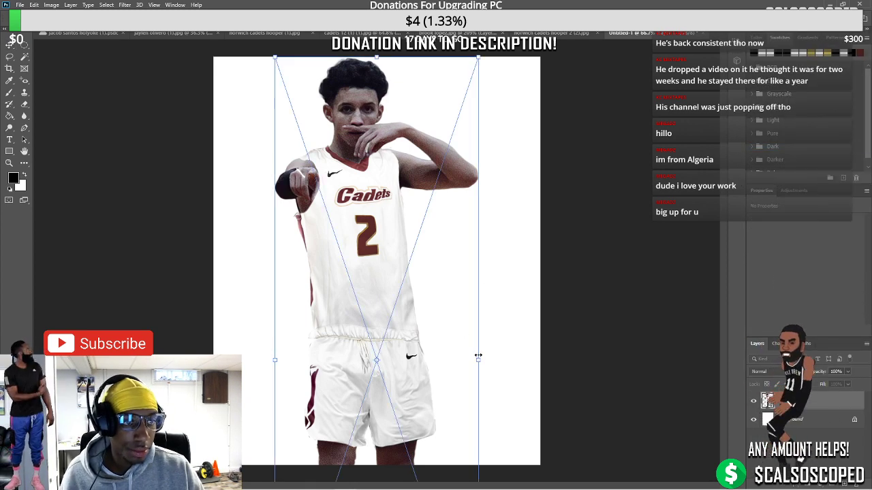
left_click_drag(478, 355, 417, 266)
key("Return")
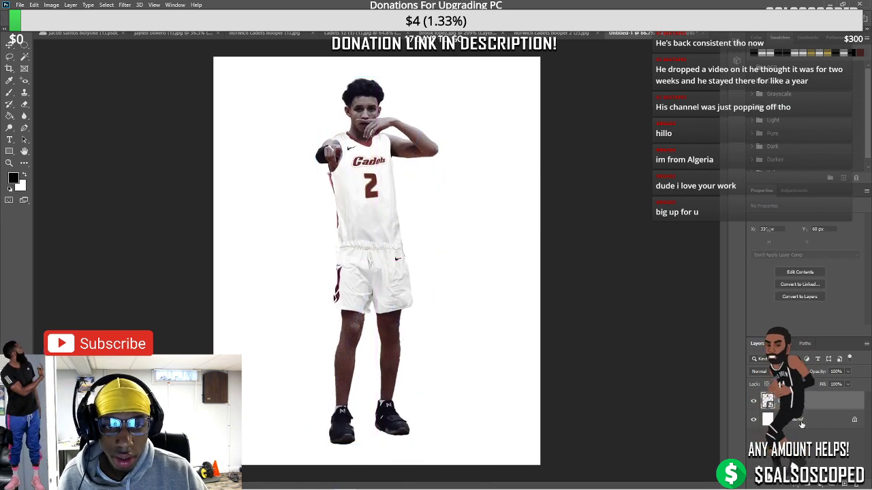
left_click(20, 4)
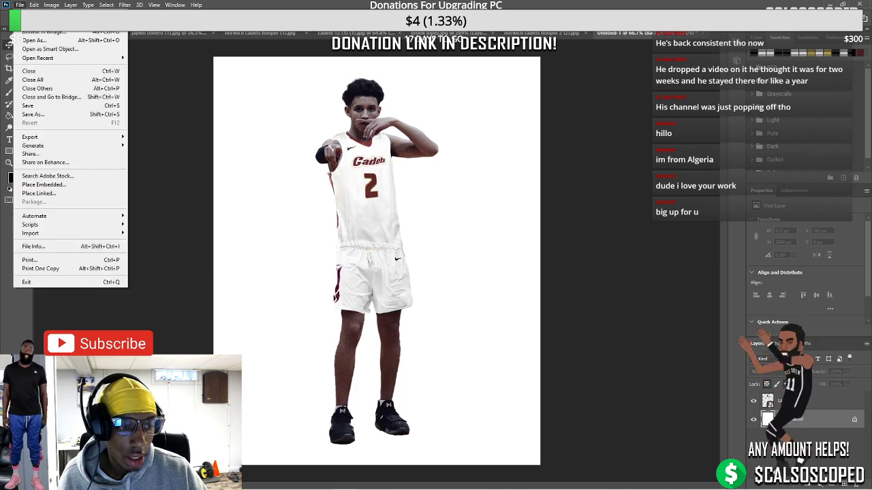
Open the basketball floor image from backgrounds, unlock it and drag it into Untitled-1
left_click(31, 23)
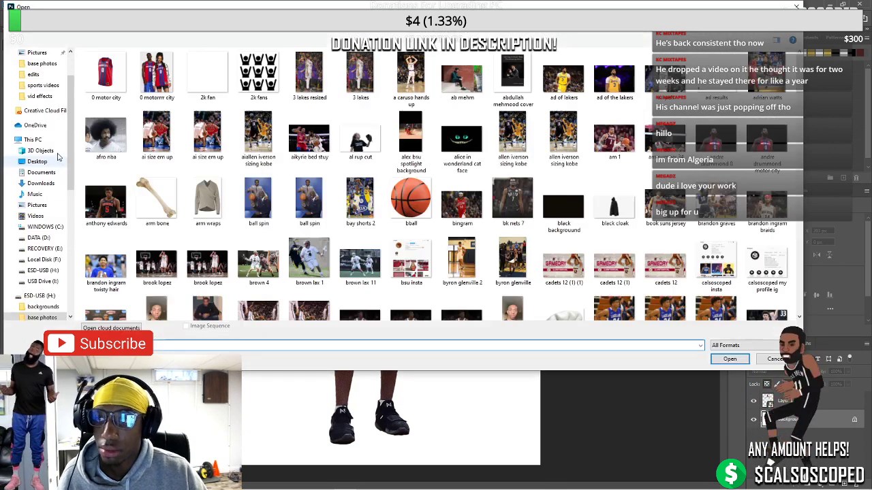
scroll(38, 284, "down", 1)
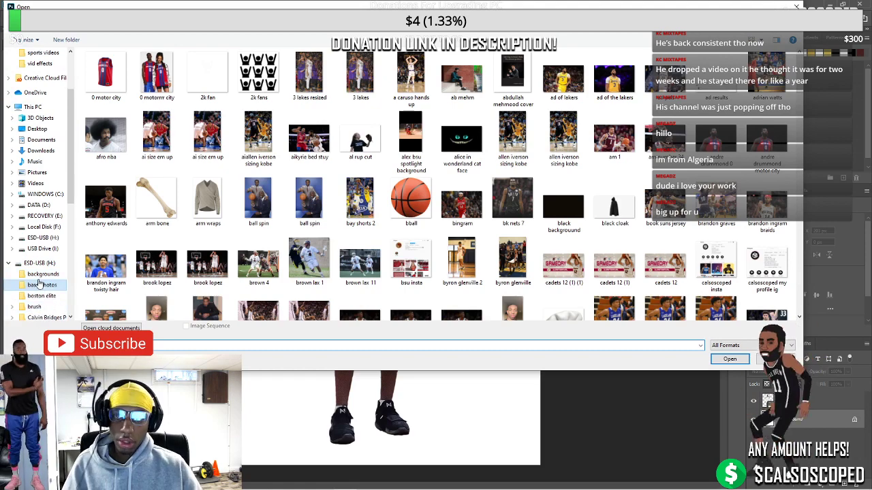
left_click(43, 273)
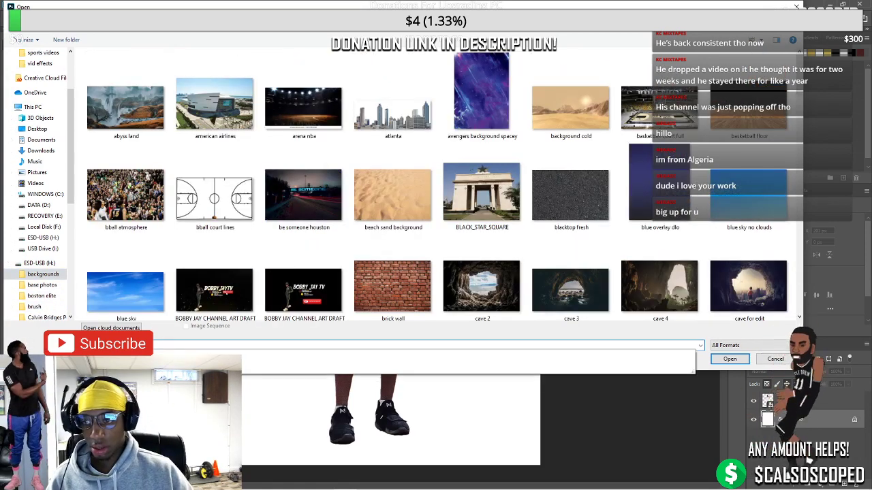
key("Escape")
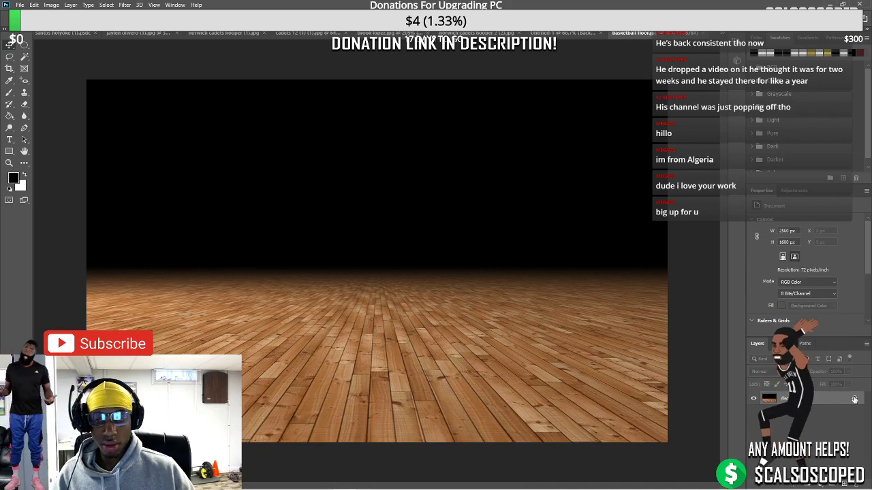
left_click(387, 385)
left_click_drag(549, 56, 469, 261)
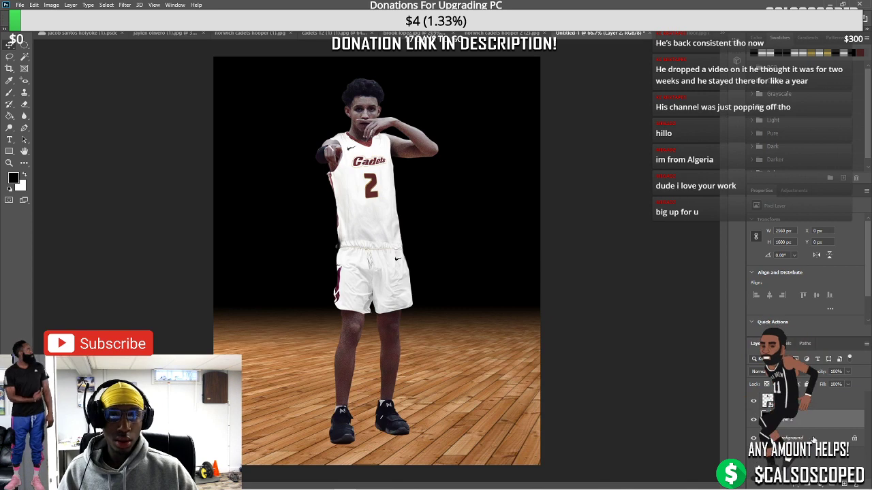
Convert the floor to a smart object and stretch it across the lower canvas
right_click(783, 419)
left_click(785, 167)
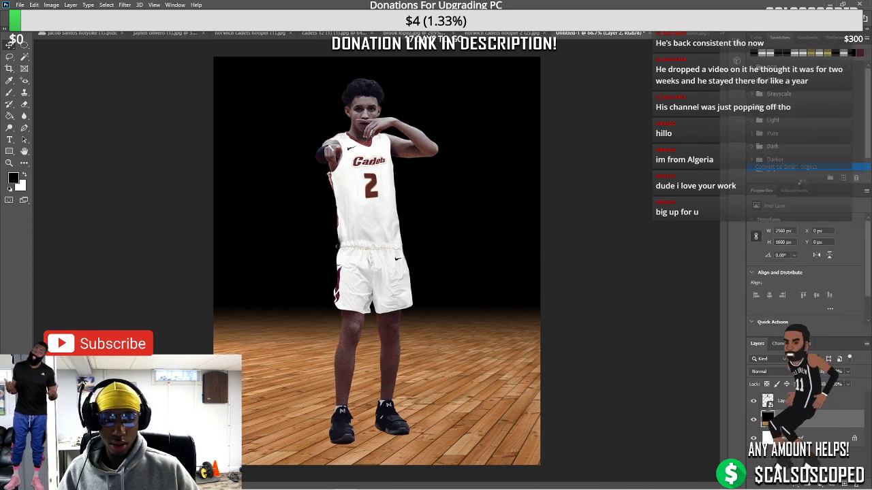
key("ctrl+t")
left_click_drag(195, 277, 119, 288)
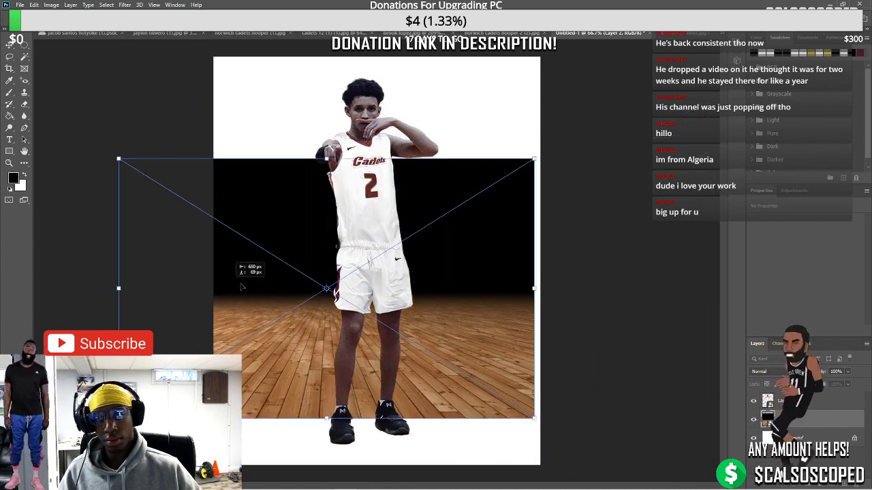
left_click_drag(534, 288, 525, 371)
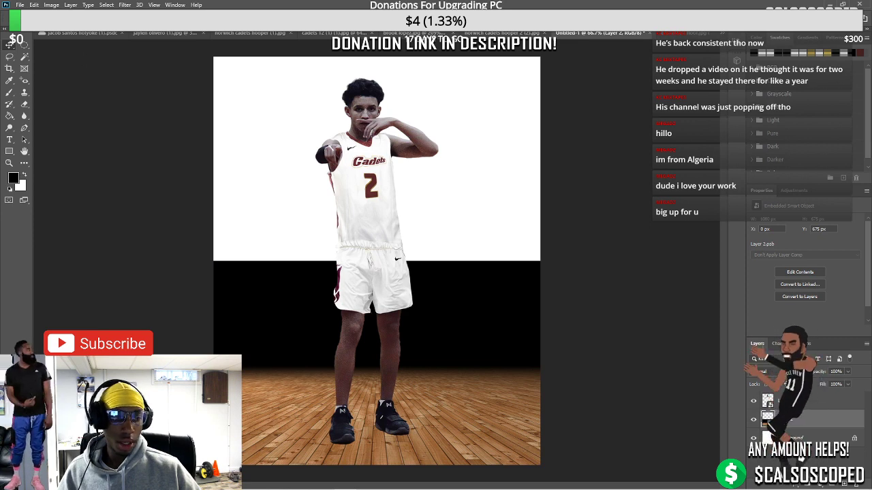
Desaturate the floor layer with a Hue/Saturation adjustment
left_click(51, 4)
mouse_move(69, 30)
left_click(197, 77)
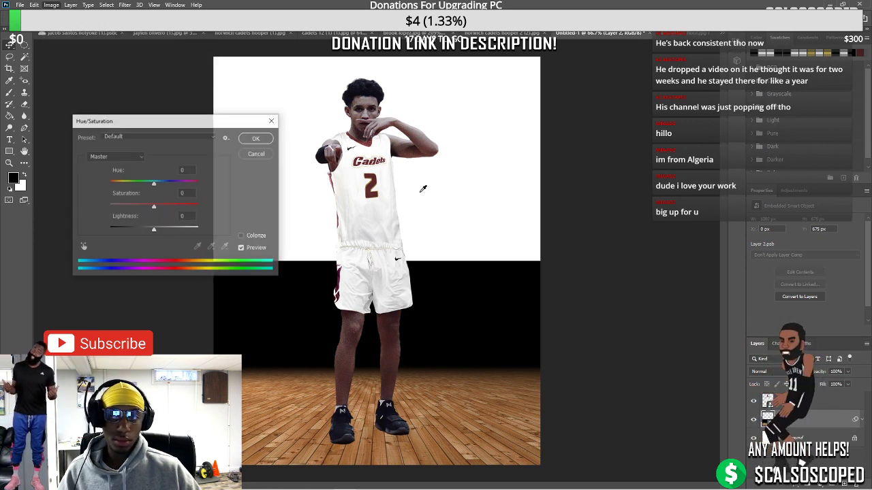
left_click(255, 138)
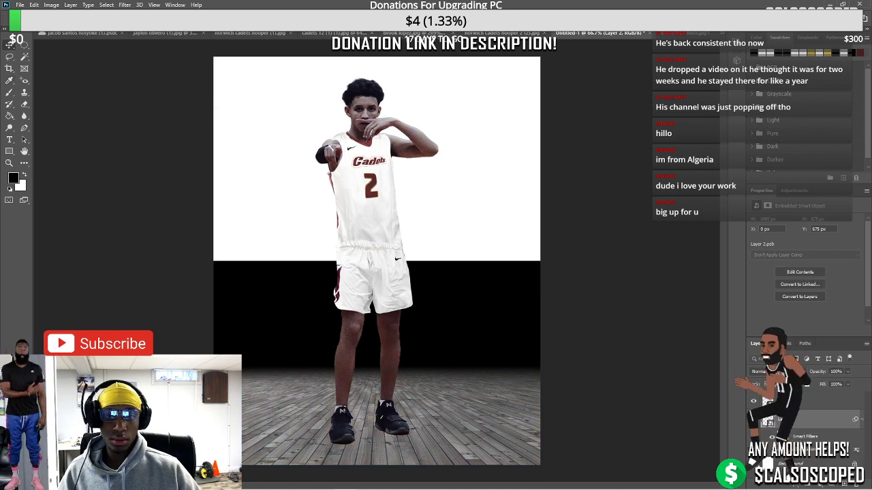
Apply a monochrome Channel Mixer to the floor with Red raised and Constant at +37
left_click(108, 5)
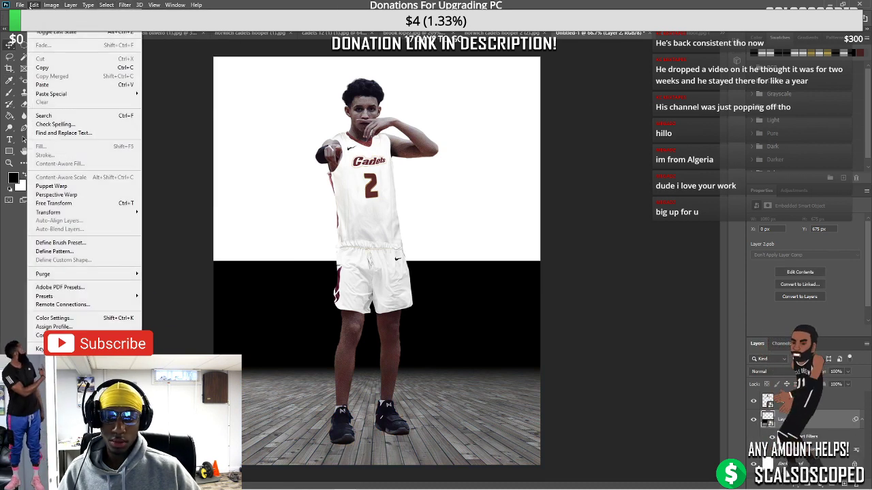
mouse_move(60, 34)
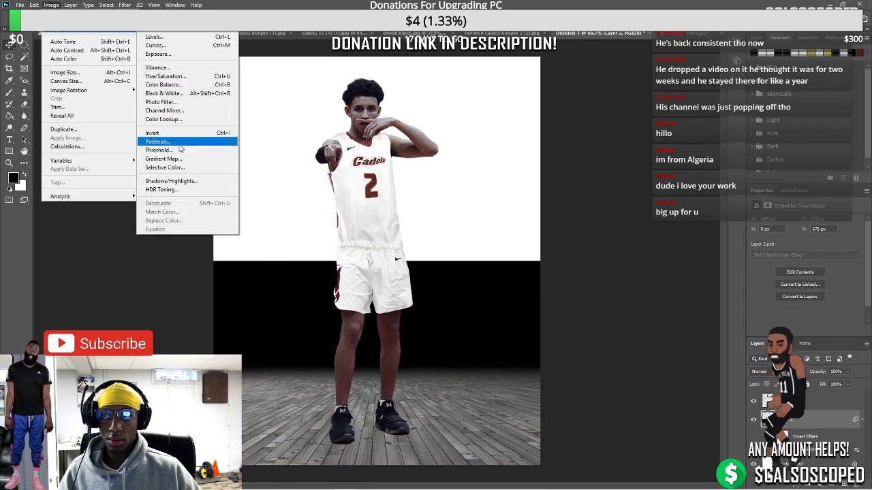
left_click(175, 111)
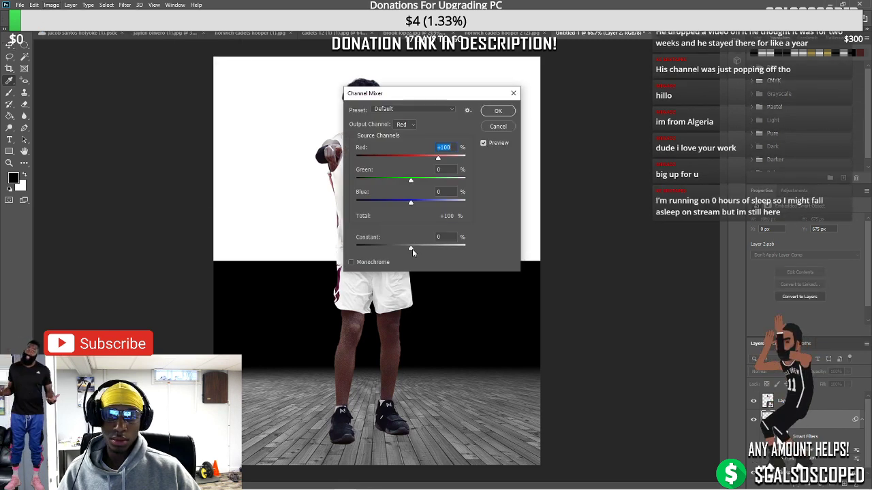
left_click_drag(412, 248, 430, 245)
left_click(351, 262)
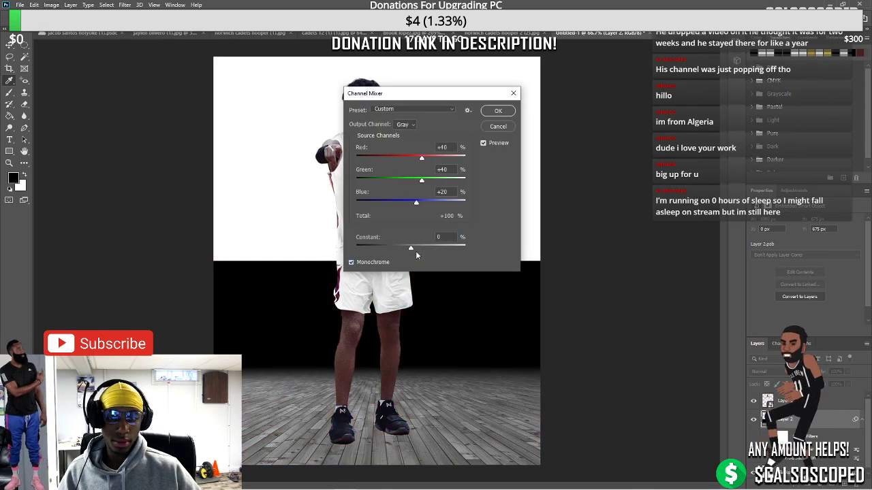
left_click_drag(431, 249, 423, 250)
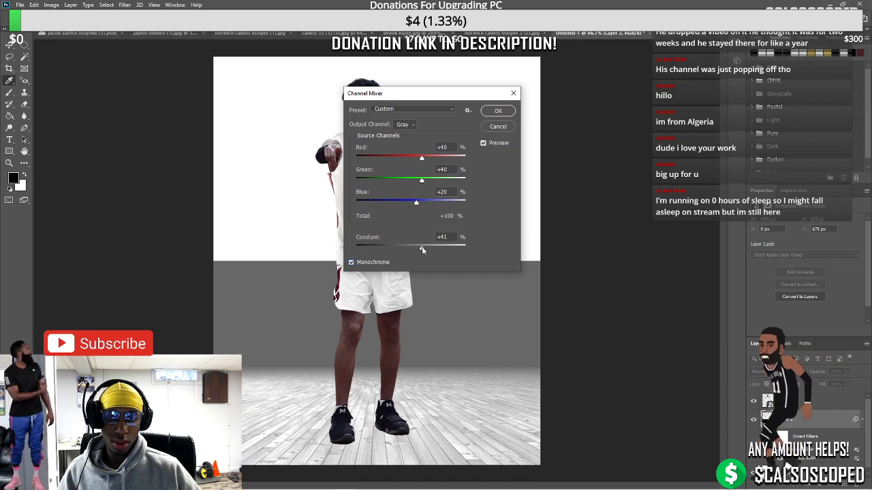
mouse_move(420, 158)
left_mouse_down()
mouse_move(434, 158)
mouse_move(427, 159)
left_mouse_up()
left_click_drag(423, 248, 420, 251)
left_click_drag(430, 161, 437, 162)
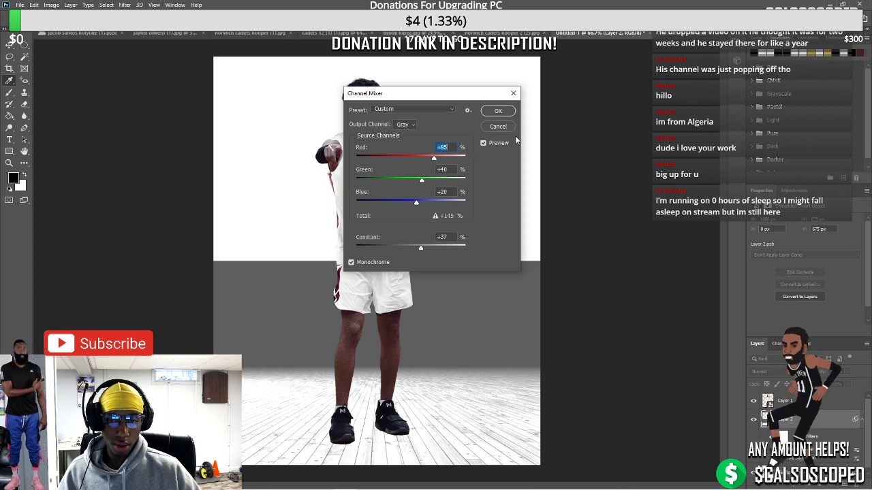
left_click(499, 112)
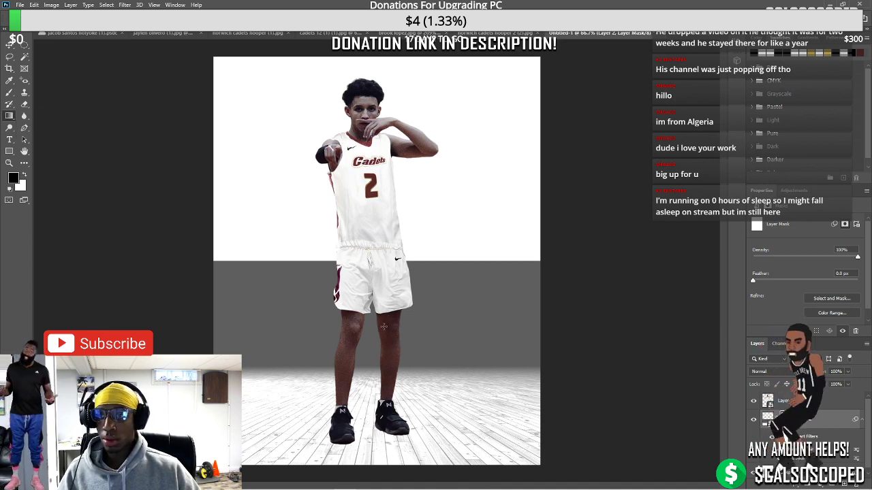
Draw a white-to-black gradient on the layer mask so the backdrop fades into the floor
left_click_drag(375, 443, 390, 408)
key("ctrl+z")
left_click_drag(379, 350, 366, 471)
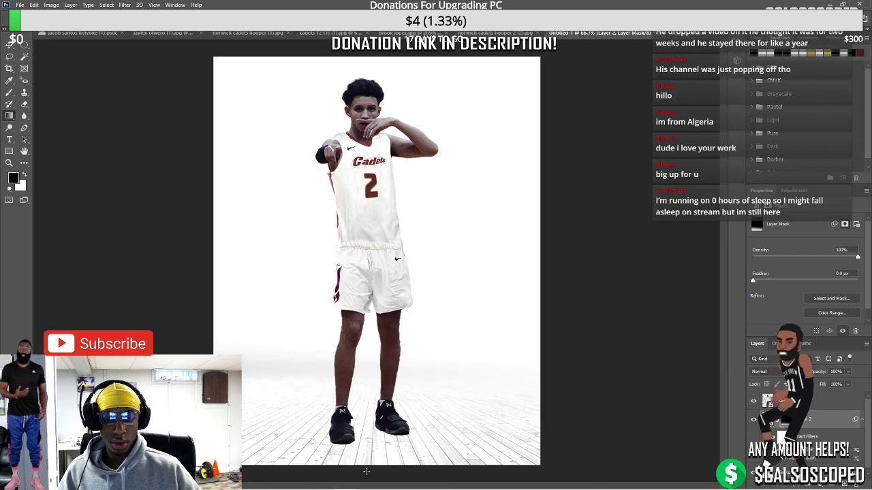
Bring back the coloured wood floor copy and move it higher behind the player
left_click(811, 407)
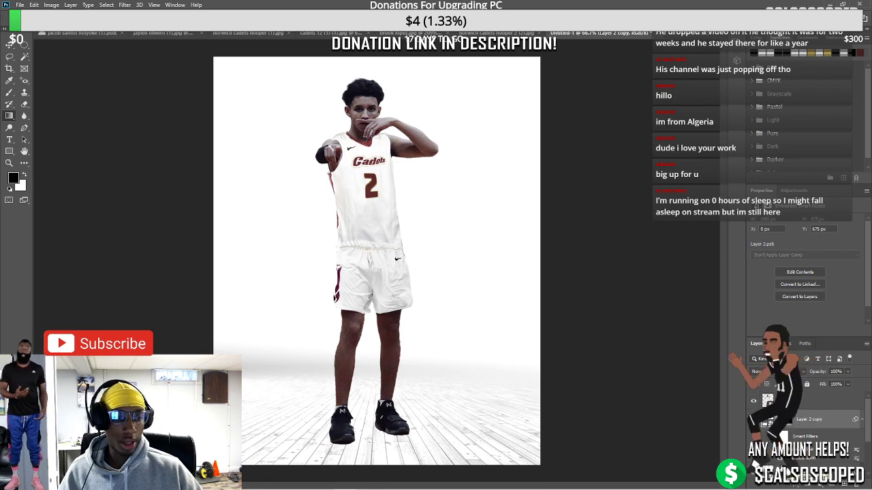
key("ctrl+z")
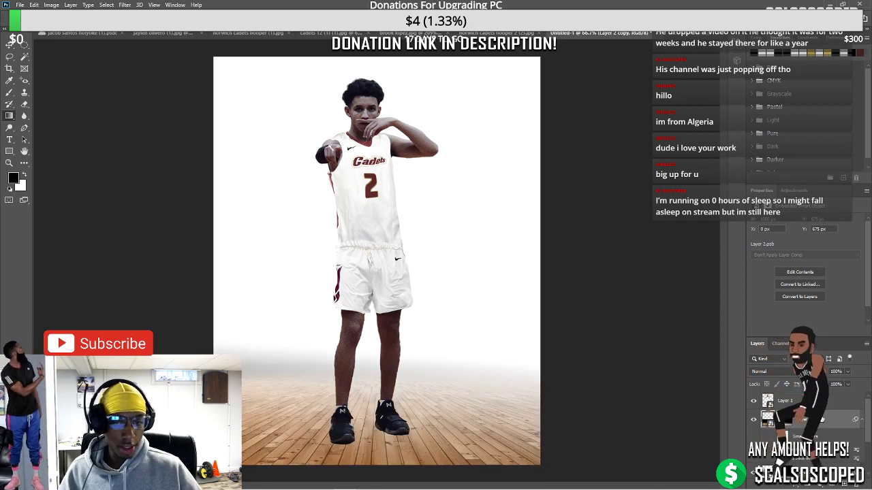
key("ctrl+t")
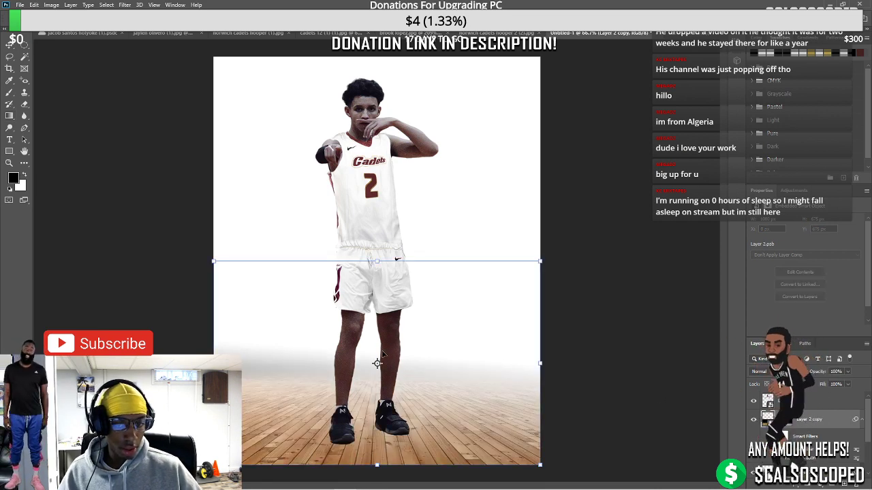
left_click_drag(382, 354, 393, 308)
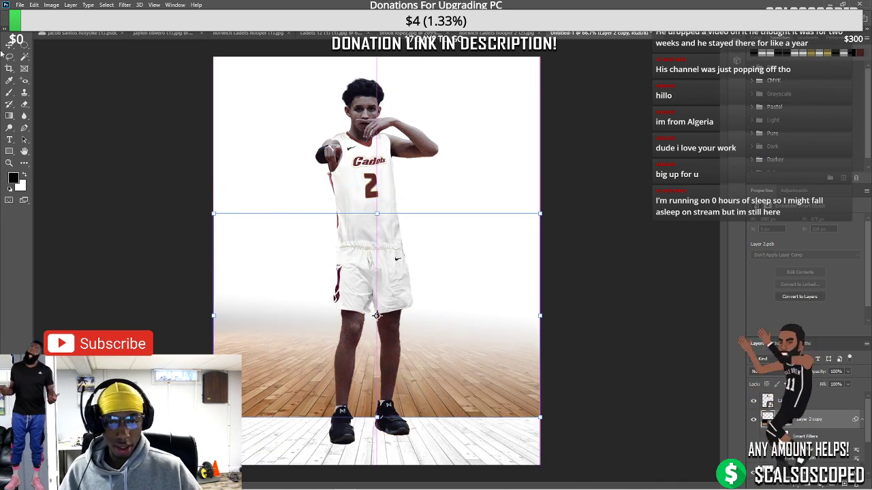
left_click(13, 115)
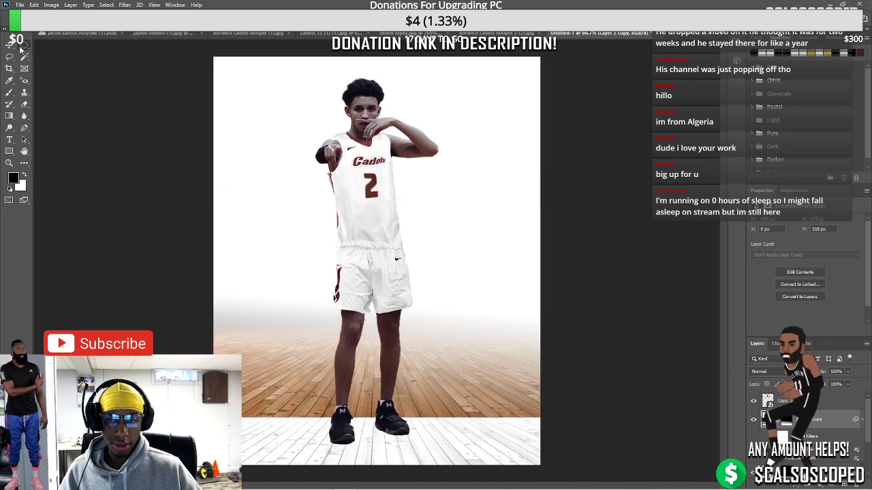
Try several elliptical selections around the player's legs and feet, then bring up the floor mask's options
left_click_drag(386, 385, 404, 395)
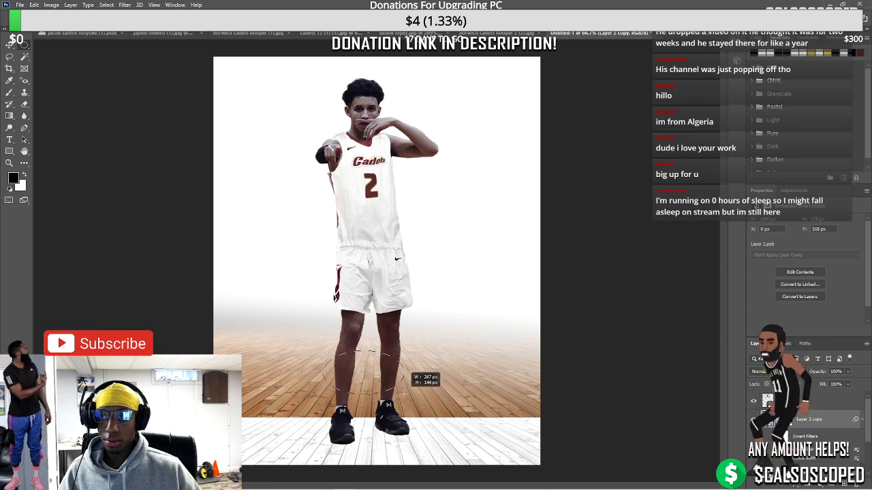
left_click_drag(340, 336, 427, 406)
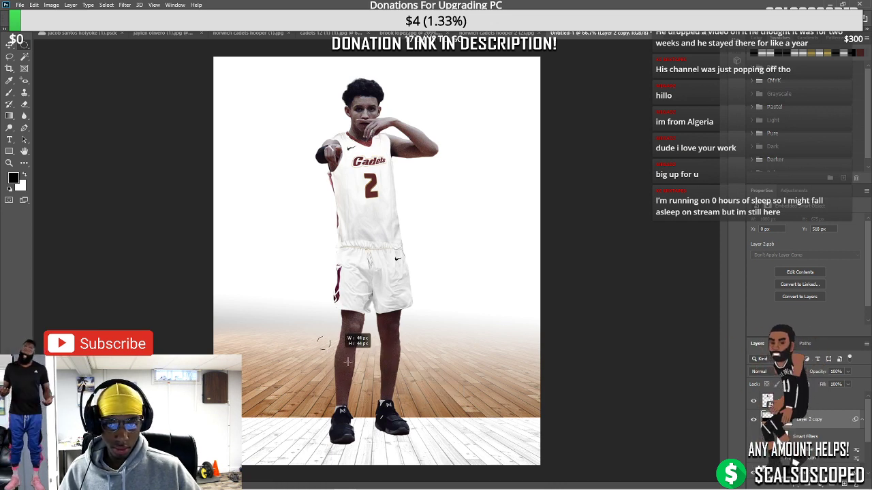
left_click_drag(348, 362, 442, 406)
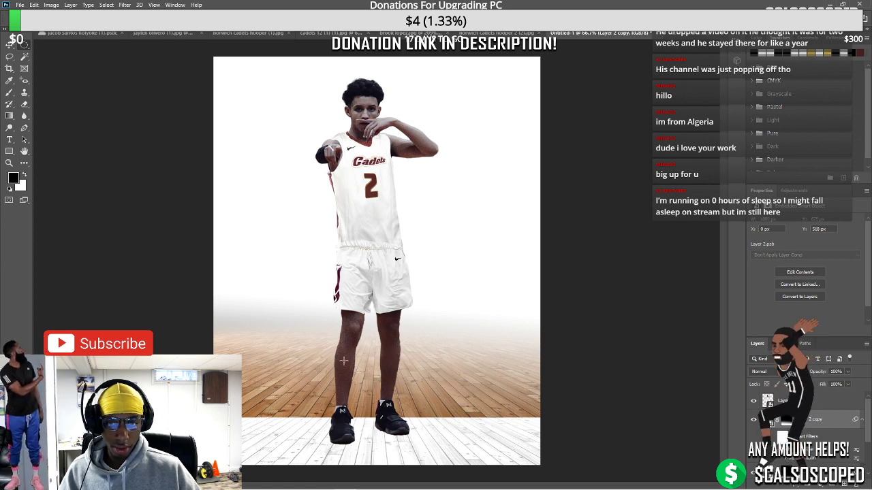
left_click_drag(313, 355, 427, 413)
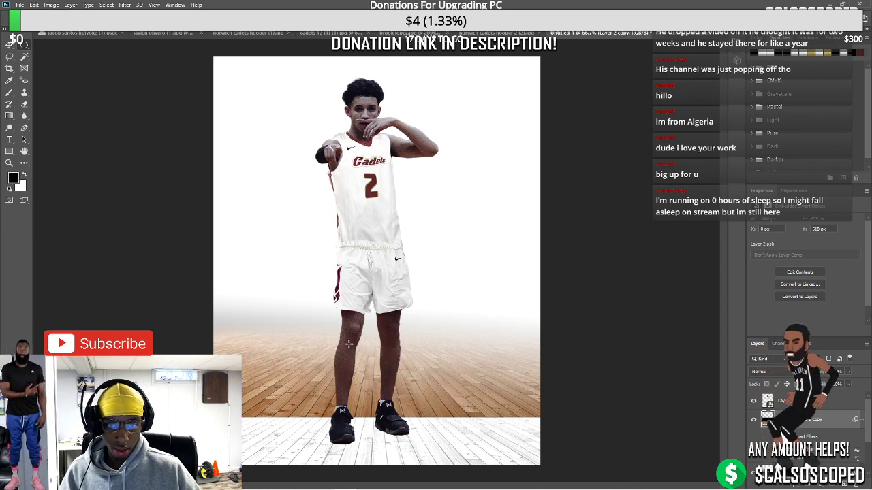
left_click_drag(397, 385, 440, 412)
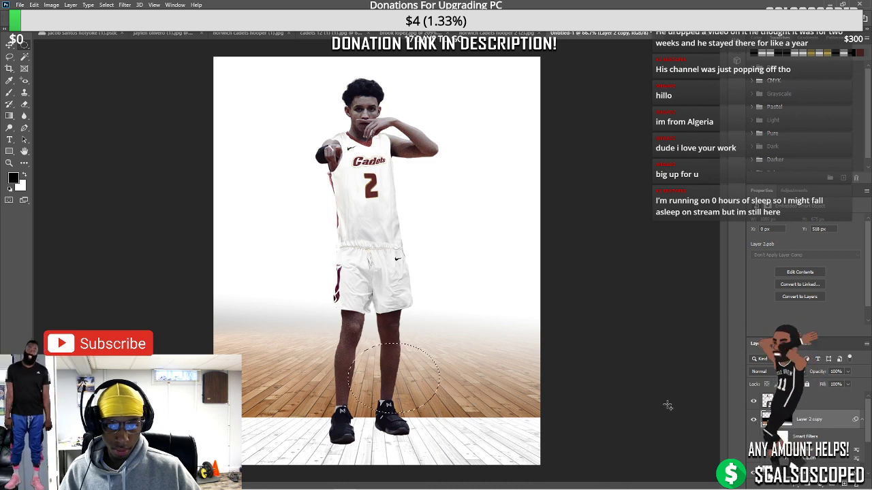
right_click(780, 420)
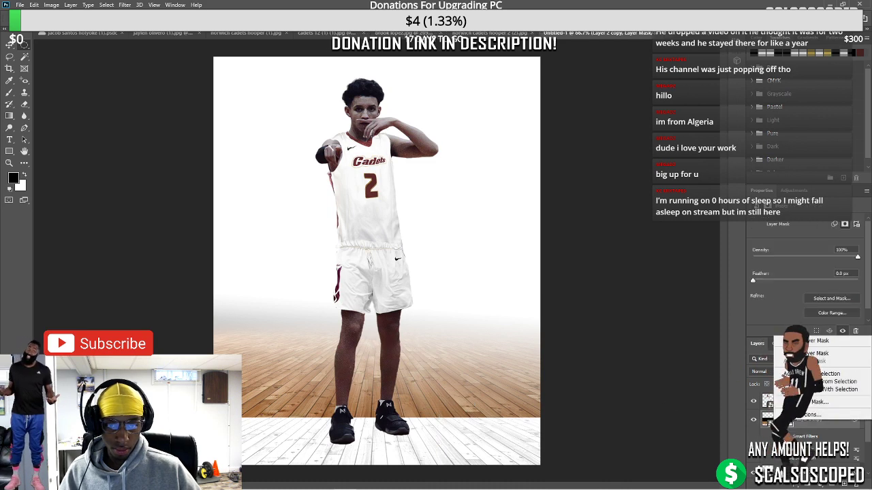
Delete the floor copy's layer mask and test oval selections on the floor, undoing an accidental move
left_click(817, 353)
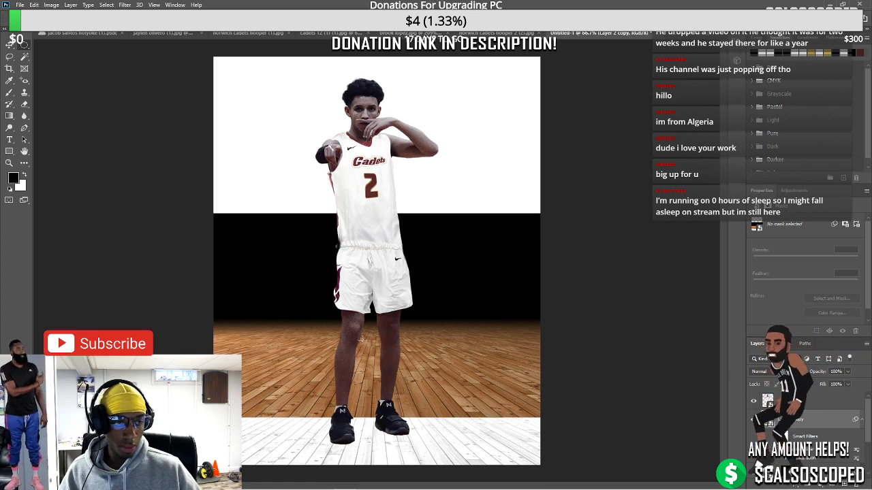
left_click_drag(361, 340, 439, 407)
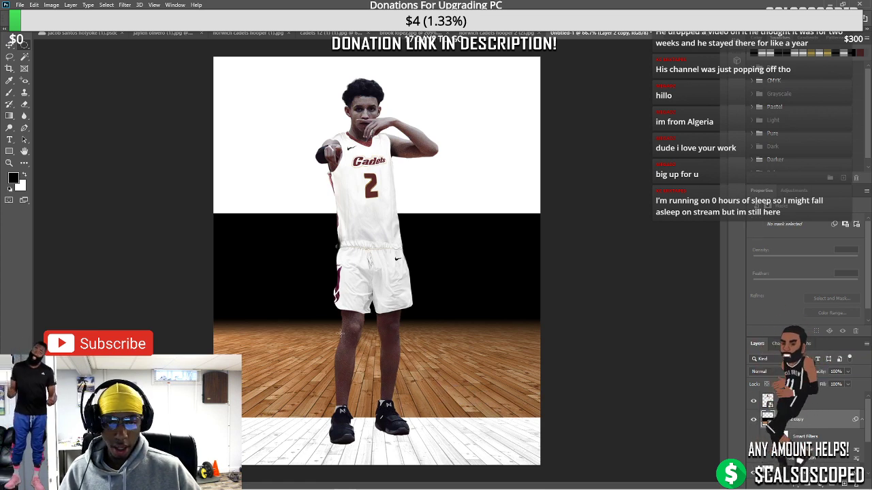
left_click_drag(340, 347, 355, 420)
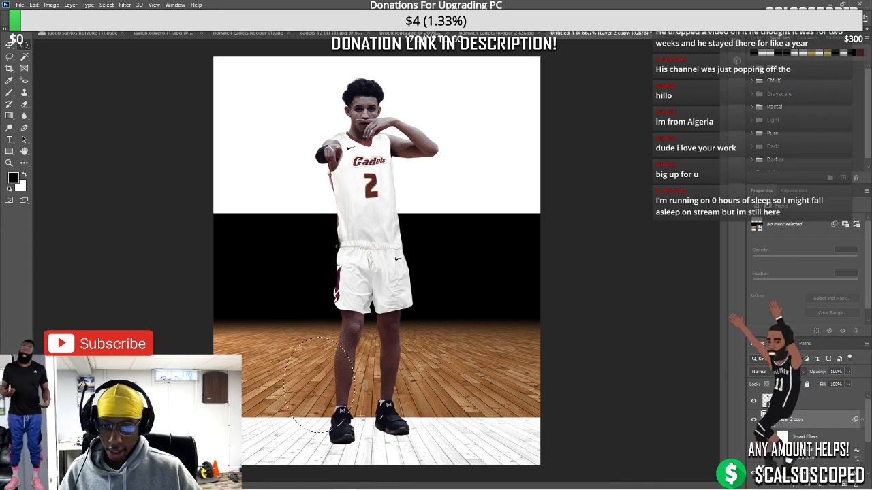
left_click_drag(320, 352, 340, 364)
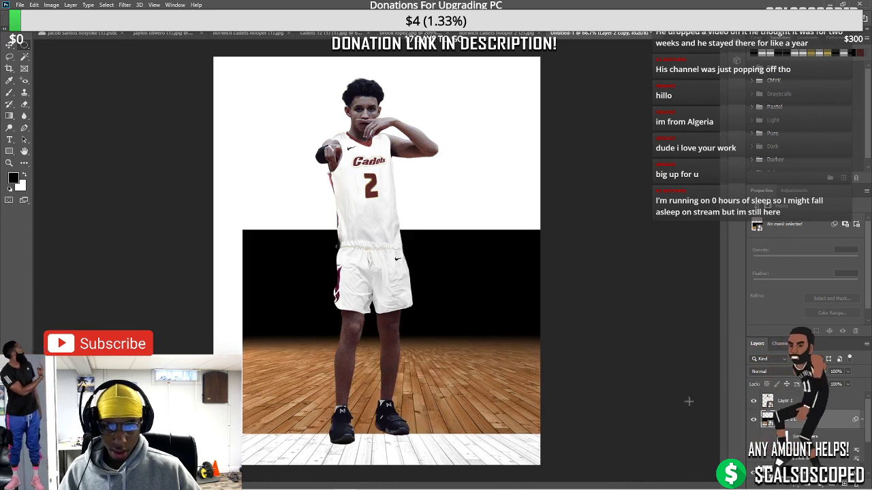
key("ctrl+z")
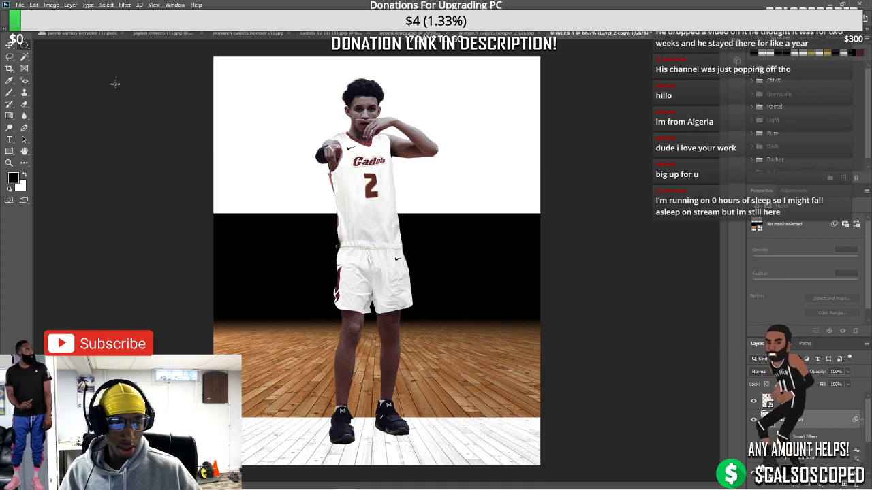
left_click_drag(346, 393, 612, 444)
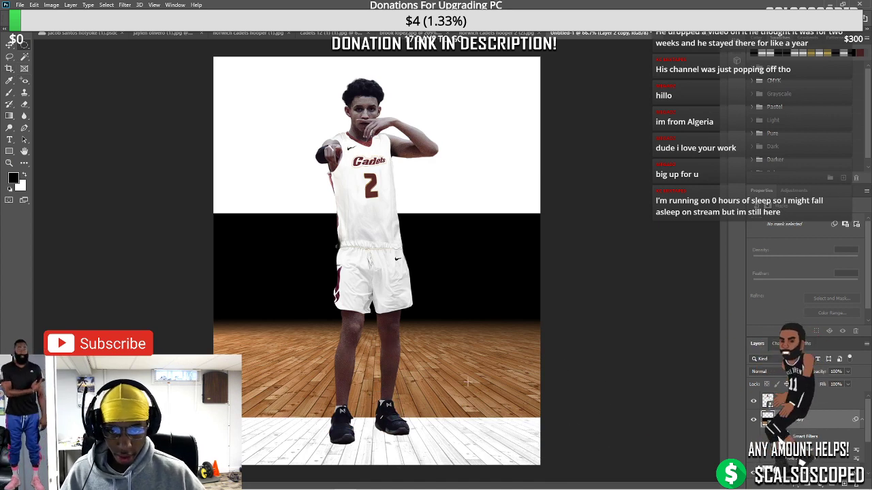
left_click_drag(353, 389, 389, 405)
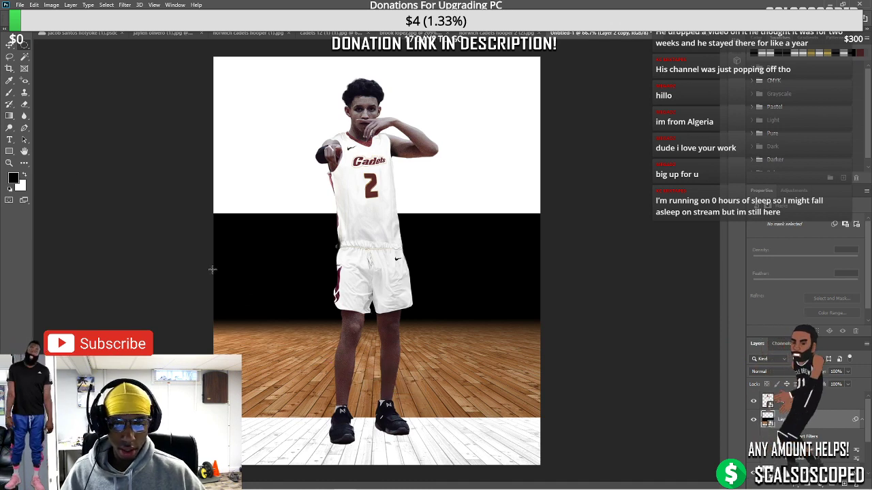
Draw a black circle about 306 × 306 px with the Ellipse tool under the player's feet
right_click(8, 153)
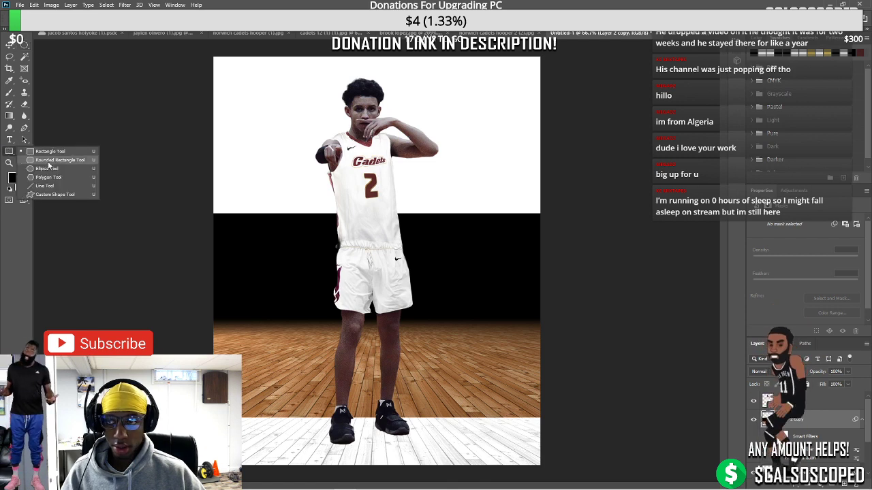
left_click(47, 150)
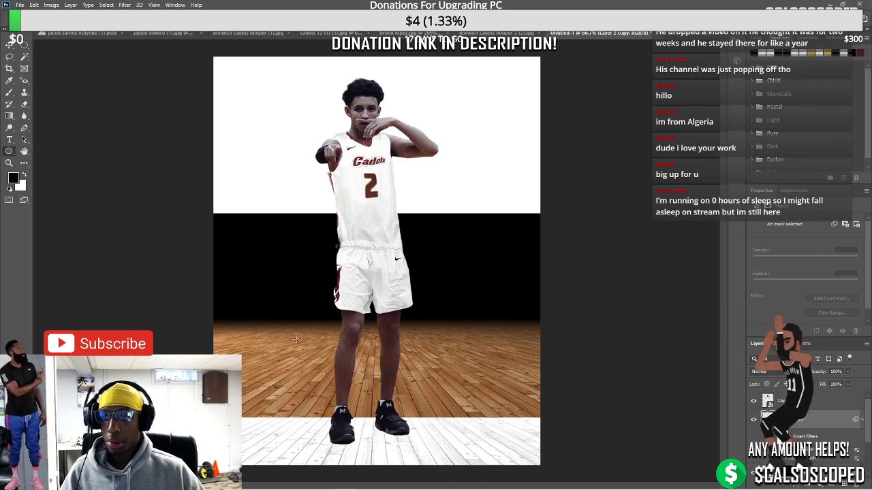
left_click_drag(296, 338, 401, 430)
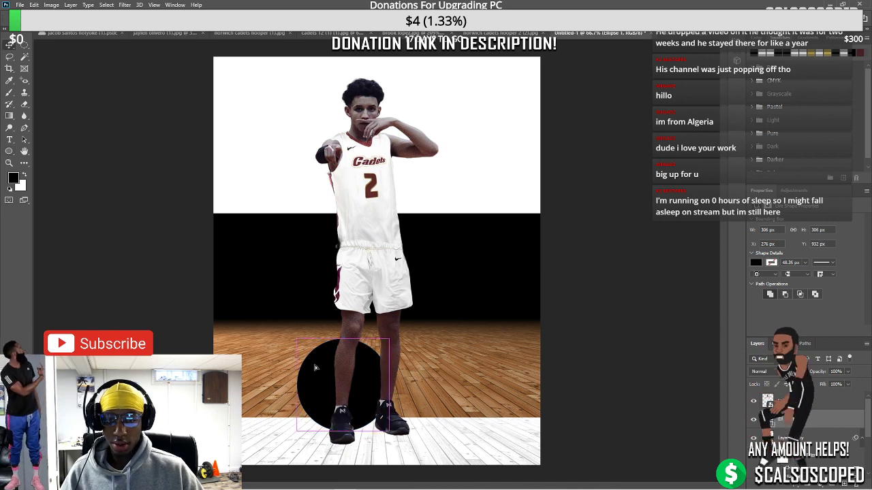
left_click_drag(314, 368, 345, 360)
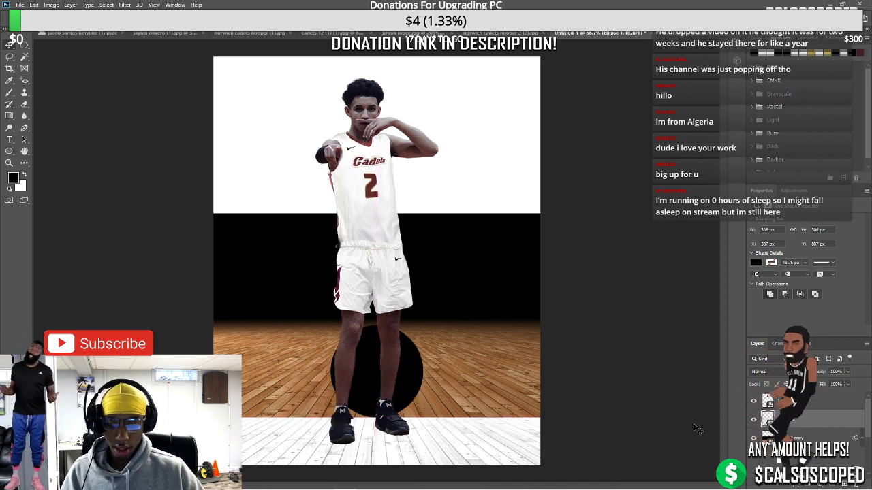
Clip the court image layer into the black circle so it shows hardwood texture
right_click(757, 389)
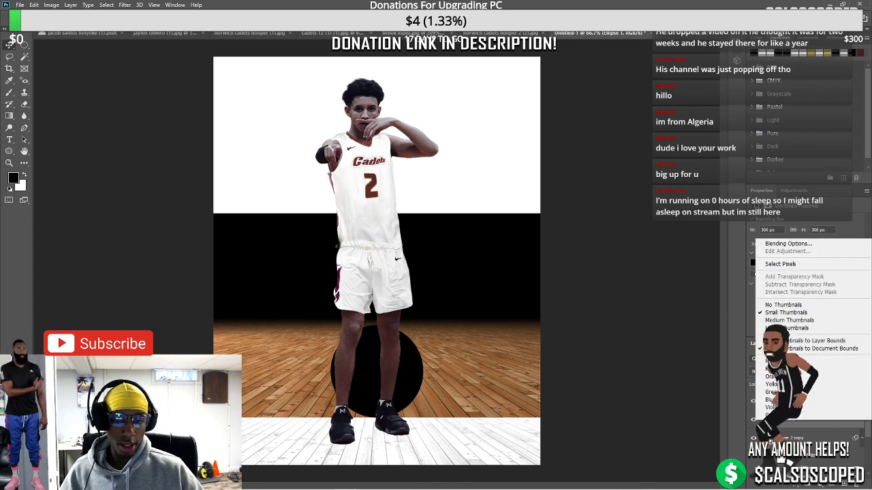
key("Escape")
left_click(790, 434)
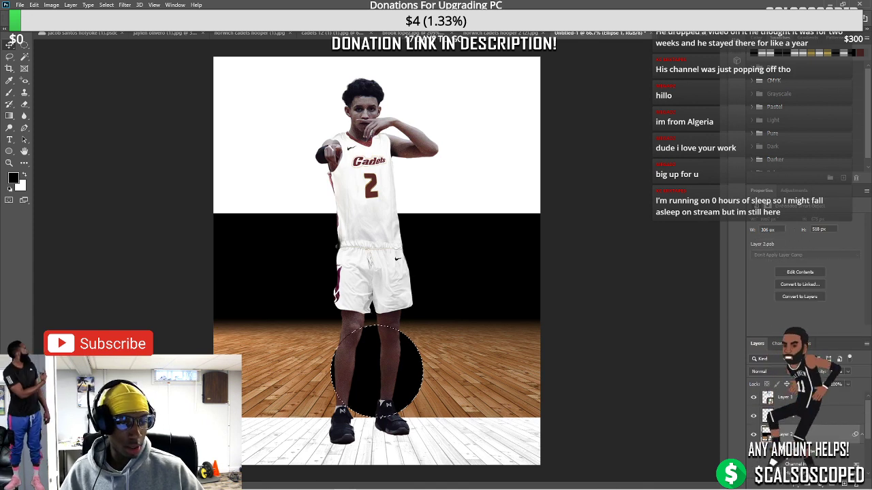
left_click(753, 417, "alt")
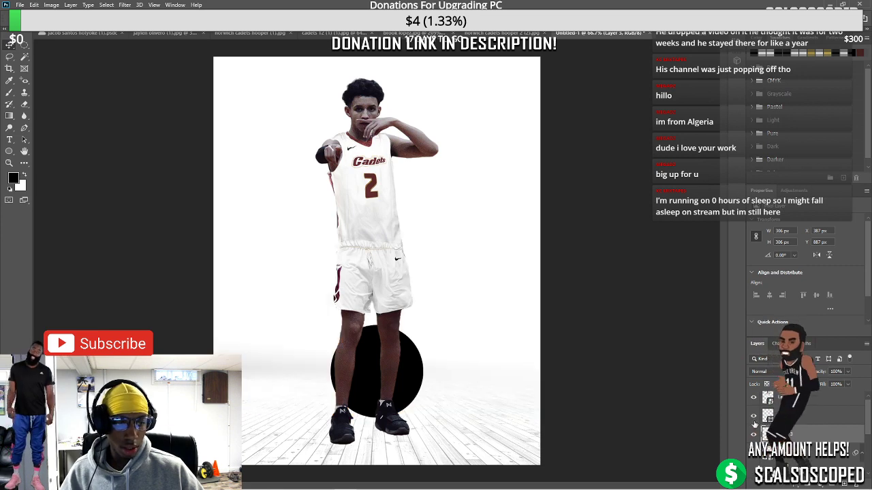
scroll(304, 382, "up", 2)
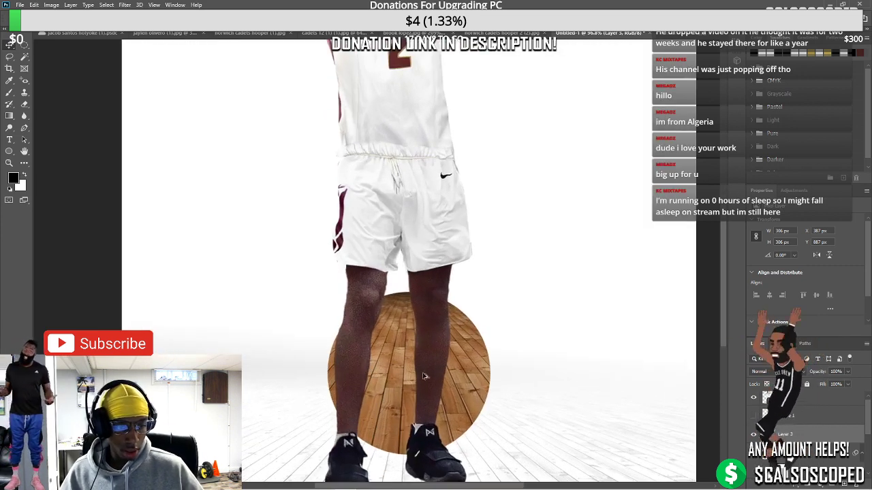
Apply a perspective transform to start flattening the wooden circle
key("ctrl+t")
right_click(451, 367)
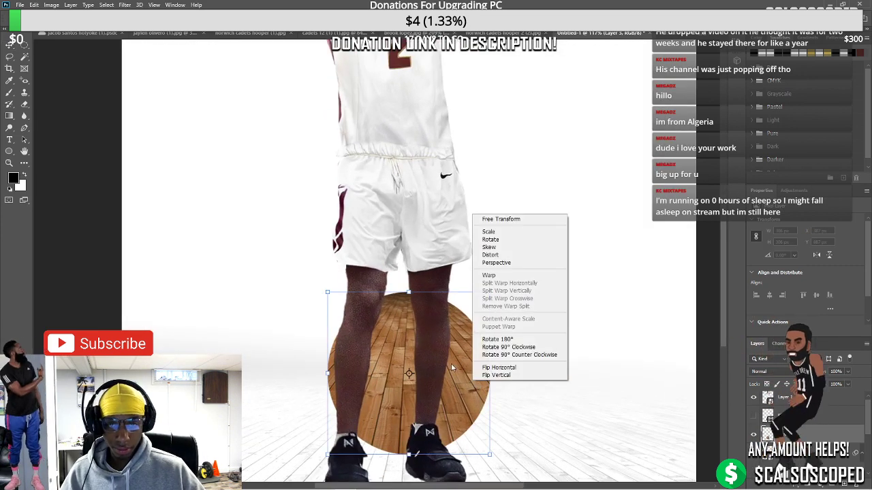
left_click(492, 263)
mouse_move(408, 293)
left_mouse_down()
mouse_move(408, 385)
mouse_move(409, 292)
left_mouse_up()
key("Return")
right_click(793, 211)
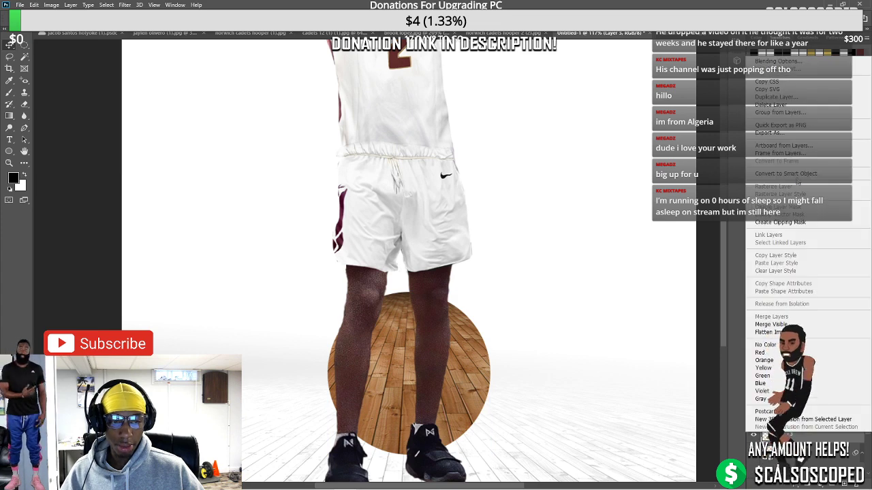
key("Escape")
Distort the wooden circle further into a flat oval beneath the player's feet
key("ctrl+t")
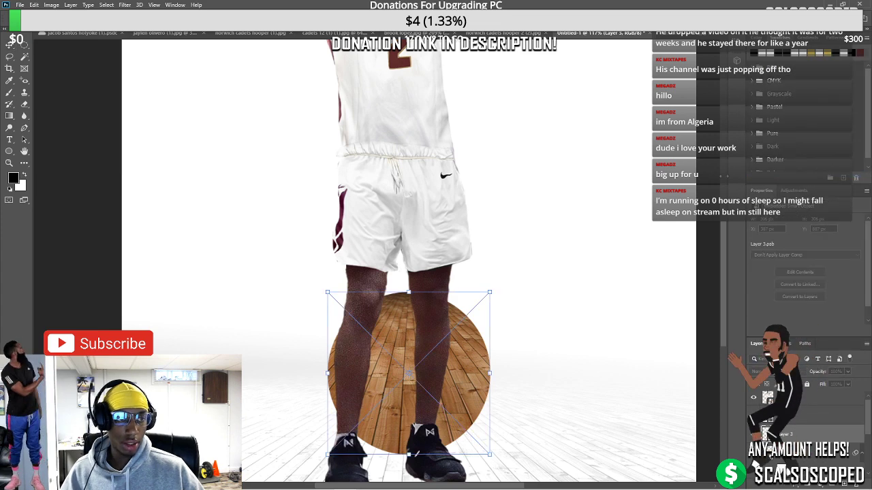
right_click(414, 334)
left_click(439, 374)
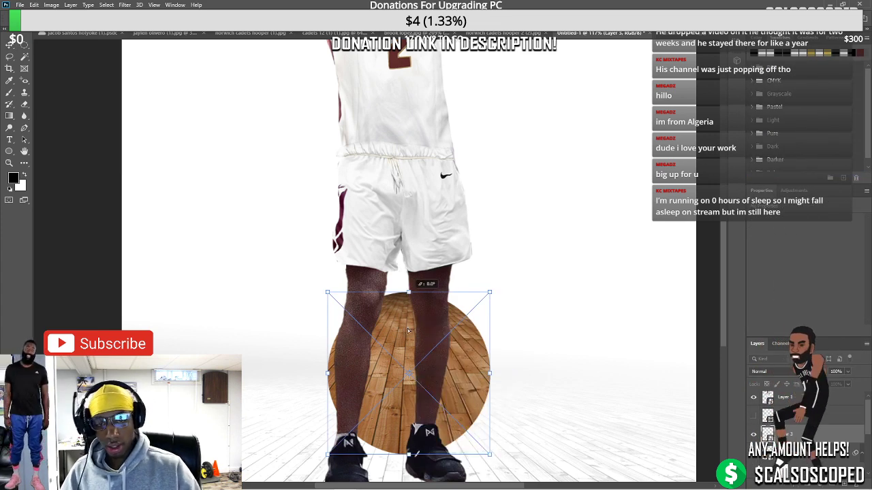
left_click_drag(408, 293, 417, 405)
left_click_drag(489, 378, 483, 402)
key("Return")
scroll(380, 375, "down", 5)
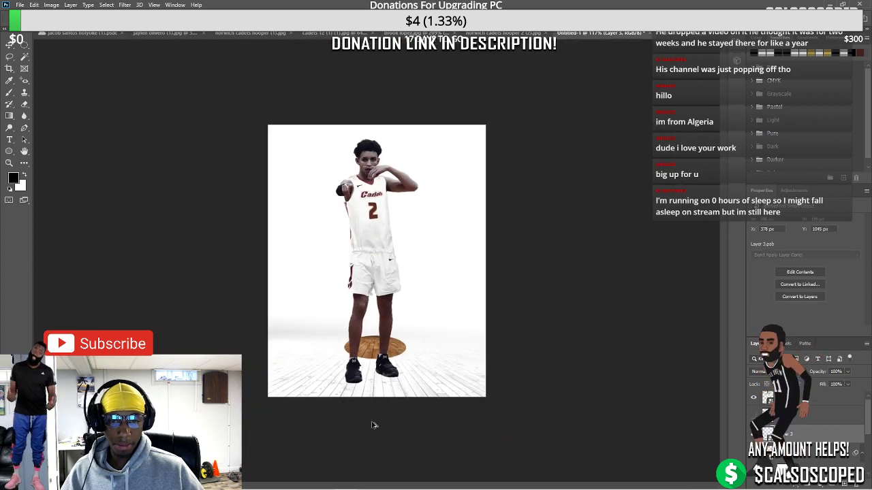
Move the player left, then duplicate the wooden ellipse and align the copy directly beneath the original
left_click_drag(381, 375, 391, 399)
scroll(385, 398, "up", 3)
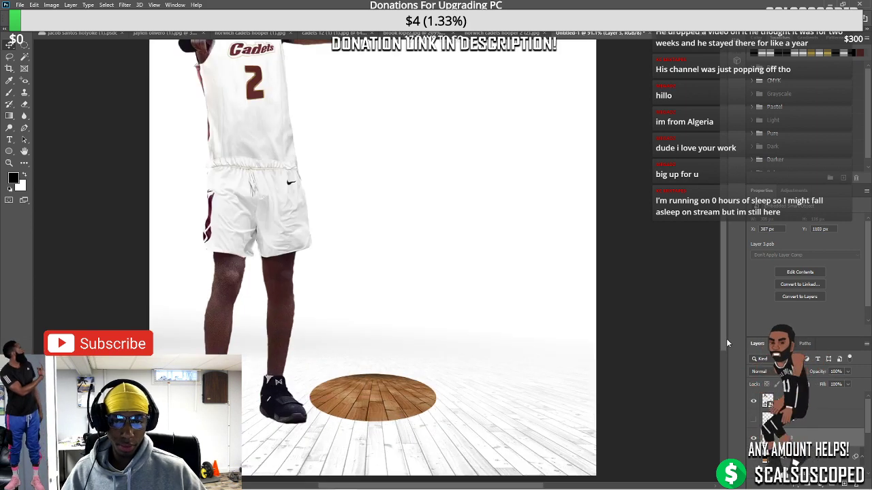
key("ctrl+j")
scroll(385, 340, "up", 2)
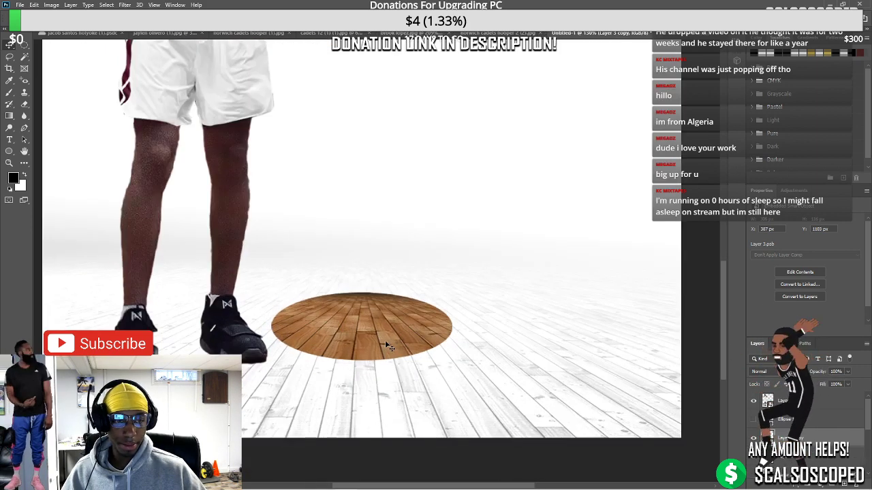
key("ctrl+t")
left_click_drag(426, 353, 393, 396)
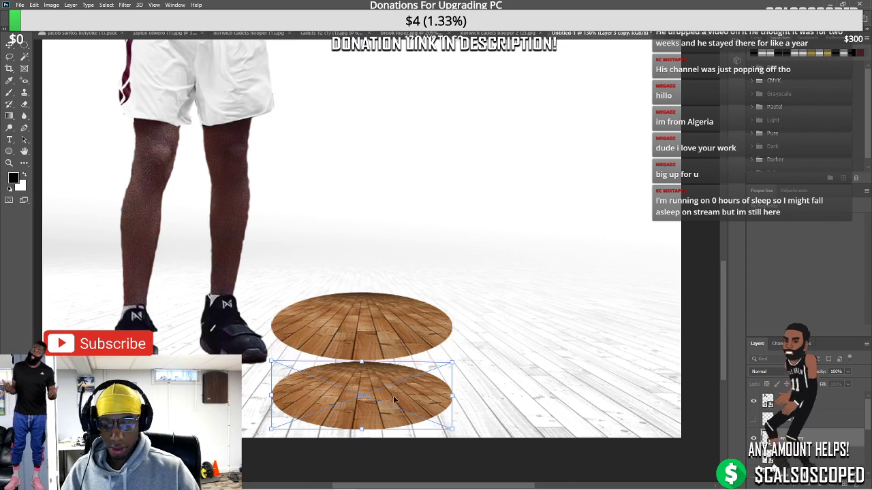
key("Return")
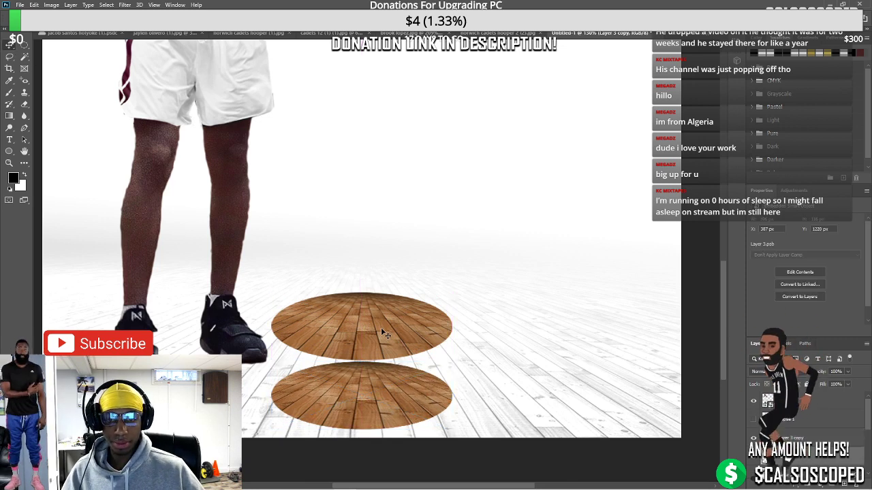
left_click_drag(384, 334, 384, 302)
left_click_drag(360, 388, 364, 375)
Darken the lower ellipse copy to solid black with Hue/Saturation Lightness -100
left_click(754, 401)
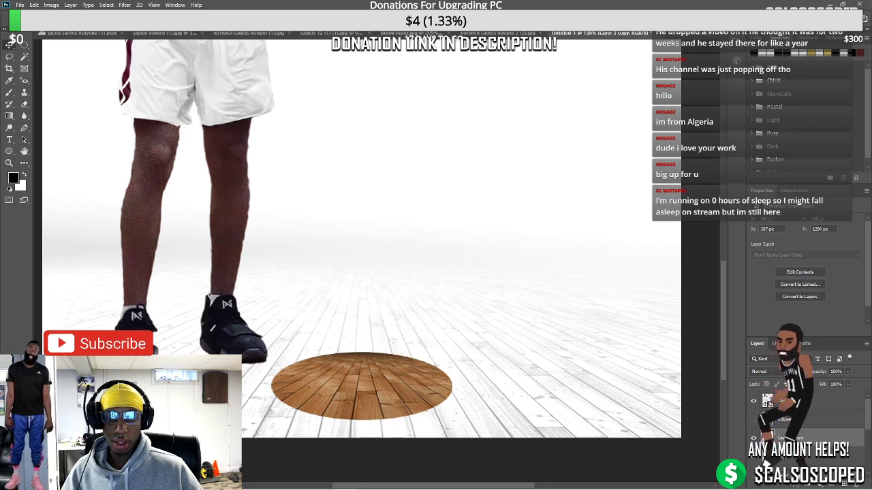
left_click(753, 401)
left_click(753, 420)
left_click(754, 420)
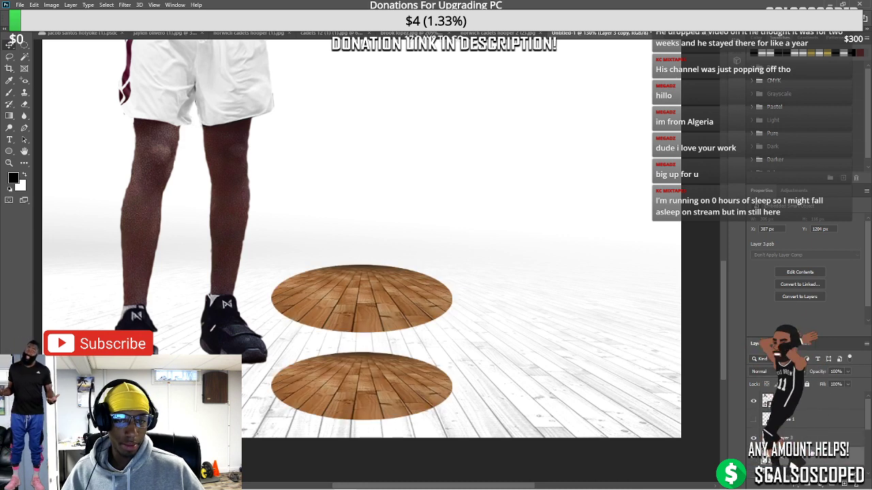
left_click(51, 4)
mouse_move(75, 25)
left_click(160, 82)
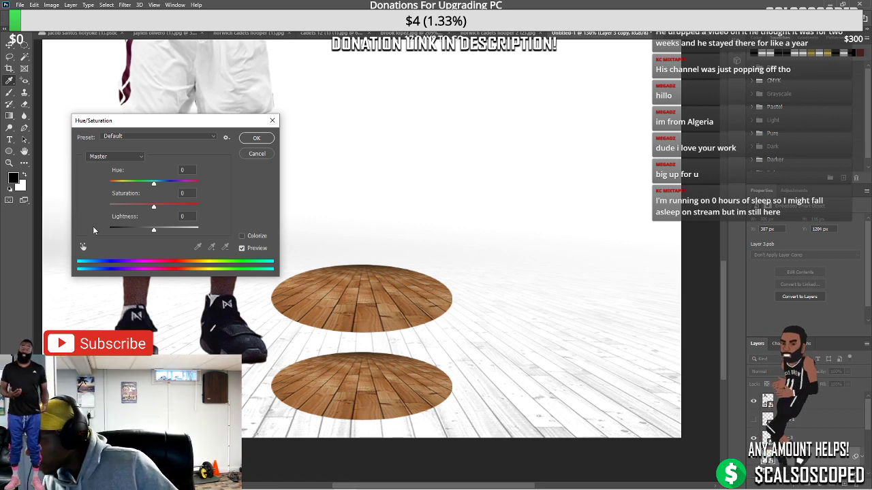
left_click_drag(154, 232, 76, 230)
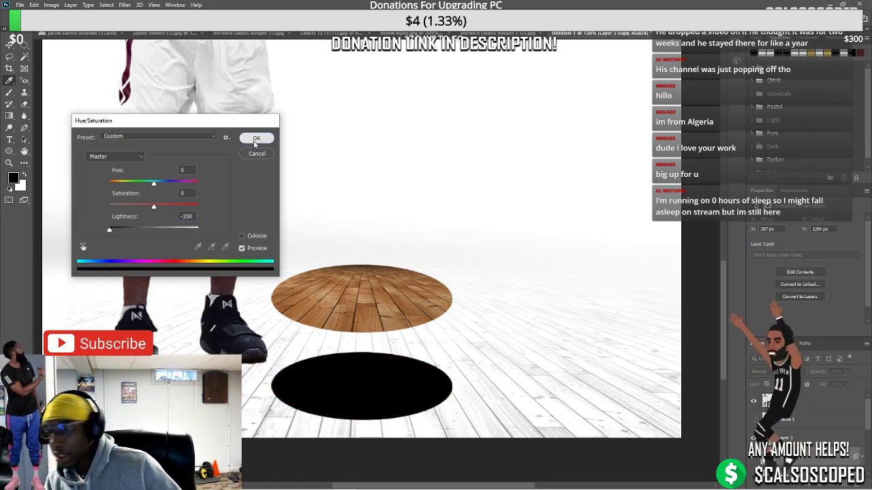
key("Return")
scroll(347, 356, "down", 3)
scroll(337, 365, "up", 5)
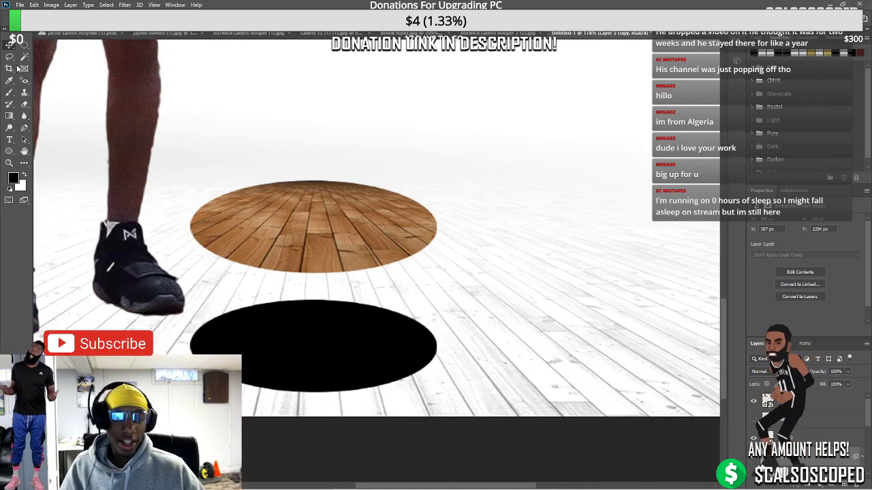
Draw a Polygonal Lasso rectangle spanning from the wooden disc's edges down to the black disc
right_click(8, 58)
left_click(53, 68)
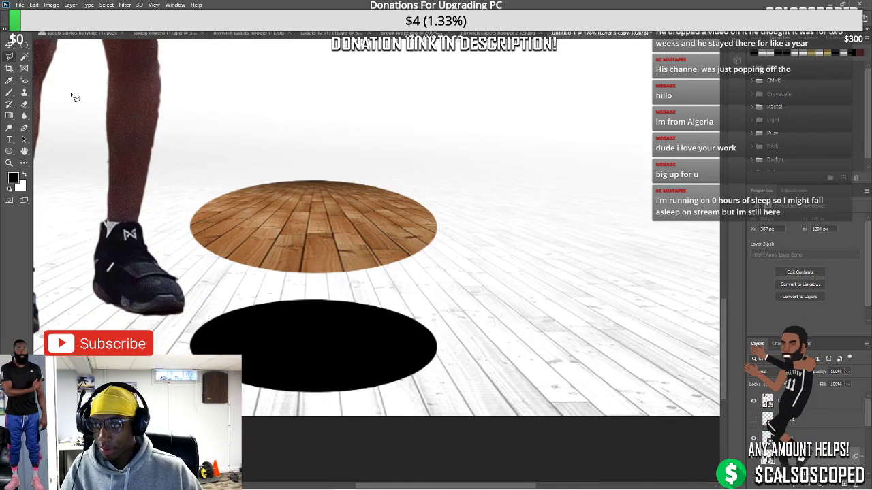
left_click(191, 353)
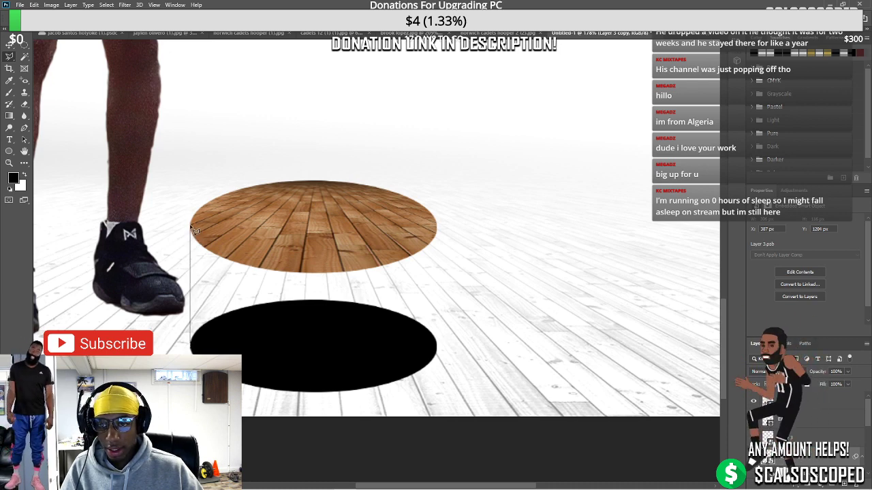
left_click(191, 224)
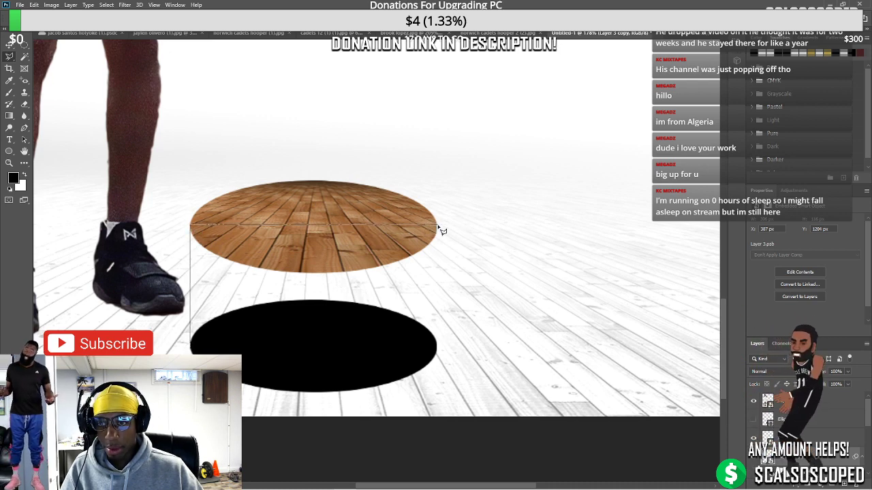
left_click(437, 226)
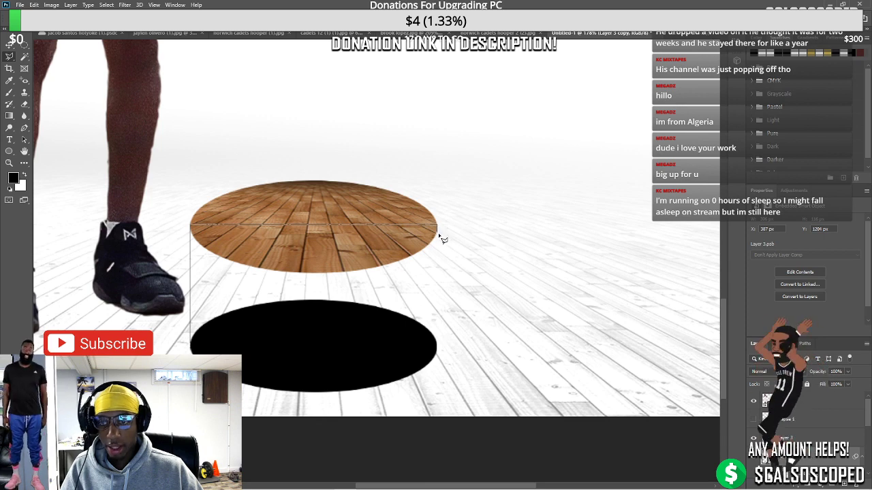
left_click(437, 351)
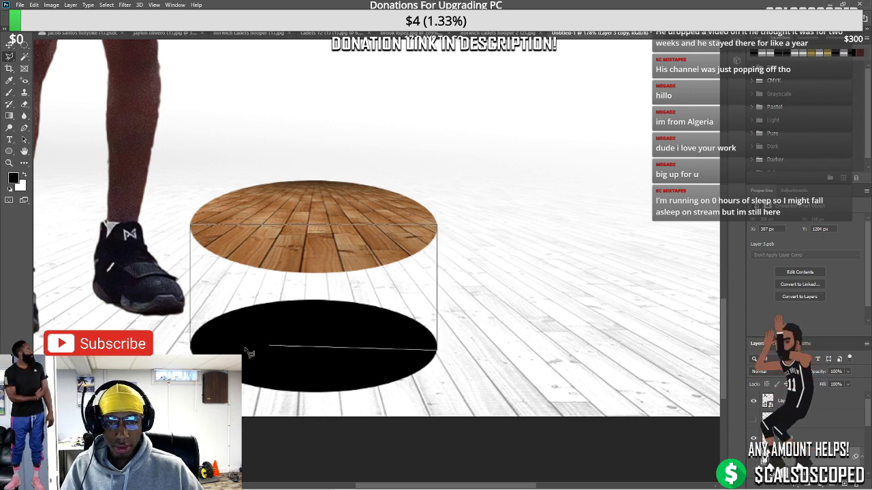
left_click(191, 350)
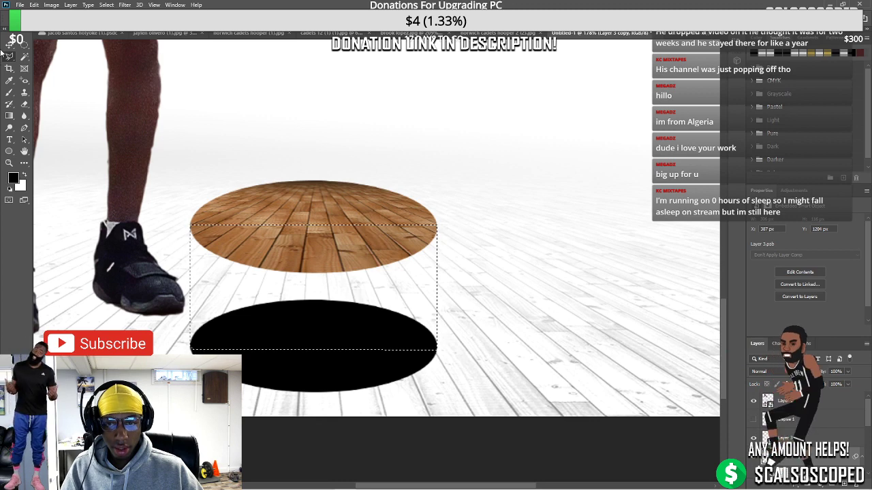
scroll(442, 231, "up", 4)
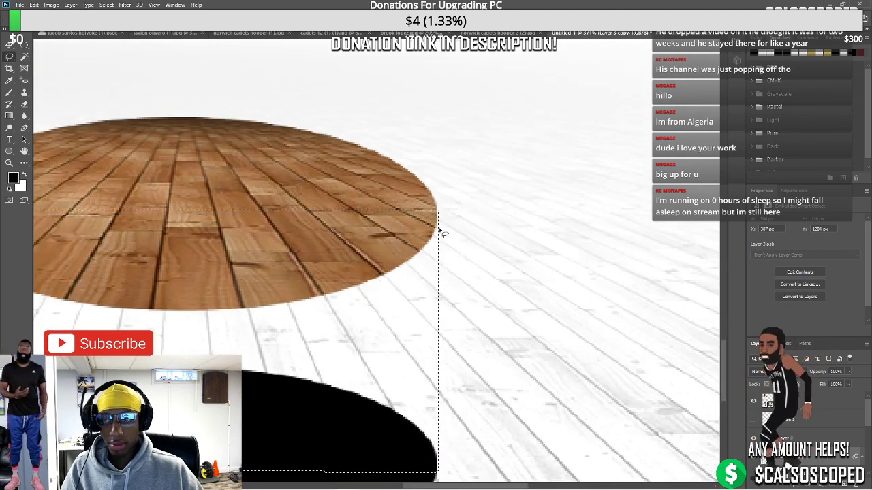
Bring up the Fill dialog for the rectangular selection
right_click(8, 58)
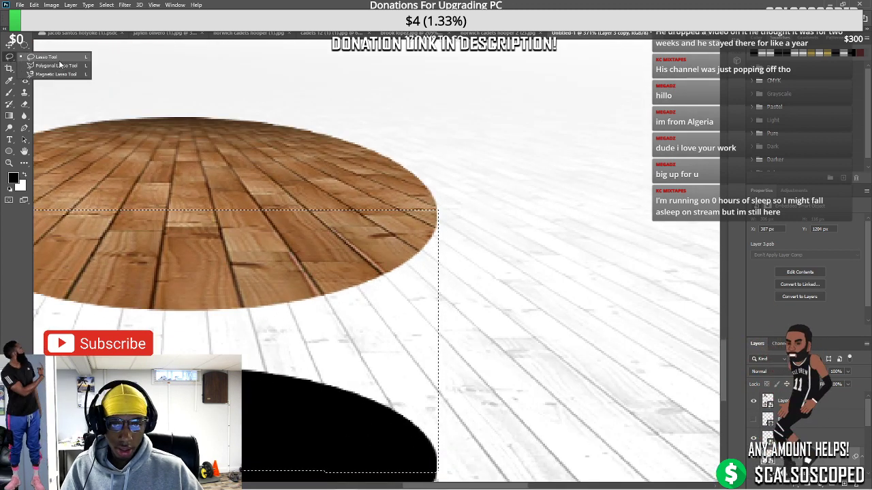
left_click(61, 70)
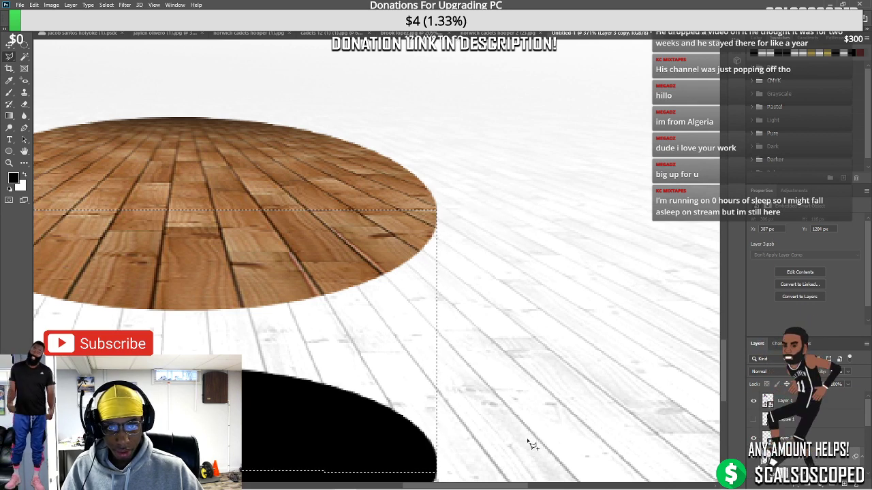
scroll(482, 400, "down", 6)
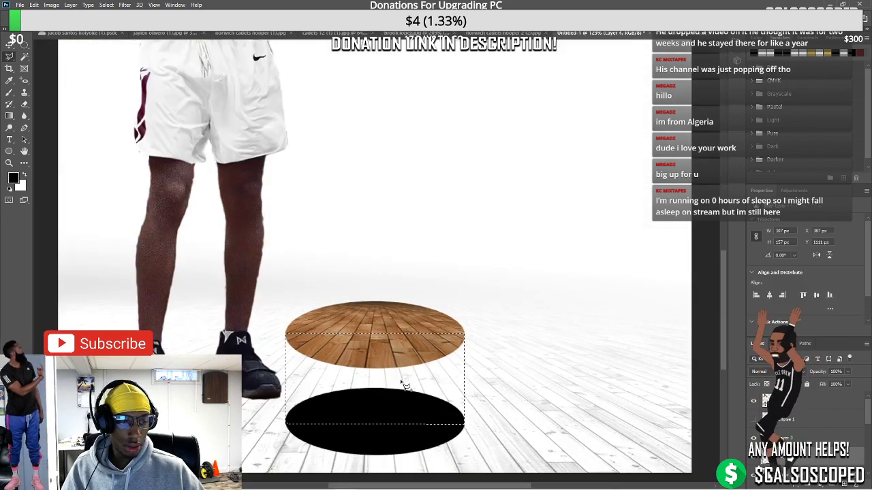
right_click(400, 217)
left_click(426, 307)
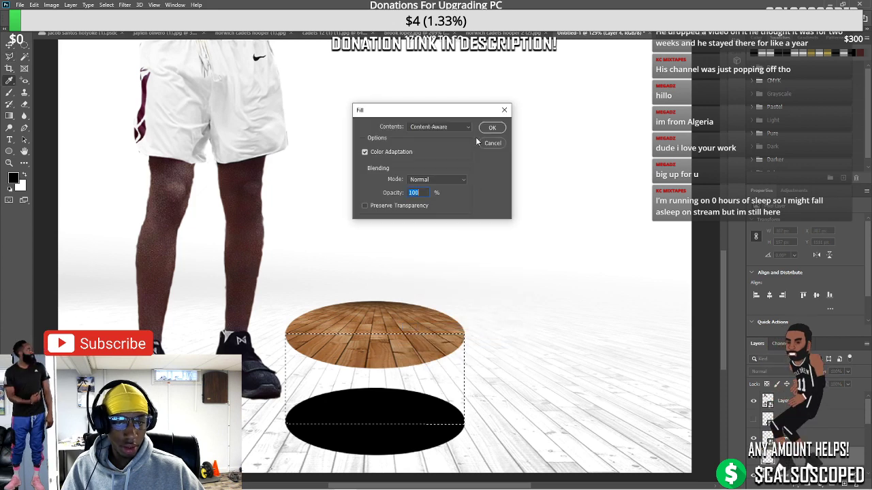
Fill the selection with black instead of Content-Aware
left_click(461, 130)
left_click(439, 201)
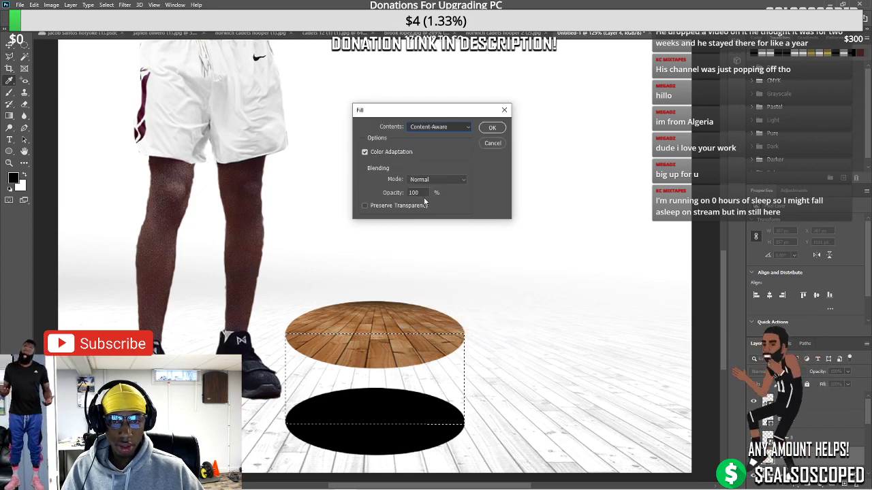
left_click(489, 130)
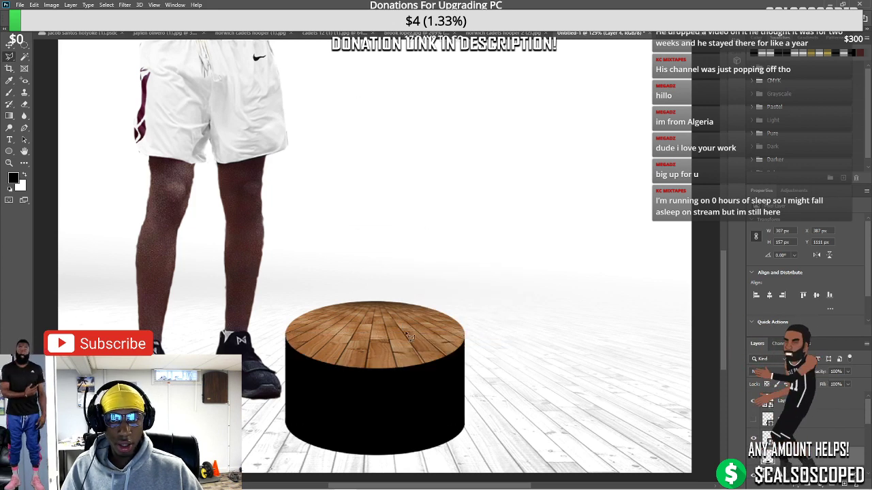
scroll(409, 335, "down", 6)
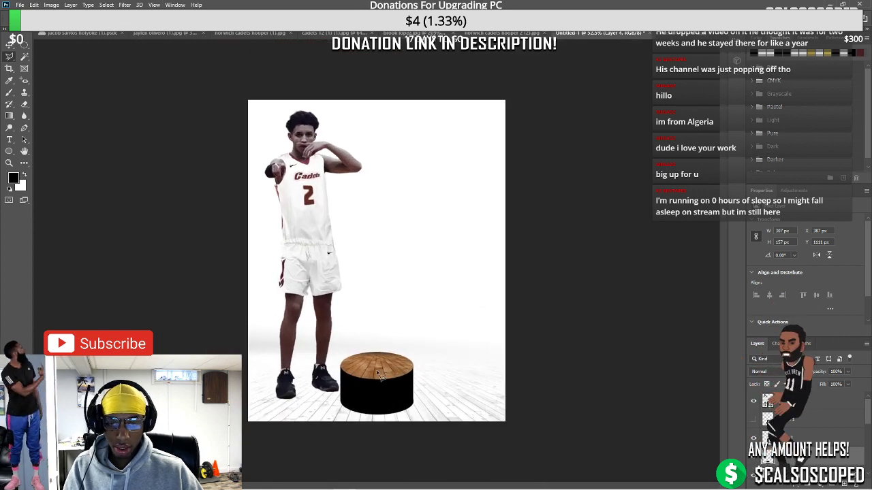
scroll(377, 375, "up", 4)
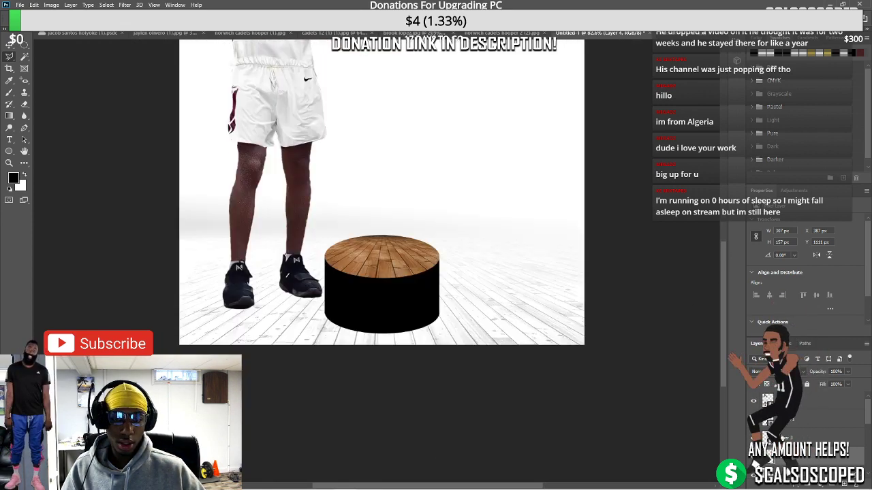
scroll(381, 196, "up", 1)
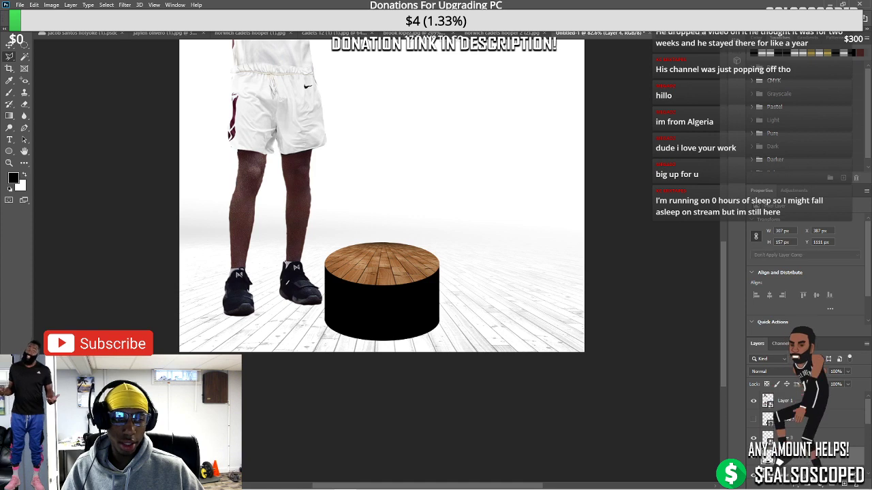
Convert the black cylinder layer to a smart object and squash it shorter
left_click(817, 456)
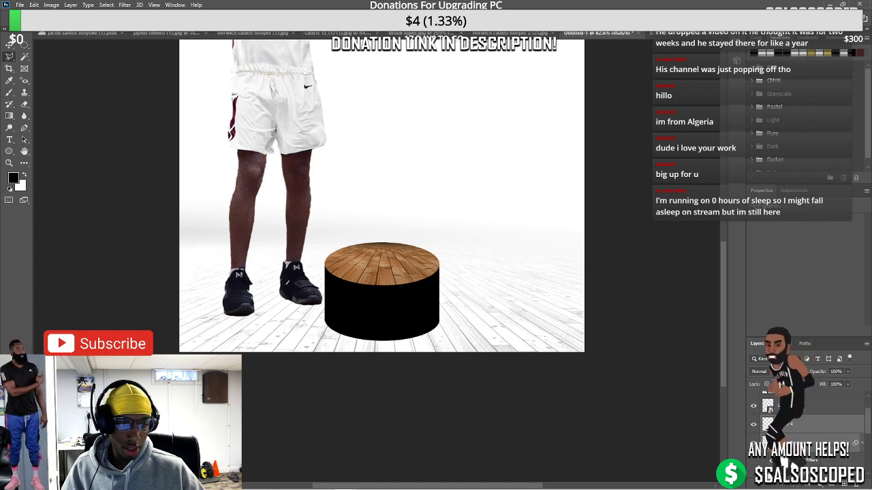
right_click(790, 424)
left_click(785, 167)
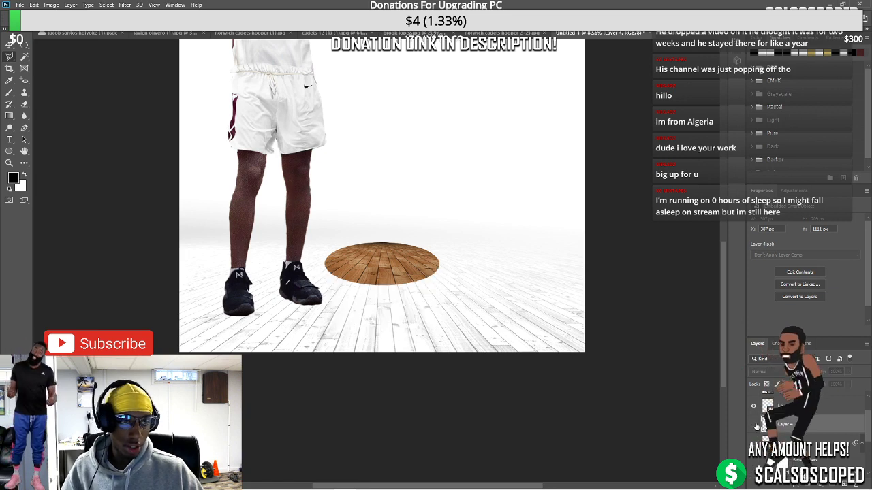
key("ctrl+t")
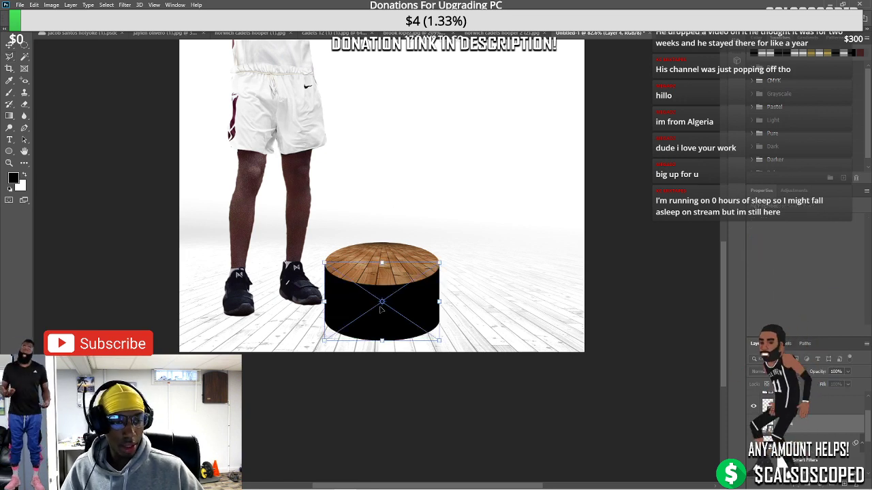
mouse_move(376, 258)
left_mouse_down()
mouse_move(378, 290)
mouse_move(452, 275)
left_mouse_up()
key("Return")
Move the wooden ellipse down onto the cylinder as its lid
key("l")
left_click(418, 184)
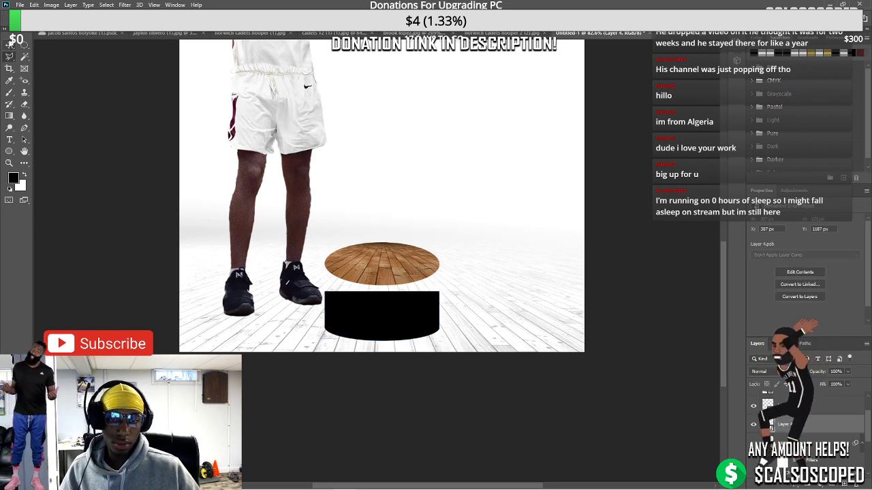
left_click_drag(388, 282, 411, 299)
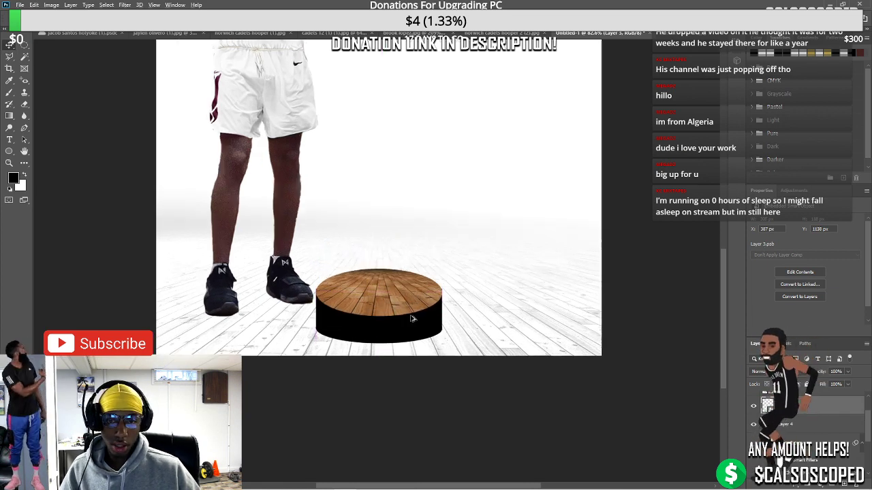
scroll(411, 303, "up", 3)
Flatten the wooden ellipse by distorting its top edge downward
key("ctrl+t")
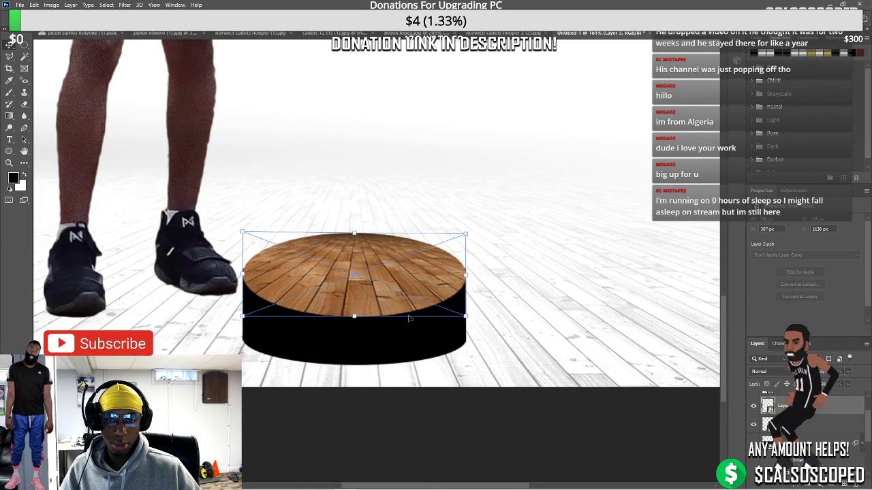
right_click(379, 279)
left_click(401, 335)
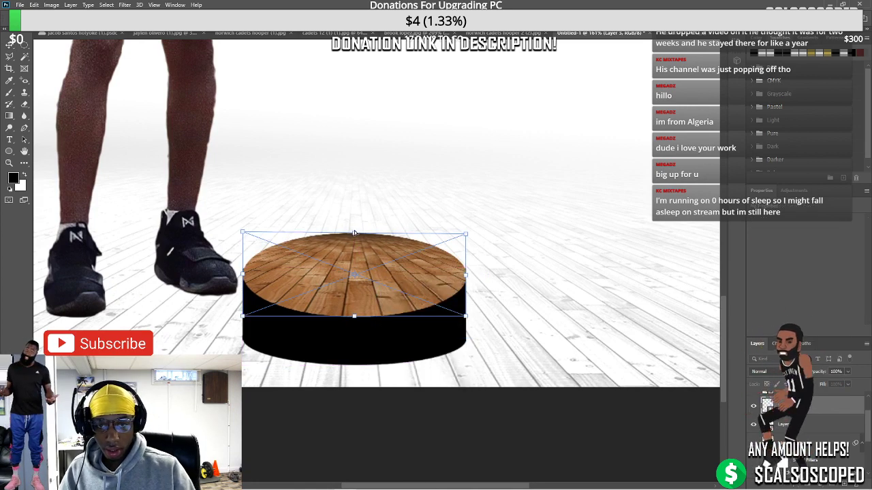
left_click_drag(354, 233, 353, 244)
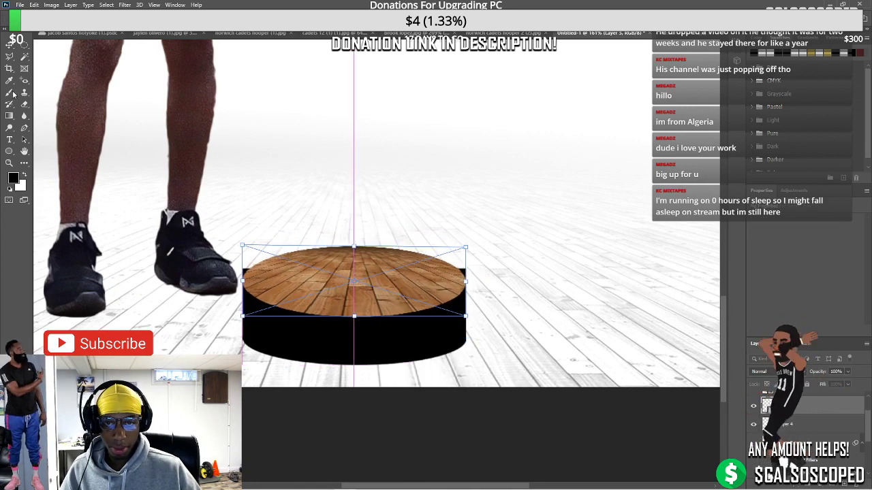
key("Return")
scroll(288, 334, "up", 2)
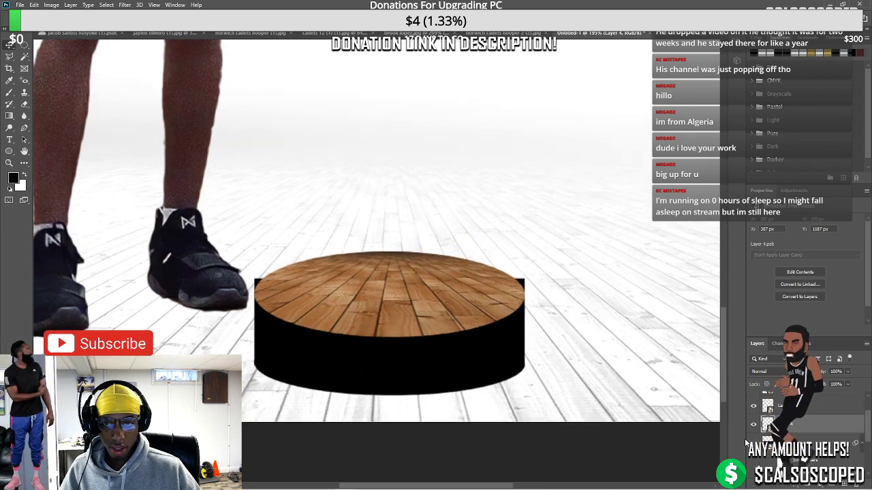
Add a layer mask to the cylinder layer and move the player right onto the podium
left_click(812, 482)
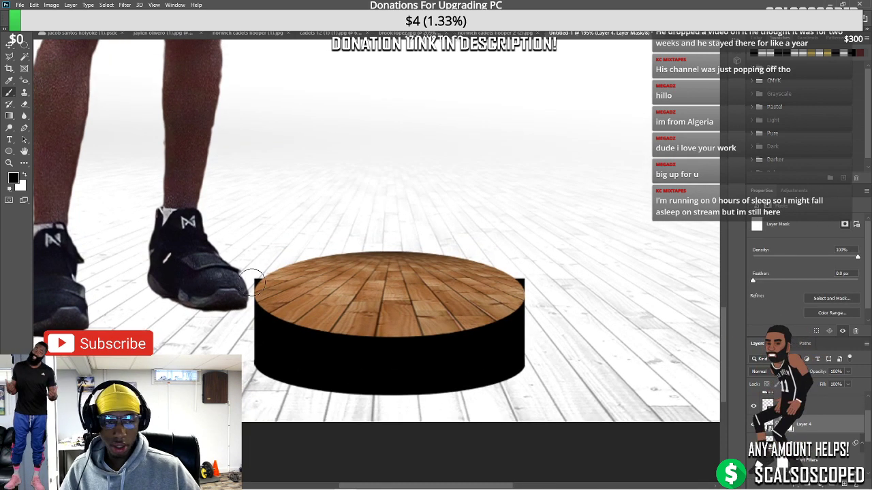
key("F5")
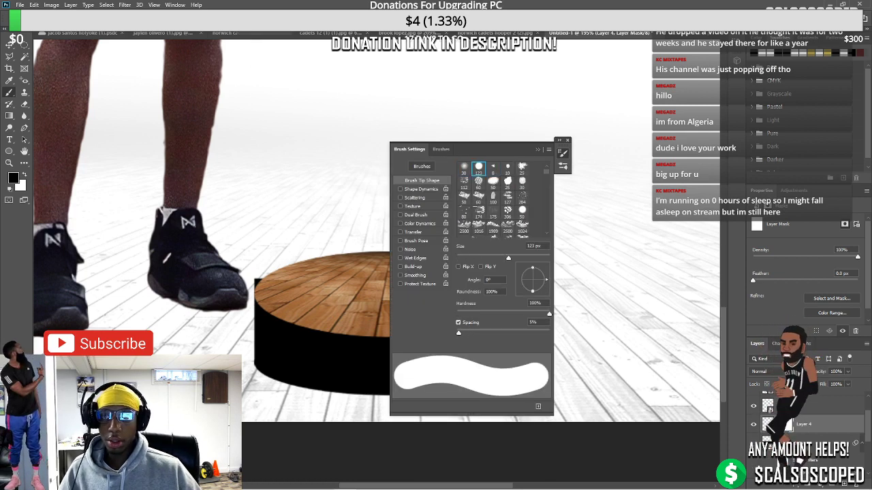
left_click(538, 151)
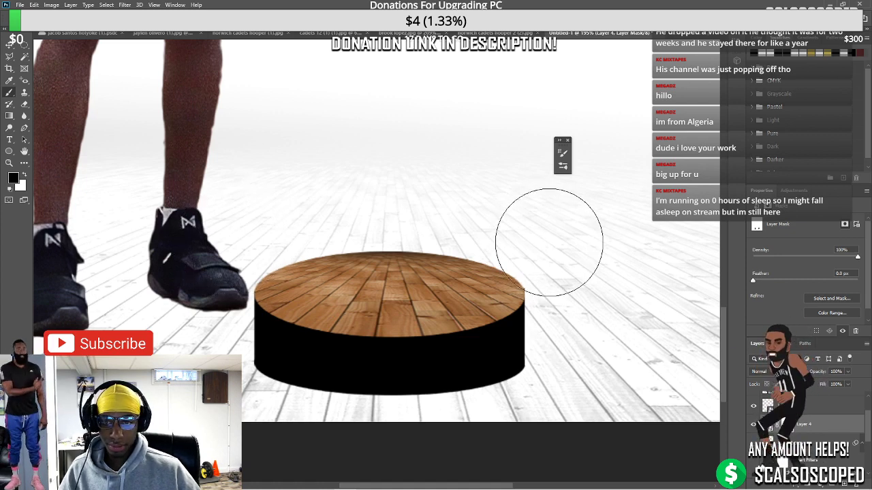
scroll(521, 209, "down", 5)
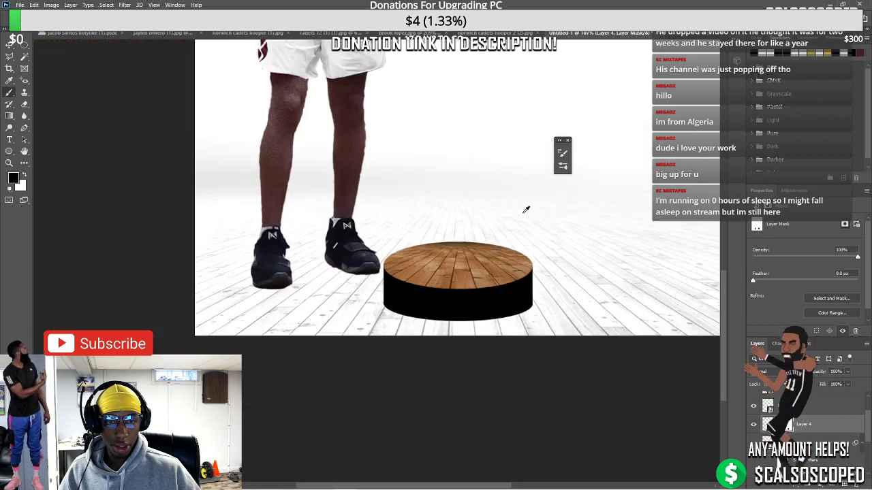
left_click(9, 44)
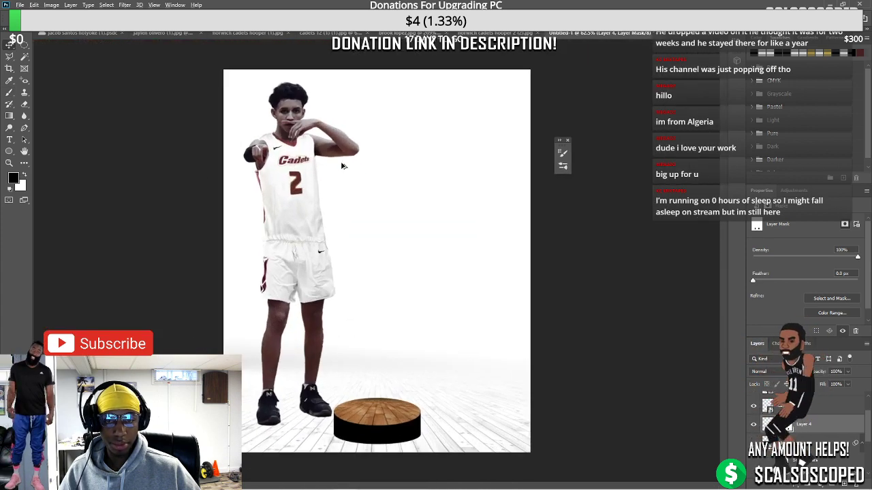
left_click_drag(284, 172, 368, 168)
Widen the podium by dragging its transform corners and shift it slightly right
scroll(415, 303, "up", 3)
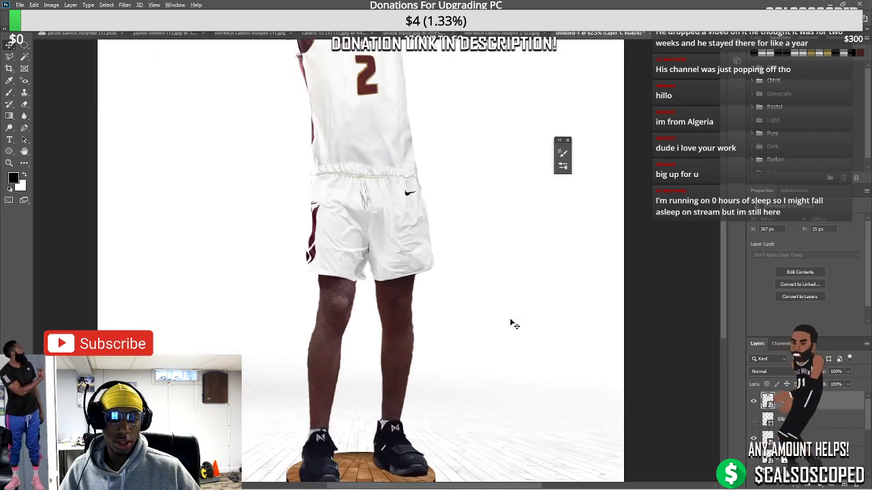
scroll(510, 325, "down", 4)
scroll(380, 350, "down", 2)
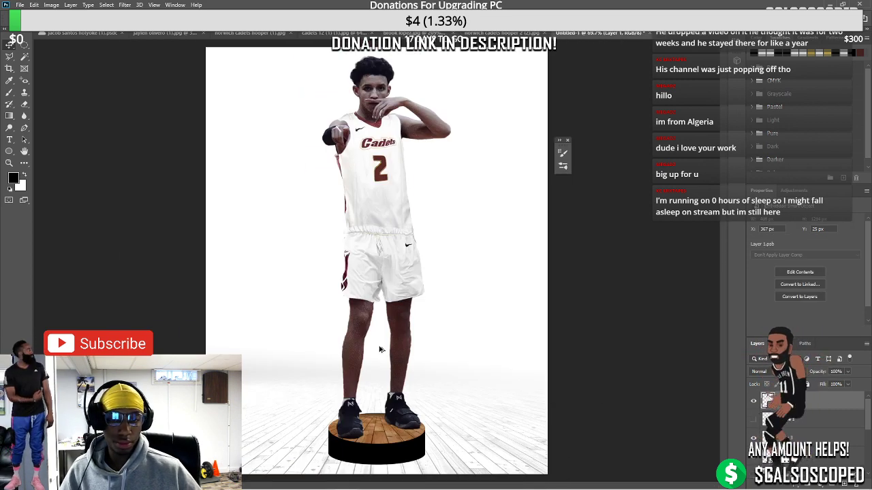
left_click(817, 436)
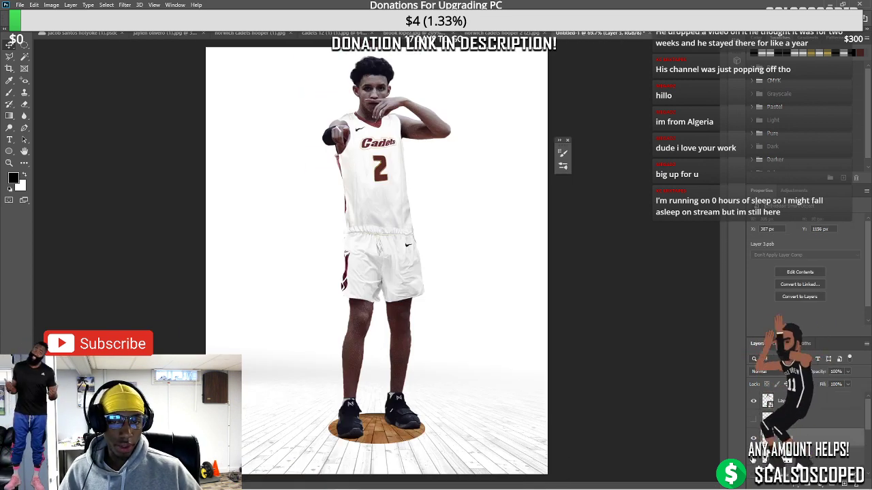
left_click(828, 463)
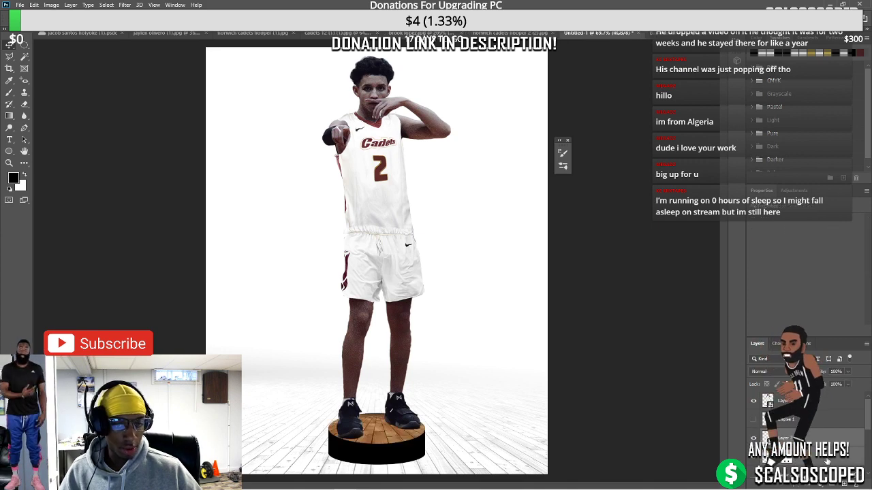
left_click(375, 438)
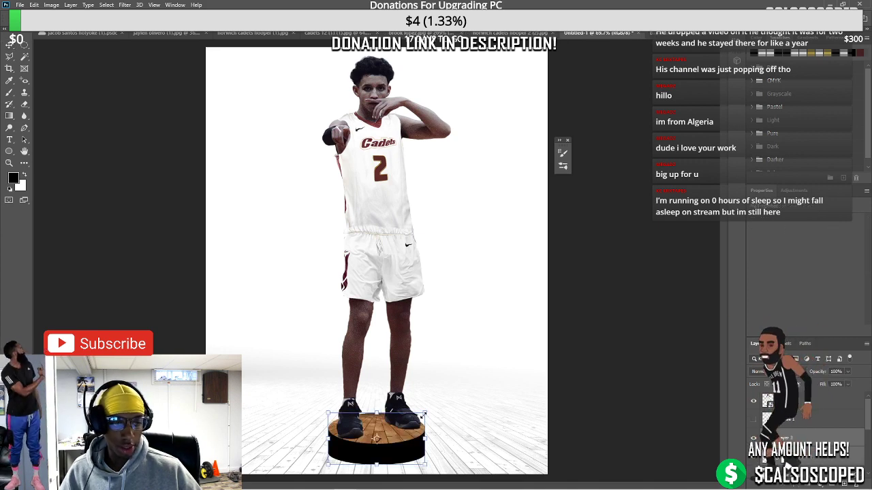
left_click_drag(426, 413, 376, 406)
left_click_drag(320, 406, 312, 403)
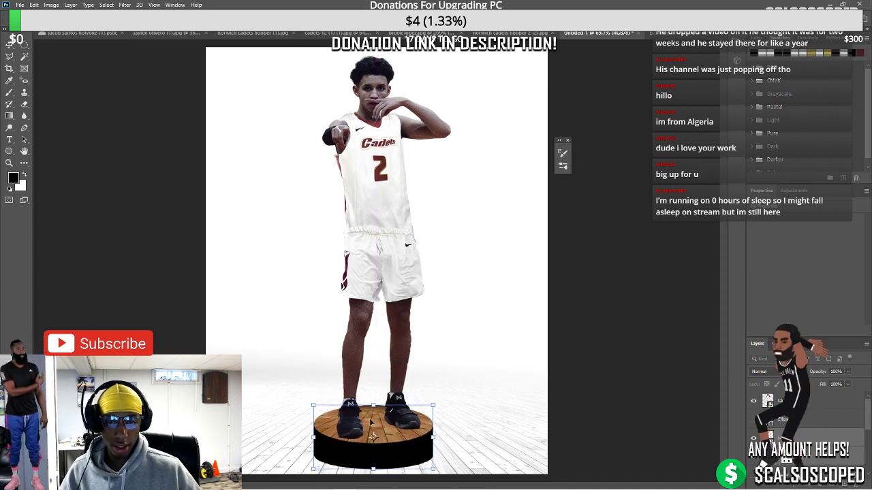
left_click_drag(364, 421, 401, 412)
key("Return")
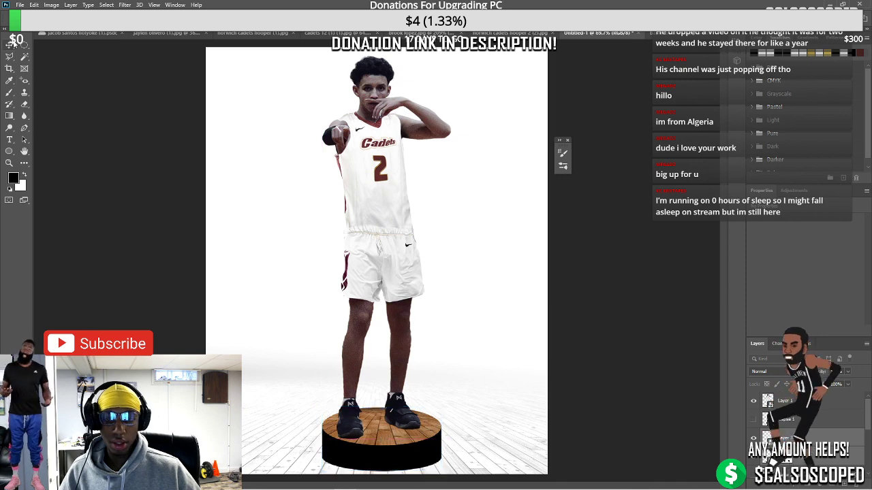
Scale the player down slightly and nudge him right to centre him on the podium
left_click(388, 174)
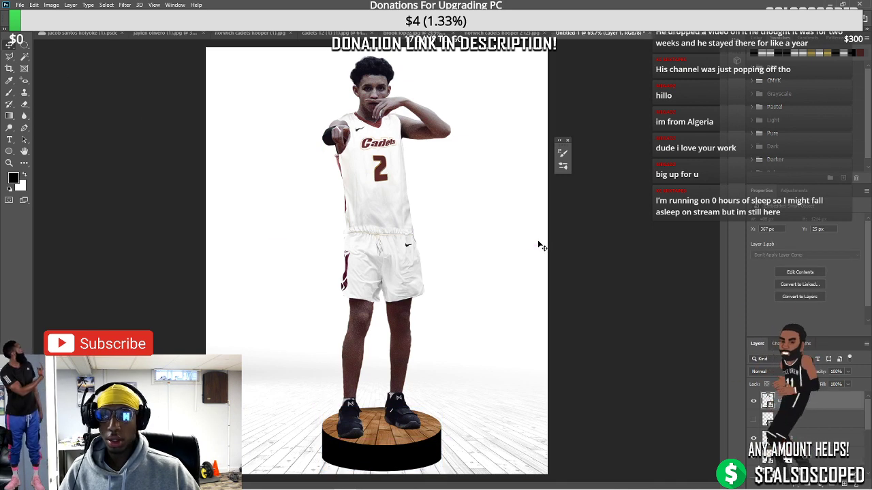
key("ctrl+t")
left_click_drag(450, 56, 436, 98)
left_click_drag(410, 178, 400, 179)
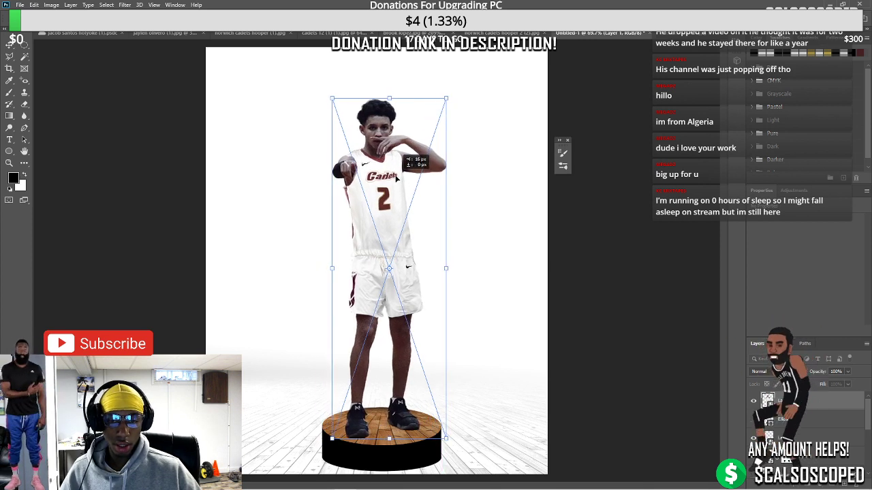
key("Return")
scroll(317, 253, "down", 4)
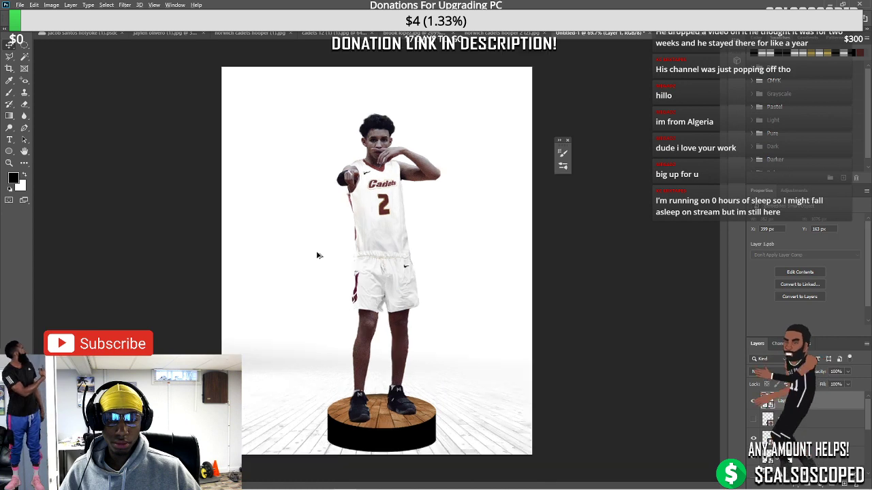
scroll(346, 267, "up", 3)
scroll(387, 308, "up", 3)
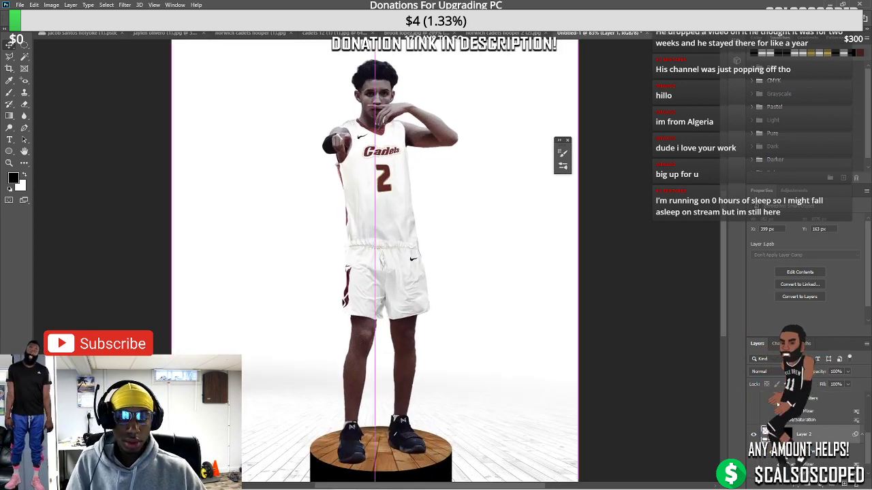
Add a mask to the wooden floor layer and set up the Brush tool
left_click(826, 398)
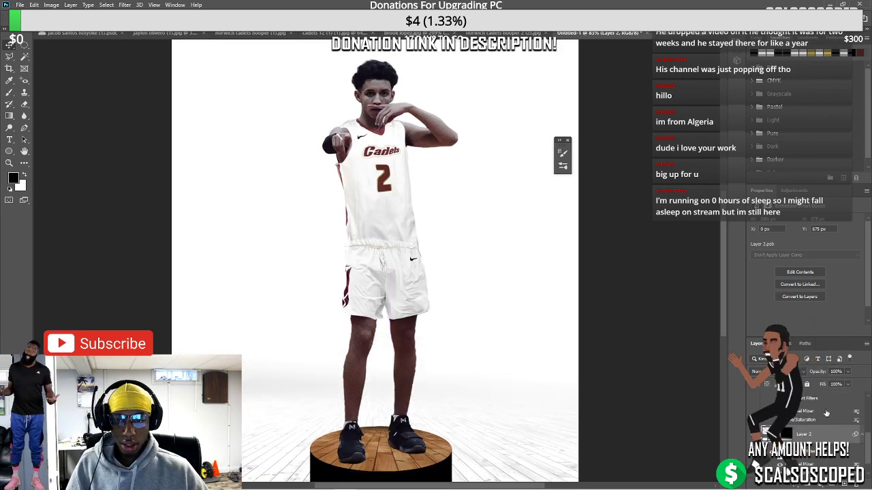
left_click(804, 480)
key("b")
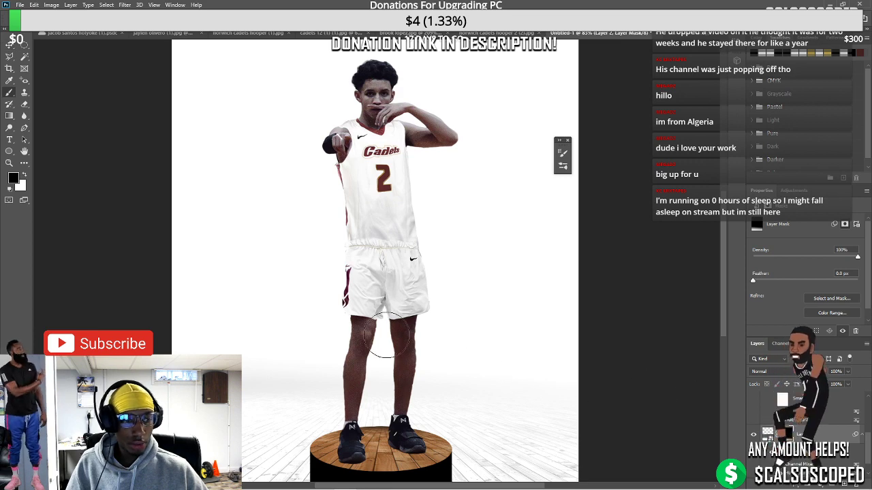
key("bracketright")
key("bracketright")
key("bracketright")
key("bracketleft")
key("bracketleft")
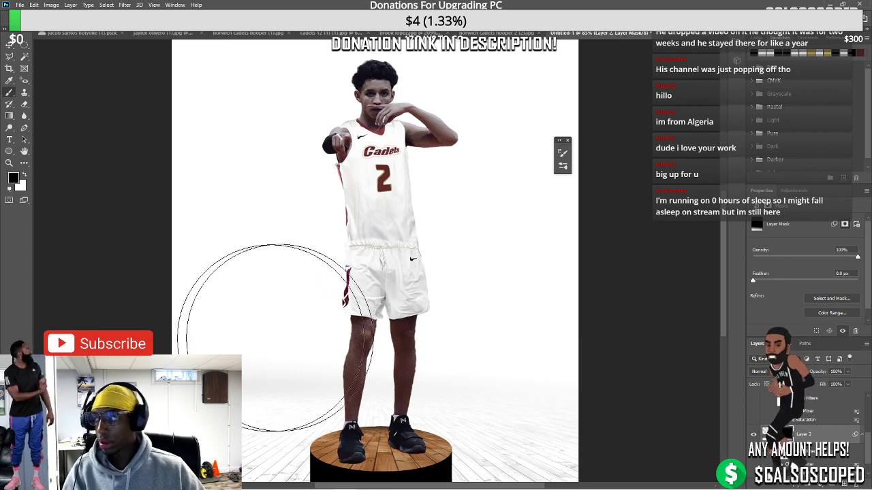
key("ctrl+2")
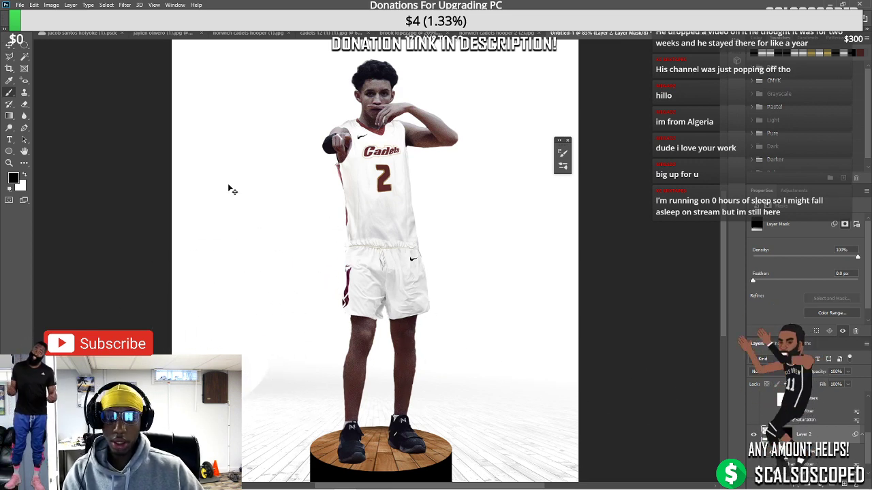
right_click(390, 271)
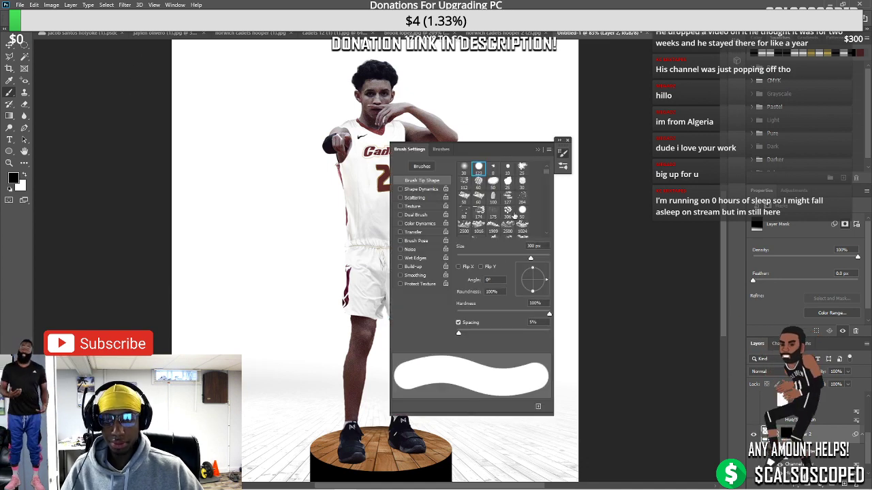
key("Escape")
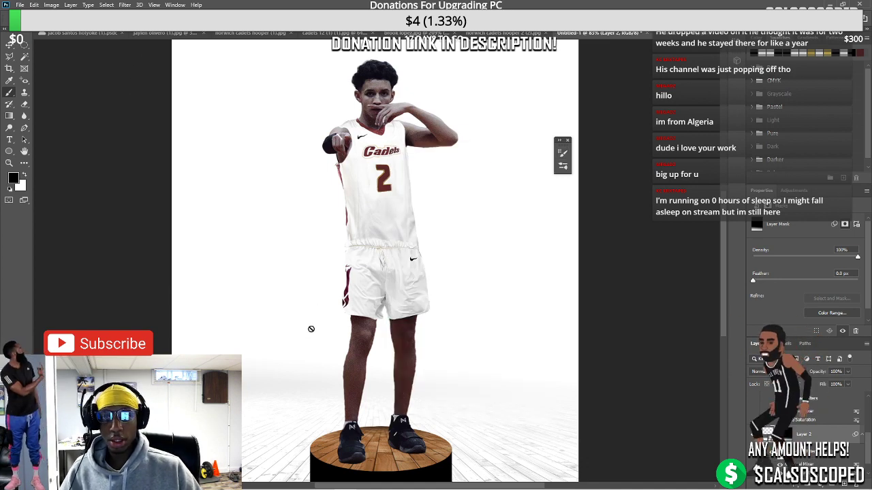
key("ctrl+backslash")
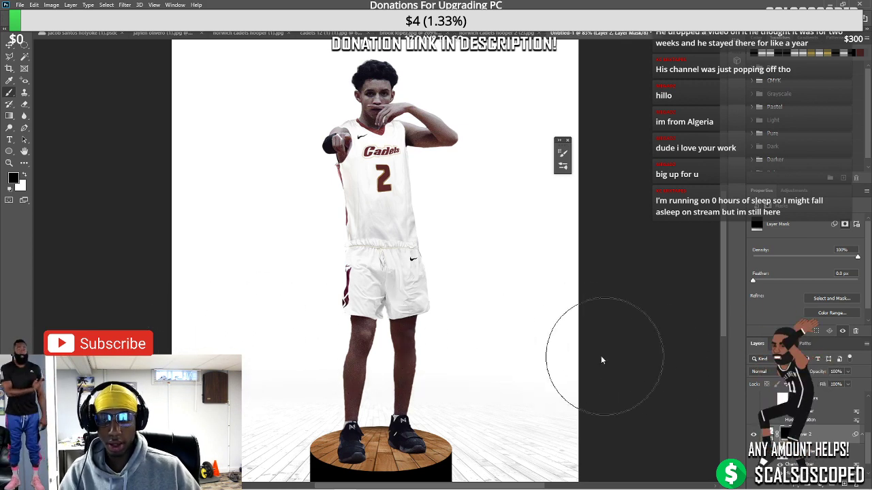
key("ctrl+minus")
key("ctrl+minus")
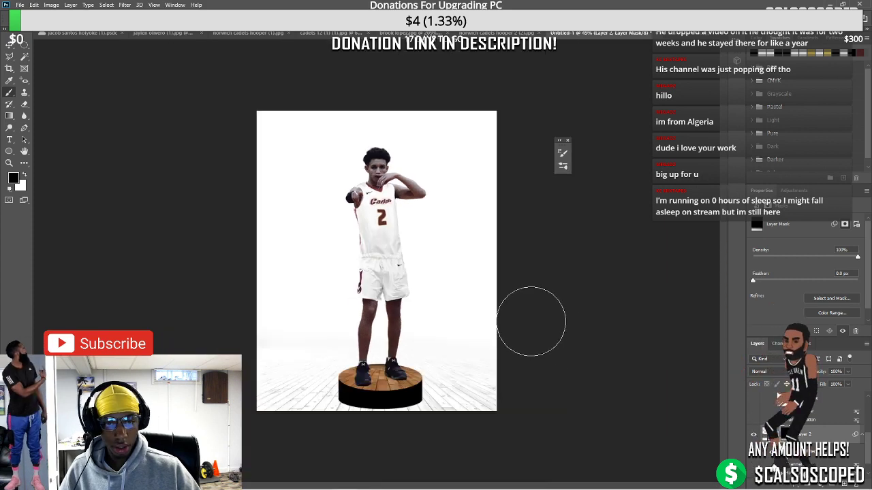
scroll(388, 412, "up", 5)
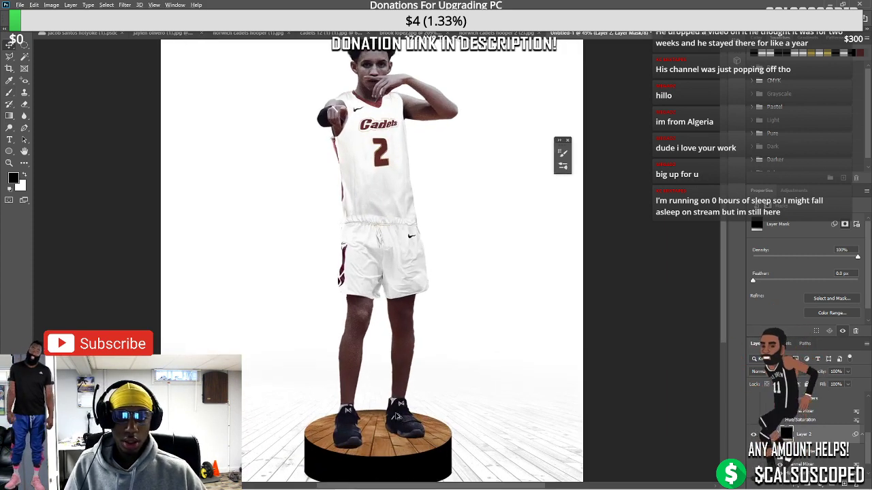
scroll(388, 419, "down", 8)
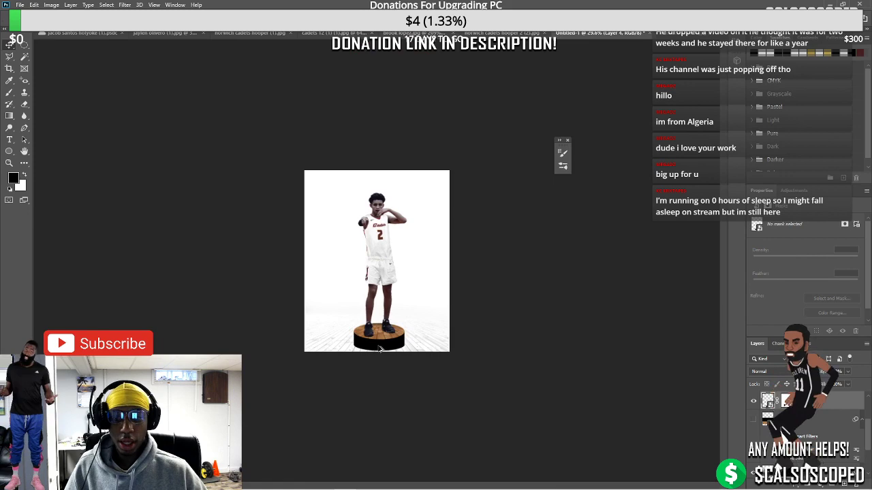
Target Layer 1's mask with a soft round brush of about 28-30 px
left_click(400, 339)
scroll(363, 296, "up", 3)
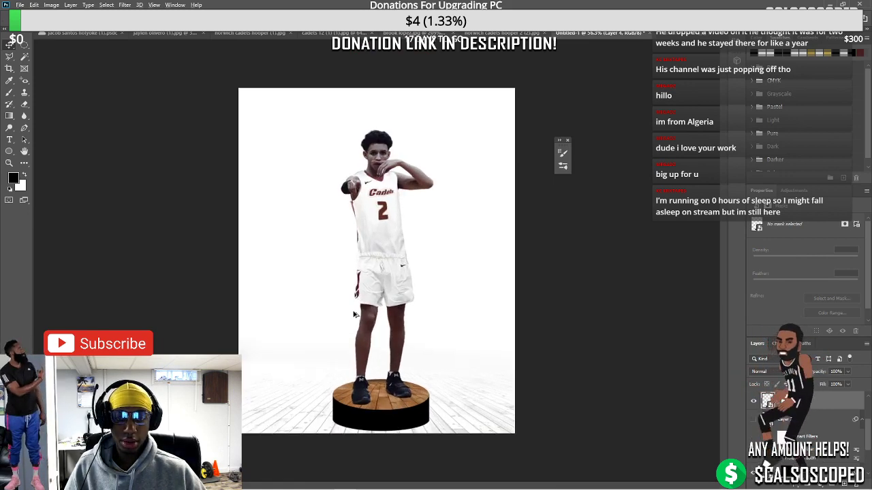
scroll(353, 314, "up", 3)
scroll(459, 249, "down", 2)
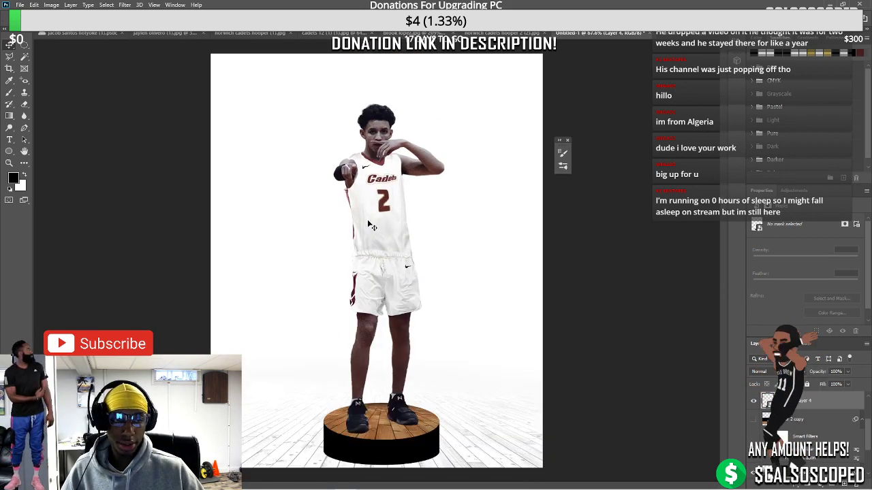
scroll(425, 350, "up", 3)
left_click(615, 383)
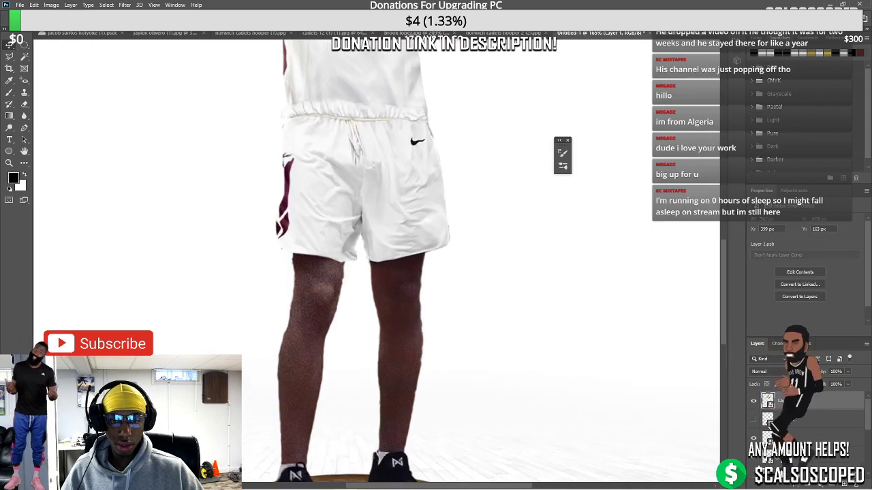
left_click(783, 401)
scroll(381, 368, "up", 2)
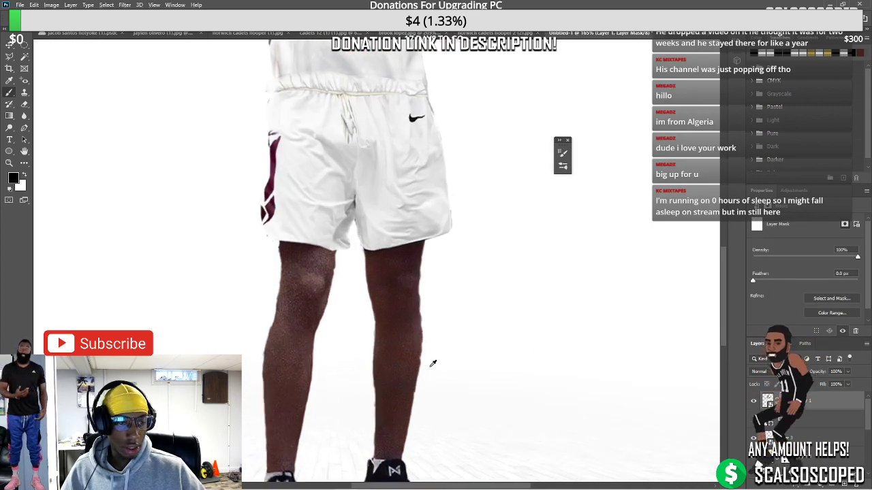
left_click(563, 152)
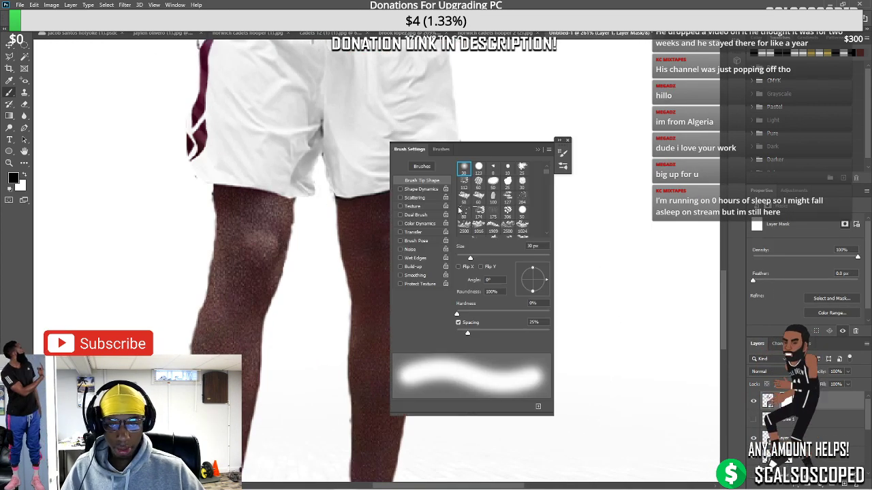
left_click(471, 169)
left_click(562, 152)
key("bracketleft")
key("bracketleft")
key("bracketleft")
key("bracketleft")
key("bracketleft")
key("bracketleft")
key("bracketleft")
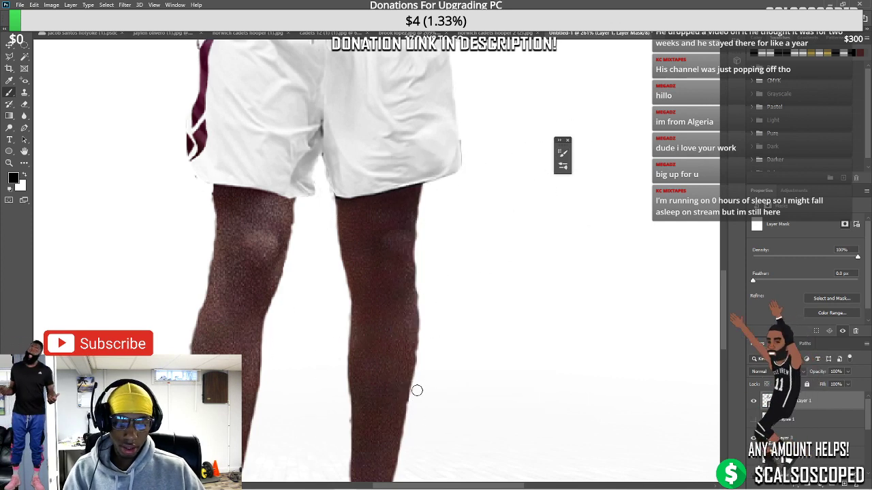
Paint along both calf edges on the mask to smooth the rough cutout outline
left_click_drag(423, 354, 419, 285)
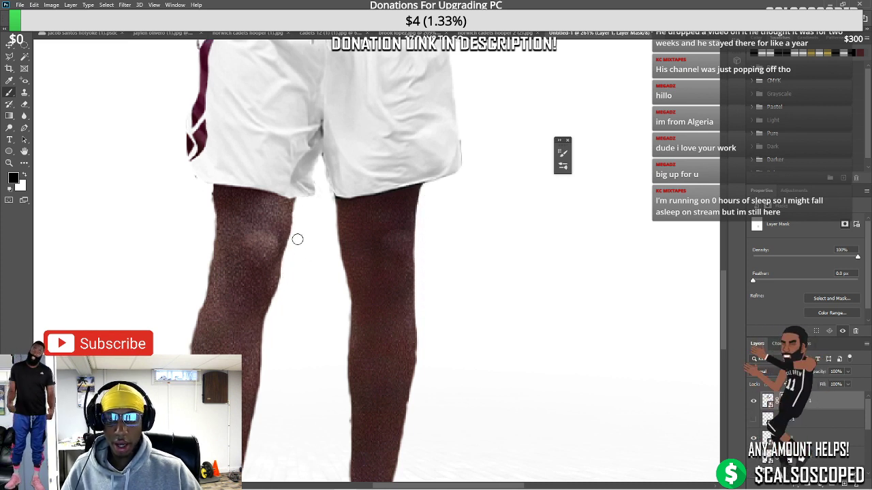
left_click_drag(297, 239, 323, 193)
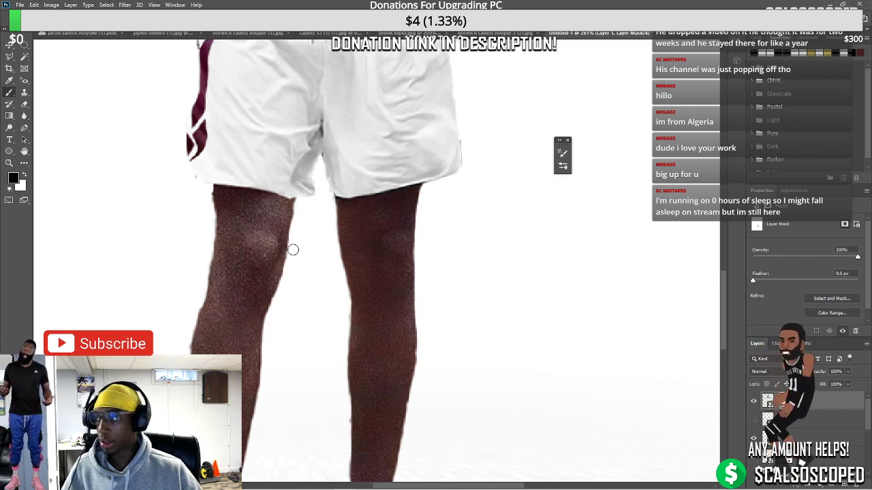
scroll(277, 336, "down", 2)
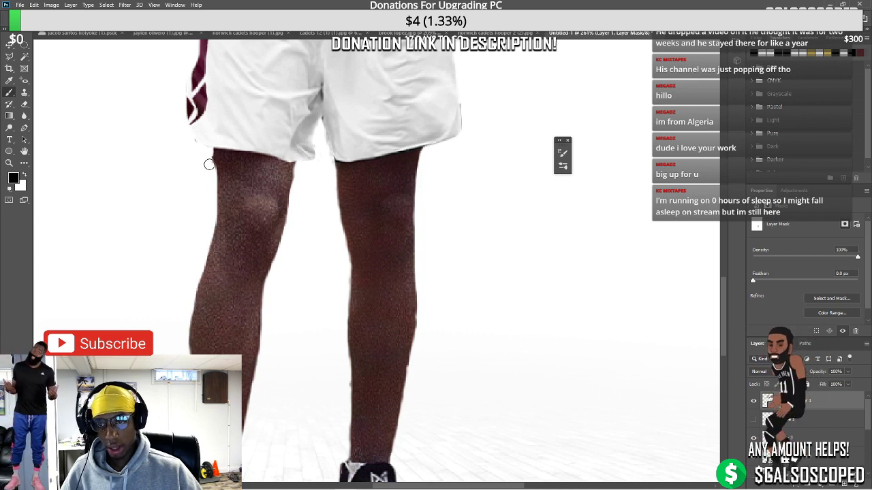
scroll(223, 336, "down", 5)
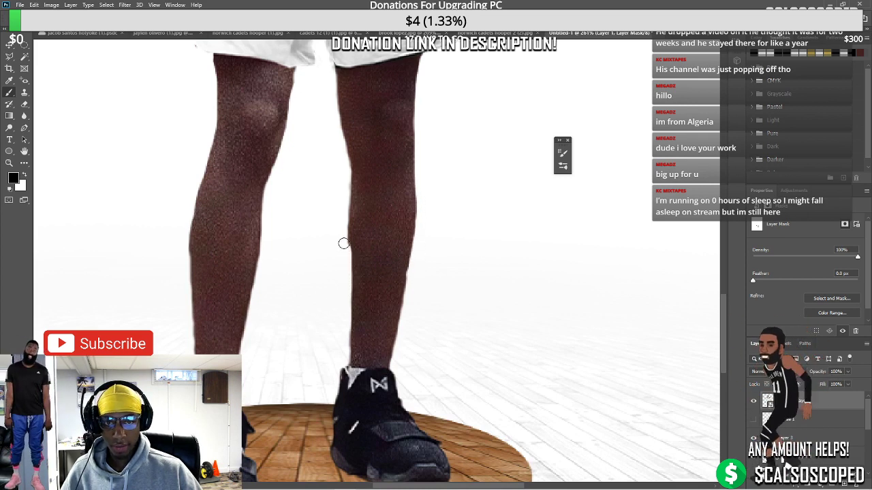
key("ctrl+z")
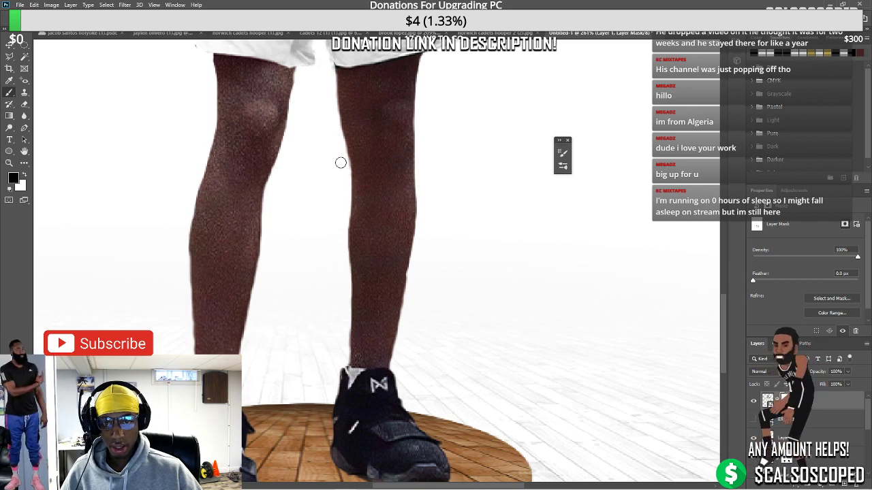
key("ctrl+0")
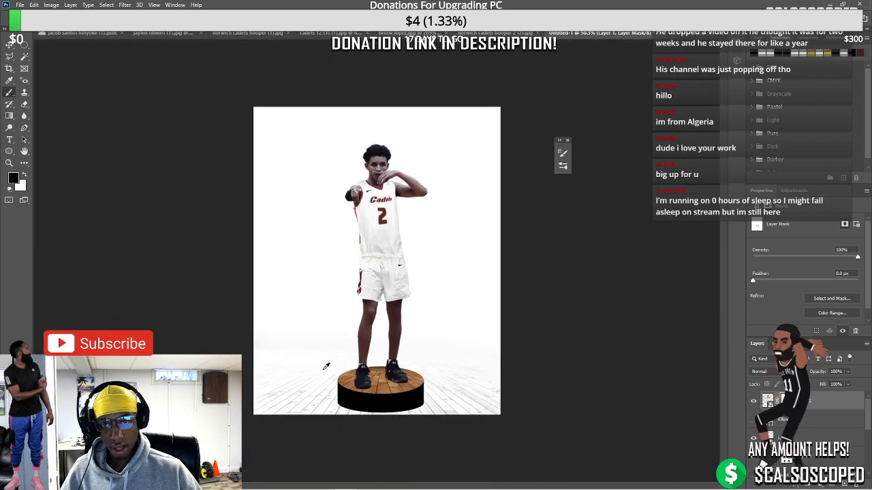
scroll(408, 269, "up", 5)
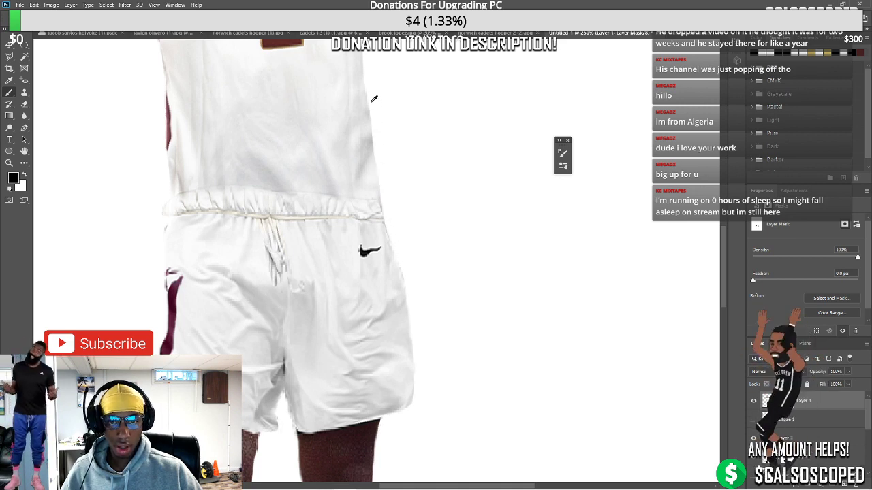
scroll(333, 216, "down", 5)
scroll(396, 200, "up", 5)
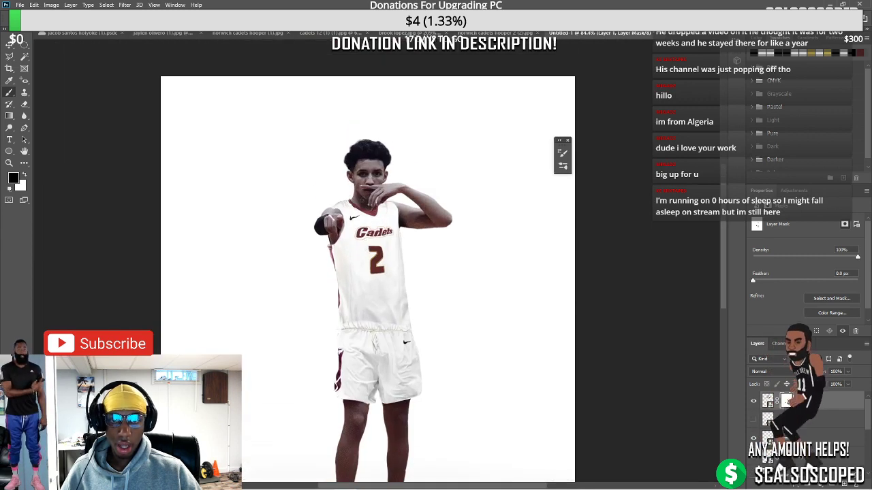
scroll(350, 238, "up", 3)
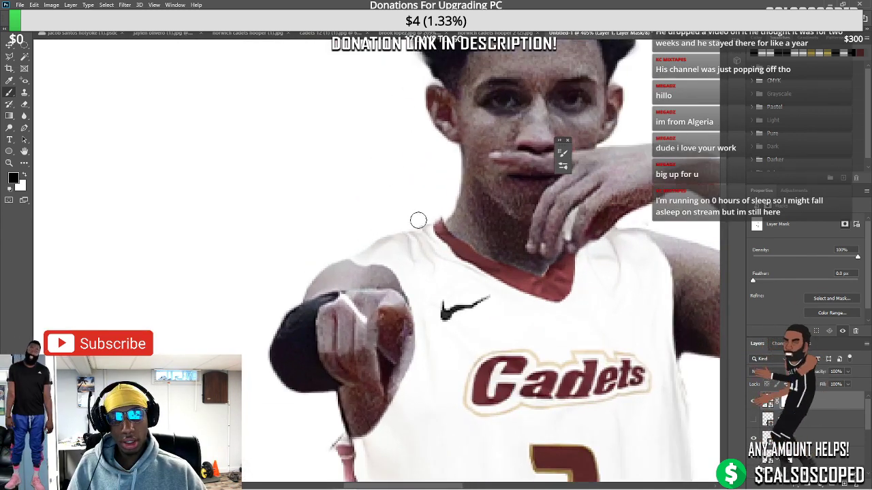
scroll(563, 290, "down", 10)
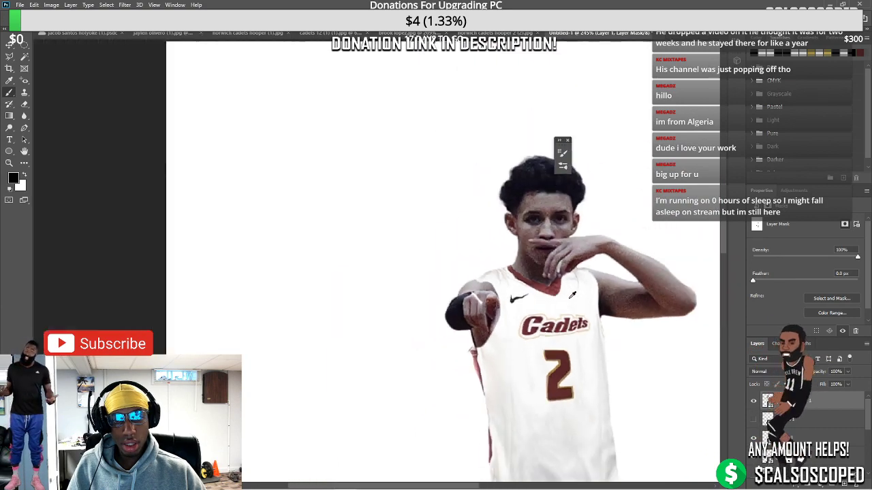
scroll(364, 325, "up", 3)
scroll(364, 325, "up", 4)
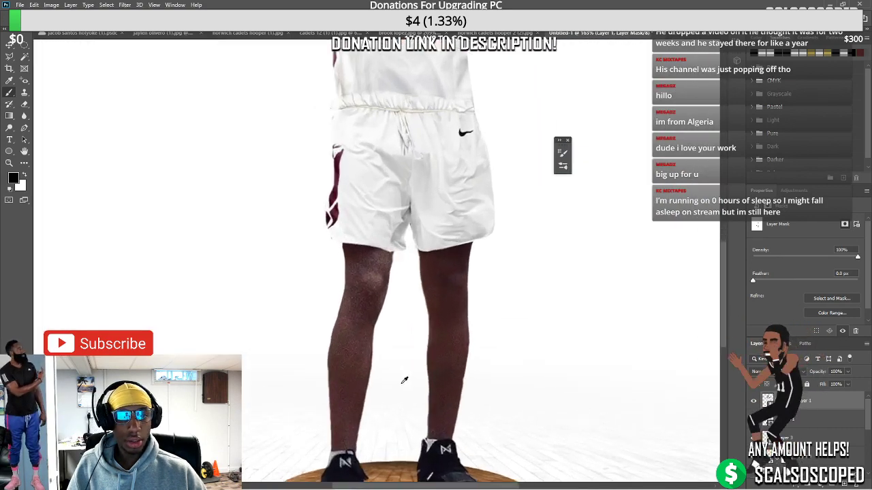
scroll(301, 178, "up", 2)
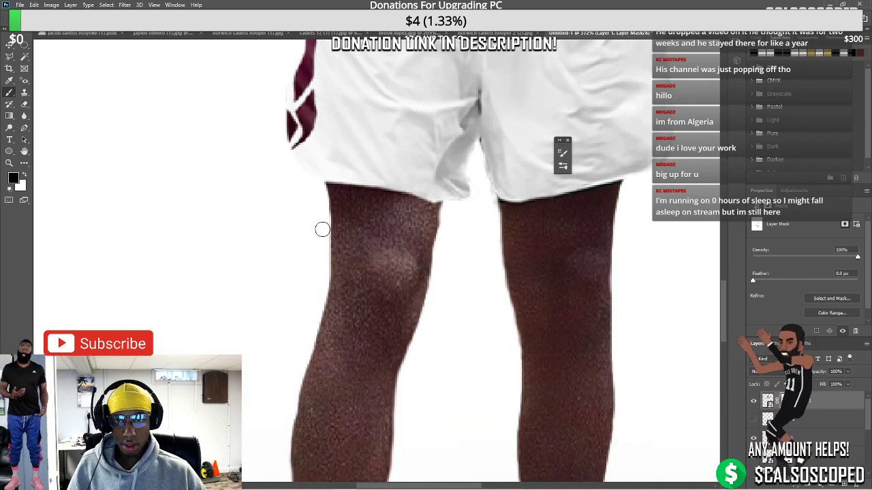
left_click_drag(322, 229, 317, 292)
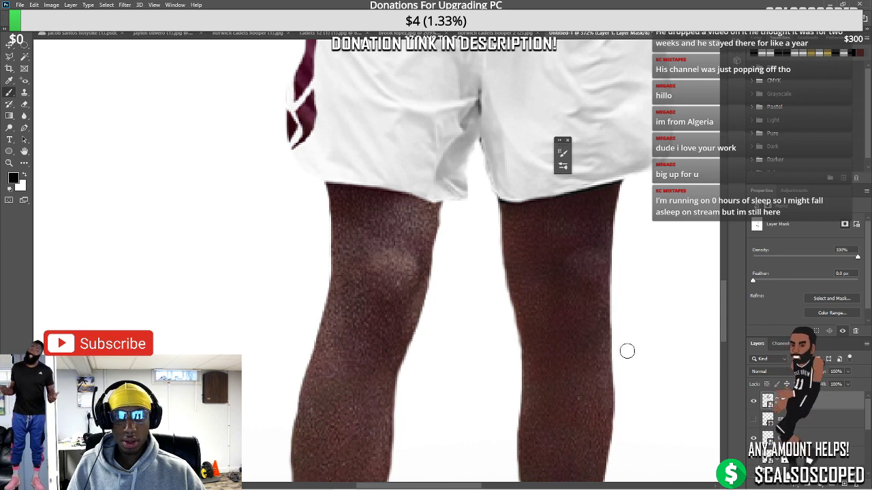
scroll(627, 350, "down", 10)
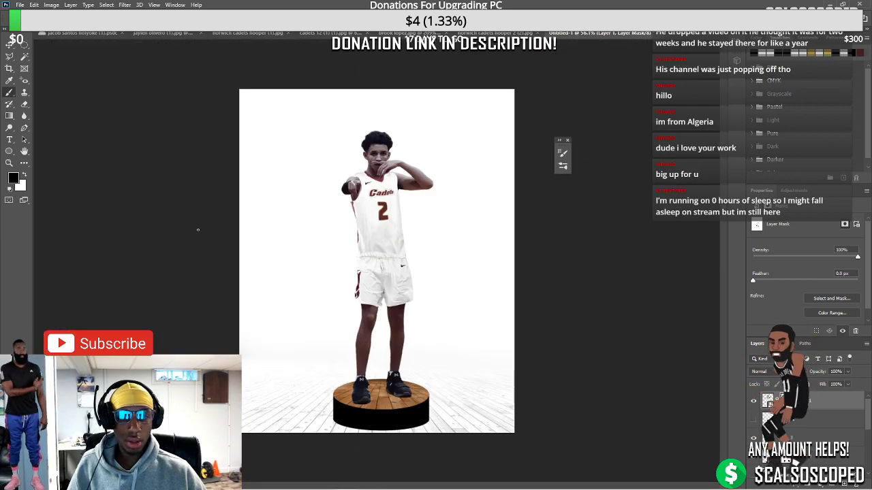
Select the pedestal layers together and nudge the pedestal slightly
left_click(9, 44)
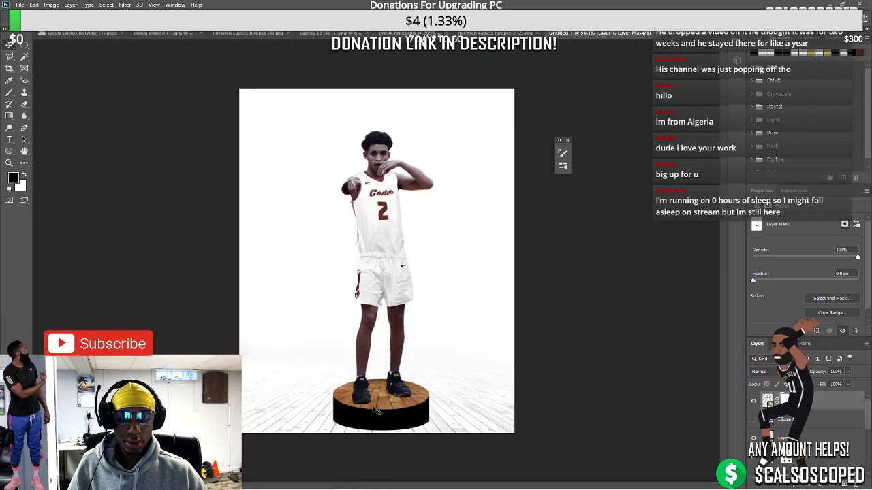
left_click(402, 405)
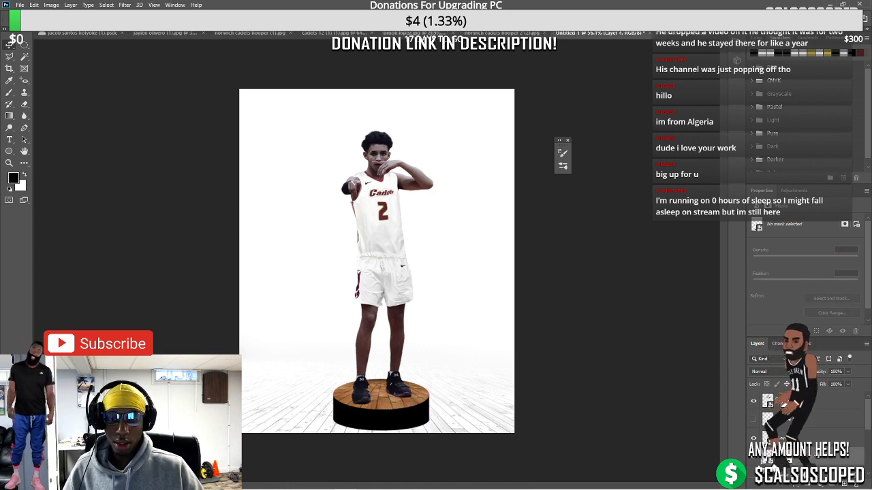
left_click(812, 458)
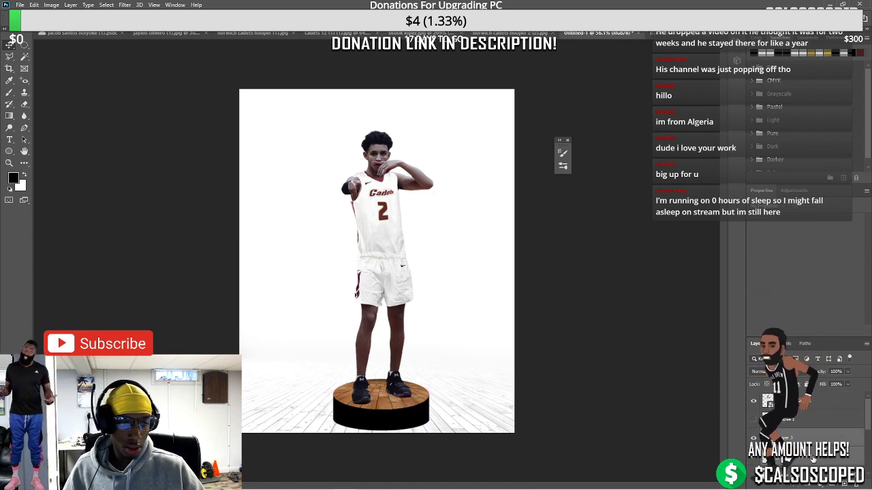
key("ctrl+t")
left_click_drag(409, 408, 410, 412)
key("Return")
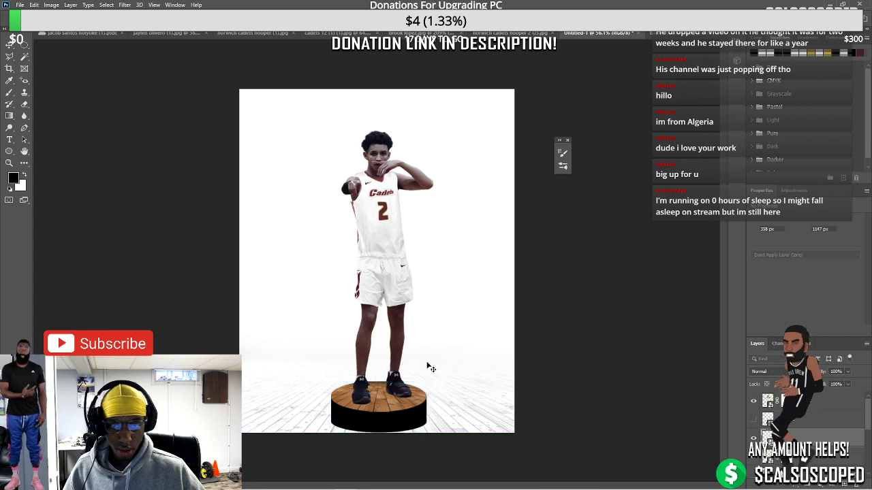
Nudge the player with the arrow keys and shift the pedestal to centre beneath his feet
mouse_move(396, 346)
left_mouse_down()
mouse_move(396, 353)
mouse_move(396, 346)
left_mouse_up()
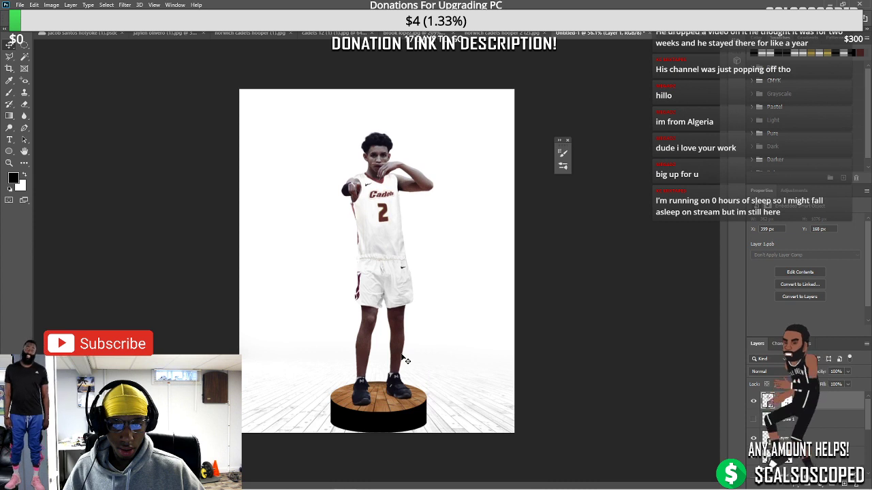
key("Left")
key("Left")
key("Down")
key("Down")
key("Down")
key("Down")
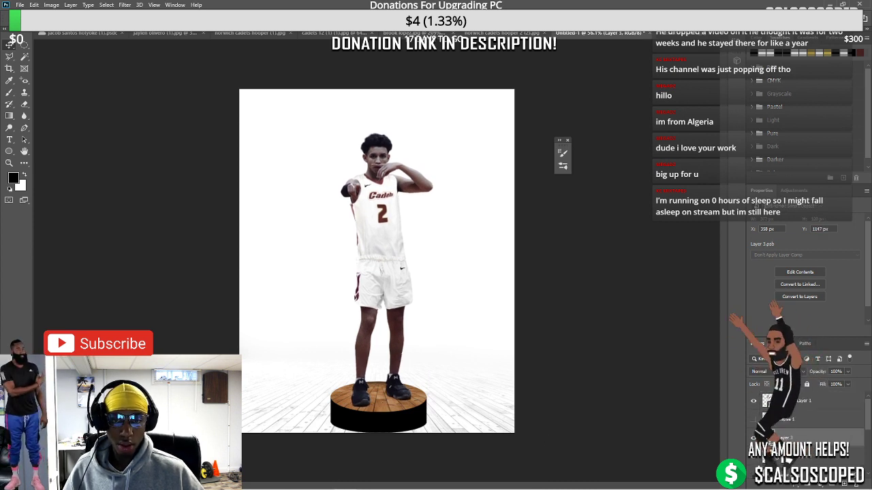
left_click(703, 449)
left_click_drag(408, 398, 359, 393)
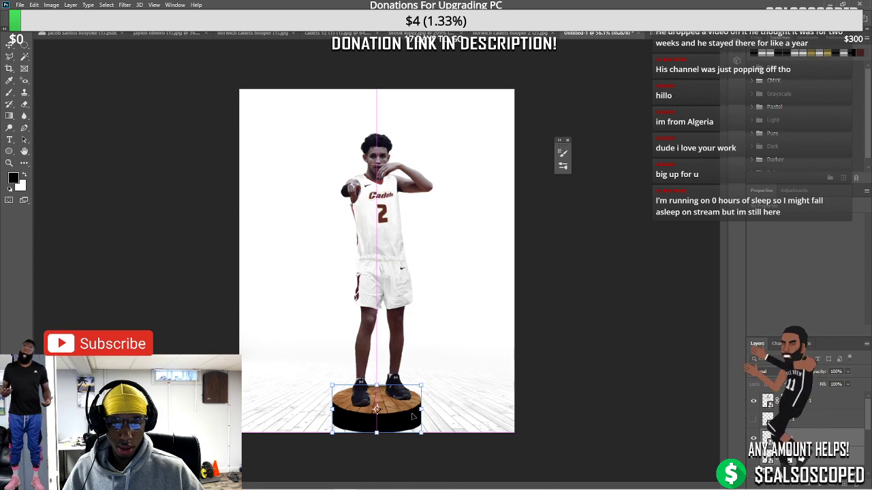
left_click(7, 48)
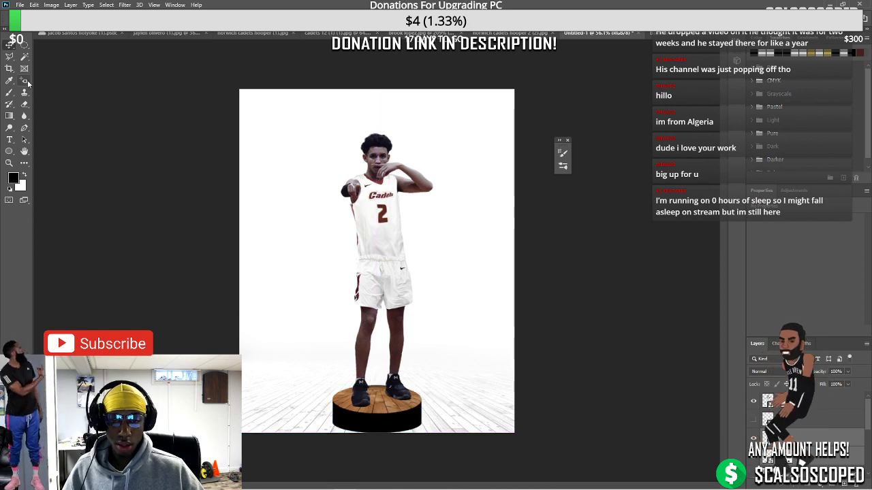
Place-embed the team logo from the logos folder and drop it down behind the player
left_click(20, 5)
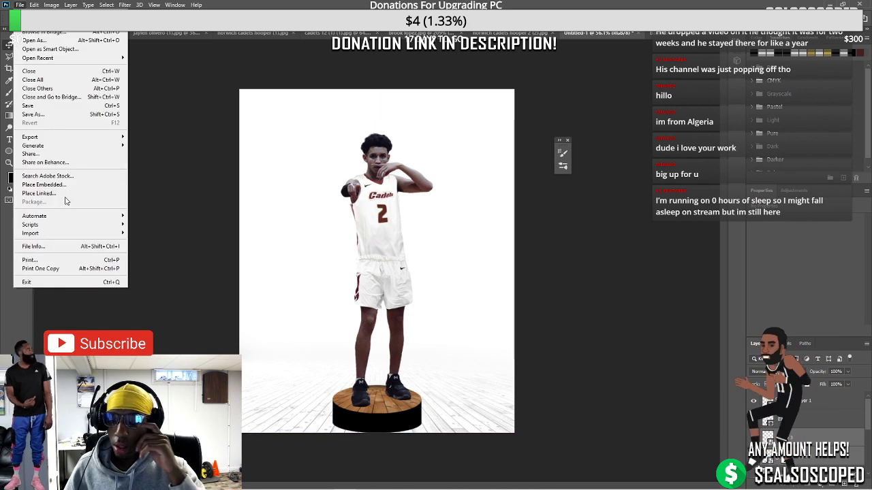
left_click(65, 184)
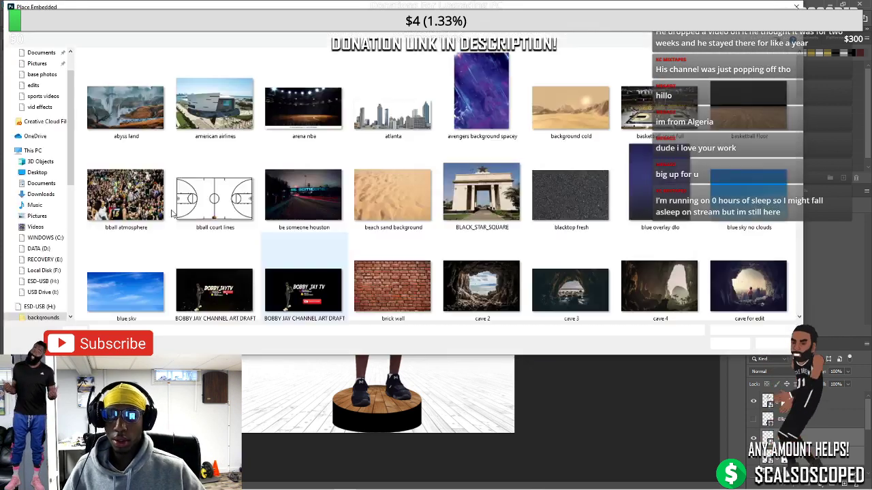
scroll(23, 299, "down", 2)
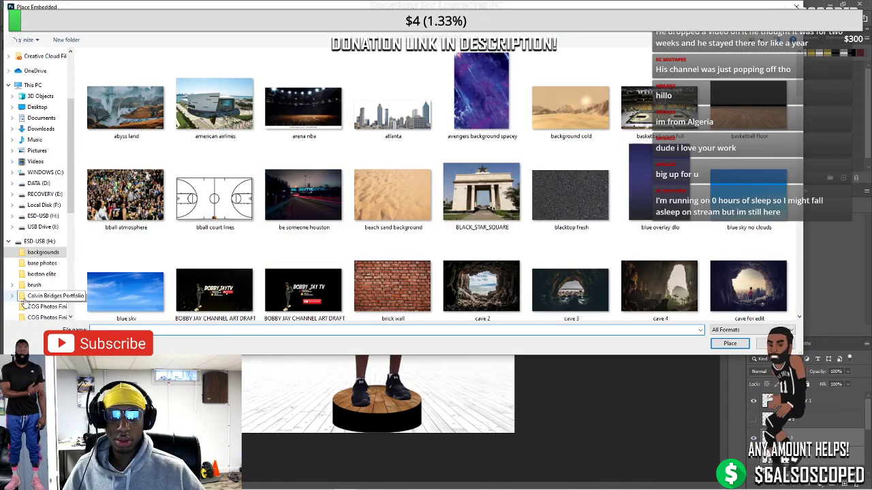
scroll(23, 299, "down", 2)
scroll(31, 265, "down", 2)
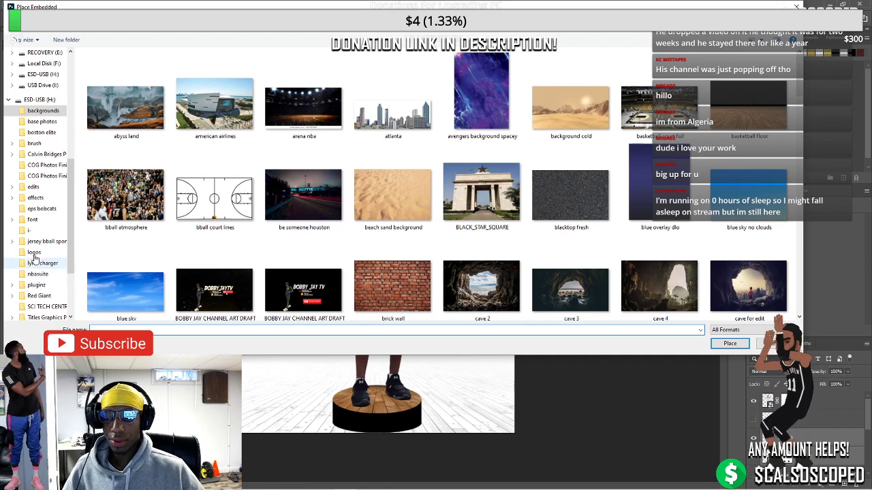
left_click(34, 254)
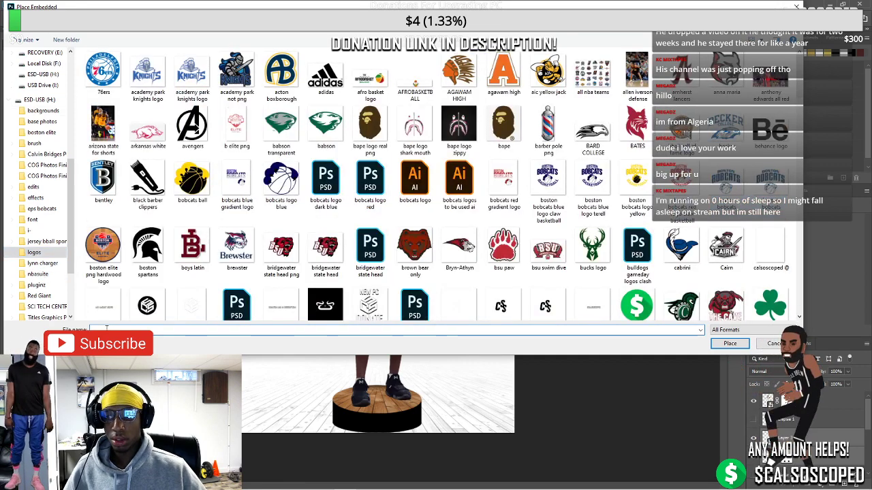
left_click(106, 329)
type("sca")
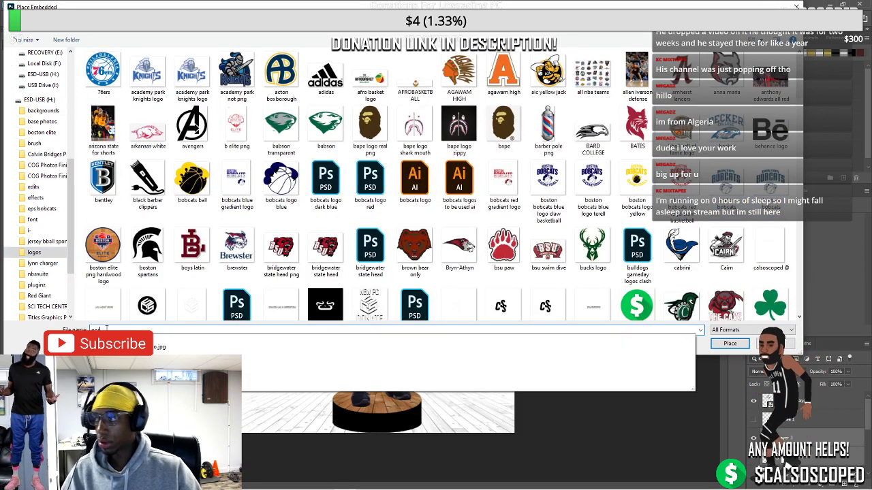
type("lsoscoped")
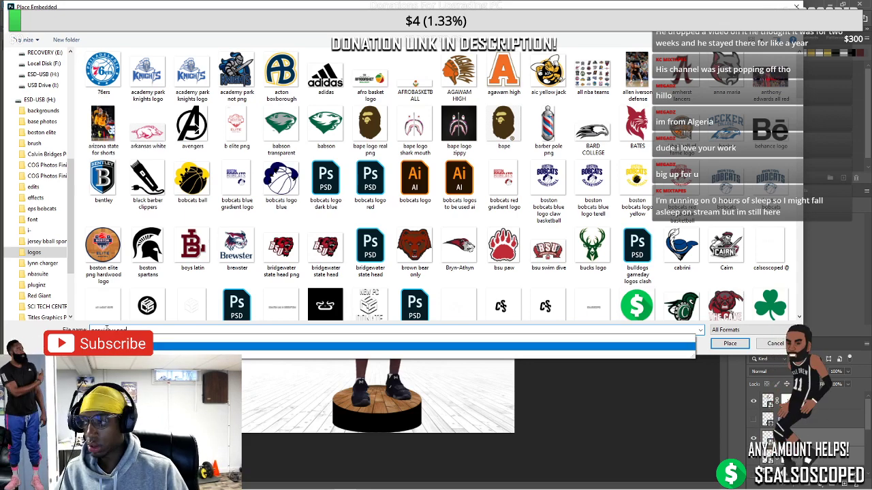
key("Return")
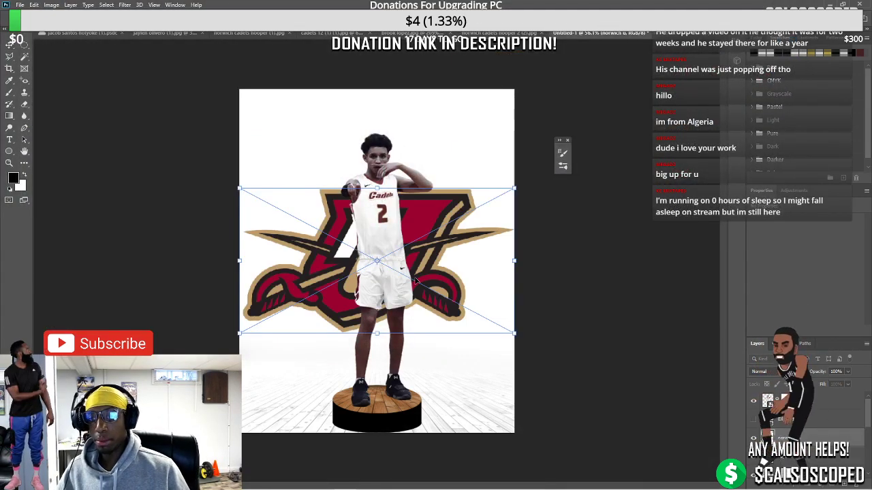
left_click_drag(447, 288, 446, 329)
key("Return")
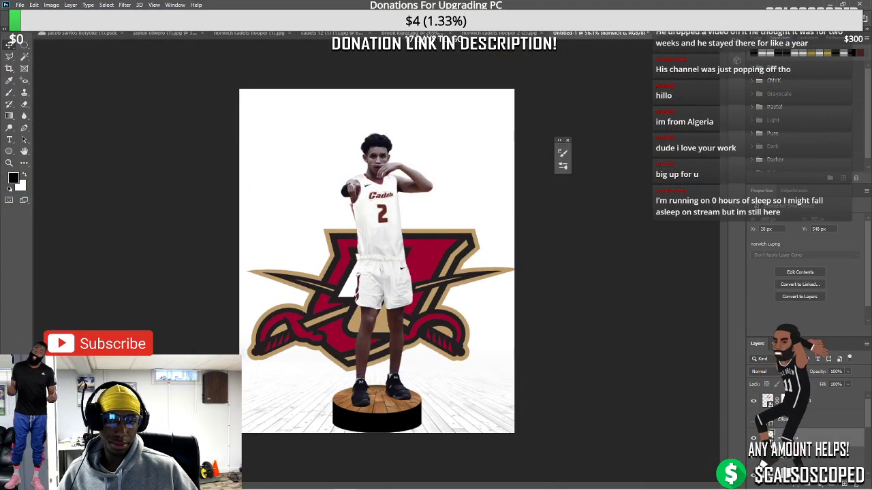
Distort the logo flatter, lower it to chest height and shrink it
right_click(371, 334)
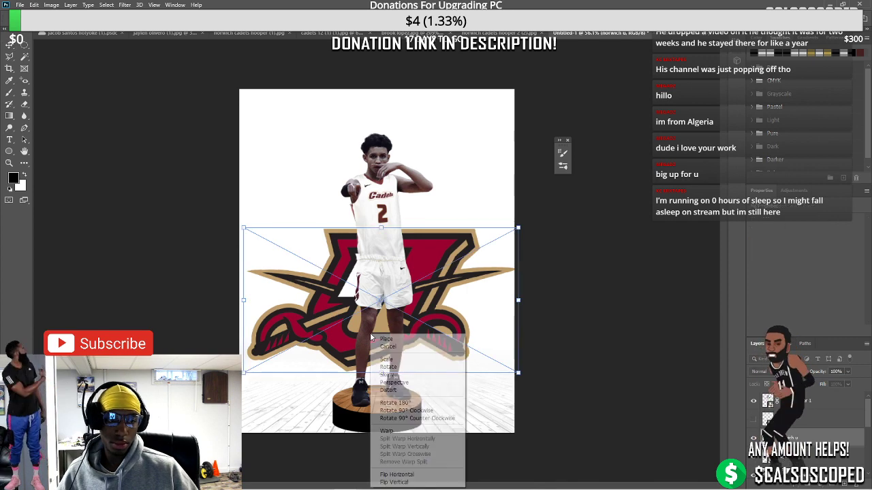
left_click(395, 393)
left_click_drag(383, 228, 385, 317)
left_click_drag(414, 351, 420, 380)
key("shift+Down")
key("shift+Down")
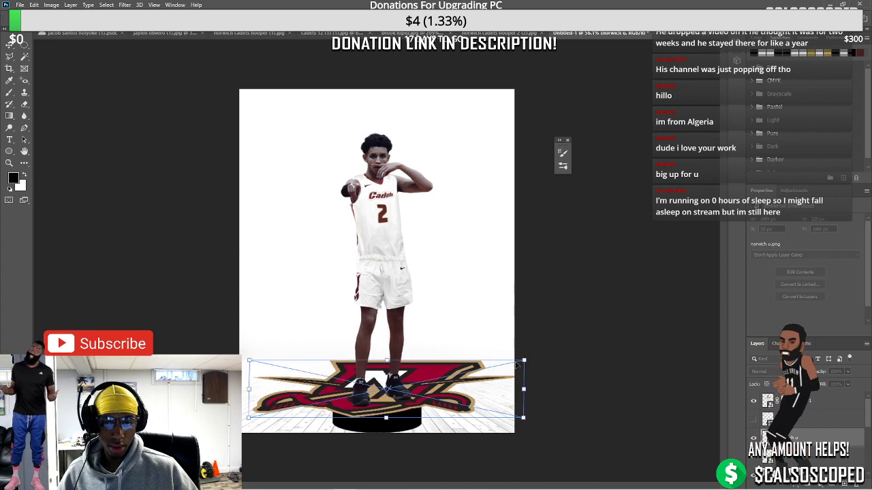
left_click_drag(524, 360, 468, 373)
left_click_drag(468, 385, 467, 395)
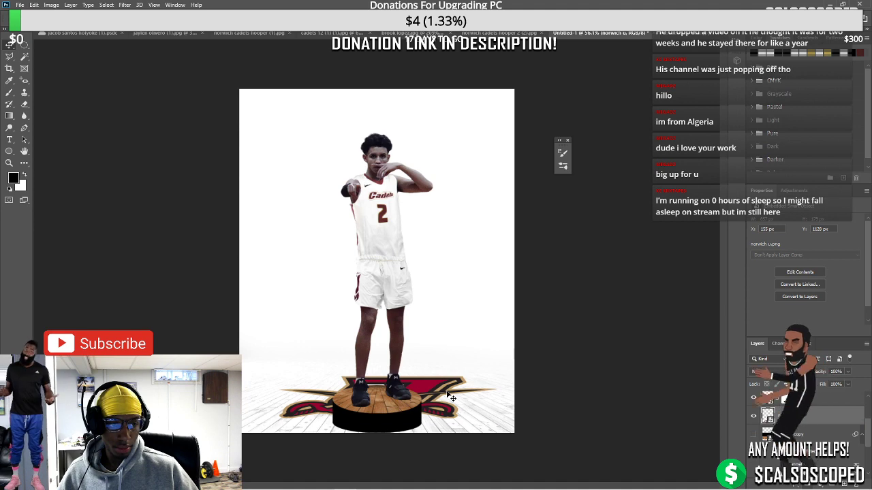
left_click_drag(497, 375, 418, 221)
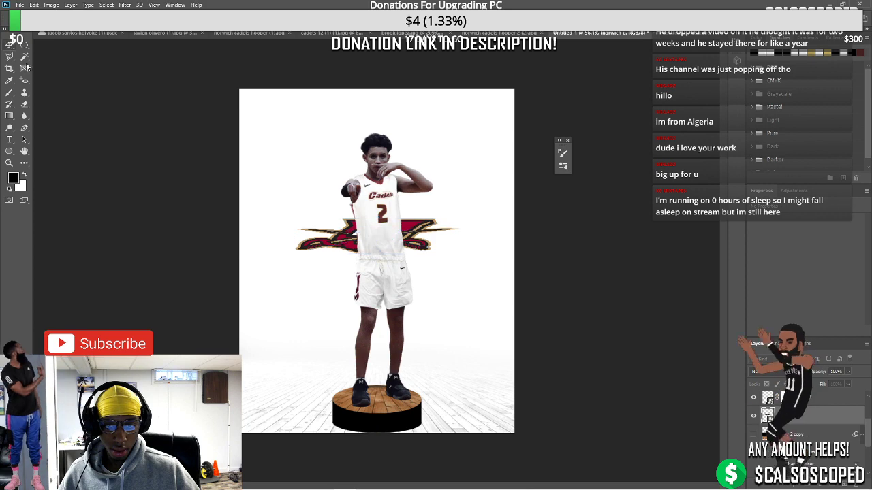
Perspective-transform the wooden floor so it tapers away, widening it to both edges and raising it
key("ctrl+t")
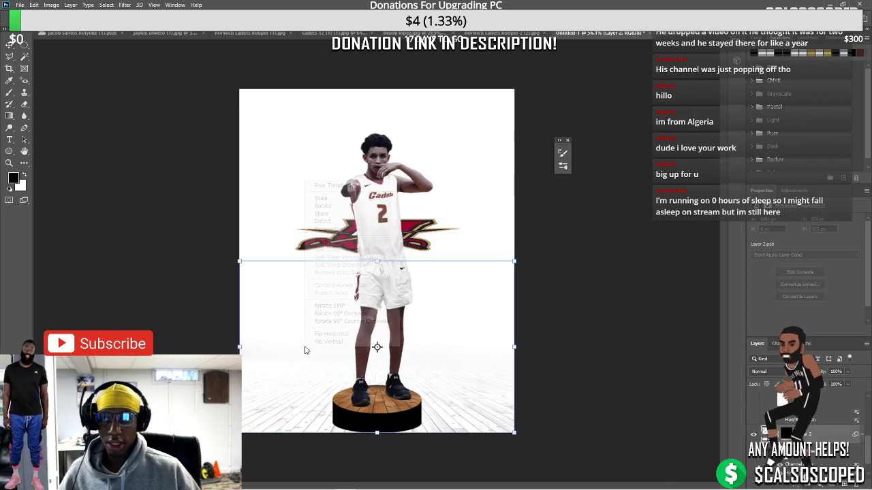
right_click(306, 348)
left_click(334, 231)
left_click_drag(514, 261, 450, 270)
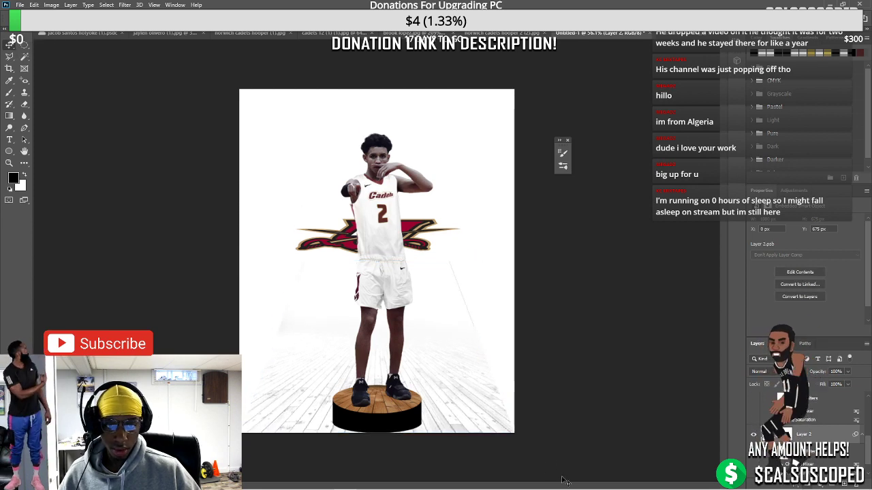
left_click_drag(543, 449, 499, 421)
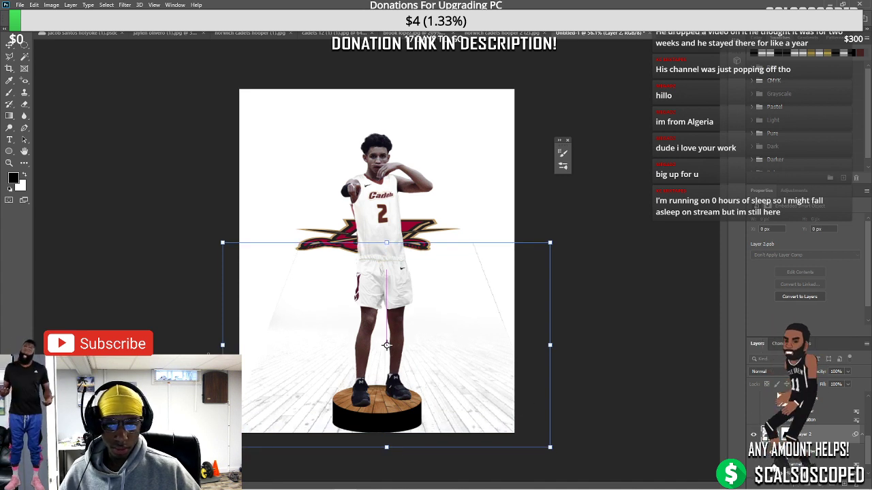
left_click_drag(218, 343, 188, 345)
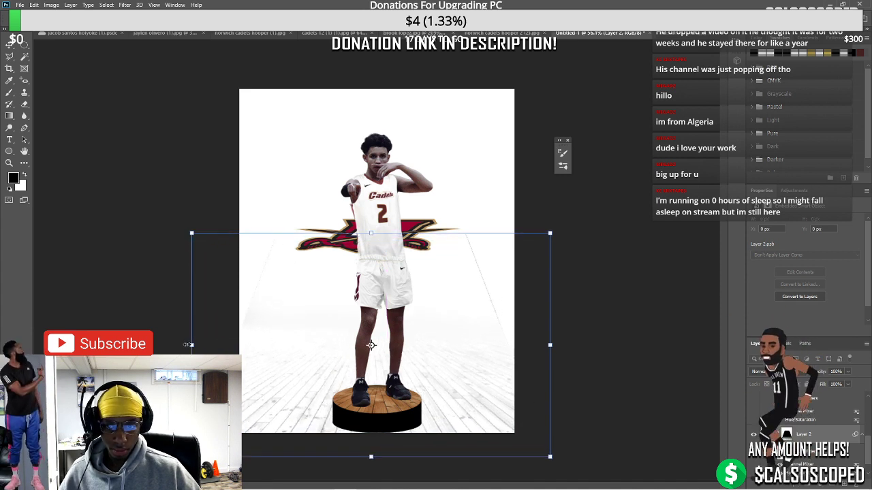
left_click_drag(567, 348, 562, 345)
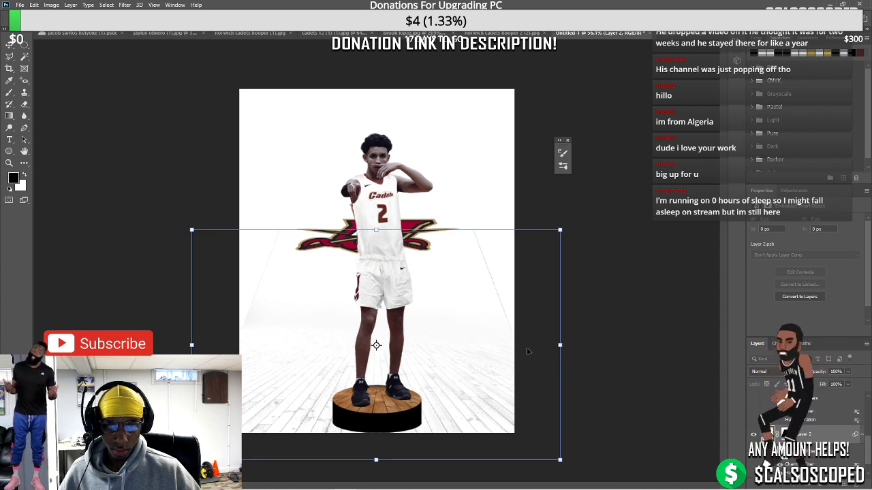
left_click_drag(524, 353, 569, 340)
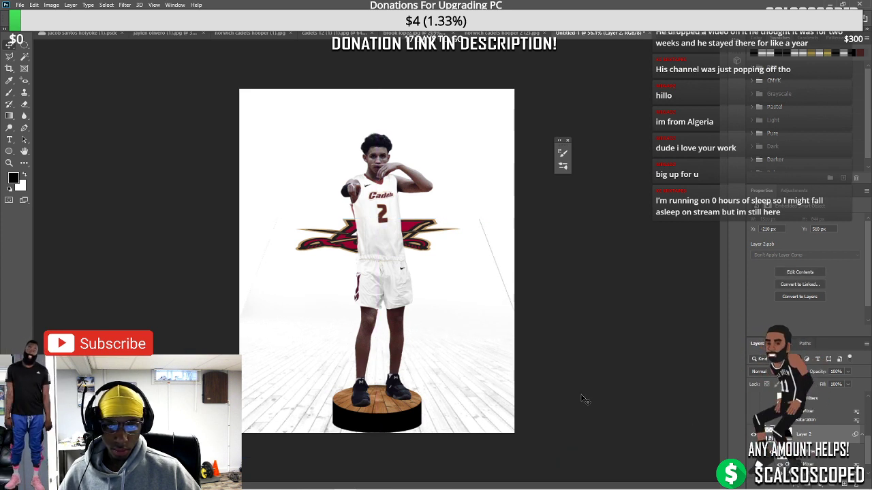
left_click_drag(418, 407, 418, 390)
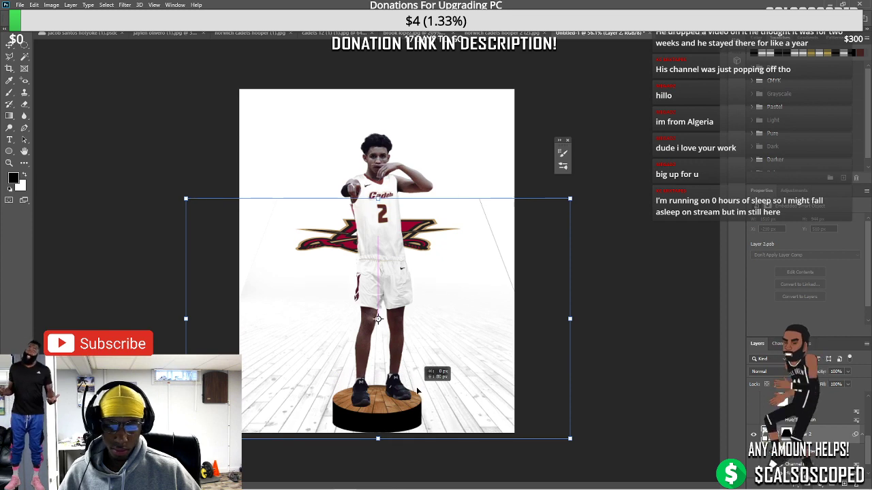
Distort the floor by lowering its top edge, then select its layer mask
right_click(415, 361)
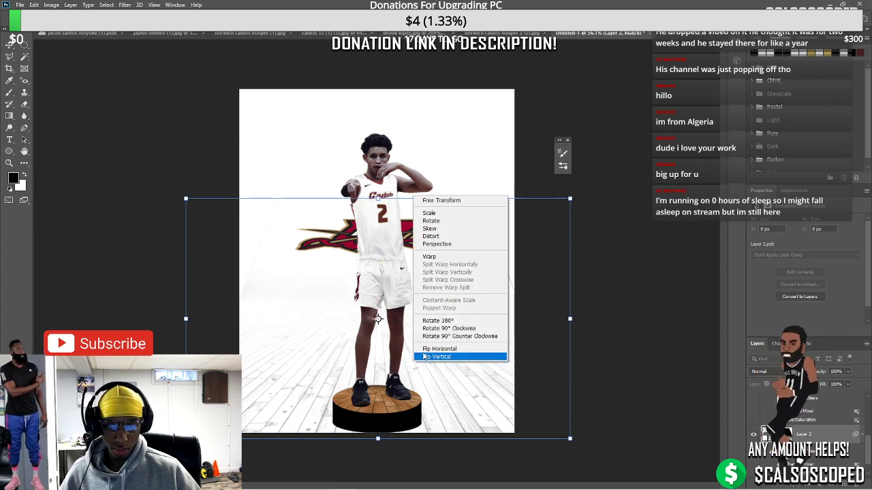
left_click(433, 238)
left_click_drag(376, 200, 378, 241)
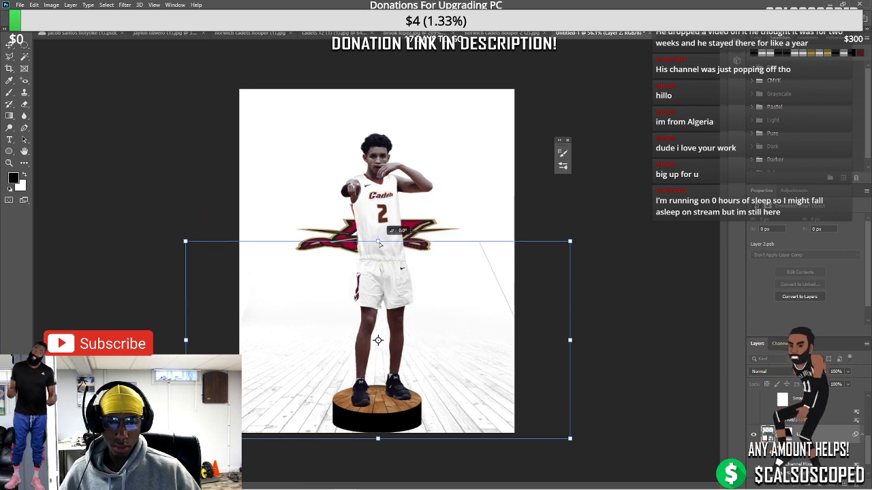
left_click(791, 481)
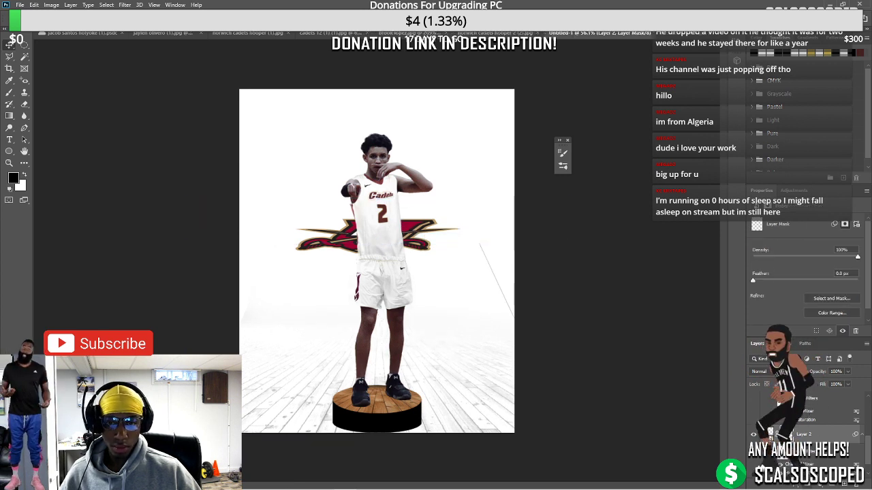
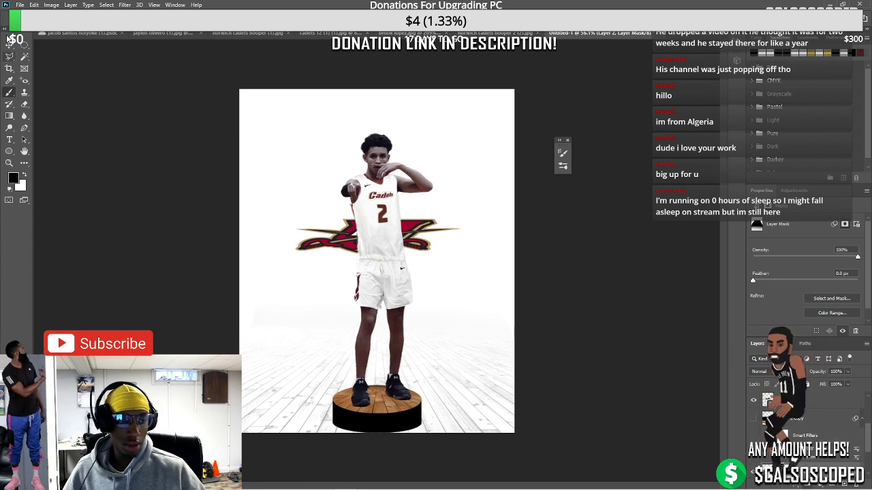
Place the Norwich logo into the poster as an embedded file above the logo layer
left_click(357, 251)
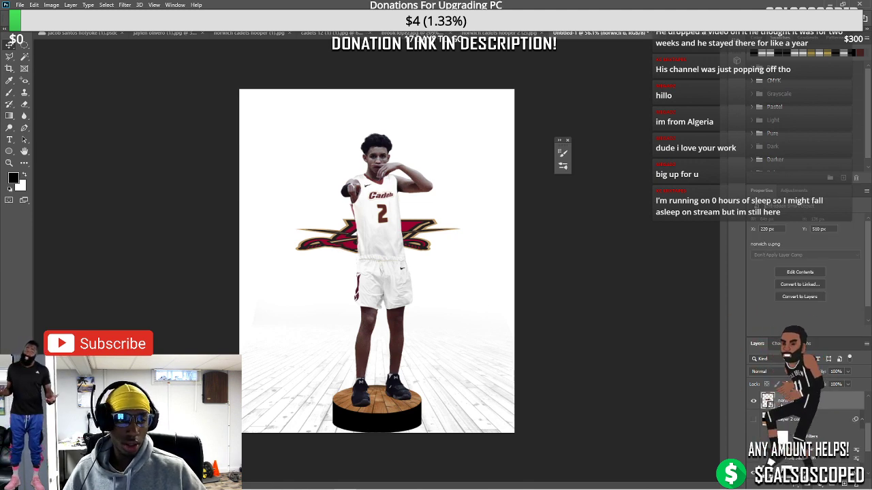
left_click(19, 5)
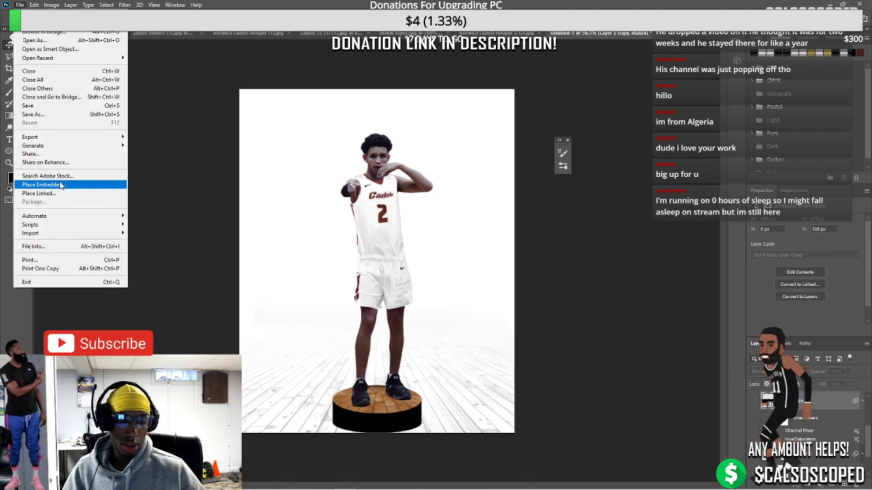
left_click(61, 185)
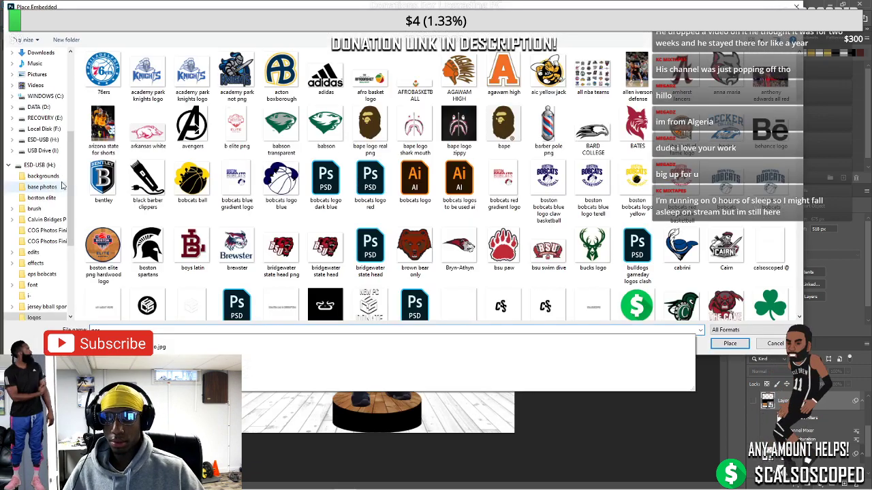
key("Escape")
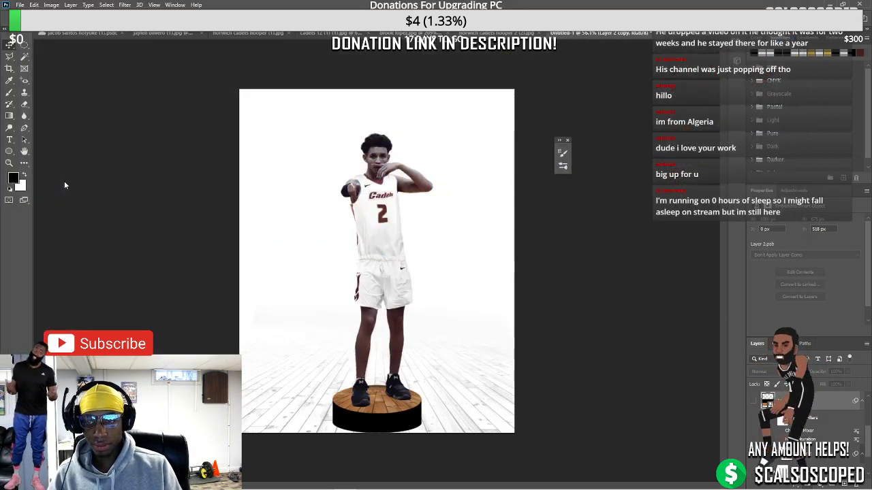
right_click(401, 266)
left_click(427, 325)
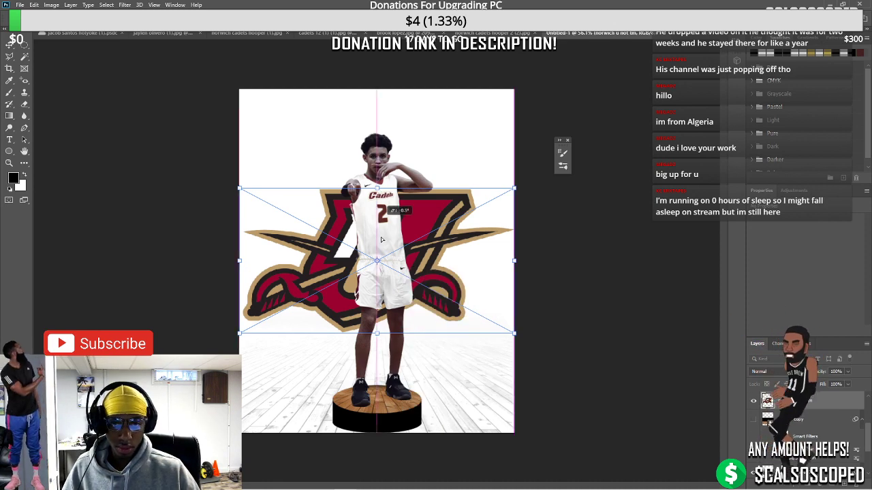
Squash the logo vertically and distort its top corners inward to lie flat around the pedestal
left_click_drag(381, 240, 382, 274)
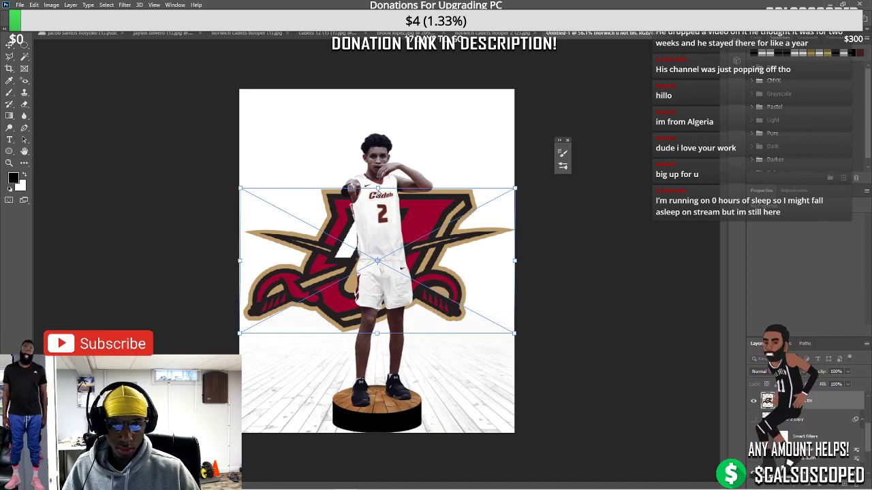
left_click_drag(378, 189, 376, 292)
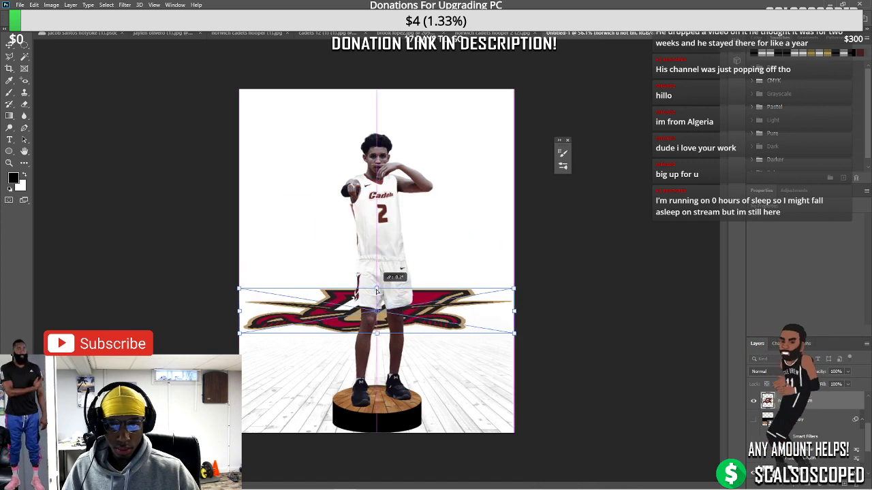
right_click(389, 305)
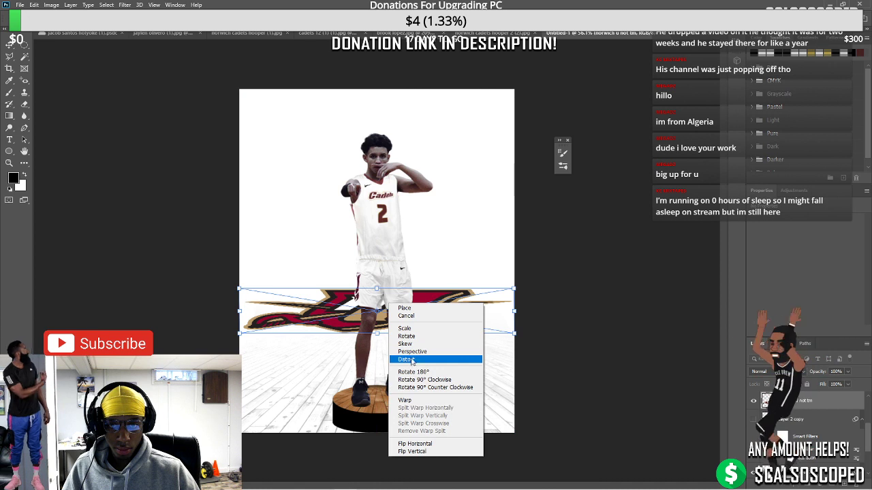
left_click(411, 361)
left_click_drag(513, 289, 465, 296)
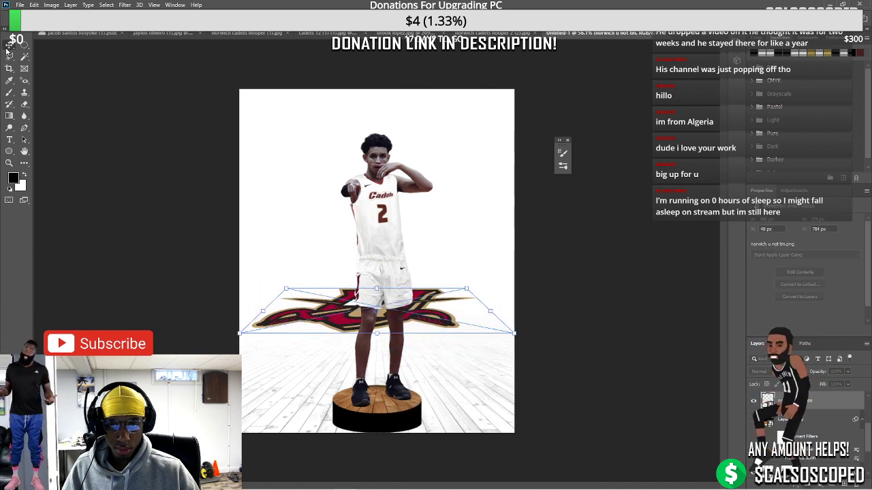
left_click_drag(382, 313, 379, 372)
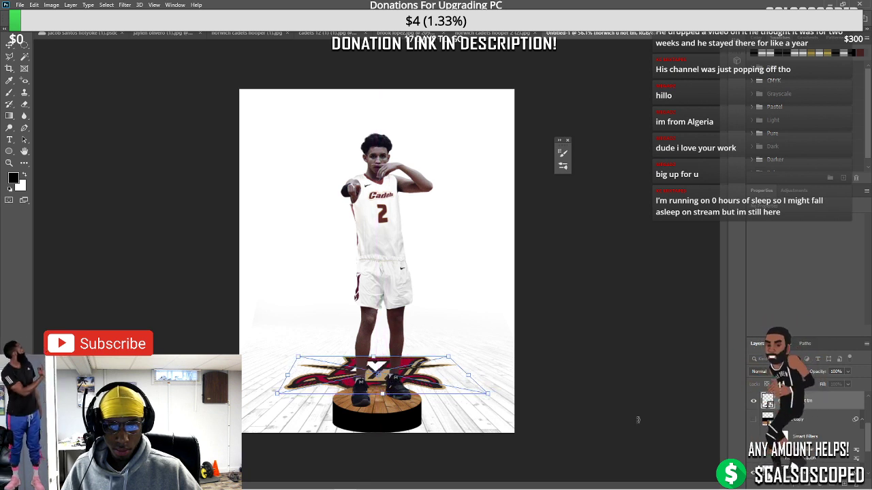
Commit the logo and split the Underlying Layer Blend If white slider so floor grain shows through
key("Return")
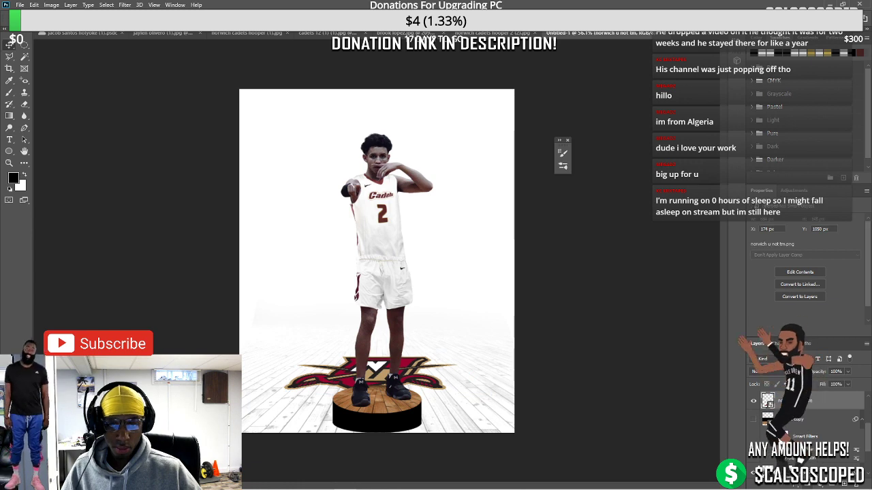
right_click(805, 379)
left_click(537, 358)
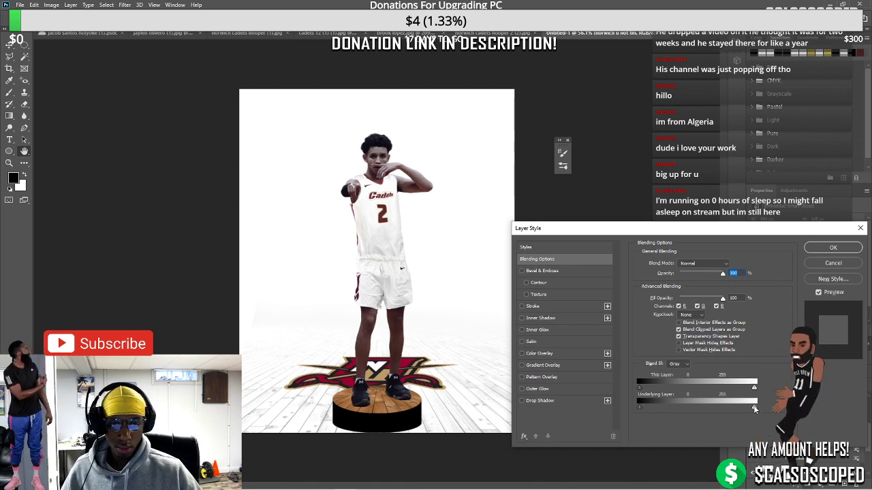
left_click_drag(753, 406, 734, 404)
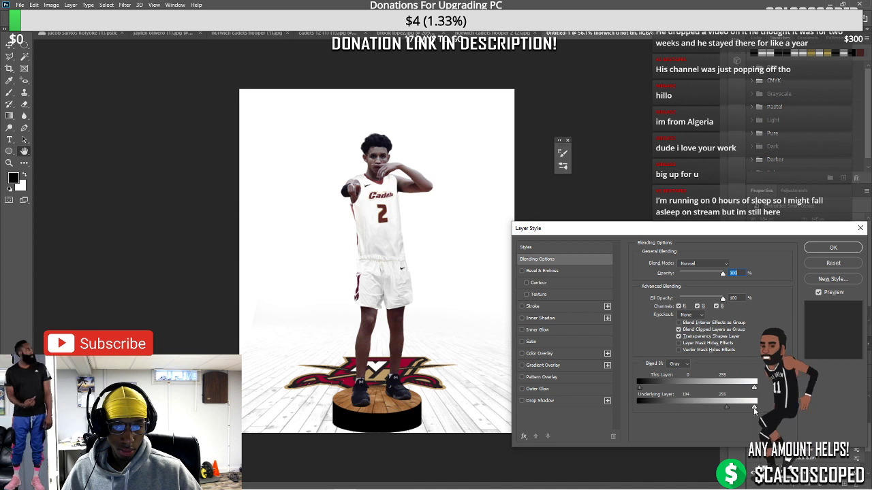
left_click_drag(753, 407, 754, 386)
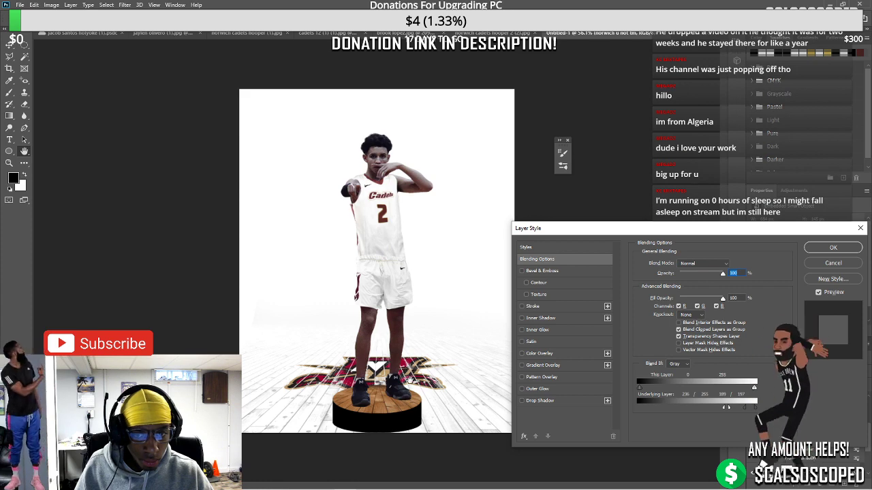
left_click(832, 248)
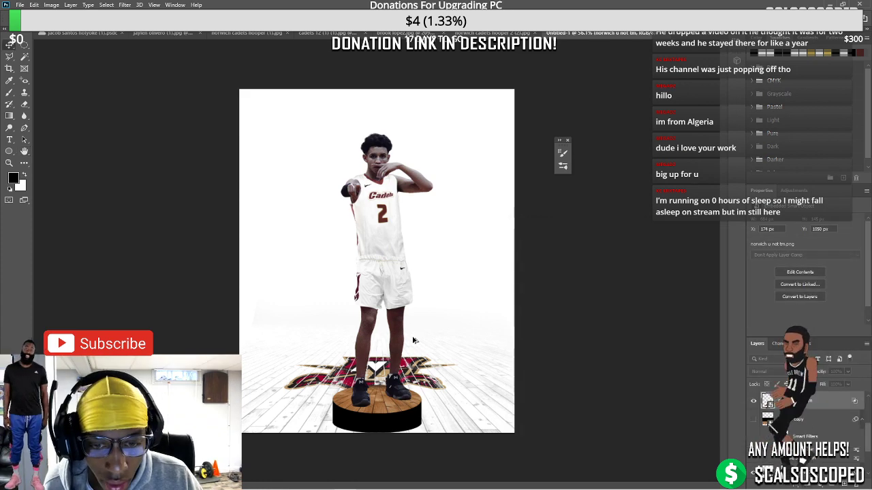
Scroll up and down to review the result
scroll(389, 339, "down", 3)
scroll(389, 338, "up", 1)
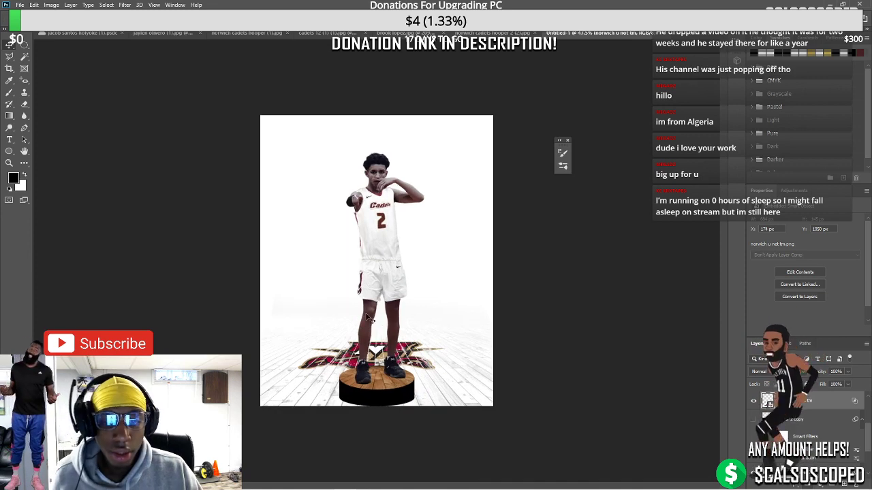
scroll(372, 272, "up", 3)
scroll(380, 290, "down", 3)
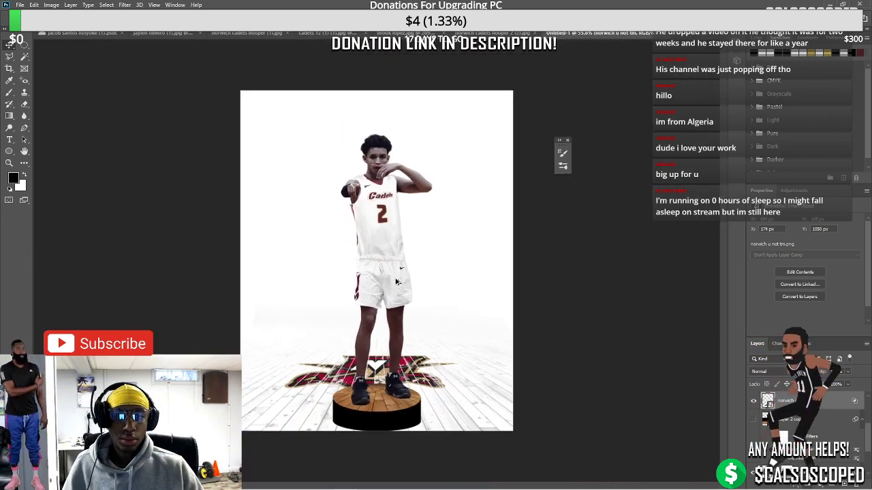
scroll(370, 199, "up", 4)
scroll(379, 196, "down", 2)
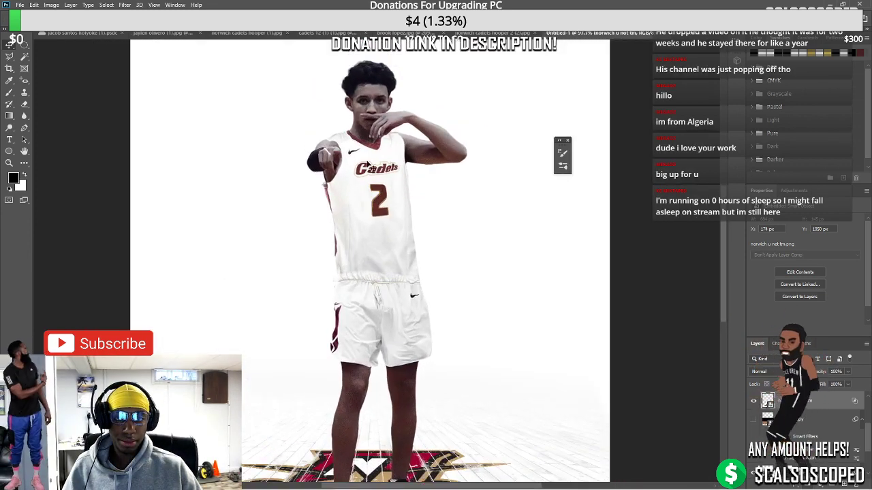
scroll(384, 199, "up", 1)
scroll(383, 199, "down", 2)
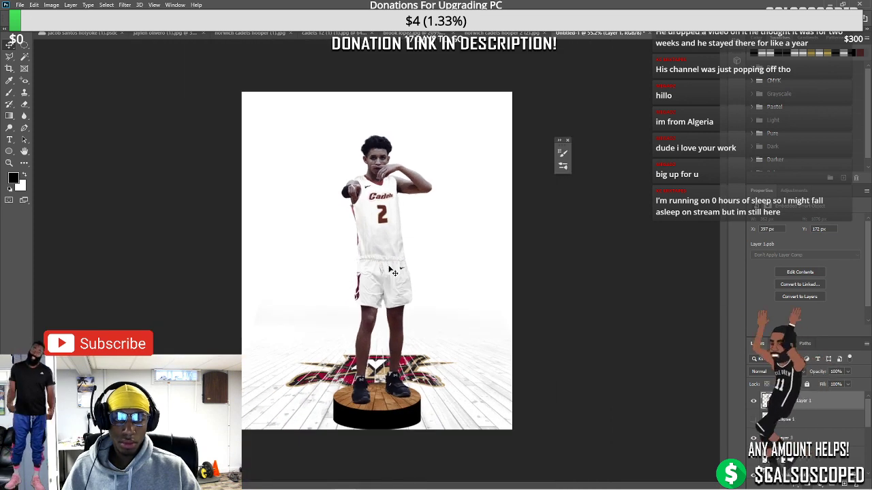
scroll(379, 375, "up", 1)
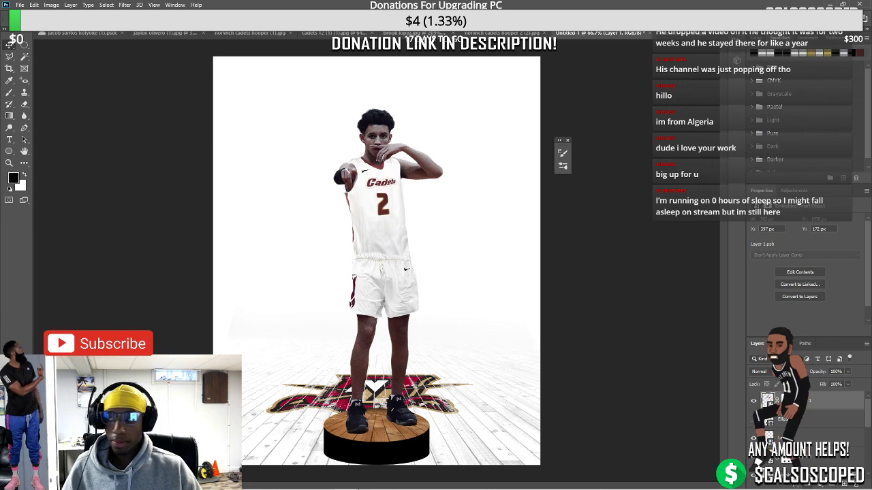
mouse_move(368, 482)
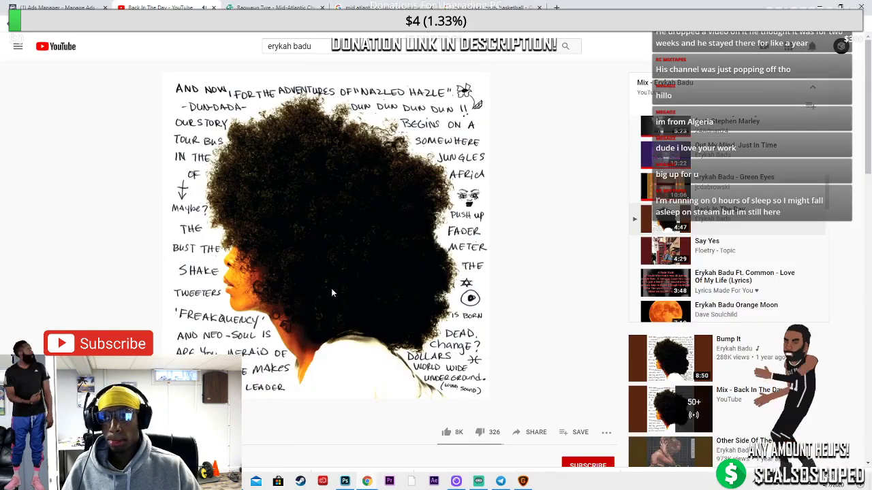
Go to Unsplash in the web browser
left_click(416, 436)
type("unsplas")
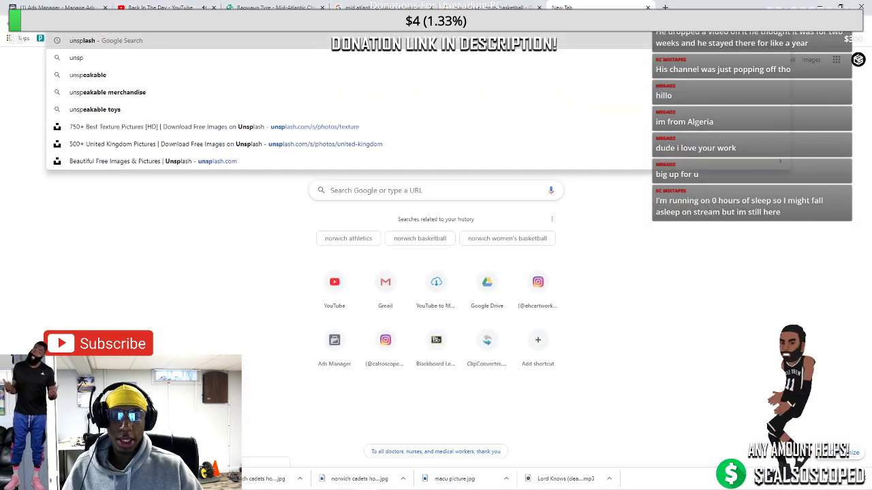
type("h")
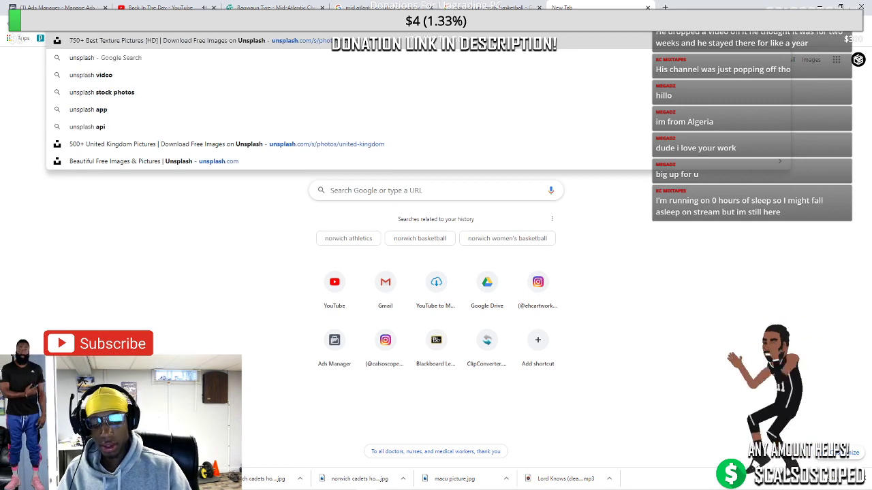
key("Return")
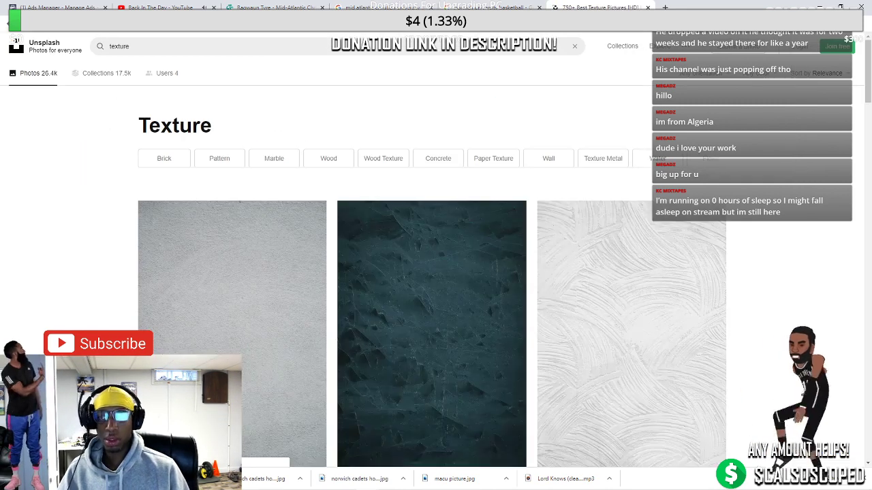
scroll(677, 264, "down", 5)
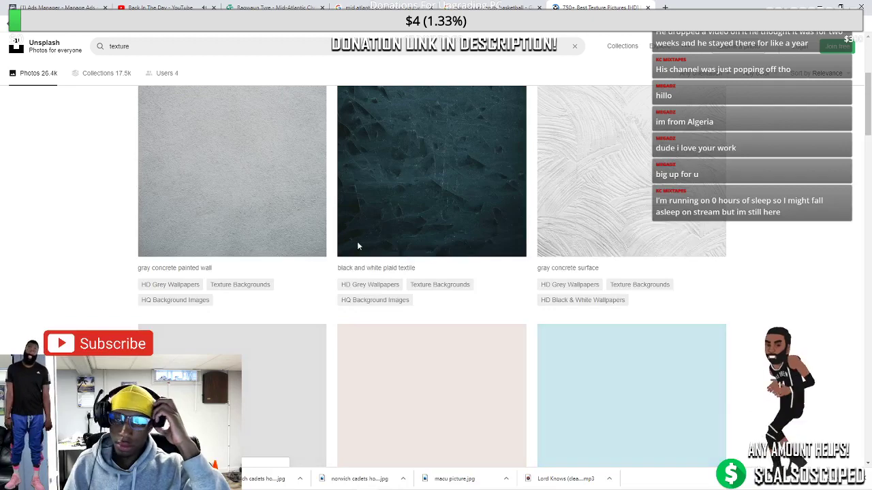
scroll(400, 230, "up", 8)
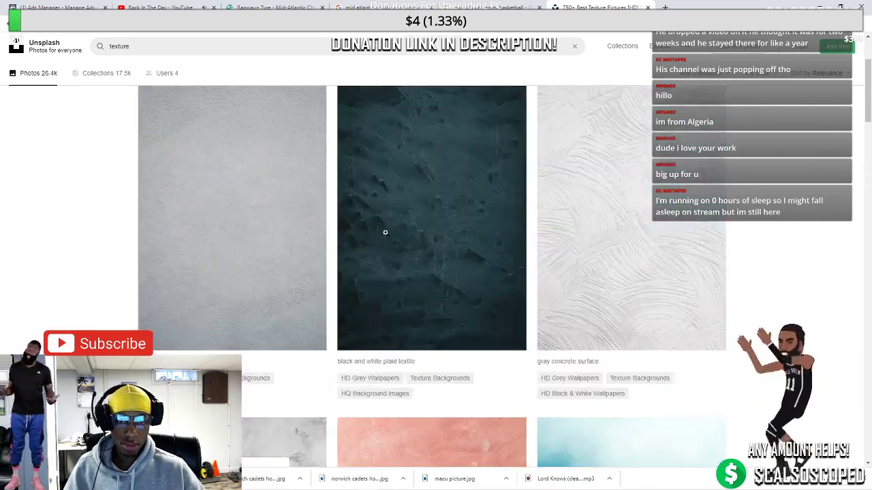
Search Unsplash for paper texture photos and browse the results
double_click(124, 46)
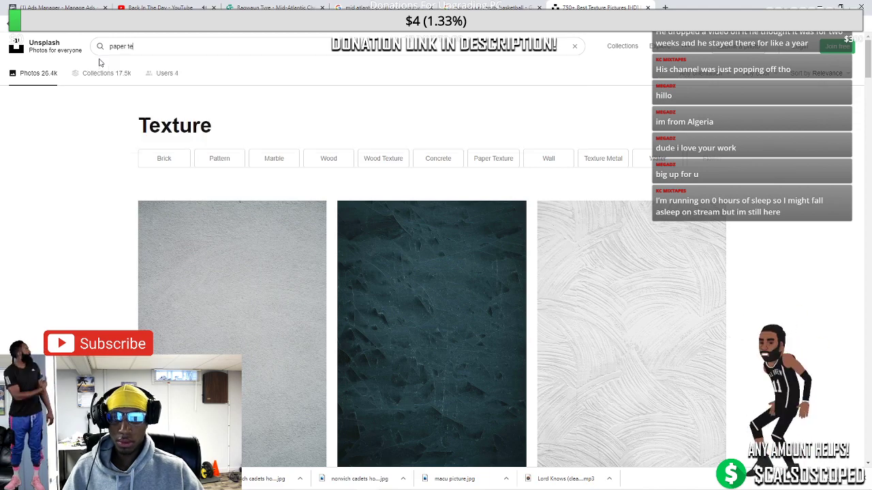
type("exture")
key("Return")
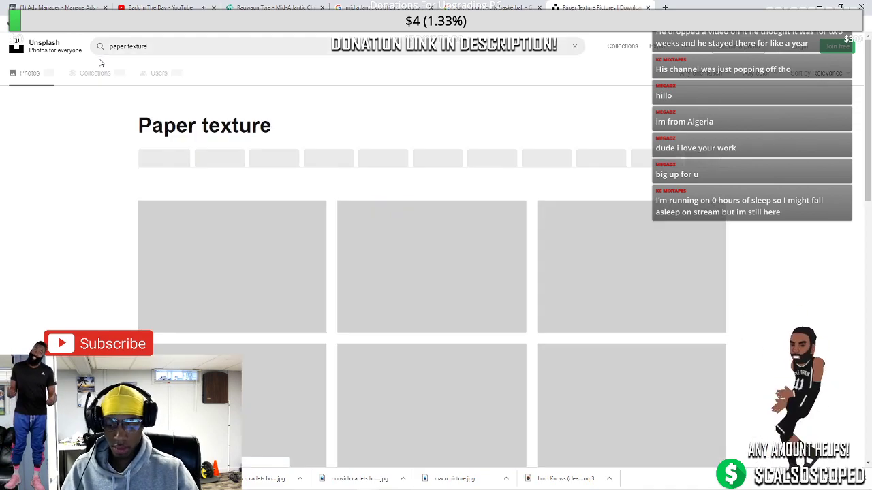
scroll(504, 231, "down", 2)
scroll(511, 266, "down", 5)
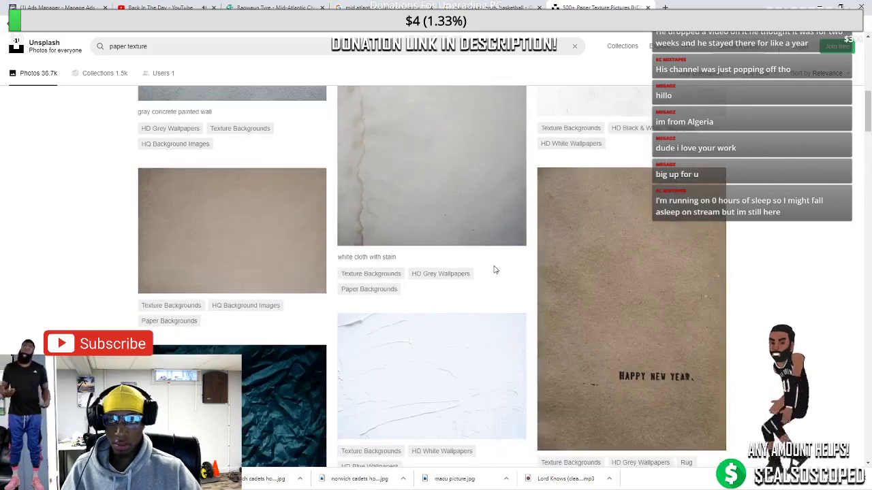
scroll(494, 271, "down", 5)
scroll(488, 266, "up", 1)
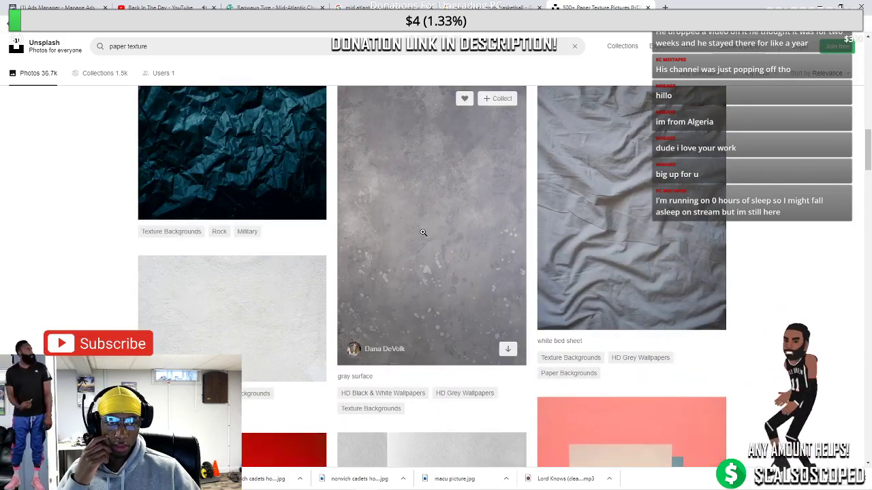
Download the white bed sheet photo and show Chrome's Downloads page
left_click(665, 215)
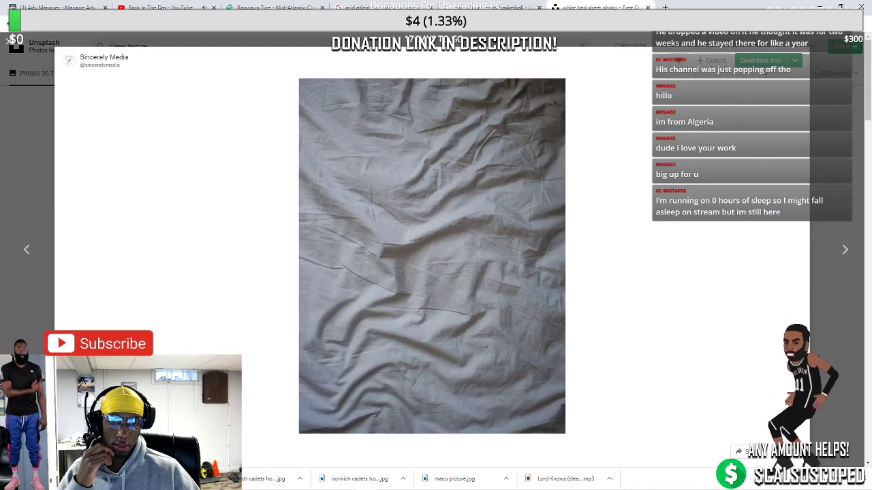
left_click(760, 60)
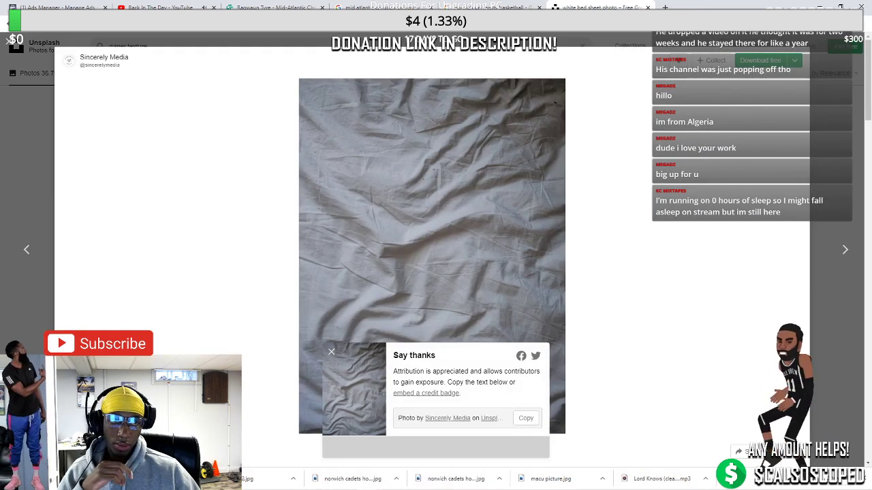
key("ctrl+j")
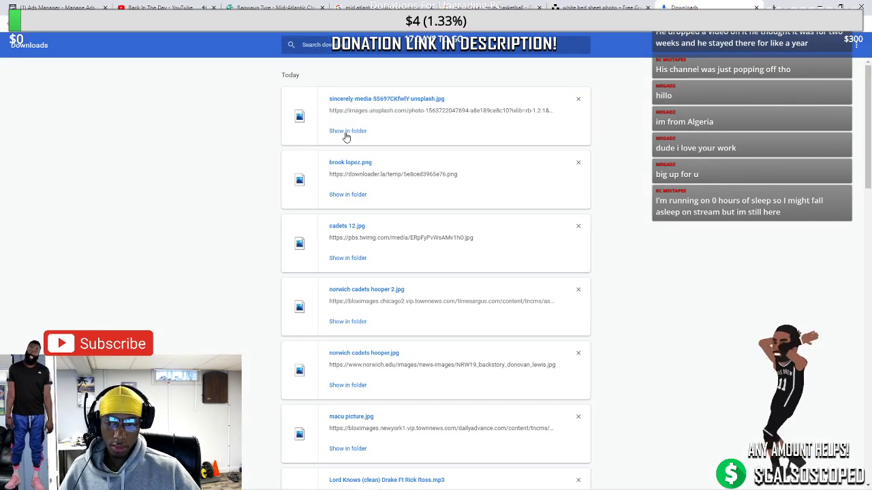
Show the downloaded photo in its folder and rename it 'bed sheet texture'
left_click(346, 135)
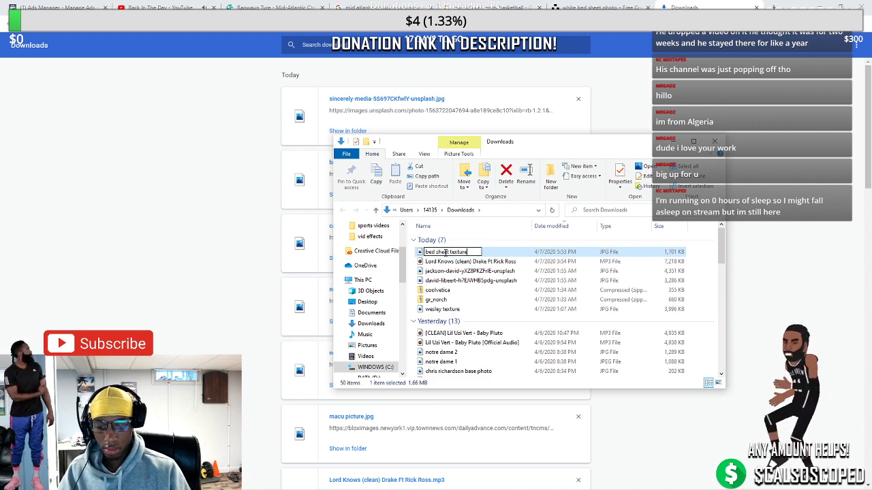
left_click_drag(401, 265, 401, 238)
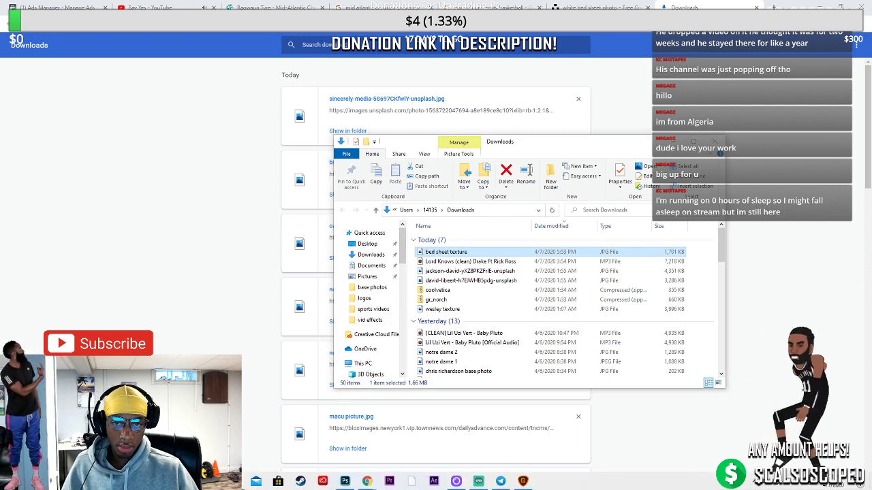
mouse_move(278, 481)
mouse_move(279, 436)
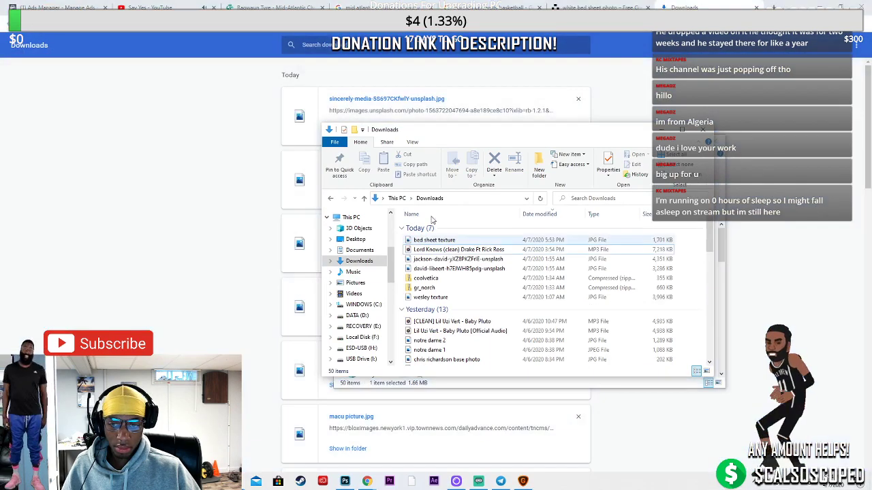
Copy bed sheet texture into the effects folder on the ESD-USB (H:) drive
left_click(361, 348)
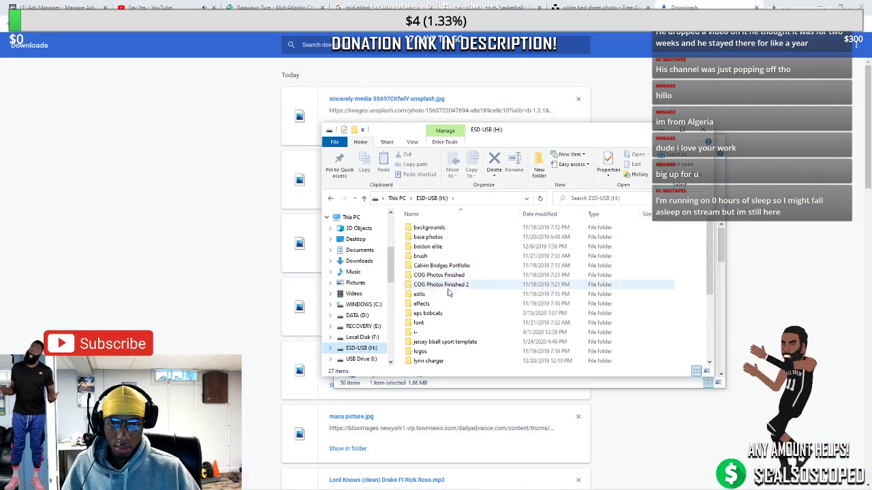
double_click(426, 304)
left_click_drag(539, 133, 205, 151)
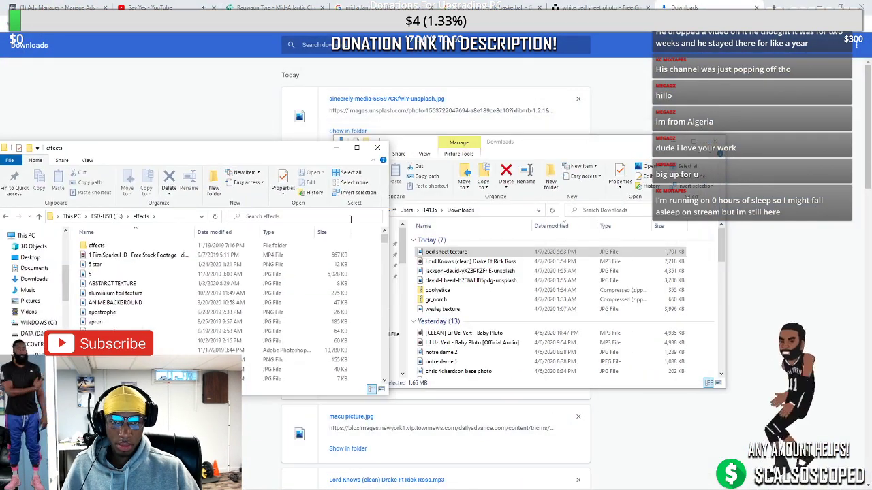
left_click_drag(430, 256, 136, 249)
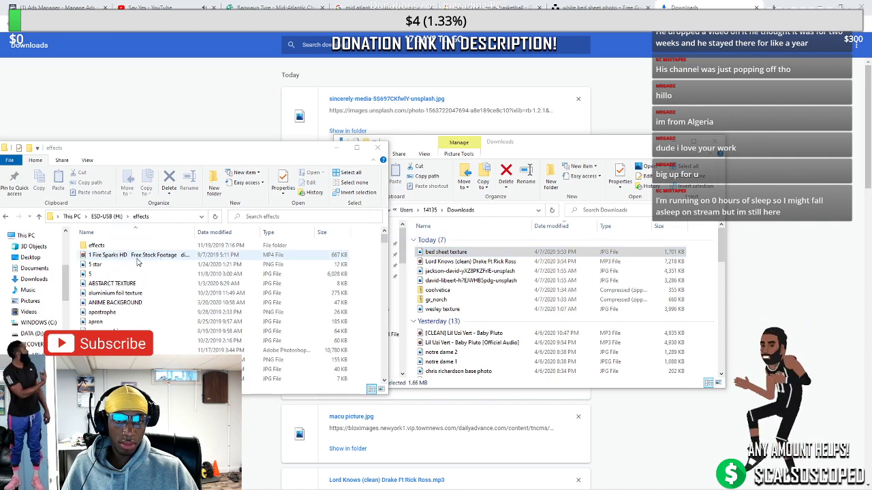
Close both Explorer windows and minimise the browser to return to Photoshop
left_click(336, 147)
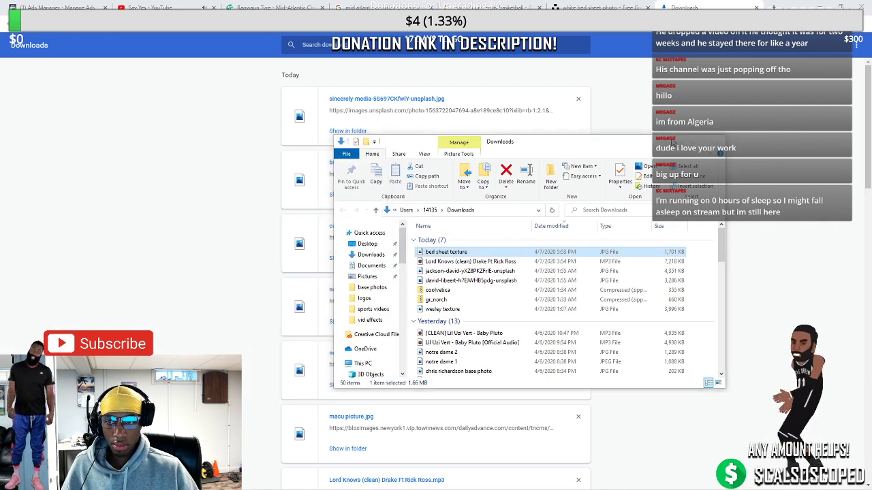
left_click(674, 141)
left_click(366, 482)
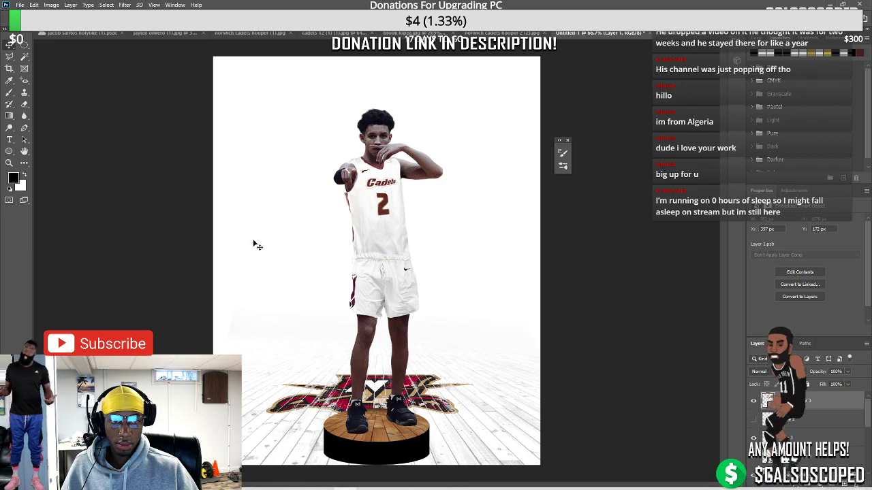
Open bed sheet texture from the effects folder as a new document
left_click(20, 4)
left_click(27, 41)
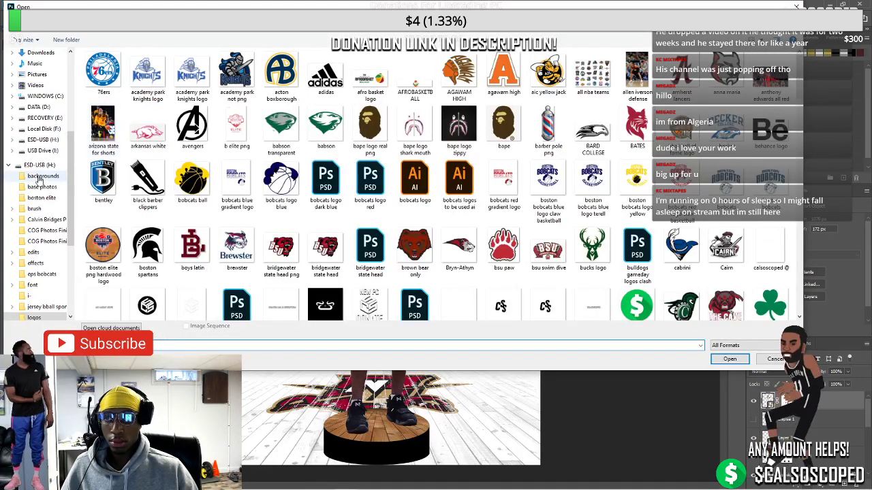
left_click(42, 175)
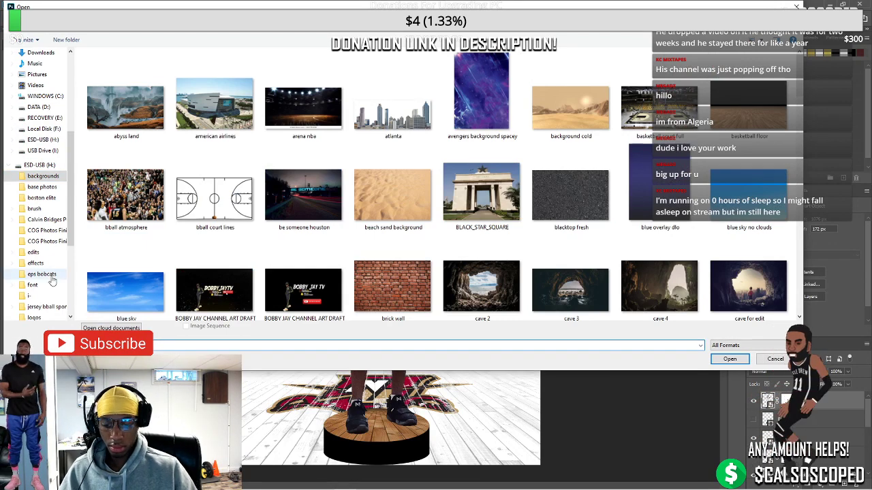
left_click(36, 263)
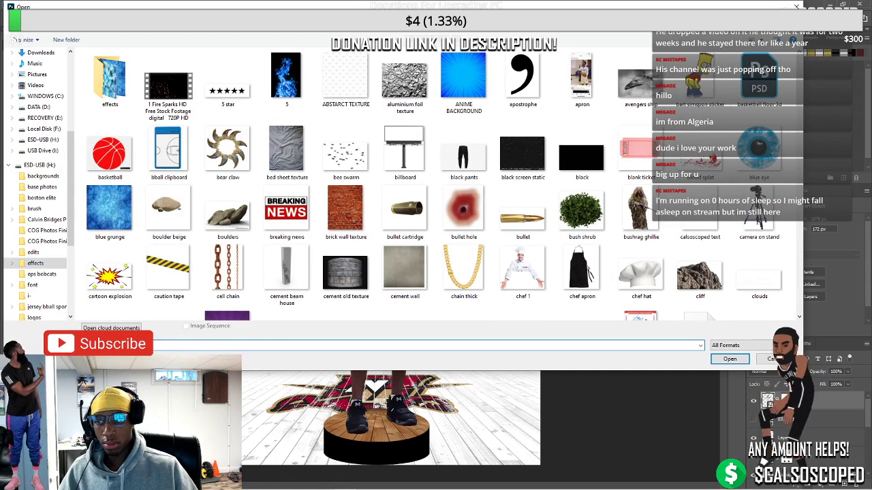
double_click(286, 149)
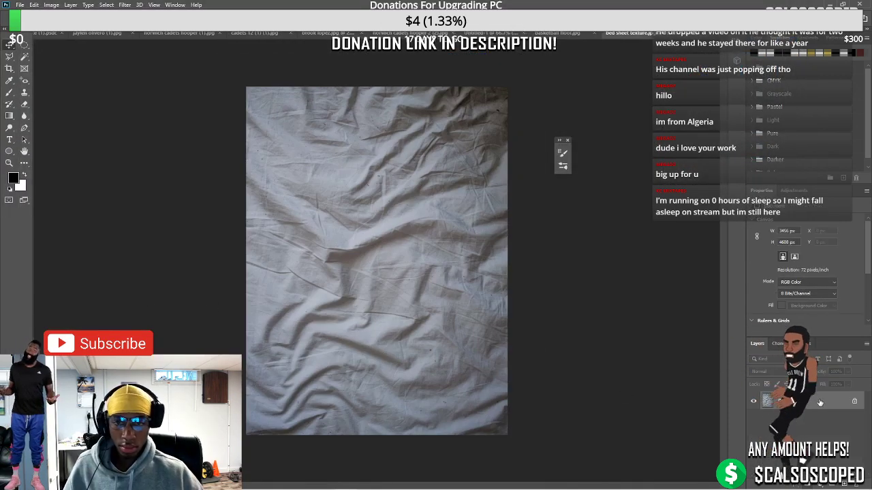
Paste the bed sheet texture into Untitled-1 and move its layer below the player
right_click(830, 402)
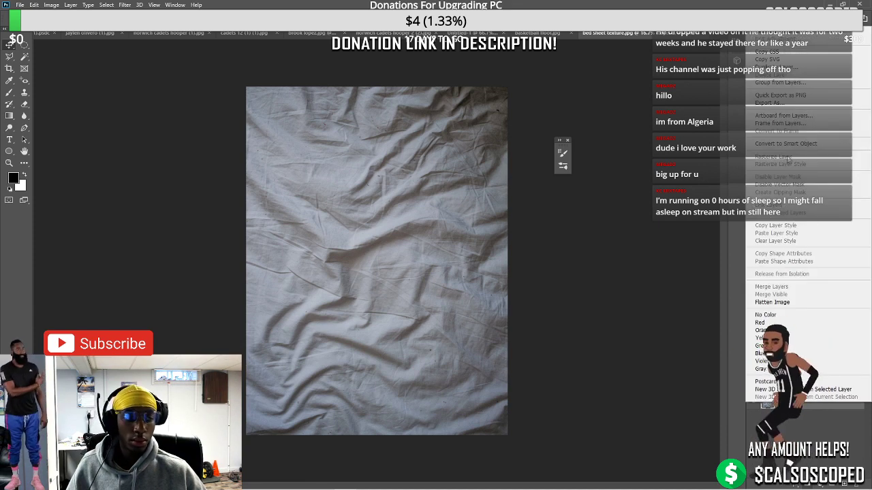
key("Escape")
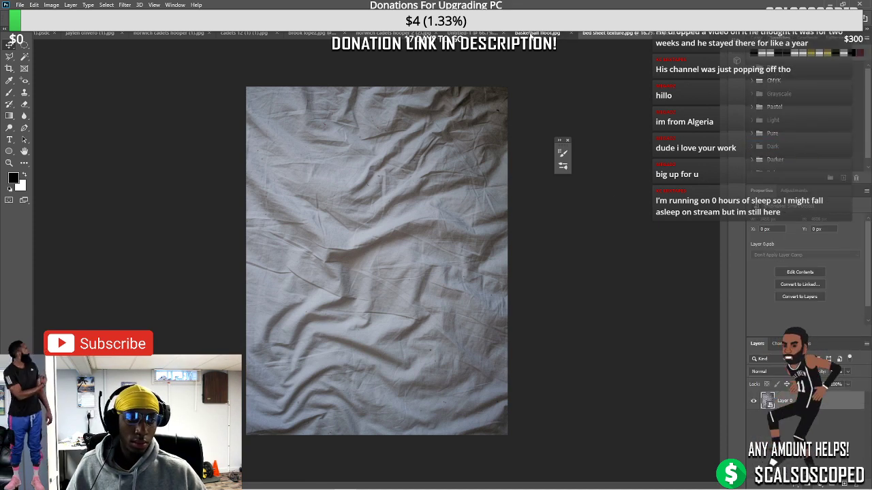
left_click(549, 32)
left_click(516, 33)
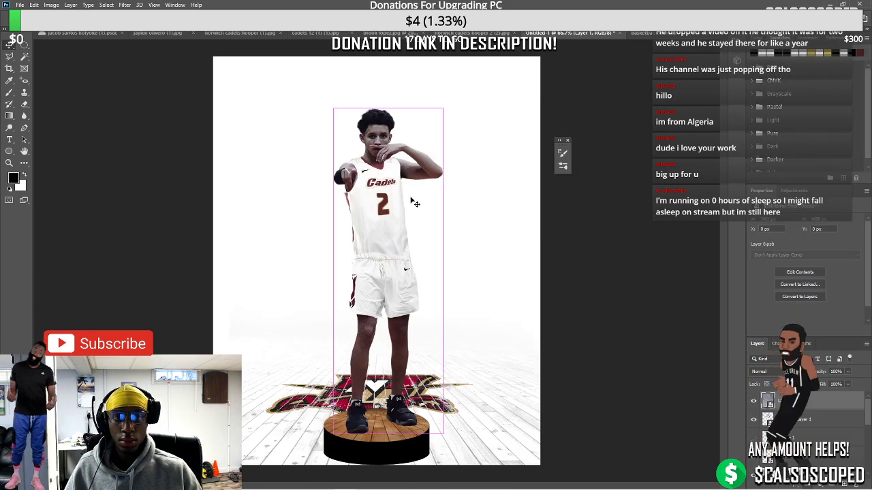
key("Delete")
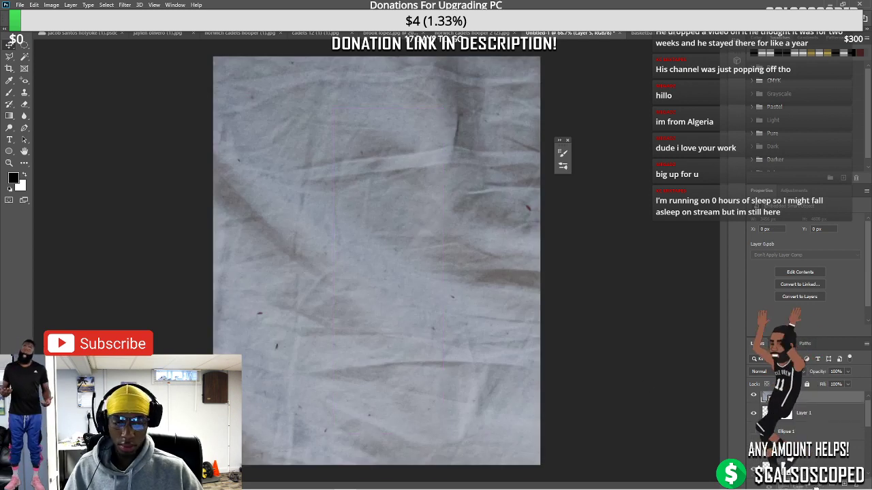
mouse_move(817, 488)
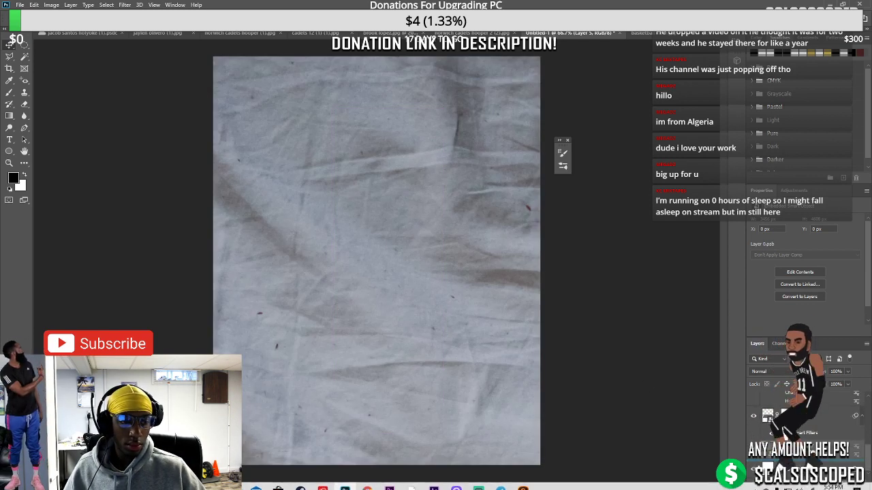
key("ctrl+z")
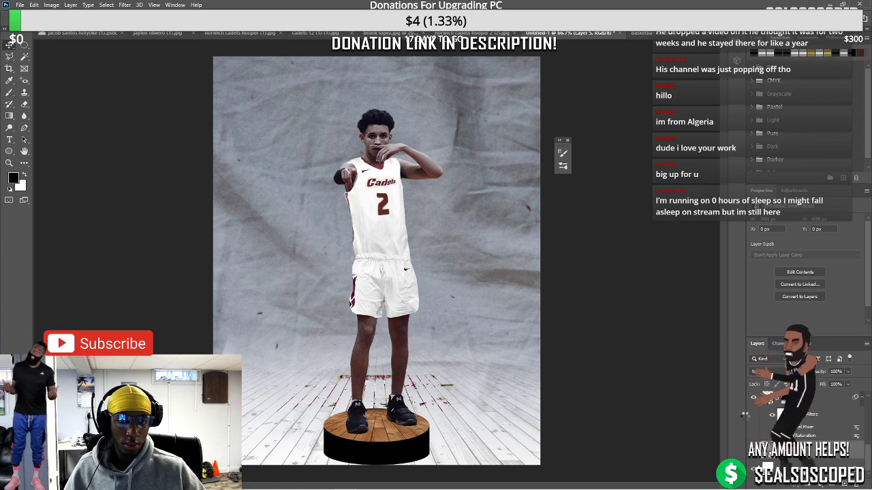
Free Transform the texture down so it covers the whole poster canvas
key("ctrl+t")
key("ctrl+minus")
scroll(422, 331, "down", 5)
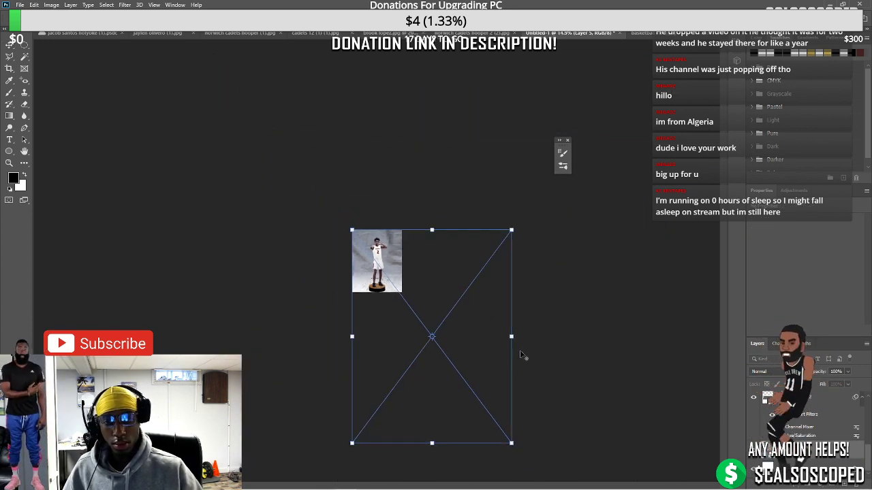
left_click_drag(512, 444, 387, 304)
scroll(392, 273, "up", 2)
scroll(392, 274, "up", 3)
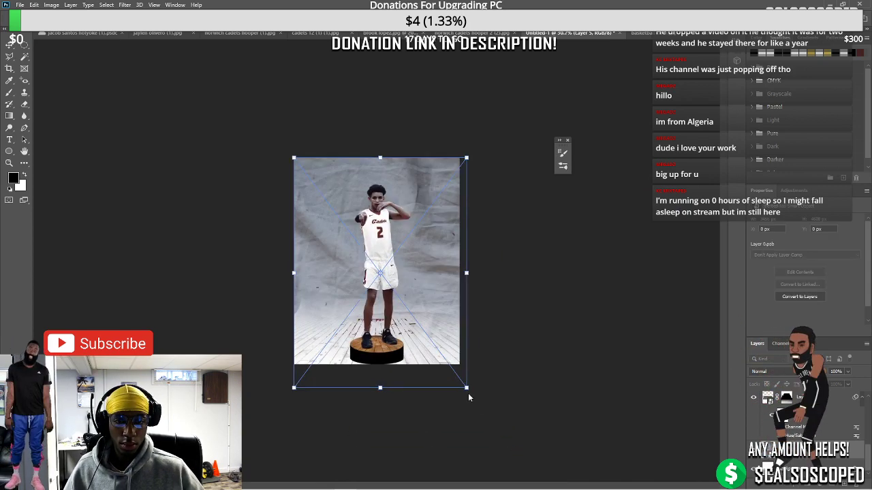
left_click_drag(468, 389, 455, 364)
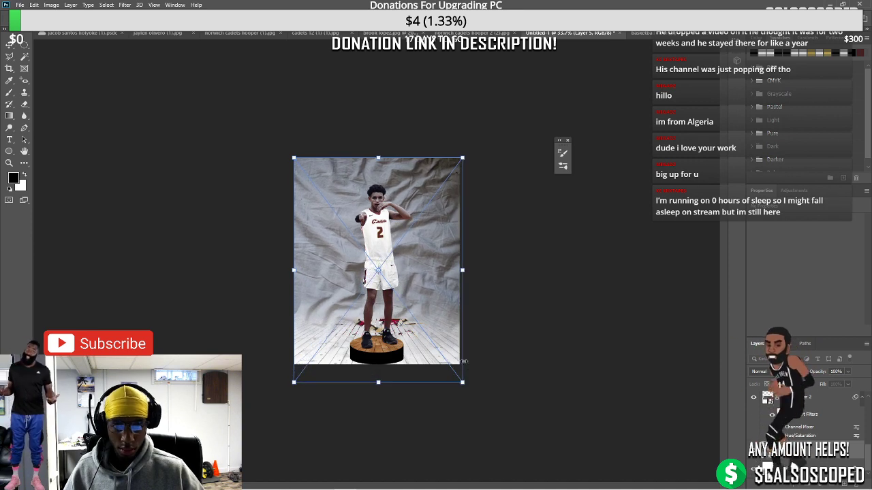
scroll(429, 330, "up", 3)
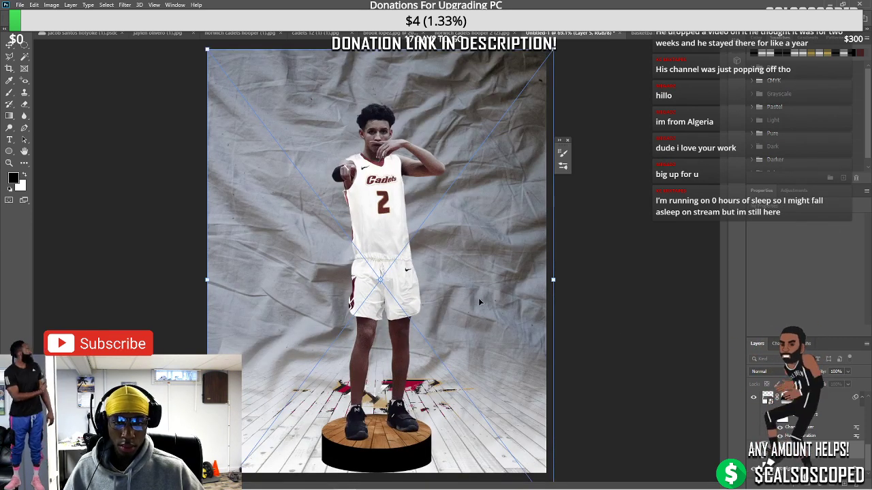
key("Left")
key("Left")
key("Left")
key("Left")
key("Left")
key("Left")
key("Left")
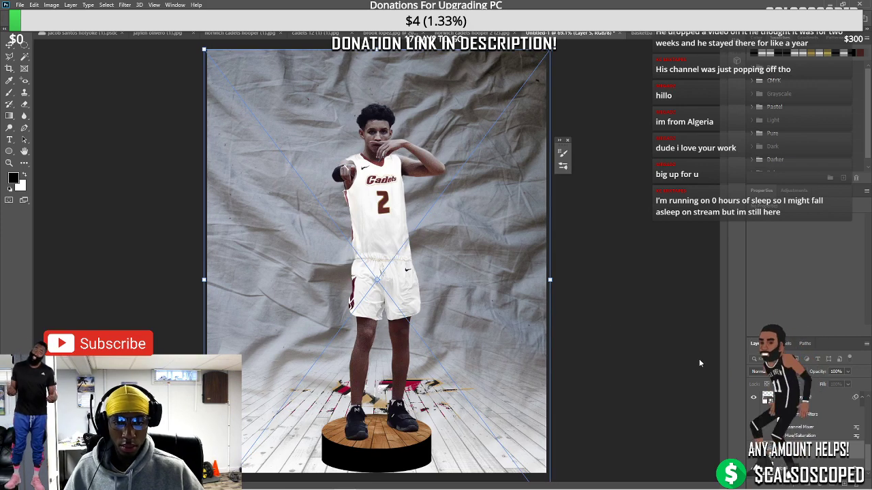
key("Return")
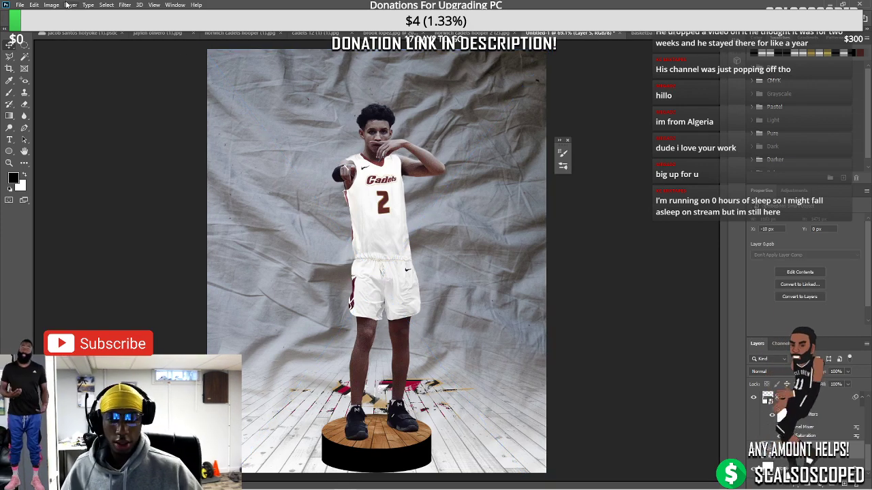
Desaturate the bed sheet texture with Hue/Saturation
left_click(51, 5)
mouse_move(102, 35)
left_click(165, 75)
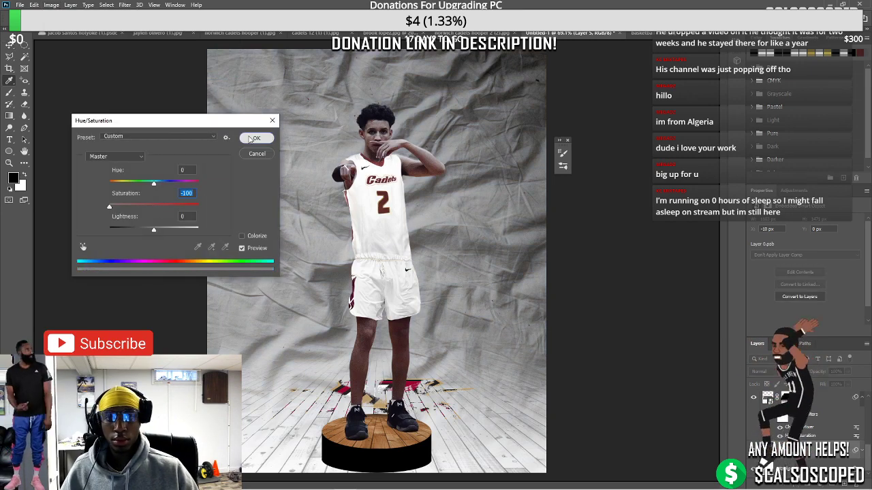
left_click(256, 137)
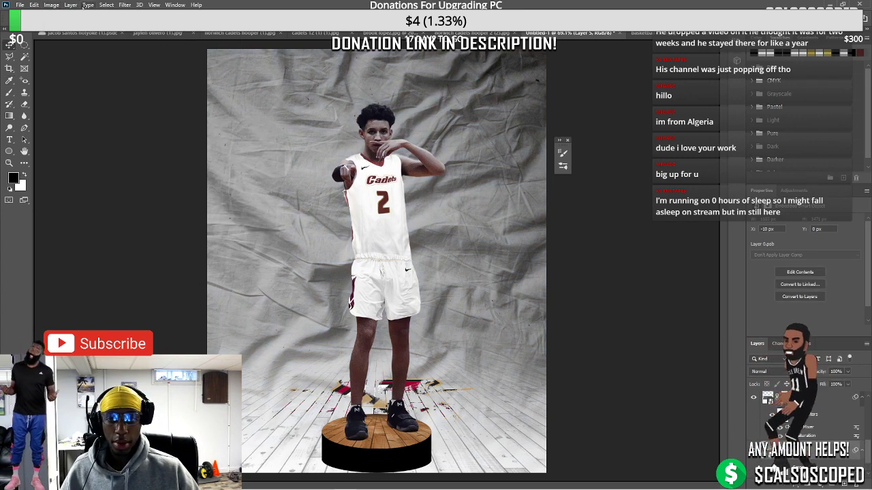
Apply a monochrome Channel Mixer: Red 40, Green 40, Blue 20, Constant +36
left_click(51, 5)
mouse_move(75, 35)
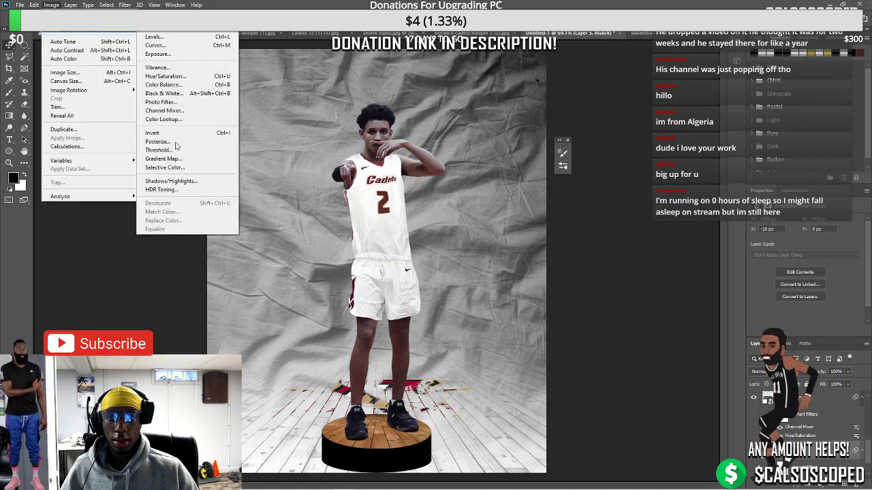
left_click(166, 111)
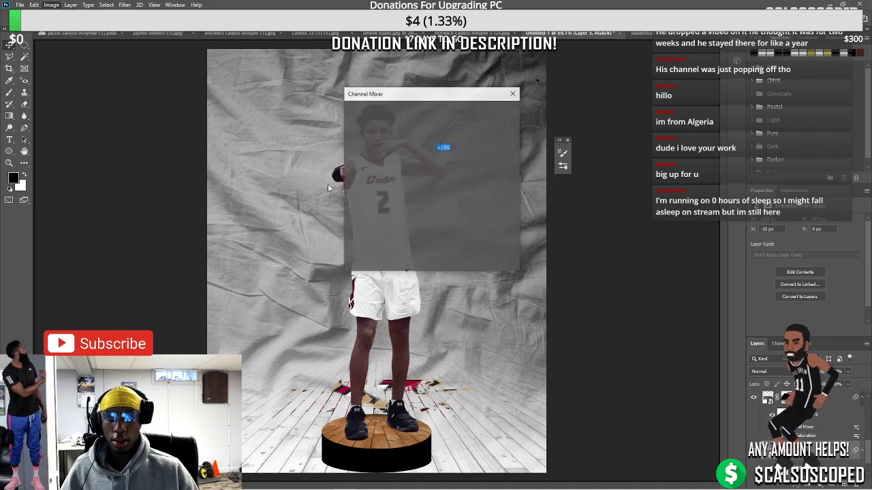
mouse_move(411, 250)
left_mouse_down()
mouse_move(441, 250)
mouse_move(421, 250)
left_mouse_up()
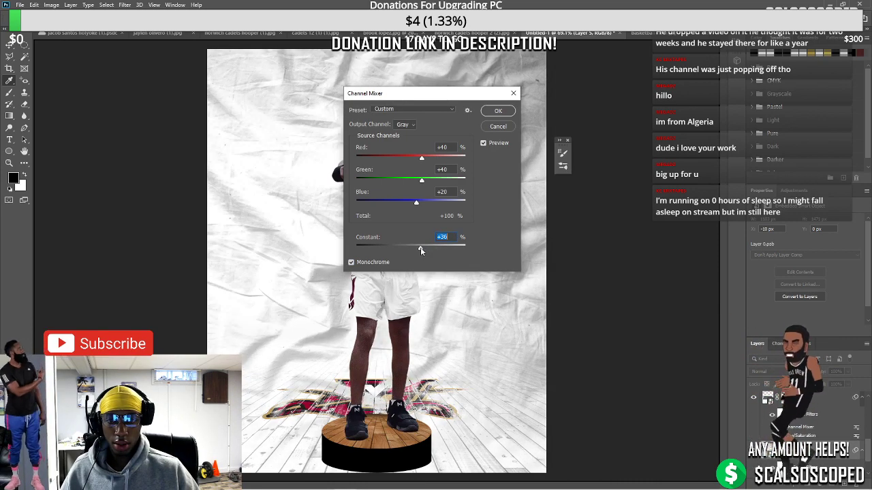
left_click(497, 111)
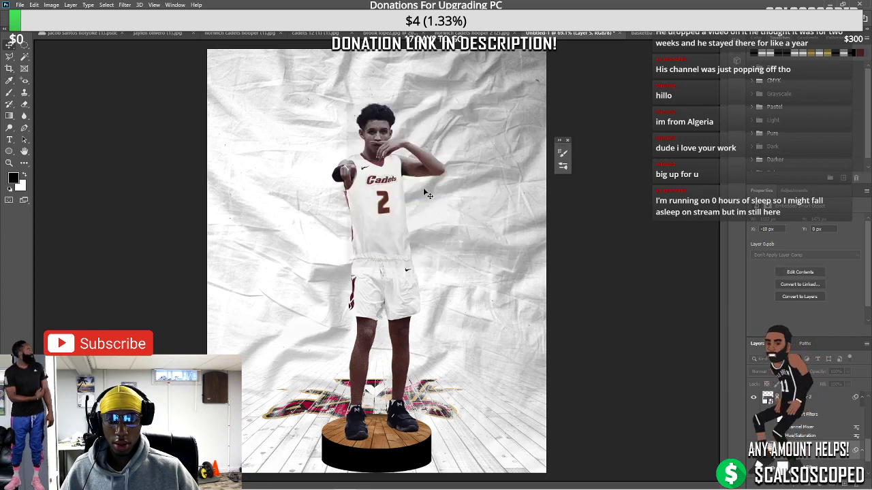
scroll(378, 231, "down", 2)
scroll(371, 232, "up", 2)
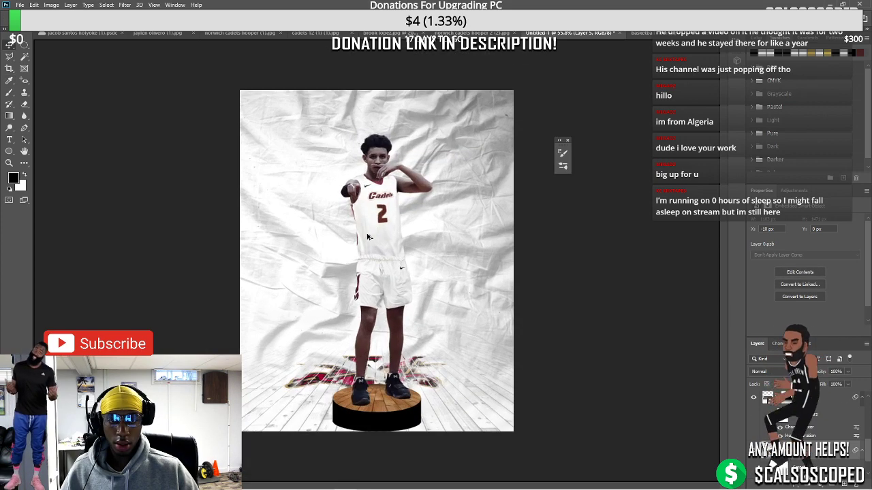
Close the bed-sheet preview and open the cracked white paper photo from the paper texture results
mouse_move(334, 485)
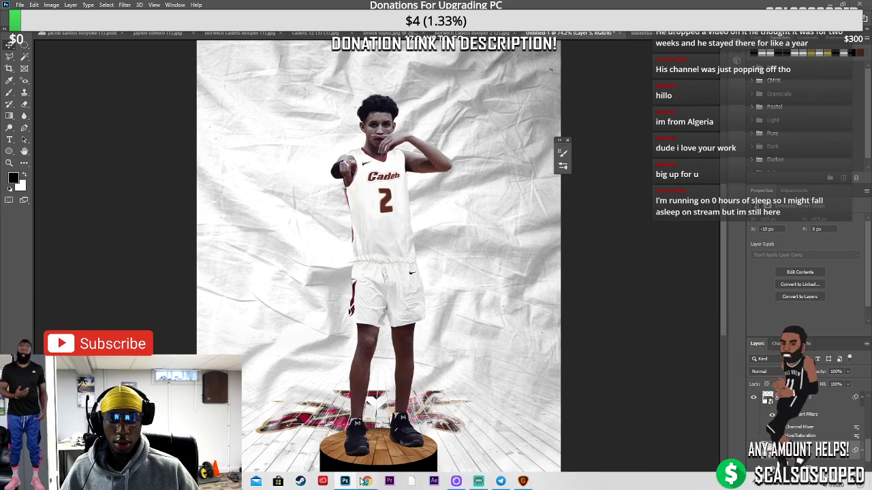
mouse_move(364, 481)
left_click(416, 436)
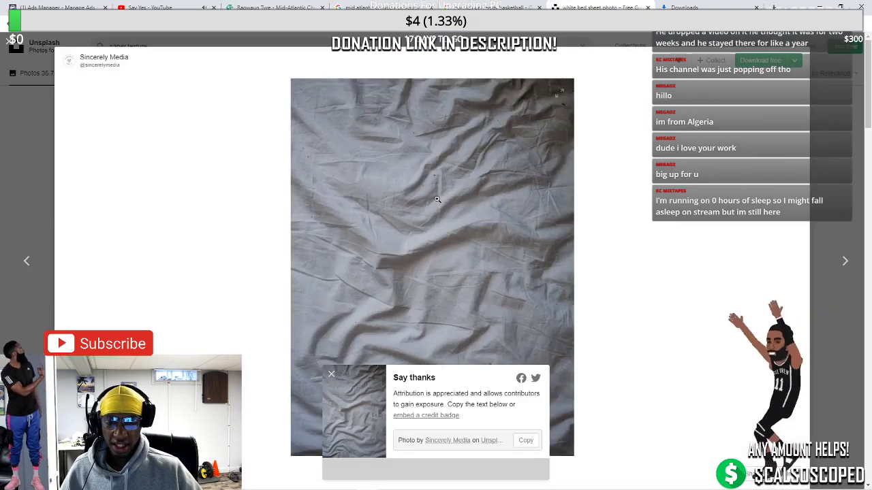
left_click(827, 80)
scroll(409, 198, "down", 10)
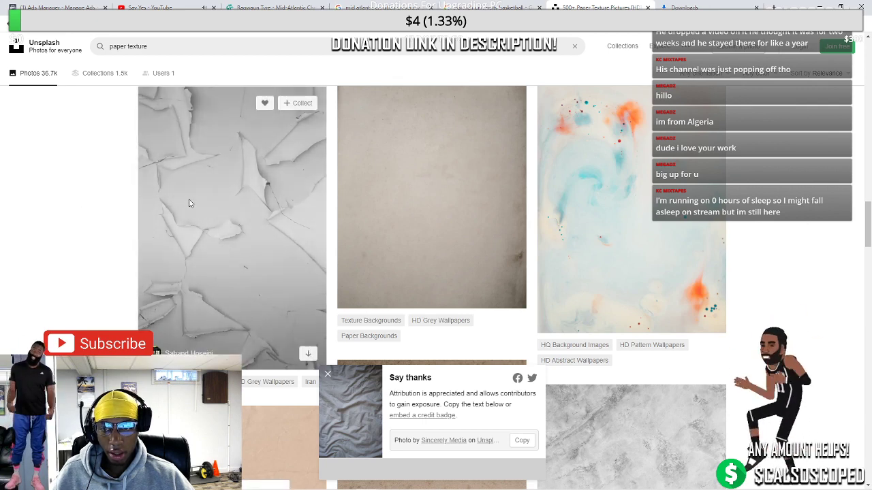
left_click(189, 203)
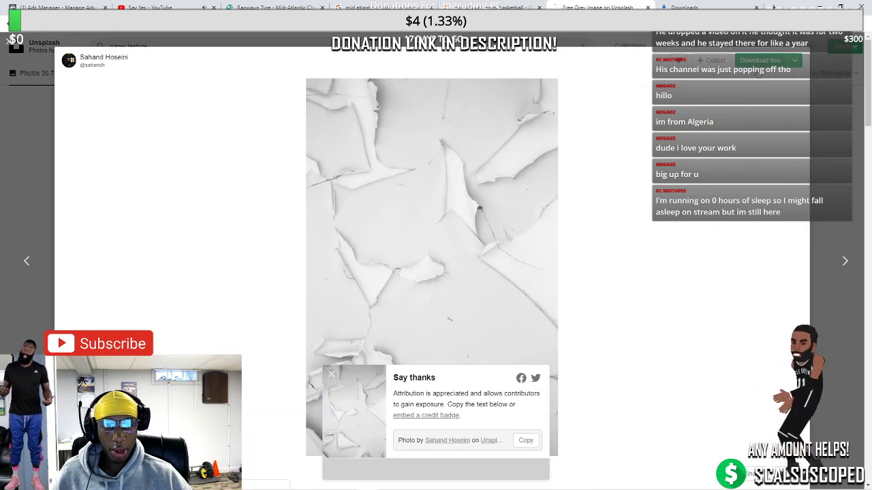
Show the downloaded rip paper texture in Downloads with the effects folder open beside it
left_click(835, 482)
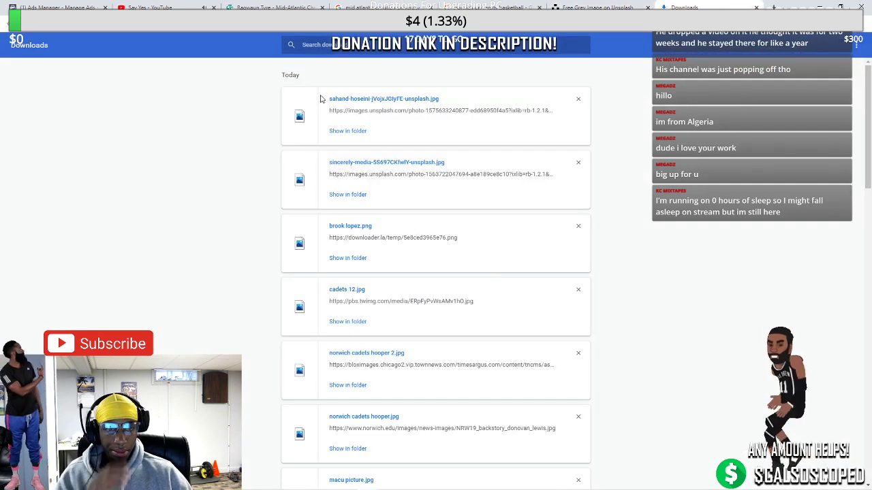
left_click(345, 131)
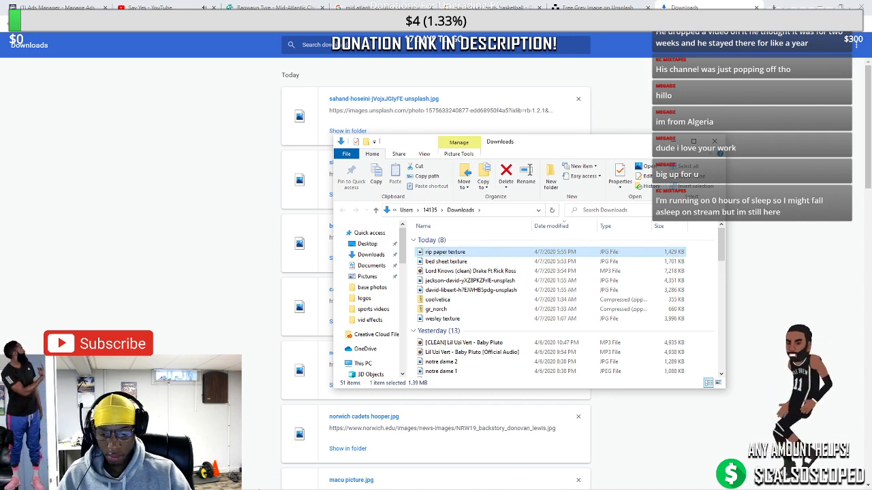
mouse_move(233, 480)
left_click(280, 439)
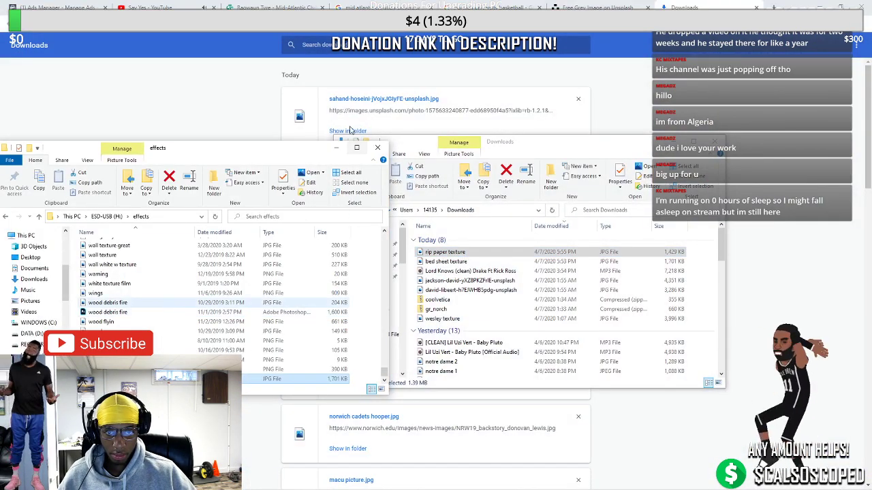
Close both Explorer windows and return to the Photoshop poster
left_click(377, 147)
left_click(713, 140)
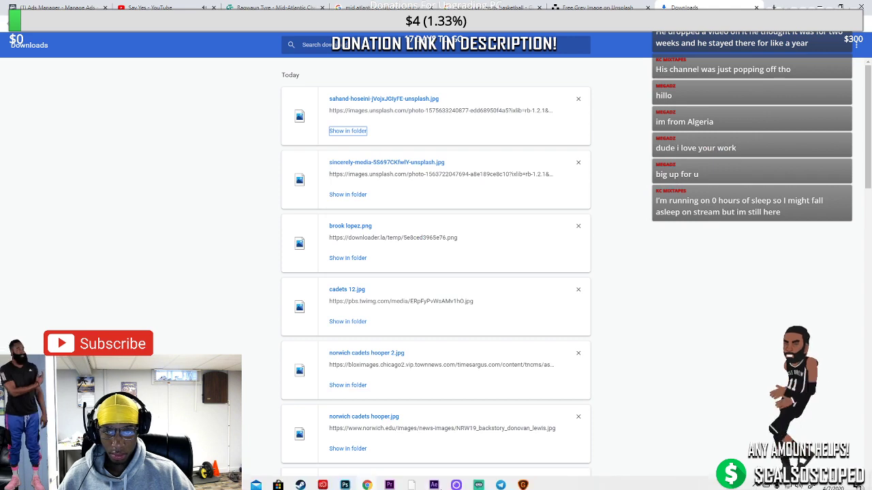
left_click(366, 482)
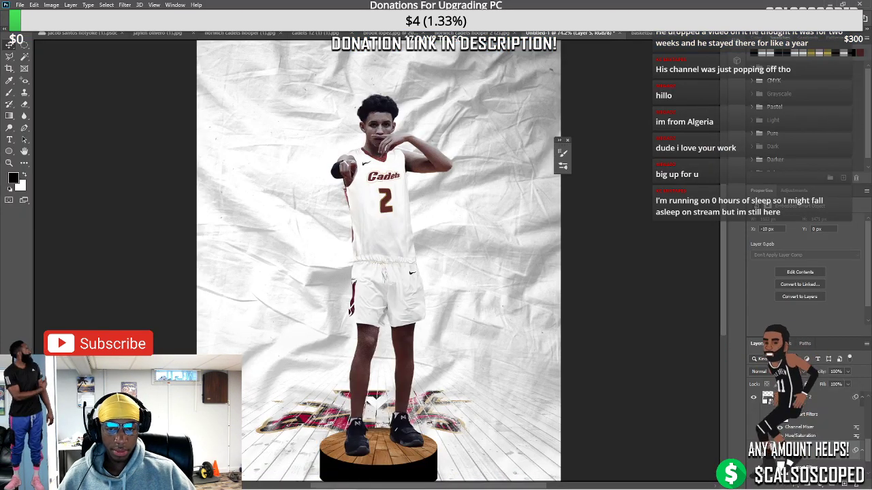
Delete the bed-sheet backdrop layer, then try placing the rip paper texture and undo it
key("Delete")
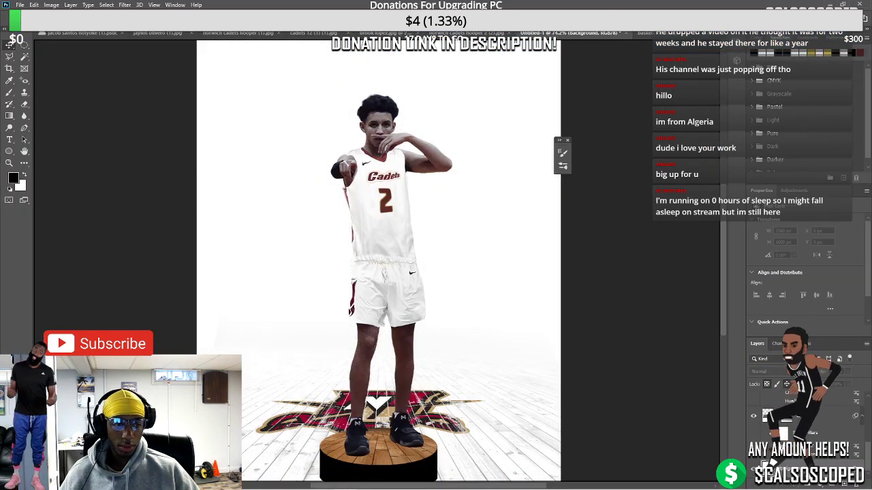
left_click(20, 5)
left_click(109, 185)
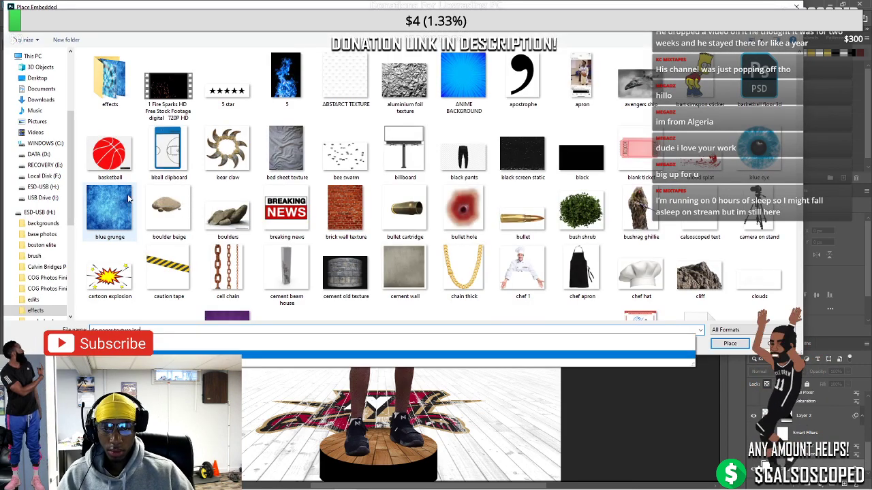
key("Escape")
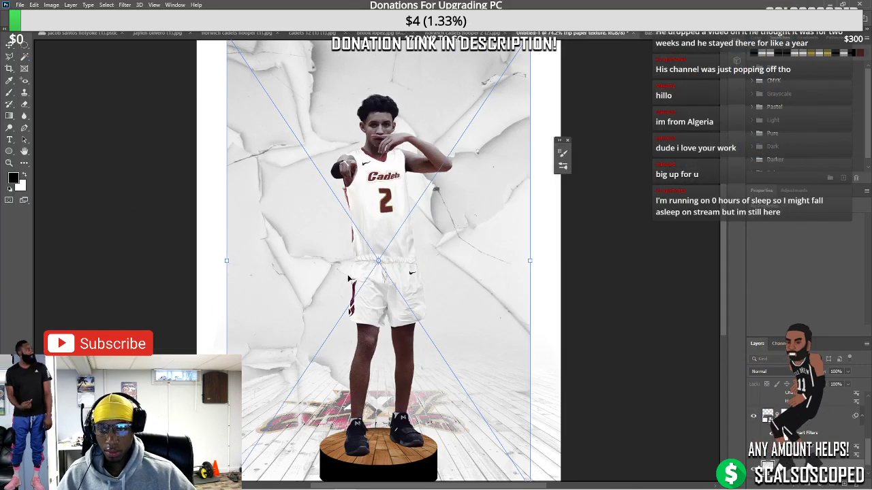
key("Return")
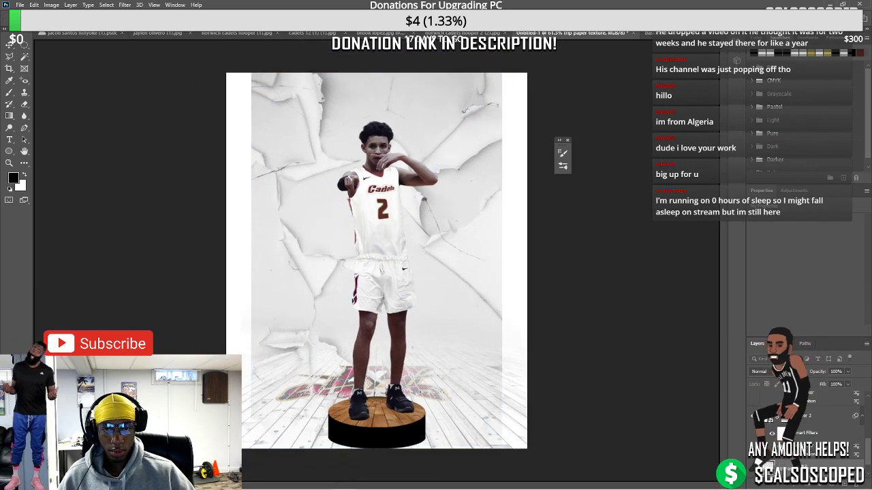
key("ctrl+z")
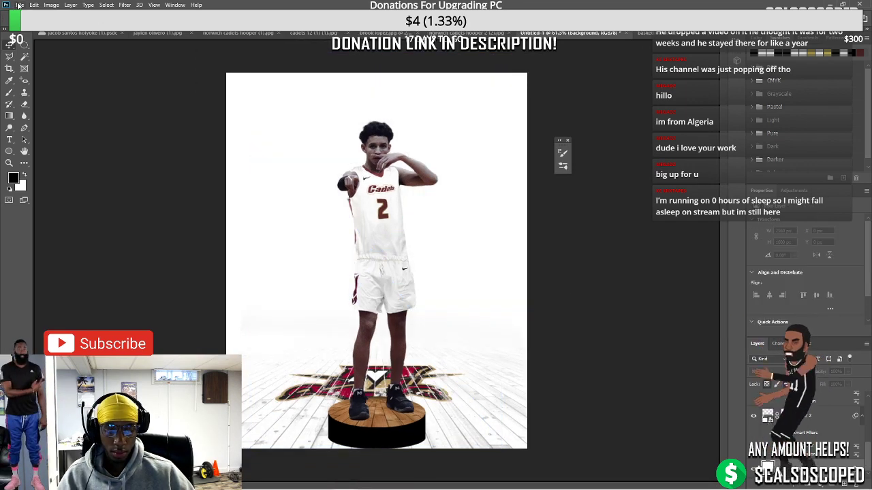
Open the rip paper and bed sheet textures as separate documents
left_click(19, 5)
left_click(27, 41)
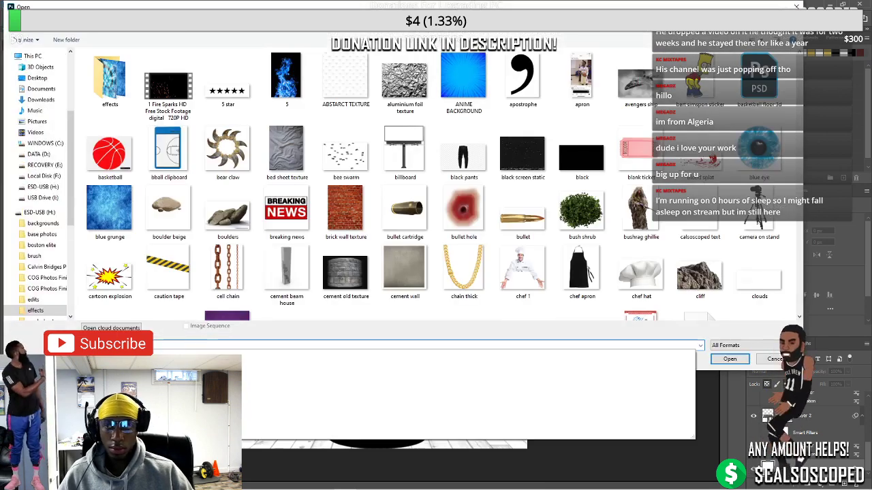
key("Escape")
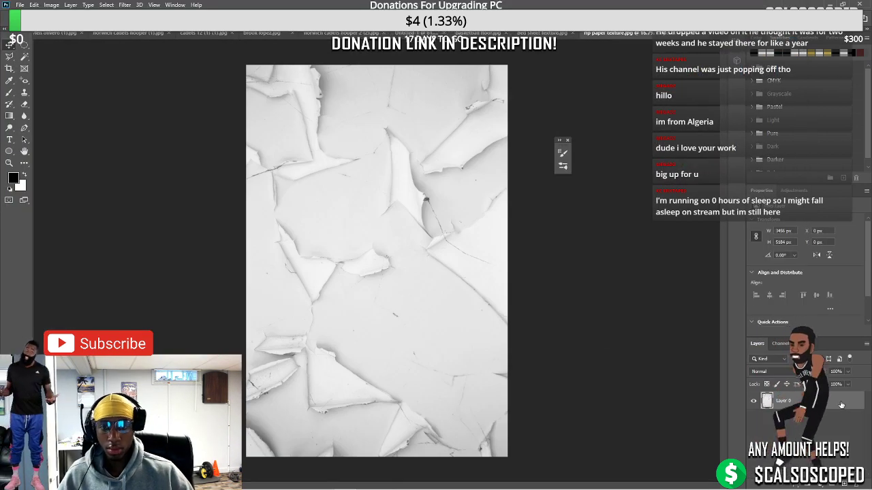
Close the bed sheet texture without saving and return to the Untitled-1 poster
left_click(577, 33)
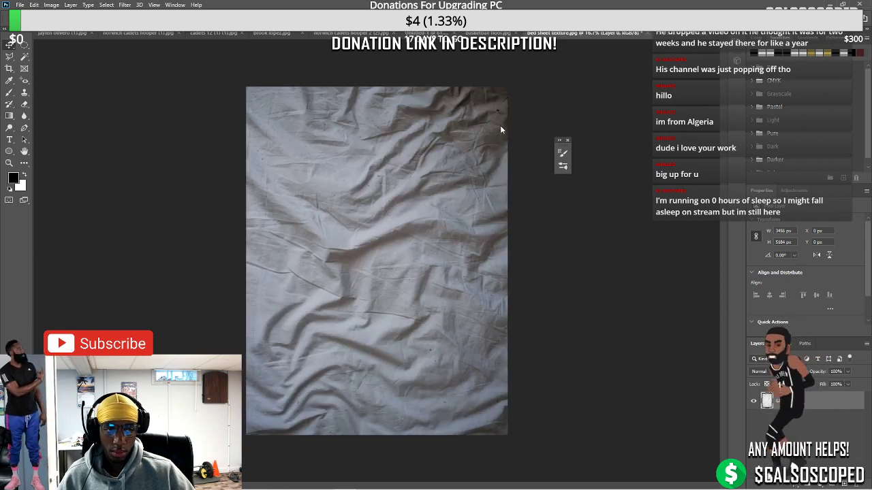
key("ctrl+w")
left_click(432, 185)
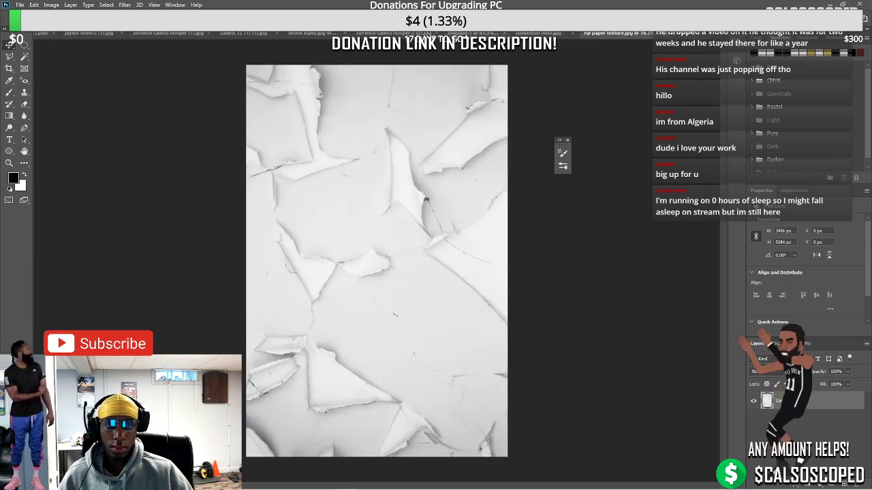
left_click(474, 33)
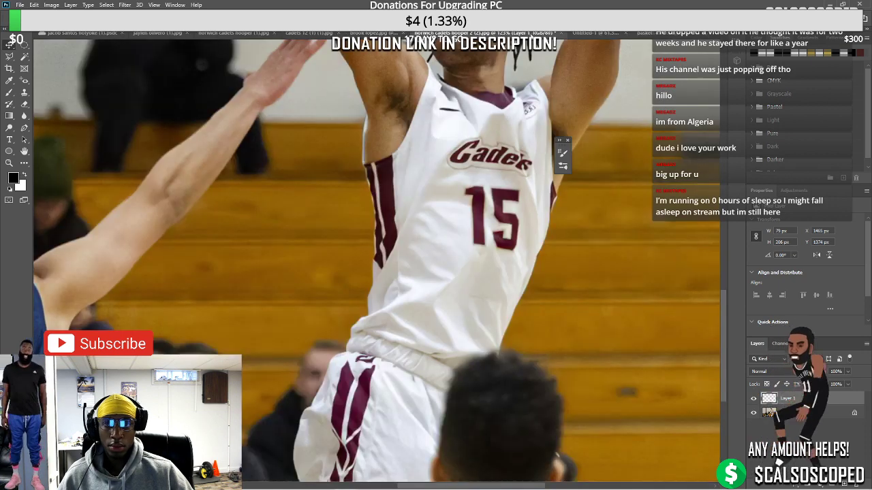
left_click(158, 33)
left_click(302, 32)
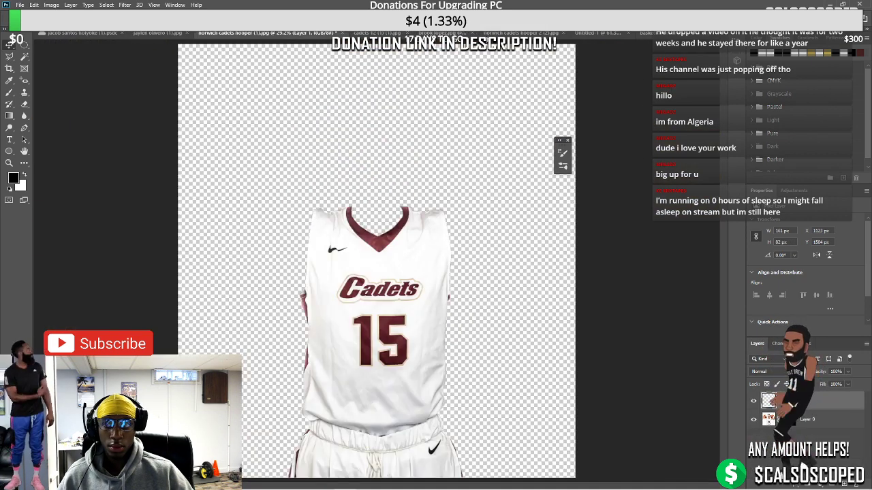
left_click(598, 32)
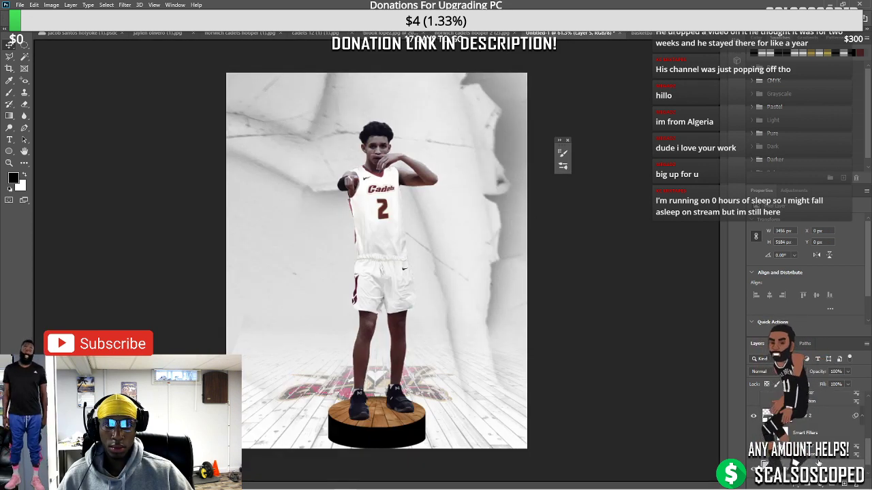
Convert the rip paper backdrop to a smart object and scale it to fit the poster
right_click(766, 415)
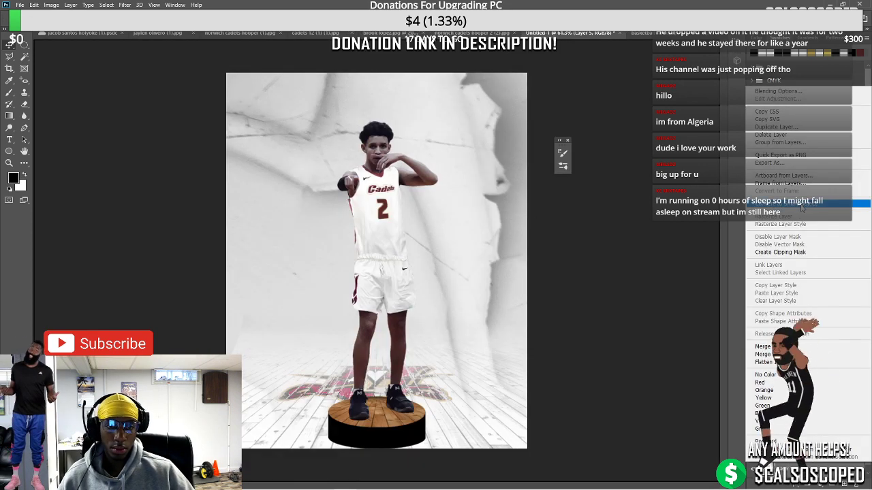
left_click(802, 204)
key("ctrl+t")
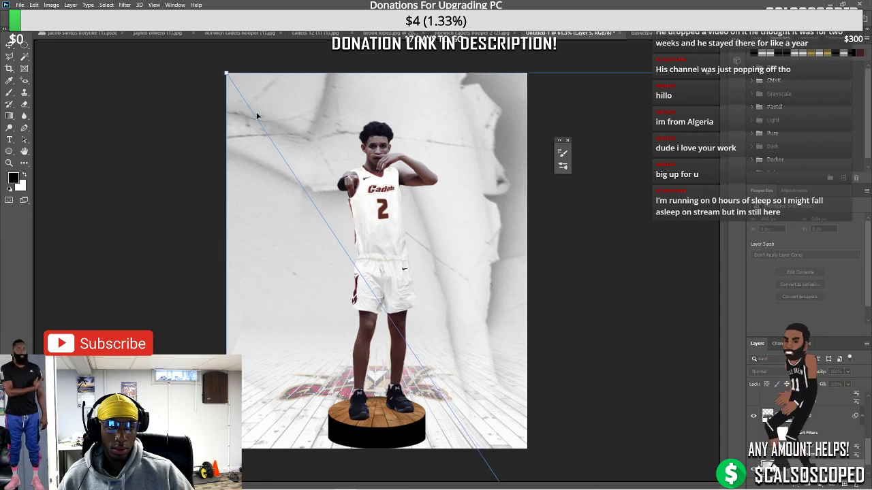
left_click_drag(227, 72, 485, 200)
key("ctrl+minus")
key("ctrl+minus")
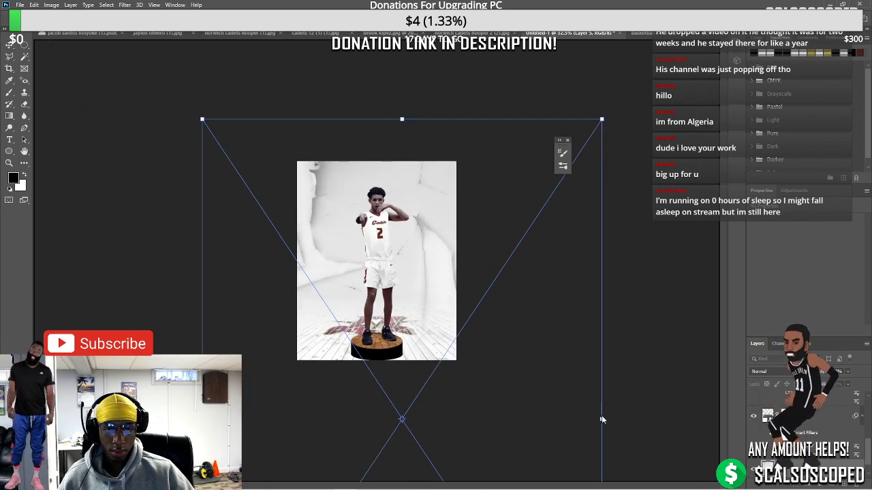
left_click_drag(602, 420, 438, 211)
mouse_move(455, 244)
left_mouse_down()
mouse_move(403, 243)
mouse_move(432, 256)
mouse_move(459, 249)
left_mouse_up()
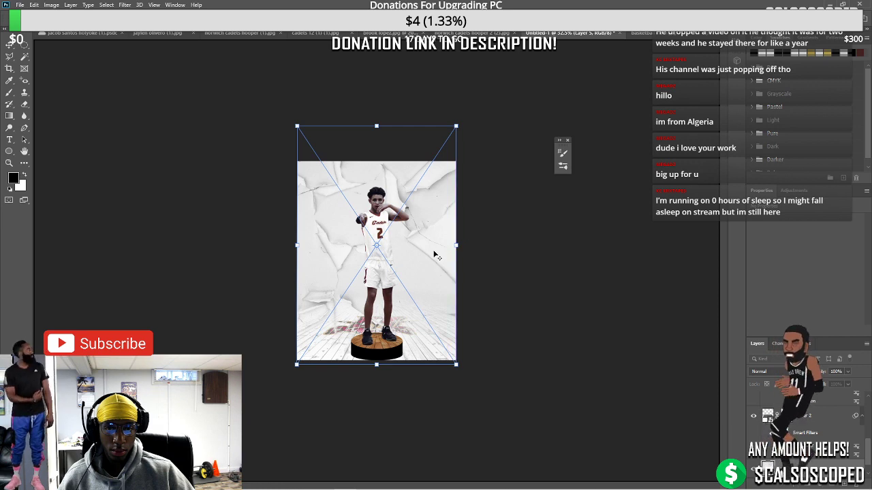
key("ctrl+plus")
key("ctrl+plus")
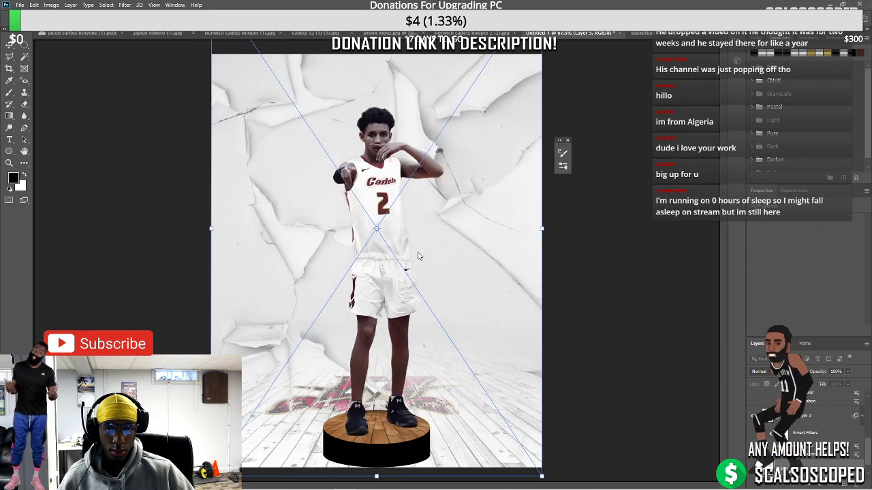
key("Return")
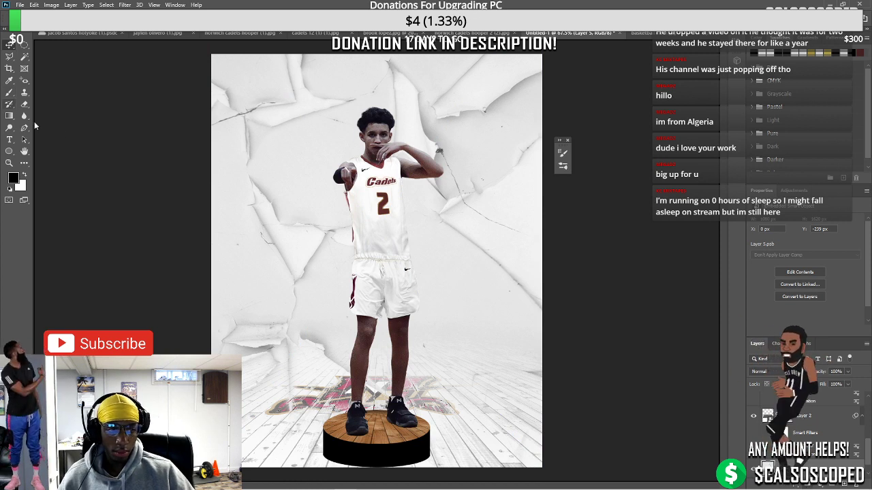
Add a layer mask and drag black-to-white gradients so the cracked wall fades into the floor
left_click(806, 483)
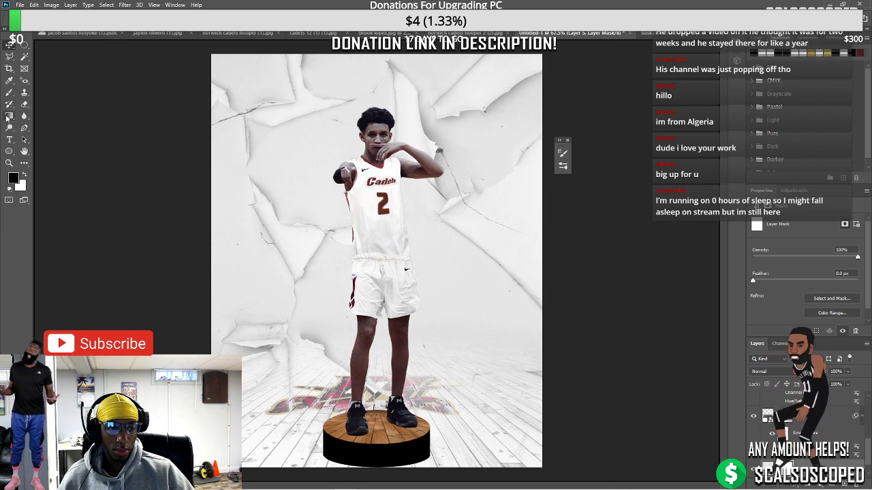
mouse_move(325, 240)
left_mouse_down()
mouse_move(365, 292)
mouse_move(377, 416)
mouse_move(387, 298)
left_mouse_up()
left_click_drag(372, 393, 371, 247)
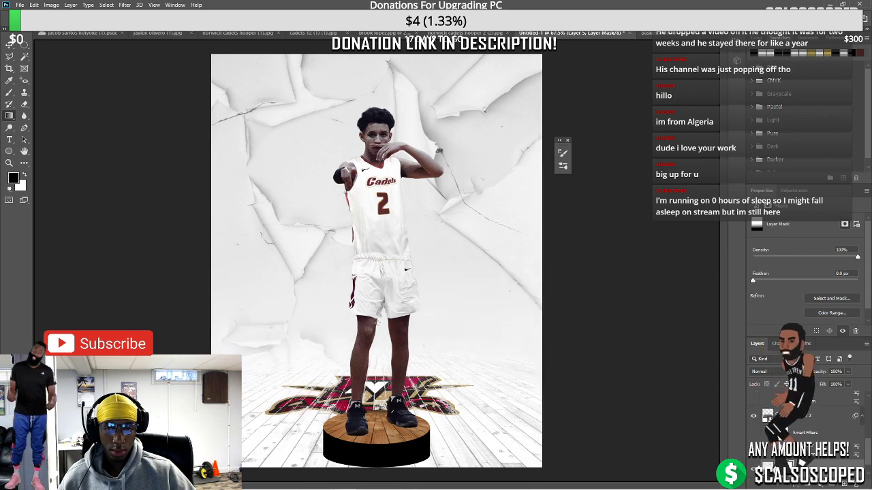
scroll(378, 324, "down", 3)
scroll(399, 265, "up", 2)
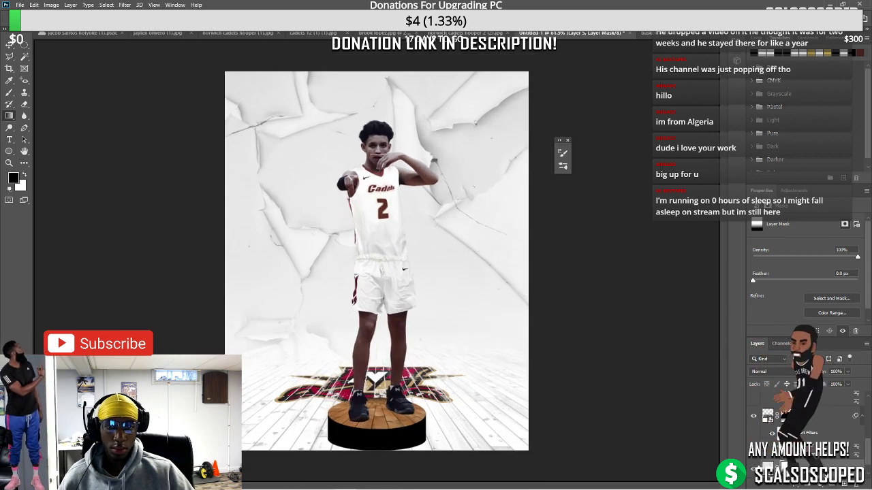
key("ctrl+2")
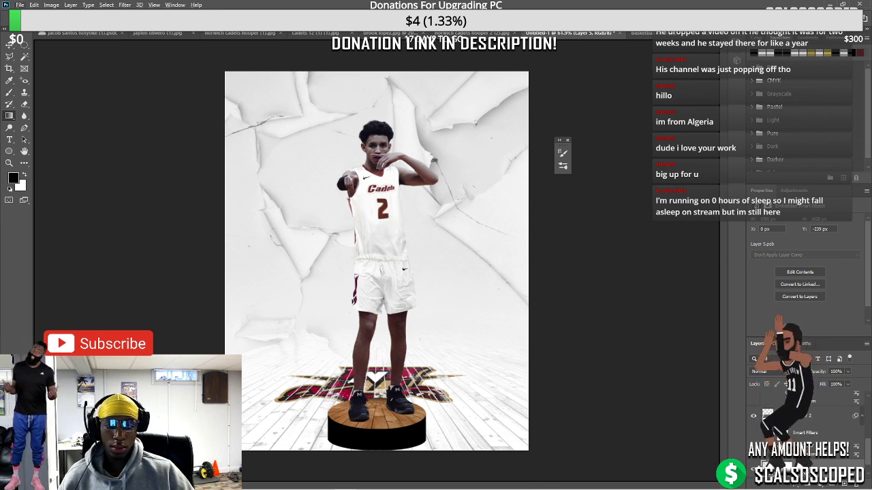
right_click(790, 416)
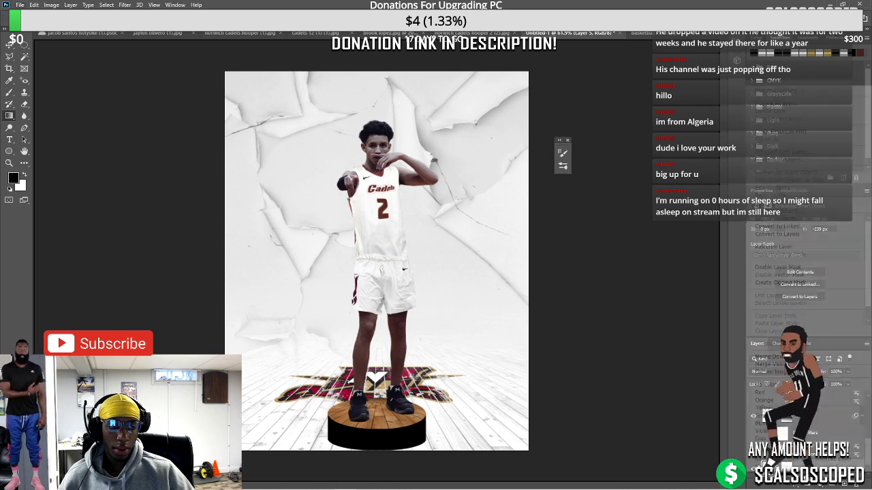
left_click(745, 424)
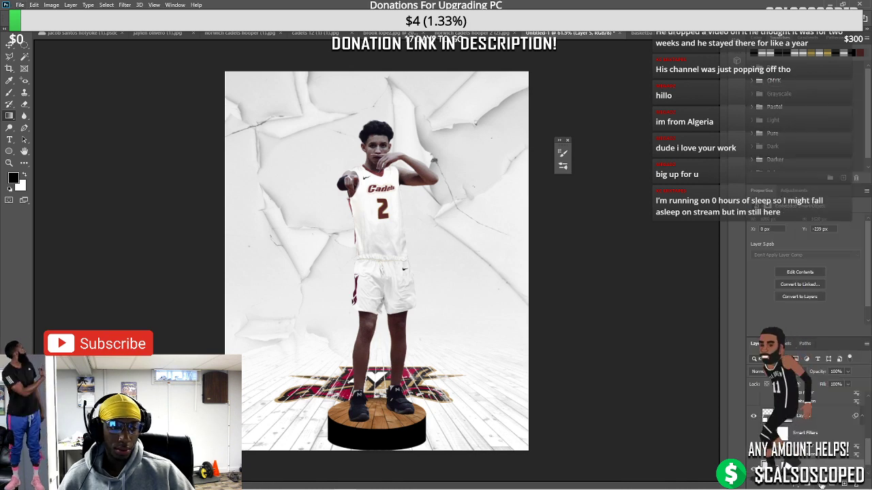
left_click(821, 484)
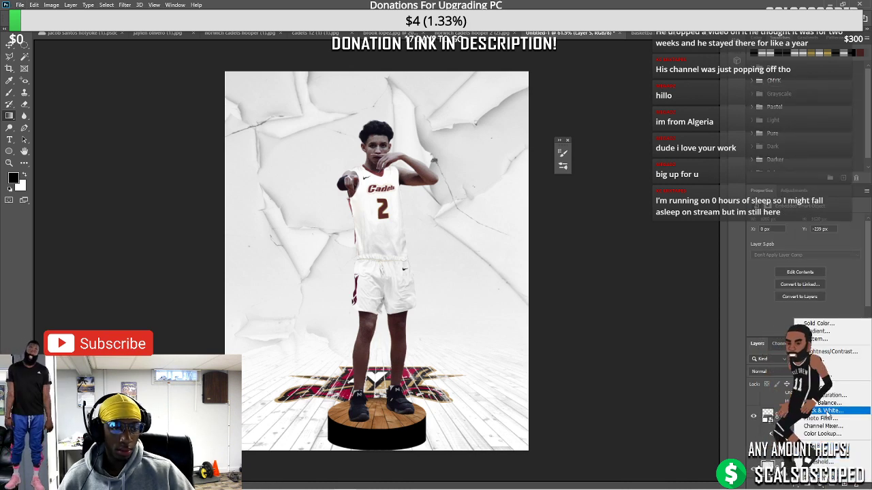
Add a Gradient Map adjustment, make its dark stop pure red, and shift the midpoint toward red
left_click(826, 470)
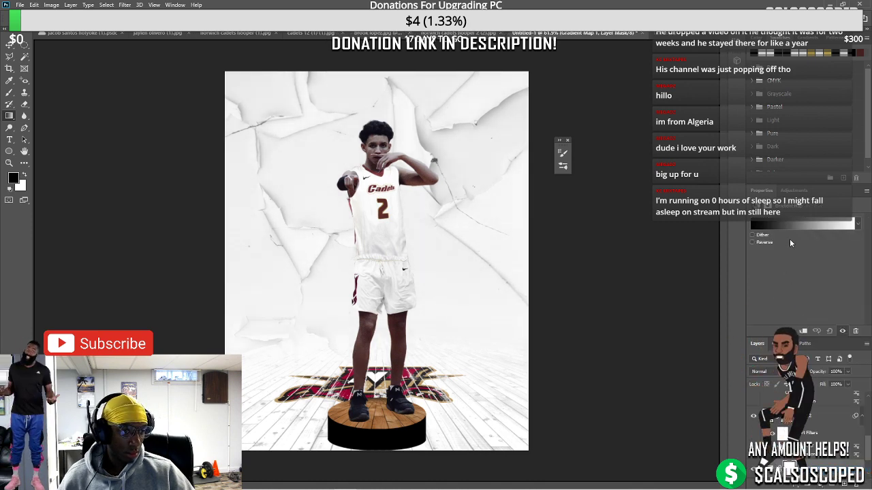
left_click(776, 224)
double_click(516, 287)
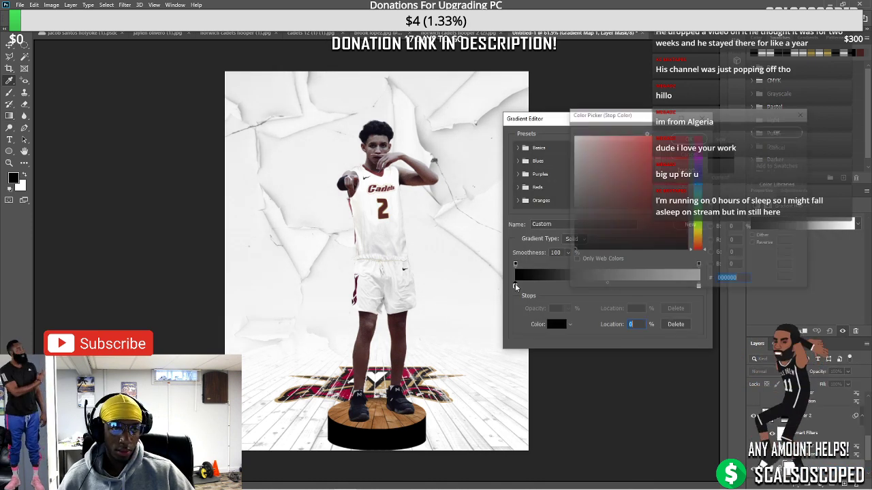
left_click(657, 155)
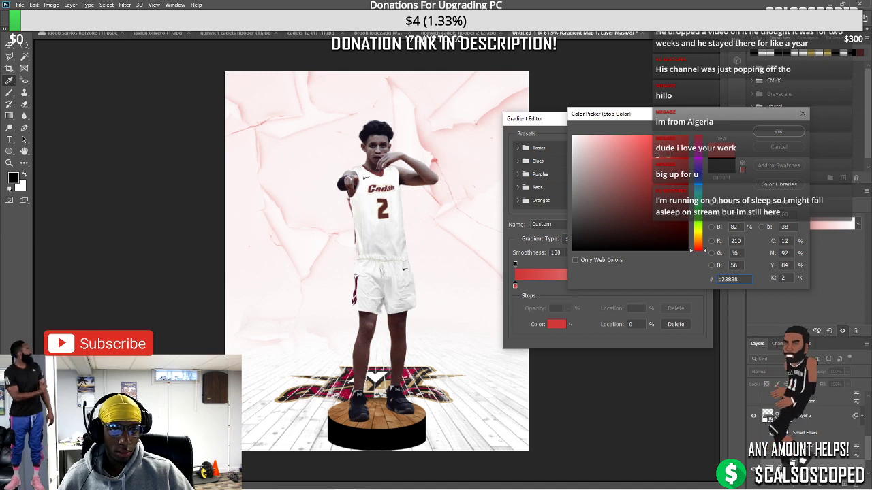
left_click(689, 136)
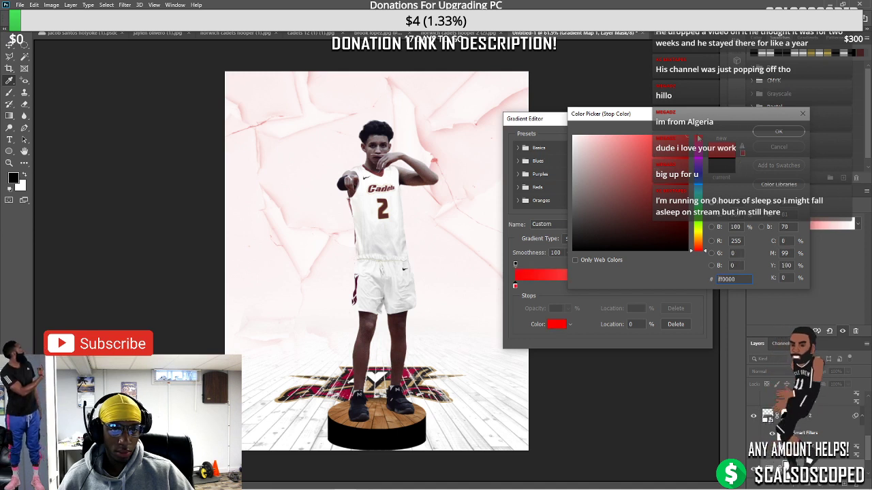
left_click(767, 132)
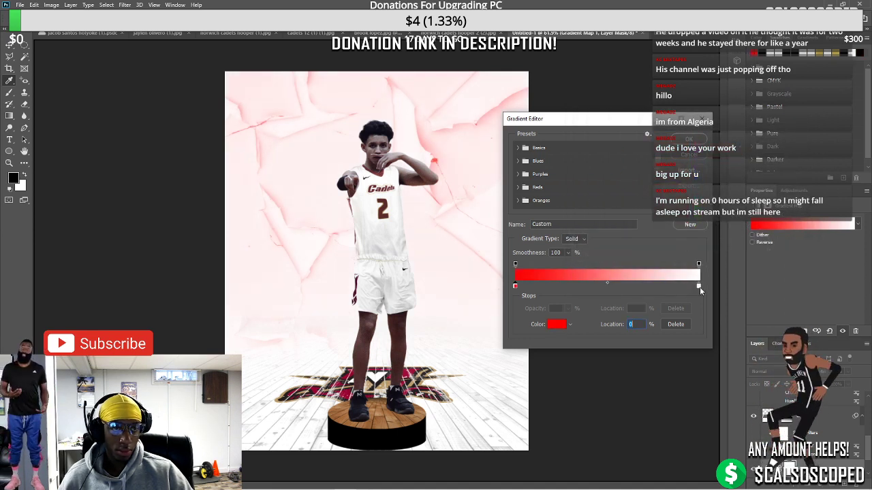
left_click_drag(607, 282, 671, 284)
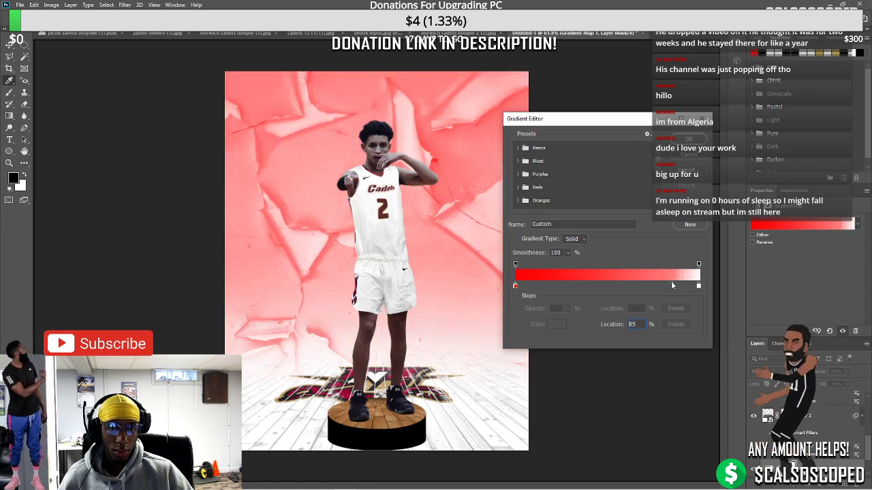
Try a darker red stop with midpoints at 95% and 74%, then cancel the gradient edits
double_click(516, 285)
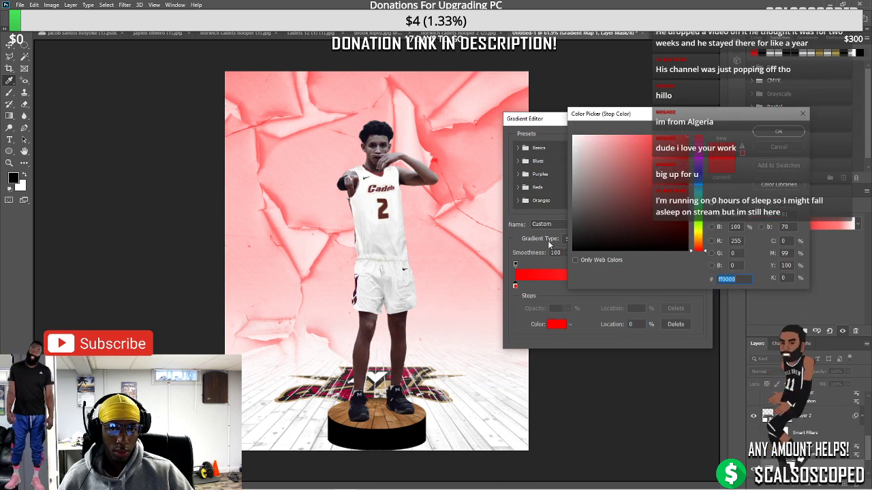
left_click(382, 220)
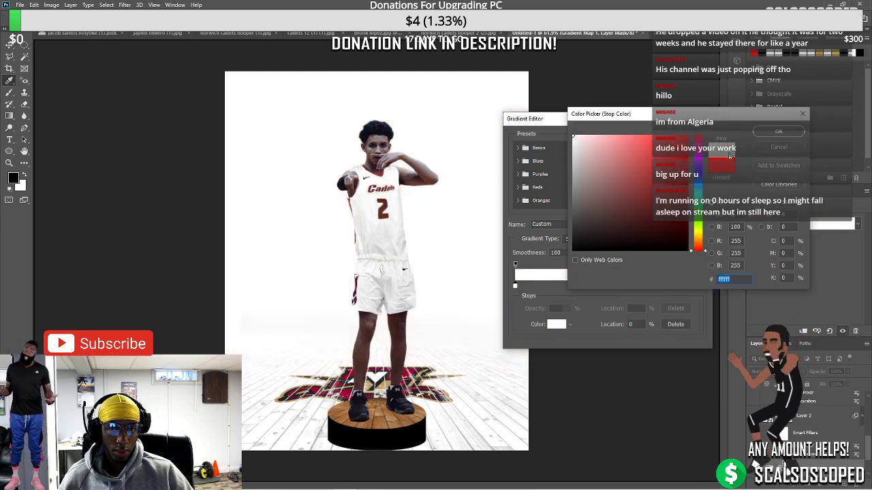
left_click(664, 200)
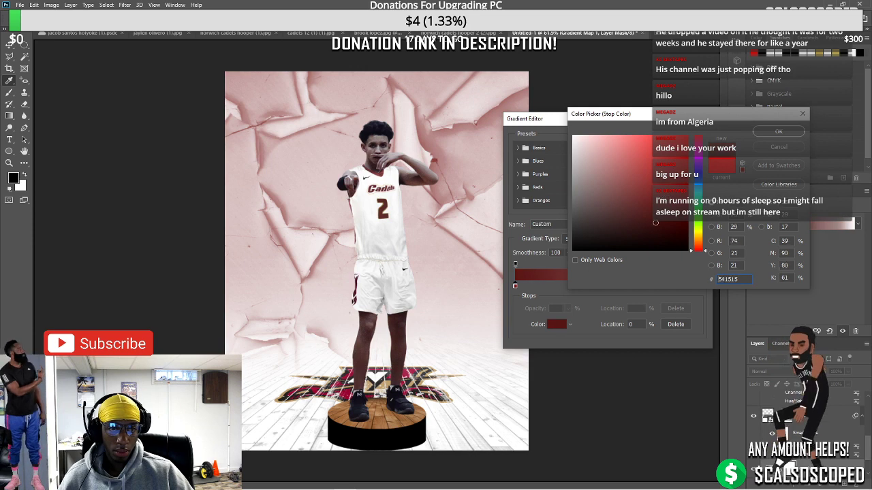
left_click_drag(655, 223, 672, 228)
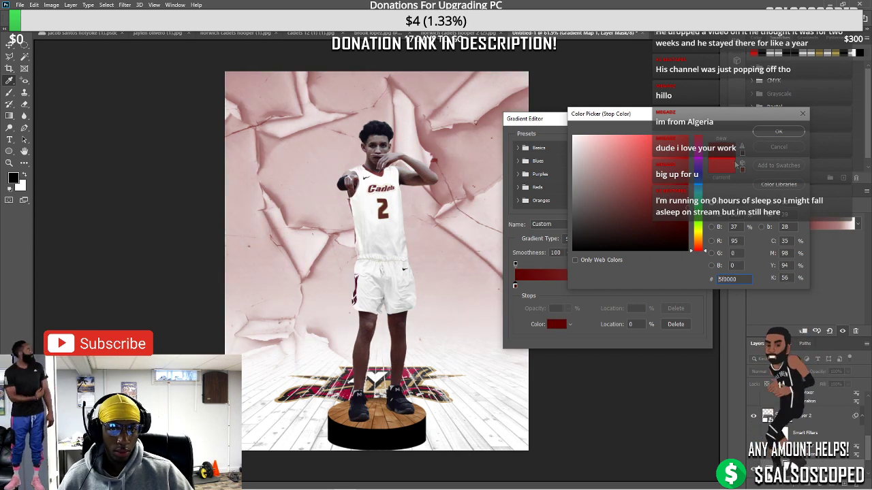
left_click(779, 131)
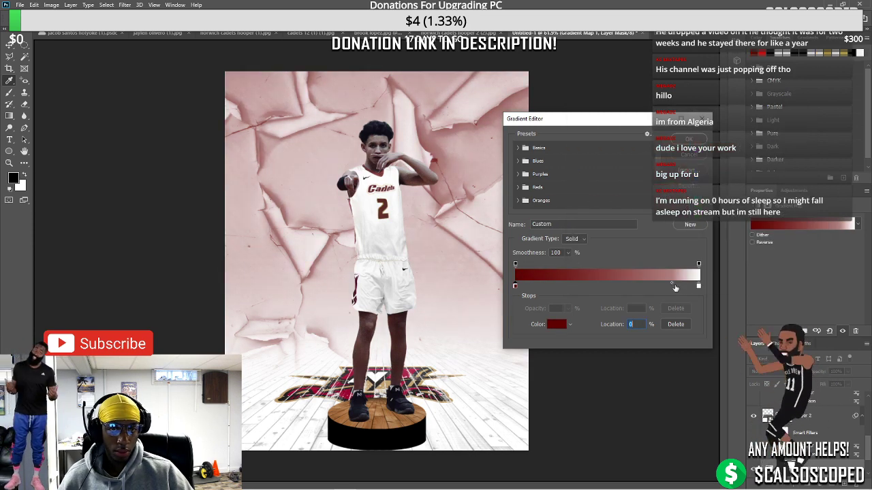
key("Return")
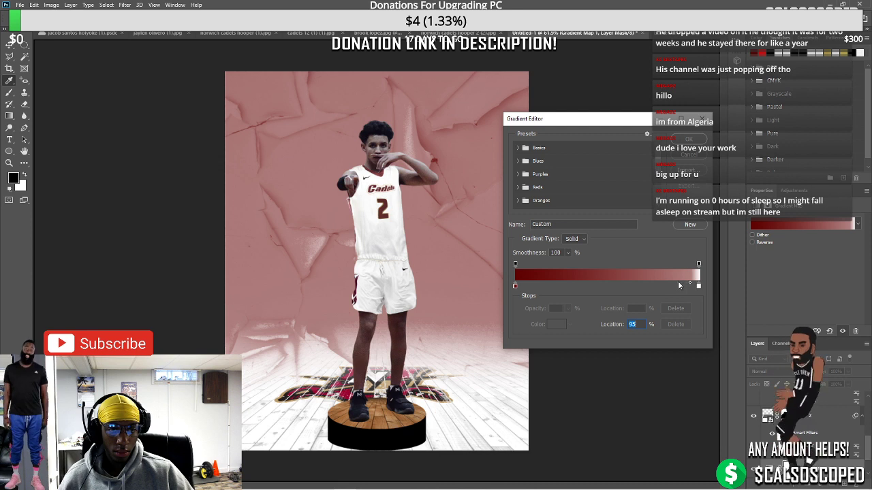
left_click_drag(675, 287, 524, 284)
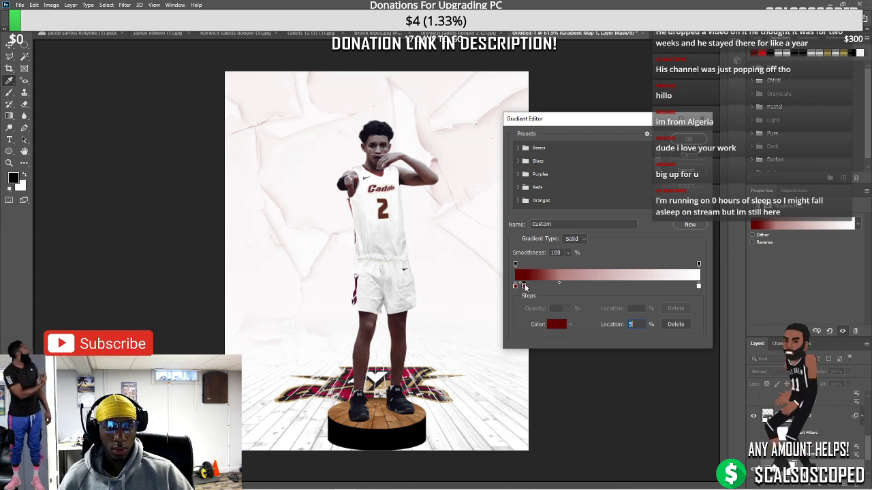
left_click(552, 286)
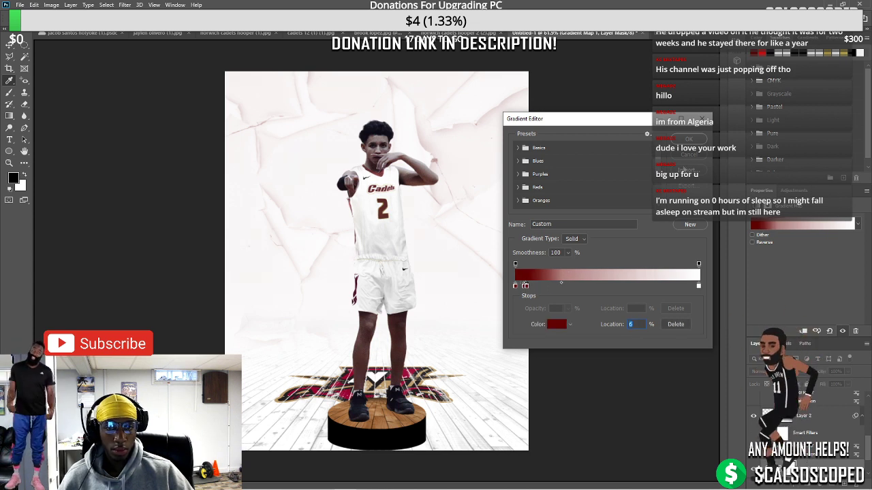
left_click(689, 156)
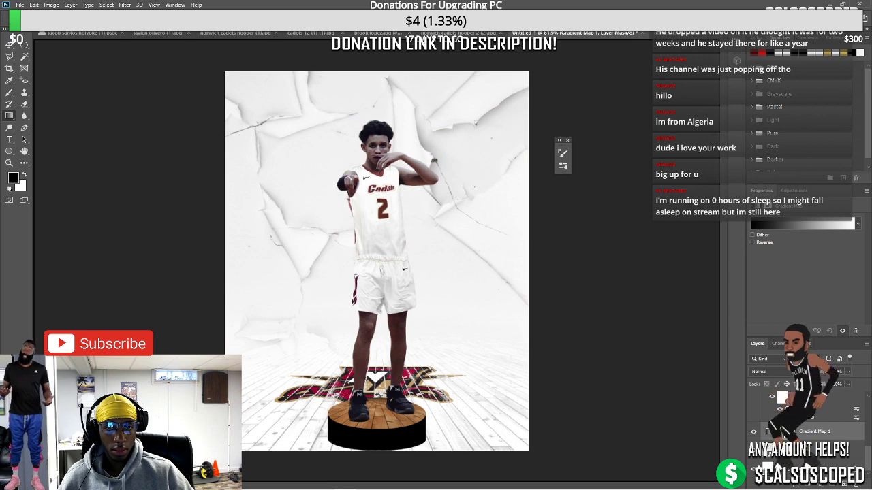
Delete the Gradient Map 1 adjustment layer
key("alt+]")
key("ctrl+0")
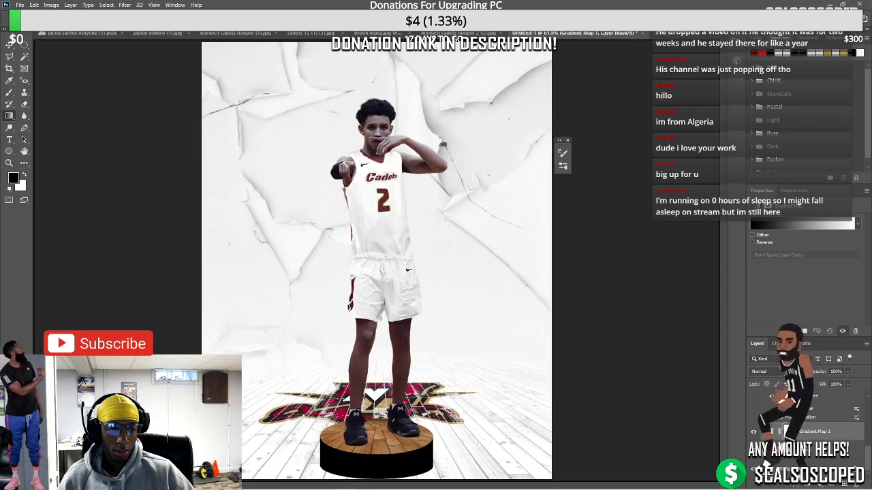
left_click(795, 432)
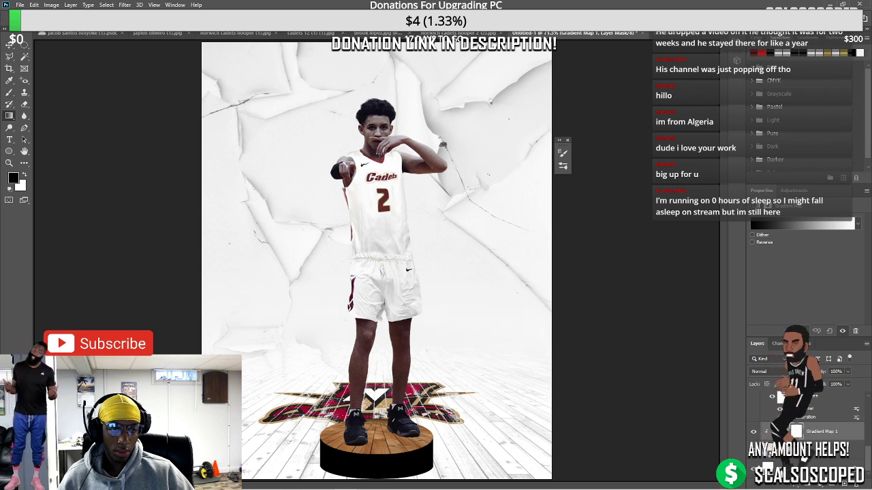
key("Delete")
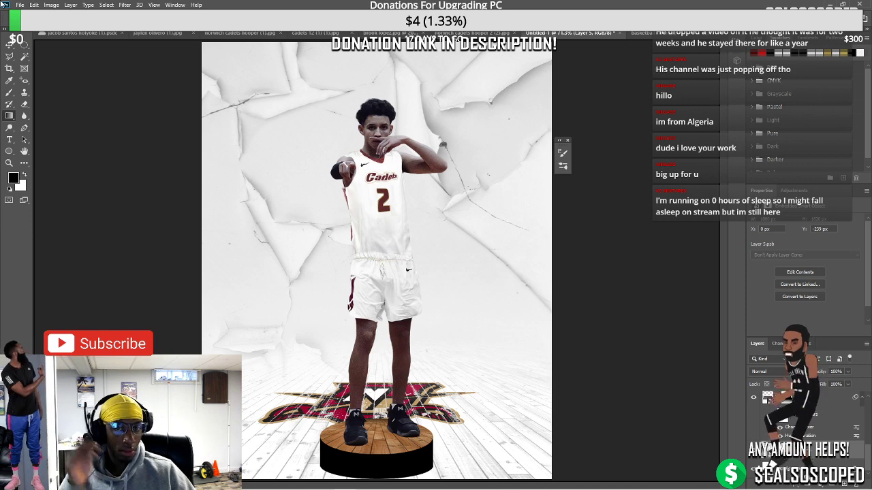
Desaturate Layer 5 with an Image > Adjustments Hue/Saturation of Saturation -81
left_click(51, 5)
mouse_move(66, 34)
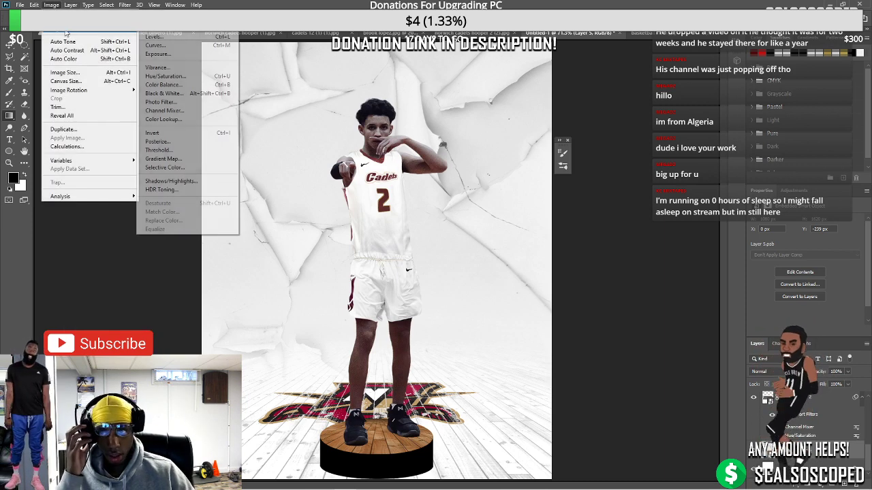
left_click(164, 76)
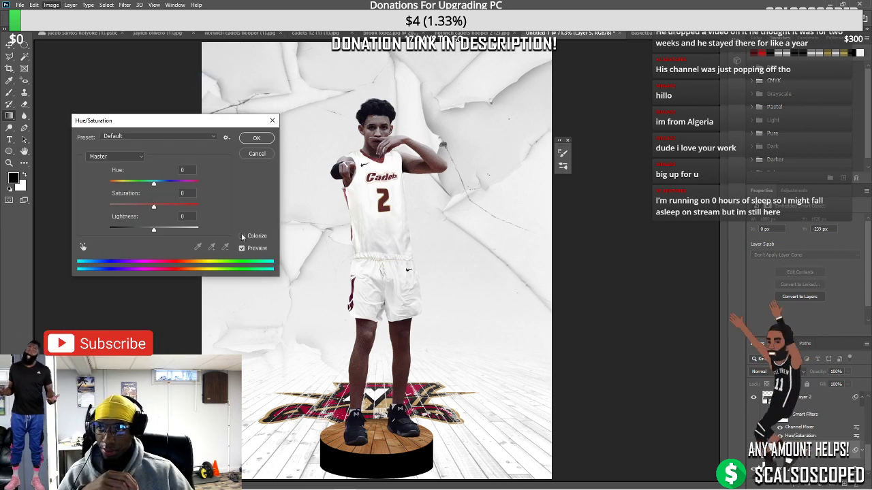
left_click_drag(153, 206, 118, 206)
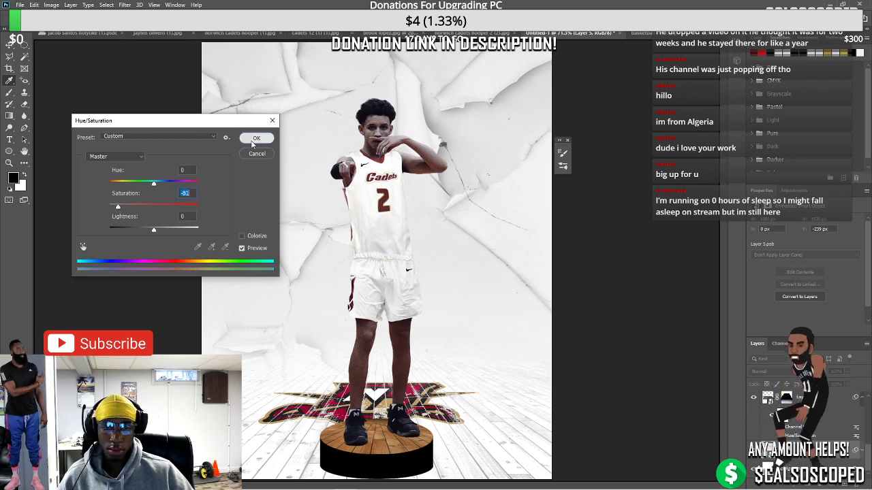
left_click(254, 138)
key("ctrl+minus")
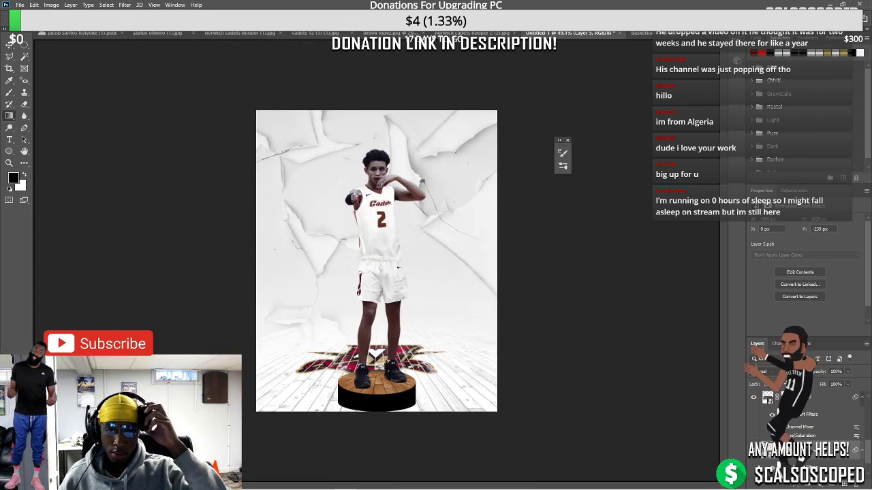
Add a black Solid Color fill layer and set its blend mode to Overlay
left_click(807, 482)
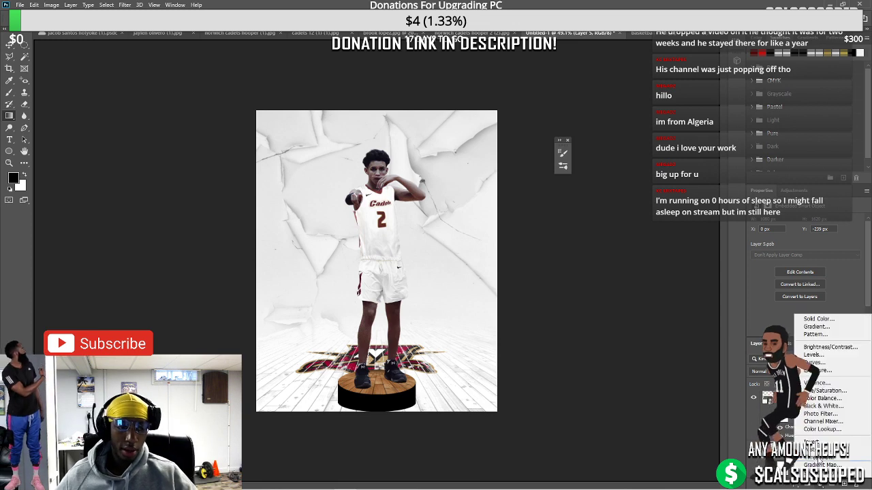
left_click(818, 319)
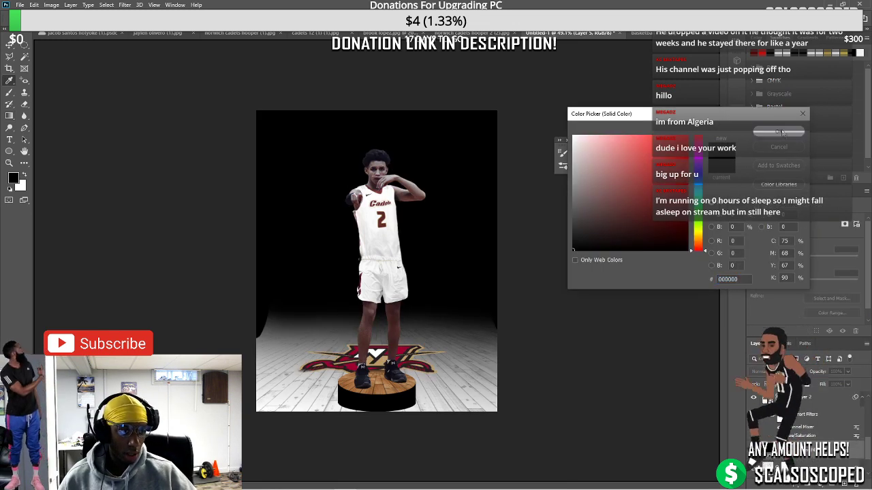
left_click(779, 132)
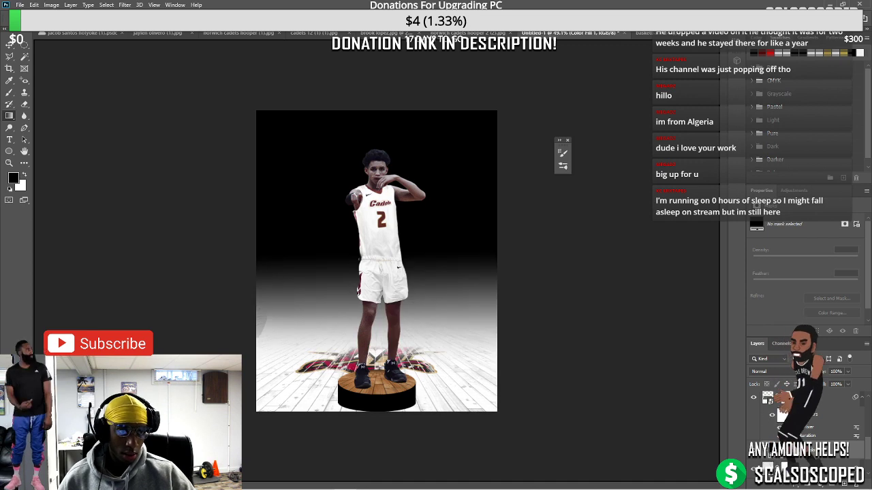
left_click(769, 372)
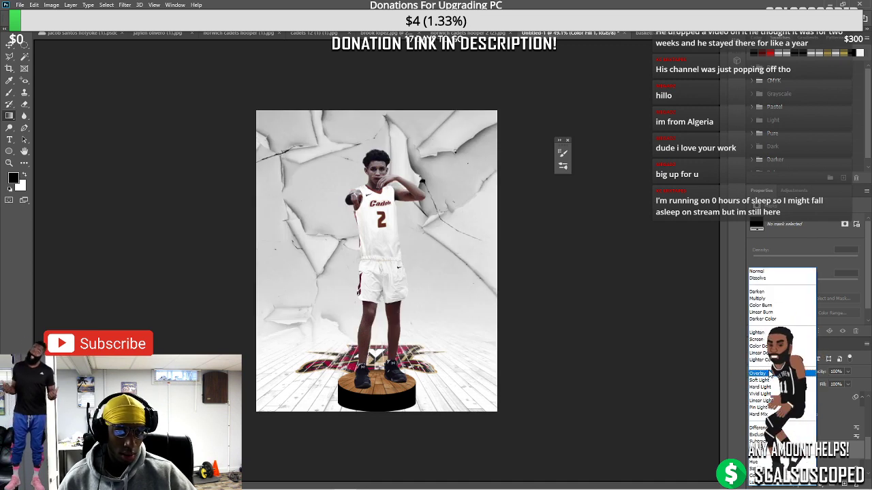
left_click(775, 373)
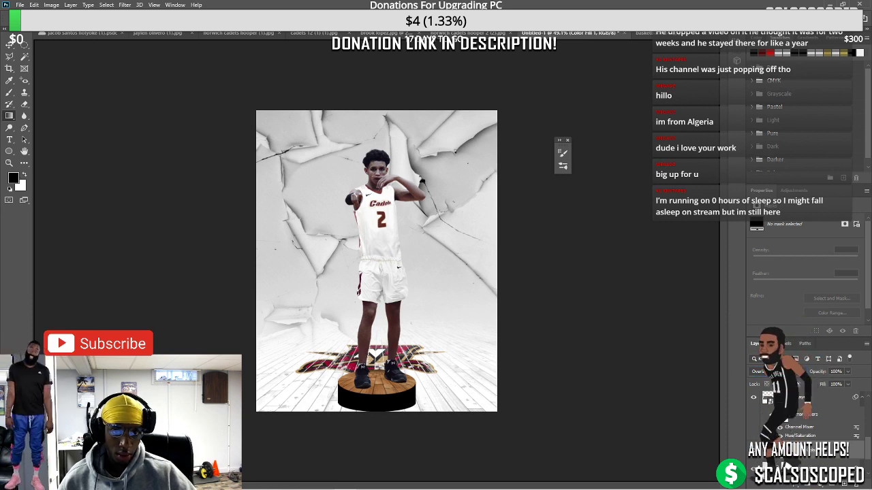
Try pink for the fill colour but keep it black, then select Layer 5
double_click(768, 397)
left_click(405, 348)
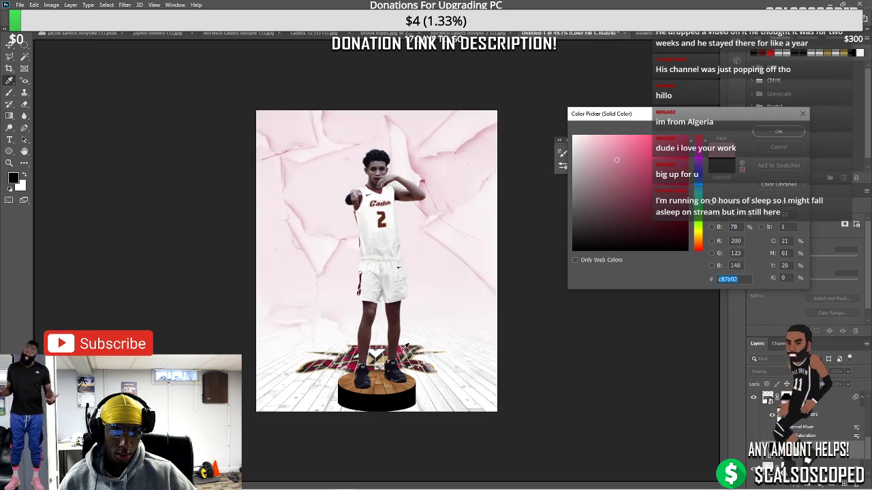
left_click_drag(614, 162, 697, 250)
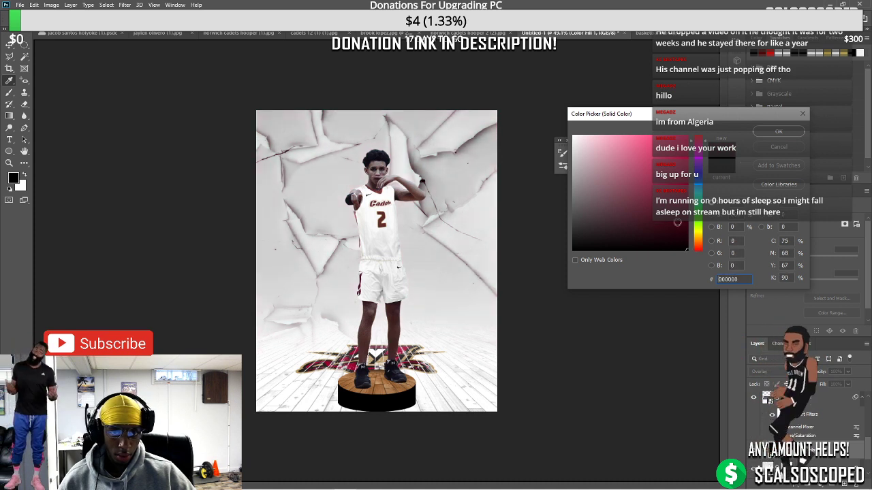
left_click(779, 130)
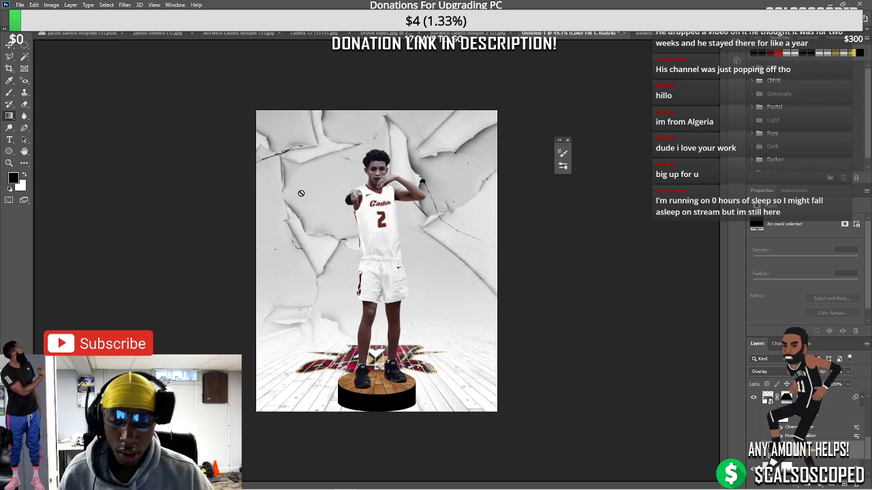
scroll(361, 205, "up", 2)
scroll(359, 205, "up", 1)
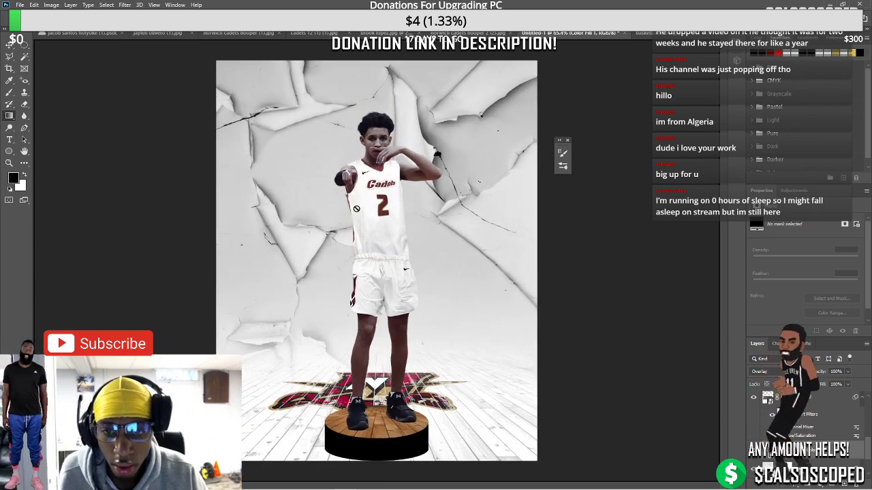
scroll(355, 209, "down", 2)
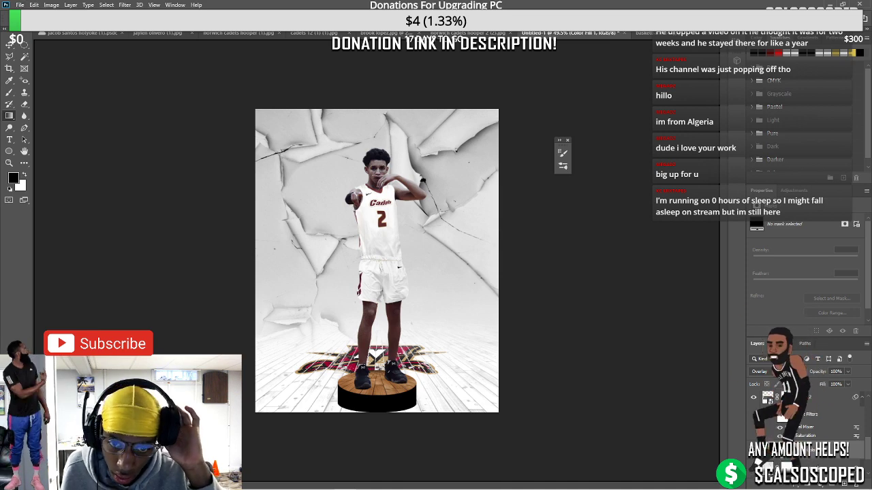
left_click(824, 460)
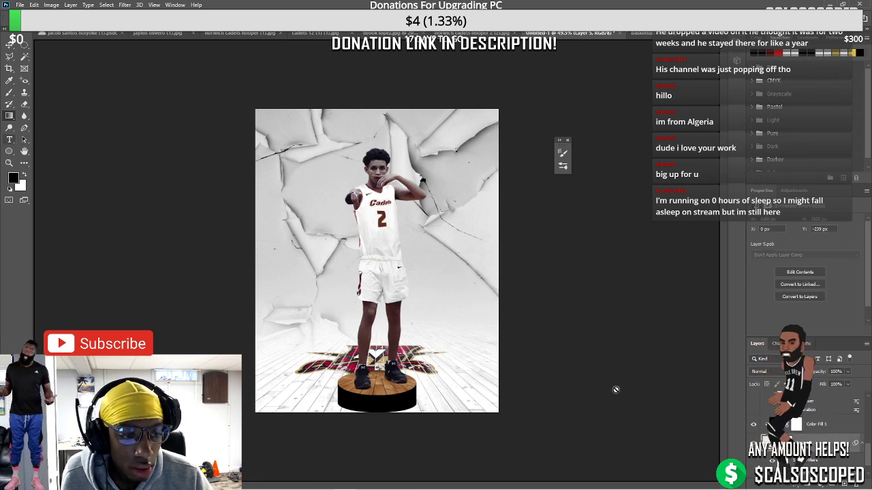
Set the Type tool font to Another Danger - Demo and place text left of the player
key("alt+]")
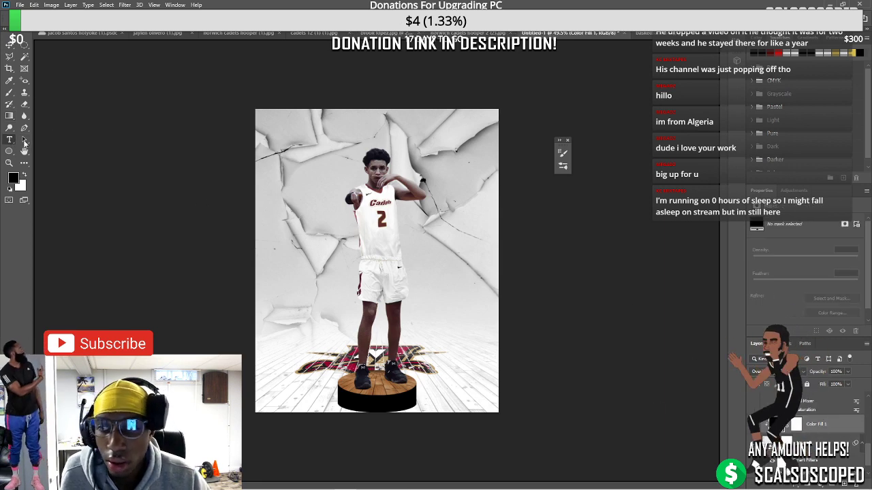
left_click(123, 20)
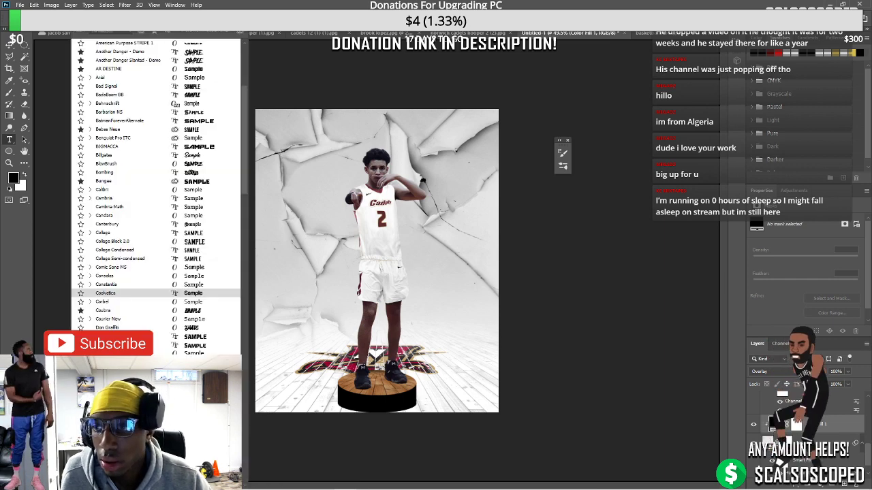
left_click(123, 49)
left_click(308, 196)
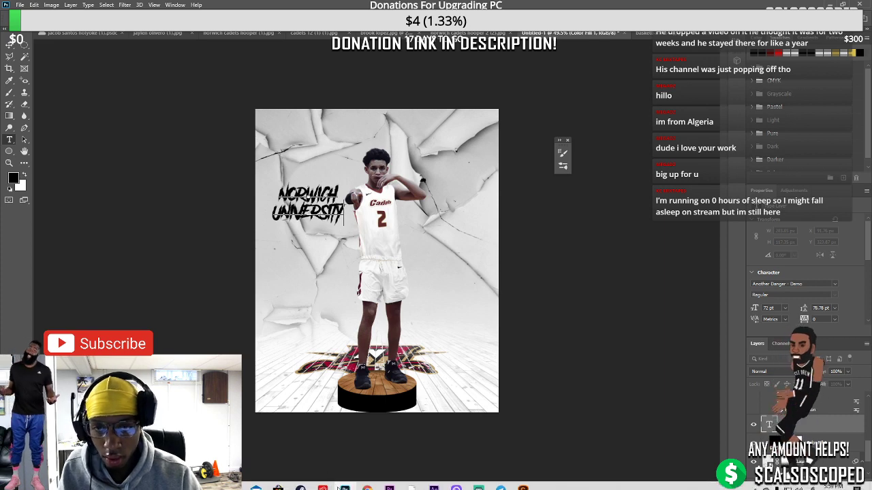
mouse_move(378, 485)
left_click(324, 453)
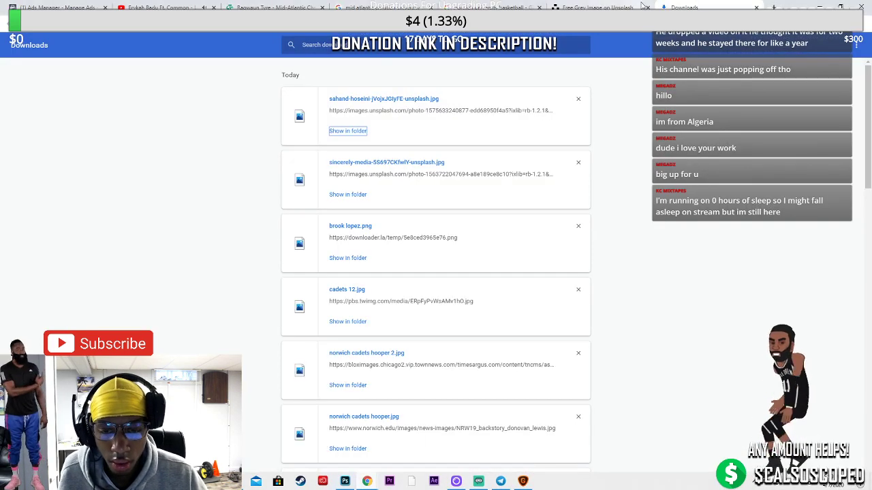
key("ctrl+shift+Tab")
key("ctrl+l")
type("NORWICH")
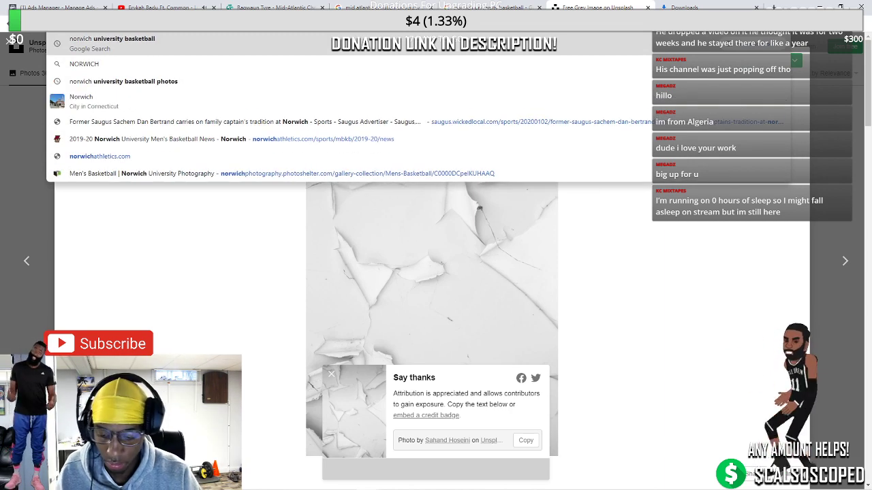
mouse_move(383, 488)
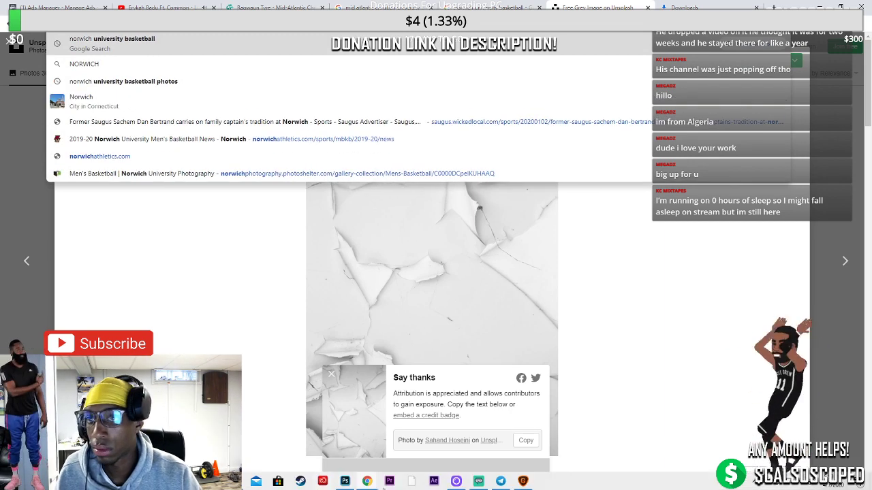
left_click(477, 481)
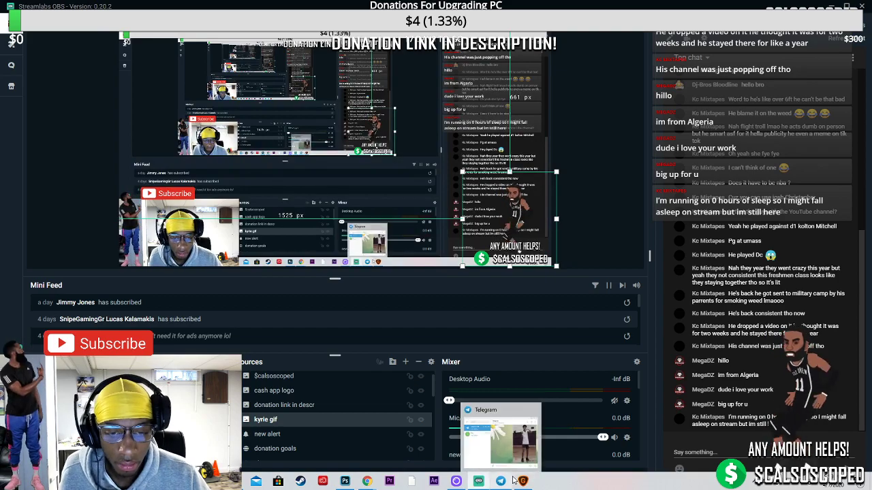
mouse_move(366, 482)
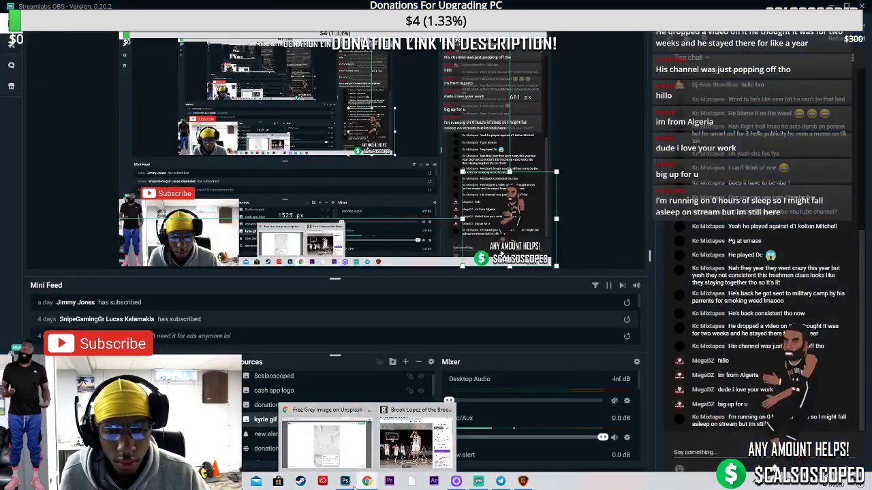
left_click(344, 482)
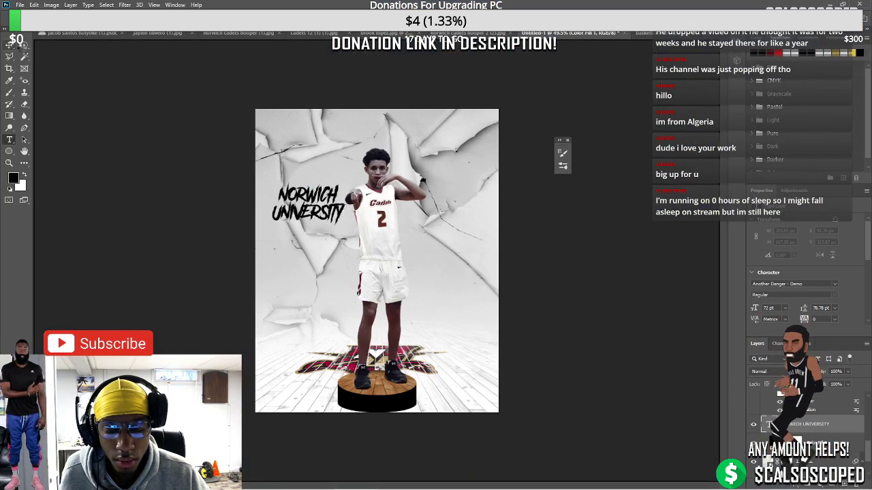
Scale the NORWICH UNIVERSITY text to about 229 pt, tilt it 15°, and move it up and right
left_click_drag(342, 227, 487, 310)
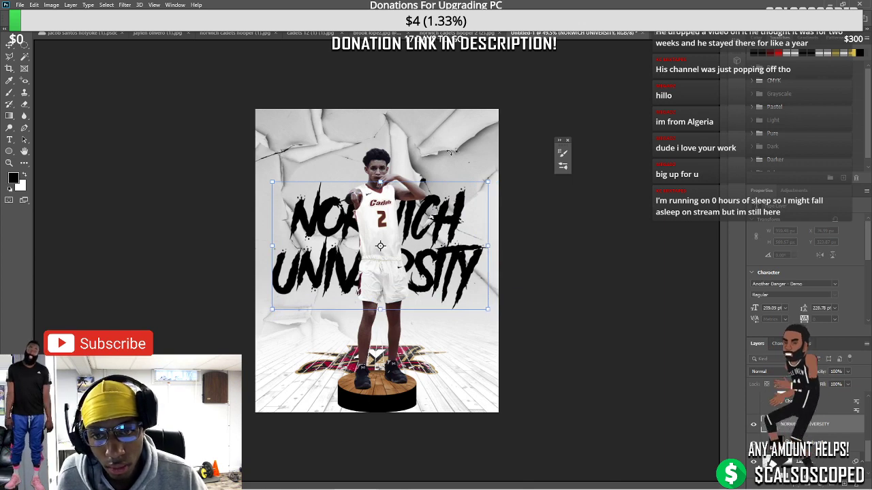
left_click_drag(449, 153, 432, 149)
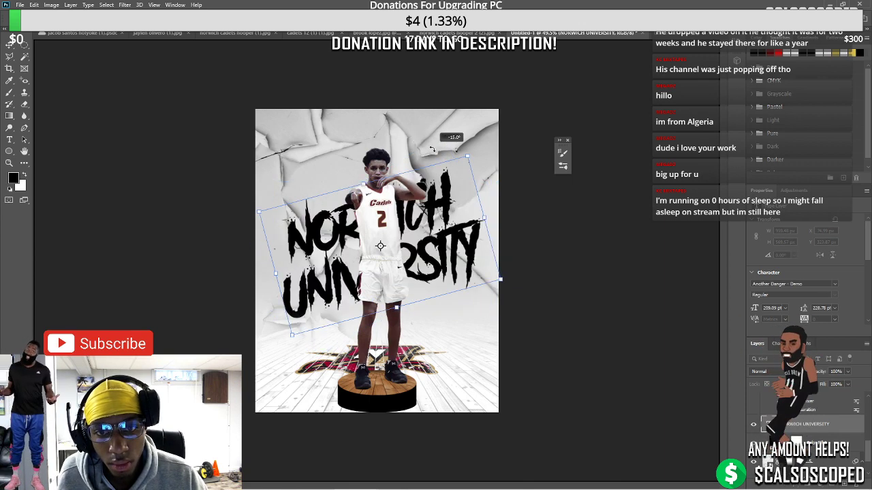
left_click_drag(428, 196, 426, 184)
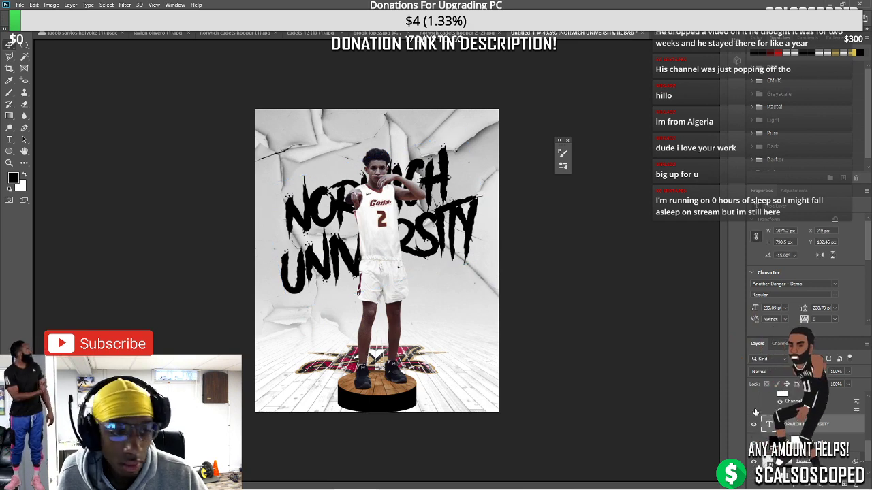
left_click_drag(256, 130, 233, 113)
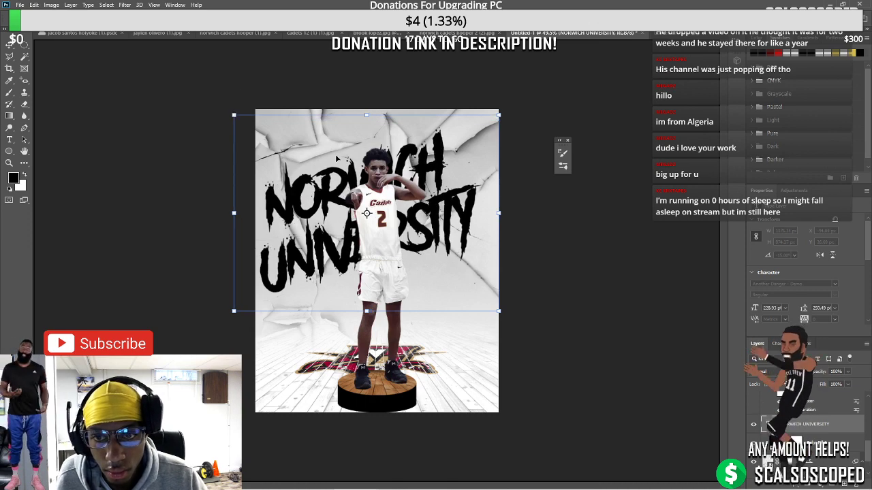
left_click_drag(338, 159, 349, 156)
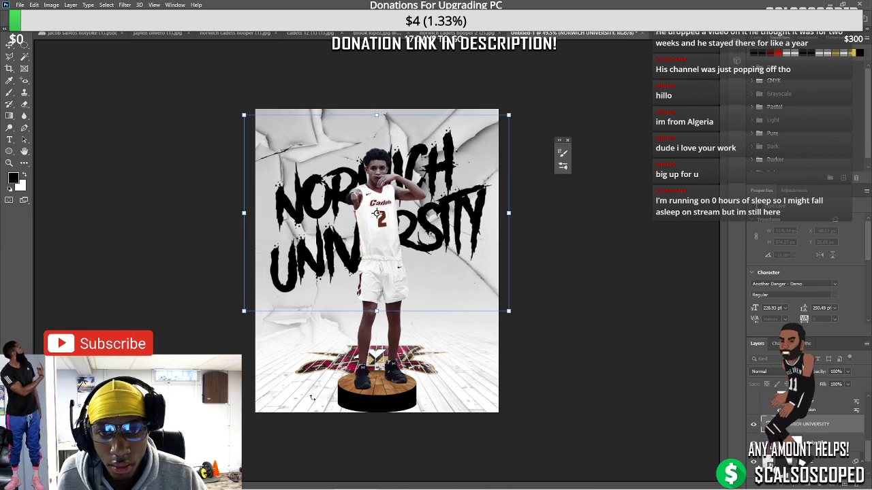
mouse_move(323, 486)
left_click(326, 436)
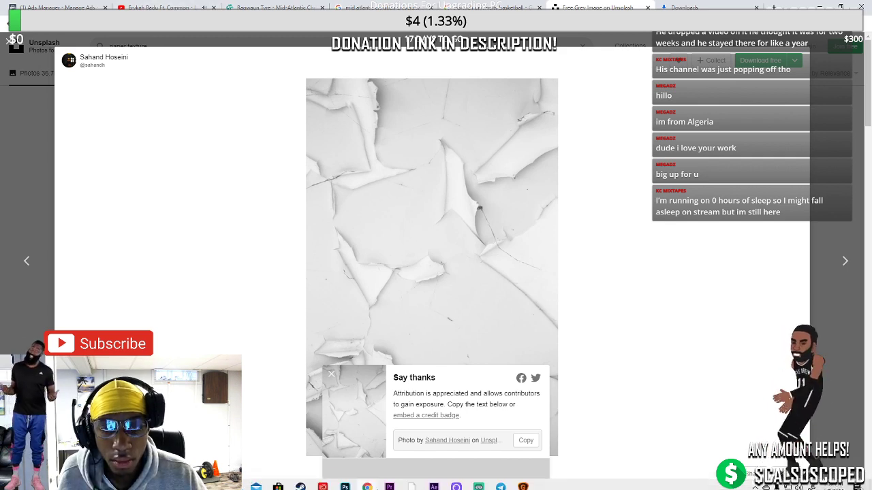
left_click(345, 481)
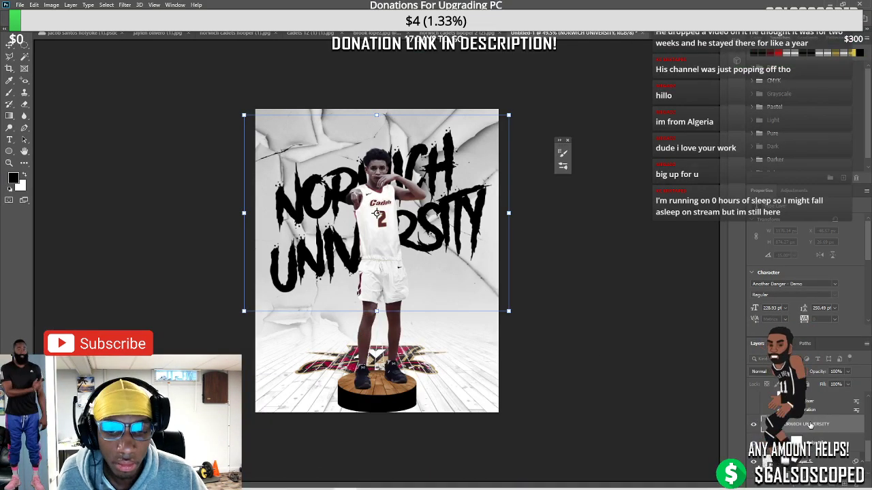
Commit the text transform and copy the selected player onto a new layer
left_click(754, 427)
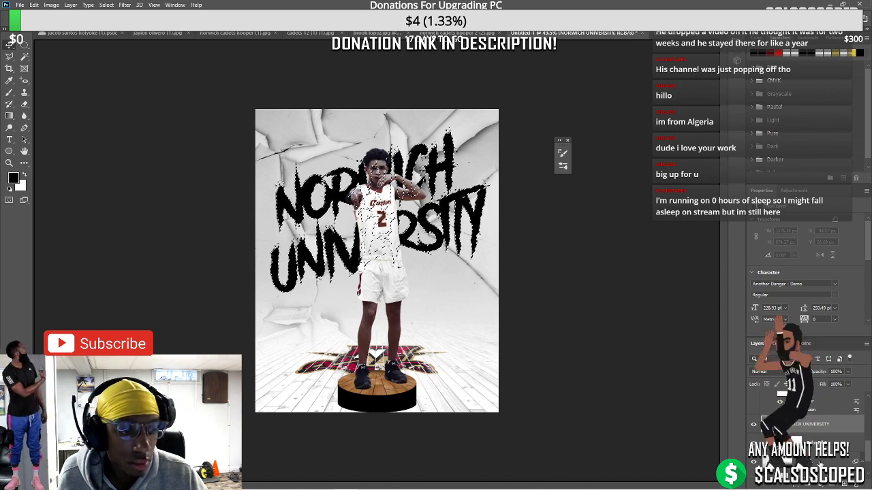
left_click(777, 446, "ctrl")
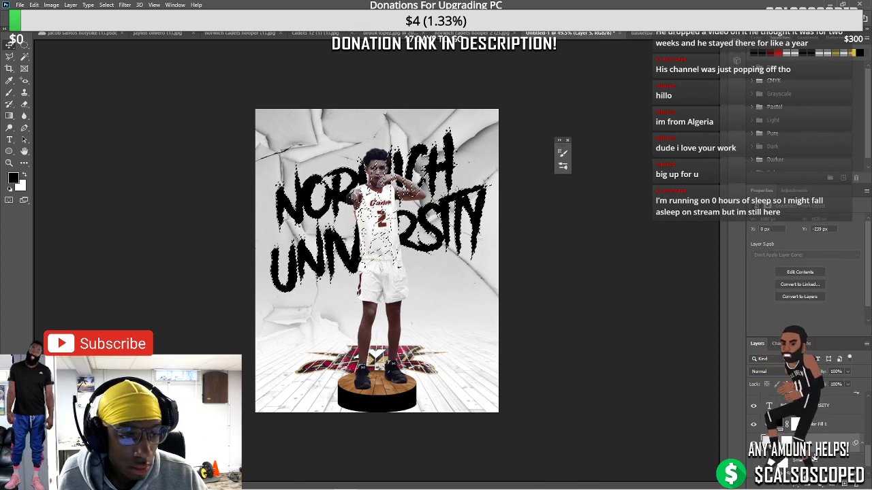
key("ctrl+j")
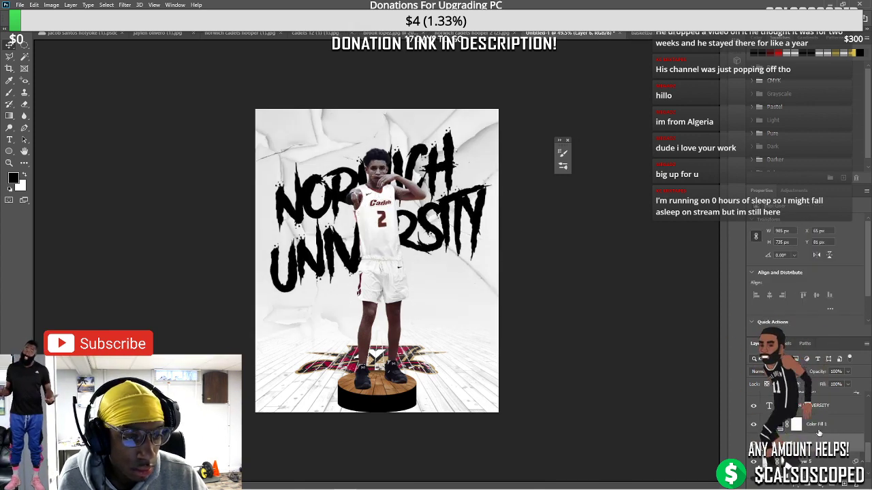
Load and clear the lettering selection, then hide the black NORWICH UNIVERSITY text layer
left_click(810, 424)
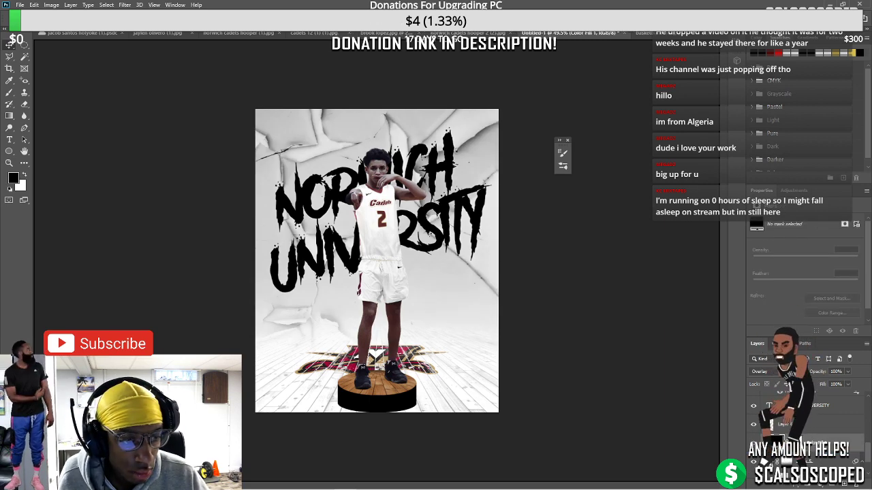
left_click(769, 405, "ctrl")
key("ctrl+d")
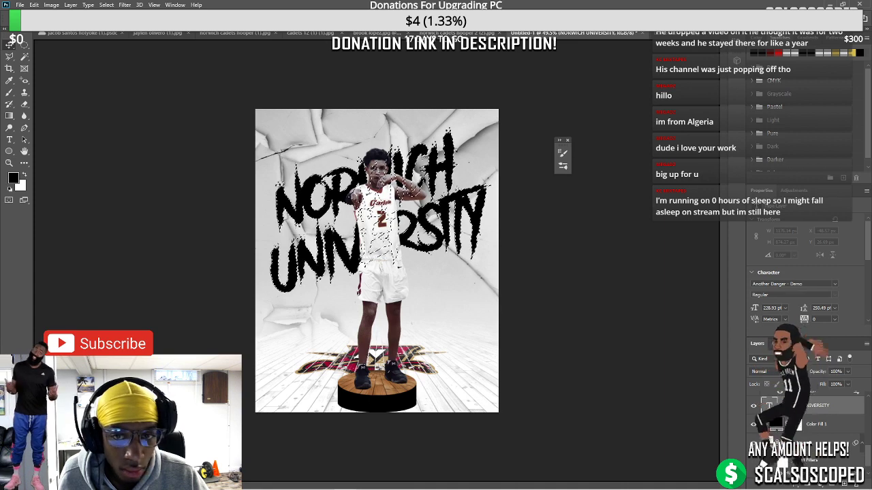
key("alt+[")
key("ctrl+shift+d")
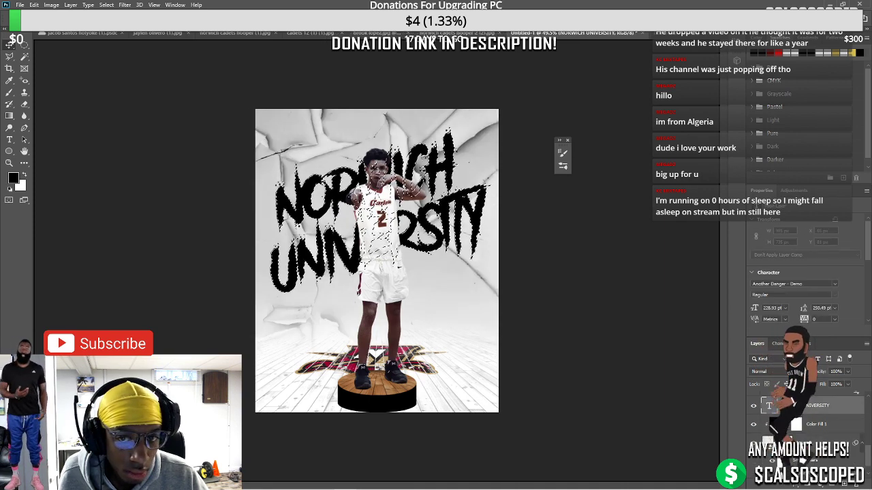
key("alt+[")
key("ctrl+d")
key("alt+]")
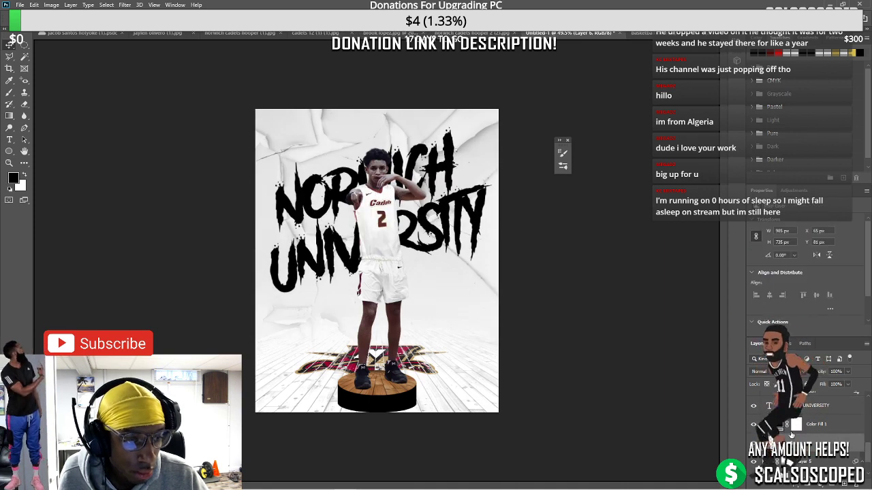
left_click(754, 405)
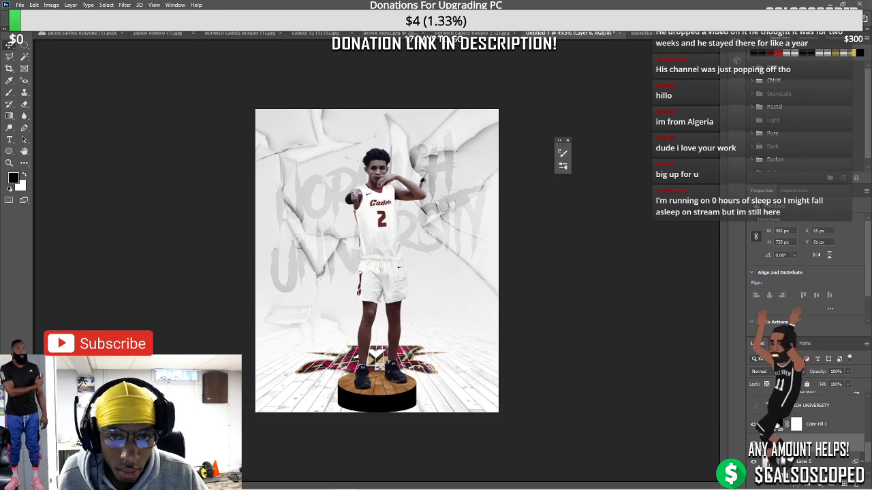
Target the Color Fill 1 layer, then make Layer 6 the active layer for adjustments
left_click(836, 432)
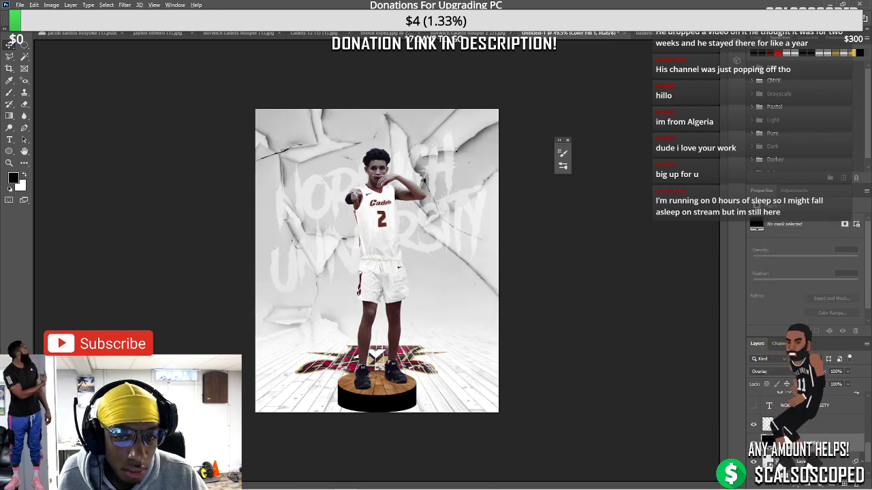
left_click(831, 425)
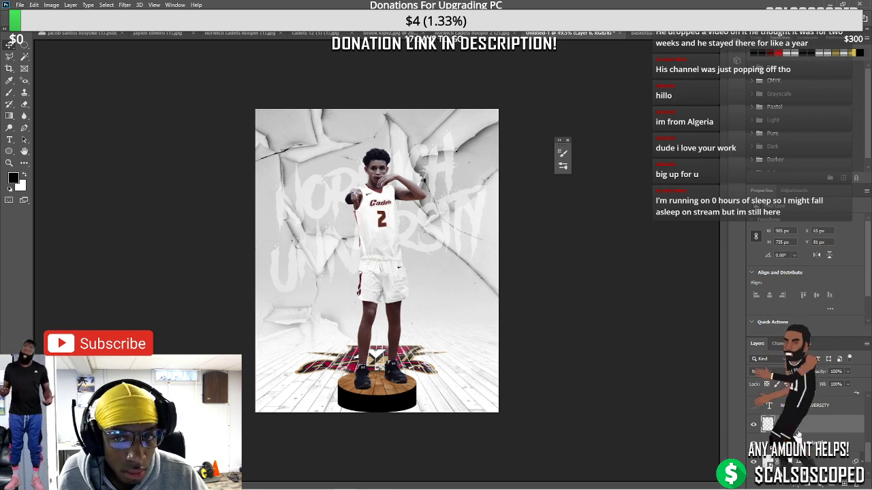
left_click(51, 5)
Colorize the lettering layer with Hue/Saturation at Hue 0, Saturation +76, Lightness 0
mouse_move(69, 30)
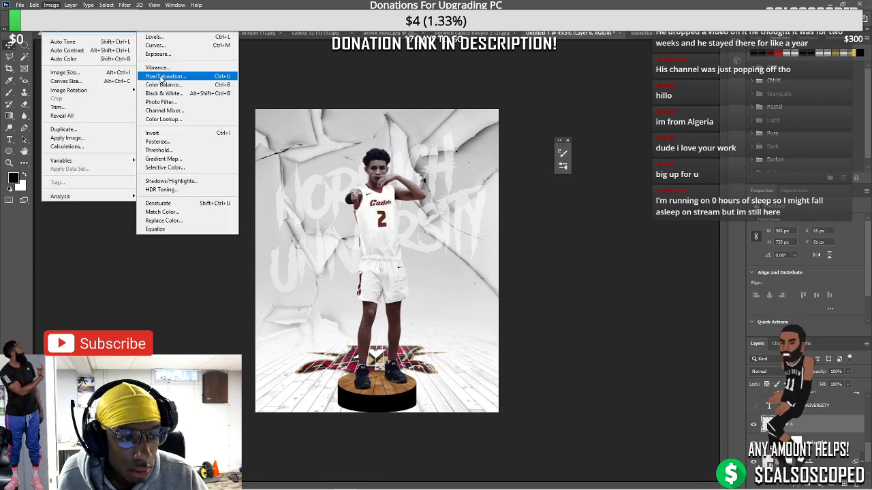
left_click(181, 77)
left_click(214, 219)
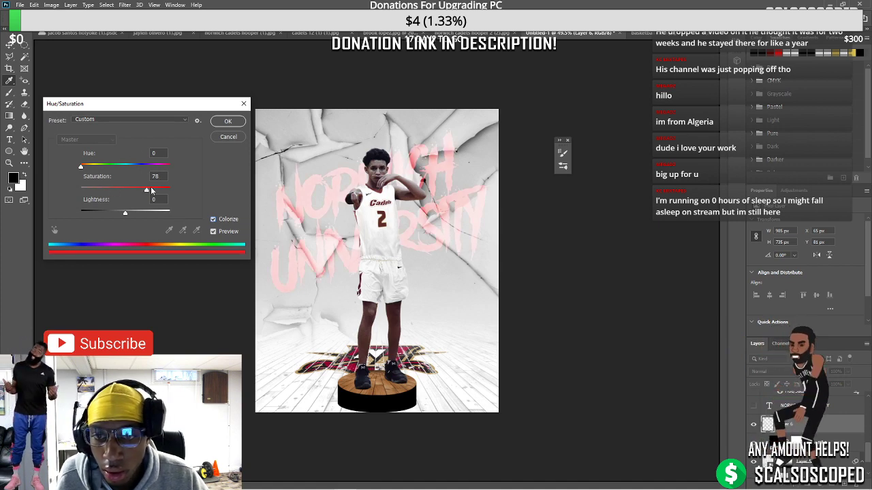
left_click_drag(82, 169, 144, 169)
left_click_drag(126, 212, 108, 214)
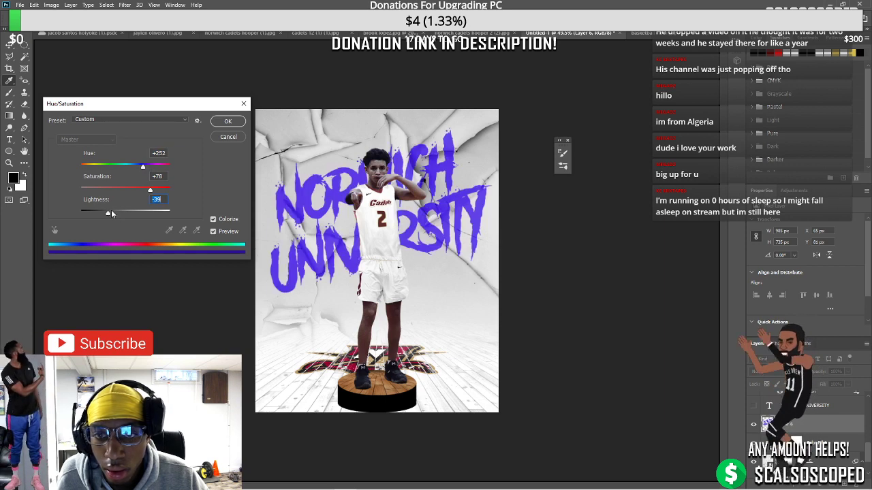
type("0")
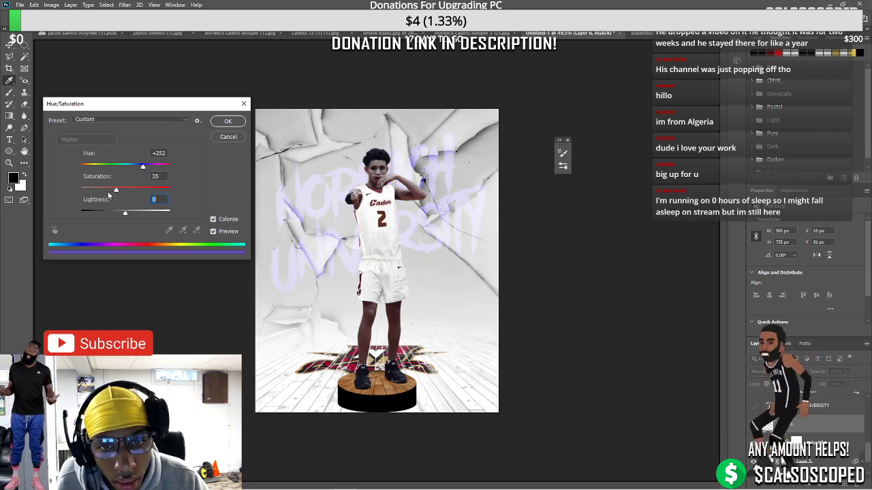
mouse_move(149, 191)
left_mouse_down()
mouse_move(80, 191)
mouse_move(148, 191)
left_mouse_up()
left_click_drag(106, 169, 80, 170)
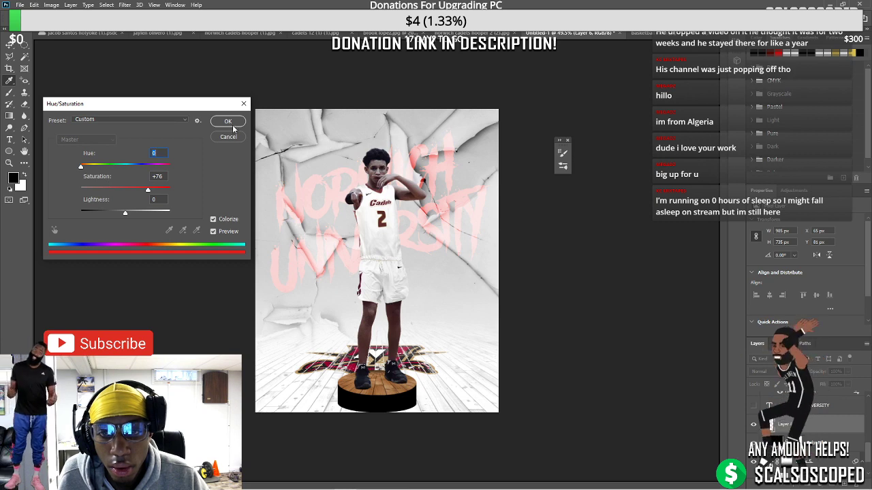
key("Return")
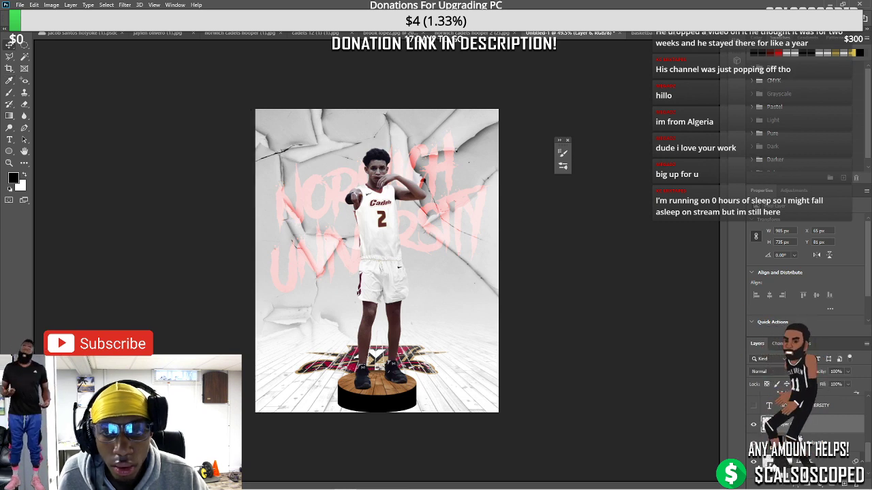
Change the Color Fill 1 colour to deep red #db0303
scroll(347, 276, "up", 3)
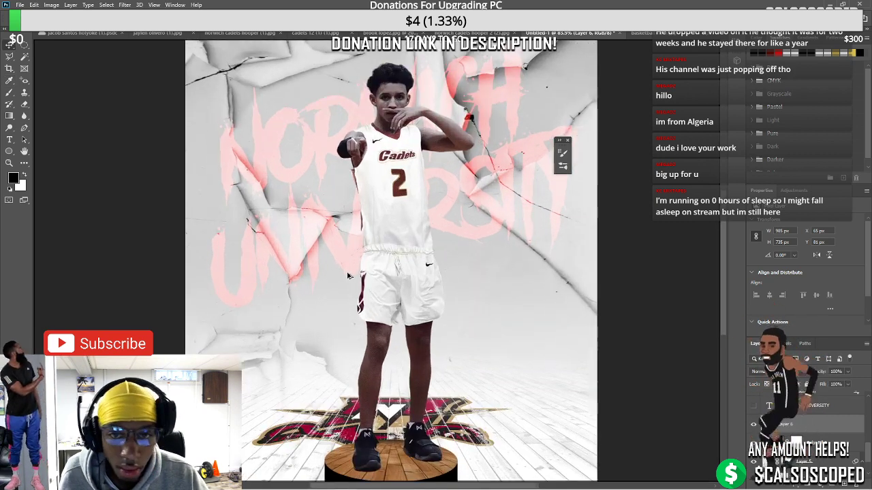
scroll(346, 278, "down", 2)
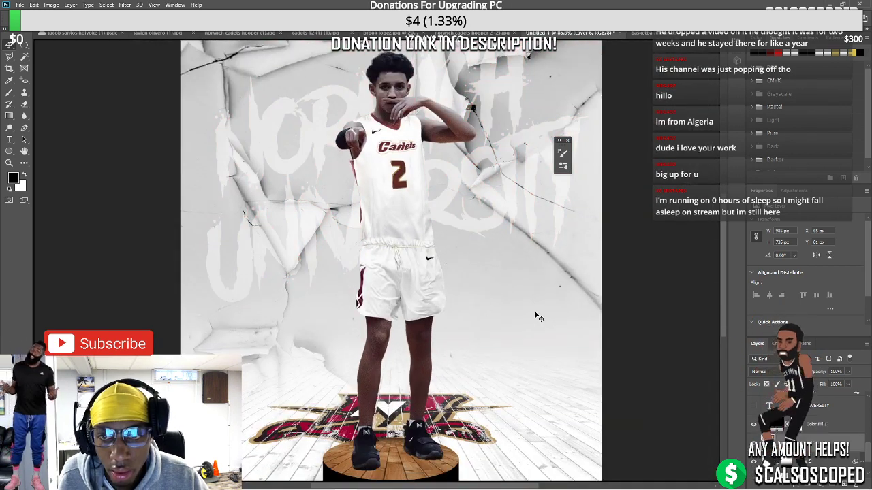
key("Left")
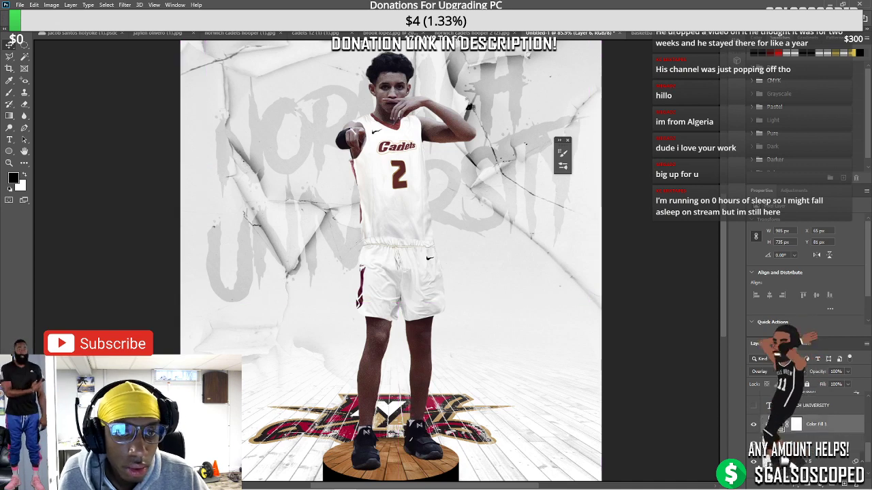
double_click(796, 425)
left_click(689, 143)
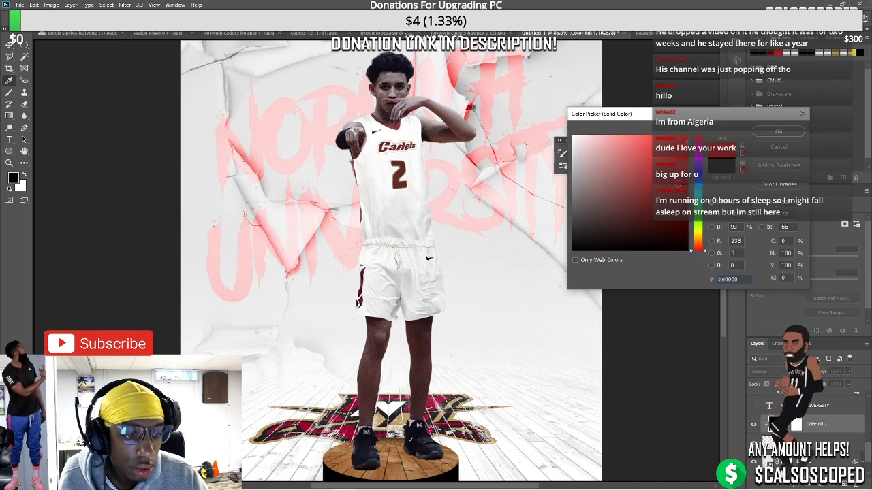
left_click(685, 157)
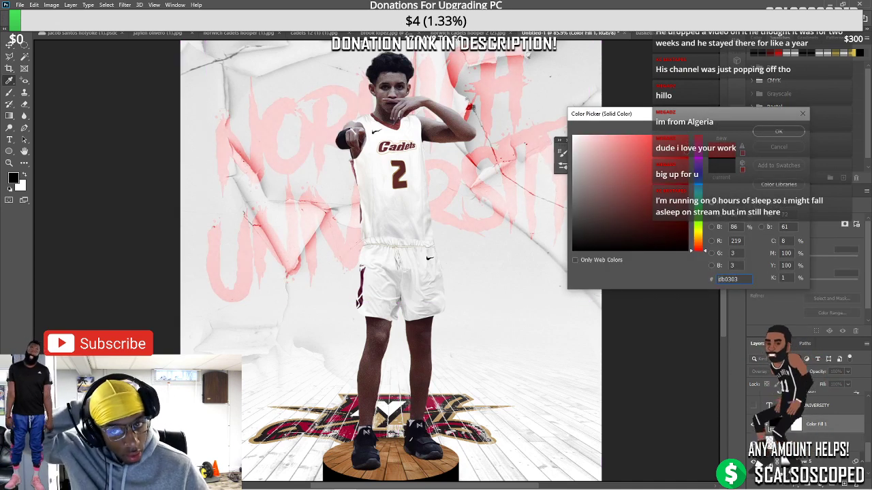
left_click(779, 132)
key("ctrl+minus")
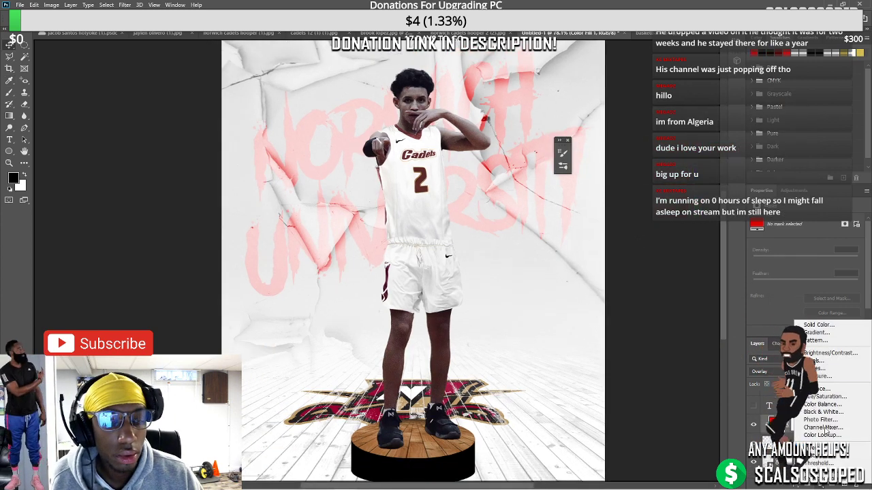
Add a Curves adjustment and pull the curve down to deepen the lettering to blood red
left_click(817, 430)
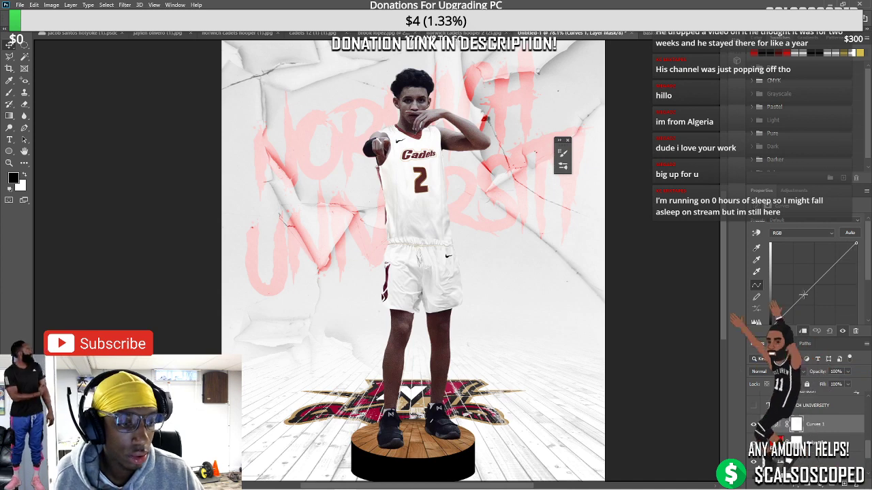
left_click_drag(791, 288, 811, 324)
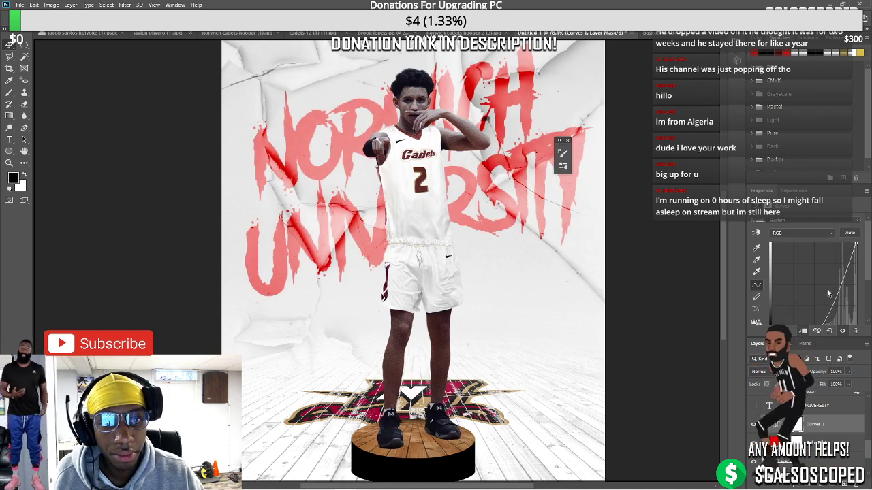
mouse_move(843, 278)
left_mouse_down()
mouse_move(848, 294)
mouse_move(854, 266)
left_mouse_up()
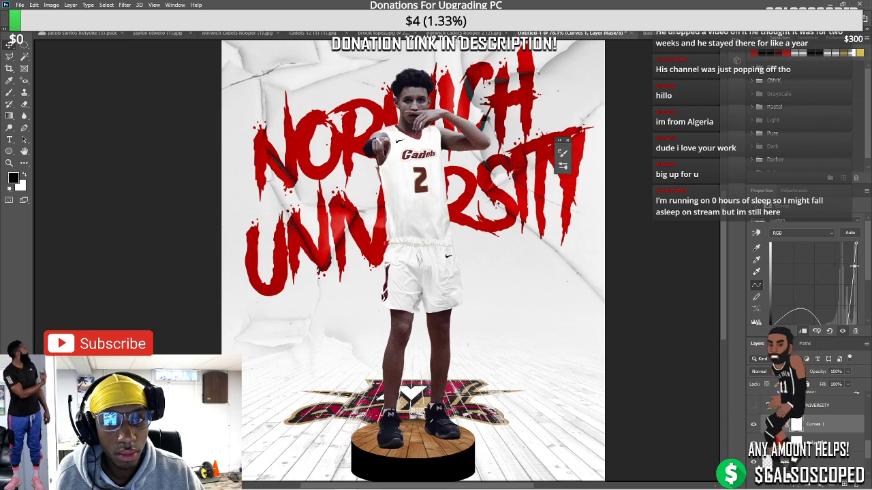
scroll(502, 240, "down", 5)
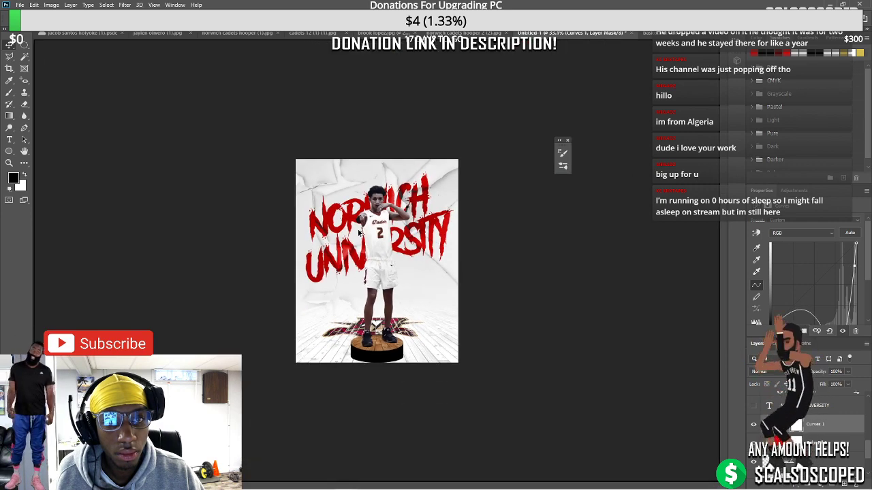
key("ctrl+0")
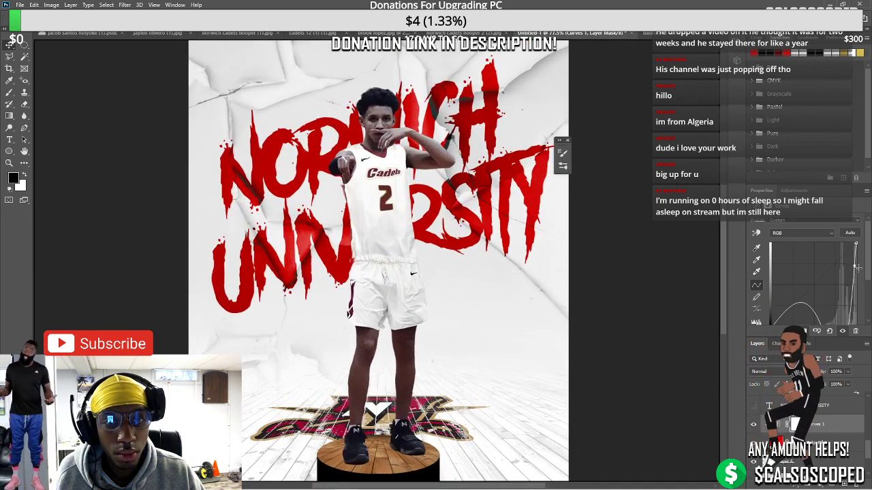
left_click_drag(857, 268, 854, 262)
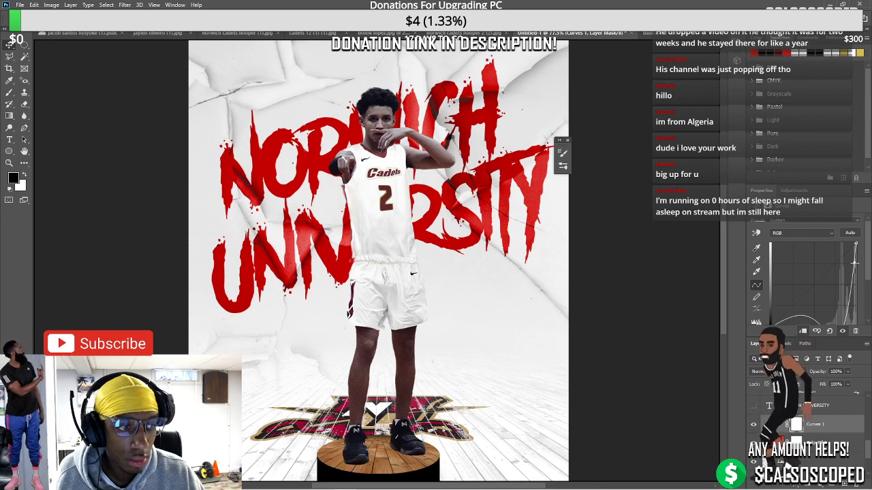
scroll(470, 242, "down", 3)
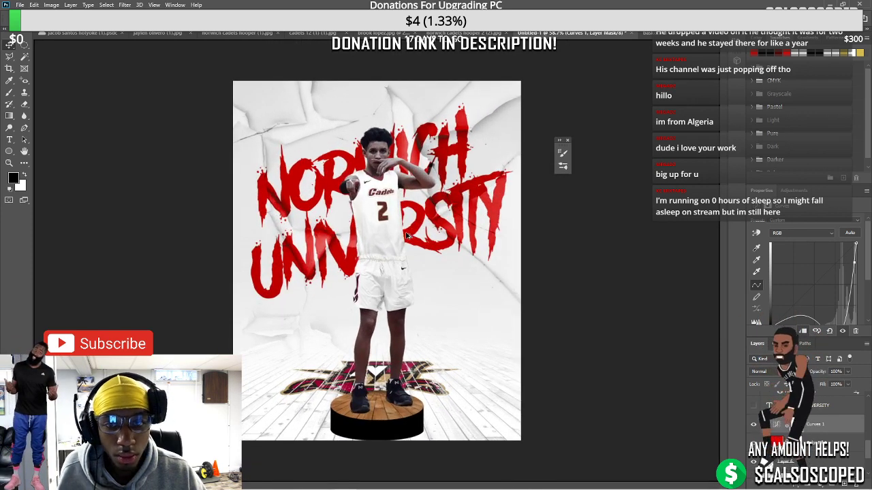
scroll(368, 261, "up", 2)
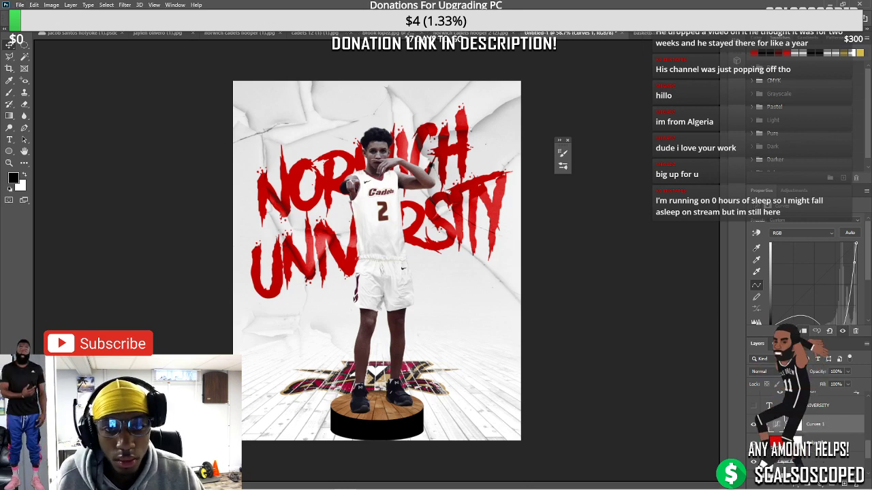
Add a Hue/Saturation adjustment layer set to Hue +6, Saturation -39, Lightness -13
left_click(820, 483)
left_click(824, 390)
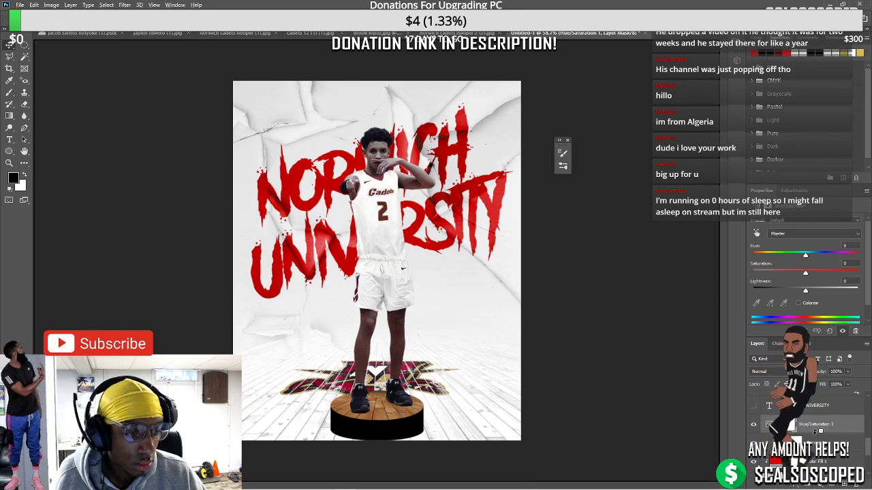
left_click_drag(805, 256, 792, 295)
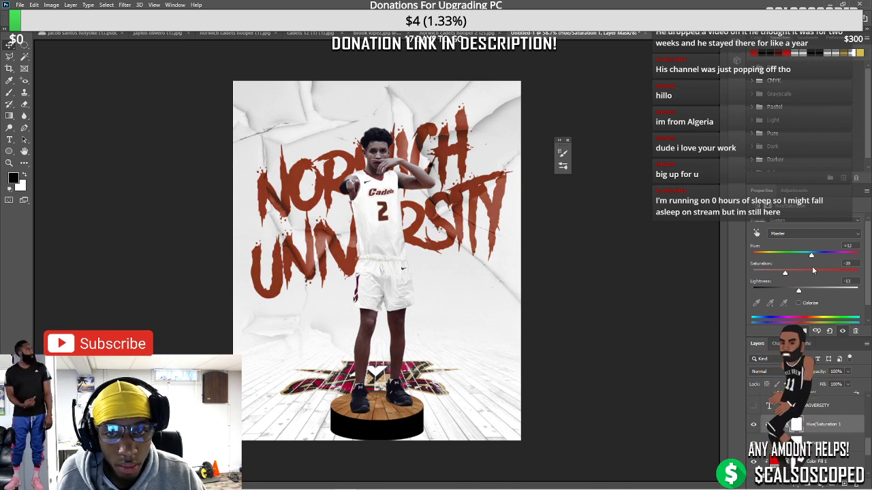
mouse_move(811, 256)
left_mouse_down()
mouse_move(833, 258)
mouse_move(808, 256)
left_mouse_up()
scroll(382, 224, "down", 2)
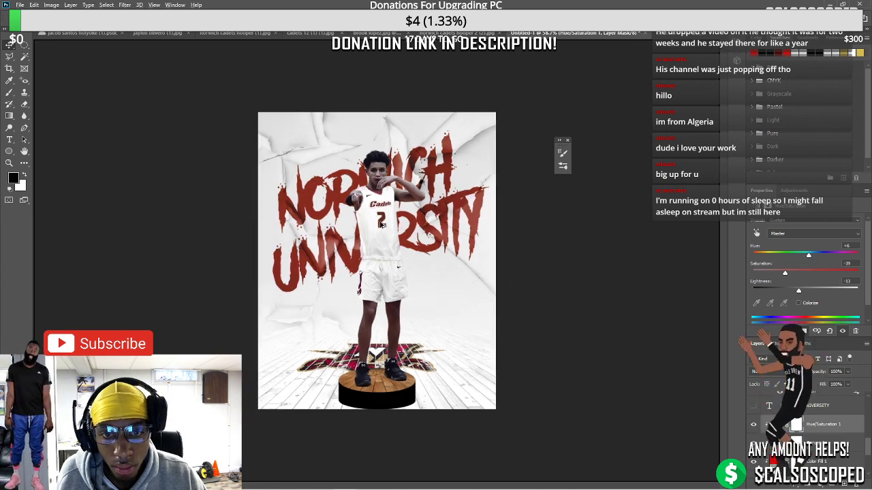
scroll(382, 224, "up", 5)
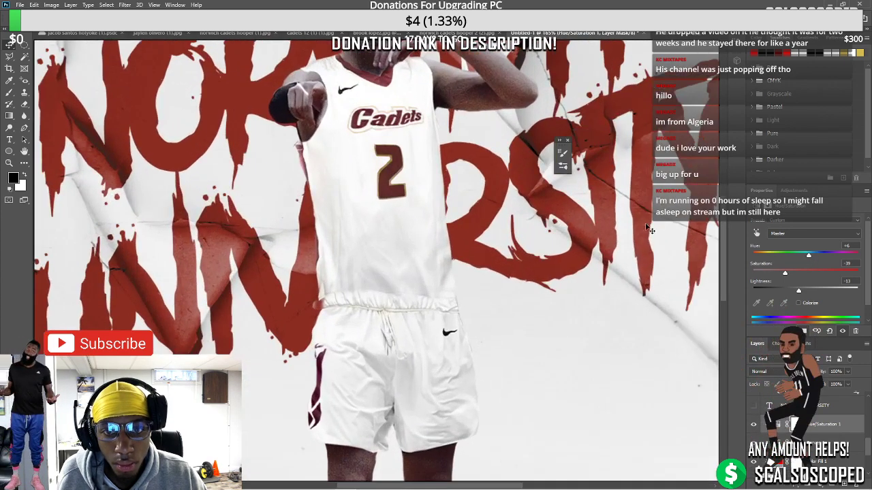
left_click(775, 424)
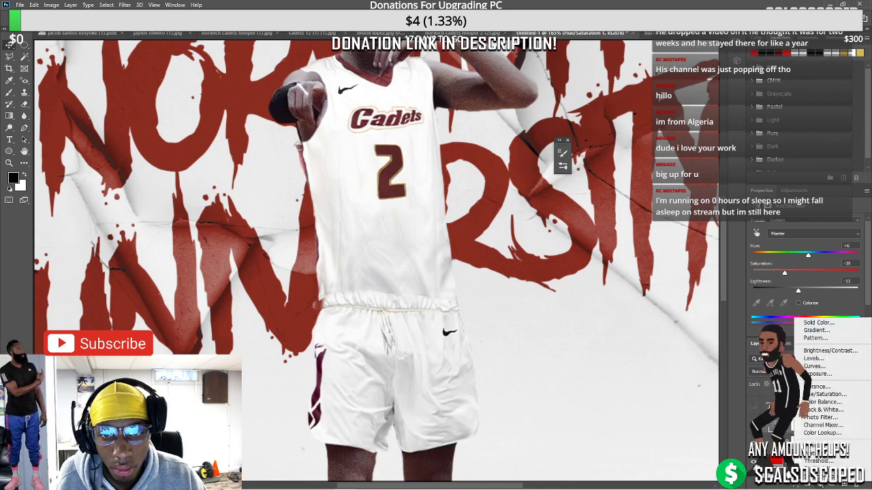
left_click(824, 460)
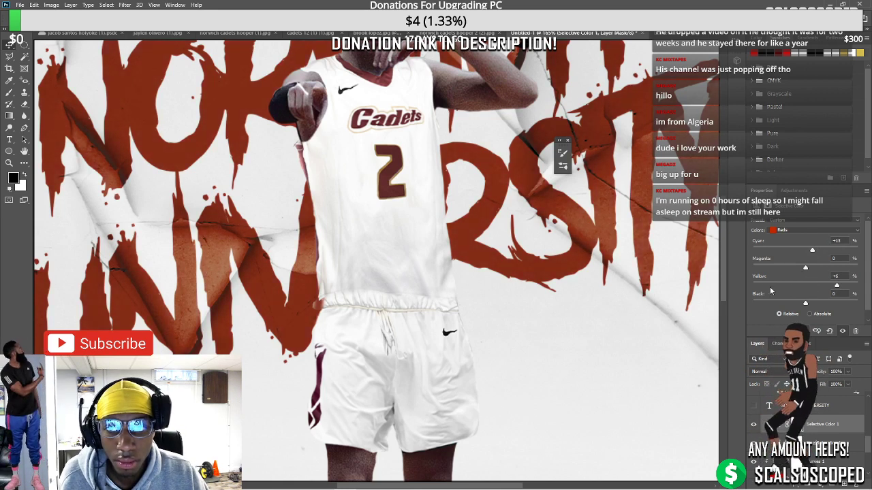
left_click_drag(770, 292, 789, 292)
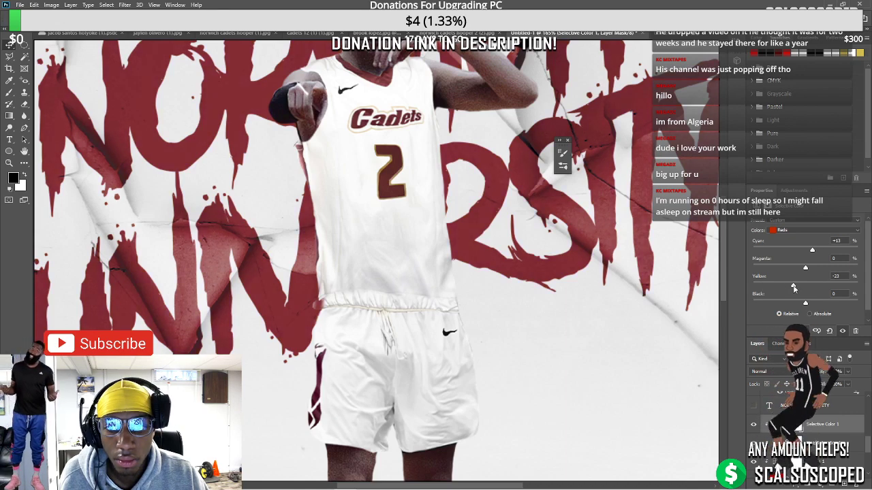
key("ctrl+minus")
key("ctrl+minus")
key("ctrl+minus")
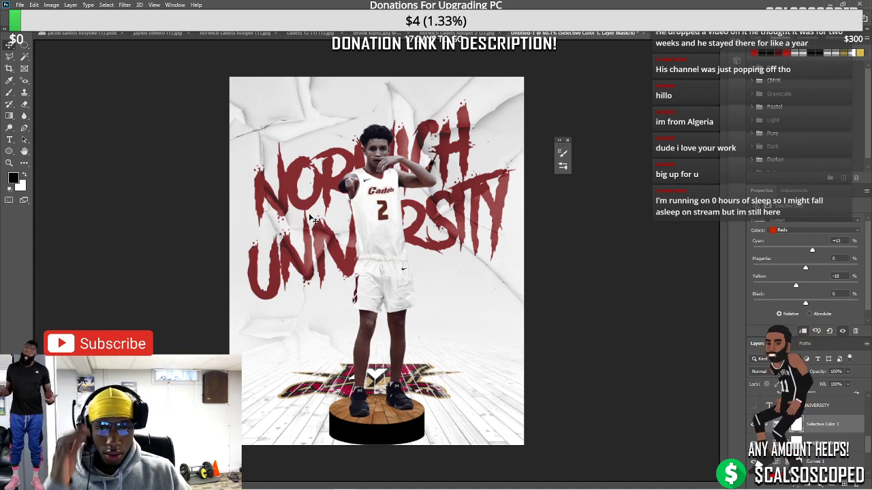
key("ctrl+plus")
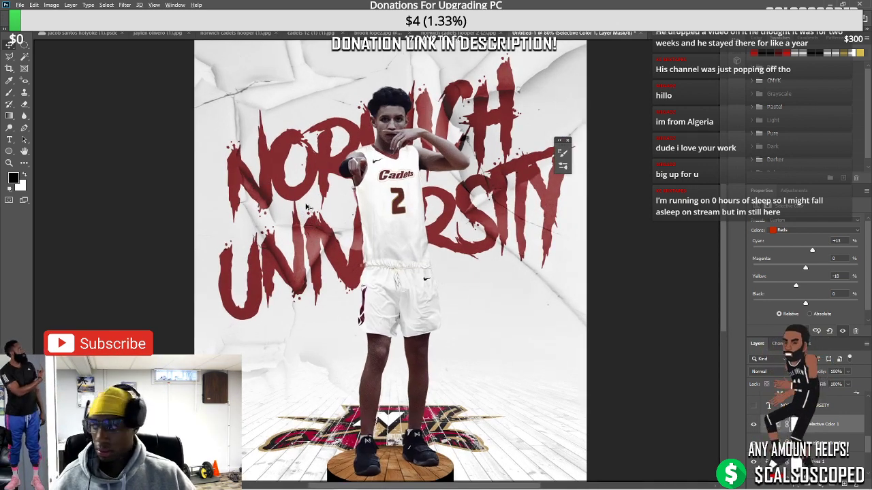
key("ctrl+minus")
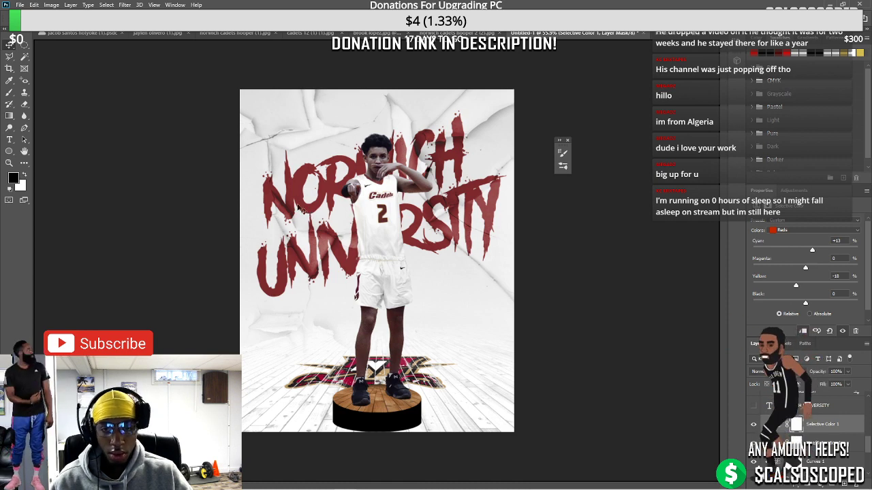
left_click(386, 428)
scroll(386, 427, "up", 5)
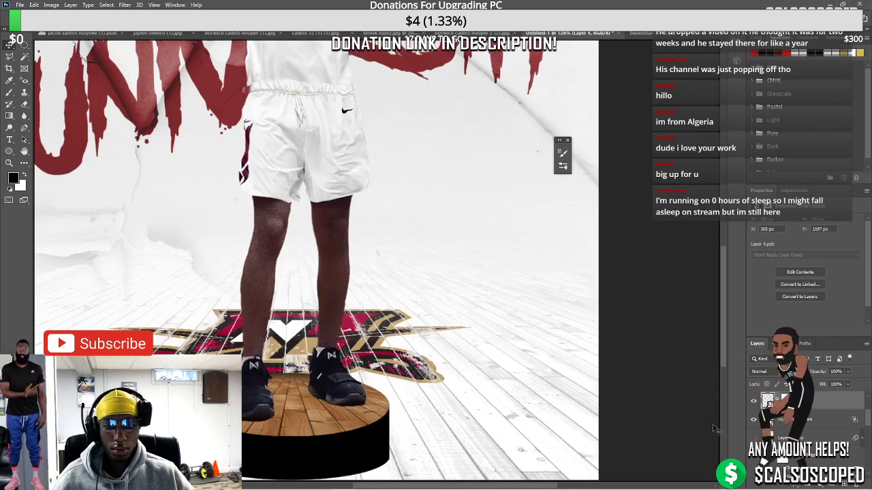
scroll(317, 360, "down", 4)
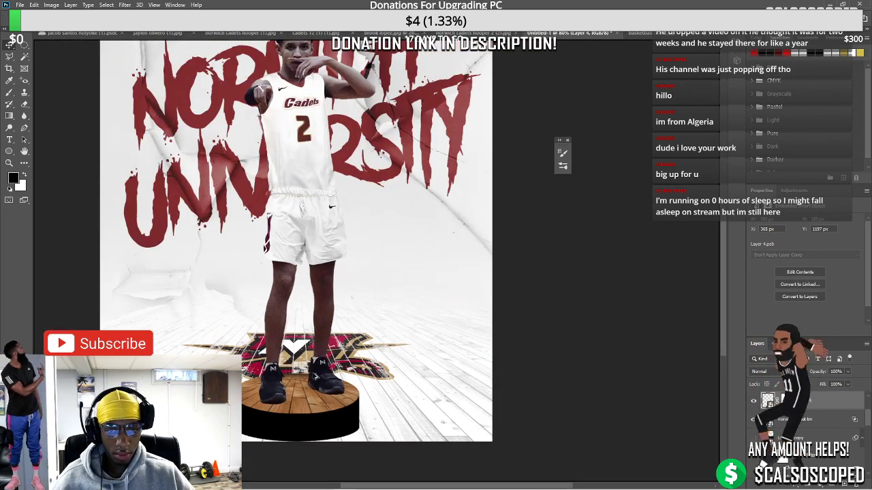
scroll(317, 359, "down", 2)
scroll(335, 286, "up", 3)
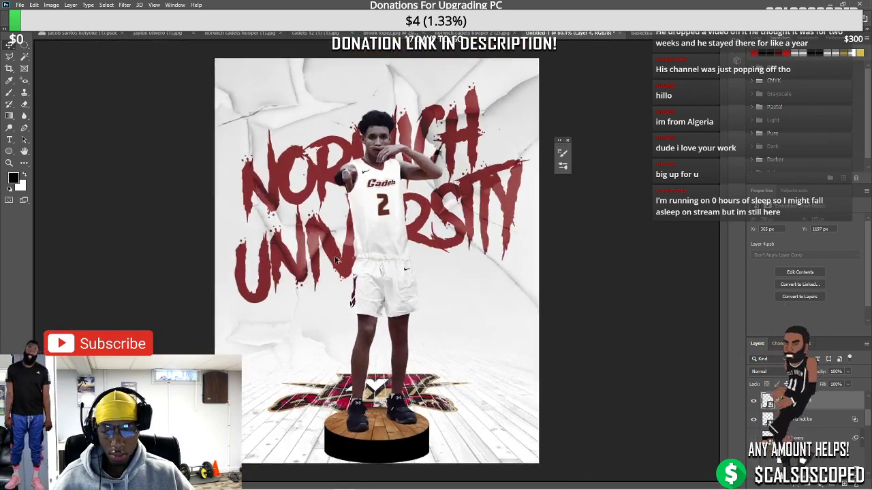
scroll(307, 242, "down", 2)
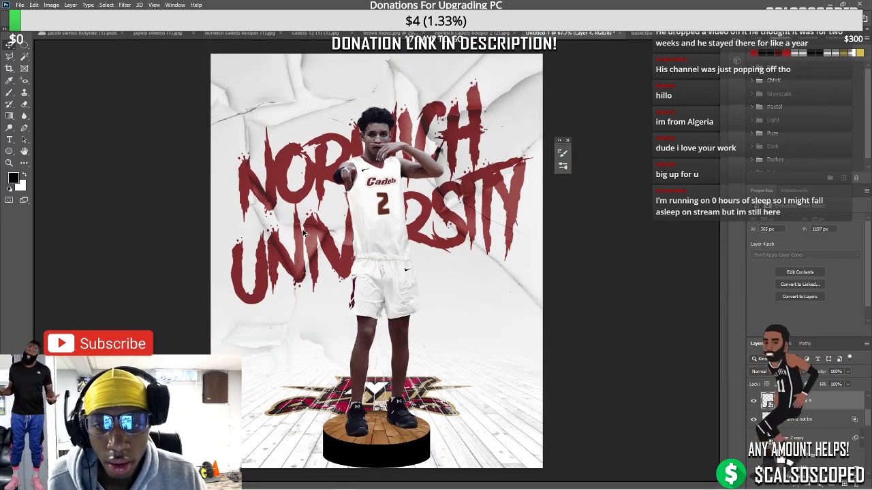
scroll(305, 233, "down", 1)
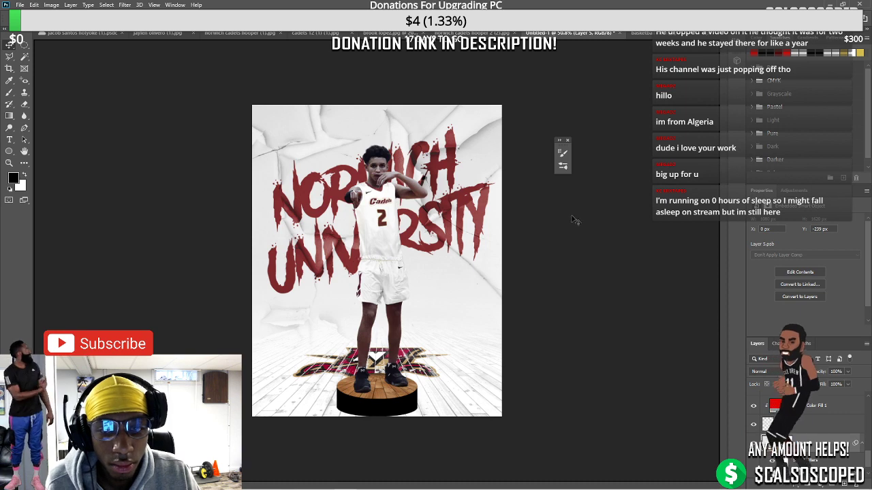
left_click(827, 433)
left_click(783, 371)
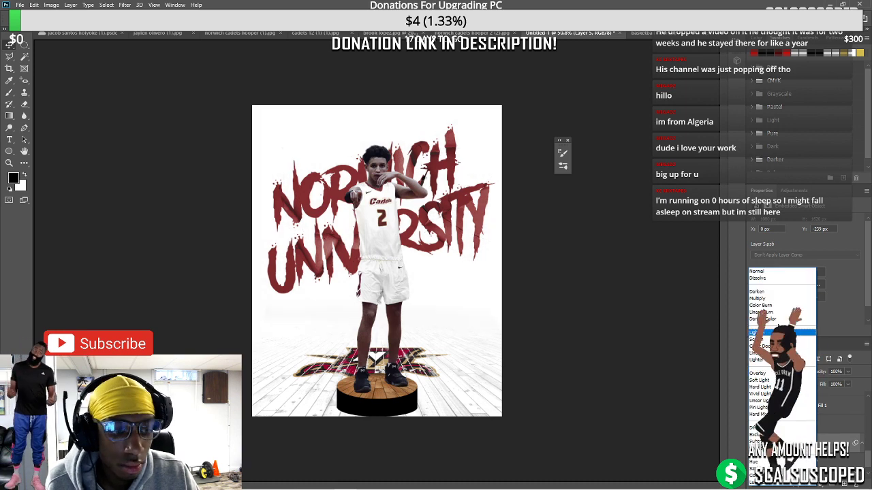
left_click(648, 305)
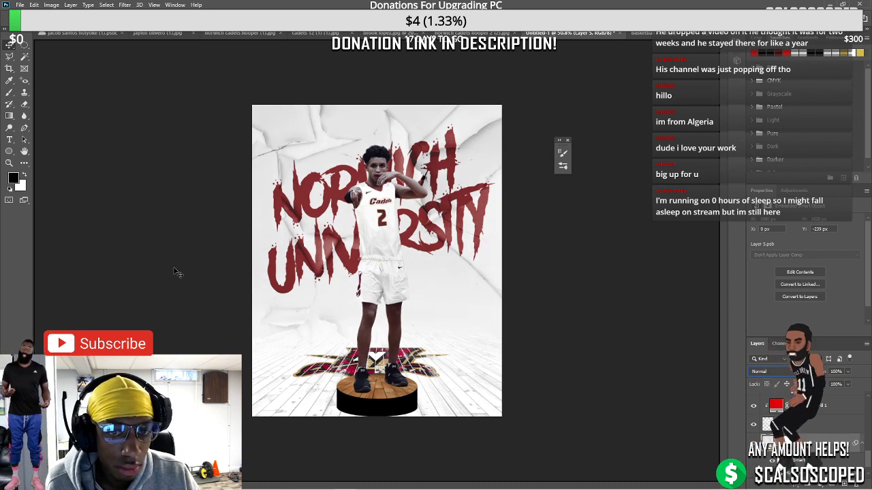
scroll(203, 306, "down", 4)
scroll(420, 290, "up", 3)
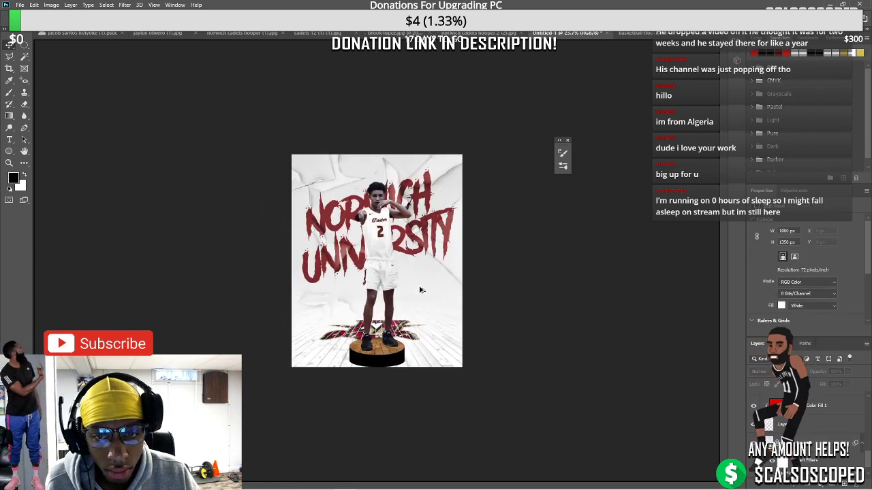
scroll(548, 220, "up", 3)
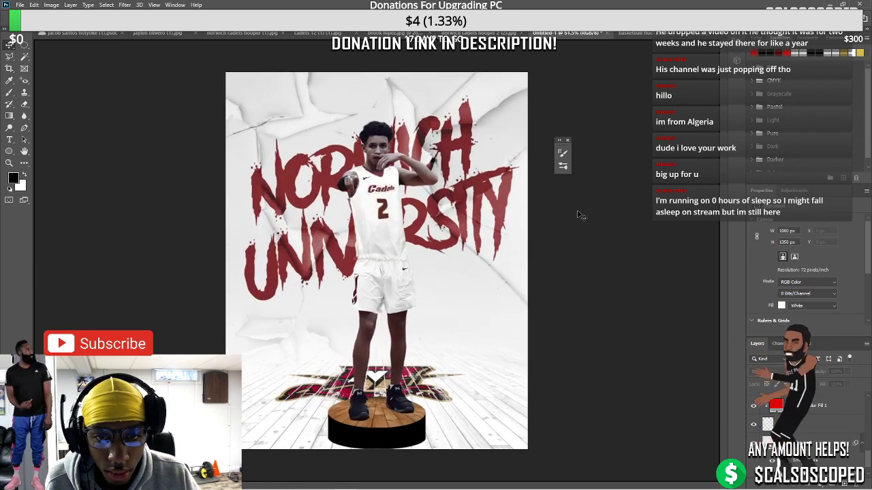
scroll(565, 224, "down", 1)
Make two duplicate copies of the player layer, Layer 1
left_click(402, 207)
scroll(412, 204, "up", 4)
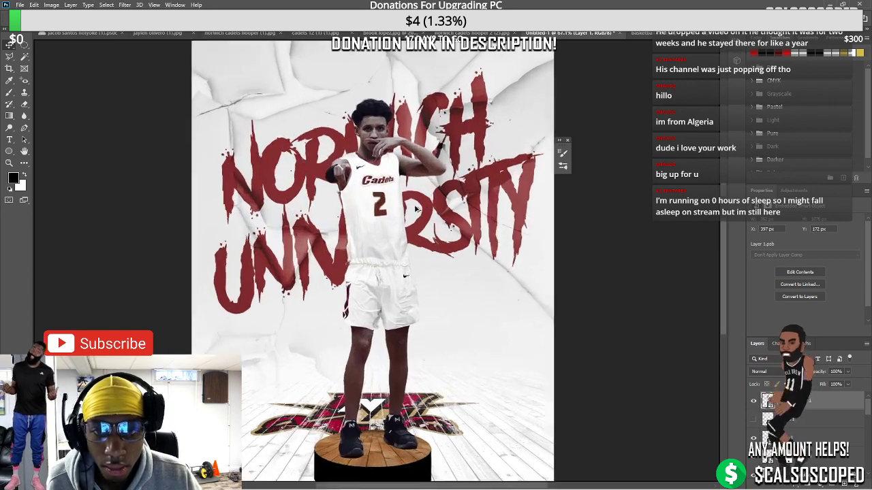
scroll(406, 213, "up", 1)
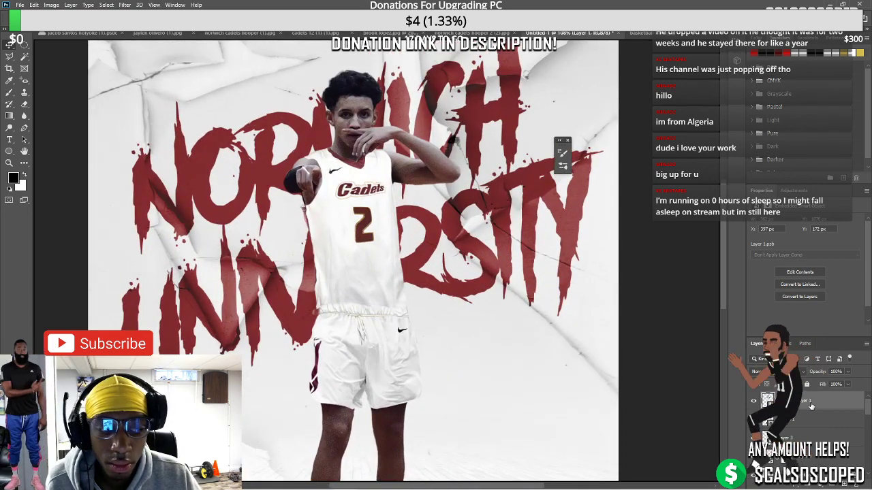
right_click(809, 403)
key("Escape")
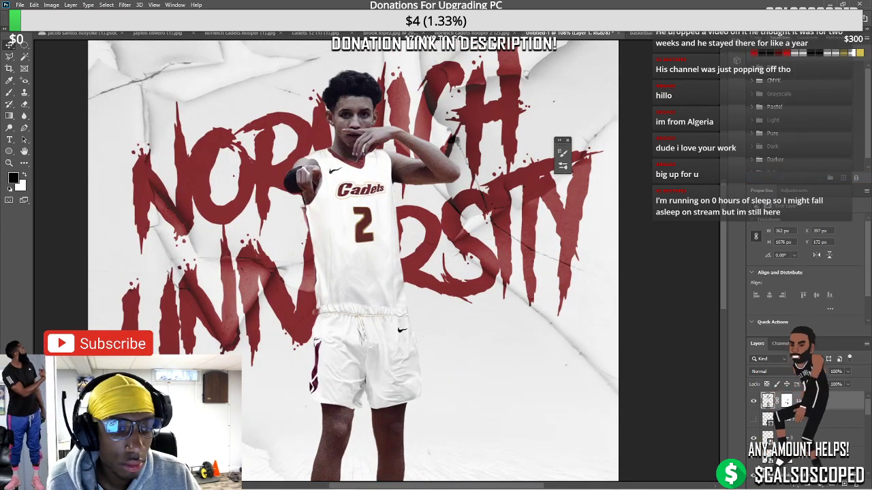
key("ctrl+j")
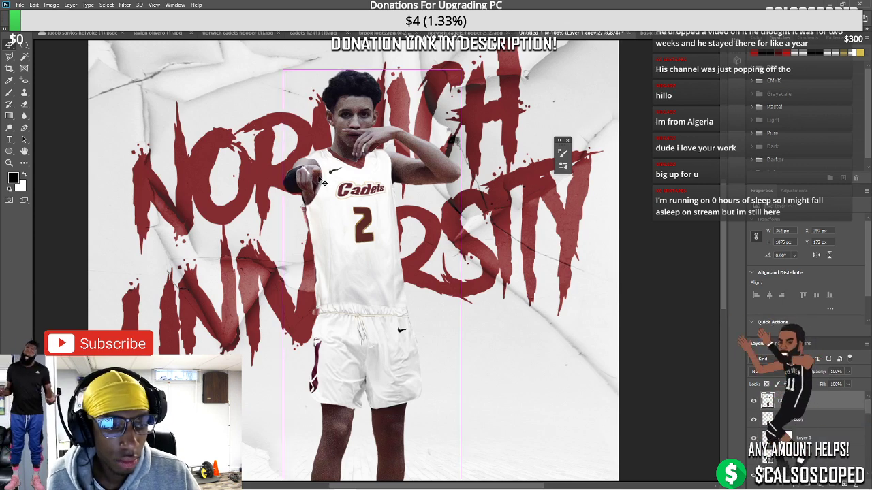
key("ctrl+j")
Apply Topaz DeNoise with the JPEG - light preset to the top player copy
left_click(125, 5)
mouse_move(159, 199)
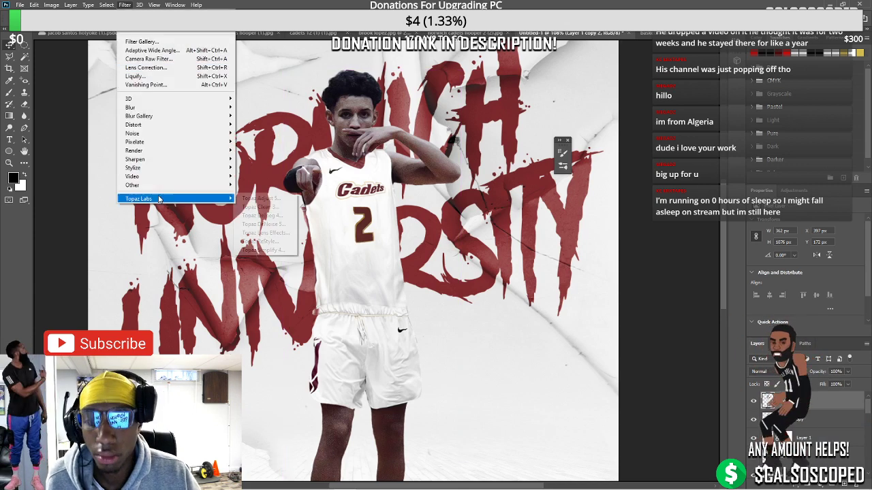
left_click(263, 224)
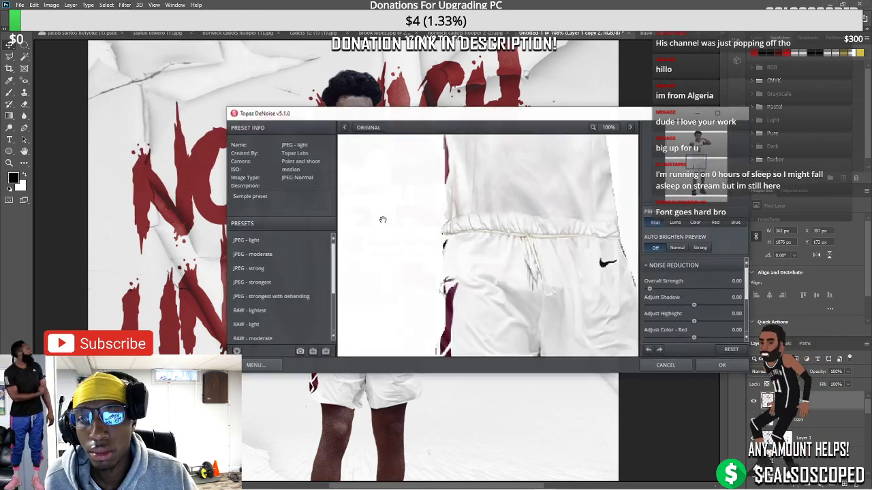
left_click(268, 240)
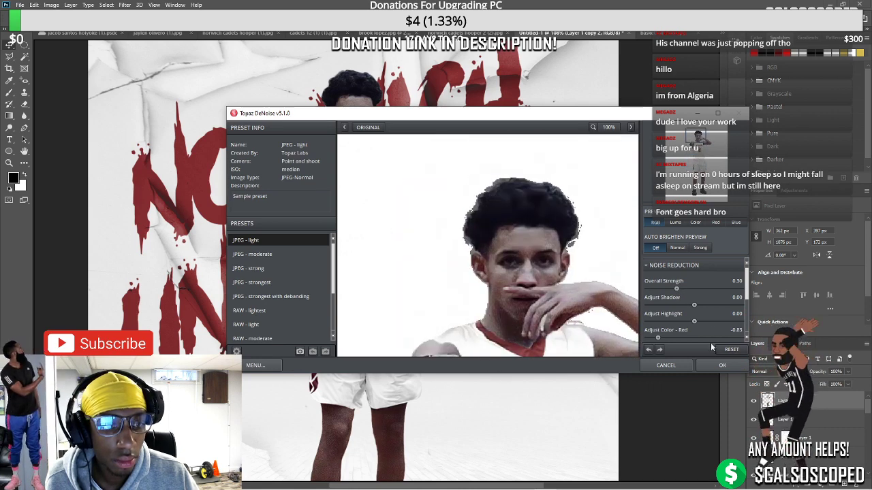
left_click(722, 365)
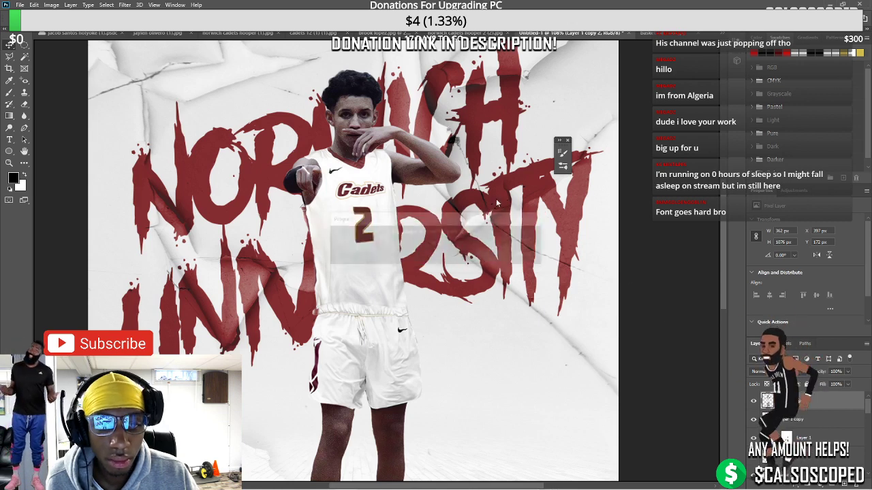
Add a layer mask to Layer 1 copy 2 and target its pixels rather than the mask
scroll(386, 126, "up", 2)
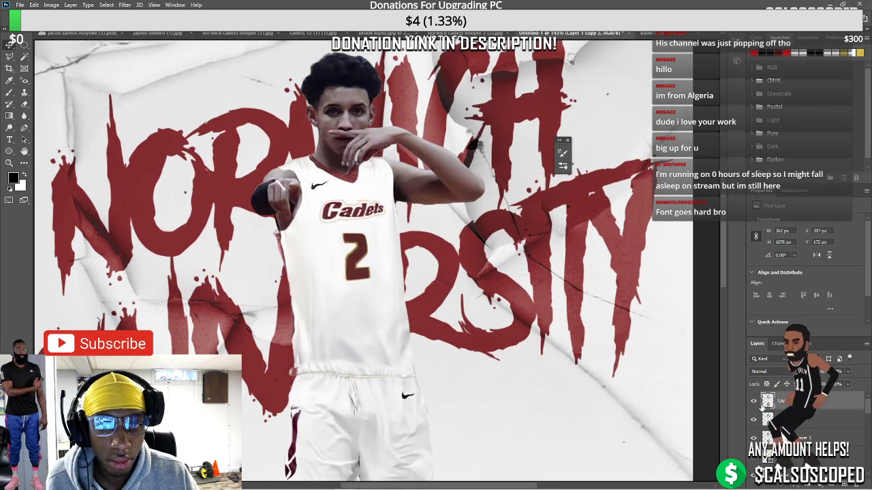
left_click(804, 481)
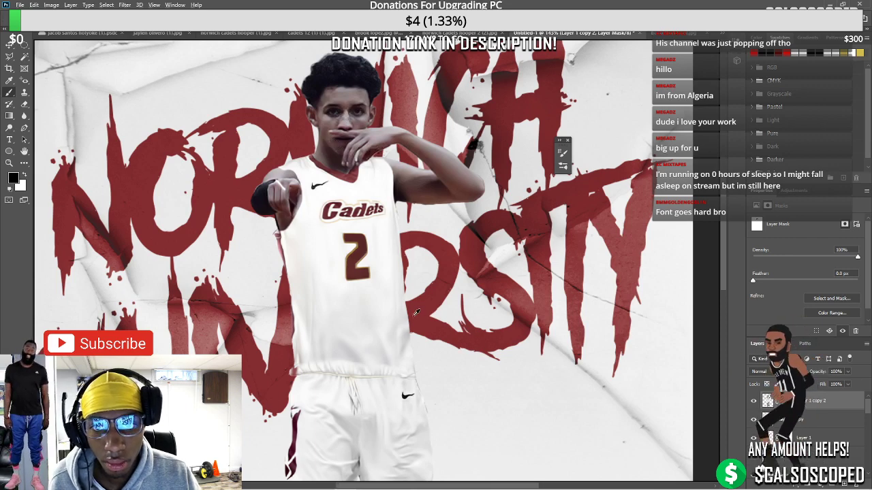
scroll(368, 291, "down", 2)
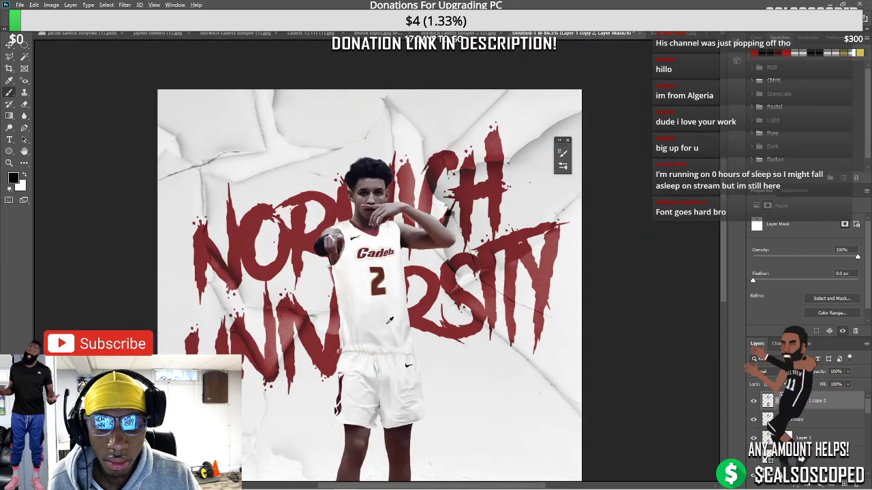
scroll(385, 313, "down", 3)
scroll(371, 279, "up", 1)
scroll(372, 279, "up", 1)
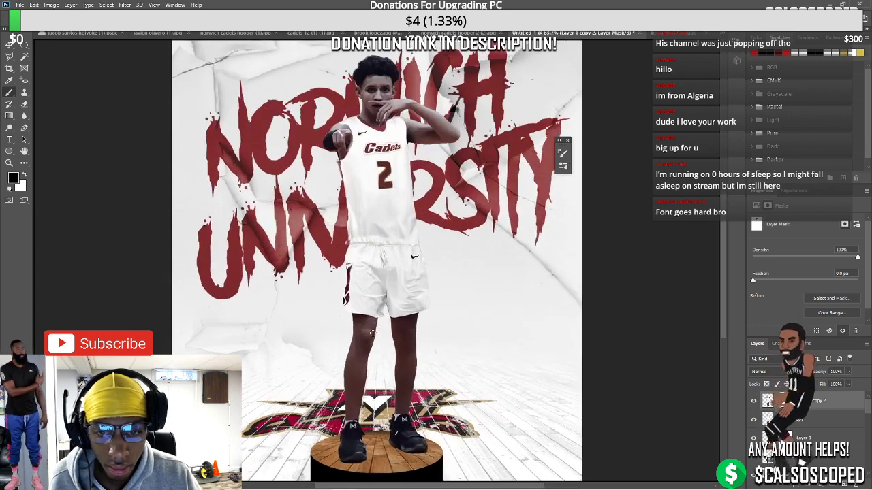
scroll(374, 328, "down", 1)
left_click(767, 400)
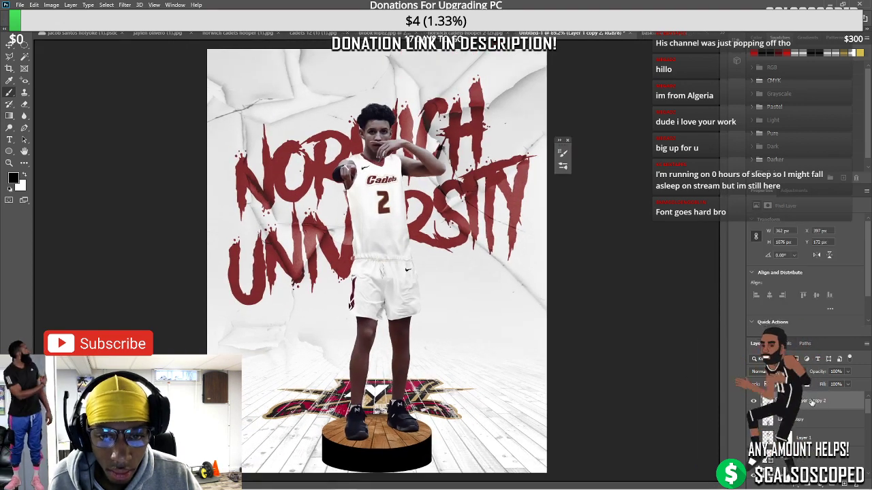
Select the player layer and launch the Liquify filter for reshaping
scroll(266, 309, "down", 1)
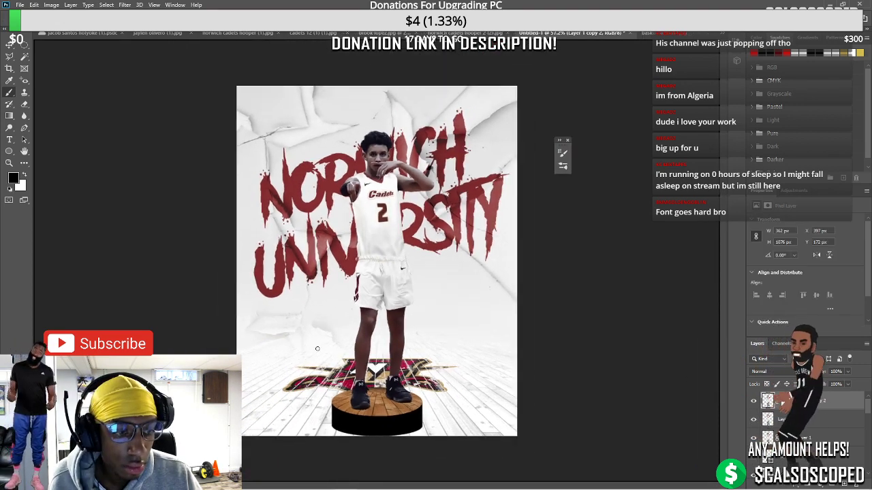
scroll(358, 354, "up", 1)
scroll(368, 328, "down", 1)
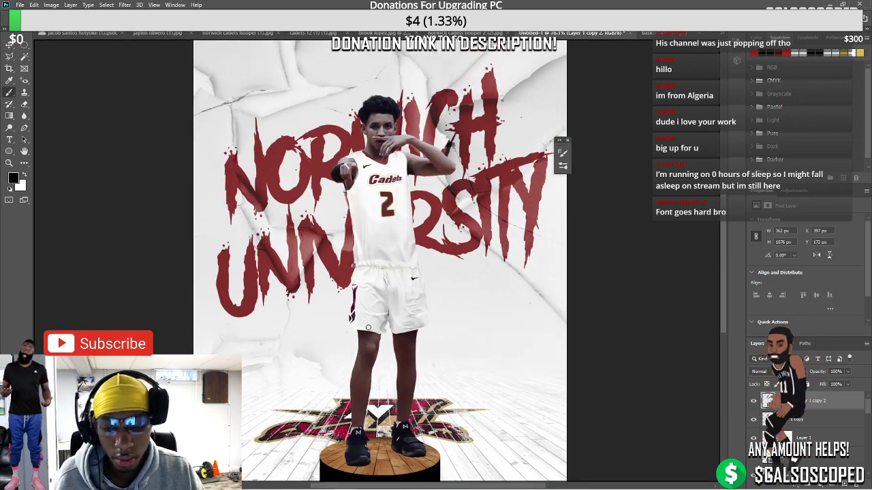
scroll(367, 327, "down", 1)
scroll(372, 316, "down", 2)
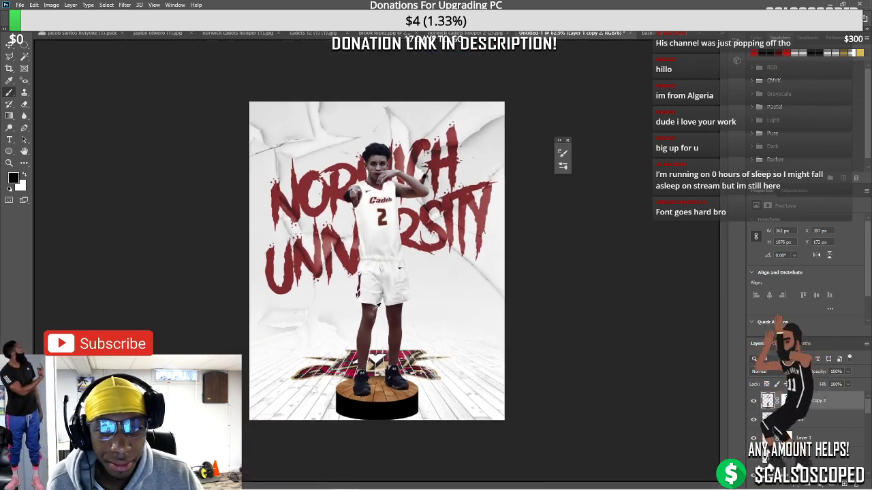
scroll(380, 300, "up", 4)
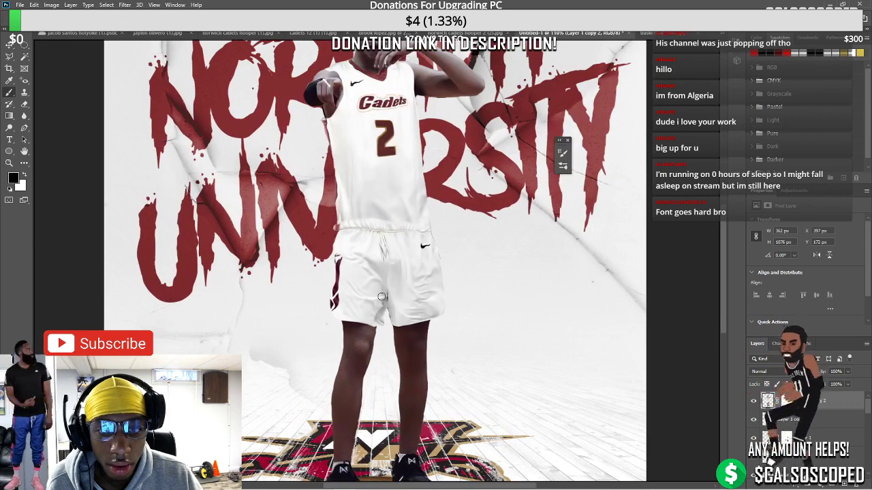
scroll(383, 291, "down", 3)
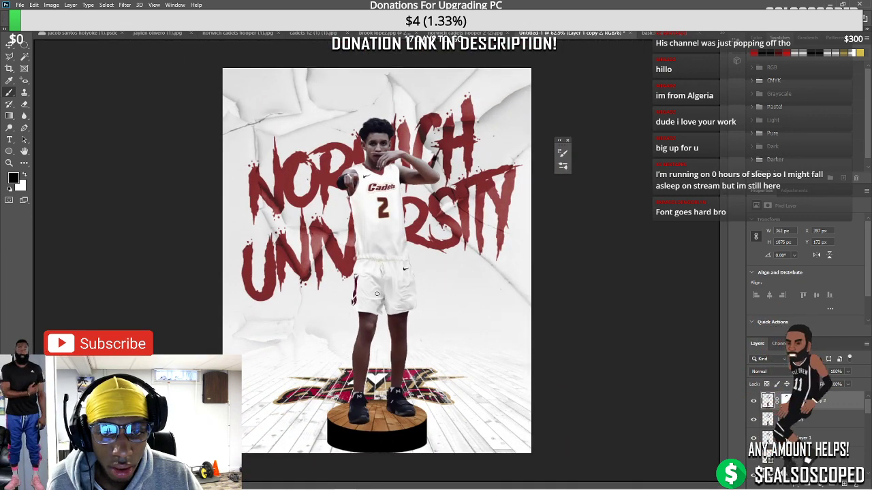
scroll(397, 252, "down", 2)
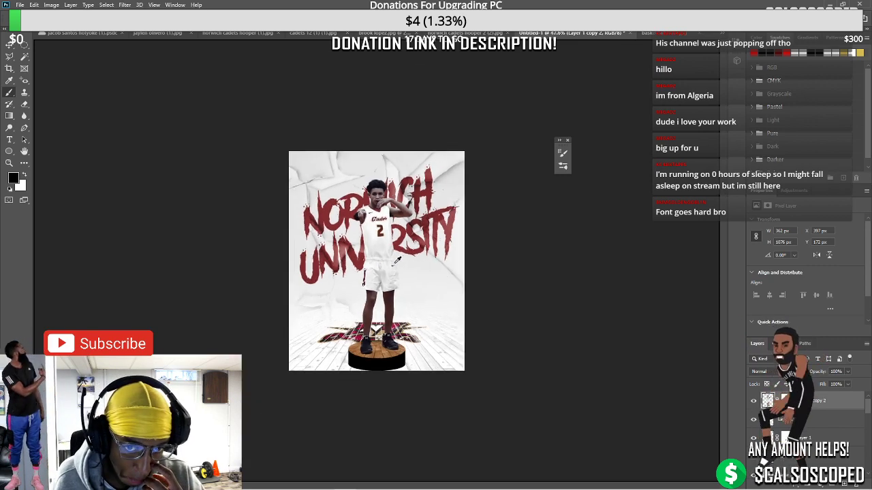
scroll(389, 267, "up", 3)
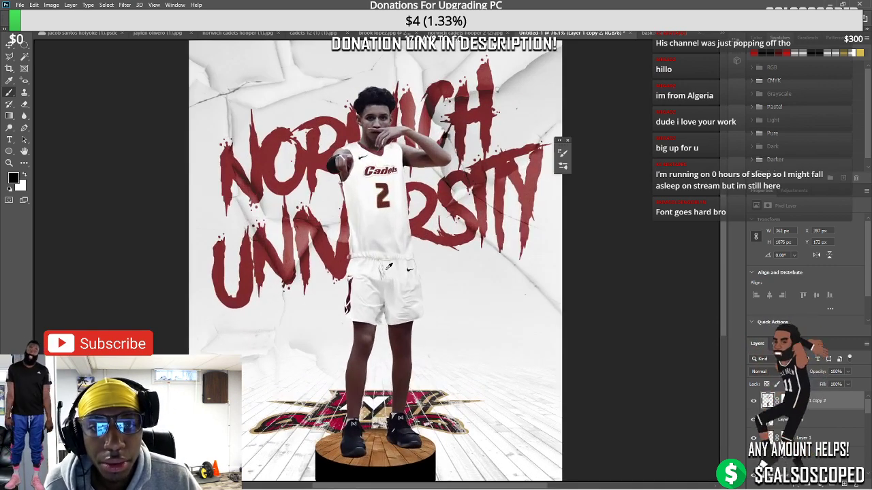
scroll(390, 270, "up", 3)
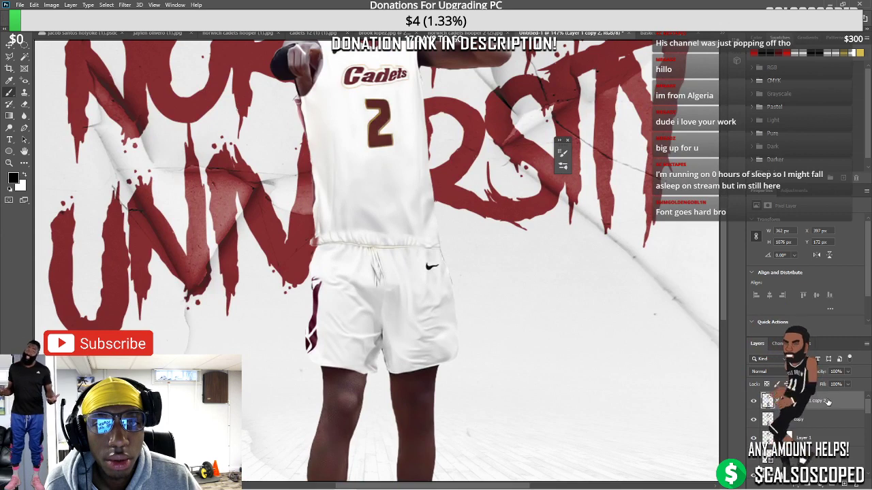
left_click(799, 405)
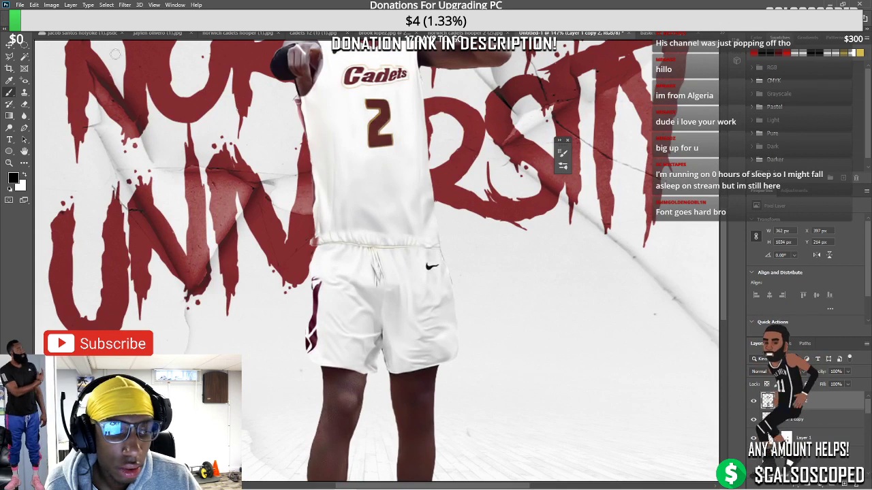
left_click(124, 5)
left_click(146, 76)
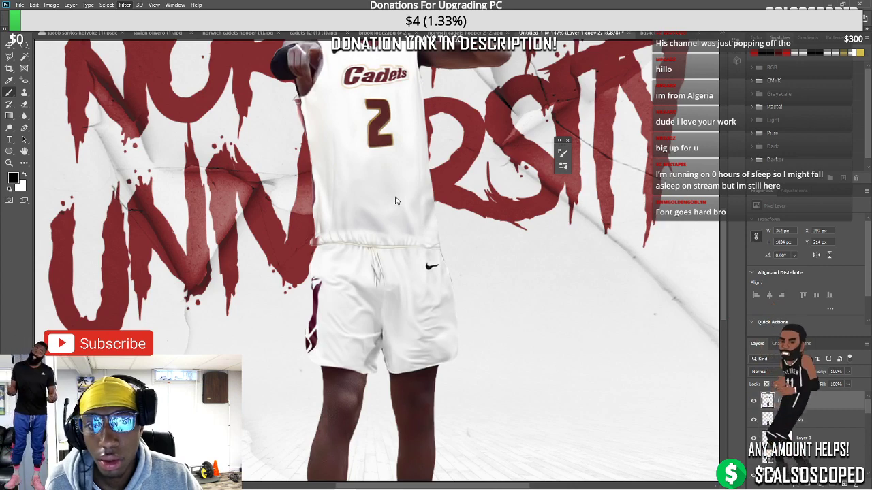
Reshape the player's shorts around the swoosh in Liquify and apply the result
scroll(359, 242, "up", 2)
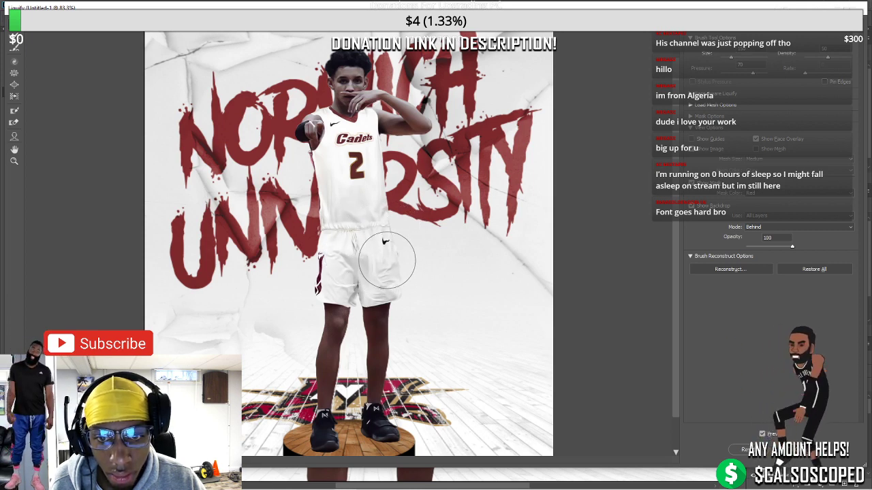
scroll(386, 260, "up", 5)
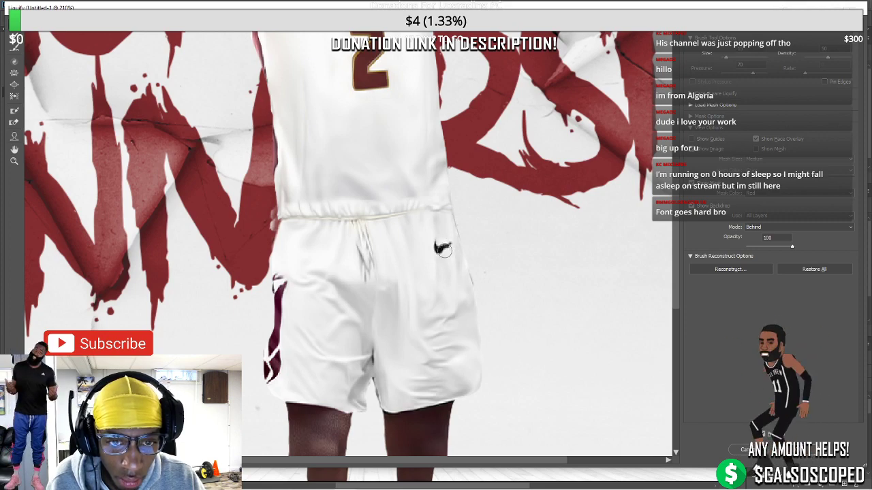
scroll(450, 234, "down", 5)
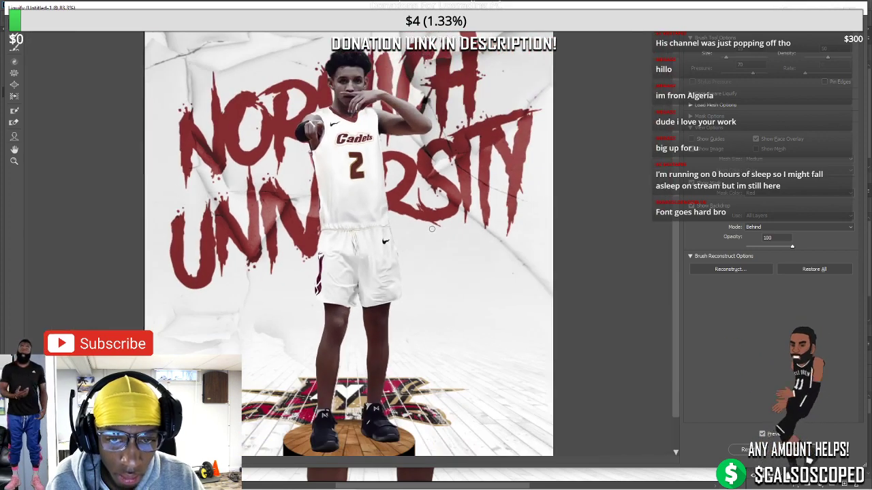
scroll(432, 229, "down", 2)
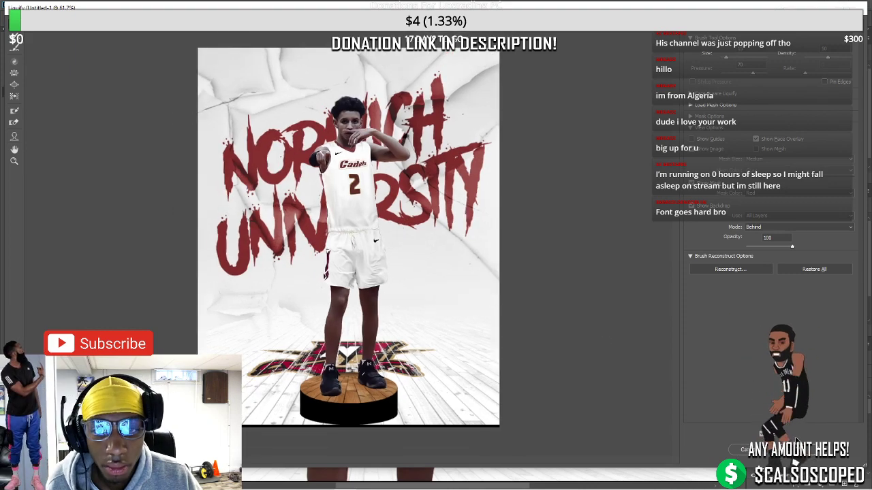
key("Return")
scroll(423, 286, "down", 4)
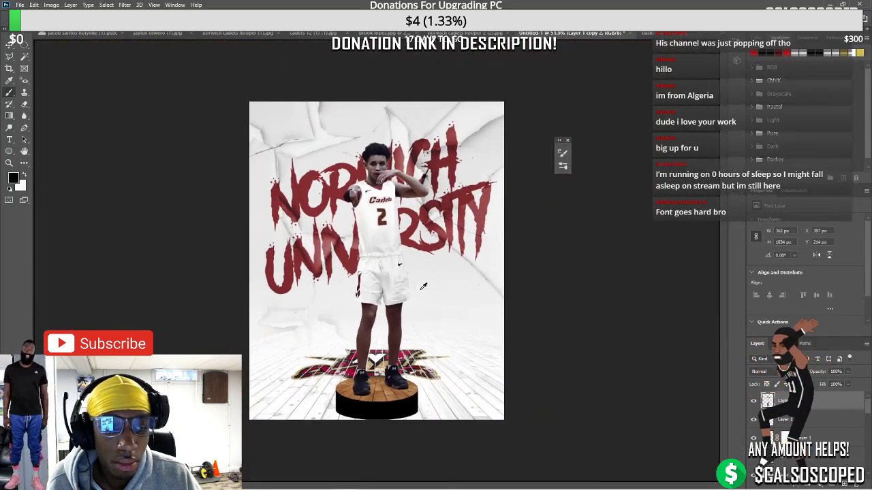
scroll(423, 286, "down", 2)
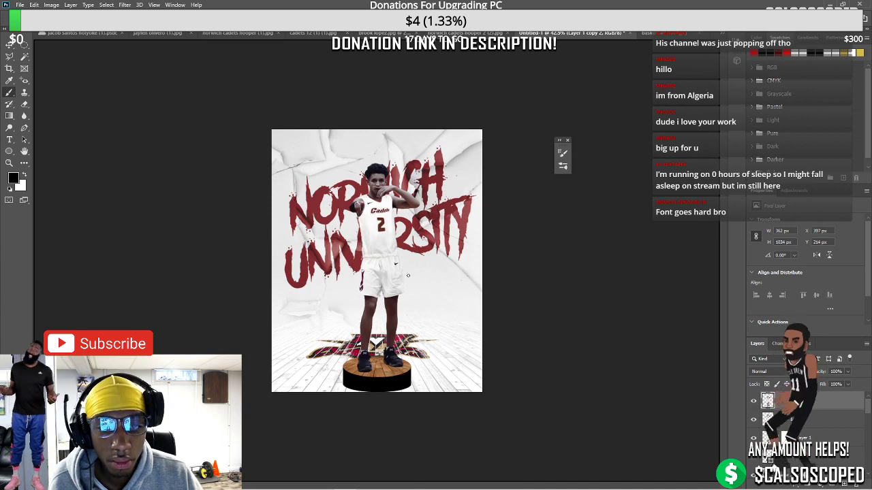
scroll(453, 256, "up", 3)
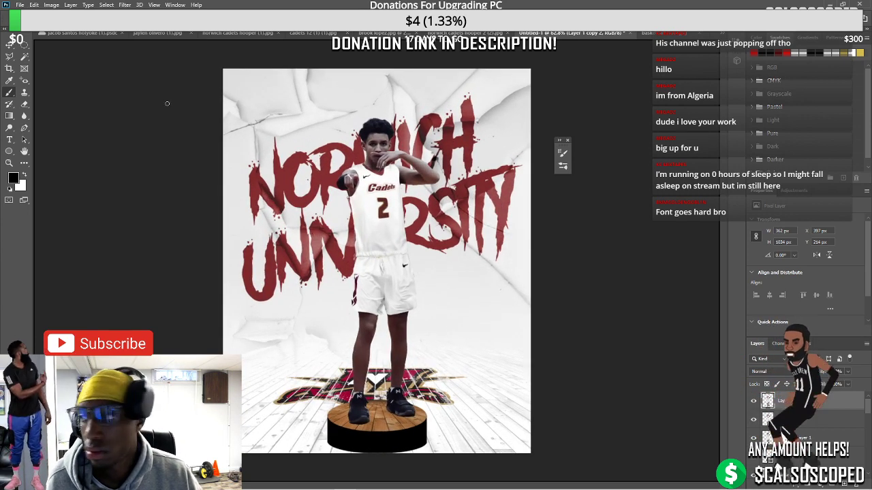
scroll(327, 211, "up", 2)
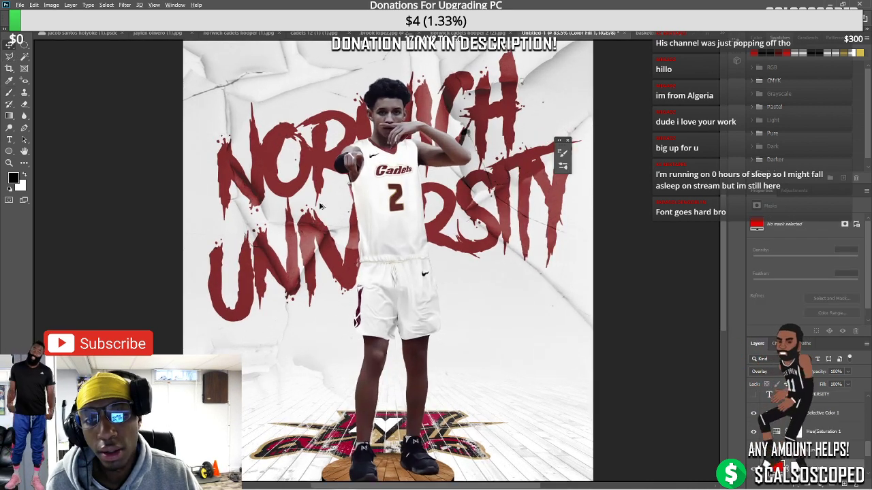
scroll(352, 246, "down", 2)
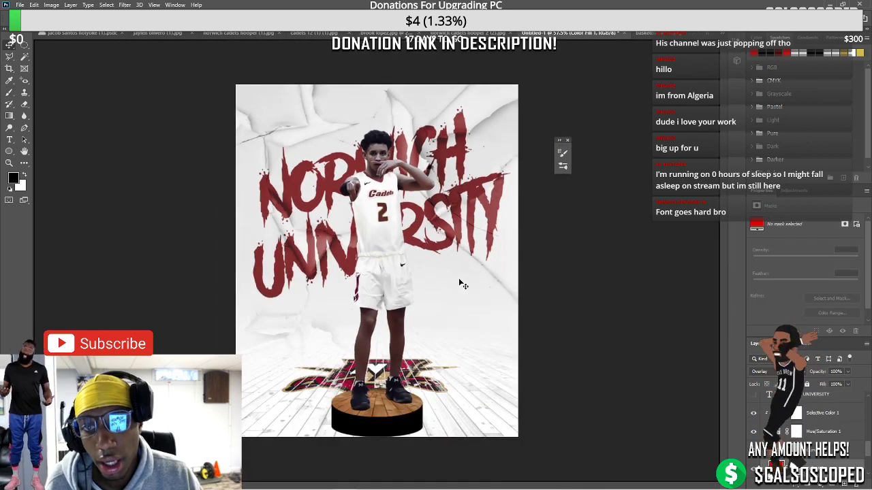
left_click(753, 412)
left_click(753, 413)
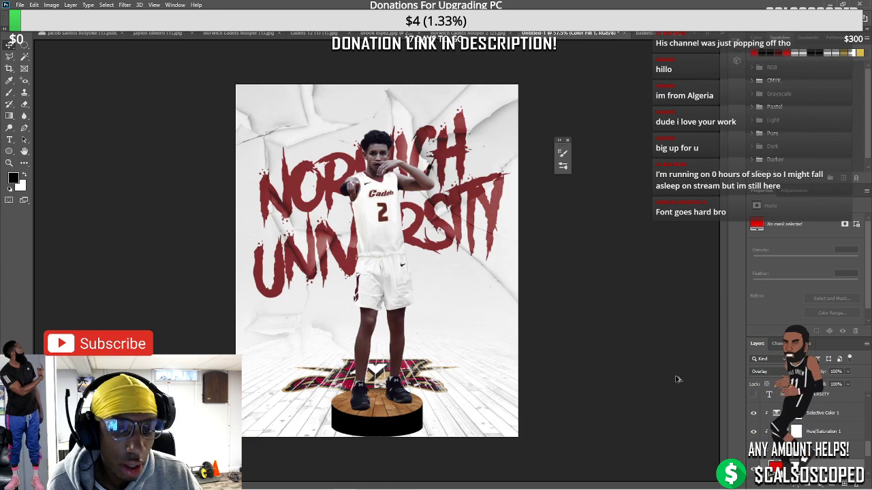
scroll(470, 225, "up", 4)
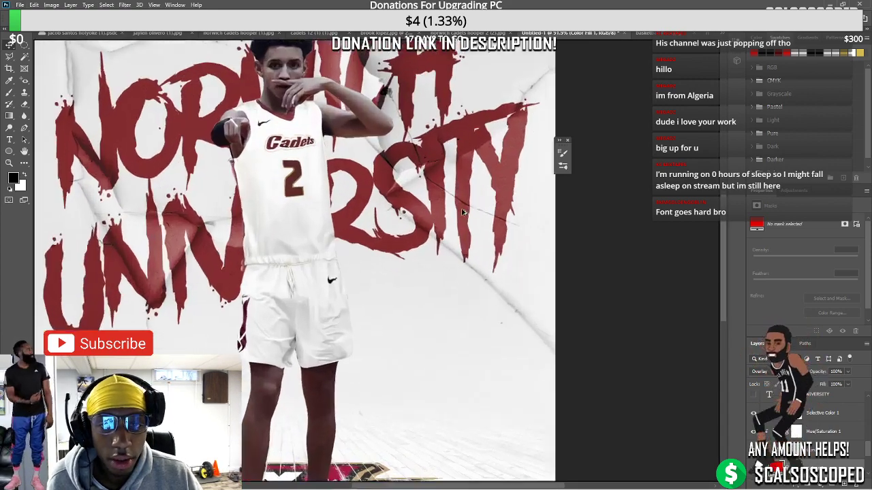
scroll(462, 212, "up", 2)
scroll(344, 137, "up", 3)
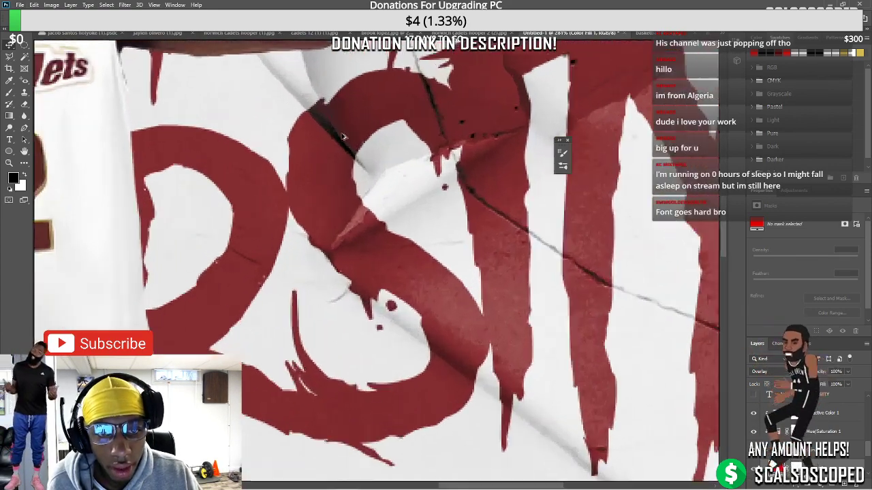
scroll(343, 136, "down", 6)
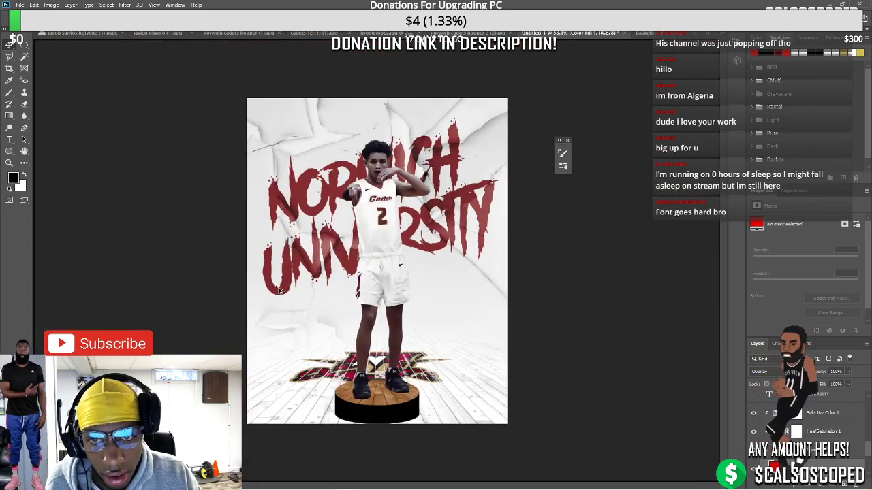
scroll(288, 315, "up", 1)
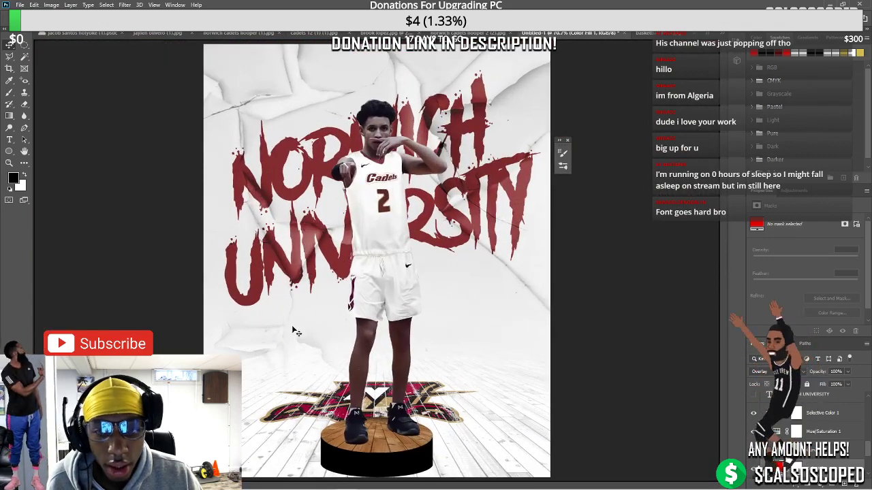
scroll(294, 332, "up", 2)
scroll(676, 330, "down", 1)
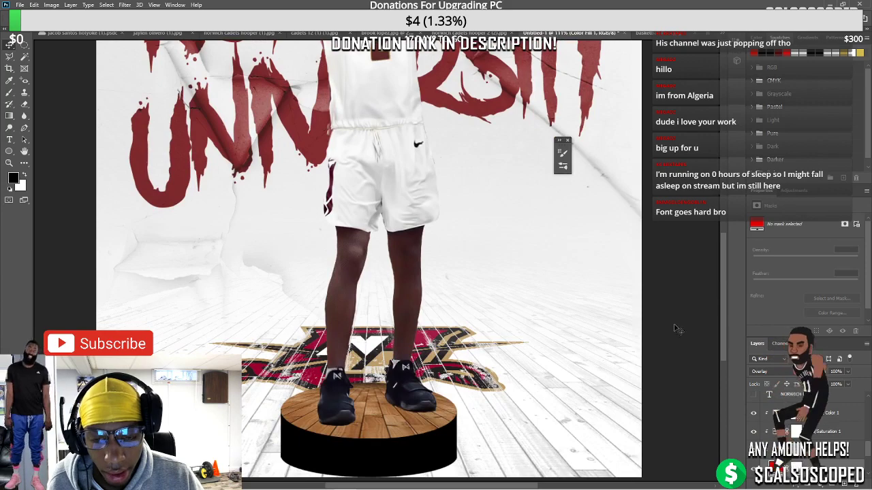
scroll(384, 357, "up", 1)
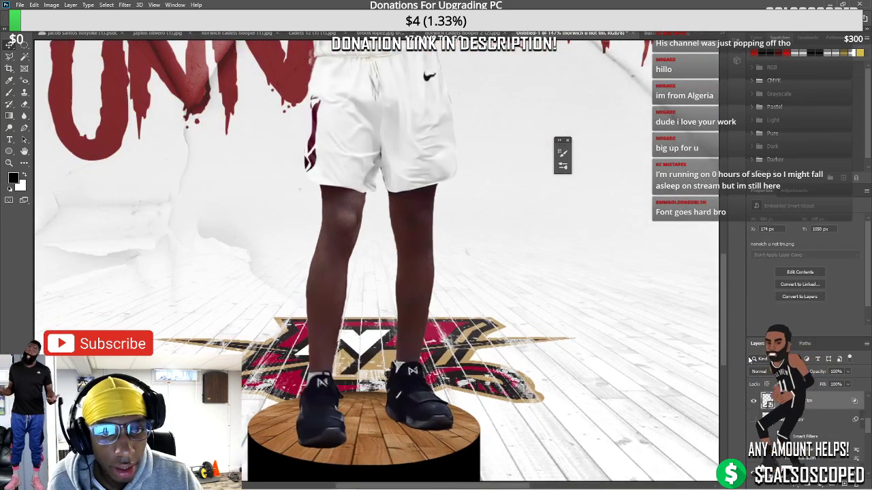
Desaturate the floor logo with a Hue/Saturation adjustment of Saturation -11
left_click(51, 5)
mouse_move(96, 32)
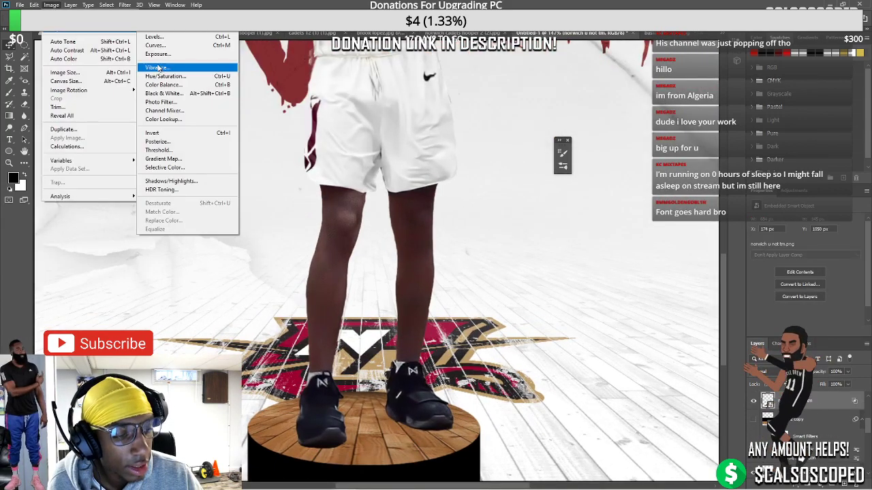
left_click(163, 76)
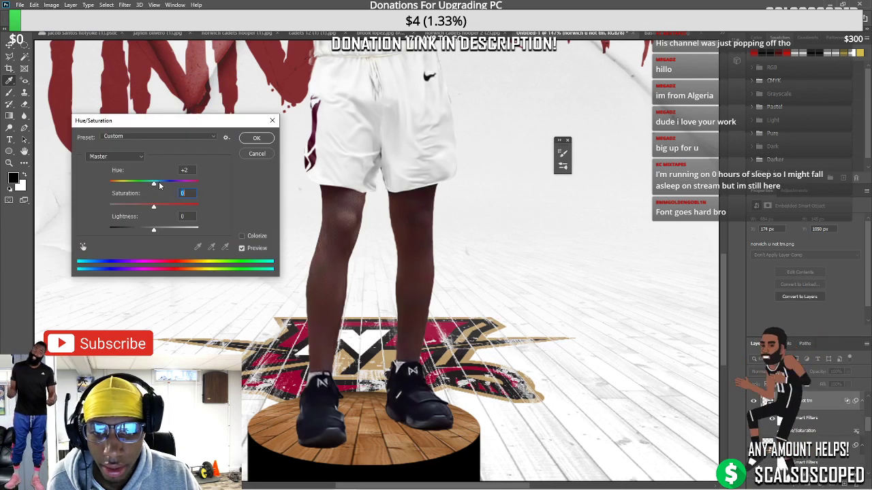
left_click_drag(153, 186, 153, 186)
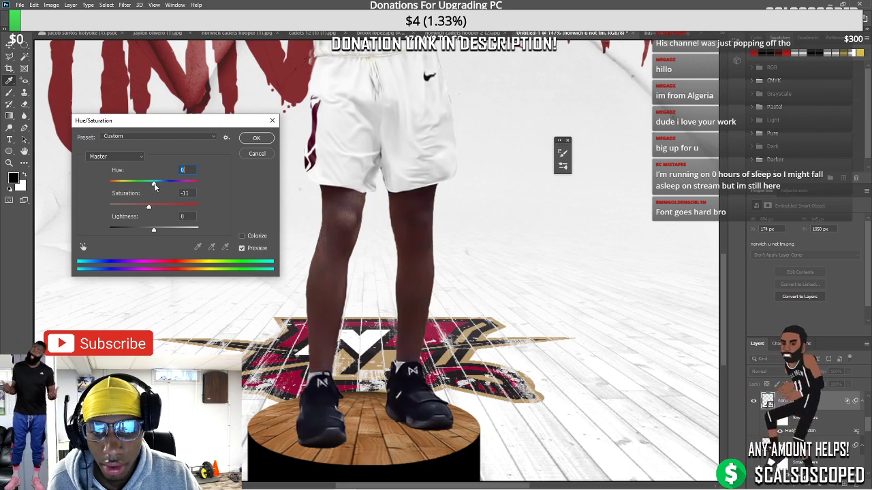
left_click(256, 139)
key("ctrl+0")
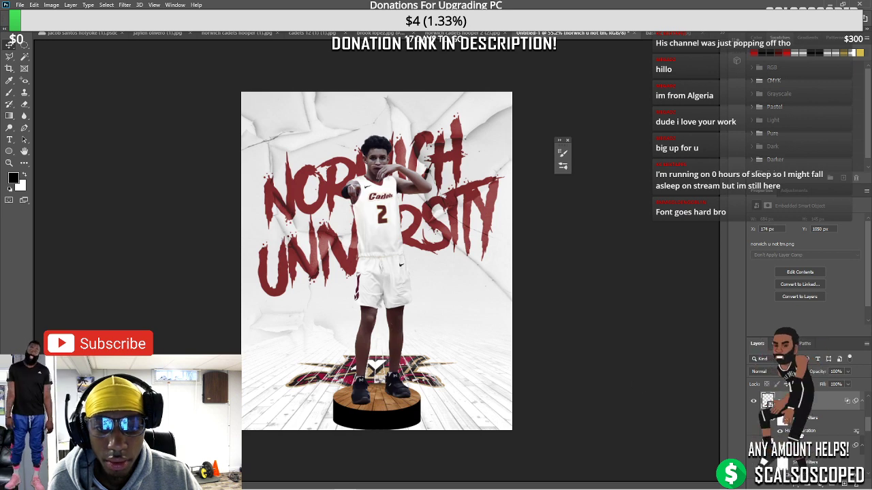
key("ctrl+u")
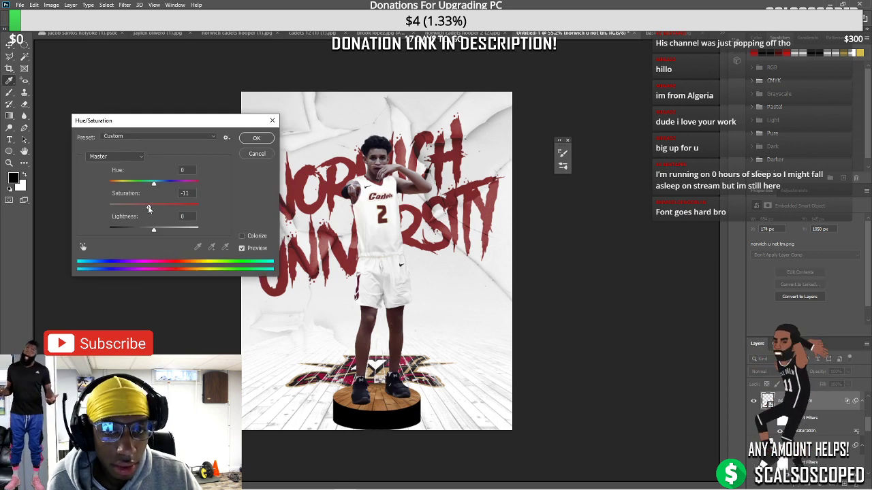
mouse_move(153, 184)
left_mouse_down()
mouse_move(169, 184)
mouse_move(156, 185)
left_mouse_up()
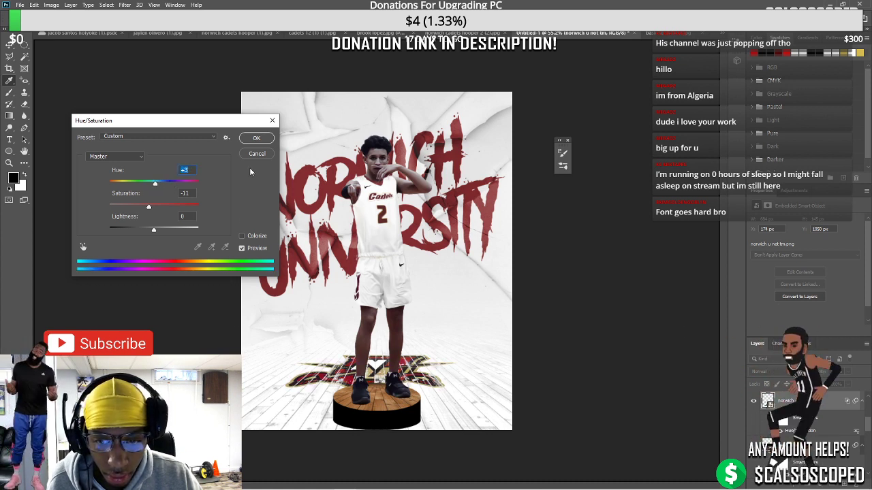
key("Return")
Add a Selective Color layer shifting the Reds to Yellow +32 and Black +59
left_click(814, 482)
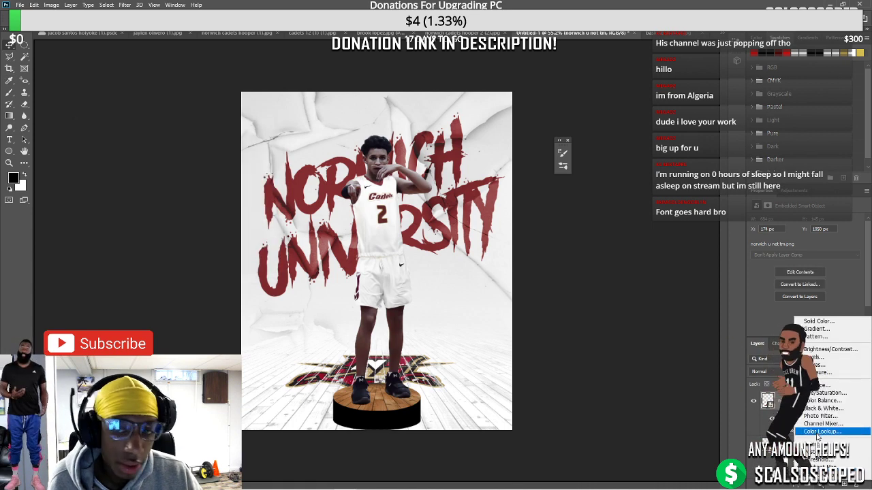
left_click(824, 474)
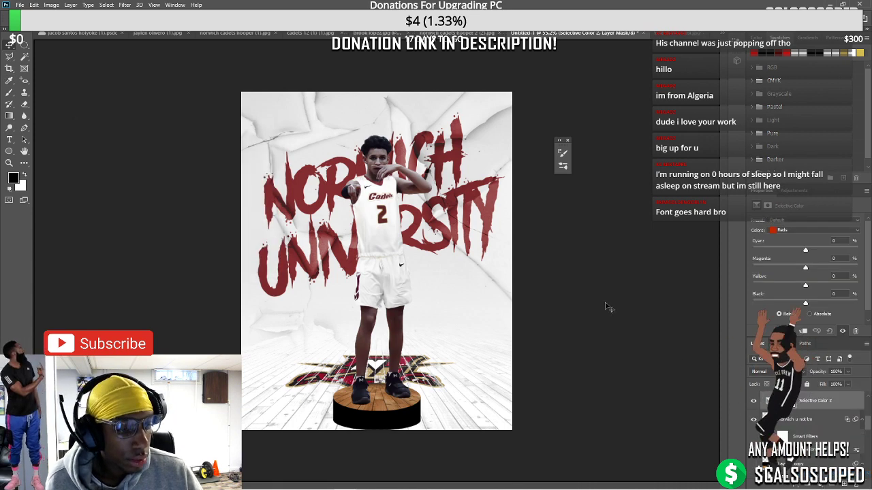
left_click_drag(805, 302, 809, 303)
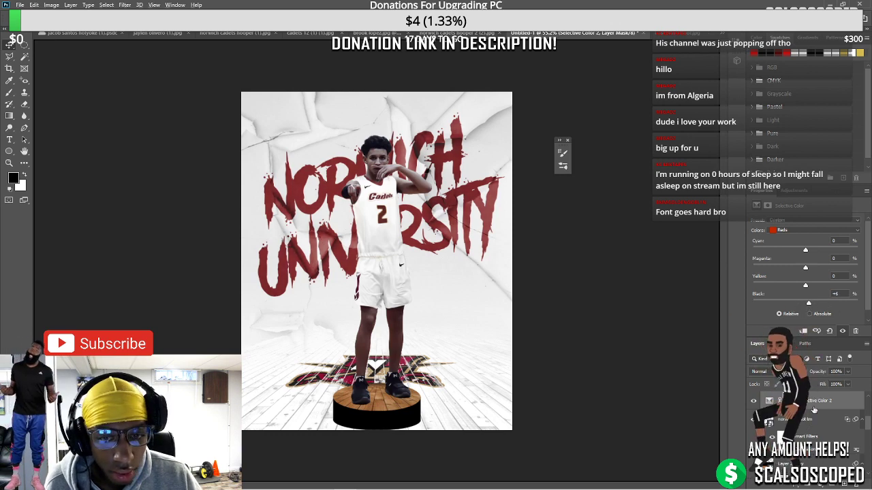
key("ctrl+0")
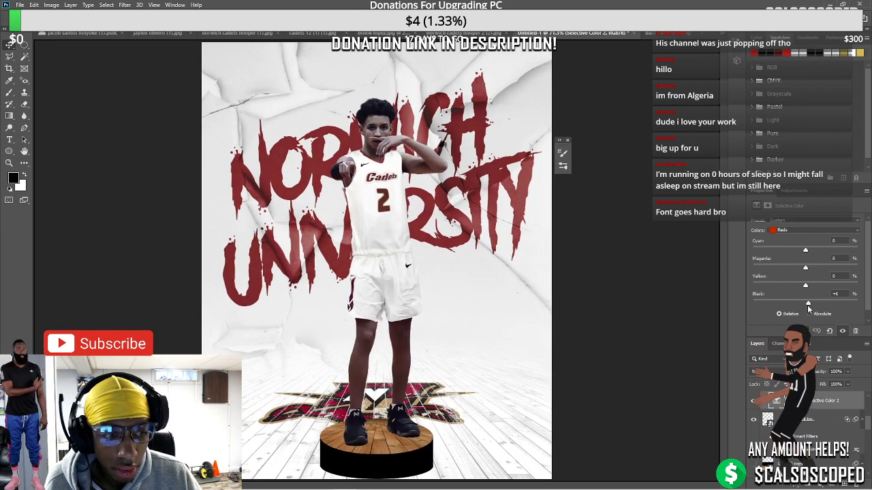
left_click_drag(805, 304, 822, 288)
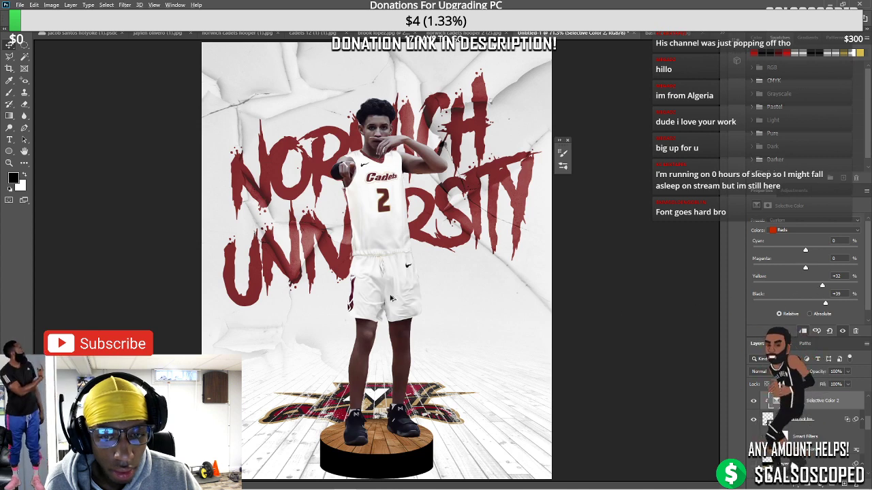
scroll(379, 269, "down", 3)
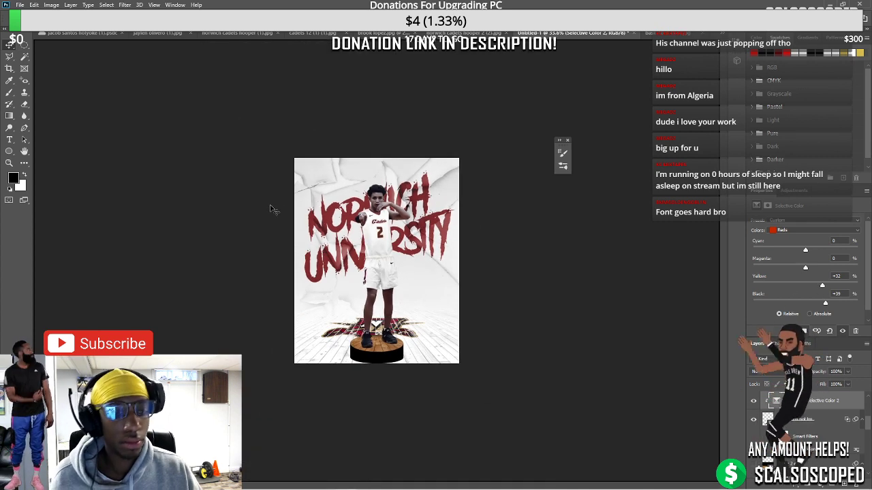
Open the 'fly rock debris' image
scroll(51, 72, "up", 1)
left_click(22, 5)
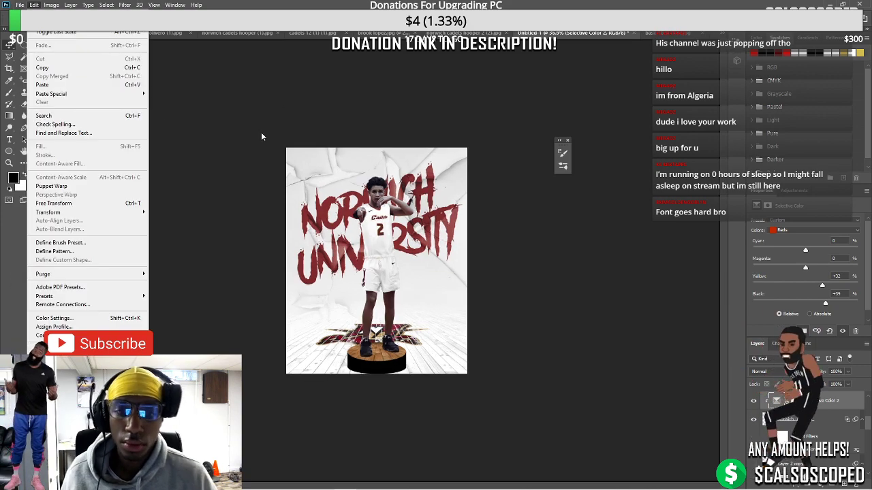
left_click(34, 5)
left_click(20, 5)
left_click(20, 4)
left_click(20, 5)
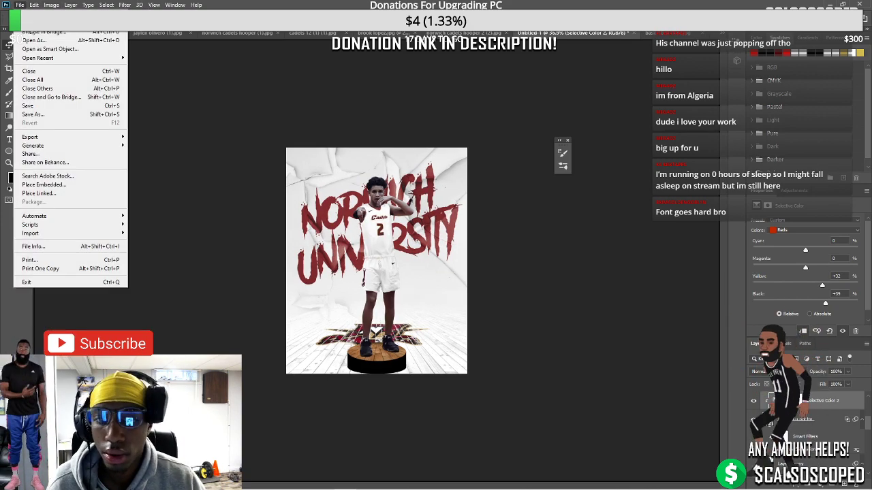
left_click(20, 4)
key("ctrl+o")
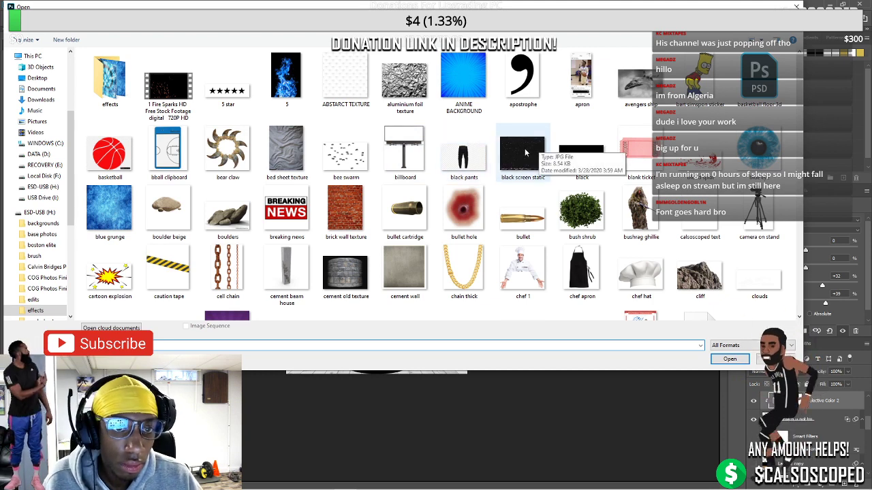
scroll(524, 154, "down", 5)
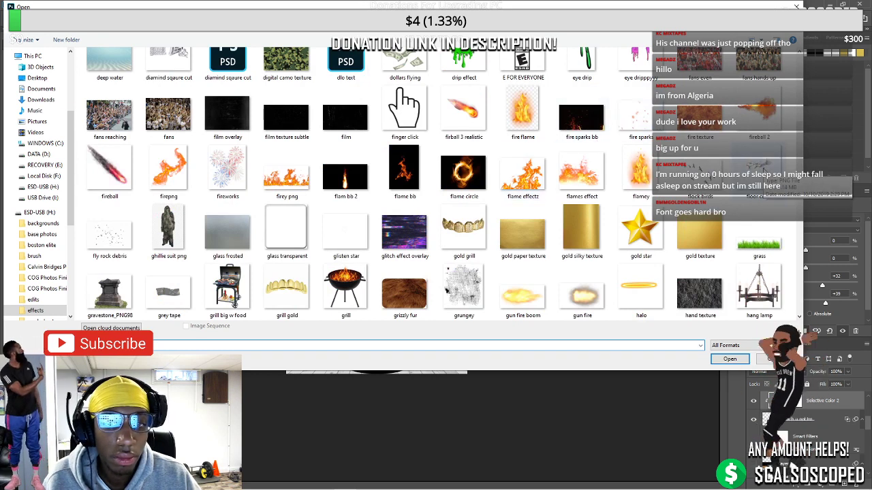
double_click(136, 226)
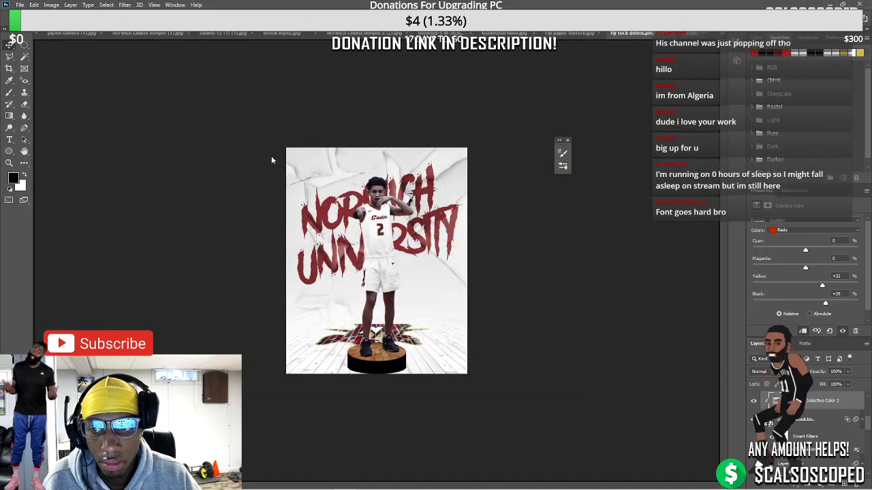
Knock out the debris layer's white background by setting the This Layer Blend If white slider to 175
left_click(844, 400)
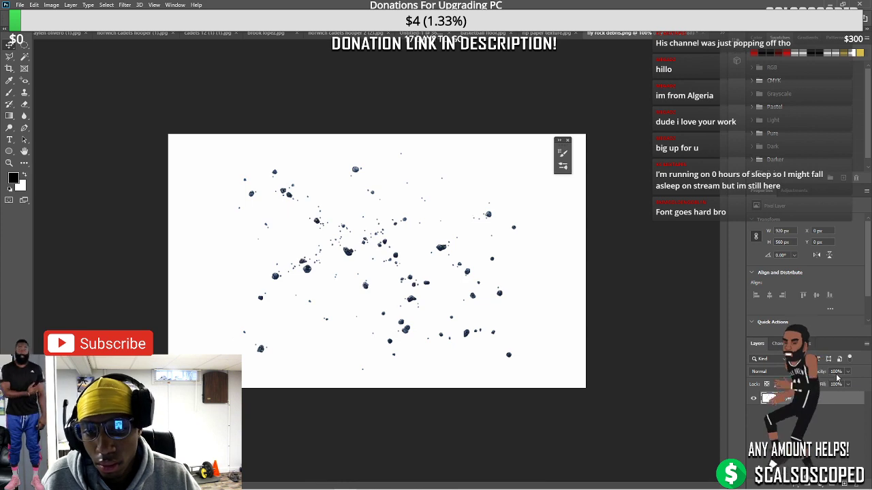
right_click(790, 399)
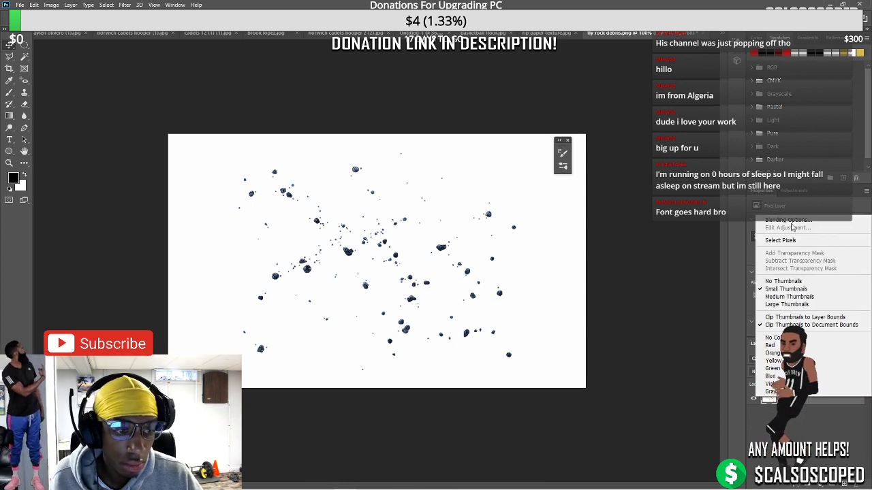
left_click(792, 221)
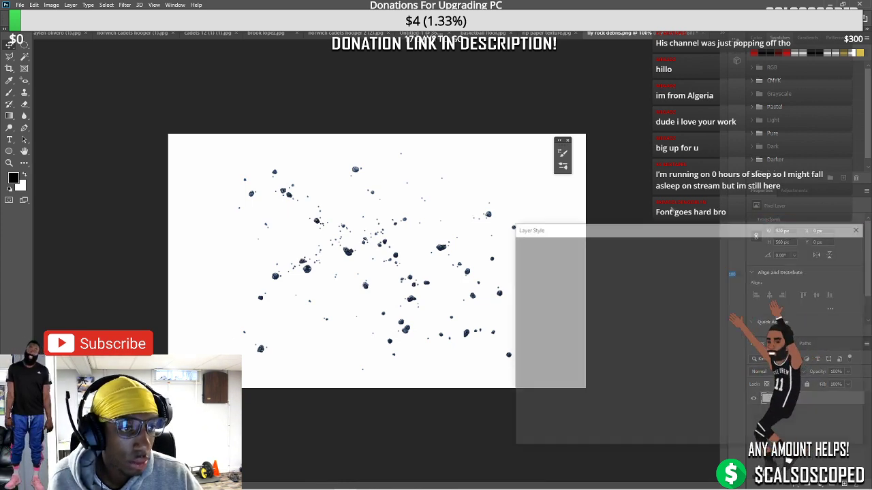
left_click_drag(753, 388, 721, 390)
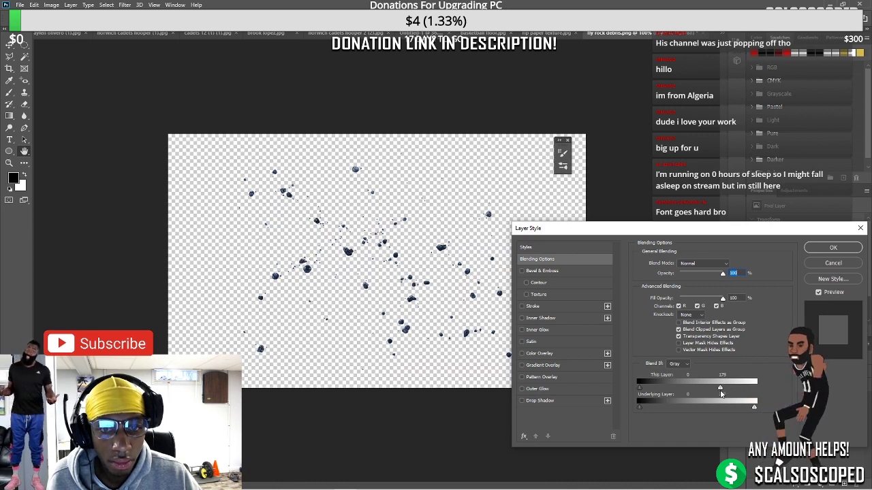
left_click(832, 251)
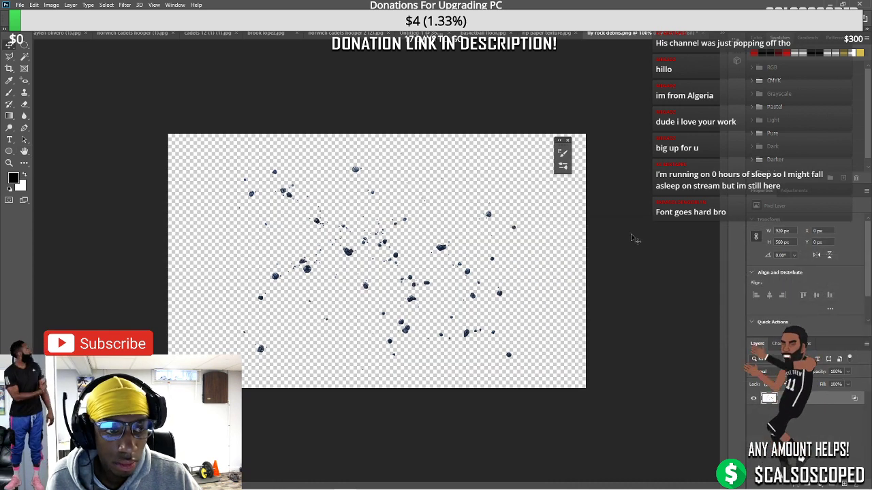
left_click(68, 33)
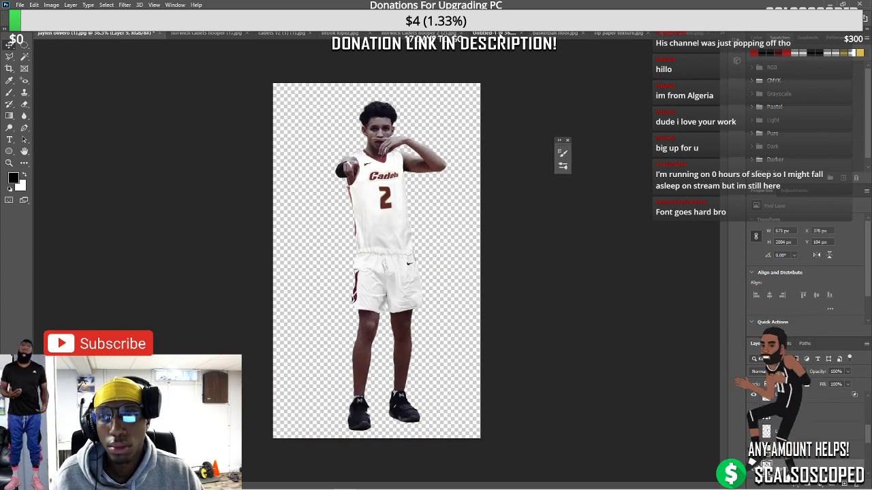
In Untitled-1, enlarge, slightly tilt and reposition the debris layer, Layer 7, across the poster
left_click(494, 33)
left_click(790, 402)
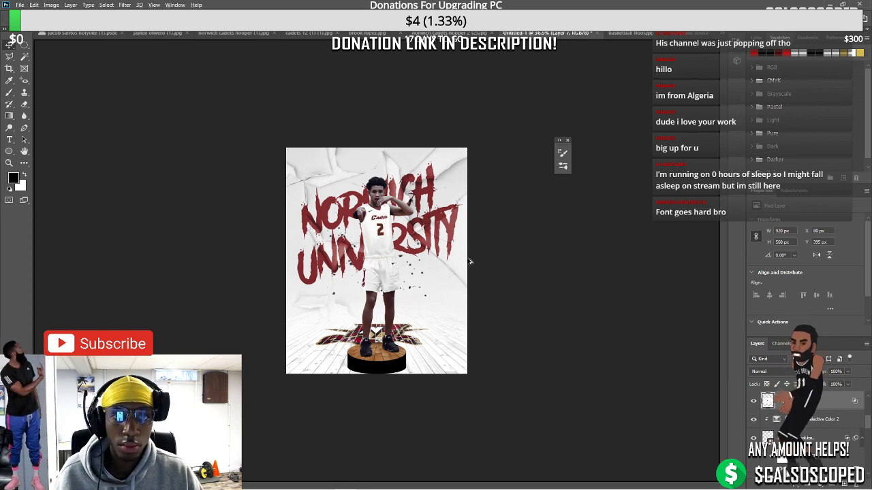
key("ctrl+0")
key("ctrl+t")
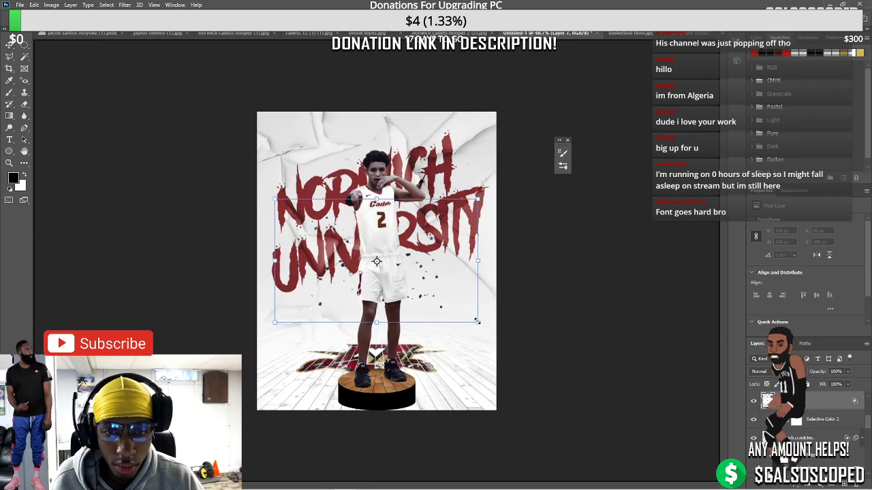
left_click_drag(509, 322, 524, 334)
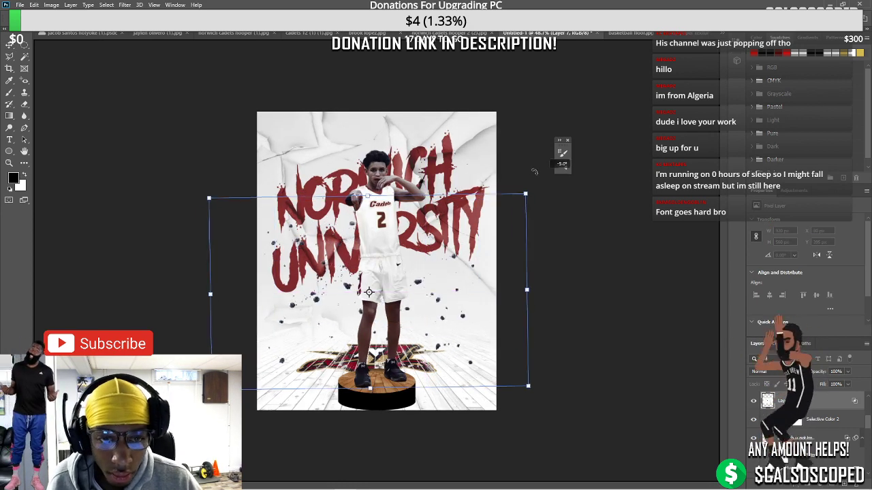
left_click_drag(538, 205, 506, 166)
mouse_move(477, 197)
left_mouse_down()
mouse_move(487, 202)
mouse_move(481, 206)
left_mouse_up()
key("Return")
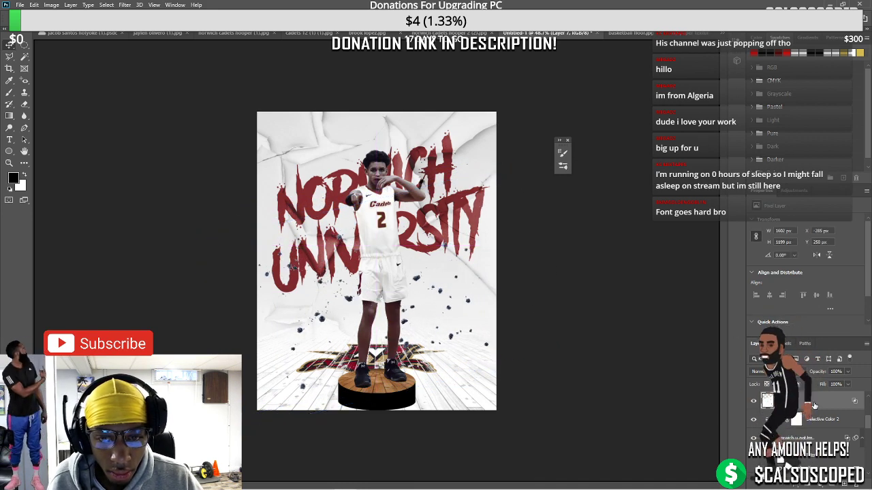
Convert the debris to a smart object and desaturate it with Hue/Saturation at Saturation -69
right_click(814, 403)
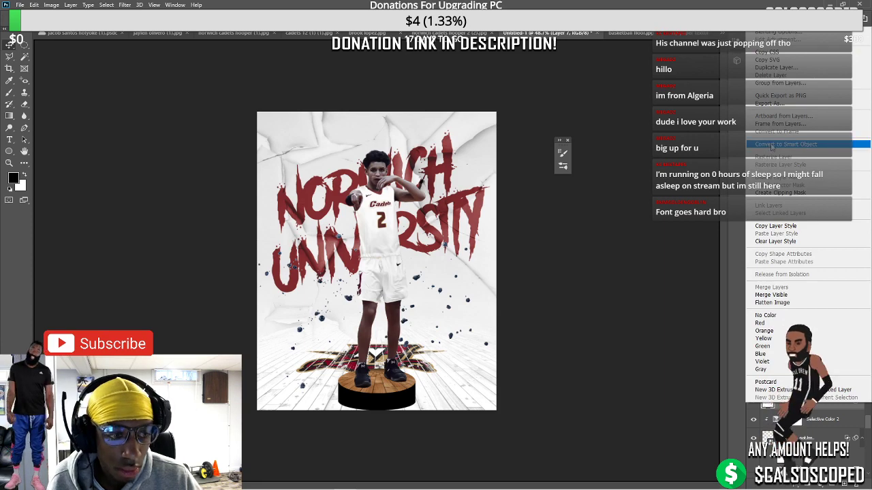
scroll(409, 327, "up", 5)
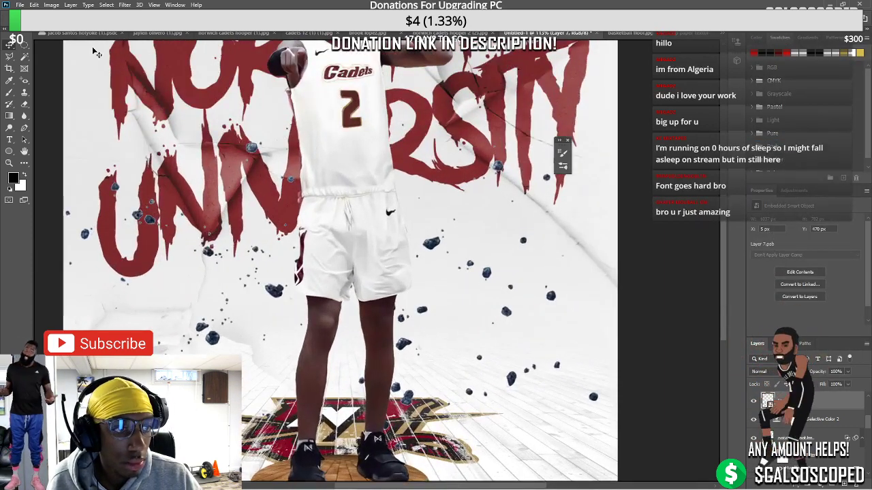
left_click(51, 5)
mouse_move(68, 32)
left_click(262, 76)
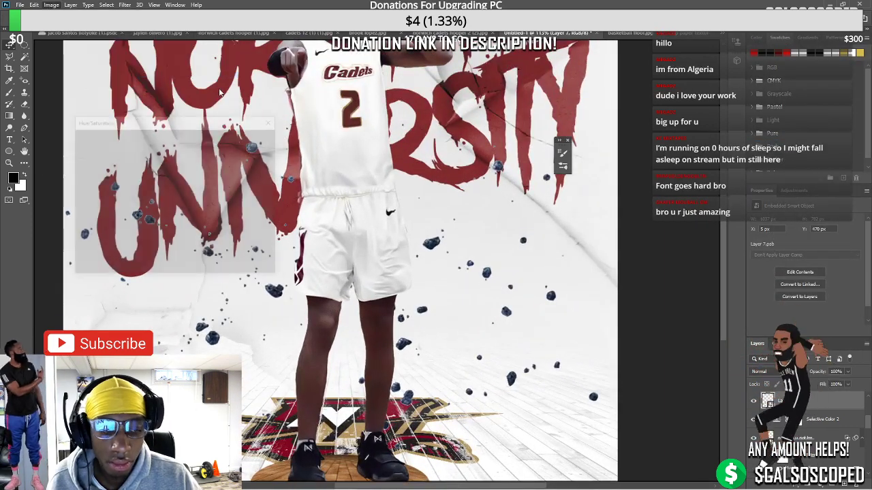
mouse_move(153, 207)
left_mouse_down()
mouse_move(123, 207)
mouse_move(145, 230)
left_mouse_up()
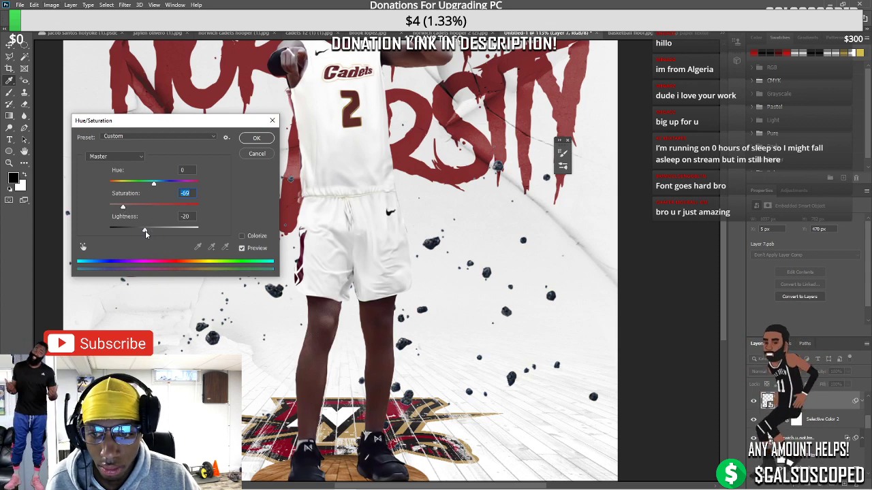
left_click(256, 138)
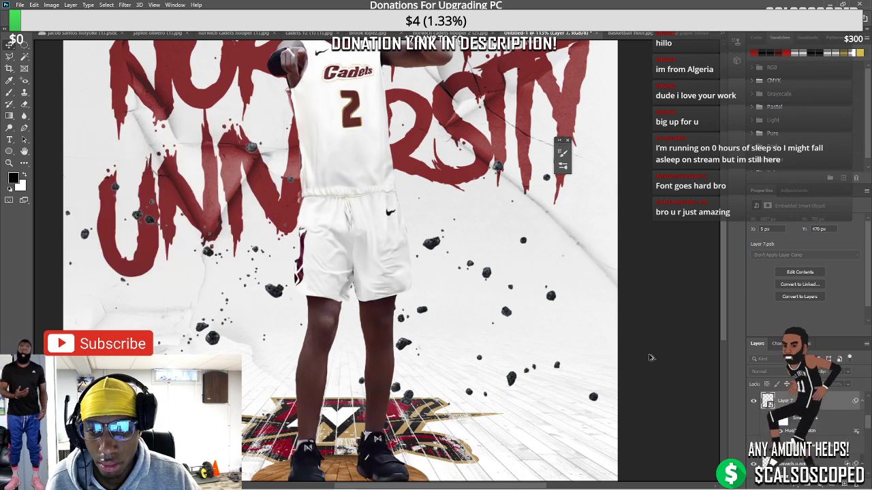
key("ctrl+0")
key("ctrl+0")
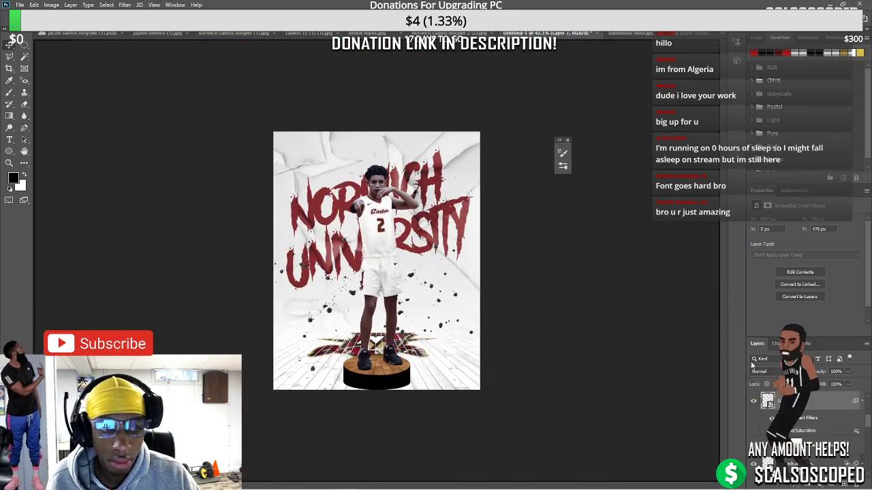
Give the debris a Motion Blur with distance 12
left_click(124, 5)
mouse_move(136, 103)
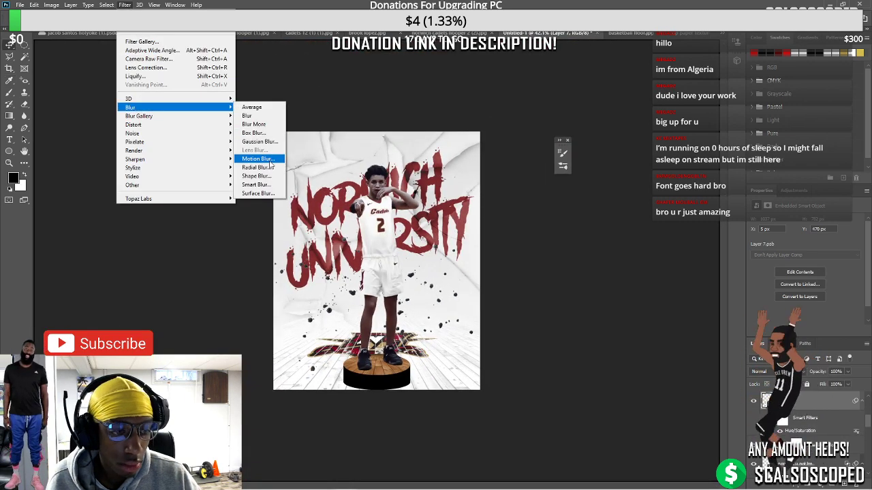
left_click(258, 161)
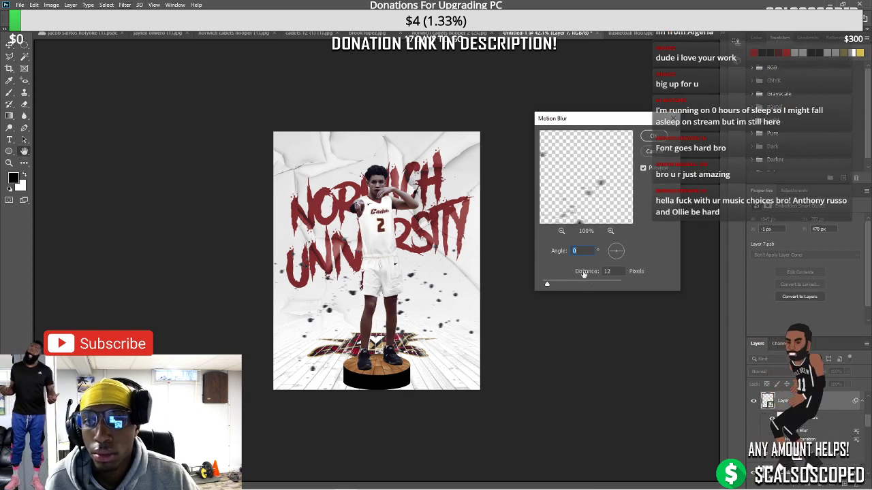
left_click(644, 149)
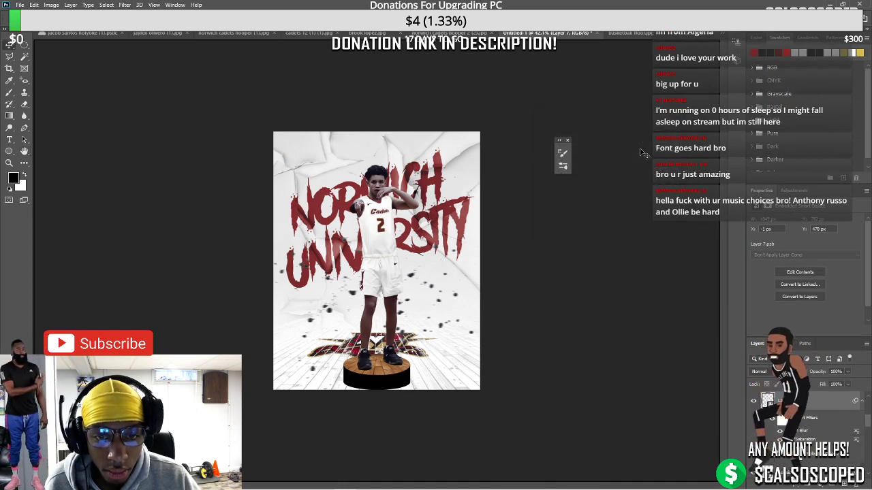
Rotate the debris copy about -30°, scale it down, and add a layer mask to Layer 7 copy
key("ctrl+t")
left_click_drag(479, 138, 413, 145)
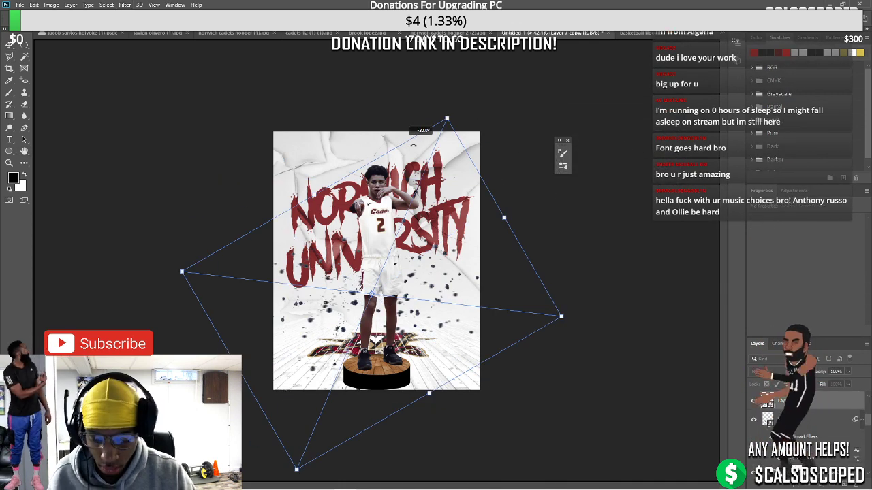
left_click_drag(317, 198, 402, 155)
left_click_drag(479, 91, 373, 69)
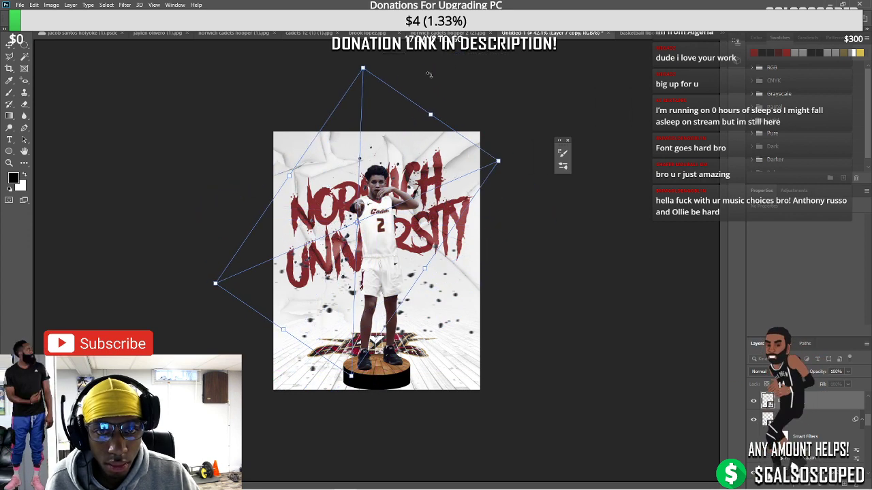
key("Return")
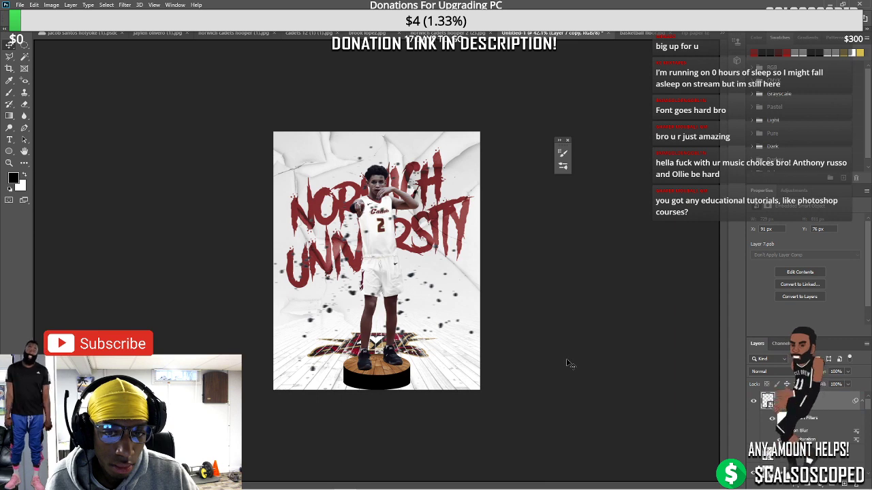
left_click(809, 484)
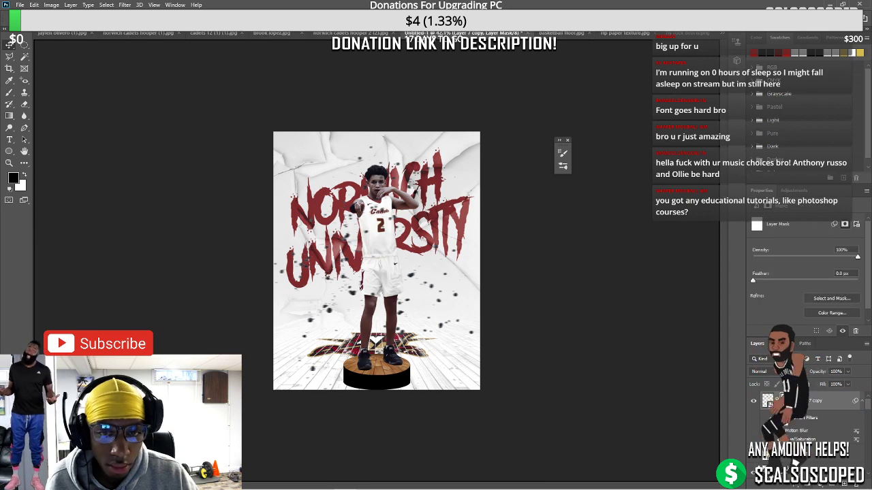
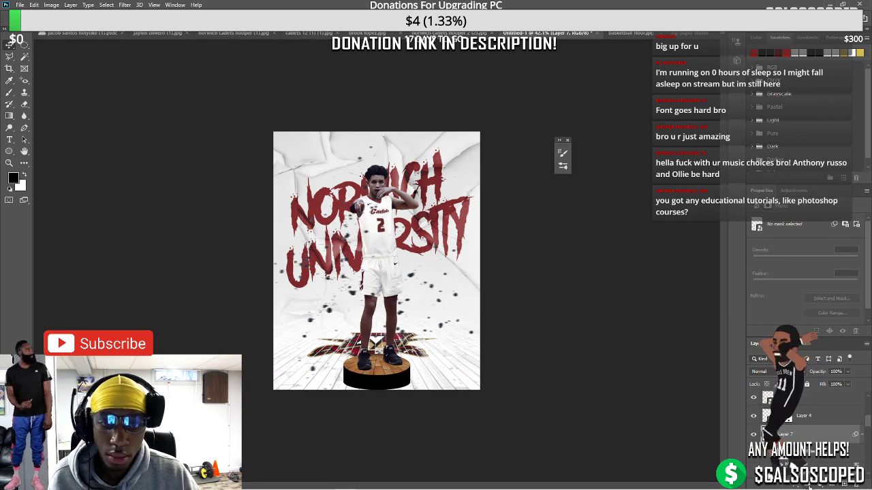
Undo the stray edits and target the original debris layer's pixels instead of its mask
key("ctrl+z")
left_click(10, 93)
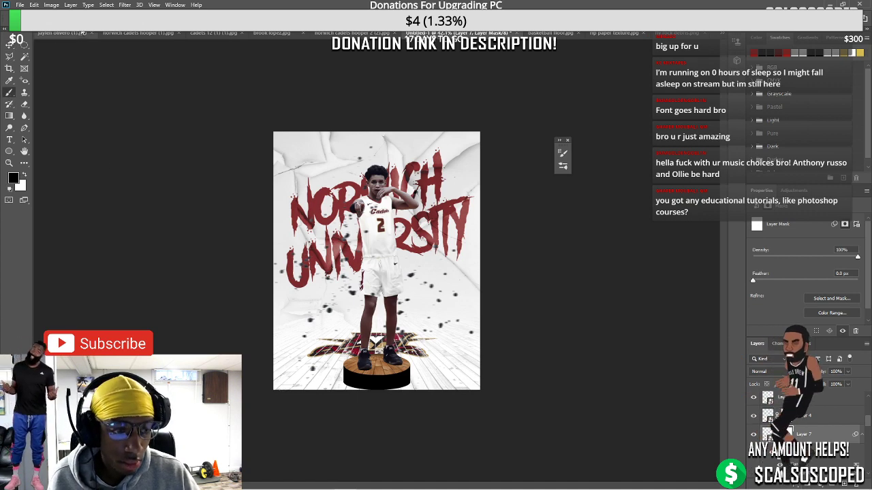
key("F5")
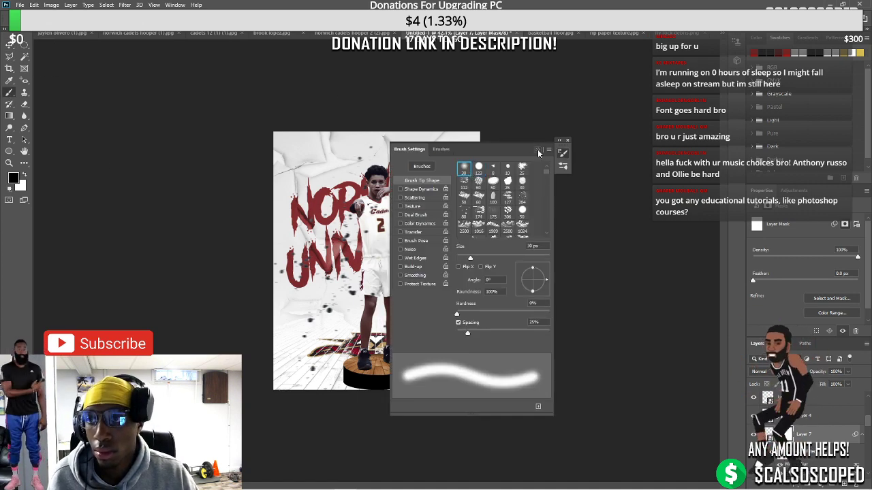
key("F5")
key("bracketright")
key("bracketright")
key("bracketright")
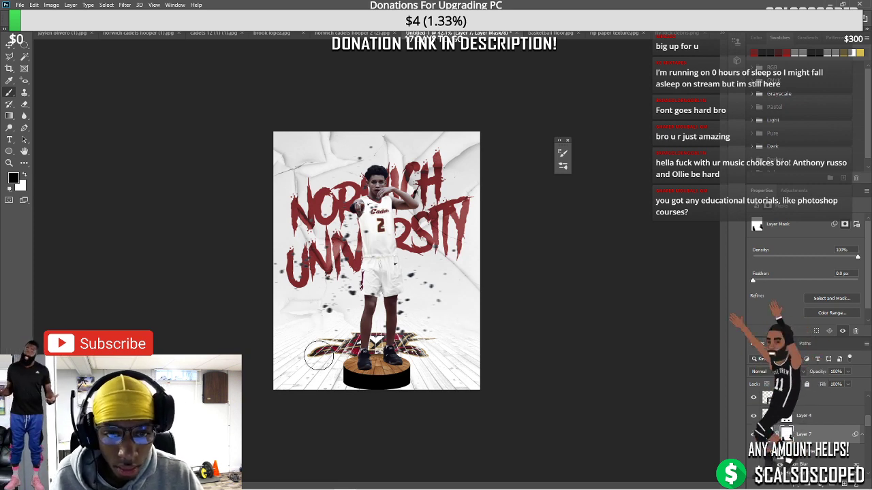
key("ctrl+z")
left_click(767, 433)
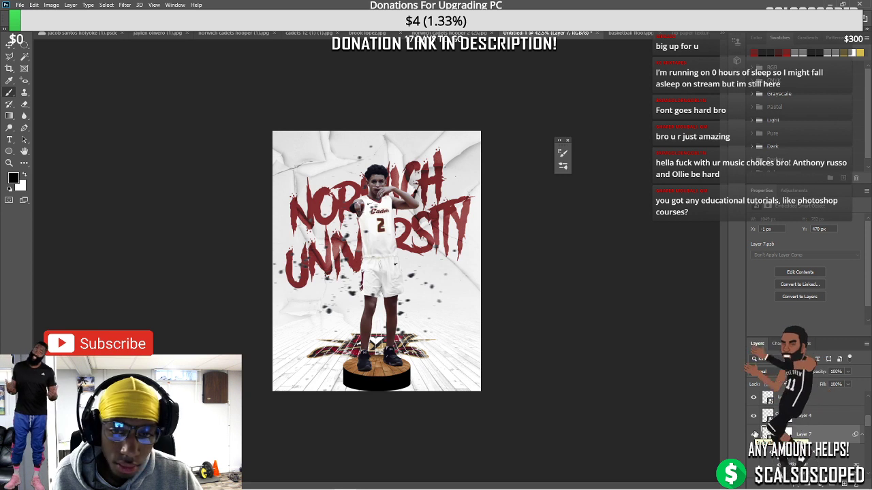
left_click(846, 385)
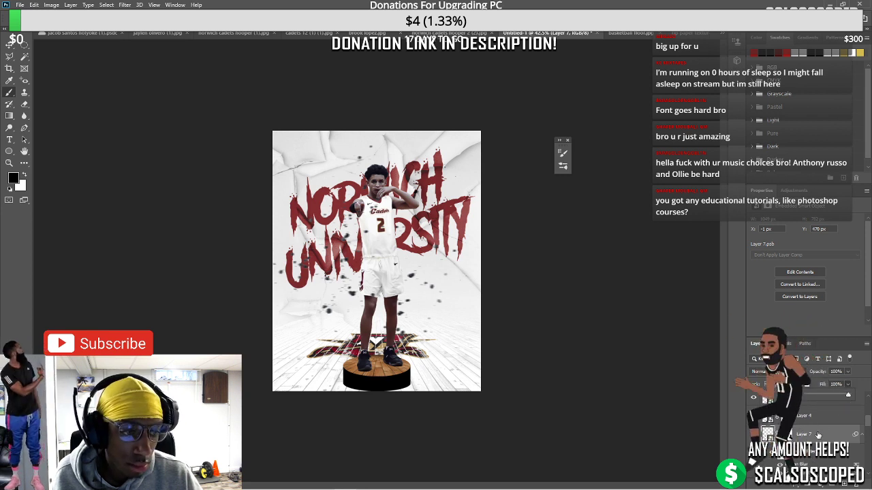
Apply a monochrome Channel Mixer with a raised Constant to the debris specks layer
key("alt+i")
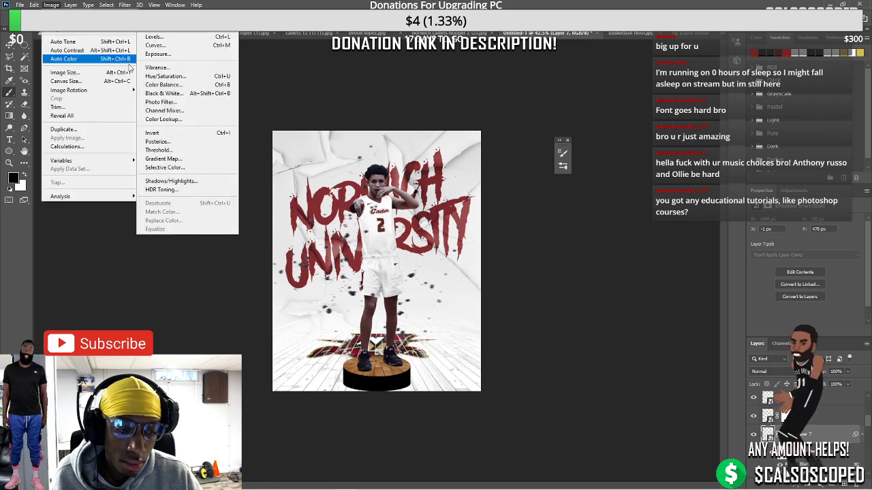
left_click(181, 112)
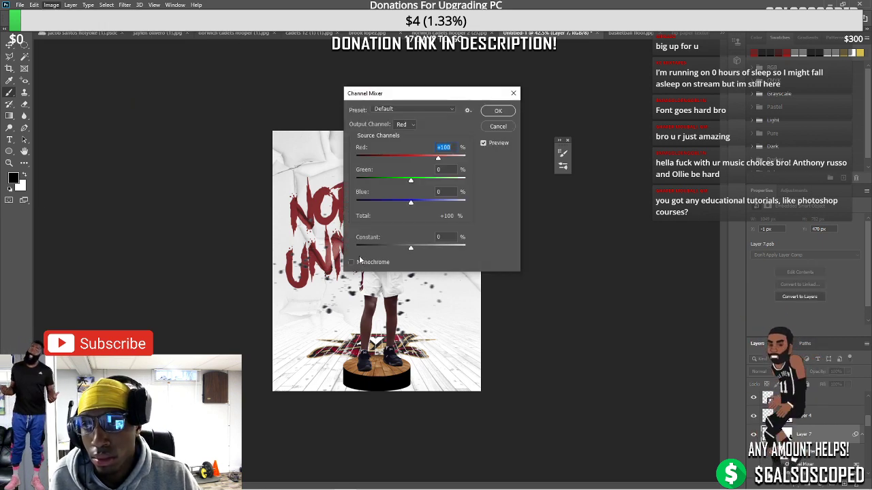
left_click(351, 262)
mouse_move(410, 248)
left_mouse_down()
mouse_move(434, 245)
mouse_move(426, 244)
left_mouse_up()
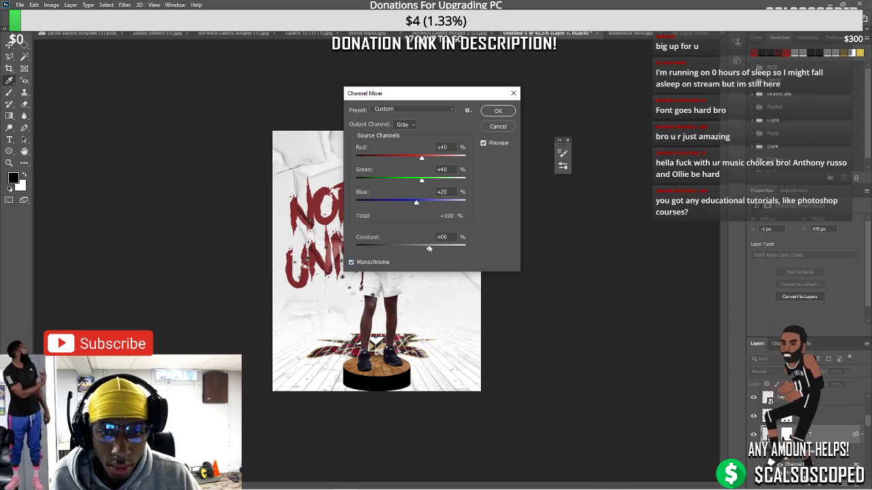
left_click(498, 110)
Fit the poster in view and nudge the motion-blurred specks copy slightly
key("ctrl+0")
key("v")
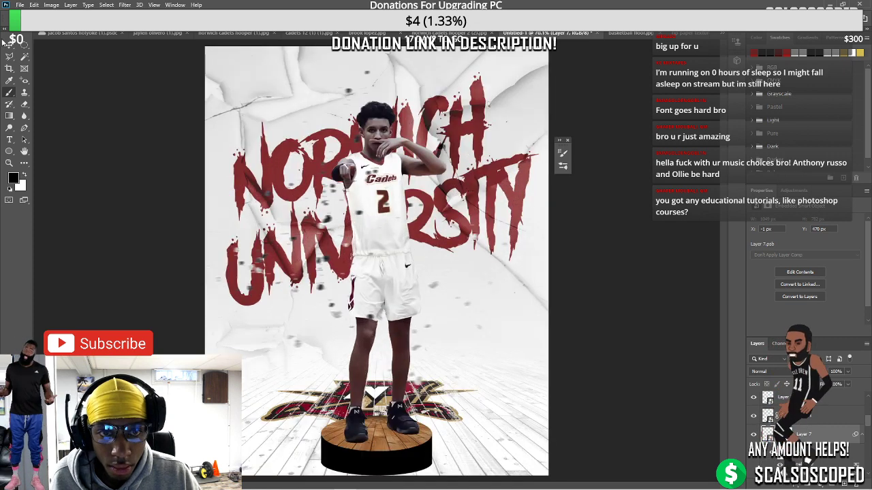
left_click_drag(332, 220, 307, 211)
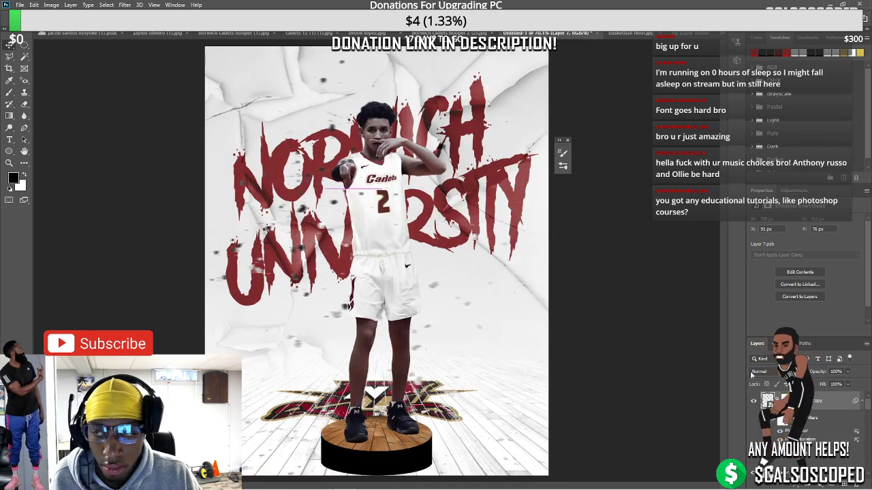
Apply a monochrome Channel Mixer with Constant +54 to the motion-blurred specks copy
left_click(809, 451)
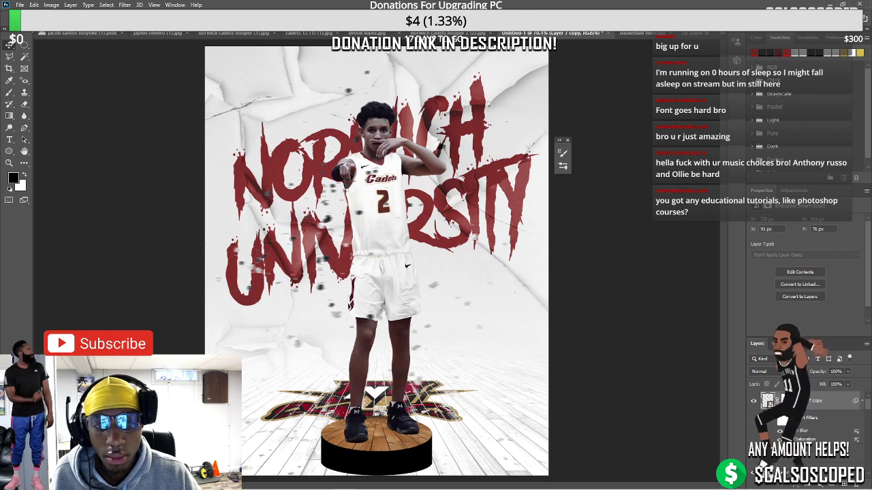
left_click(51, 5)
mouse_move(75, 34)
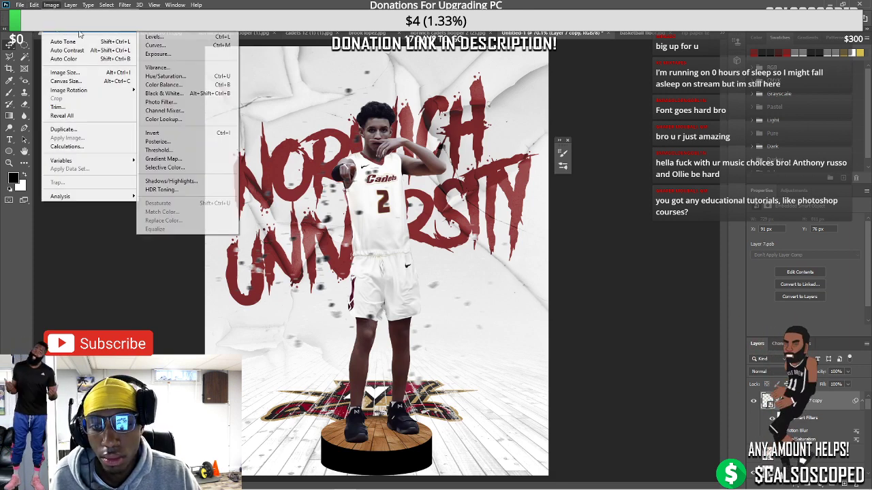
left_click(169, 111)
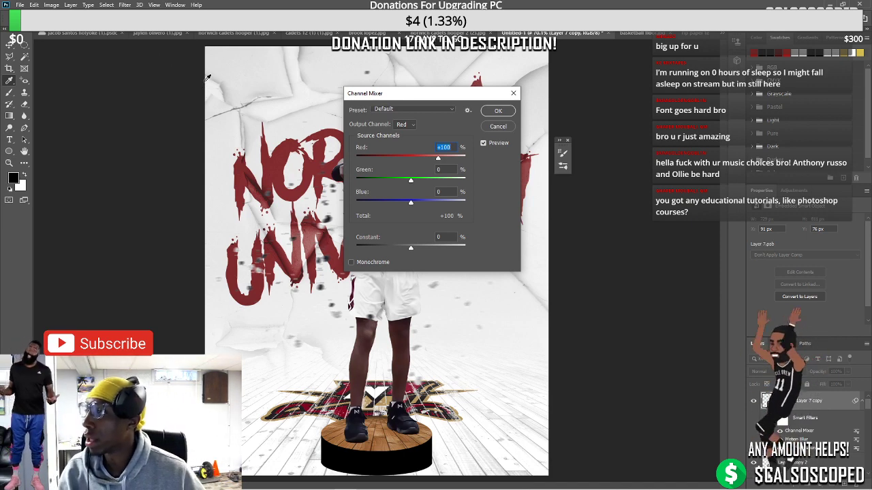
left_click(351, 262)
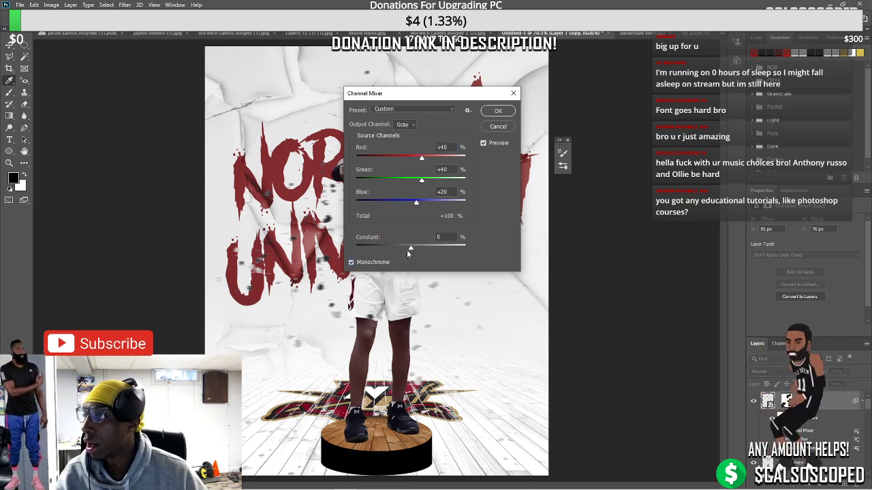
left_click(423, 248)
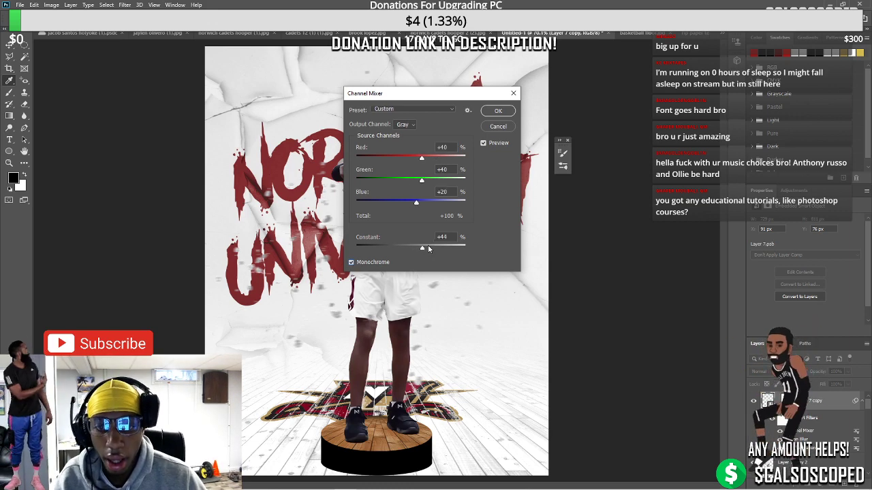
left_click_drag(421, 246, 426, 247)
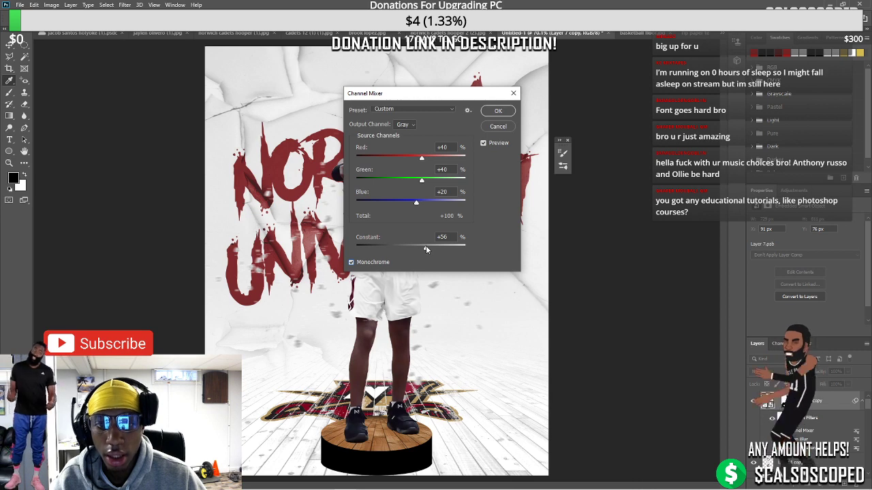
left_click_drag(425, 247, 424, 248)
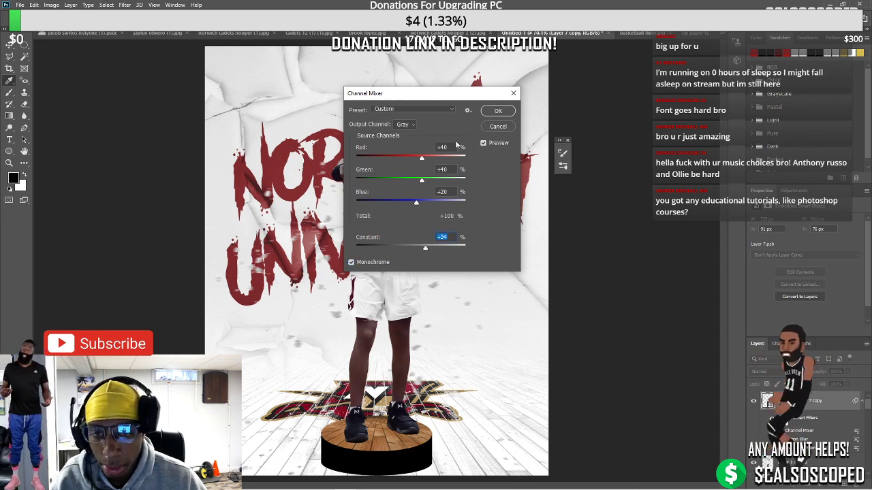
left_click(497, 110)
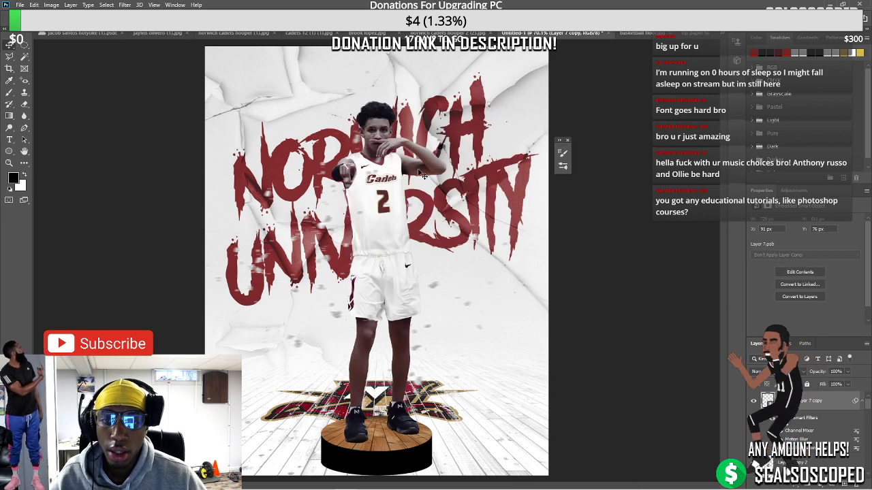
key("ctrl+minus")
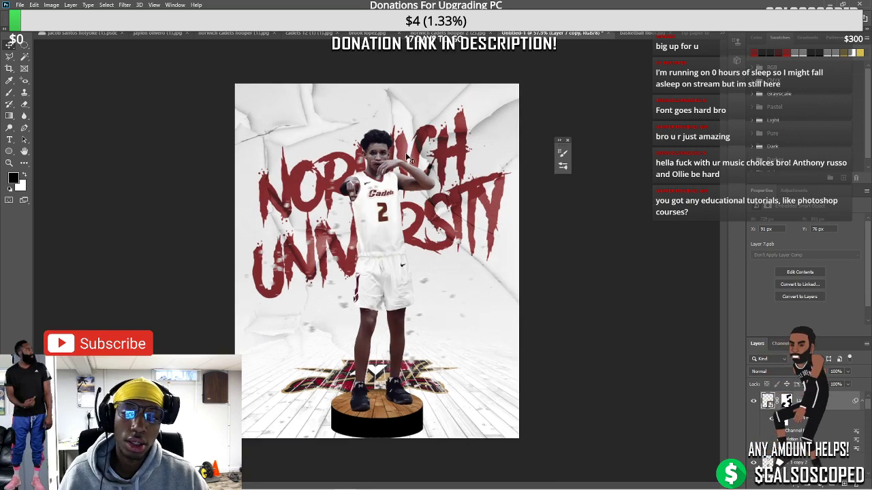
Select Layer 8 above the pedestal and ready the Brush with white as the painting colour
scroll(411, 148, "down", 3)
scroll(405, 163, "up", 4)
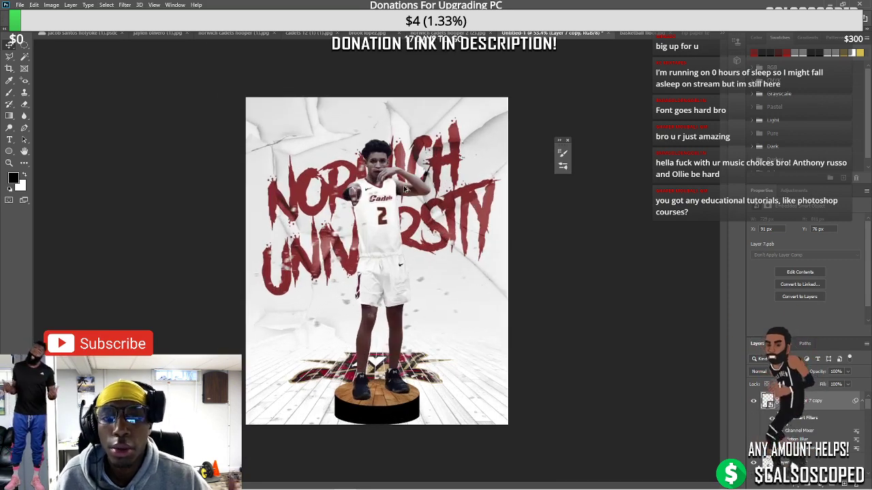
scroll(399, 181, "down", 2)
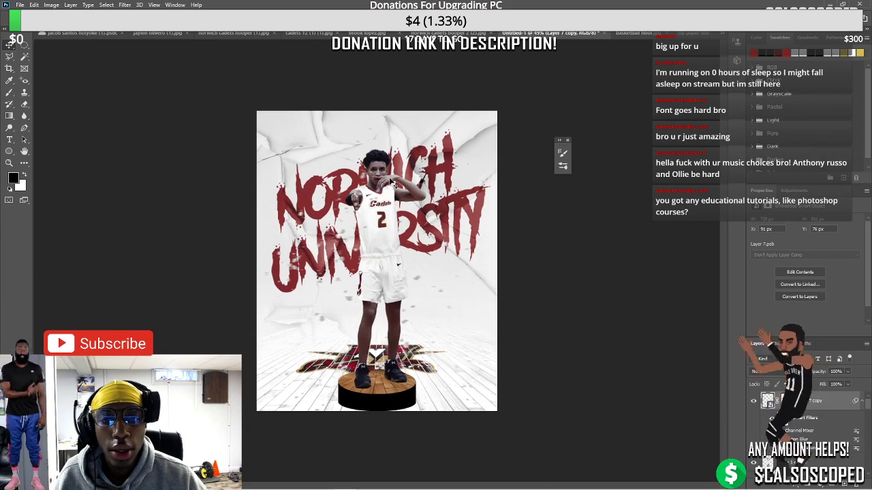
scroll(395, 182, "up", 3)
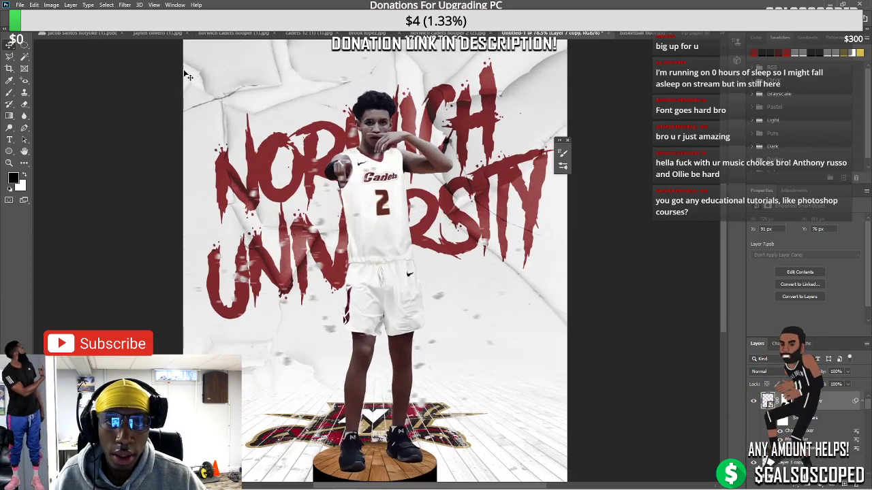
scroll(316, 352, "down", 3)
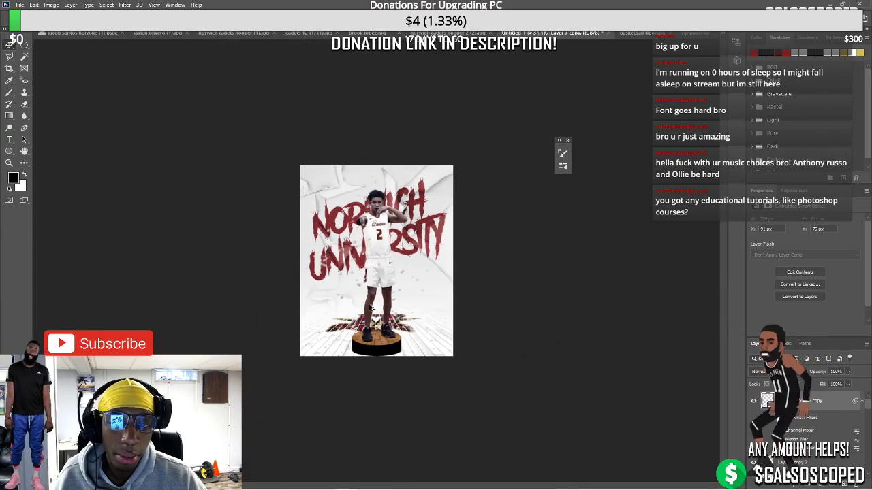
scroll(340, 257, "up", 2)
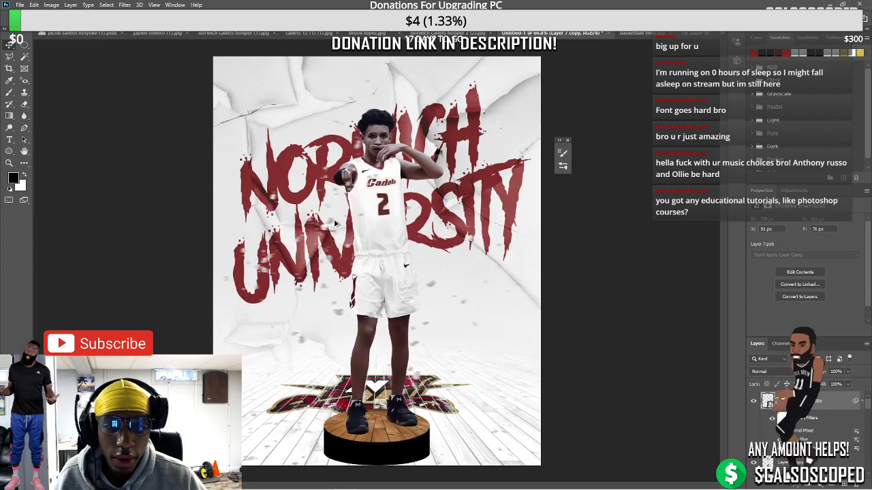
scroll(447, 345, "down", 3)
scroll(442, 348, "up", 1)
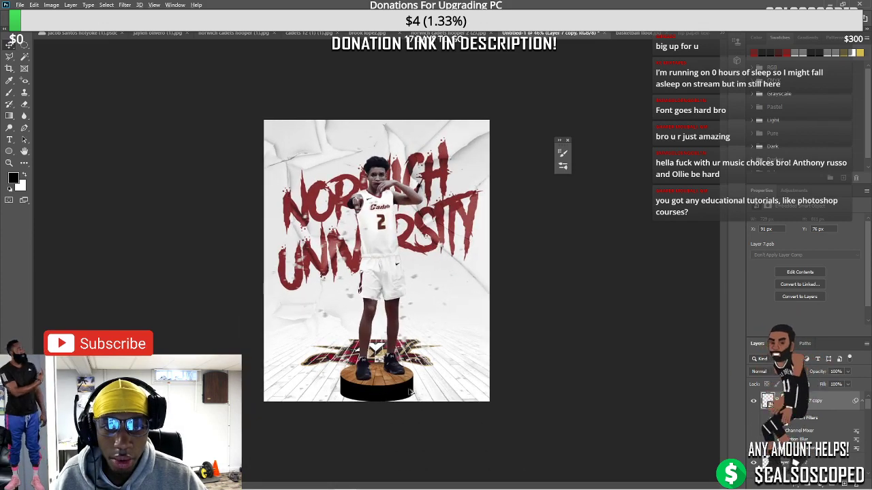
scroll(422, 368, "up", 2)
scroll(397, 383, "down", 2)
scroll(397, 384, "down", 1)
scroll(379, 413, "up", 2)
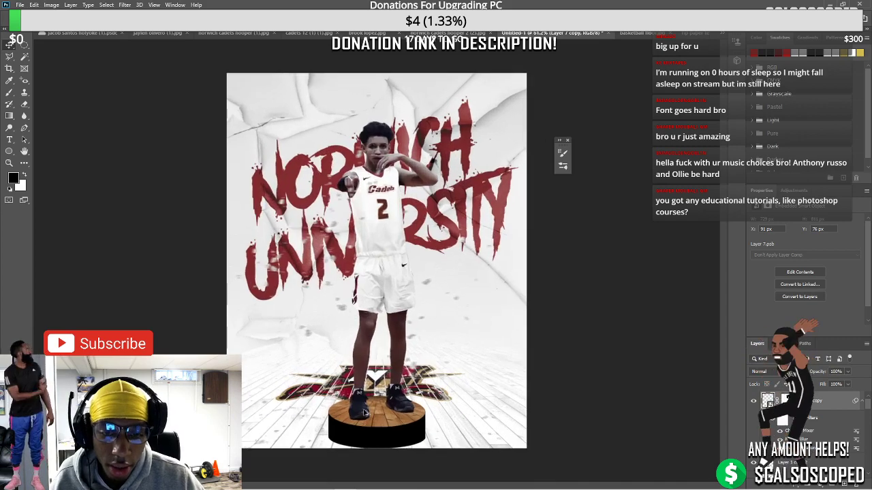
scroll(564, 333, "up", 3)
scroll(721, 338, "down", 4)
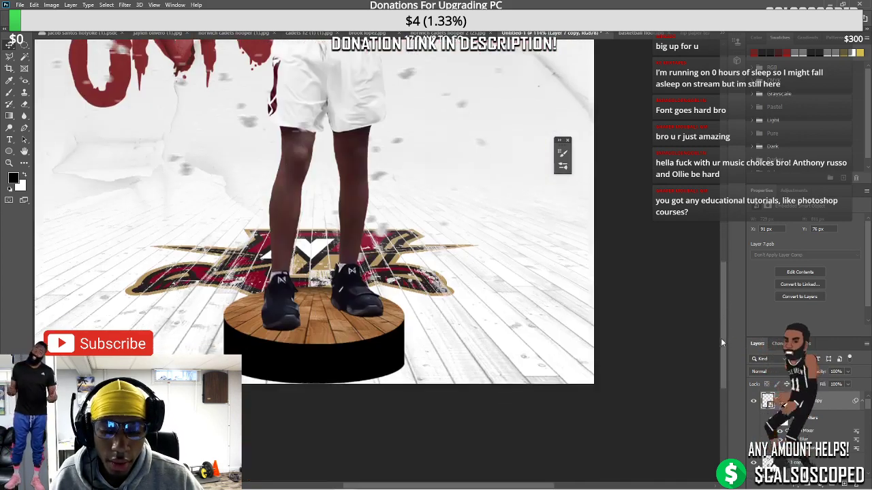
scroll(343, 375, "up", 2)
left_click(399, 374)
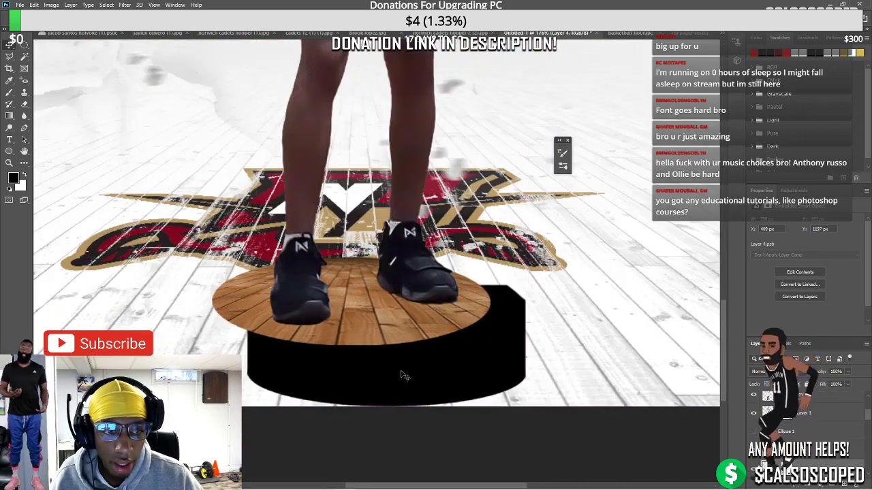
left_click(805, 412)
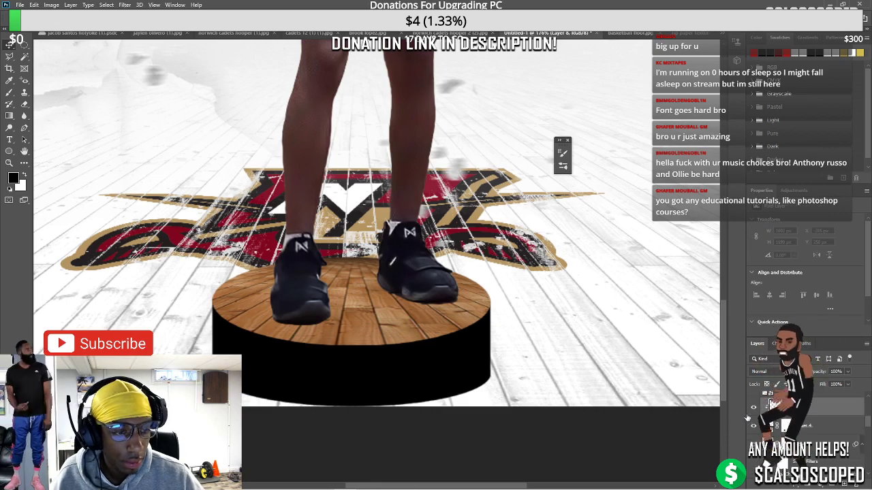
key("b")
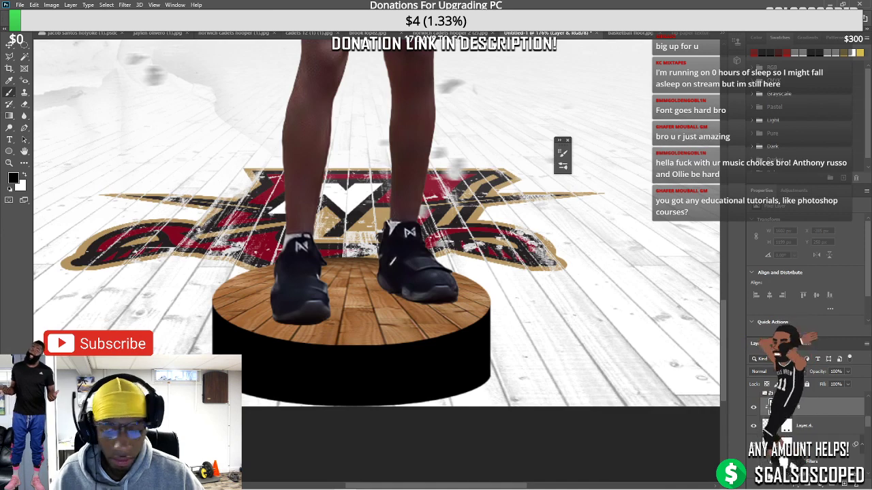
key("x")
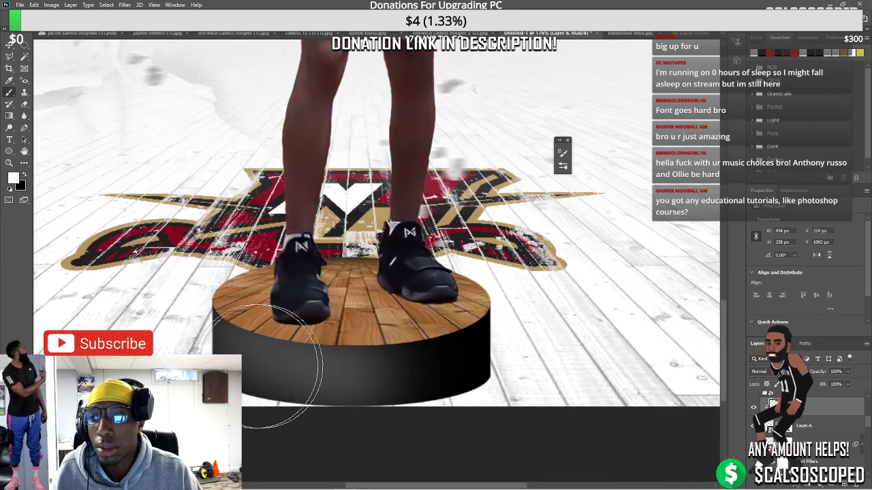
Paint white shading over the pedestal's dark side so it fades into lighter grey
mouse_move(211, 382)
left_mouse_down()
mouse_move(272, 422)
mouse_move(470, 415)
left_mouse_up()
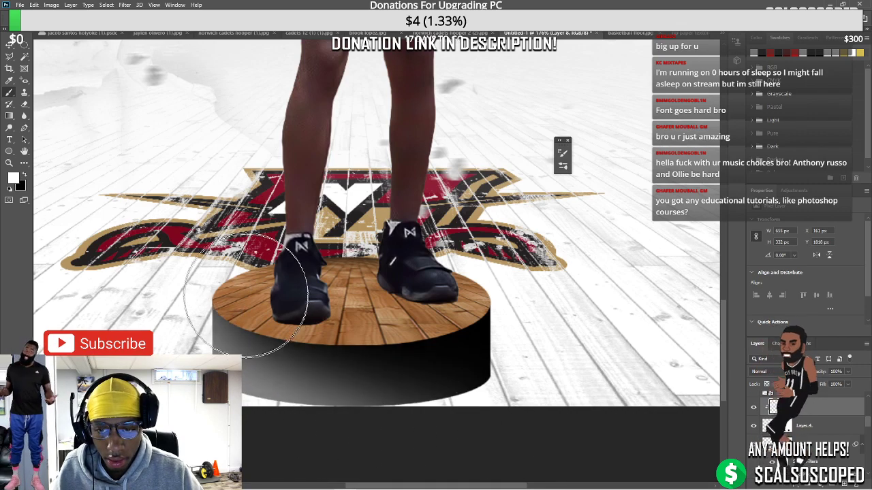
left_click_drag(225, 313, 359, 368)
left_click_drag(515, 383, 550, 360)
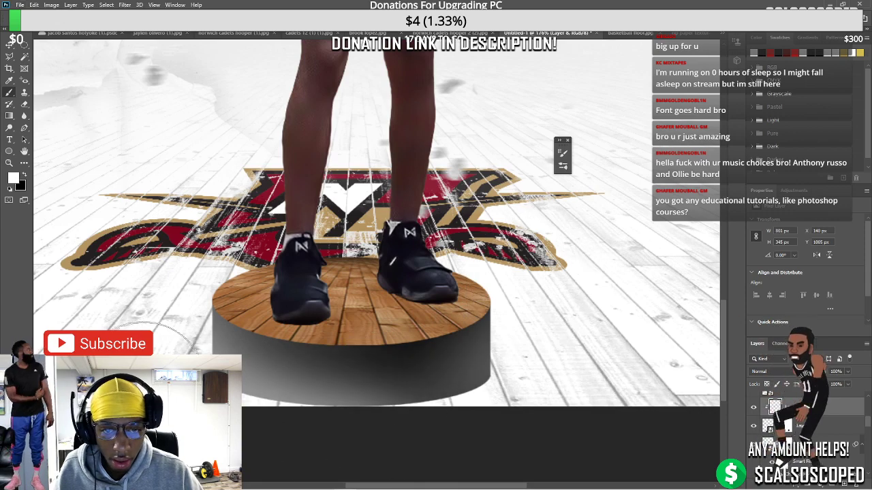
key("ctrl+0")
key("ctrl+minus")
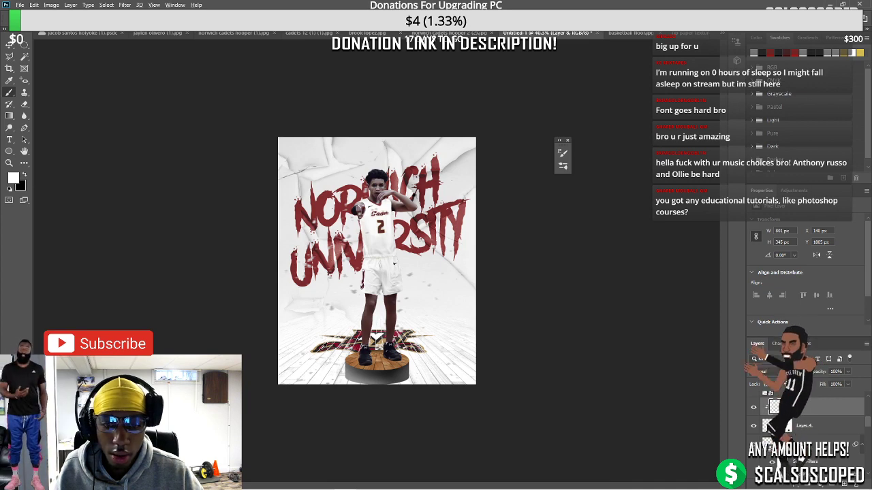
Draw an elliptical selection around the pedestal base and fill it with black
key("ctrl+plus")
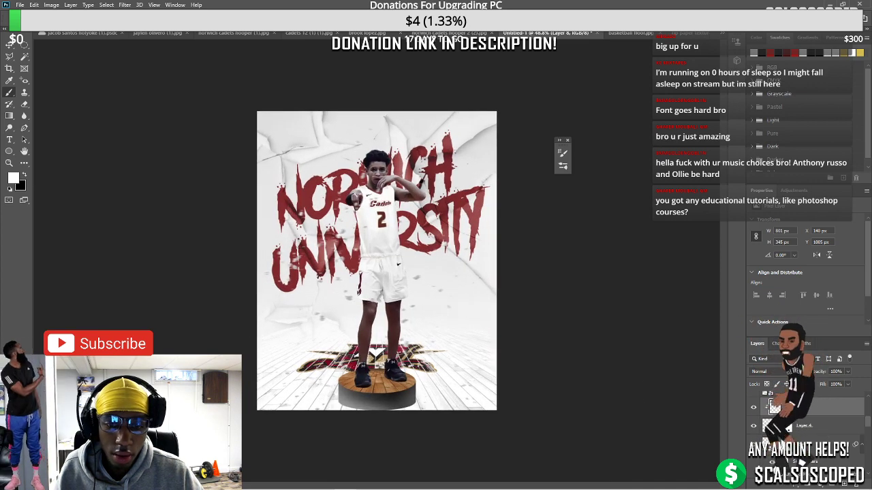
left_click(783, 425)
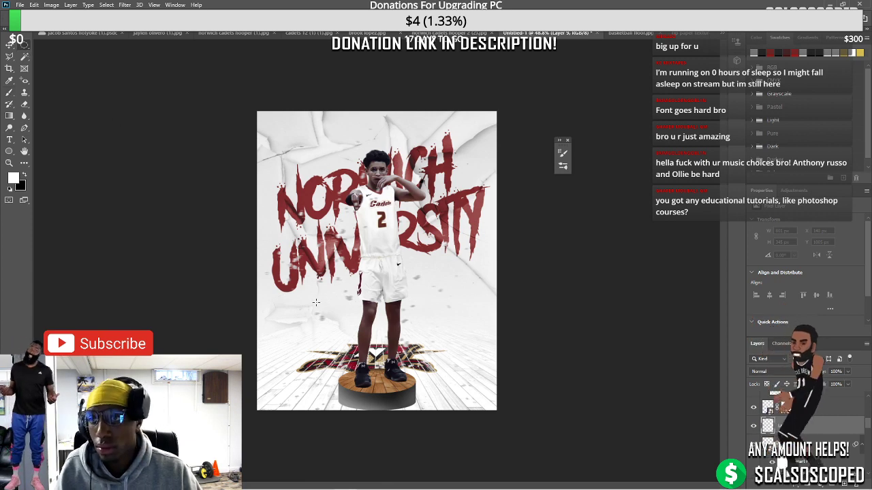
left_click_drag(326, 327, 389, 369)
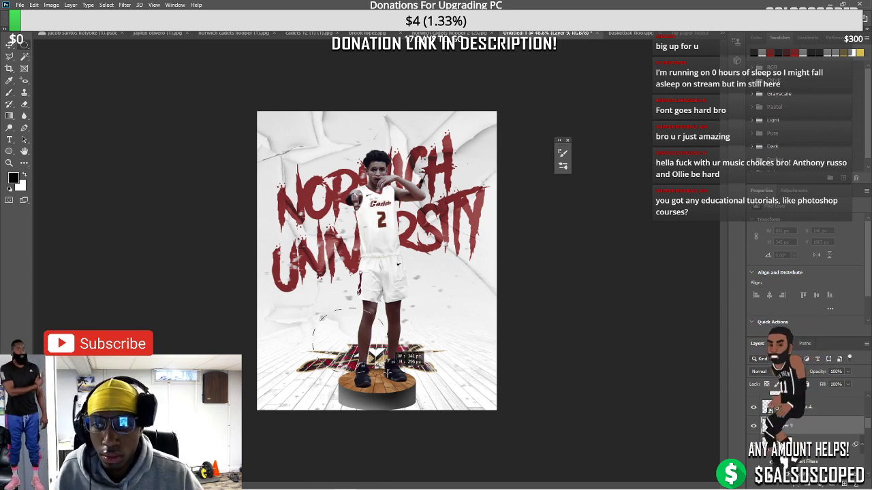
left_click_drag(344, 330, 443, 415)
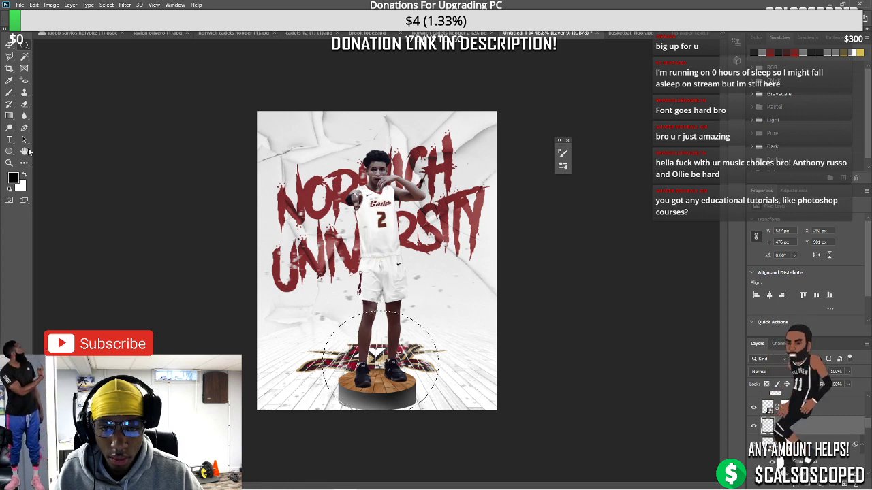
left_click(8, 115)
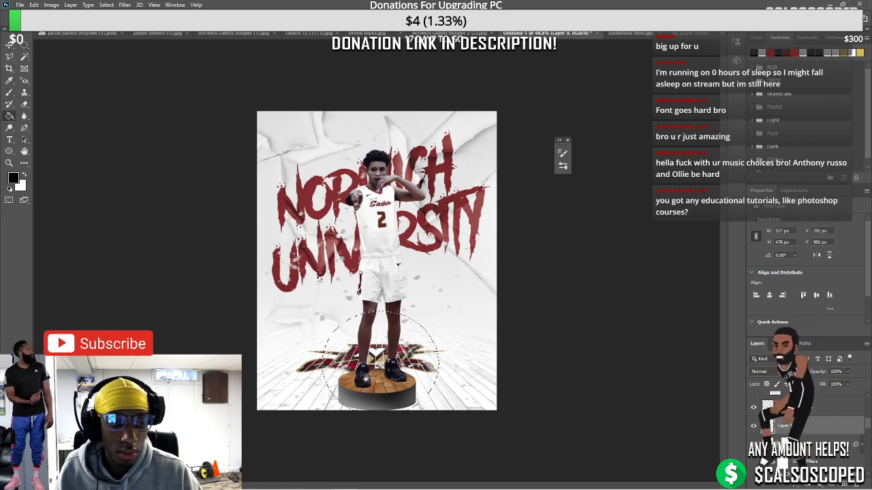
left_click(364, 376)
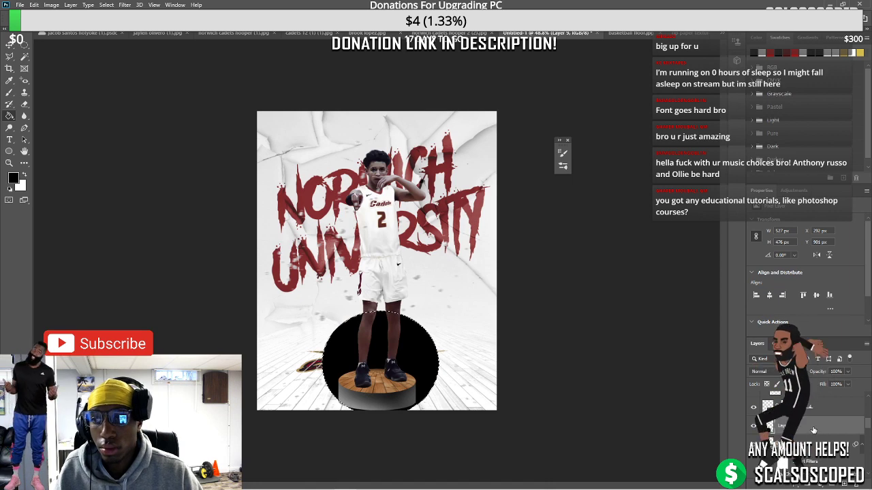
Distort the black ellipse, pulling its top handle down to flatten it like a shadow
key("ctrl+t")
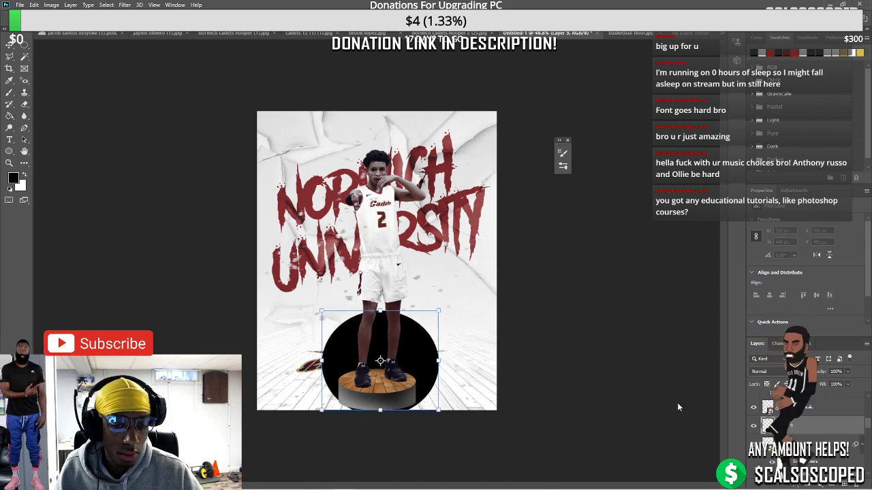
right_click(400, 321)
left_click(417, 362)
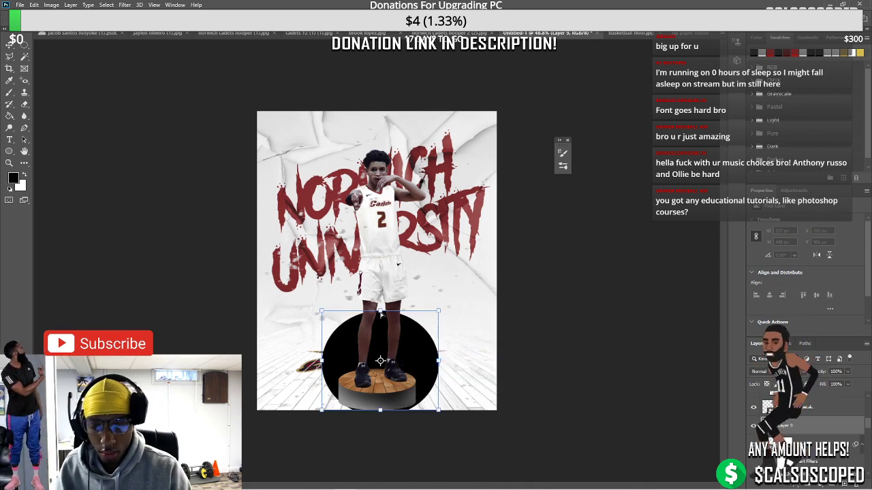
left_click_drag(380, 314, 383, 383)
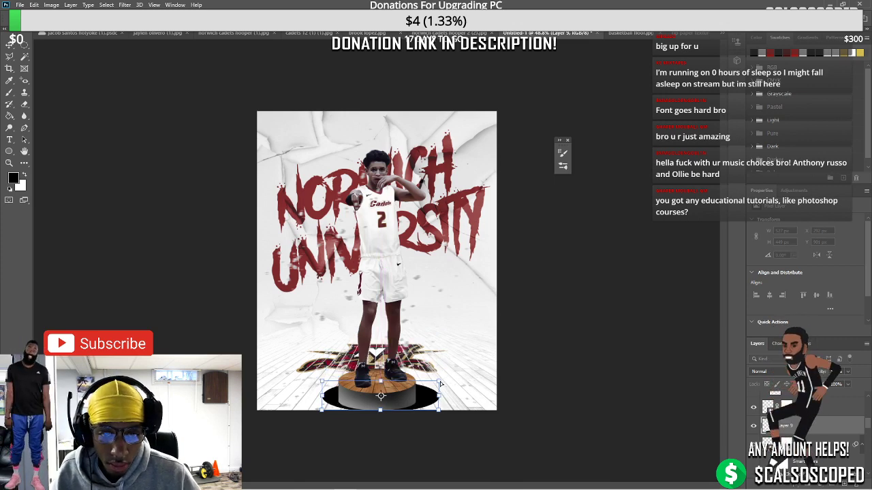
Switch transform mode, drag the side handle to taper the black ellipse, and commit
right_click(414, 393)
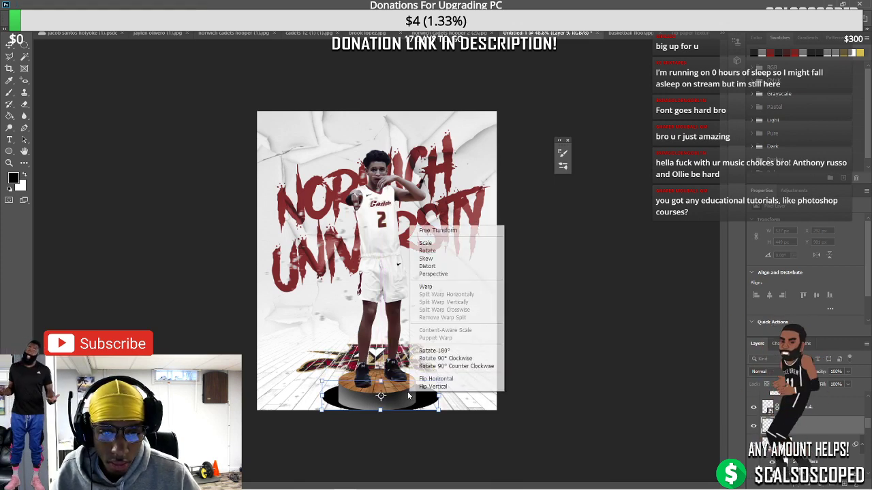
left_click(426, 275)
left_click_drag(441, 380, 392, 410)
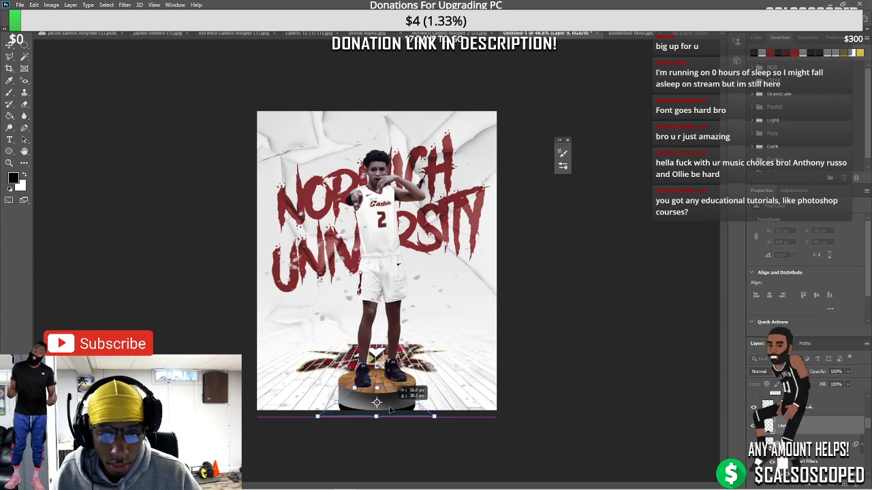
key("Return")
Convert the shadow layer to a smart object and apply a Gaussian Blur of radius 47
right_click(807, 429)
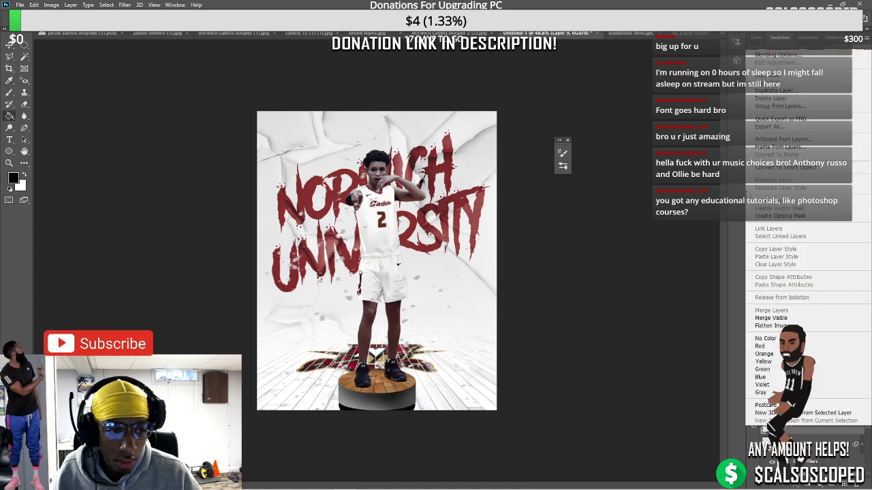
left_click(797, 168)
left_click(124, 5)
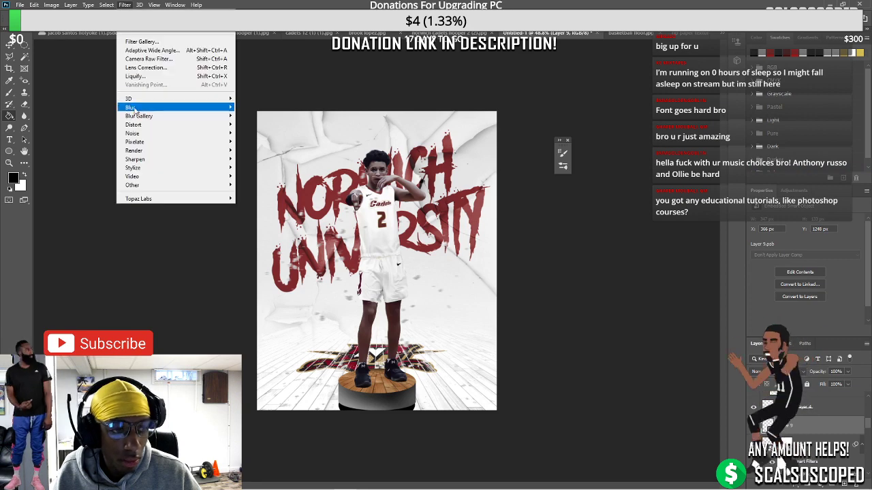
mouse_move(145, 126)
left_click(263, 155)
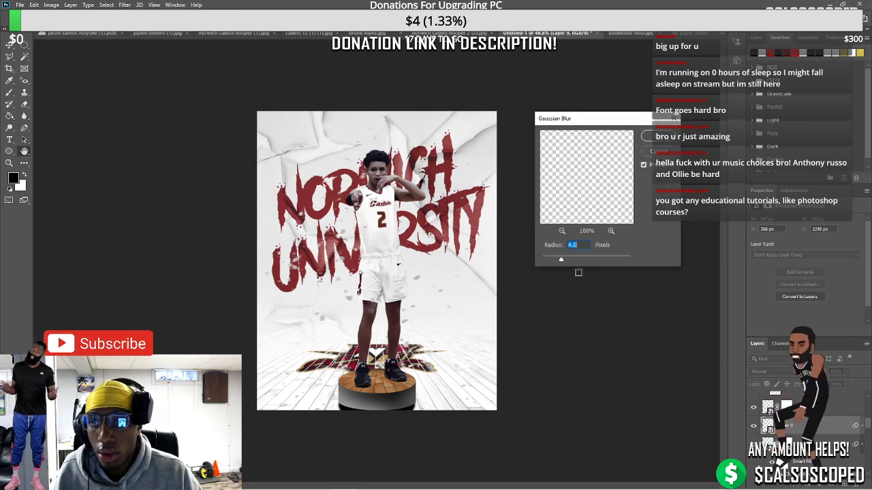
left_click_drag(576, 260, 590, 262)
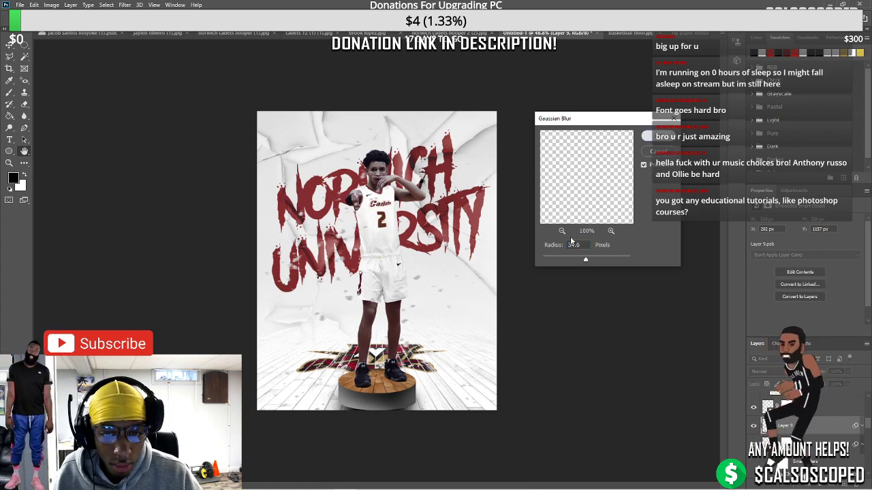
key("Return")
scroll(693, 285, "up", 4)
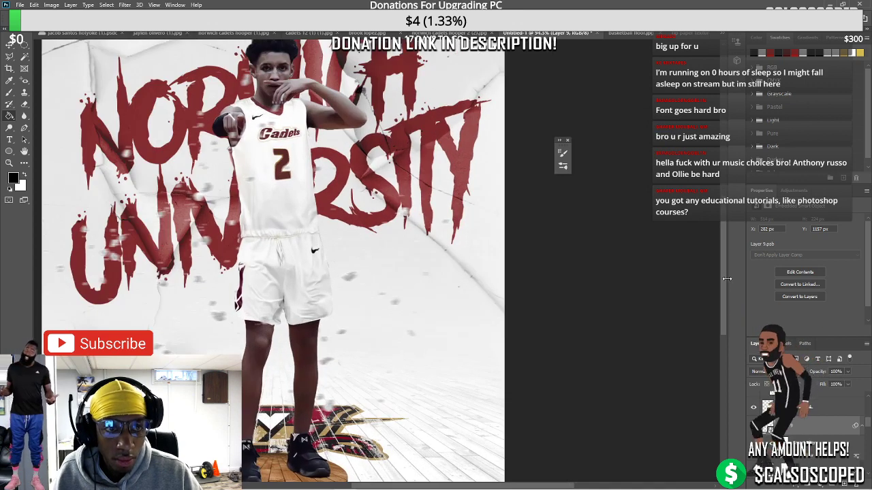
Target Layer 4's mask and brush a darker shadow under the wooden platform
scroll(715, 333, "down", 3)
scroll(715, 334, "up", 2)
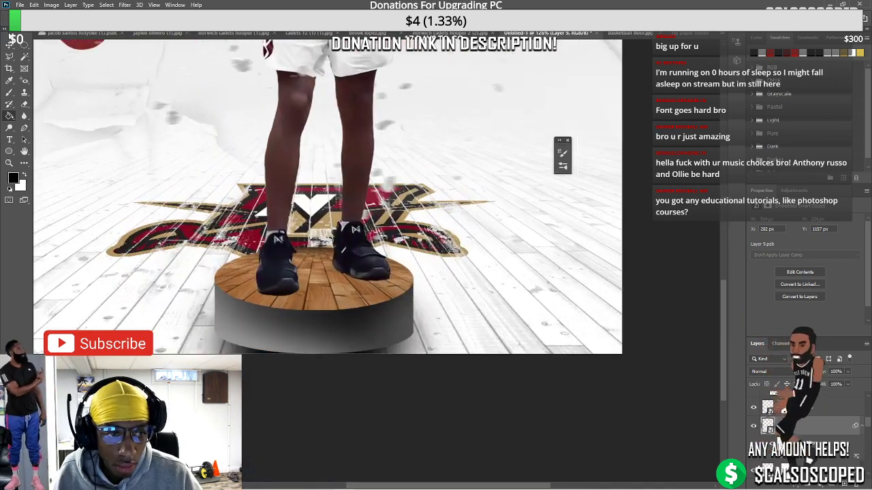
left_click(261, 330)
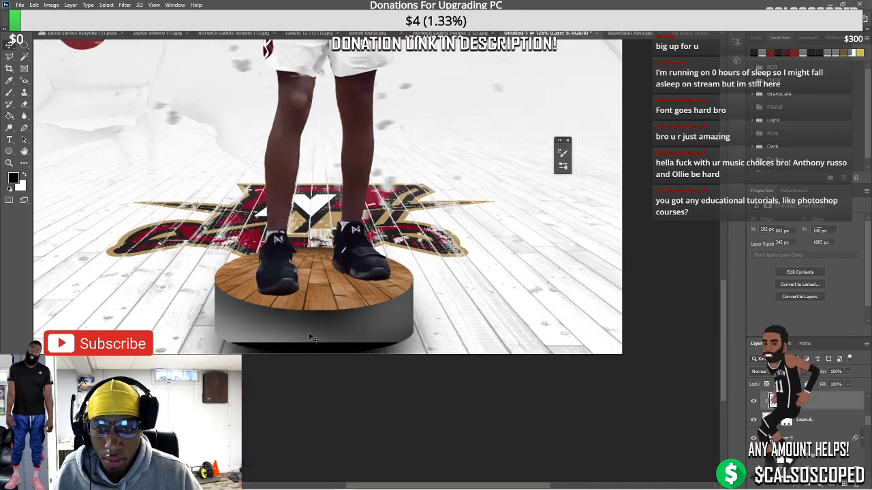
left_click(762, 418)
key("b")
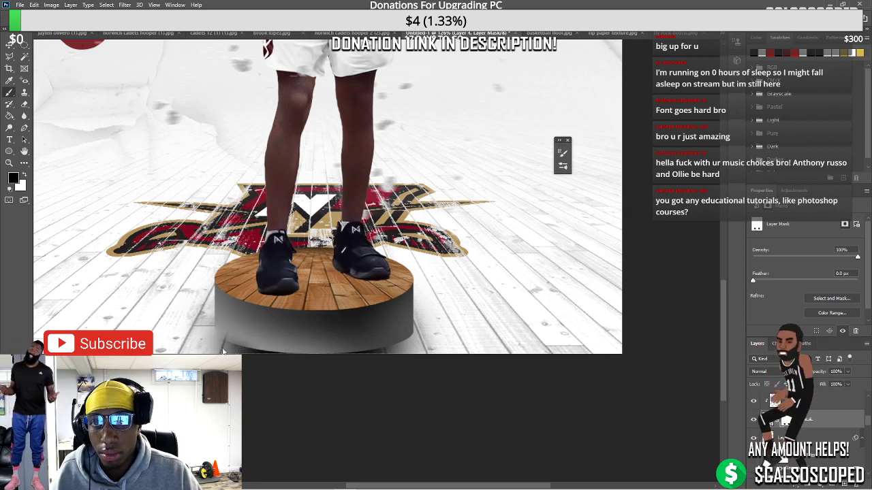
left_click_drag(223, 352, 250, 356)
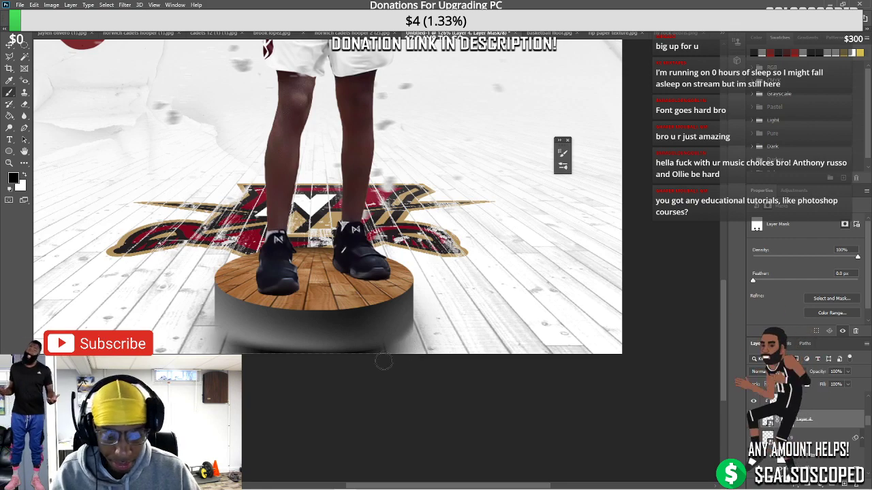
Shift the shadow layer about 15 px horizontally
scroll(270, 338, "down", 3)
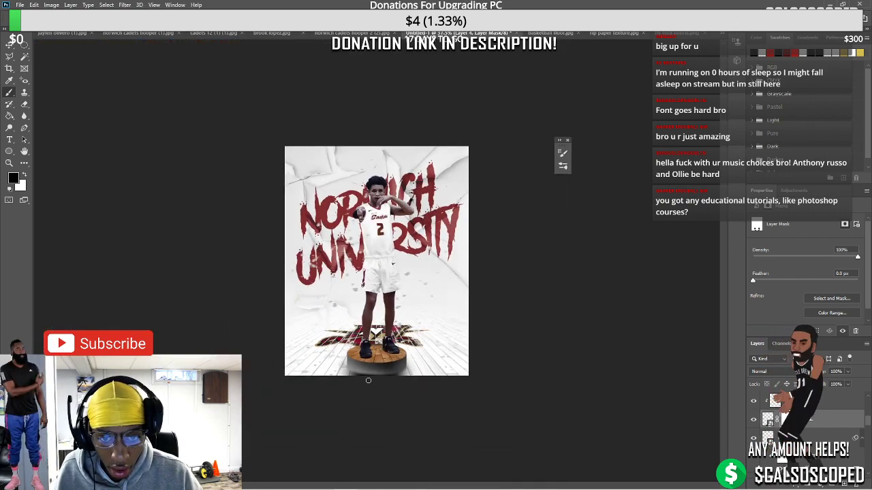
scroll(410, 399, "up", 2)
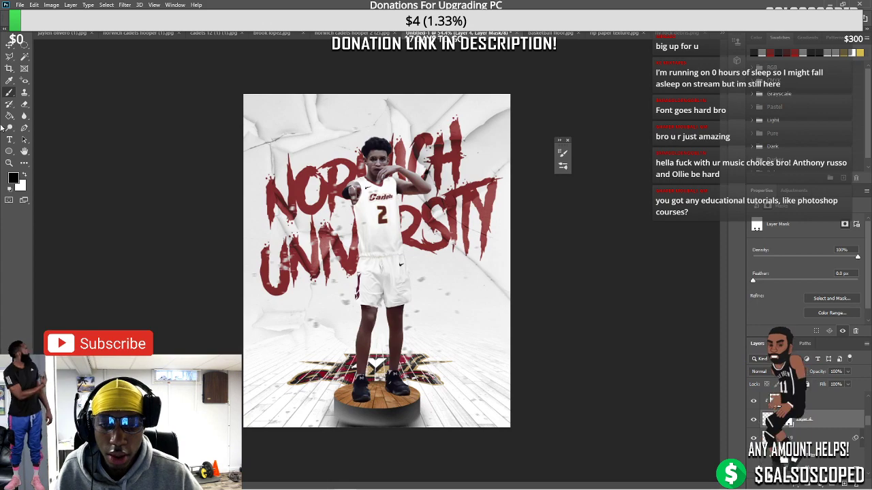
scroll(409, 395, "up", 3)
scroll(400, 405, "up", 3)
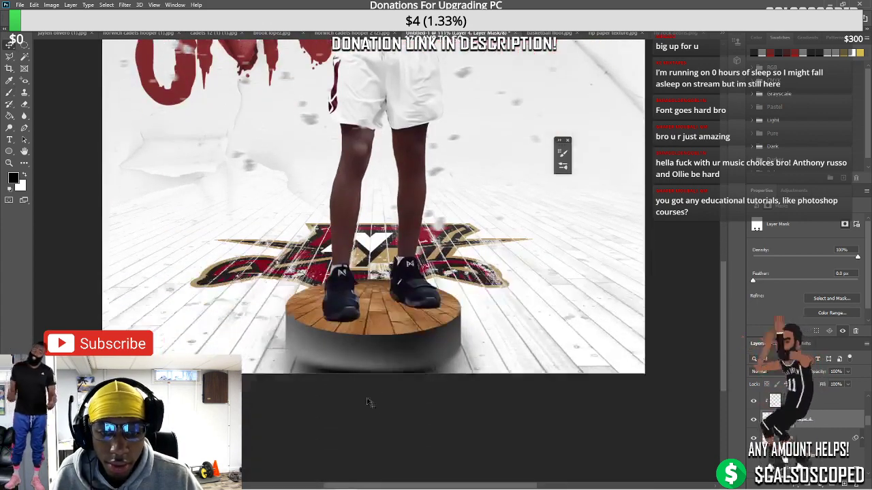
left_click_drag(287, 367, 297, 366)
Lower Layer 5's Fill to fade the shadow, then fit the poster in view
left_click(804, 401)
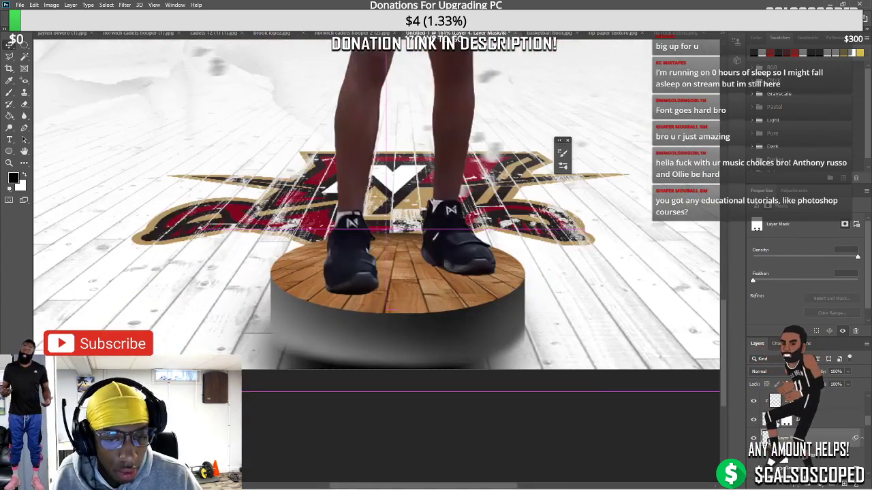
left_click(847, 384)
mouse_move(848, 396)
left_mouse_down()
mouse_move(821, 396)
mouse_move(837, 396)
left_mouse_up()
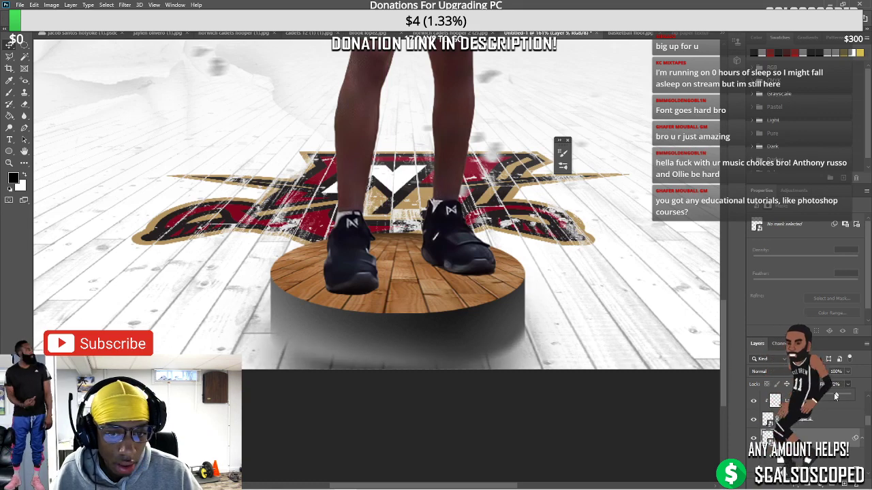
key("ctrl+0")
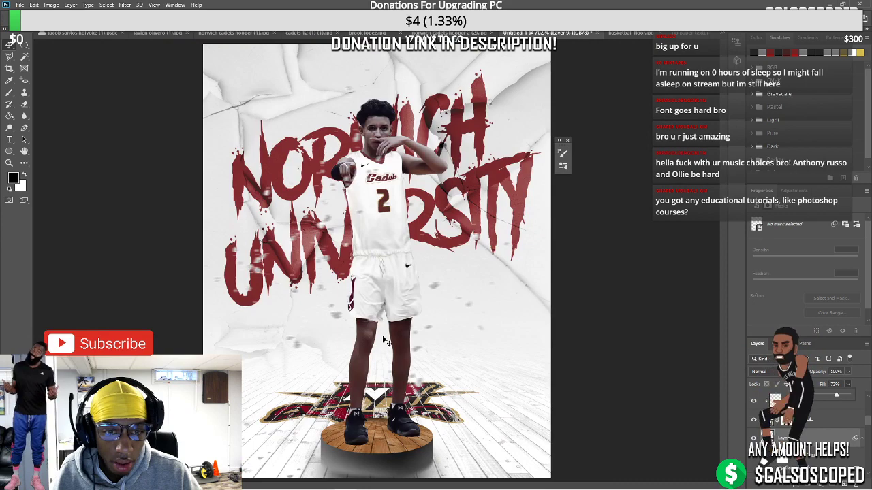
Select Layer 8, then target Layer 4's layer mask for painting
scroll(393, 295, "up", 2)
scroll(361, 324, "down", 3)
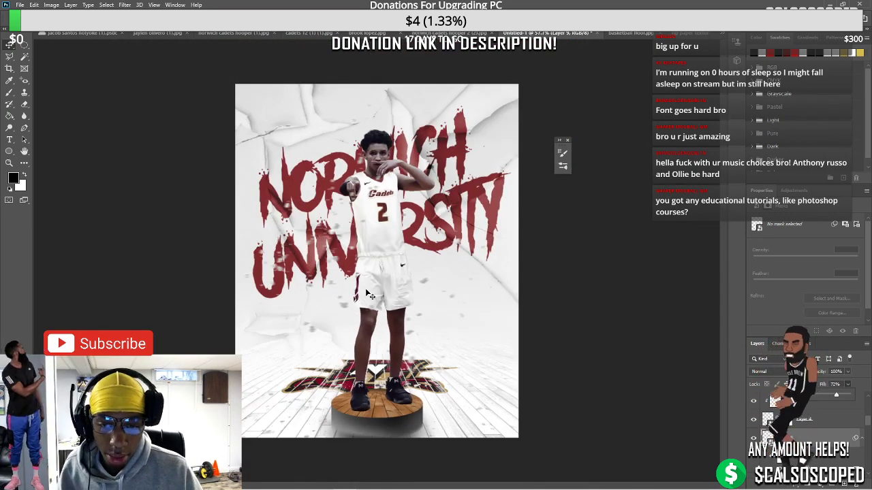
scroll(359, 297, "down", 2)
scroll(359, 318, "up", 4)
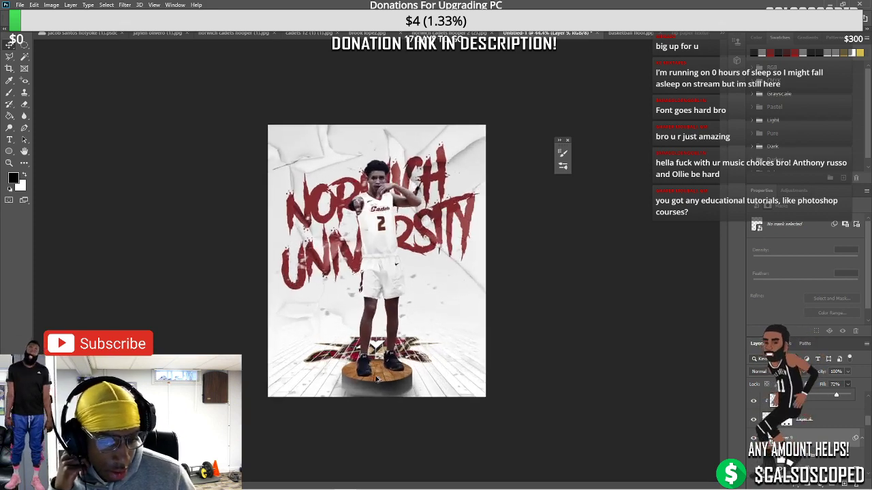
scroll(335, 385, "up", 3)
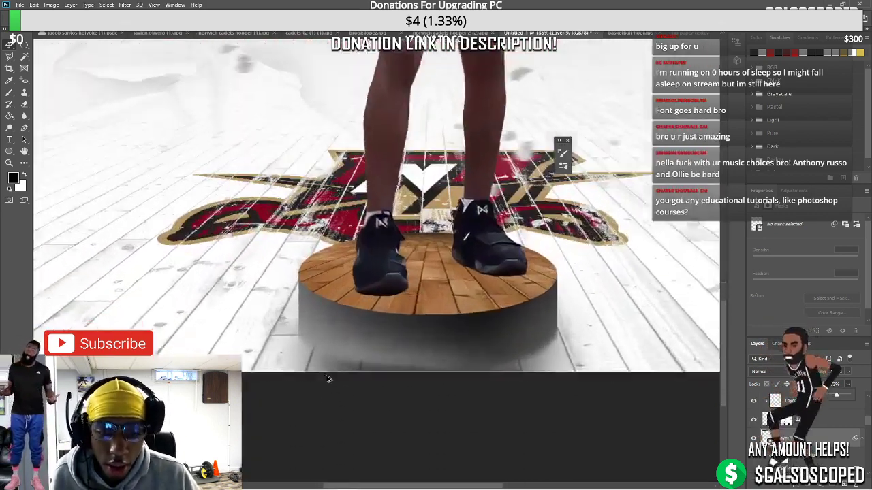
scroll(300, 300, "down", 2)
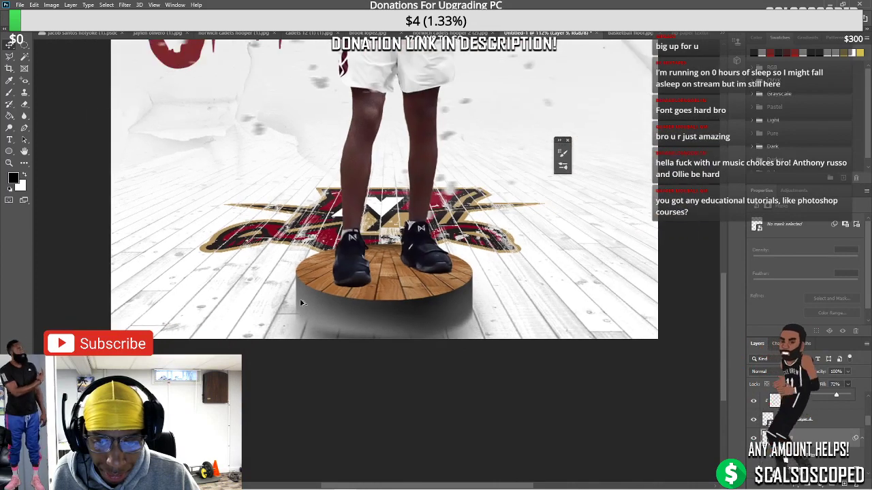
left_click(790, 402)
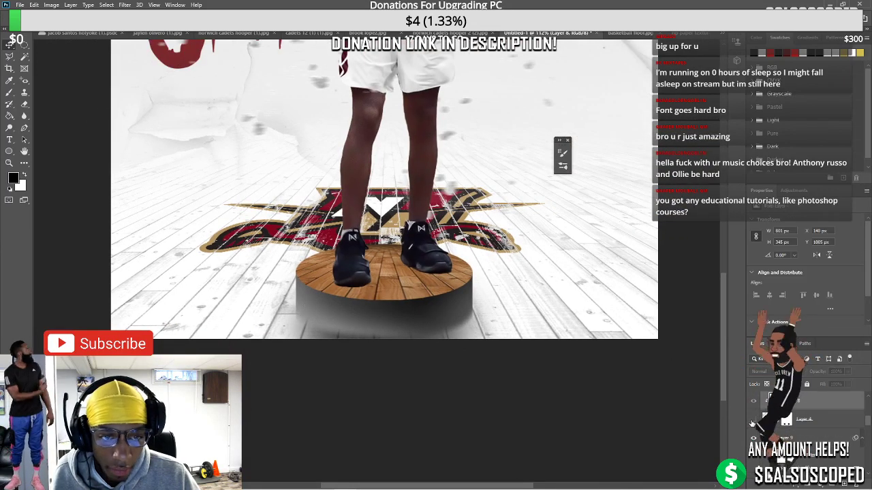
left_click(783, 420)
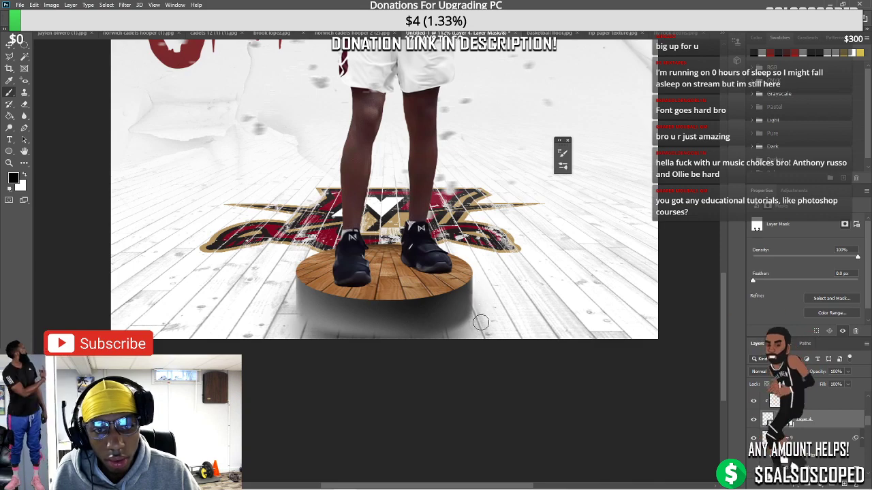
Move the editing target to Layer 5's layer mask with Alt+]
scroll(482, 332, "down", 5)
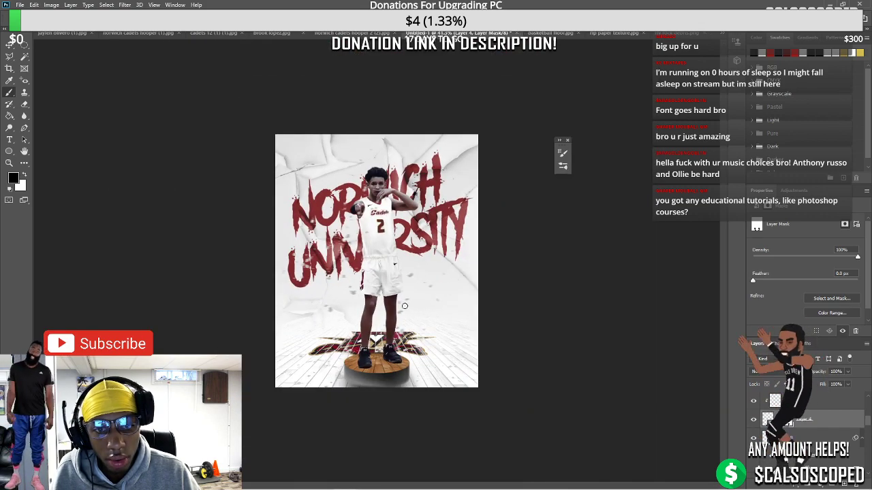
scroll(357, 325, "up", 5)
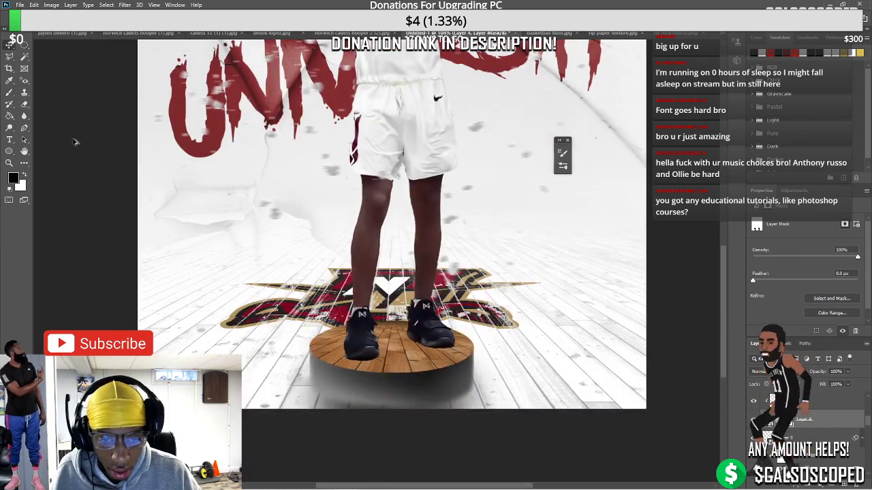
scroll(325, 347, "up", 2)
key("alt+bracketright")
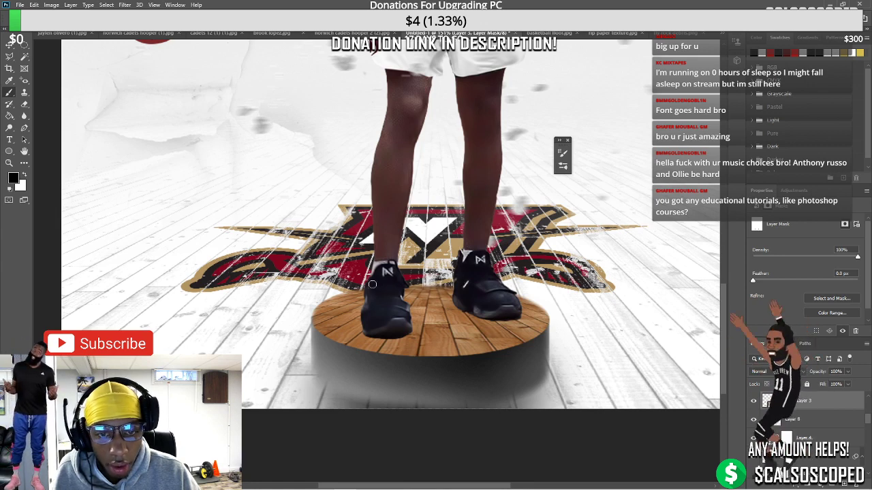
Zoom in and out around the podium and shoes to inspect the shadow
scroll(369, 295, "down", 8)
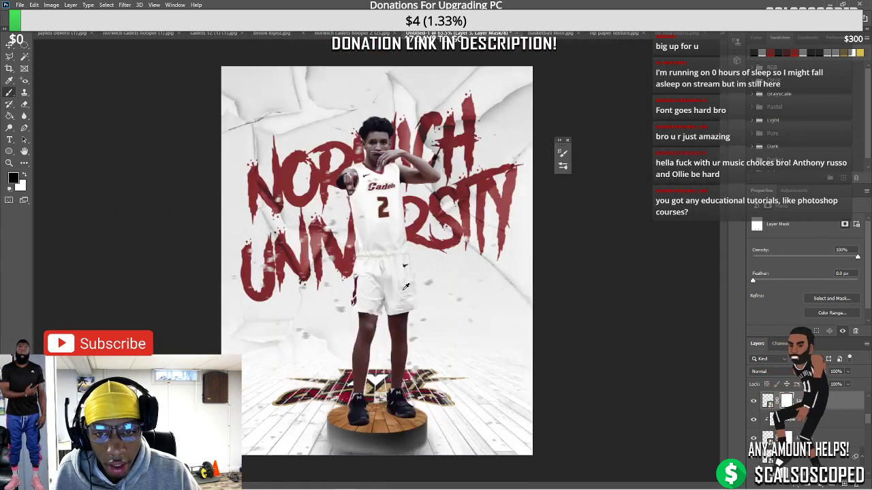
scroll(348, 345, "up", 4)
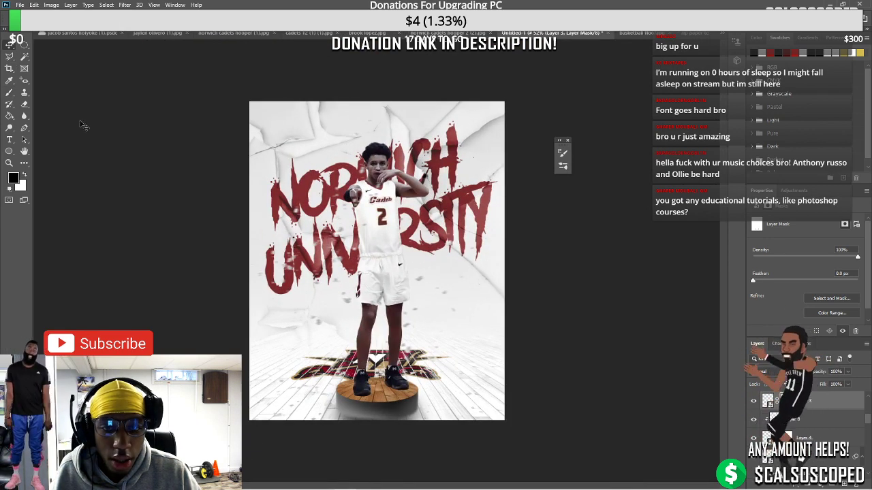
scroll(426, 345, "down", 3)
scroll(420, 379, "up", 2)
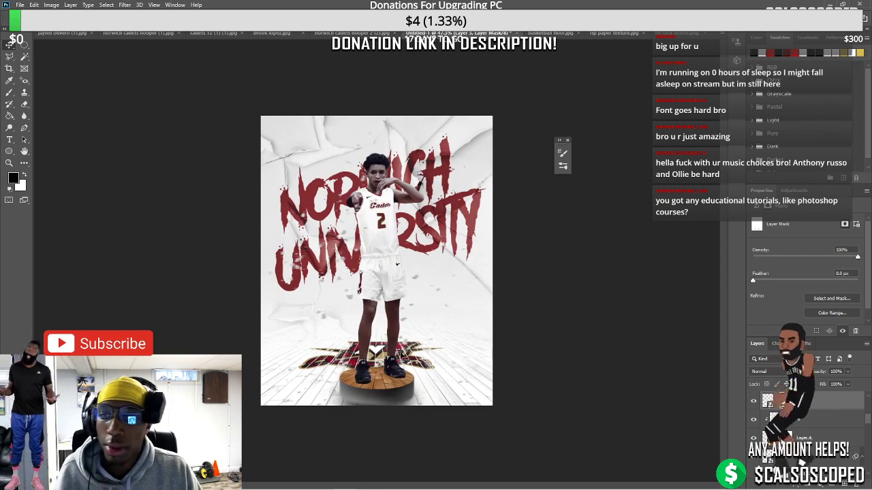
scroll(402, 358, "up", 2)
scroll(399, 350, "up", 2)
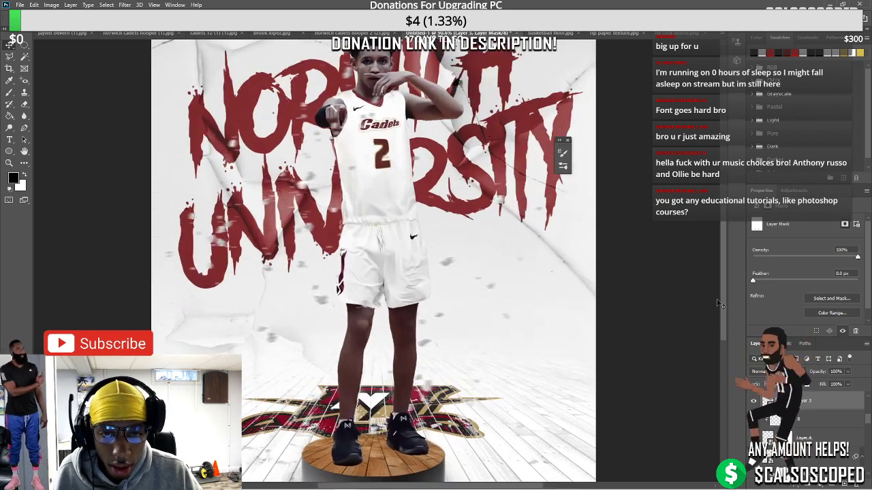
scroll(713, 317, "down", 2)
scroll(419, 320, "down", 1)
scroll(422, 327, "up", 1)
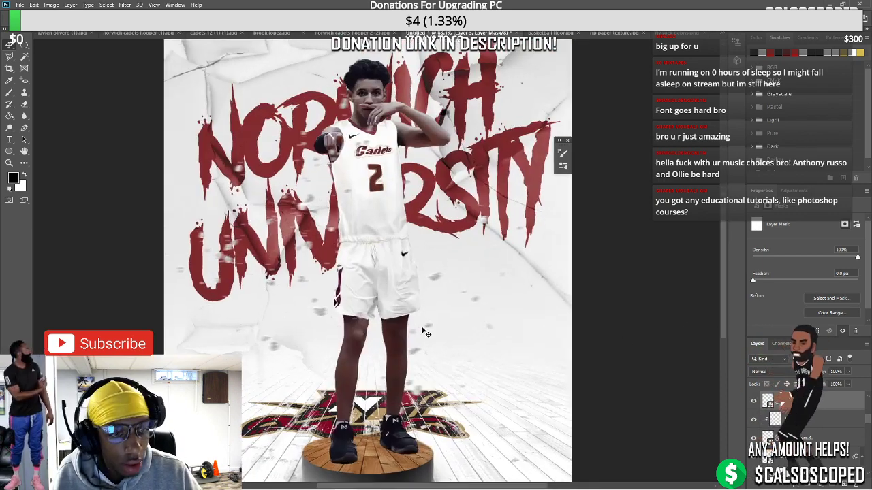
scroll(426, 337, "down", 3)
scroll(423, 371, "up", 2)
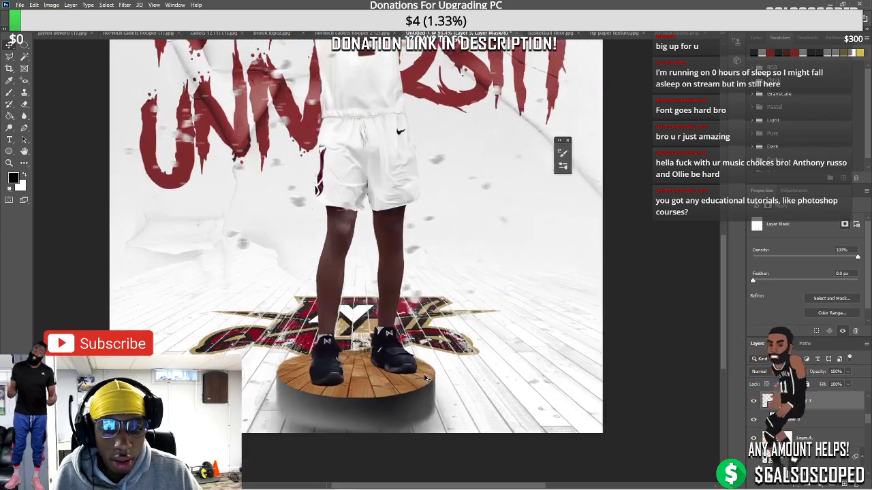
scroll(395, 358, "down", 4)
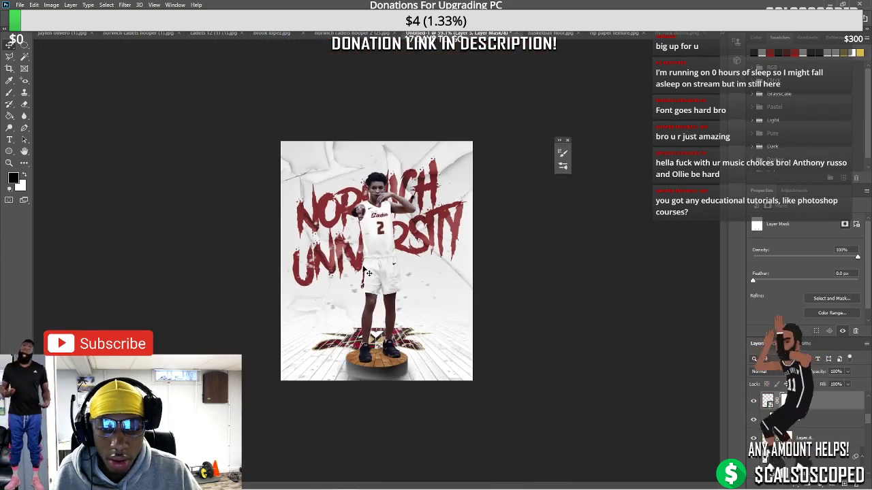
scroll(367, 272, "up", 5)
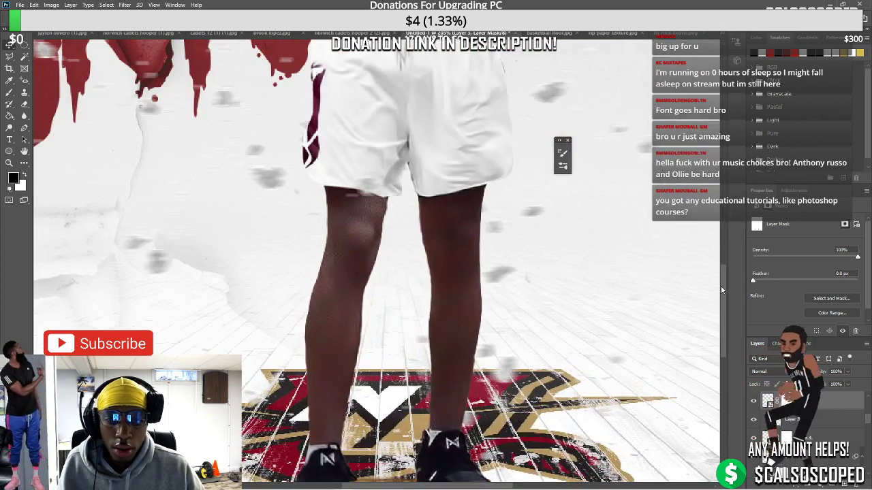
scroll(721, 291, "down", 5)
scroll(422, 272, "up", 1)
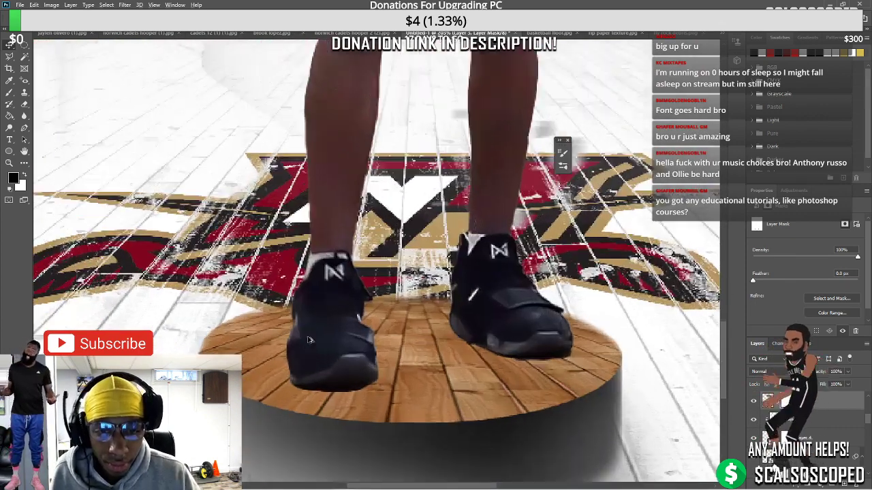
Lasso-select both of the player's shoes
left_click(10, 57)
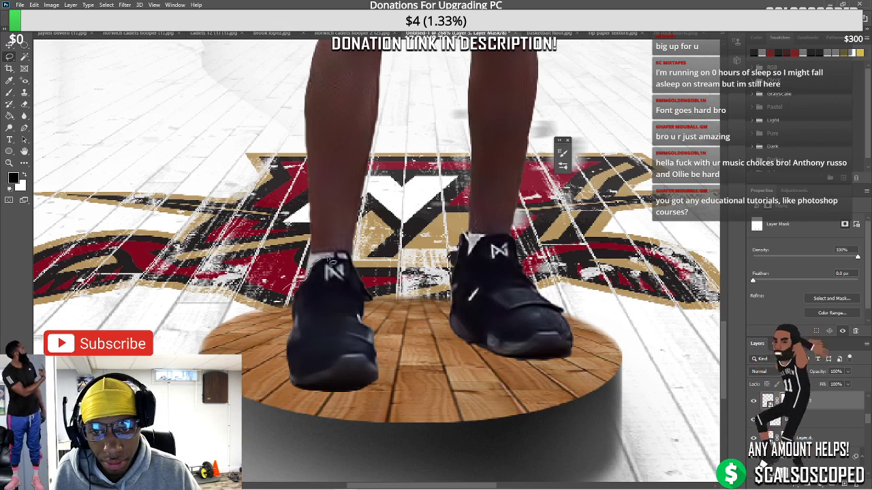
mouse_move(332, 261)
left_mouse_down()
mouse_move(376, 272)
mouse_move(395, 346)
mouse_move(269, 327)
mouse_move(306, 273)
left_mouse_up()
mouse_move(449, 317)
left_mouse_down()
mouse_move(496, 375)
mouse_move(587, 364)
mouse_move(568, 299)
mouse_move(511, 238)
mouse_move(493, 235)
mouse_move(473, 261)
mouse_move(459, 235)
mouse_move(433, 280)
left_mouse_up()
scroll(831, 398, "up", 3)
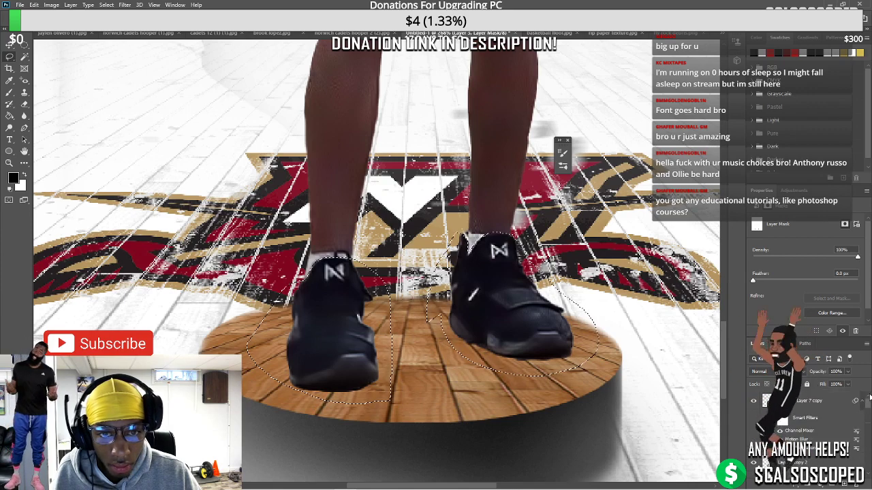
scroll(869, 399, "up", 5)
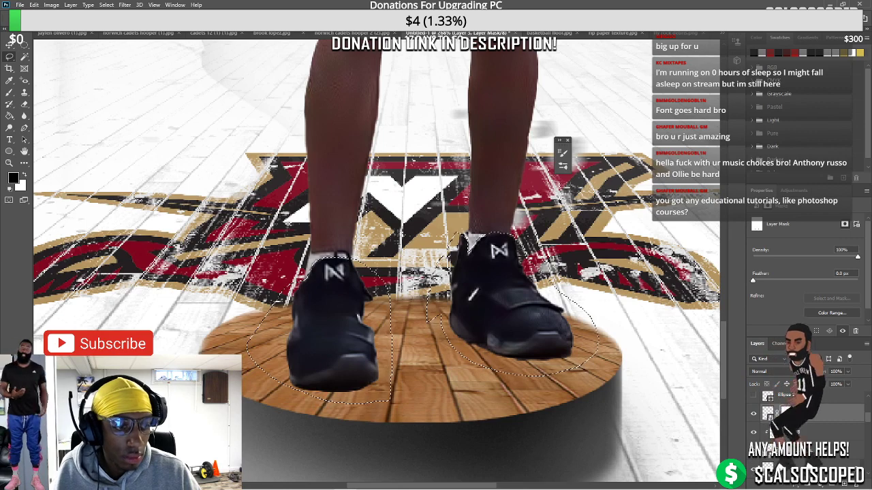
scroll(830, 409, "down", 5)
Copy the shoes from Layer 7 copy onto a new layer and invert them to white
left_click(810, 400)
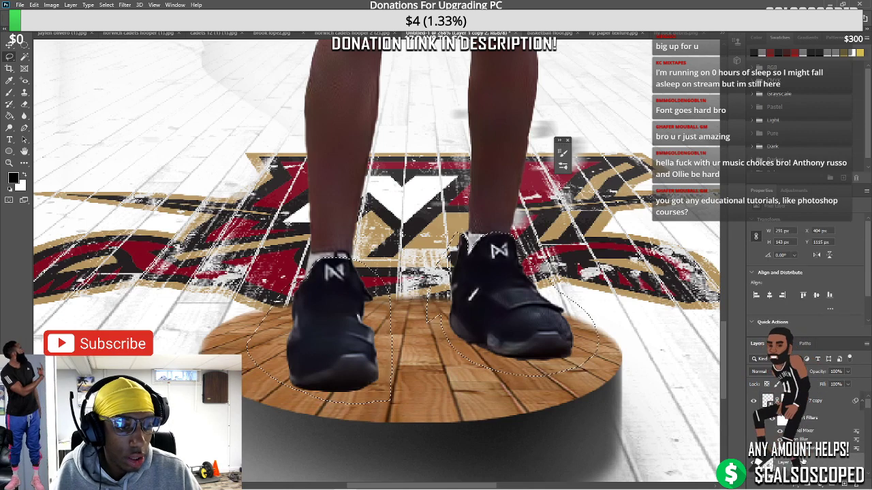
key("ctrl+j")
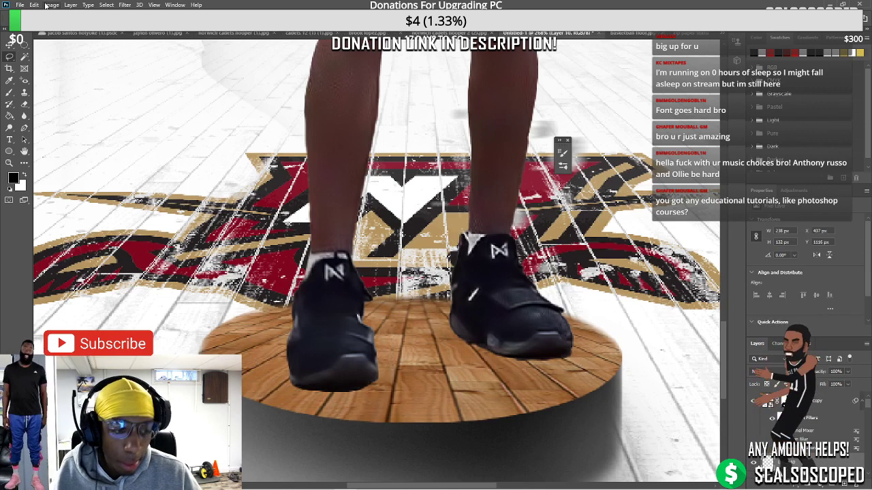
left_click(45, 6)
mouse_move(68, 30)
left_click(173, 132)
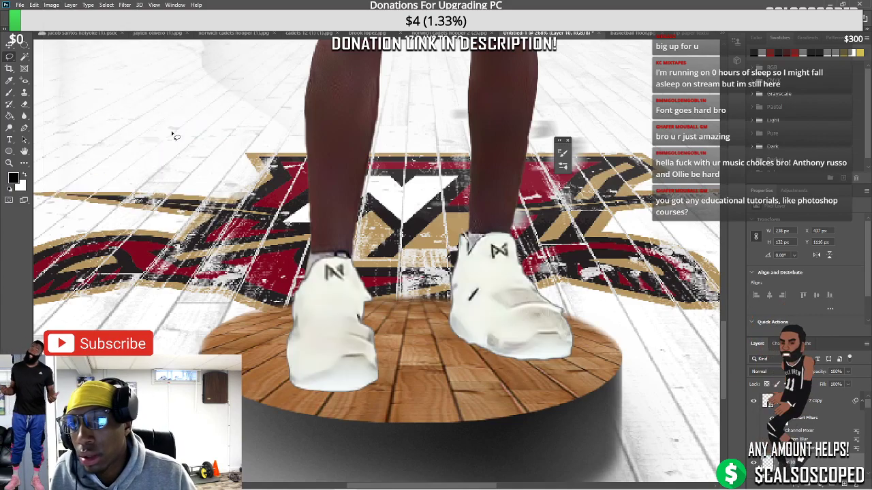
scroll(357, 364, "down", 10)
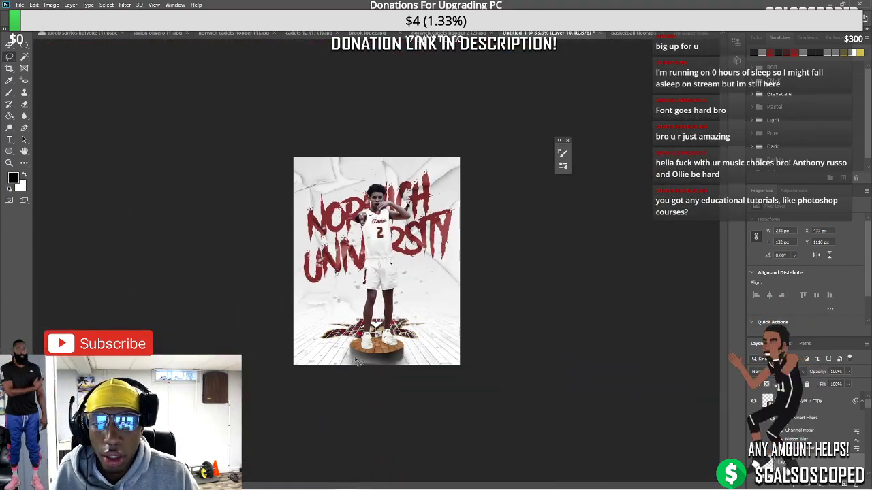
scroll(357, 363, "up", 6)
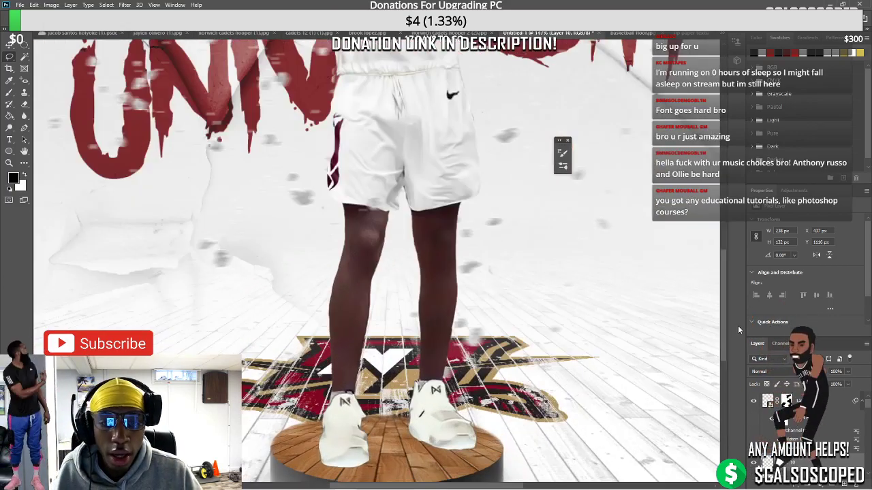
Convert the white-shoes layer Layer 1 copy 2 to a smart object and apply Hue/Saturation at -98 saturation
scroll(725, 318, "down", 2)
left_click(790, 394)
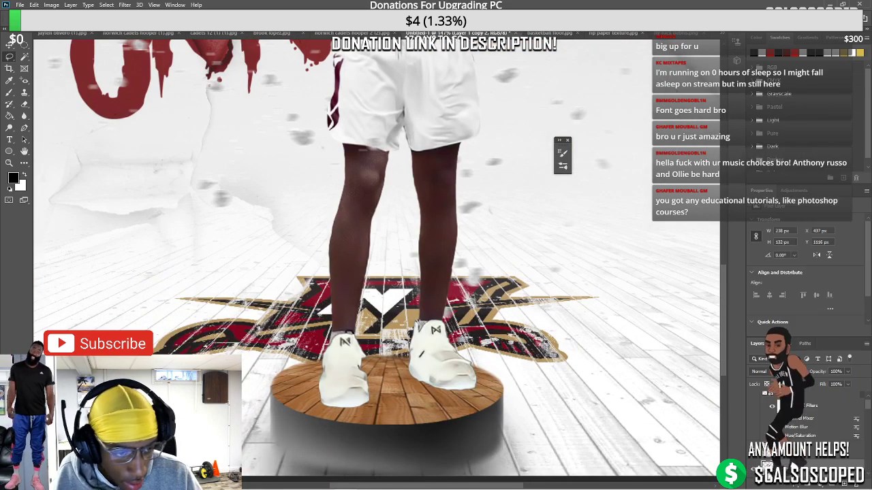
right_click(763, 388)
left_click(783, 194)
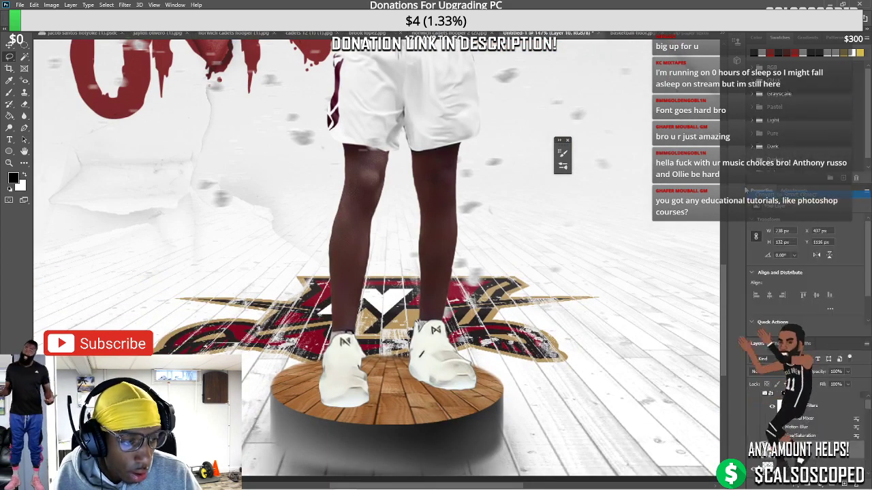
left_click(51, 5)
mouse_move(69, 33)
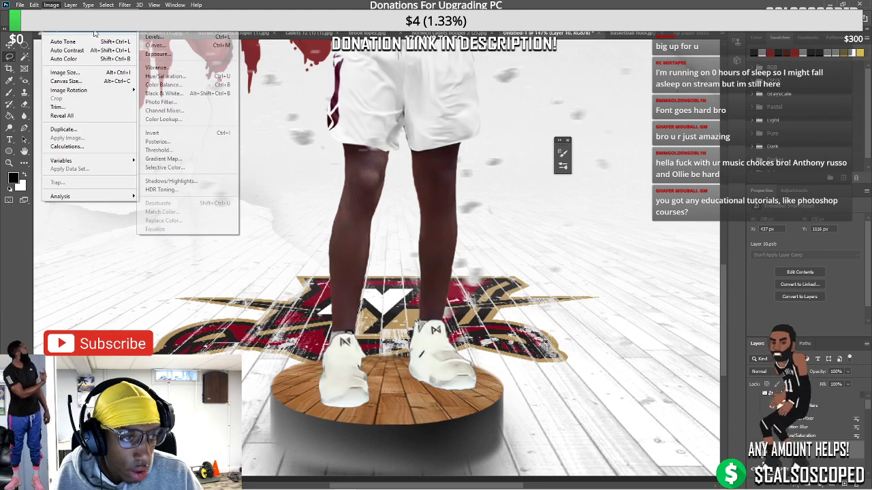
left_click(165, 77)
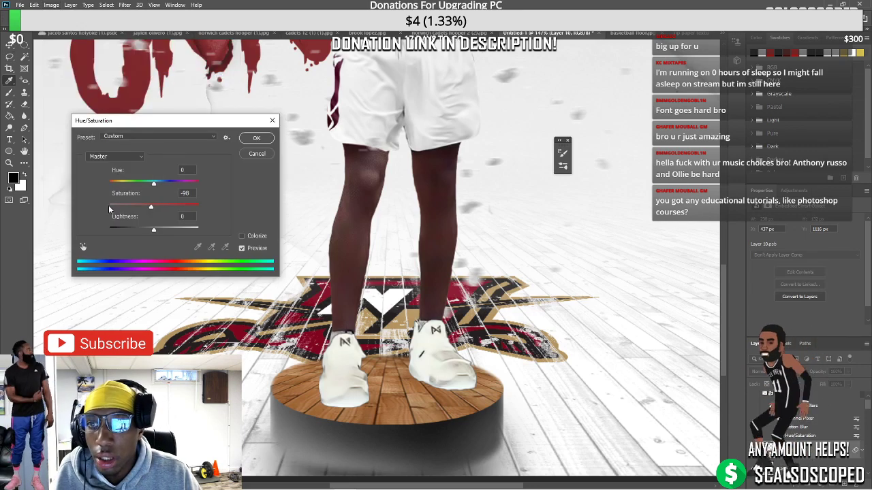
left_click(256, 139)
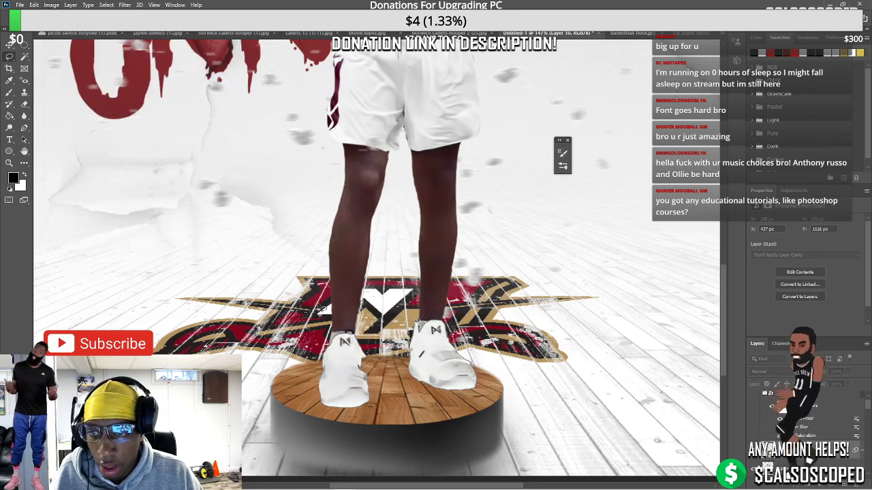
Compare with and without the desaturated shoes, leaving them hidden so the sneakers show black
scroll(381, 272, "down", 5)
scroll(382, 273, "up", 4)
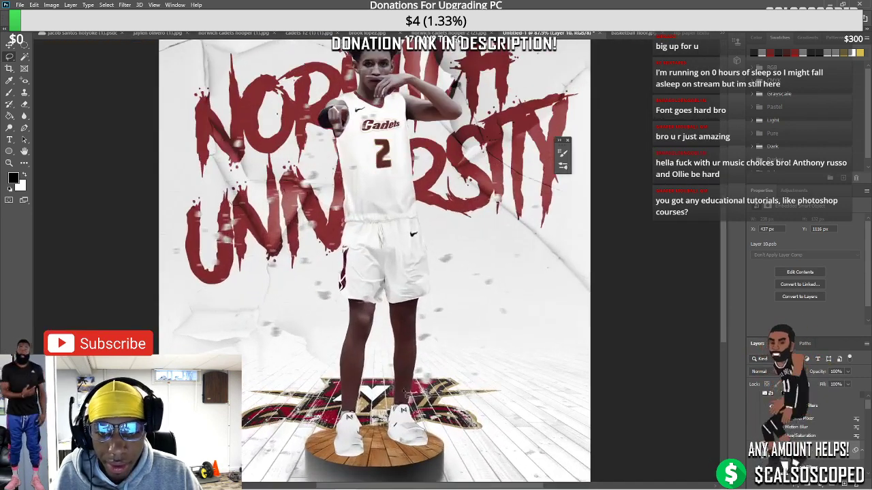
key("ctrl+z")
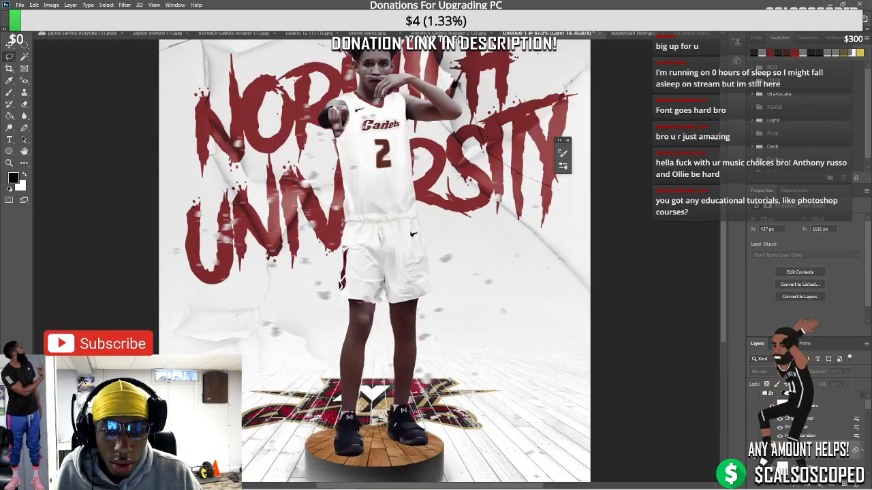
key("ctrl+shift+z")
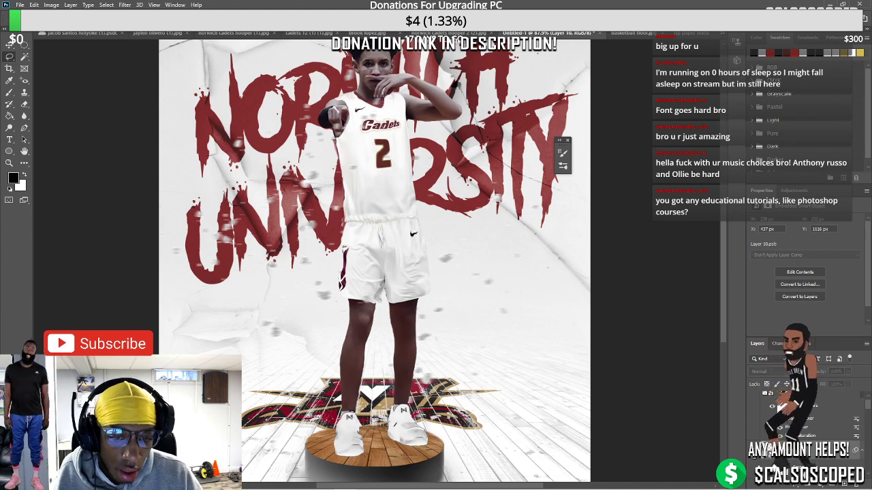
key("ctrl+z")
scroll(337, 312, "down", 4)
scroll(337, 312, "up", 2)
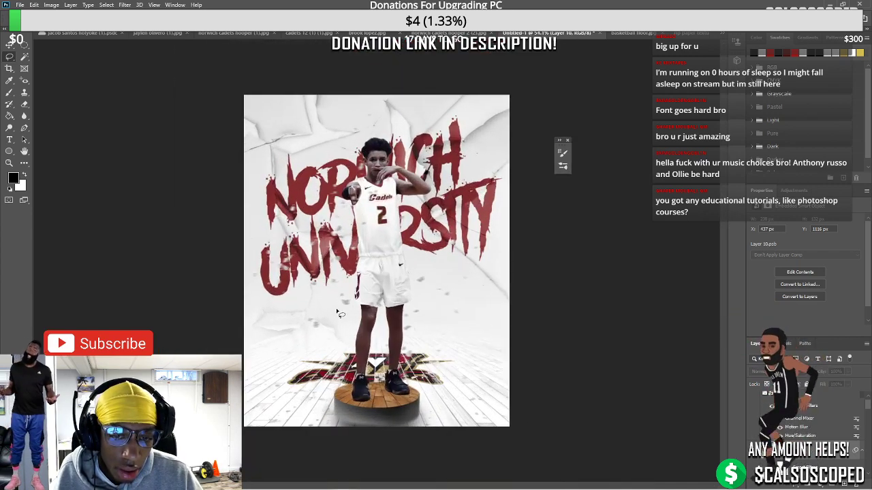
Duplicate the player layer from its mask and give the copy a white layer mask
scroll(381, 281, "up", 3)
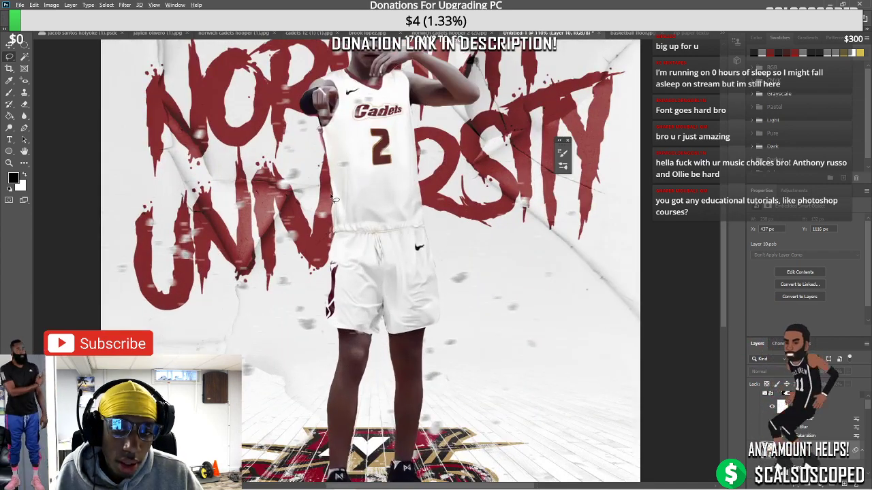
scroll(334, 197, "up", 1)
scroll(334, 197, "up", 2)
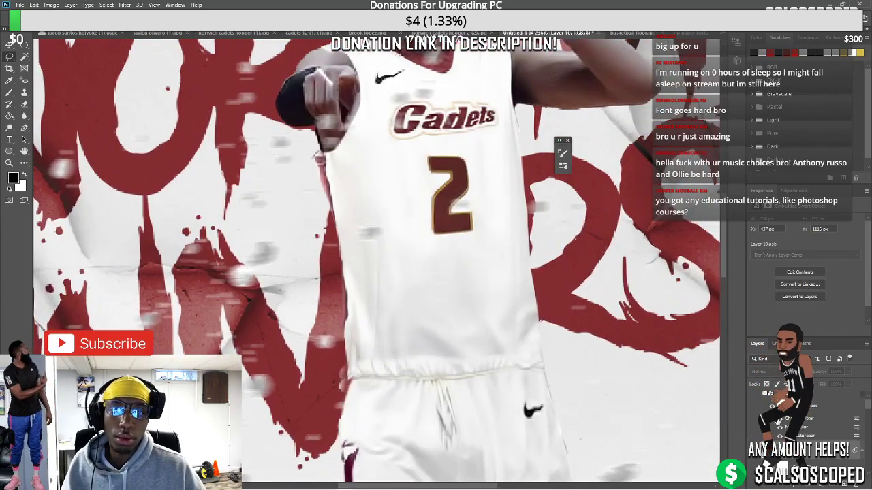
left_click(783, 429)
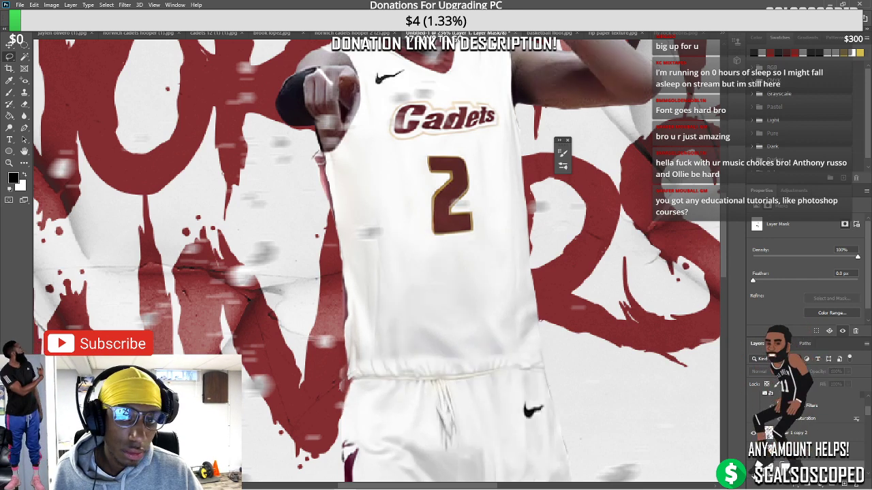
key("ctrl+j")
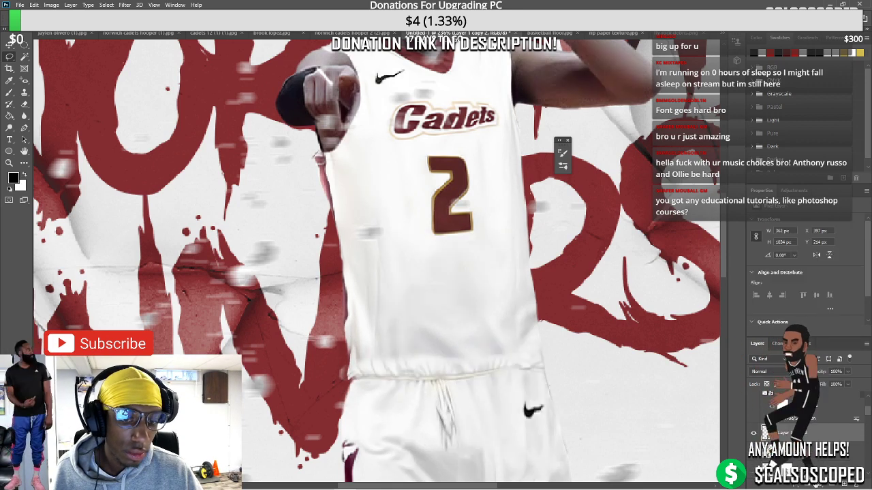
left_click(809, 482)
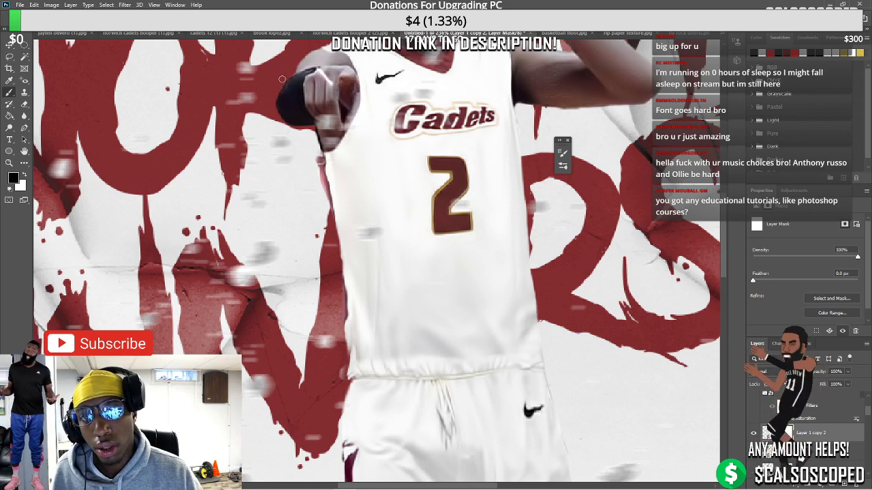
Switch to editing Layer 1 copy's mask and fit the whole poster in view
scroll(261, 92, "down", 5)
scroll(391, 127, "up", 4)
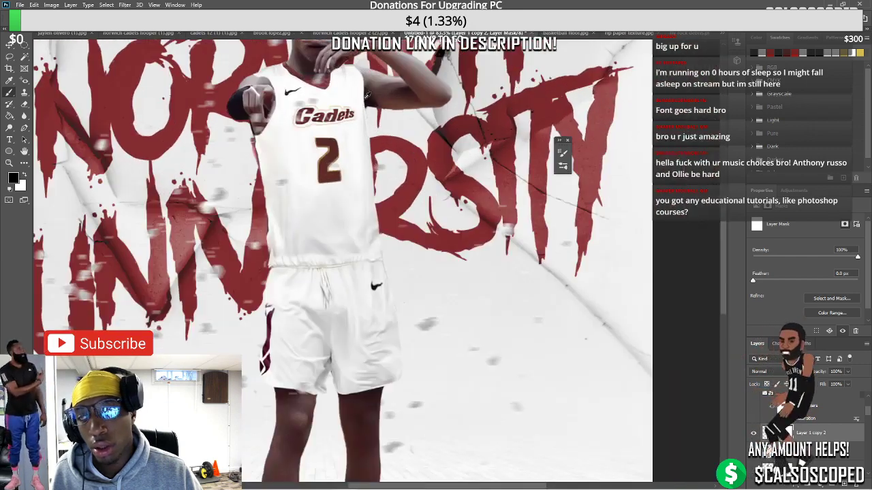
scroll(391, 126, "up", 3)
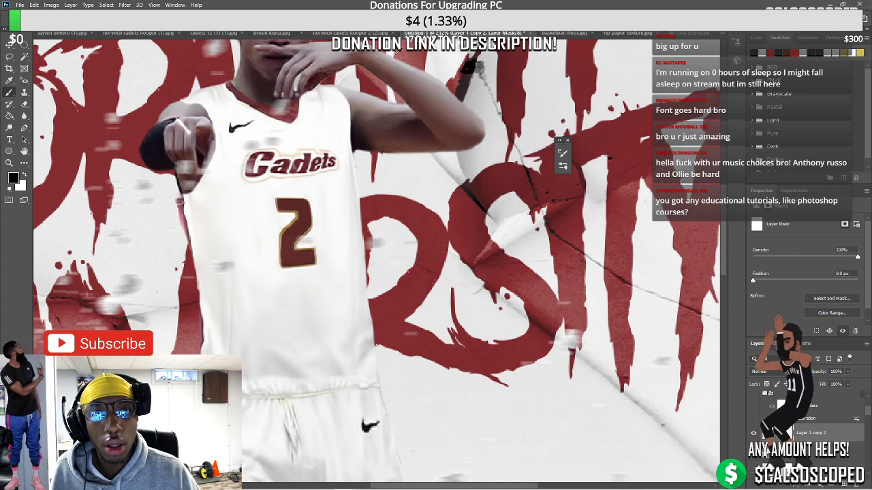
scroll(394, 95, "down", 5)
scroll(394, 95, "up", 2)
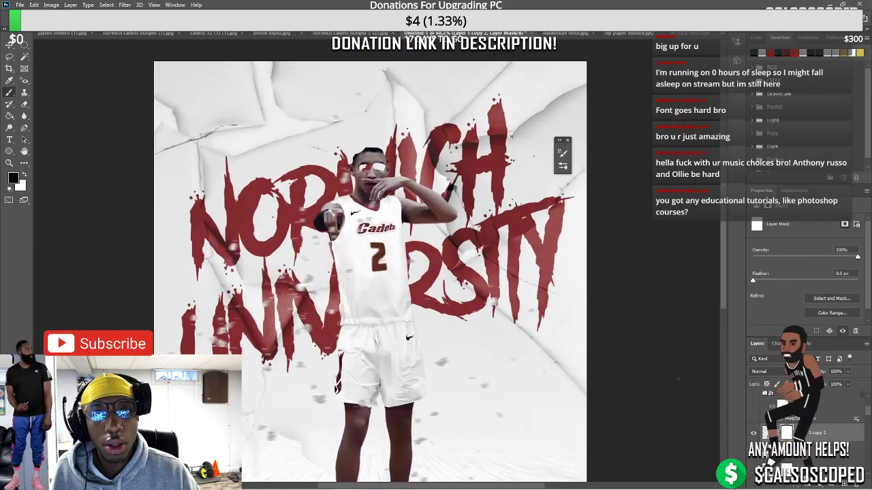
scroll(355, 385, "up", 2)
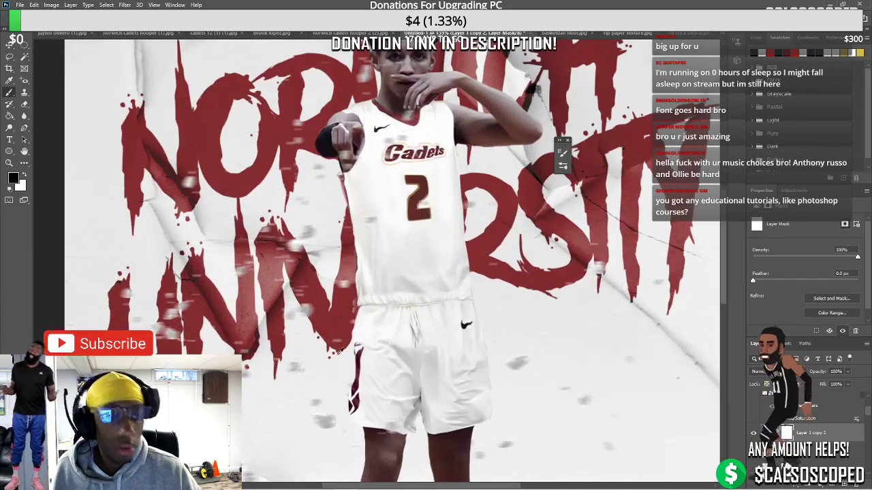
left_click(807, 485)
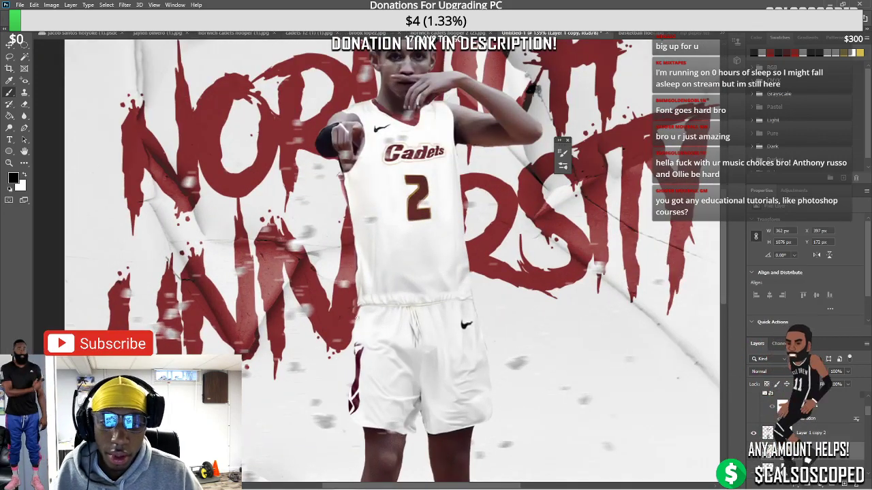
key("ctrl+backslash")
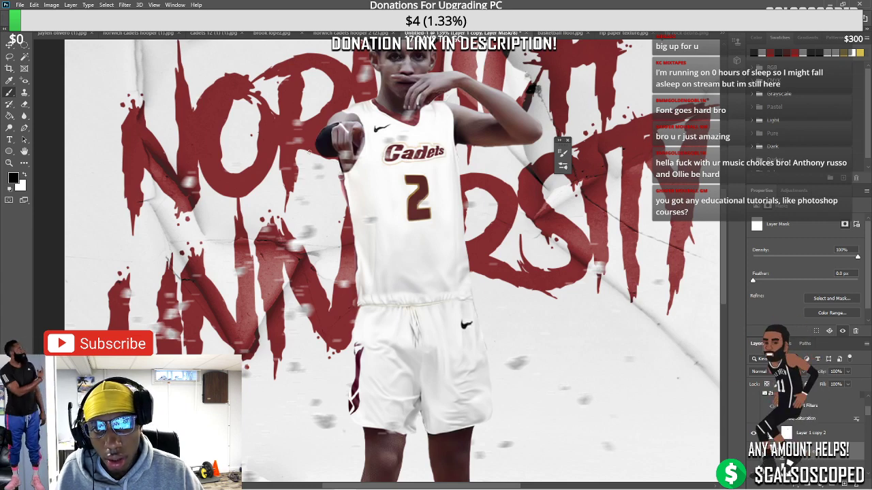
key("ctrl+0")
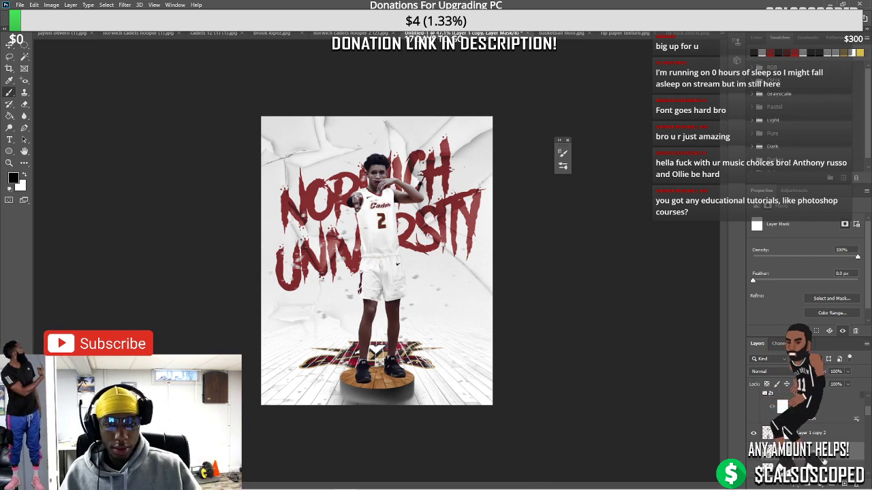
Enlarge the brush and try a white dab on the player's lower body, then undo it
left_click_drag(867, 419, 868, 395)
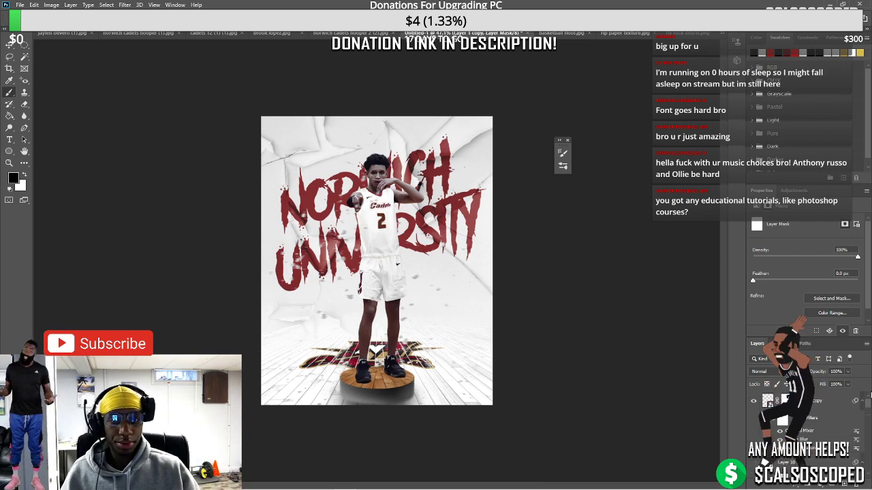
left_click(827, 407)
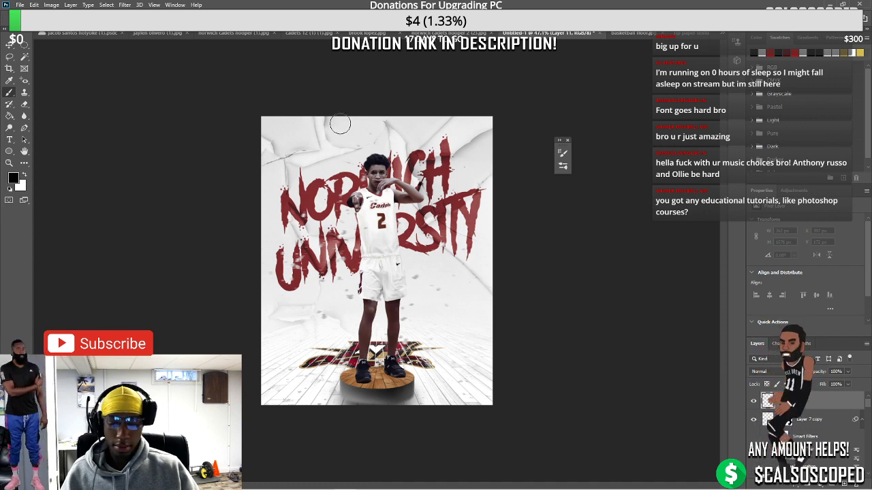
key("bracketright")
key("bracketright")
key("bracketright")
key("bracketright")
key("bracketright")
key("bracketright")
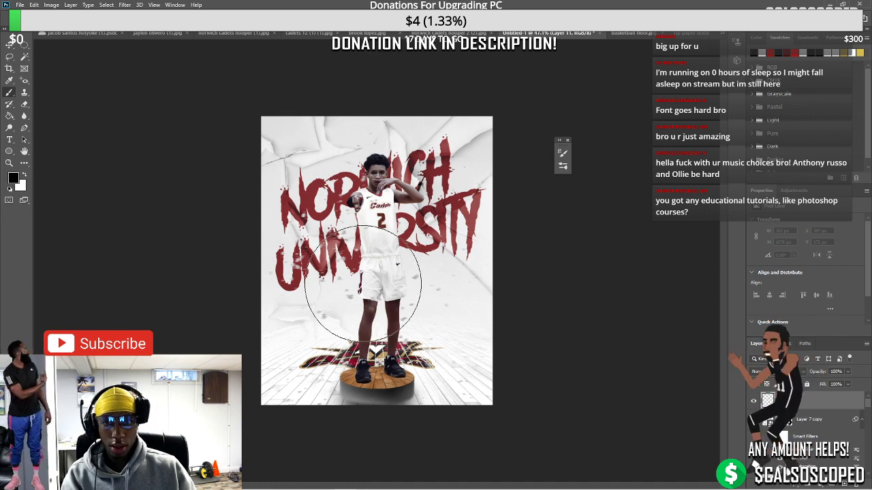
left_click(363, 283)
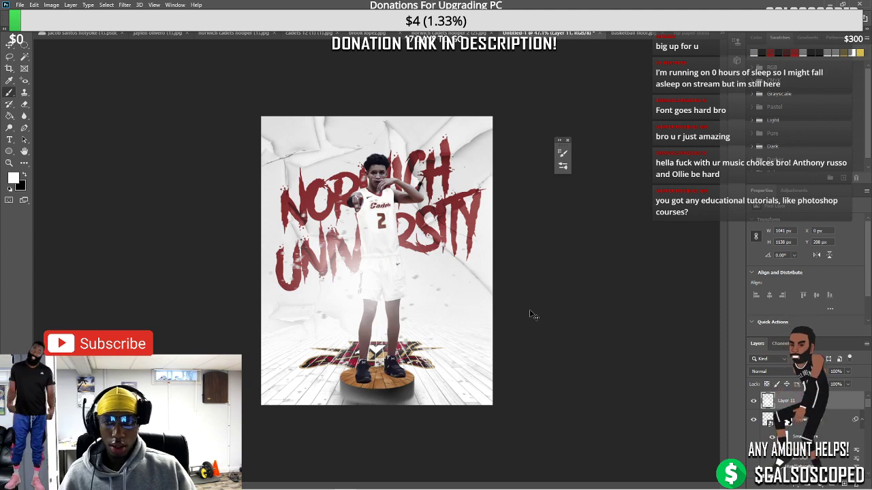
key("ctrl+t")
key("Escape")
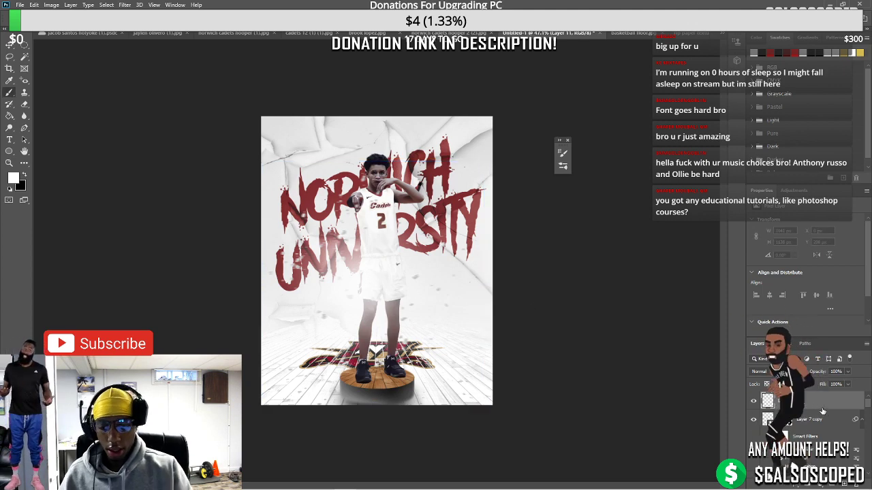
key("ctrl+z")
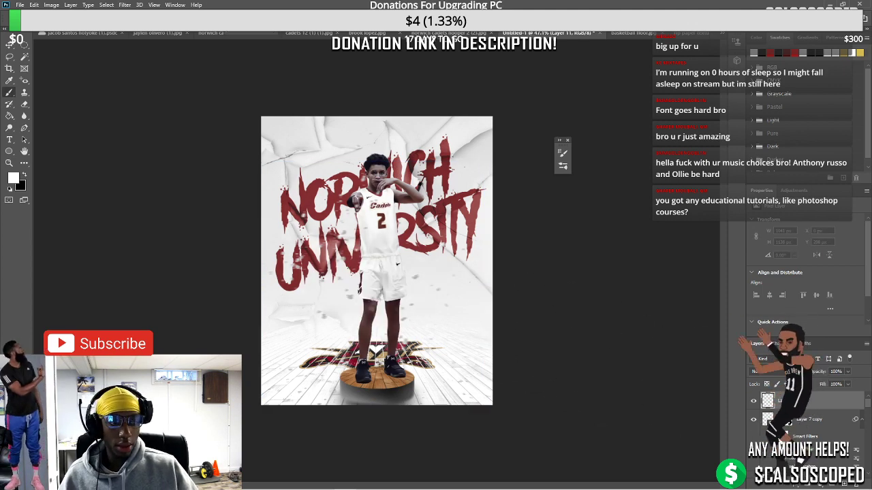
Dab soft white light over the player's head and torso and perspective-warp it into a wedge
left_click(385, 214)
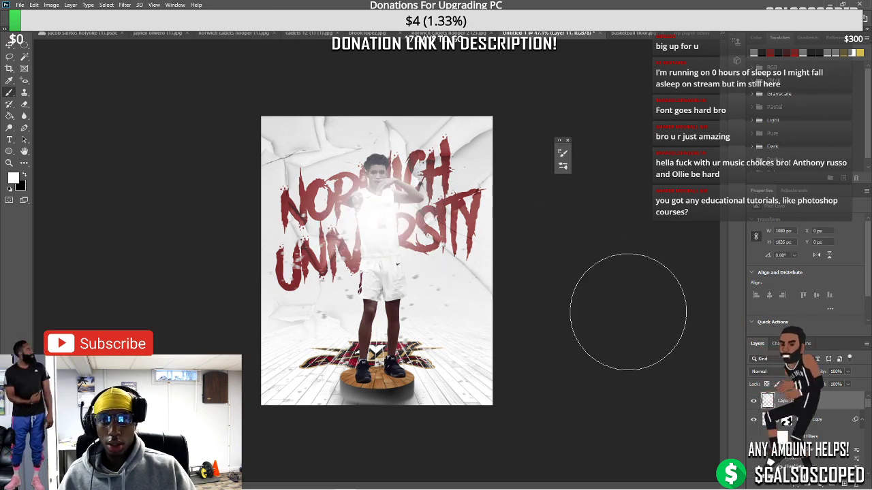
key("ctrl+t")
right_click(464, 155)
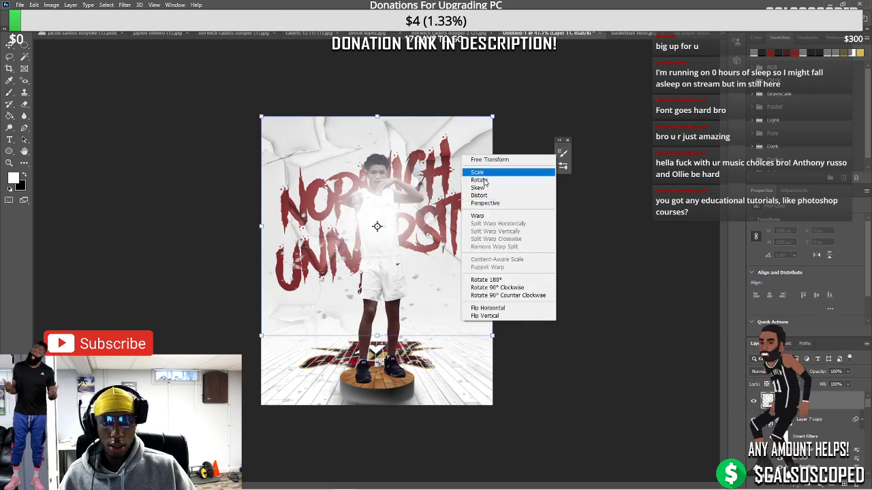
left_click(488, 203)
left_click_drag(492, 335, 493, 375)
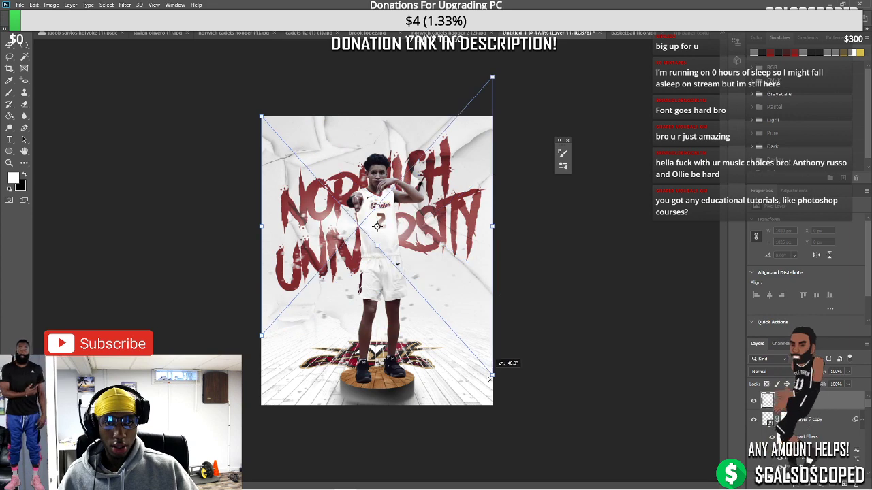
Commit the perspective, rotate the white light 90° and stretch it vertically over the poster's top
right_click(10, 43)
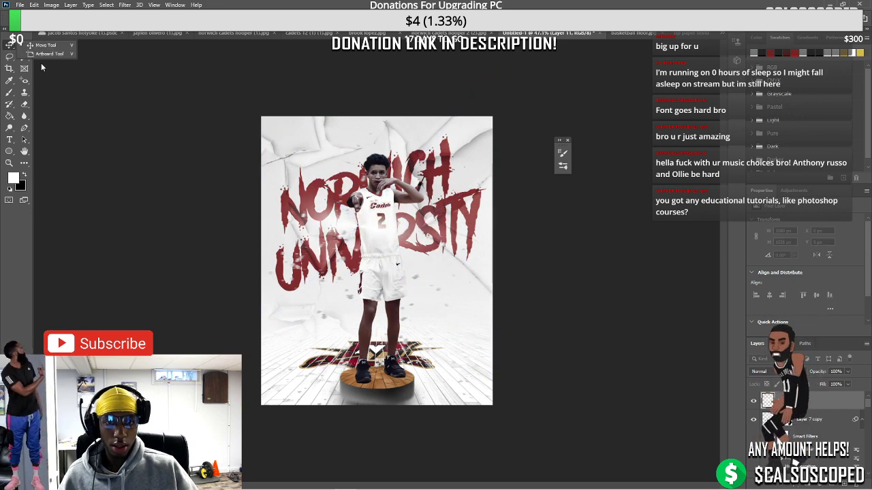
left_click(45, 45)
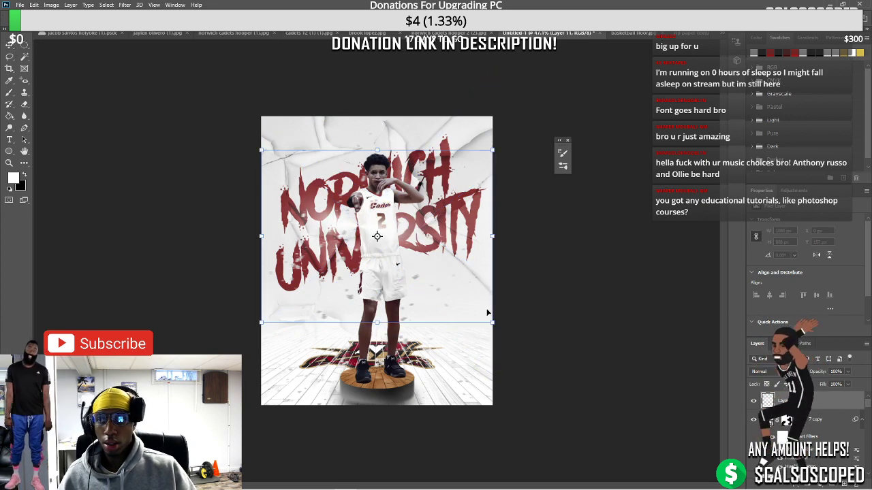
left_click_drag(501, 335, 299, 352)
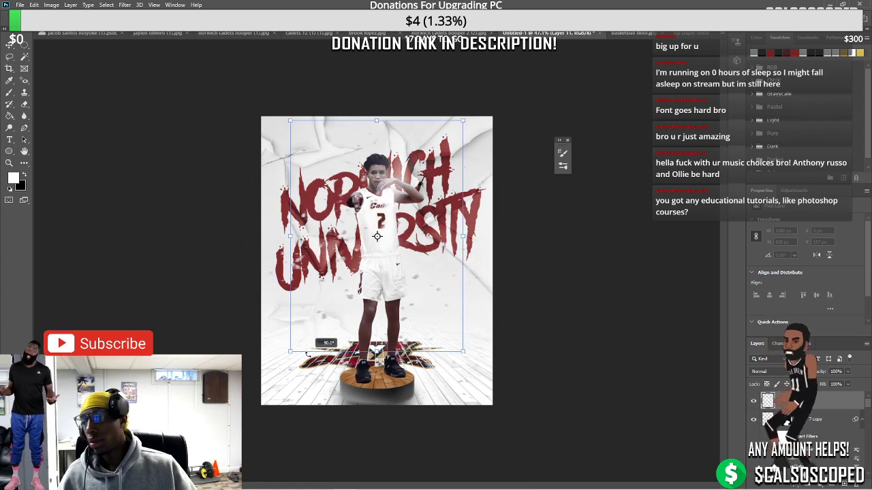
left_click_drag(377, 120, 373, 277)
key("ctrl+plus")
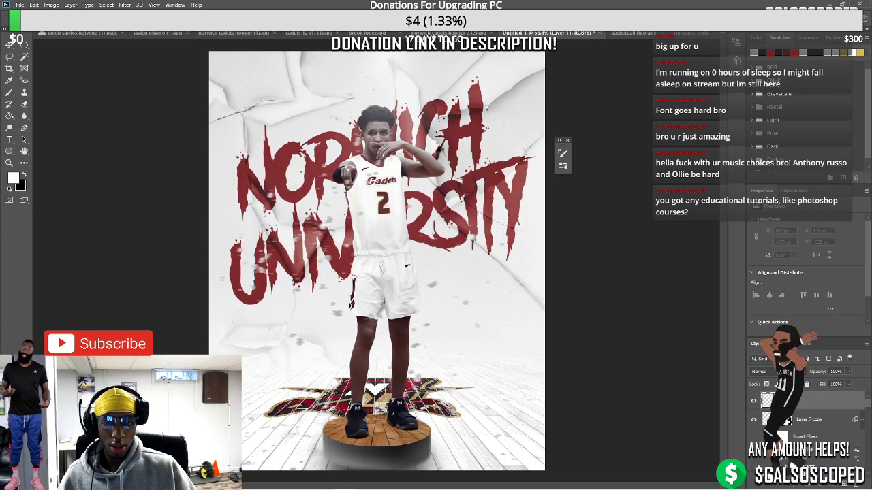
Add a layer mask to Layer 11 and select the Gradient tool, targeting the layer's pixels
left_click(803, 482)
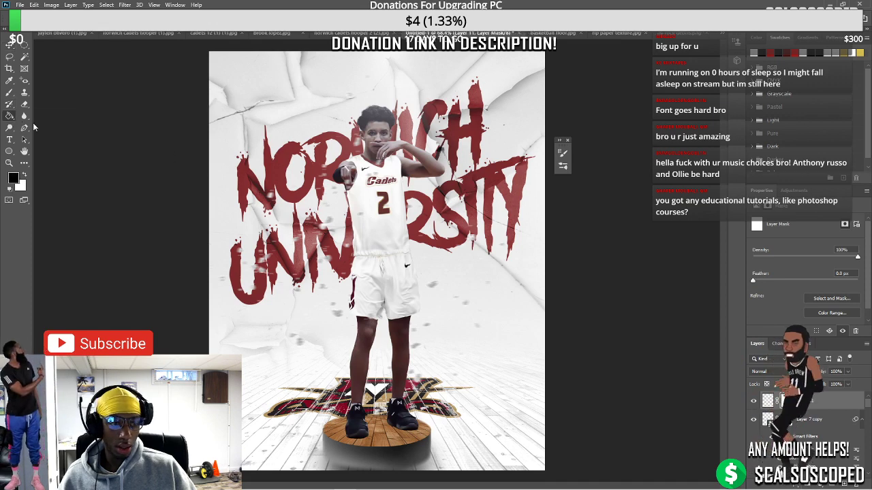
right_click(10, 116)
left_click(48, 116)
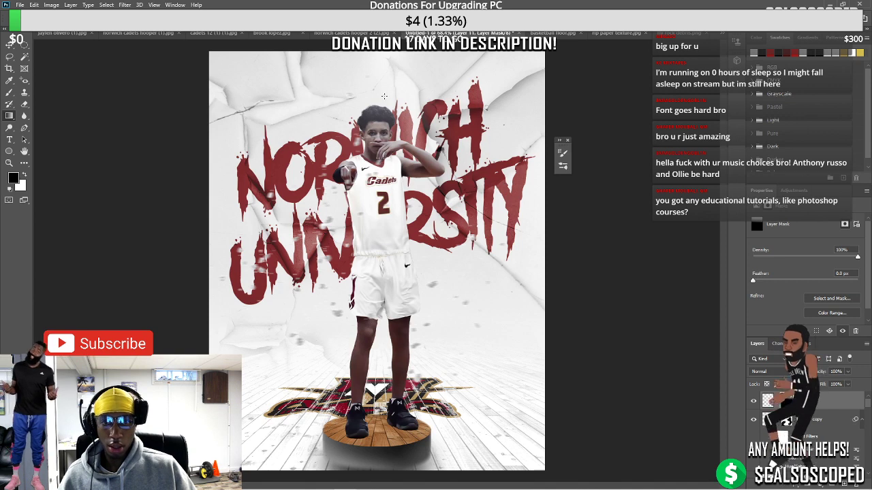
left_click(767, 401)
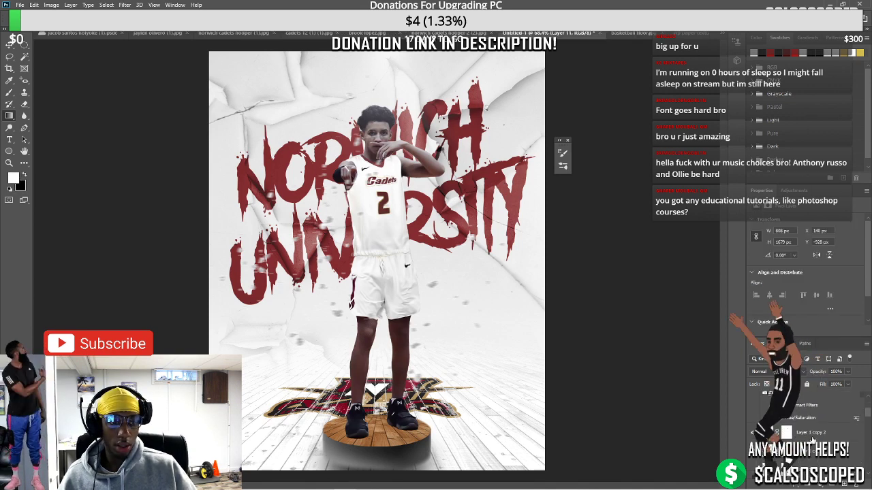
Create a new empty layer above Layer 1 copy 2 and test a brush stroke, undoing it
left_click(799, 417)
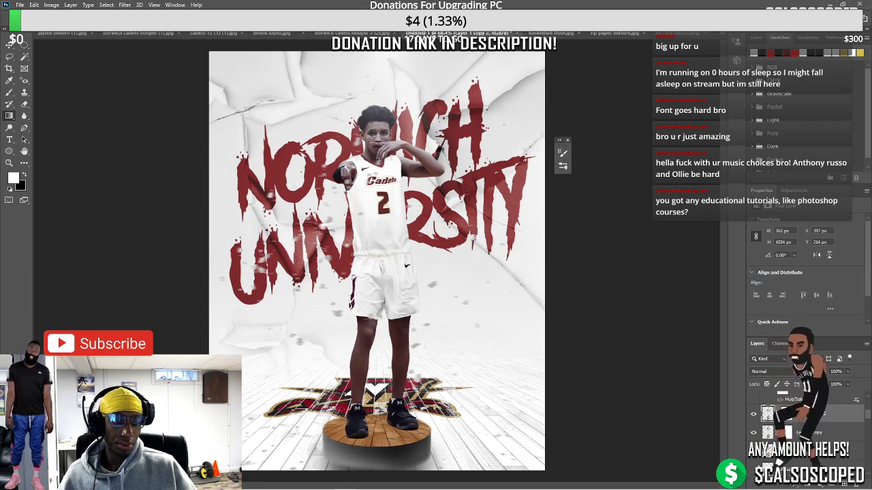
key("ctrl+shift+alt+n")
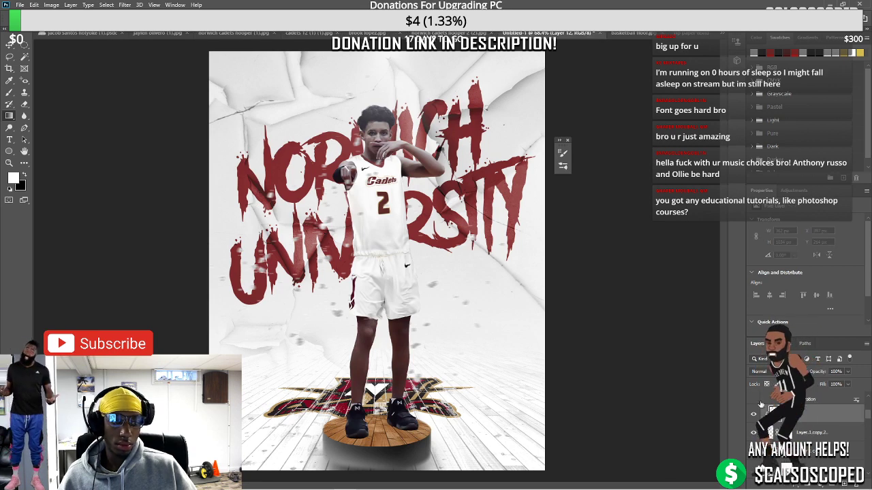
key("b")
left_click_drag(341, 176, 349, 142)
key("ctrl+z")
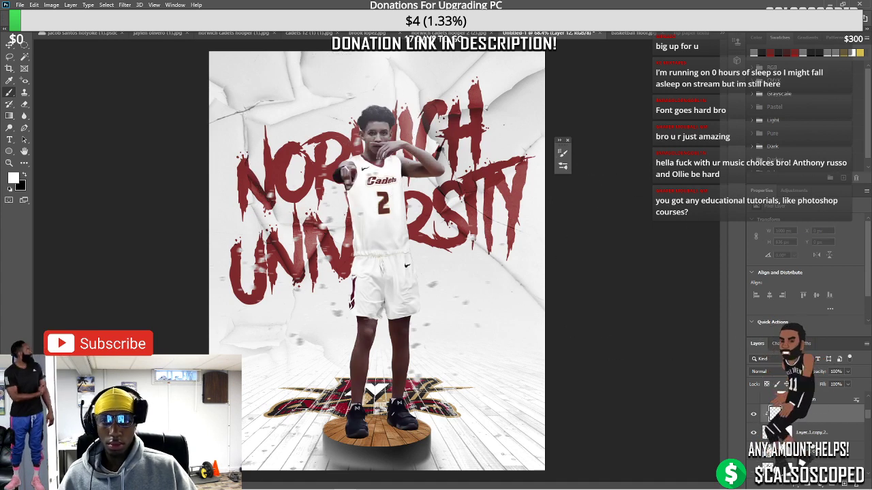
On Layer 12, brush soft white haze over the right-side and left-side title letters
left_click(824, 414)
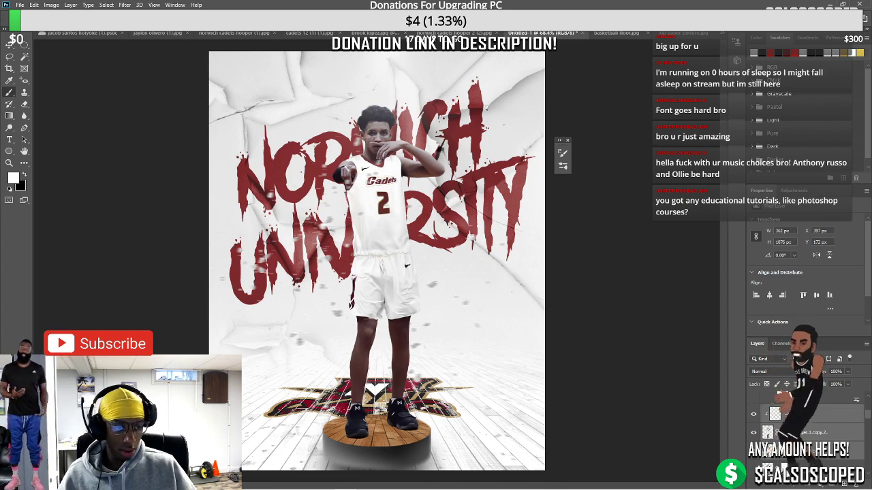
left_click(818, 413)
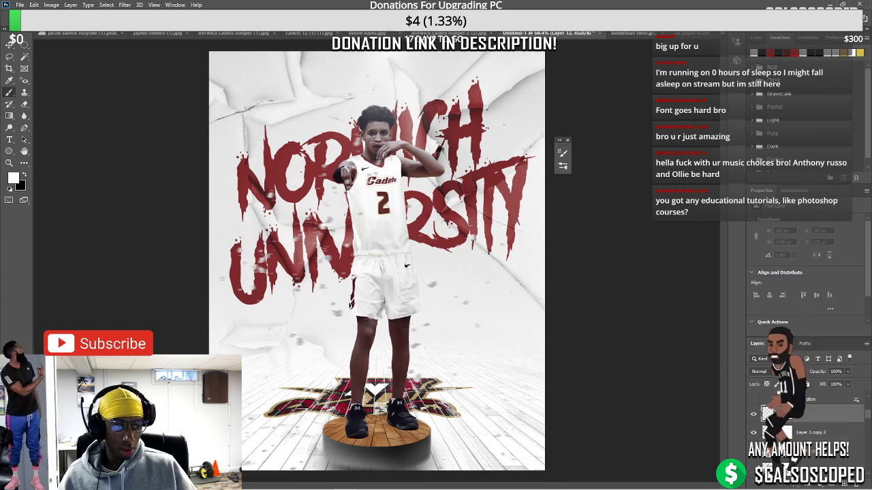
left_click(818, 432)
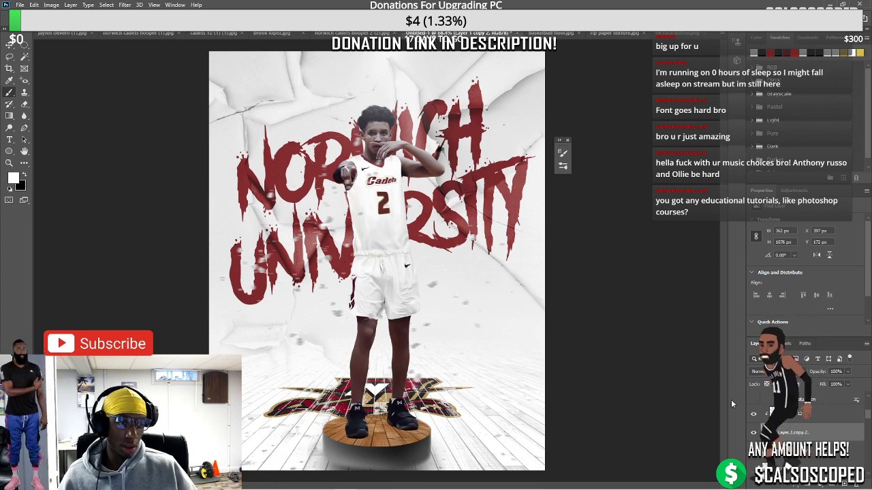
key("ctrl+minus")
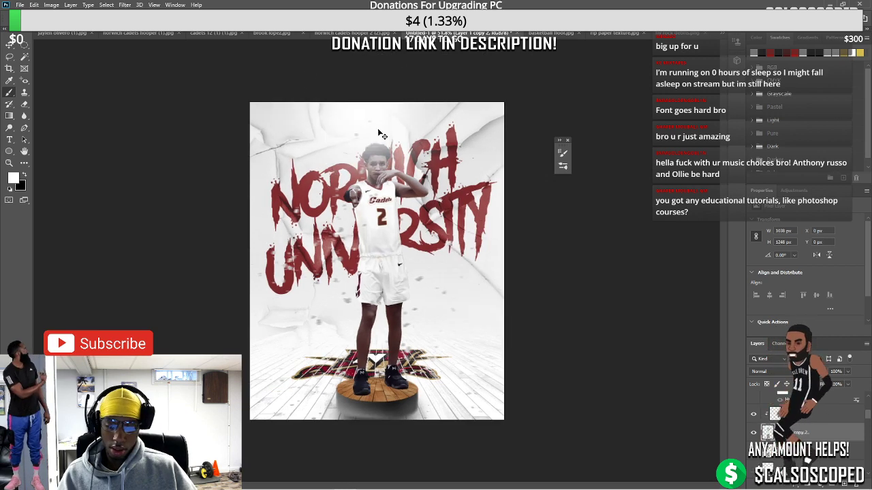
left_click(798, 415)
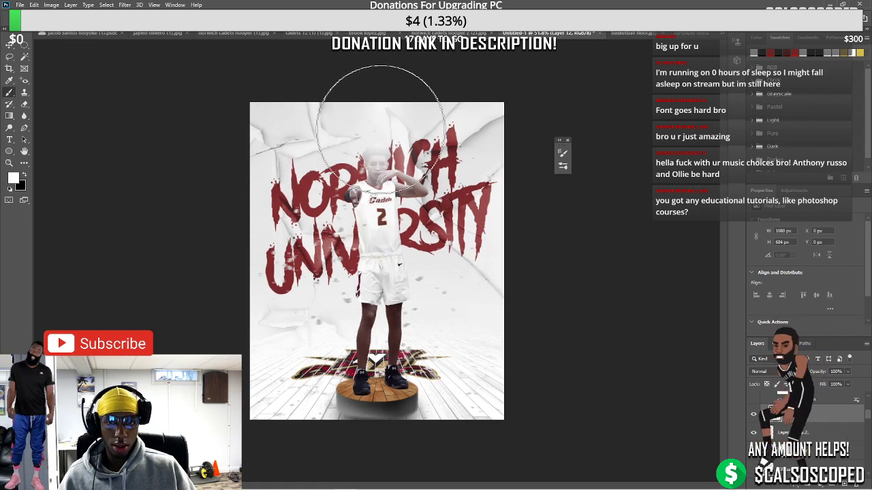
key("ctrl+z")
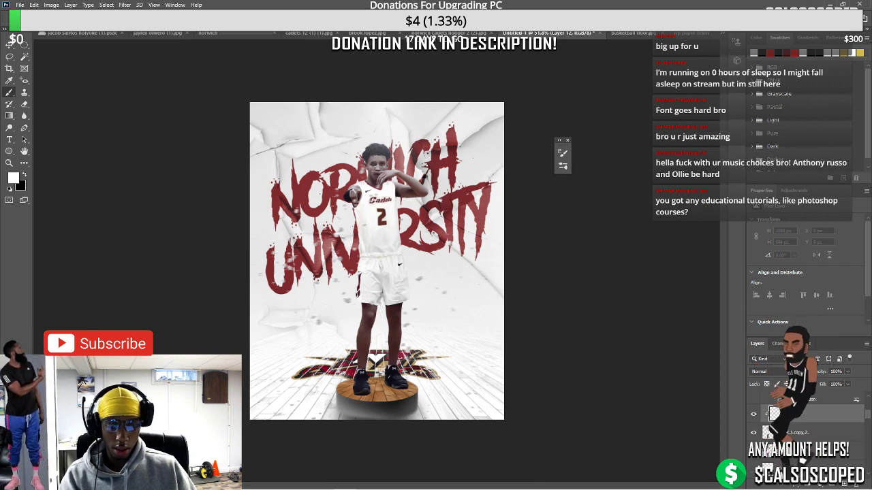
mouse_move(390, 133)
left_mouse_down()
mouse_move(419, 162)
mouse_move(444, 171)
mouse_move(455, 204)
mouse_move(434, 203)
mouse_move(429, 252)
mouse_move(431, 237)
mouse_move(402, 215)
mouse_move(425, 290)
mouse_move(421, 262)
mouse_move(425, 292)
mouse_move(413, 325)
mouse_move(420, 318)
mouse_move(430, 372)
mouse_move(418, 328)
left_mouse_up()
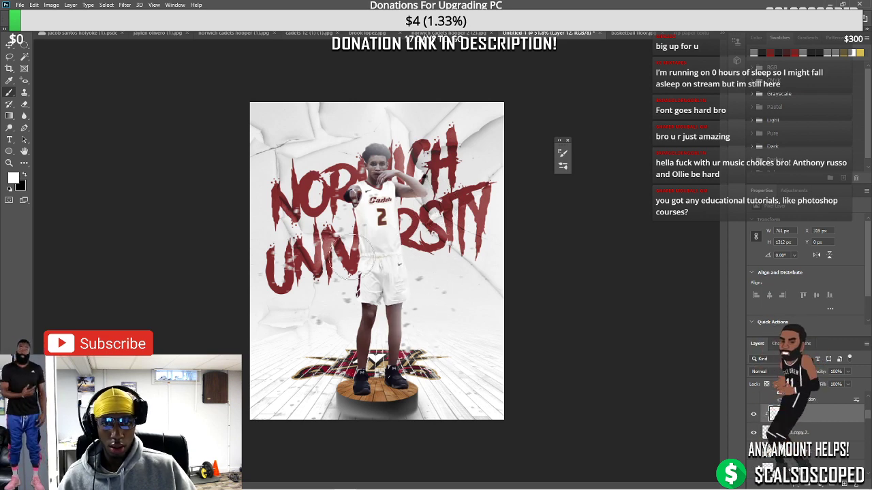
mouse_move(331, 204)
left_mouse_down()
mouse_move(341, 149)
mouse_move(316, 163)
mouse_move(332, 250)
left_mouse_up()
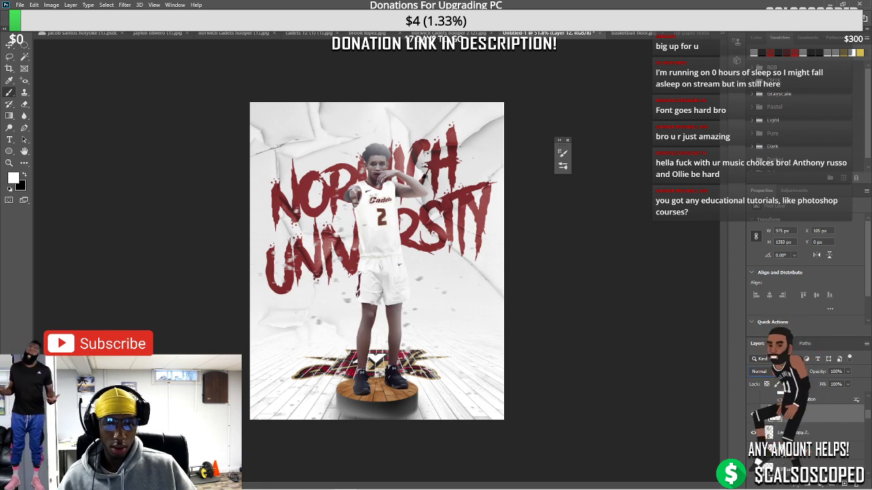
Set the haze layer Layer 12's blend mode to Overlay
left_click(759, 371)
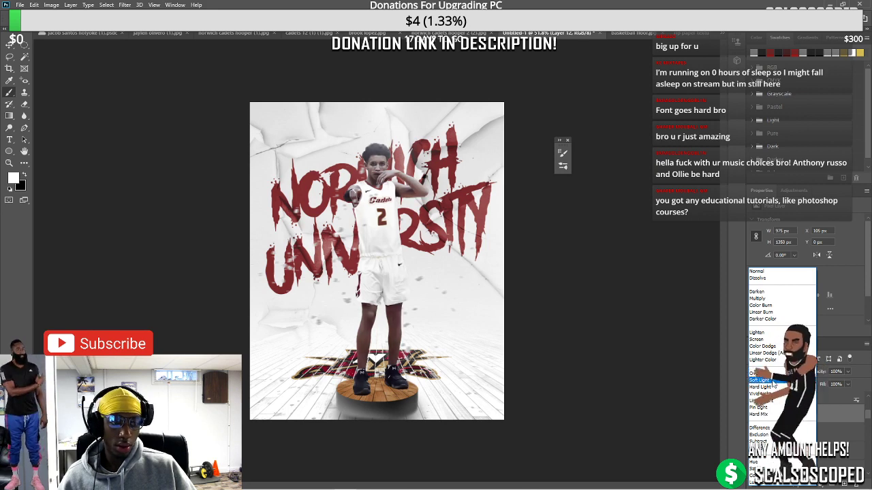
left_click(757, 374)
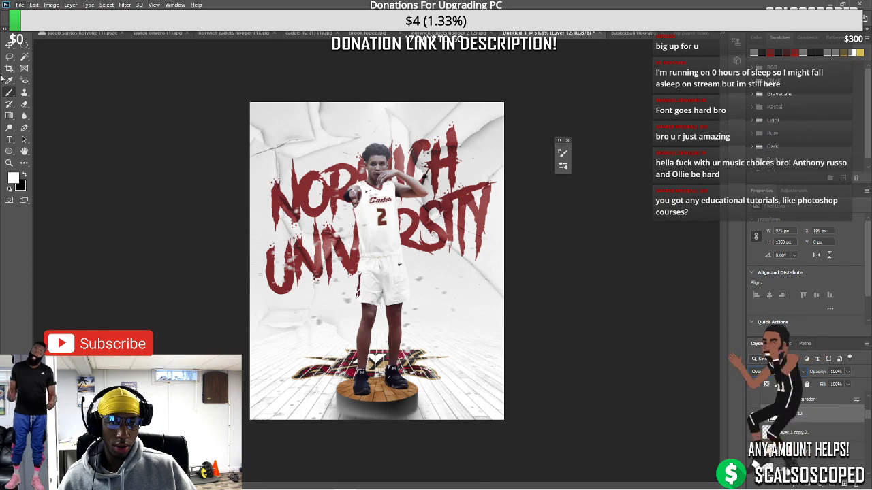
scroll(371, 130, "up", 8)
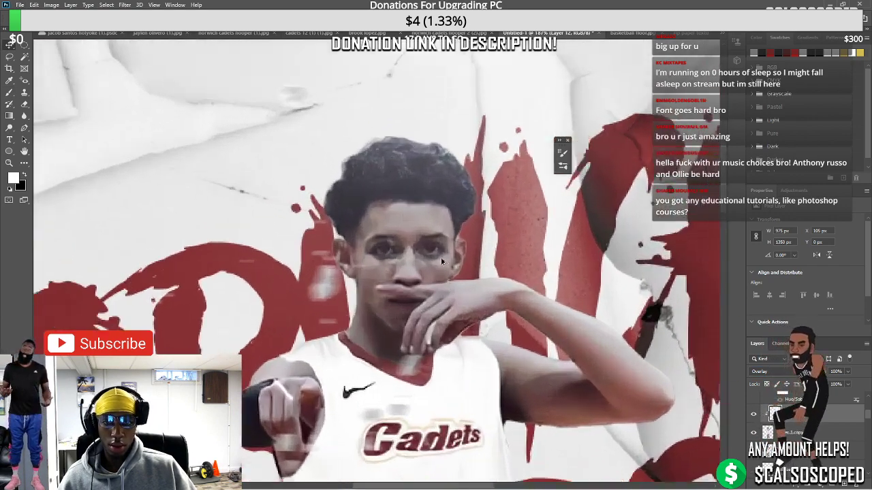
scroll(443, 279, "down", 8)
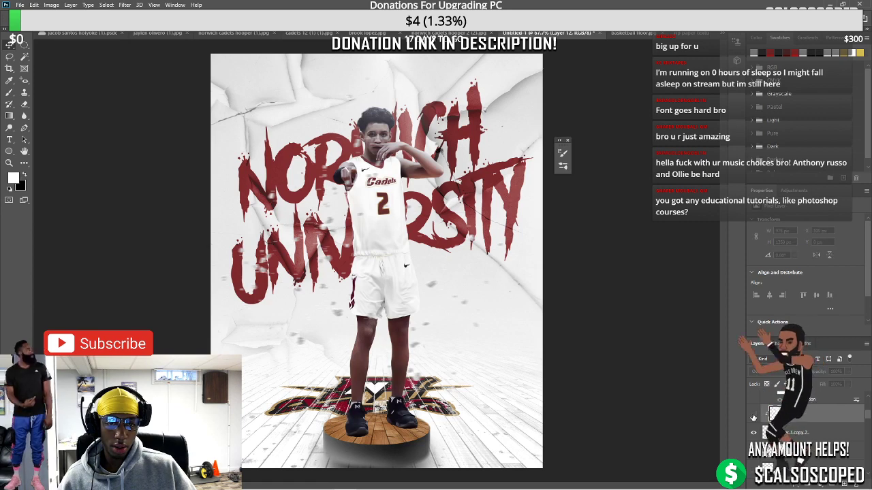
left_click(773, 371)
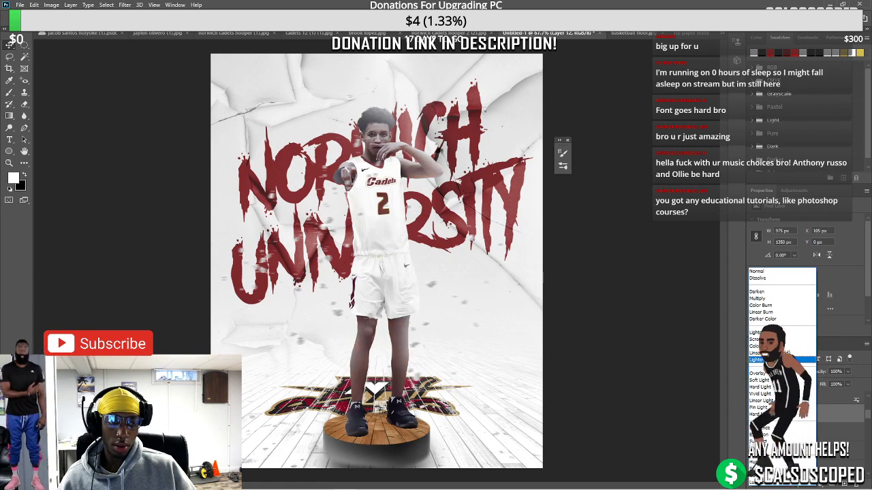
left_click(759, 373)
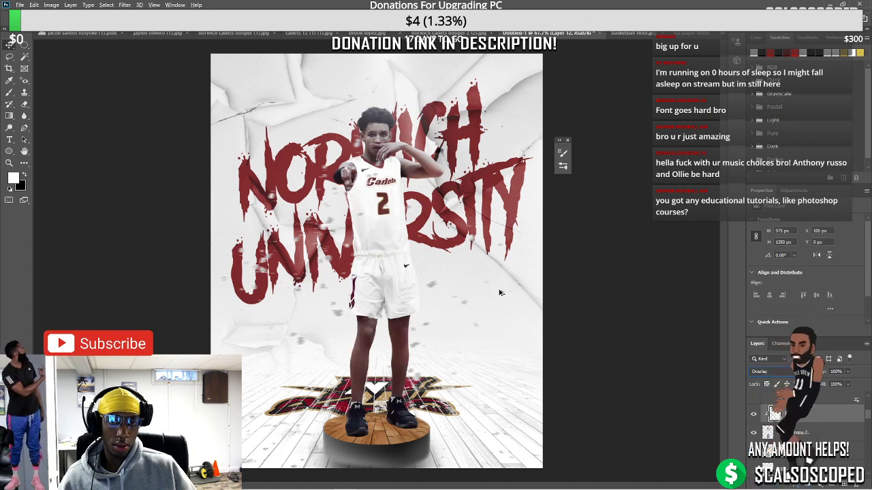
key("ctrl+z")
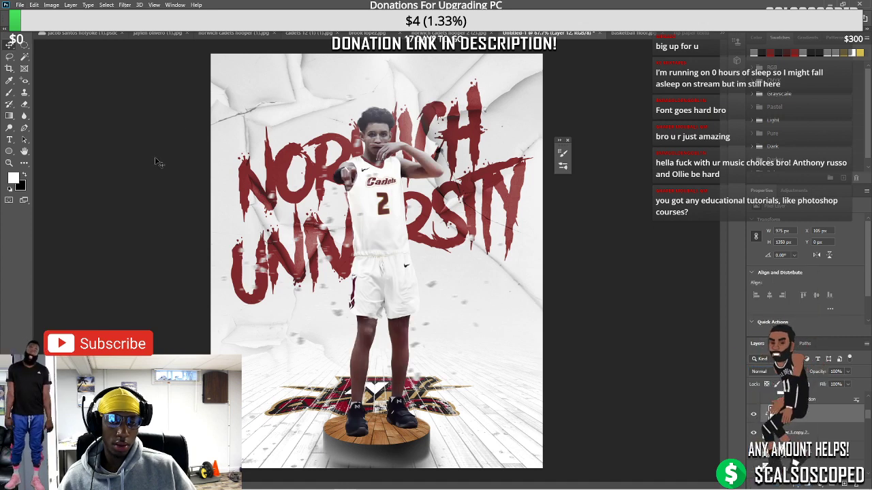
Toggle the Color Fill 1 title lettering off and on to compare, then select Layer 6
left_click(155, 162)
key("ctrl+minus")
key("ctrl+minus")
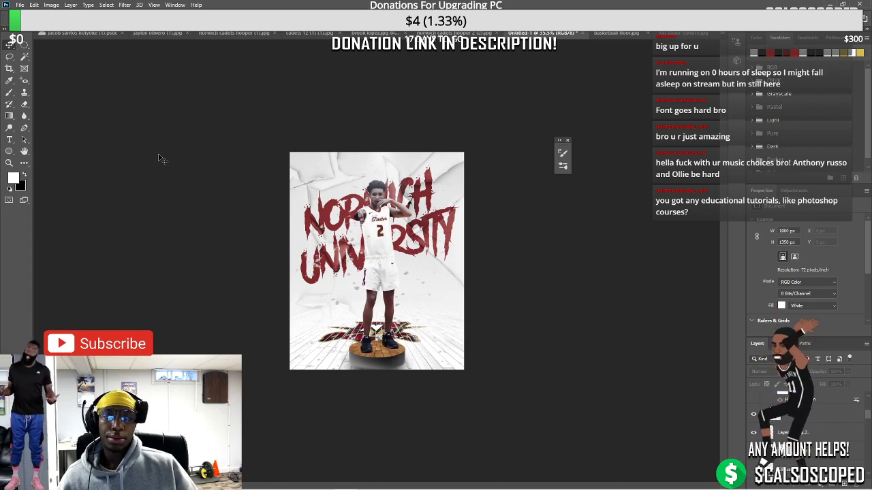
key("ctrl+plus")
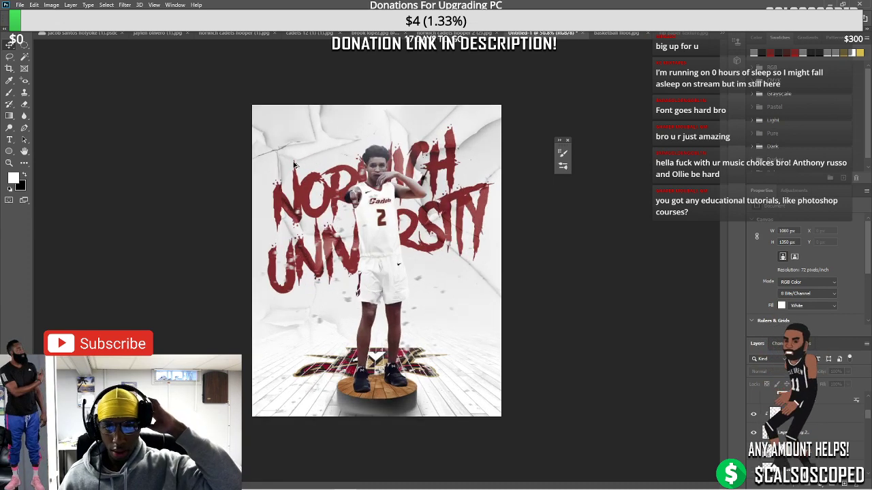
key("ctrl+plus")
left_click(19, 5)
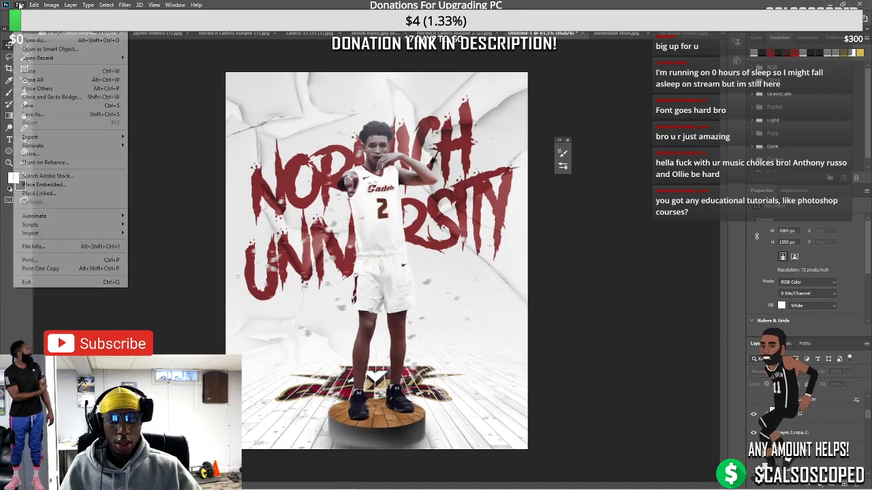
key("Escape")
left_click(813, 412)
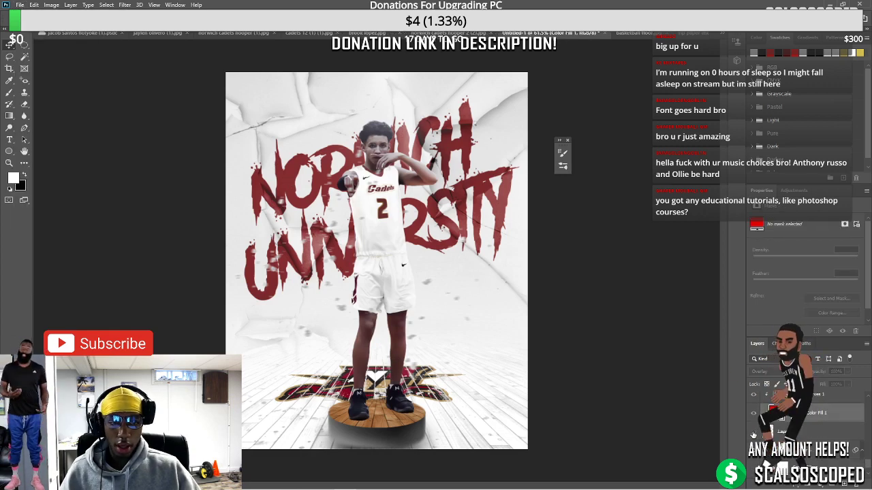
left_click(753, 413)
left_click(753, 413)
left_click(783, 431)
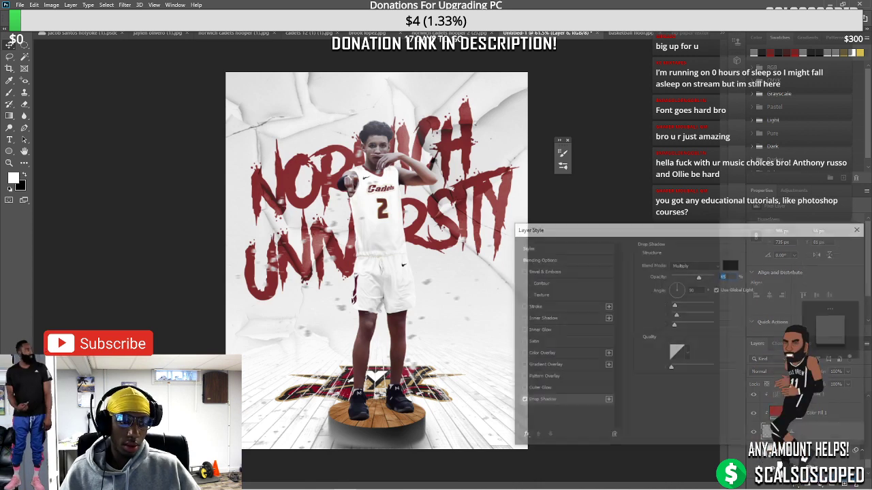
Change Layer 6's Drop Shadow to 2 px distance and 46% opacity
double_click(783, 431)
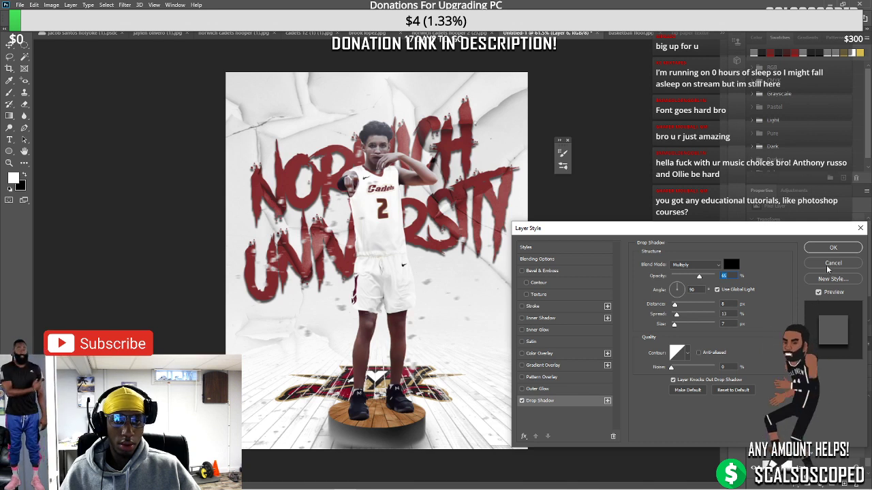
left_click_drag(675, 306, 672, 304)
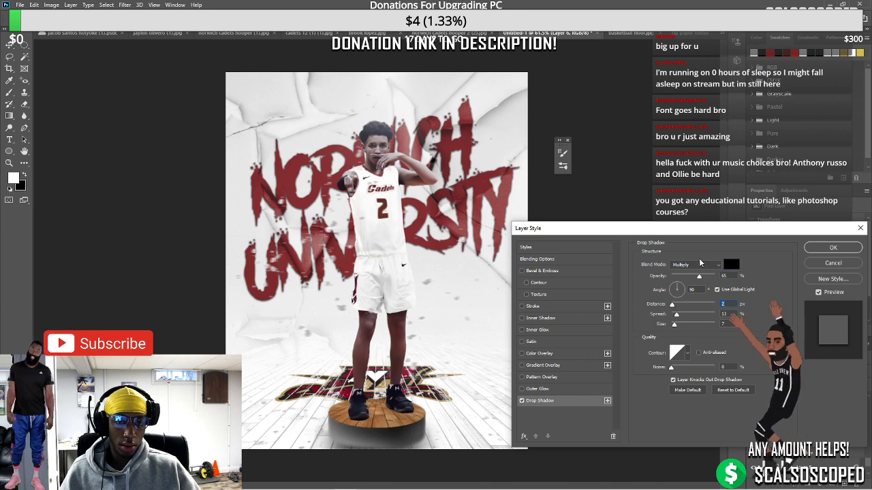
left_click_drag(699, 276, 692, 278)
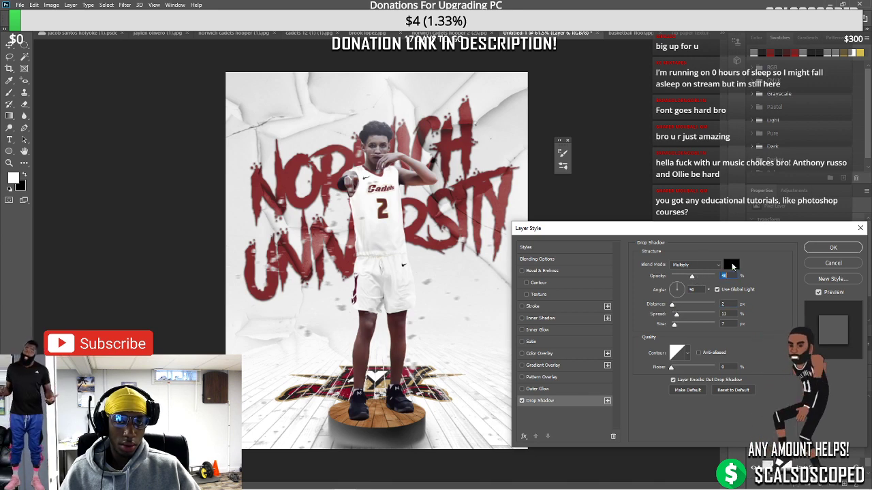
left_click(833, 247)
key("ctrl+minus")
key("ctrl+minus")
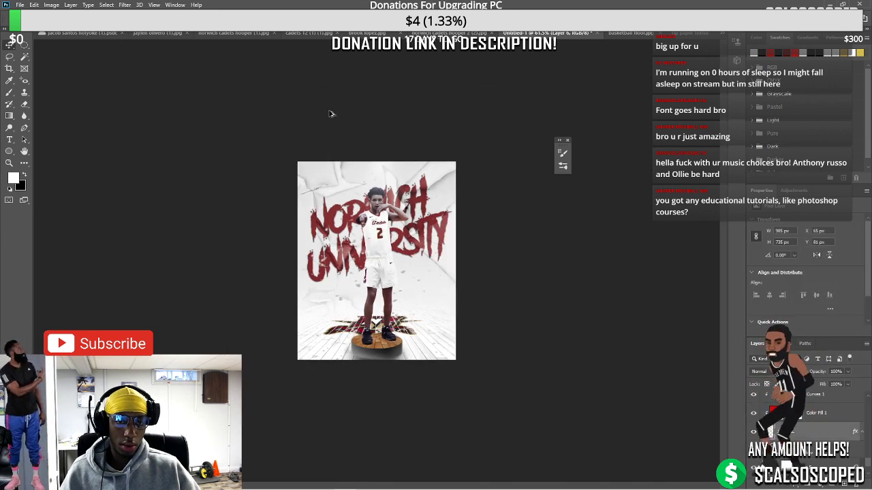
key("ctrl+plus")
key("ctrl+plus")
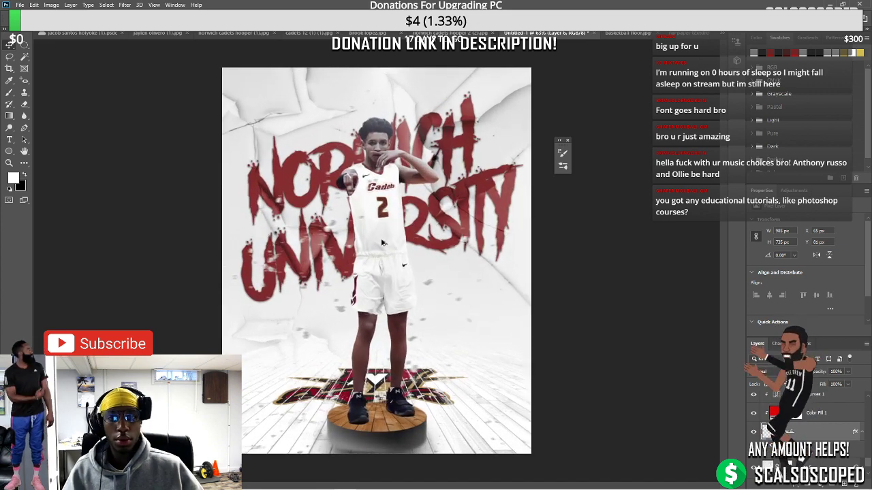
key("ctrl+minus")
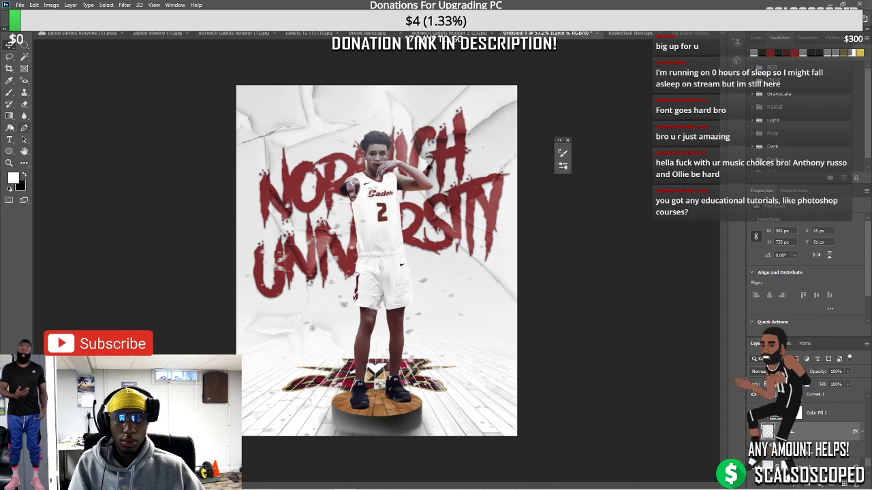
key("ctrl+plus")
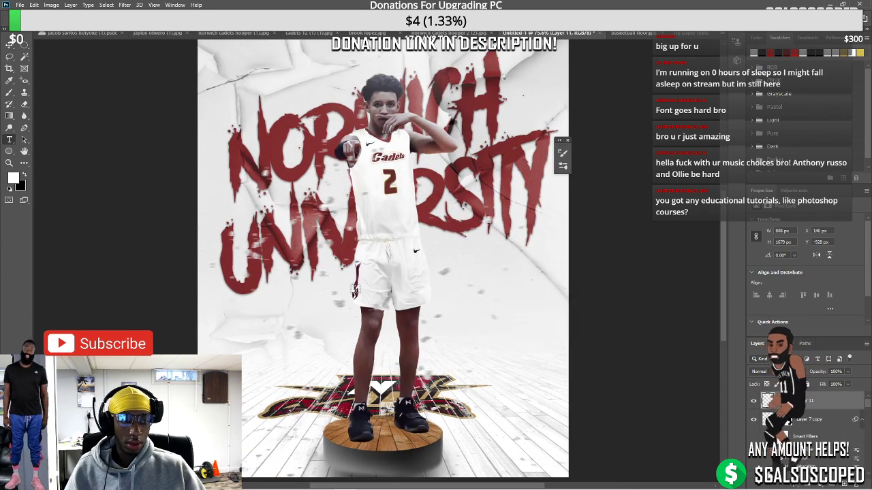
Add black Bebas Neue JALEN text over the player's shorts, enlarge it, and duplicate it
left_click(355, 289)
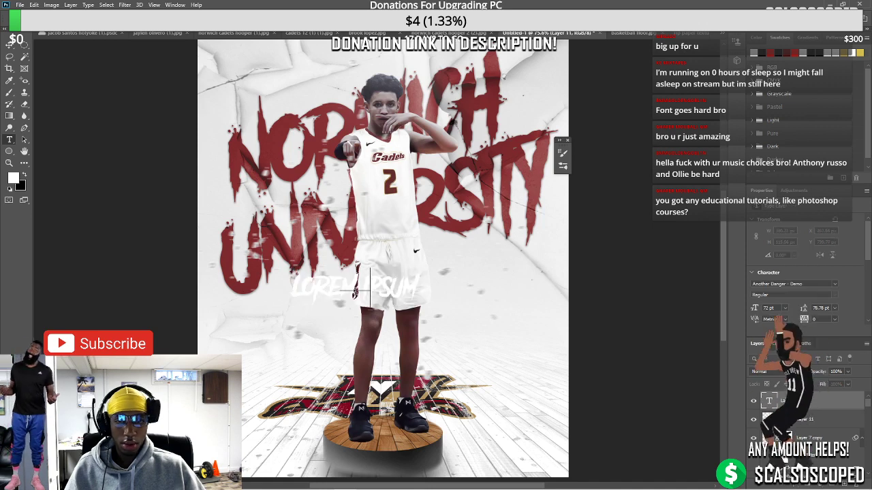
type("TIEN")
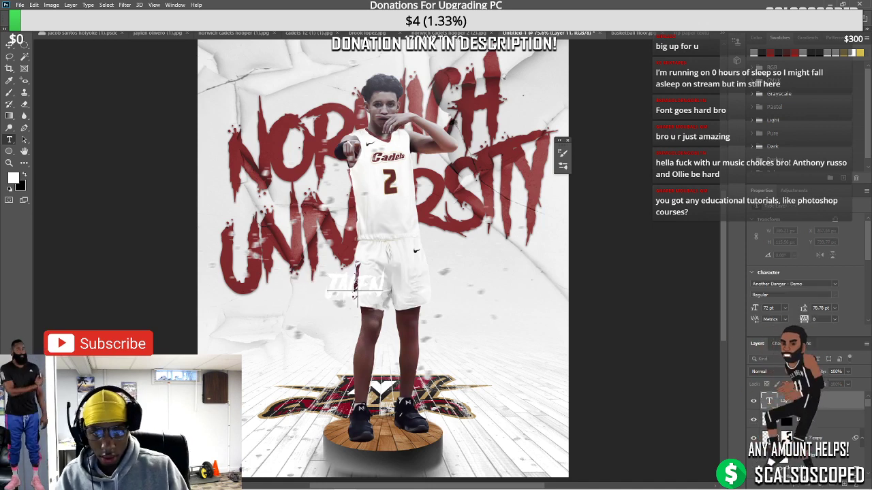
key("ctrl+a")
left_click(769, 402)
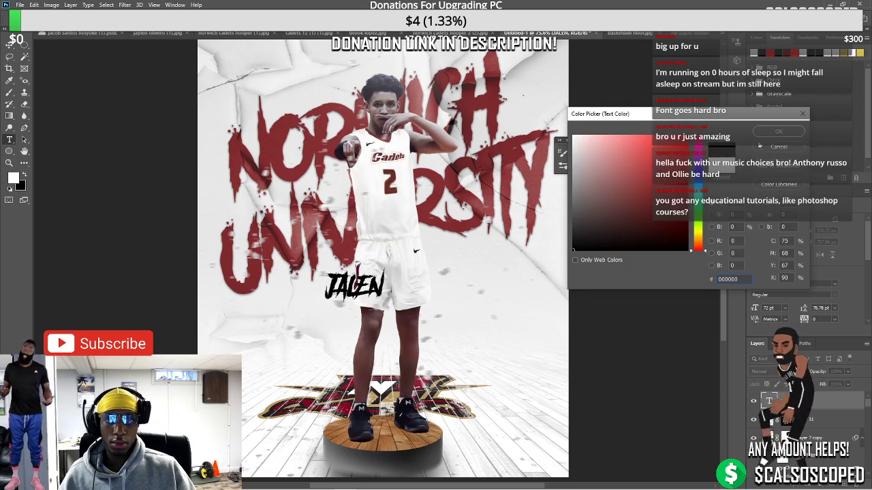
left_click(766, 133)
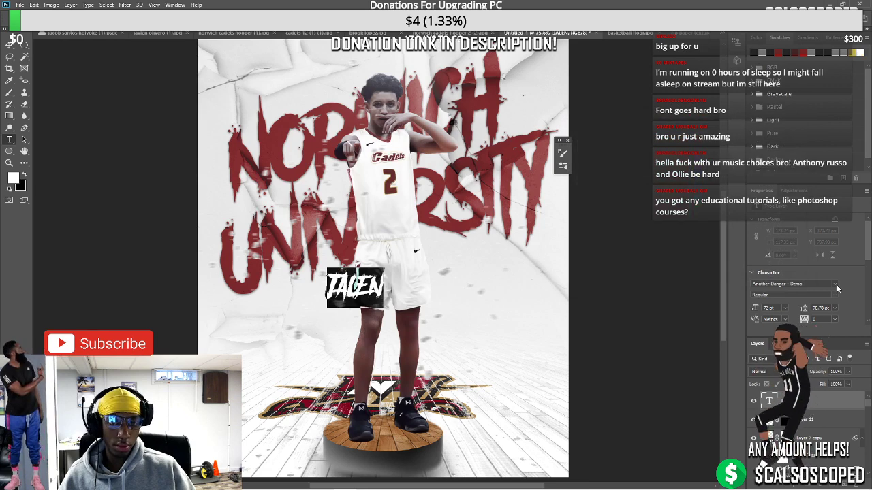
left_click(833, 283)
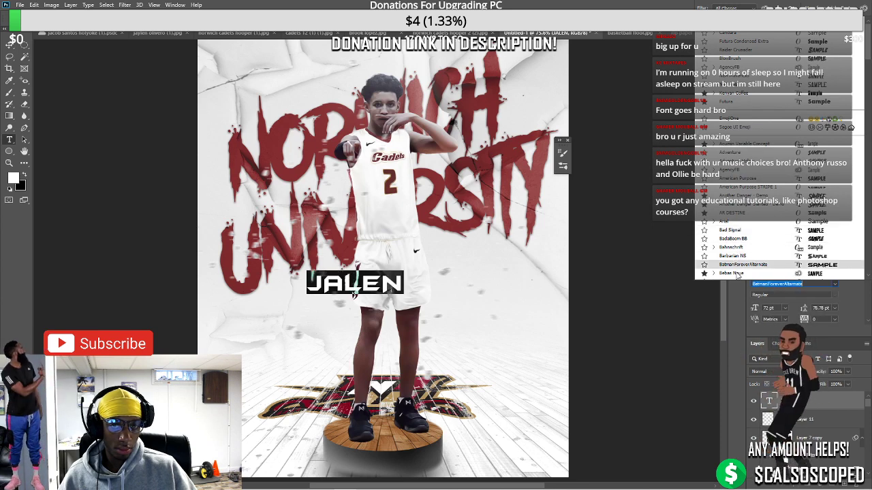
left_click(736, 273)
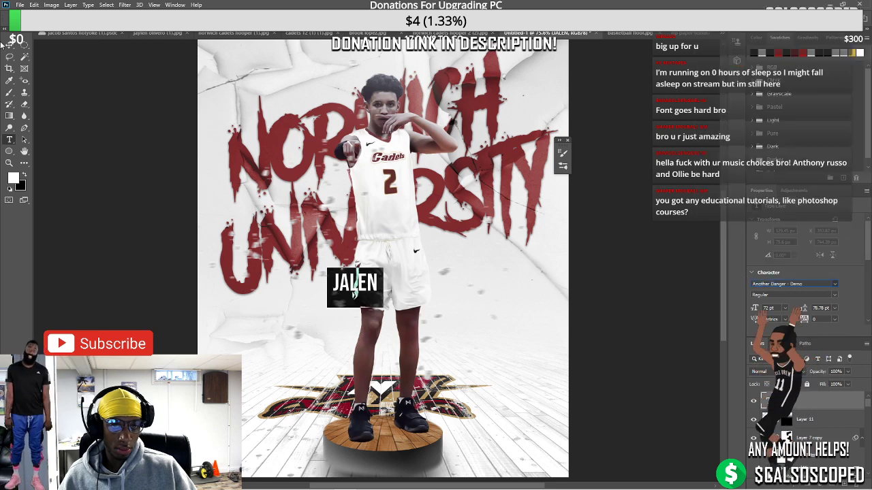
key("ctrl+Return")
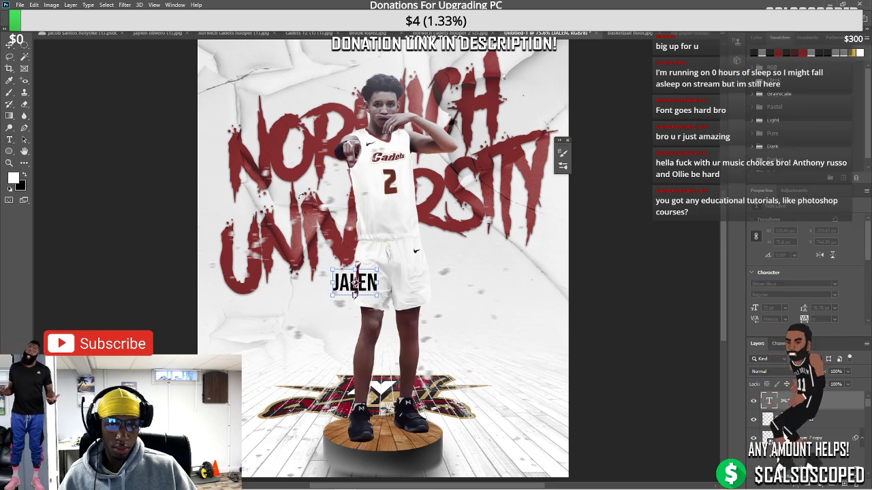
left_click_drag(376, 294, 410, 322)
key("ctrl+j")
Retype the duplicate text layer to read OLIVERO
double_click(770, 403)
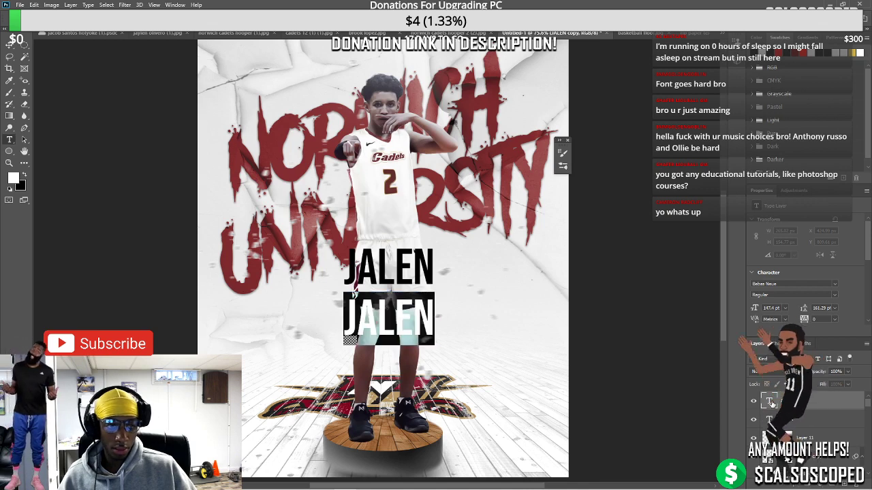
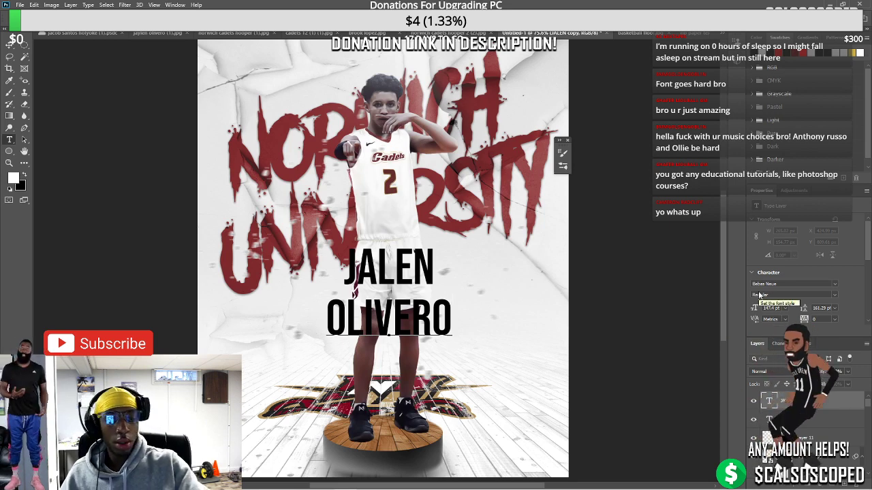
left_click(376, 294)
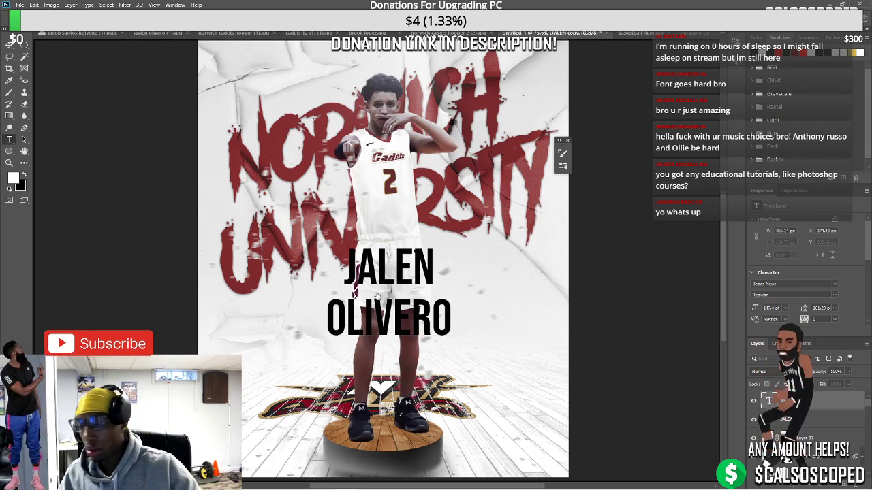
scroll(377, 294, "up", 2)
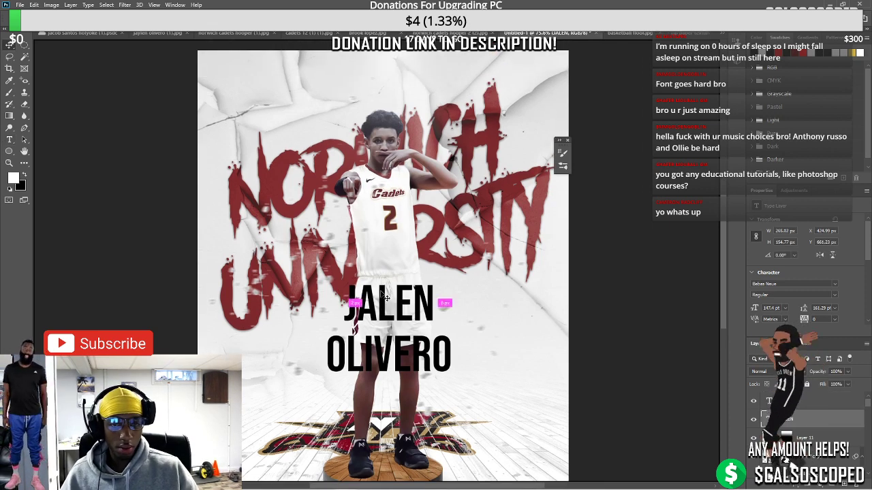
key("ctrl+t")
left_click_drag(342, 276, 365, 290)
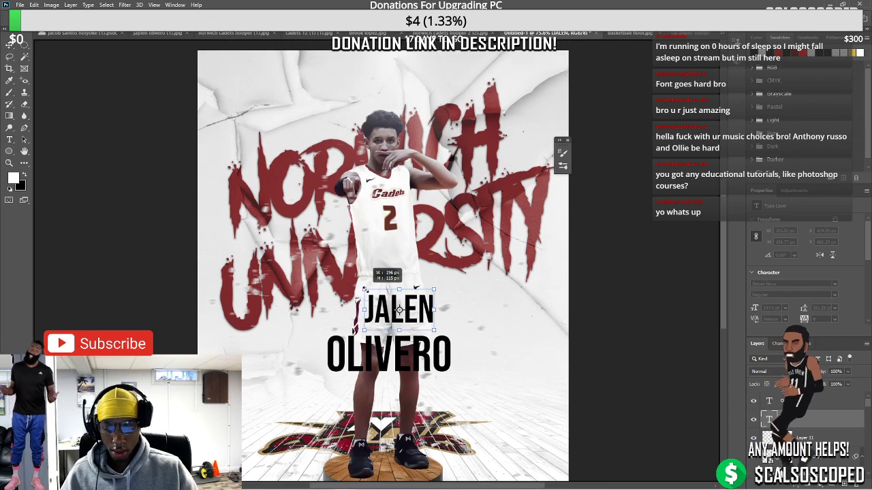
left_click_drag(421, 306, 403, 307)
left_click_drag(408, 299, 407, 299)
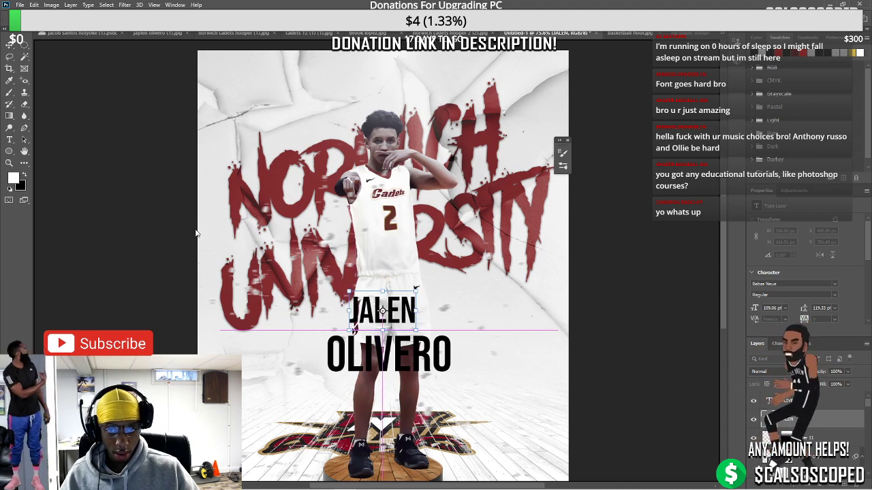
scroll(401, 374, "up", 3)
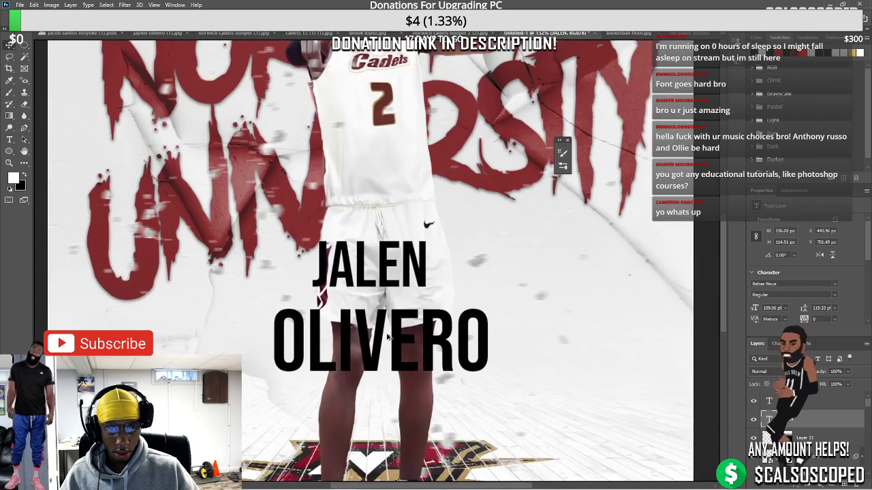
left_click_drag(391, 285, 402, 283)
key("ctrl+0")
scroll(382, 342, "up", 5)
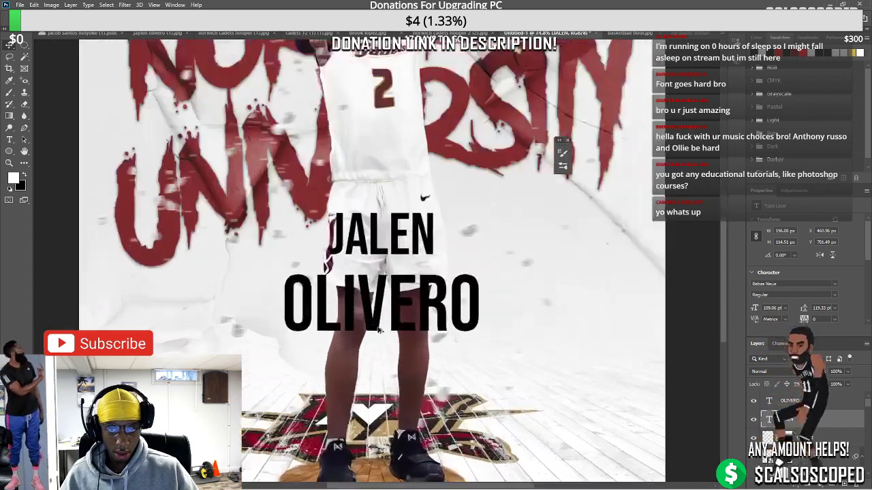
left_click_drag(401, 244, 402, 263)
scroll(384, 310, "down", 4)
scroll(373, 336, "up", 6)
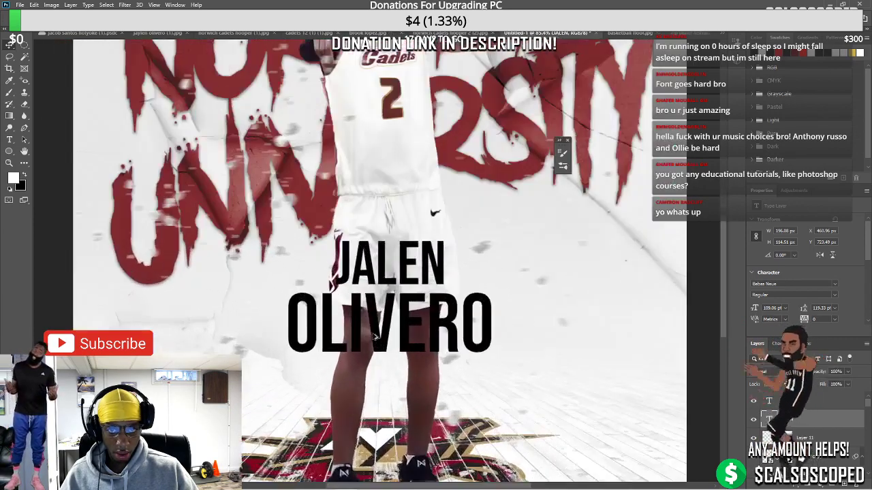
Recolour OLIVERO dark red #7c292d, sampled from the title lettering
key("alt+]")
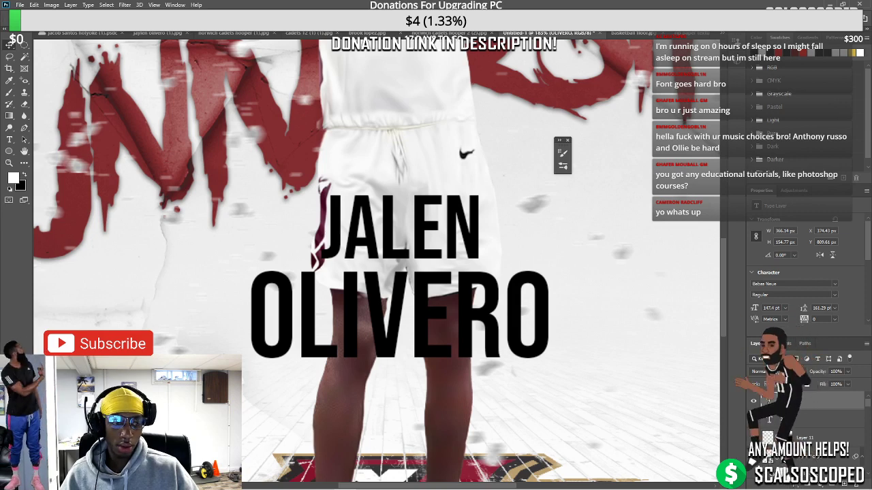
key("Return")
left_click(373, 33)
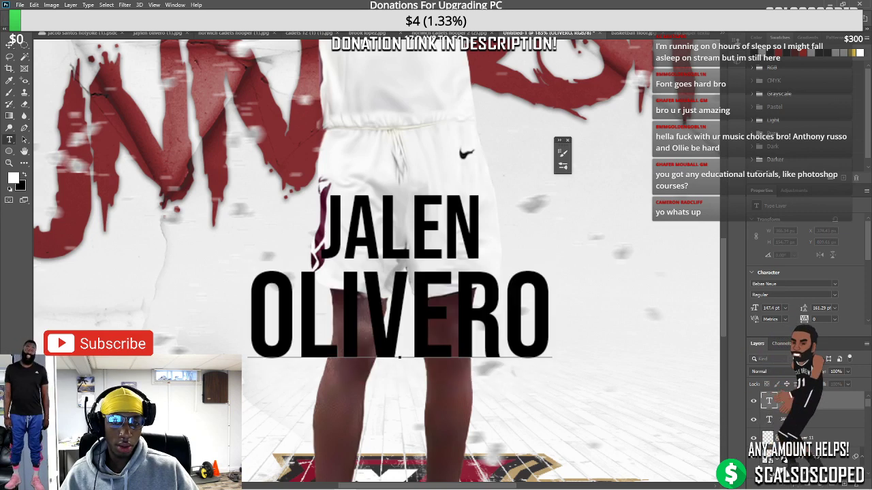
left_click(232, 154)
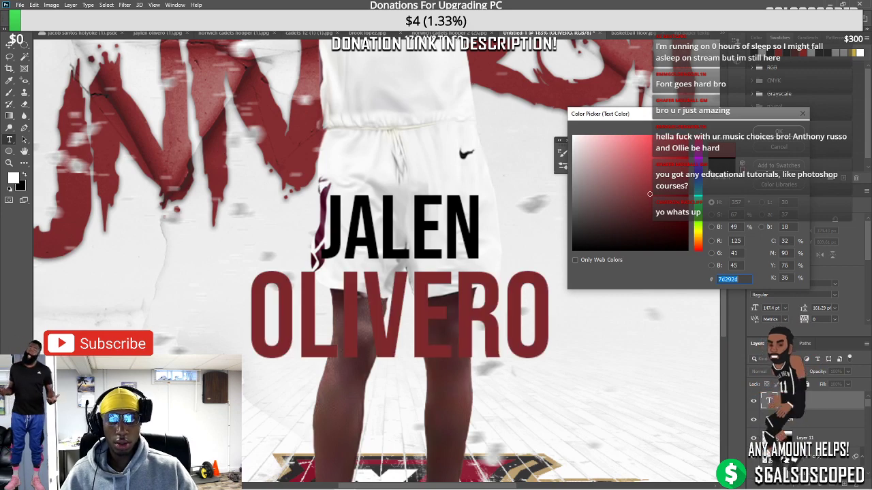
key("Return")
key("ctrl+Return")
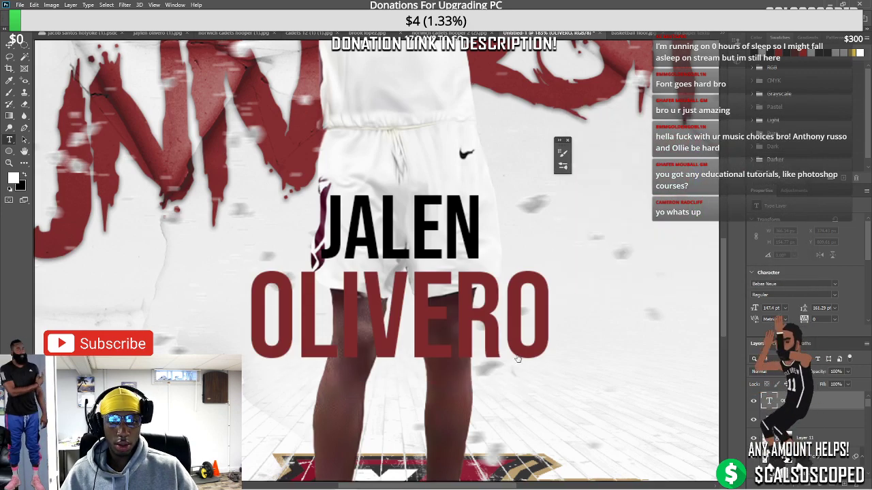
scroll(488, 339, "down", 5)
scroll(366, 304, "up", 3)
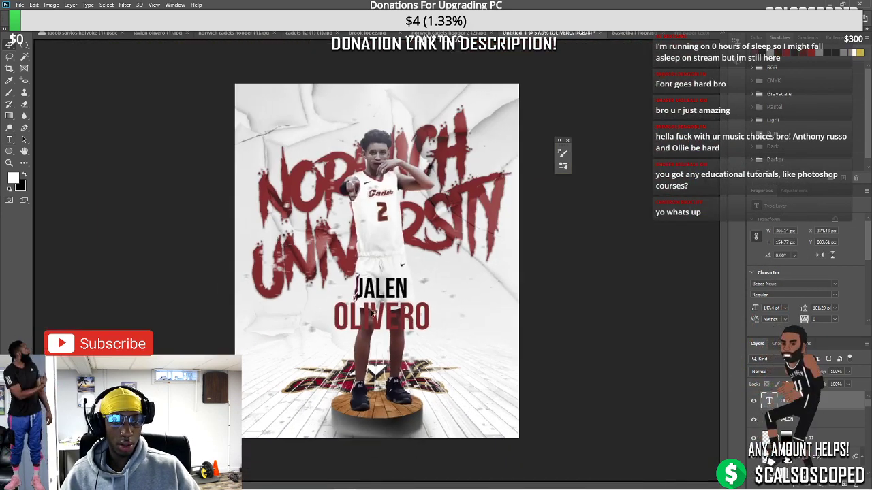
scroll(366, 304, "up", 2)
Recolour the JALEN text gold in the Color Picker and commit the edit
left_click(407, 285)
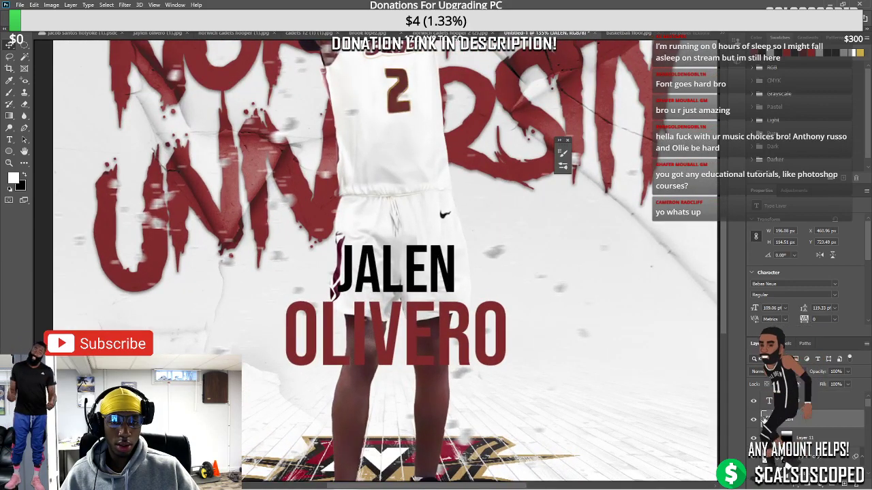
double_click(395, 279)
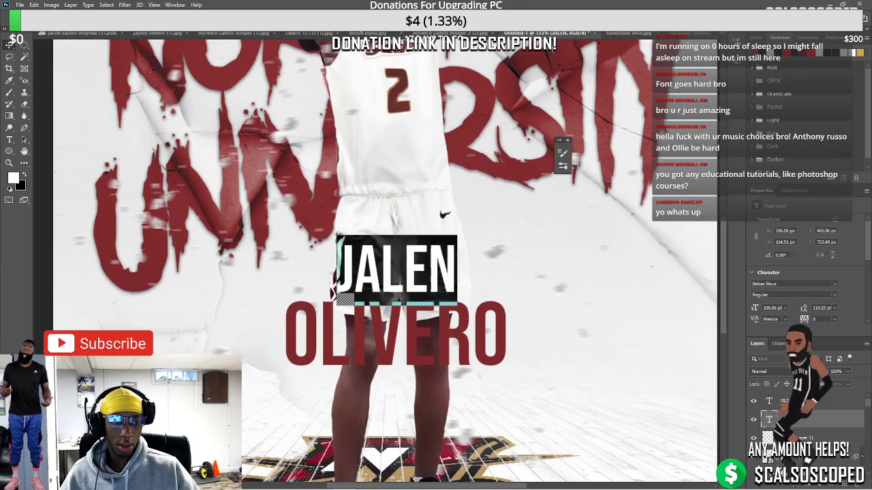
left_click(395, 292)
left_click(571, 200)
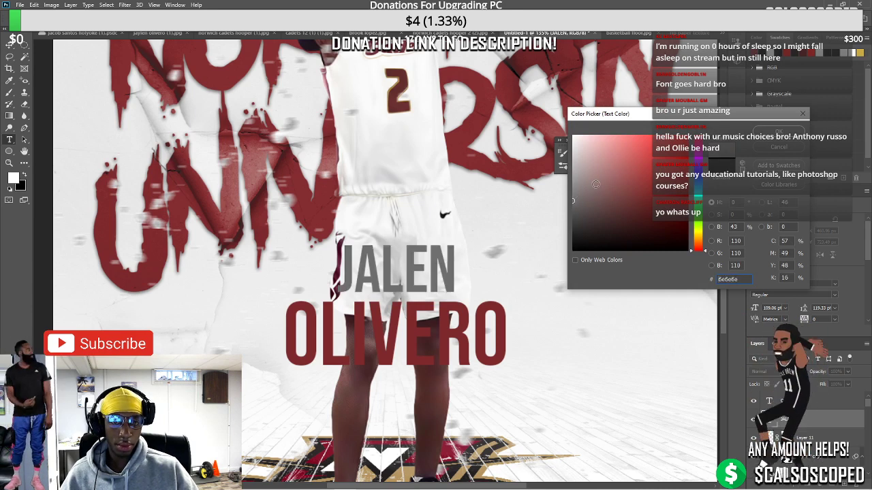
left_click_drag(573, 200, 556, 122)
left_click_drag(551, 153, 540, 196)
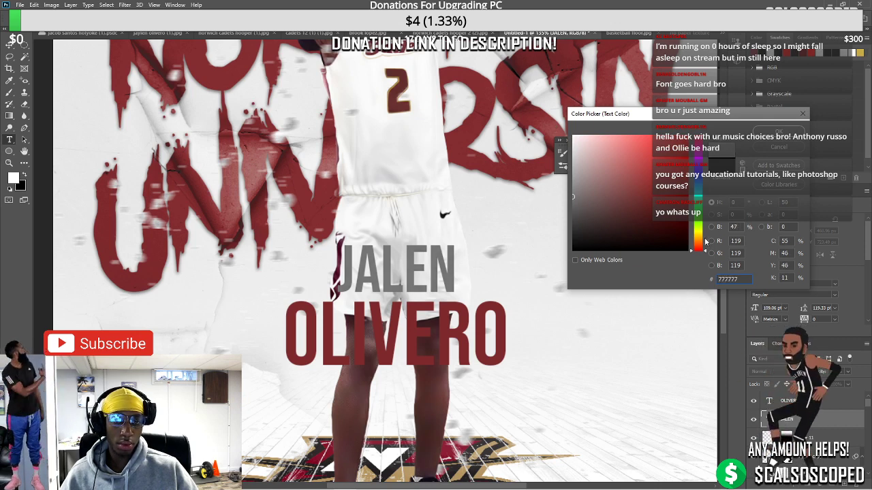
left_click_drag(699, 242, 698, 237)
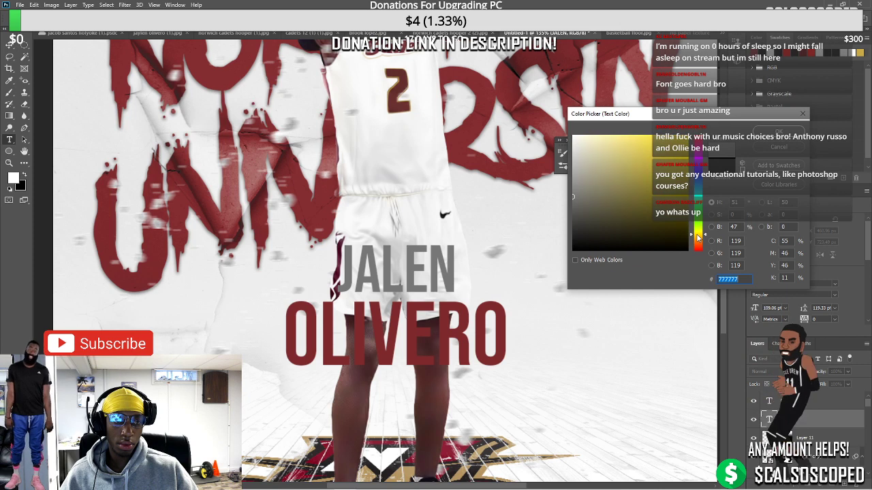
left_click(652, 136)
mouse_move(640, 137)
left_mouse_down()
mouse_move(625, 135)
mouse_move(649, 160)
left_mouse_up()
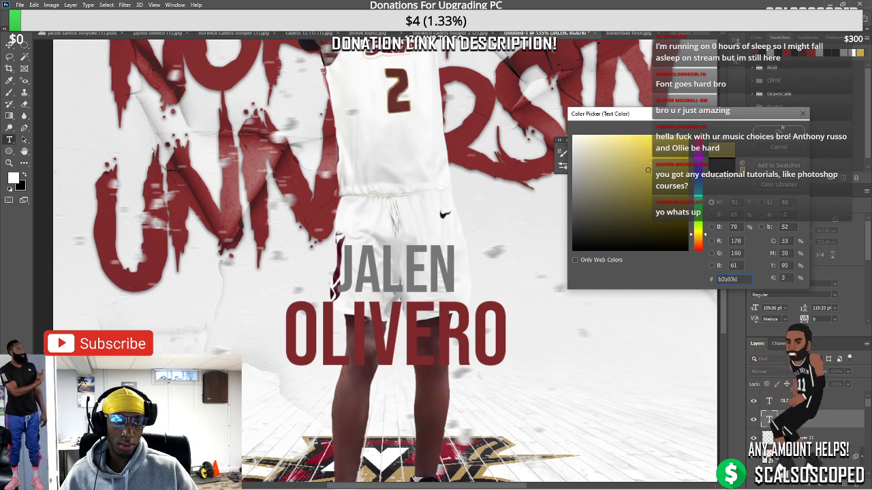
left_click(778, 131)
key("ctrl+0")
key("ctrl+Return")
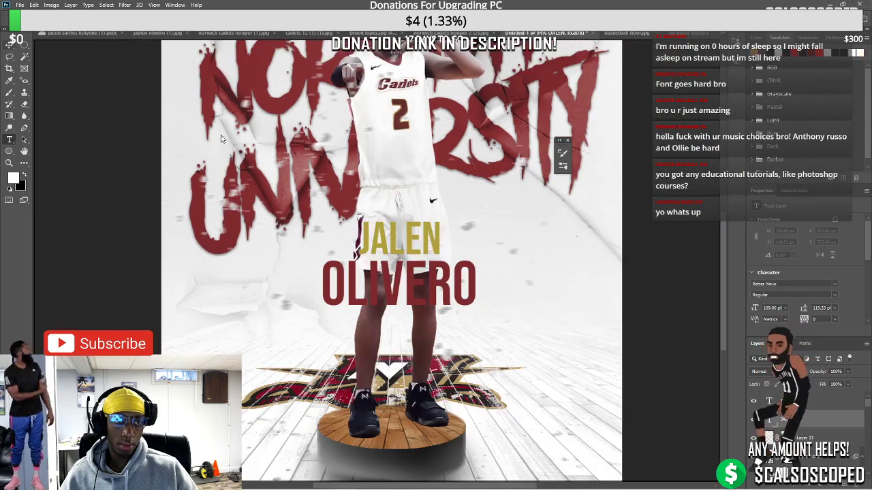
Select the OLIVERO layer, then switch over to the Streamlabs OBS window
scroll(287, 159, "down", 5)
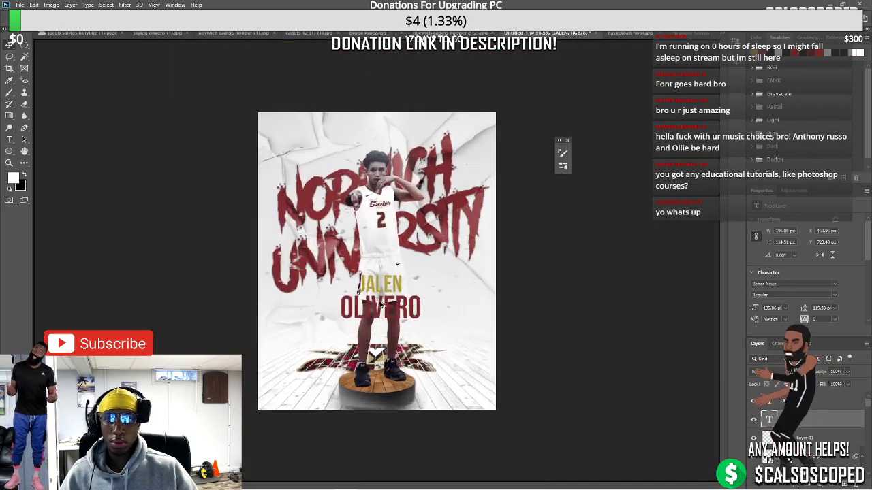
scroll(381, 304, "up", 2)
scroll(382, 301, "up", 3)
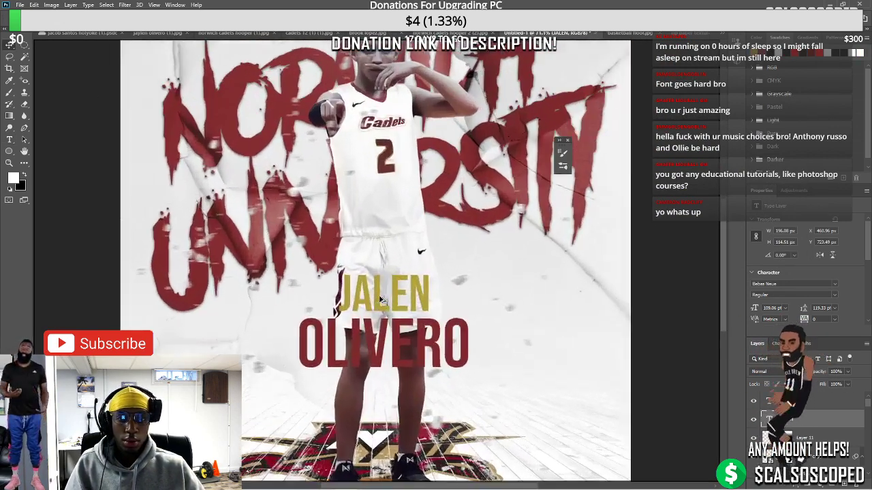
scroll(380, 303, "down", 4)
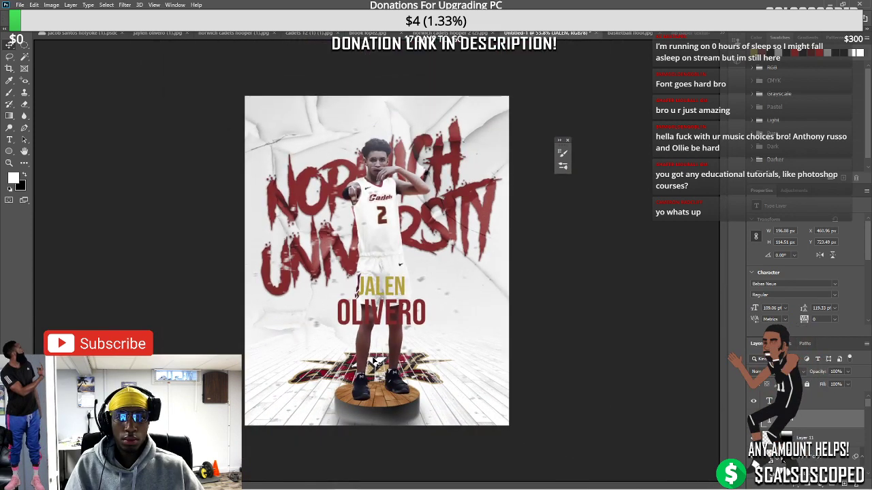
scroll(388, 351, "up", 4)
scroll(385, 348, "down", 2)
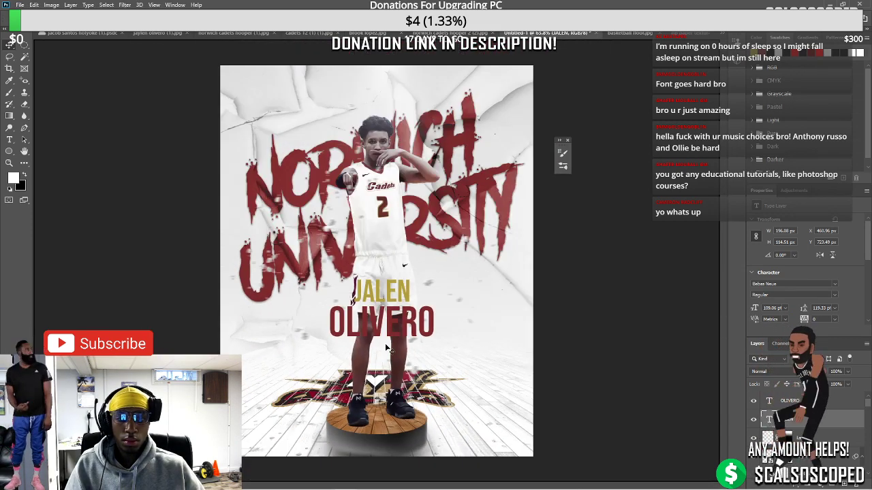
scroll(386, 348, "down", 1)
scroll(386, 344, "up", 4)
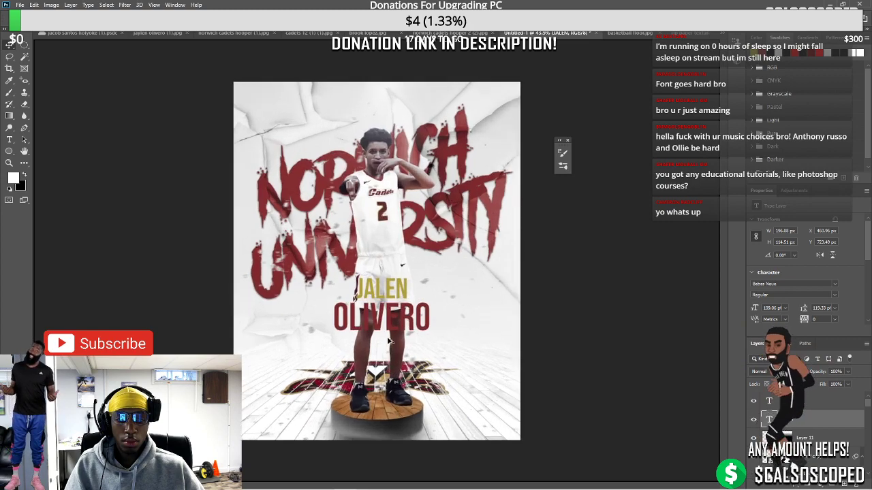
scroll(386, 335, "up", 2)
left_click(399, 316)
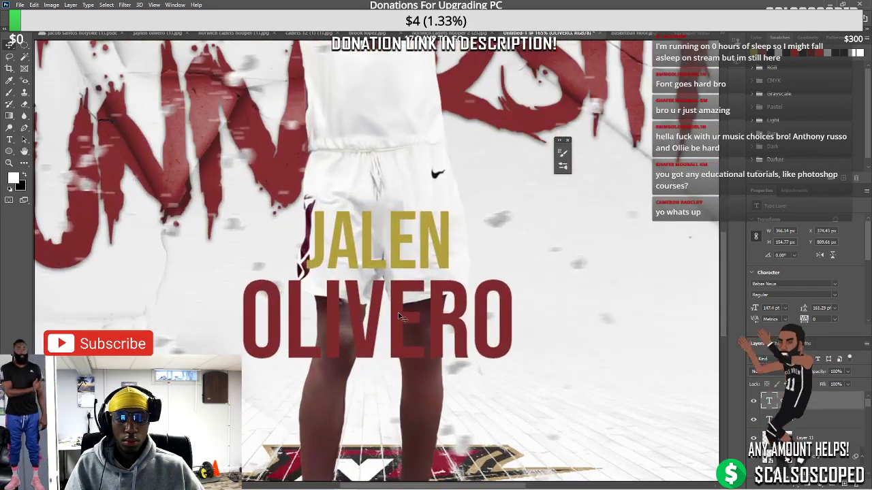
scroll(398, 316, "down", 2)
scroll(398, 317, "up", 3)
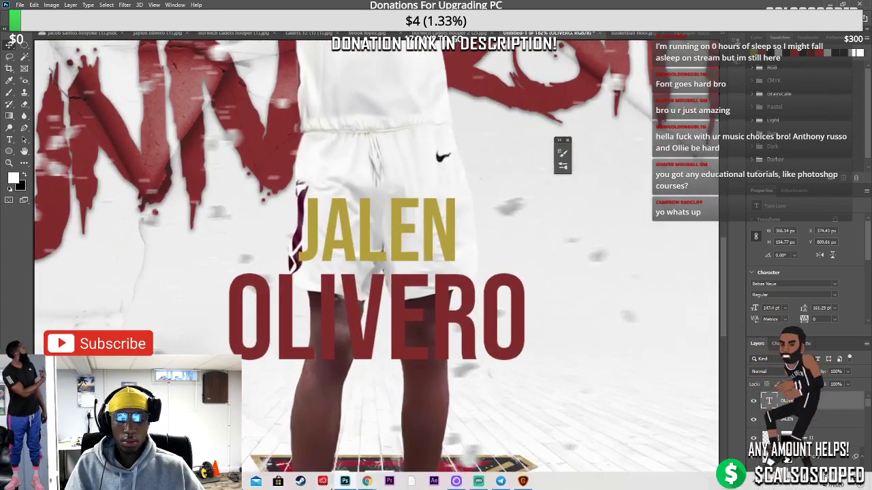
left_click(478, 483)
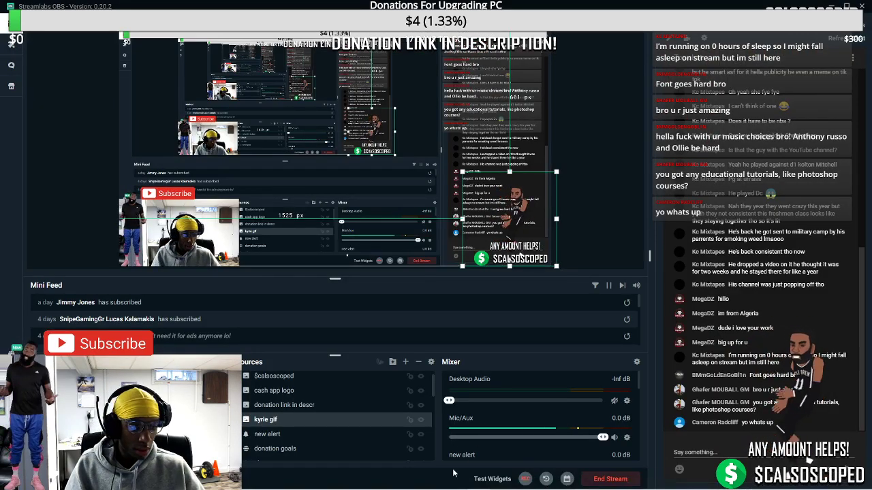
left_click(344, 481)
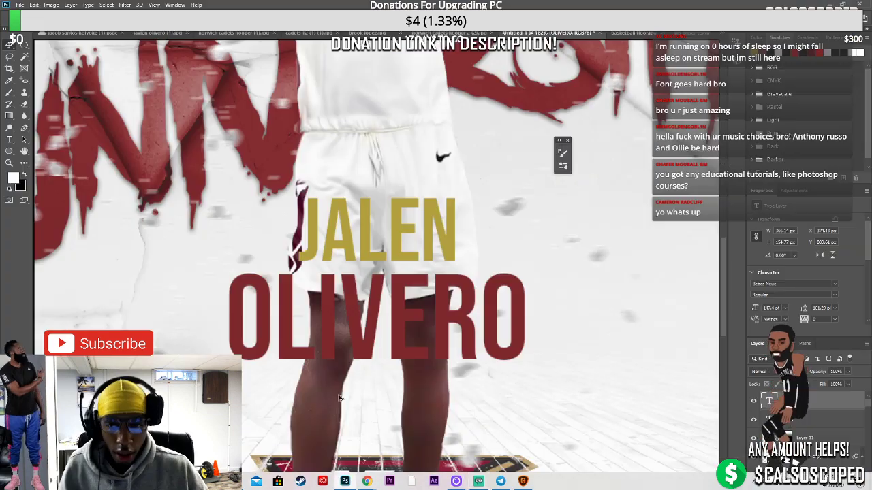
scroll(353, 328, "down", 5)
scroll(355, 340, "up", 4)
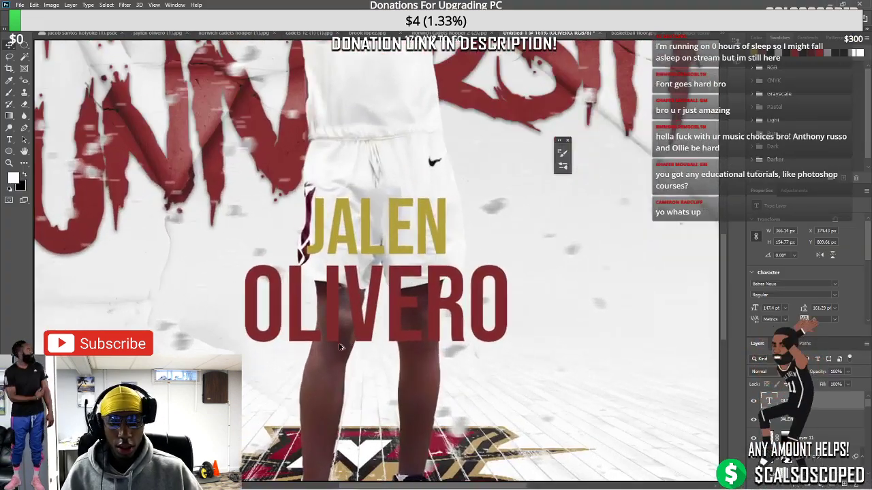
left_click(753, 404)
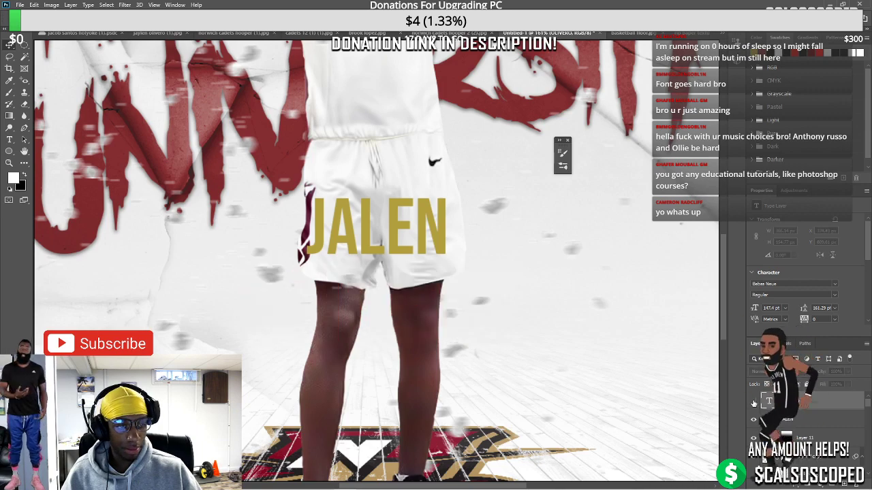
key("ctrl+z")
key("ctrl+0")
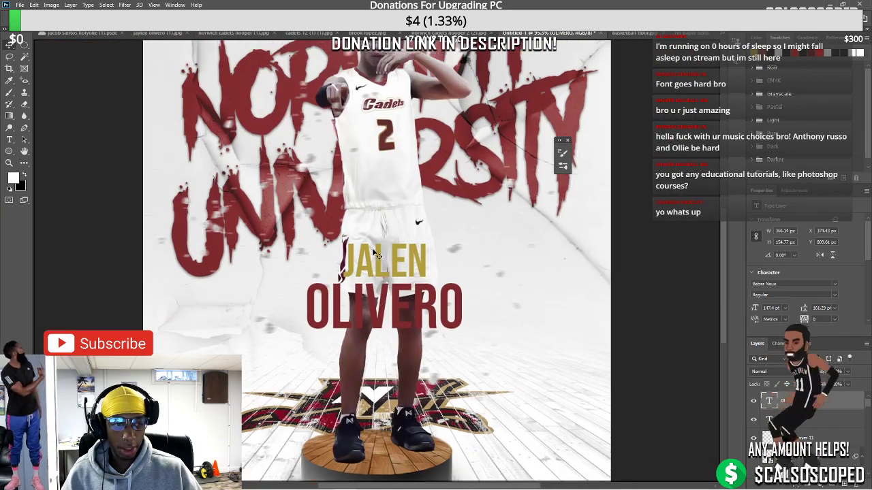
scroll(380, 252, "up", 2)
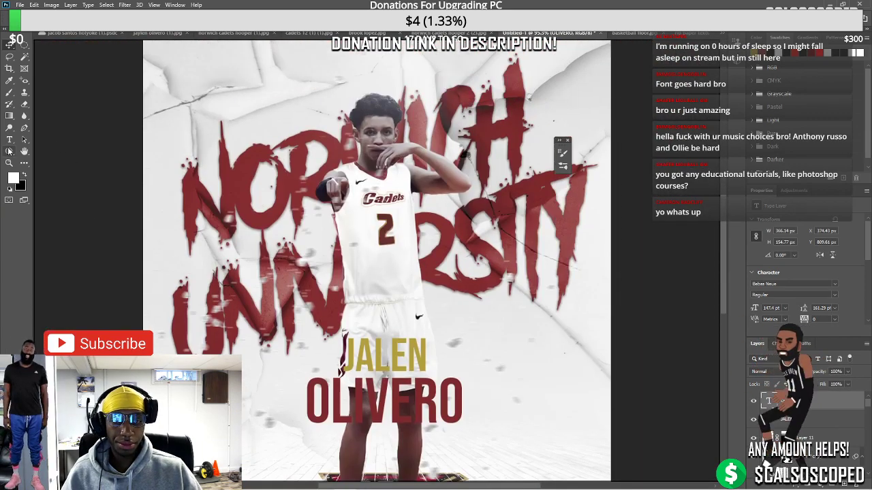
right_click(9, 151)
Browse the shape tool flyout without choosing a tool
left_click(9, 151)
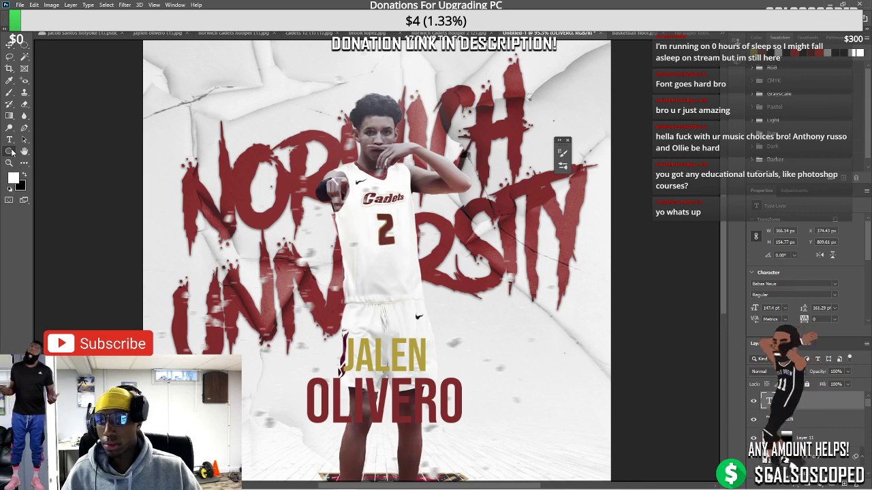
right_click(9, 151)
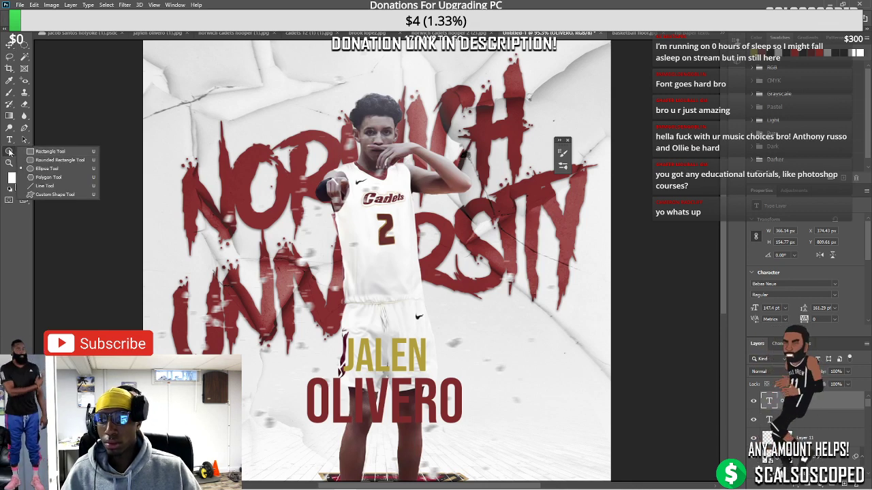
key("Escape")
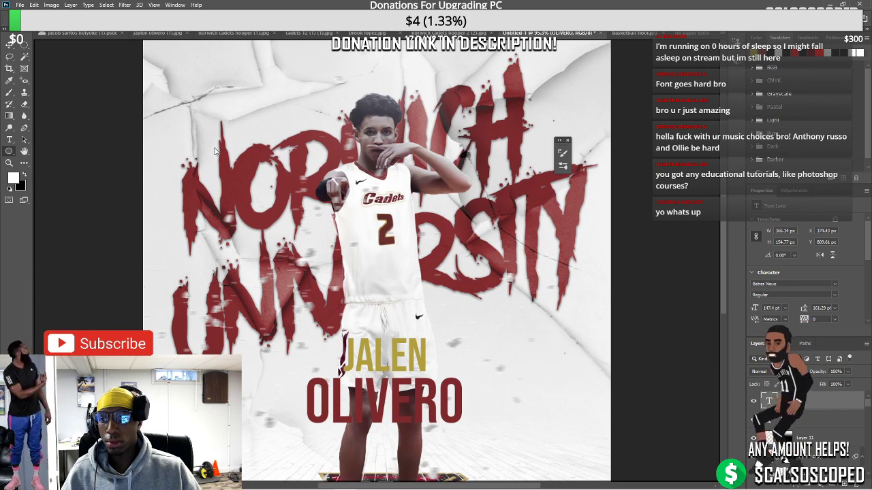
right_click(10, 152)
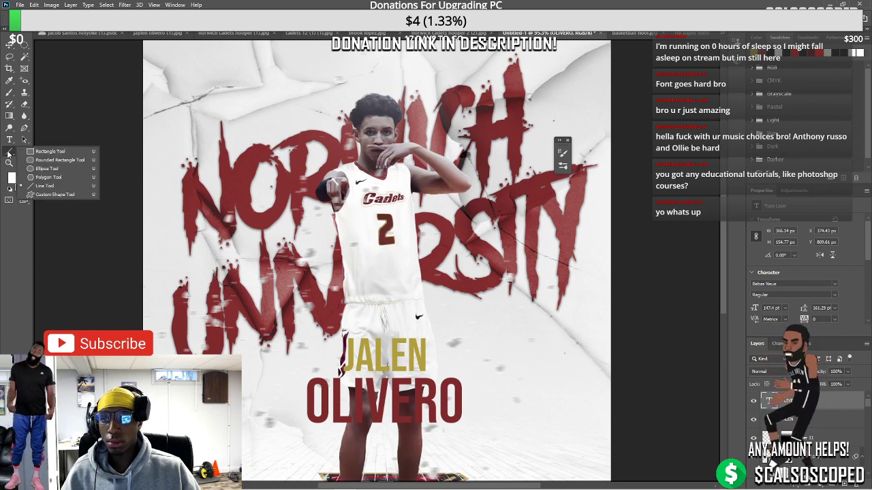
key("Escape")
Start a Pen Tool path with an anchor beside NORWICH's N, then bring up the Edit menu
left_click(24, 128)
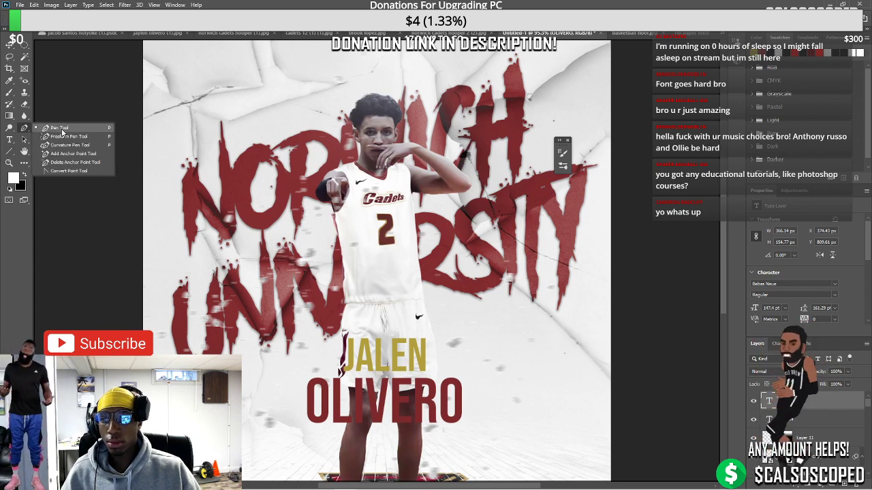
left_click(58, 126)
left_click(220, 132)
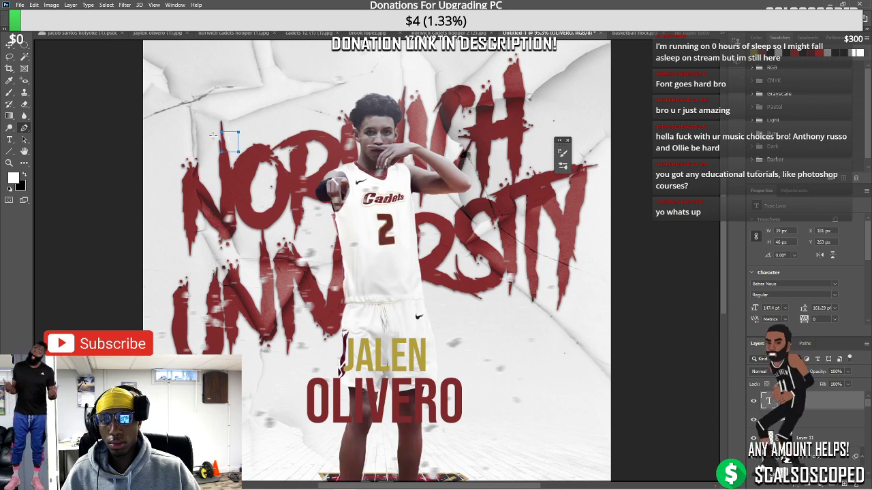
scroll(223, 137, "up", 3)
right_click(241, 150)
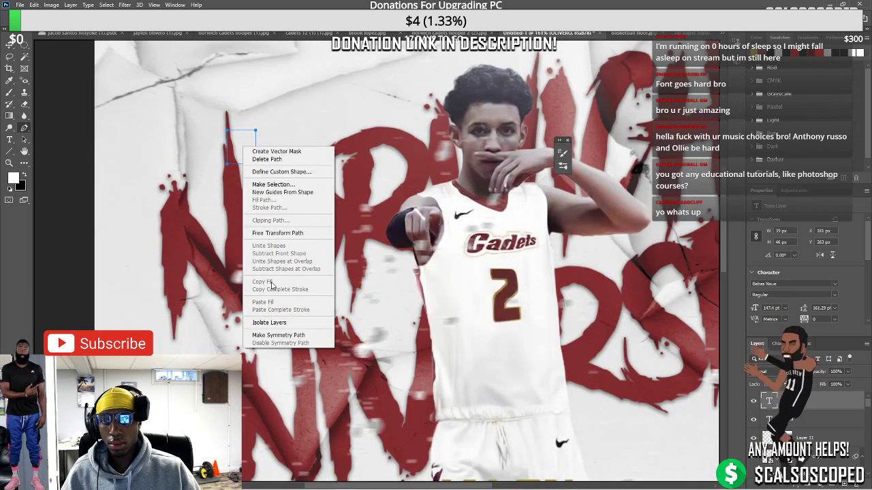
left_click(194, 195)
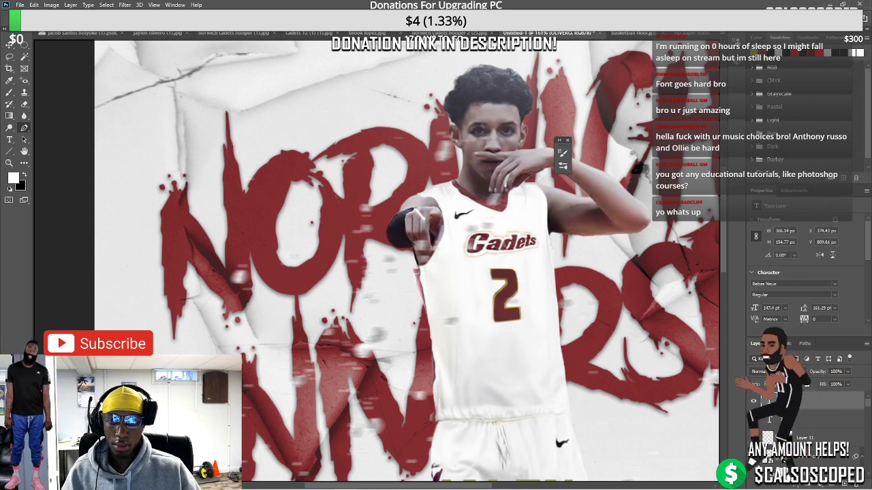
left_click(34, 5)
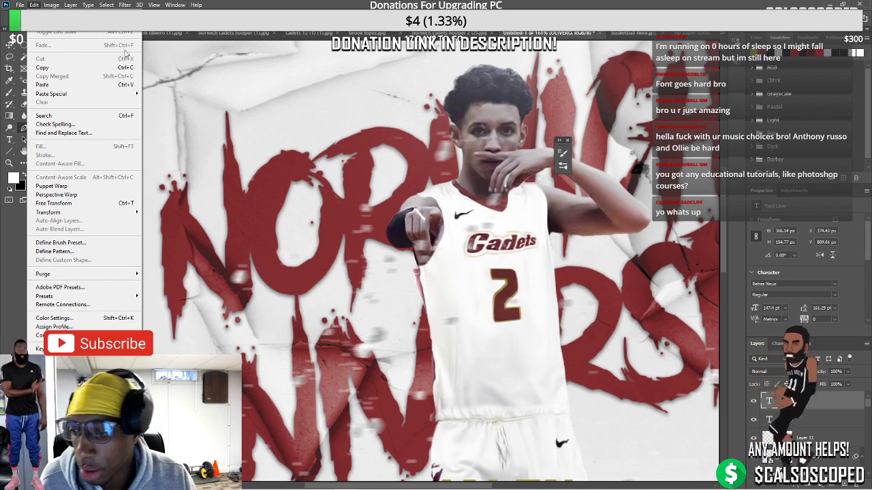
Add a vertical guide via View > New Guide and drag it to the poster's centre
mouse_move(154, 5)
left_click(172, 259)
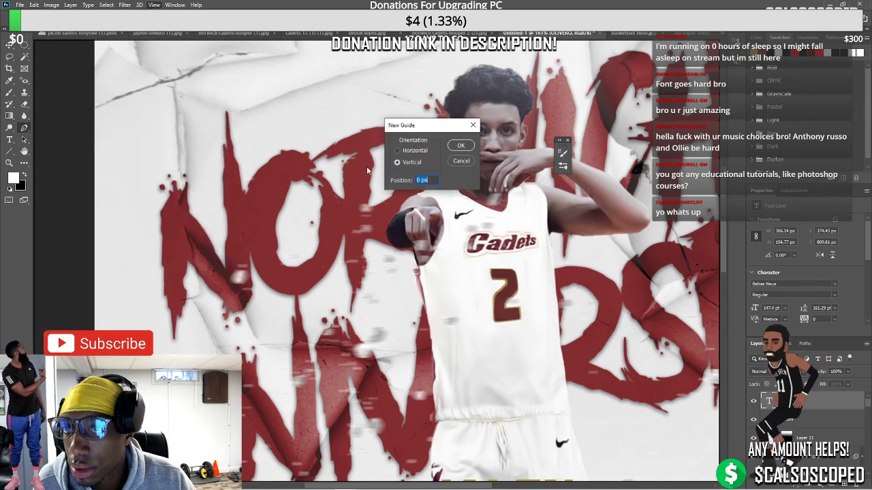
left_click(460, 145)
scroll(346, 366, "down", 3)
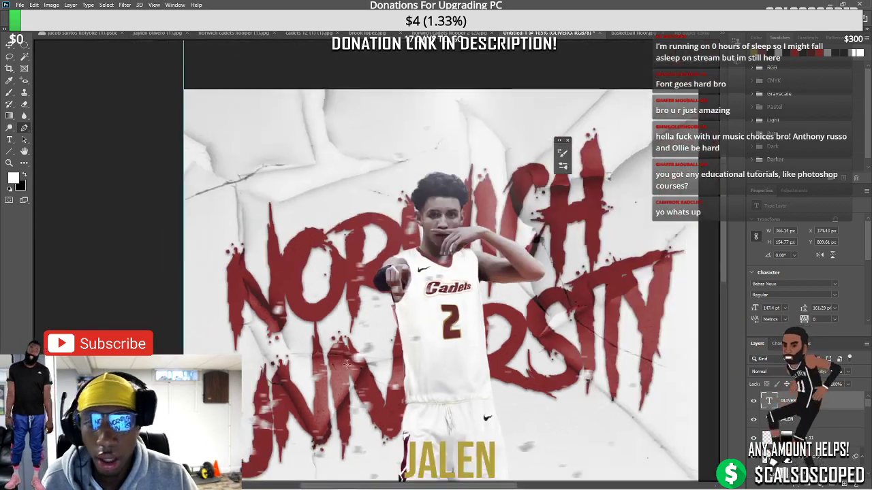
scroll(346, 366, "down", 2)
key("v")
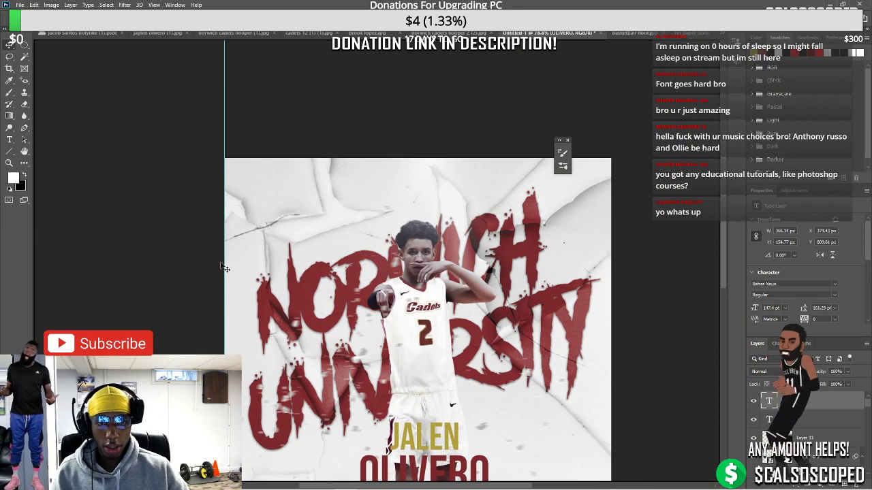
left_click_drag(227, 262, 423, 276)
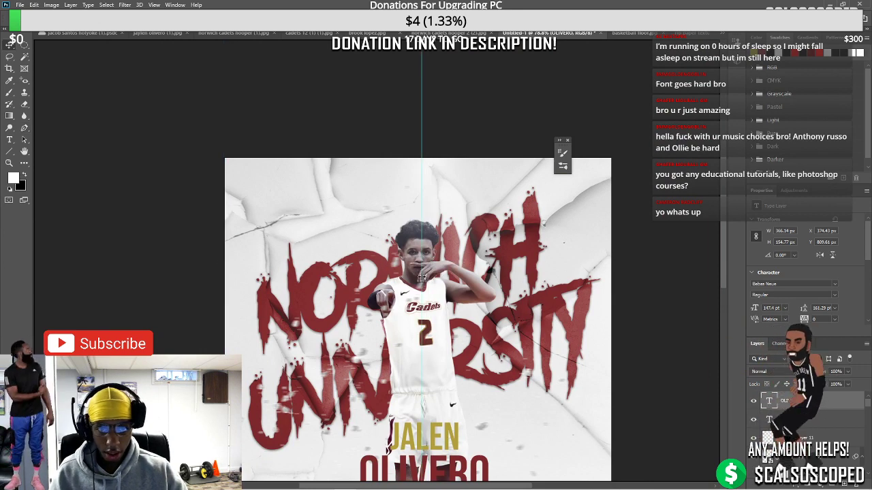
Add a horizontal guide and position it near UNIVERSITY's bottom, about Y 626 px
left_click(158, 4)
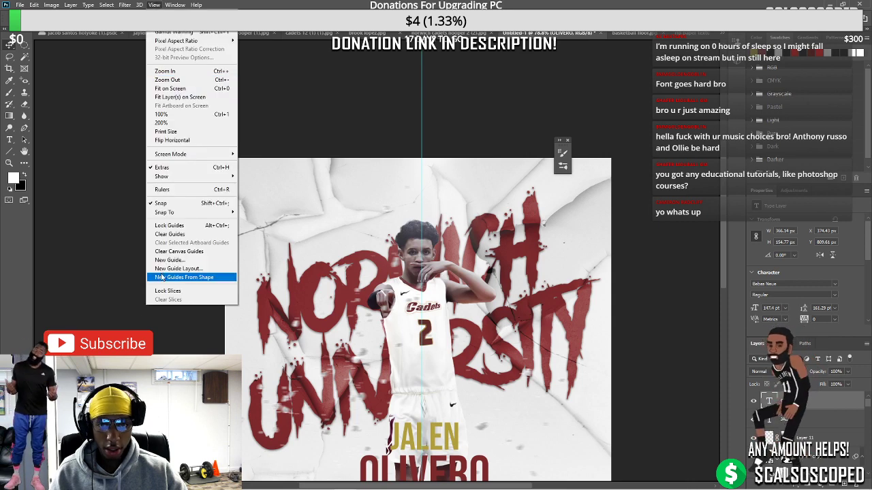
left_click(177, 259)
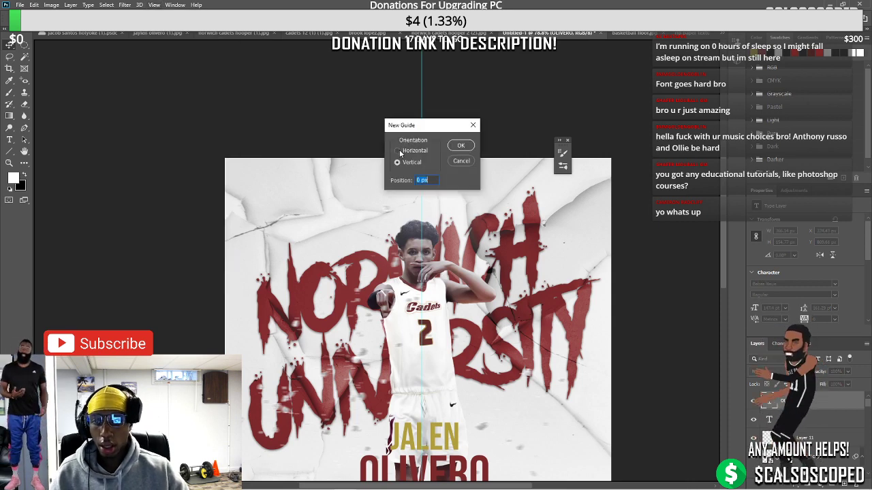
left_click(462, 146)
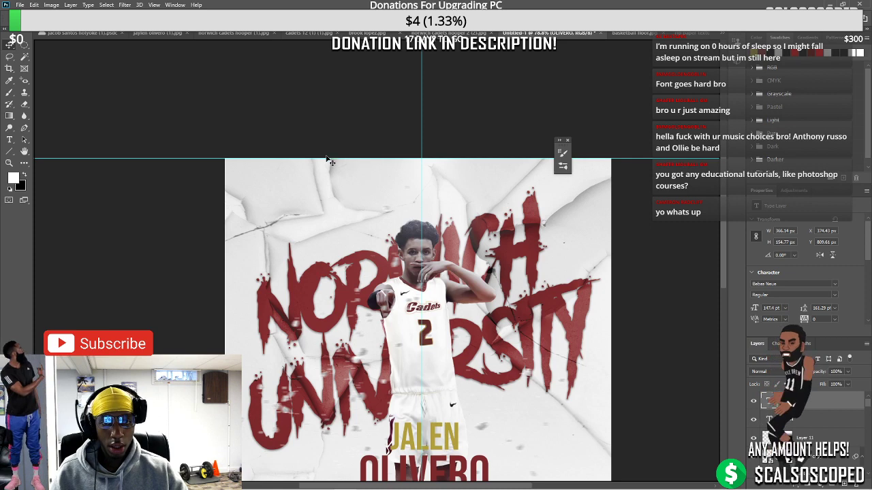
left_click_drag(325, 159, 346, 387)
key("ctrl+minus")
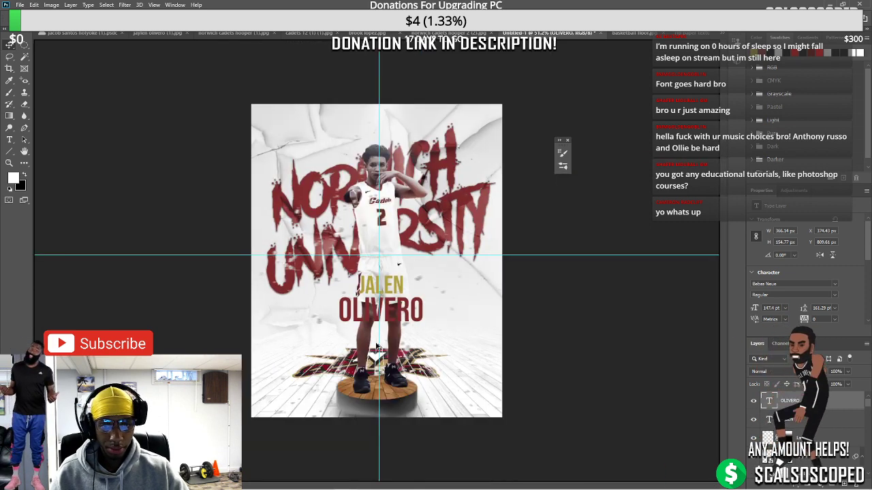
scroll(377, 346, "up", 1)
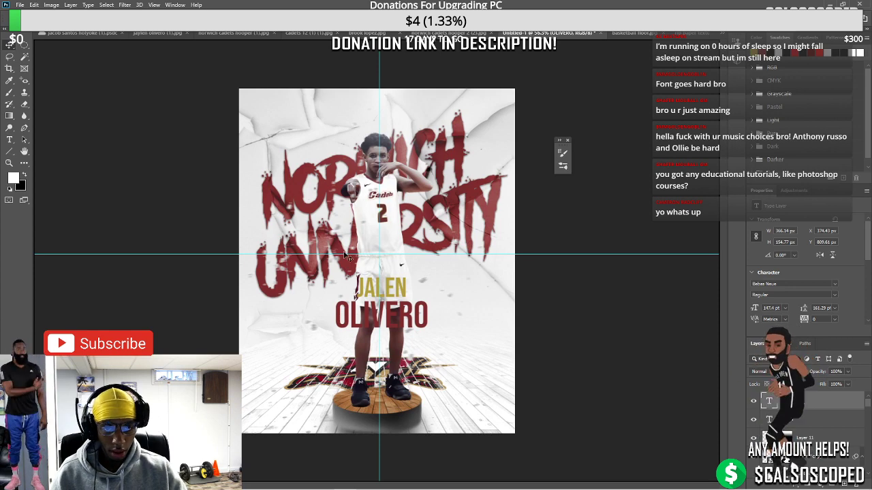
left_click_drag(344, 254, 344, 247)
scroll(273, 262, "down", 3)
scroll(268, 265, "up", 4)
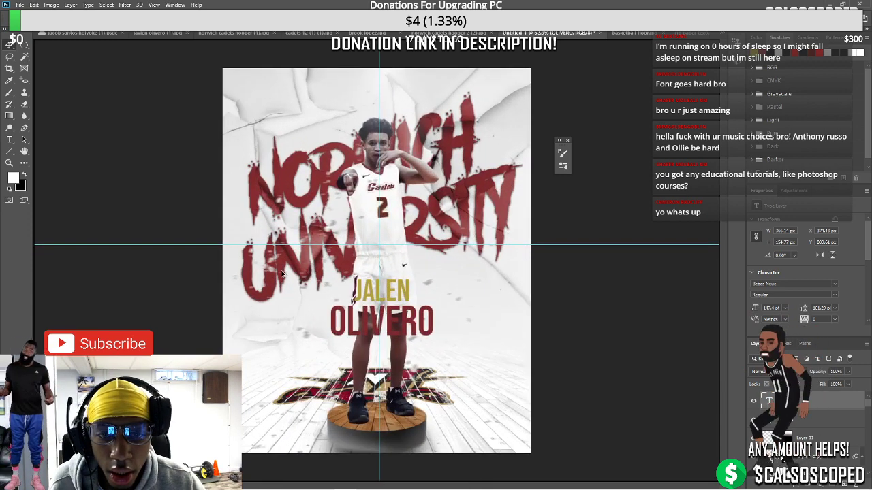
scroll(282, 273, "up", 1)
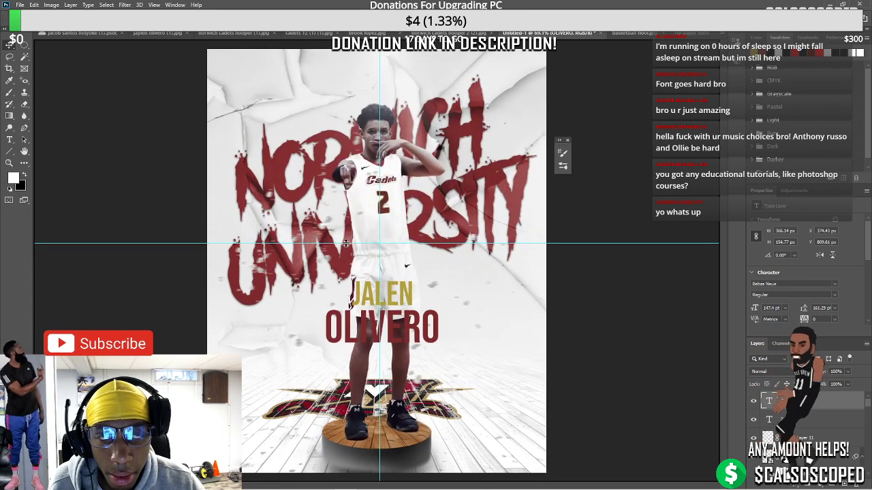
left_click_drag(346, 243, 345, 245)
Draw a 51×108 px rectangle beside NORWICH's N, left of the player
scroll(380, 261, "down", 9)
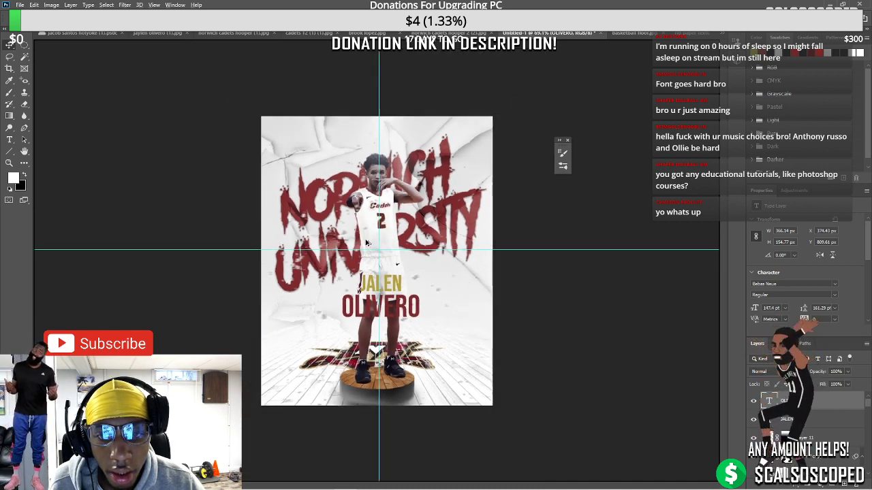
scroll(380, 261, "up", 10)
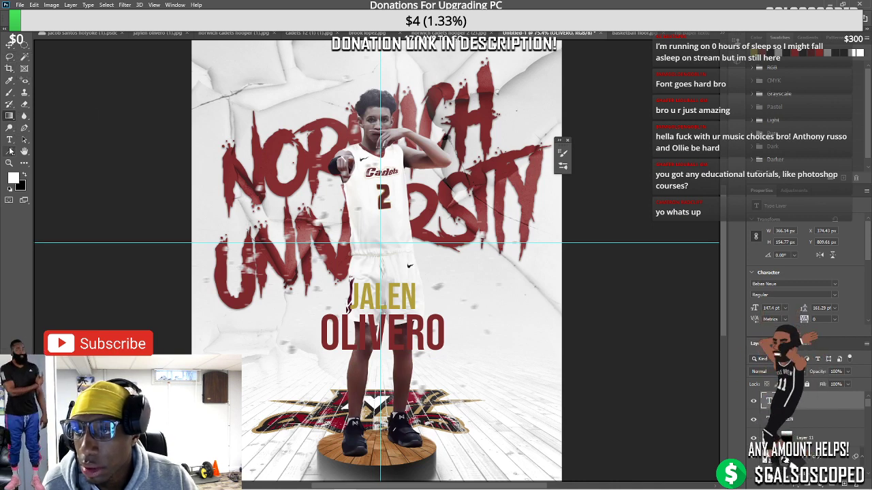
left_click(11, 151)
left_click(54, 154)
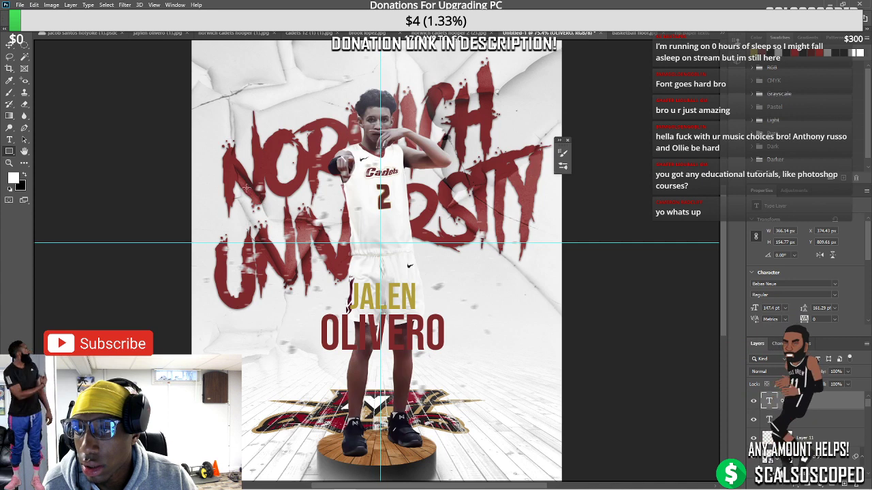
left_click_drag(247, 188, 263, 223)
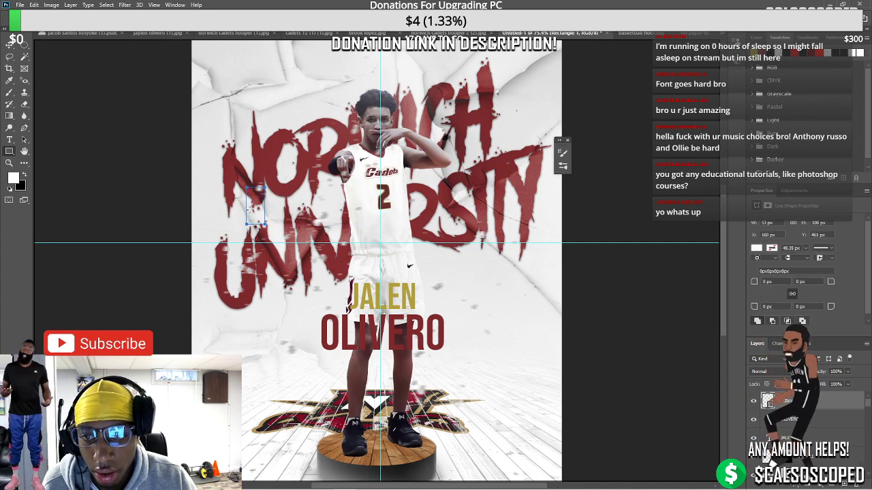
Set the rectangle's Fill to black from the Properties swatches
left_click(23, 176)
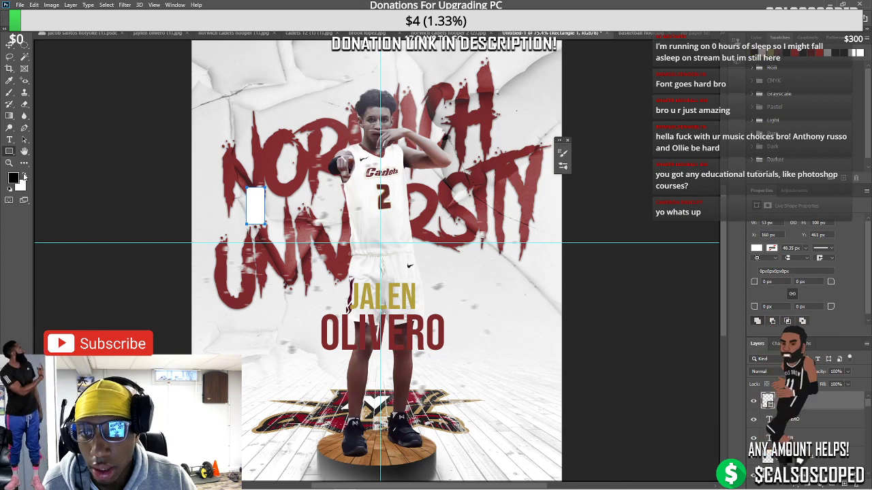
left_click(24, 175)
left_click(42, 20)
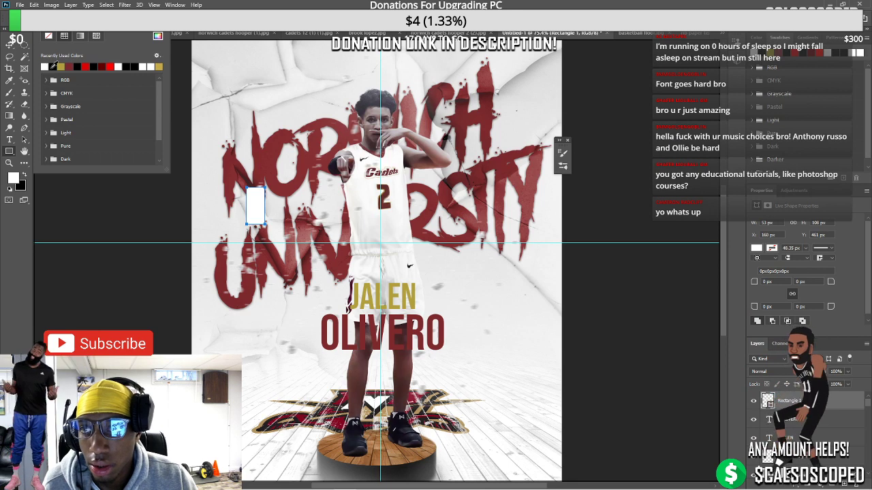
left_click(53, 66)
key("Return")
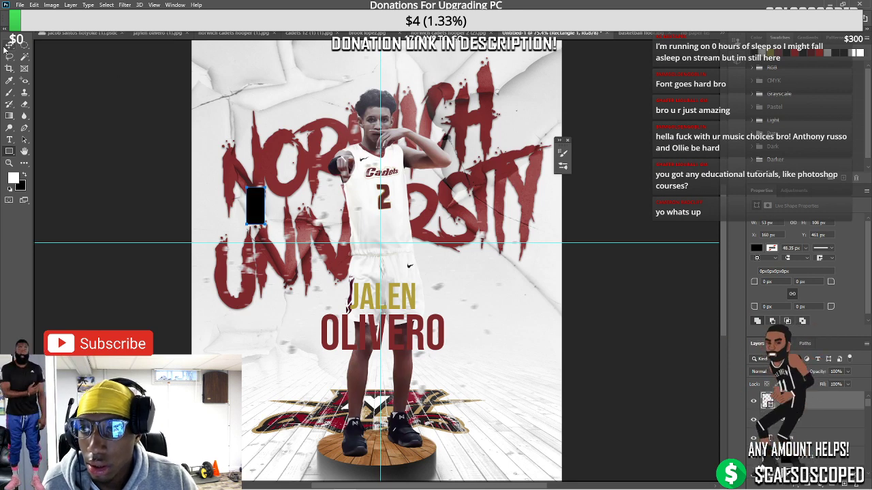
scroll(162, 169, "up", 3)
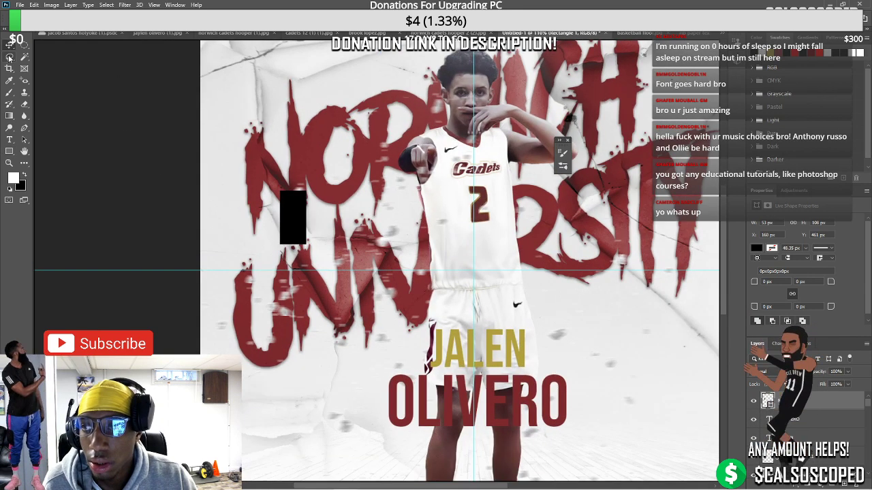
Switch to the Polygonal Lasso and try masking the rectangle to a triangle, then undo
left_click(10, 58)
left_click(48, 66)
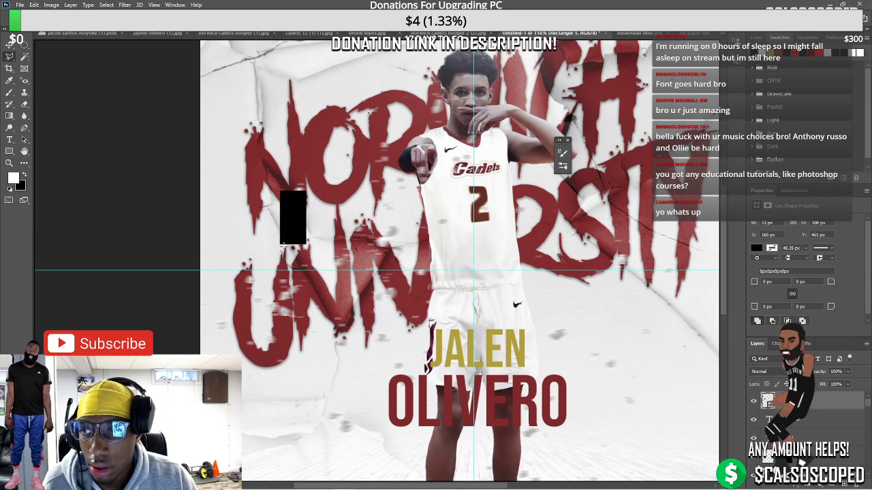
scroll(283, 246, "up", 4)
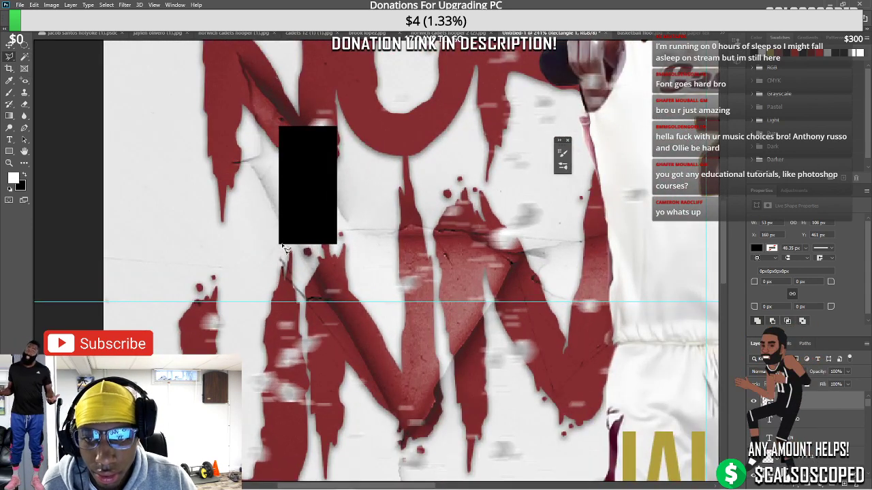
left_click(280, 243)
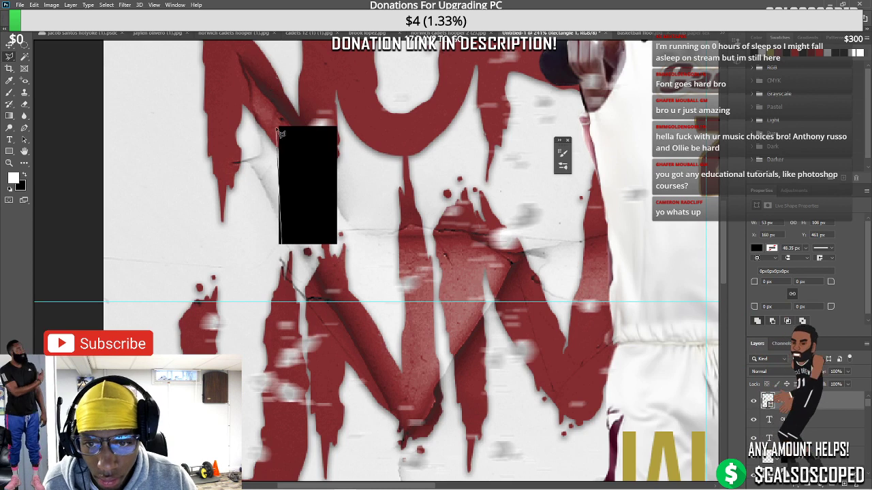
left_click(273, 231)
key("ctrl+j")
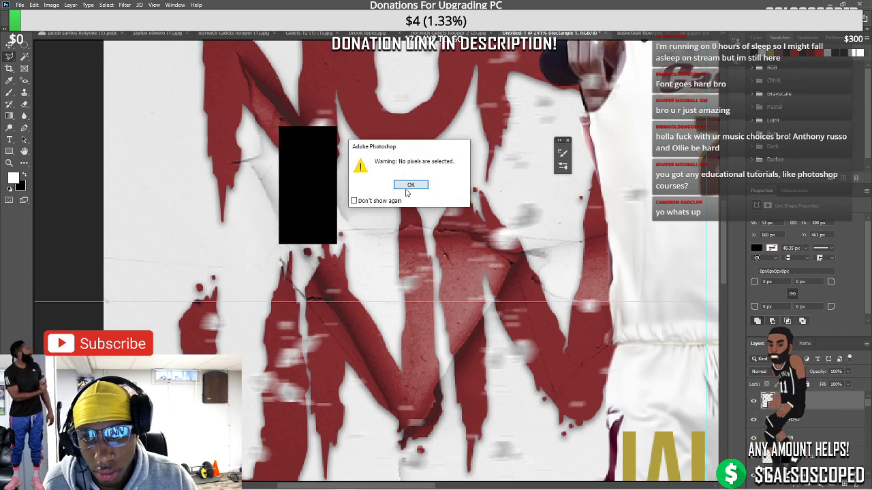
left_click(409, 188)
left_click(292, 243)
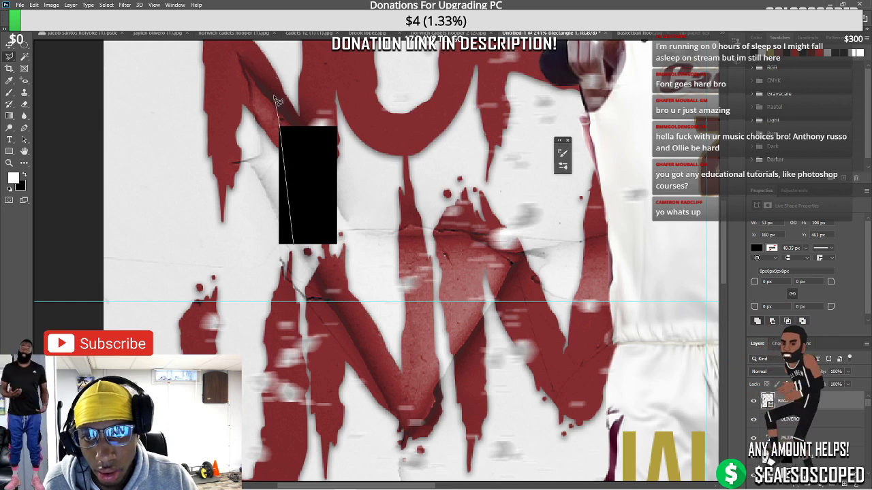
left_click(273, 99)
left_click(243, 247)
double_click(285, 264)
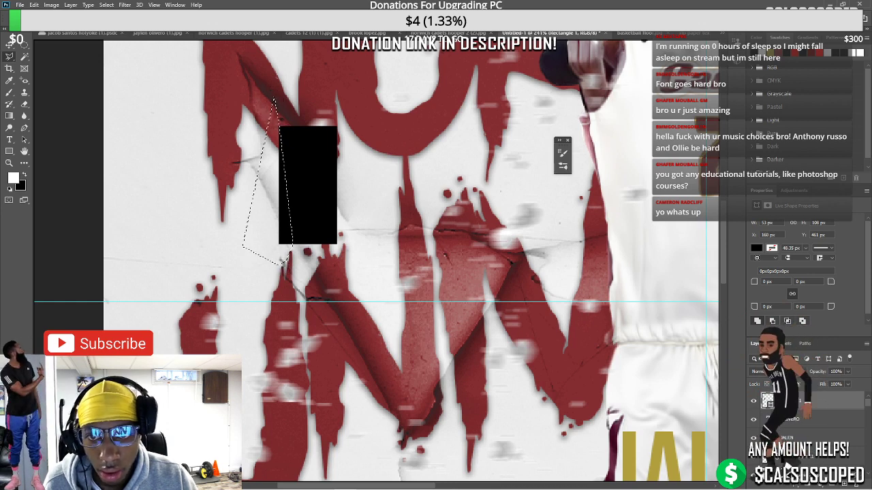
key("ctrl+alt+m")
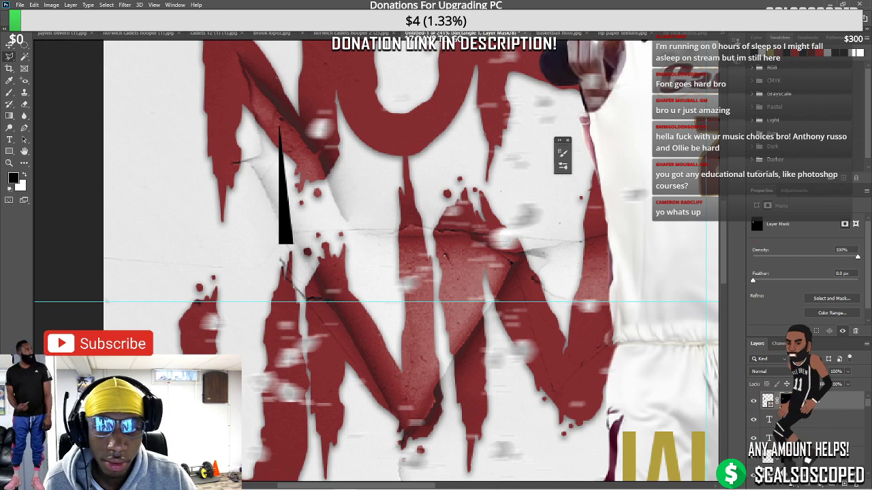
key("ctrl+z")
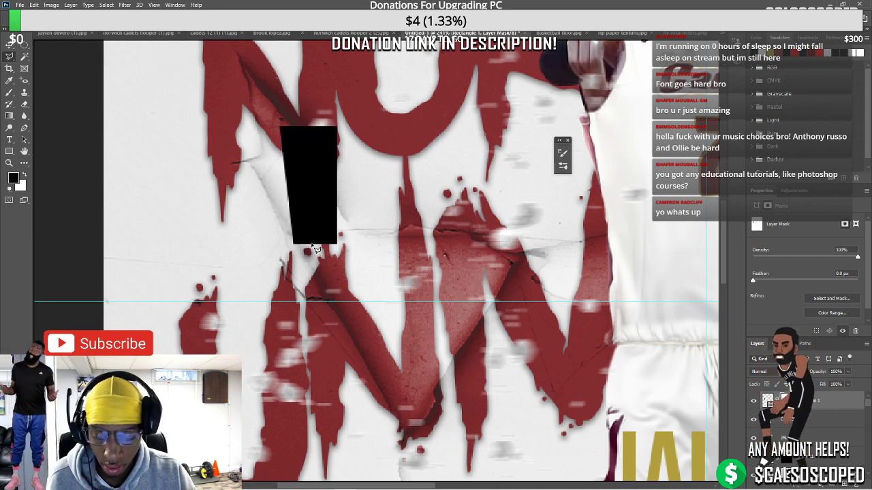
Select the bar's right side, mask it out to a slanted sliver, and deselect
left_click(312, 244)
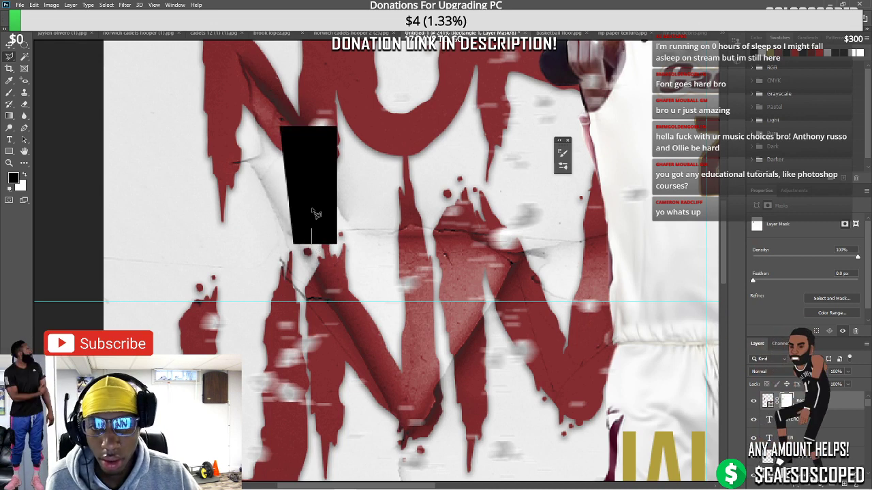
left_click(311, 109)
left_click(407, 109)
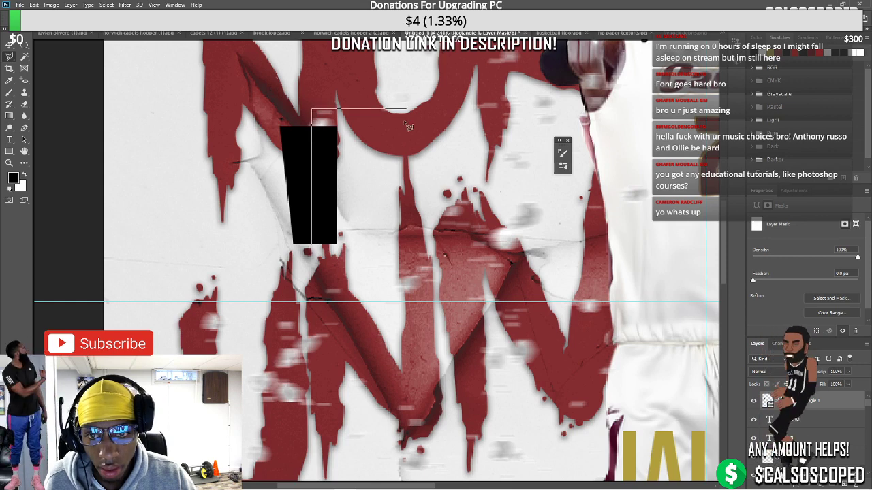
left_click(407, 267)
left_click(313, 245)
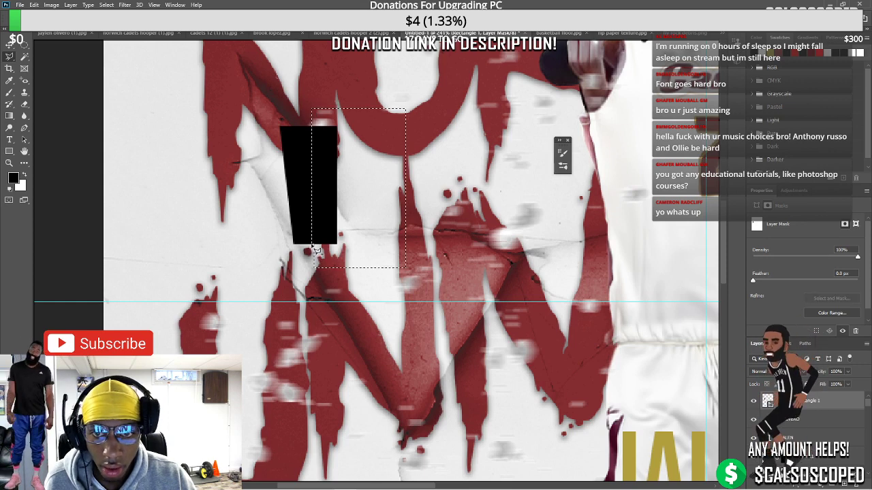
mouse_move(330, 202)
left_mouse_down()
mouse_move(321, 197)
mouse_move(327, 204)
mouse_move(337, 189)
left_mouse_up()
key("ctrl+t")
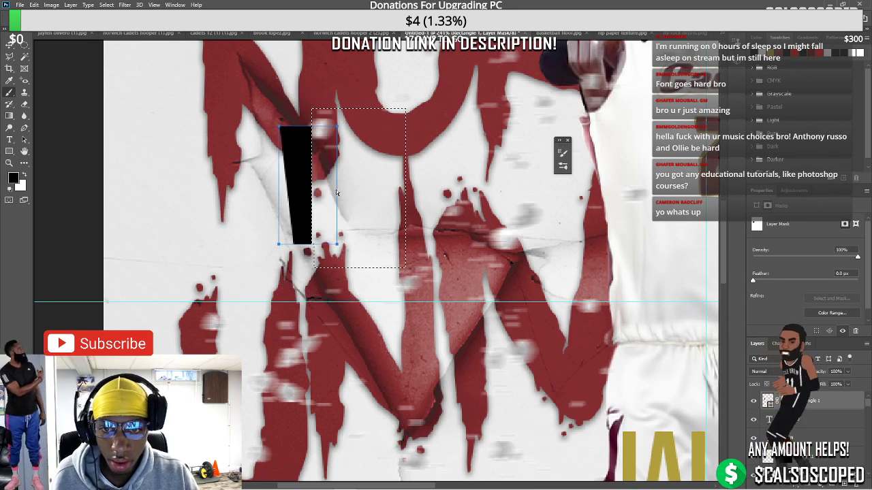
key("Return")
key("ctrl+d")
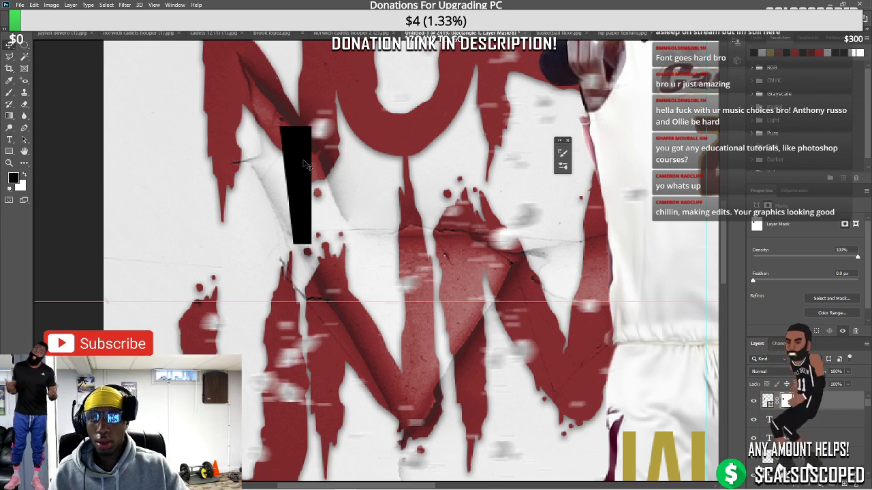
Duplicate the sliver, flip the copy horizontally, and nudge it against the original
key("ctrl+j")
key("x")
right_click(306, 165)
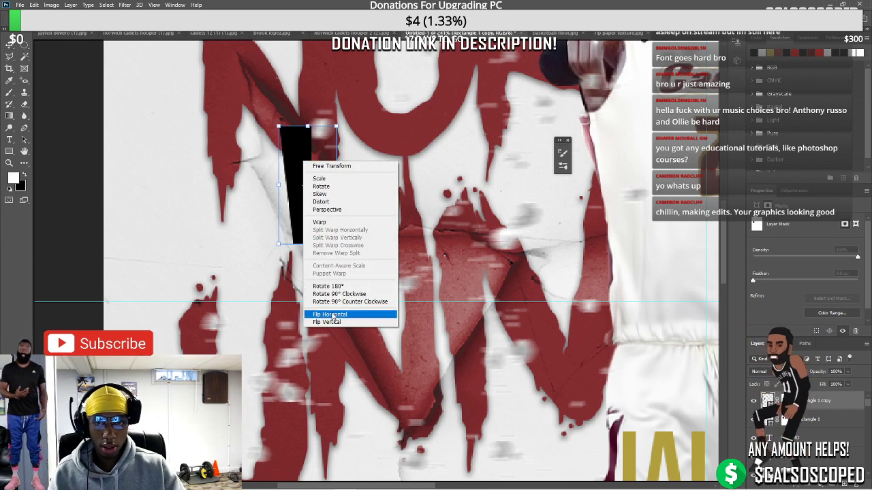
left_click(340, 315)
mouse_move(329, 222)
left_mouse_down()
mouse_move(354, 222)
mouse_move(319, 222)
left_mouse_up()
key("Return")
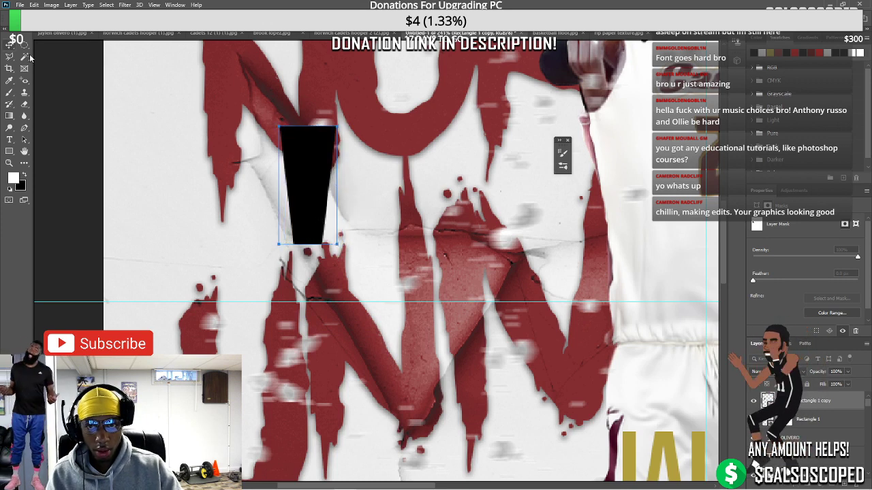
Try merging Rectangle 1 and its copy, undo the merge, and reselect both layers
left_click(9, 46)
key("ctrl+minus")
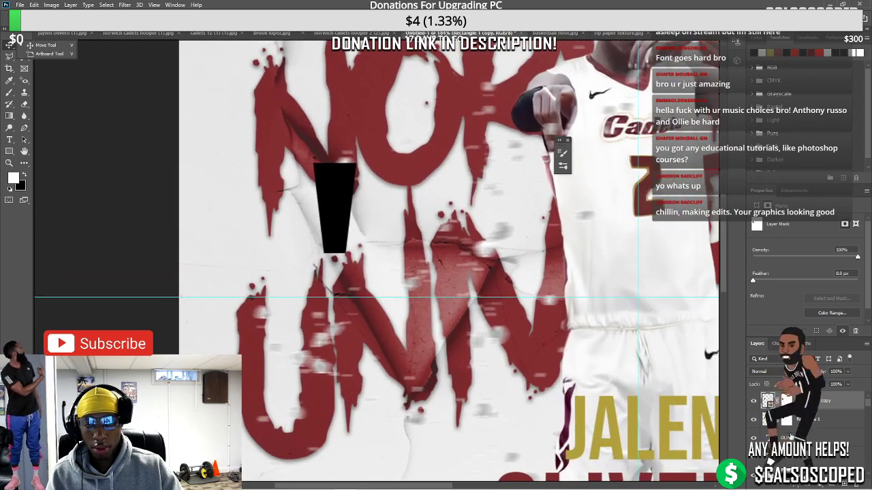
left_click(765, 415)
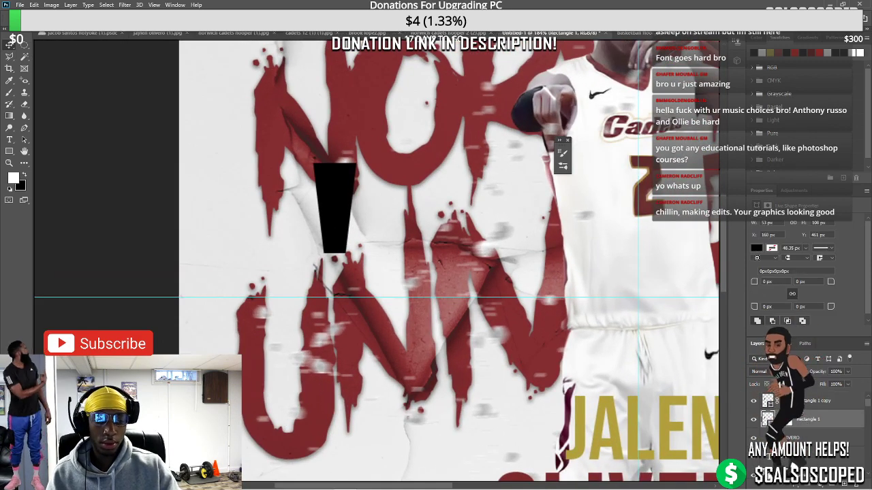
key("alt+bracketright")
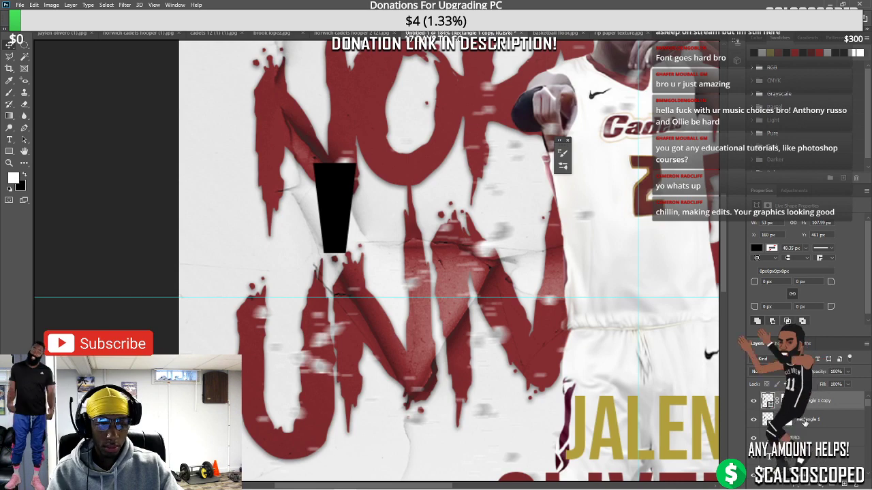
left_click(805, 421, "shift")
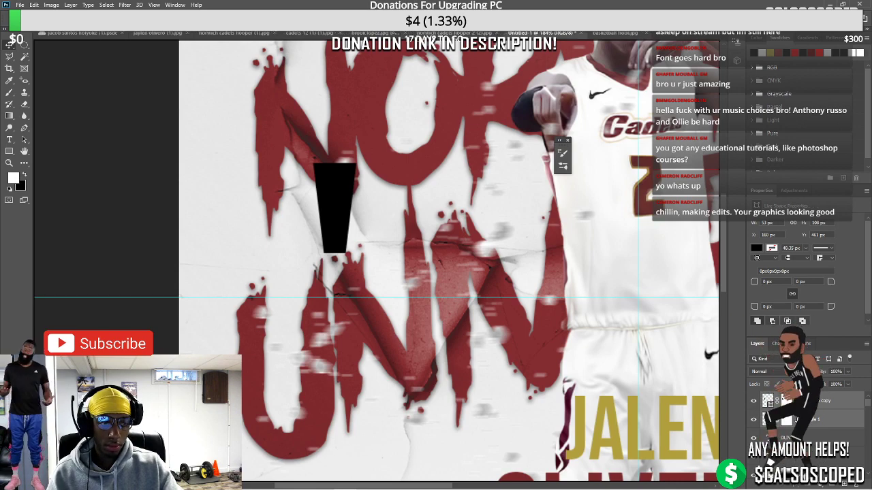
key("ctrl+e")
scroll(444, 303, "down", 3)
scroll(440, 304, "up", 6)
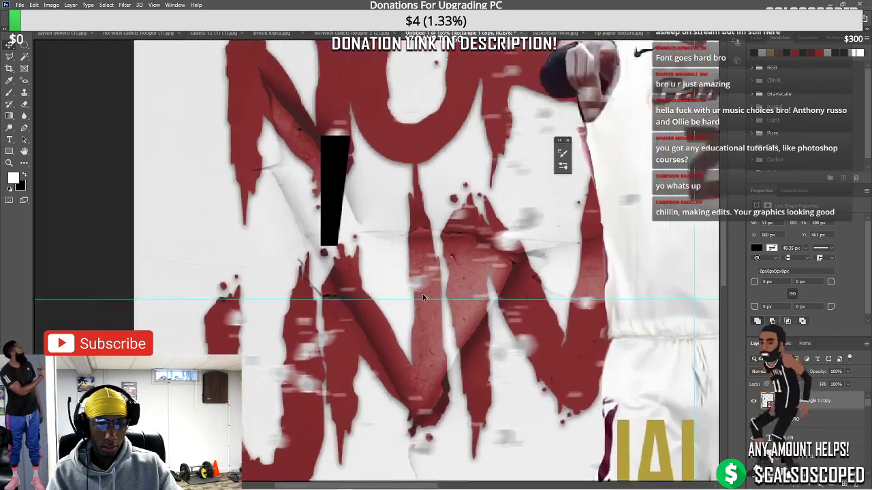
key("ctrl+z")
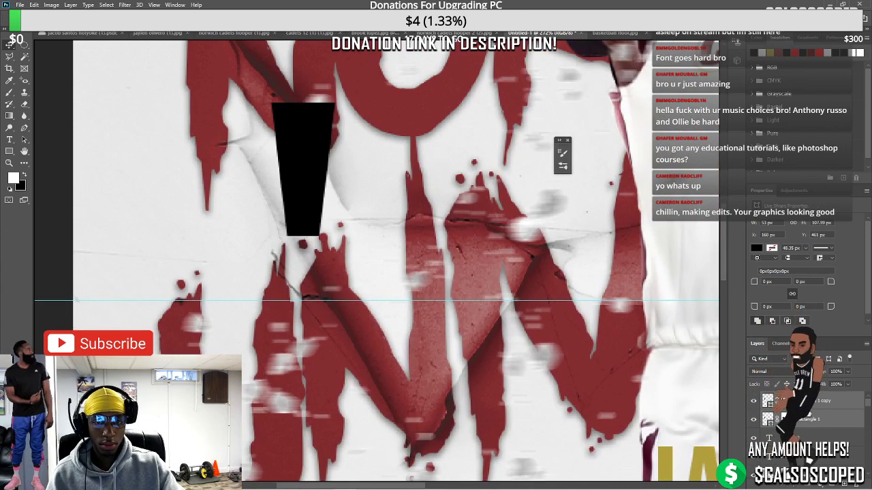
left_click(803, 420, "ctrl")
left_click(804, 421)
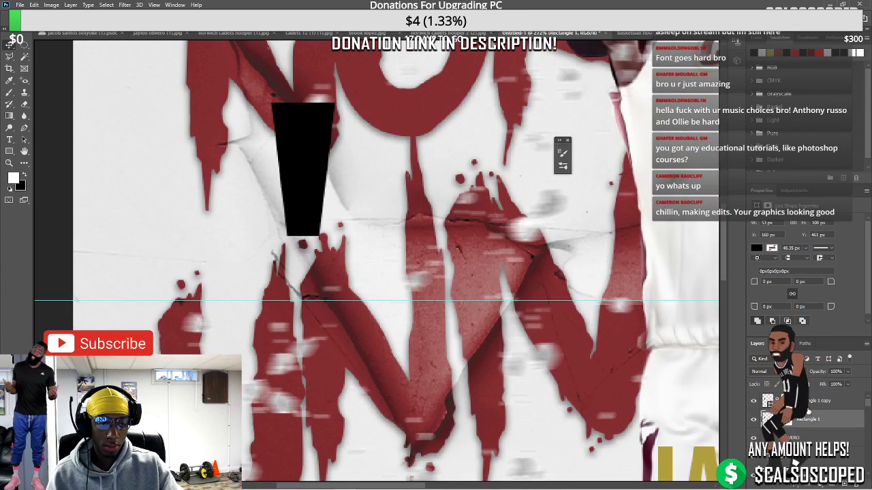
left_click(807, 409, "ctrl")
left_click(786, 401)
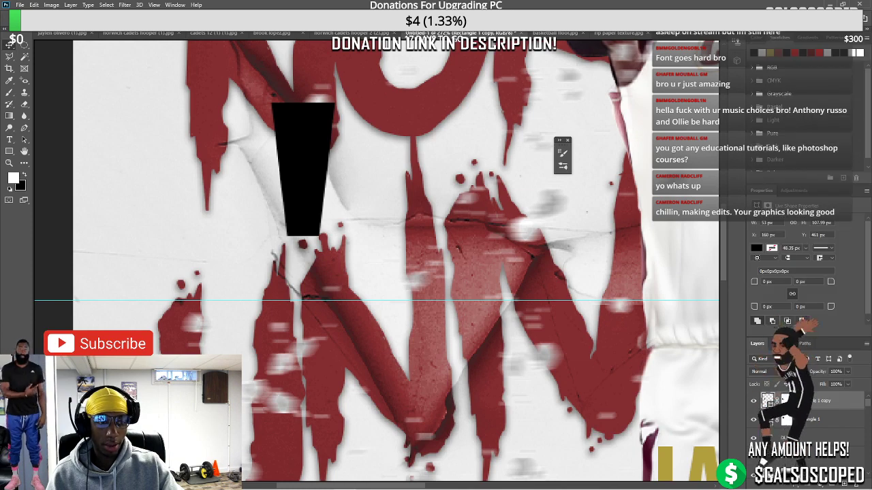
Convert both rectangle layers into one smart object
right_click(786, 401)
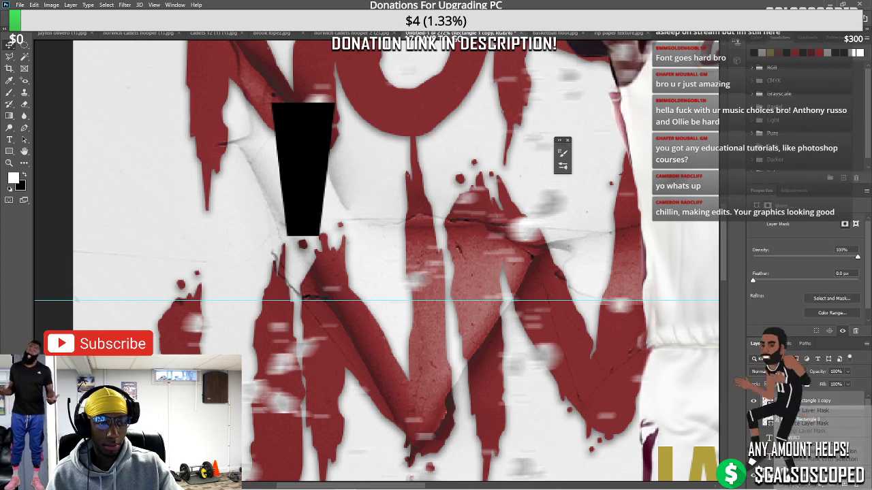
left_click(752, 435)
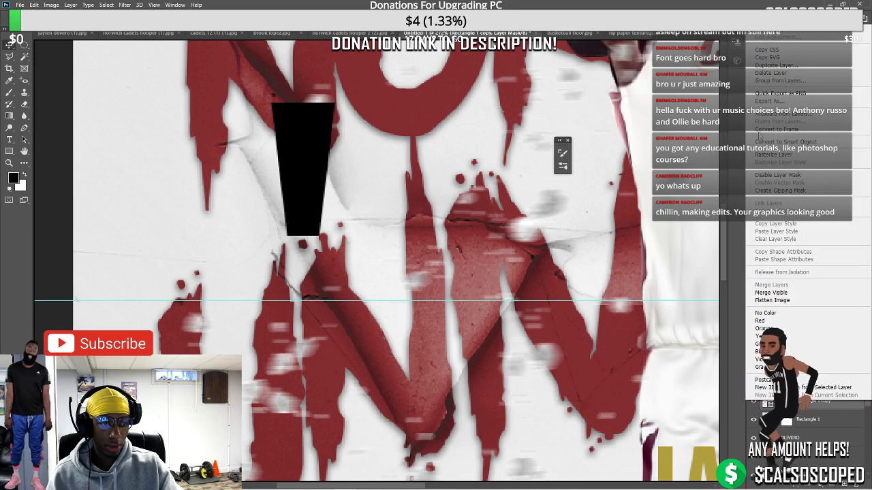
left_click(842, 331)
right_click(809, 421)
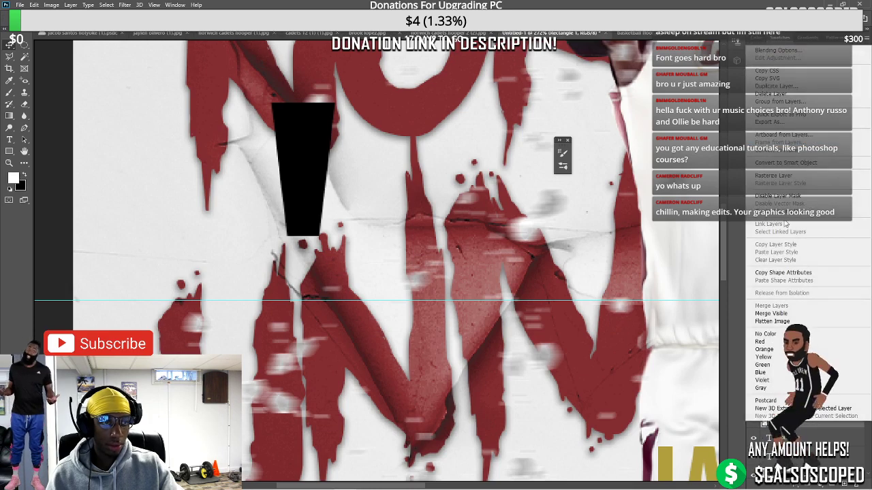
left_click(810, 420)
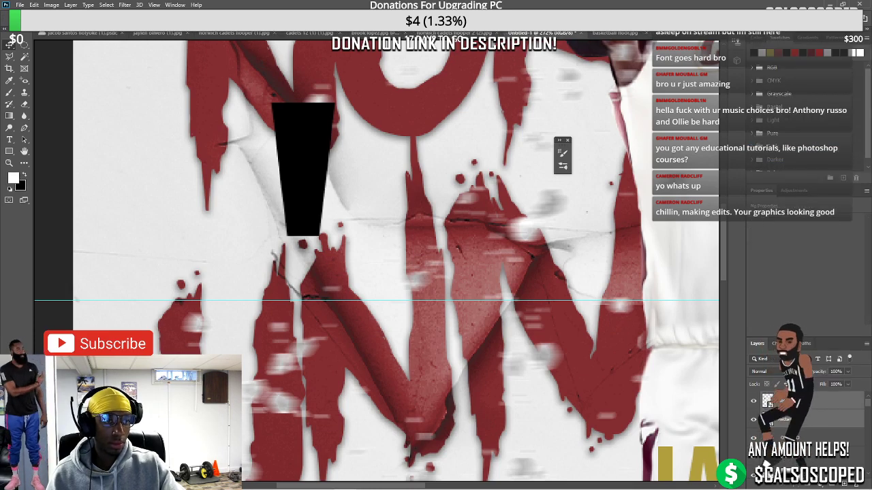
scroll(452, 316, "down", 5)
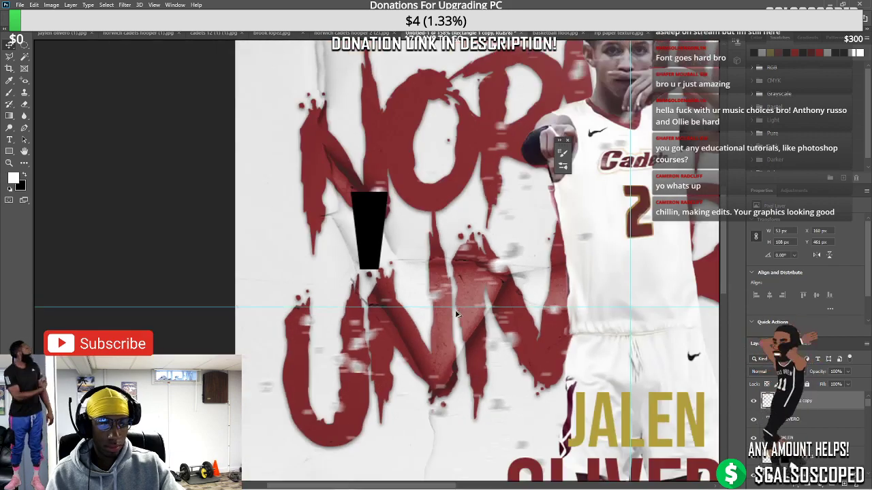
scroll(278, 237, "up", 4)
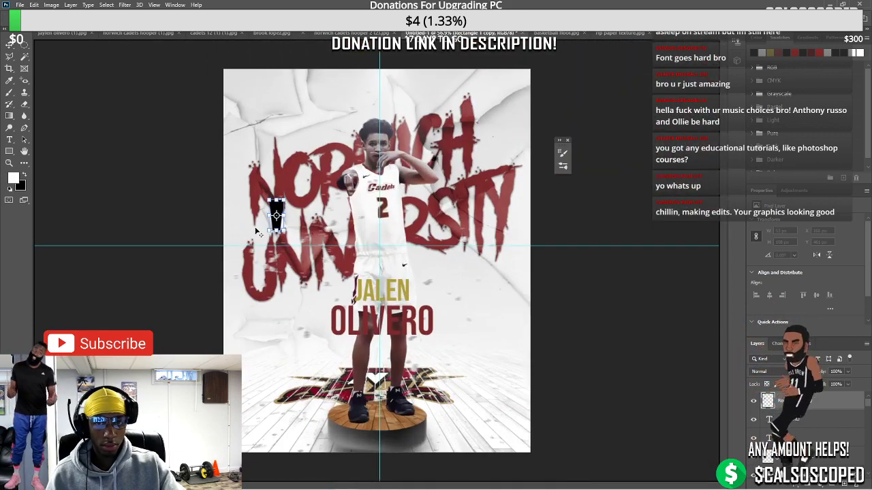
key("Return")
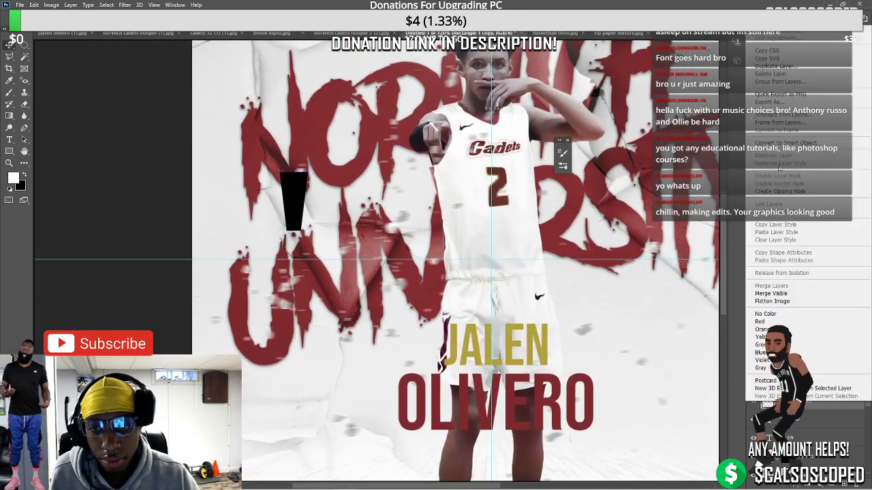
Shrink the black shape with Ctrl+T and move it to the top centre guide
key("ctrl+t")
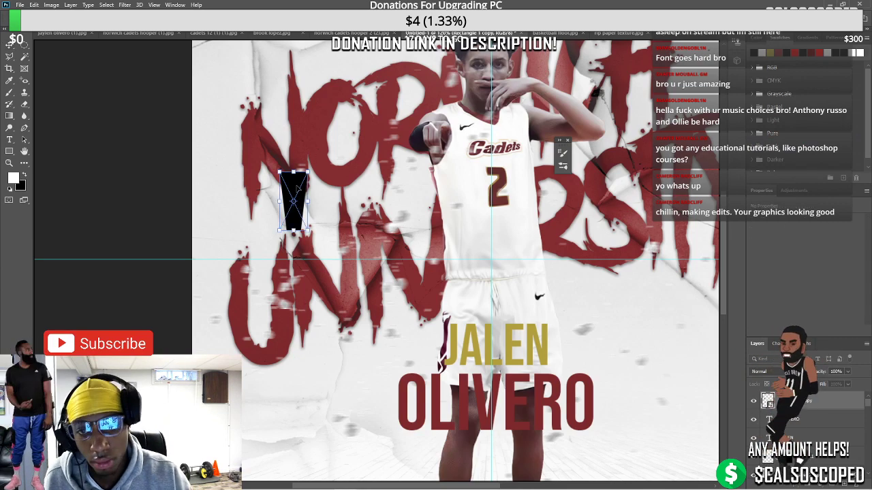
left_click_drag(300, 179, 561, 106)
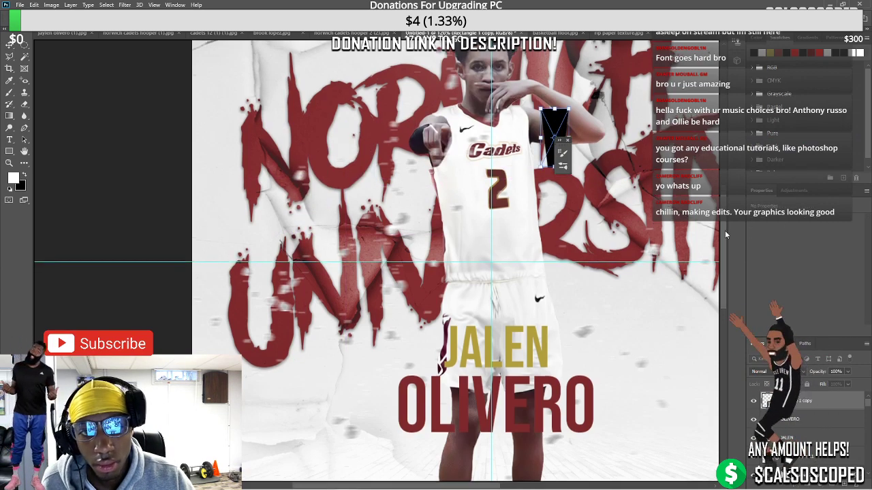
left_click_drag(725, 230, 727, 185)
left_click_drag(555, 336, 502, 165)
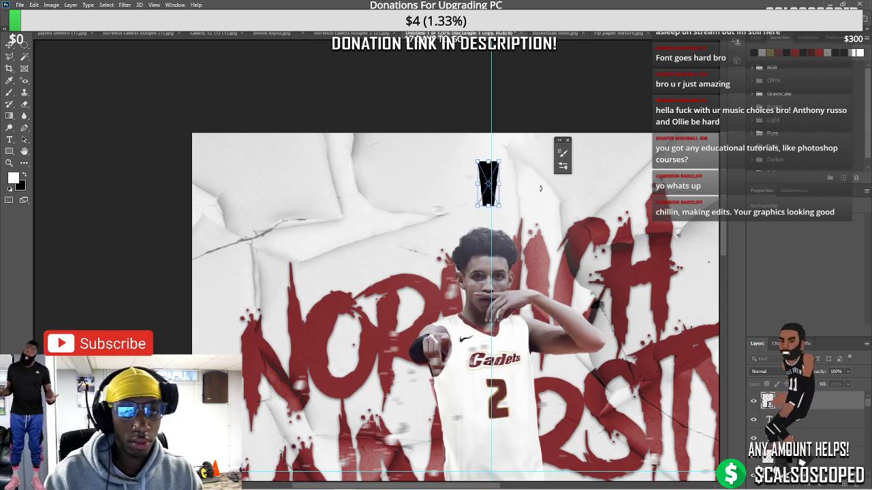
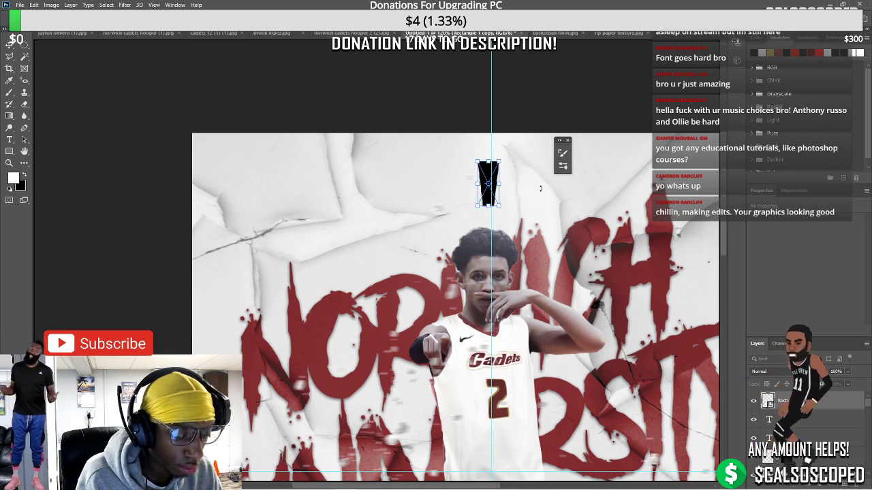
Nudge the small black bar slightly right toward the centre guide
left_click_drag(487, 184, 491, 183)
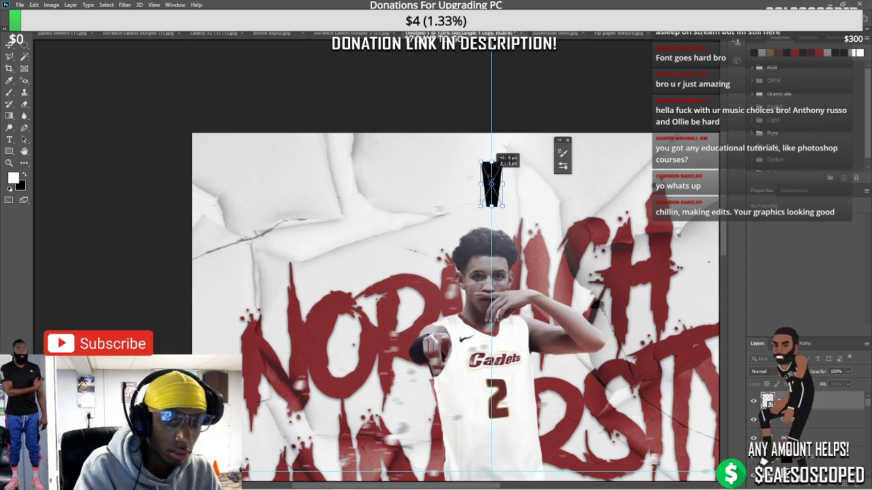
scroll(400, 145, "down", 4)
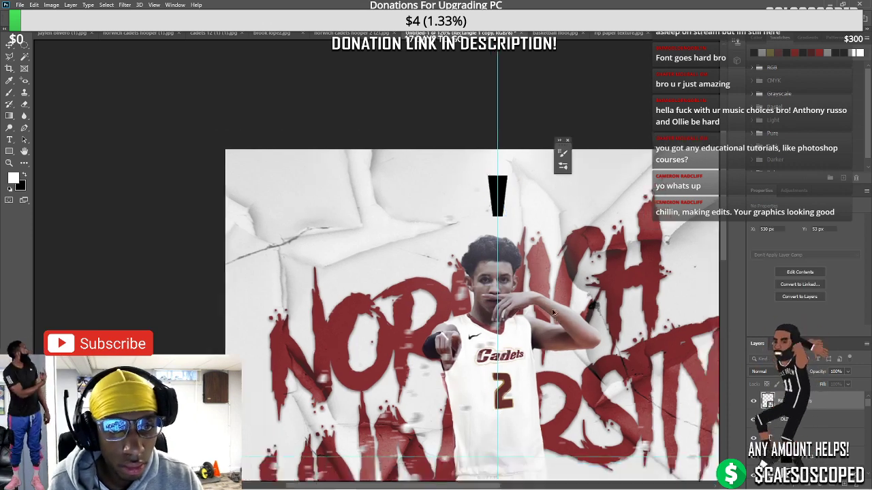
scroll(400, 144, "up", 1)
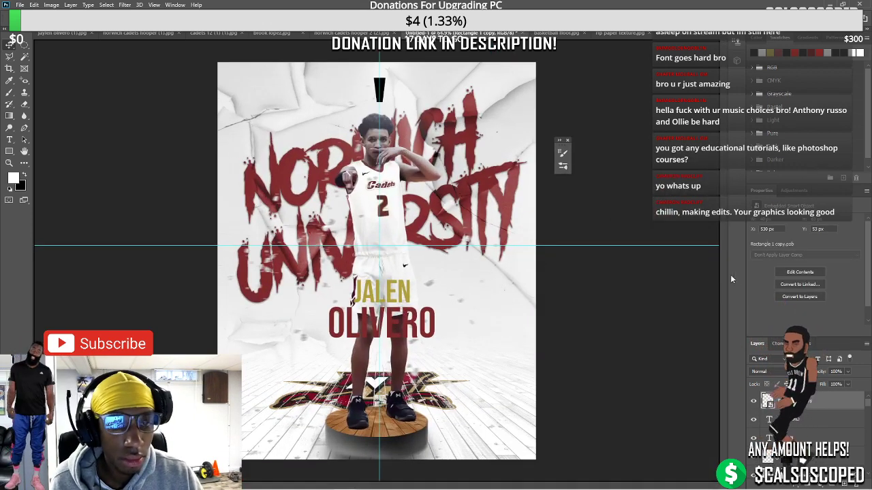
scroll(439, 238, "up", 2)
scroll(715, 201, "up", 3)
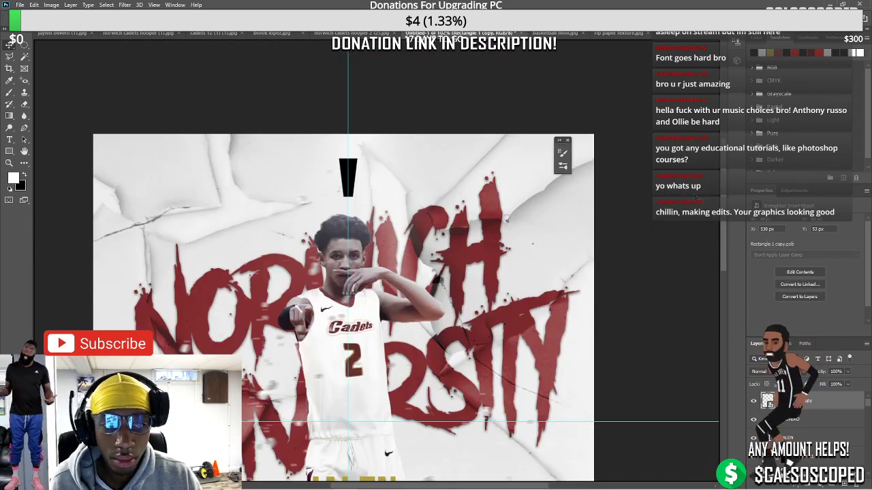
Scale the black bar to 36×73 px, centre it on the guide and commit
key("ctrl+t")
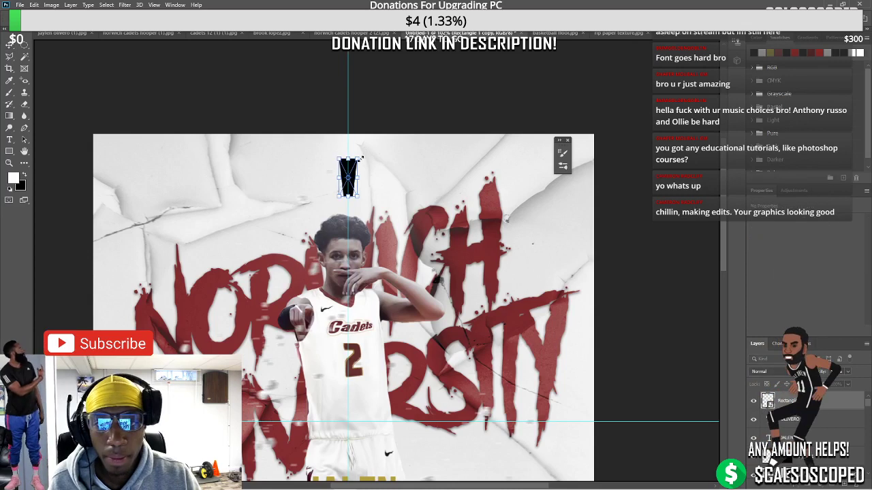
left_click_drag(360, 167, 359, 162)
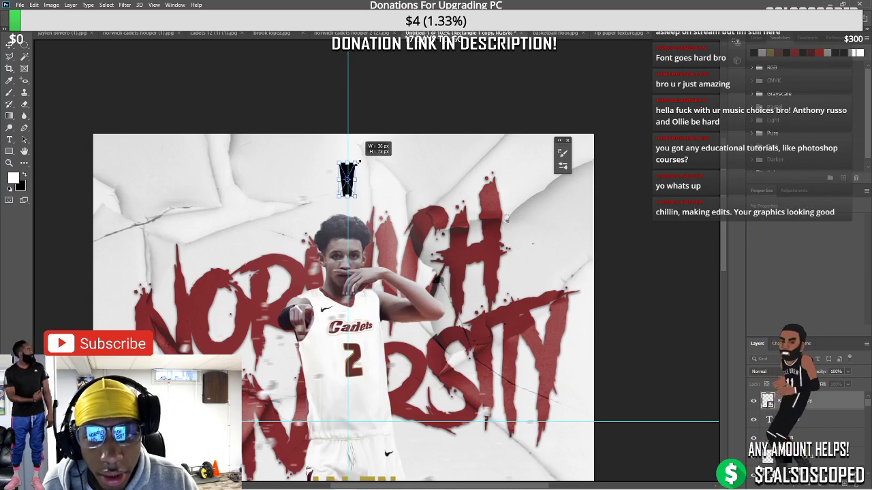
scroll(324, 172, "up", 1)
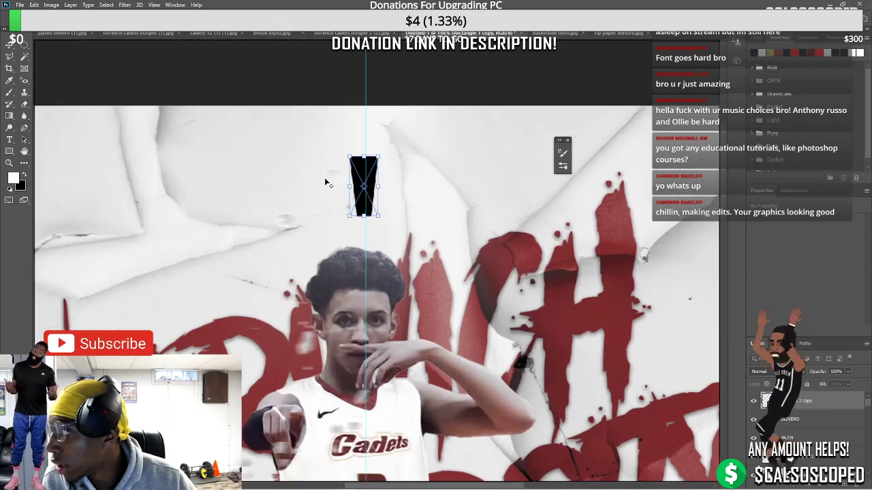
scroll(340, 177, "up", 1)
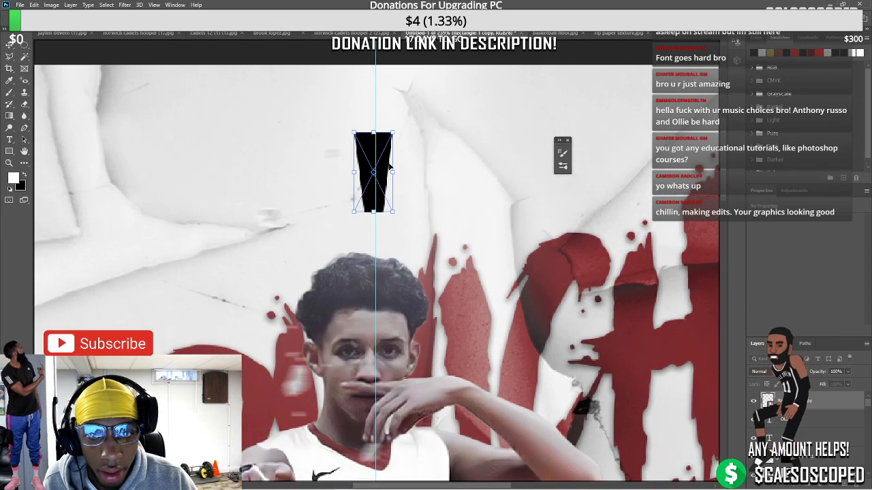
left_click_drag(389, 164, 392, 165)
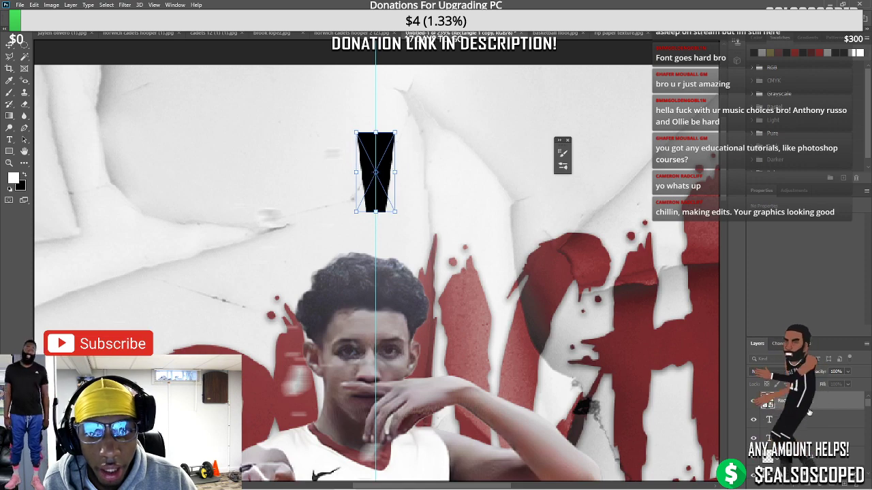
key("Return")
scroll(413, 326, "down", 3)
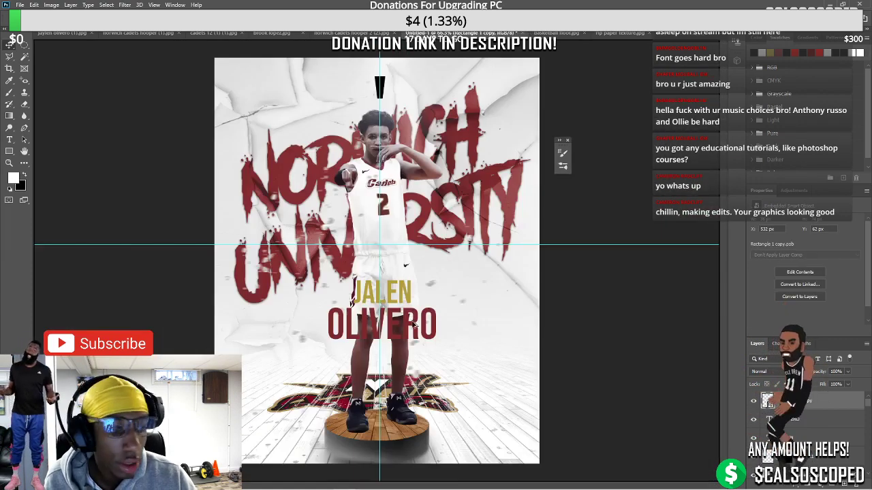
scroll(414, 326, "up", 2)
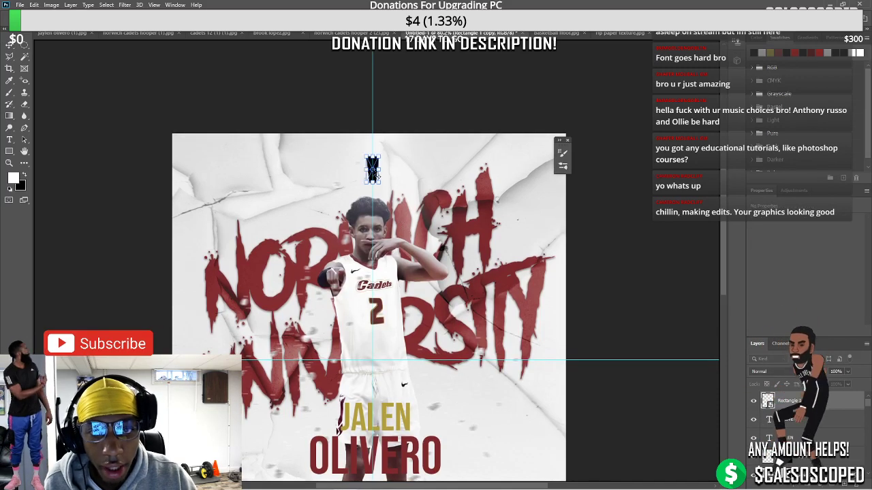
Duplicate the black bar and rotate the copy 15° right around the guide intersection
left_click_drag(373, 171, 372, 363)
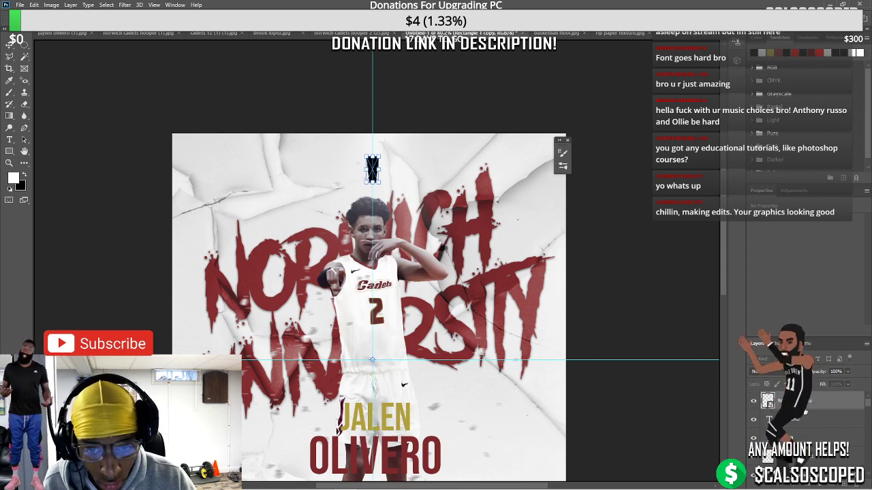
left_click(797, 404)
key("ctrl+j")
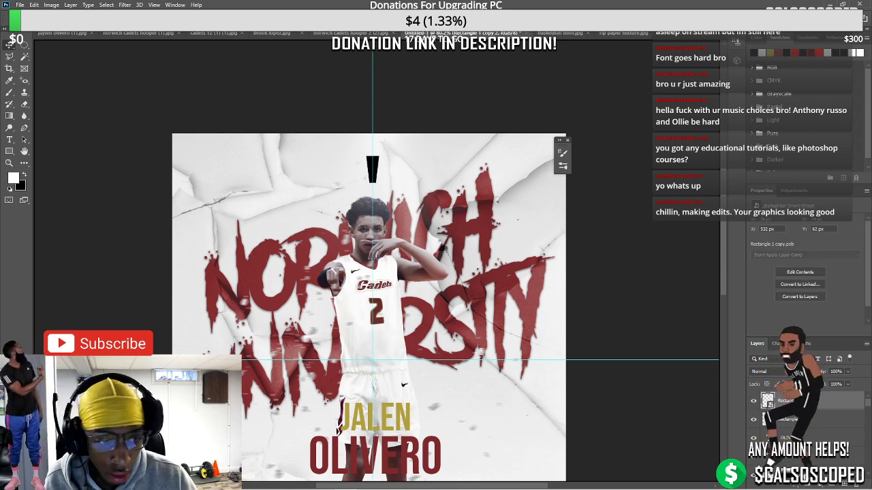
key("ctrl+t")
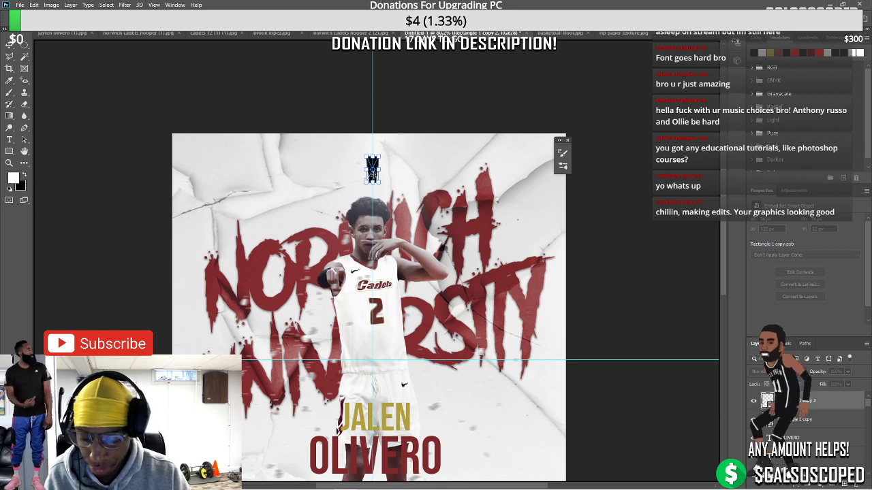
left_click_drag(375, 174, 373, 365)
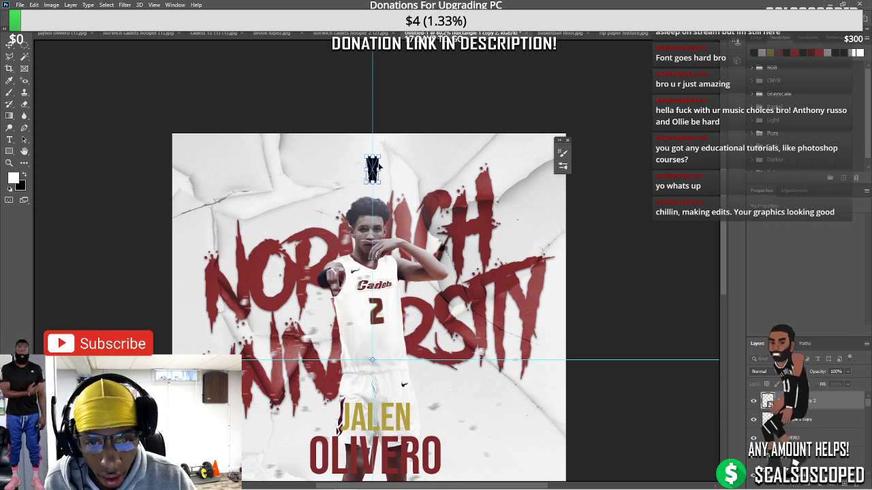
left_click_drag(396, 158, 421, 166)
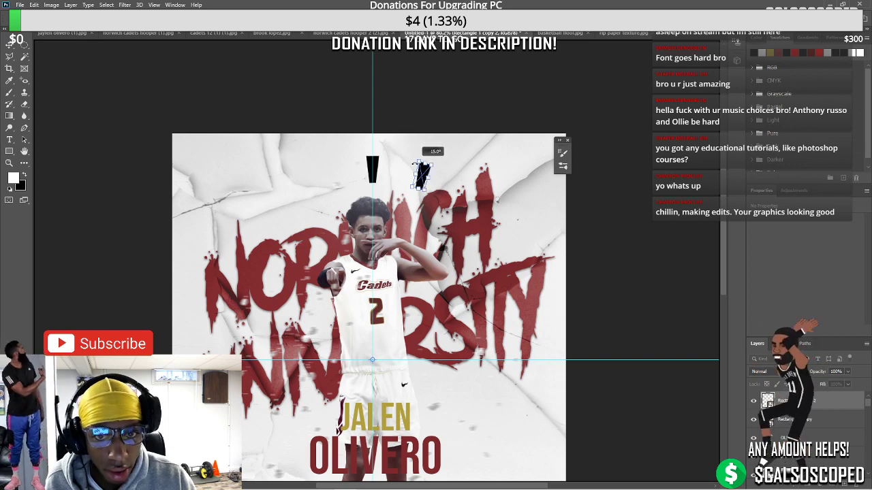
key("Return")
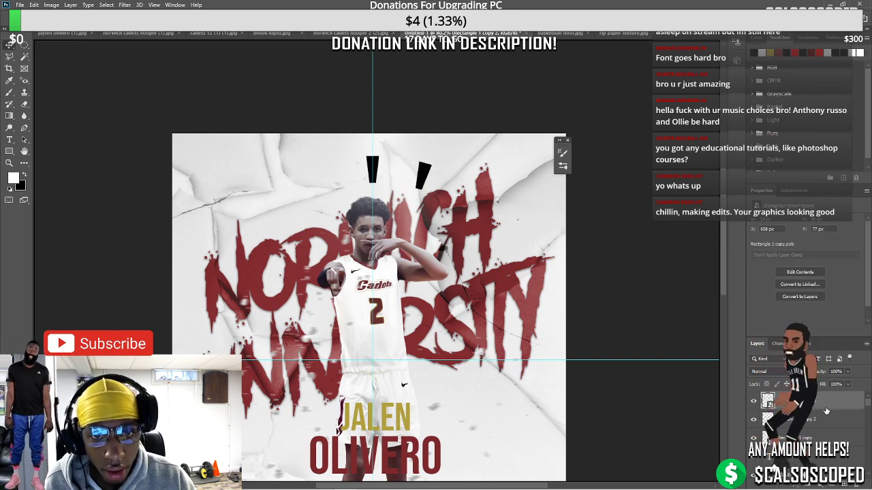
Rotate third and fourth bar copies further right around the same pivot, the fourth to 45°
key("ctrl+t")
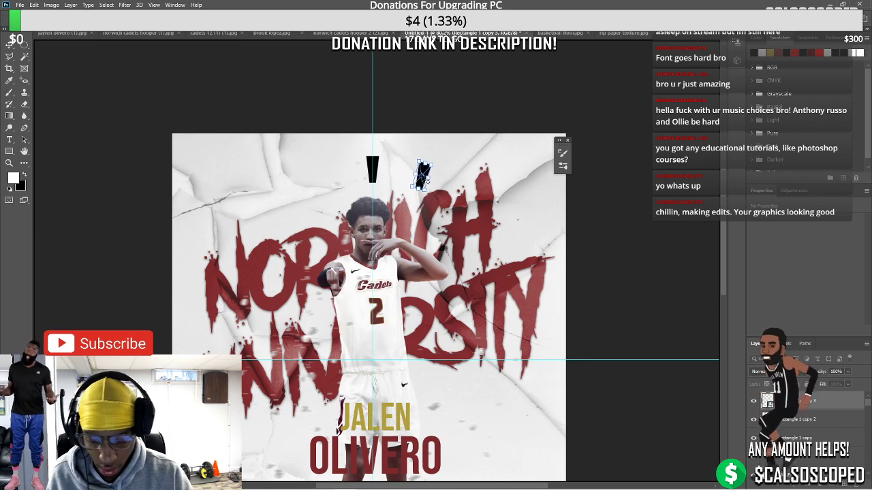
left_click_drag(422, 180, 373, 360)
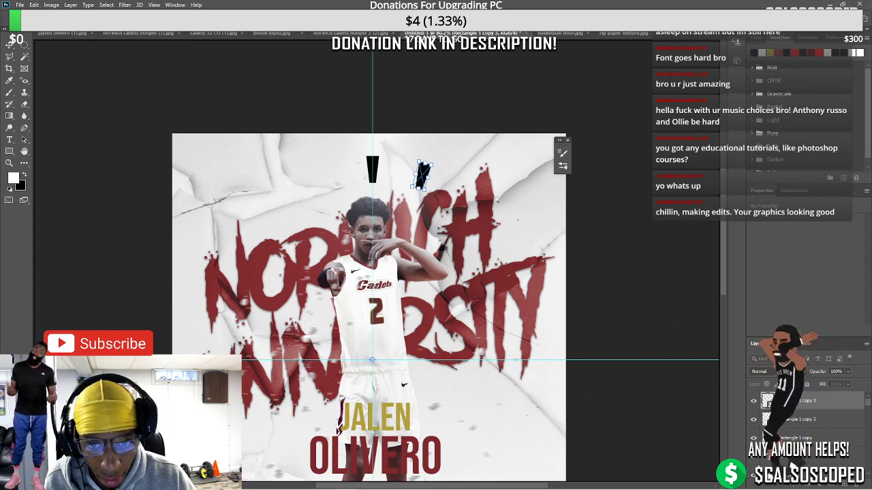
left_click_drag(450, 158, 492, 200)
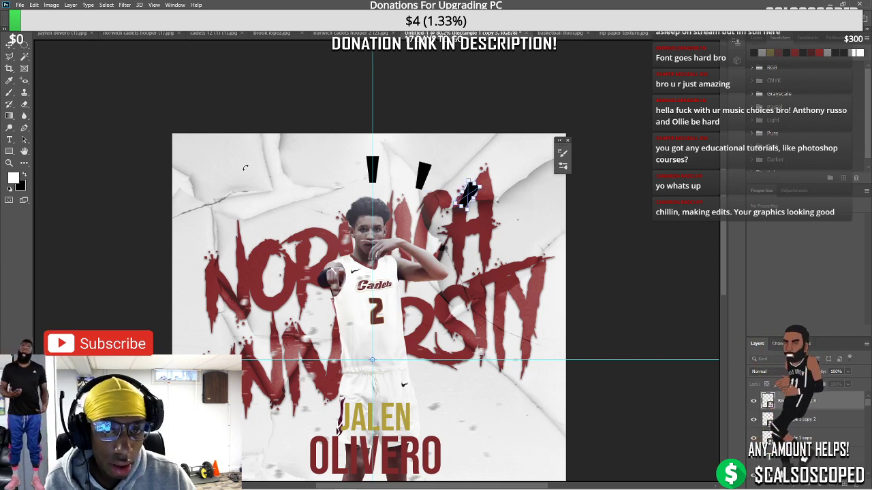
key("Return")
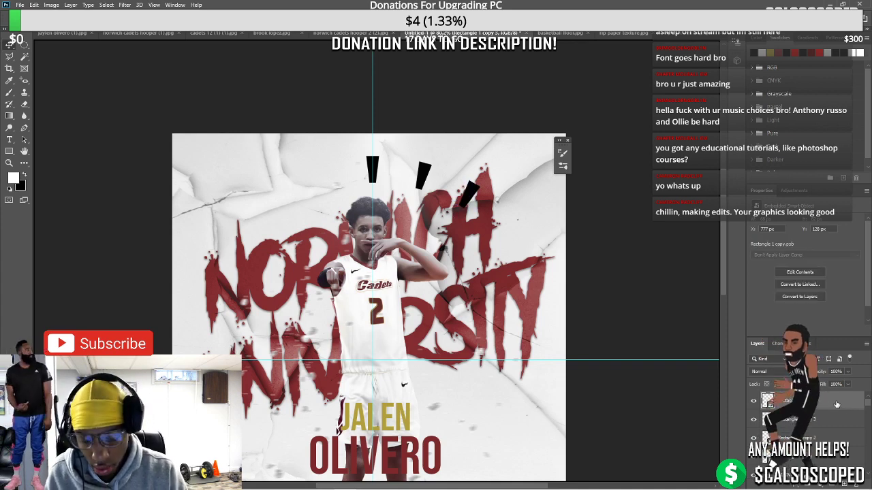
key("ctrl+j")
key("ctrl+t")
left_click_drag(468, 196, 373, 365)
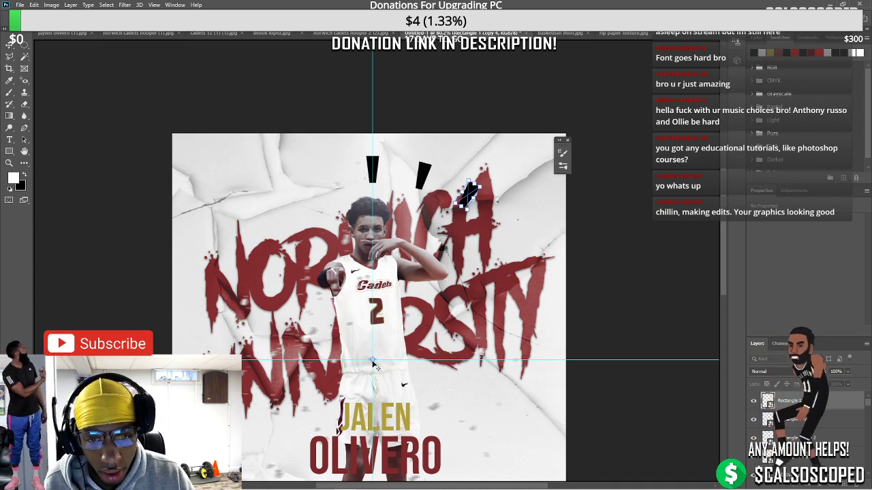
left_click_drag(497, 212, 530, 250)
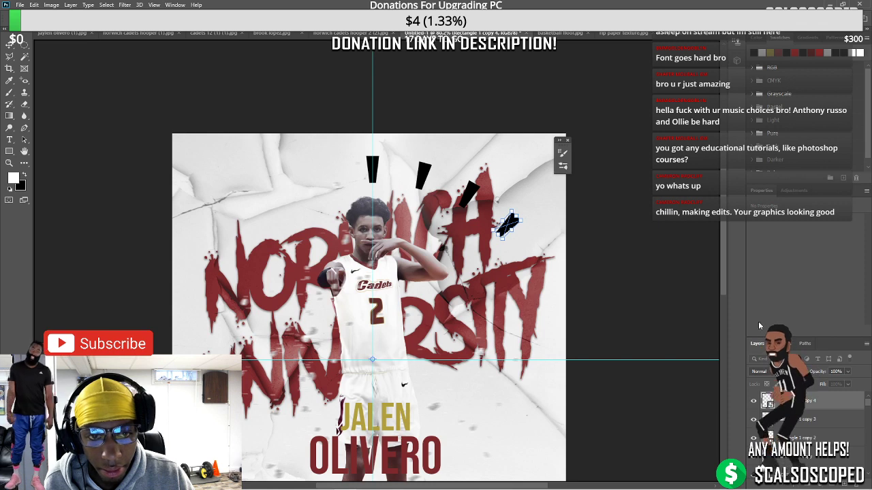
key("Return")
Add a fifth bar copy swung further down the right side around the pivot
key("ctrl+j")
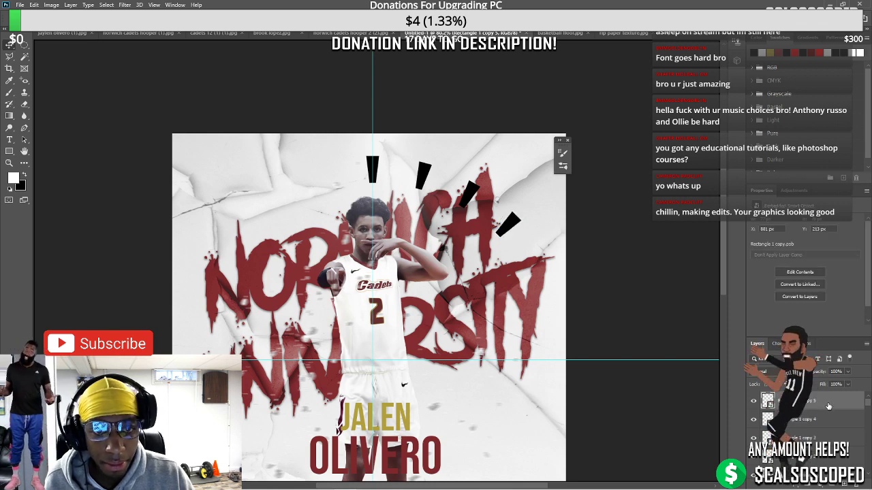
key("ctrl+t")
left_click_drag(507, 227, 373, 364)
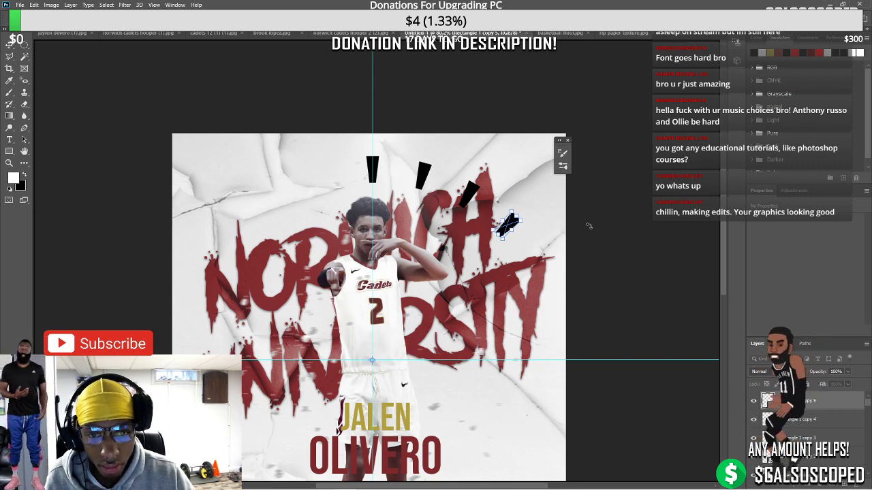
left_click_drag(533, 221, 565, 254)
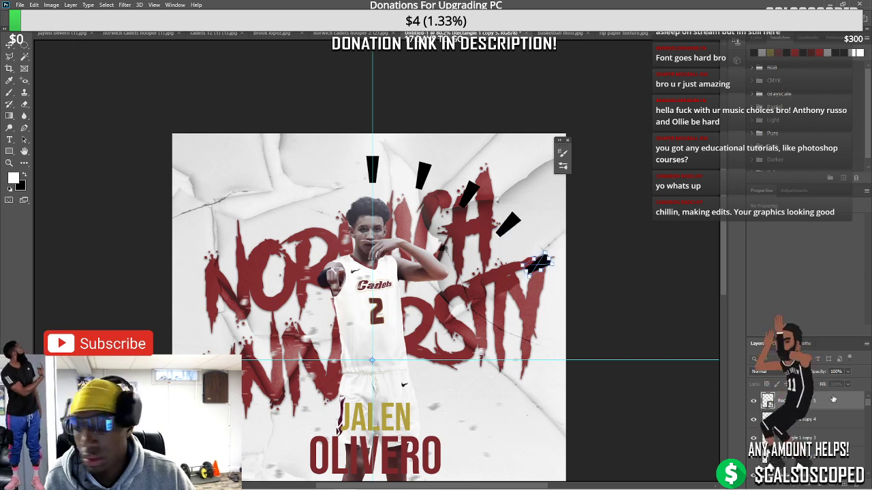
key("Return")
Fit the poster in the window and select all five bar layers
scroll(359, 233, "down", 3)
key("ctrl+0")
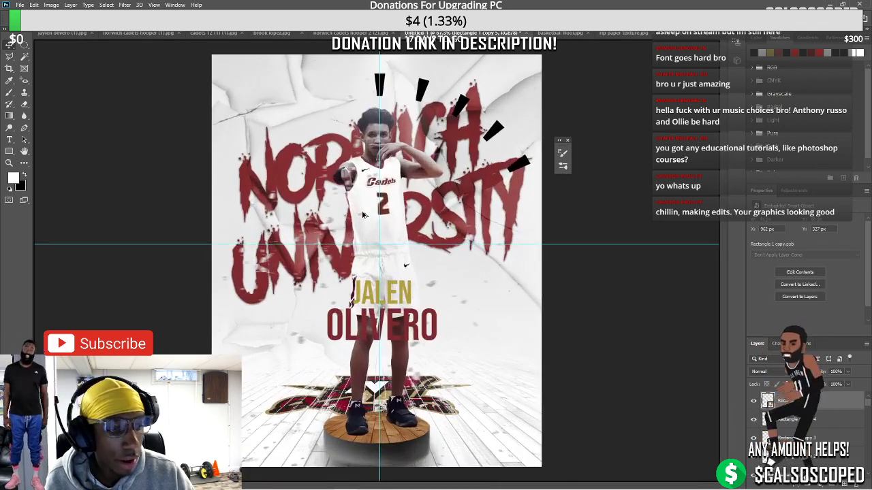
key("ctrl+alt+a")
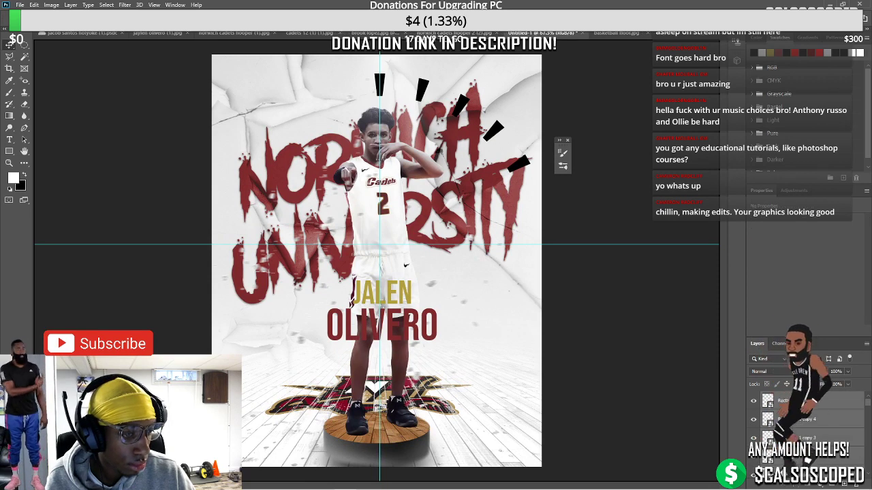
Group the bars, duplicate the group, flip it horizontally and place it left of the head
key("ctrl+g")
key("ctrl+j")
key("ctrl+t")
right_click(400, 109)
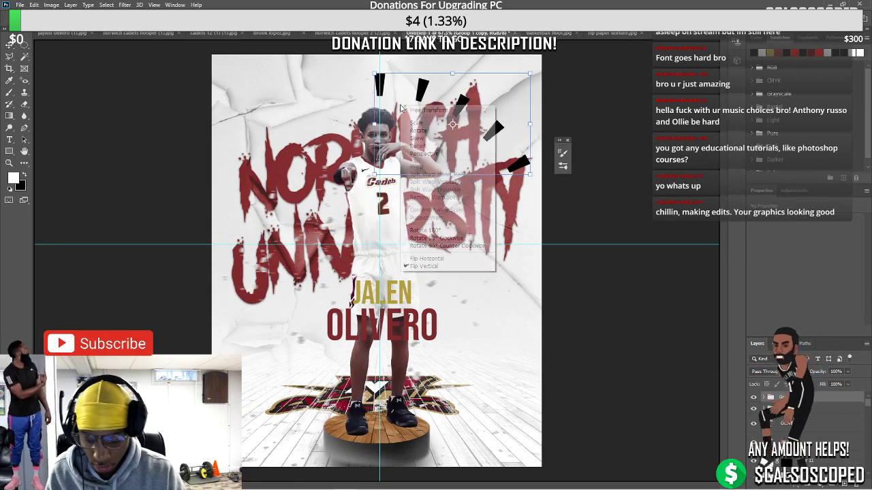
left_click(425, 259)
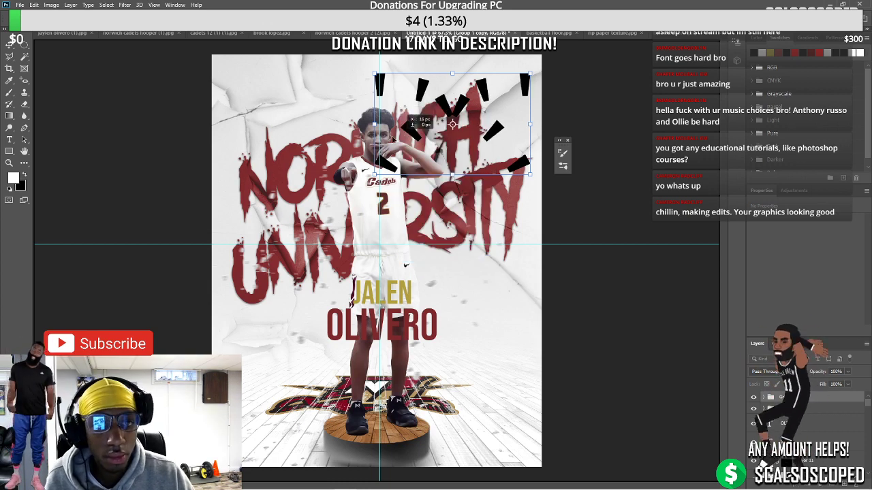
left_click_drag(392, 138, 268, 145)
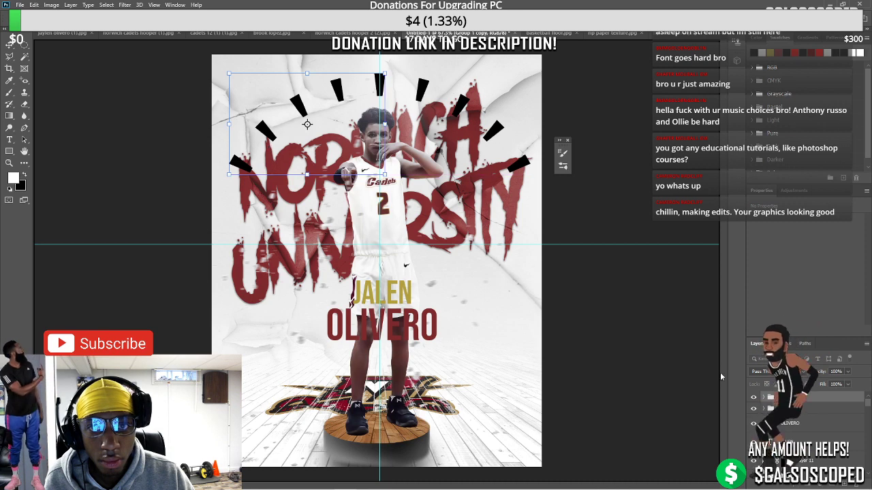
key("Return")
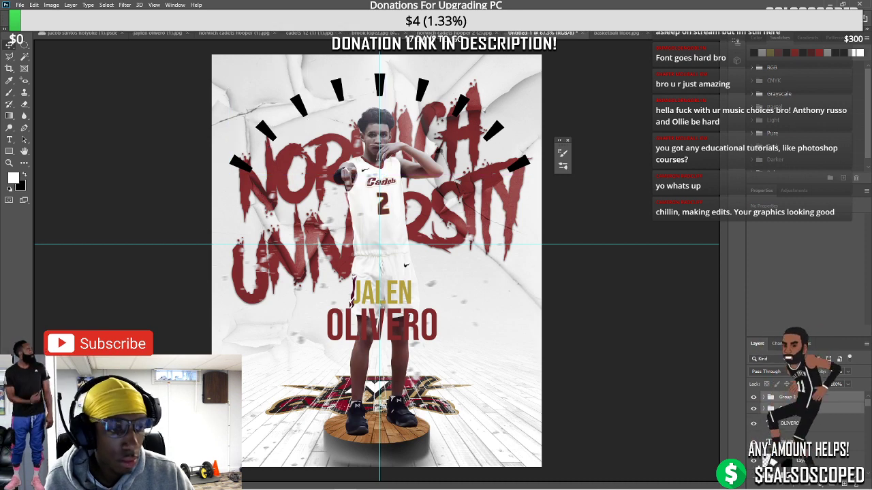
Shrink both sets of black marks slightly and nudge them a little left
key("ctrl+t")
left_click_drag(220, 68, 242, 76)
left_click_drag(478, 120, 472, 119)
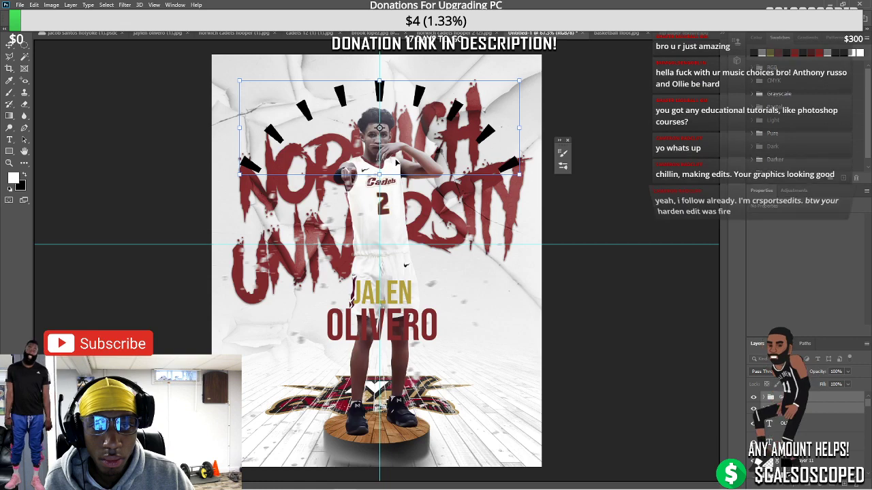
left_click(10, 44)
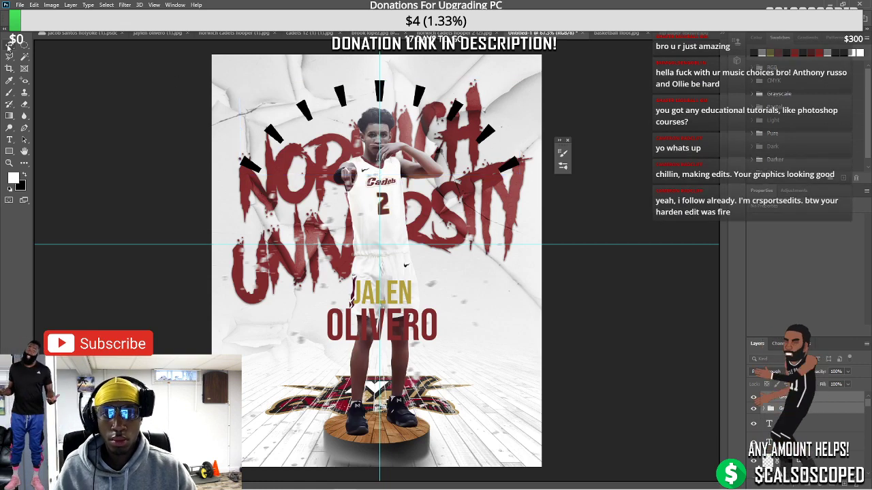
scroll(386, 259, "down", 3)
scroll(386, 259, "up", 2)
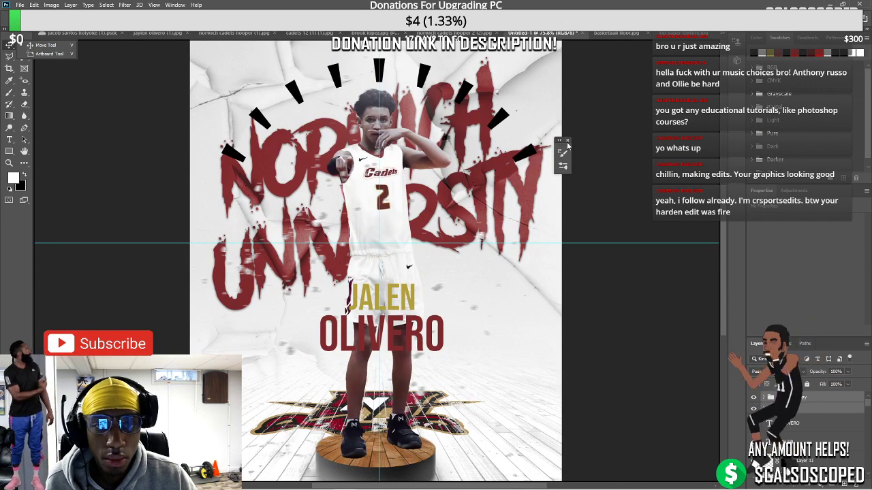
left_click(568, 145)
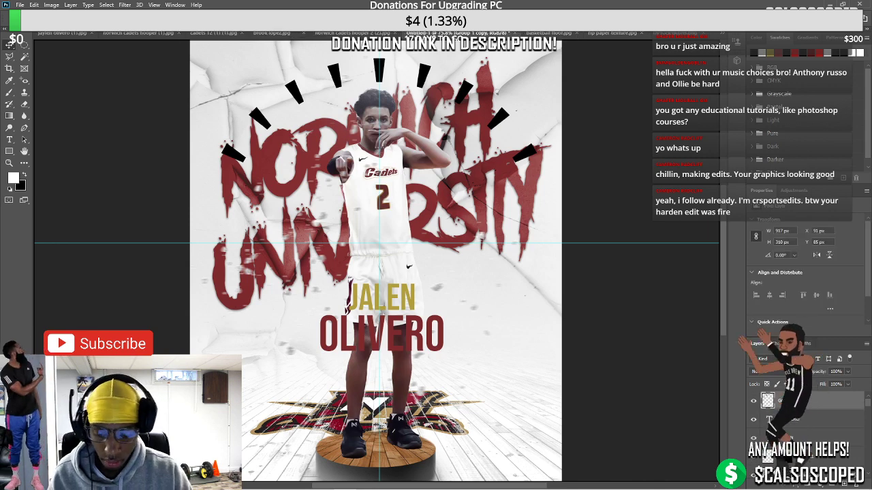
Duplicate the marks group, move it down around the name and flip it vertically
key("ctrl+j")
key("ctrl+t")
left_click_drag(420, 132, 420, 371)
right_click(398, 354)
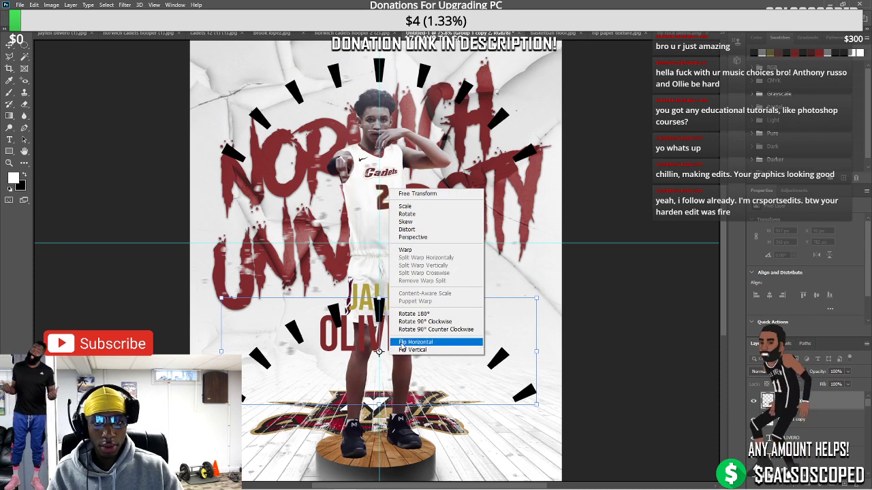
left_click(412, 349)
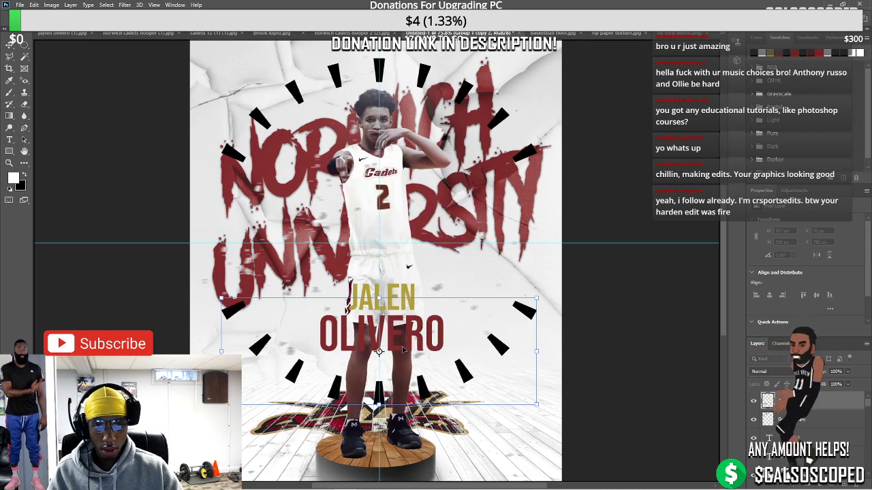
key("Return")
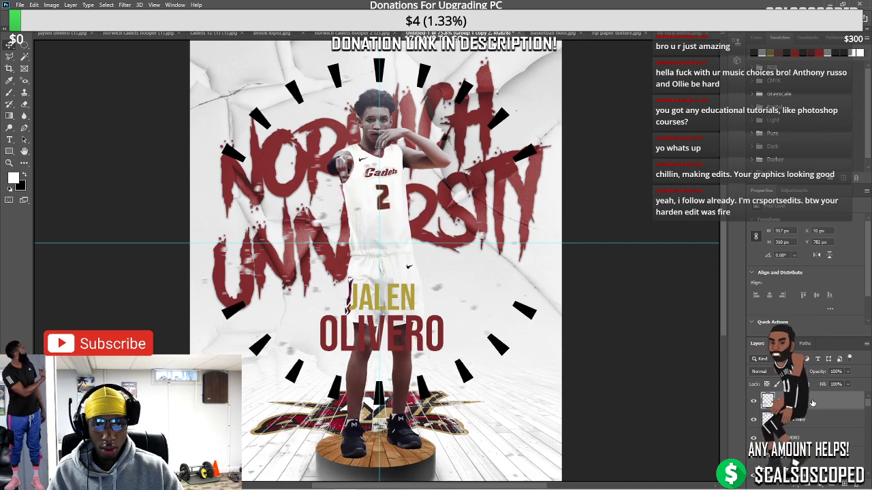
mouse_move(832, 488)
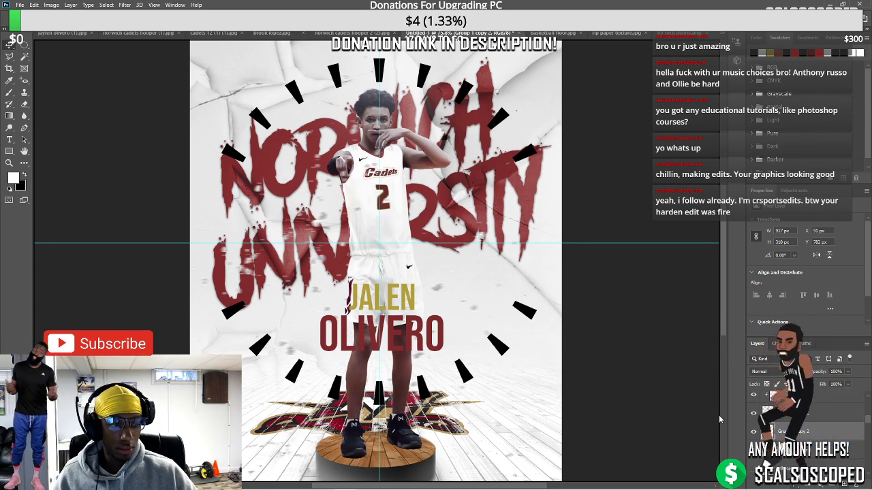
Give the lower marks a JALEN-gold colour overlay and a drop shadow at 61% opacity, 9% spread
double_click(770, 413)
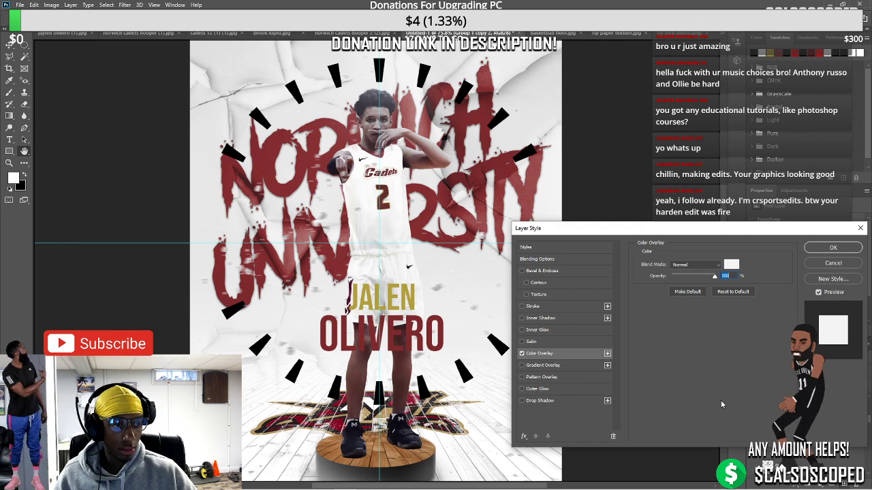
left_click(731, 265)
left_click(394, 291)
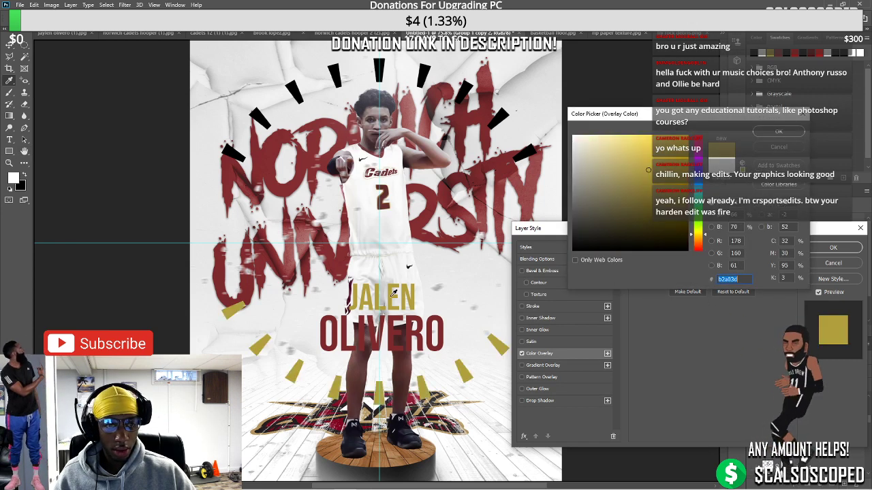
key("Return")
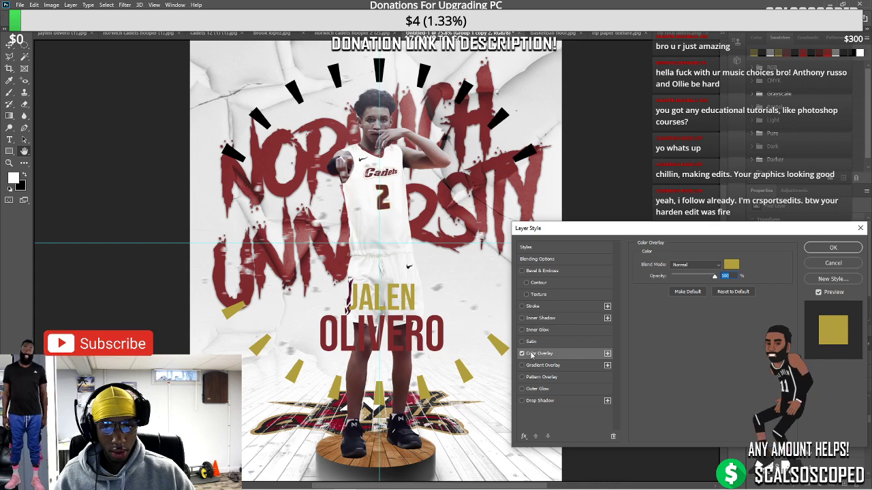
left_click(522, 401)
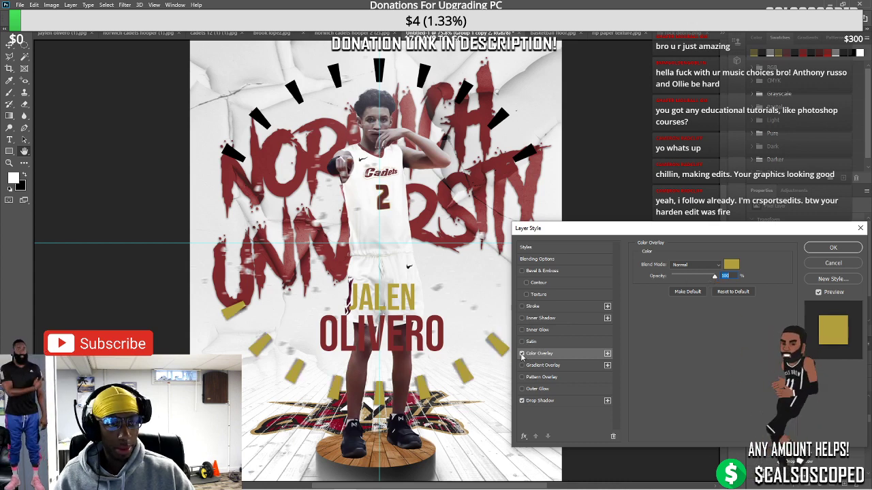
left_click(539, 401)
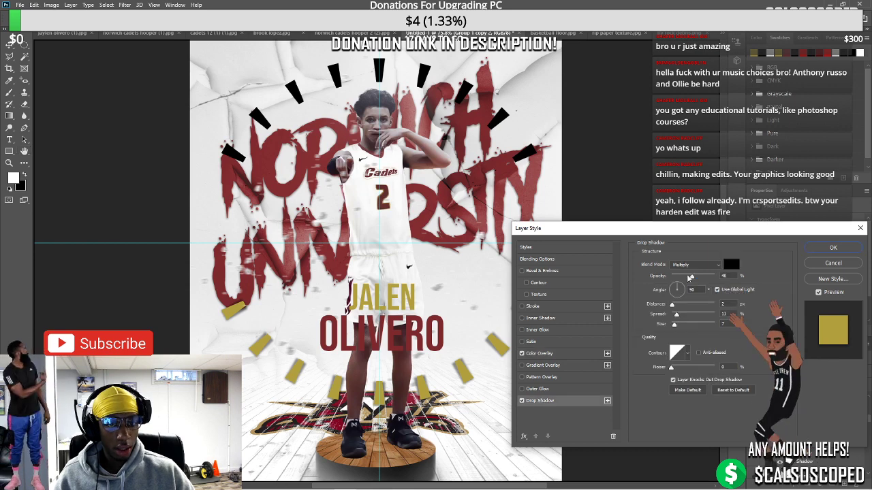
left_click_drag(704, 277, 698, 277)
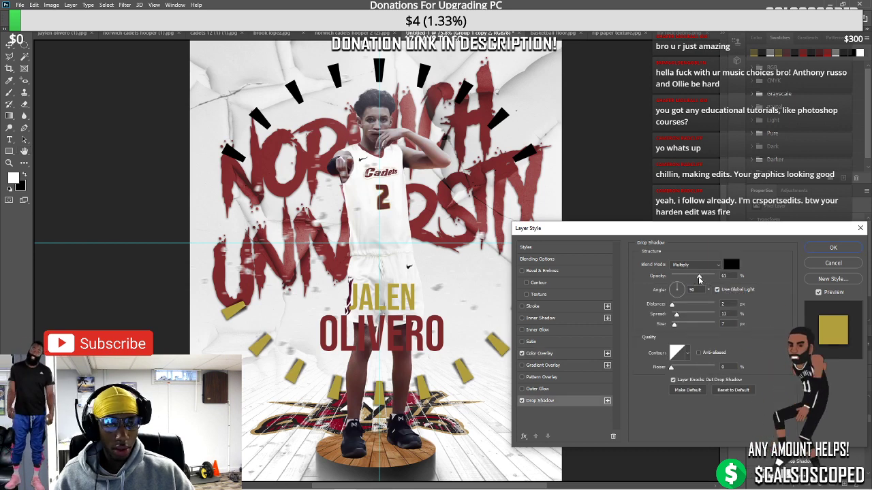
left_click_drag(676, 316, 673, 315)
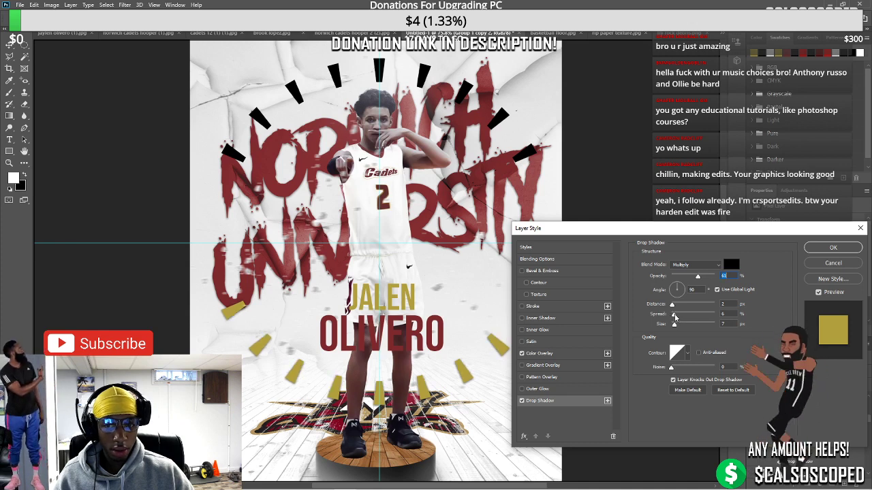
Apply the gold overlay and drop shadow to the lower marks
left_click(833, 247)
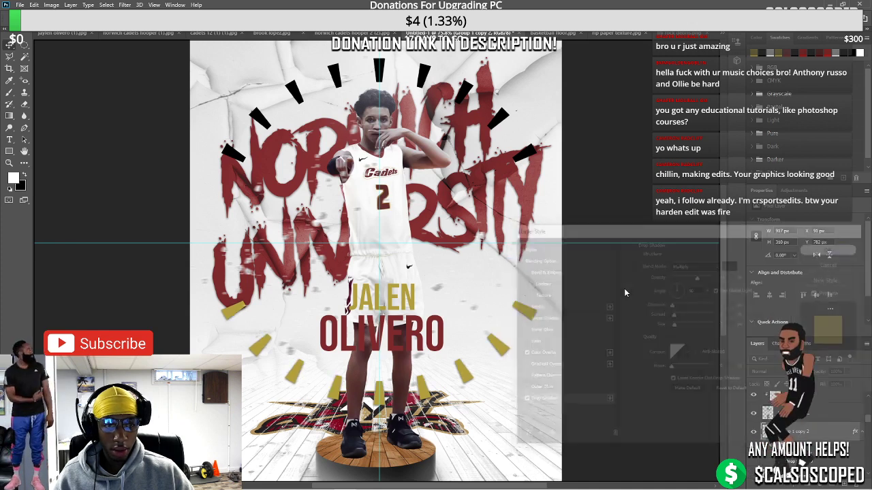
scroll(468, 269, "down", 4)
scroll(360, 171, "up", 4)
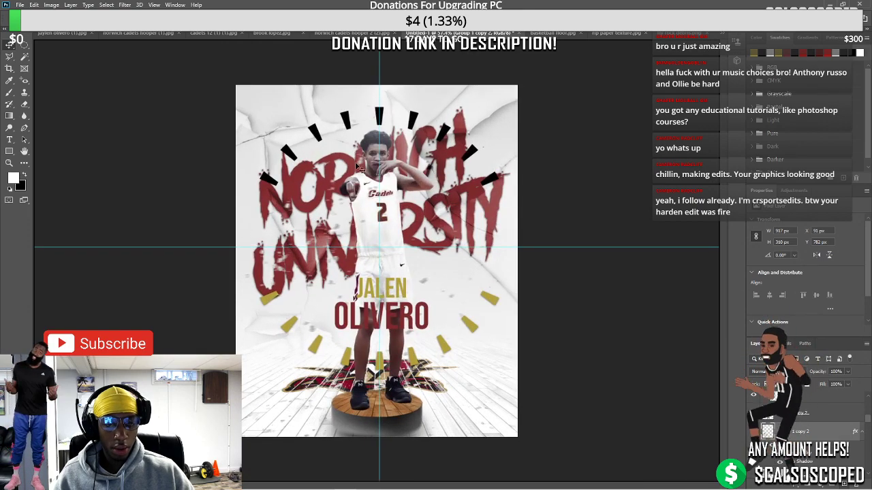
scroll(357, 166, "up", 2)
scroll(363, 188, "up", 2)
scroll(557, 402, "down", 2)
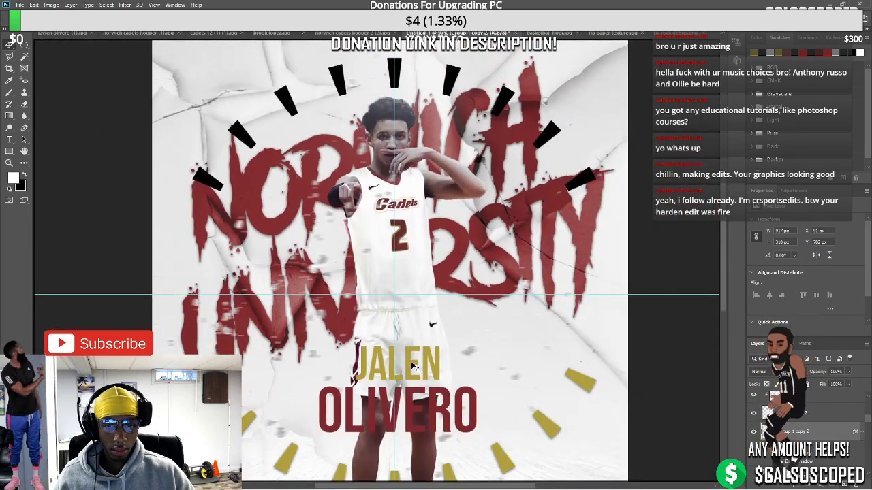
Recolour the JALEN text to the brighter gold bca41e
left_click(766, 401)
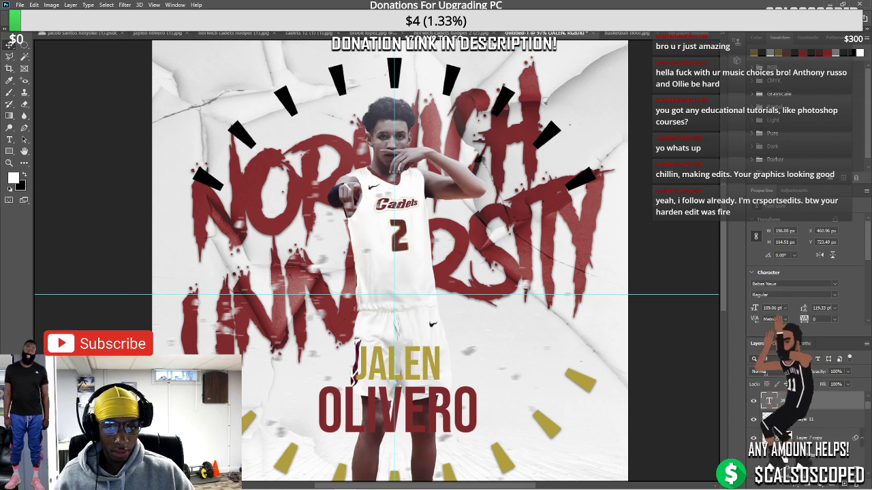
double_click(769, 402)
left_click(776, 330)
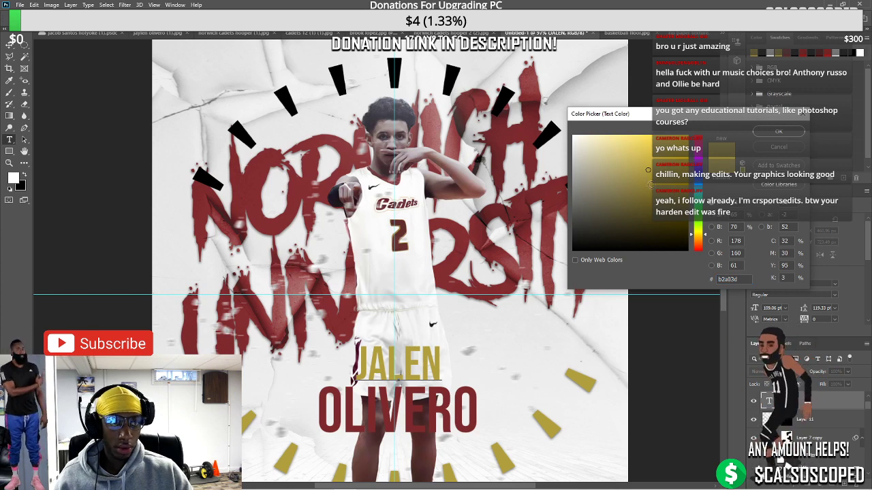
key("Tab")
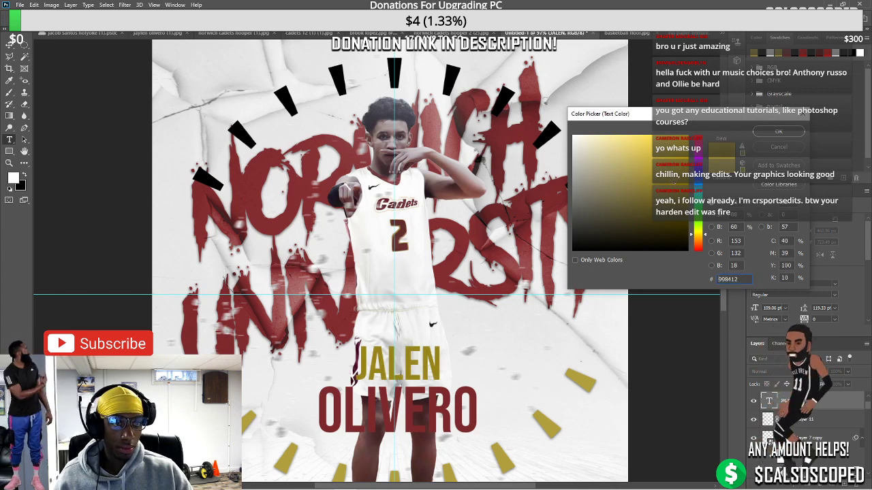
type("bca41e")
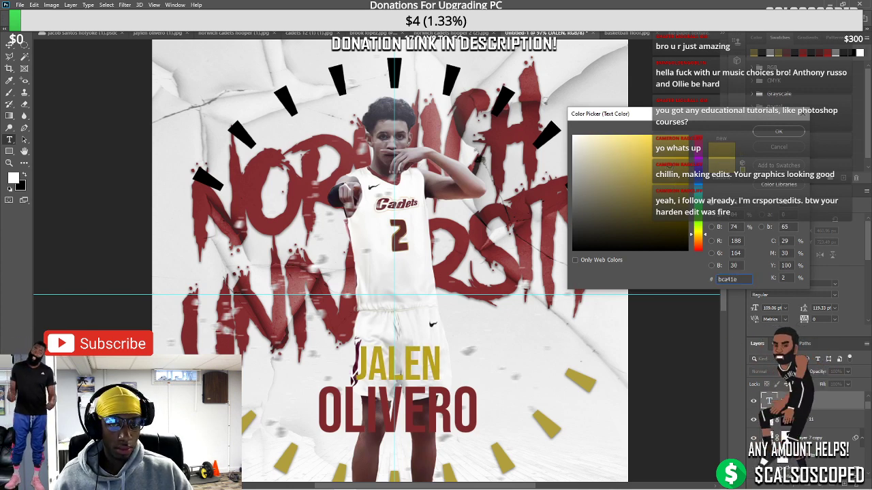
left_click(778, 131)
scroll(342, 298, "down", 3)
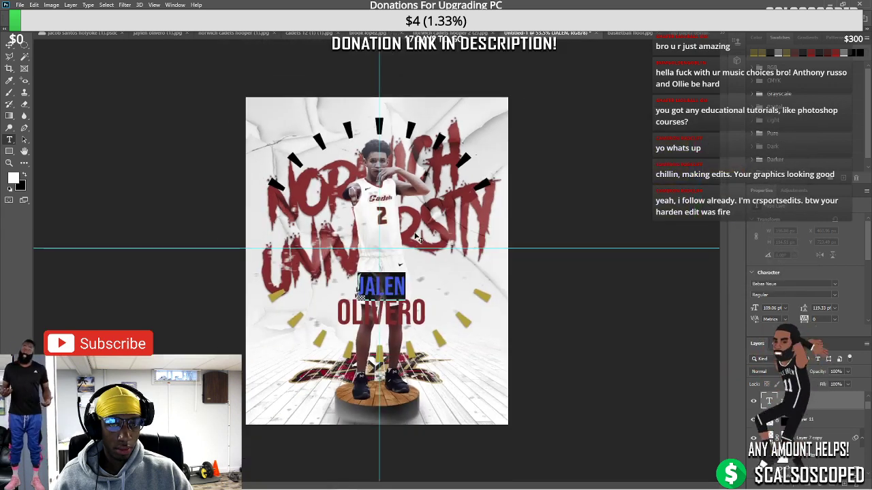
left_click(11, 50)
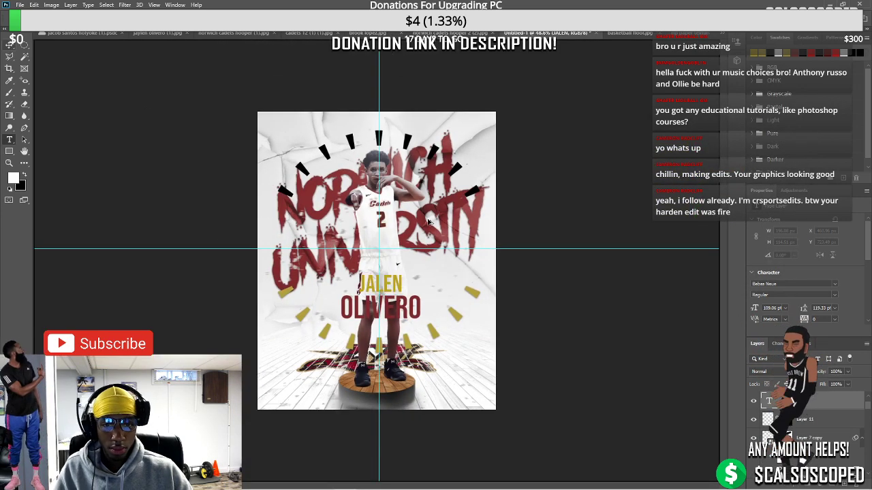
Select the Group 1 copy layer of burst marks
scroll(458, 245, "up", 2)
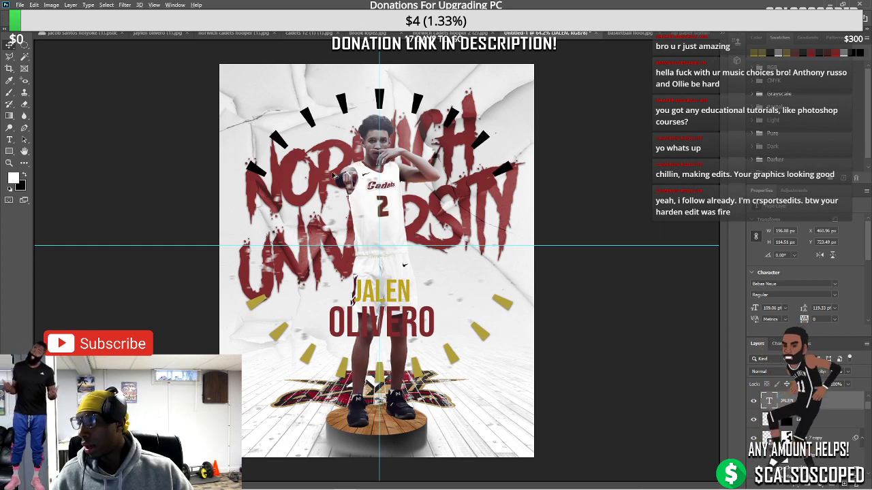
scroll(333, 176, "up", 3)
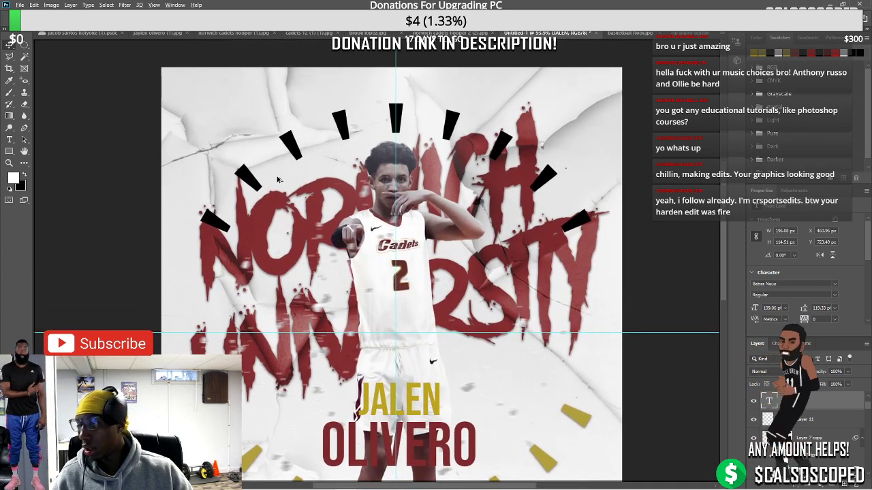
scroll(277, 179, "down", 2)
scroll(252, 183, "up", 2)
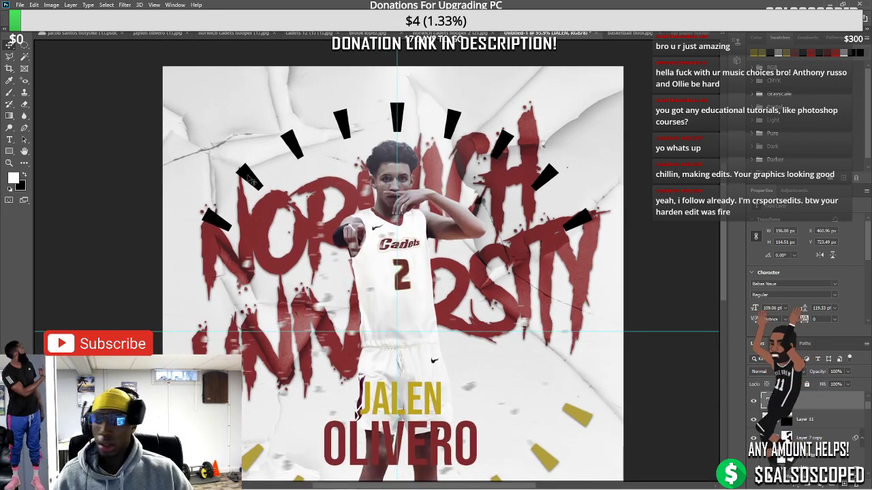
left_click(790, 400)
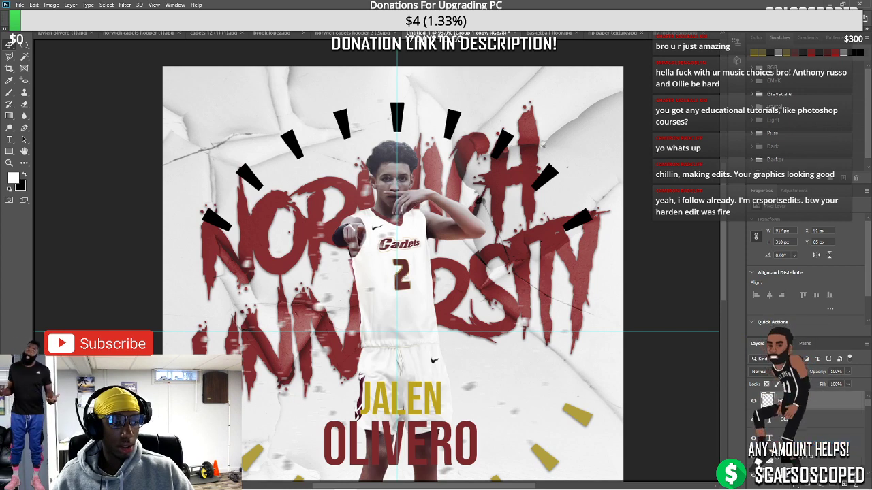
double_click(804, 402)
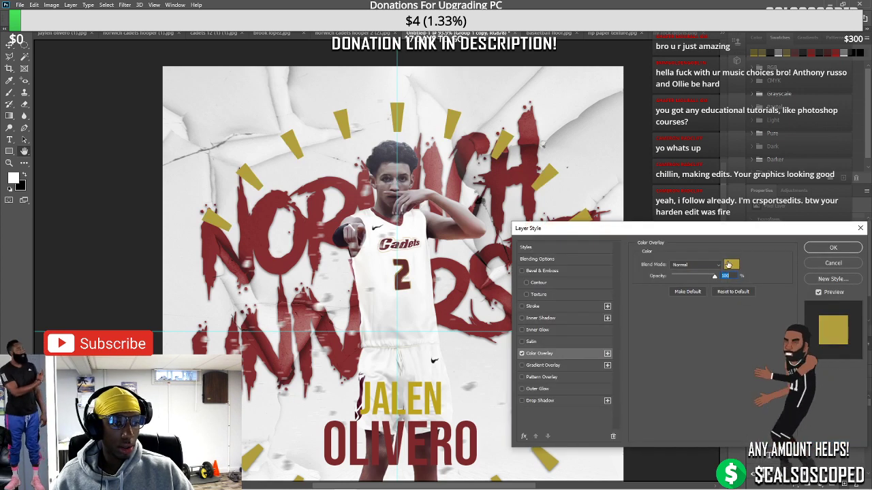
left_click(729, 264)
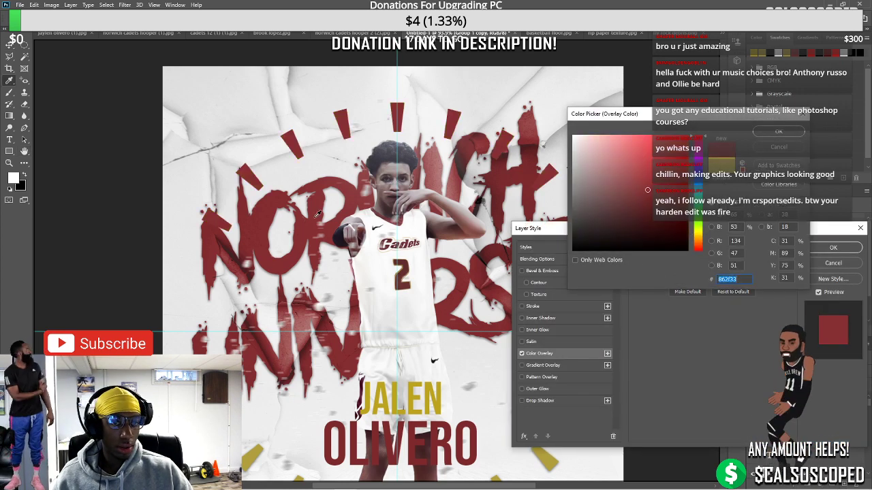
left_click(768, 133)
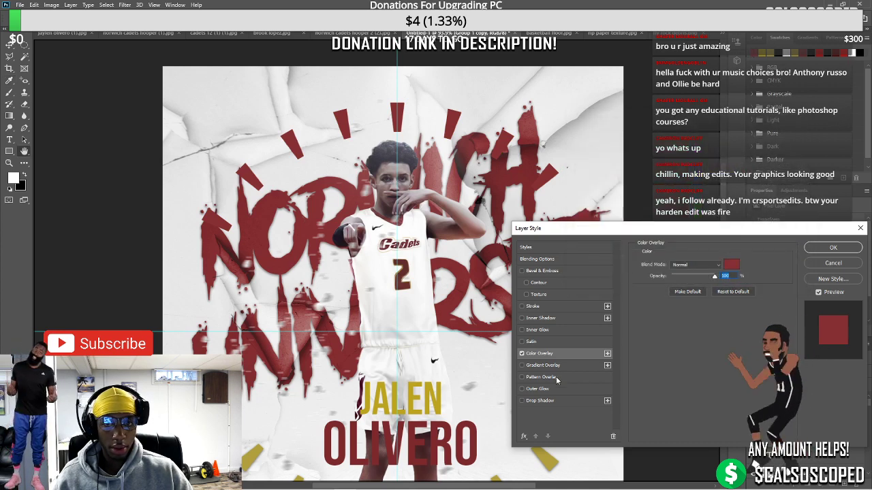
left_click(535, 401)
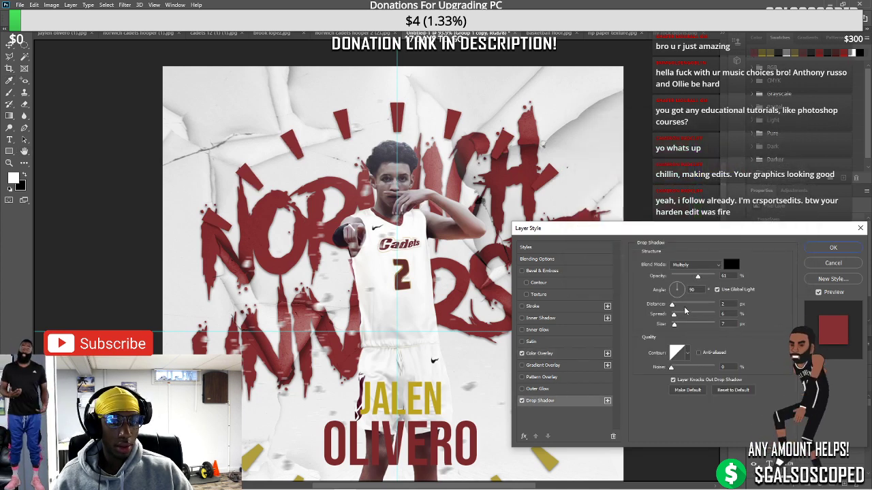
left_click_drag(674, 314, 672, 314)
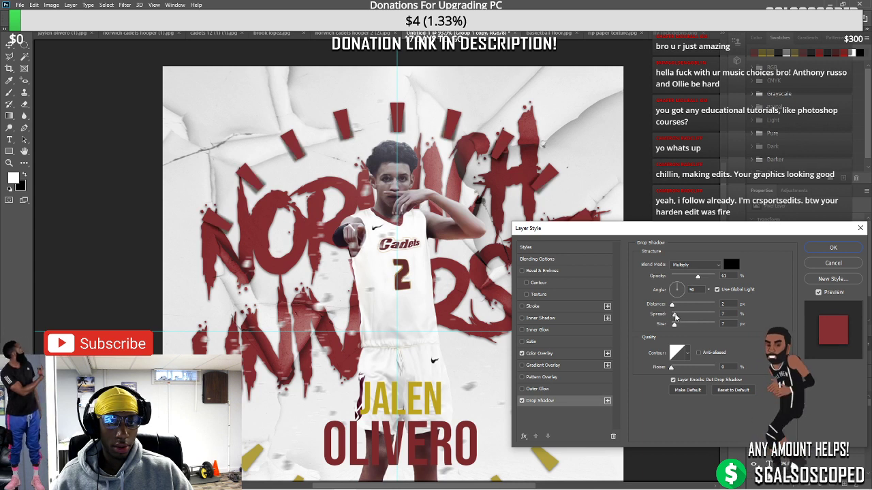
left_click(674, 293)
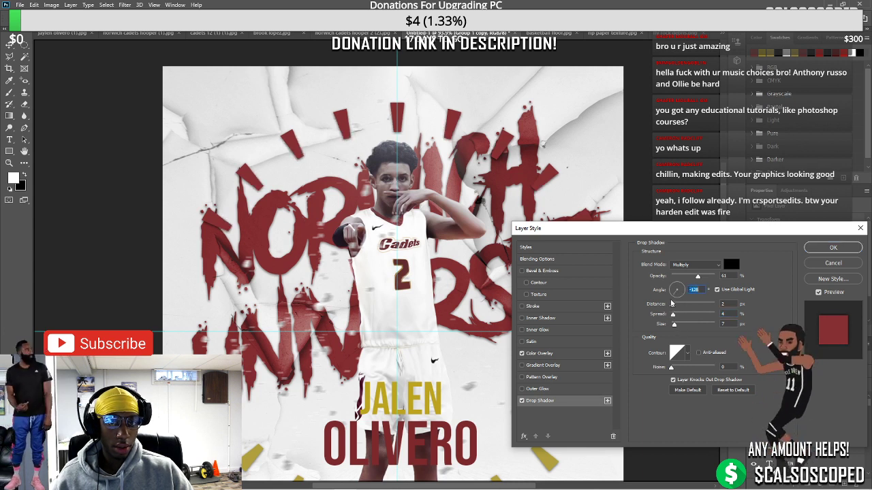
left_click(674, 315)
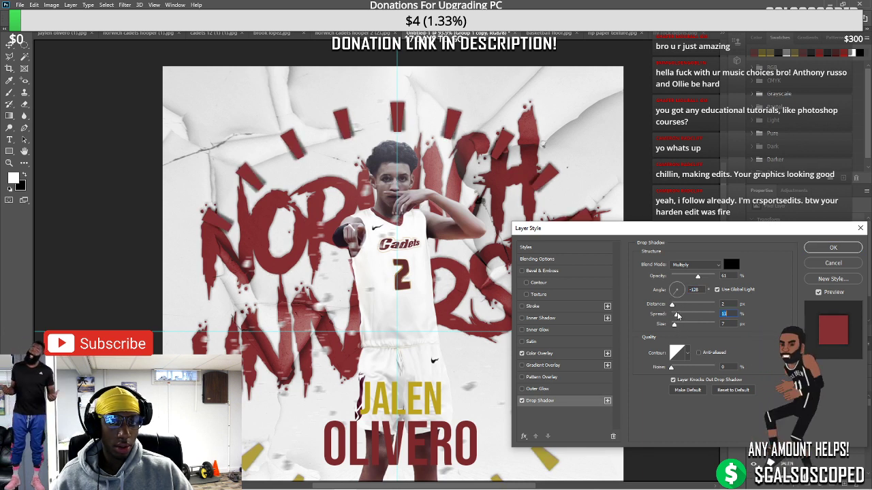
left_click(824, 265)
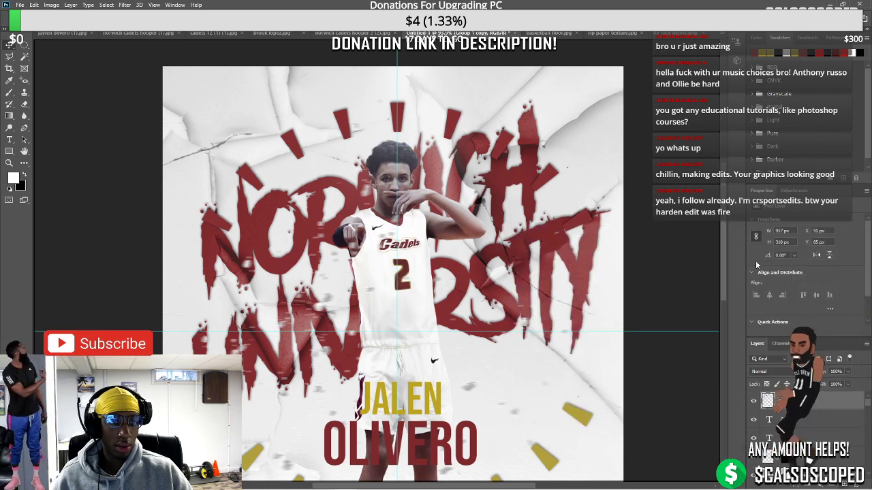
scroll(572, 264, "down", 5)
Add a colour overlay to the upper burst rays using the sampled NORWICH dark red 7e2a2e
scroll(387, 248, "up", 2)
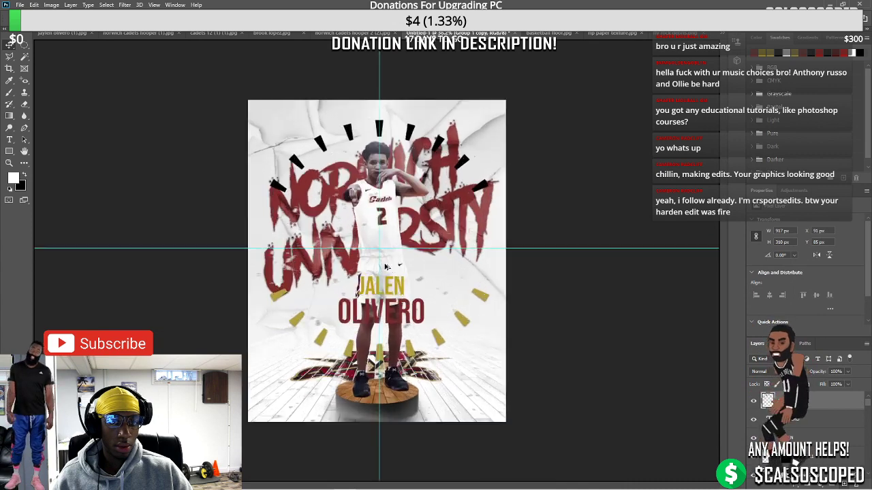
left_click(394, 227)
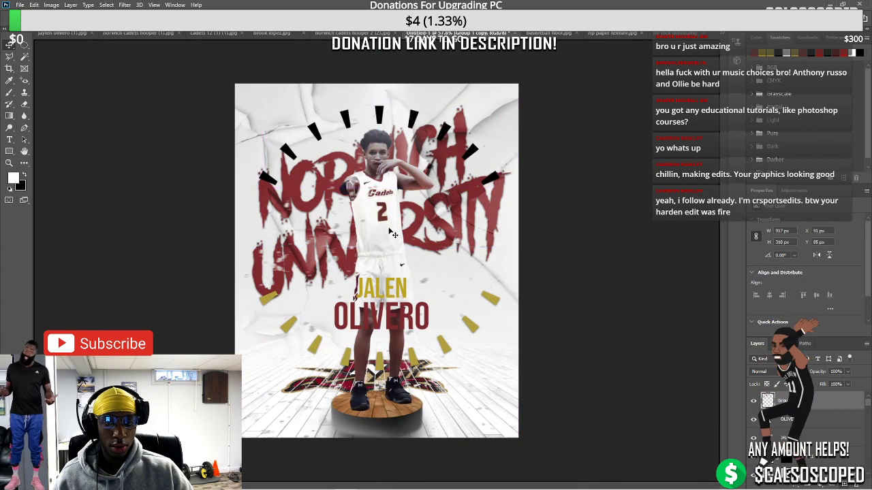
scroll(382, 242, "up", 2)
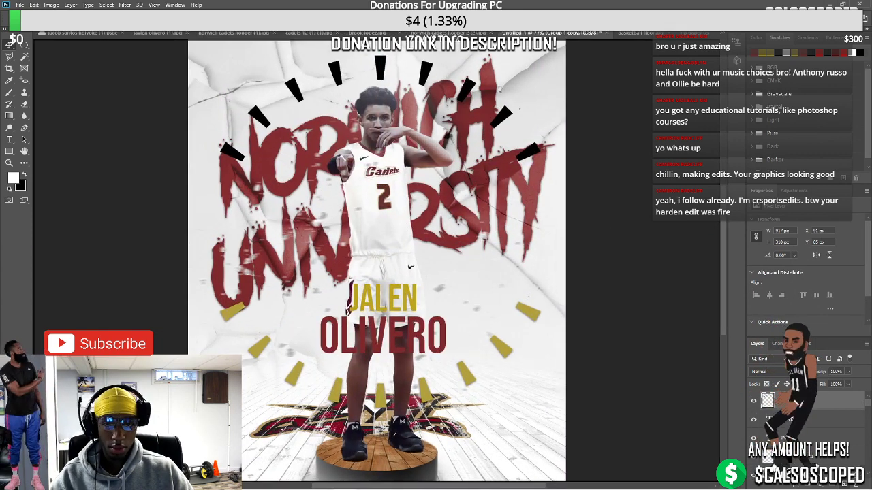
left_click(812, 482)
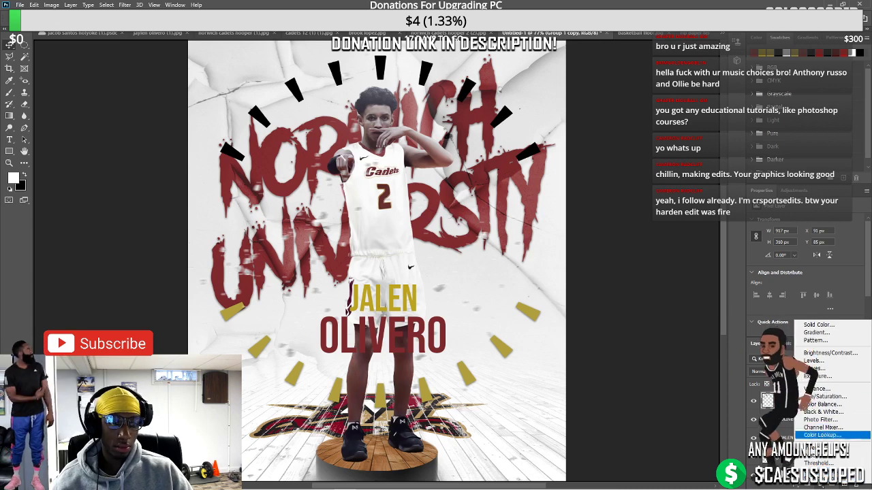
left_click(776, 404)
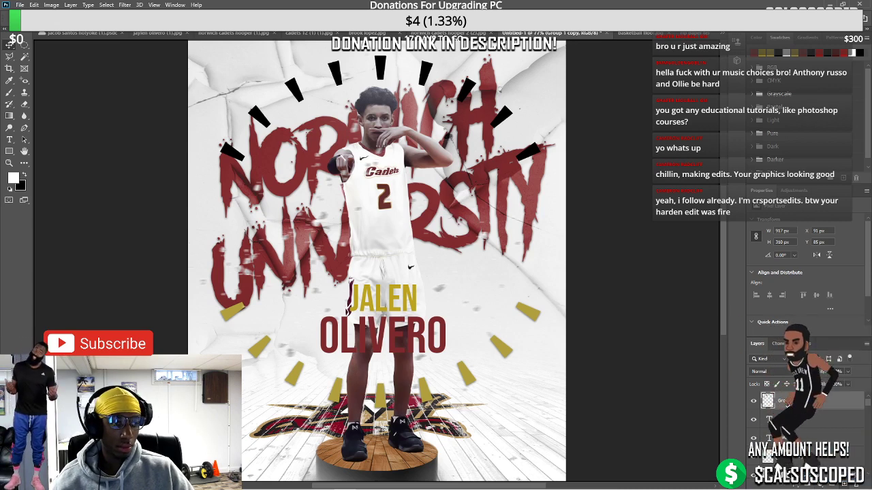
left_click(790, 482)
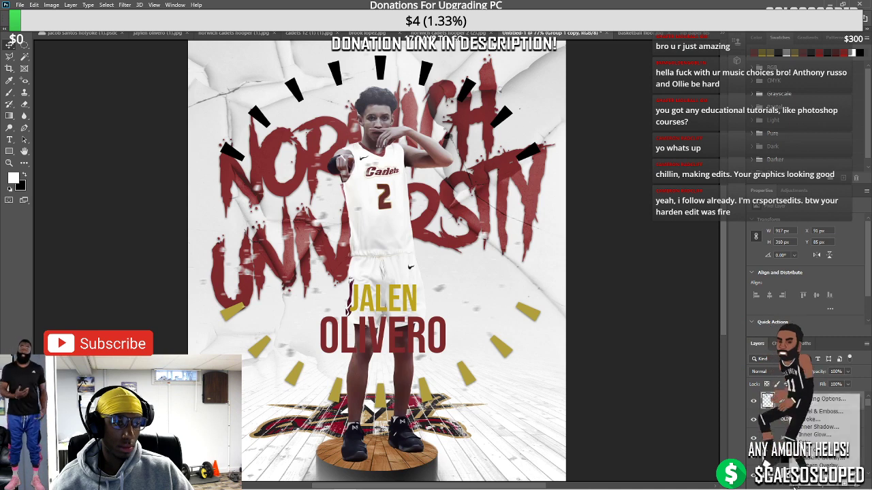
left_click(827, 457)
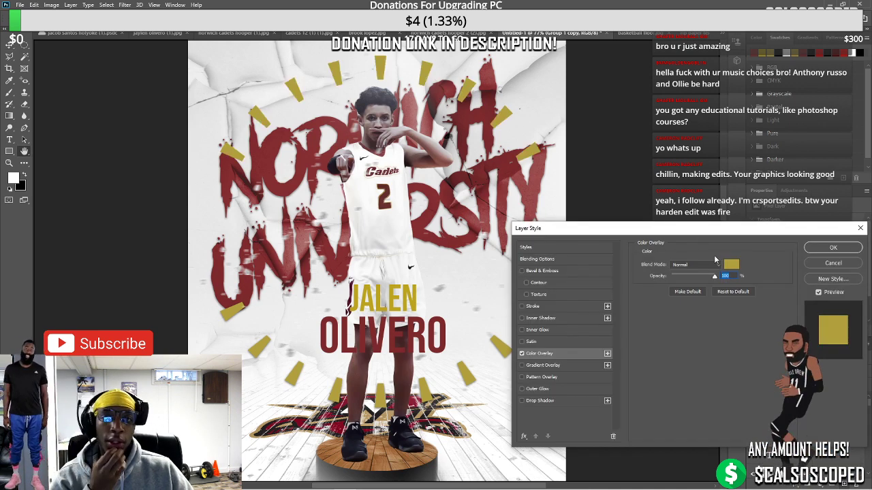
left_click(731, 264)
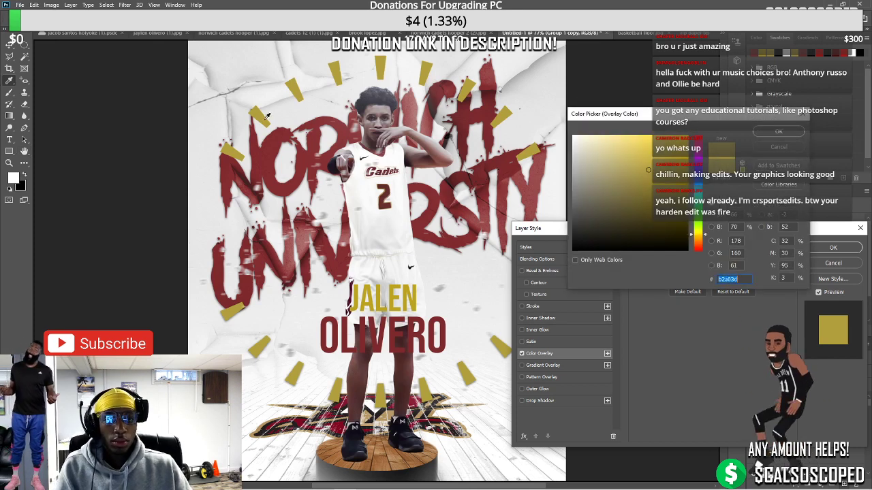
type("ffffff")
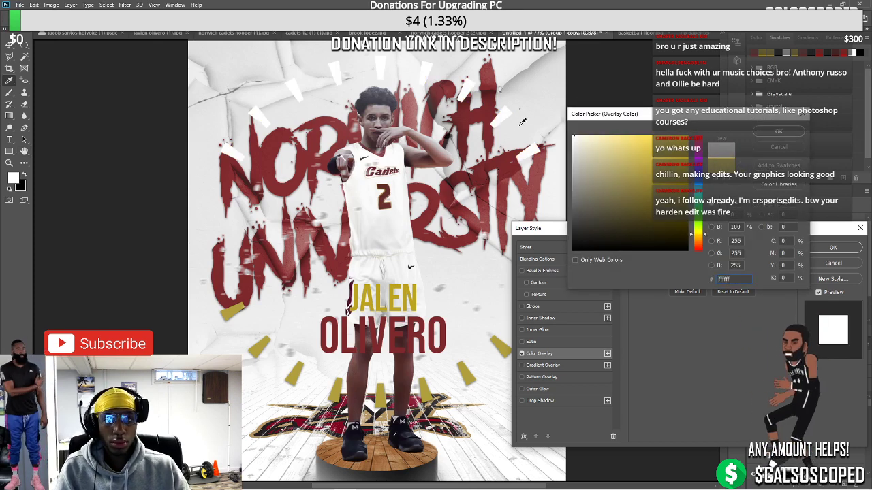
left_click(277, 134)
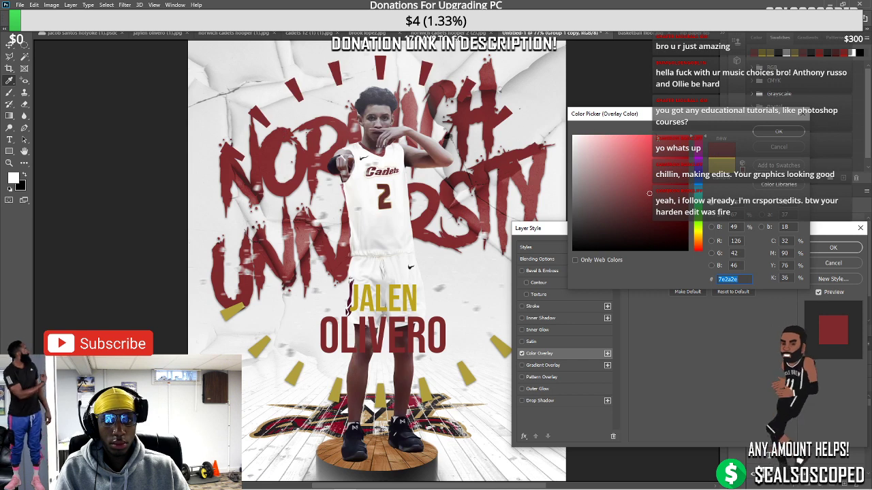
left_click(779, 130)
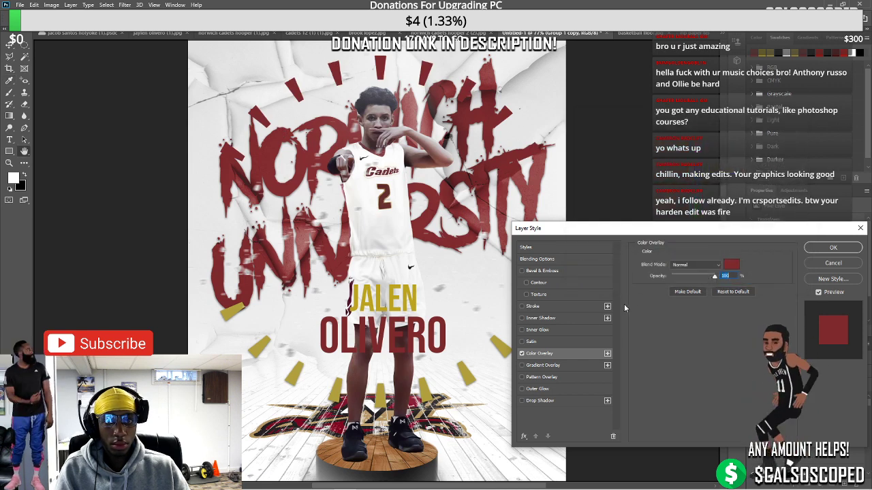
left_click(835, 248)
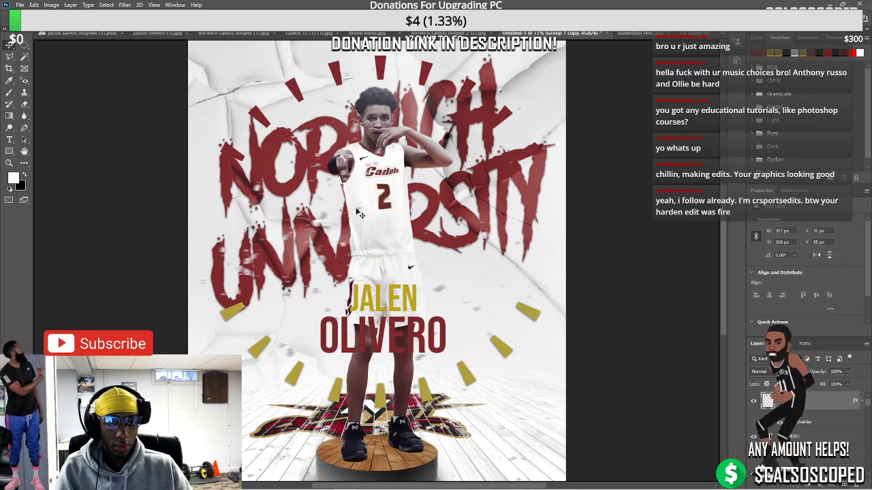
Give JALEN a sampled-gold outer glow (spread 32%, size 5 px, range 95%) and a faint 13% pattern overlay
scroll(356, 212, "down", 3)
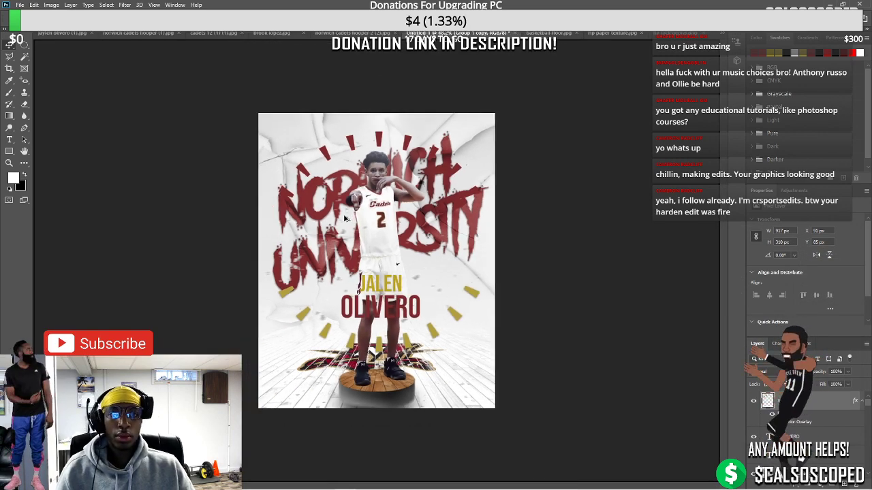
scroll(345, 218, "up", 5)
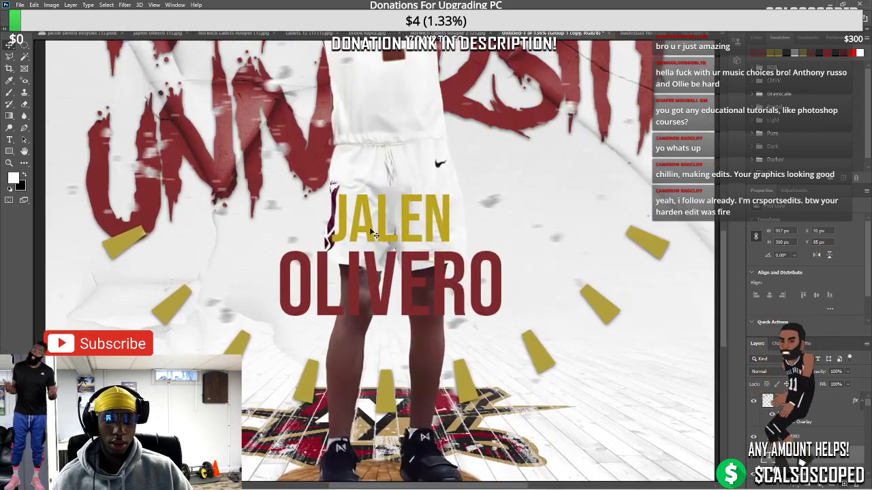
left_click(392, 217, "ctrl")
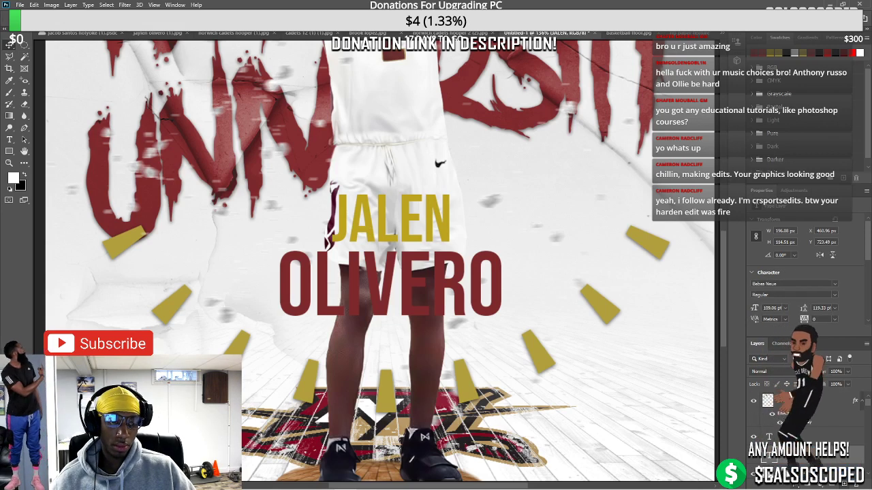
double_click(790, 413)
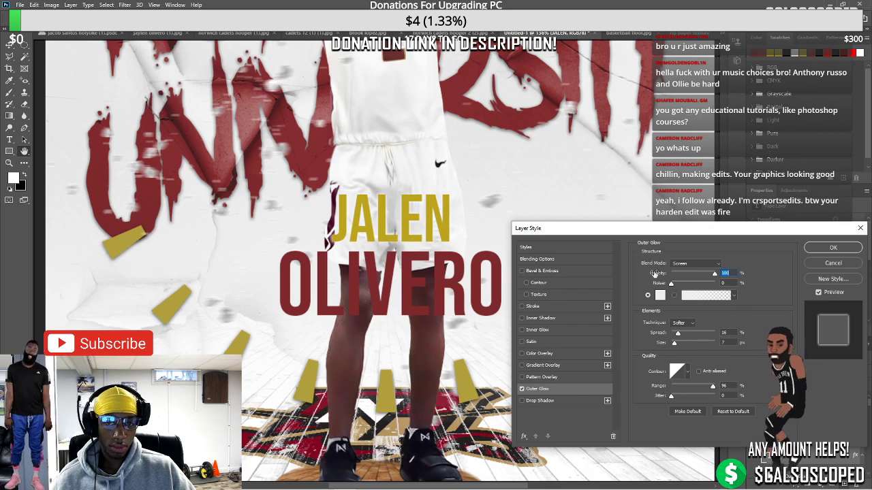
left_click(660, 294)
left_click(392, 218)
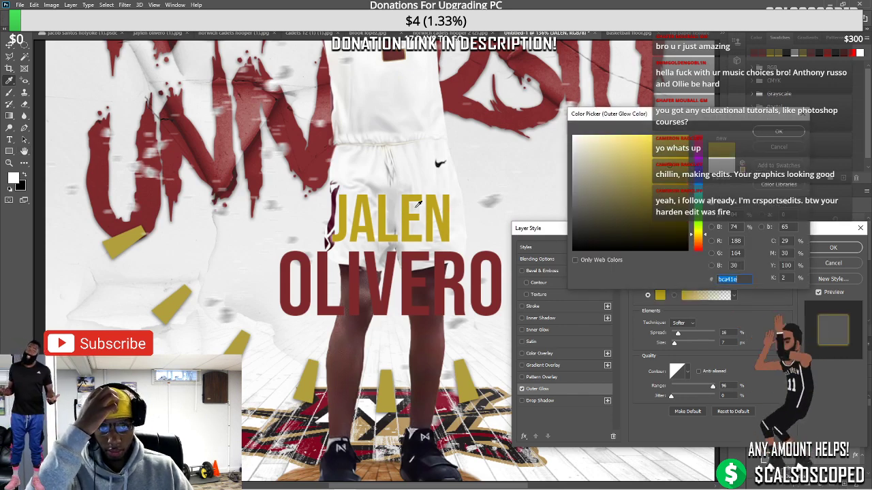
key("Return")
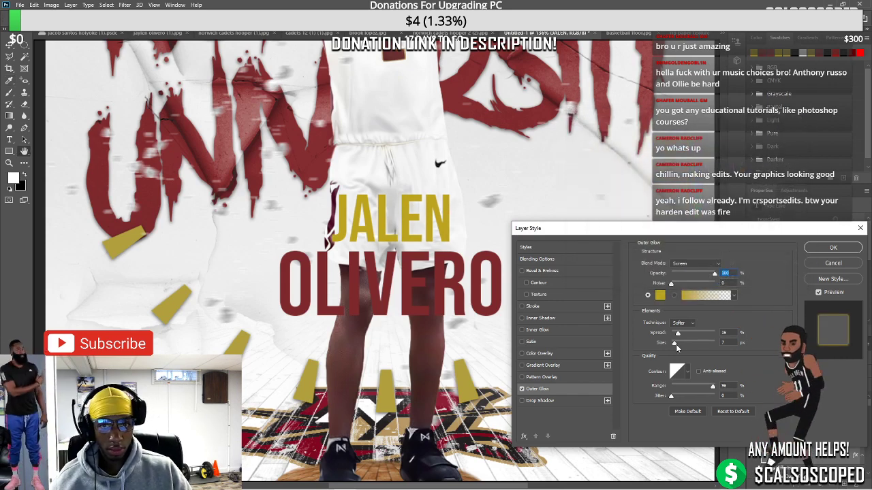
mouse_move(675, 344)
left_mouse_down()
mouse_move(690, 342)
mouse_move(677, 342)
mouse_move(686, 335)
mouse_move(676, 345)
left_mouse_up()
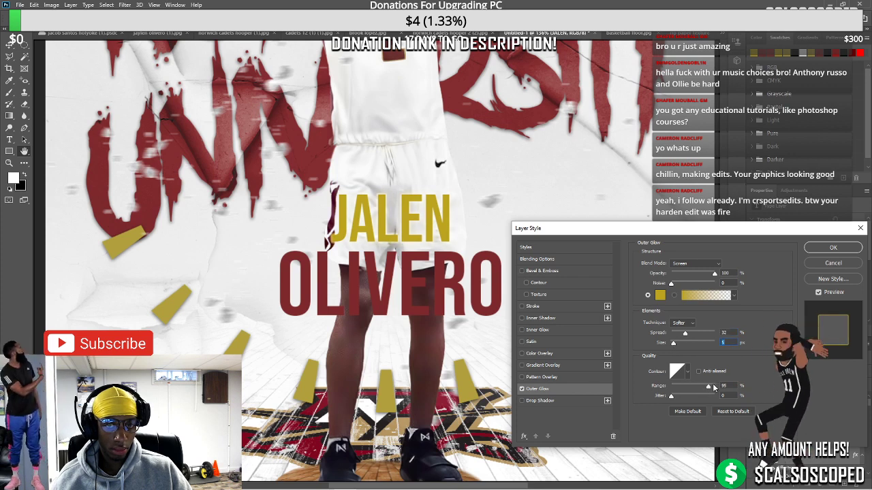
left_click_drag(713, 386, 713, 387)
left_click(832, 247)
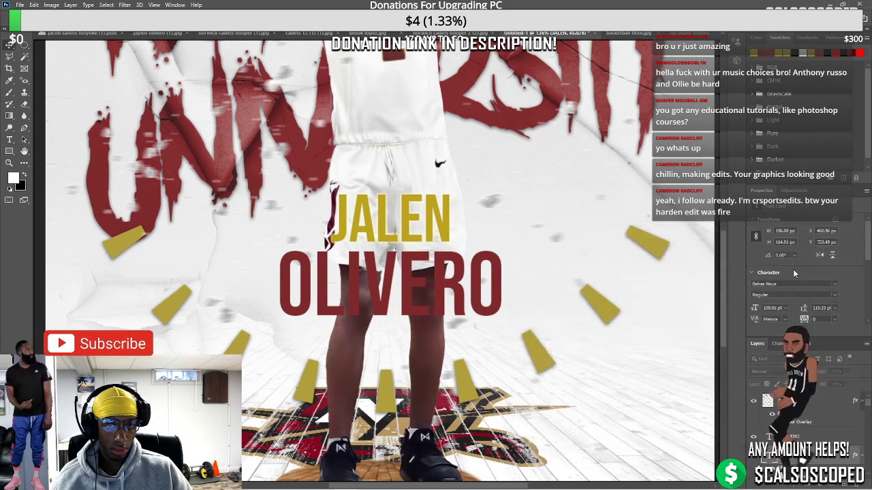
double_click(803, 435)
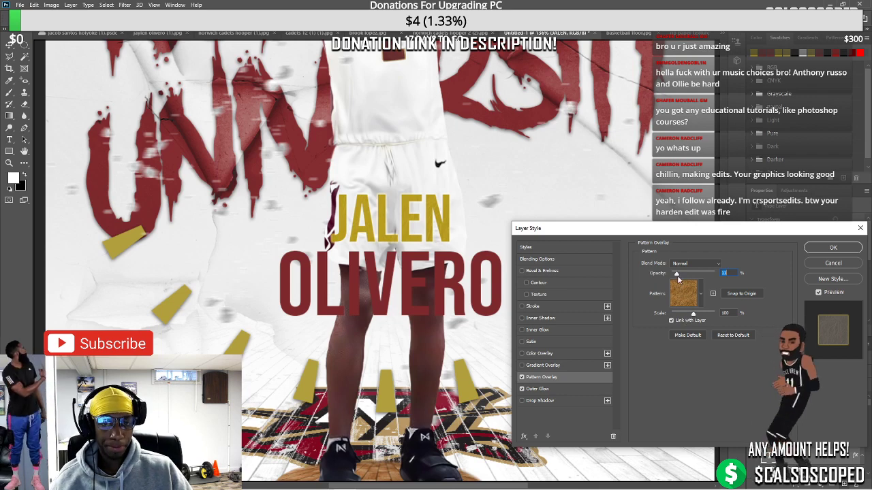
left_click_drag(678, 274, 677, 275)
Apply the pattern overlay to the JALEN text and inspect the name
left_click(833, 247)
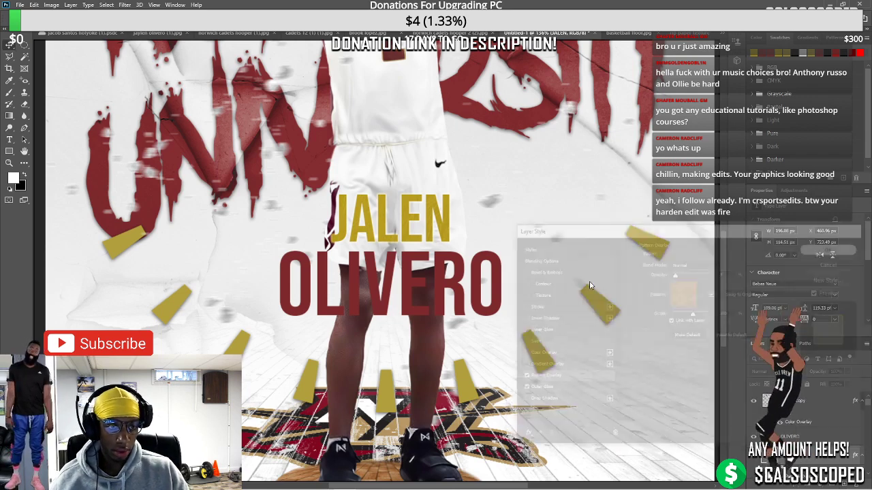
key("ctrl+0")
scroll(574, 330, "up", 4)
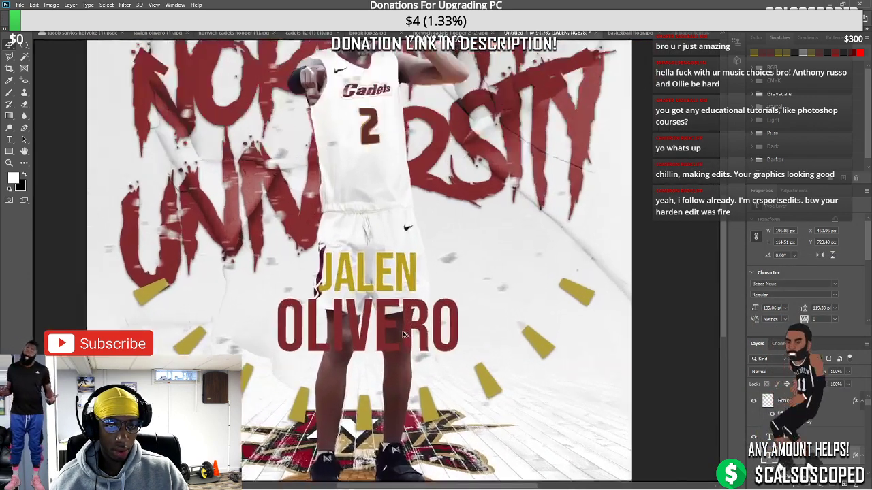
scroll(751, 459, "down", 2)
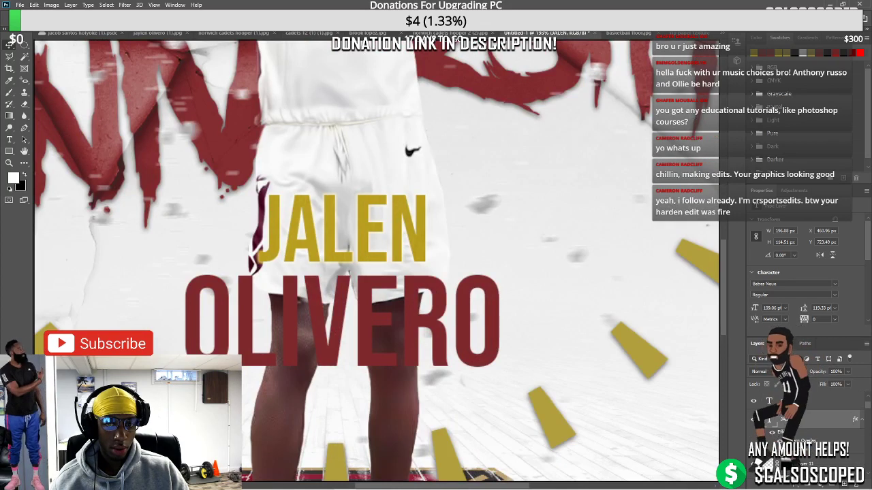
Try a red ff0000 drop shadow on OLIVERO, then back out leaving it black
left_click(373, 346)
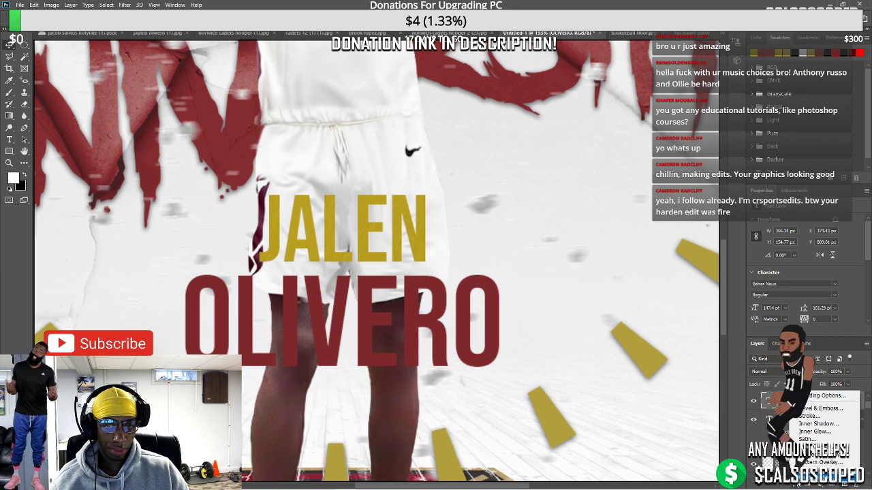
double_click(803, 401)
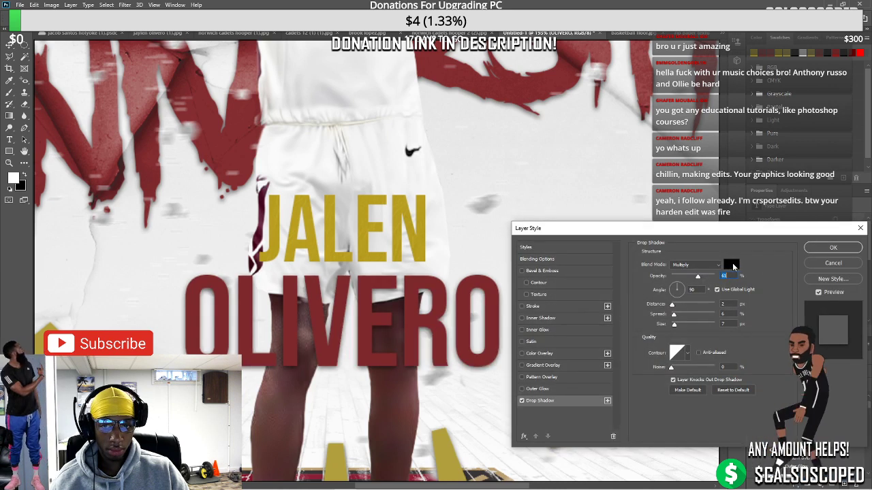
left_click(730, 264)
type("ff0000")
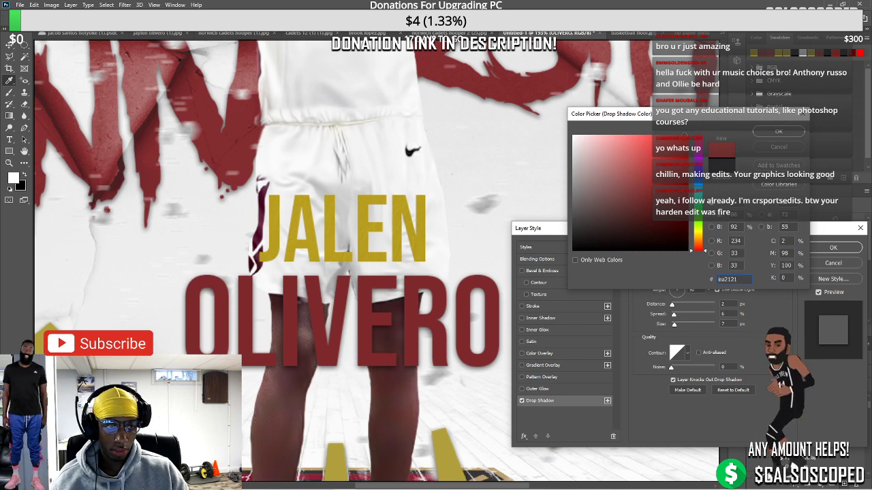
type("000000")
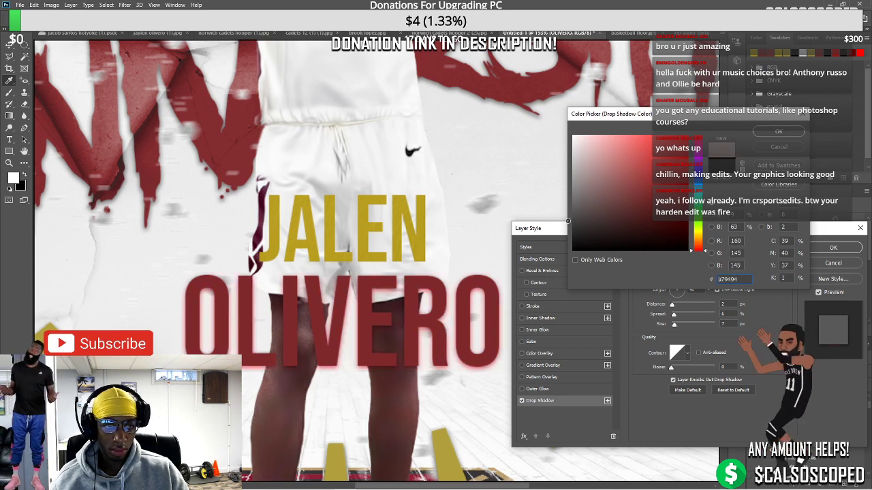
key("Return")
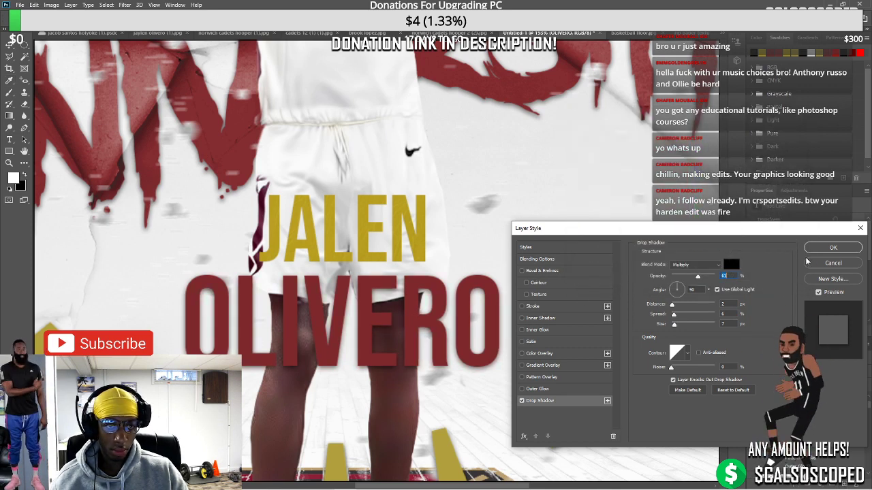
key("Return")
key("ctrl+0")
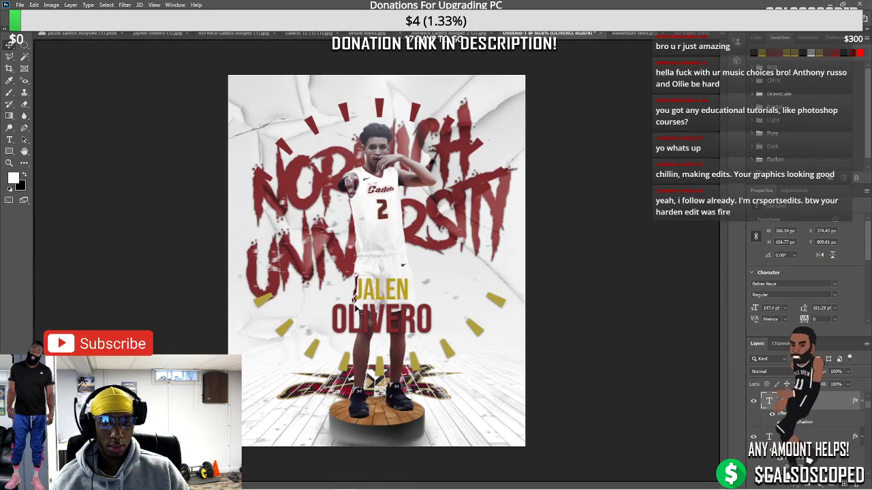
Place the CSS logo from the logos folder and scale it into the top-left corner
key("ctrl+plus")
key("ctrl+minus")
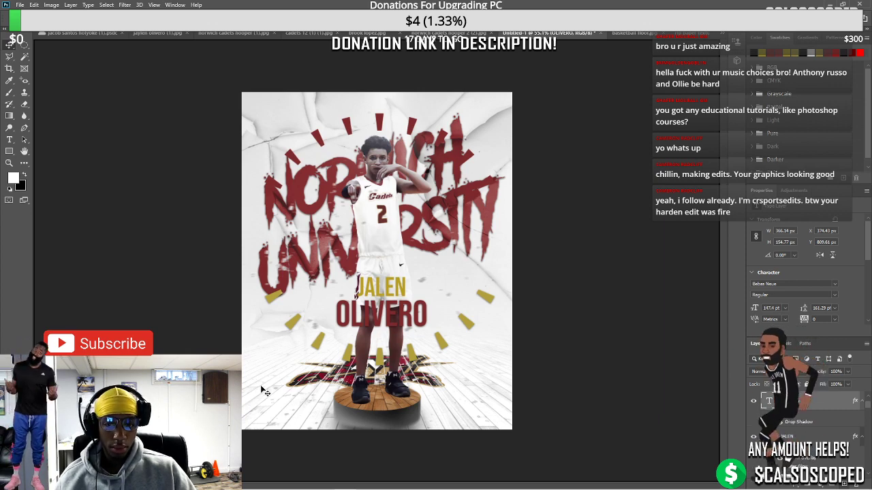
key("ctrl+minus")
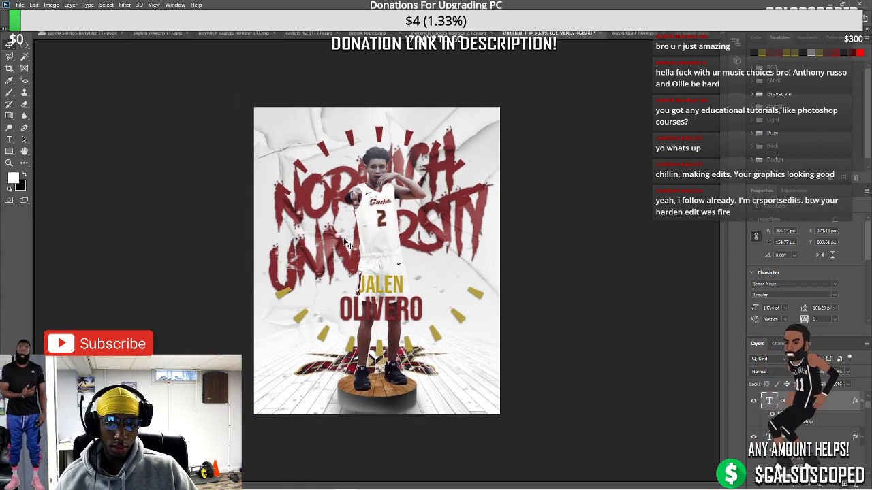
left_click(20, 5)
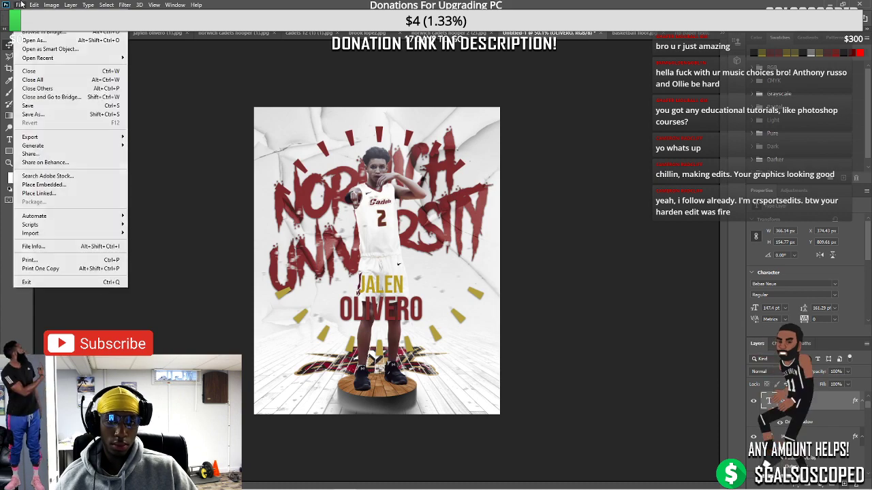
left_click(46, 184)
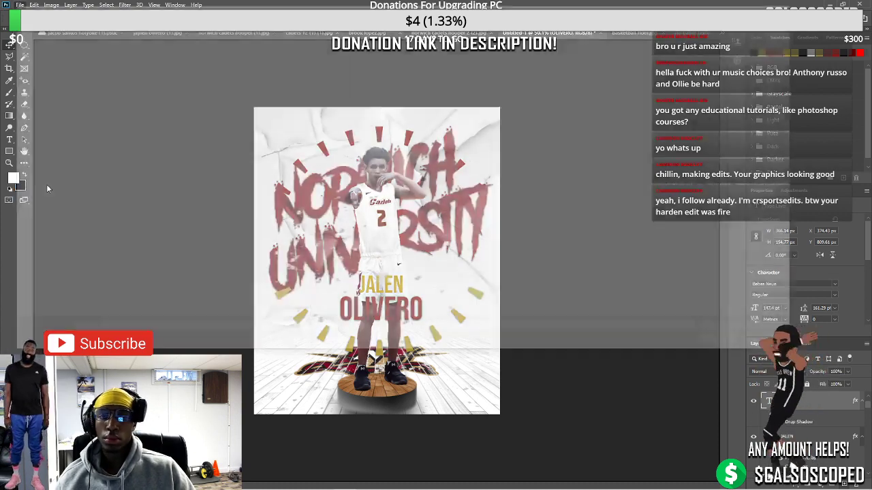
scroll(41, 245, "down", 3)
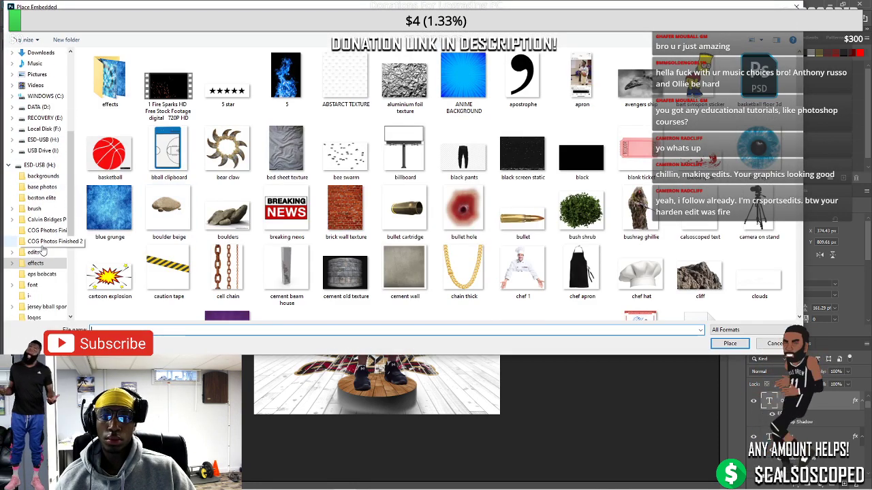
left_click(34, 285)
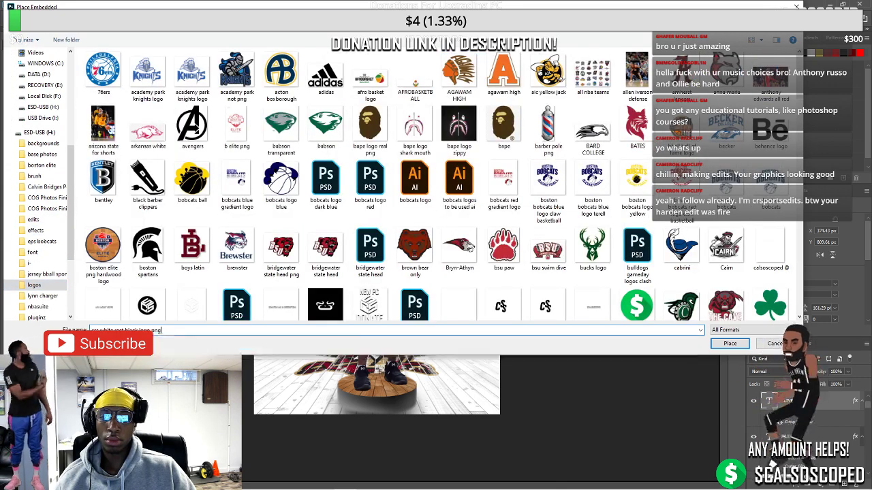
key("Escape")
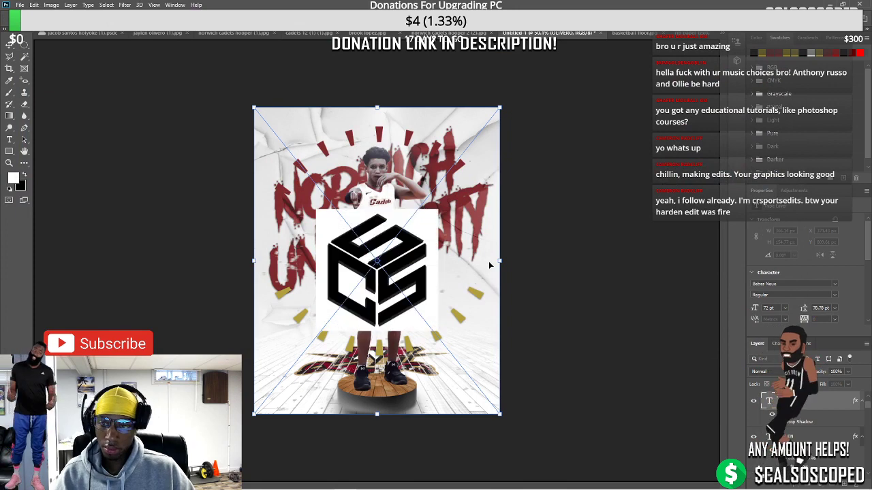
left_click_drag(499, 260, 284, 139)
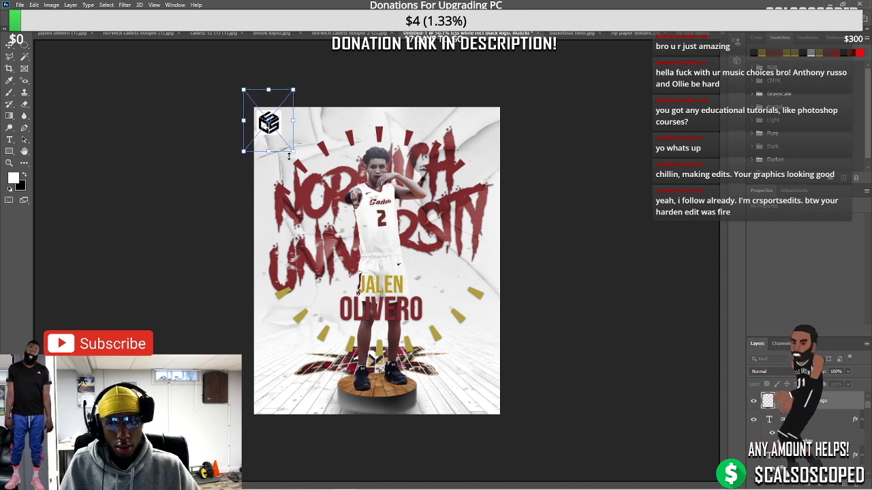
key("Return")
Select the kyrie gif source in the streaming software, then return to Photoshop
key("ctrl+0")
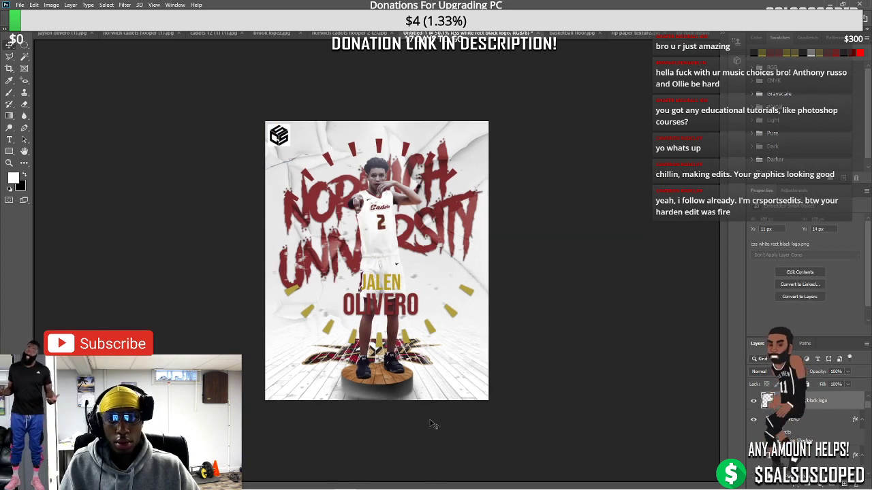
left_click(479, 481)
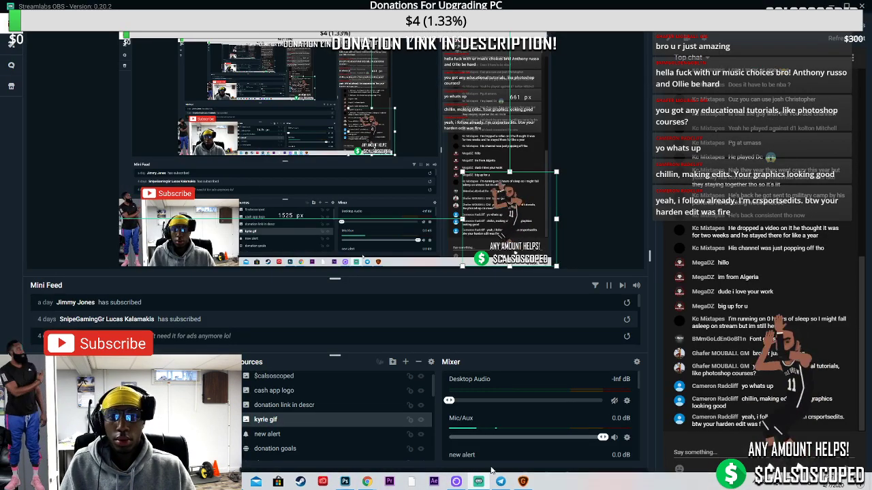
scroll(287, 418, "down", 3)
scroll(287, 417, "up", 3)
left_click(287, 419)
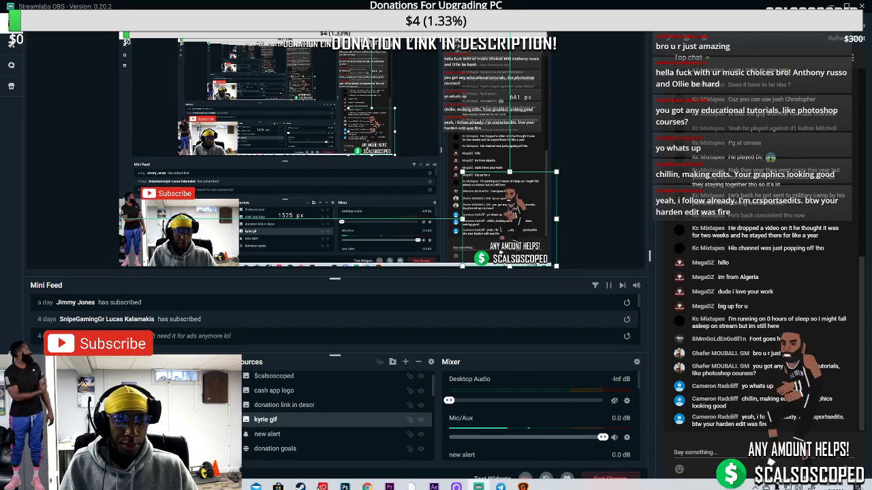
left_click(346, 481)
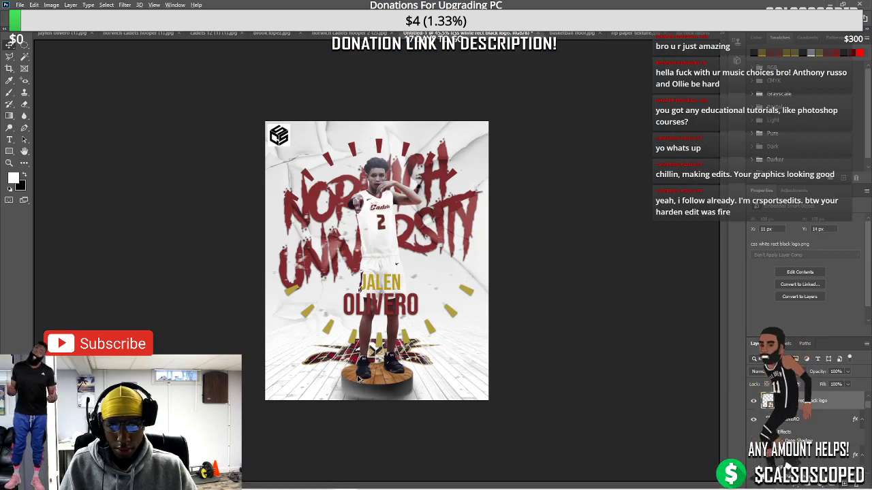
Browse the home screen's computer files and cloud documents, then go back to the poster
key("ctrl+plus")
scroll(391, 384, "up", 2)
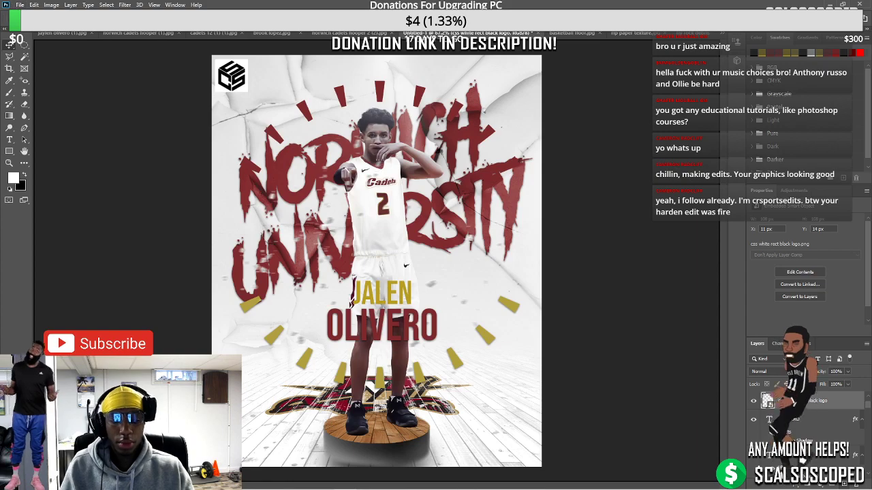
left_click(7, 25)
scroll(505, 180, "down", 5)
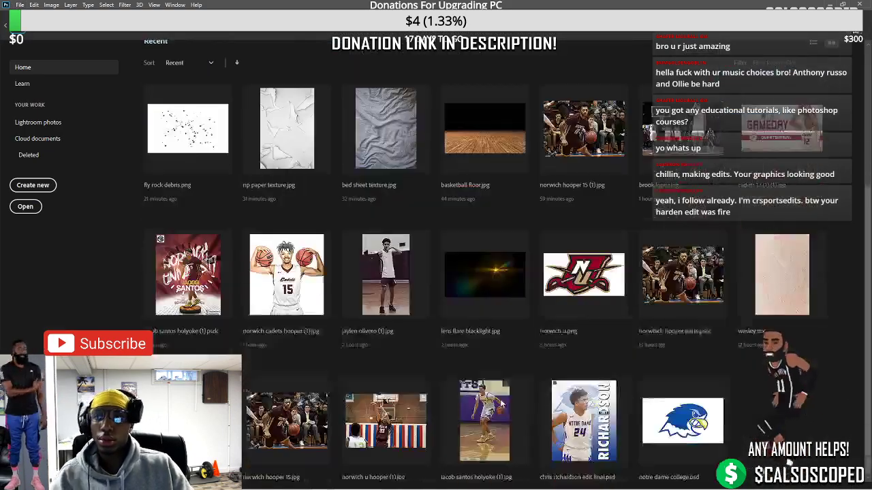
scroll(158, 227, "up", 5)
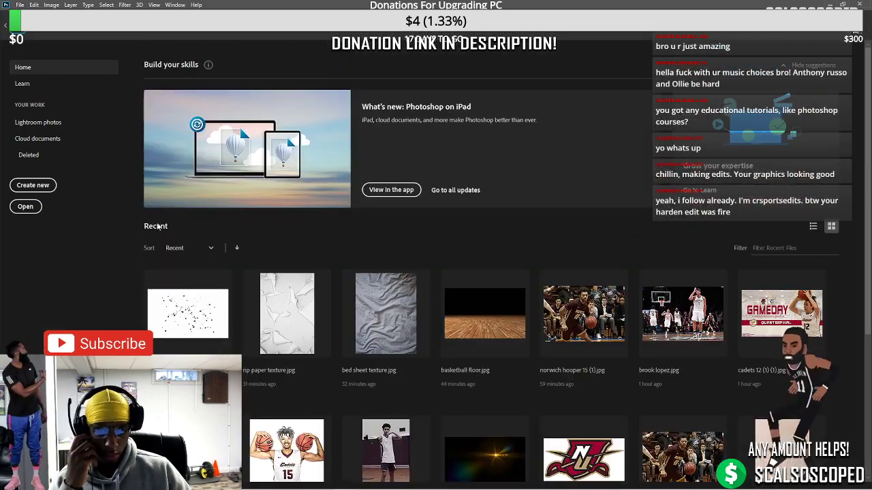
left_click(25, 207)
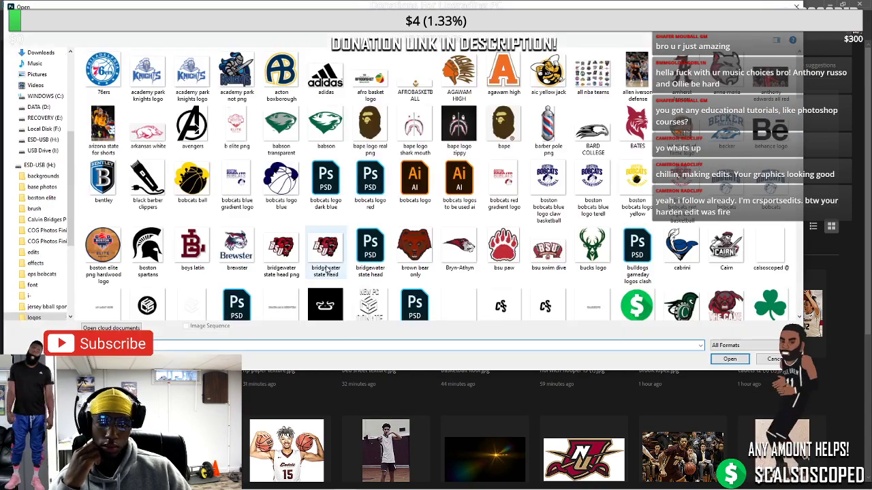
key("Escape")
left_click(25, 206)
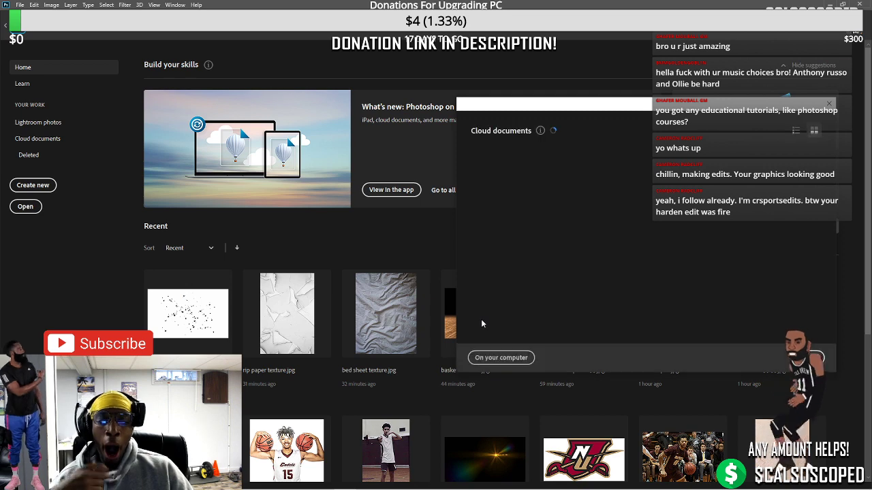
scroll(577, 333, "down", 5)
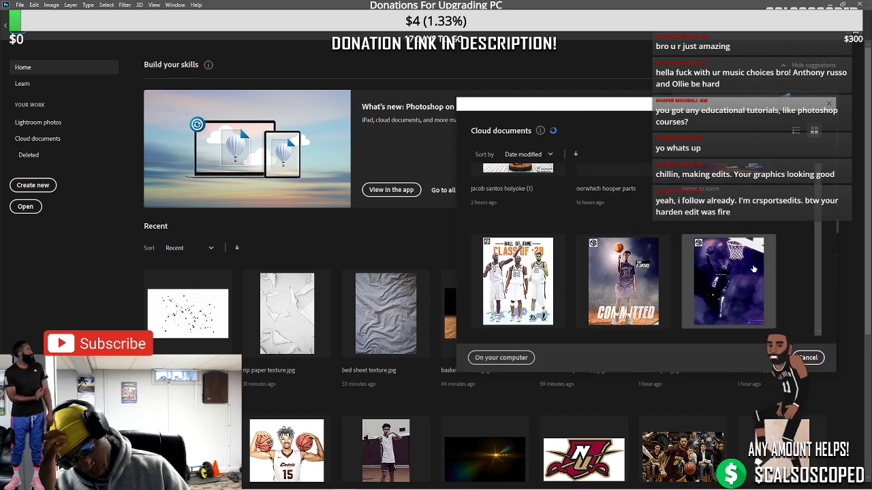
key("Escape")
key("Escape")
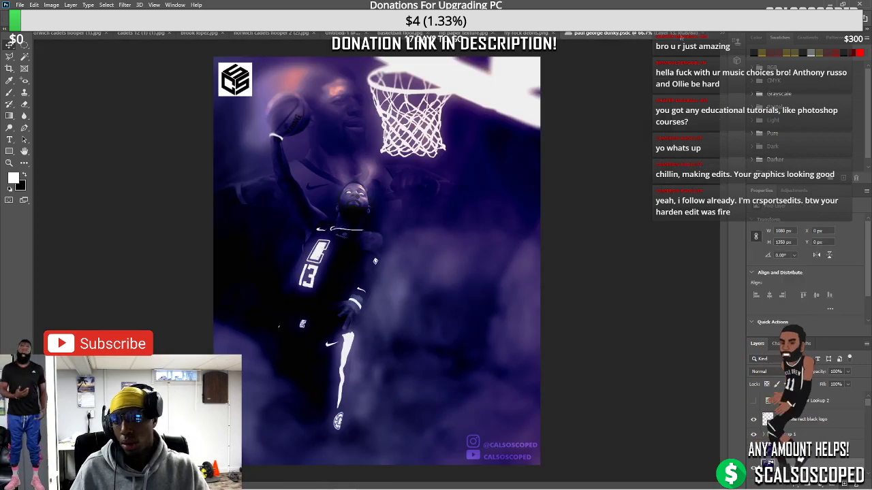
key("ctrl+Tab")
Check the saved cloud documents from the home screen again without opening any
left_click(8, 24)
scroll(578, 307, "down", 3)
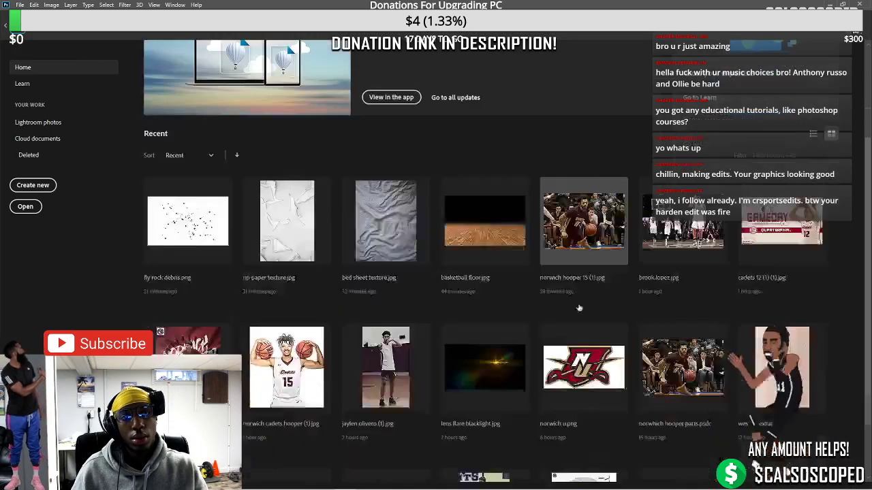
scroll(579, 308, "down", 3)
left_click(25, 206)
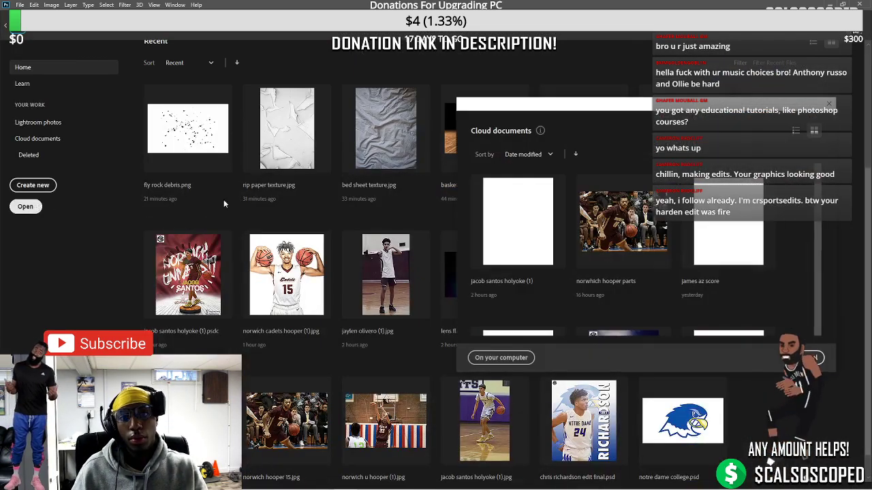
left_click(660, 279)
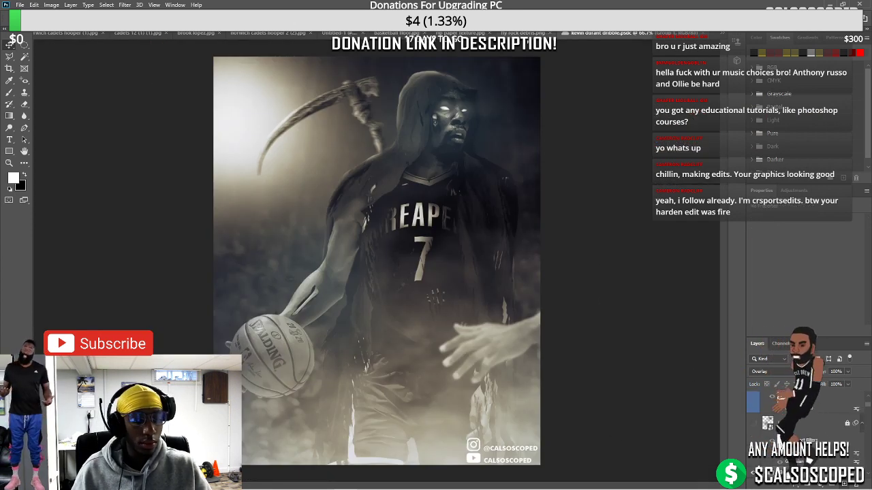
left_click(723, 35)
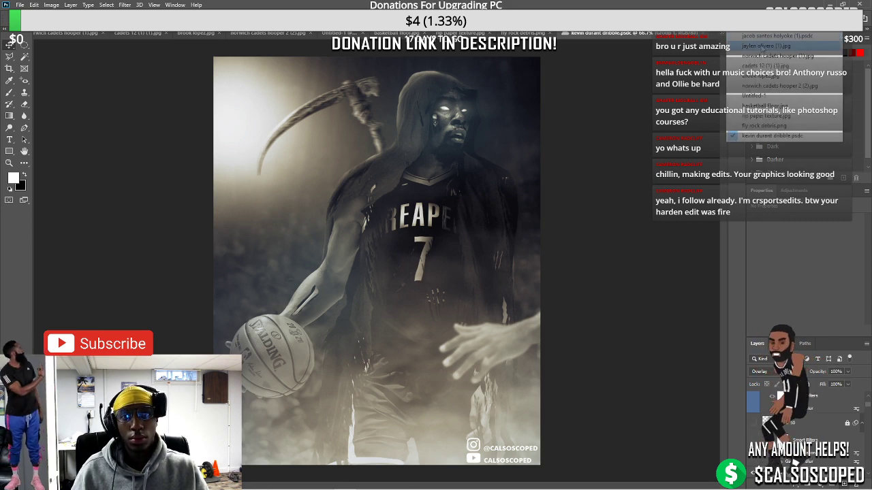
left_click(767, 36)
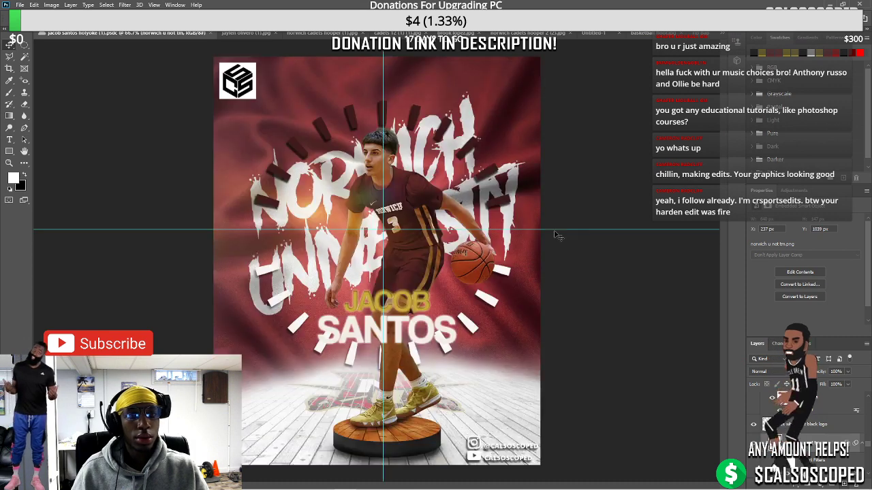
left_click(237, 32)
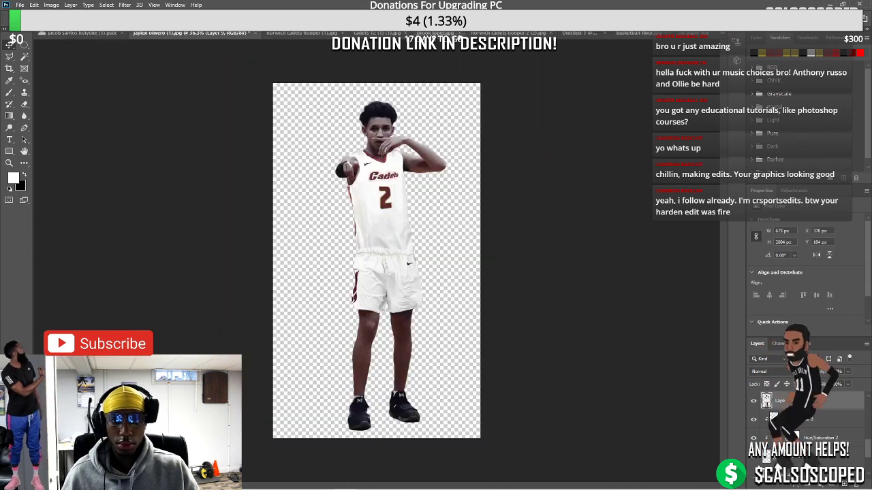
Return to the poster and move the handle watermark to the bottom-right corner
left_click(574, 35)
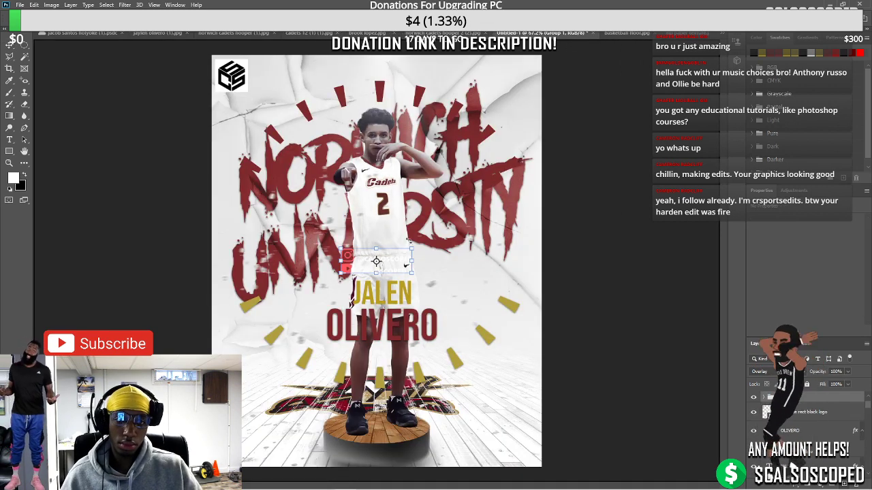
left_click_drag(405, 266, 513, 452)
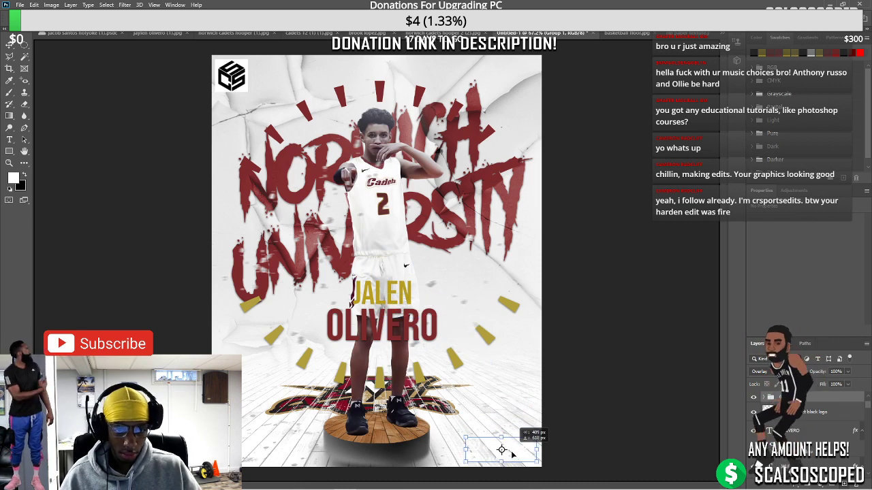
scroll(803, 408, "up", 2)
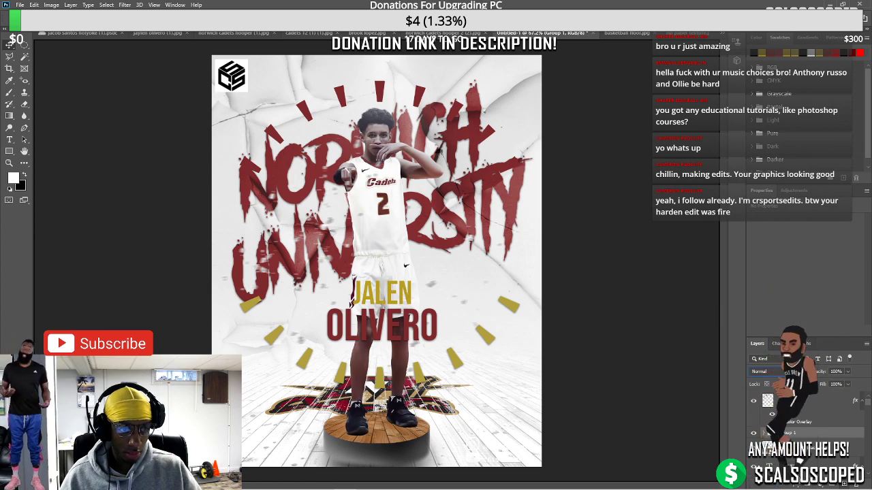
Give the watermark layer a drop shadow with the default settings
left_click(798, 484)
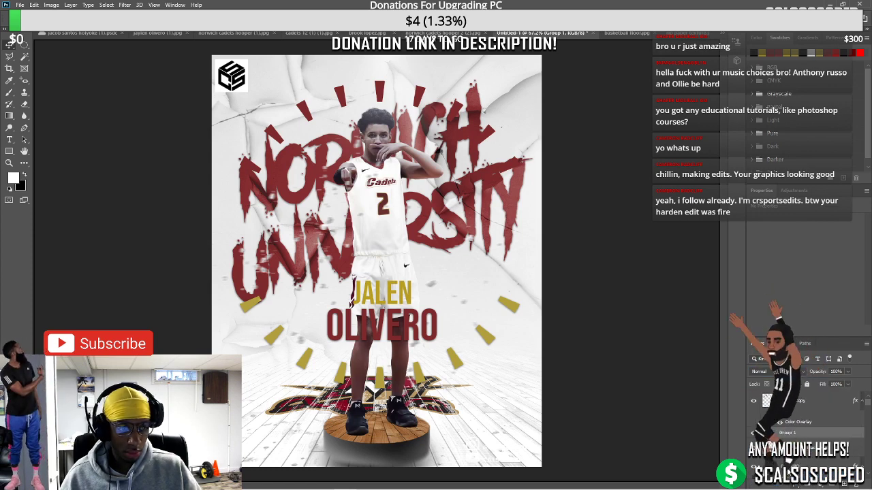
left_click(807, 476)
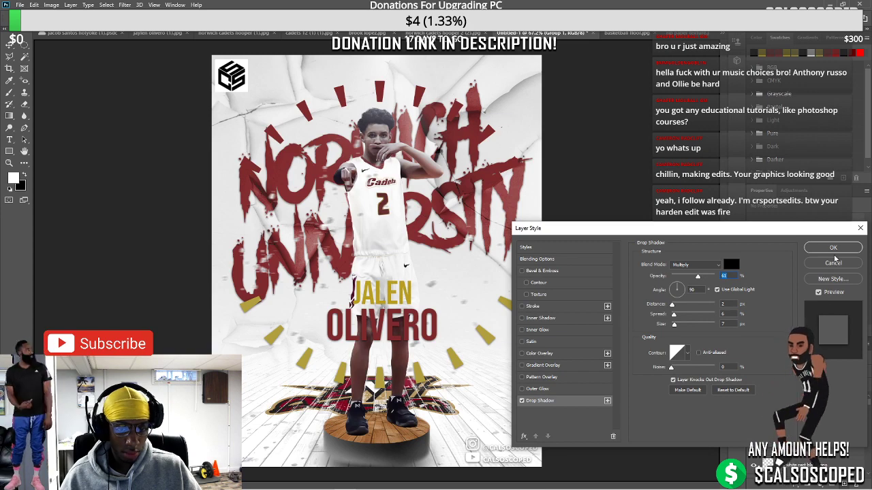
left_click(832, 248)
scroll(423, 328, "down", 3)
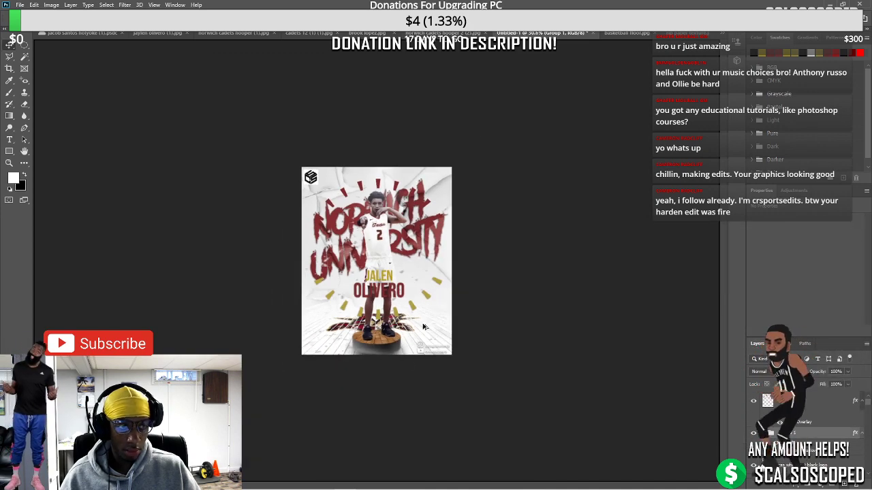
scroll(367, 395, "up", 3)
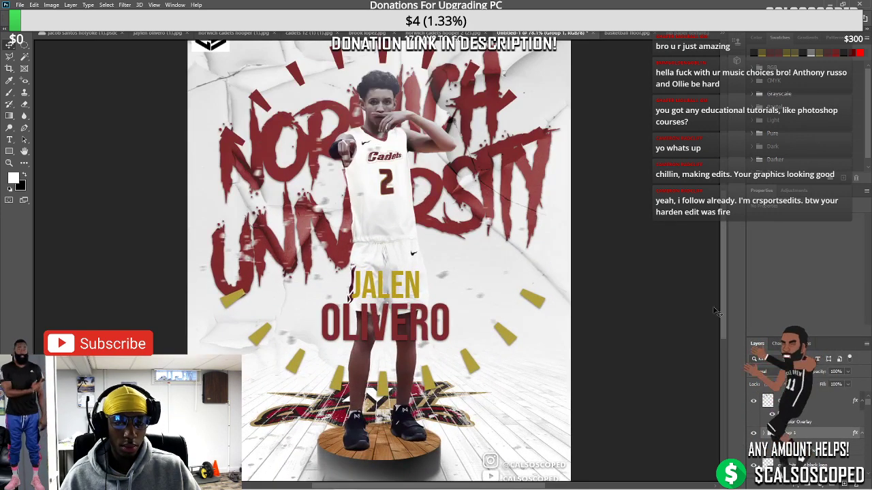
Nudge the pedestal's shading layer and brush black shadow under and left of the pedestal
scroll(403, 370, "down", 3)
scroll(412, 307, "up", 3)
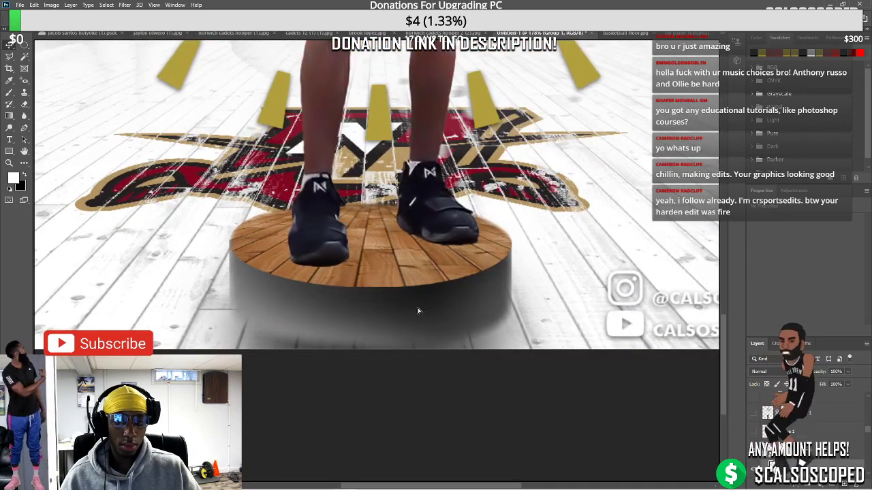
mouse_move(419, 311)
left_mouse_down()
mouse_move(395, 272)
mouse_move(399, 297)
left_mouse_up()
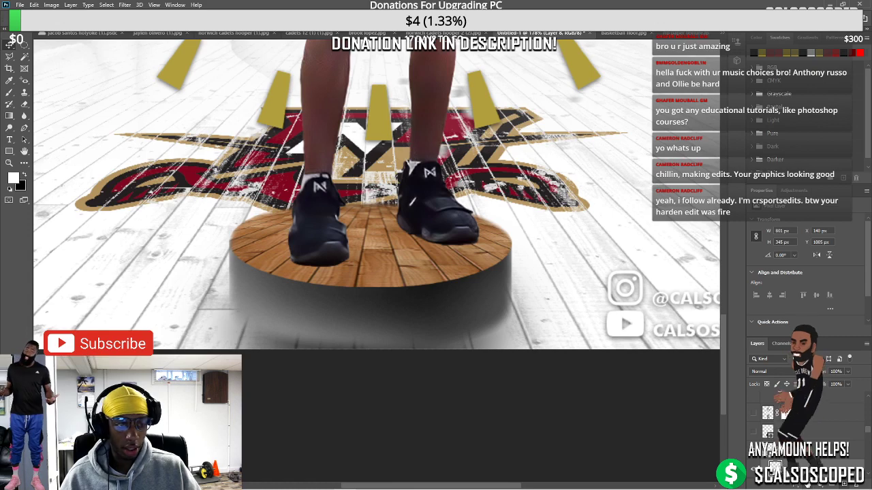
right_click(8, 94)
left_click(48, 92)
key("x")
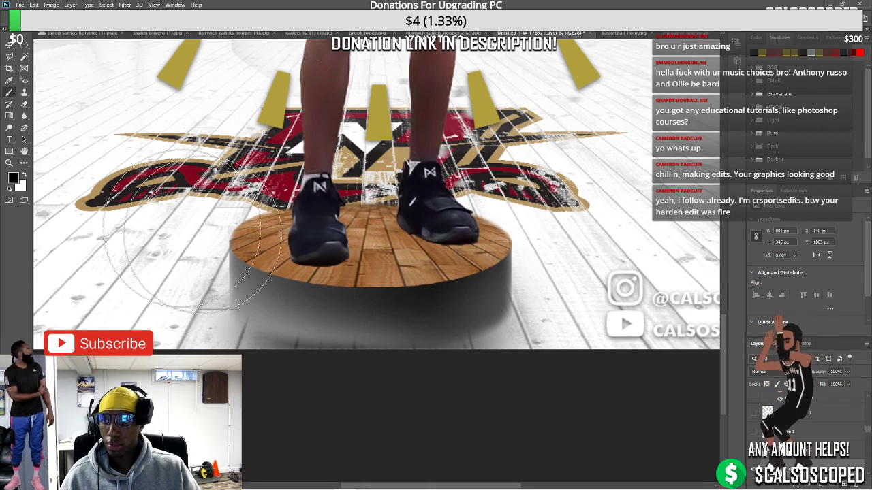
left_click_drag(286, 306, 341, 314)
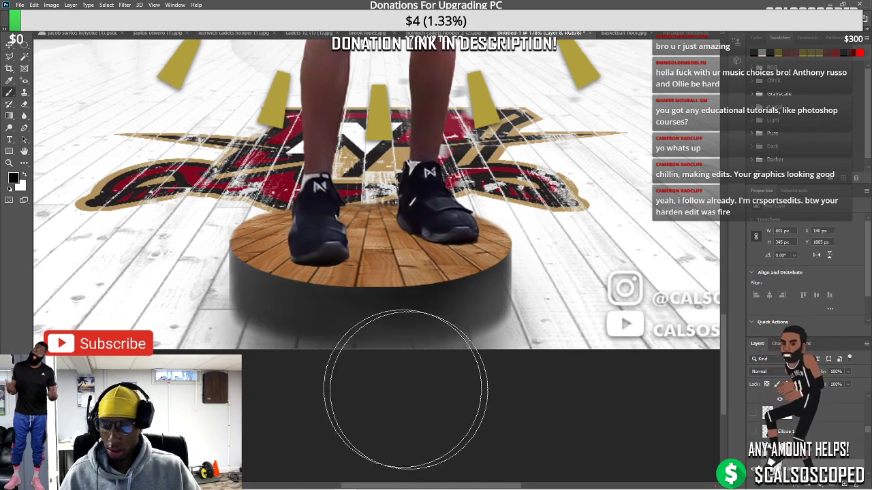
key("x")
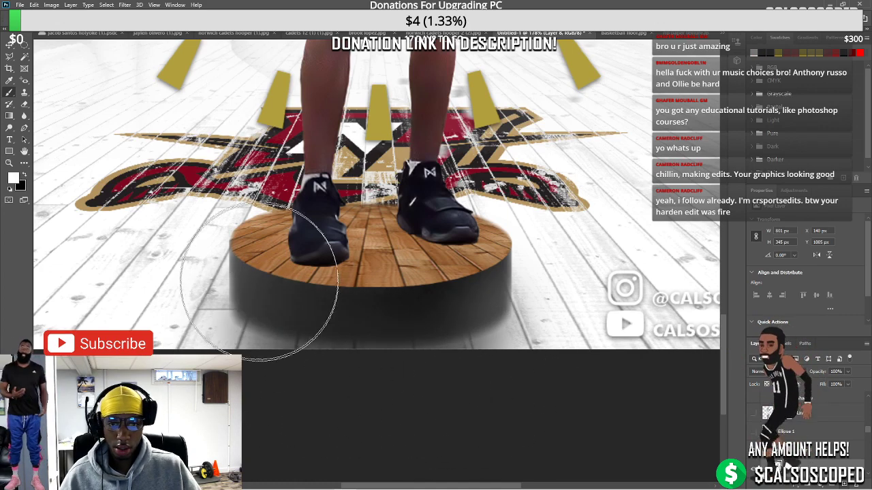
mouse_move(259, 283)
left_mouse_down()
mouse_move(382, 310)
mouse_move(279, 293)
left_mouse_up()
key("ctrl+z")
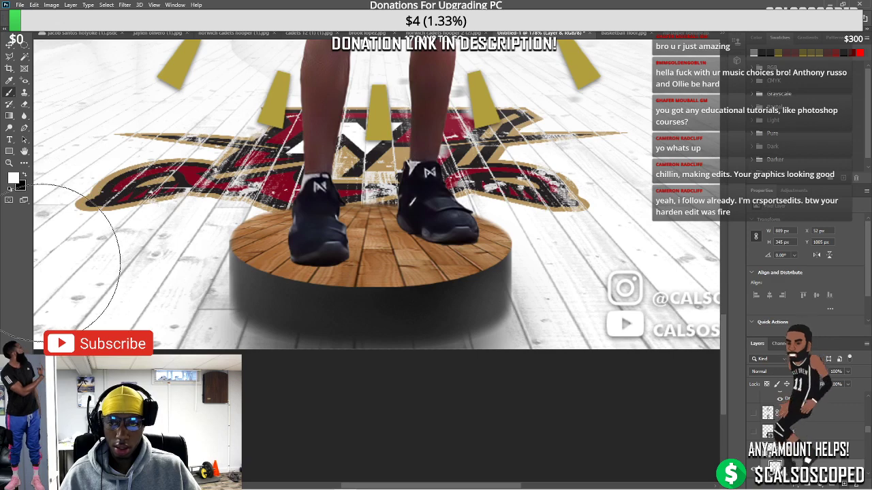
left_click_drag(61, 262, 75, 204)
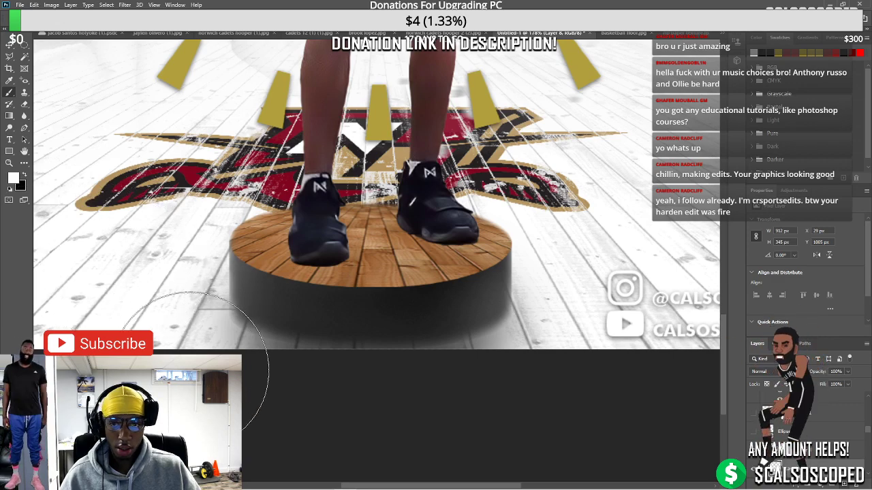
key("x")
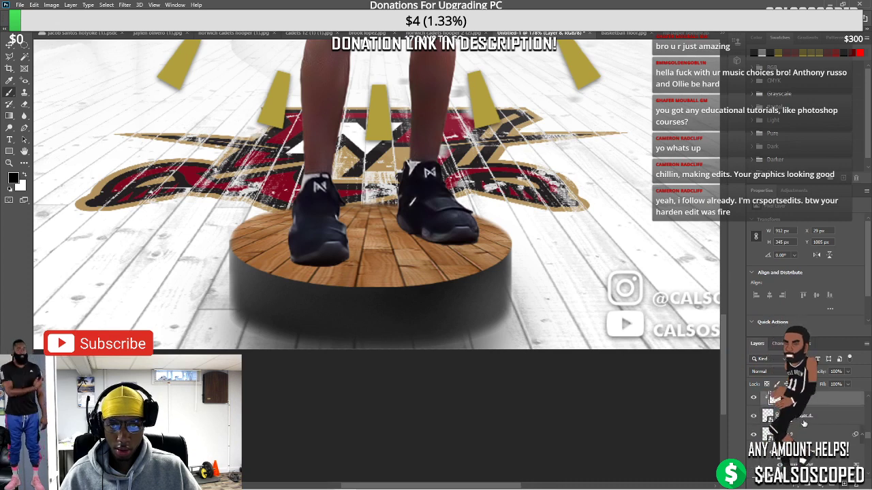
Toggle Layer 4's visibility to compare the shadow with and without it
left_click(804, 419)
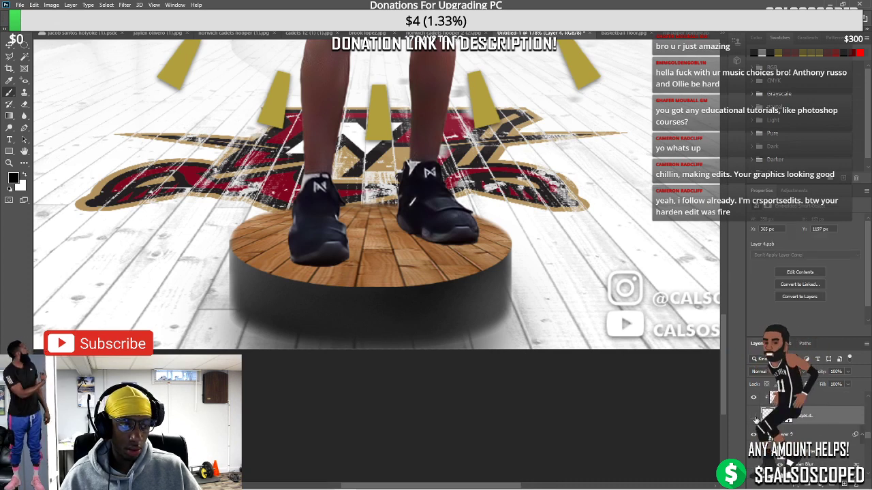
left_click(754, 416)
left_click(754, 416)
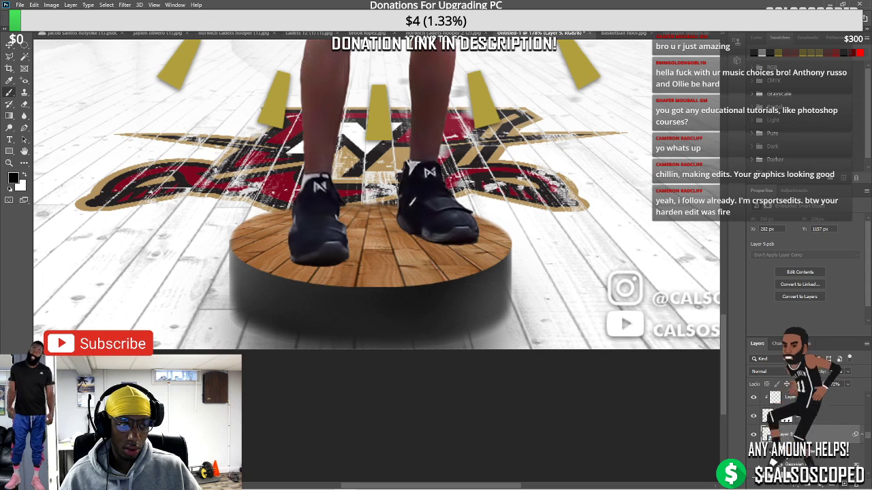
left_click(754, 416)
left_click(754, 416)
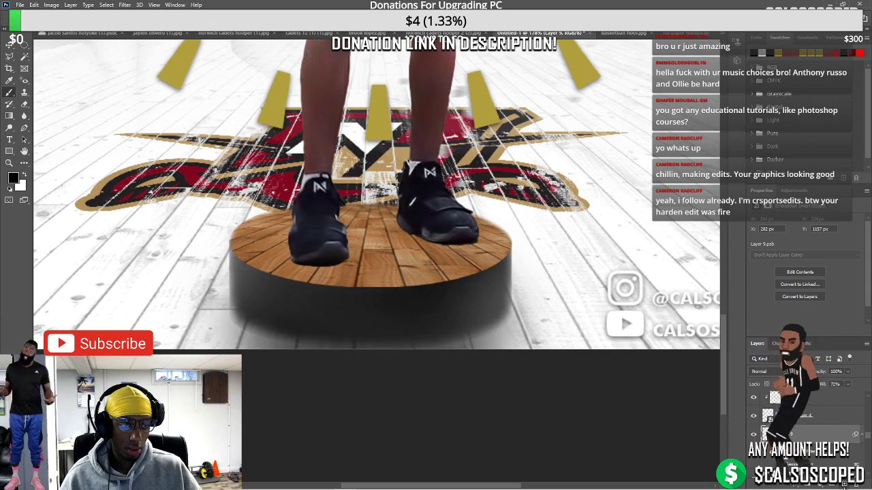
On a new layer, paint a dark shadow stroke beside the pedestal with a smaller brush
left_click(805, 484)
left_click(844, 485)
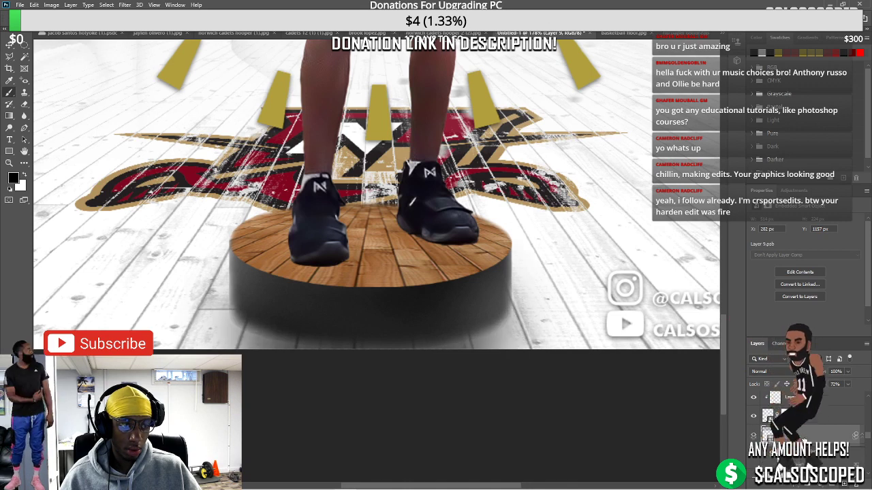
key("ctrl+z")
key("ctrl+z")
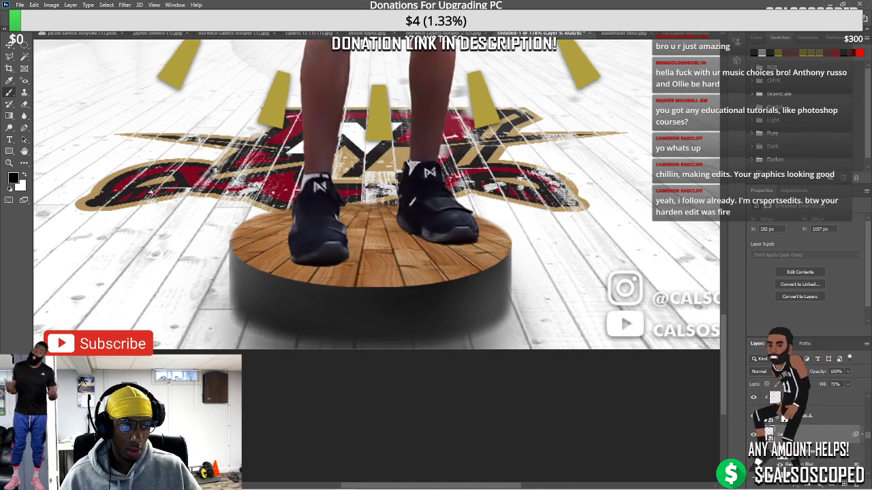
left_click(843, 484)
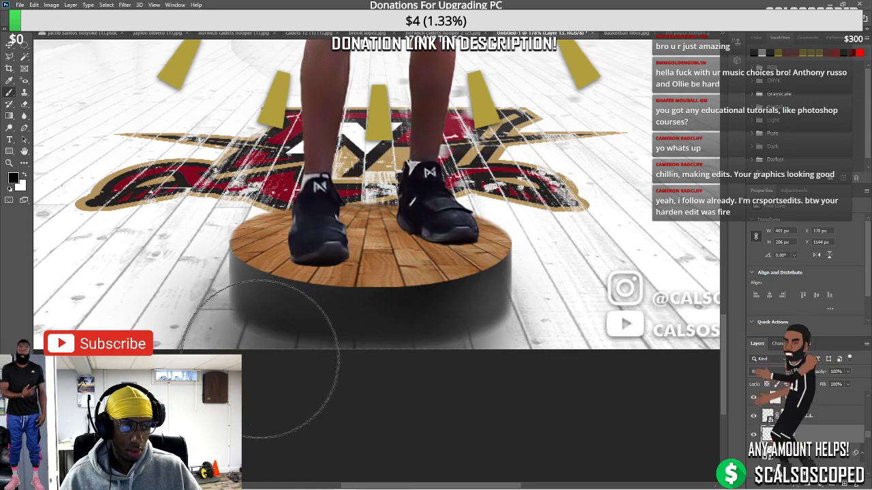
key("bracketleft")
key("bracketleft")
key("bracketleft")
key("bracketleft")
key("bracketleft")
mouse_move(268, 356)
left_mouse_down()
mouse_move(264, 334)
mouse_move(418, 341)
mouse_move(357, 339)
mouse_move(474, 328)
mouse_move(469, 335)
mouse_move(494, 323)
mouse_move(242, 325)
mouse_move(498, 327)
left_mouse_up()
key("ctrl+0")
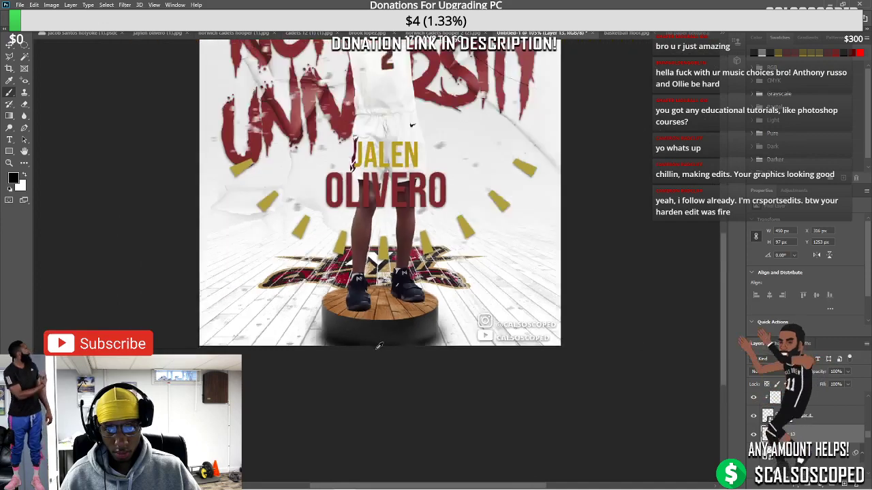
Apply a 4.2-pixel Gaussian Blur to Layer 13 and fit the whole poster in view
scroll(513, 373, "up", 3)
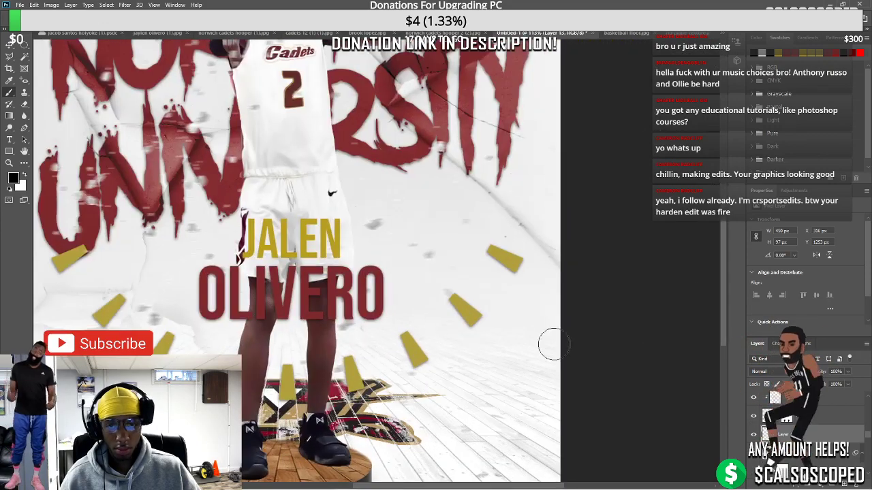
scroll(491, 357, "down", 5)
scroll(492, 357, "up", 2)
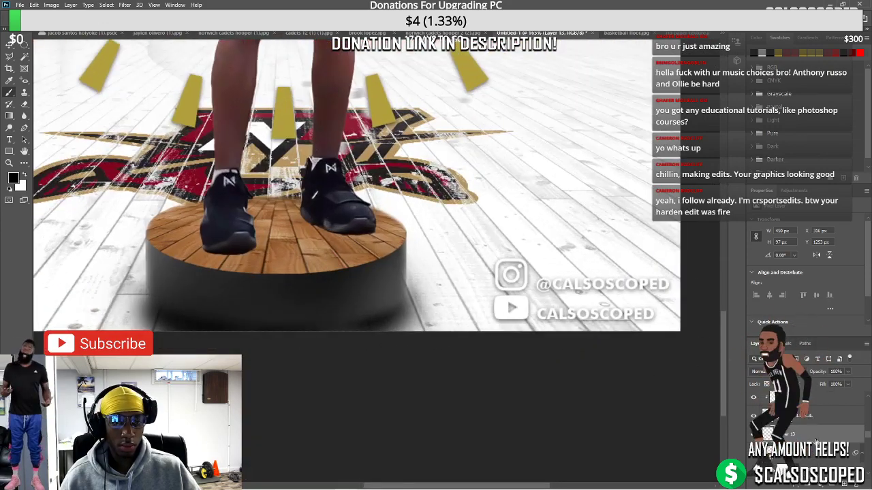
right_click(790, 429)
key("Escape")
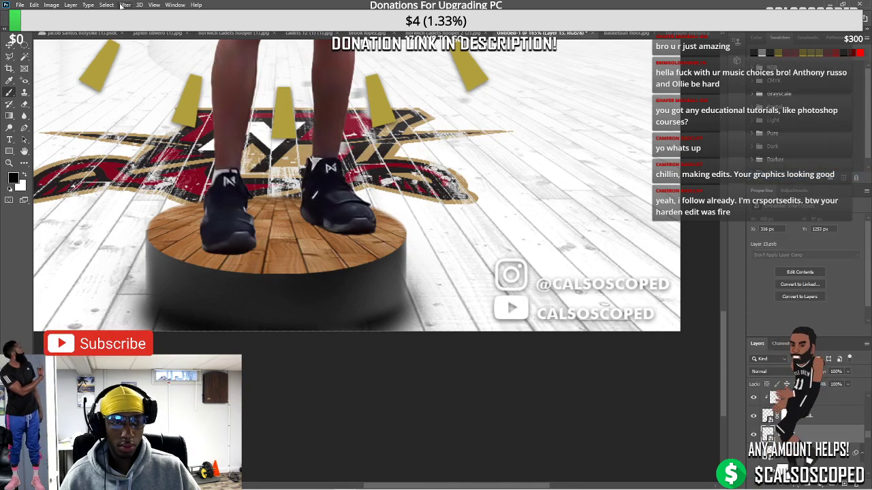
left_click(124, 5)
mouse_move(130, 107)
left_click(253, 142)
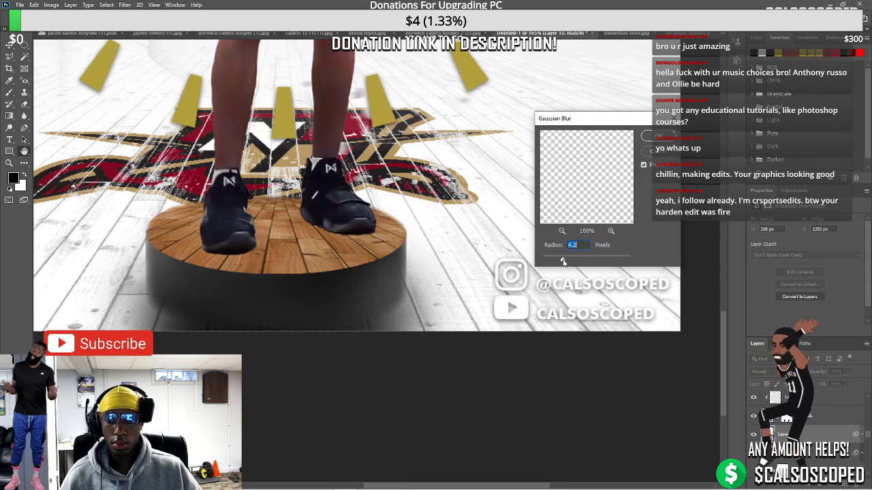
left_click_drag(585, 260, 563, 262)
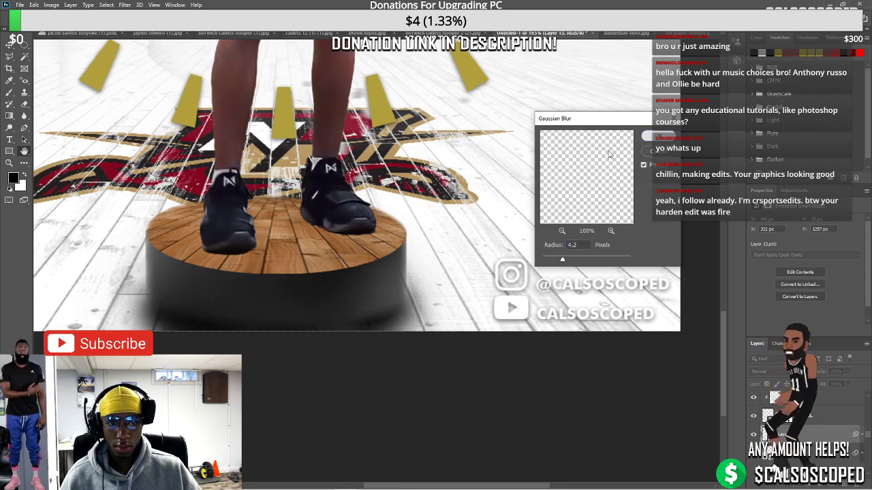
key("Return")
key("ctrl+0")
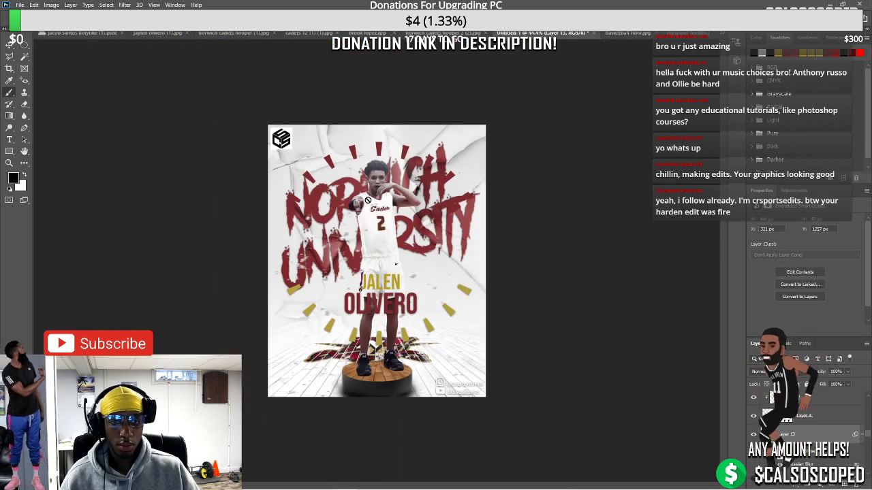
scroll(367, 200, "up", 3)
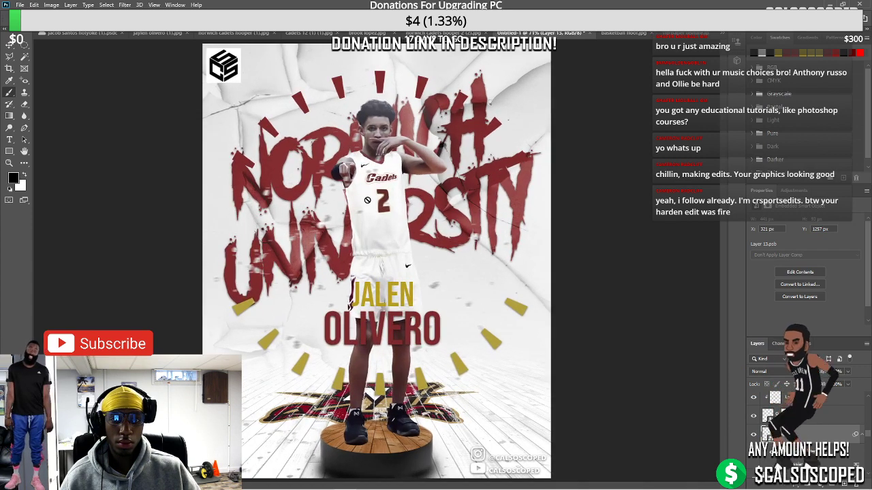
scroll(367, 199, "up", 1)
scroll(330, 148, "down", 2)
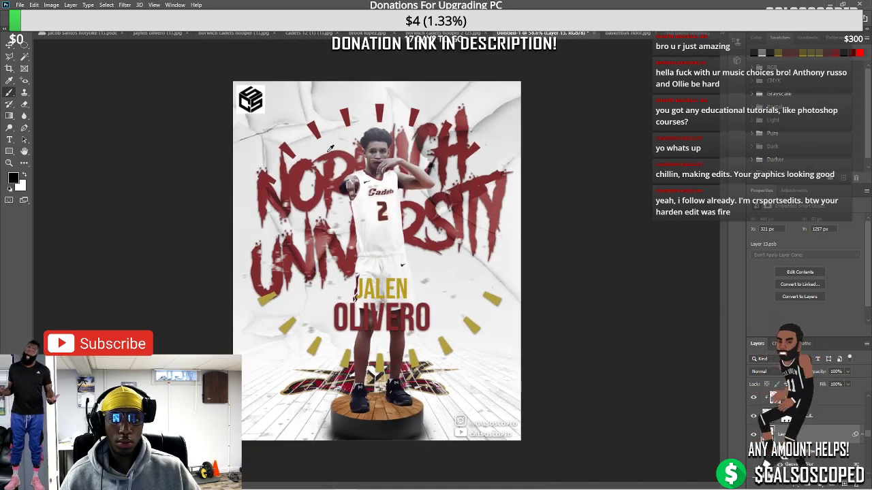
scroll(440, 233, "up", 1)
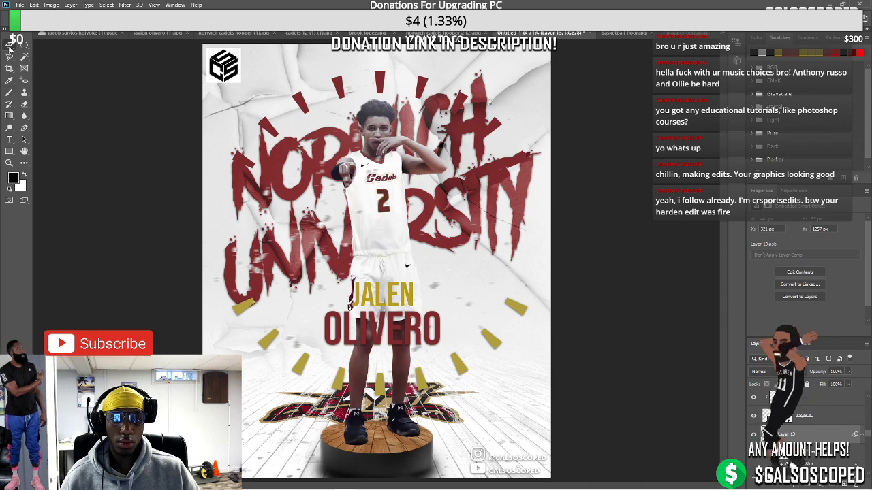
scroll(176, 156, "down", 2)
scroll(477, 286, "up", 1)
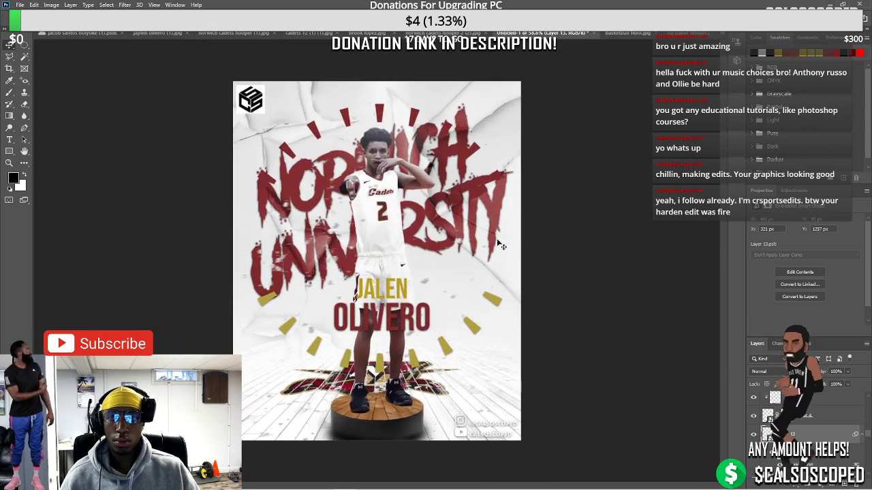
Type NORWICH UNIVERSITY, rotate it 90 degrees and place it along the left edge
left_click(281, 316)
type("NOR")
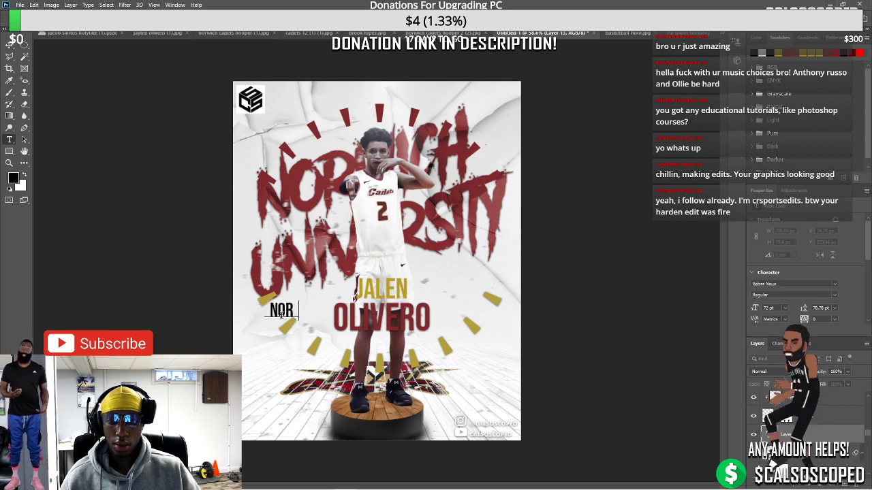
type("WICH U")
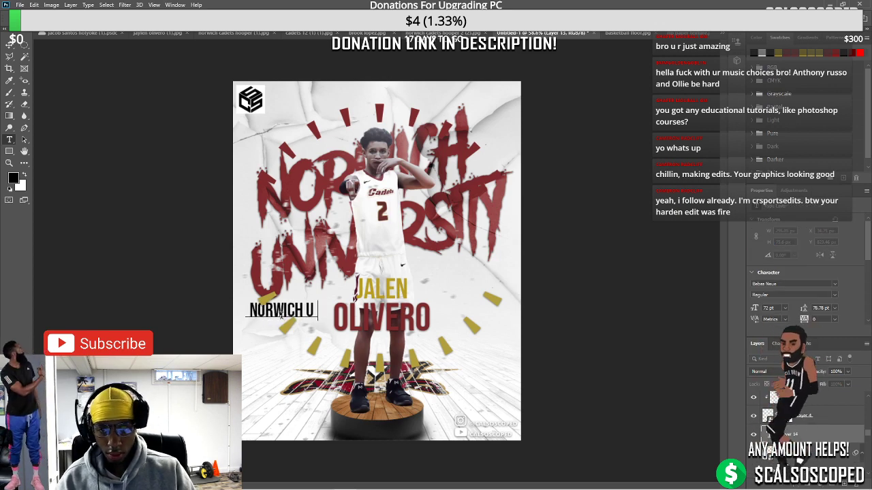
type("NIVERSITY")
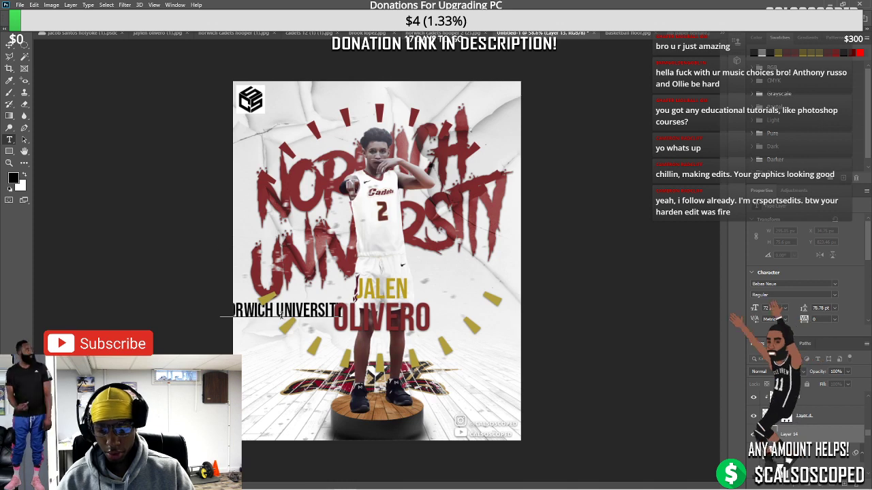
key("ctrl+Return")
key("v")
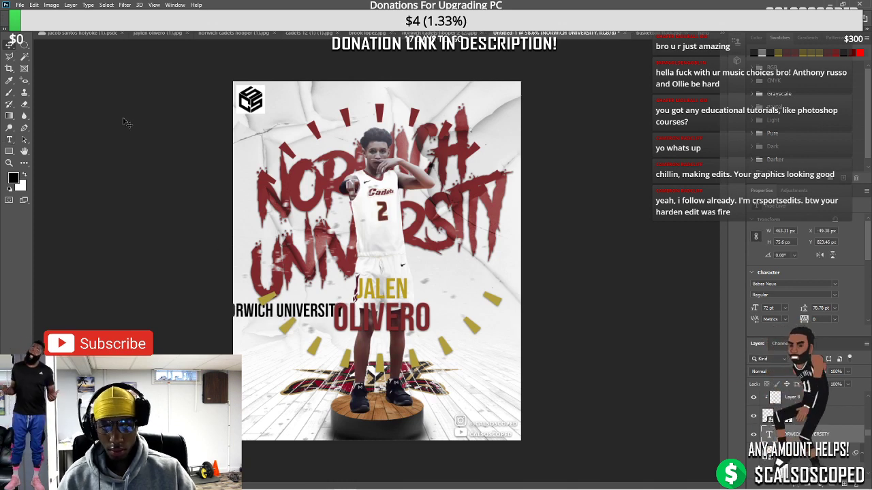
left_click_drag(327, 295, 320, 480)
left_click_drag(289, 354, 254, 261)
key("Return")
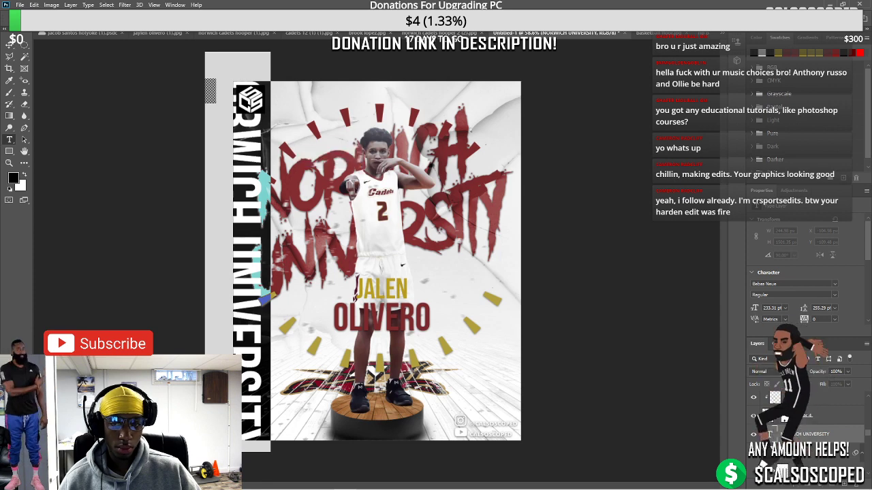
Make the vertical text white (#ffffff) and shift it slightly further left
type("t")
type("ffffff")
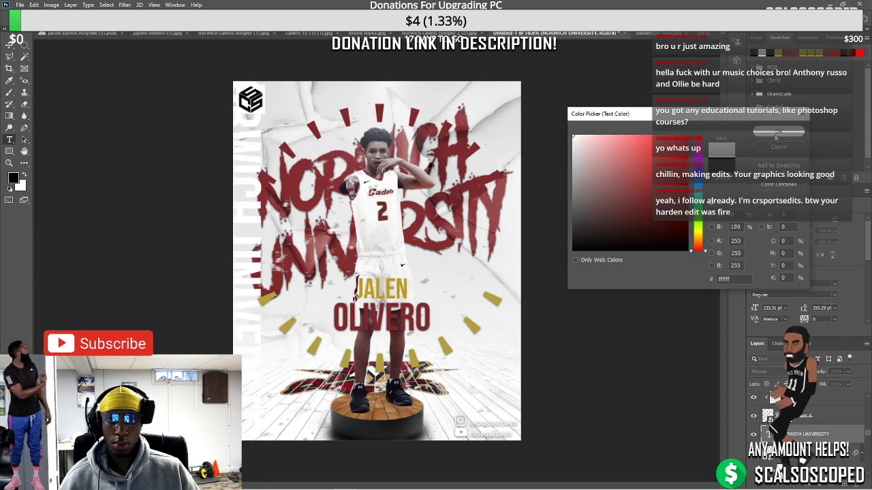
key("Return")
left_click(8, 52)
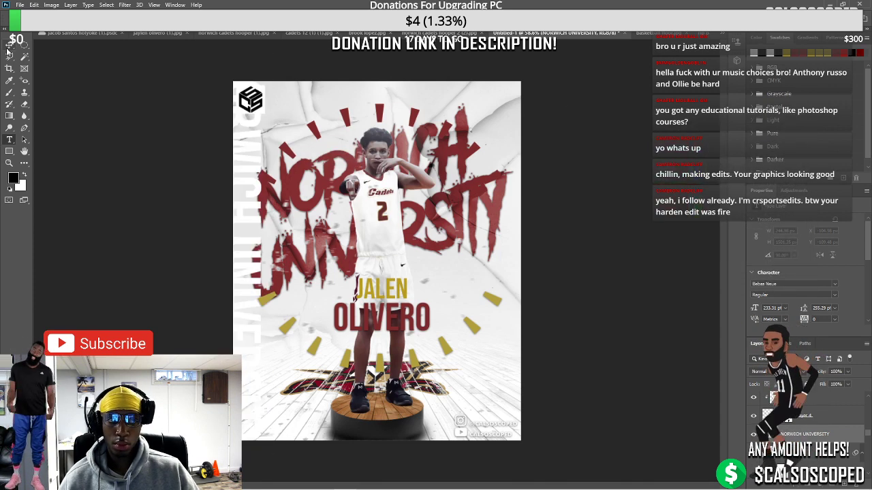
key("v")
left_click_drag(233, 163, 237, 160)
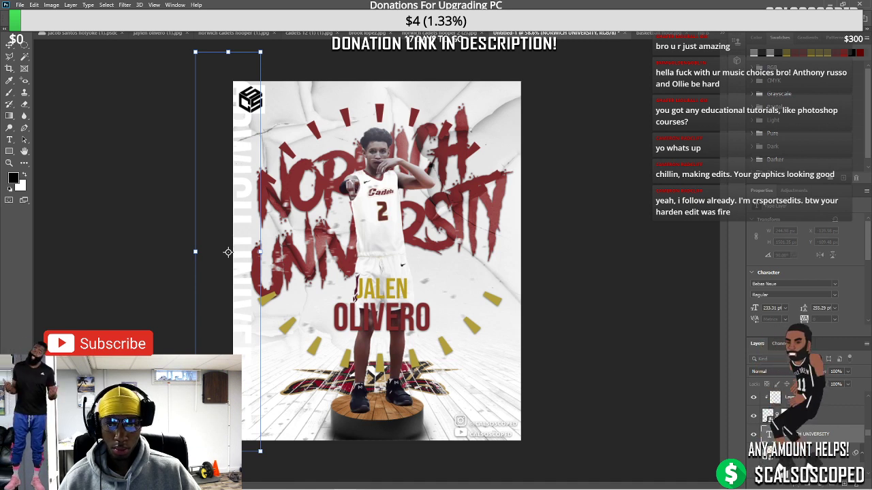
key("Return")
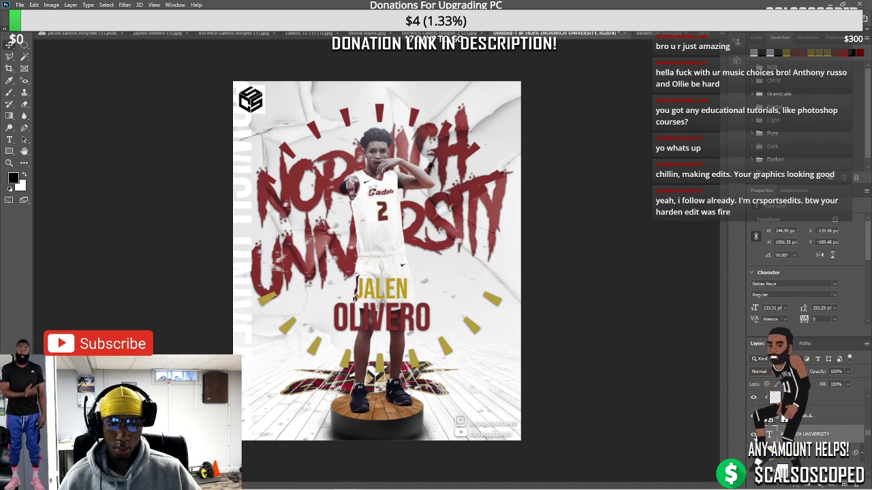
Hide the vertical NORWICH UNIVERSITY text layer
left_click(754, 434)
scroll(449, 358, "down", 2)
scroll(429, 353, "up", 2)
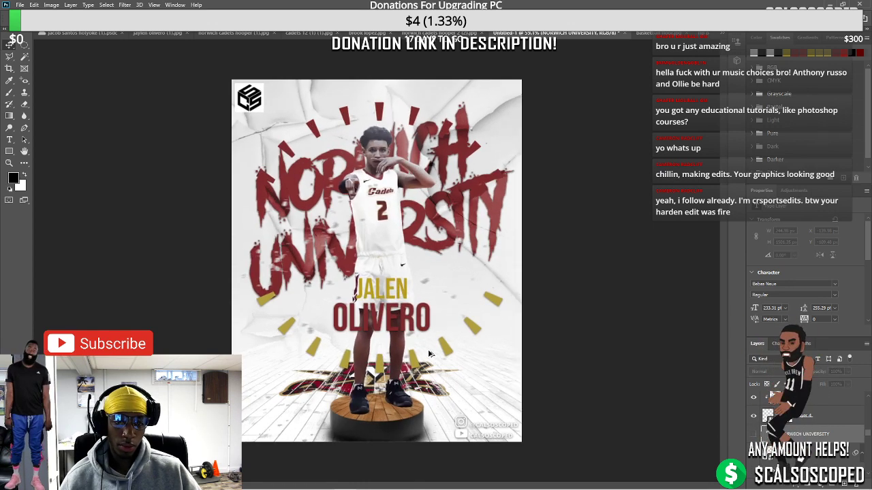
scroll(429, 353, "up", 1)
scroll(365, 250, "up", 3)
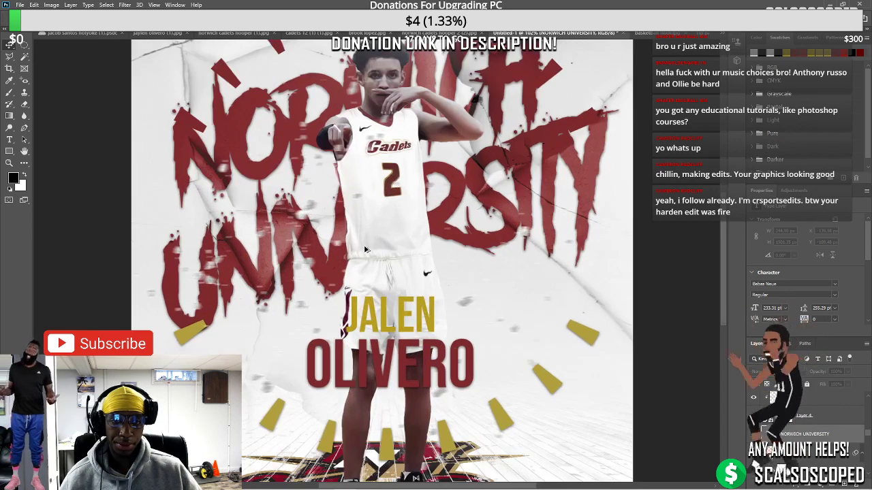
scroll(365, 249, "down", 4)
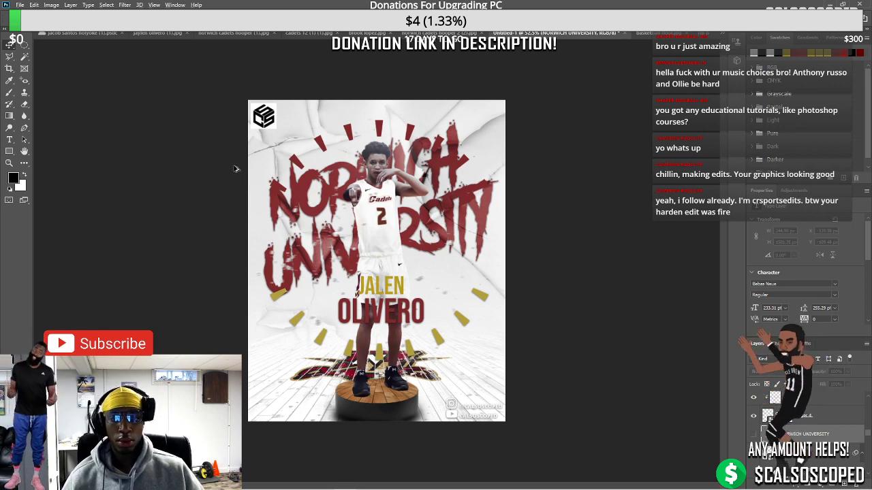
scroll(235, 169, "up", 2)
scroll(235, 168, "down", 1)
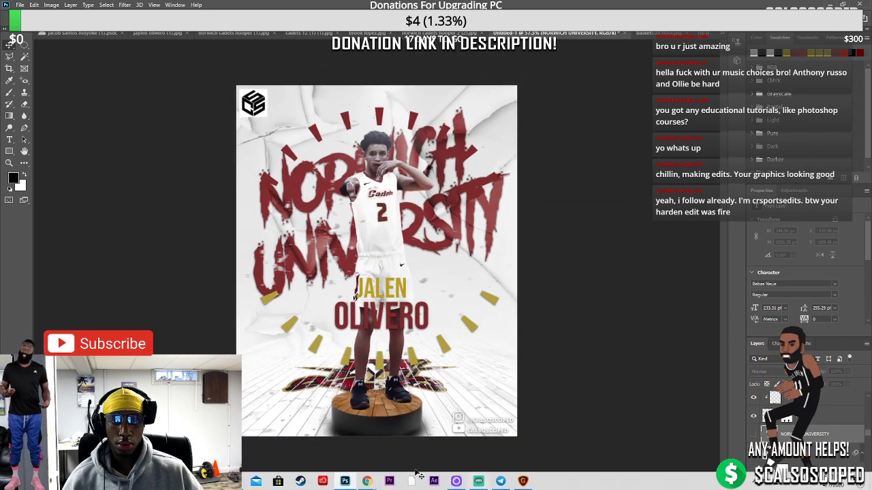
Look at the texture image in the browser, then return to the poster document
mouse_move(367, 480)
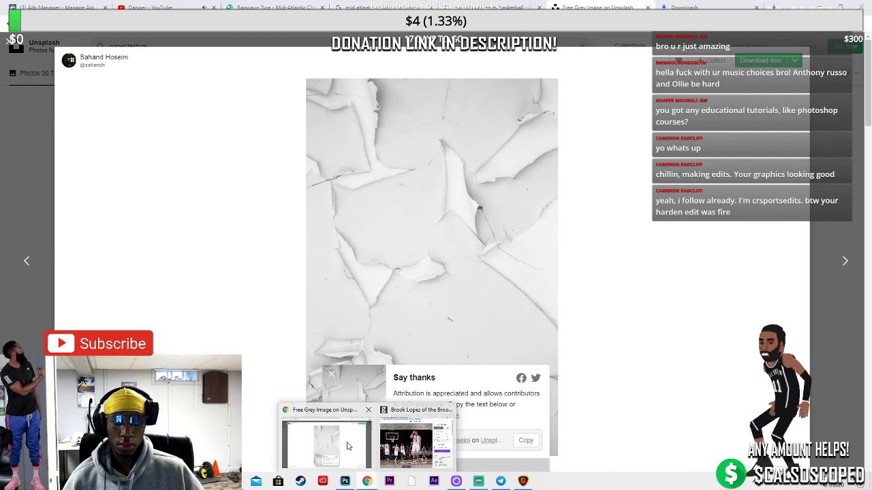
left_click(346, 445)
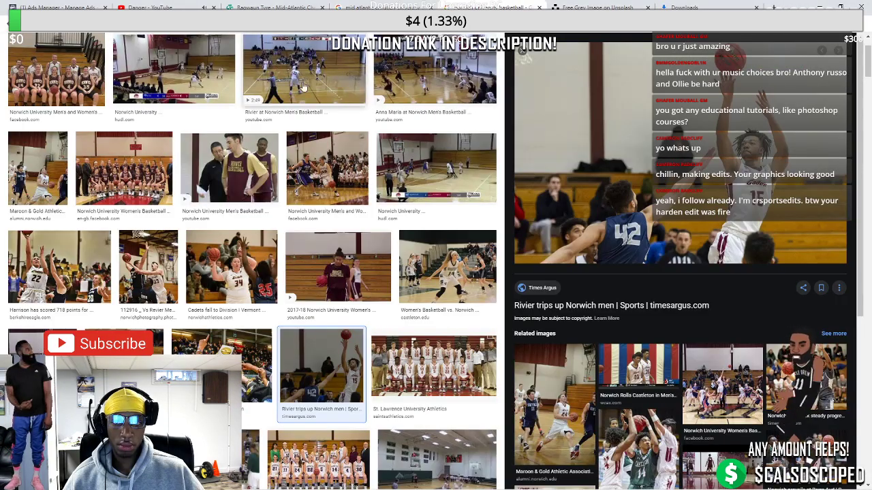
scroll(235, 89, "up", 2)
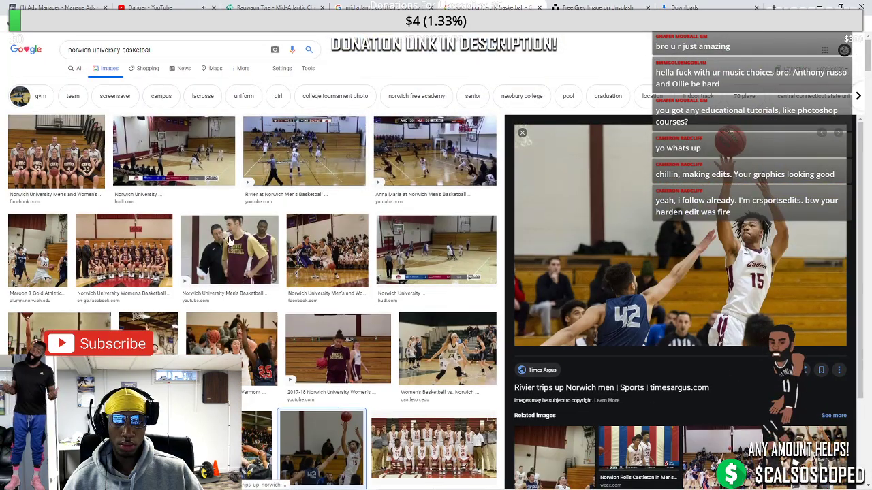
key("alt+Tab")
Shift the JALEN text colour toward a yellower gold and fit the poster in view
scroll(378, 215, "up", 2)
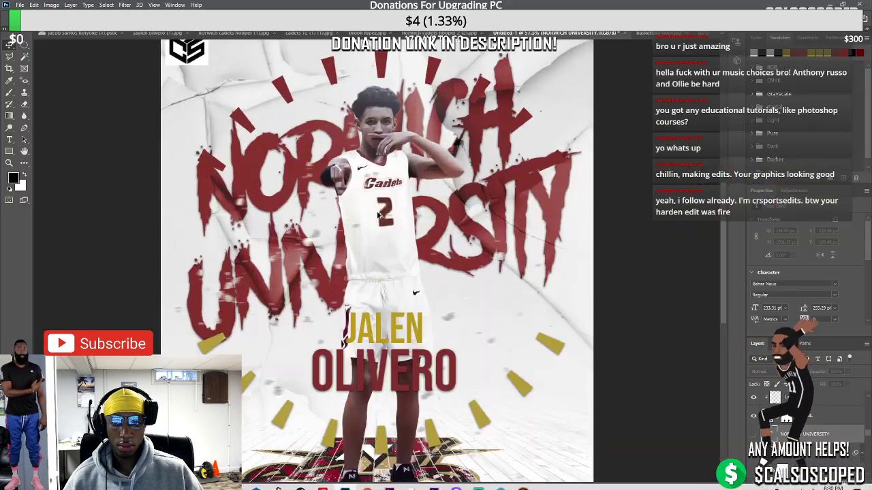
scroll(378, 215, "up", 5)
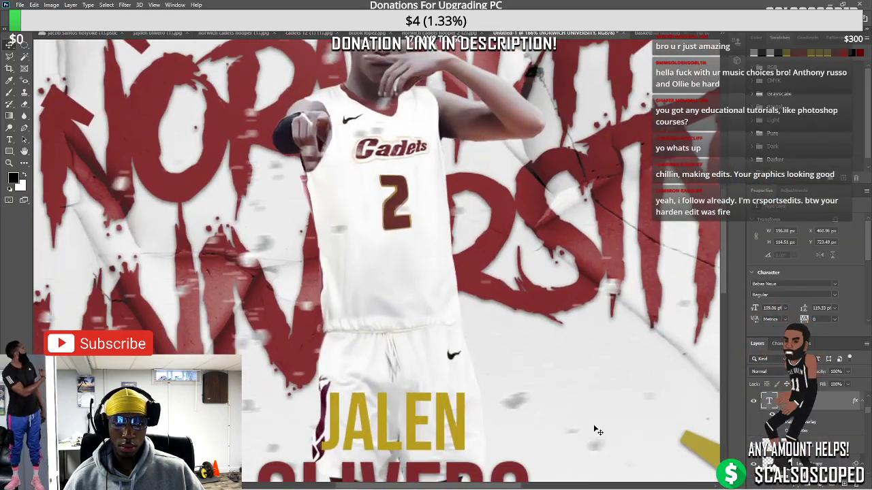
double_click(769, 401)
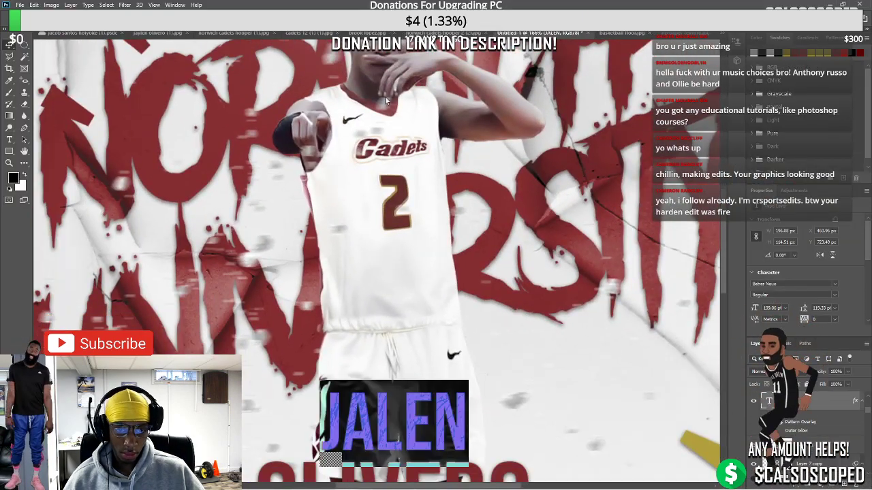
left_click(392, 21)
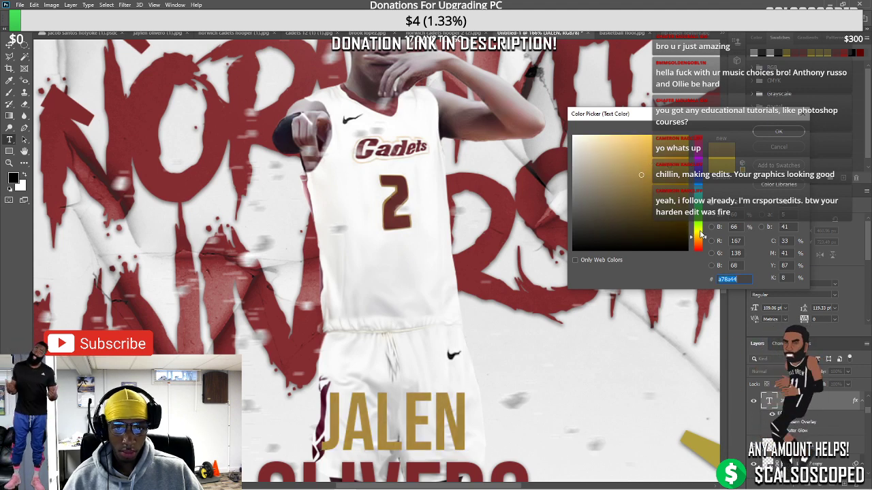
left_click_drag(698, 237, 698, 236)
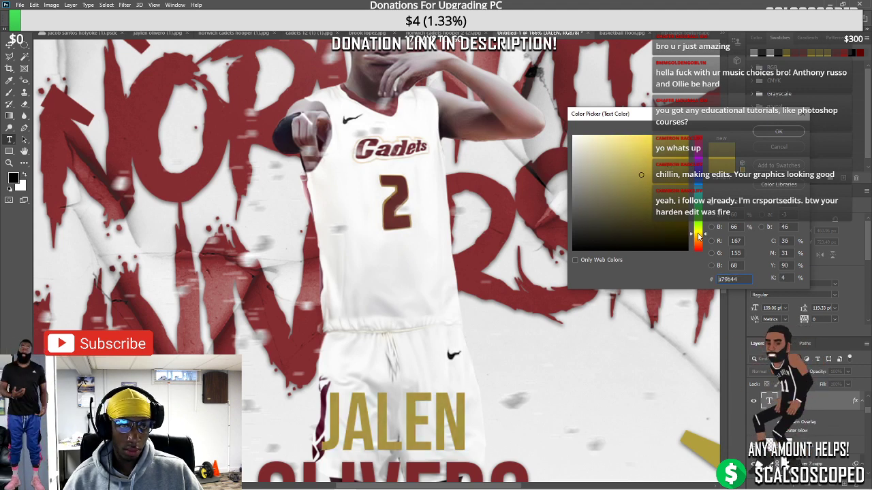
key("Return")
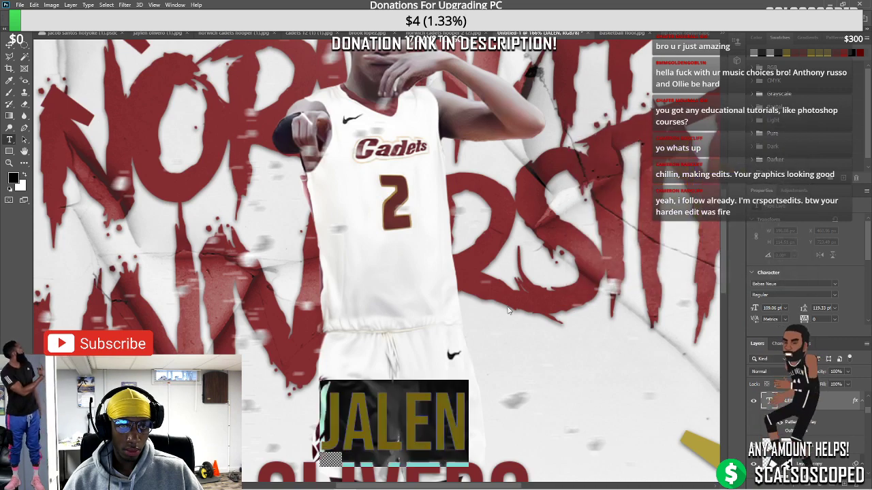
key("ctrl+0")
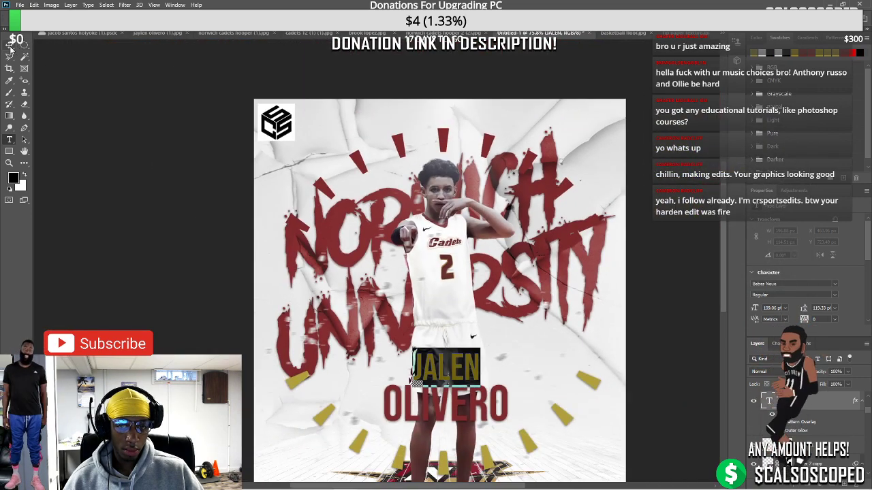
scroll(380, 388, "up", 1)
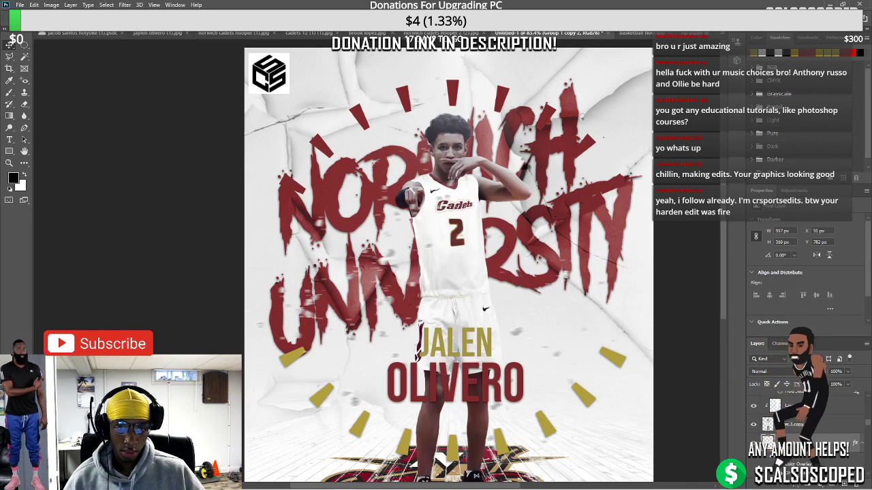
Set the name layer's Color Overlay to muted gold #a89a45
double_click(480, 355)
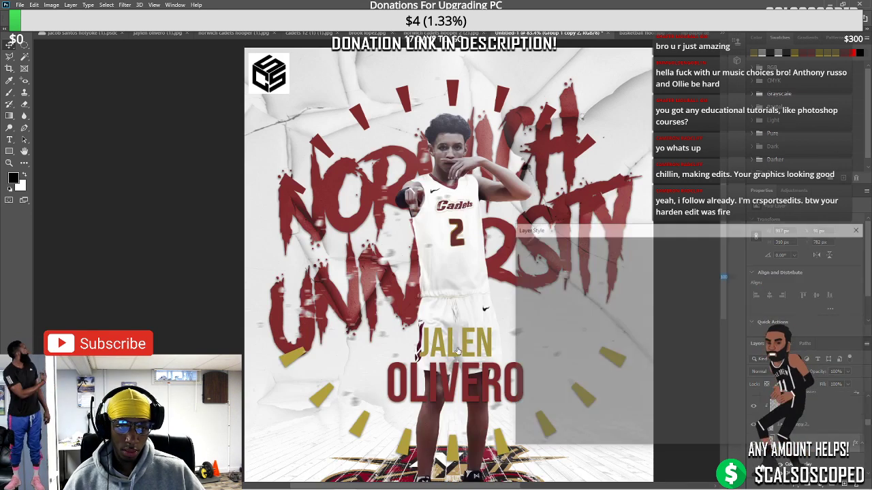
left_click(732, 267)
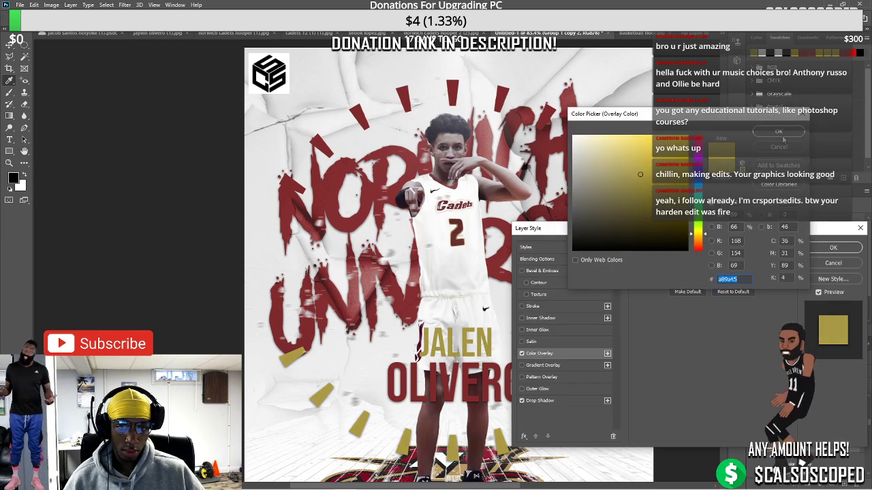
left_click(782, 135)
left_click(833, 248)
scroll(462, 196, "down", 3)
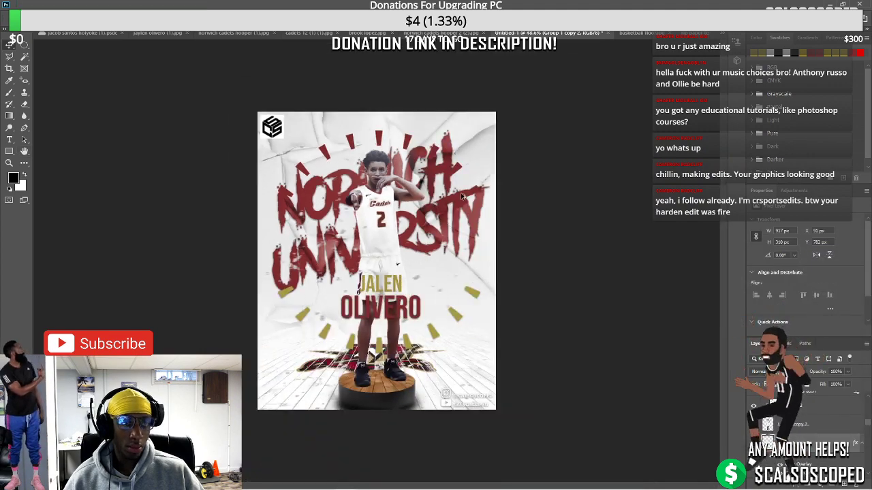
scroll(462, 196, "up", 3)
scroll(523, 275, "down", 1)
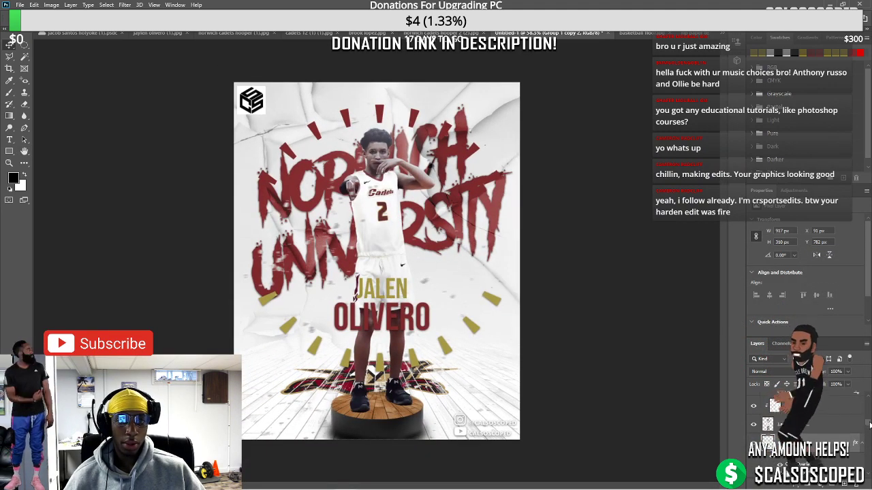
scroll(868, 425, "up", 3)
left_click(804, 400)
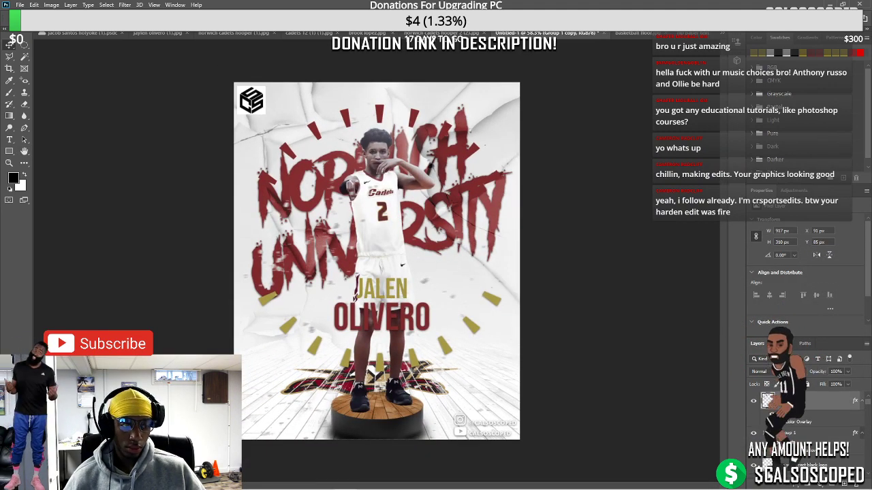
Add a Curves 2 adjustment with the RGB curve bent upward, blended in Soft Light
left_click(817, 482)
left_click(796, 299)
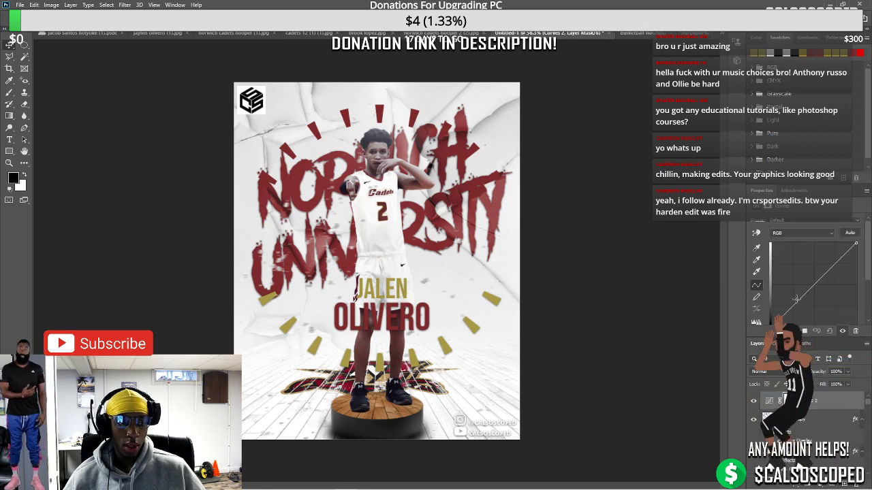
left_click_drag(822, 275, 809, 294)
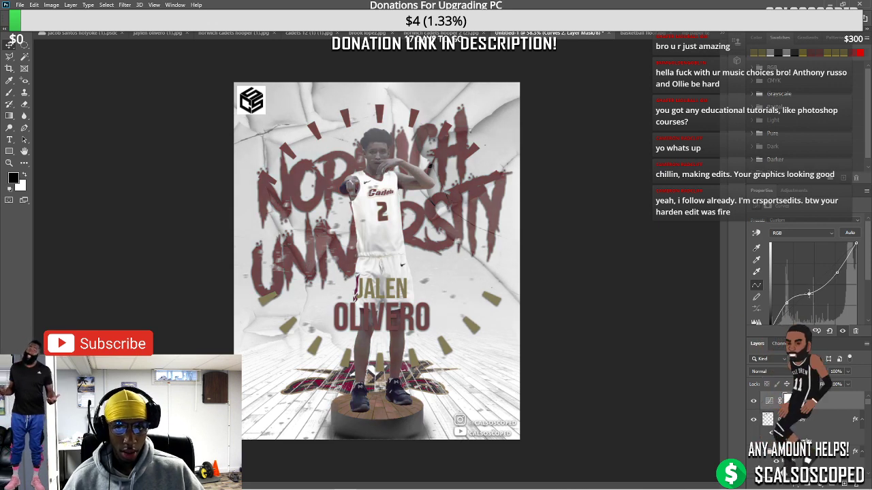
scroll(392, 236, "up", 4)
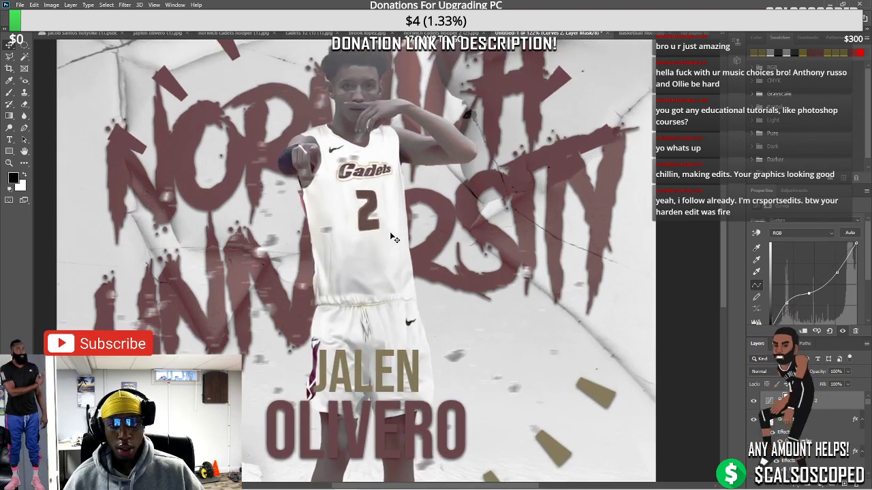
left_click(766, 372)
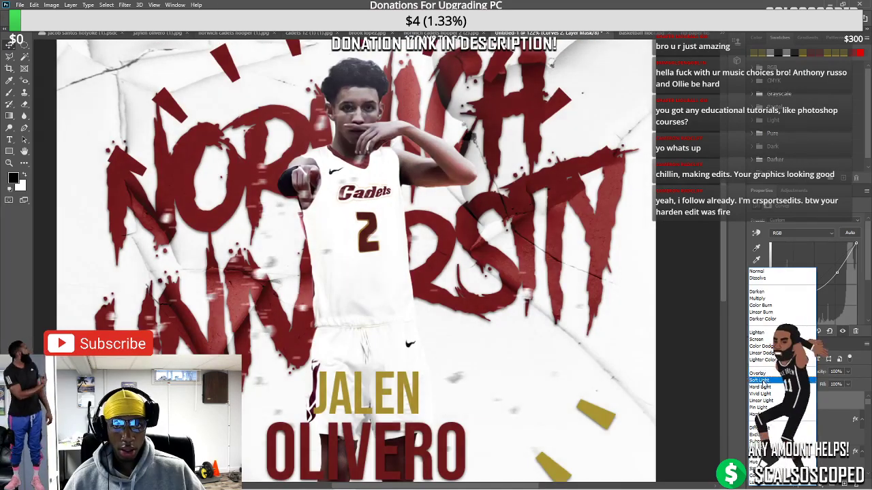
left_click(760, 380)
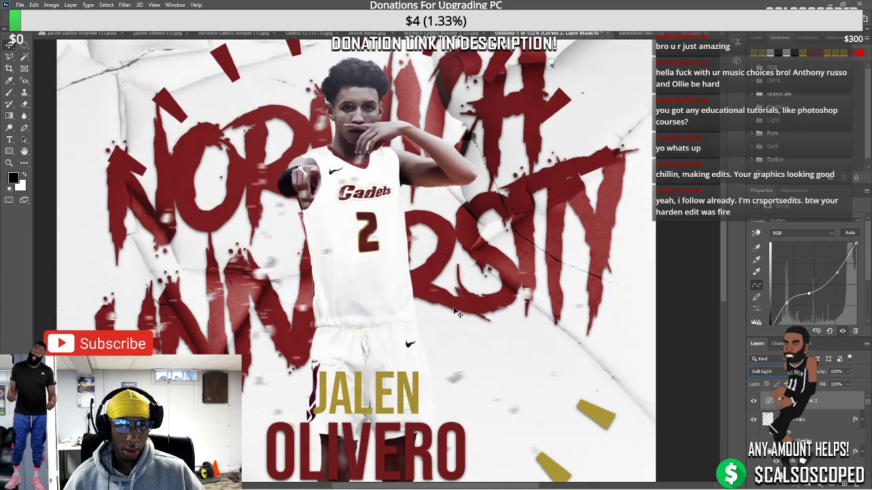
key("alt+]")
key("ctrl+0")
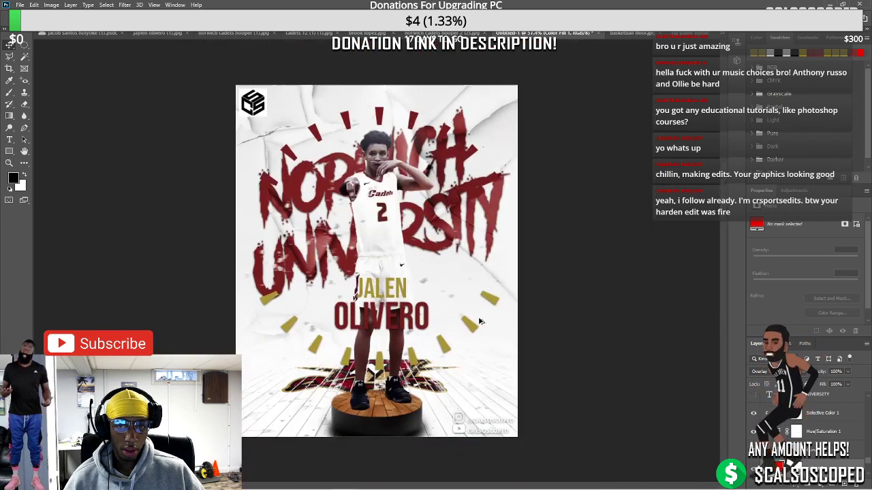
scroll(391, 273, "up", 3)
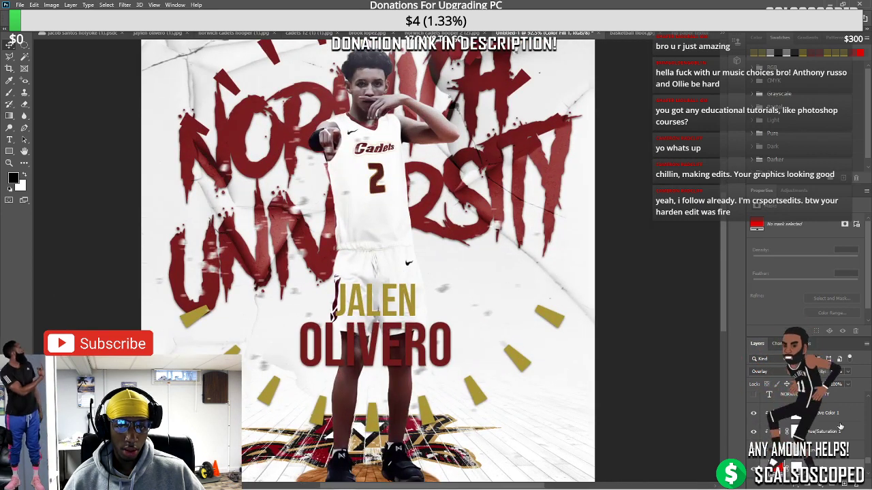
key("alt+[")
Add an Exposure 1 adjustment raised to +0.43 and enlarge the brush for its mask
left_click(822, 484)
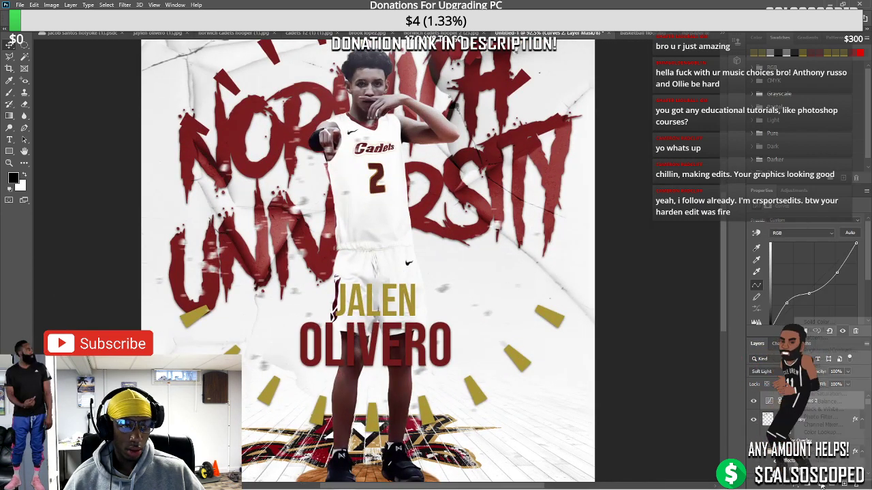
left_click(809, 375)
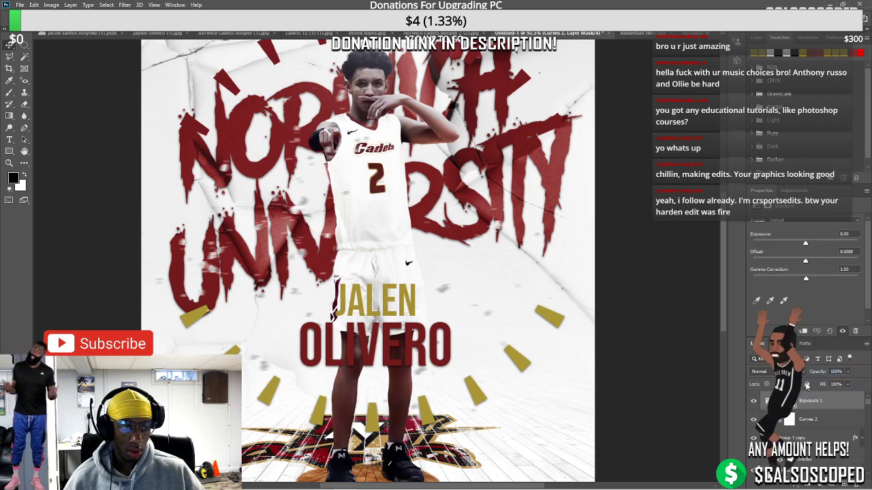
mouse_move(805, 243)
left_mouse_down()
mouse_move(819, 244)
mouse_move(809, 246)
left_mouse_up()
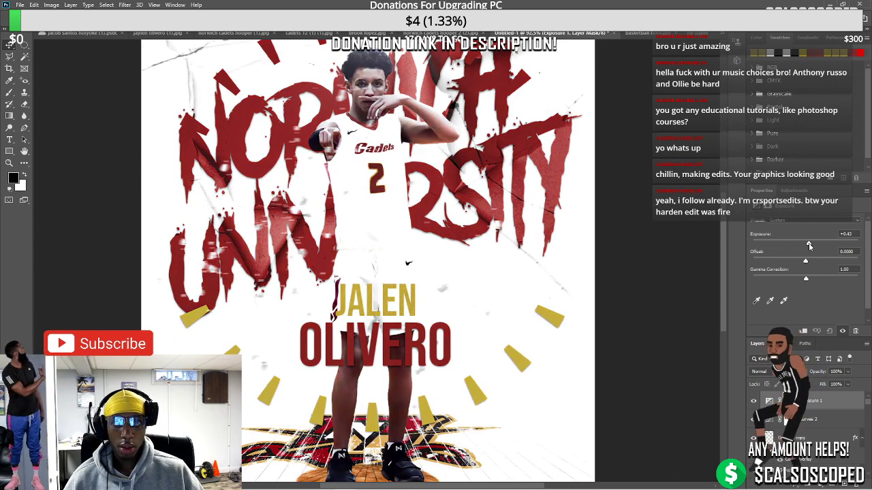
scroll(427, 240, "down", 2)
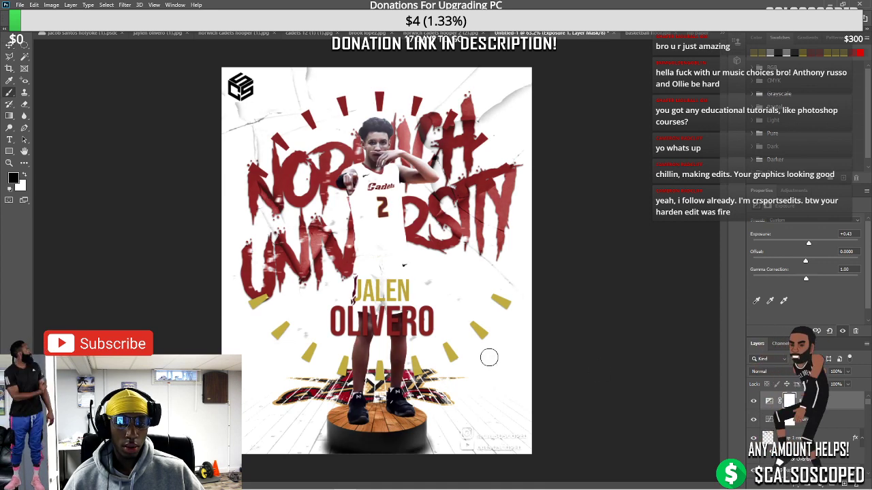
key("bracketright")
key("bracketright")
key("bracketright")
key("bracketright")
key("bracketright")
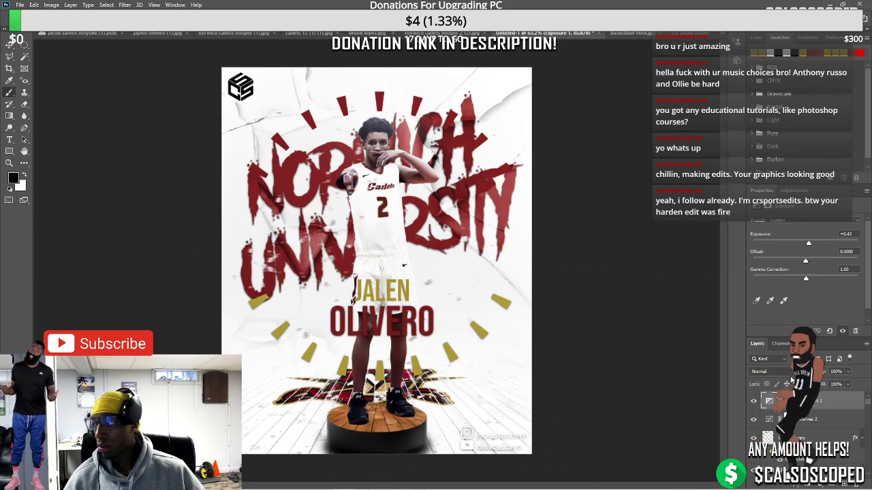
left_click(819, 485)
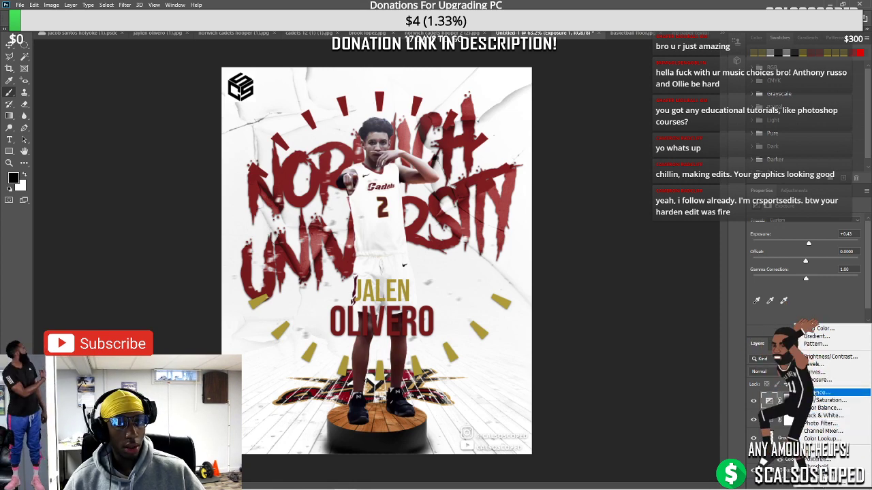
Add a Levels adjustment layer and try different black, midtone and white level settings
left_click(821, 365)
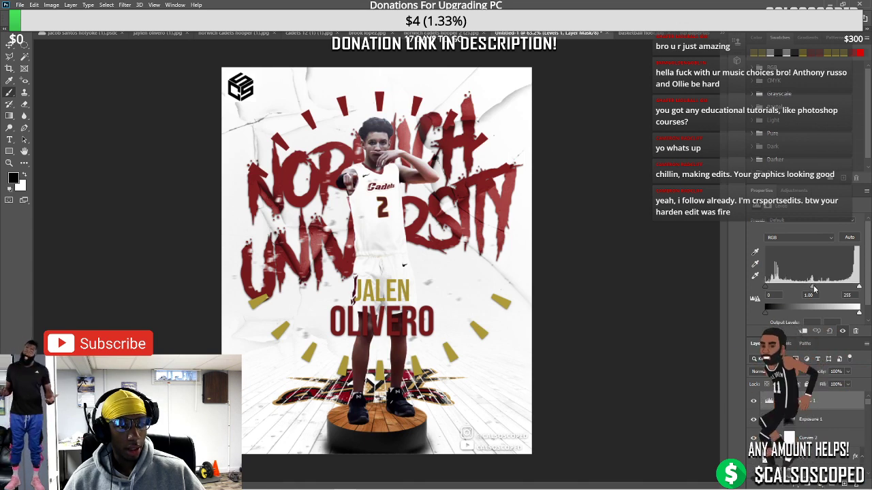
left_click_drag(814, 290, 810, 292)
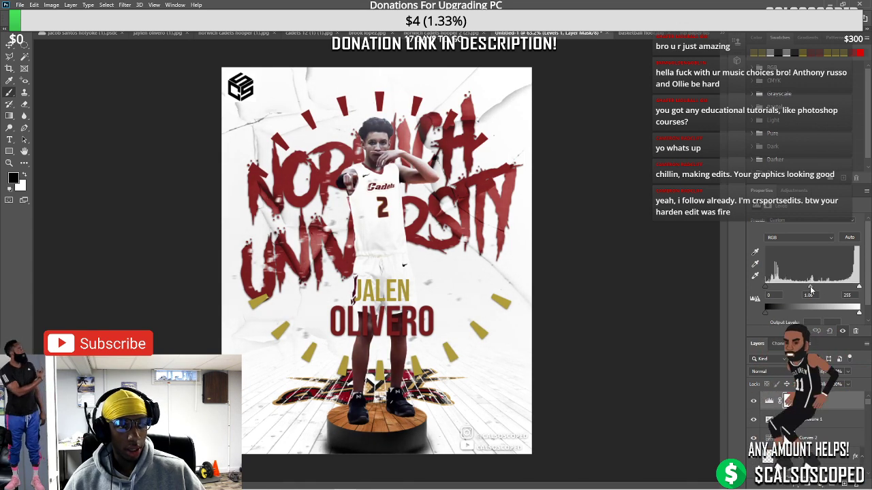
left_click(842, 330)
left_click(842, 330)
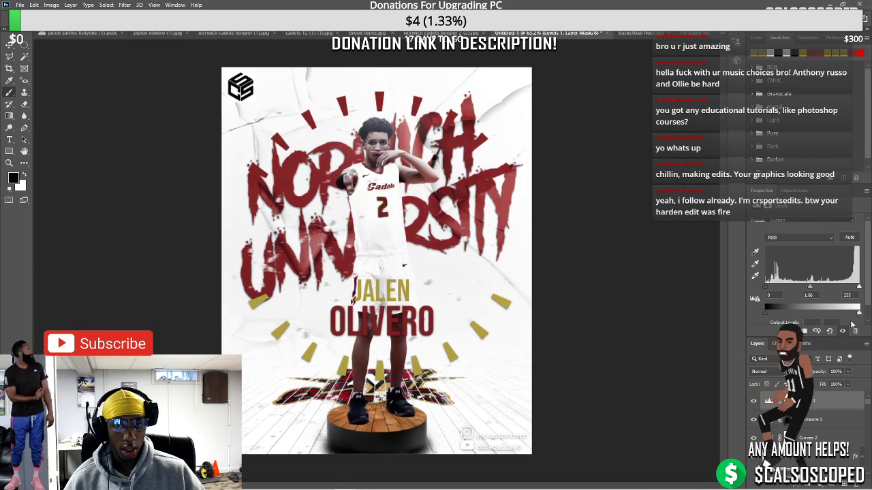
mouse_move(851, 314)
left_mouse_down()
mouse_move(841, 316)
mouse_move(855, 313)
left_mouse_up()
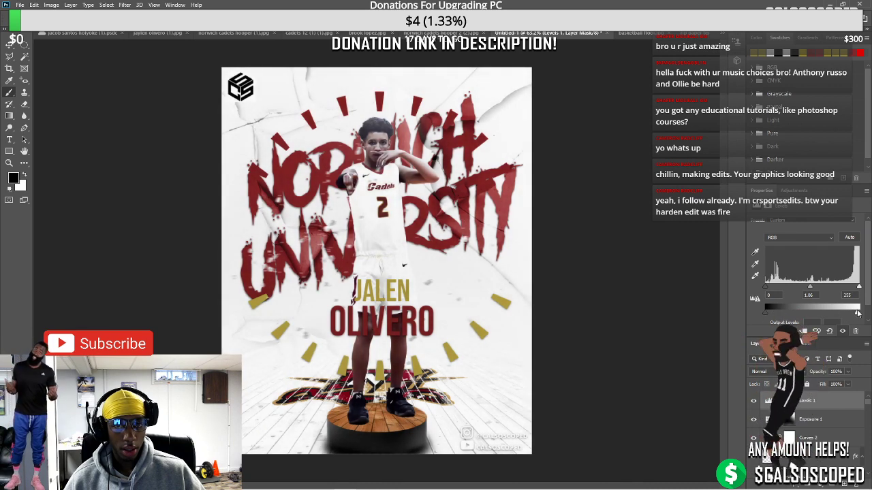
mouse_move(768, 291)
left_mouse_down()
mouse_move(783, 292)
mouse_move(752, 294)
left_mouse_up()
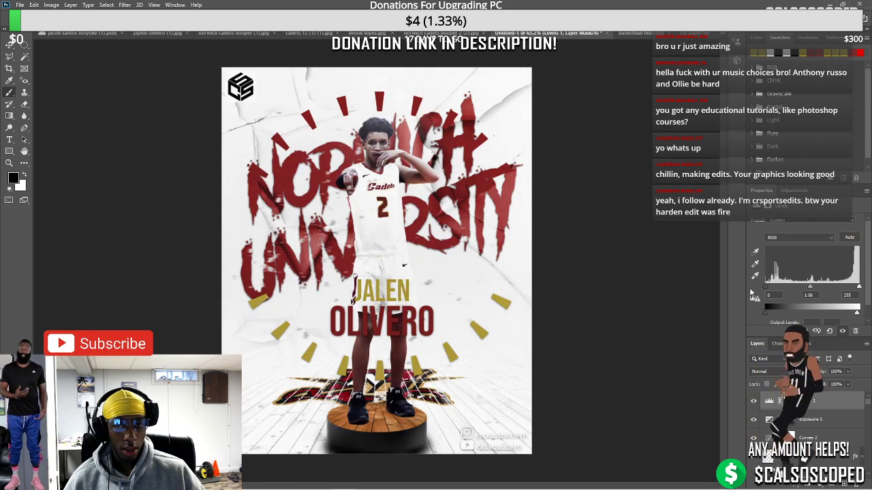
mouse_move(812, 291)
left_mouse_down()
mouse_move(800, 292)
mouse_move(823, 291)
mouse_move(806, 293)
left_mouse_up()
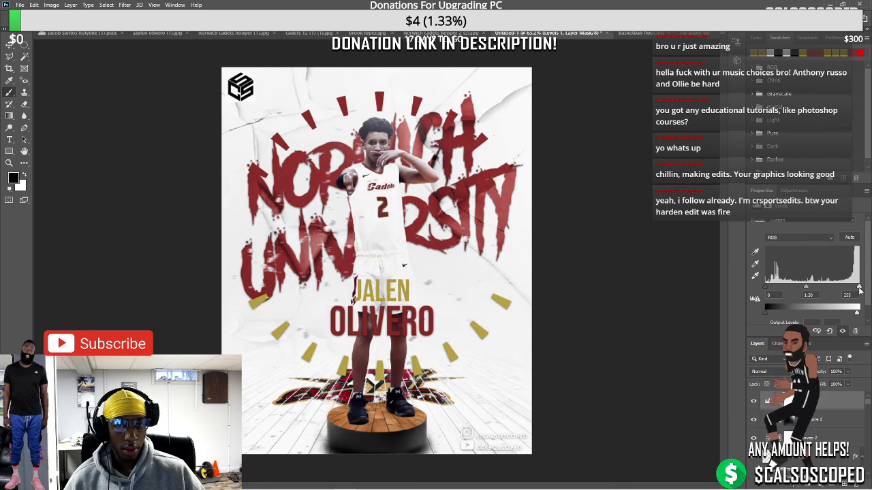
mouse_move(860, 291)
left_mouse_down()
mouse_move(843, 291)
mouse_move(858, 291)
left_mouse_up()
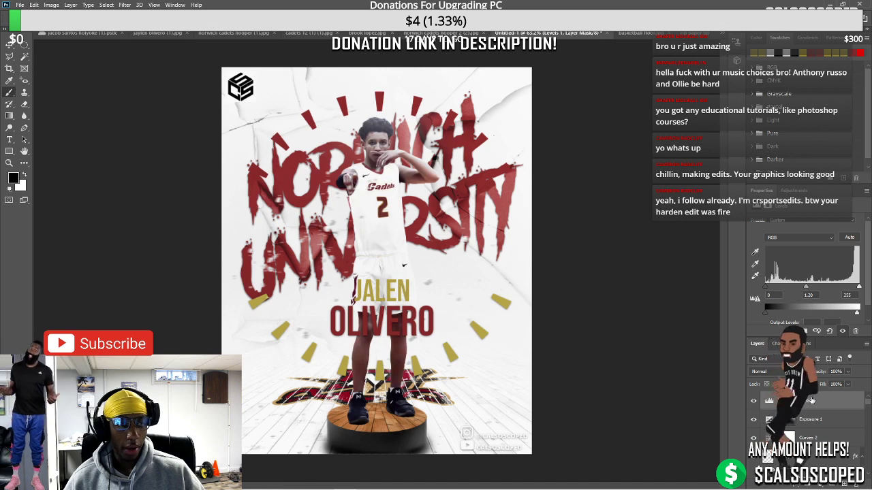
Add a Color Lookup layer and try several 3D LUT looks, settling on Soft_Warming.look
left_click(816, 480)
left_click(823, 433)
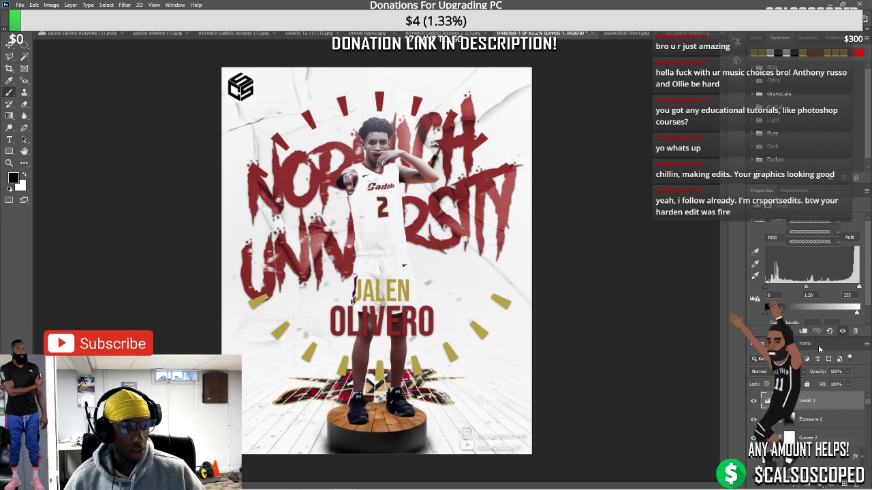
left_click(792, 256)
scroll(792, 256, "down", 20)
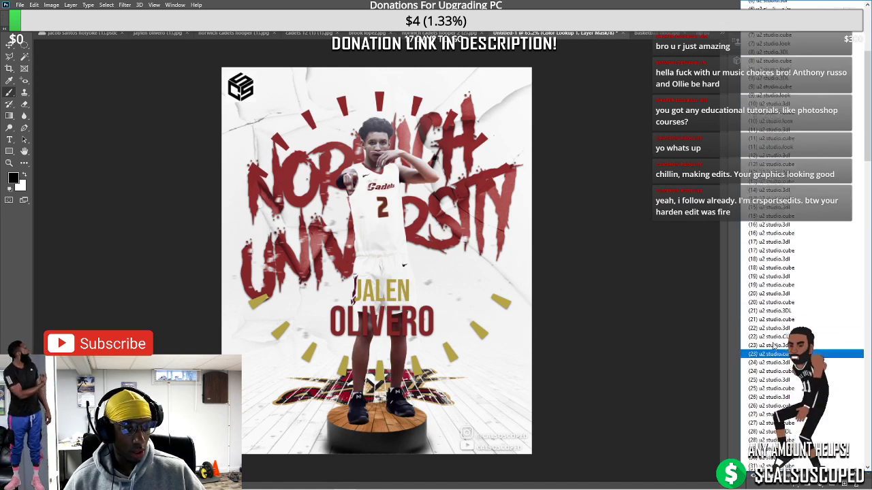
scroll(770, 261, "down", 1)
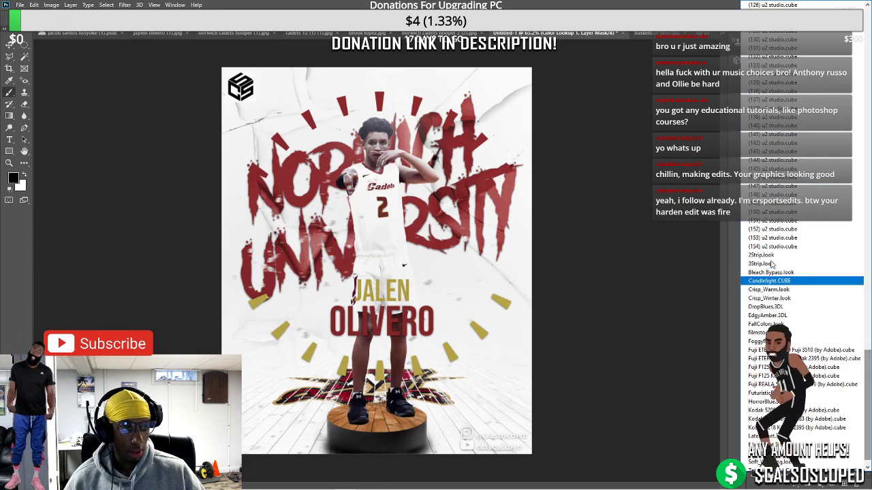
left_click(769, 261)
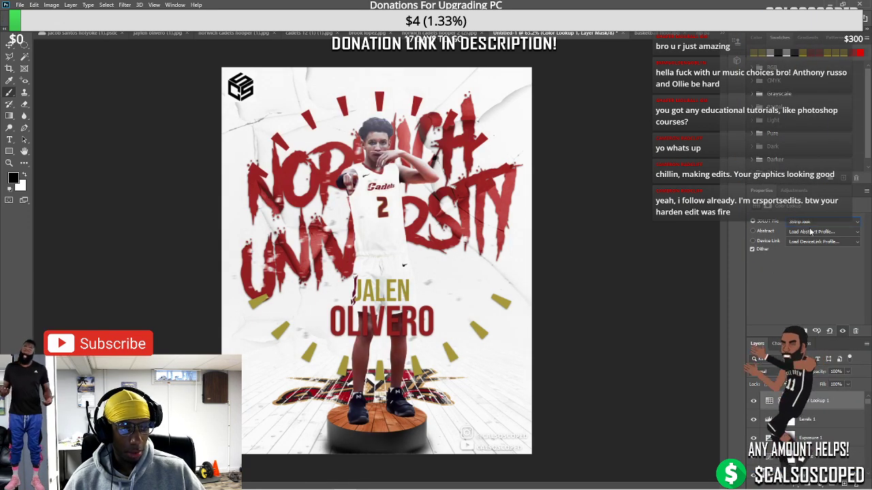
left_click(830, 221)
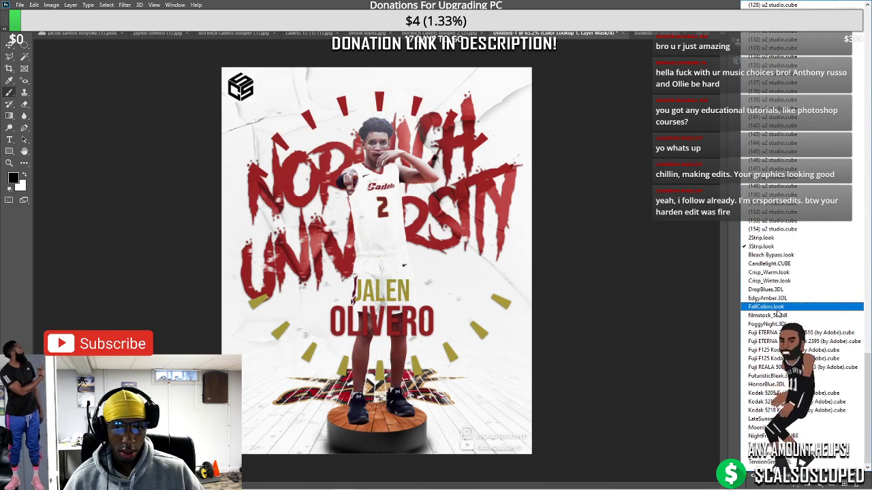
left_click(776, 308)
left_click(824, 221)
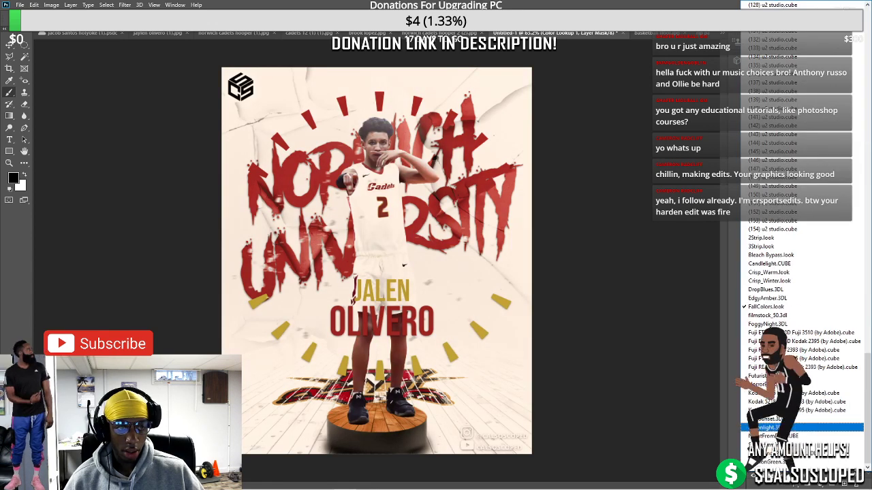
left_click(770, 445)
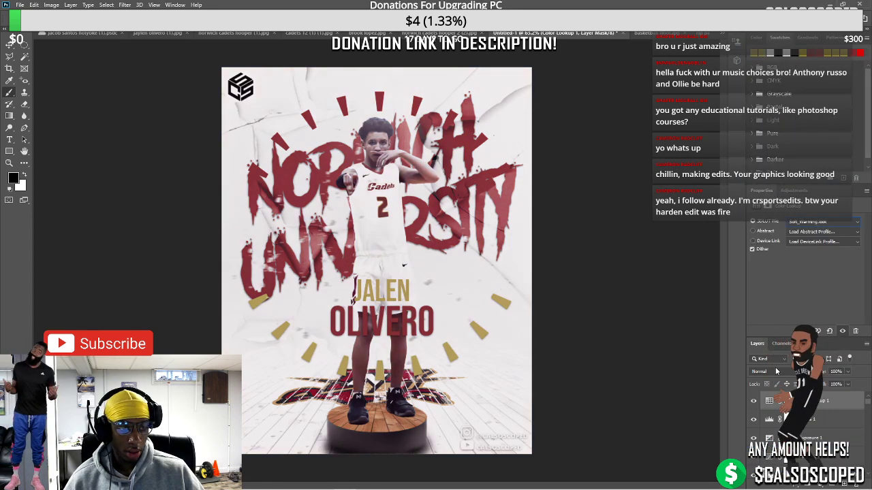
Set the Color Lookup layer to 67% fill and Darker Color blending, then hide it
left_click(847, 384)
mouse_move(846, 396)
left_mouse_down()
mouse_move(835, 401)
mouse_move(855, 399)
left_mouse_up()
left_click(766, 371)
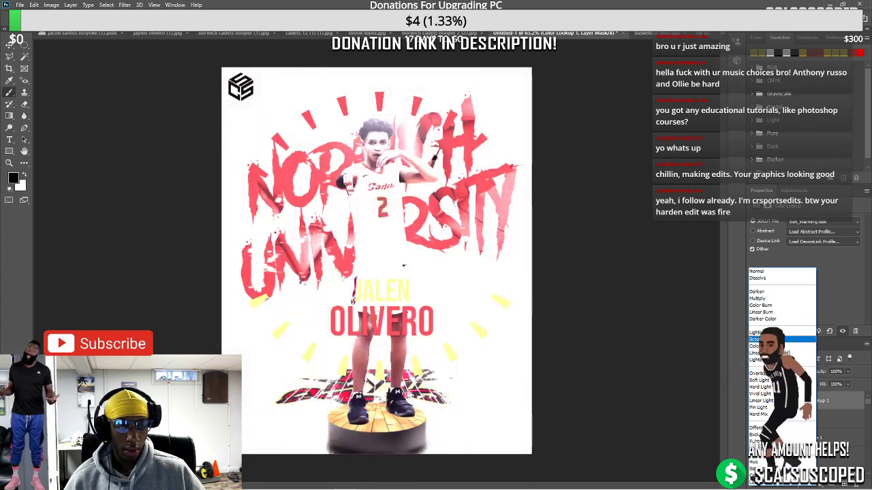
left_click(762, 318)
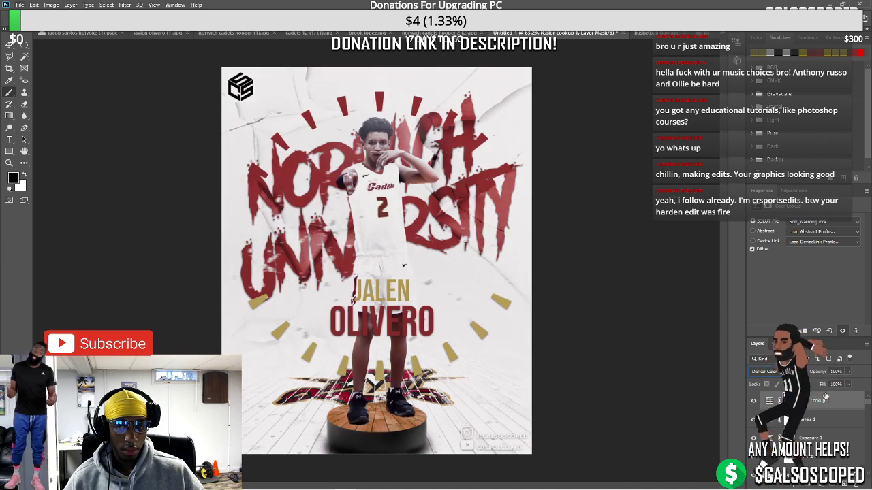
left_click(753, 400)
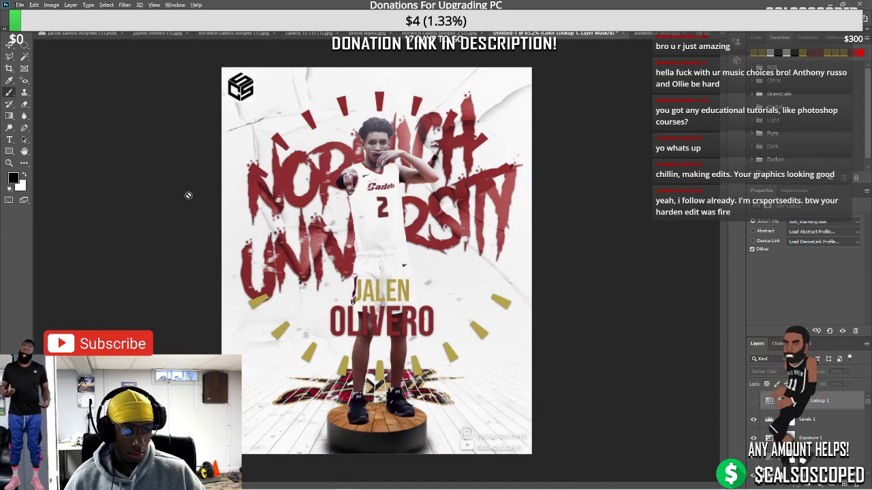
Zoom out over the poster, compare the shoes layer on and off, and select Layer 14
key("ctrl+minus")
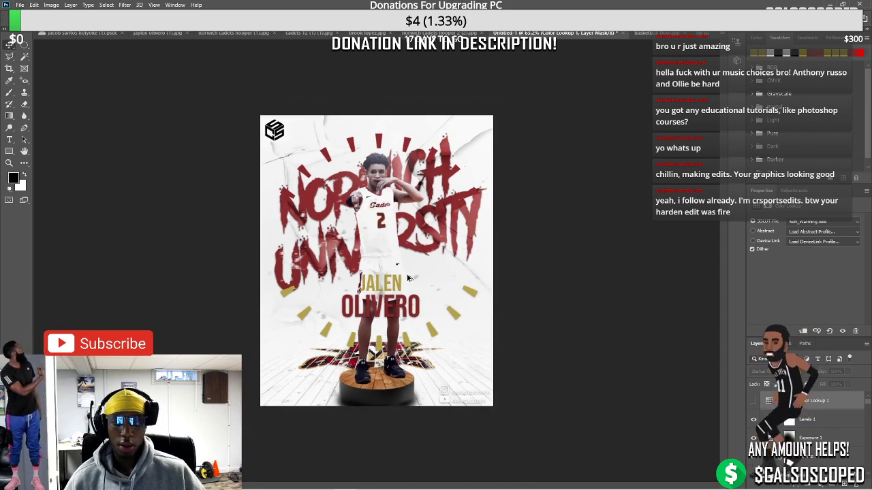
scroll(418, 285, "up", 2)
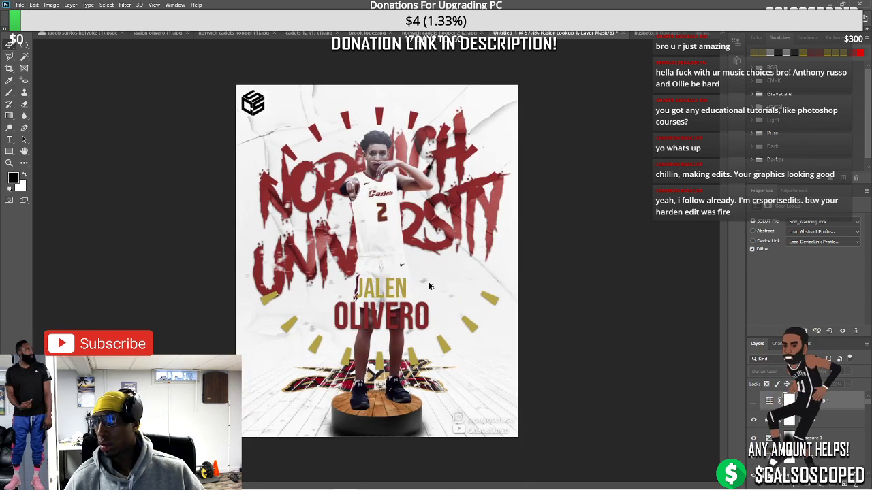
scroll(429, 286, "up", 2)
scroll(429, 286, "down", 1)
scroll(428, 286, "up", 1)
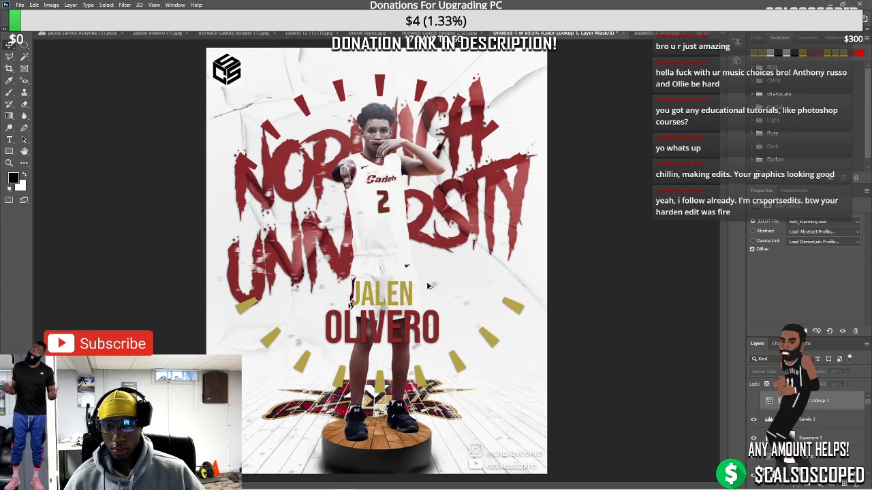
scroll(430, 319, "up", 5)
scroll(353, 394, "down", 3)
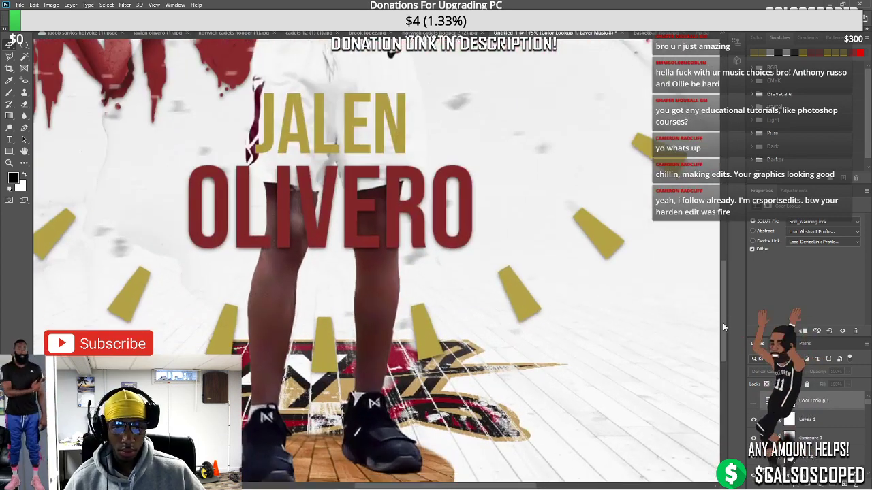
scroll(354, 395, "up", 4)
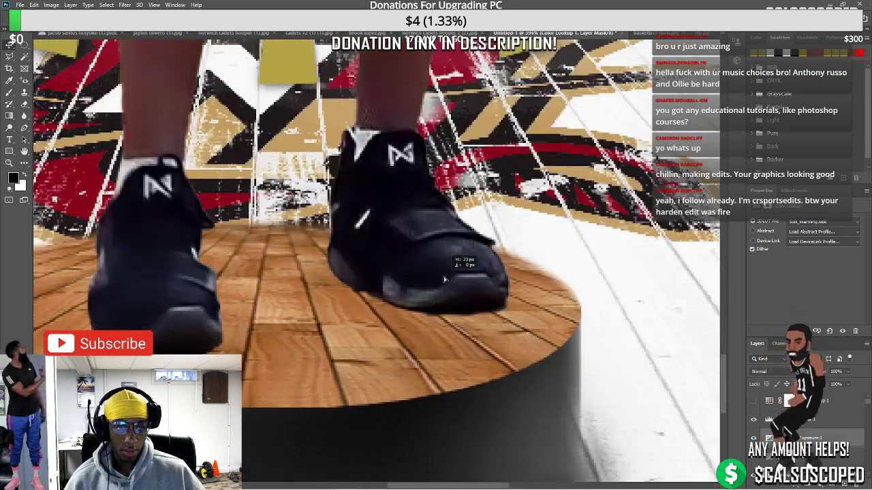
left_click(803, 438)
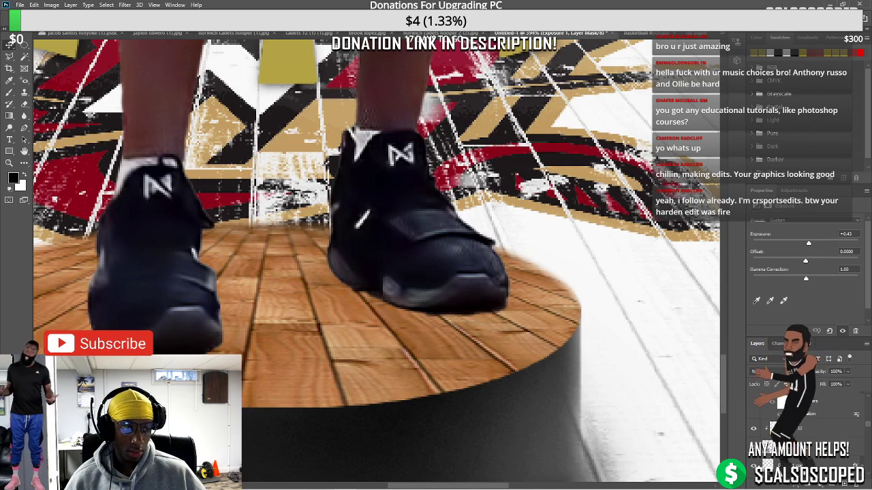
left_click(753, 434)
left_click(753, 432)
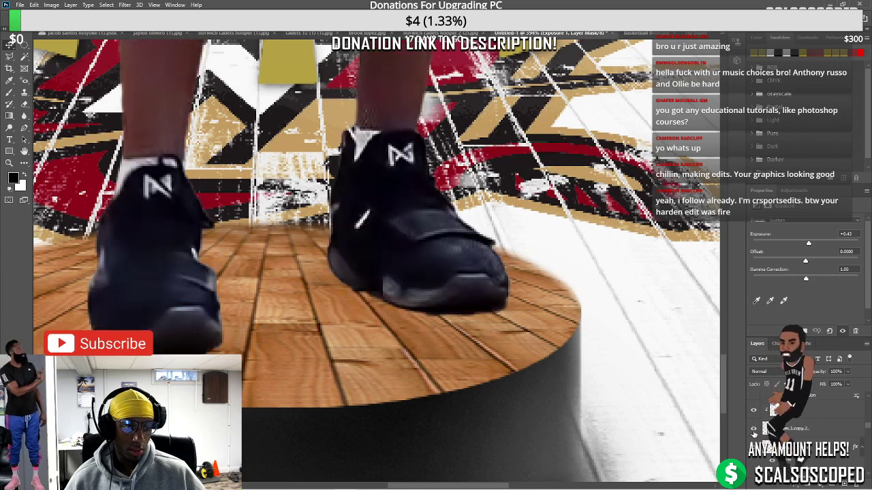
left_click(776, 446)
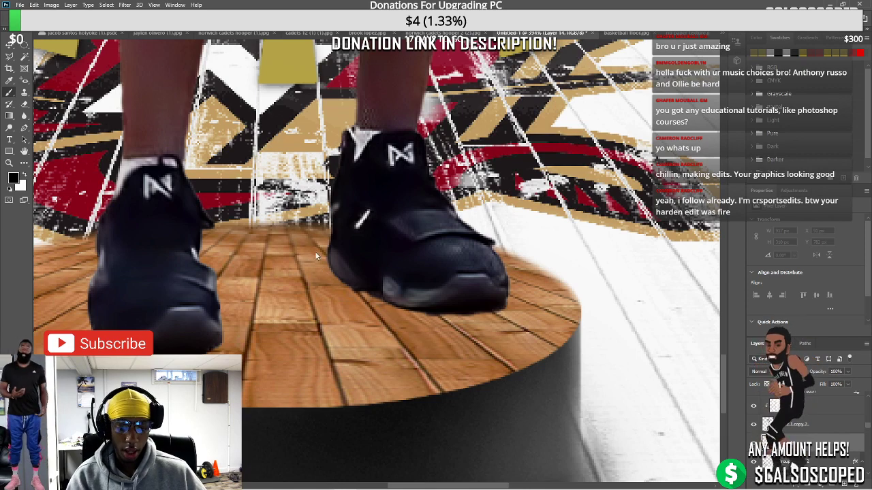
Paint dark soft-brush shadows under the front shoe, its heel and edge, and the left shoe's base
key("bracketleft")
key("bracketleft")
key("bracketleft")
key("bracketleft")
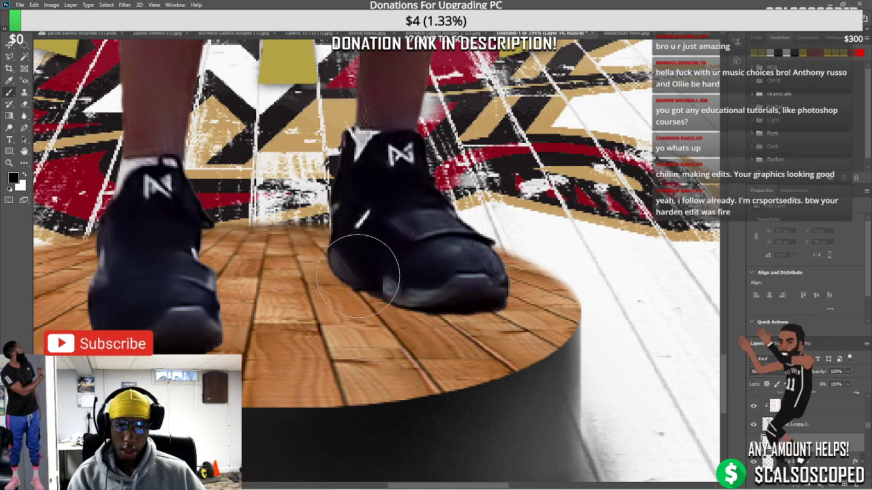
mouse_move(358, 276)
left_mouse_down()
mouse_move(399, 289)
mouse_move(469, 289)
left_mouse_up()
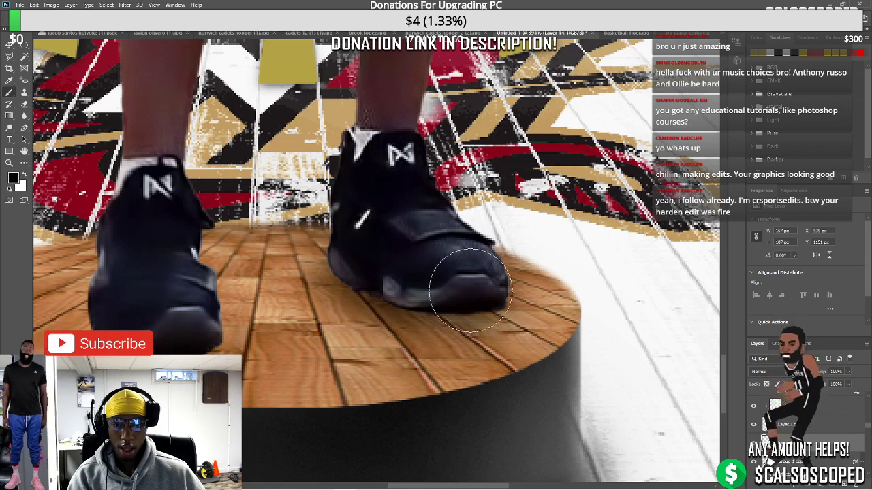
left_click_drag(219, 306, 199, 331)
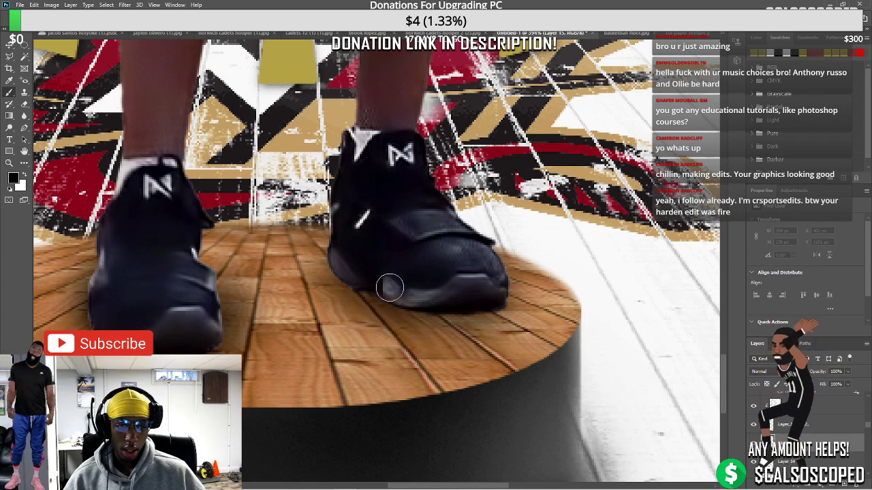
scroll(389, 287, "up", 3)
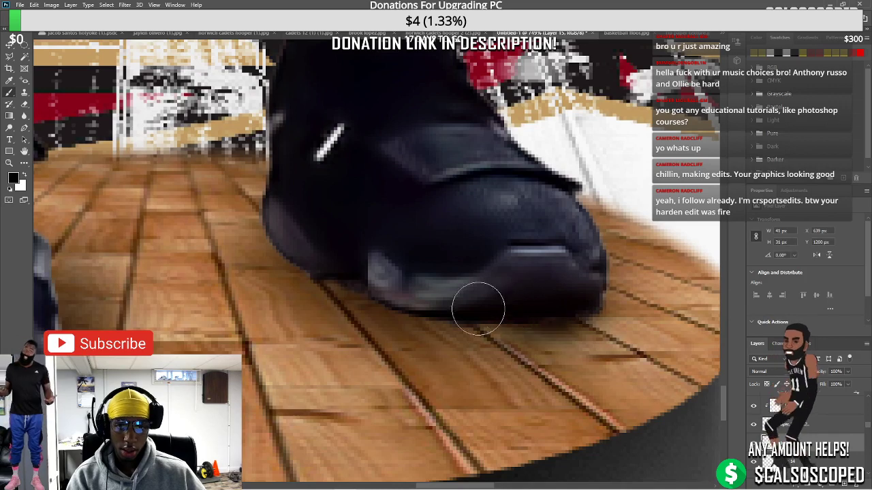
mouse_move(304, 261)
left_mouse_down()
mouse_move(279, 230)
mouse_move(307, 251)
left_mouse_up()
mouse_move(396, 300)
left_mouse_down()
mouse_move(442, 324)
mouse_move(569, 322)
mouse_move(593, 312)
mouse_move(557, 319)
mouse_move(598, 301)
left_mouse_up()
scroll(598, 301, "down", 5)
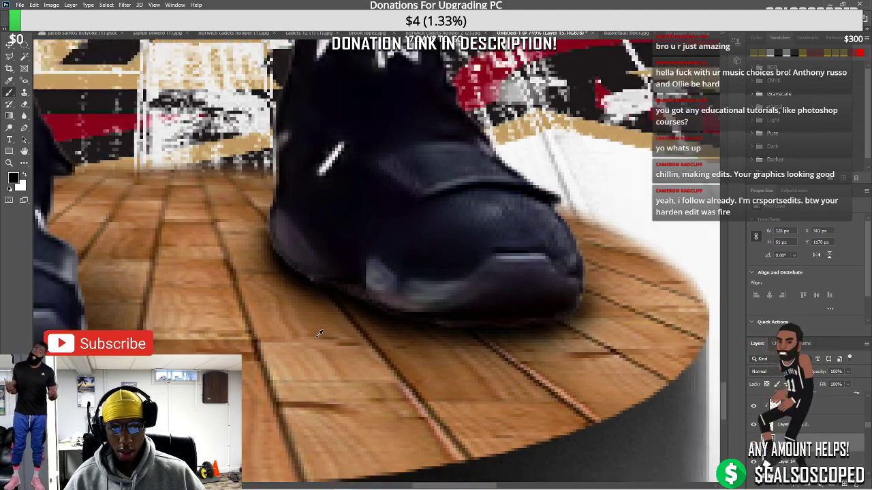
scroll(598, 301, "up", 4)
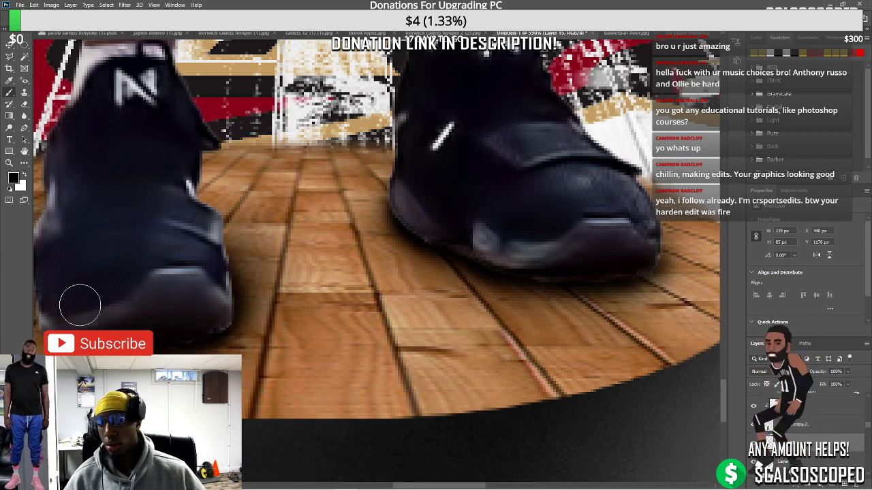
left_click_drag(418, 487, 364, 486)
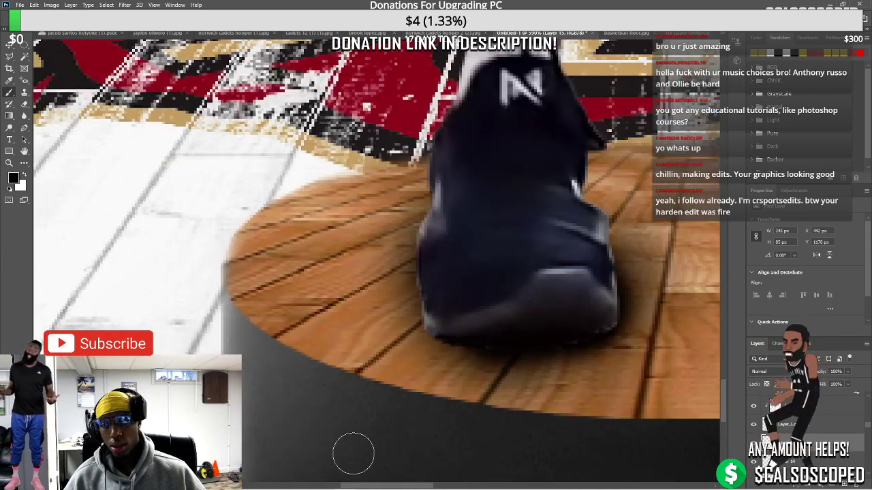
mouse_move(484, 348)
left_mouse_down()
mouse_move(437, 323)
mouse_move(444, 347)
mouse_move(423, 307)
left_mouse_up()
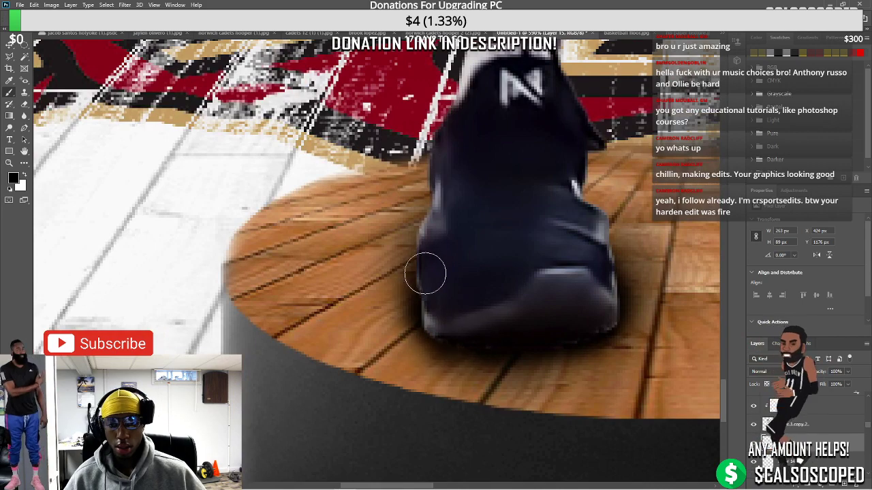
scroll(454, 319, "down", 2)
Apply a Gaussian Blur with a 6.6-pixel radius to the shoe shadow layer
right_click(749, 409)
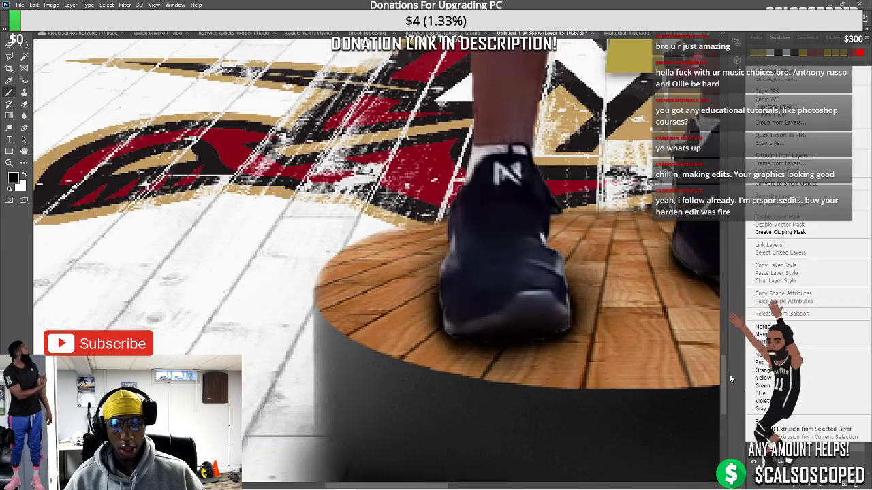
key("Escape")
left_click(125, 5)
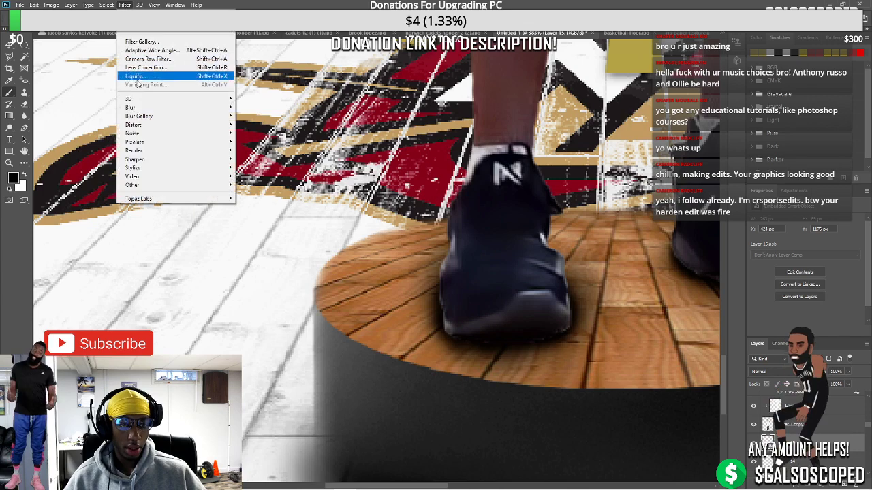
mouse_move(136, 109)
left_click(255, 141)
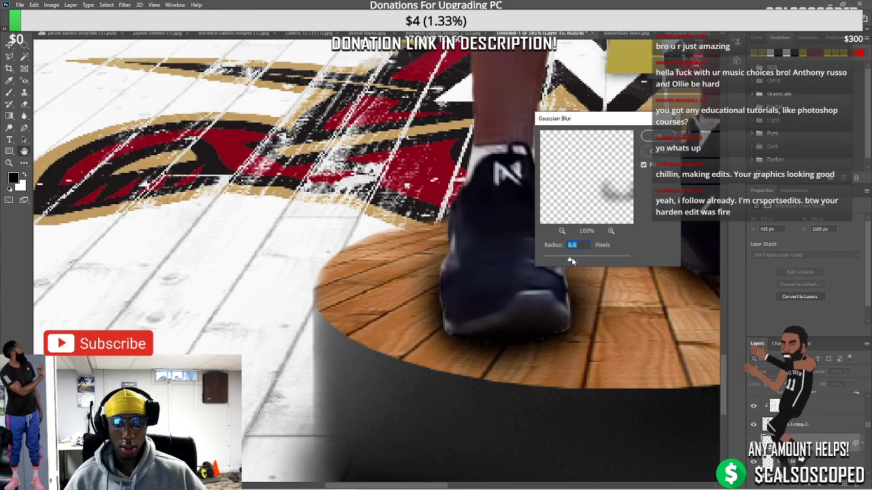
left_click(658, 136)
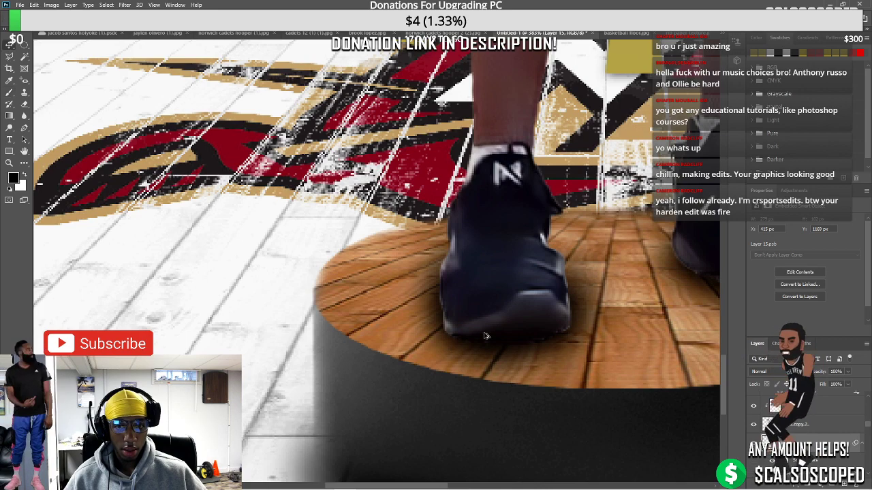
scroll(485, 335, "up", 5)
scroll(664, 382, "down", 1)
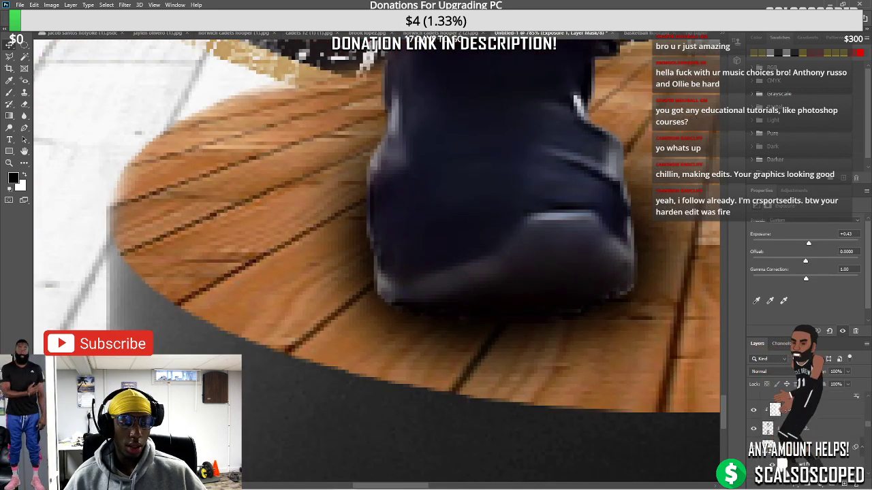
Paint black on Layer 1 copy 2's mask to trim the shoe's right edge
left_click(787, 427)
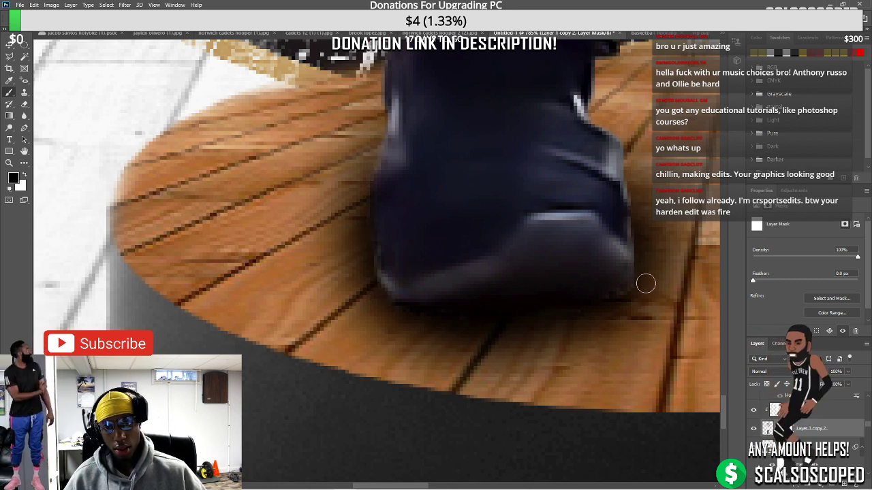
scroll(492, 474, "right", 5)
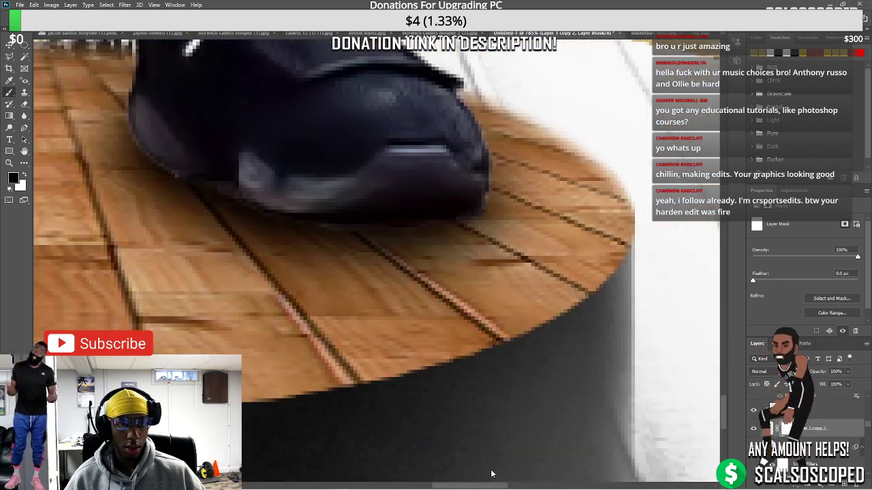
scroll(492, 474, "up", 2)
scroll(491, 474, "left", 2)
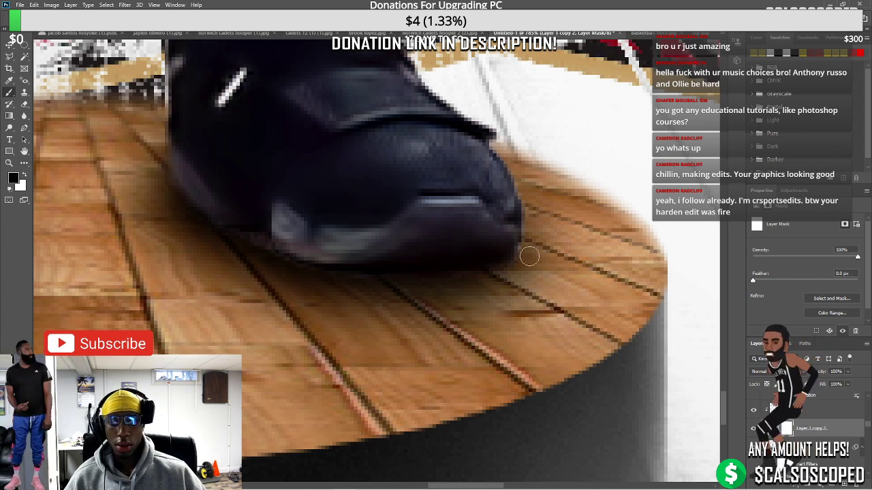
mouse_move(530, 256)
left_mouse_down()
mouse_move(515, 173)
mouse_move(527, 241)
mouse_move(517, 259)
left_mouse_up()
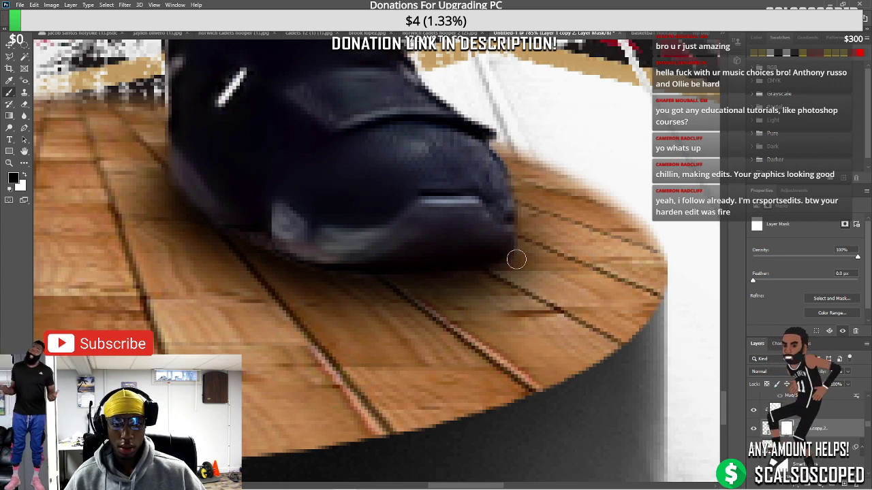
scroll(349, 262, "down", 8)
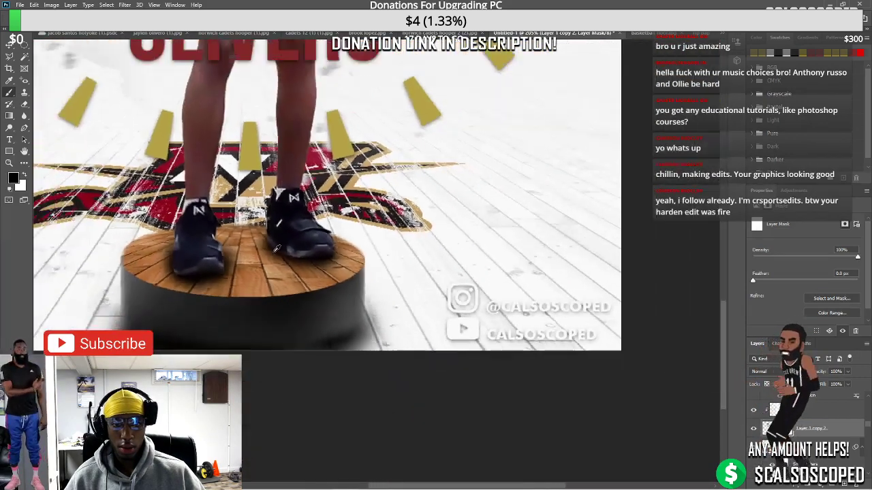
scroll(275, 248, "down", 6)
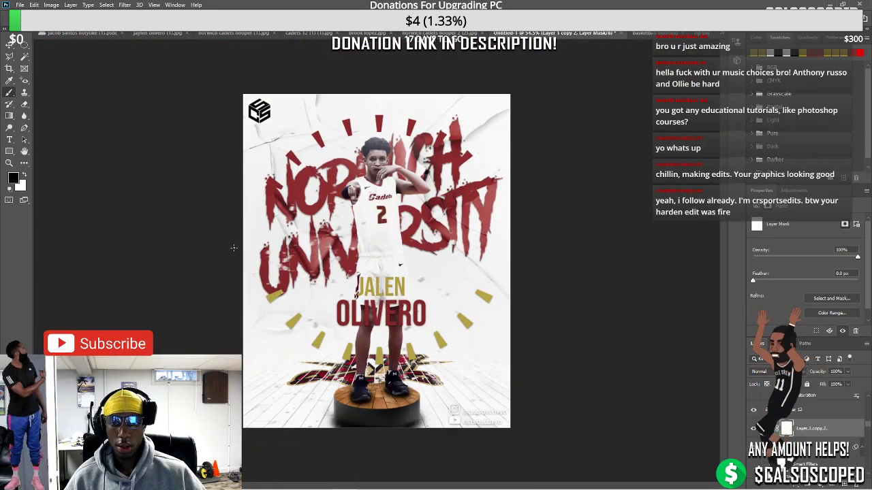
scroll(387, 337, "up", 3)
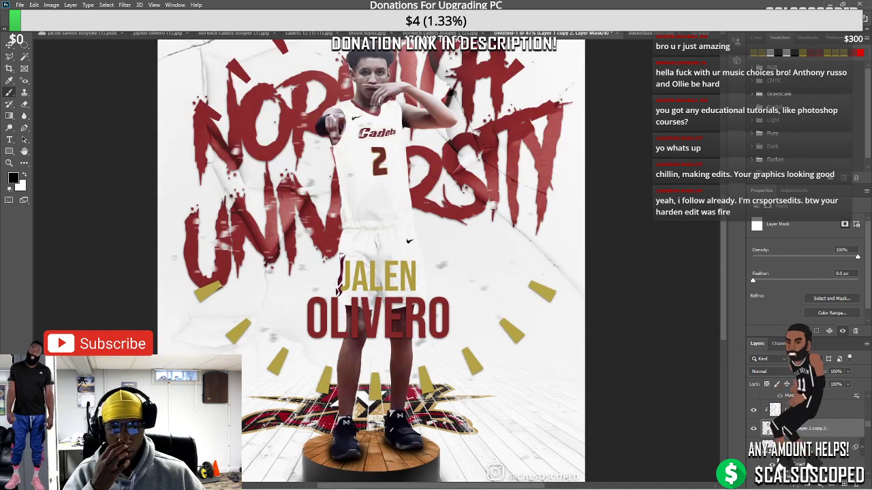
left_click(789, 407)
left_click(848, 384)
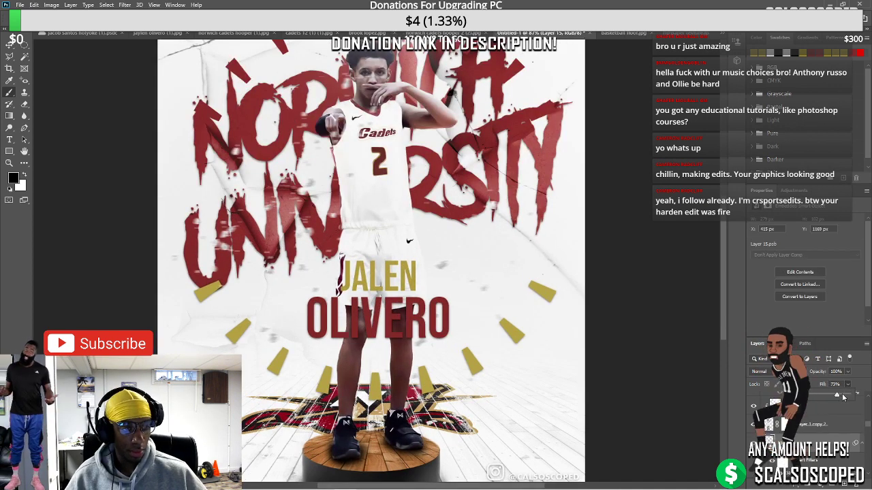
scroll(385, 296, "down", 3)
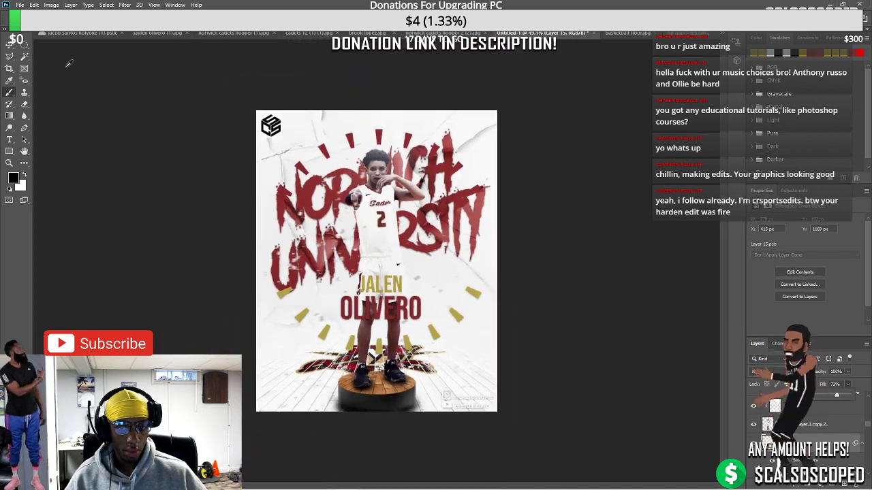
scroll(373, 175, "up", 2)
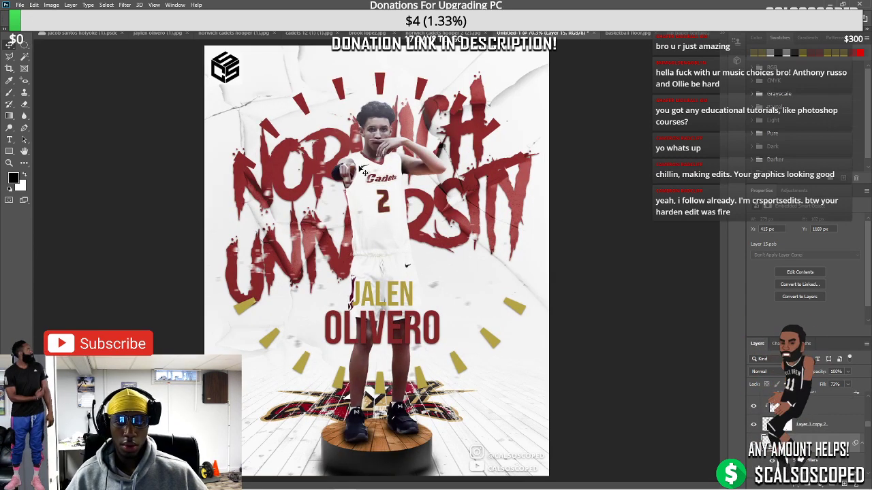
scroll(360, 171, "down", 2)
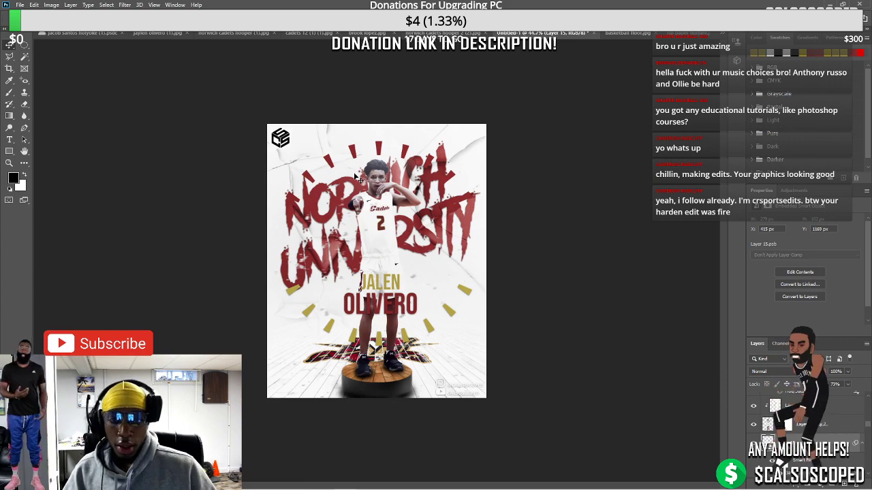
scroll(405, 327, "up", 2)
scroll(405, 328, "up", 2)
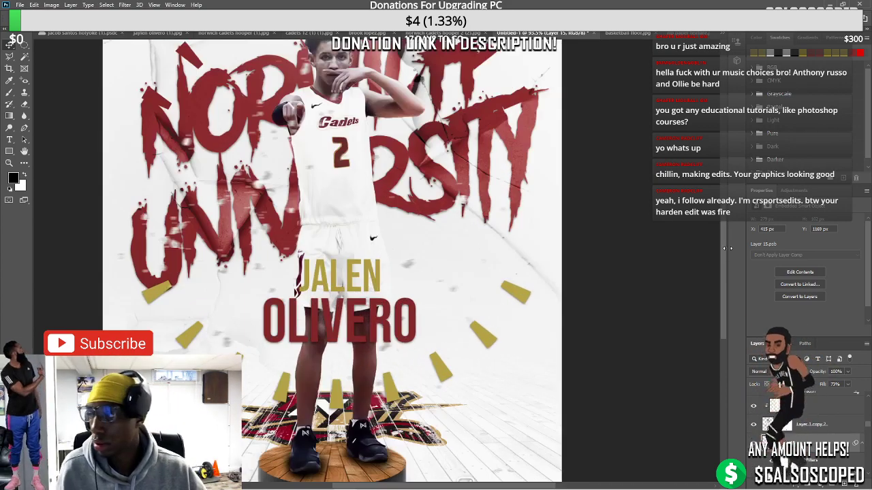
scroll(341, 204, "down", 3)
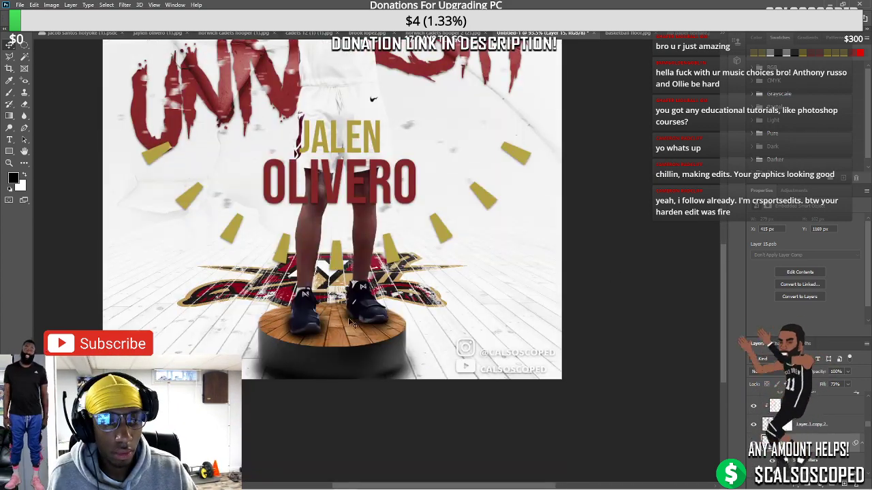
left_click(776, 393)
scroll(804, 416, "up", 2)
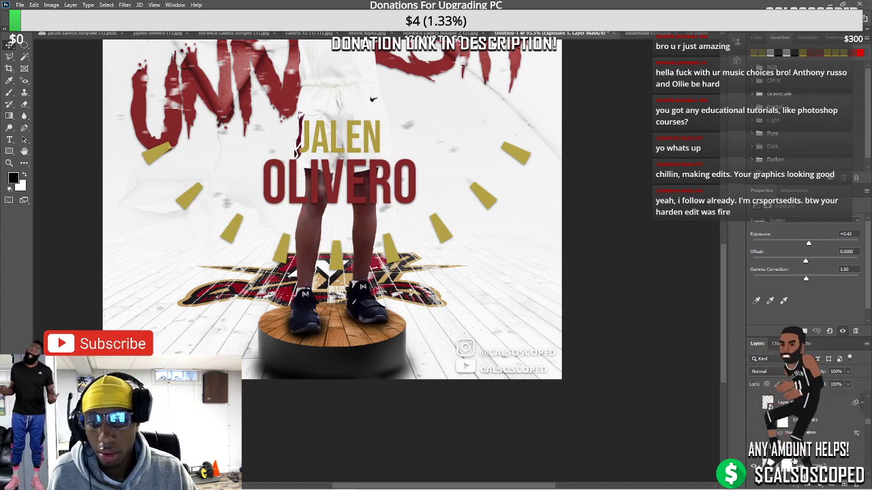
scroll(803, 415, "up", 3)
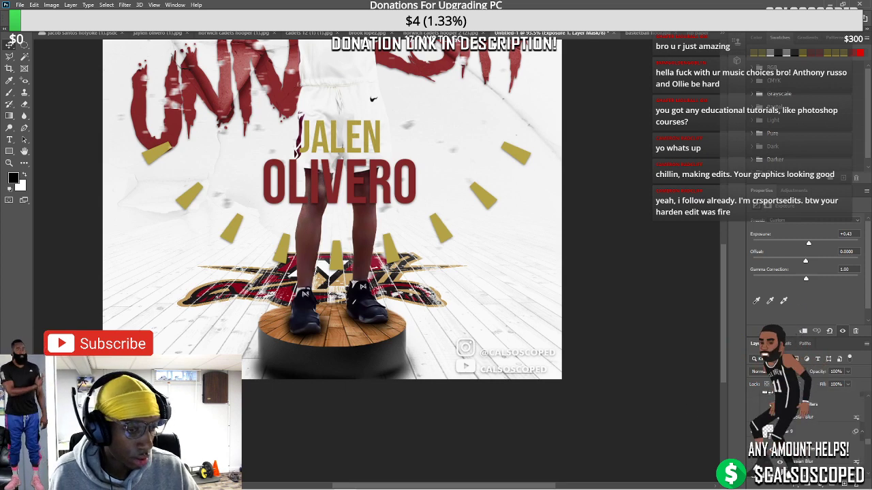
scroll(803, 415, "down", 1)
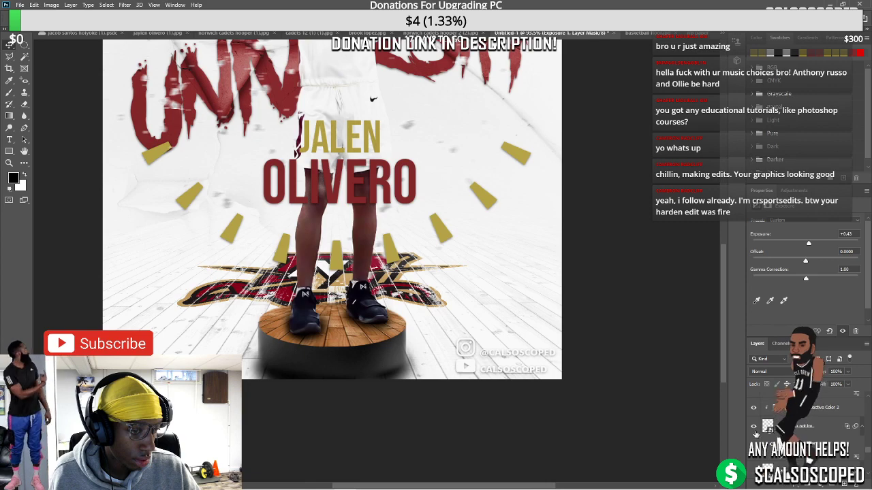
left_click(753, 427)
left_click(753, 427)
key("ctrl+minus")
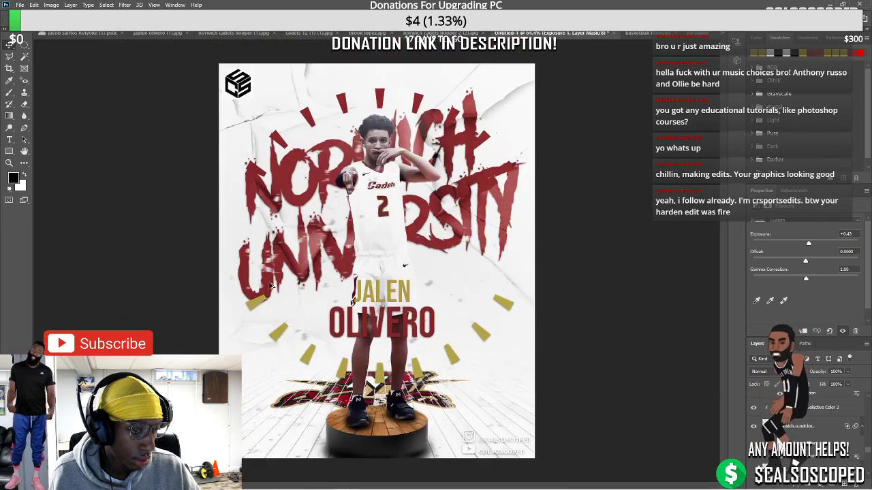
key("ctrl+minus")
key("ctrl+0")
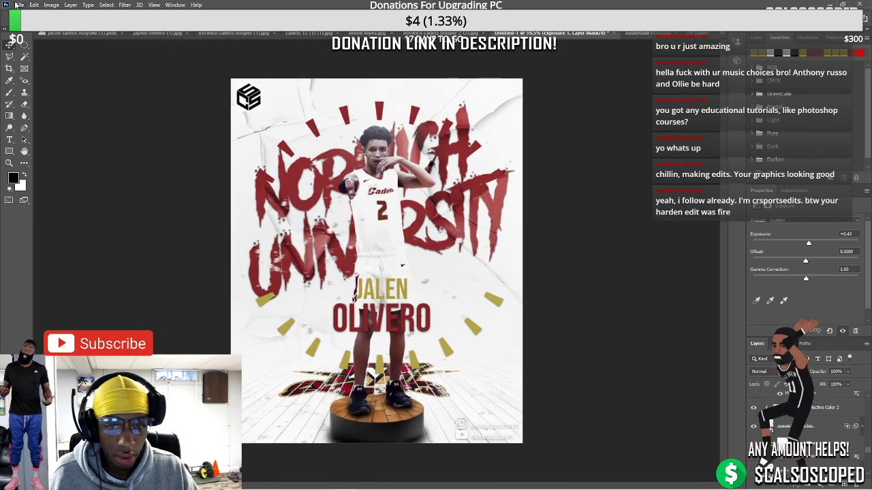
left_click(19, 5)
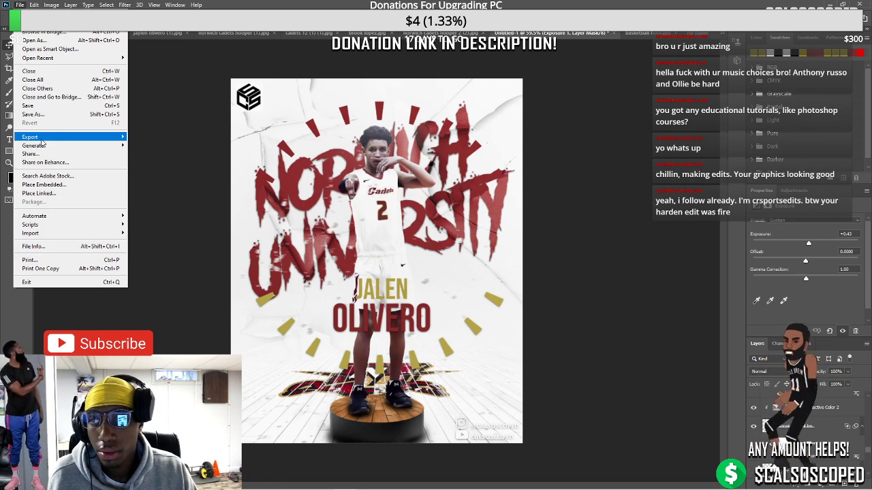
mouse_move(109, 137)
left_click(151, 145)
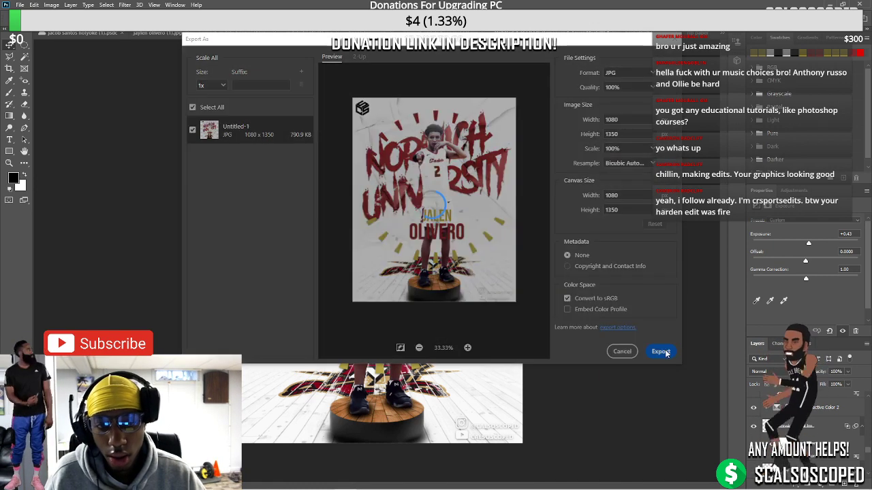
left_click(660, 351)
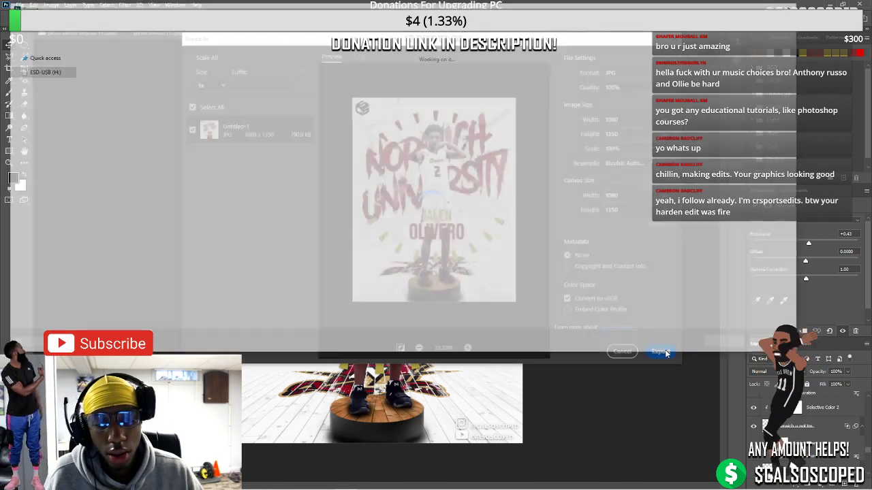
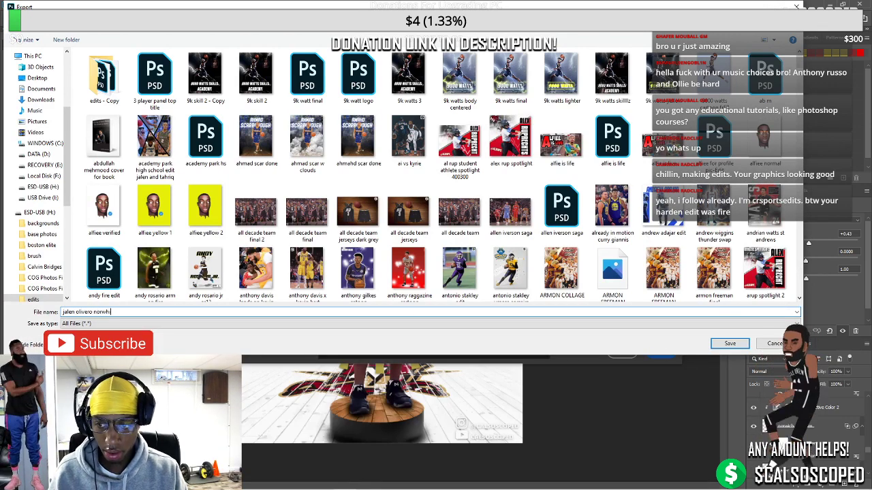
type(" norwich edit")
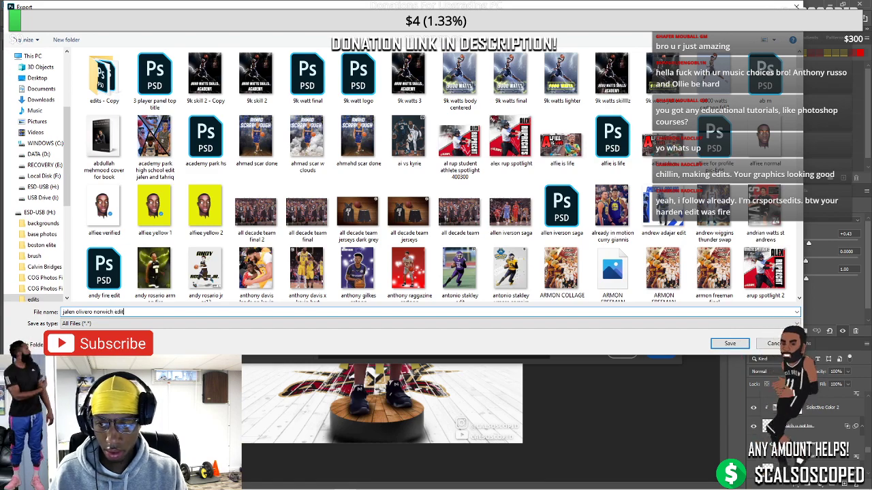
key("Return")
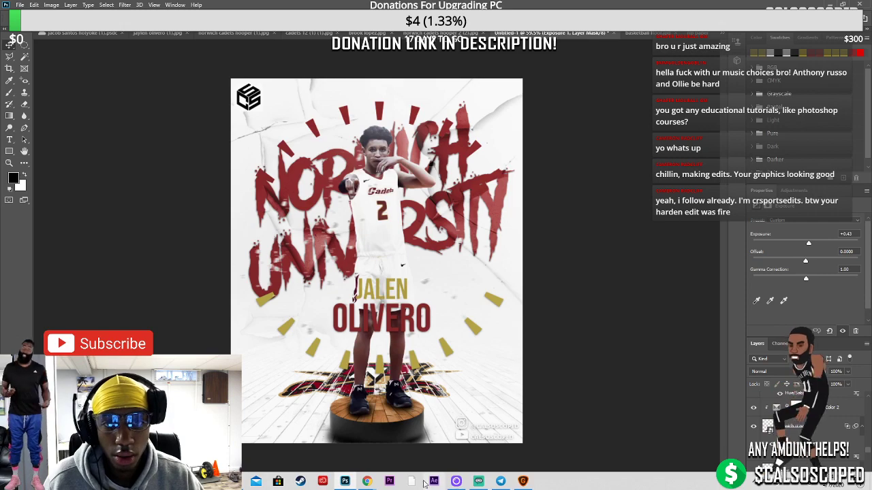
Bring the Chrome window with the paused YouTube video to the front
left_click(304, 439)
key("alt+Tab")
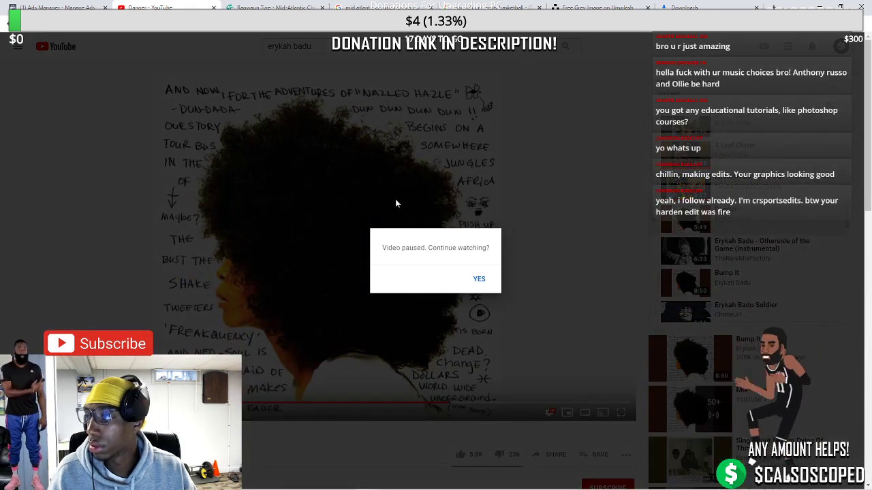
Resume the paused video and search YouTube for a J. Cole song title
left_click(476, 276)
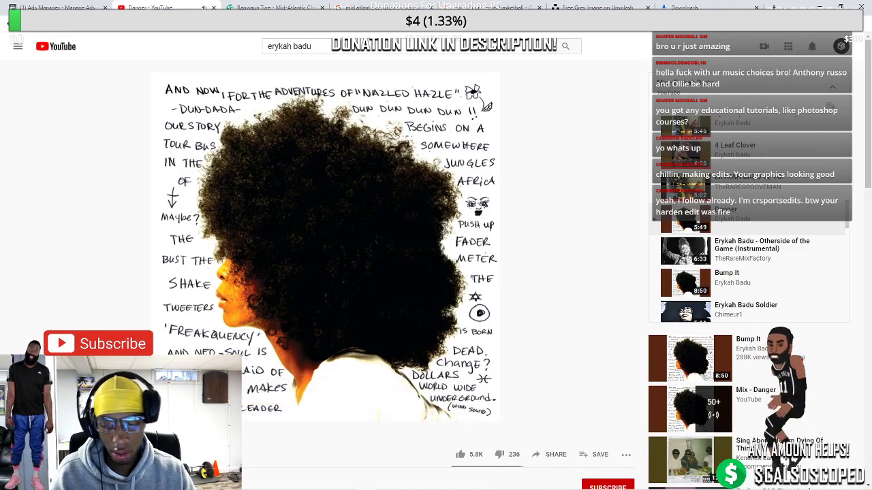
left_click(267, 48)
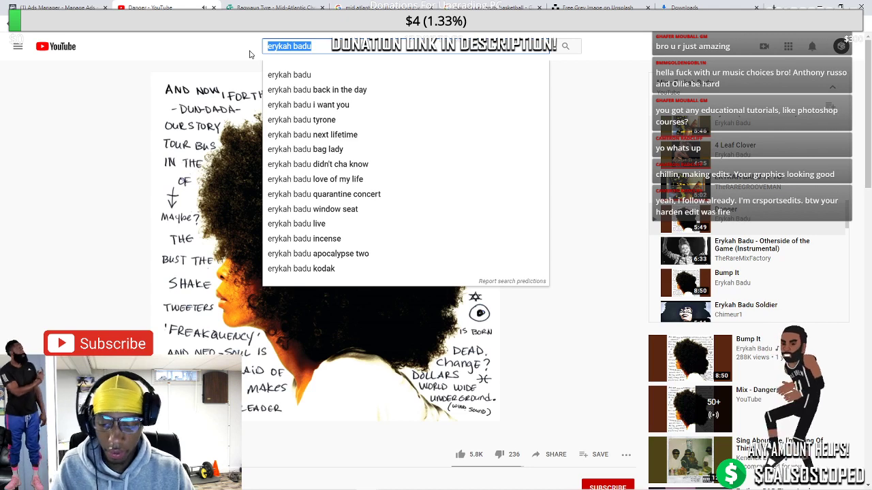
type("real")
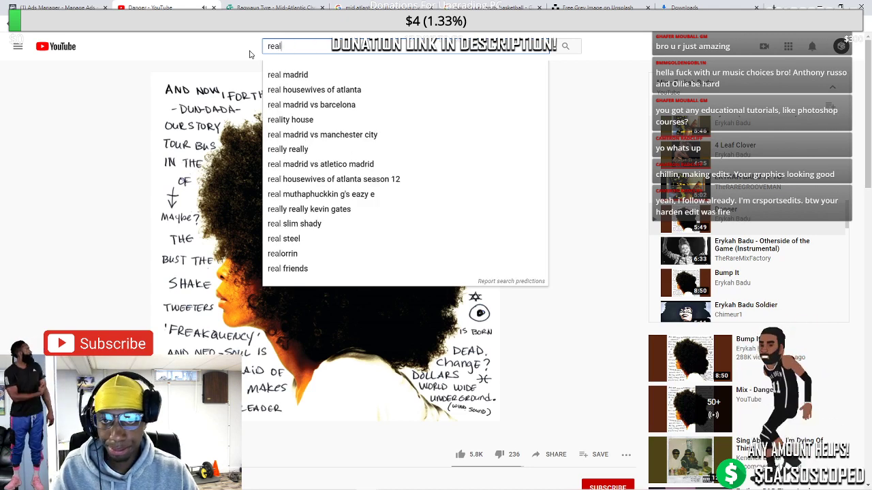
type(" nigga j co")
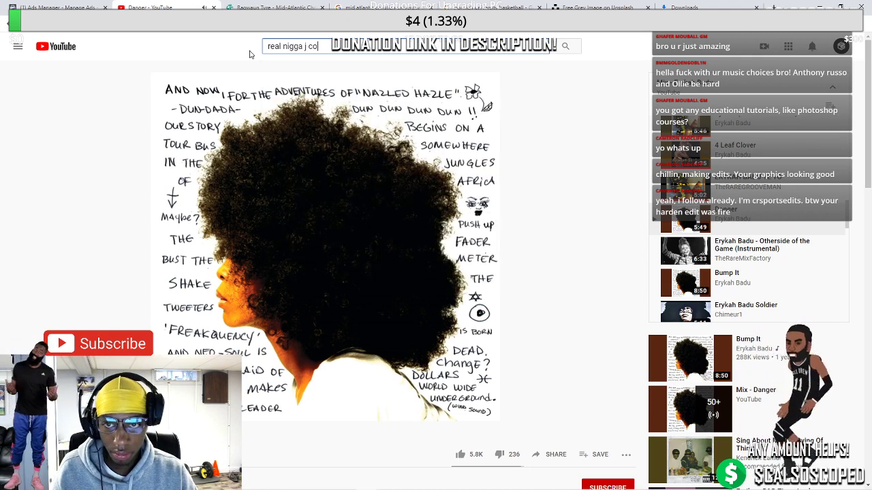
type("le")
key("Return")
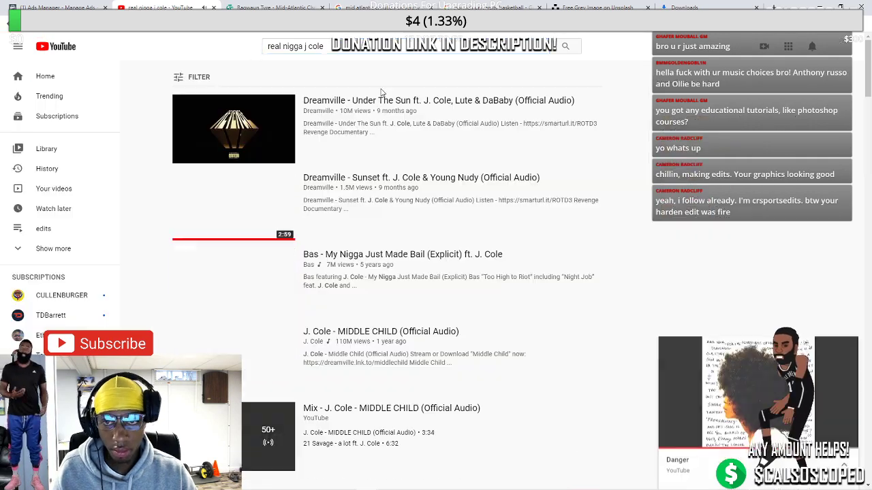
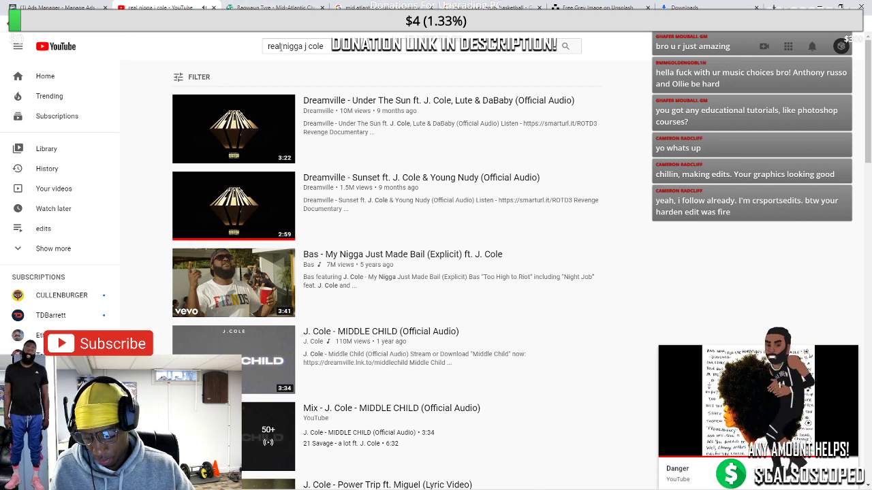
Revise the J. Cole song search and check one of the results
left_click(281, 47)
key("BackSpace")
key("BackSpace")
key("BackSpace")
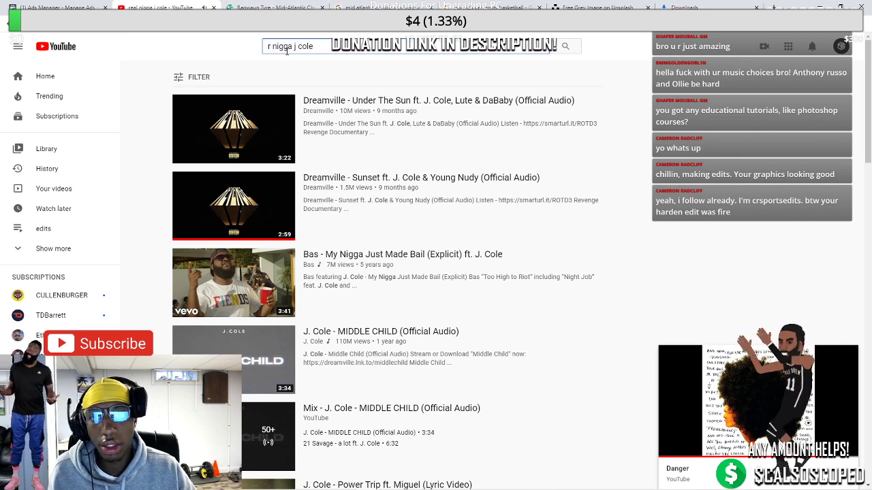
type("ich")
key("Return")
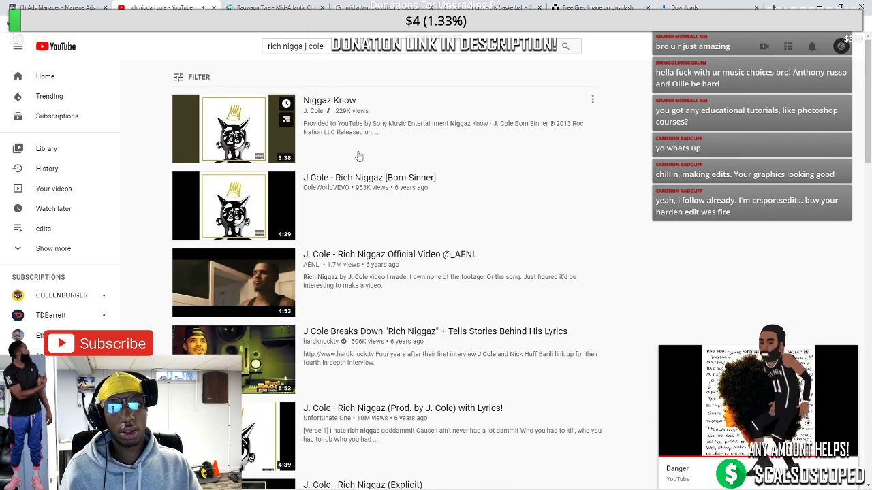
left_click(363, 178)
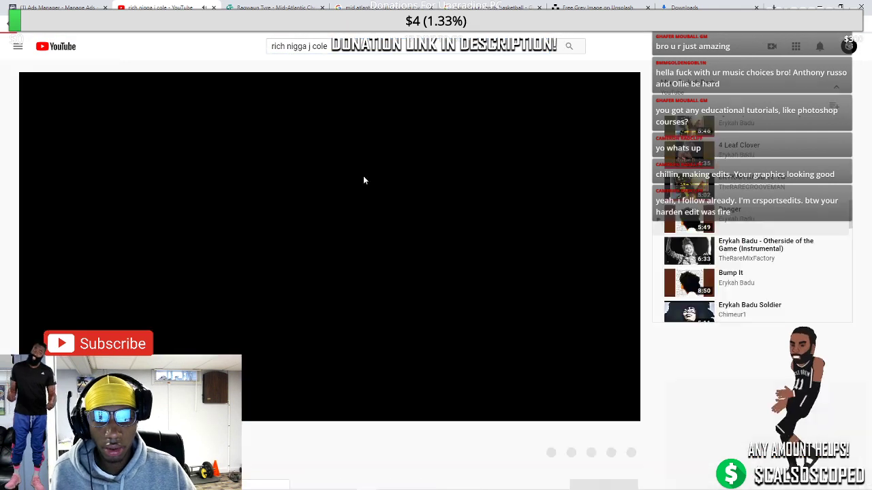
key("alt+Left")
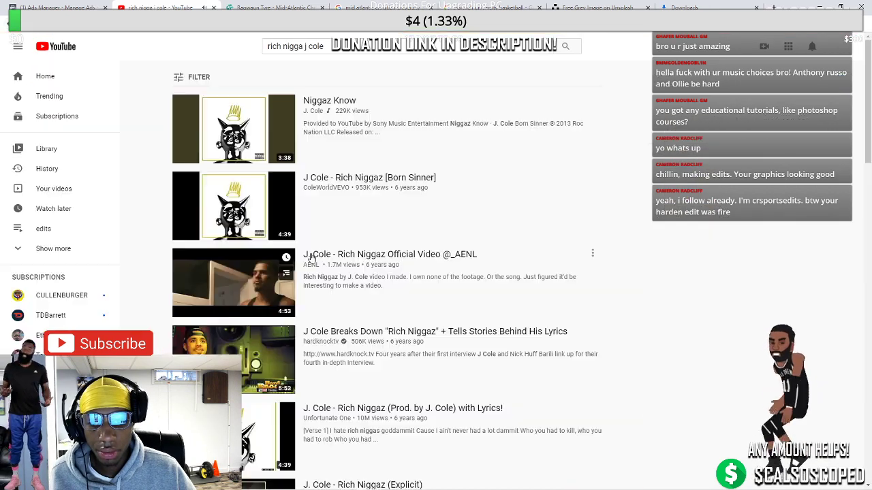
scroll(310, 257, "down", 3)
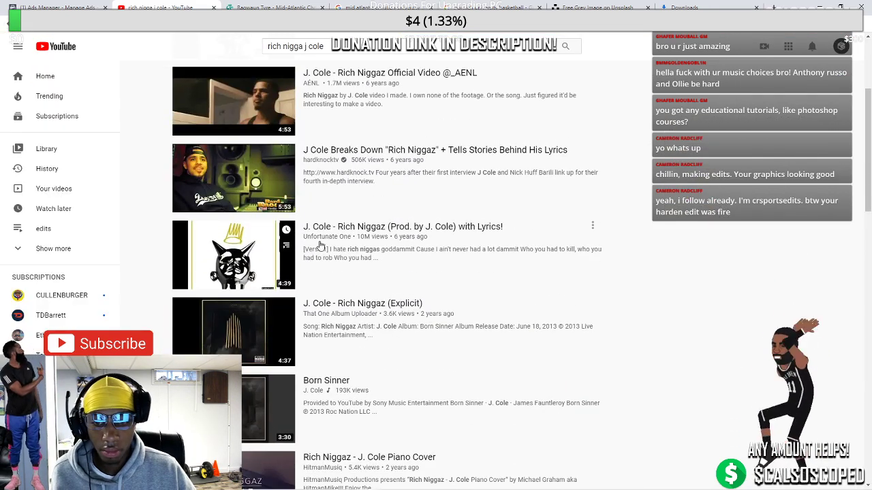
Search for the song's clean version and open the top result
left_click_drag(320, 49, 305, 58)
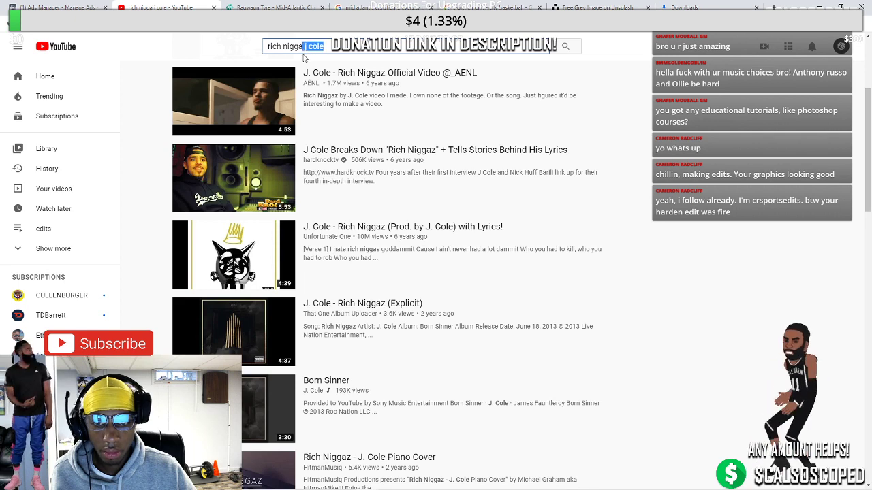
type("z clean")
key("Return")
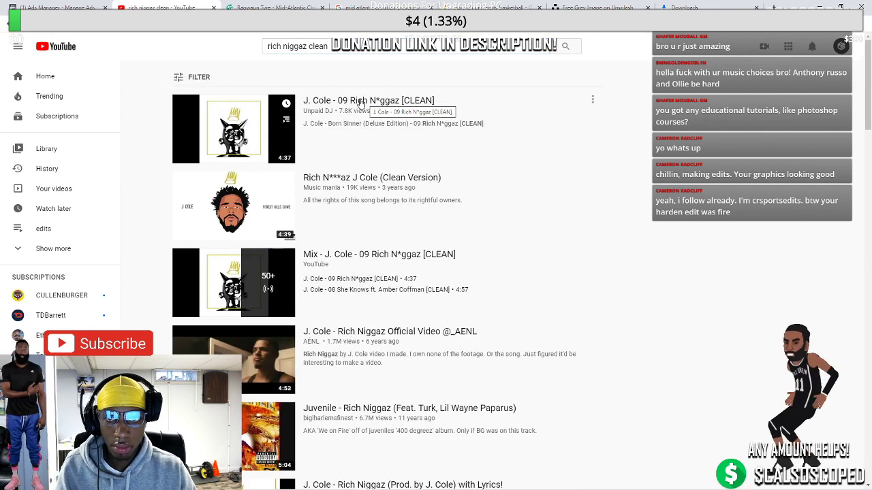
left_click(359, 101)
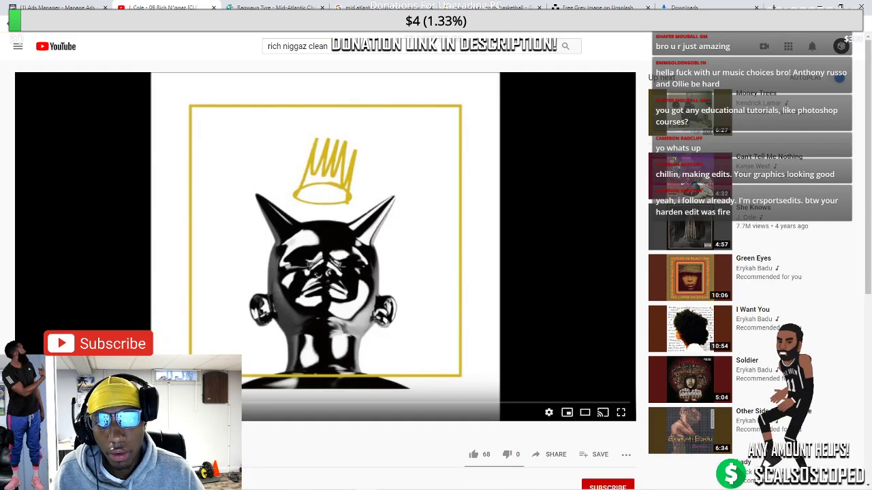
Copy the clean video's URL and switch to the neighbouring browser tab
right_click(129, 30)
left_click(160, 68)
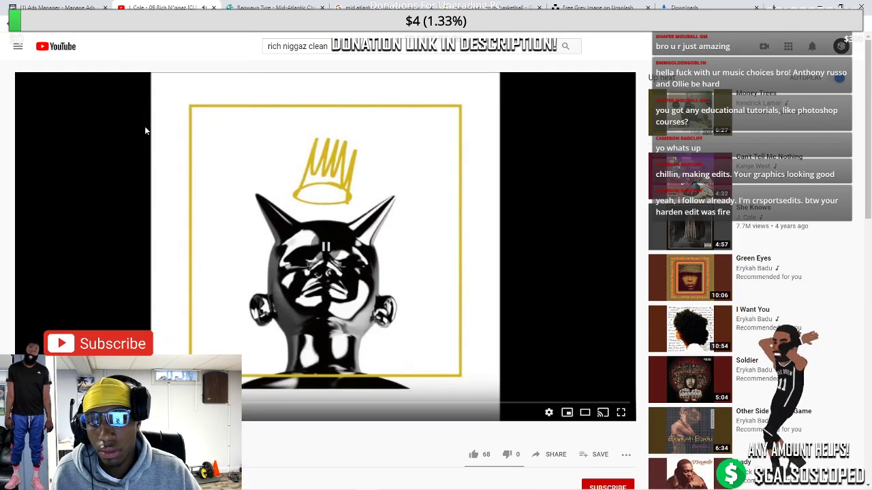
key("ctrl+Tab")
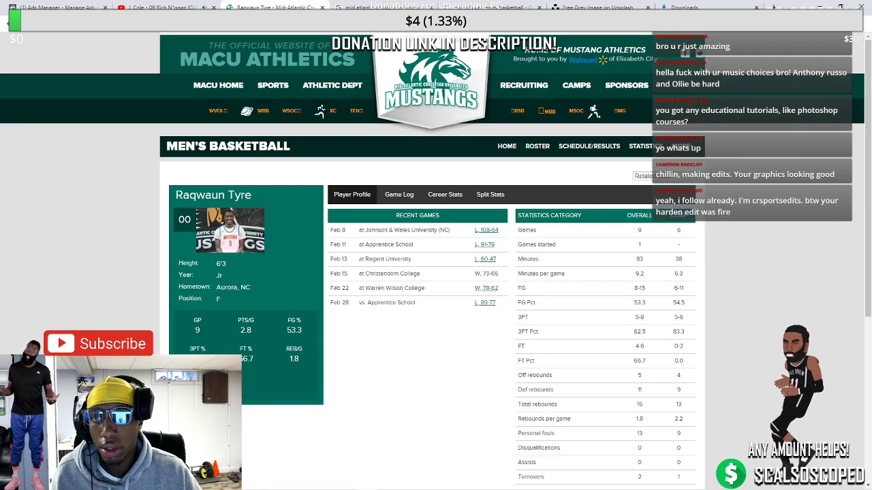
Convert the copied YouTube URL to MP3 on ytmp3.cc, download it, and check Downloads
key("ctrl+l")
type("ytmp")
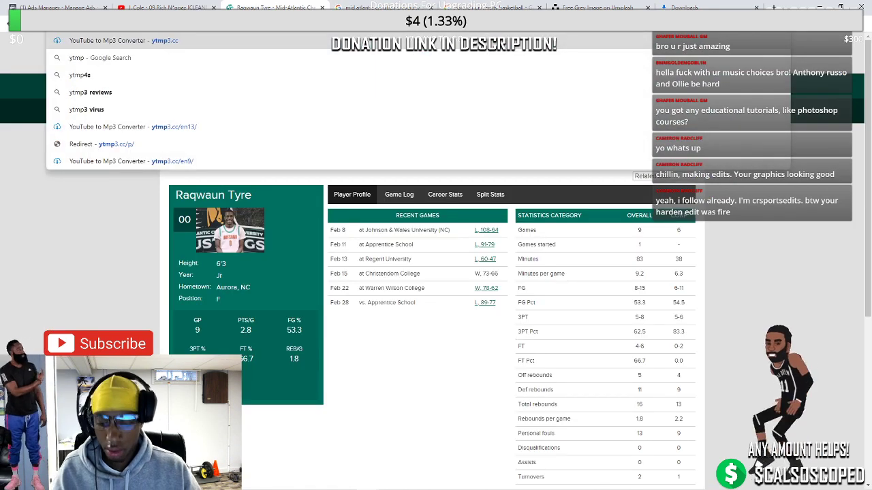
key("Return")
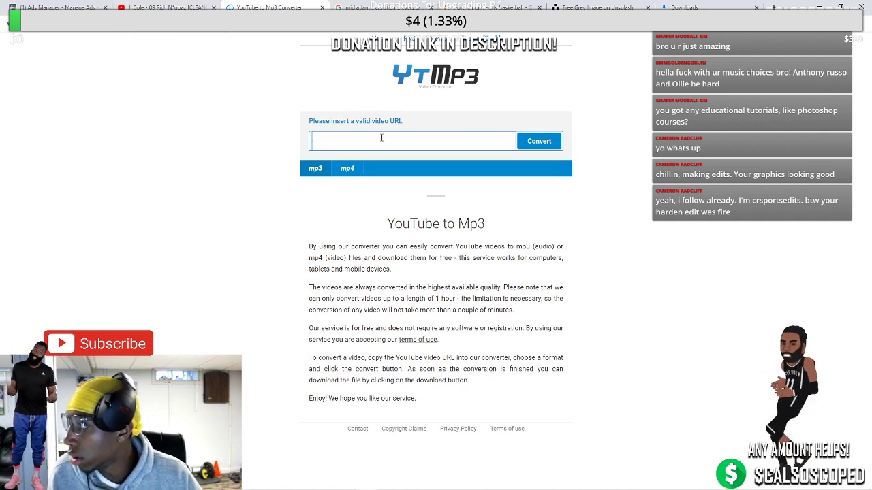
key("ctrl+v")
left_click(534, 147)
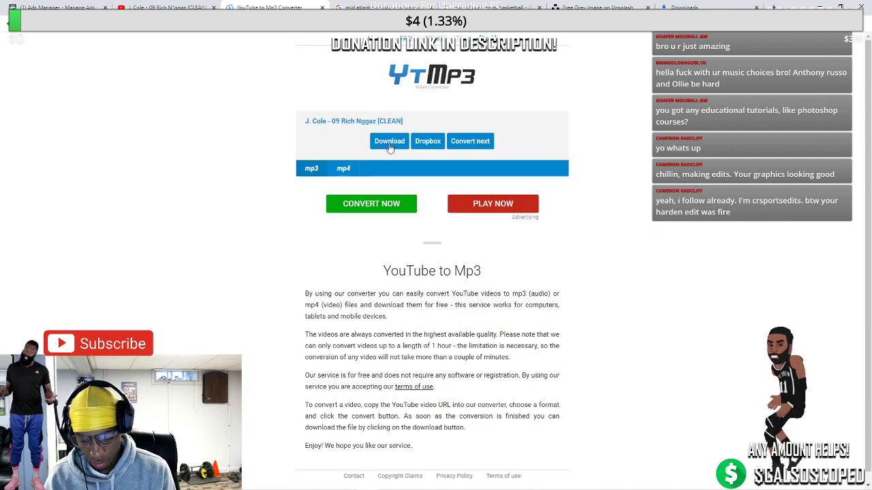
left_click(389, 143)
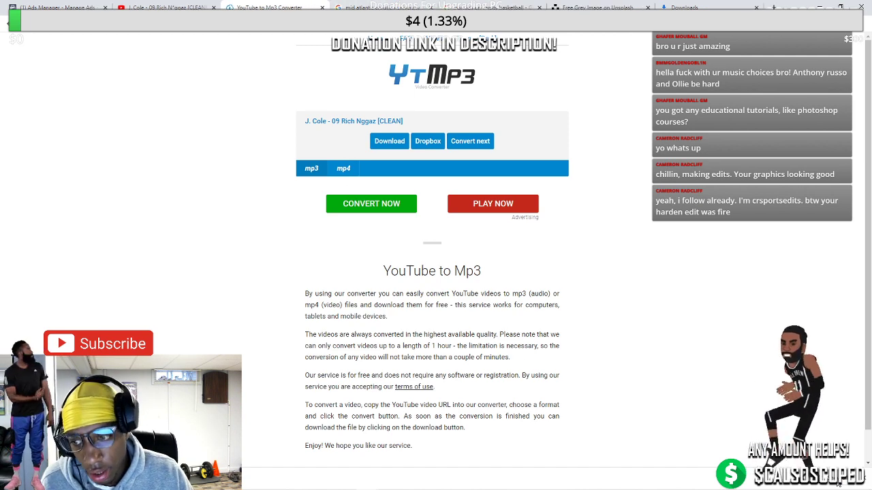
left_click(840, 482)
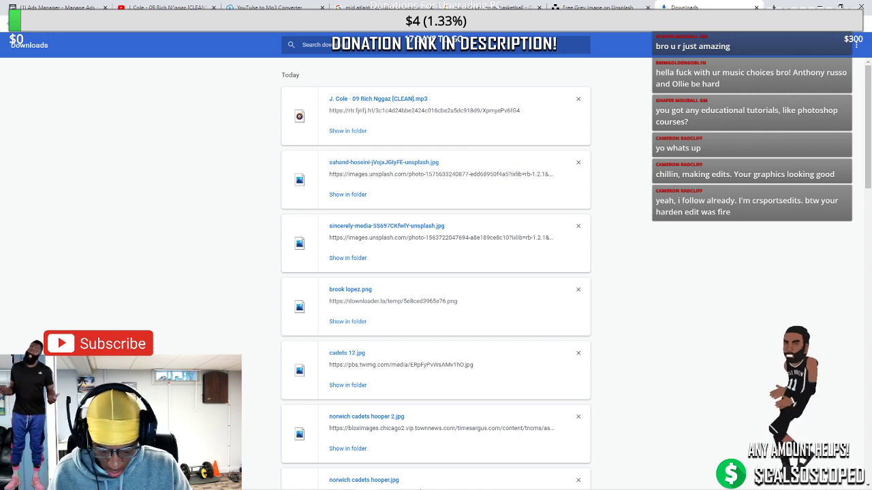
Save the untitled poster as a cloud document named 'jalen ol' when closing it
left_click(360, 481)
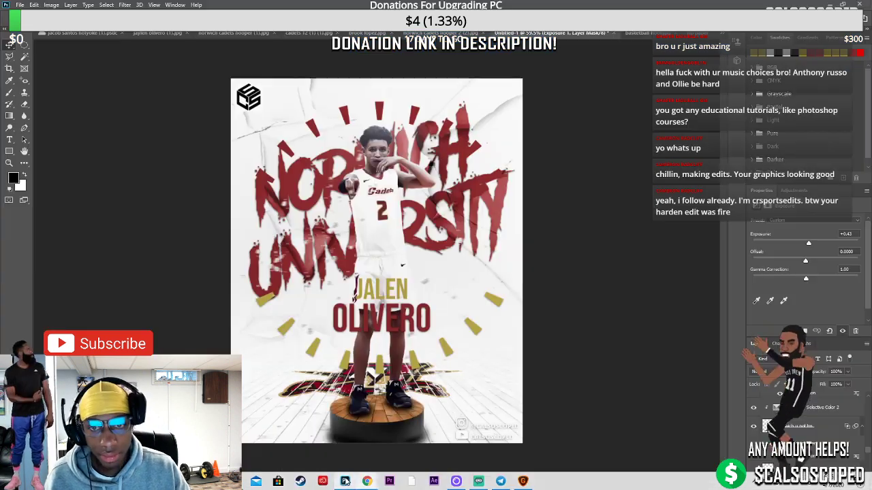
left_click(610, 34)
left_click(397, 184)
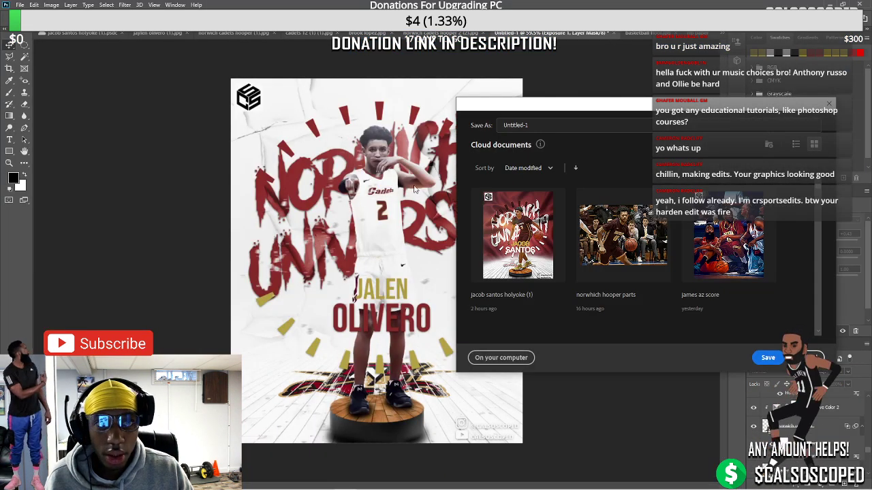
type("j")
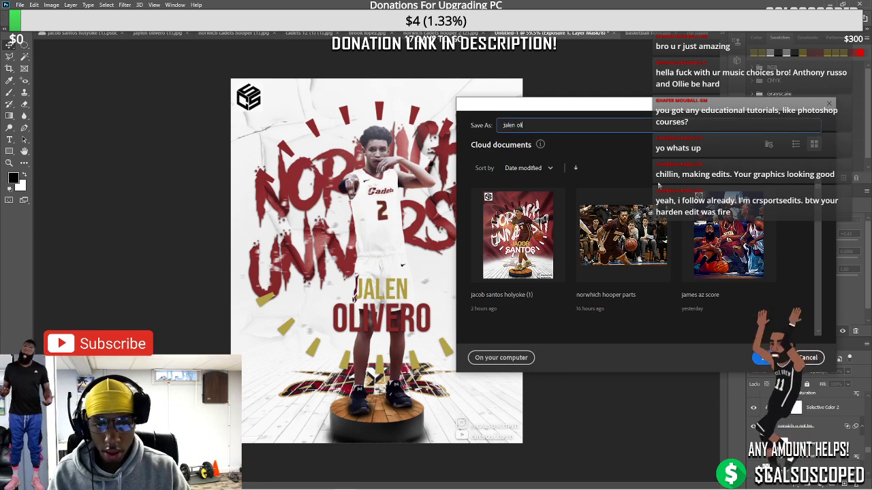
type("alen ol")
key("Return")
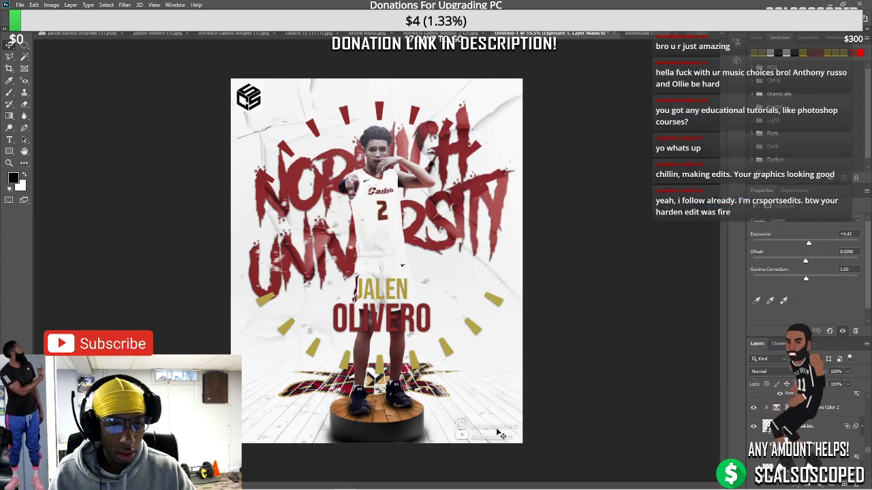
Set Group 1's drop shadow to Normal blend mode at 100% opacity
scroll(803, 422, "down", 3)
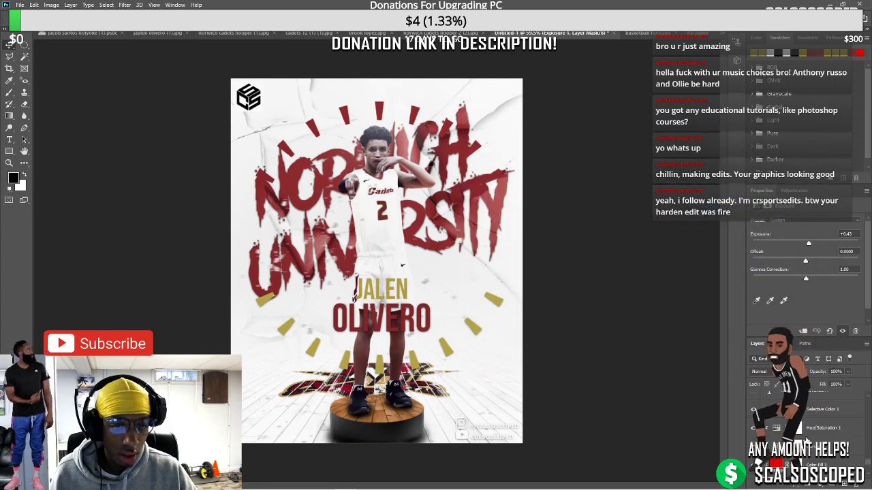
scroll(803, 423, "up", 3)
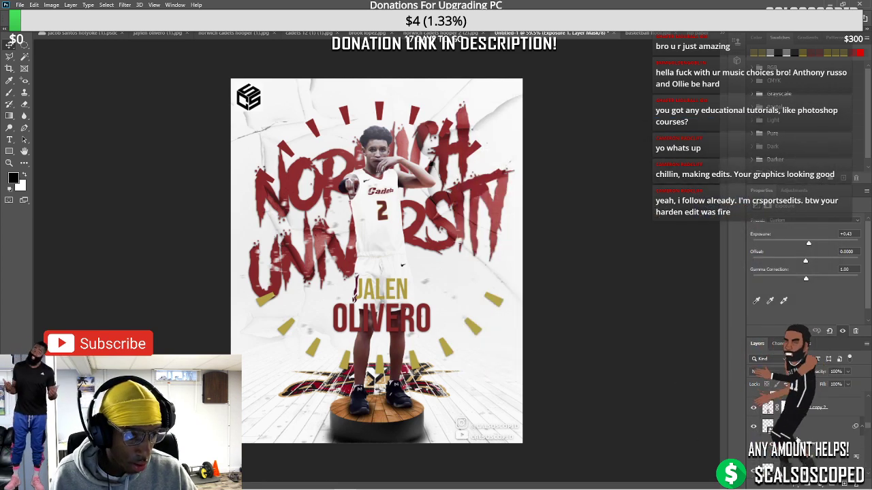
scroll(803, 422, "up", 3)
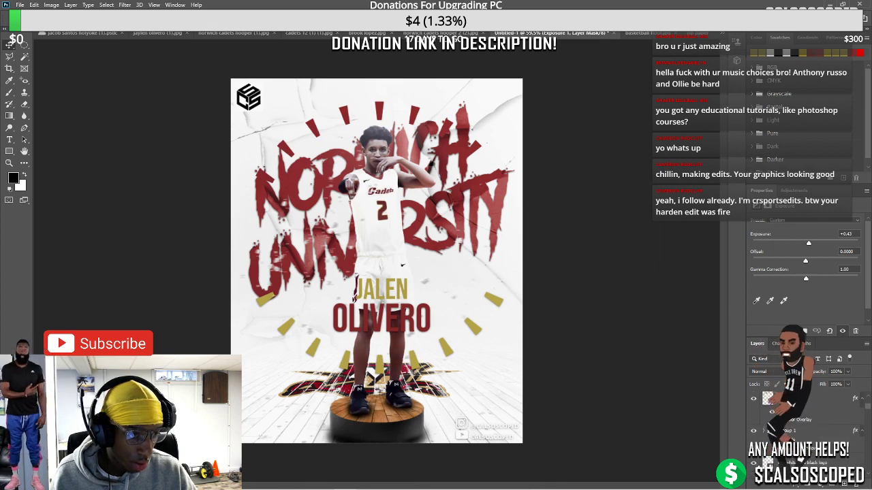
left_click(790, 430)
double_click(855, 431)
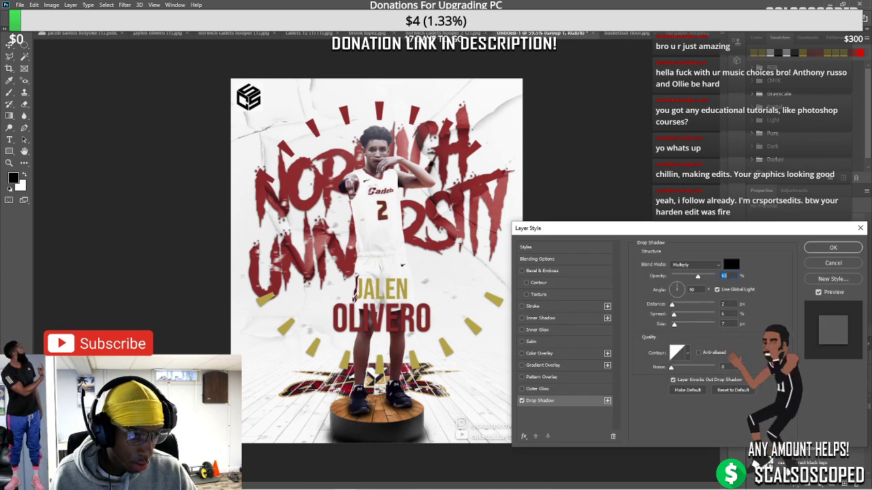
left_click_drag(719, 280, 721, 281)
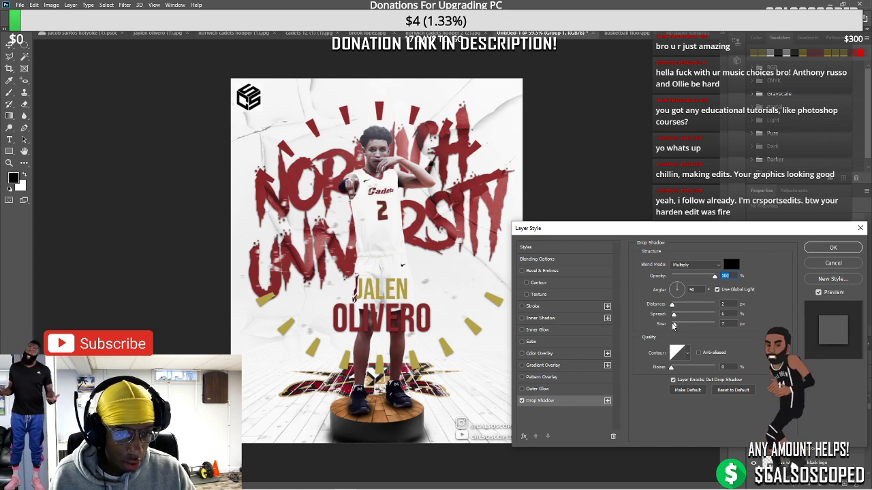
left_click(691, 265)
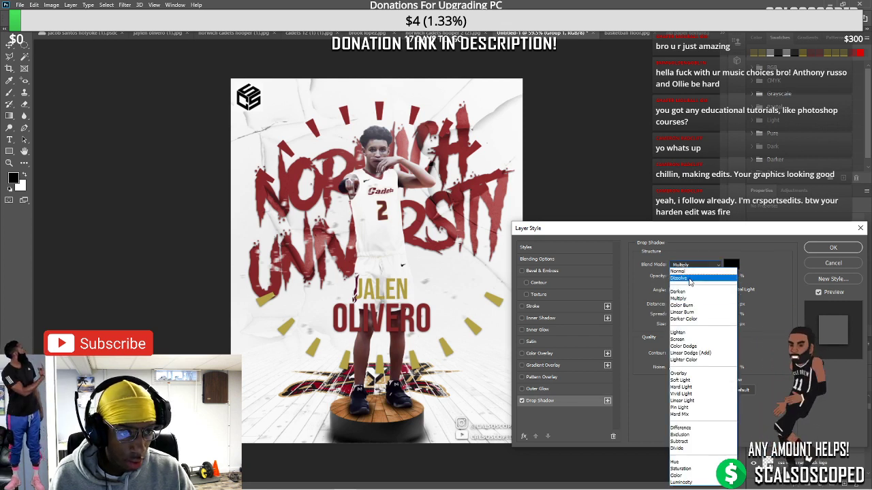
left_click(678, 271)
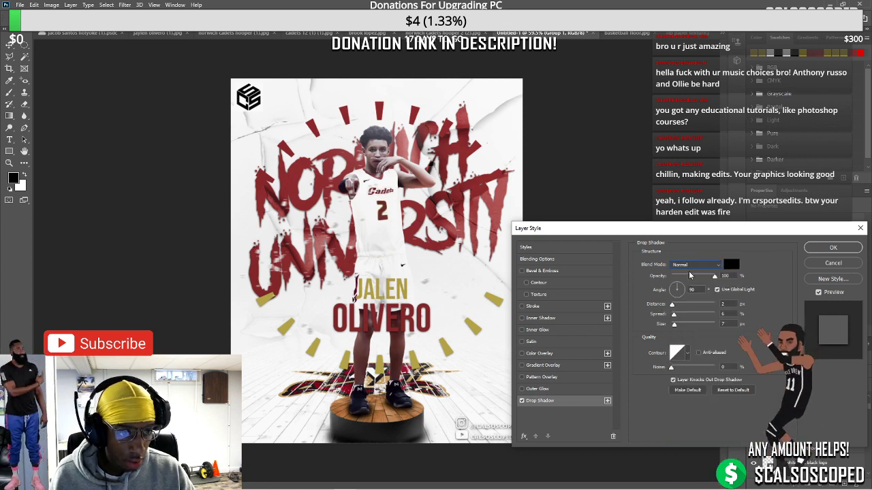
left_click(830, 248)
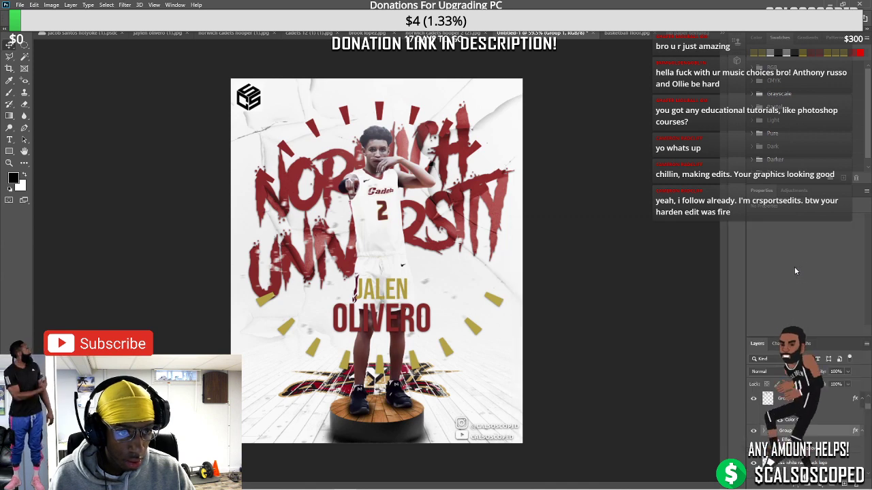
left_click(20, 5)
mouse_move(69, 141)
left_click(136, 146)
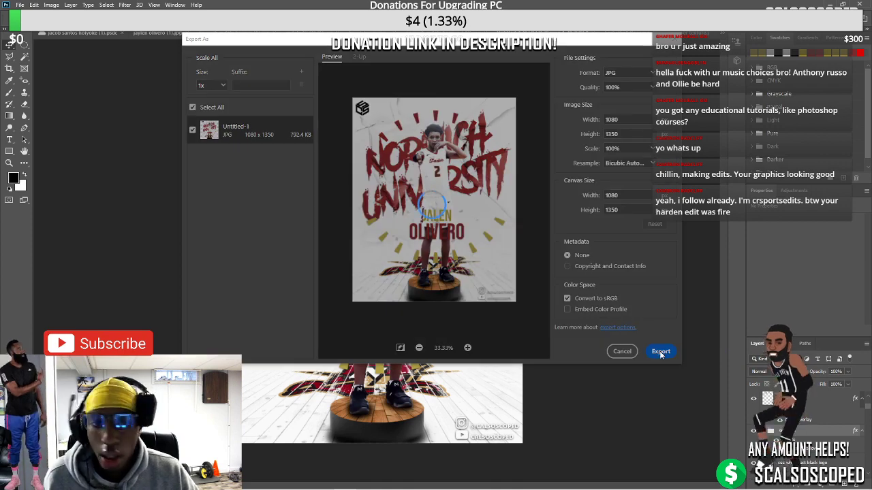
left_click(659, 352)
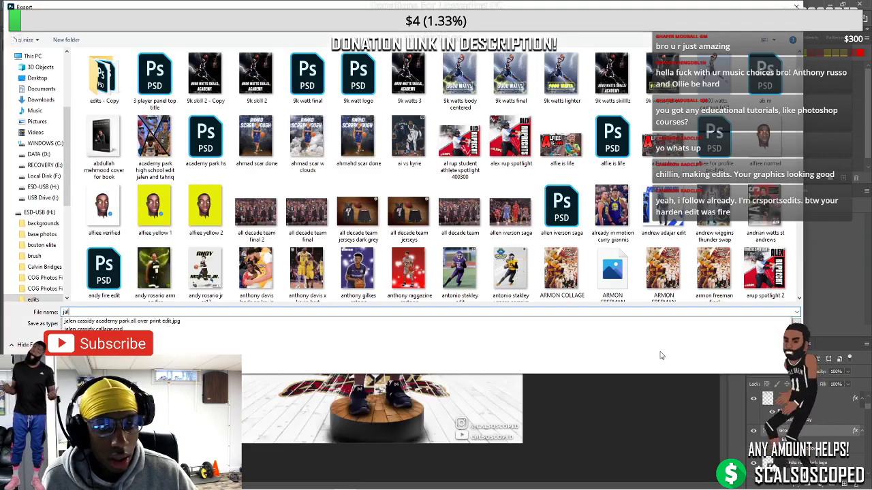
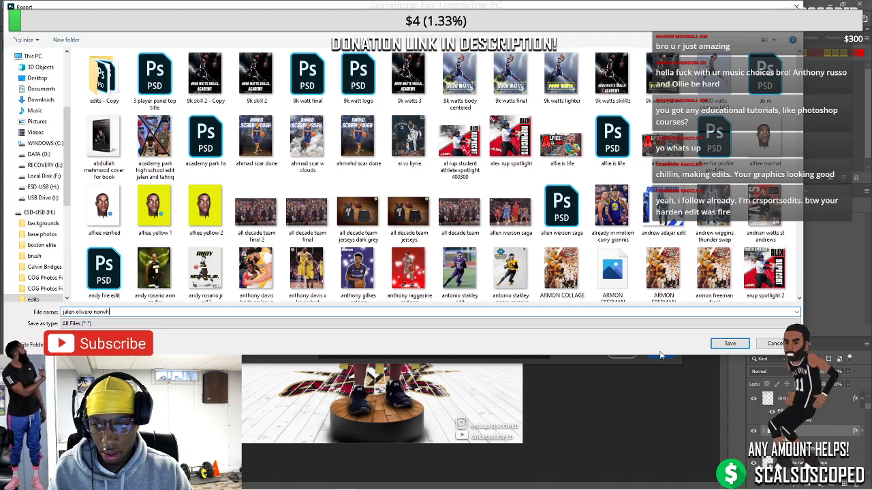
type("edit dim")
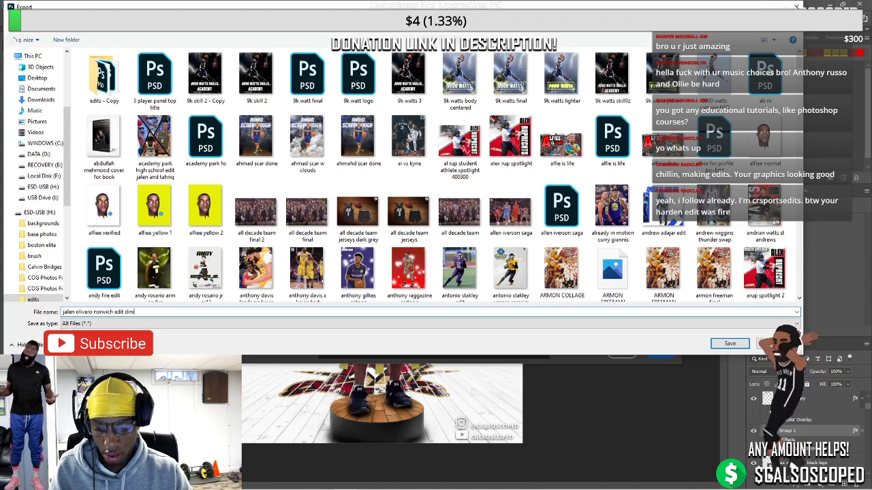
key("BackSpace")
key("BackSpace")
key("BackSpace")
type("inal")
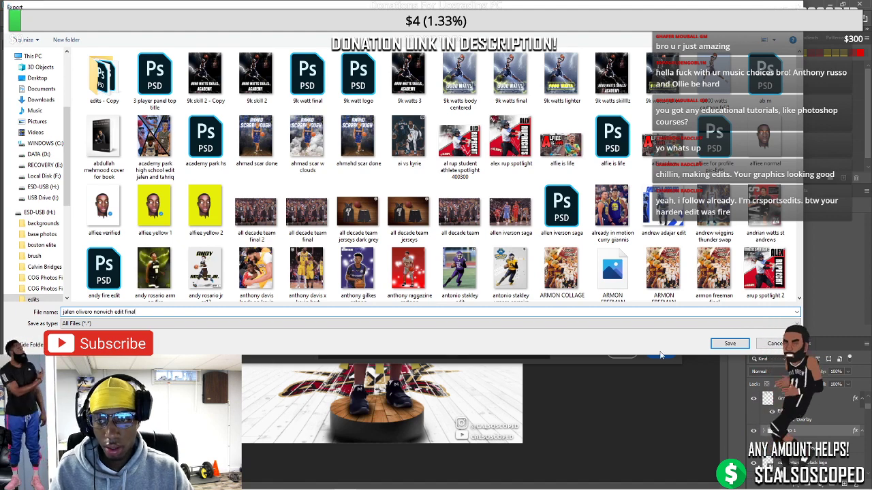
key("Return")
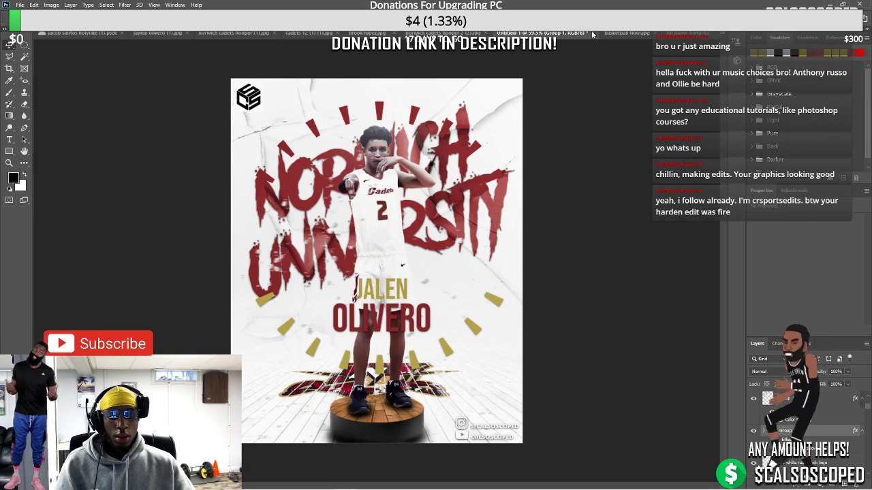
key("ctrl+w")
left_click(395, 189)
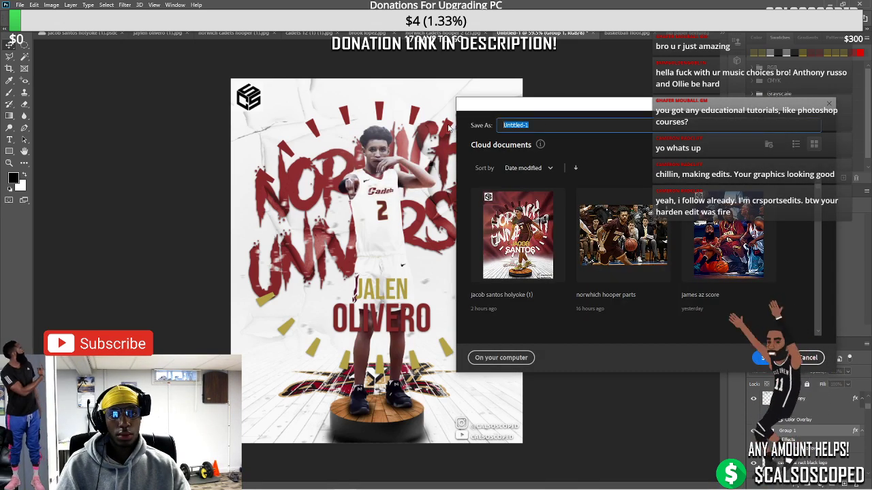
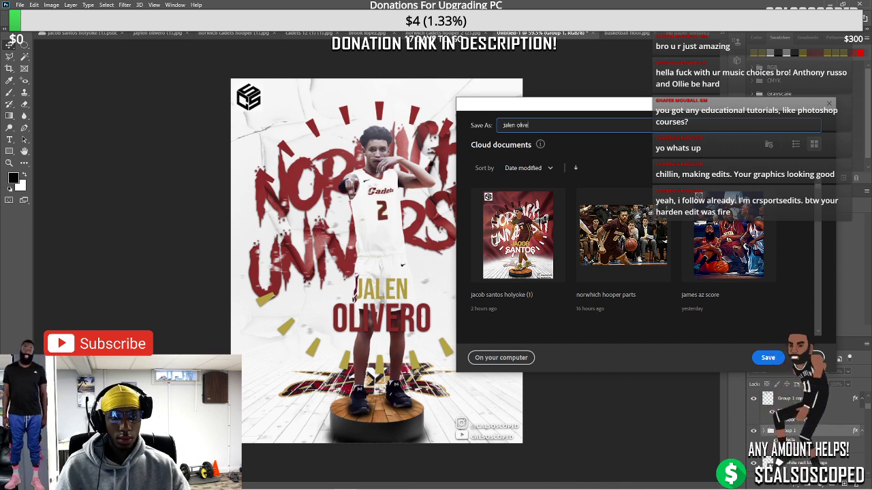
key("Return")
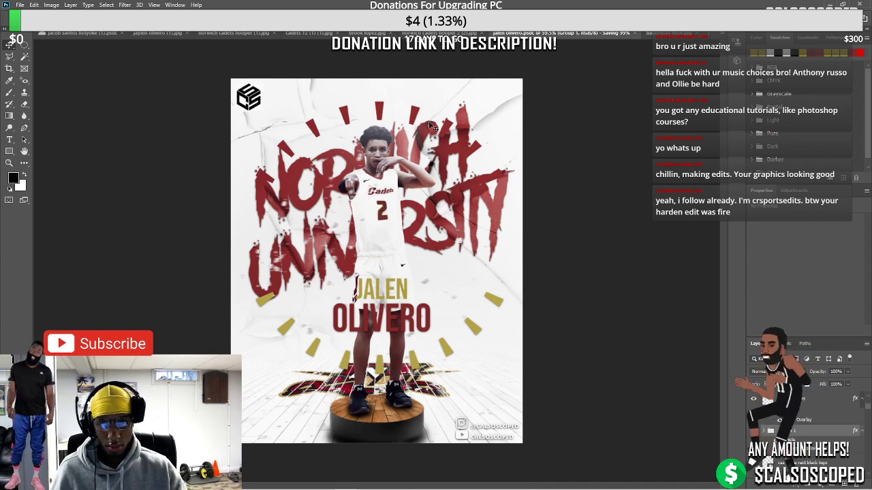
key("ctrl+w")
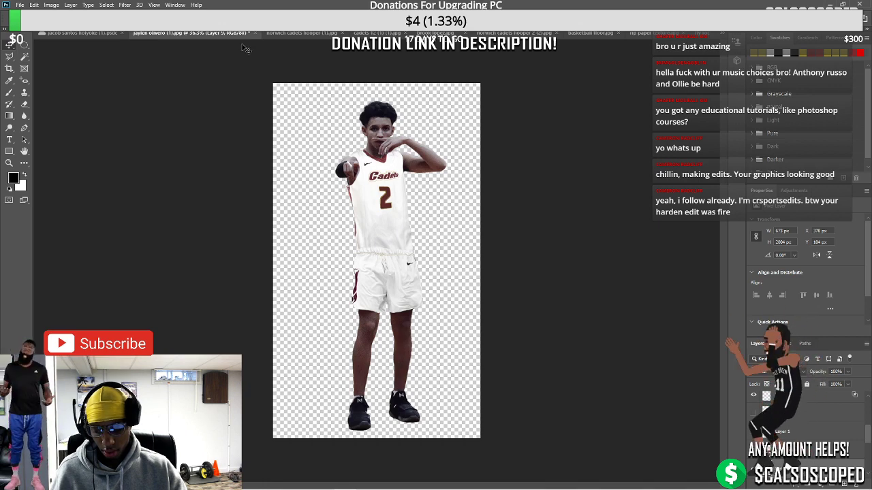
key("ctrl+shift+s")
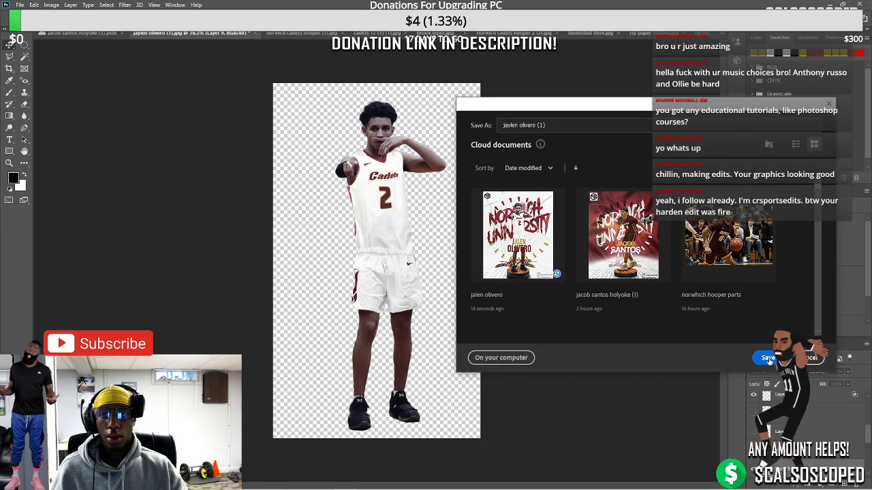
key("Return")
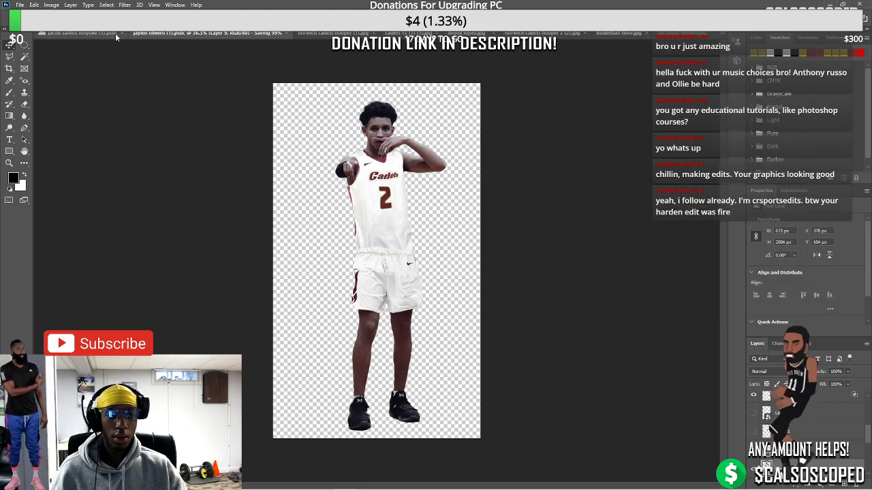
left_click(98, 34)
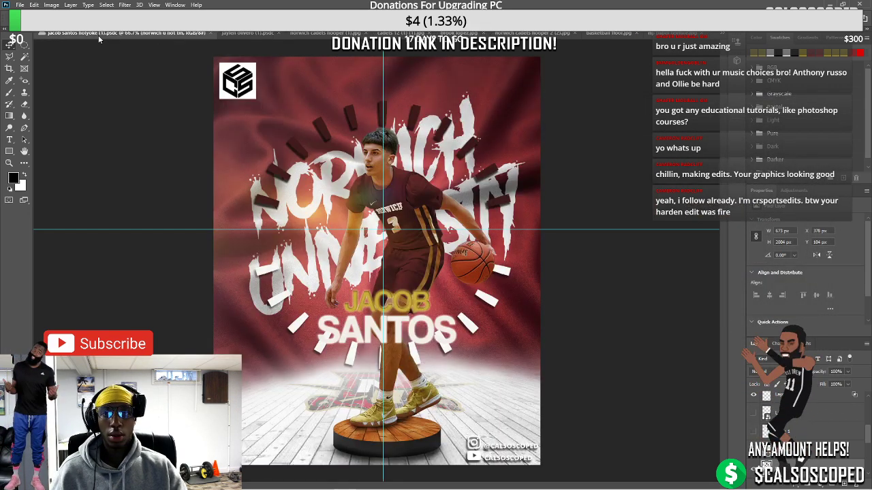
Close the kevin durant dribble and norwich cadets hooper source images without saving
left_click(210, 33)
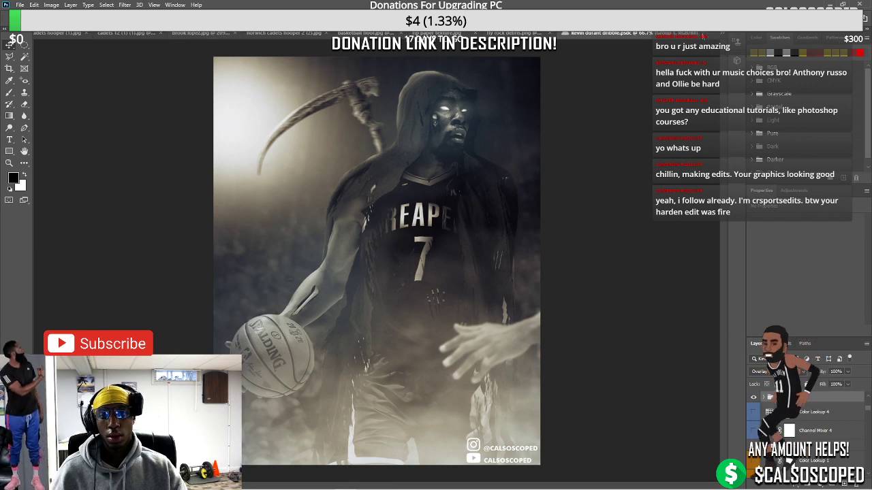
key("ctrl+w")
key("n")
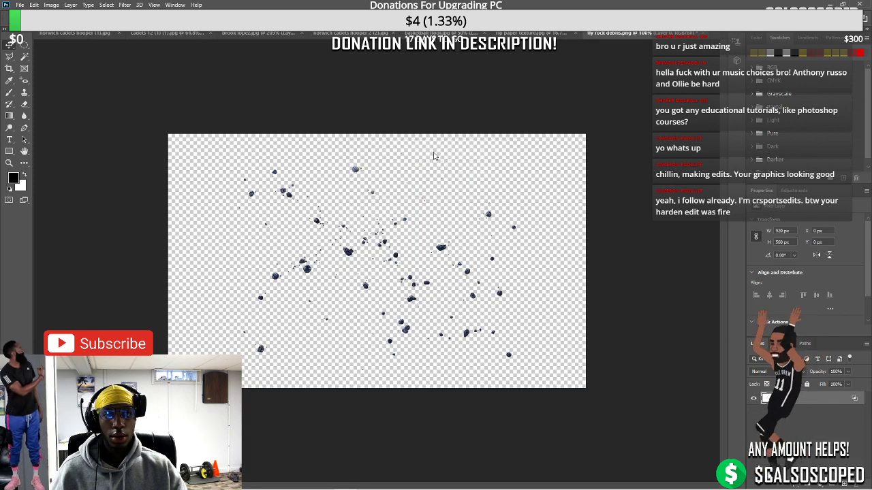
key("ctrl+Tab")
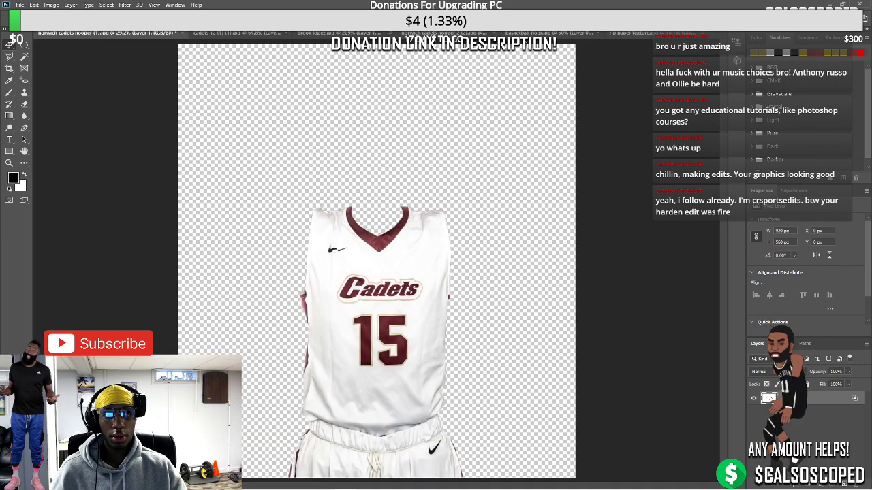
key("ctrl+w")
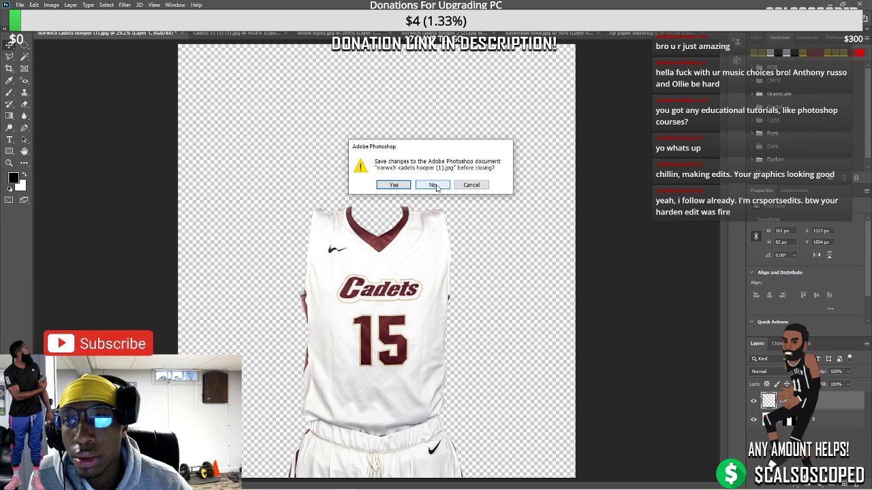
left_click(436, 185)
key("ctrl+w")
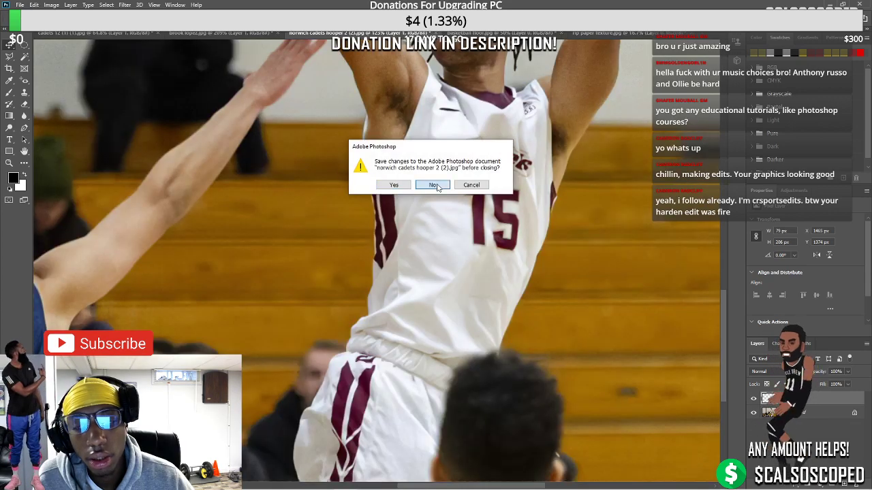
left_click(436, 183)
key("alt+Tab")
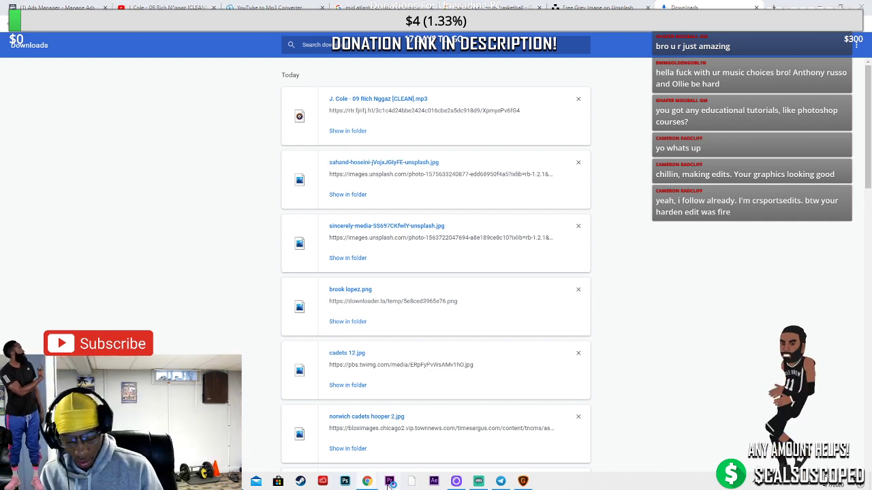
left_click(390, 481)
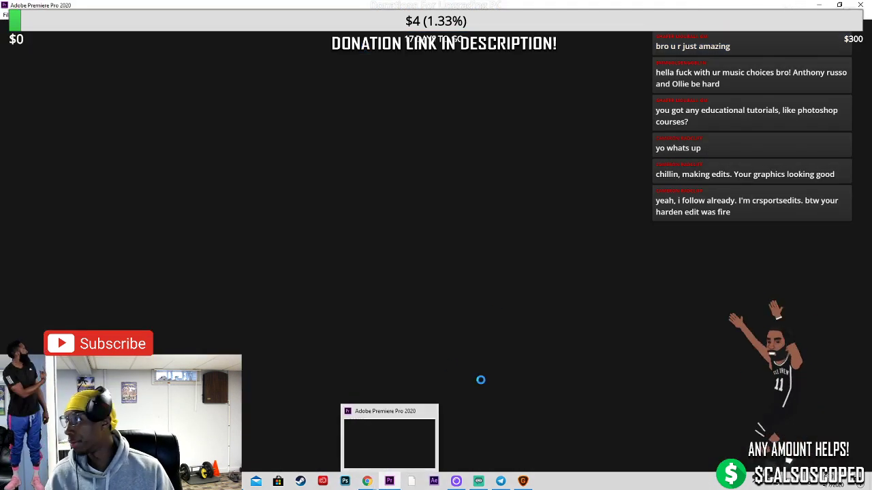
left_click(477, 482)
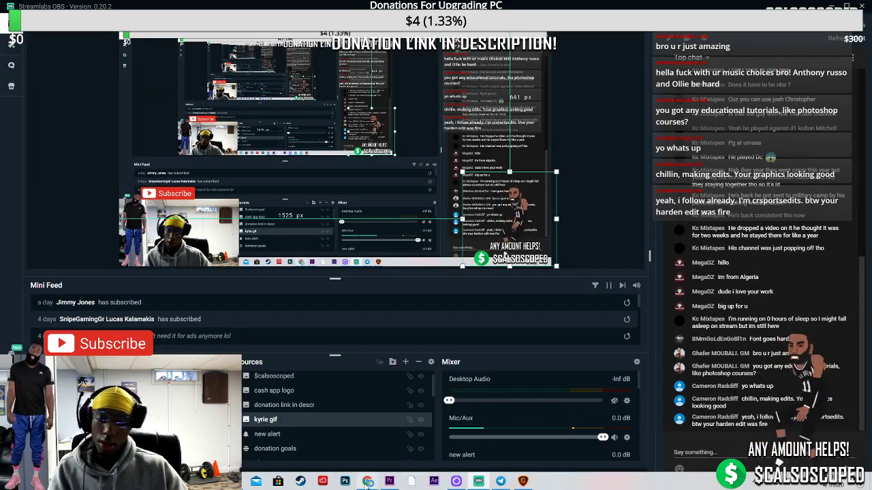
mouse_move(366, 480)
mouse_move(342, 452)
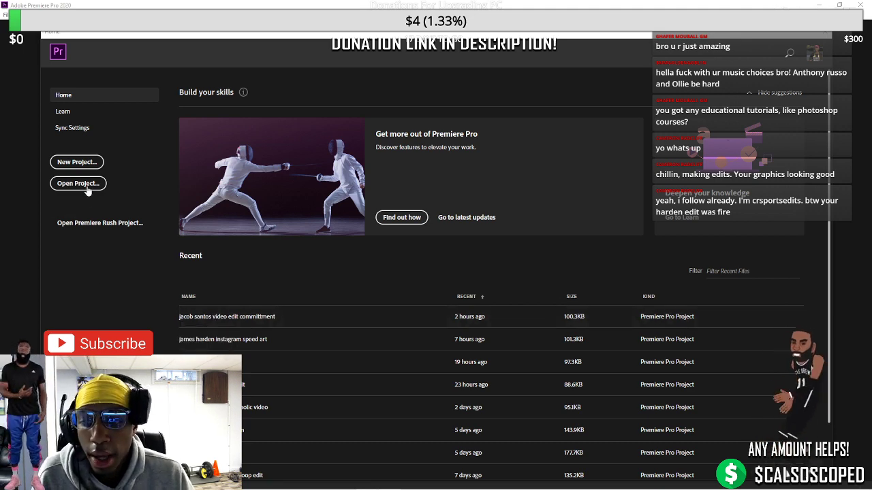
left_click(216, 317)
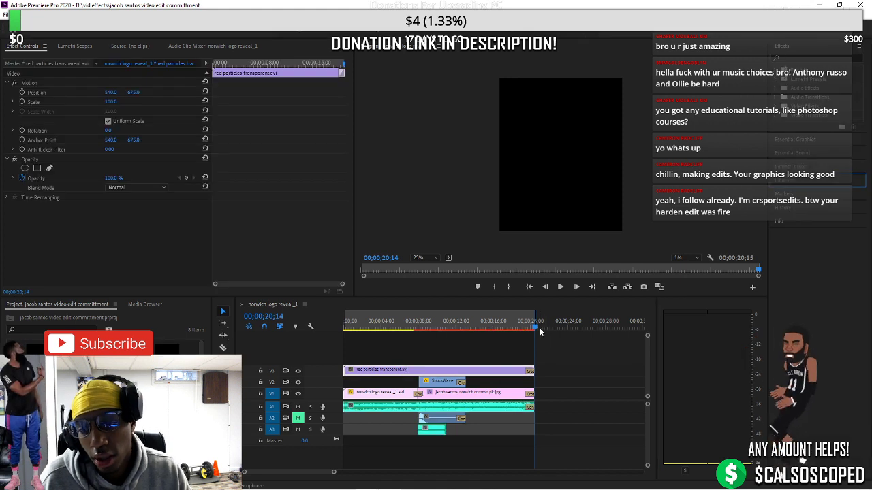
left_click_drag(536, 328, 421, 336)
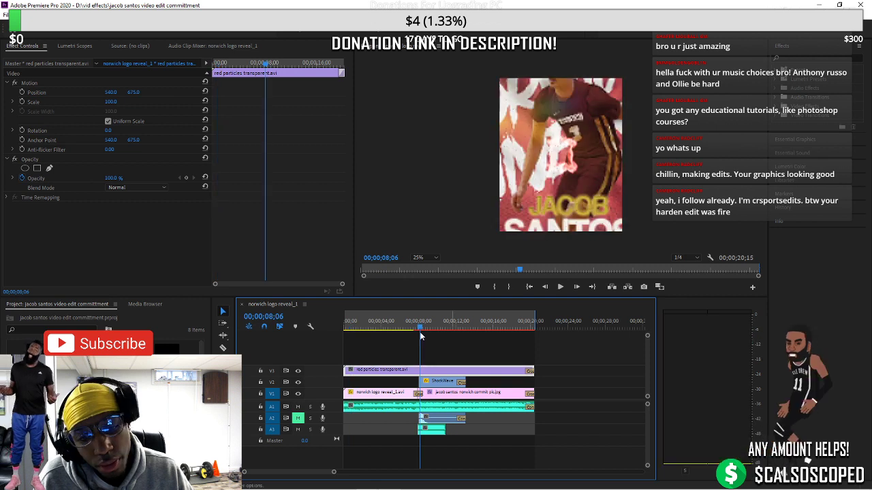
left_click(451, 398)
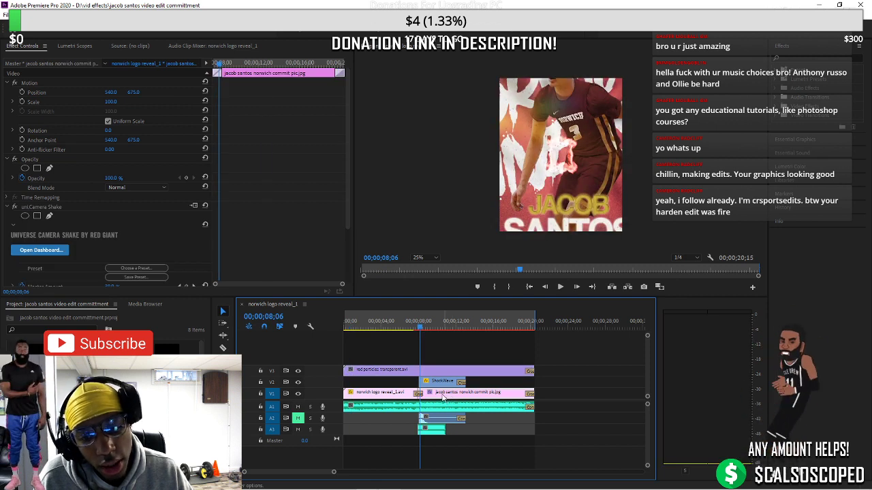
left_click_drag(418, 331, 409, 330)
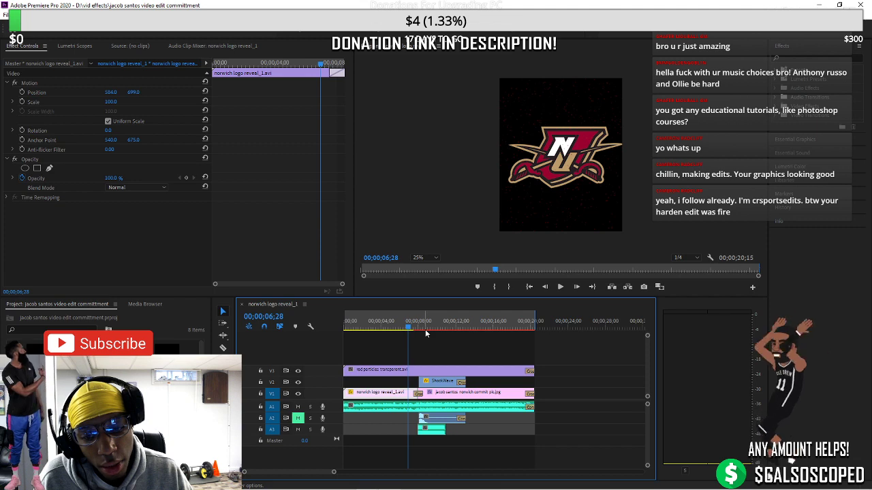
key("ctrl+i")
left_click(39, 175)
left_click(39, 187)
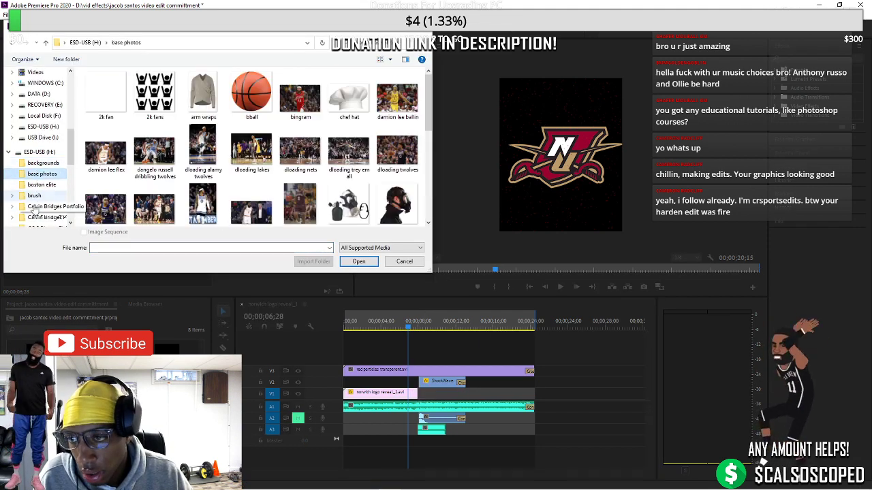
left_click(32, 184)
left_click(113, 248)
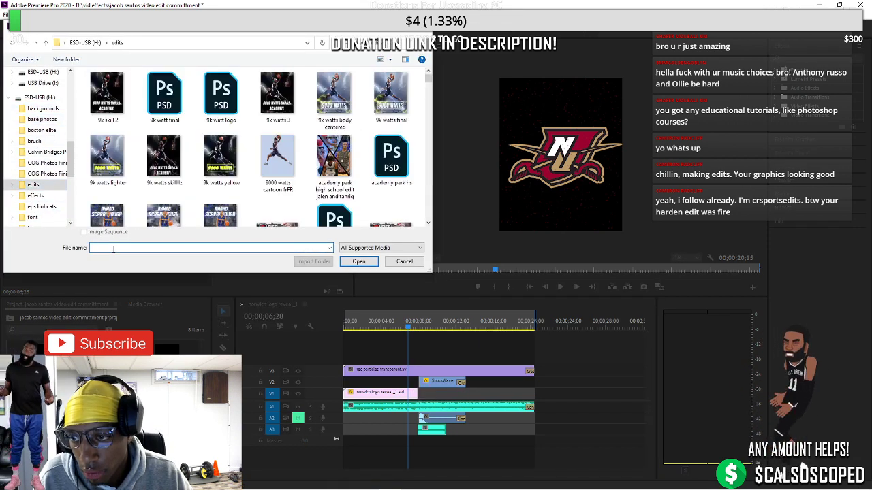
type("jalen")
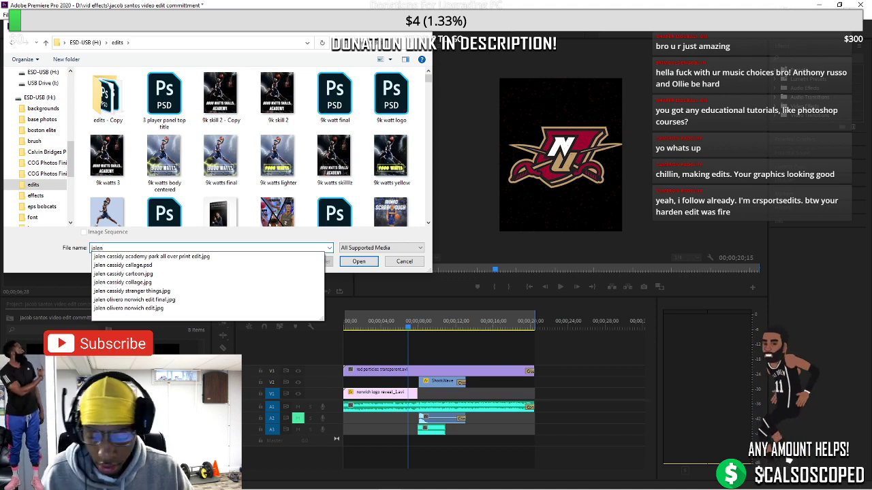
key("Down")
key("Down")
key("Down")
key("Down")
key("Down")
key("Down")
key("Return")
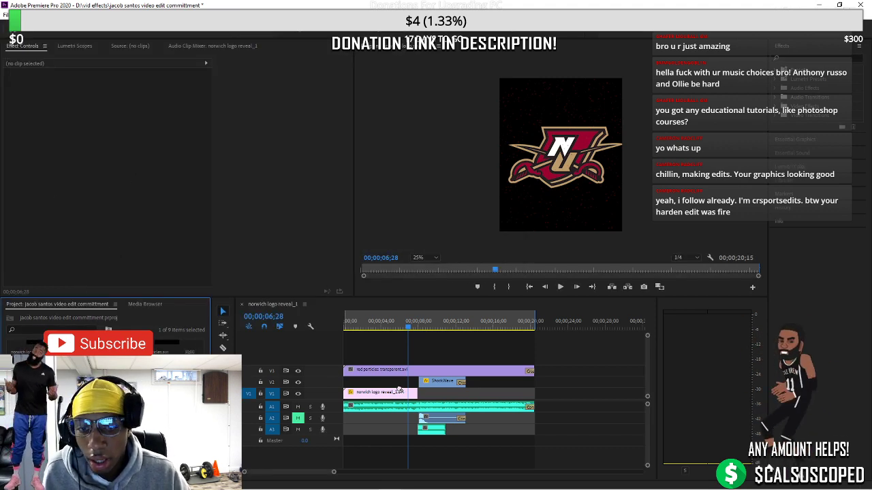
Place the poster on V1 after the logo, trim its end, and play it back
left_click_drag(400, 390, 533, 394)
right_click(534, 395)
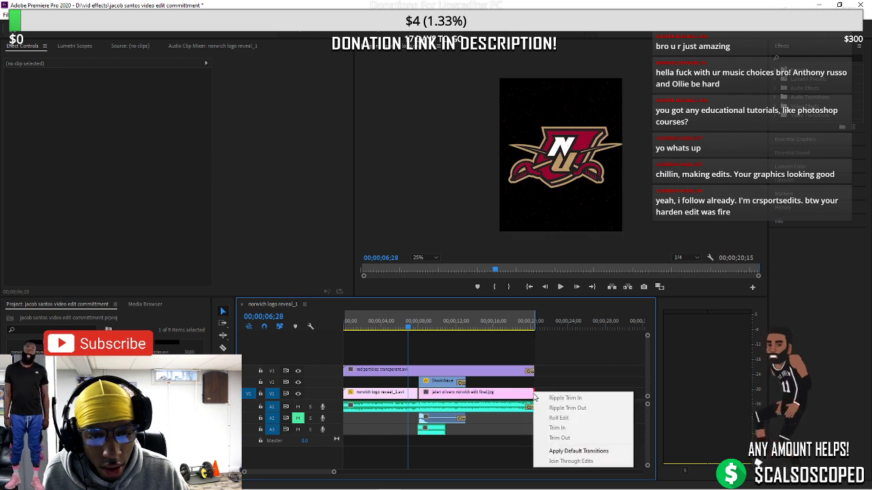
left_click(557, 438)
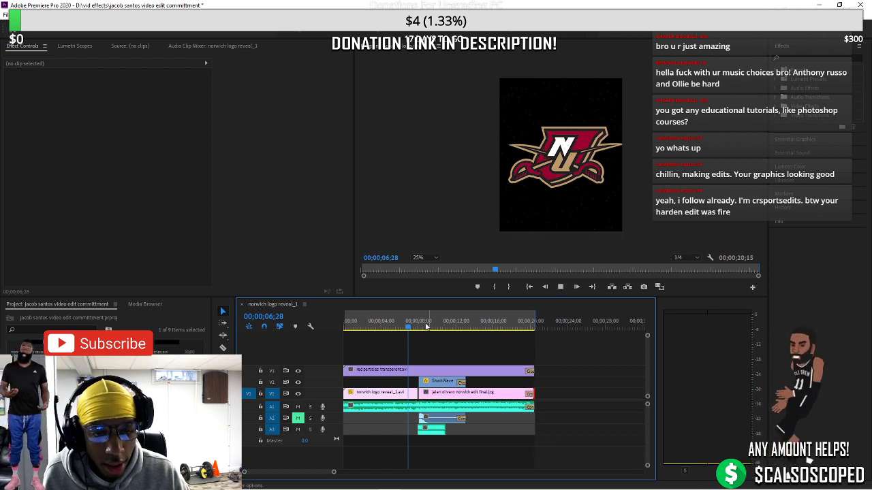
key("space")
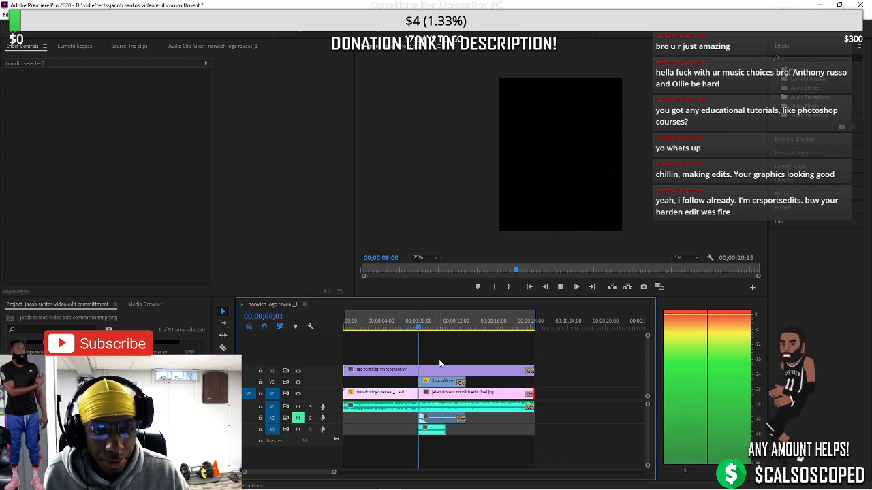
Nudge the poster clip slightly left and replay from the logo section
left_click(448, 398)
scroll(332, 473, "up", 5)
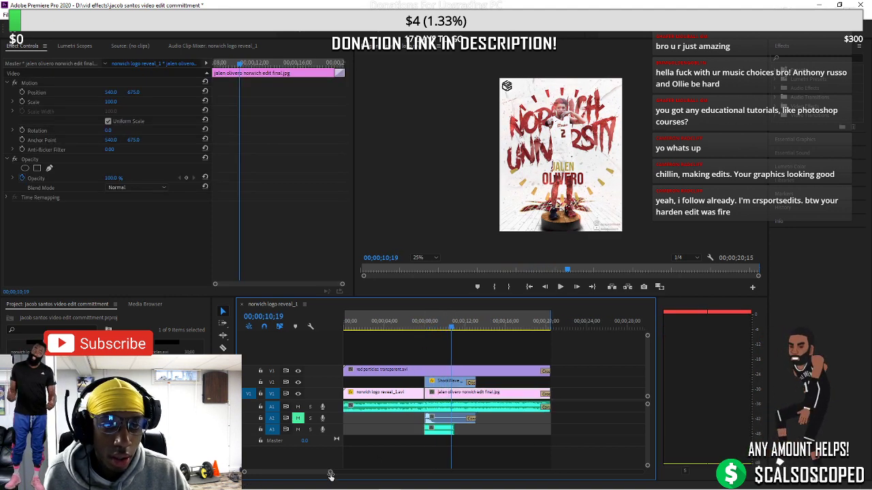
scroll(307, 478, "down", 3)
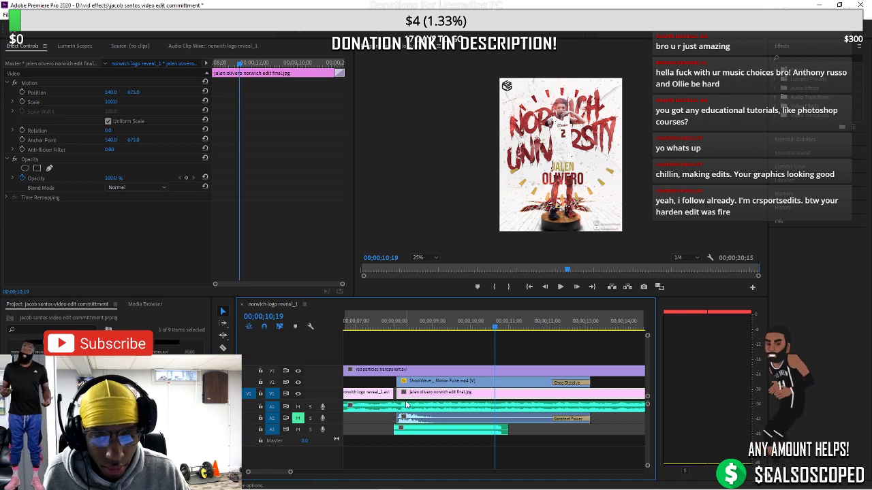
mouse_move(411, 394)
left_mouse_down()
mouse_move(399, 394)
mouse_move(407, 394)
left_mouse_up()
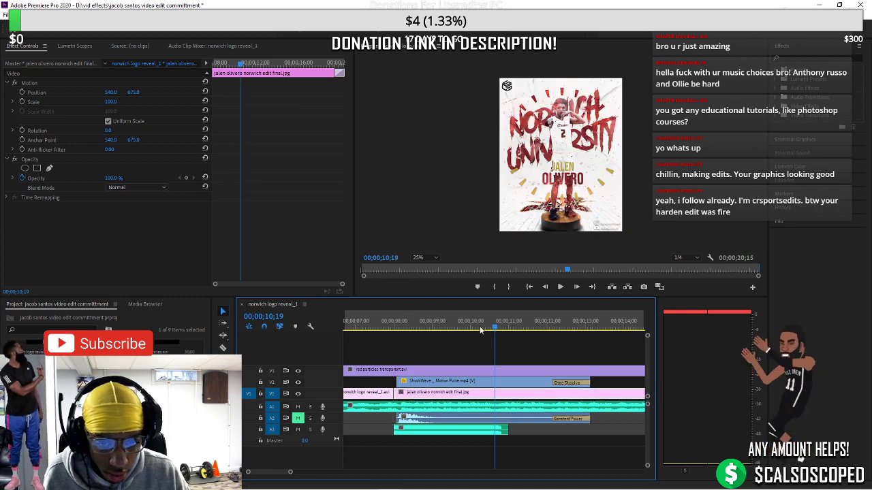
left_click_drag(480, 326, 384, 341)
key("space")
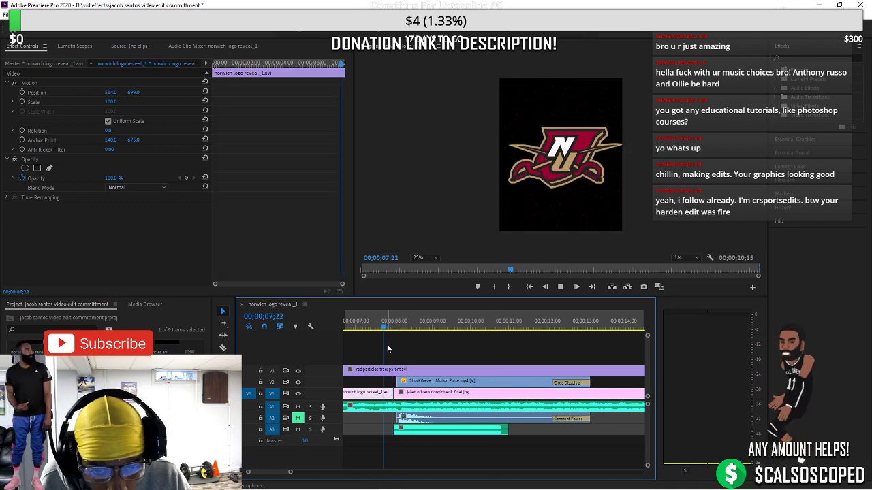
key("space")
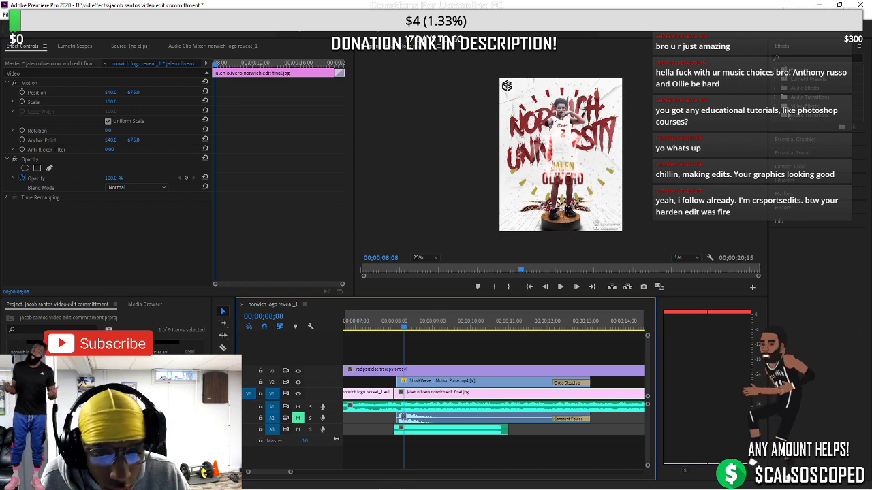
Drop a Zoom > Cross Zoom transition between the logo and poster clips and preview it
left_click(776, 118)
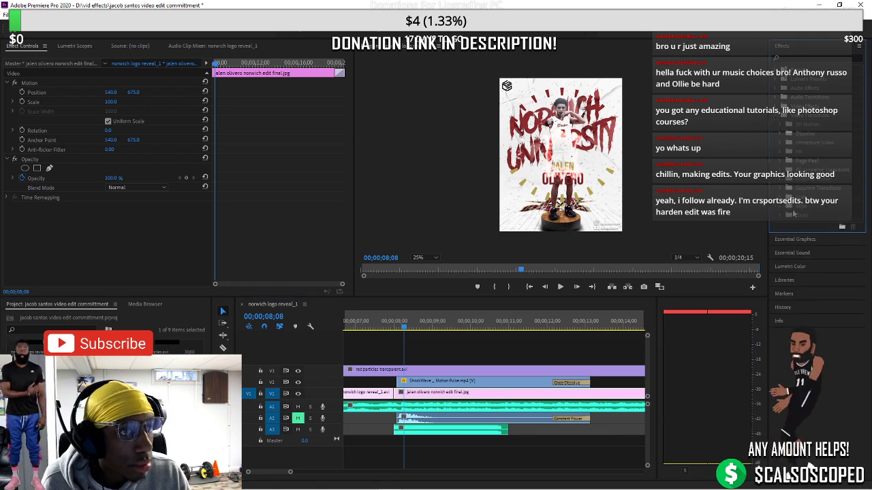
left_click(783, 216)
left_click_drag(804, 223, 397, 395)
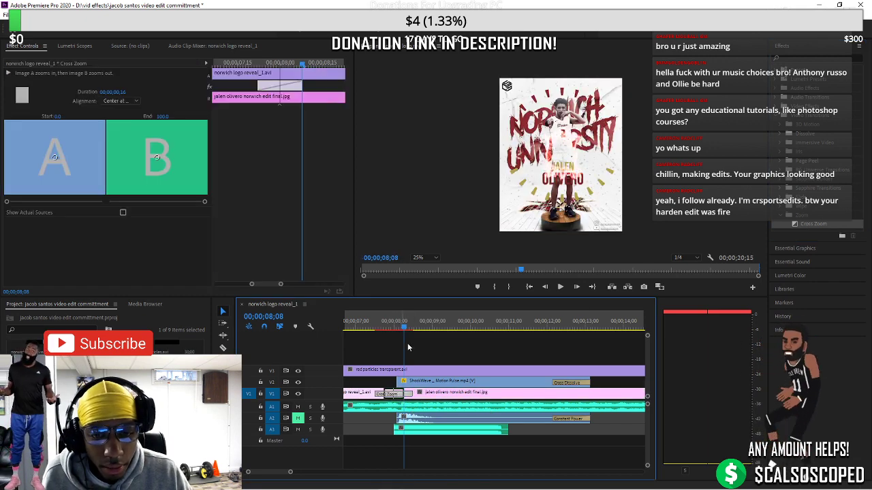
left_click(381, 332)
key("space")
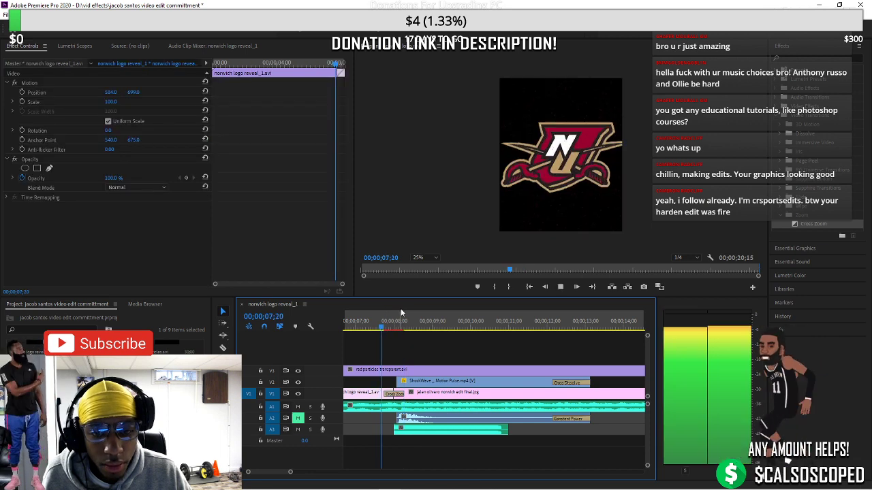
left_click(450, 391)
key("space")
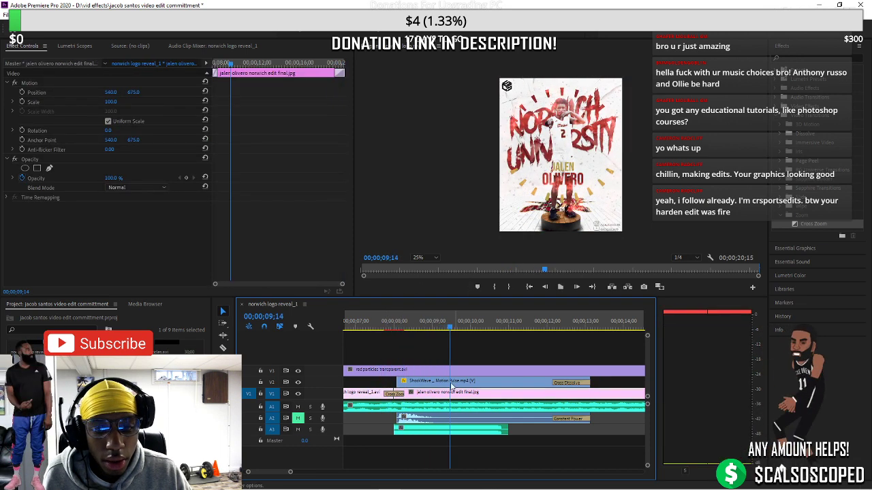
key("space")
key("space")
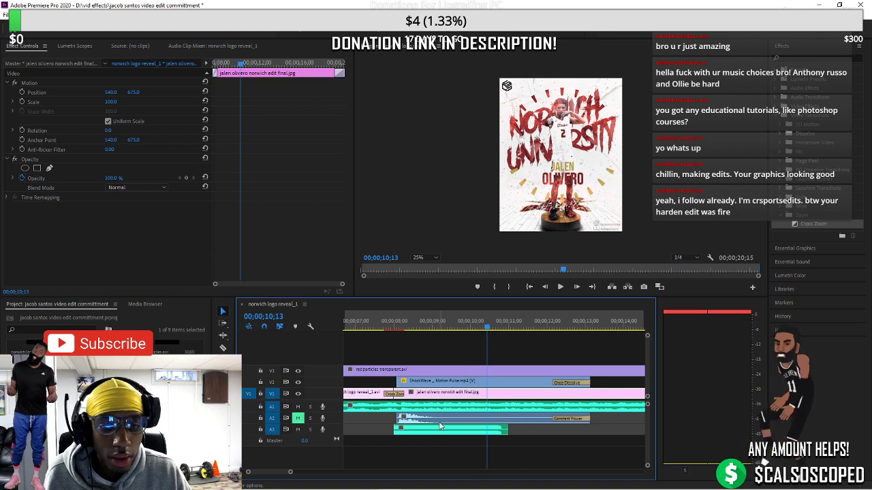
Check the ShockWave and red particles clips, zoom out, and play from the start
left_click(422, 385)
left_click(422, 369)
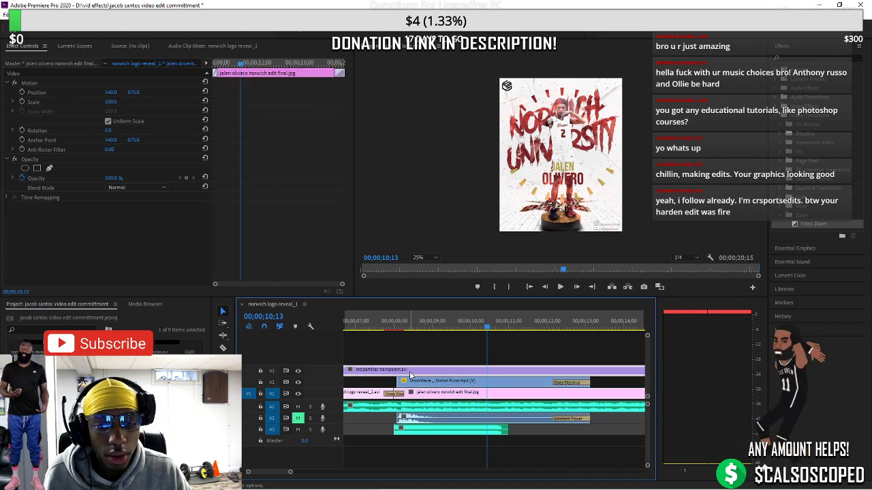
left_click_drag(288, 469, 339, 471)
left_click(426, 327)
left_click(352, 328)
key("space")
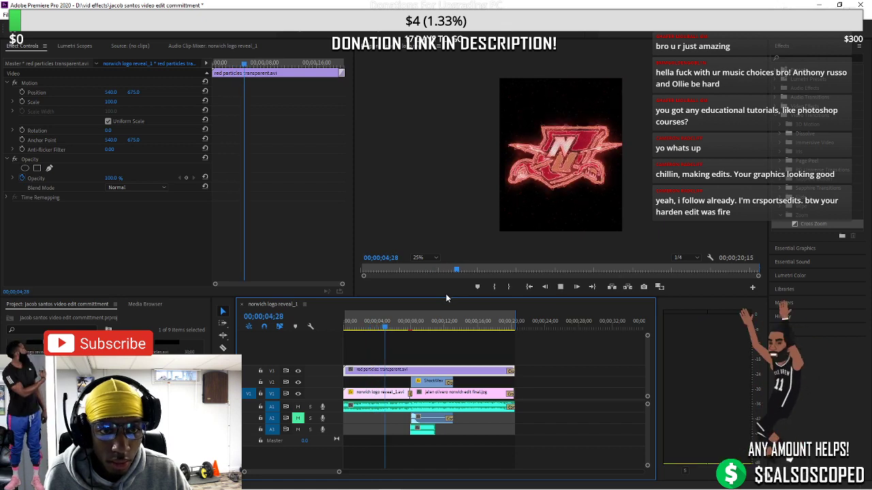
Split the V3 red particles clip at 05;10 and move the later piece right
key("space")
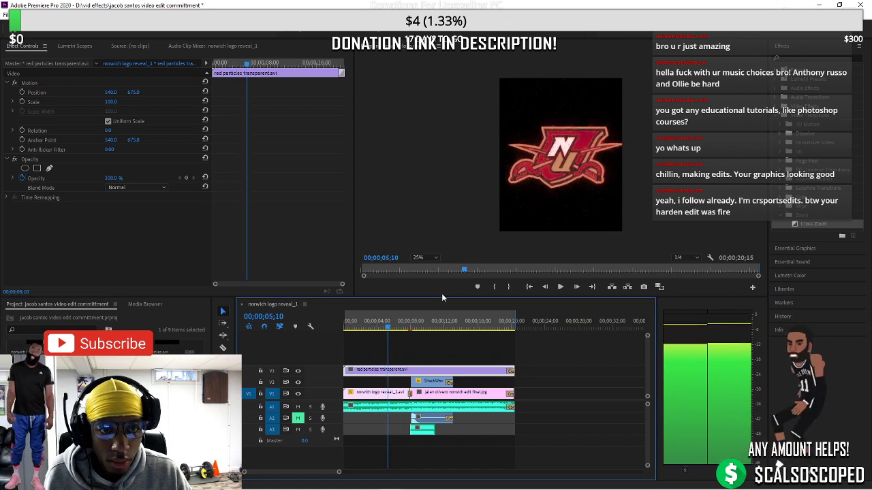
key("c")
left_click(391, 370)
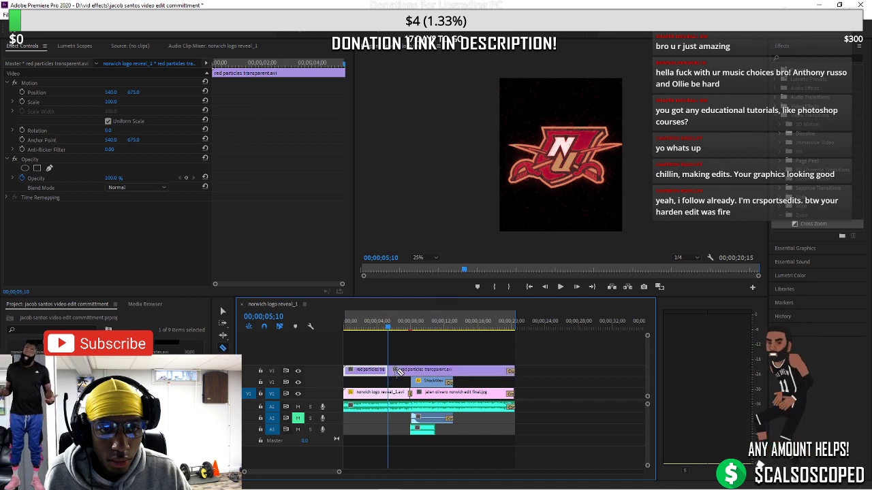
key("v")
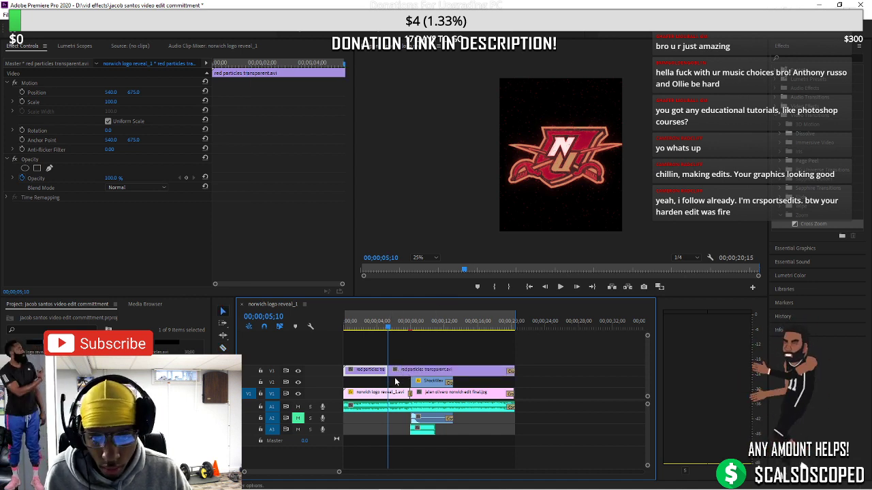
right_click(389, 374)
left_click(409, 383)
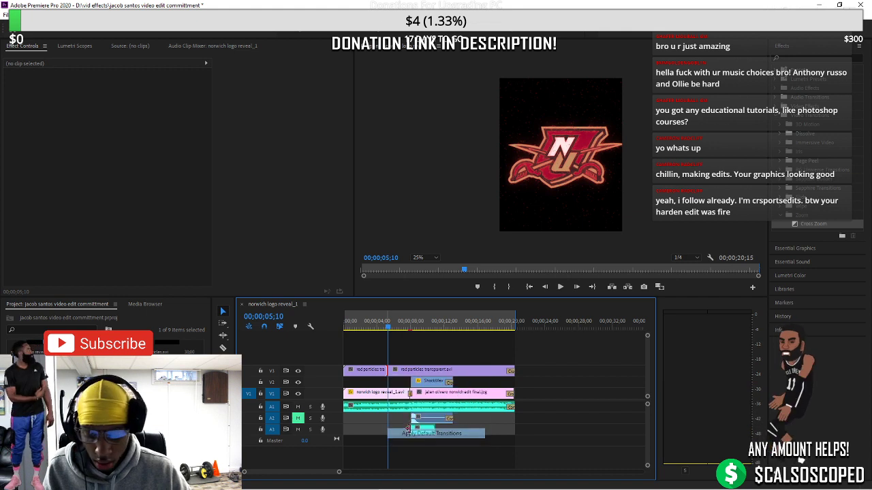
left_click_drag(402, 379, 448, 379)
left_click(387, 375)
Add a default transition at the first particles piece's end and preview the fade-out
right_click(387, 375)
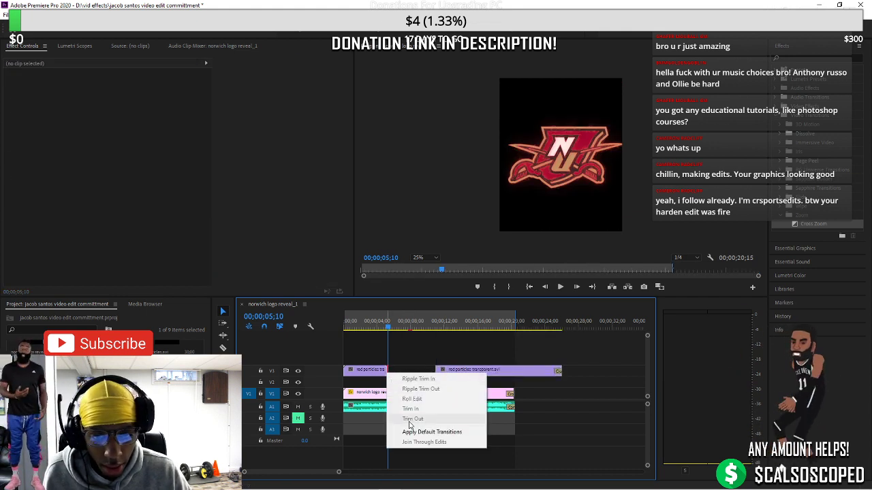
left_click(426, 432)
left_click(387, 328)
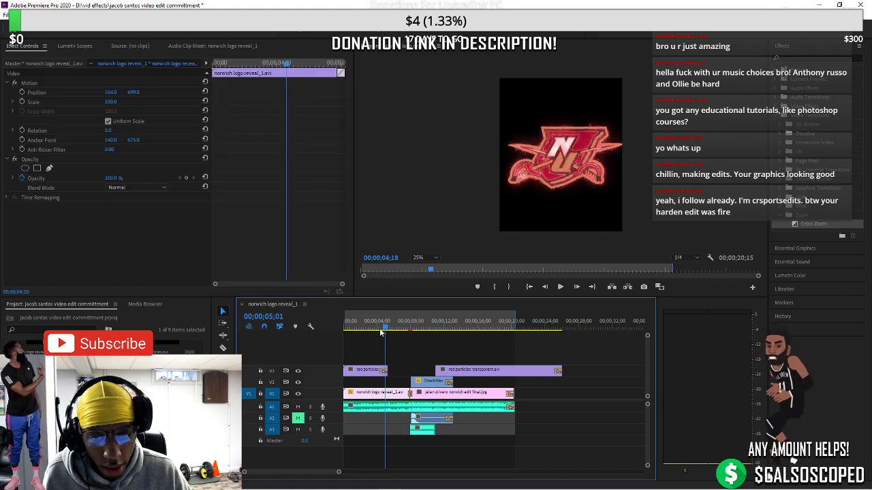
left_click_drag(386, 328, 375, 333)
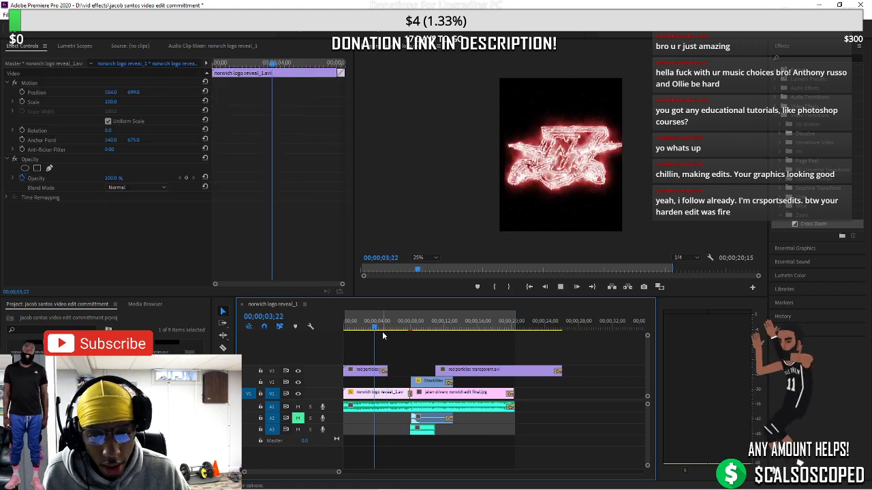
key("space")
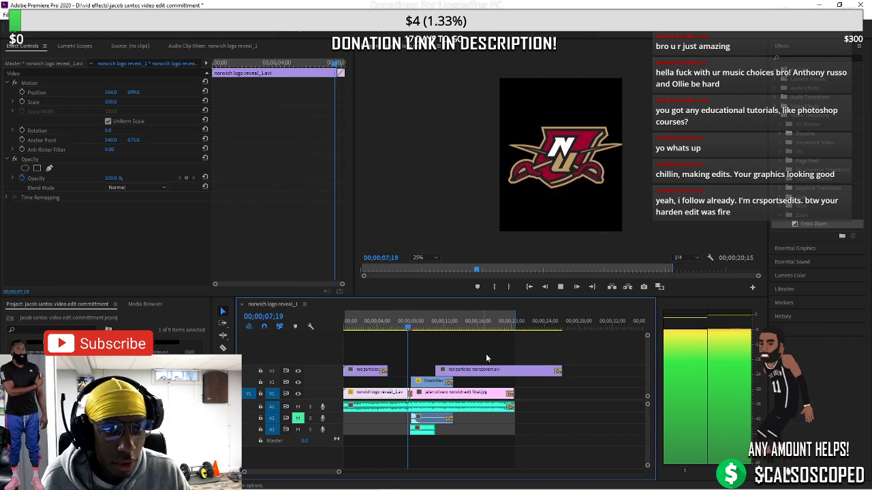
key("space")
Move the later particles piece earlier and add a default transition at its start
left_click_drag(469, 372, 453, 376)
key("space")
key("space")
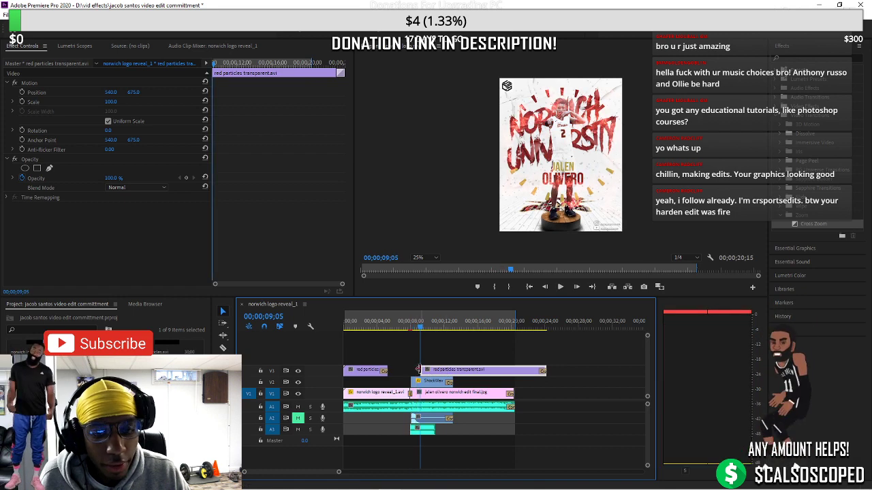
right_click(418, 370)
left_click(457, 427)
key("space")
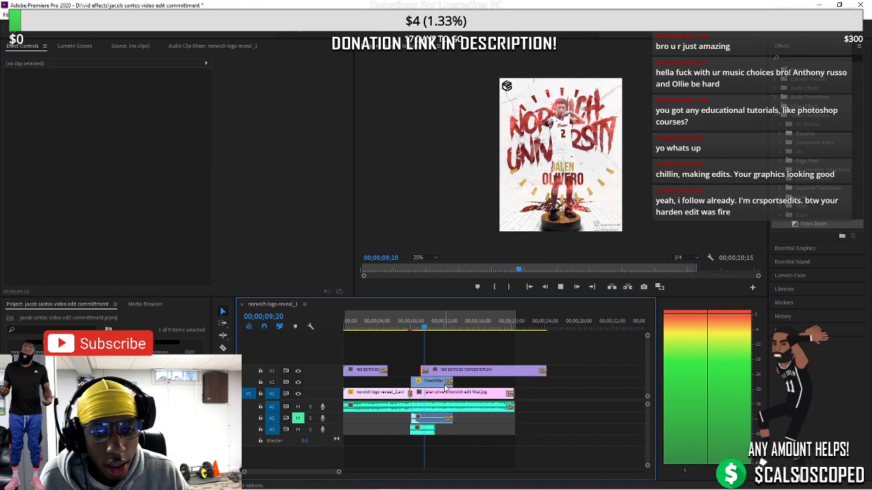
left_click(447, 383)
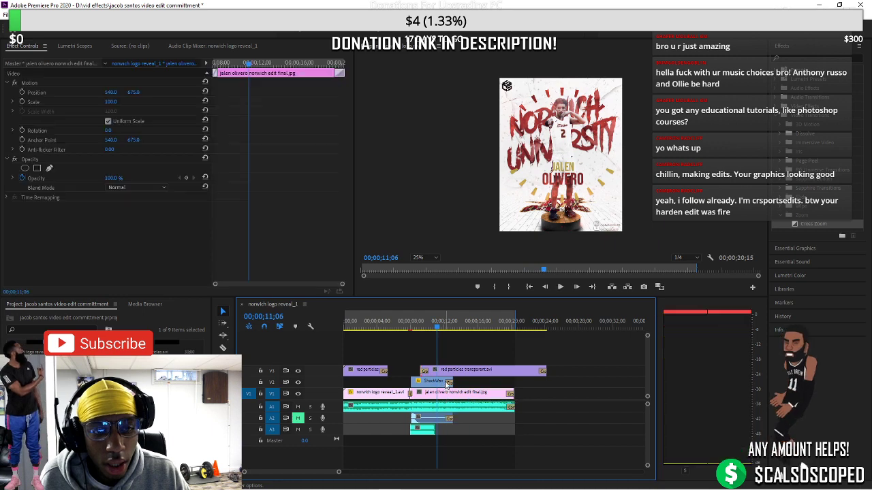
key("space")
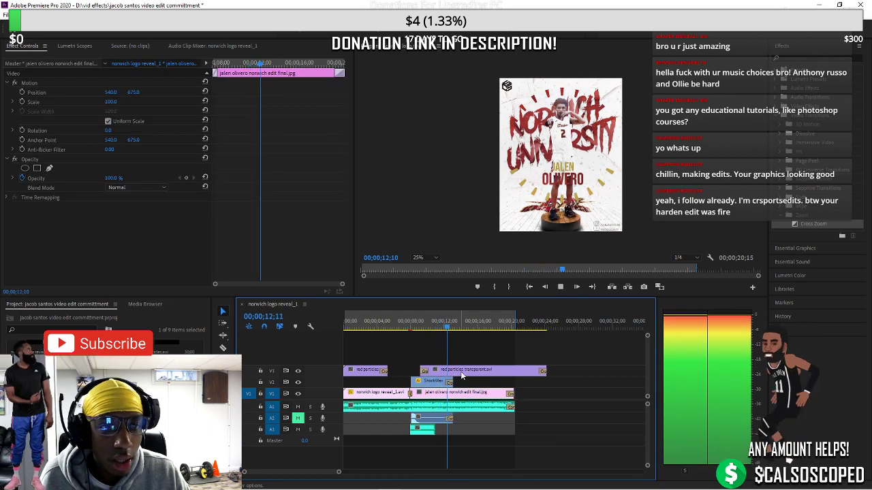
key("space")
Delete the leftover red particles tail piece beyond the sequence end on V3
key("c")
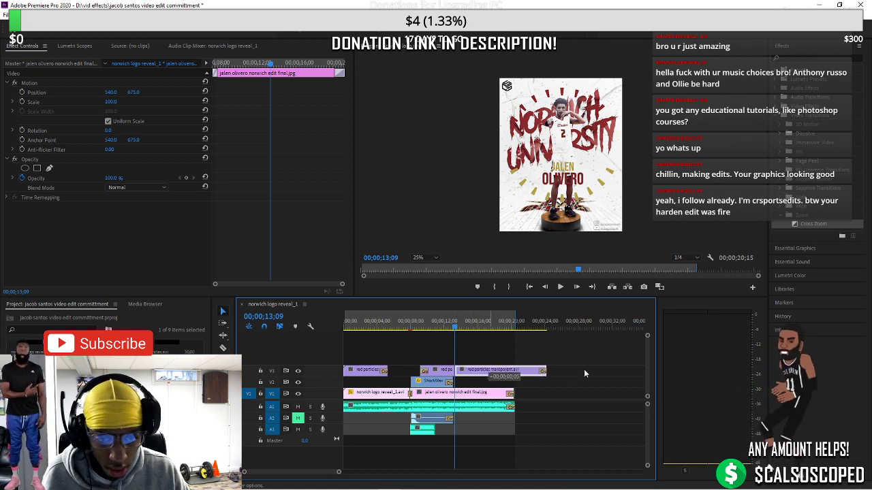
left_click_drag(583, 373, 585, 373)
right_click(456, 371)
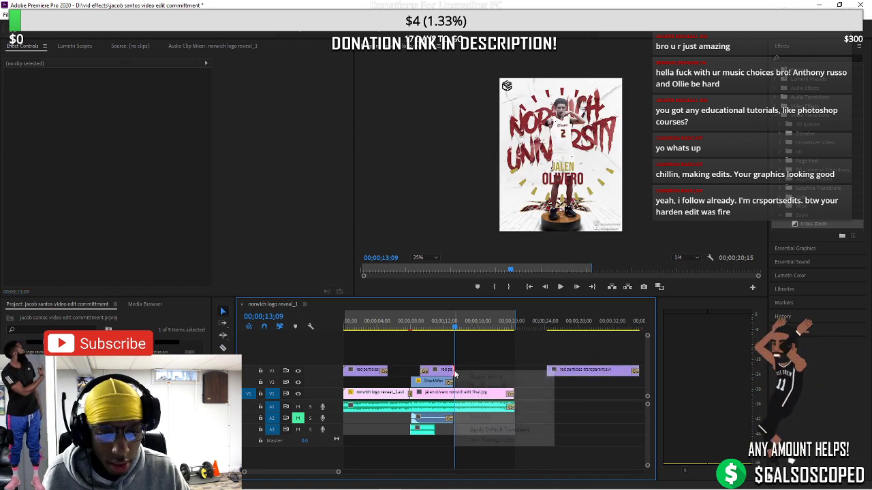
left_click(497, 429)
left_click_drag(578, 377, 532, 379)
key("Delete")
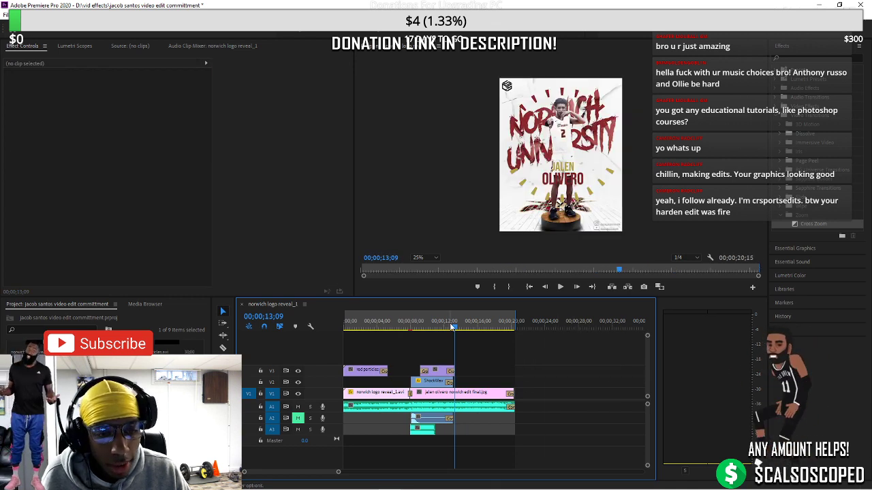
Play back the poster reveal from 08;13
left_click(412, 334)
key("space")
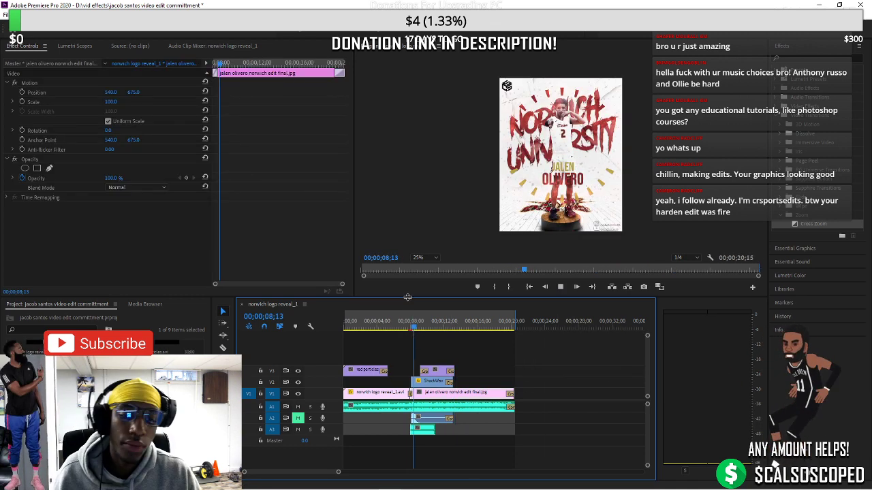
key("space")
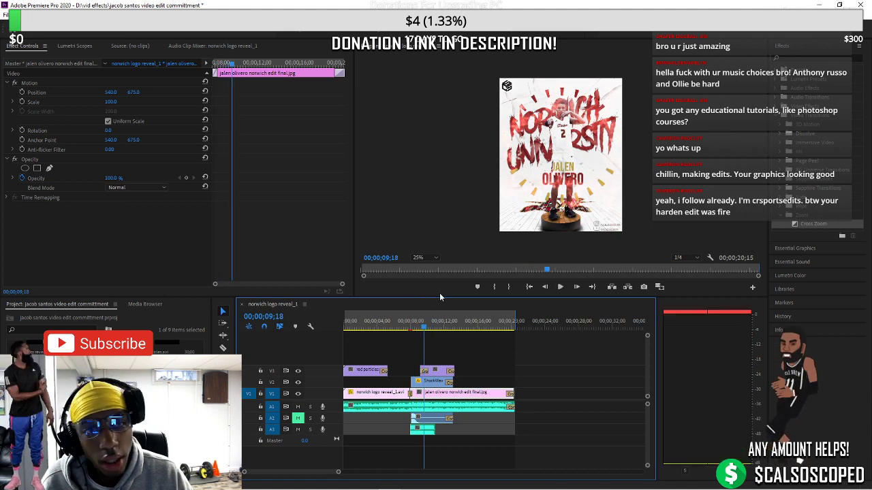
key("space")
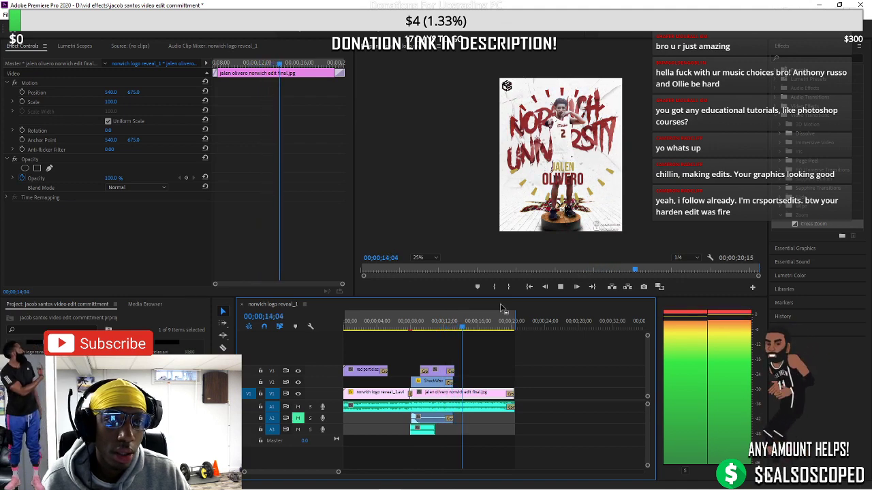
key("space")
mouse_move(431, 486)
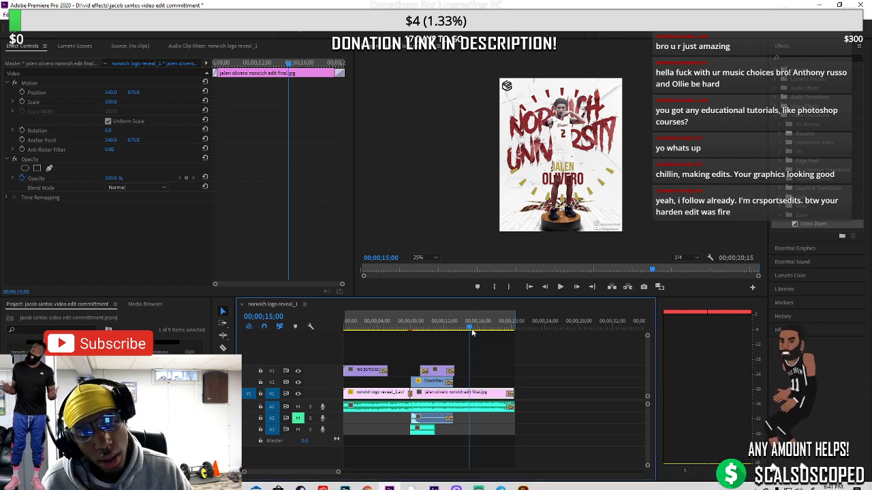
key("Home")
key("space")
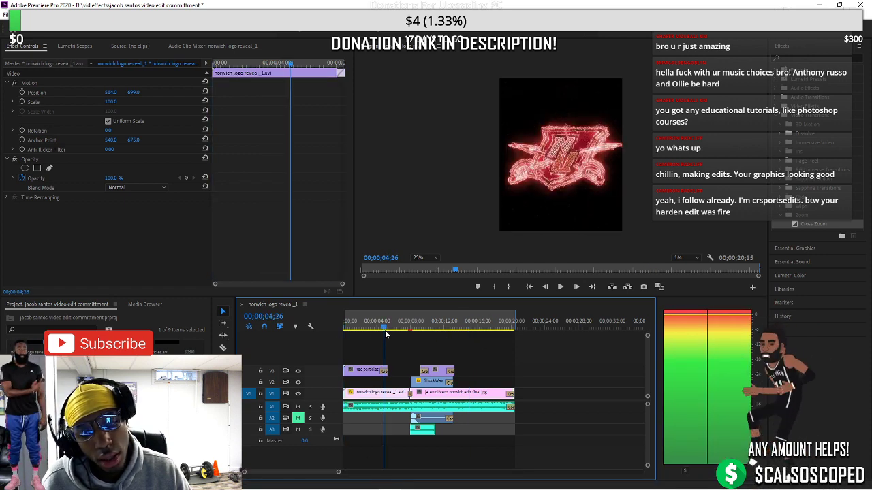
left_click(345, 331)
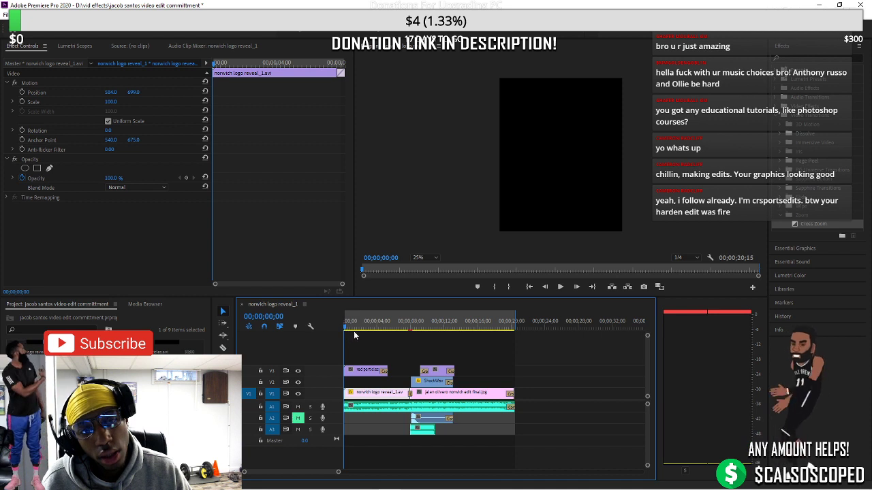
left_click_drag(350, 331, 448, 333)
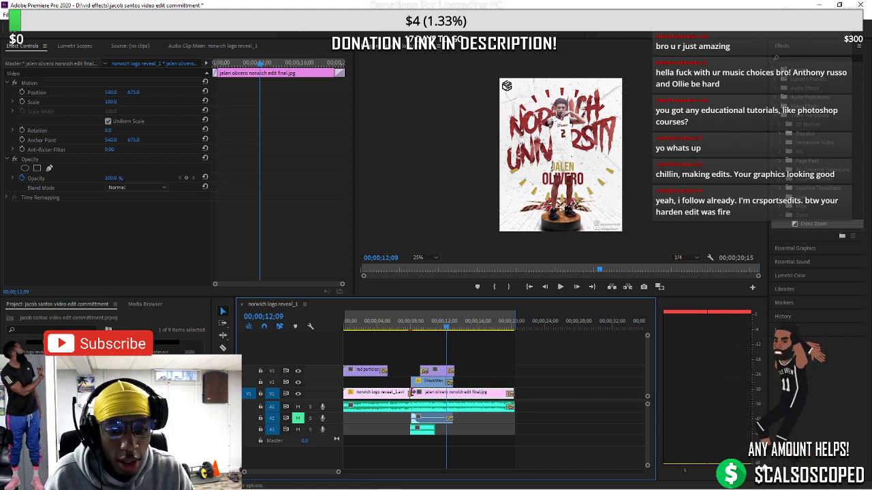
left_click(405, 410)
Replace the Lord Knows music with the J. Cole MP3 from Downloads, placed on A1 at 0:00
key("Delete")
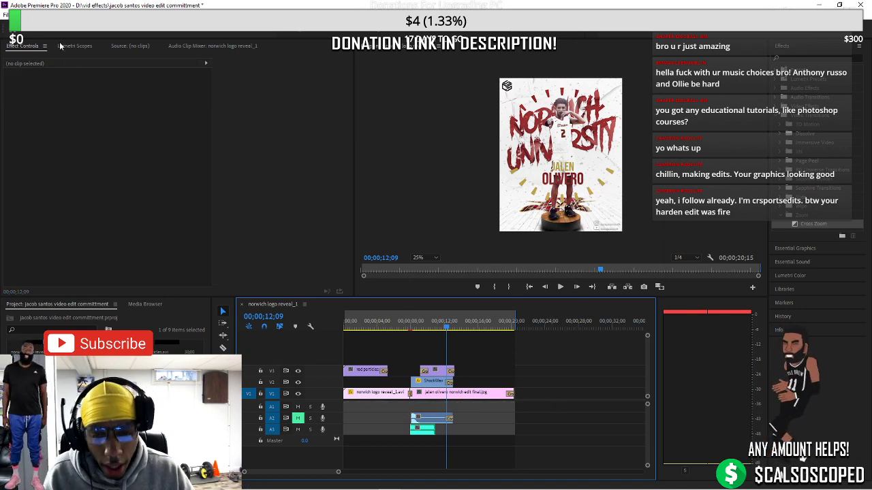
left_click(5, 15)
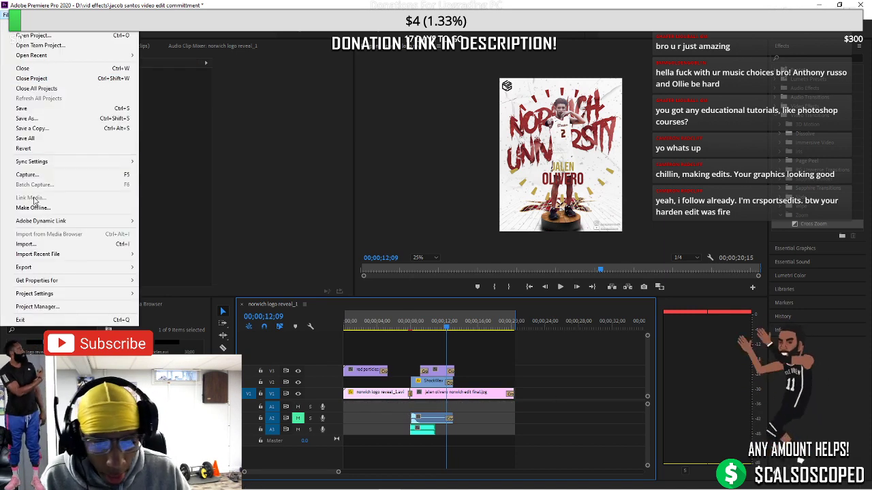
left_click(41, 238)
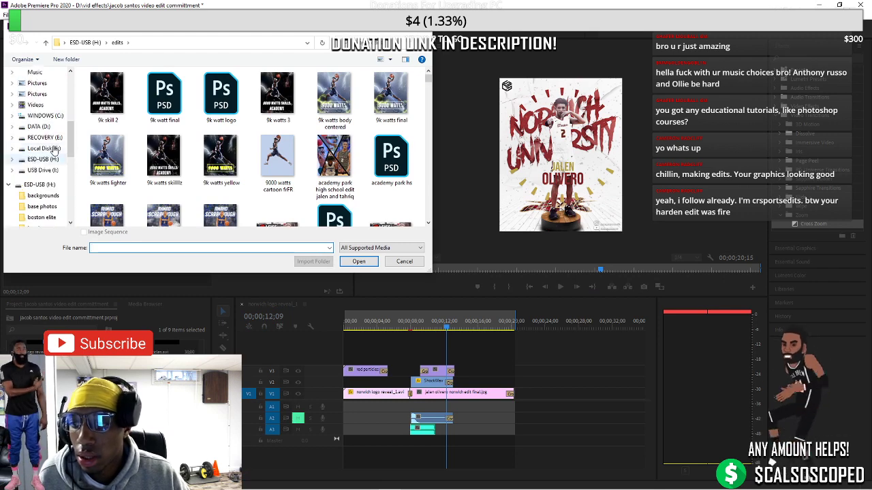
left_click(34, 170)
left_click(40, 159)
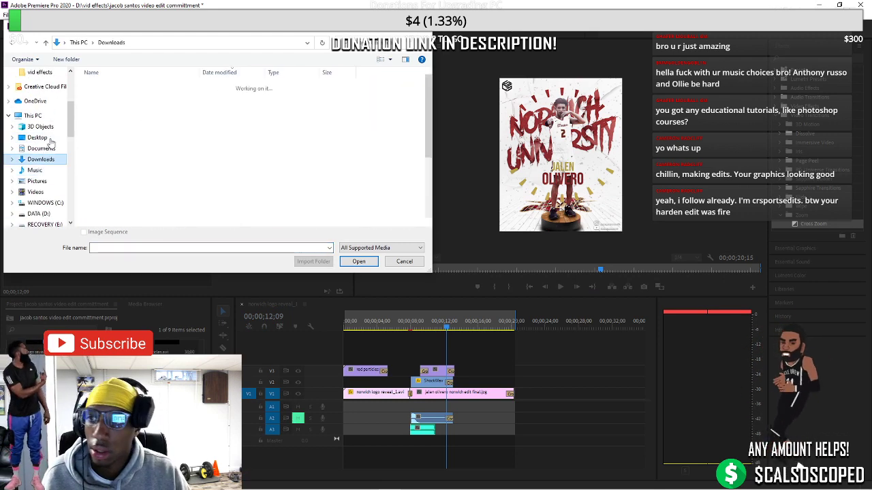
double_click(117, 99)
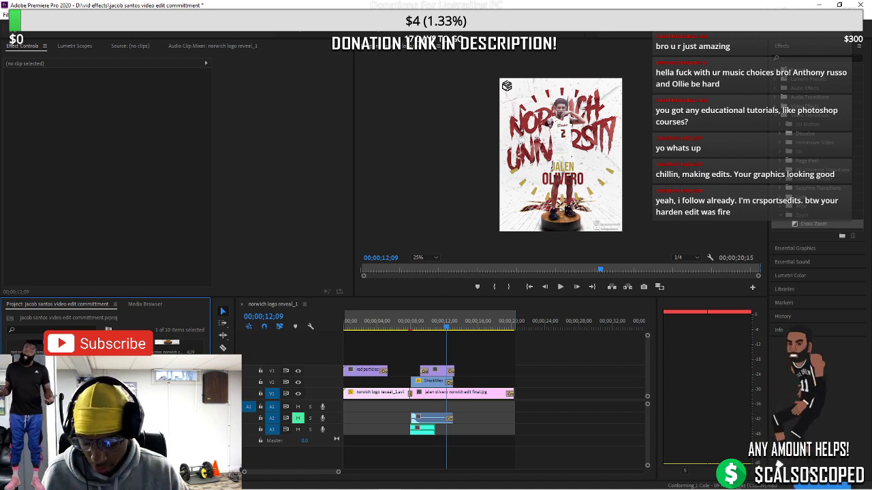
left_click_drag(347, 402, 349, 406)
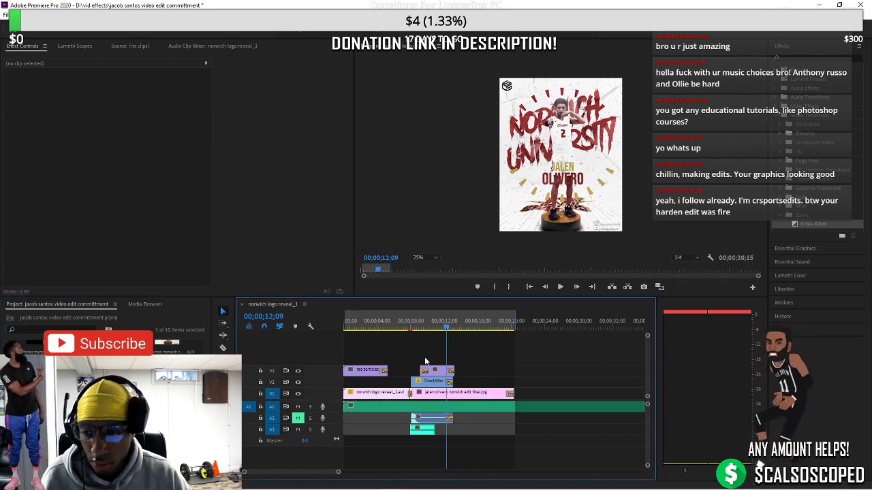
key("space")
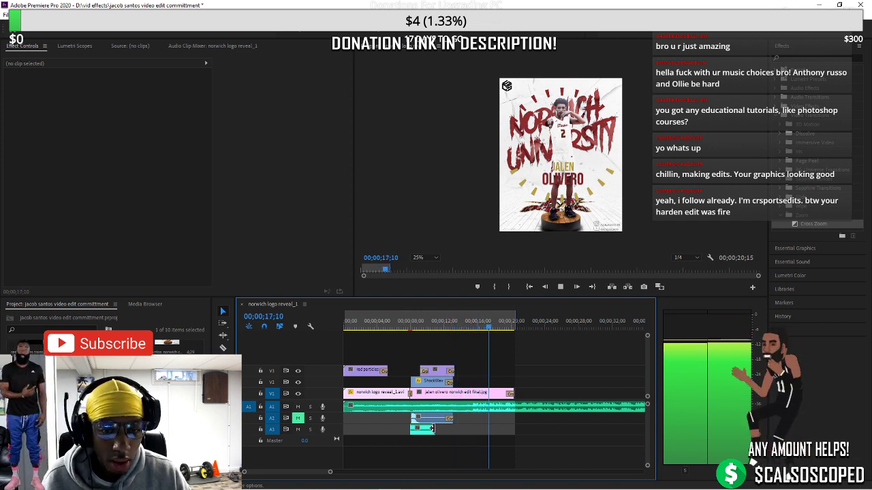
left_click_drag(329, 472, 359, 472)
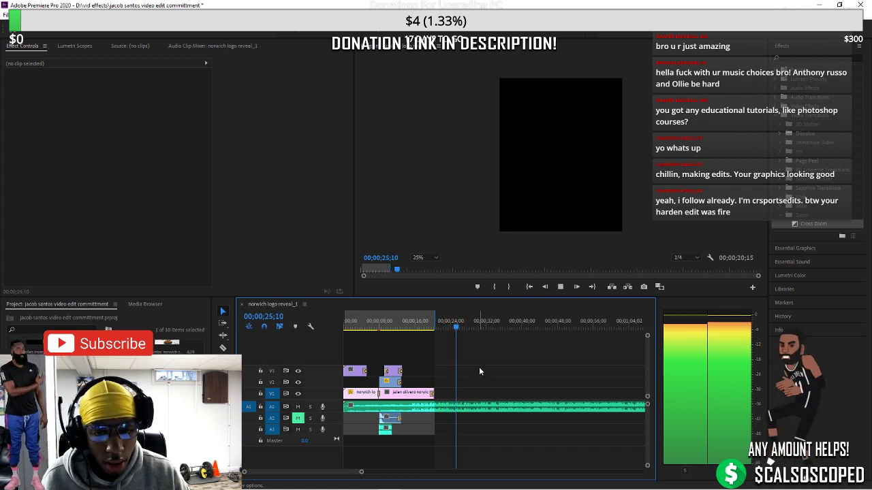
left_click(495, 408)
left_click_drag(463, 333, 461, 331)
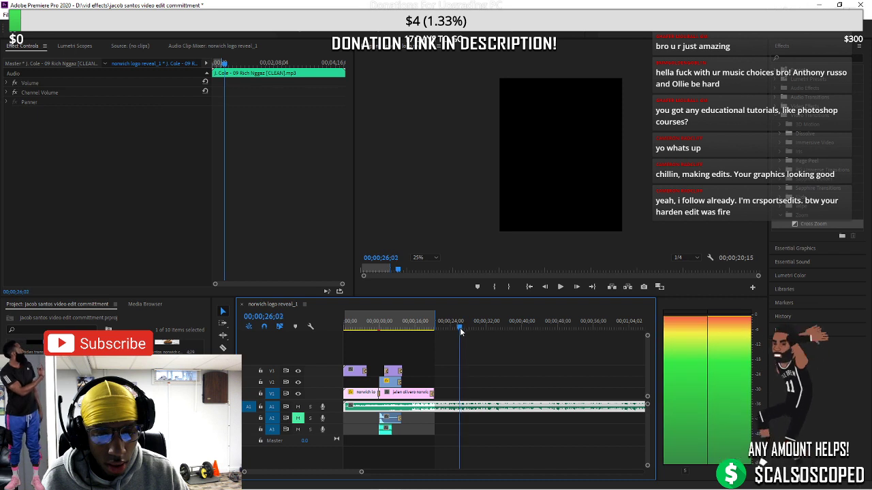
key("space")
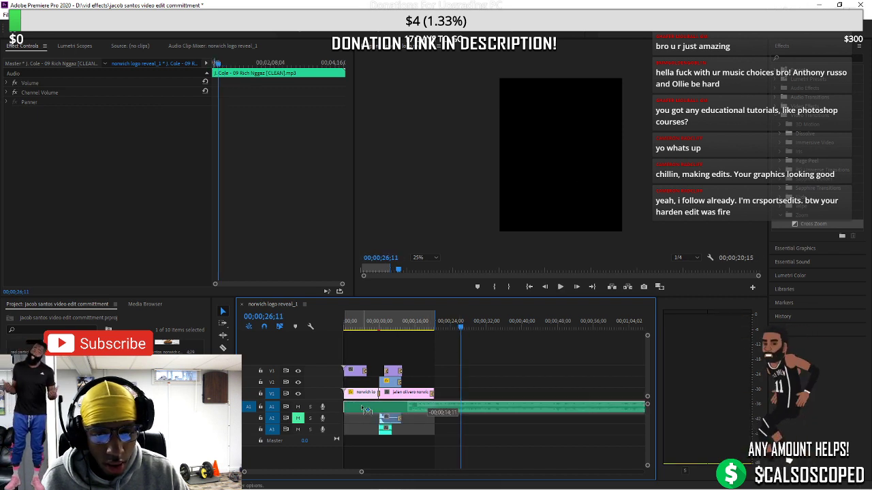
left_click(352, 329)
key("space")
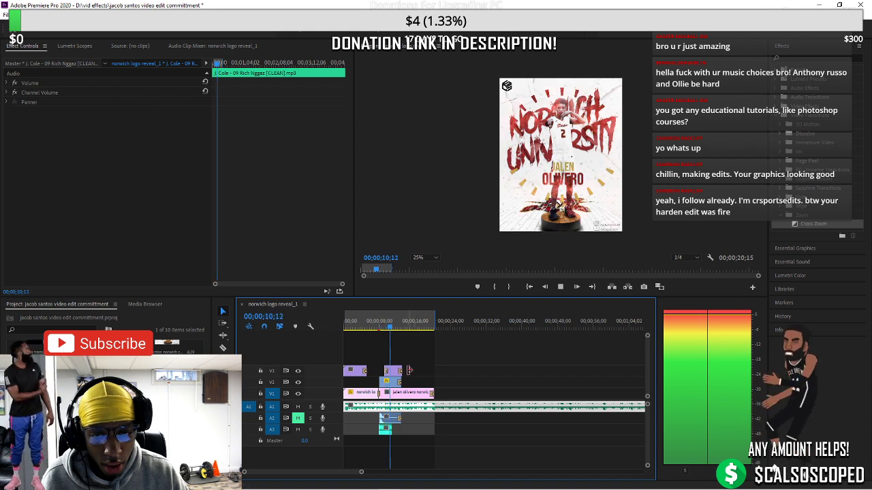
key("space")
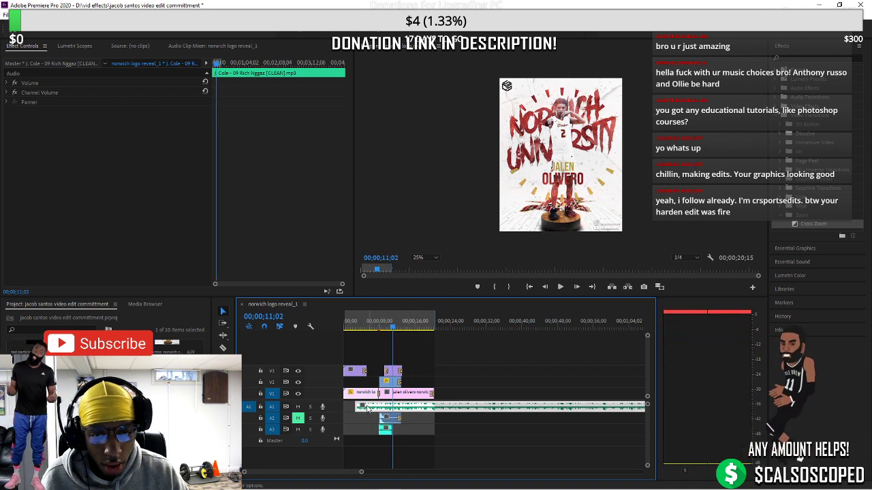
left_click(367, 330)
key("space")
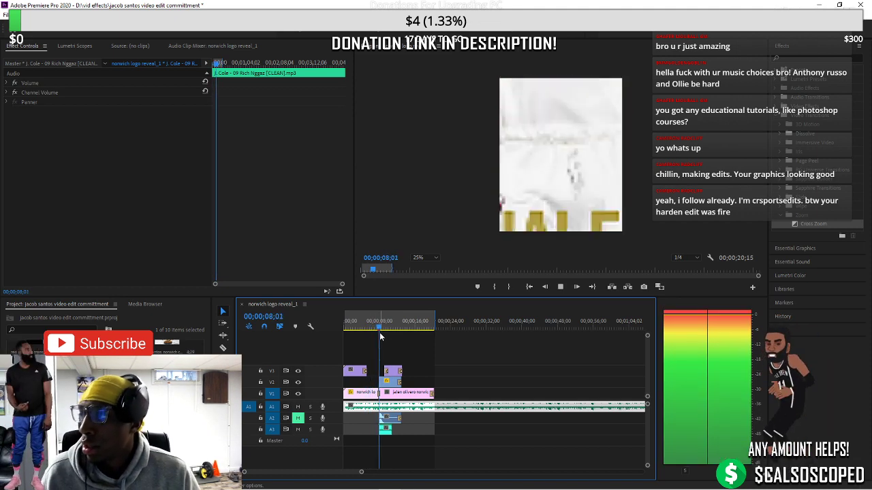
key("space")
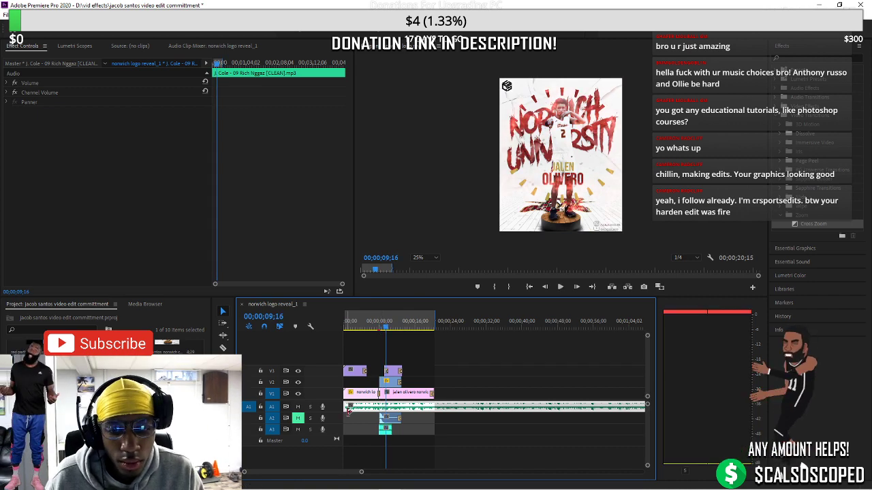
left_click_drag(346, 408, 348, 407)
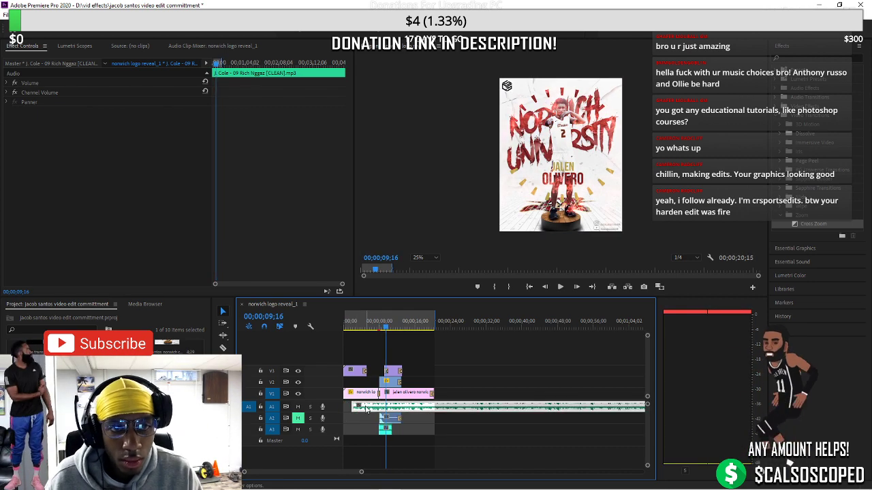
left_click(373, 326)
key("space")
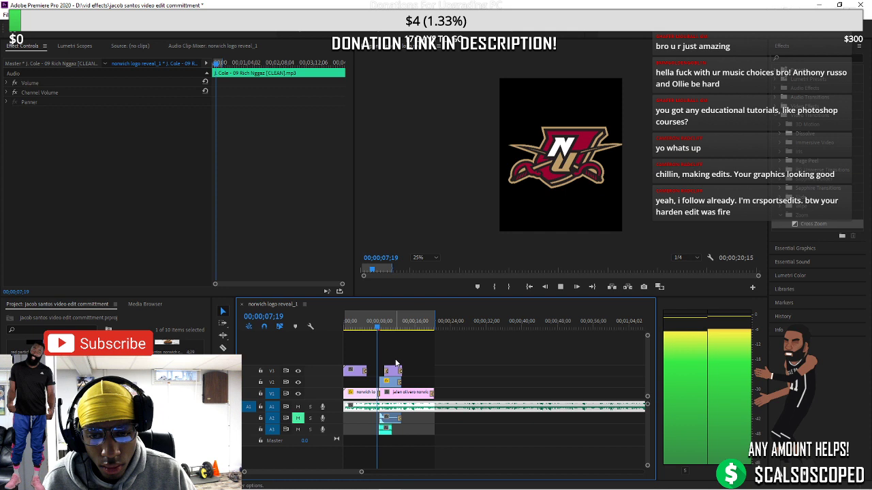
key("space")
left_click_drag(391, 412, 381, 411)
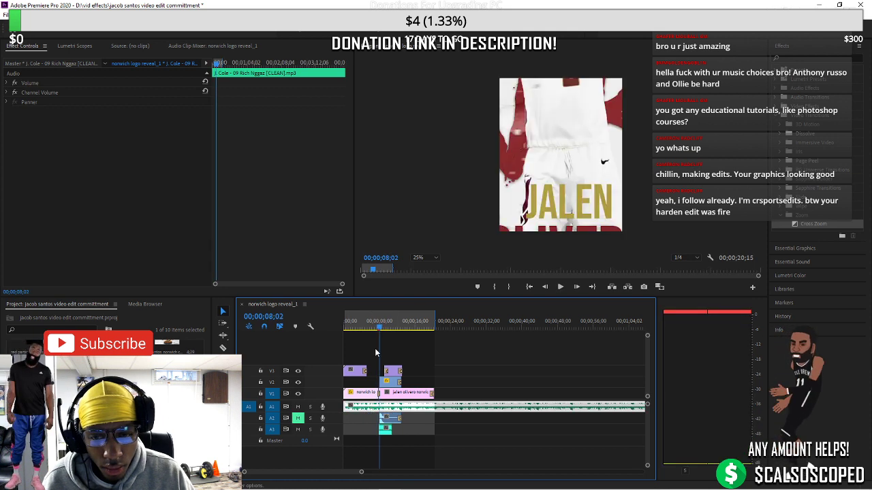
left_click(368, 327)
key("space")
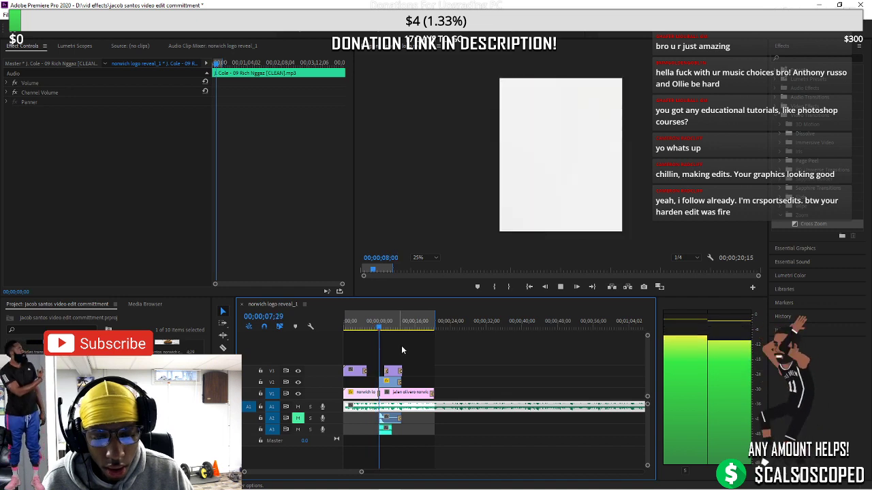
key("space")
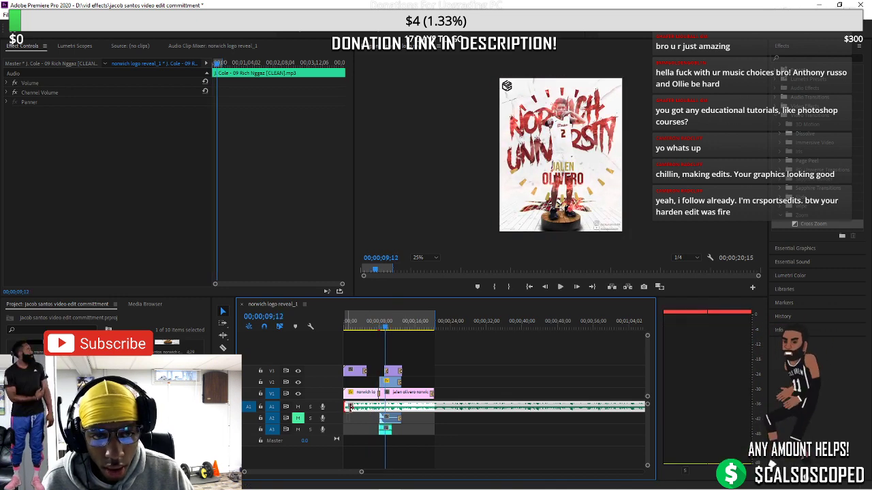
left_click(348, 405)
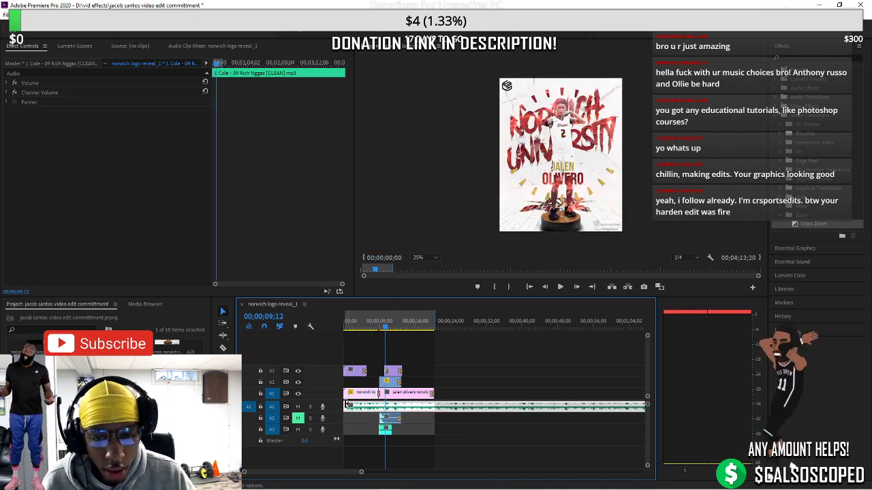
left_click(379, 329)
key("space")
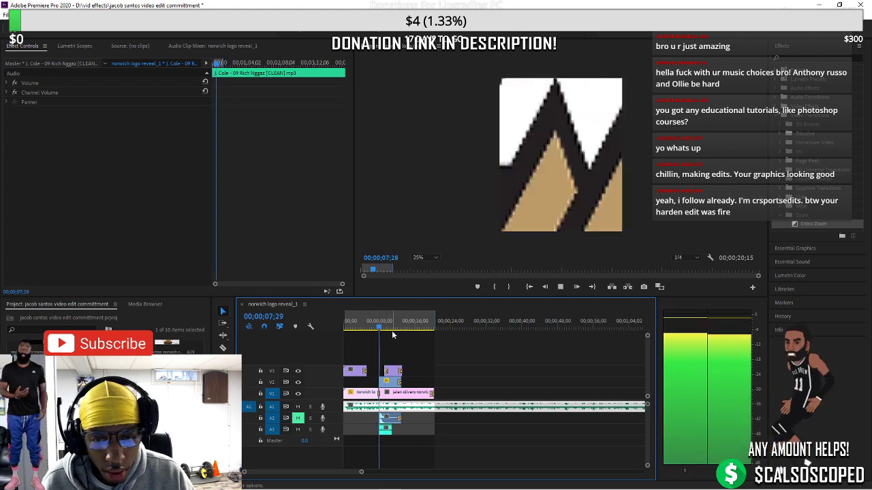
key("space")
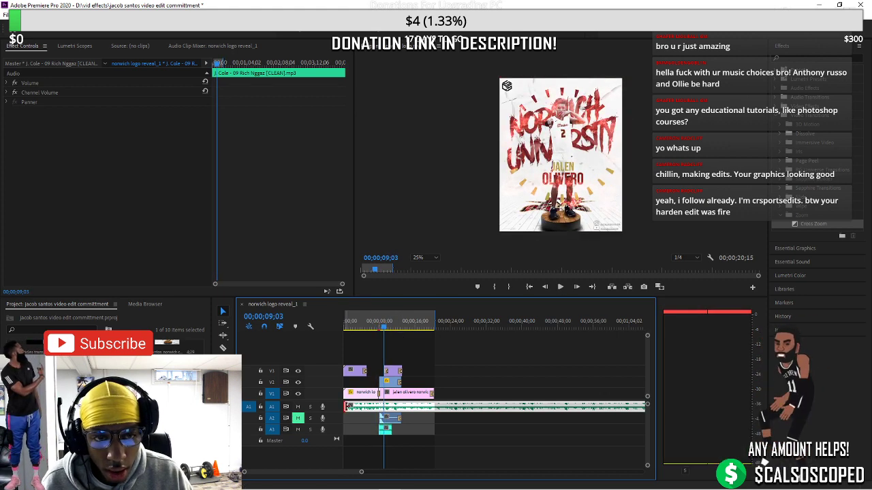
left_click(347, 406)
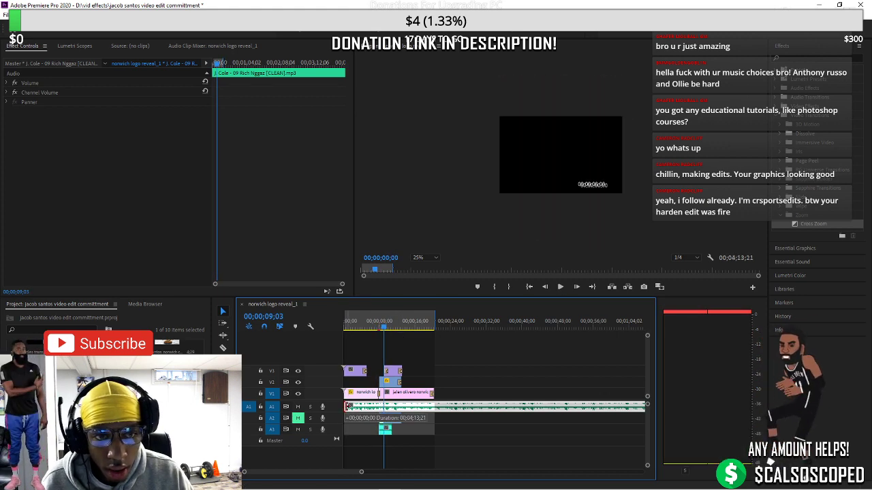
left_click(383, 330)
key("space")
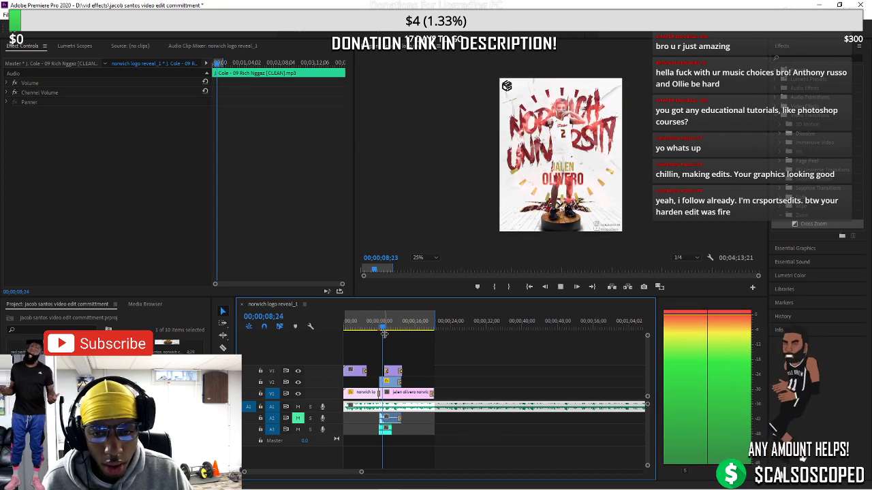
key("space")
left_click(378, 328)
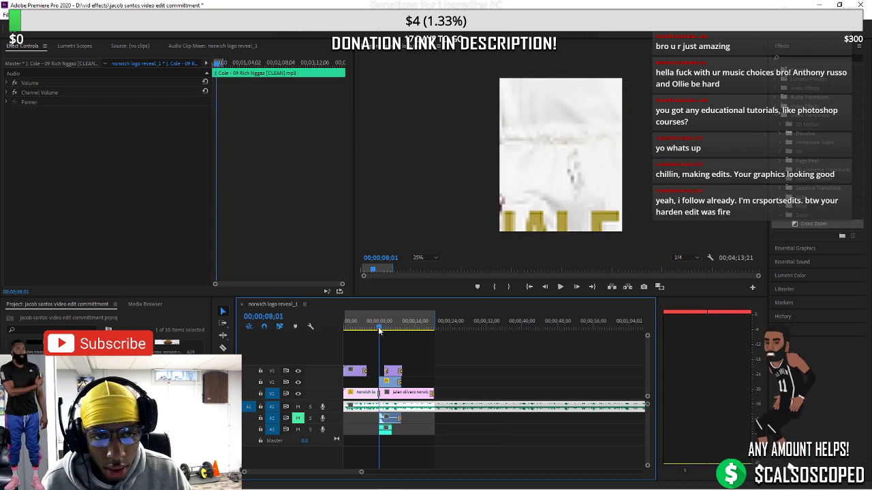
key("space")
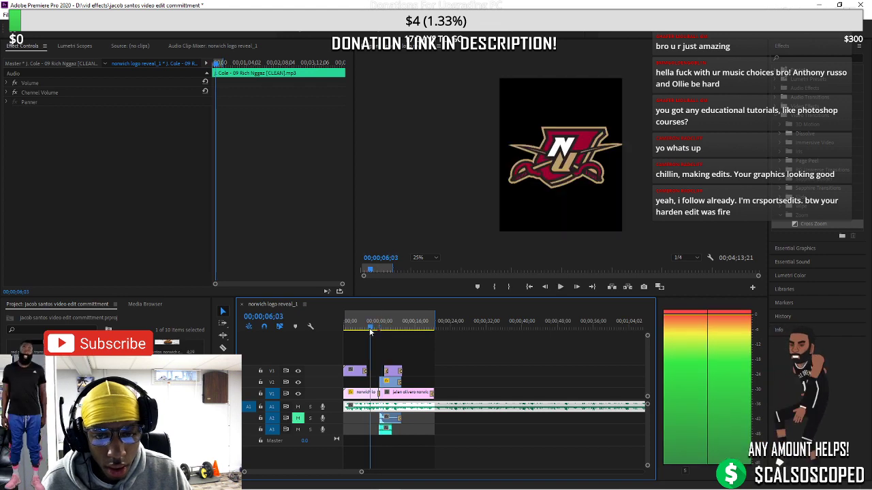
left_click(372, 329)
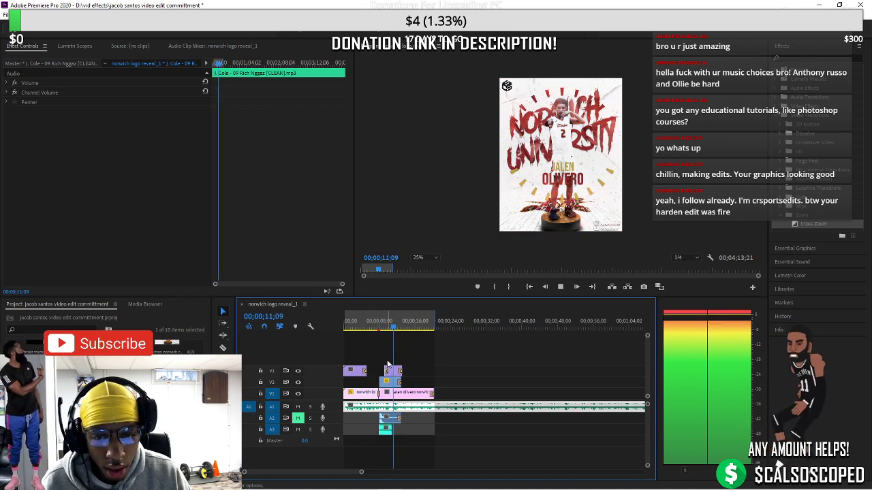
key("space")
left_click(372, 329)
key("space")
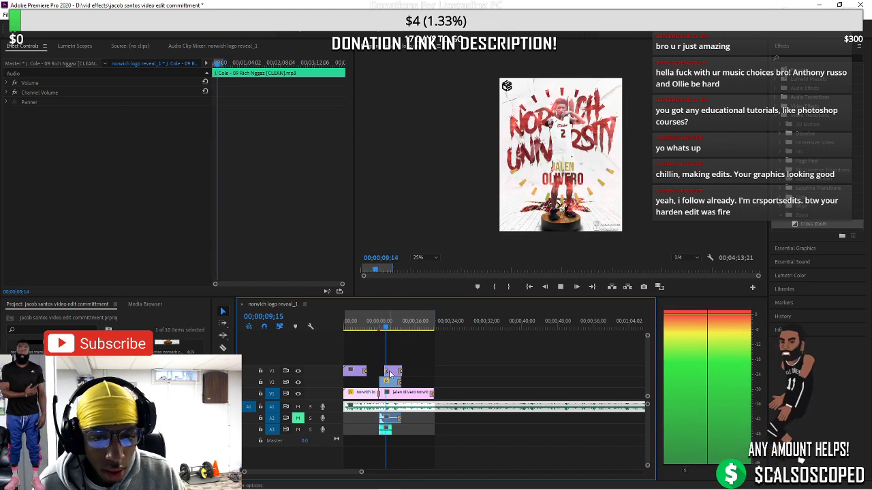
Replay the logo-to-poster transition from around 07;13
left_click_drag(392, 330, 373, 329)
left_click_drag(365, 477, 329, 476)
key("space")
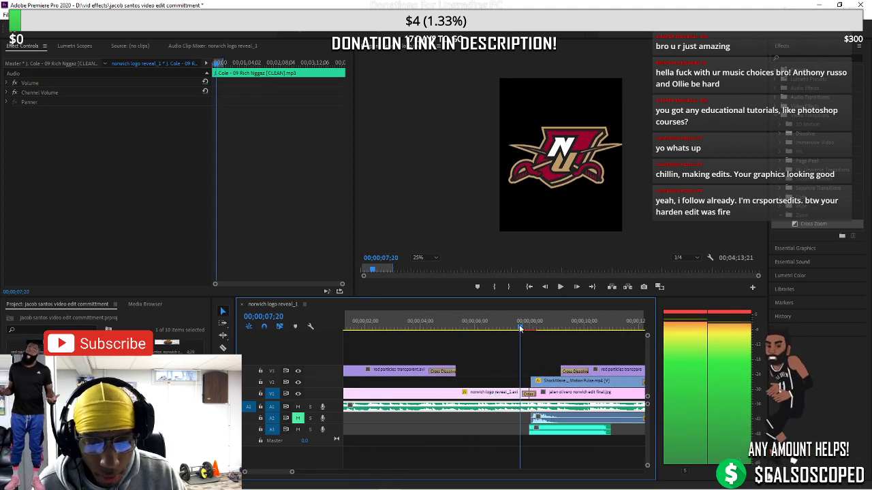
left_click(562, 329)
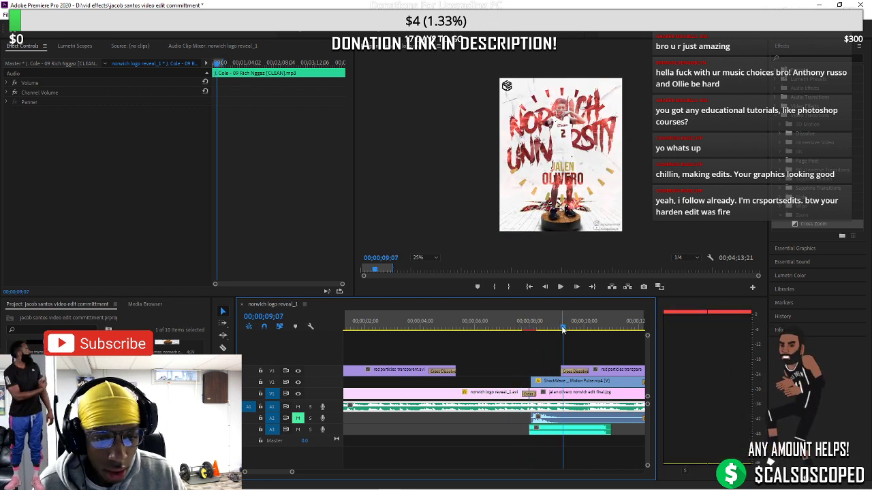
left_click(513, 328)
key("space")
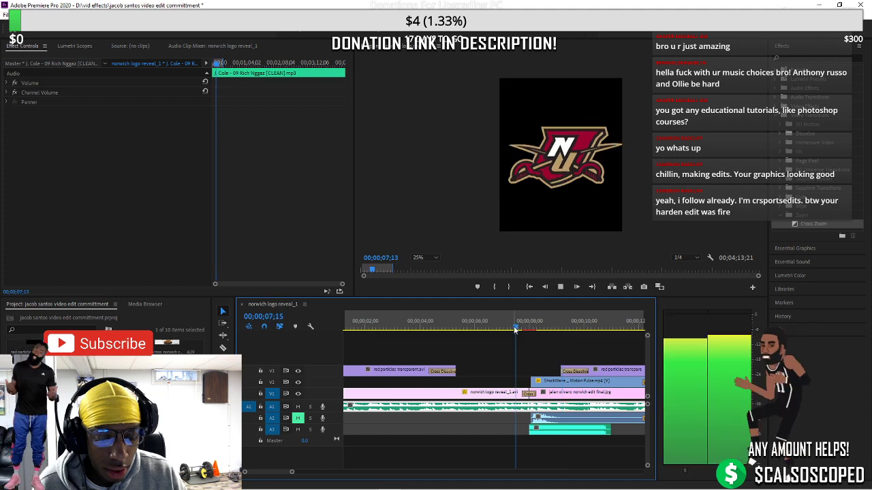
key("space")
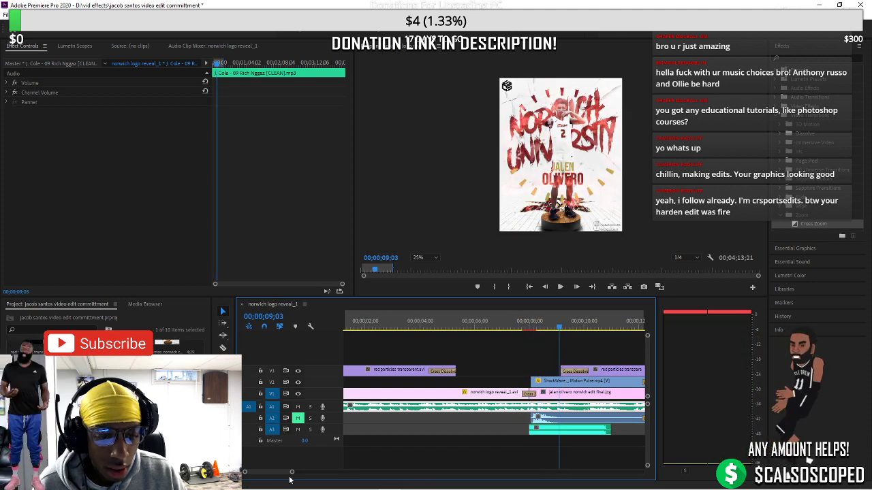
left_click_drag(291, 474, 312, 473)
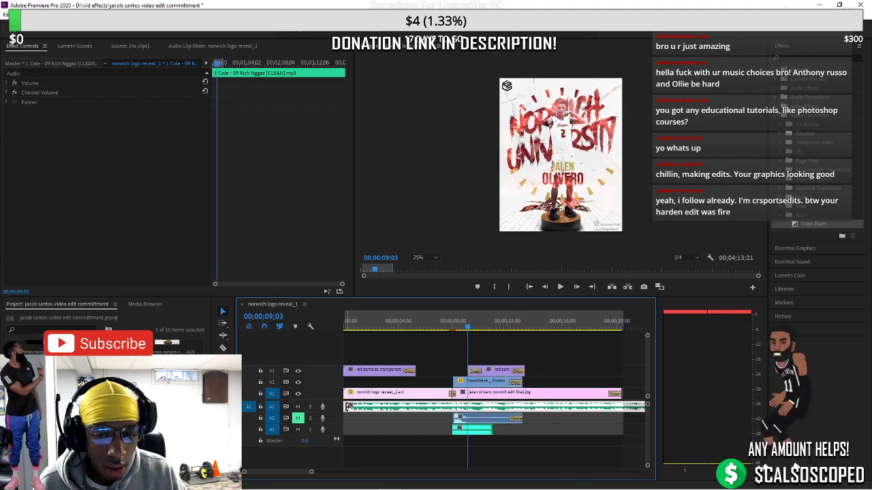
Trim two frames off the start of the J. Cole music clip on A1
left_click(350, 406)
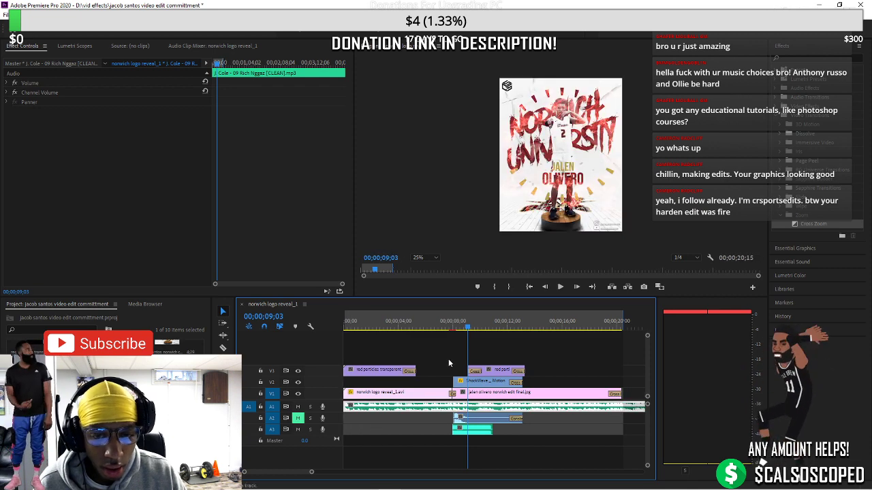
left_click(447, 327)
key("space")
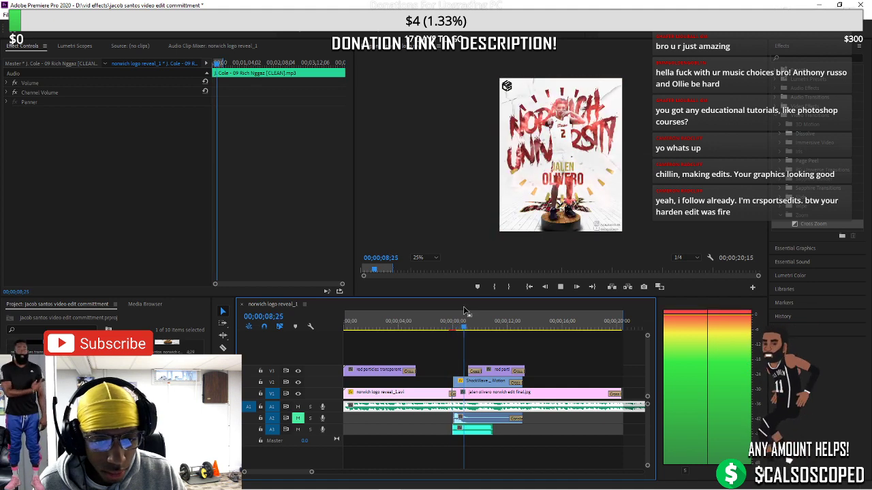
left_click(356, 418)
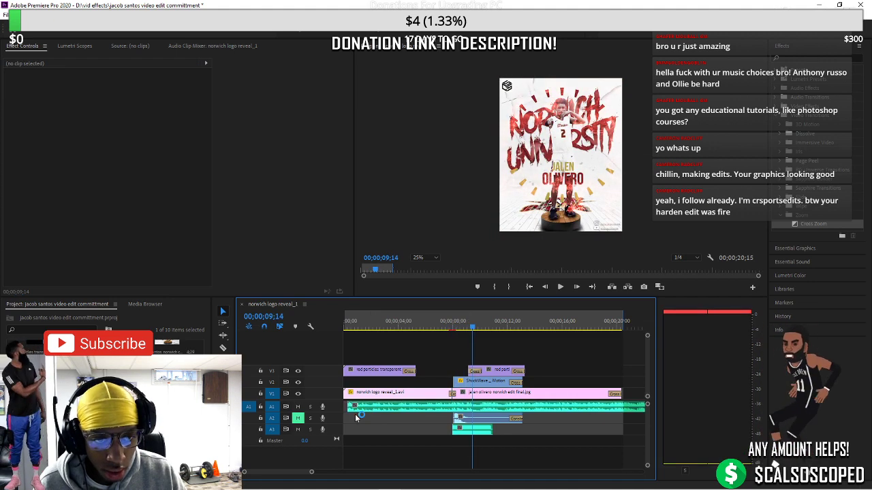
left_click_drag(312, 475, 271, 473)
left_click_drag(345, 407, 352, 407)
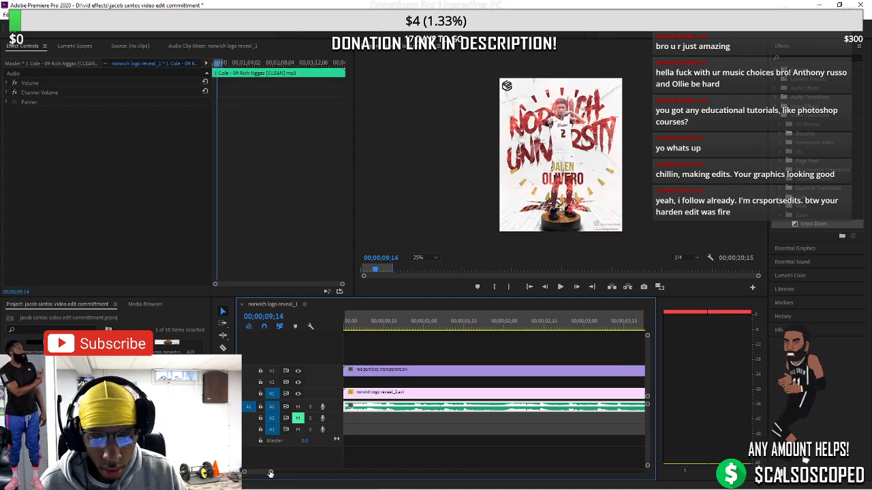
Replay the transition from the Norwich logo into the poster
left_click_drag(270, 472, 305, 471)
left_click_drag(509, 330, 478, 330)
key("space")
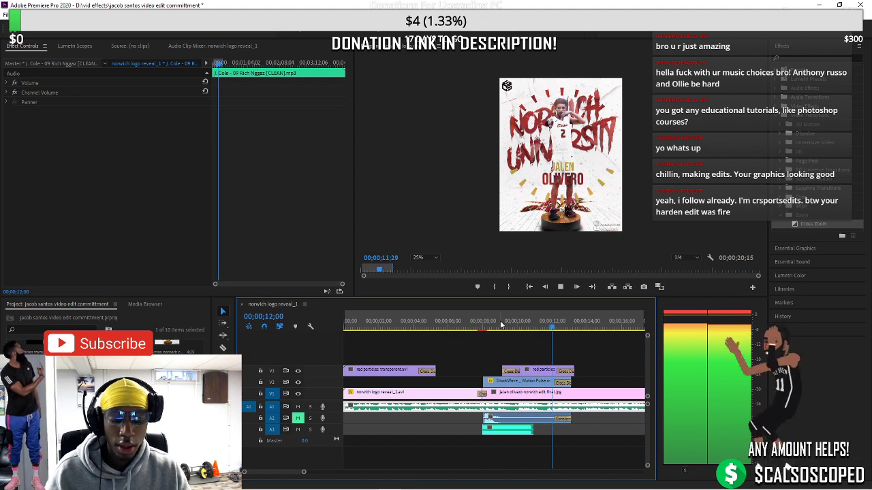
Trim the A1 music's end to finish with the video at 20;15, playhead back at start
left_click_drag(299, 474, 519, 472)
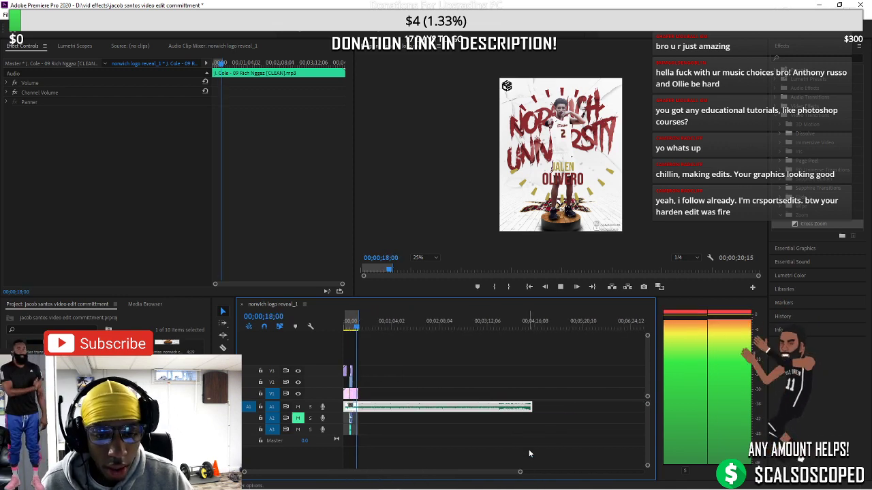
left_click_drag(530, 407, 377, 415)
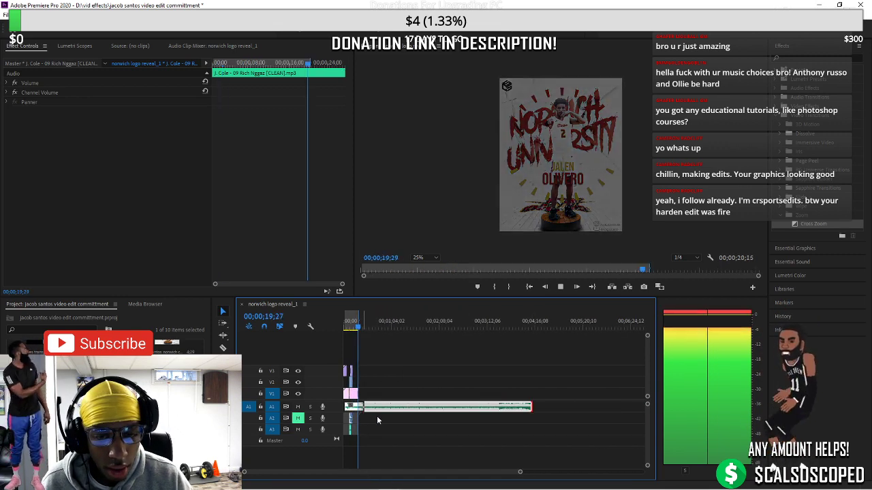
left_click_drag(520, 472, 353, 472)
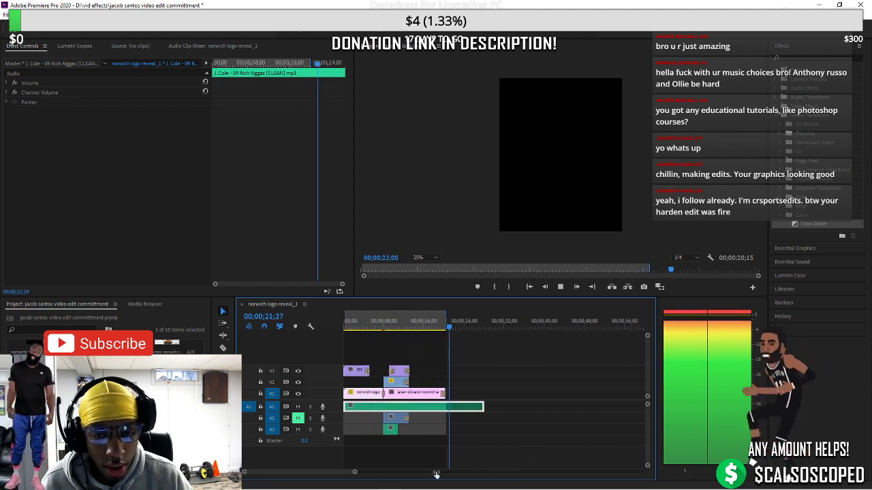
left_click_drag(489, 407, 455, 410)
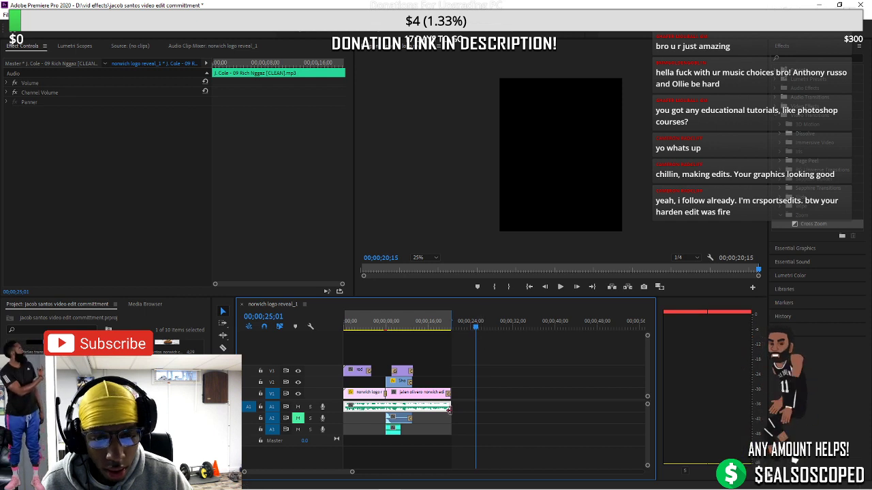
right_click(451, 409)
left_click(476, 469)
left_click(400, 334)
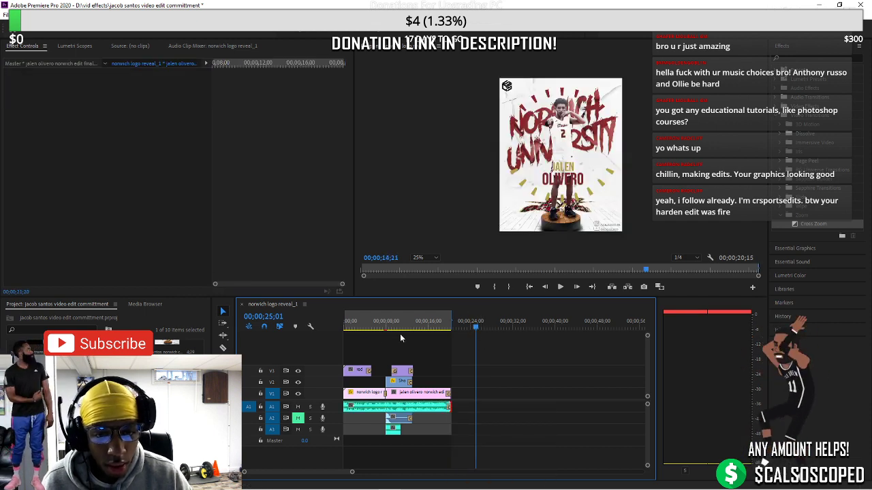
left_click(529, 286)
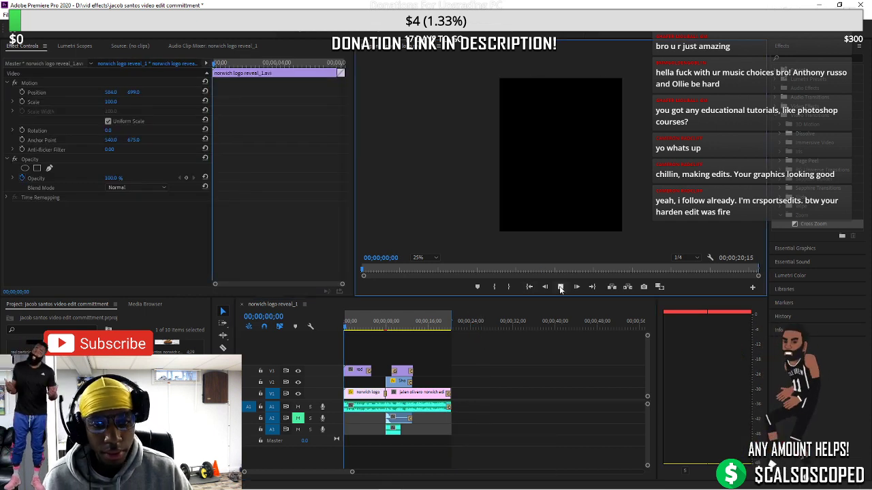
left_click(560, 287)
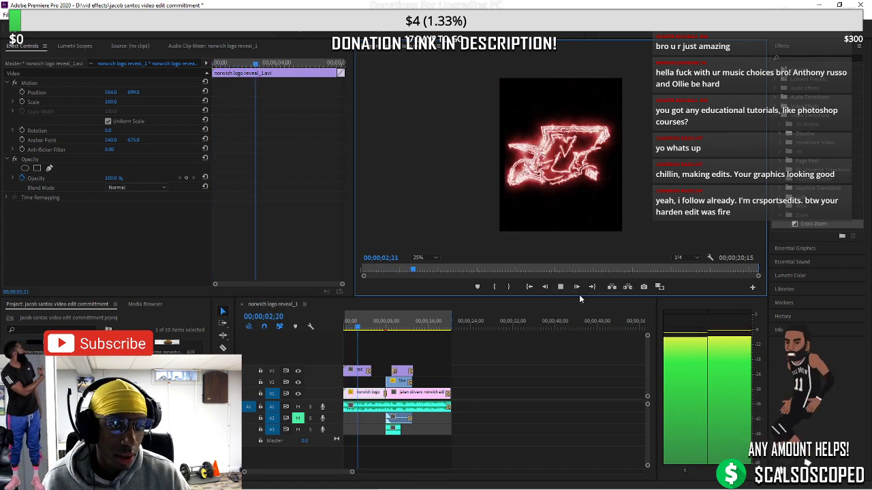
key("space")
key("space")
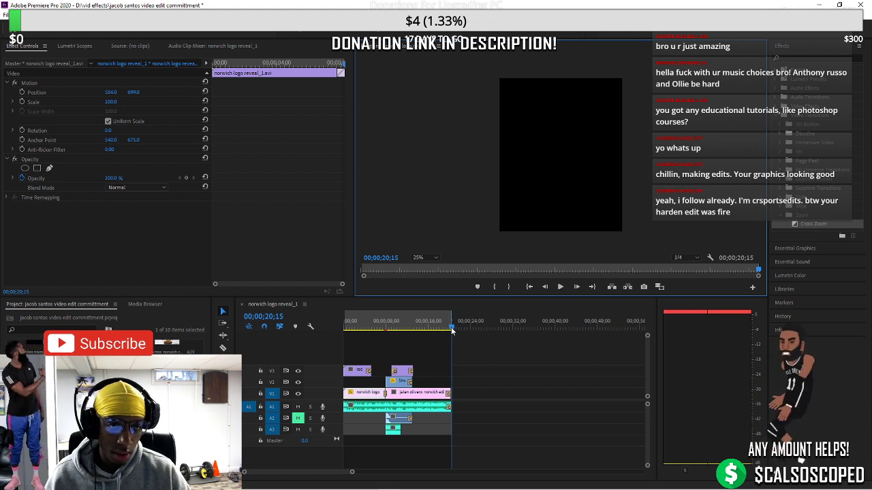
left_click_drag(451, 330, 400, 334)
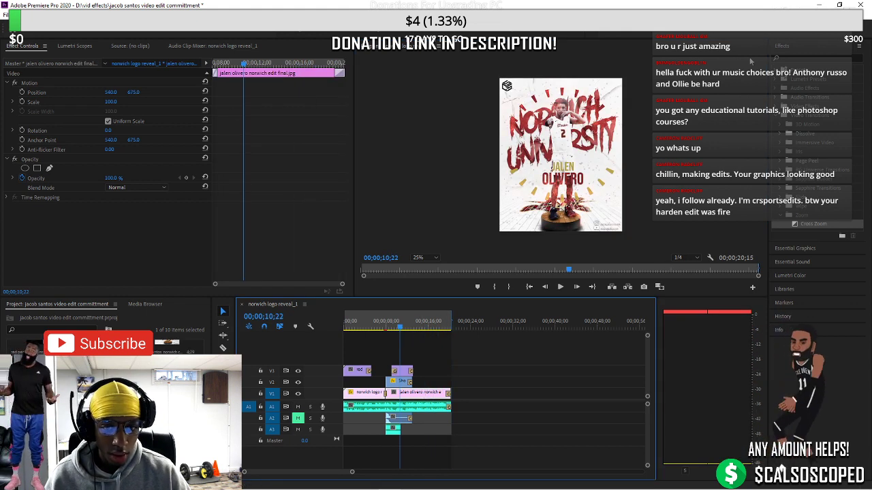
Apply the Camera Shake effect to the poster clip on V1
left_click(786, 58)
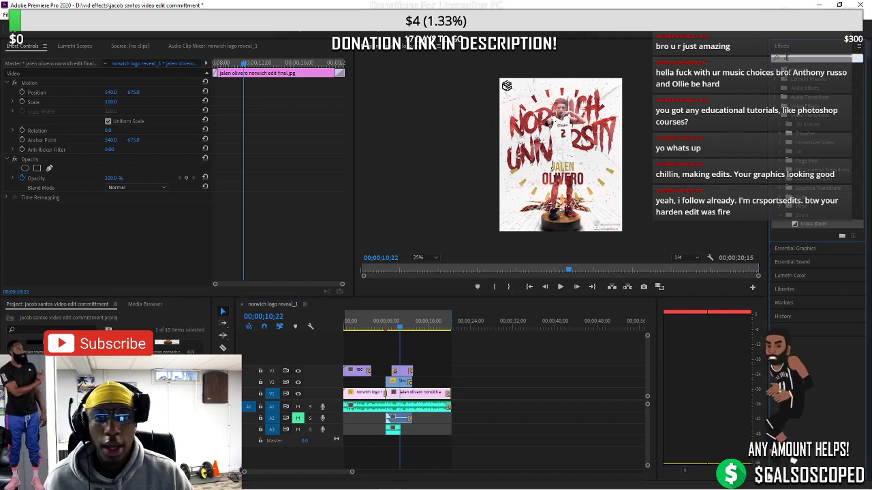
type("shake")
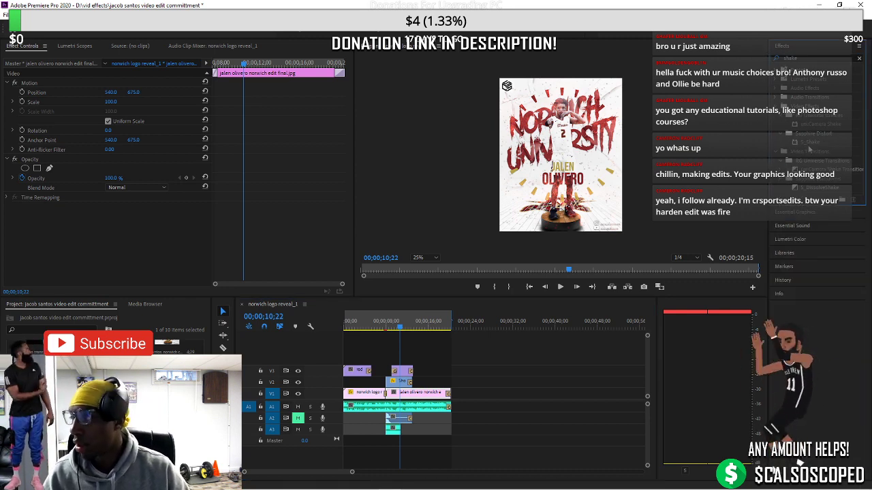
left_click(812, 124)
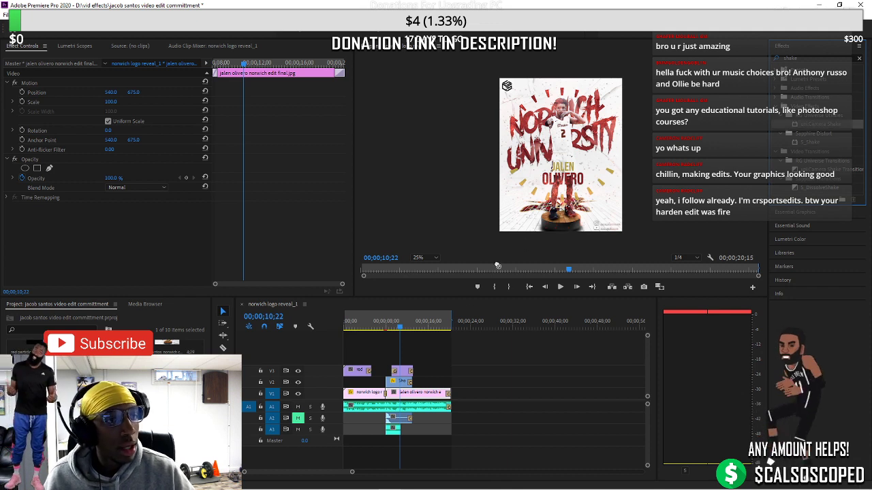
left_click_drag(427, 380, 429, 394)
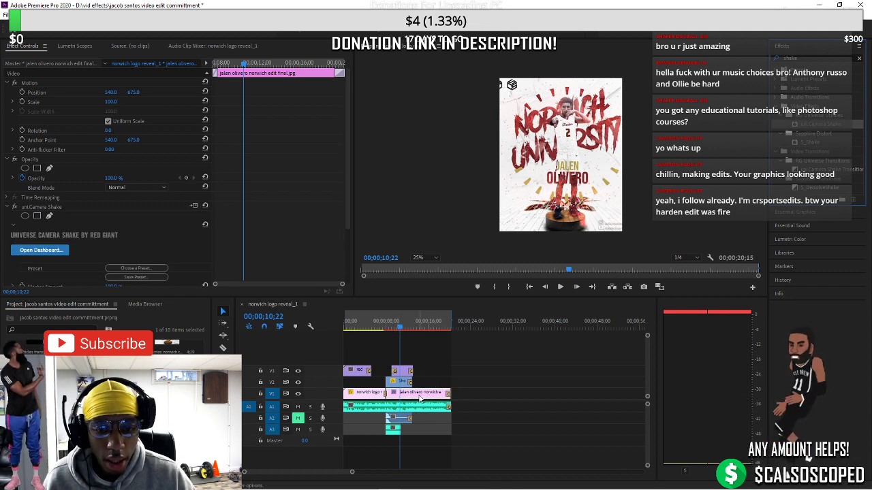
Zoom in and scrub through the Cross Zoom from the logo onto the poster
left_click(385, 329)
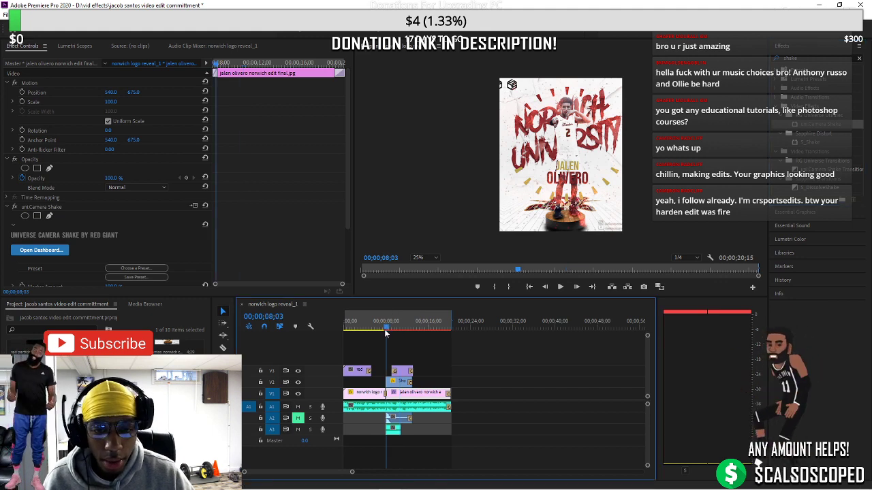
left_click(383, 330)
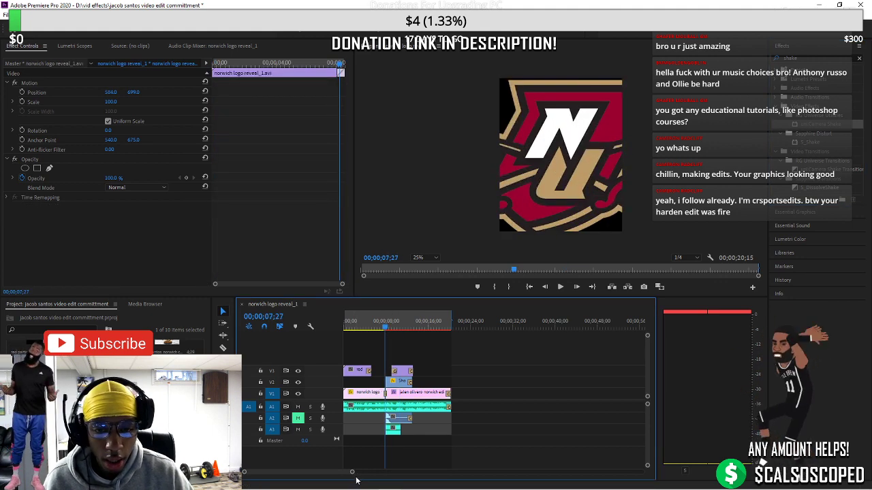
left_click_drag(355, 480, 310, 484)
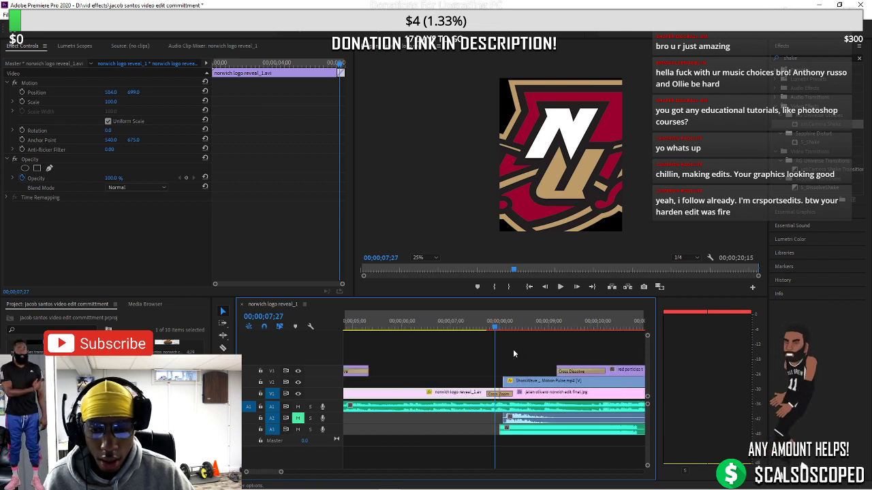
left_click_drag(495, 329, 501, 329)
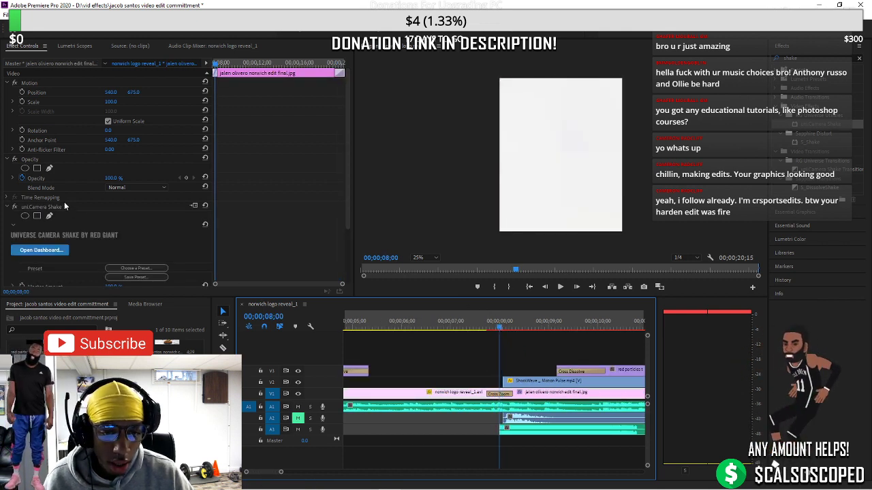
scroll(68, 232, "down", 2)
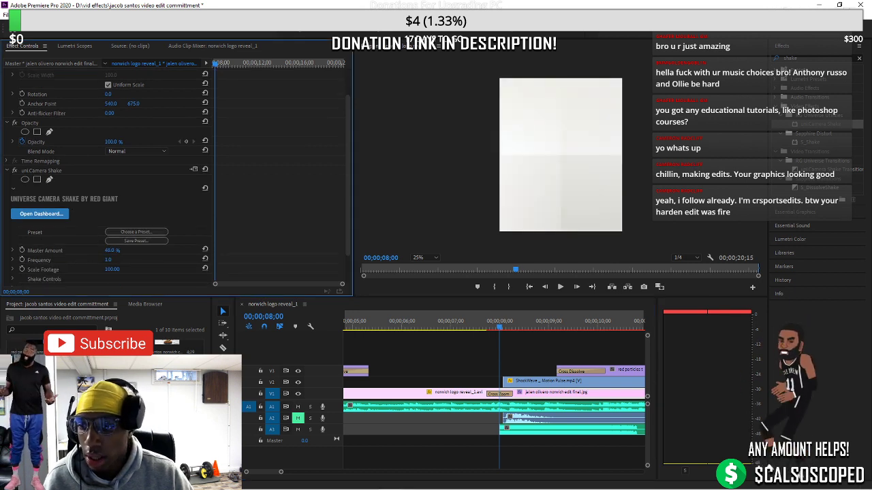
Set the camera shake Frequency to 5, then lower it to 4
left_click(109, 260)
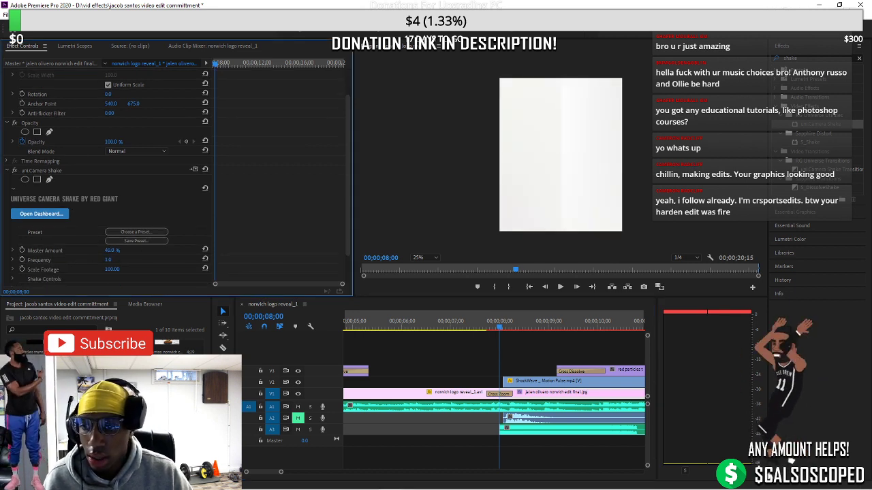
type("5")
key("Return")
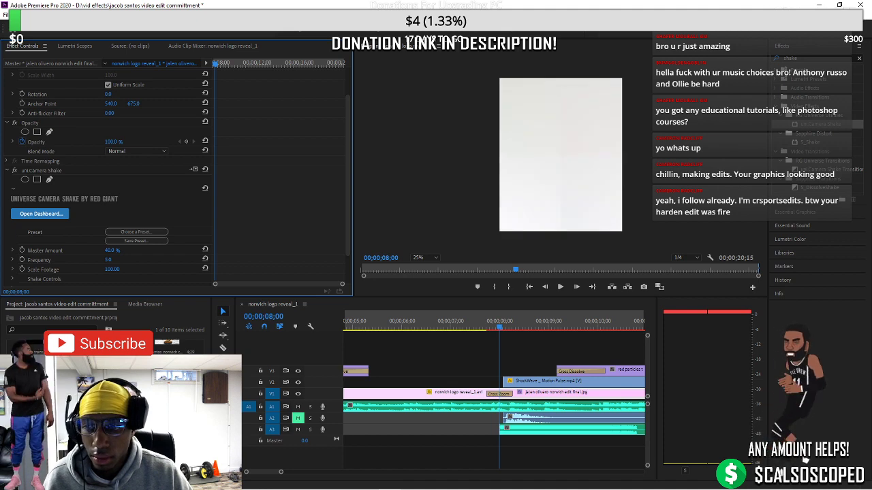
type("4")
key("Return")
key("space")
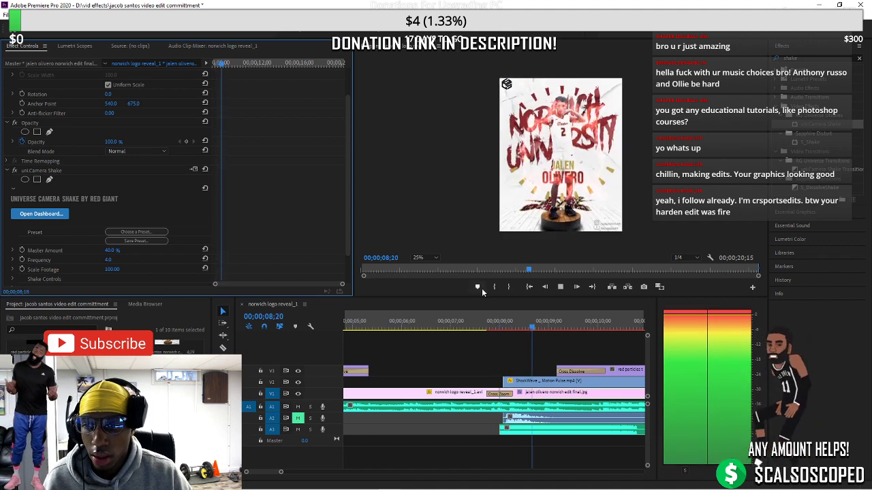
Preview the shake on the poster from about 08;02 to 10;00
key("space")
left_click(531, 330)
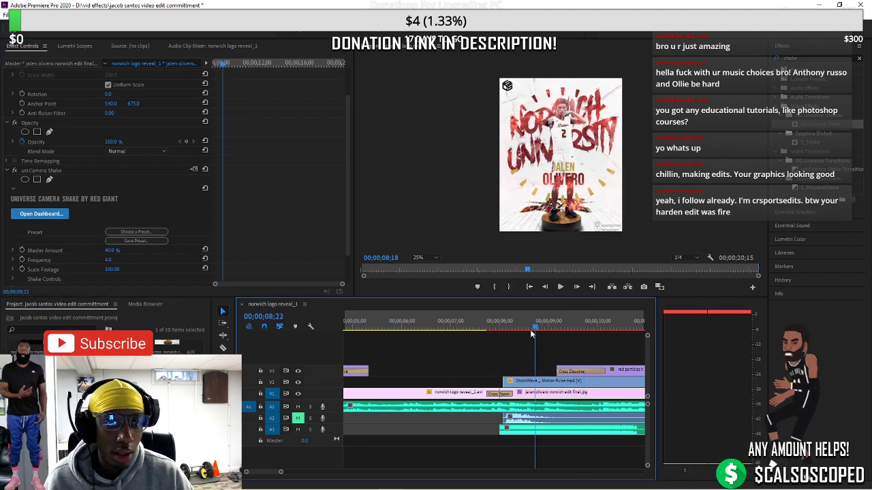
left_click_drag(530, 330, 500, 333)
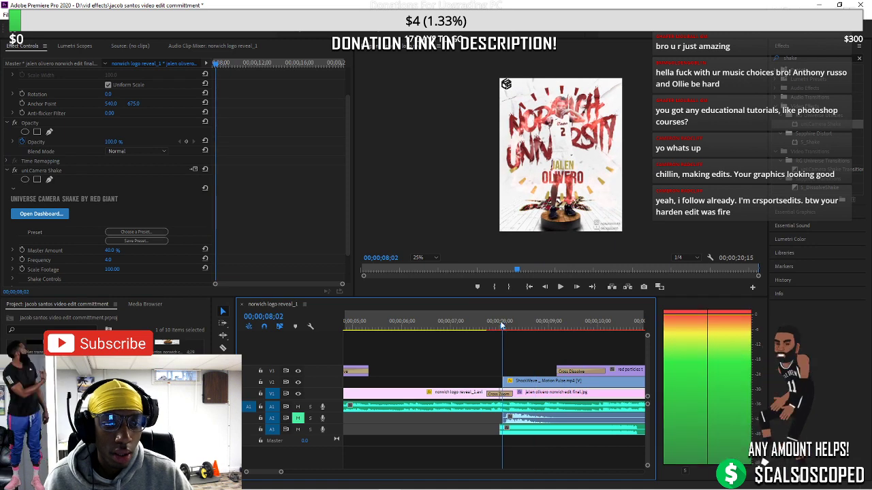
key("space")
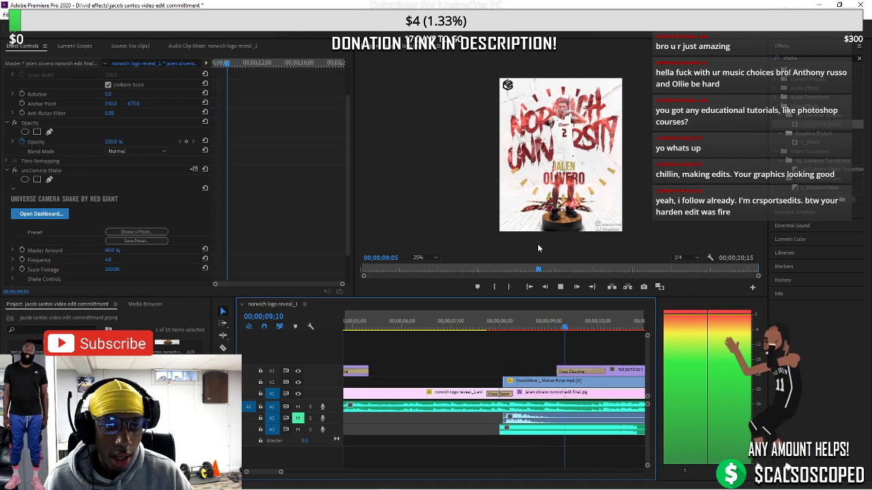
left_click(598, 330)
left_click_drag(598, 330, 499, 337)
left_click_drag(281, 473, 276, 477)
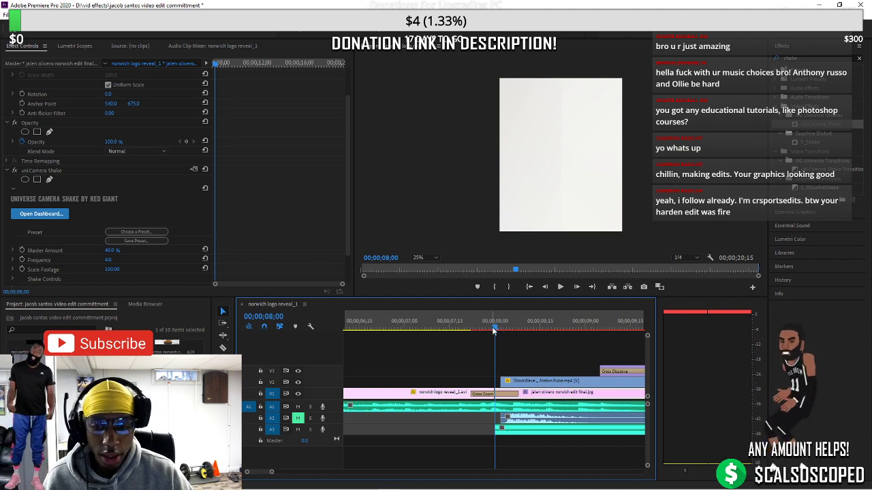
Keyframe Master Amount and Frequency from 40 % / 4.0 at 08;00 down to 0 at 11;05, then preview
left_click_drag(494, 330, 493, 332)
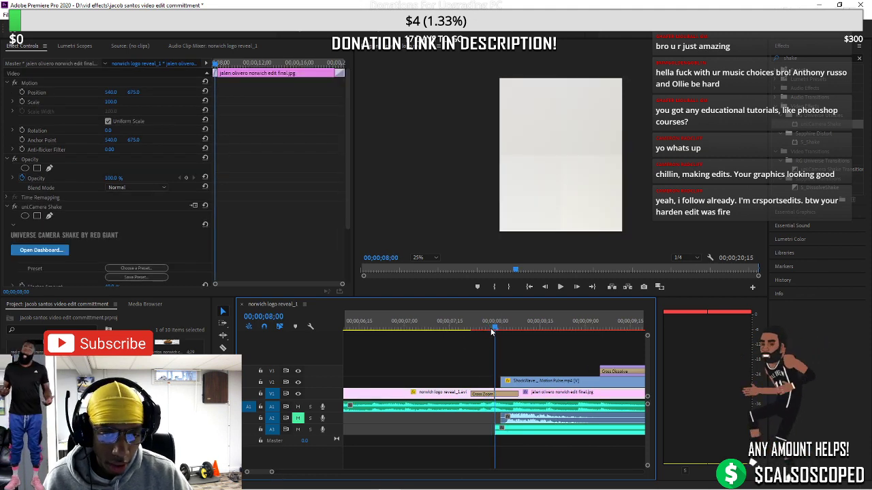
scroll(36, 216, "down", 3)
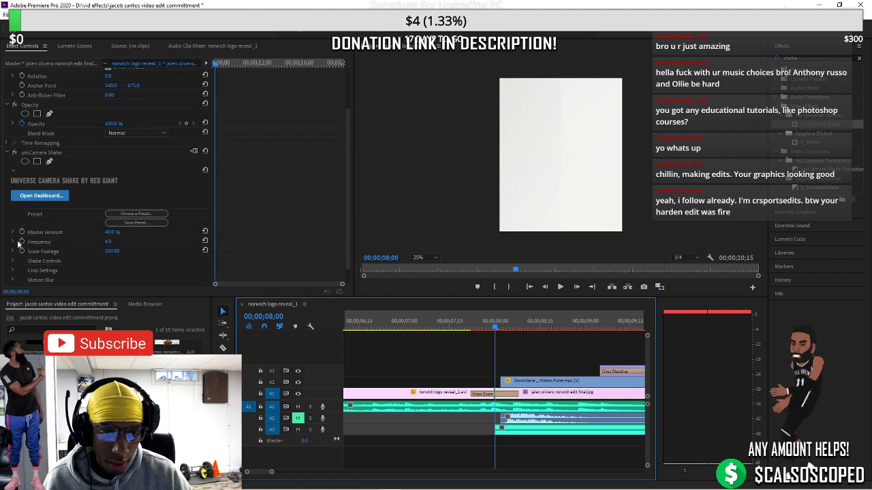
left_click(21, 241)
left_click(22, 233)
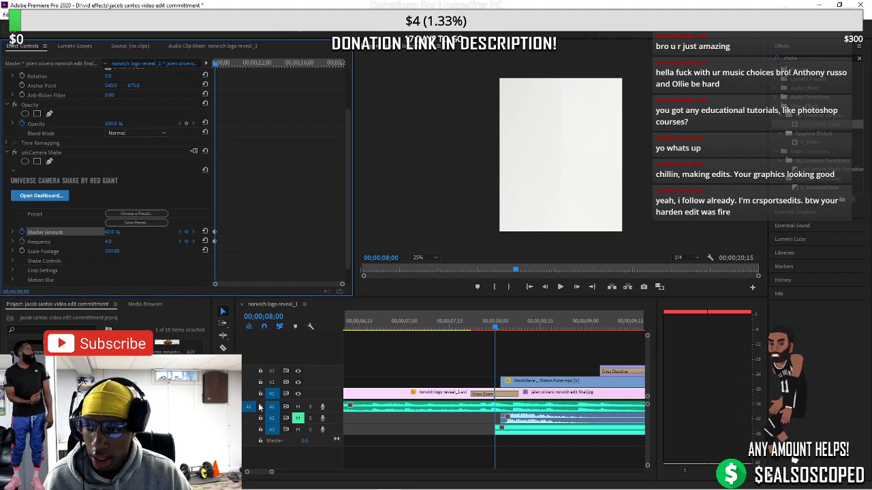
left_click_drag(272, 472, 308, 472)
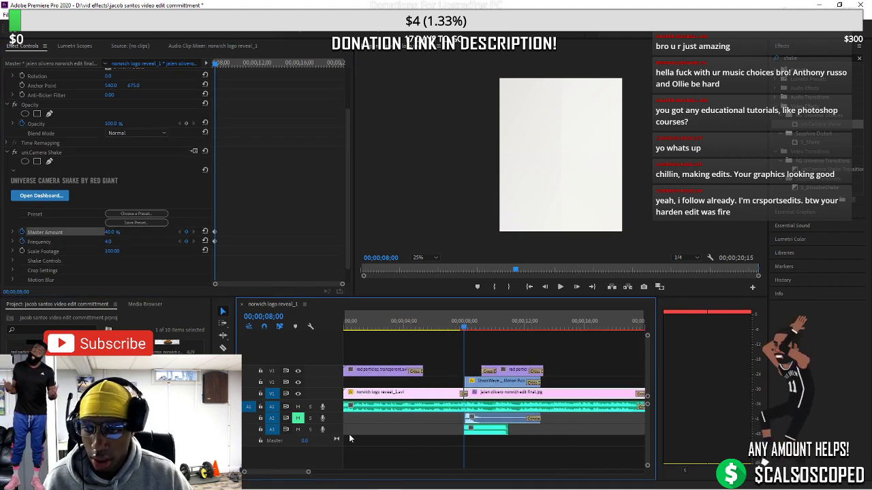
left_click_drag(458, 332, 512, 329)
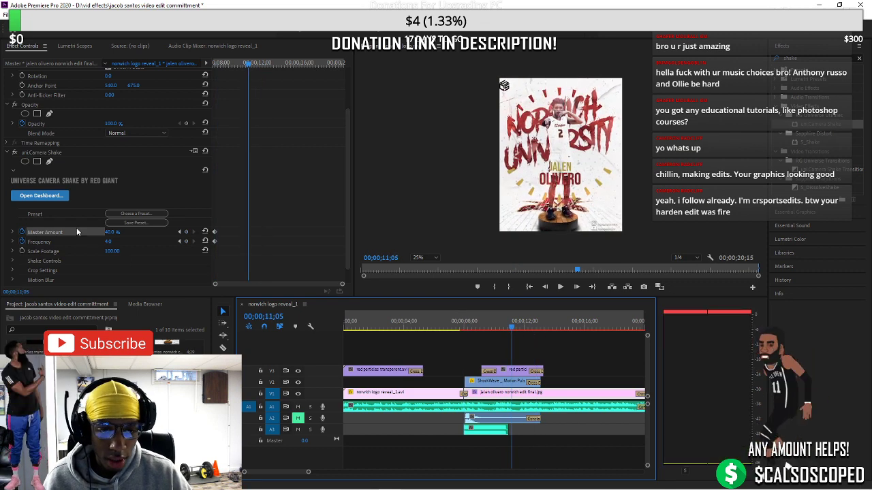
left_click_drag(114, 233, 96, 241)
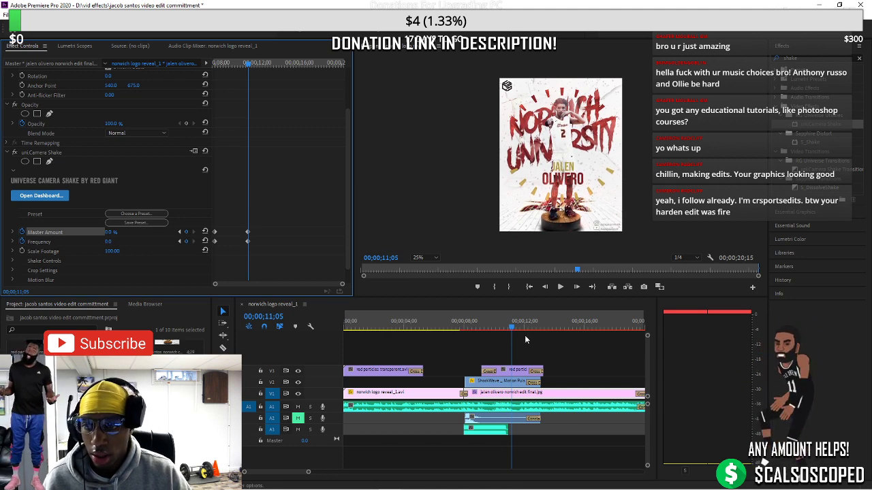
left_click_drag(511, 329, 463, 330)
key("space")
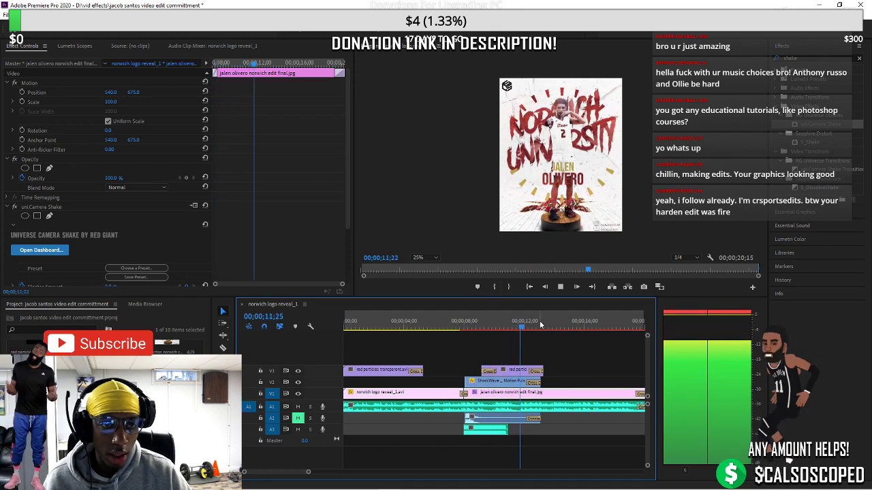
Play the sequence from the logo at 07;06 to the end, return to the start, and open the File menu
key("space")
left_click_drag(526, 328, 452, 330)
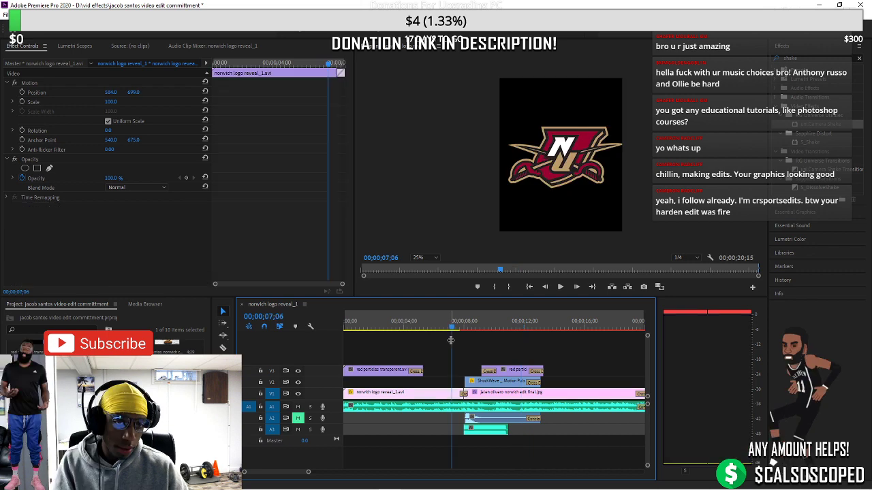
key("space")
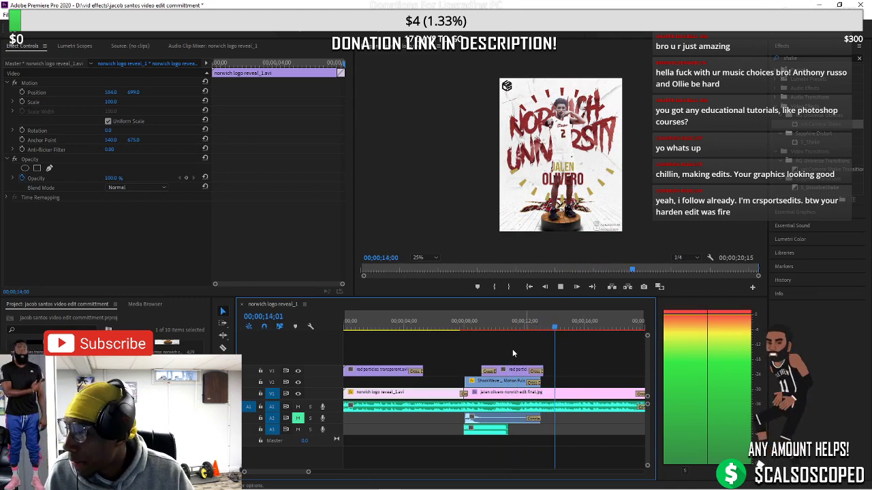
left_click_drag(308, 471, 343, 471)
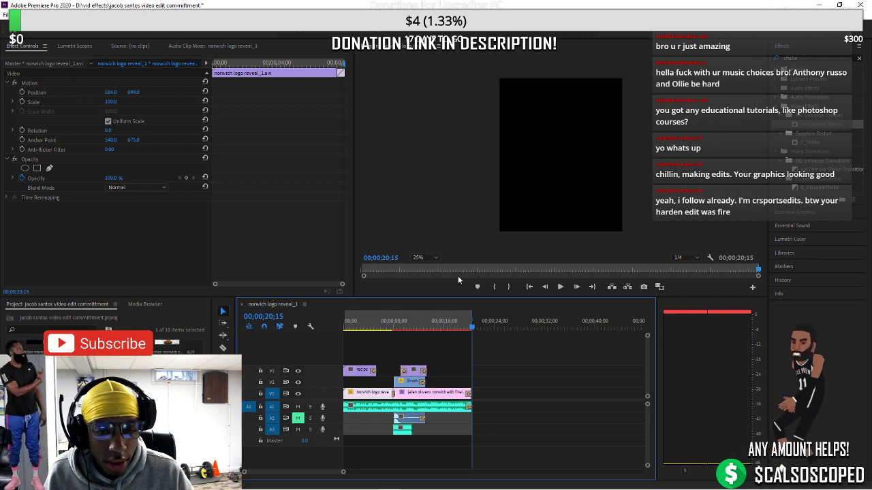
key("Home")
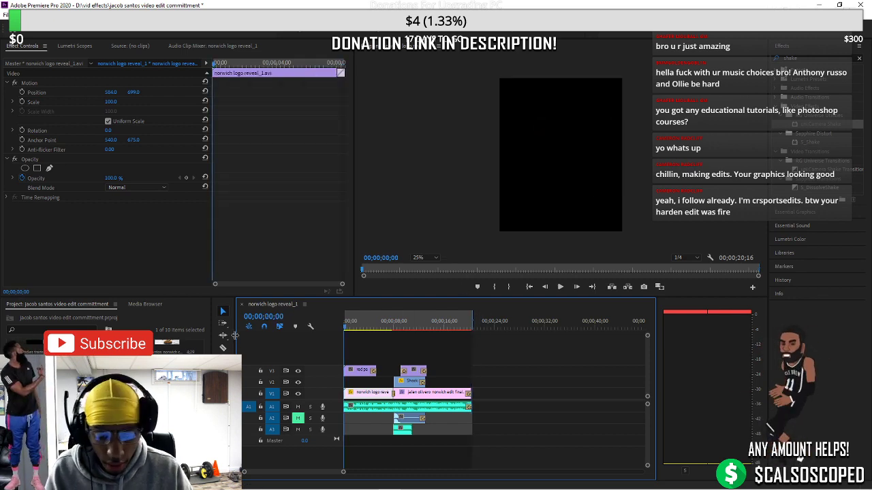
left_click(6, 14)
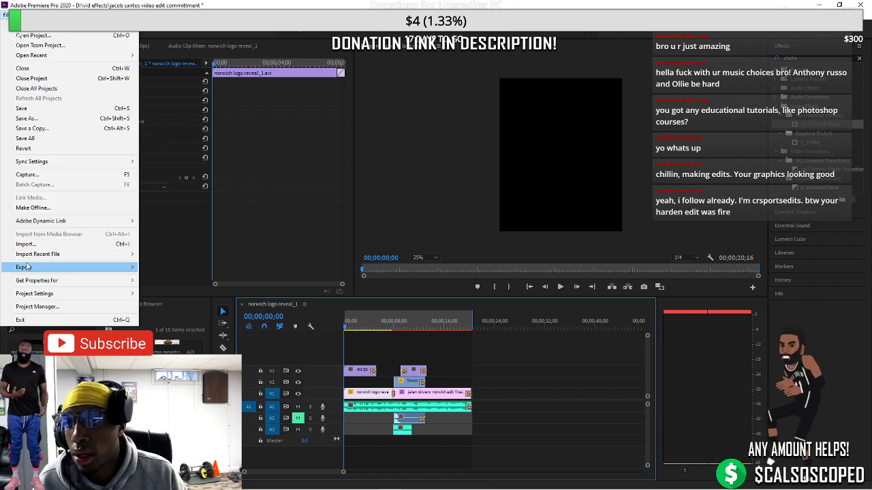
Export the sequence as H.264 MP4 under a new Norwich University commitment file name
mouse_move(40, 268)
left_click(154, 268)
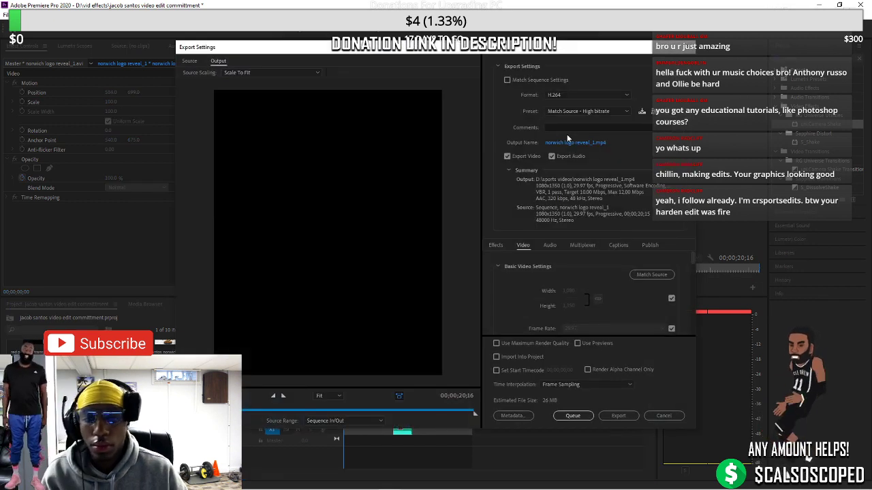
left_click(572, 143)
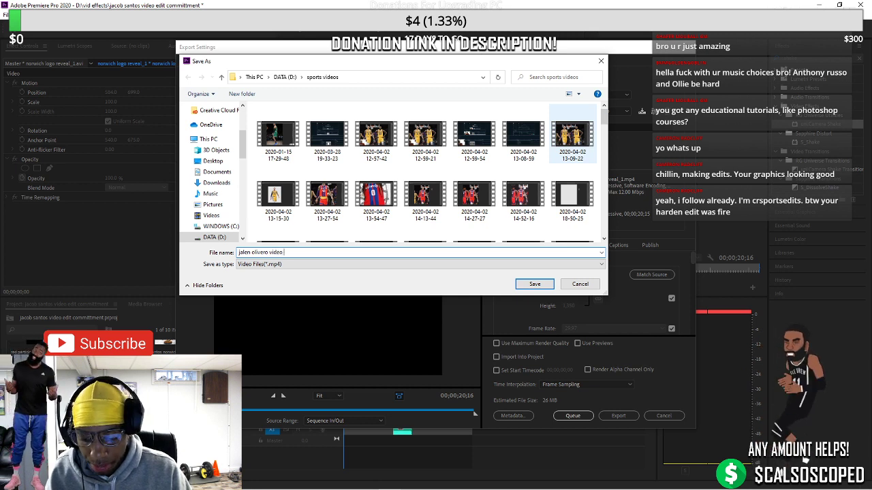
type("committment norwich unive")
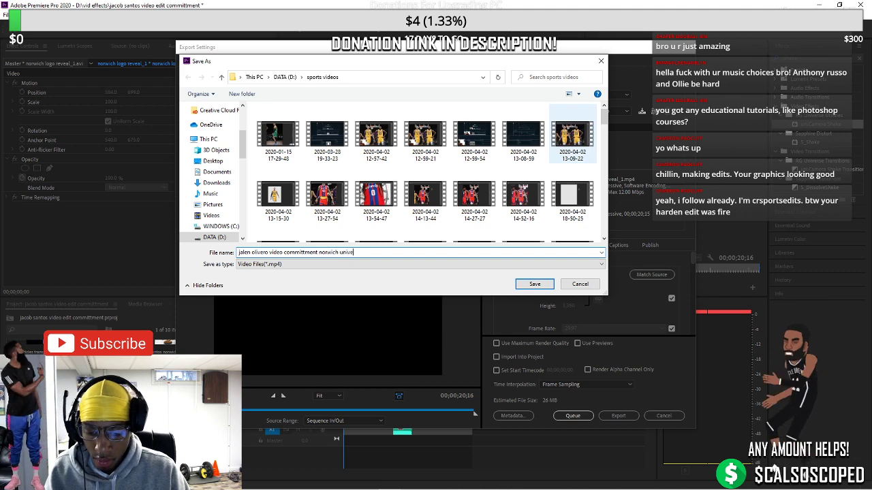
type("rsity")
key("Return")
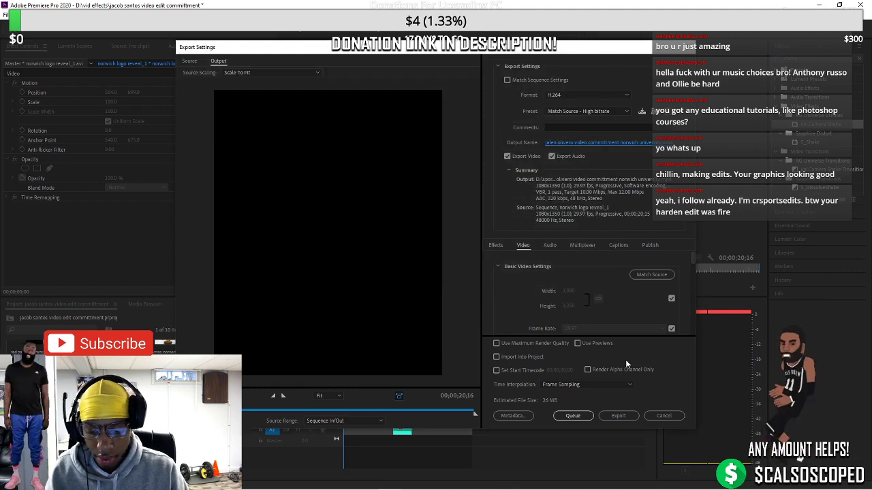
left_click(617, 416)
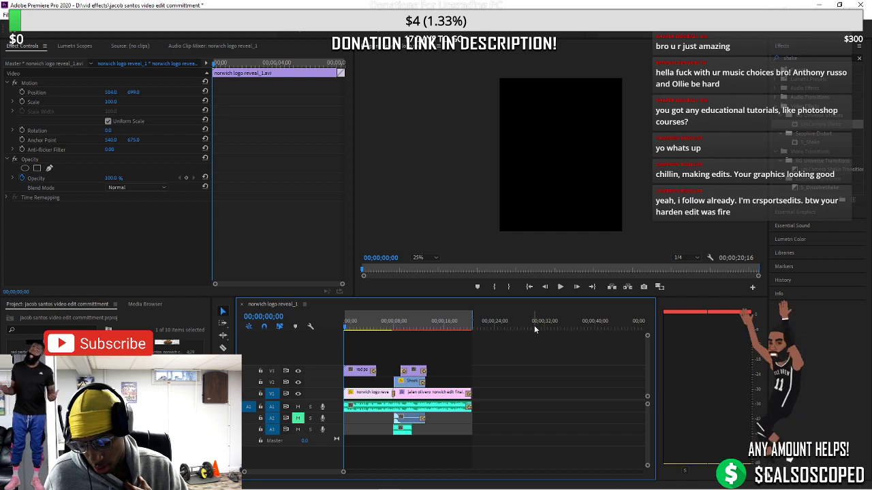
Once encoding finishes, bring Streamlabs OBS to the front from the taskbar
mouse_move(345, 483)
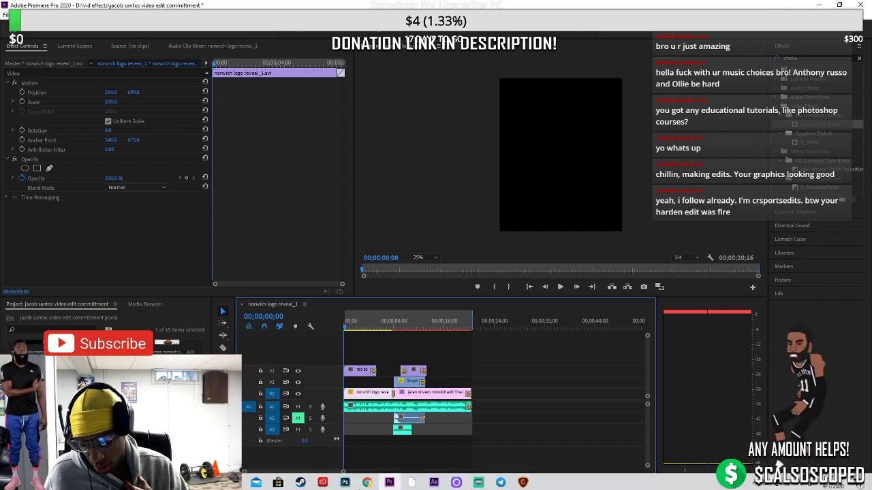
left_click(480, 480)
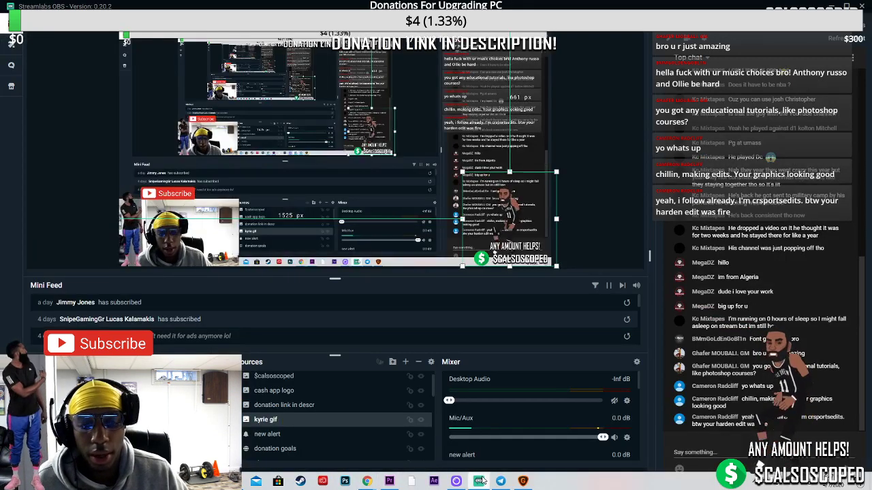